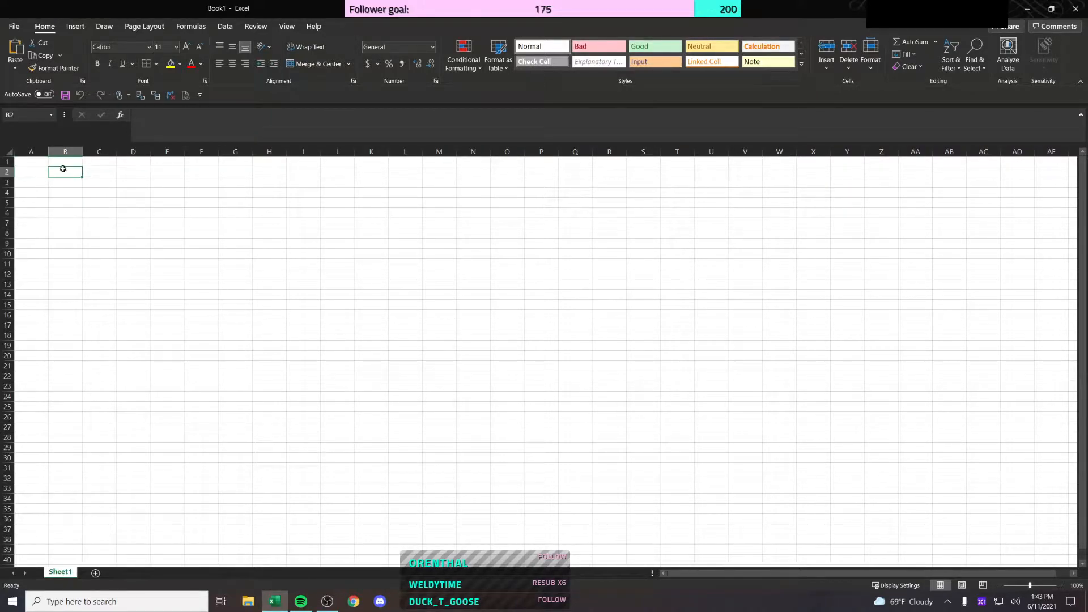
left_click(44, 172)
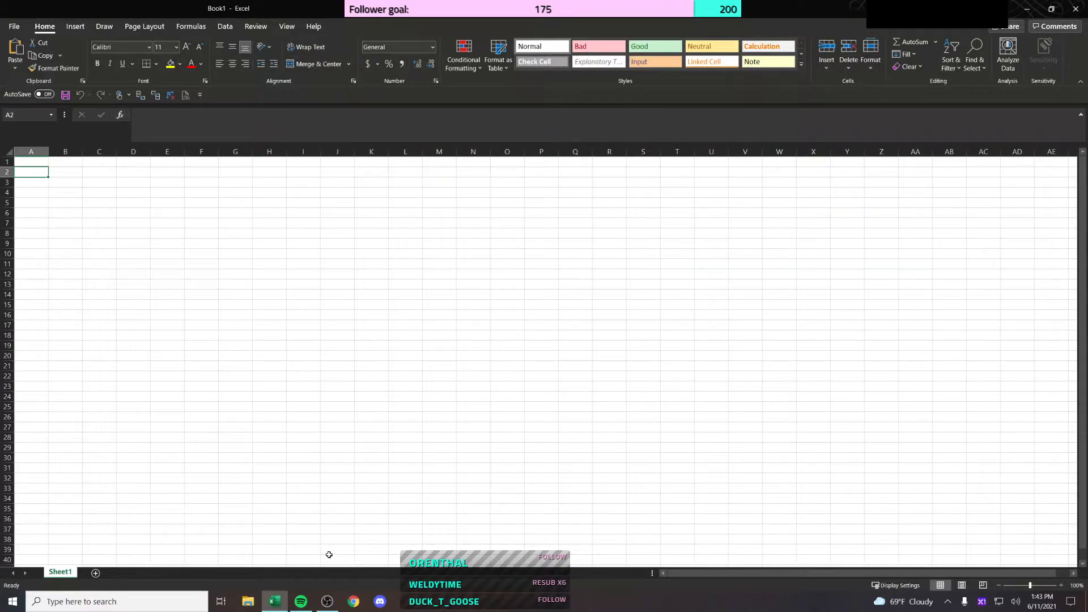
mouse_move(278, 605)
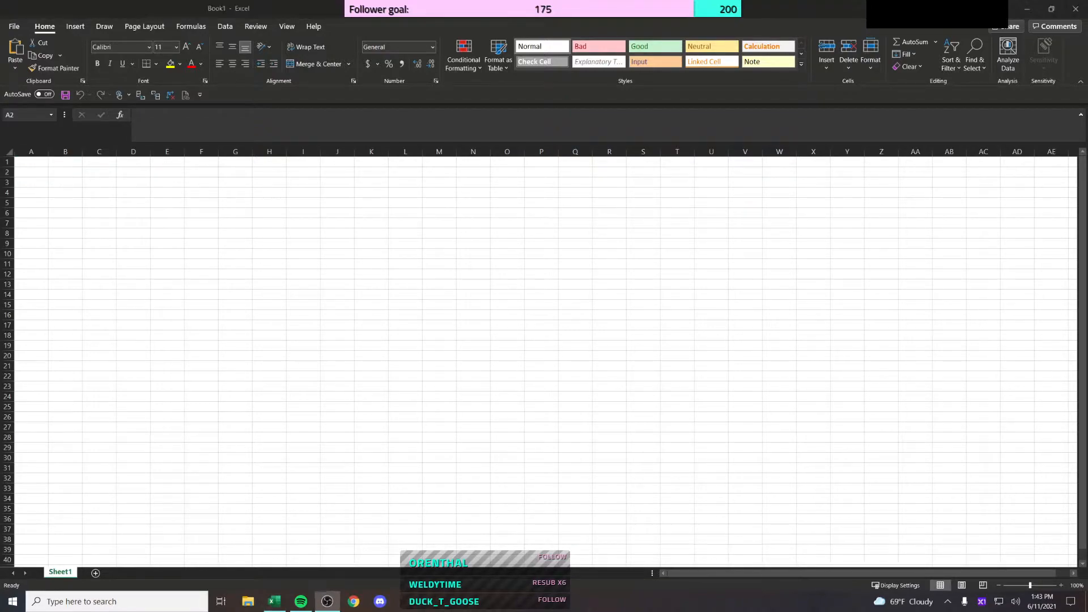
left_click(119, 210)
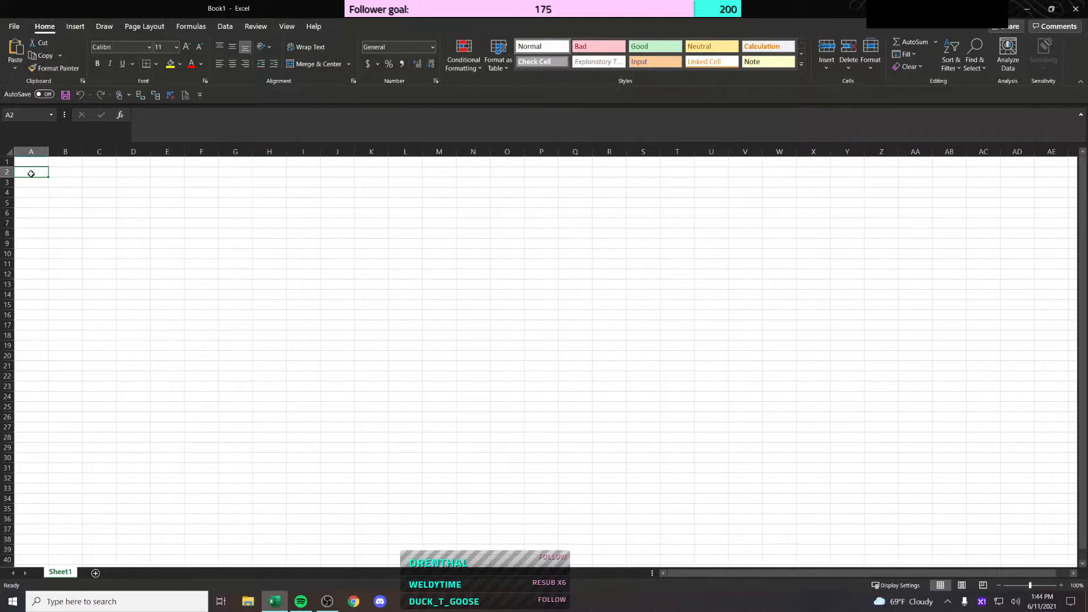
scroll(63, 190, "up", 3)
scroll(77, 188, "up", 4)
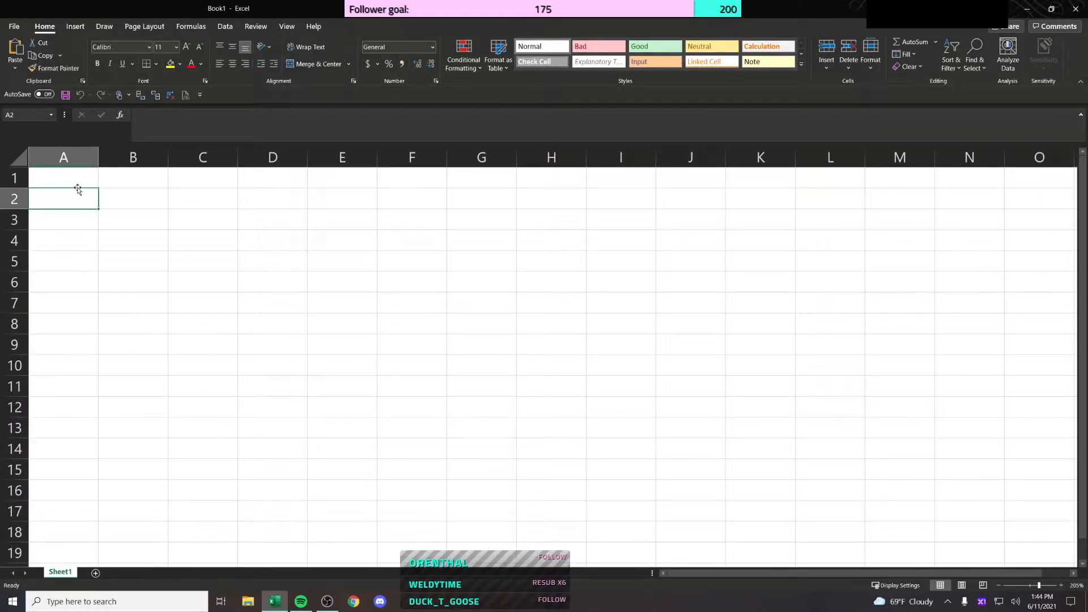
Step: Enter the title "Excel Shortcuts" in cell A1
left_click(84, 178)
scroll(121, 215, "down", 5)
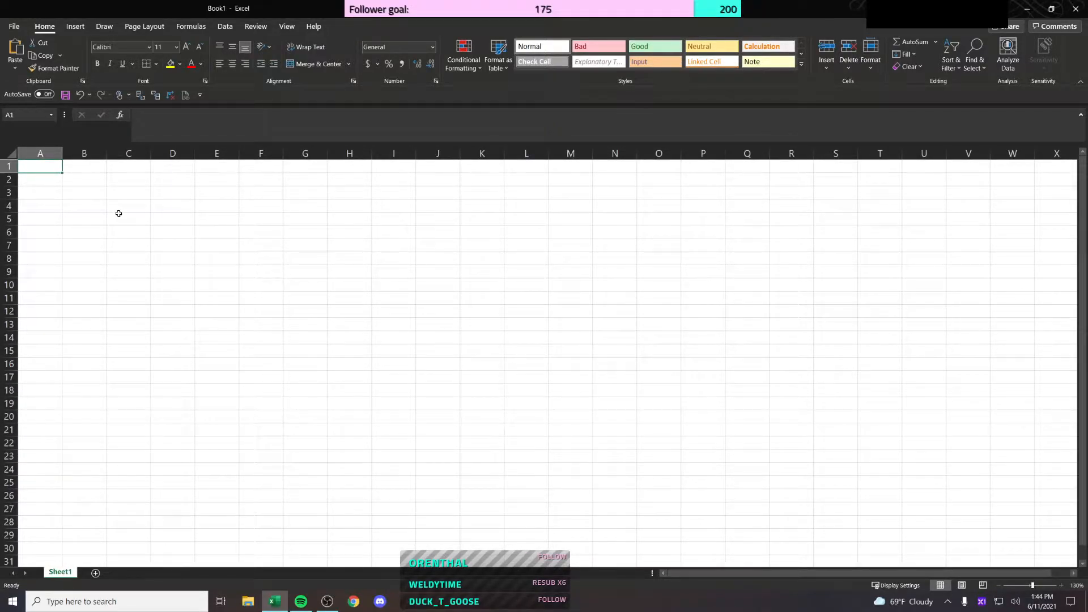
type("Exhcel")
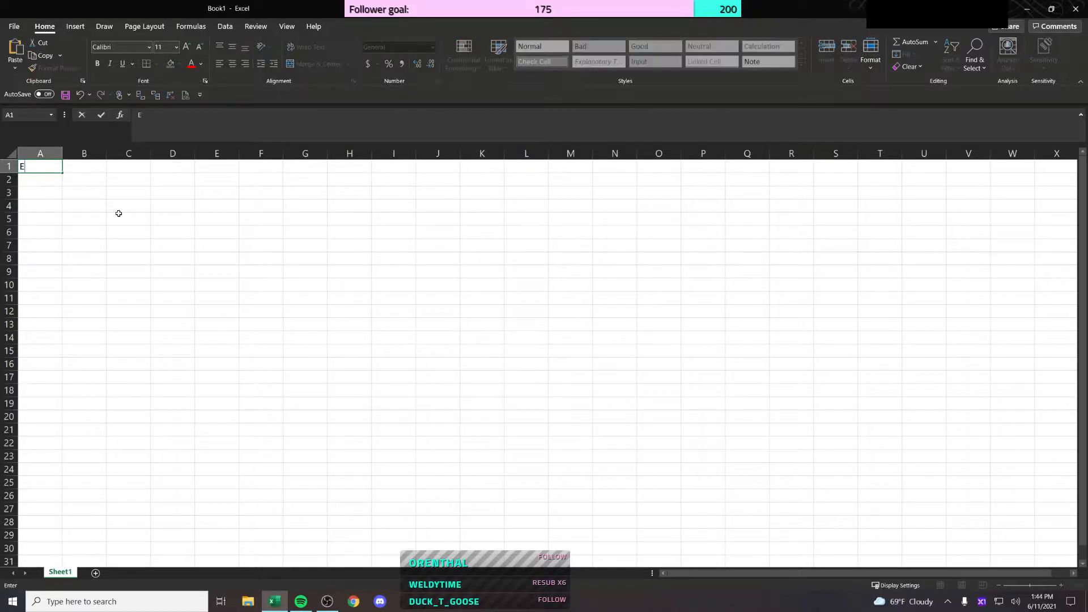
key("BackSpace")
key("BackSpace")
key("BackSpace")
key("BackSpace")
key("BackSpace")
key("BackSpace")
type("Excel Shortcuts")
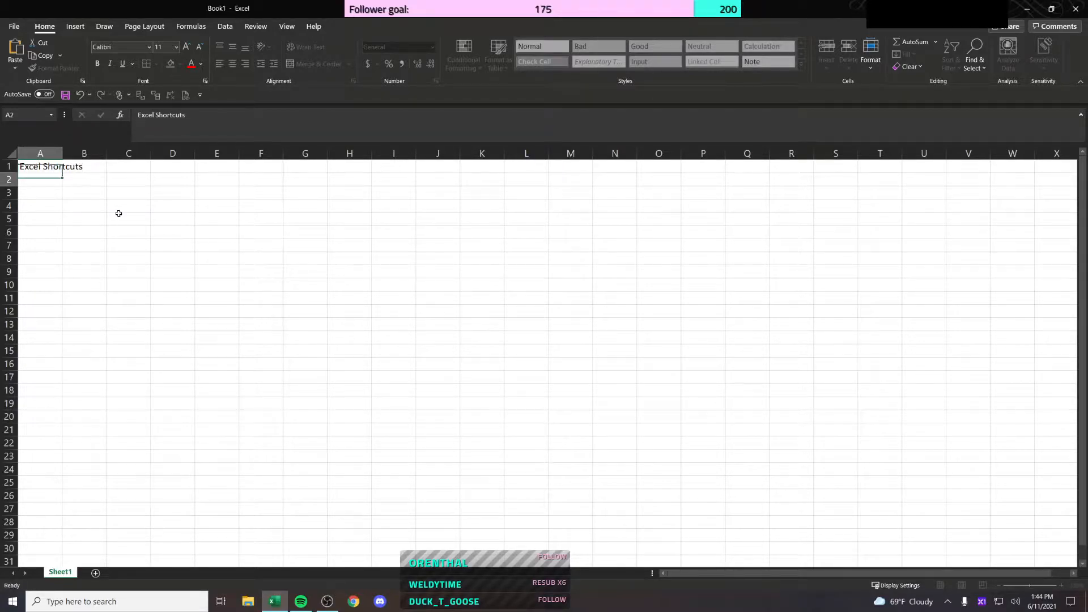
key("Return")
Step: Replace the title in A1 with "EXCEL SHORTCUTS" in capitals and make it bold
key("Up")
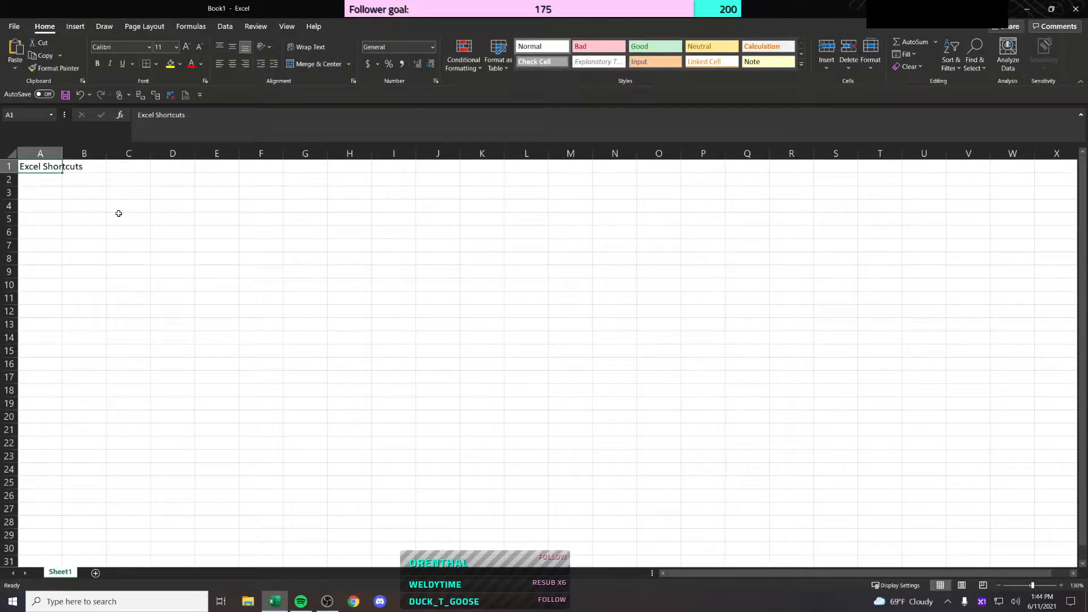
type("EXCEL SHORTCUTS")
key("BackSpace")
key("BackSpace")
key("BackSpace")
key("BackSpace")
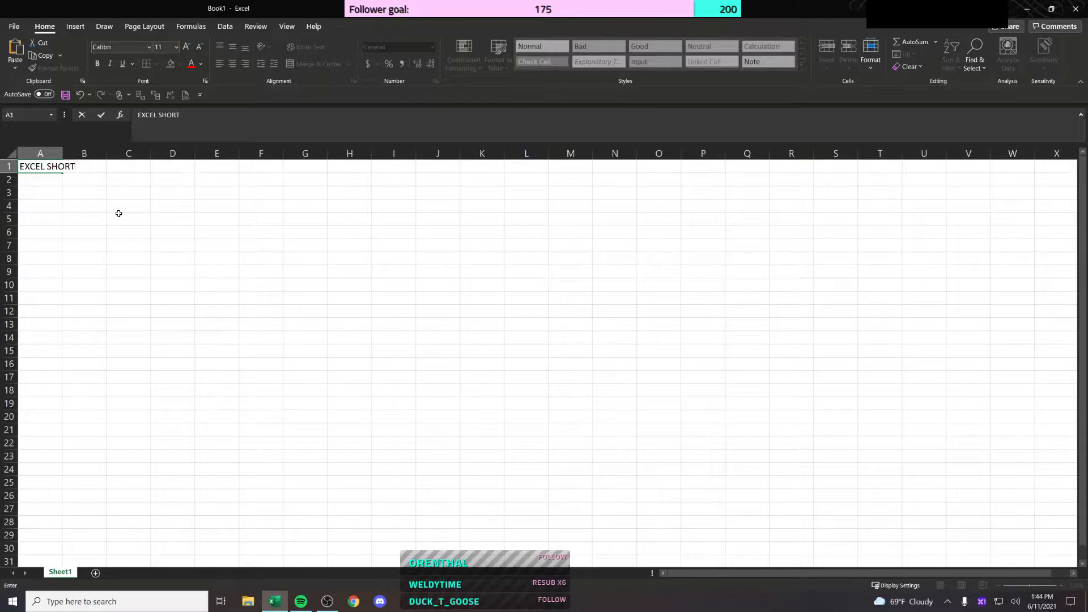
type("CUTS")
key("Return")
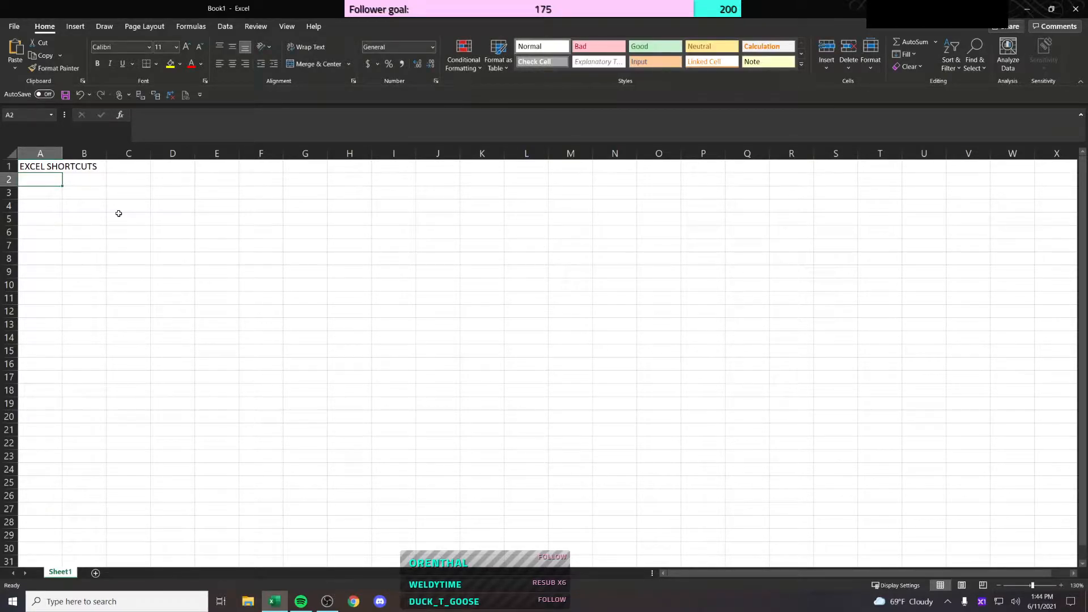
key("Up")
key("ctrl+b")
scroll(118, 213, "up", 5)
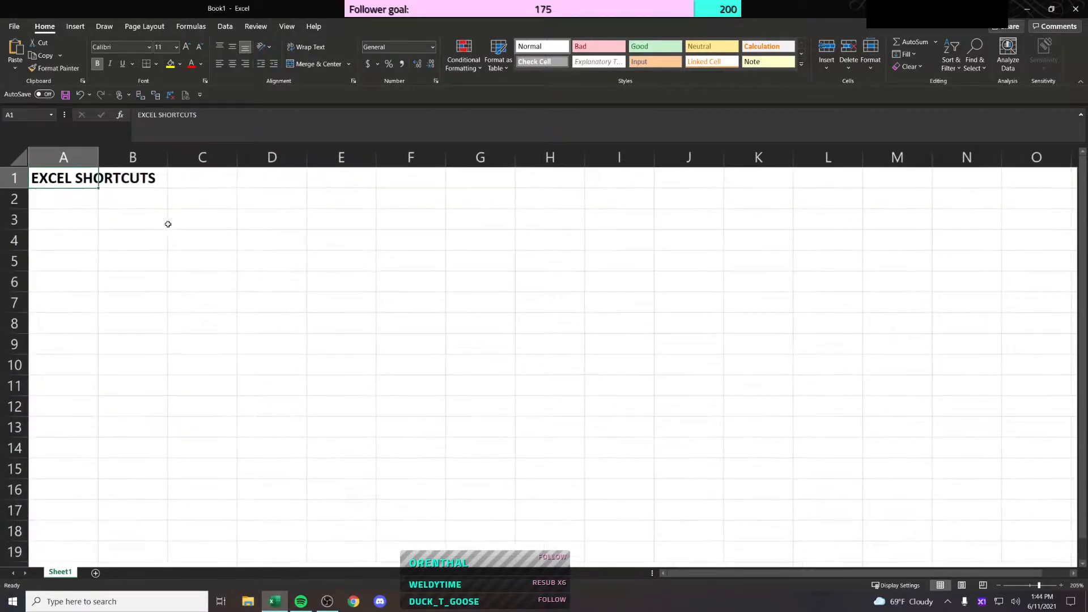
scroll(168, 224, "up", 1)
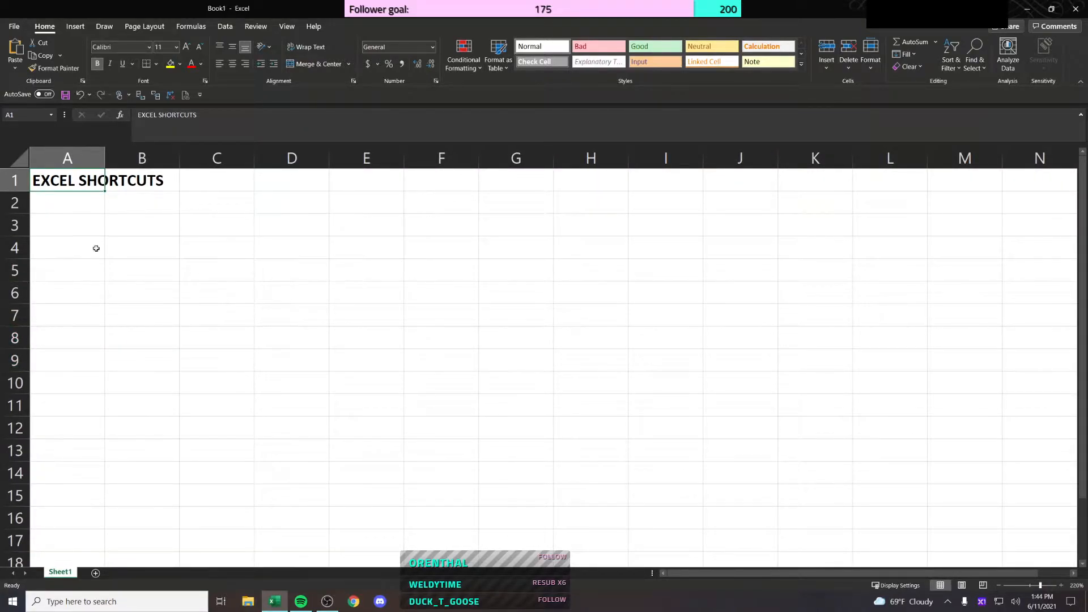
Step: Enter "Copy" in A3 and its shortcut "Ctrl + C" in B3
left_click(79, 225)
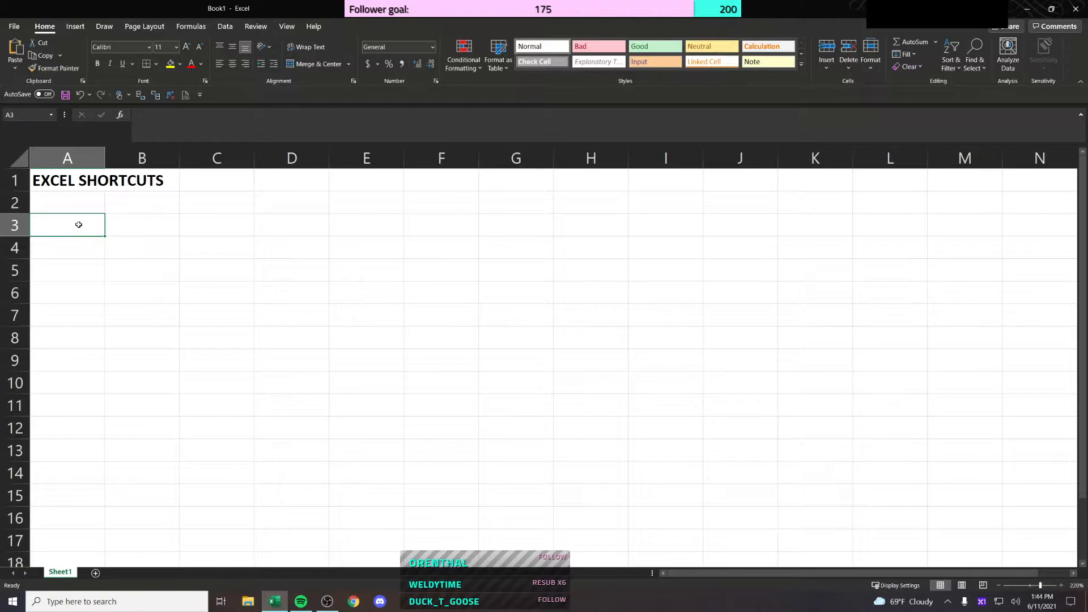
type("COP")
key("BackSpace")
key("BackSpace")
key("BackSpace")
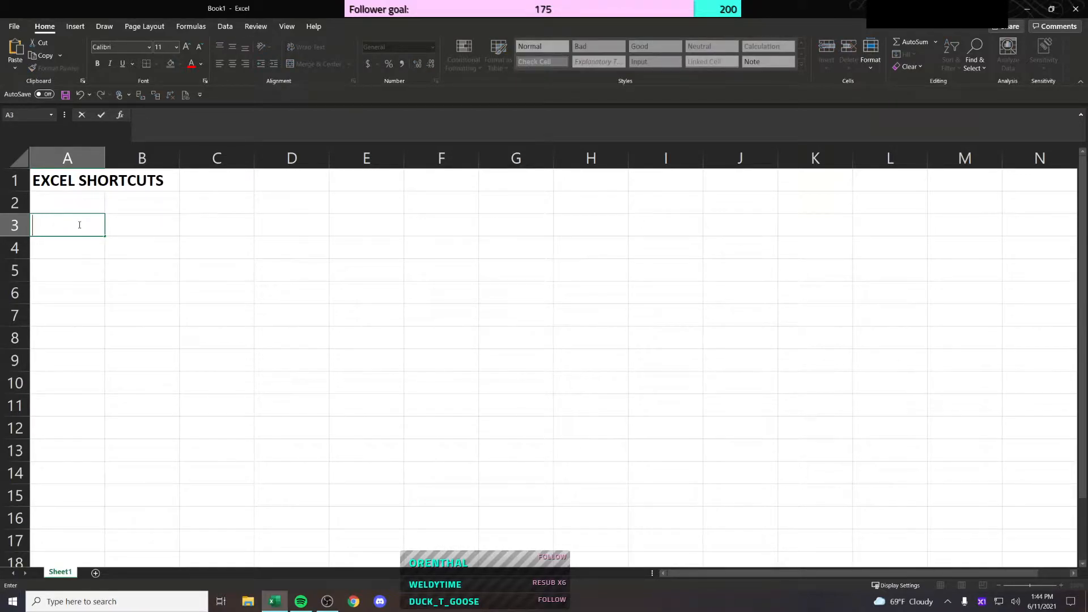
type("Copy")
key("Tab")
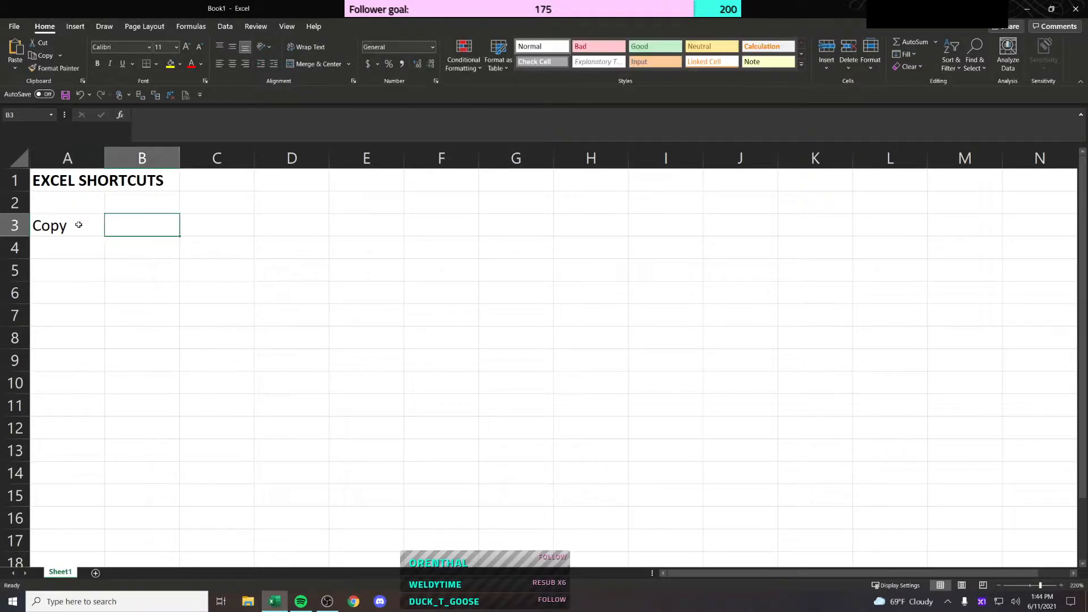
type("Ctrl")
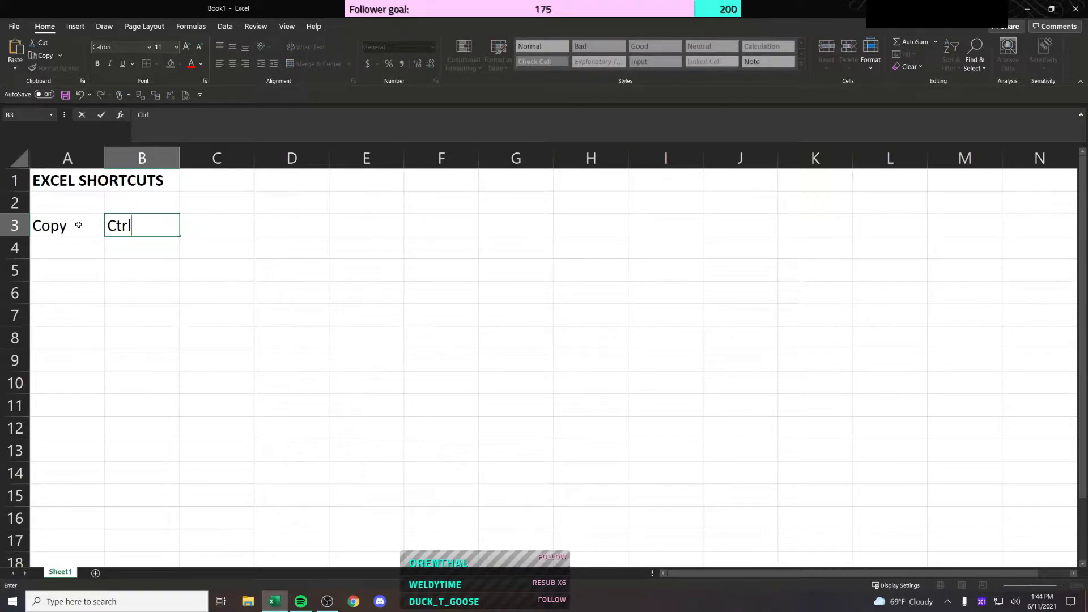
type(" + C")
key("Return")
Step: Copy the shortcut text from B3 to D3 and clear the pasted copy again
key("Up")
key("Right")
key("ctrl+c")
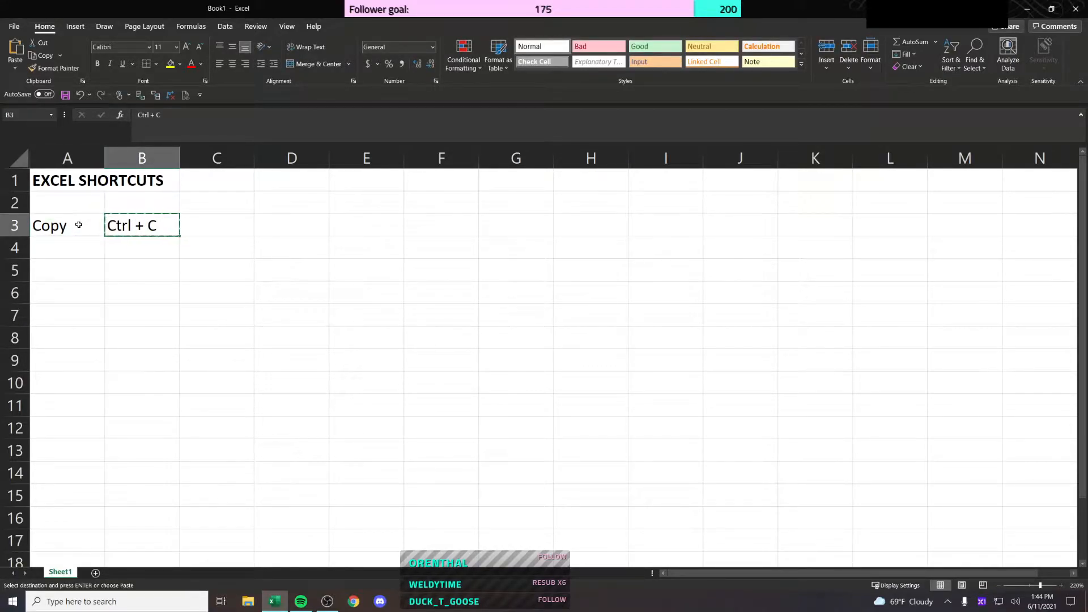
key("Right")
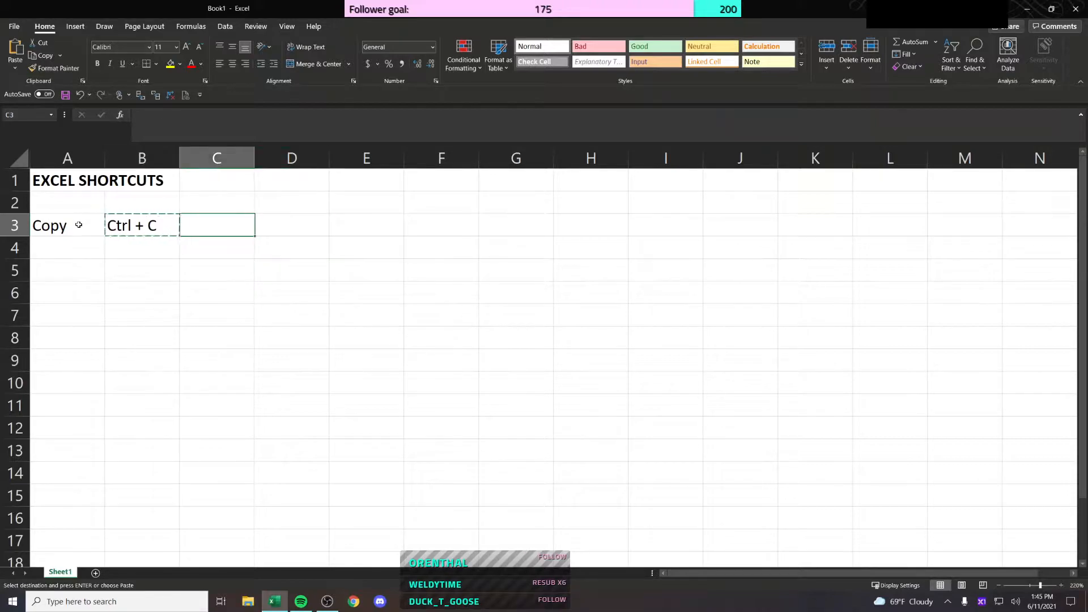
key("Left")
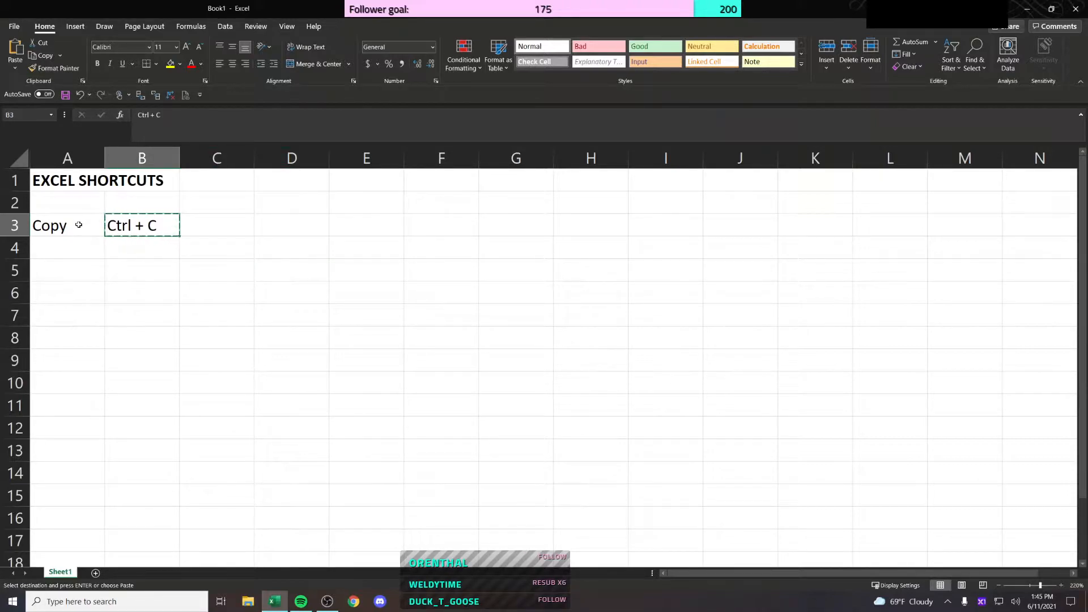
key("Right")
key("Right")
key("ctrl+v")
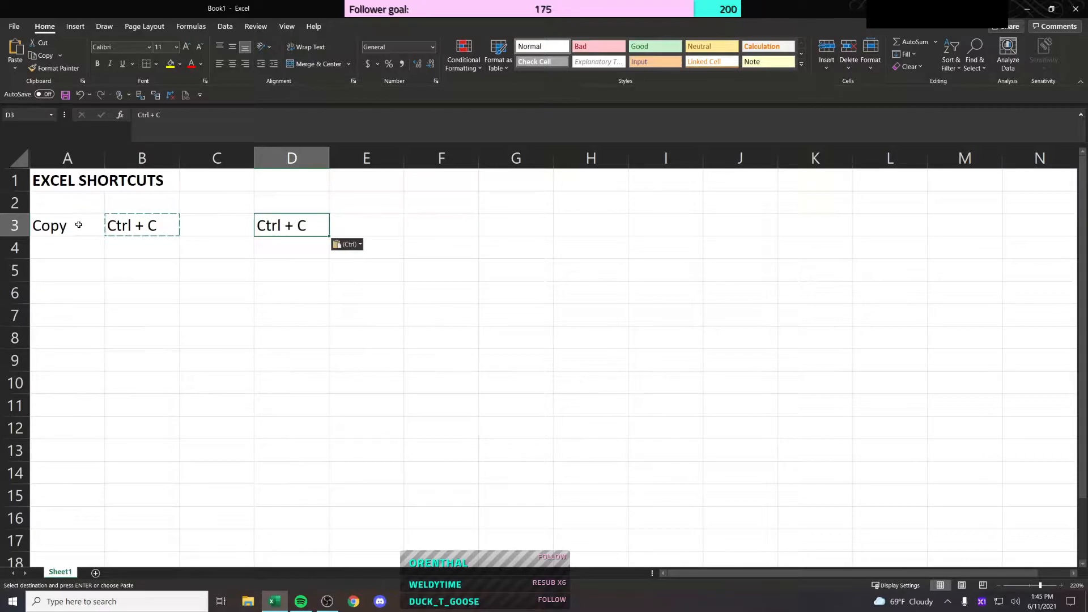
key("Delete")
key("Left")
key("Left")
key("Left")
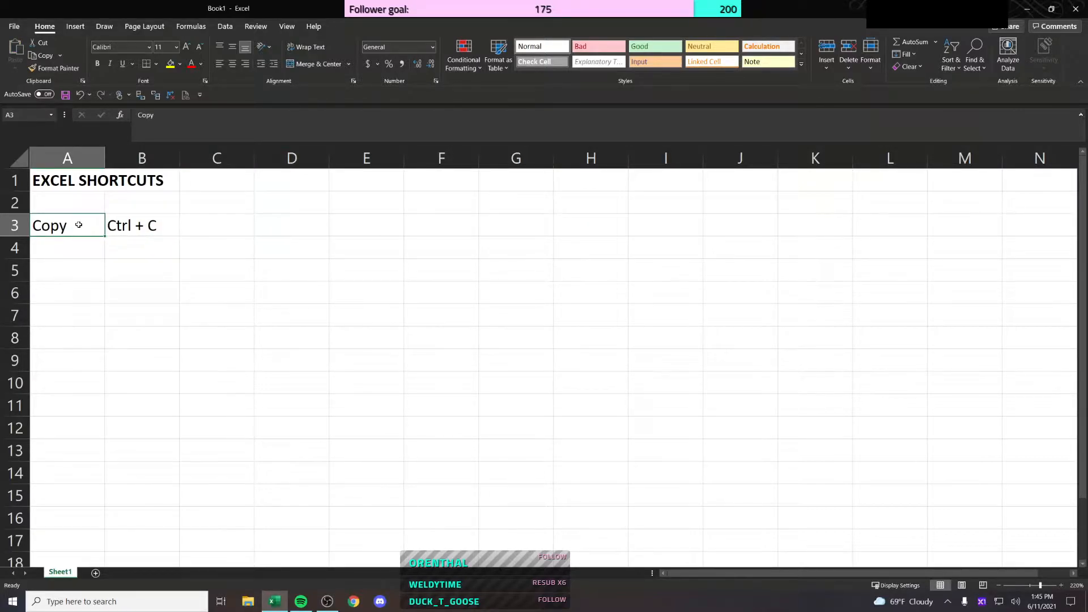
Step: Enter "Paste" in A4 and its shortcut "Ctrl + V" in B4
key("Down")
type("Paste")
key("BackSpace")
key("BackSpace")
type("ste")
key("Tab")
type("C")
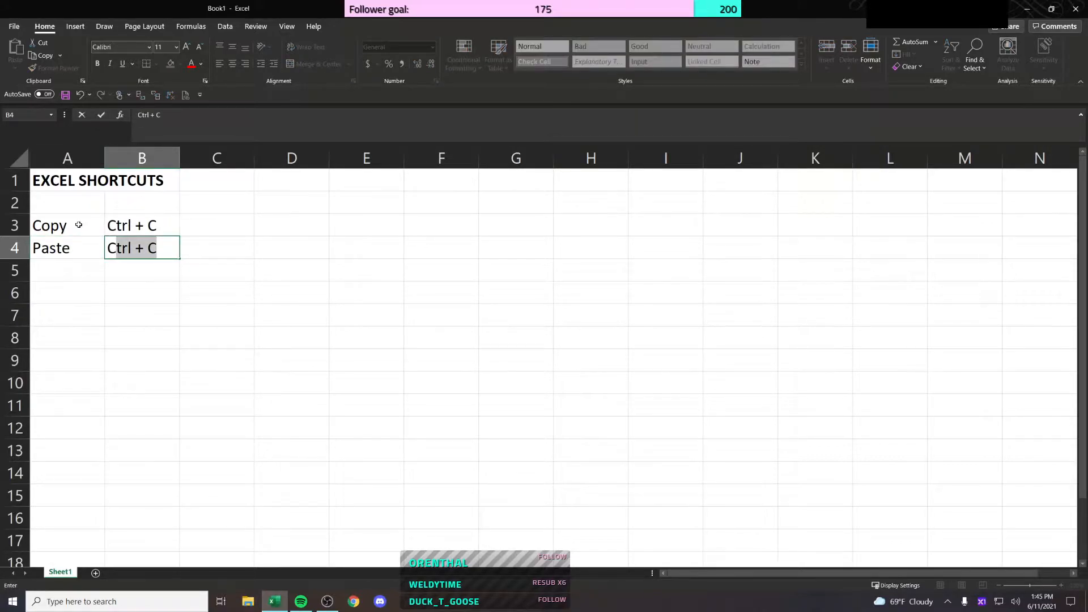
key("Left")
key("Up")
key("Right")
key("Down")
key("F2")
key("BackSpace")
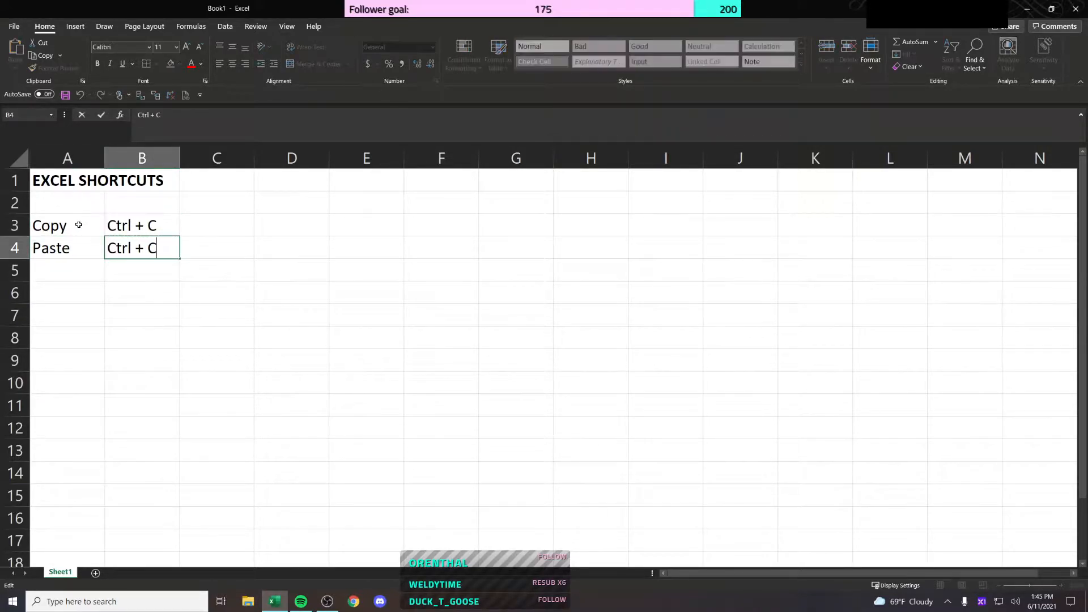
type("V")
key("Return")
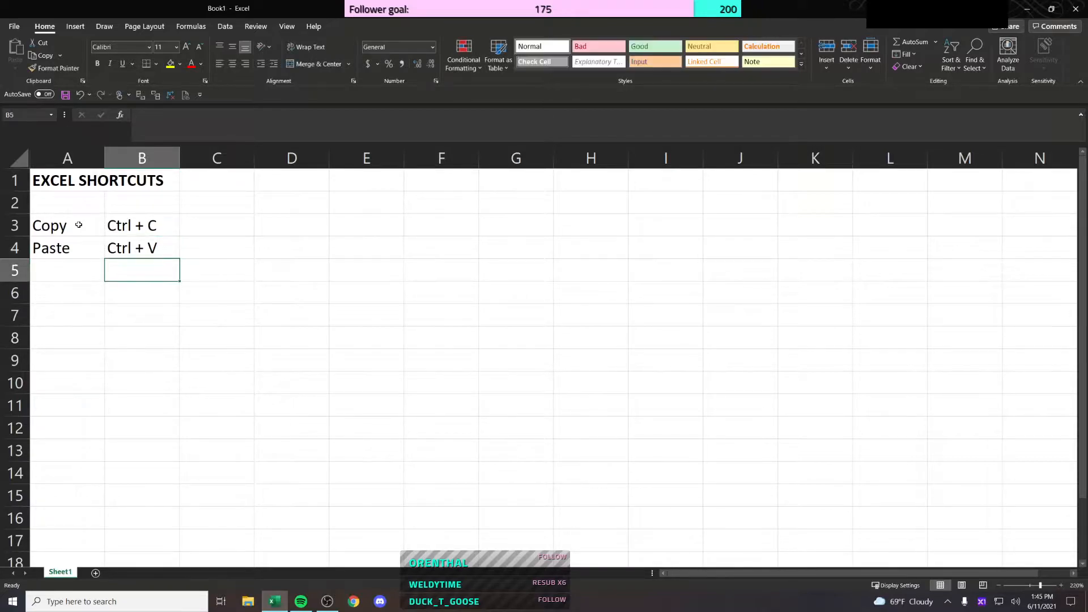
Step: Copy the shortcut text from B3 over B4 and edit the copy to read "Ctrl + V"
key("Up")
key("Up")
key("Left")
key("Down")
key("Right")
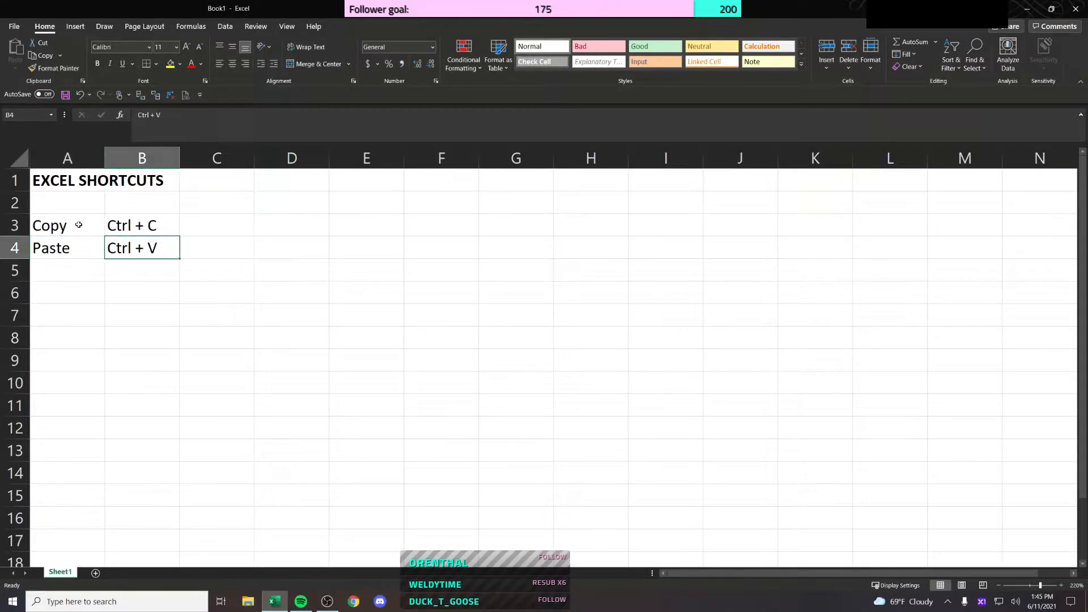
key("Up")
key("ctrl+c")
key("Down")
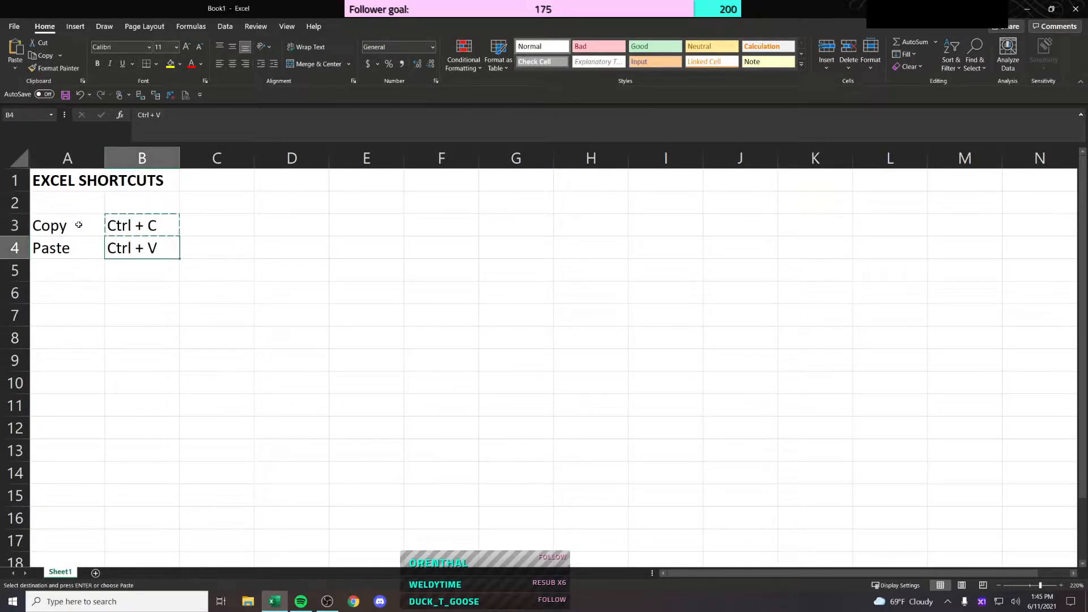
key("ctrl+v")
key("F2")
key("BackSpace")
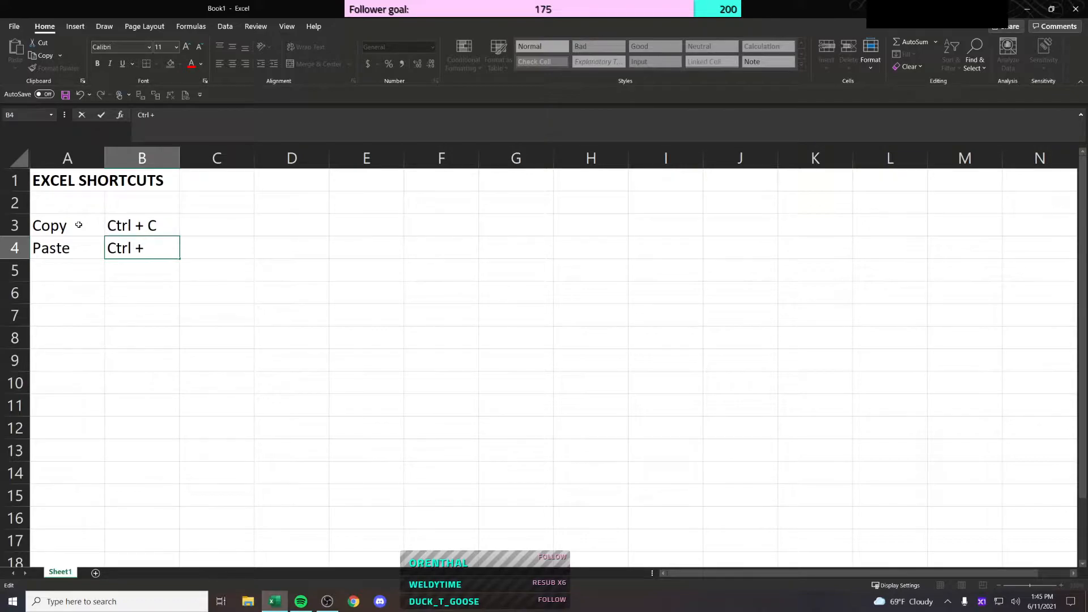
type("V")
key("Return")
Step: Enter "Cut" in A5 and fill B5 with a copy of B4 edited to read "Ctrl + X"
key("Left")
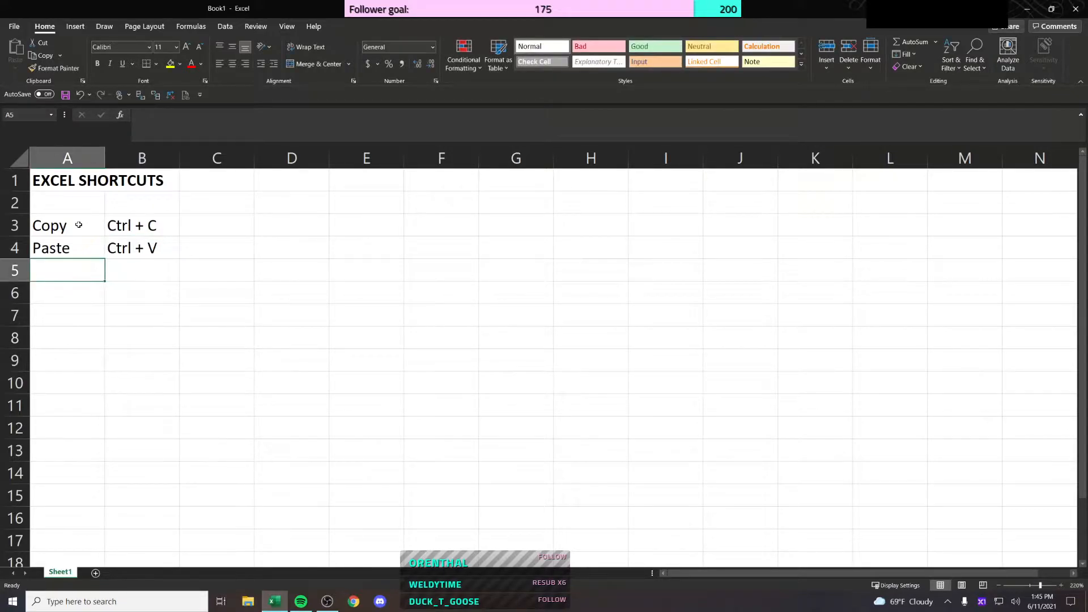
type("Cut")
key("Tab")
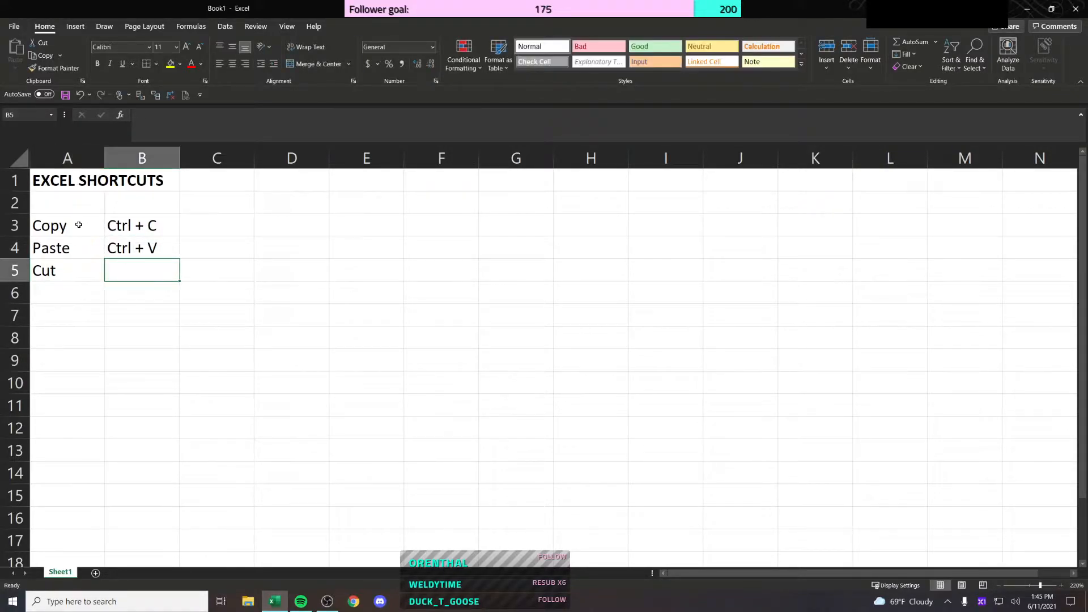
key("Up")
key("ctrl+c")
key("Down")
key("ctrl+v")
key("F2")
key("BackSpace")
type("C")
key("BackSpace")
type("X")
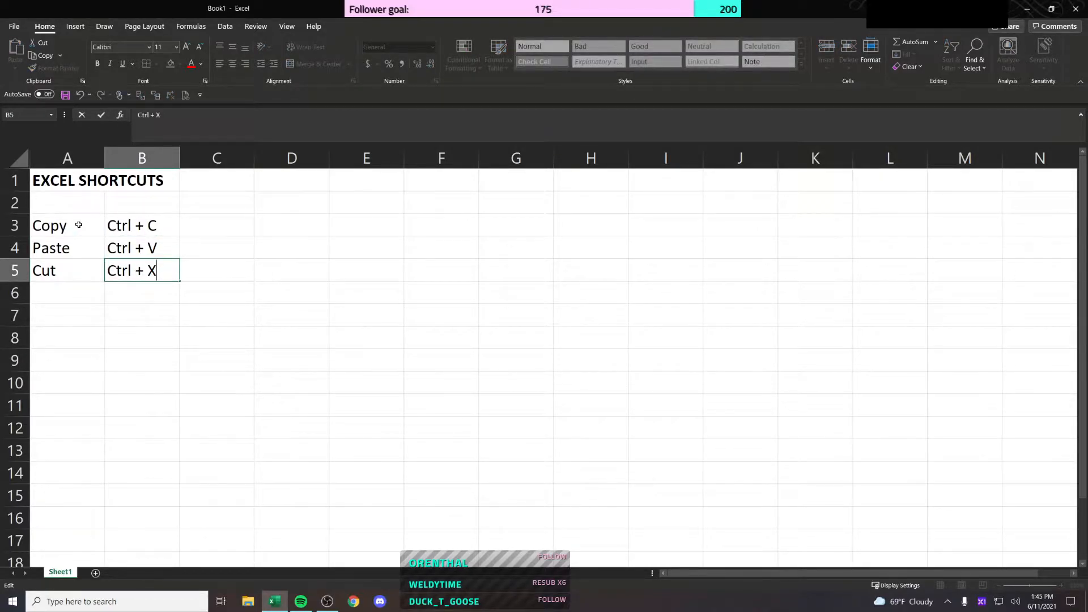
key("Return")
Step: Cut the shortcut text from B5, paste it into D5, and undo the move
key("Up")
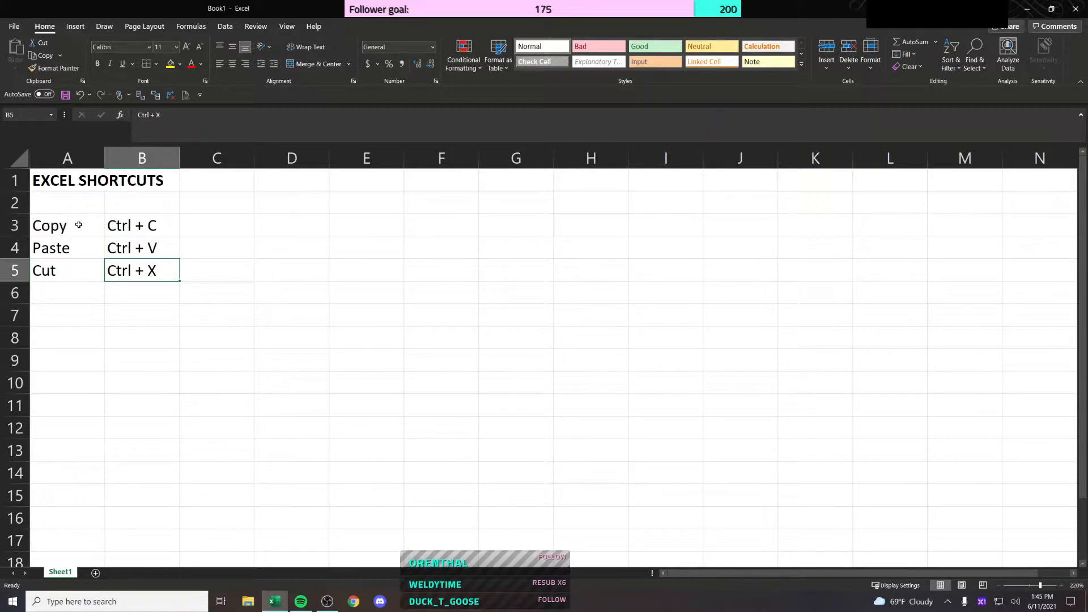
key("ctrl+x")
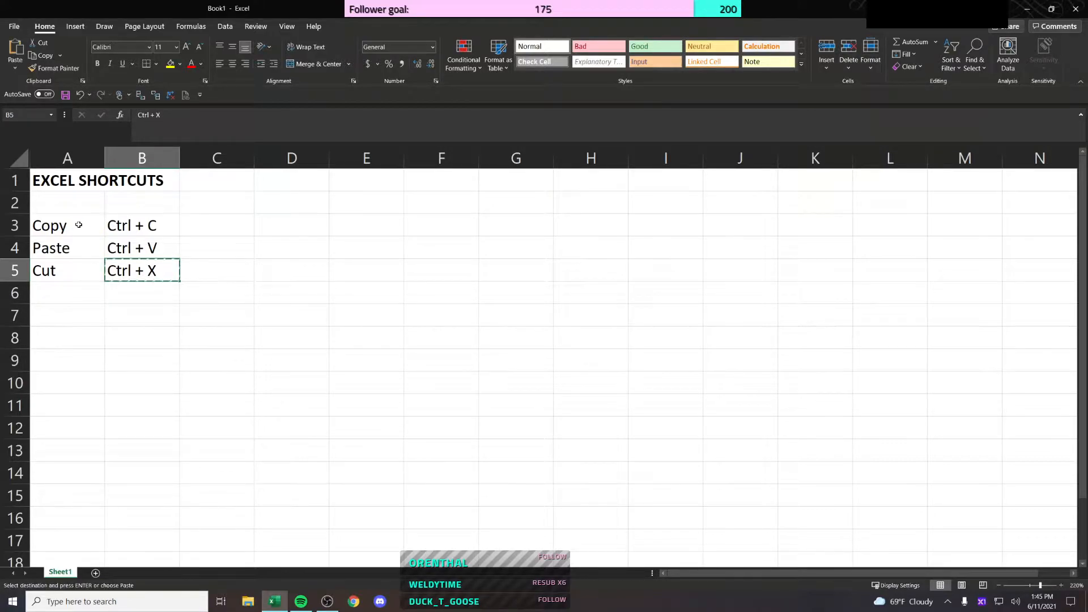
key("Right")
key("Right")
key("ctrl+v")
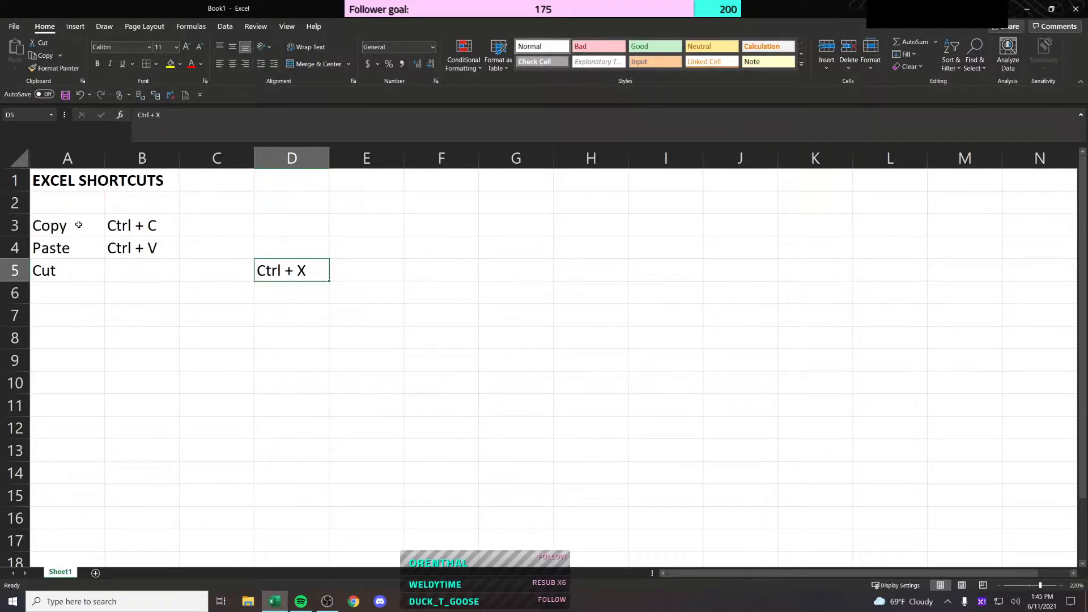
key("ctrl+z")
Step: Enter the formula =B5 in cell E5 to reference the Cut shortcut text
key("Right")
key("Left")
key("Right")
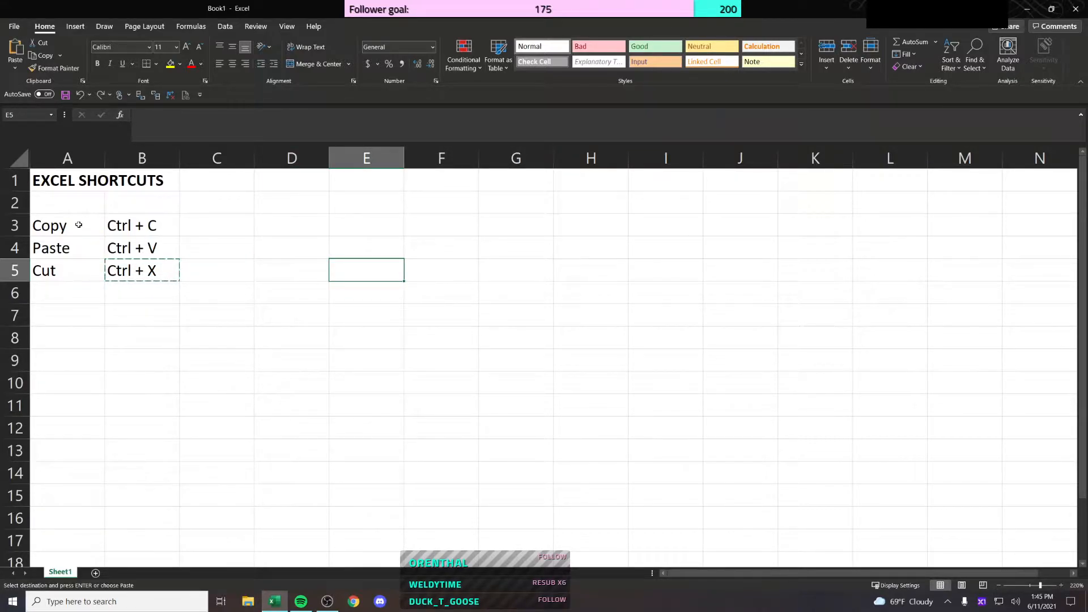
type("=")
key("Left")
key("Left")
key("Left")
key("Return")
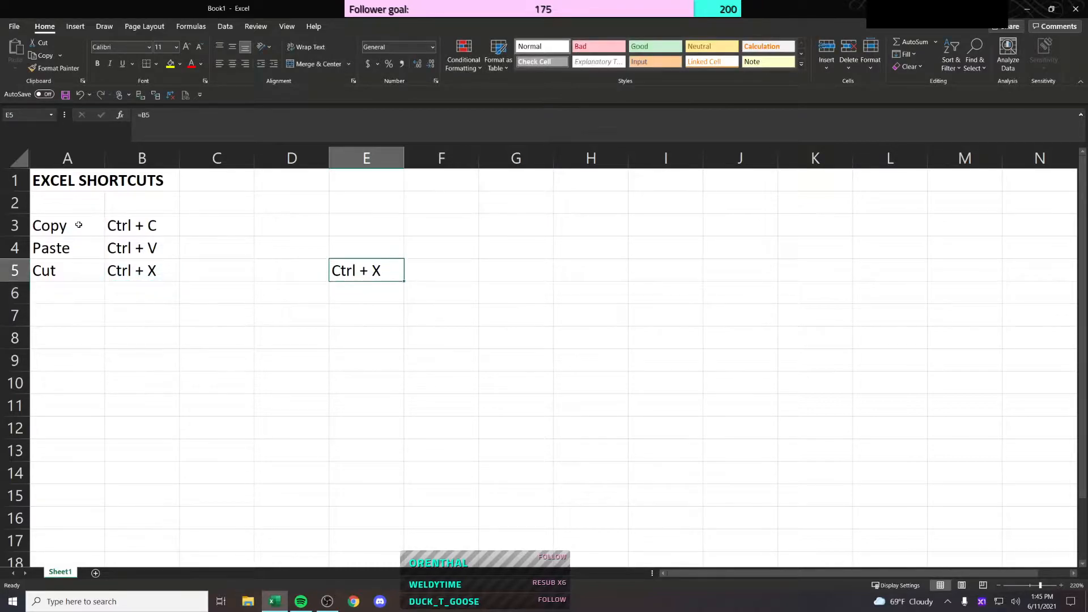
Step: Cut the shortcut text from B5, paste it into D5, and check the formula in E5
key("Left")
key("Left")
key("Left")
key("ctrl+x")
key("Right")
key("Right")
key("ctrl+v")
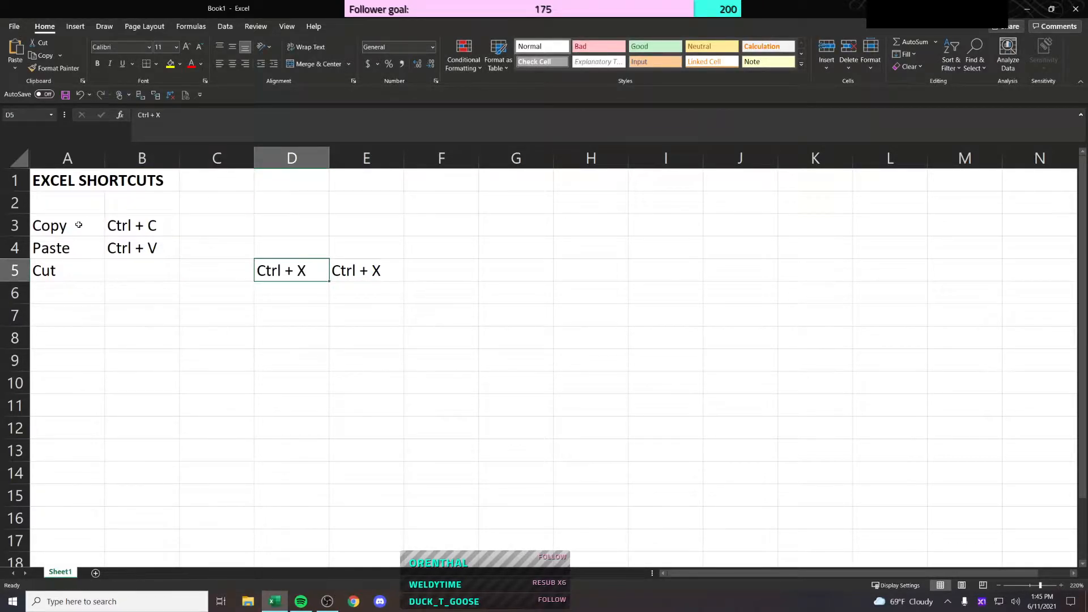
key("Right")
type("=D5")
key("Return")
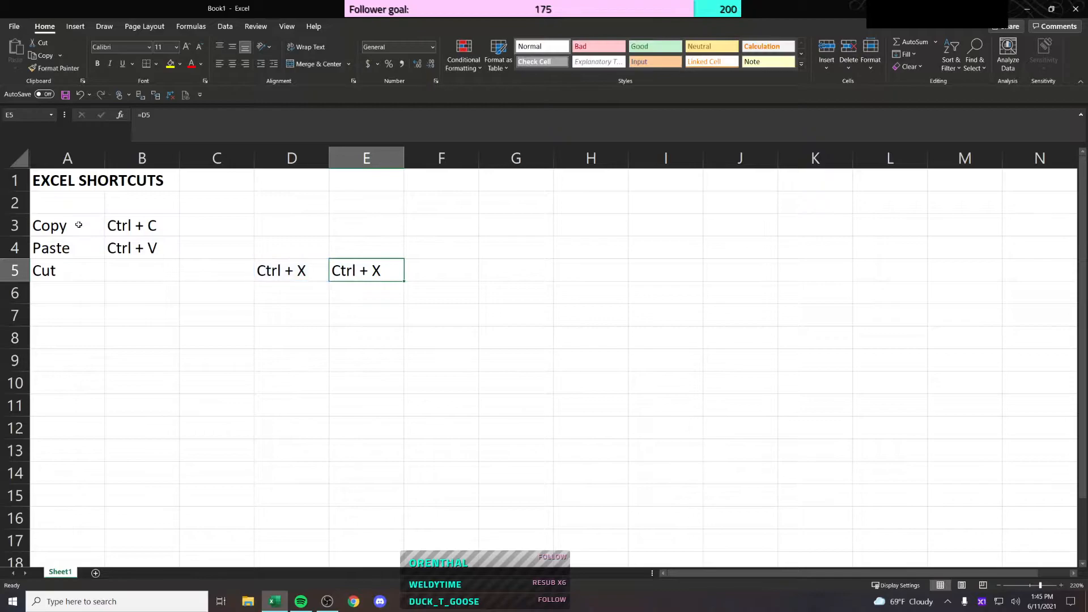
Step: Undo the move of the Cut shortcut text to D5 and the formula entry in E5
key("Left")
key("ctrl+z")
key("ctrl+z")
key("ctrl+z")
key("ctrl+z")
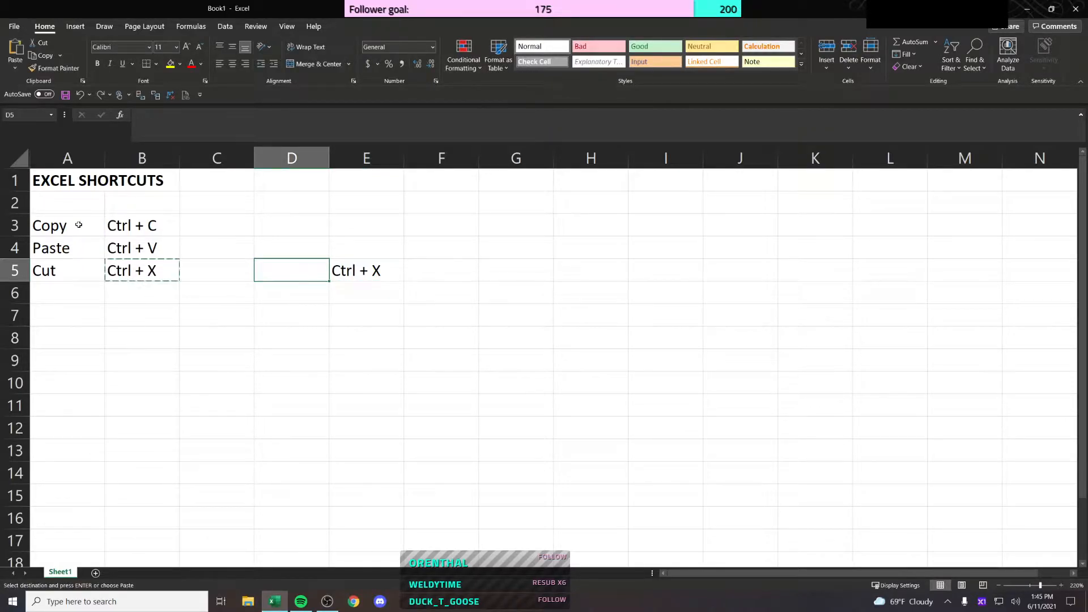
key("Left")
key("Left")
key("Left")
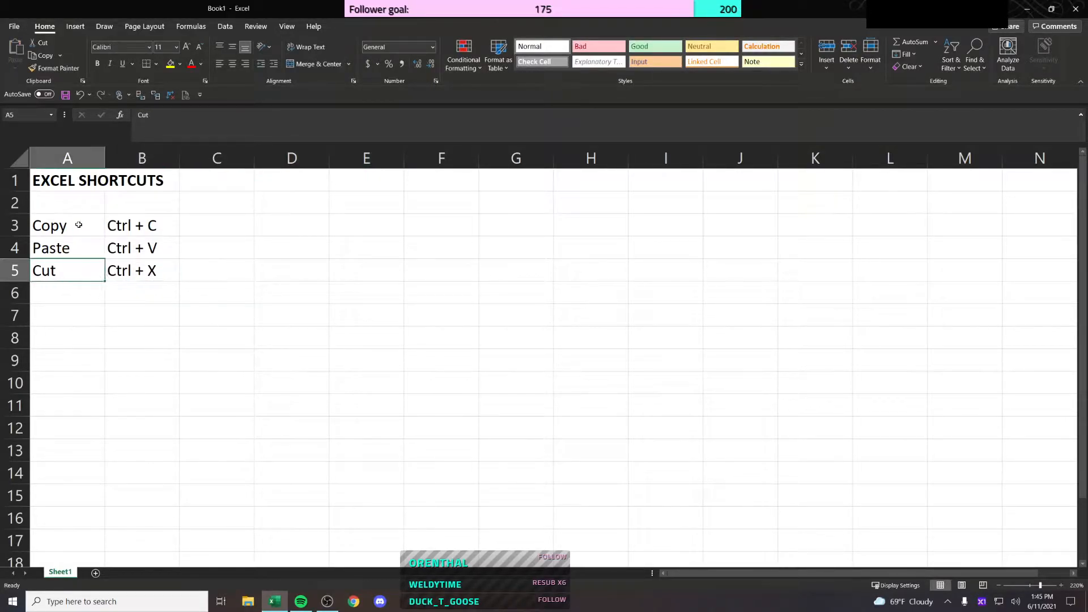
key("Down")
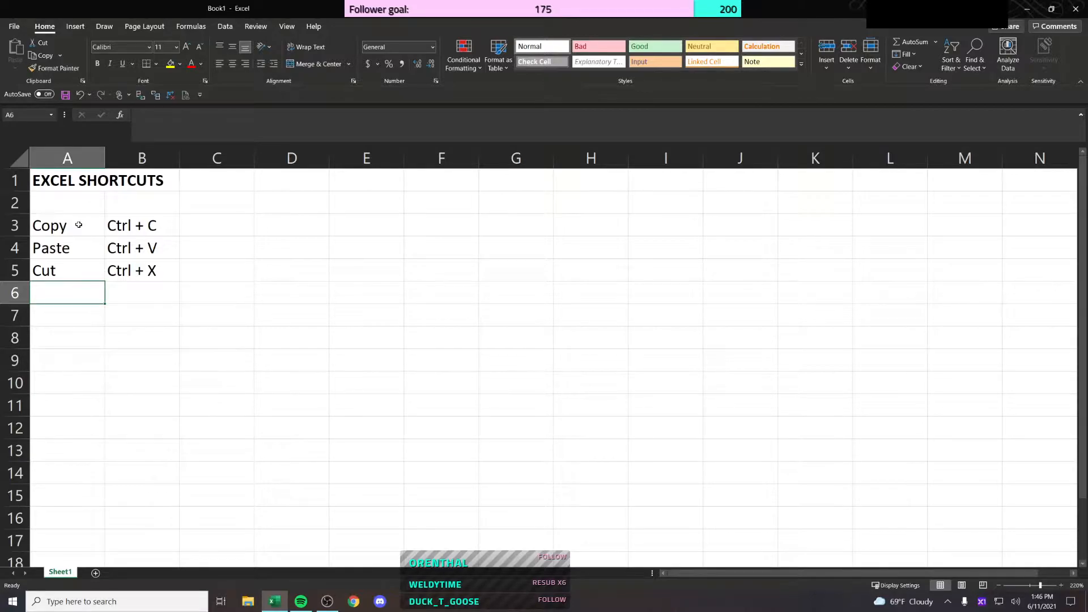
key("Up")
key("Up")
key("Up")
key("Down")
key("Down")
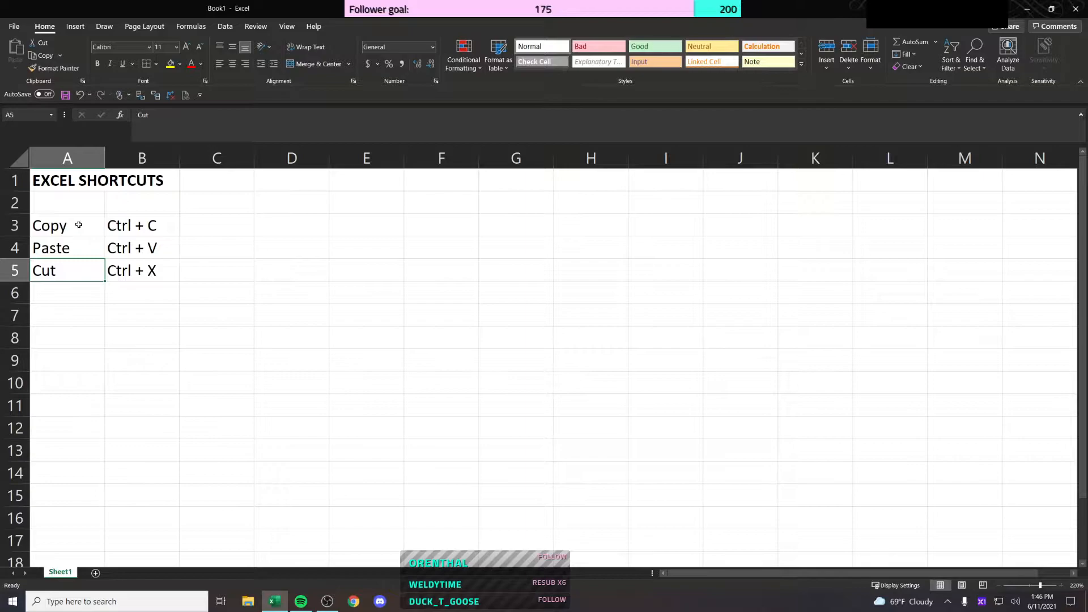
key("Up")
key("Down")
key("Down")
key("Up")
key("Down")
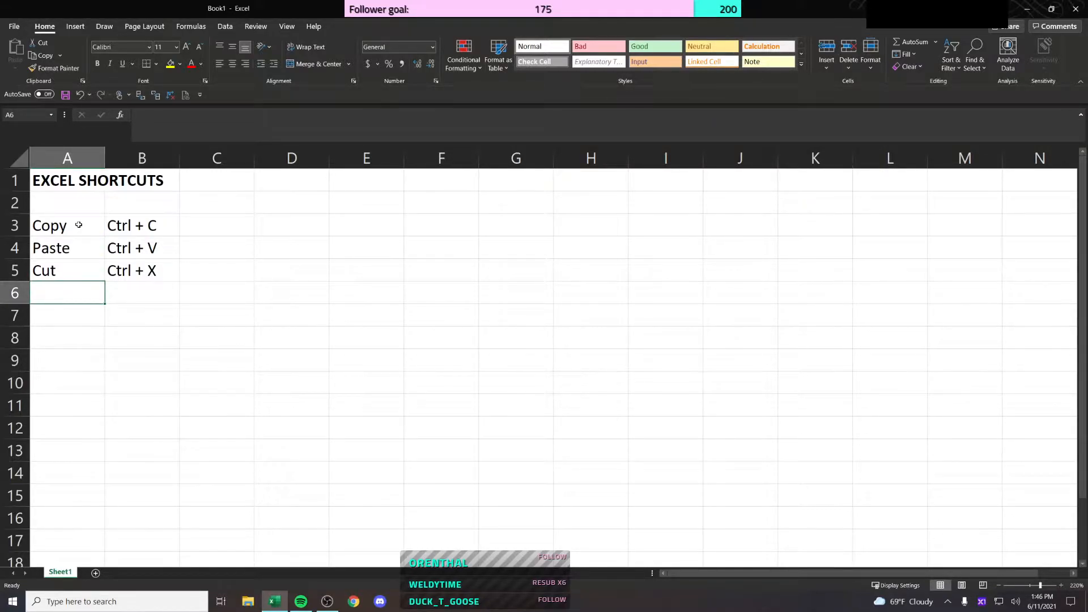
key("Up")
key("Down")
key("Up")
key("Down")
Step: Enter "Paste as values" in cell A6
type("Paste as valuye")
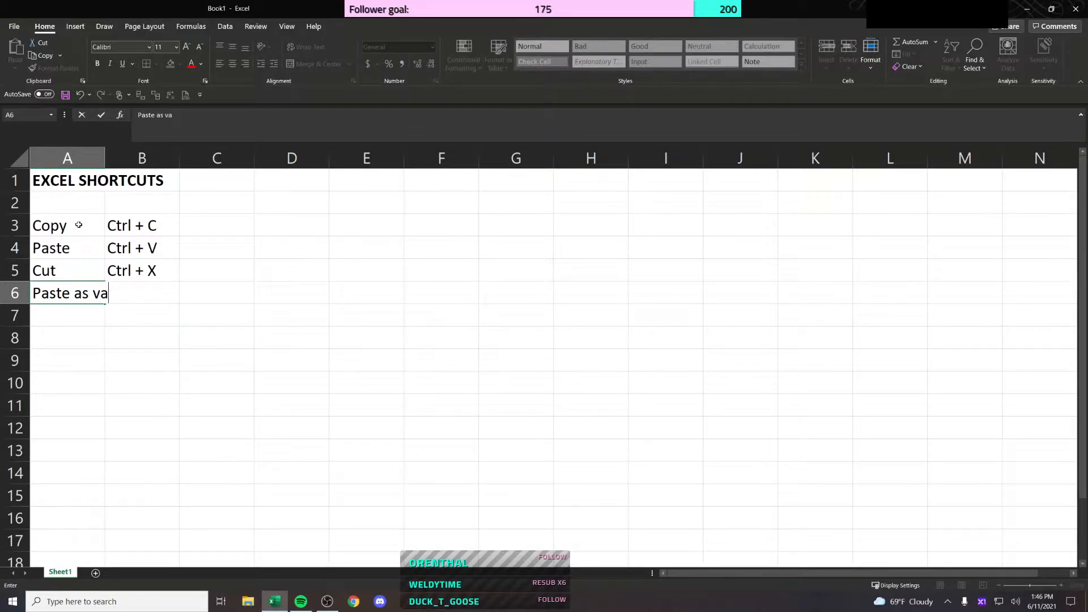
key("BackSpace")
key("BackSpace")
type("es")
key("Return")
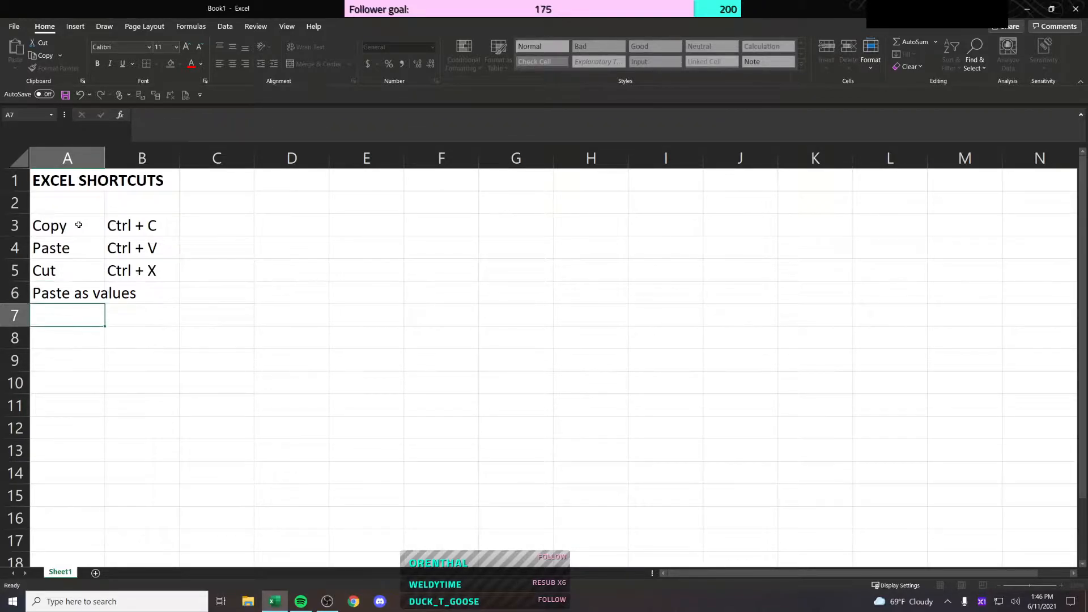
key("Up")
key("Right")
key("Right")
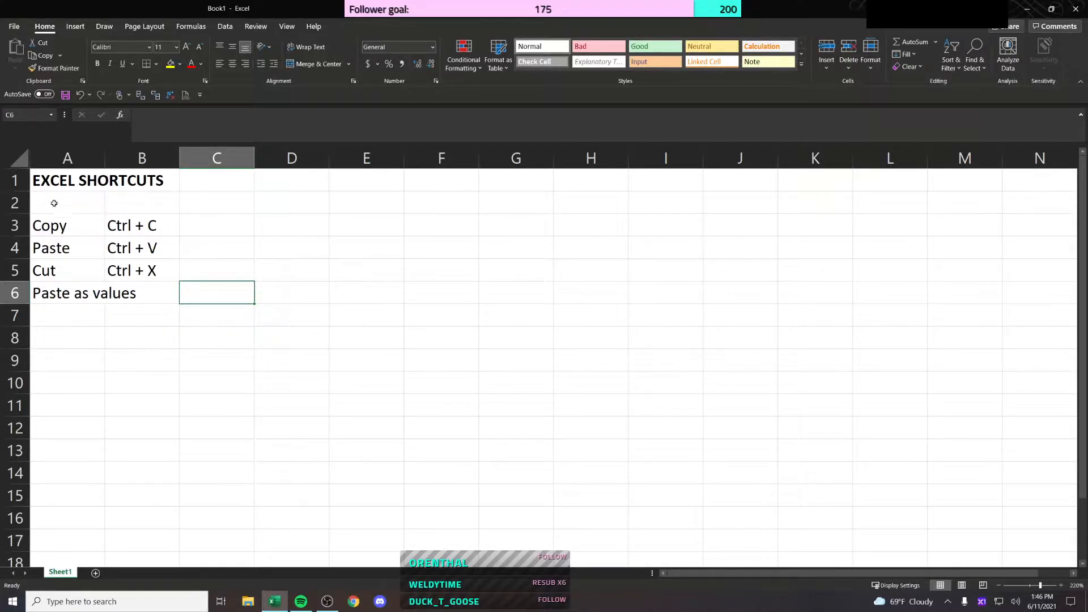
right_click(57, 290)
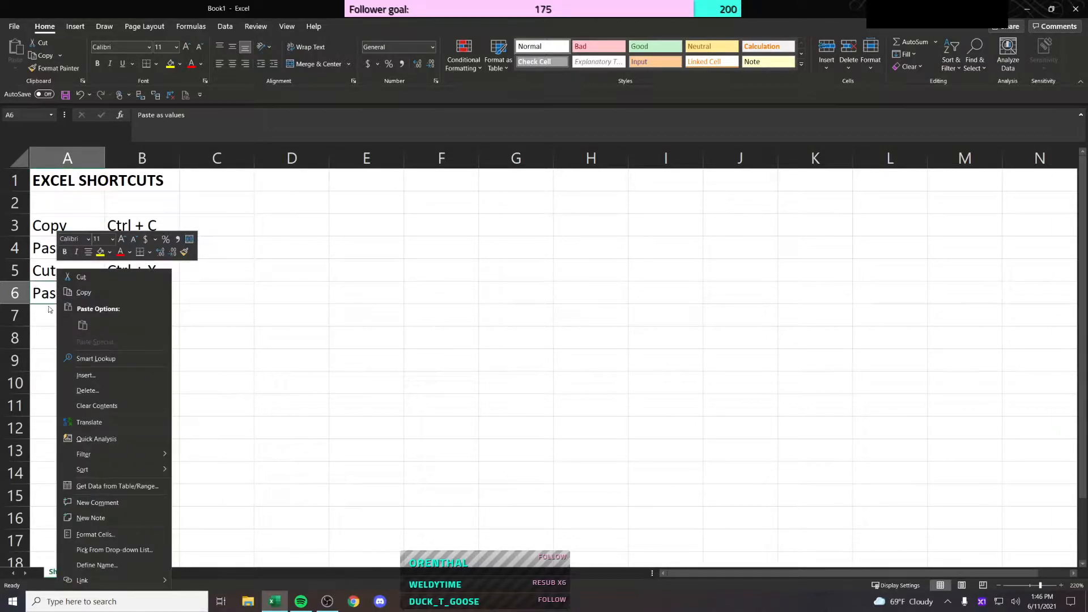
left_click(49, 310)
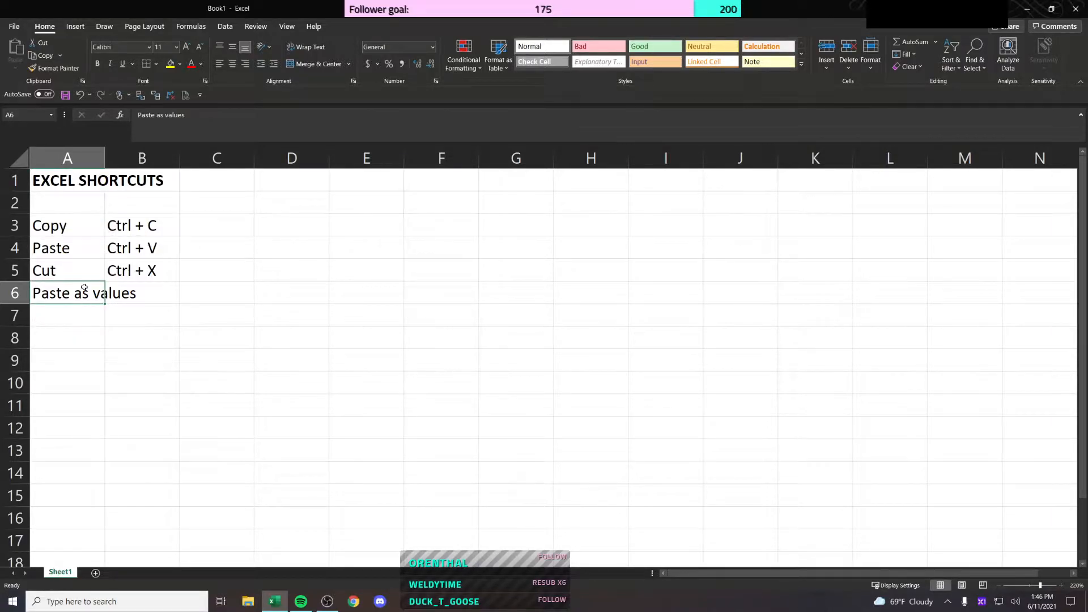
Step: Copy cell A6 and paste it back onto itself using Paste Special with the Values option
key("ctrl+c")
right_click(85, 293)
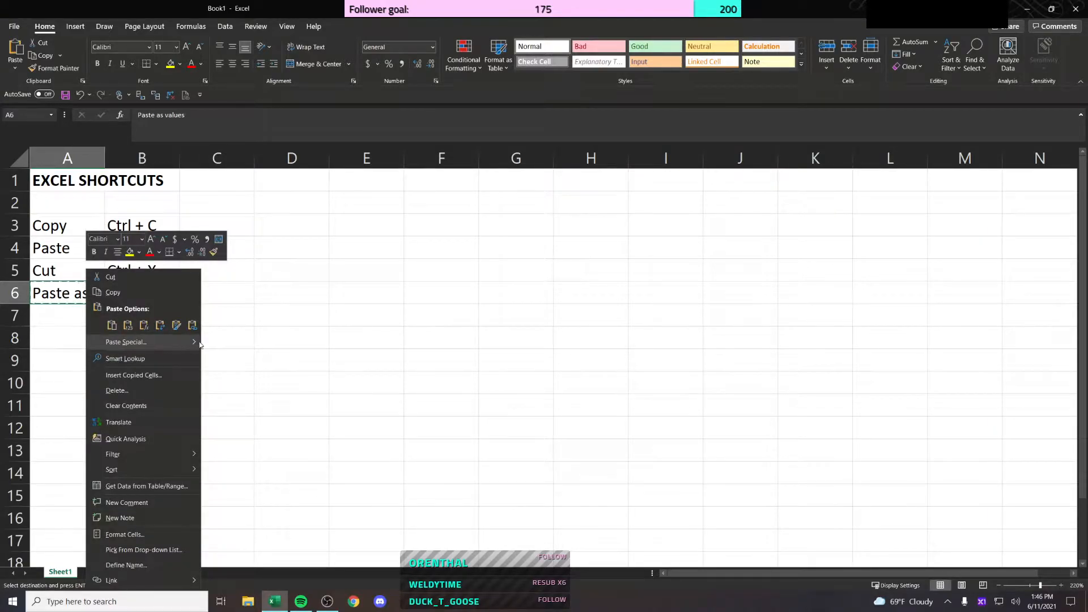
left_click(128, 326)
left_click(130, 342)
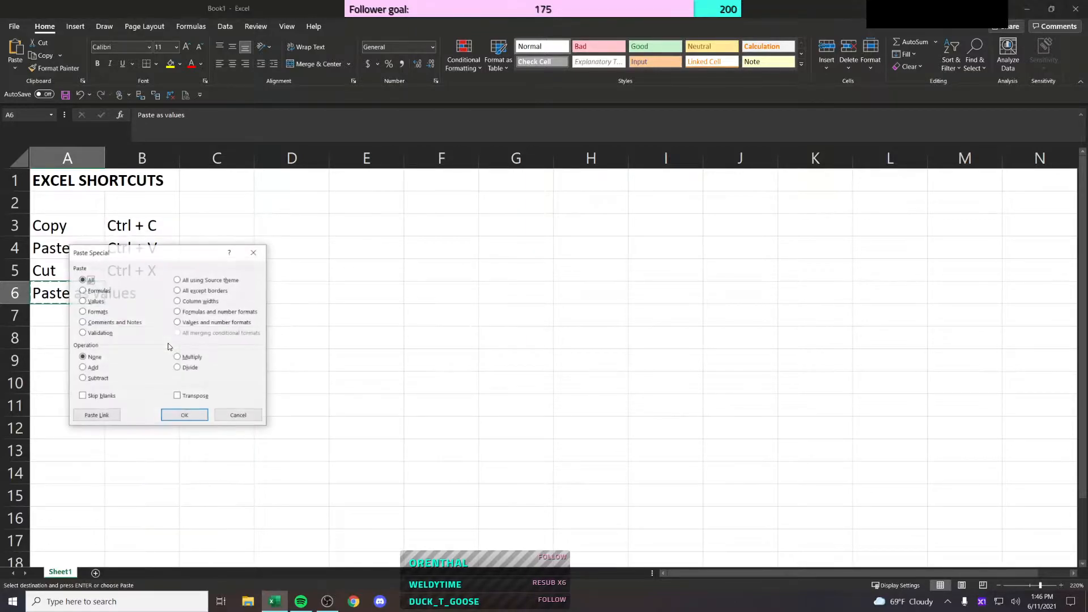
left_click(94, 301)
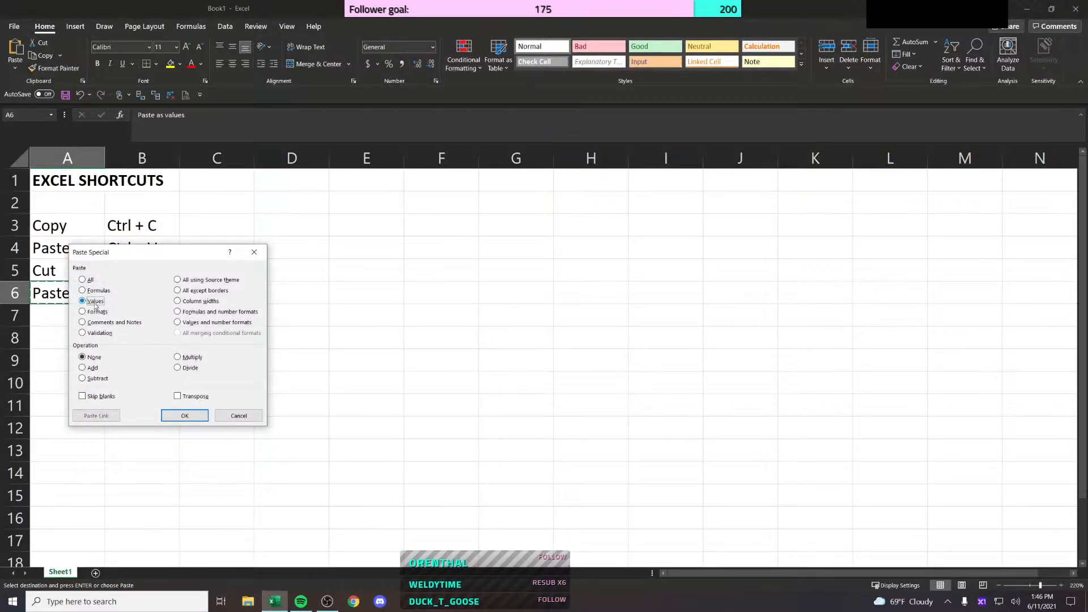
left_click(185, 416)
Step: Paste the copied A6 text into C6 as values and undo the paste
left_click(198, 292)
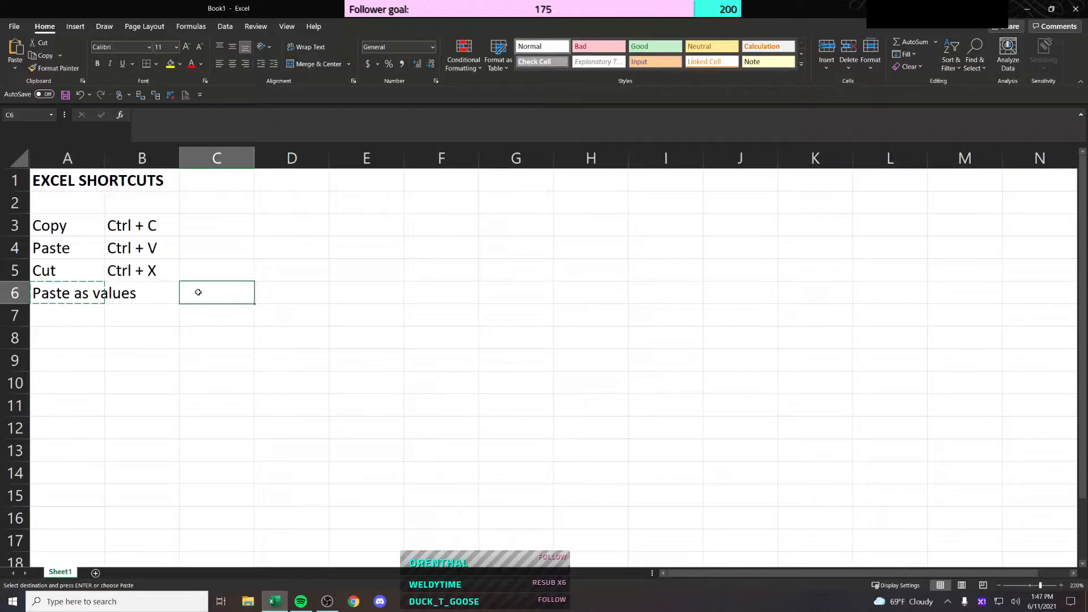
right_click(198, 292)
left_click(96, 289)
left_click(218, 291)
right_click(220, 286)
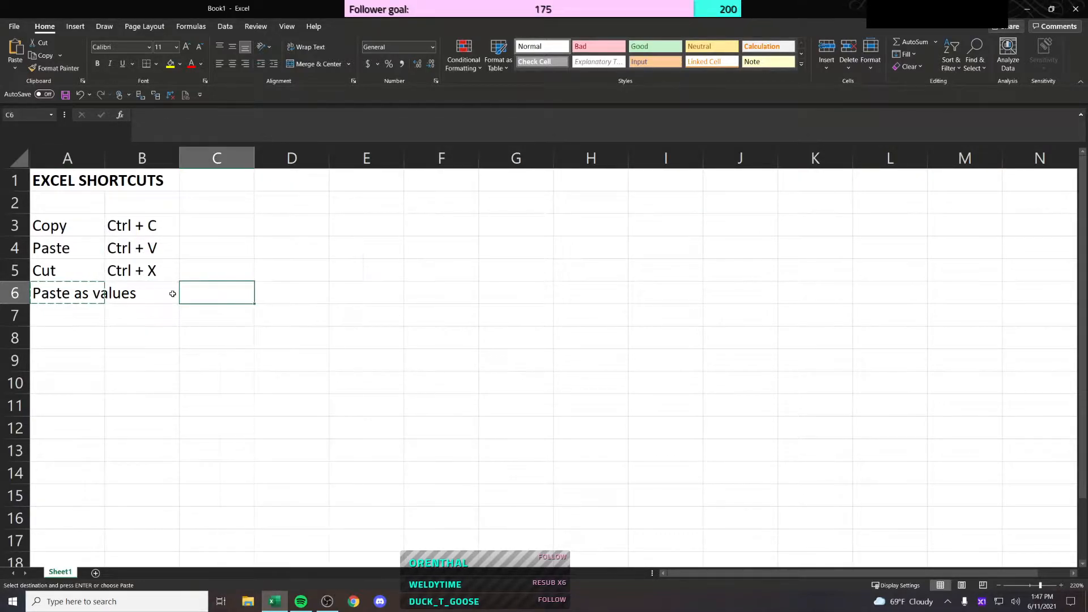
right_click(231, 292)
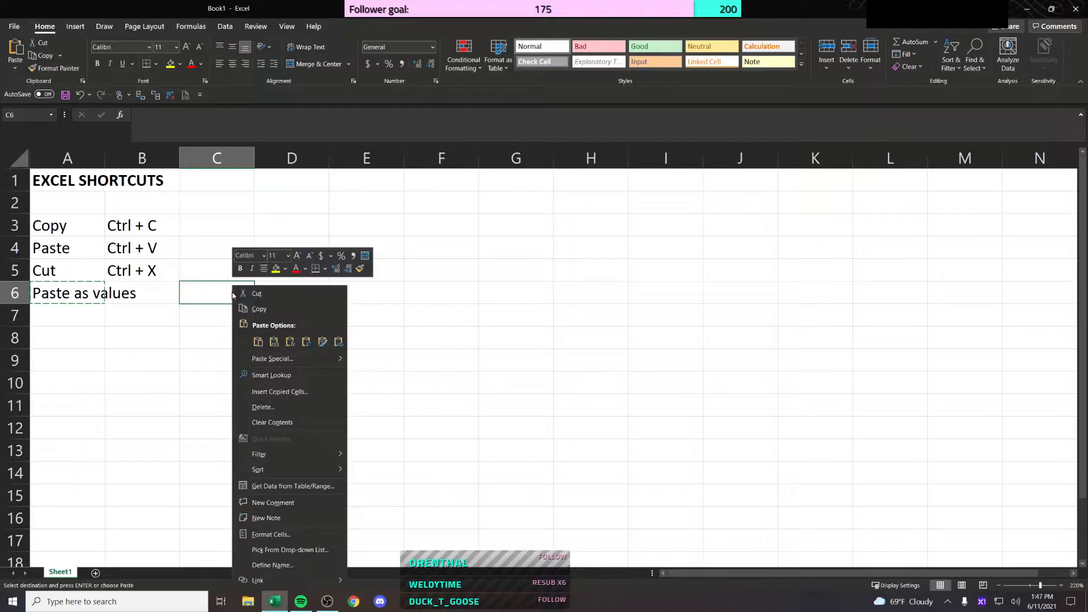
left_click(339, 361)
key("v")
left_click(359, 436)
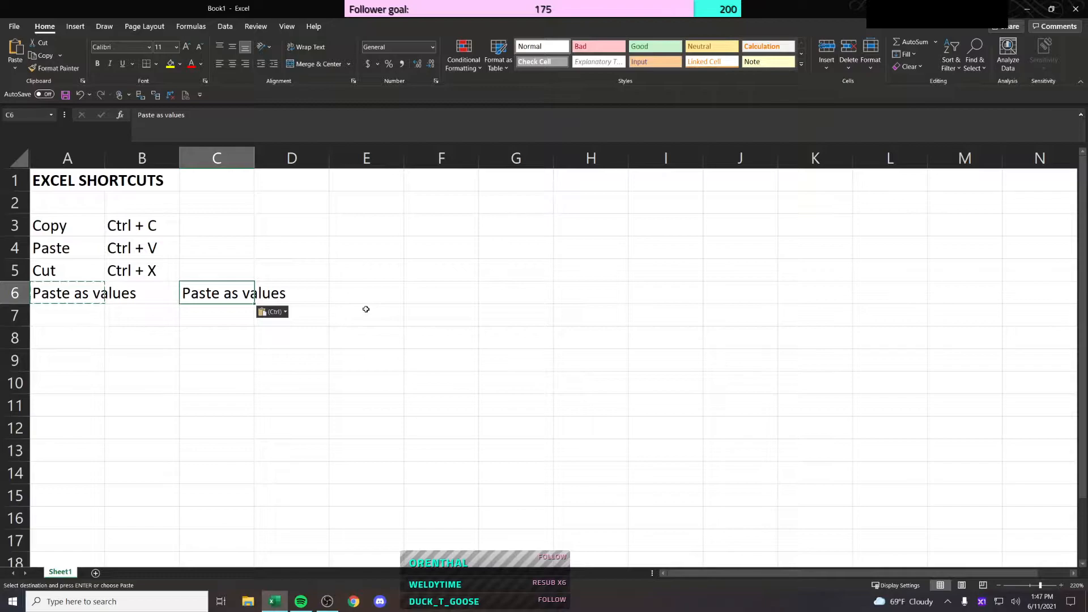
key("ctrl+z")
Step: Copy cell A6 again and paste it as values into C6
key("Left")
key("Left")
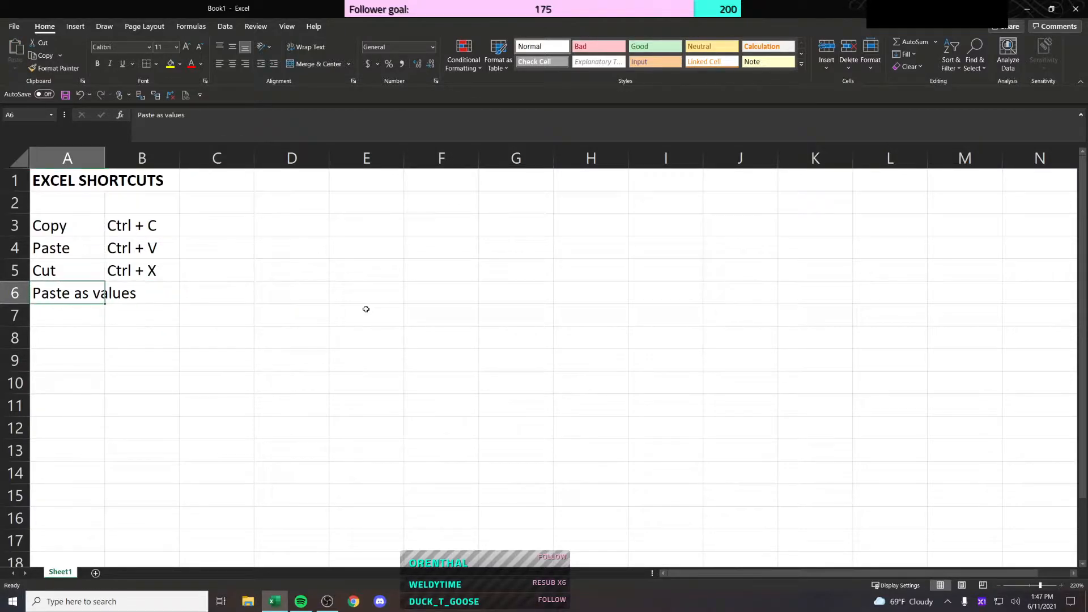
key("Right")
key("Right")
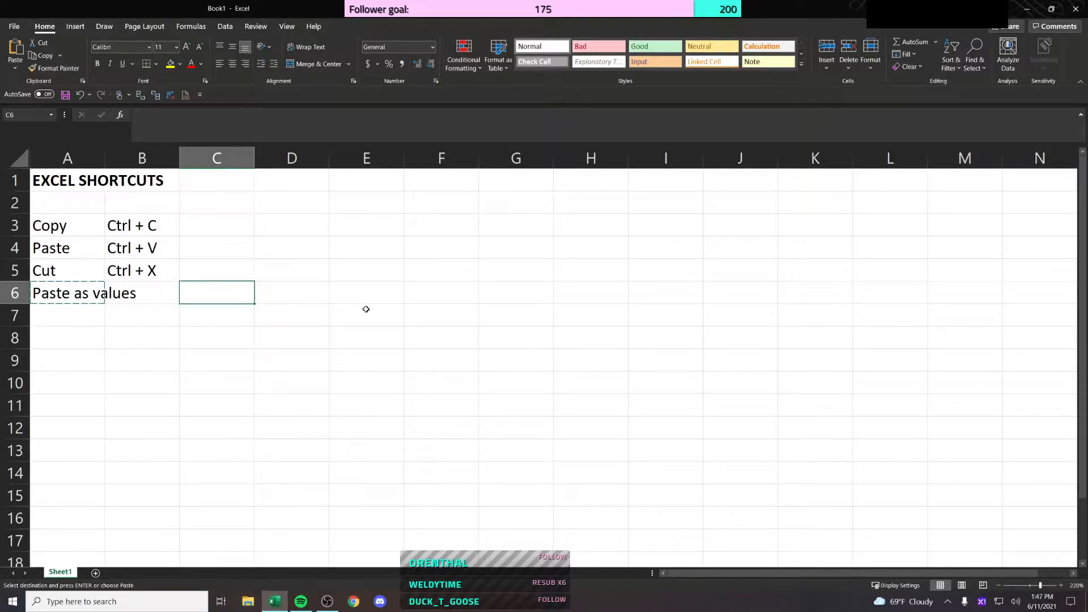
key("shift+F10")
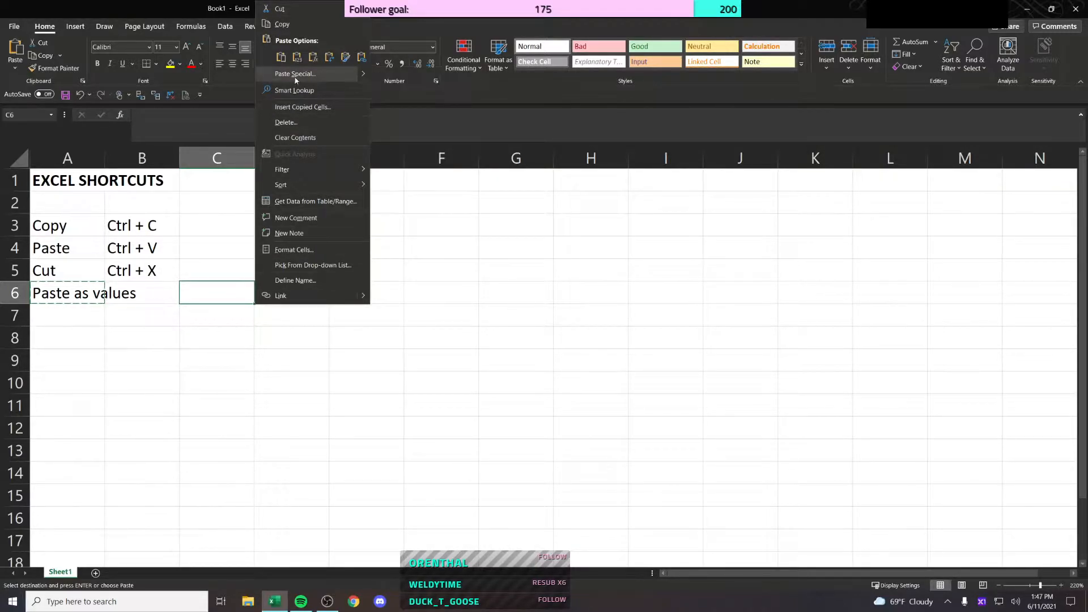
mouse_move(318, 73)
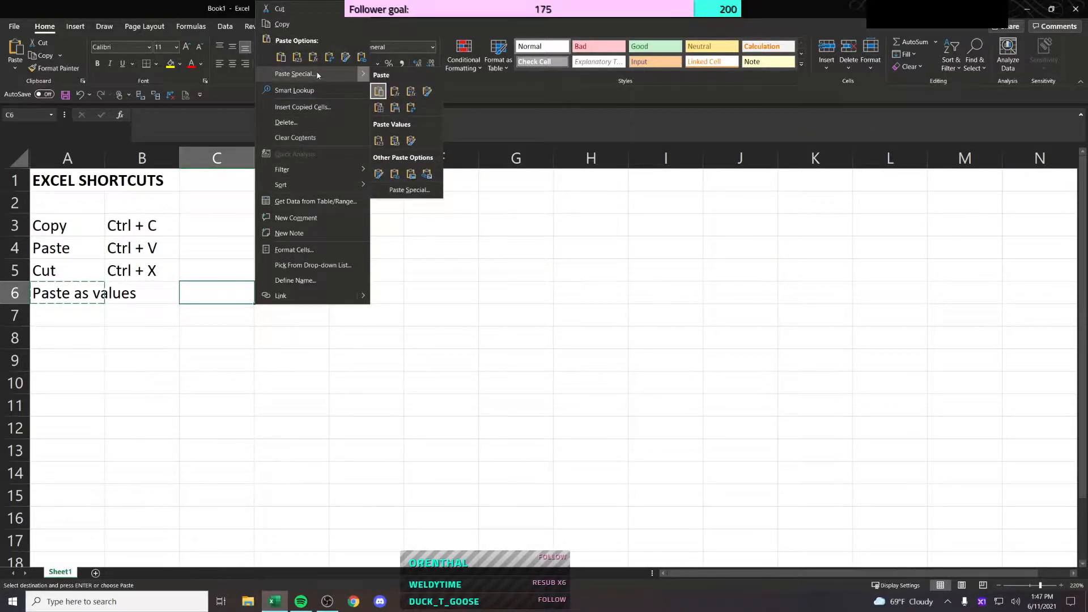
key("v")
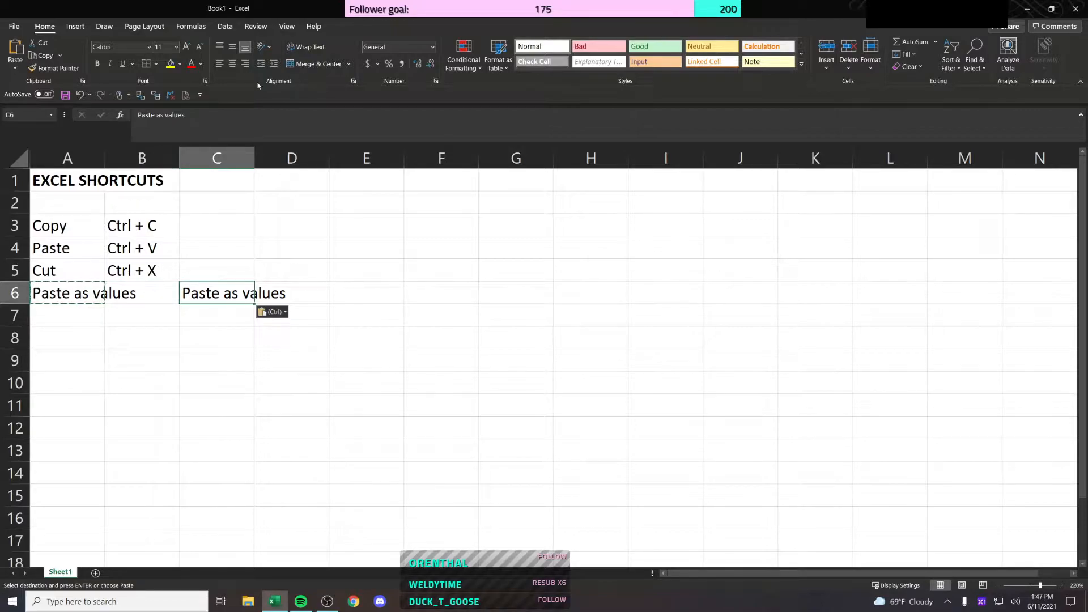
Step: Repeat the paste onto C6 through the Paste Special dialog with the Values option
right_click(235, 290)
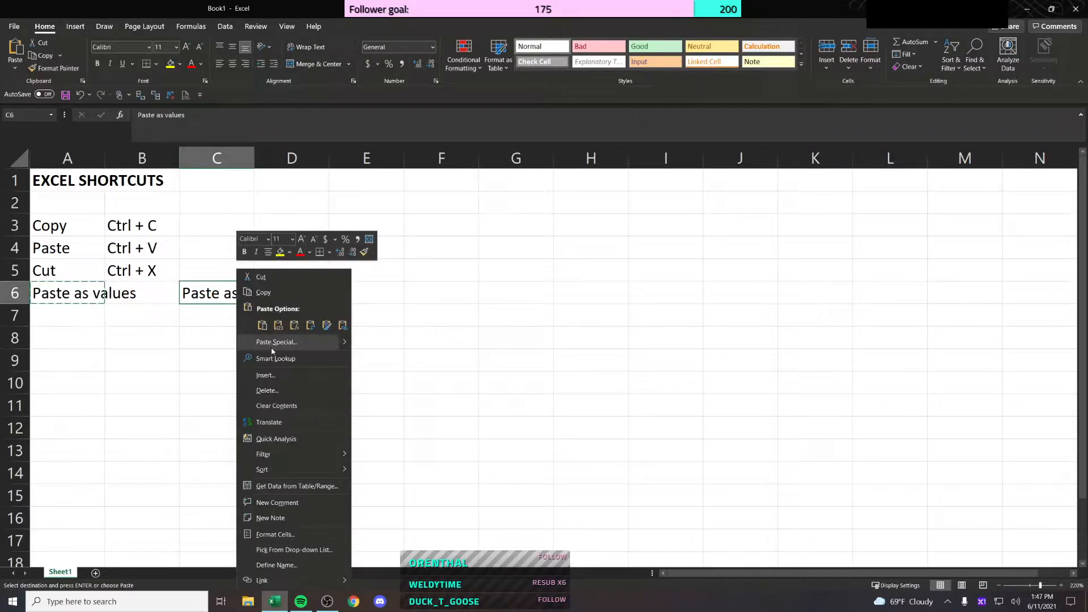
left_click(282, 344)
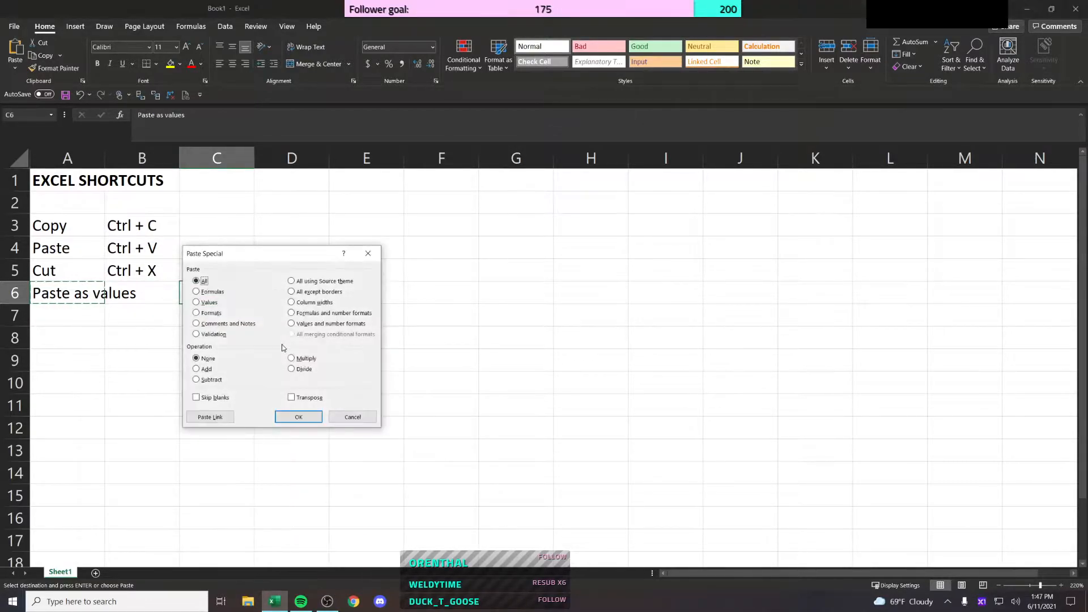
left_click(197, 302)
left_click(298, 417)
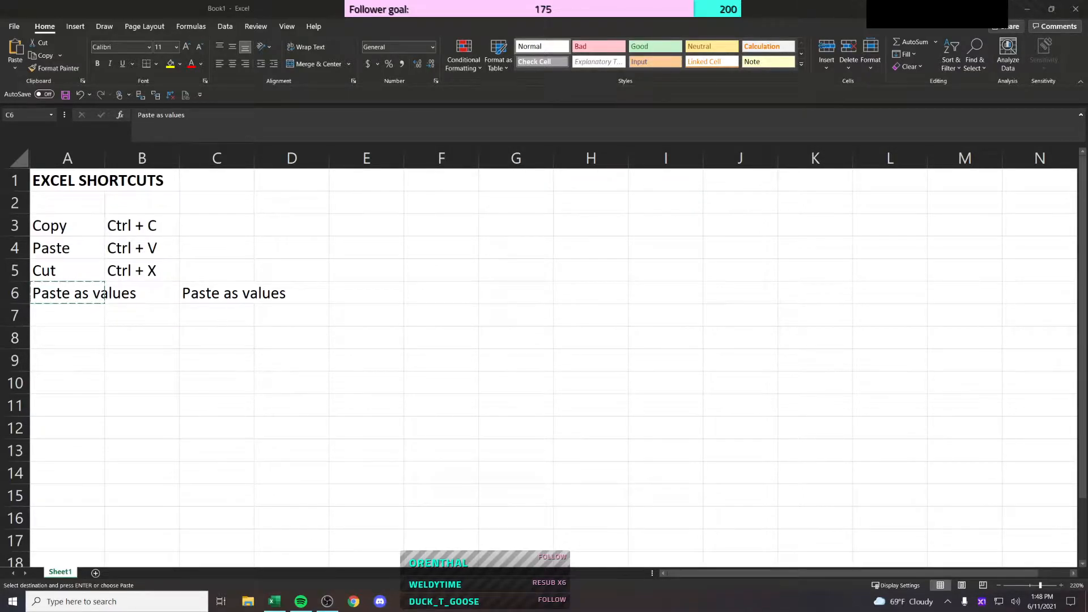
Step: Clear the pasted text from cell C6
left_click(577, 302)
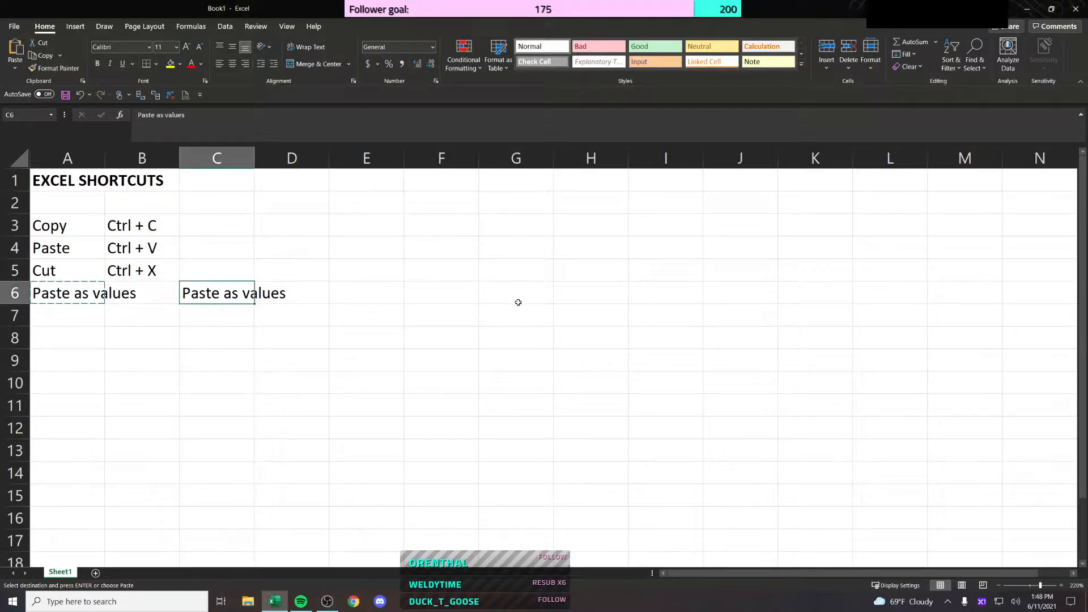
left_click(229, 272)
key("Down")
key("Delete")
Step: Enter the note 'Right click -> Paste Special (click or press "S")' in cell C6
key("Left")
key("Left")
key("Right")
key("Right")
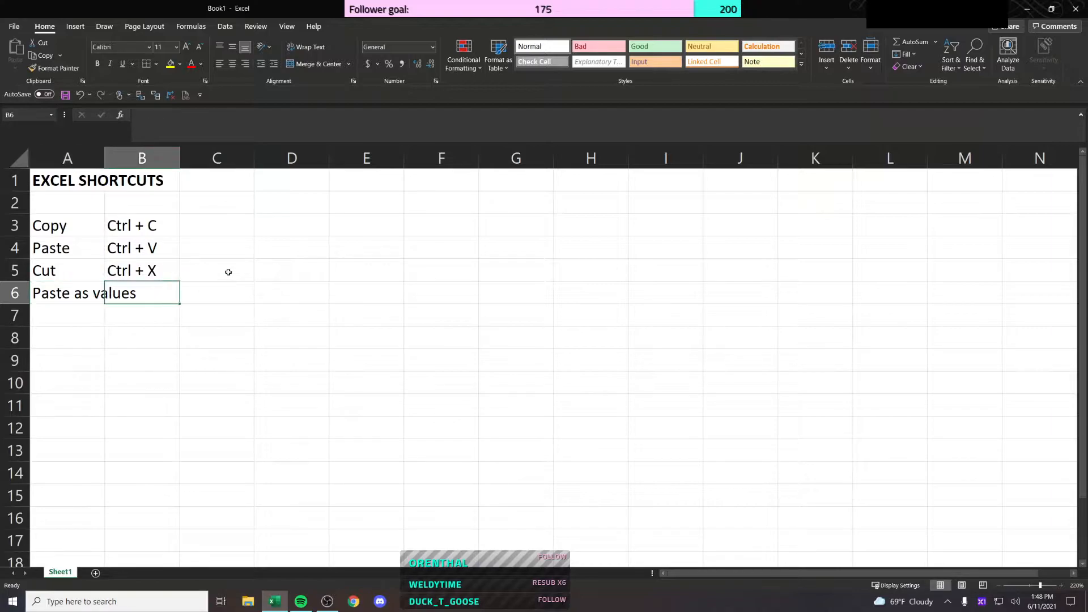
type("Right")
key("BackSpace")
key("BackSpace")
key("BackSpace")
key("BackSpace")
type("ight click -> Paste spe")
key("BackSpace")
key("BackSpace")
key("BackSpace")
type("Special")
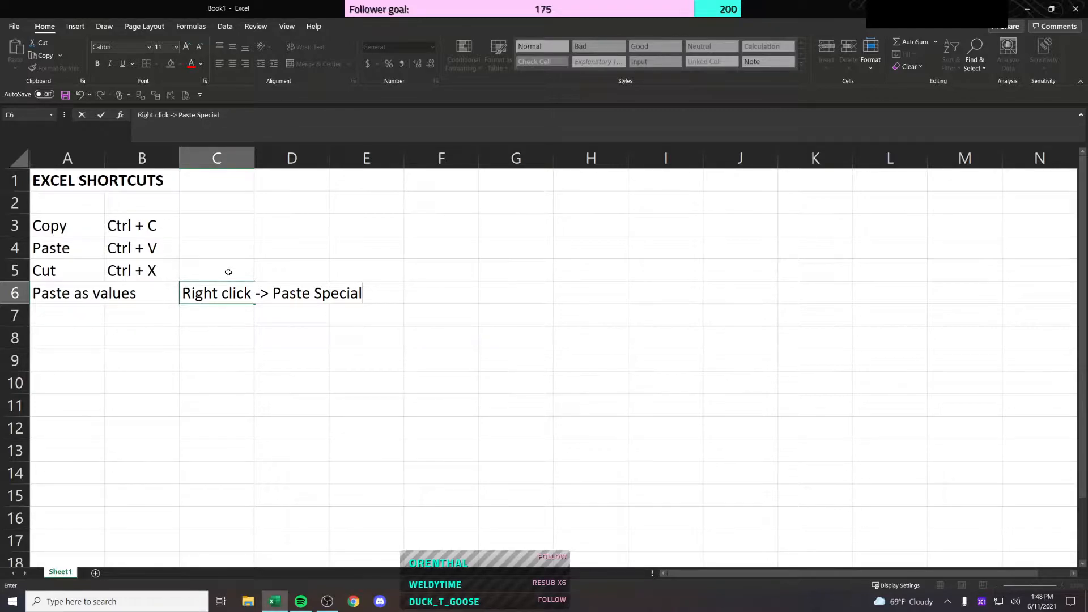
type(" (click or press ")
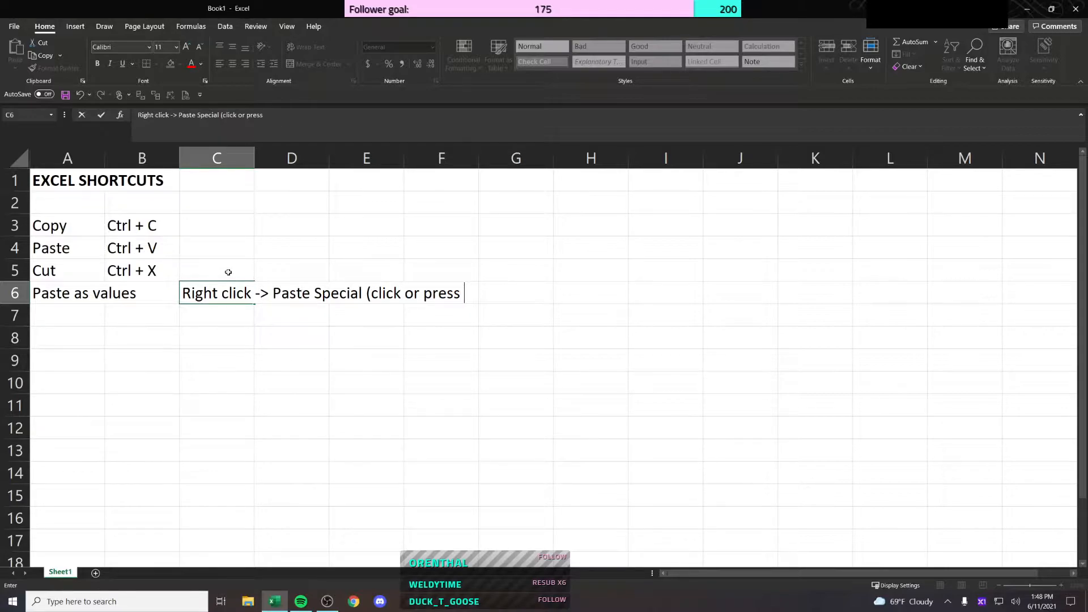
type("\"S\"_")
key("BackSpace")
type(")")
key("Return")
Step: Enter the note 'Or press button next to Ctrl that' in cell C7
type("Or")
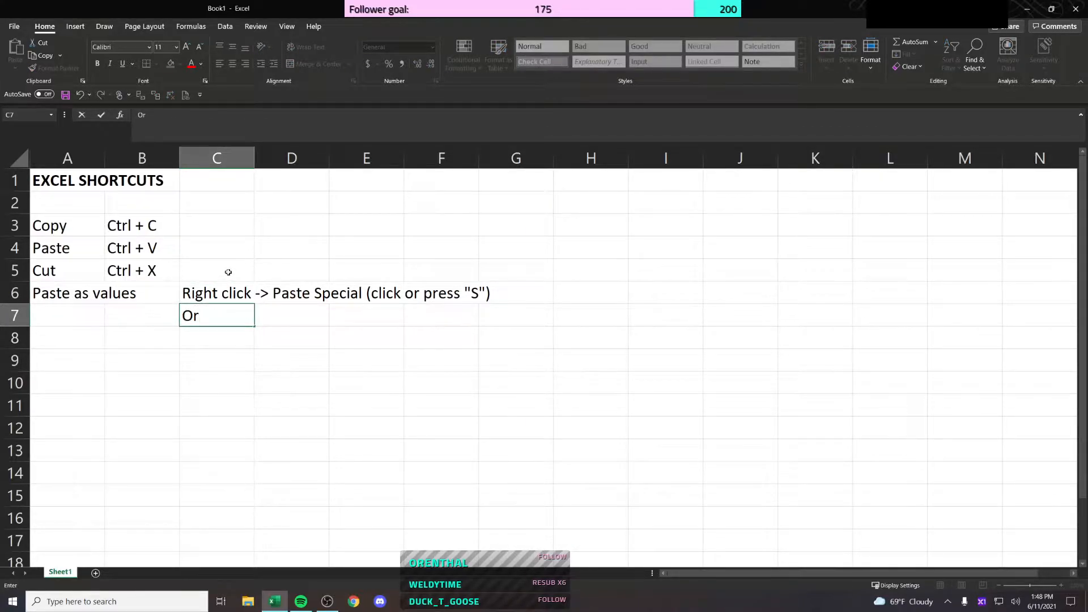
type(" butt")
key("BackSpace")
key("BackSpace")
key("BackSpace")
key("BackSpace")
type("press button ")
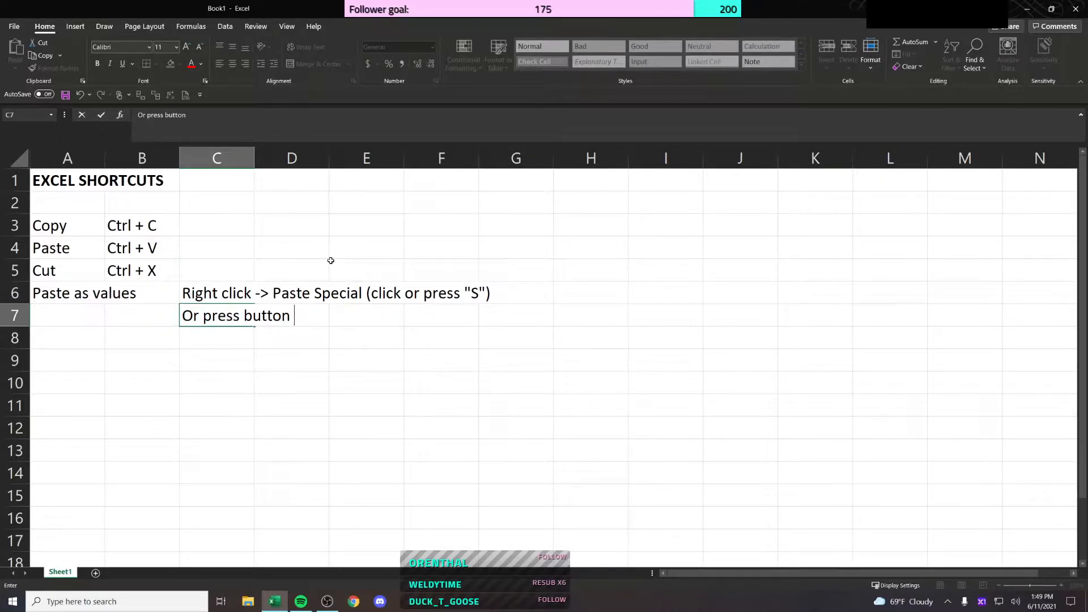
type("next t")
key("BackSpace")
key("BackSpace")
type("t to Ctrl that")
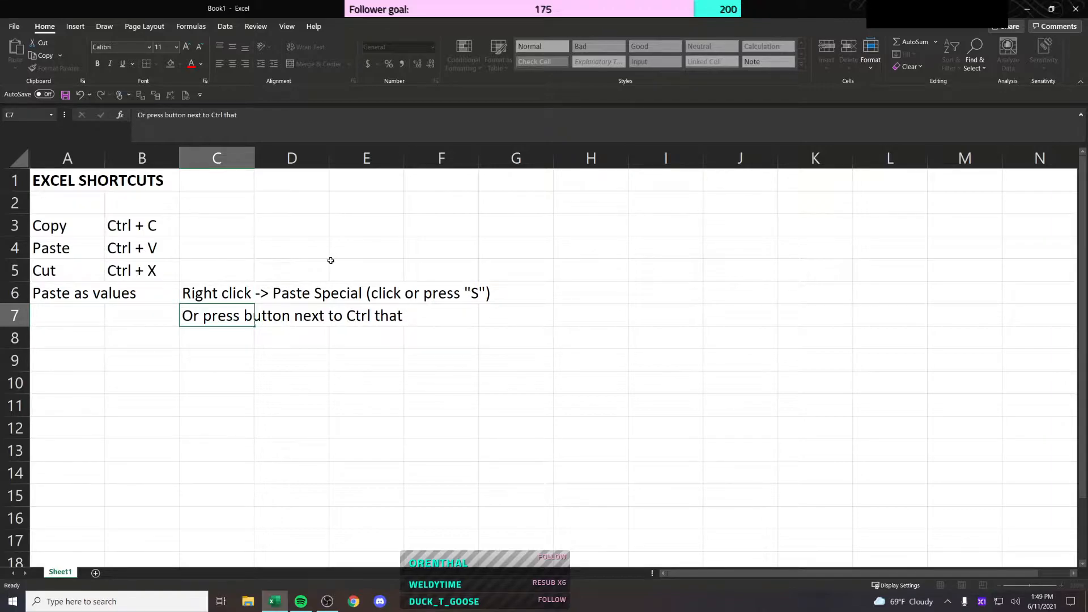
Step: Edit the C7 note by adding 'right' before 'Ctrl' and 'button' after it
key("Left")
key("Left")
left_click(238, 312)
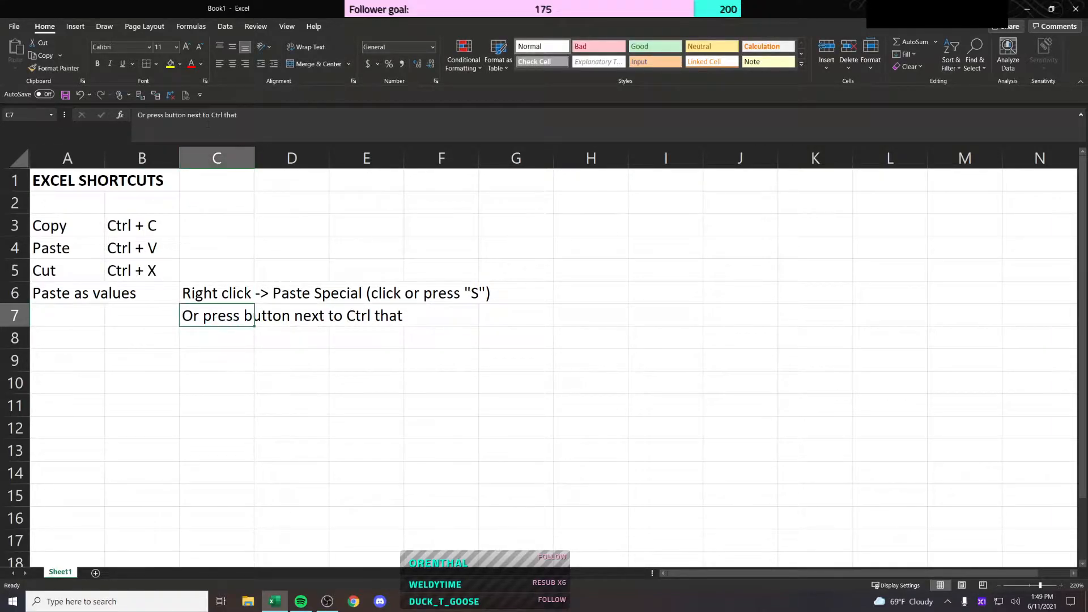
left_click(203, 115)
type("rughg")
key("BackSpace")
key("BackSpace")
key("BackSpace")
key("BackSpace")
type("ight")
key("ctrl+Right")
type("button")
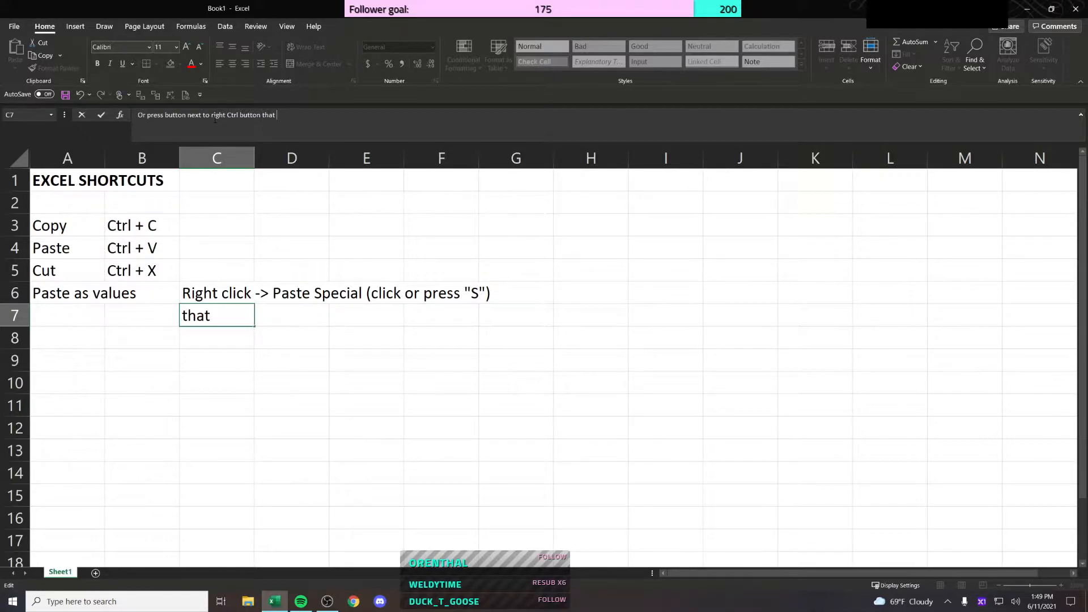
Step: Replace the first word 'button' in the C7 note with 'paper icon'
key("ctrl+Left")
key("ctrl+Left")
key("ctrl+Left")
key("ctrl+Left")
key("ctrl+Left")
key("ctrl+Left")
key("ctrl+Delete")
type("paper ic")
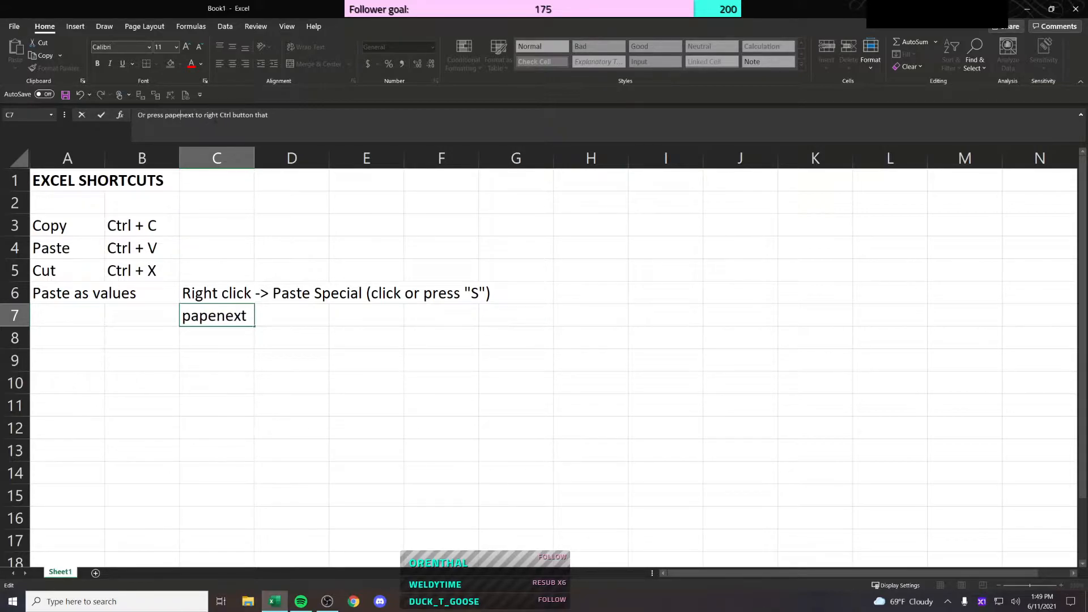
type("on")
Step: Replace the trailing 'button that' in C7 with '-> Press "S" and then "V" or select "Values"'
key("End")
key("ctrl+shift+Left")
key("ctrl+shift+Left")
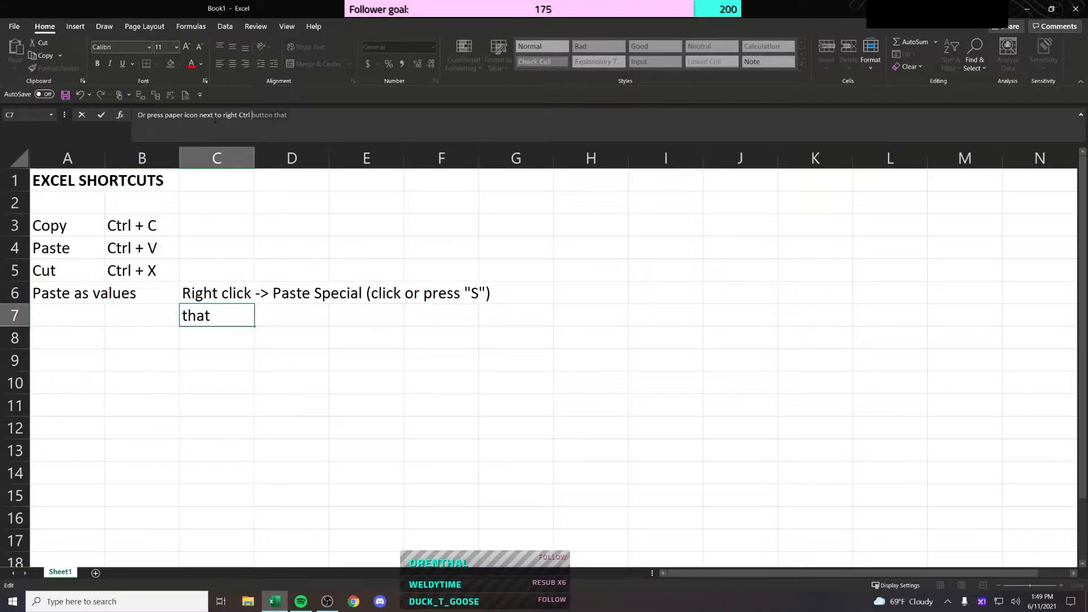
key("BackSpace")
type("Press \"S\" anmd")
key("BackSpace")
key("BackSpace")
type("d te")
type("hen \"V\"")
type(" or select \"V")
type("alues")
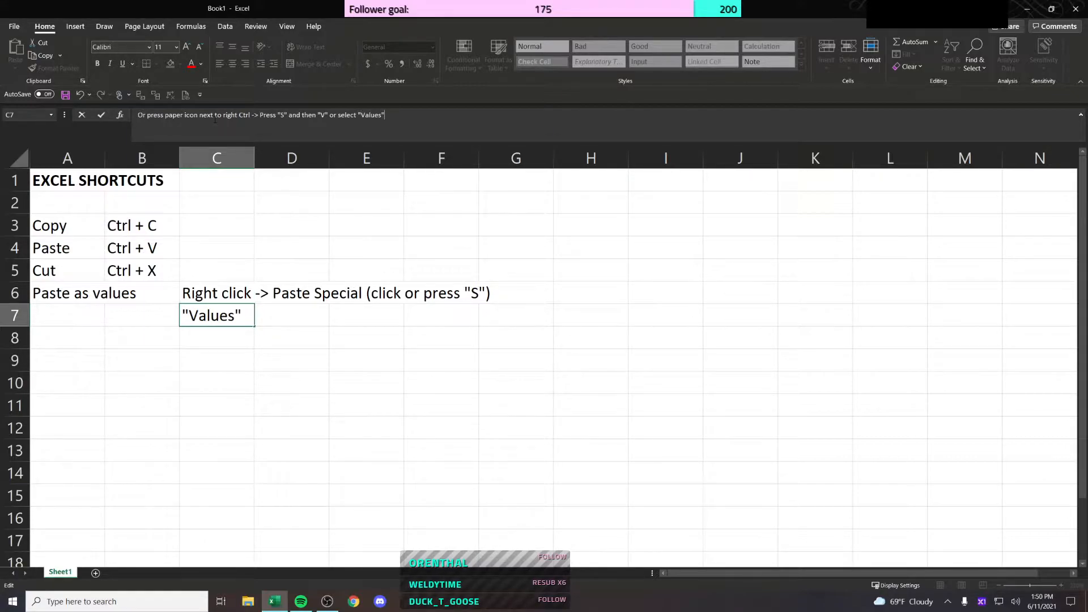
key("Return")
key("Up")
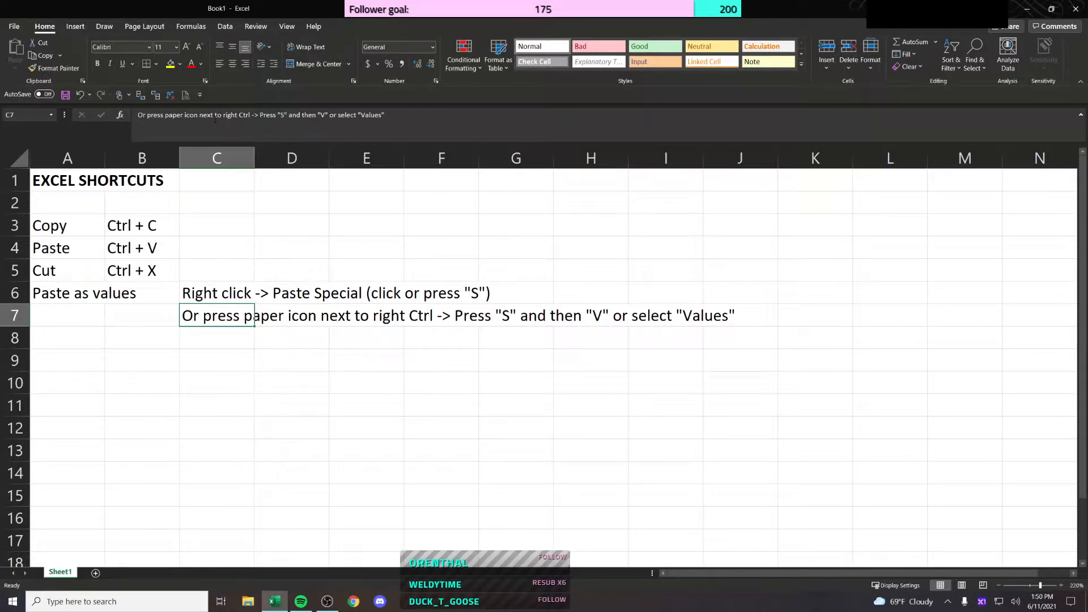
key("Left")
key("Right")
key("Left")
key("Left")
key("Down")
key("Up")
key("Up")
key("Up")
key("Right")
key("Down")
key("Up")
key("Right")
key("Down")
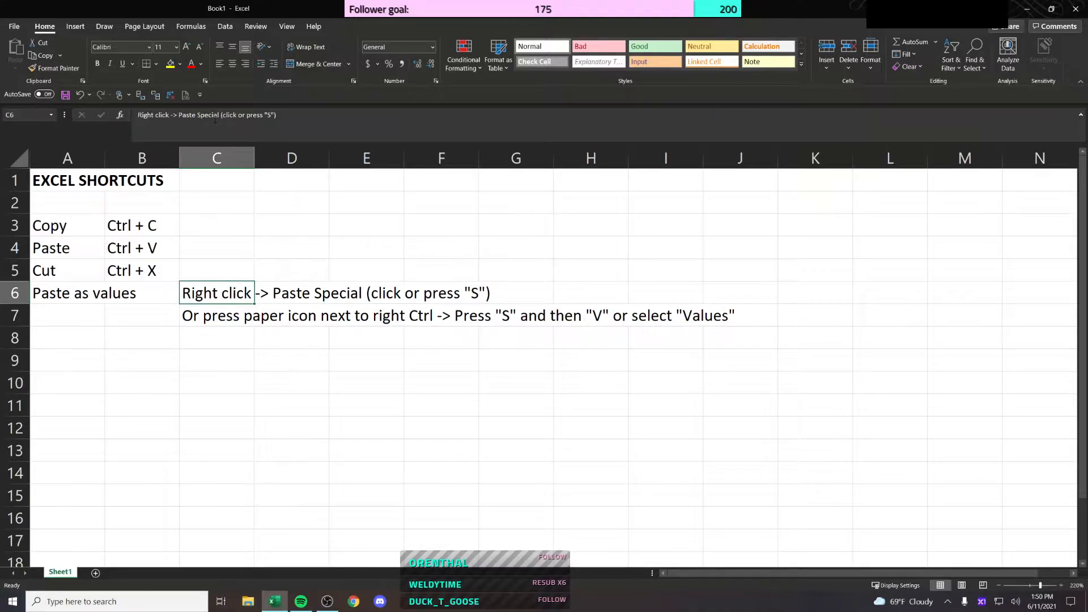
Step: Enter the formula =1+1 in cell B10
key("Left")
key("Down")
key("Down")
key("Down")
key("Down")
type("=1+1")
key("Return")
key("Up")
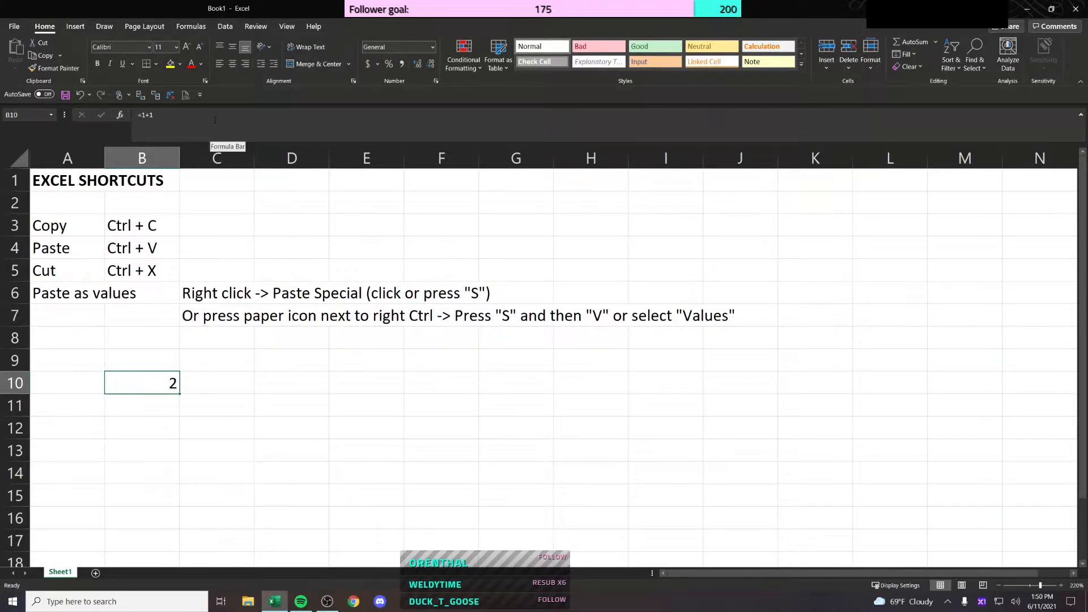
Step: Enter 1 in cell B10 and 2 in cell B11
key("Return")
key("Up")
type("1")
key("Return")
type("2")
key("Return")
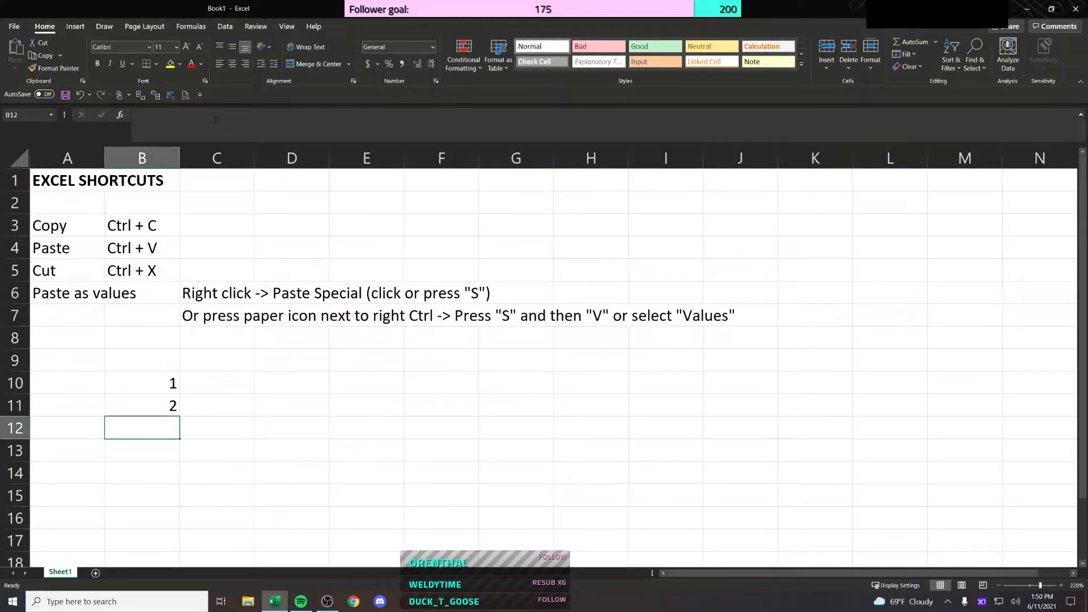
Step: Sum the two numbers in B12 with the formula =SUM(B10:B11)
type("=sum")
key("Tab")
key("Up")
key("shift+Up")
key("Tab")
Step: Enter 3 in cell D10 and 4 in cell D11
key("Left")
key("Up")
key("Up")
key("Down")
key("Down")
key("Right")
key("Left")
key("Right")
key("Right")
key("Up")
key("Up")
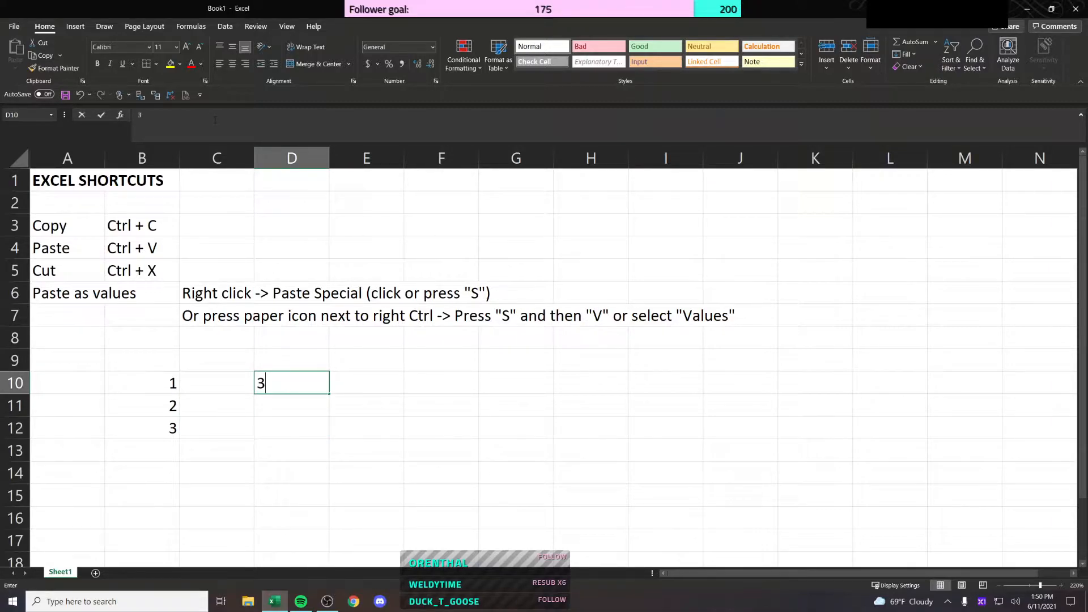
type("3")
key("Return")
type("4")
key("Return")
Step: Copy the sum formula from B12 and paste it into D12 with a regular paste
key("Left")
key("Left")
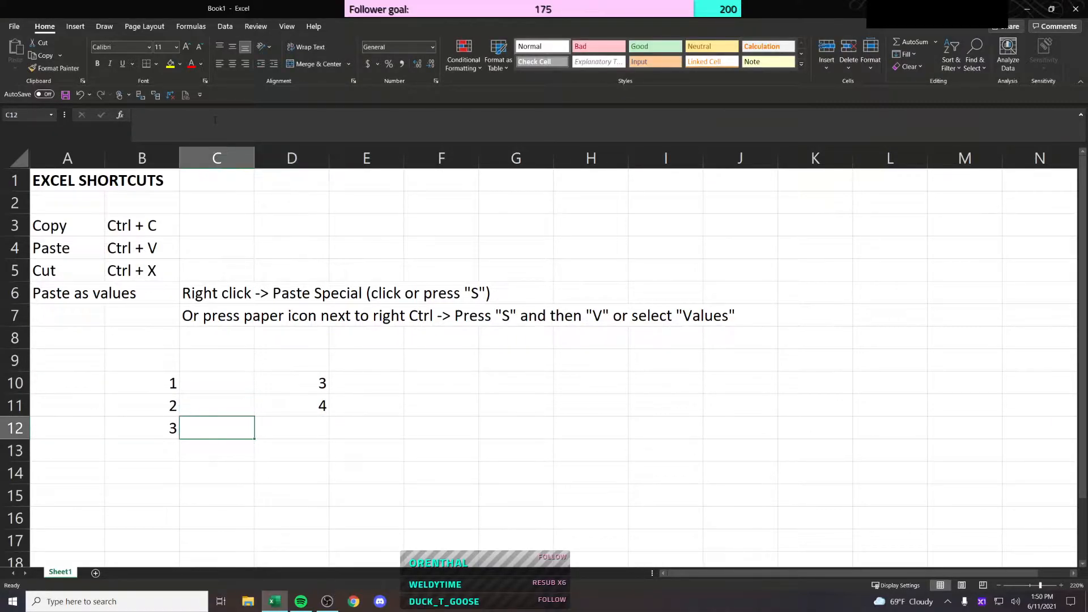
key("ctrl+c")
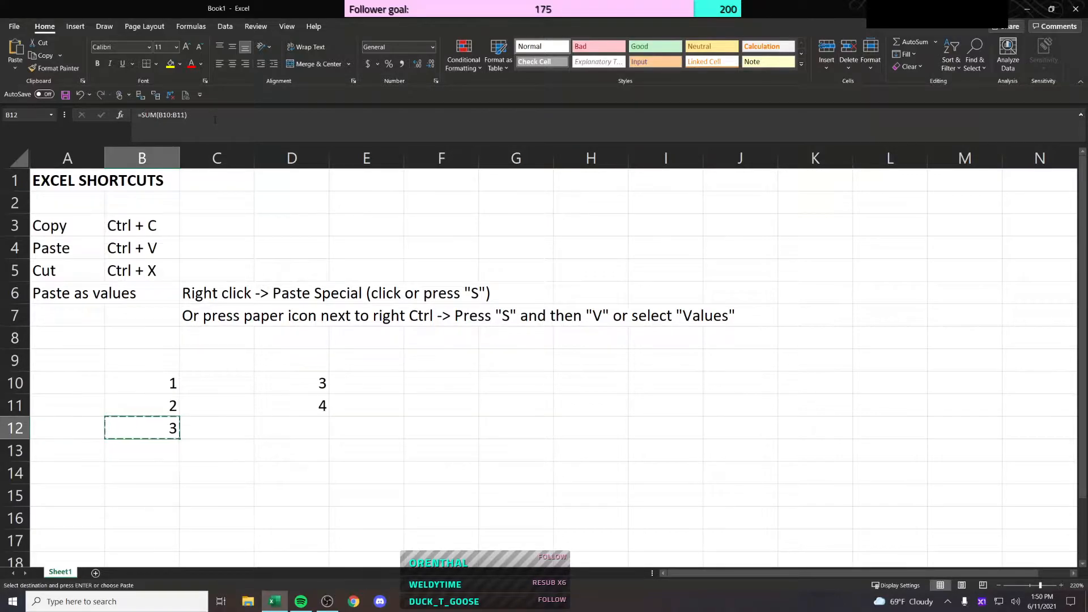
key("Right")
key("Right")
key("Left")
key("Left")
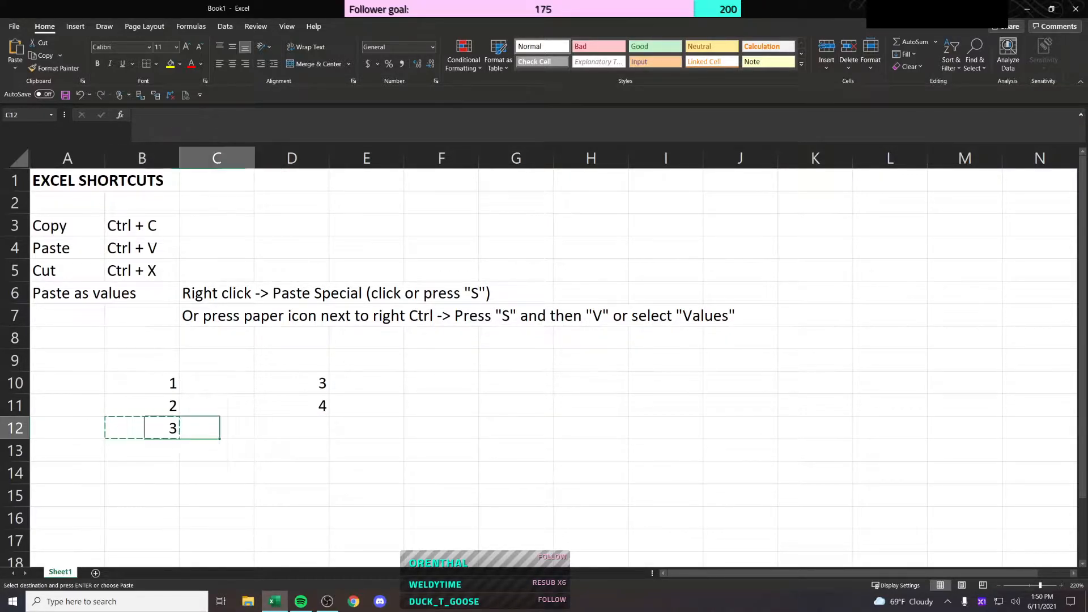
key("Right")
key("Right")
key("ctrl+v")
Step: Examine which cells the pasted formula in D12 refers to
key("F2")
key("Escape")
key("F2")
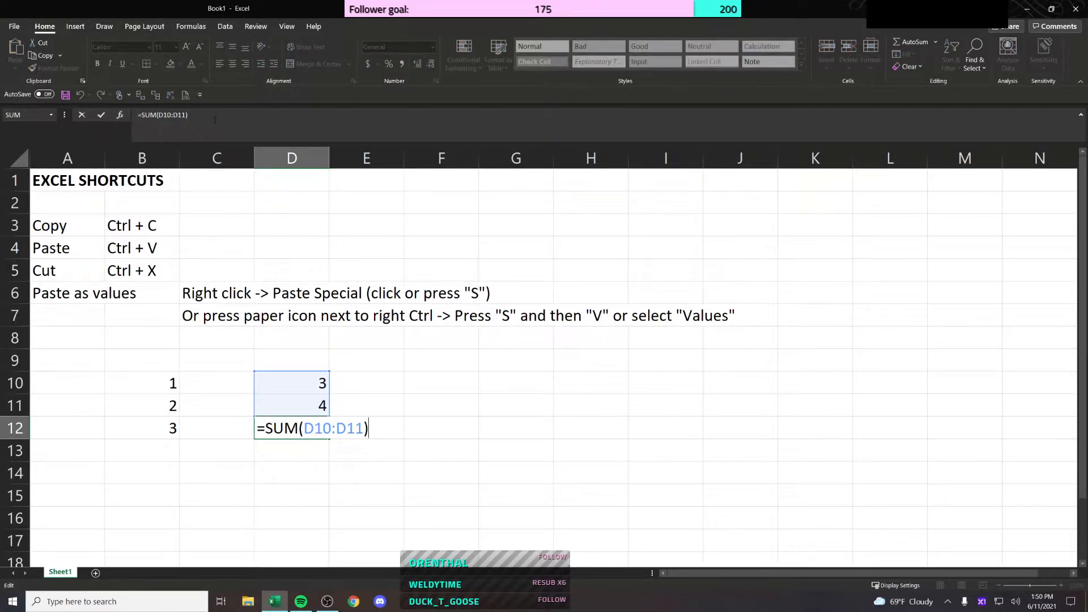
key("Escape")
key("Up")
key("Down")
Step: Clear the pasted formula from cell D12
key("Left")
key("Left")
key("ctrl+c")
key("Right")
key("Right")
key("Delete")
Step: Copy B12 and paste it into D12 through Paste Special with the Formulas option
key("Left")
key("Left")
key("ctrl+c")
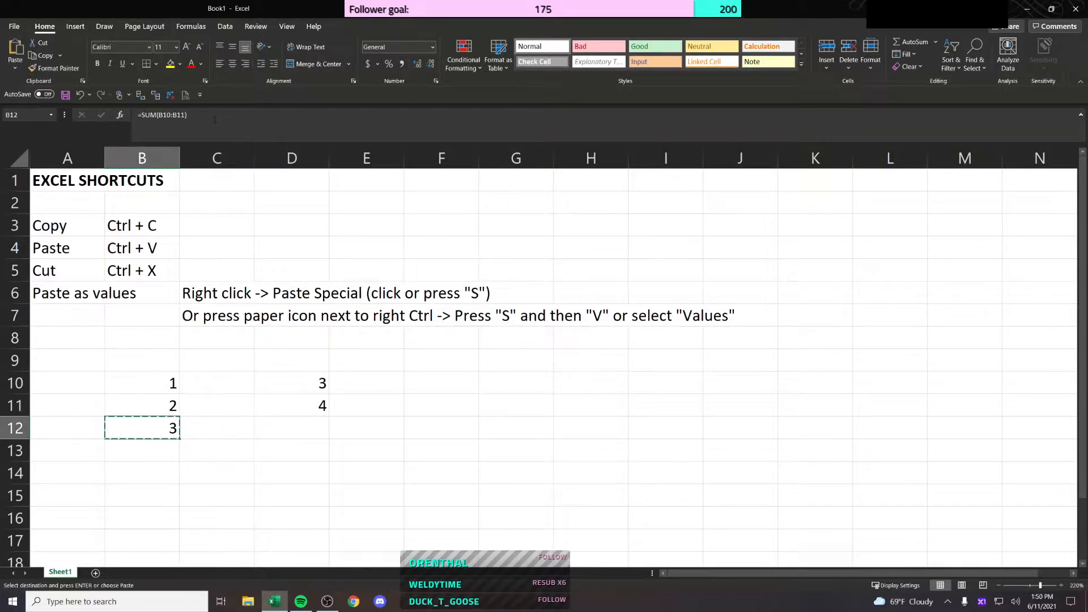
key("Right")
key("Right")
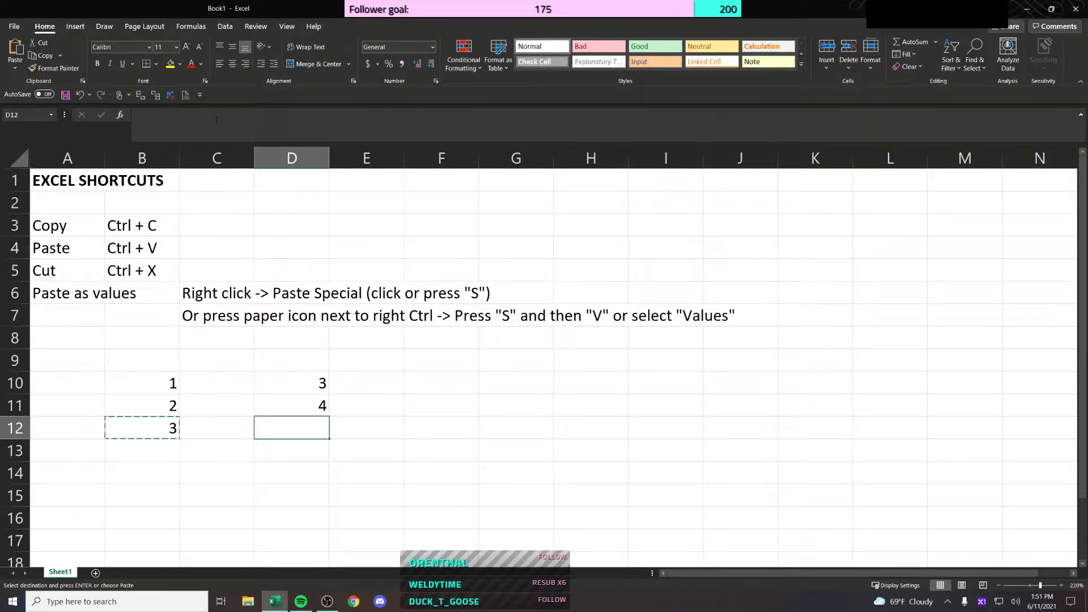
right_click(315, 429)
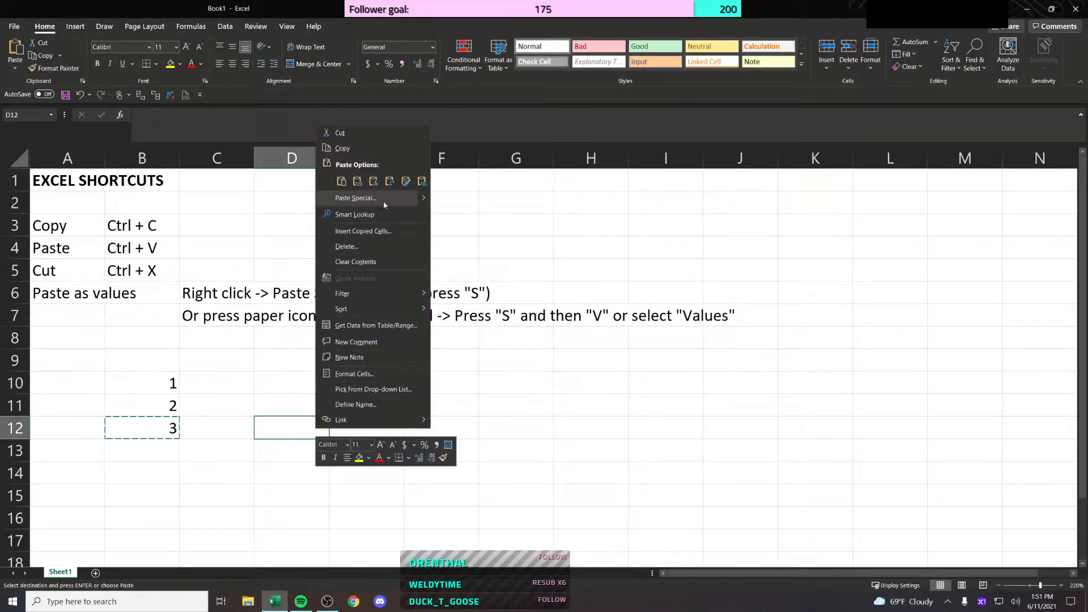
left_click(383, 198)
left_click(312, 146)
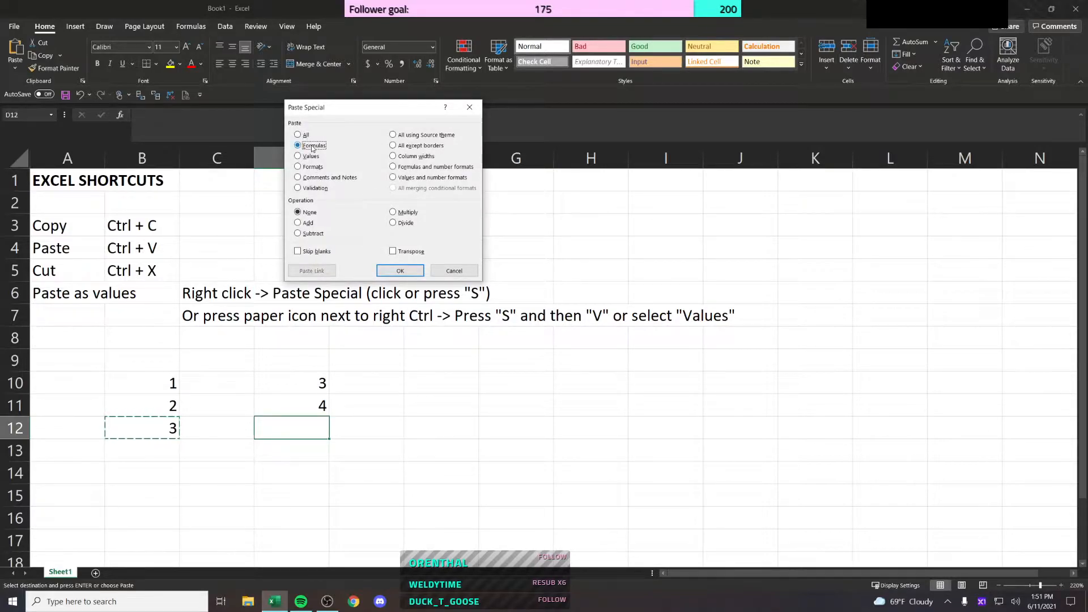
left_click(399, 270)
Step: Fill cell B12 with yellow
left_click(167, 427)
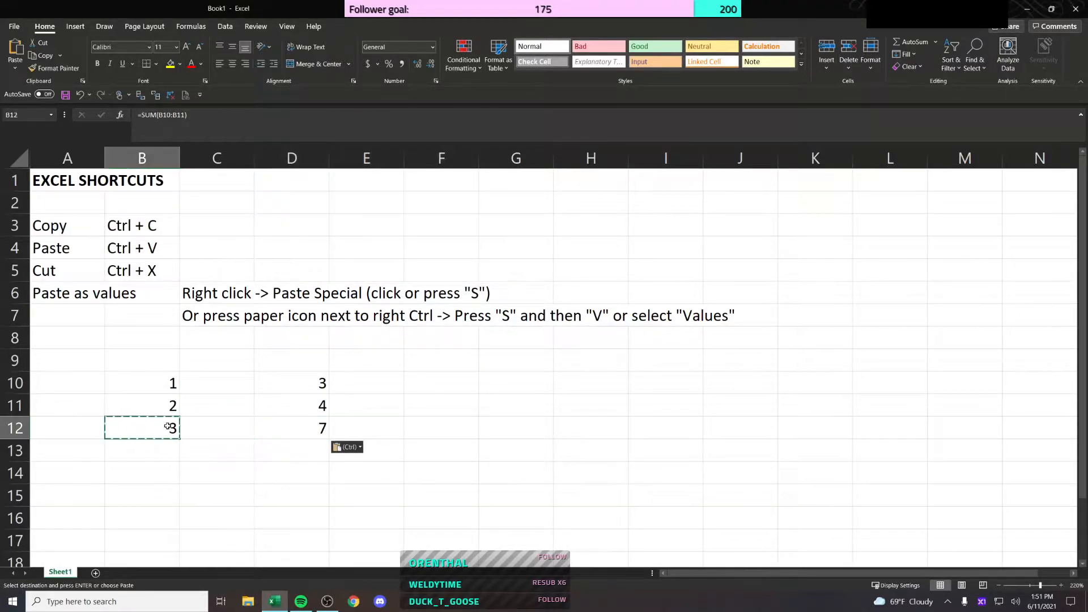
left_click(170, 64)
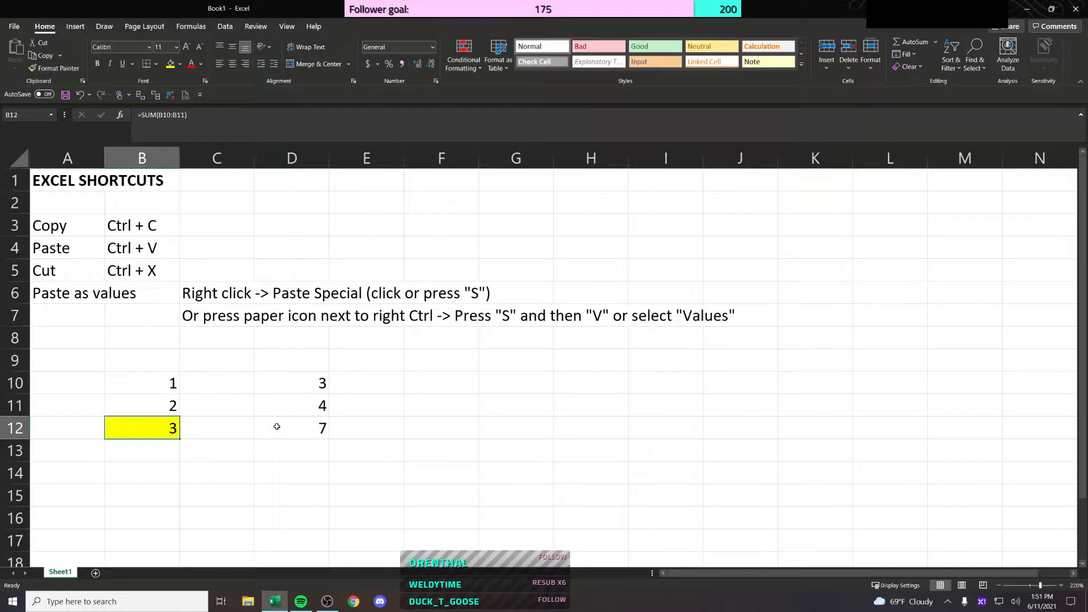
Step: Copy B12 and apply only its formatting to D12 through Paste Special with Formats, and undo the paste
key("ctrl+c")
right_click(304, 429)
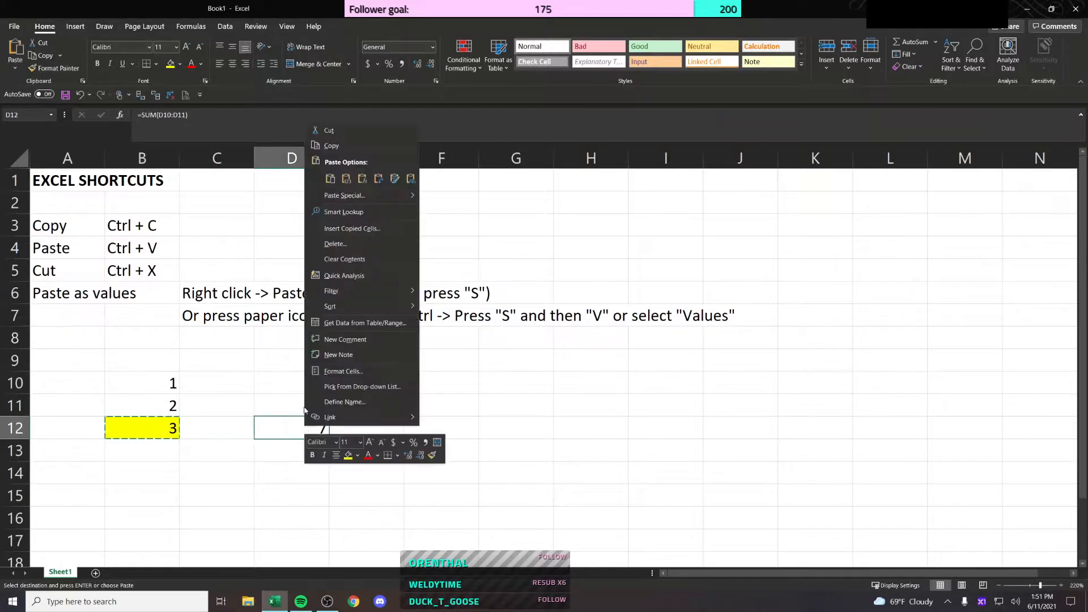
left_click(355, 197)
left_click(286, 167)
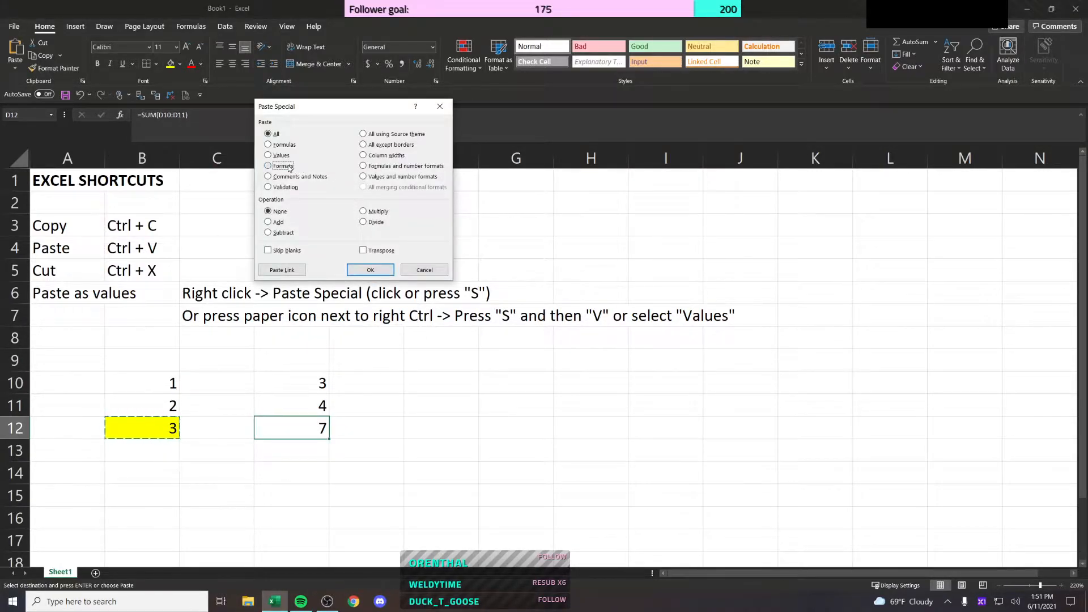
left_click(371, 269)
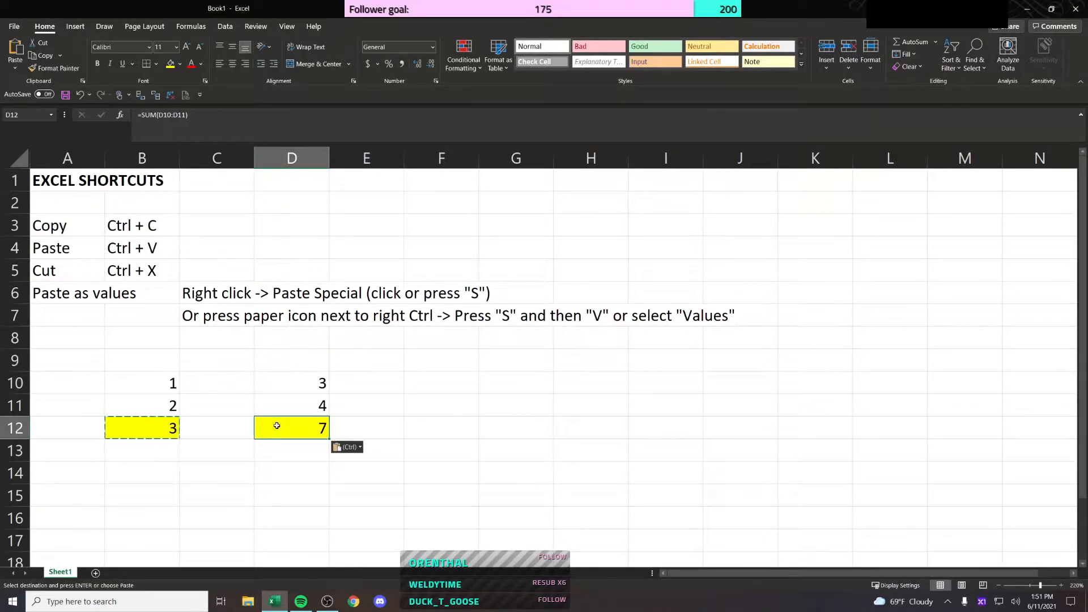
key("ctrl+z")
Step: Insert a new row above the 'Paste as values' row
left_click(71, 289)
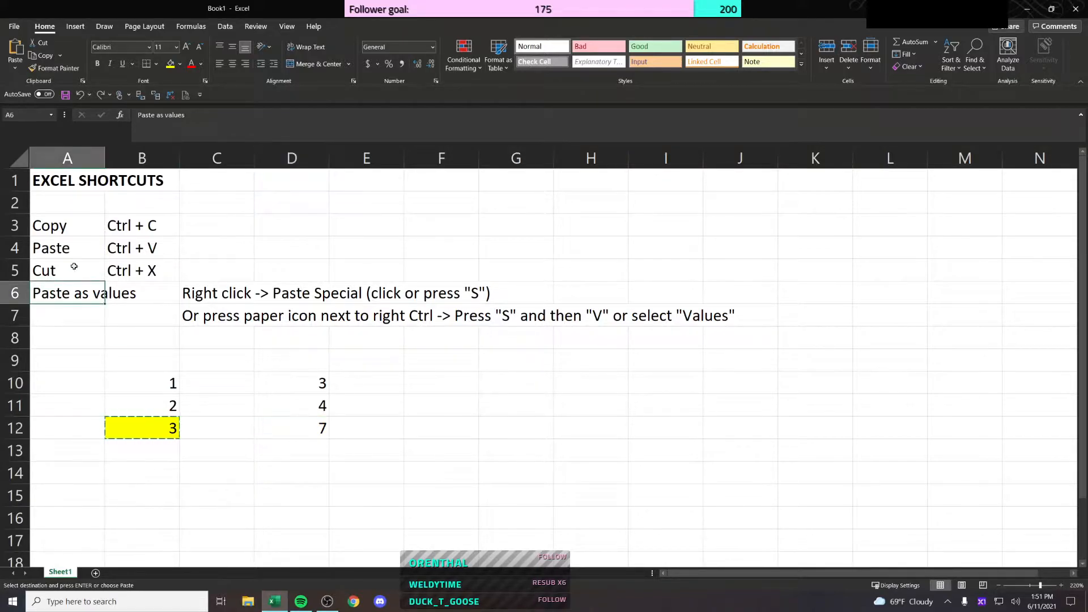
left_click(73, 269)
double_click(71, 293)
key("Escape")
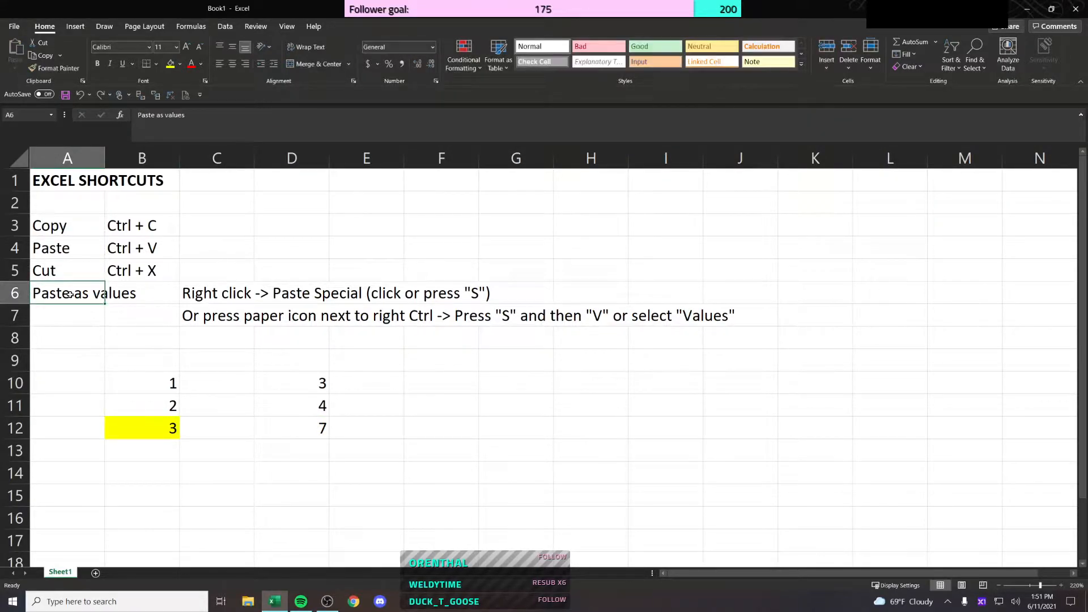
key("shift+space")
key("ctrl+shift+plus")
Step: Enter 'Undo' in cell A6 and its shortcut 'Ctrl + Z' in B6
left_click(70, 295)
type("Undo")
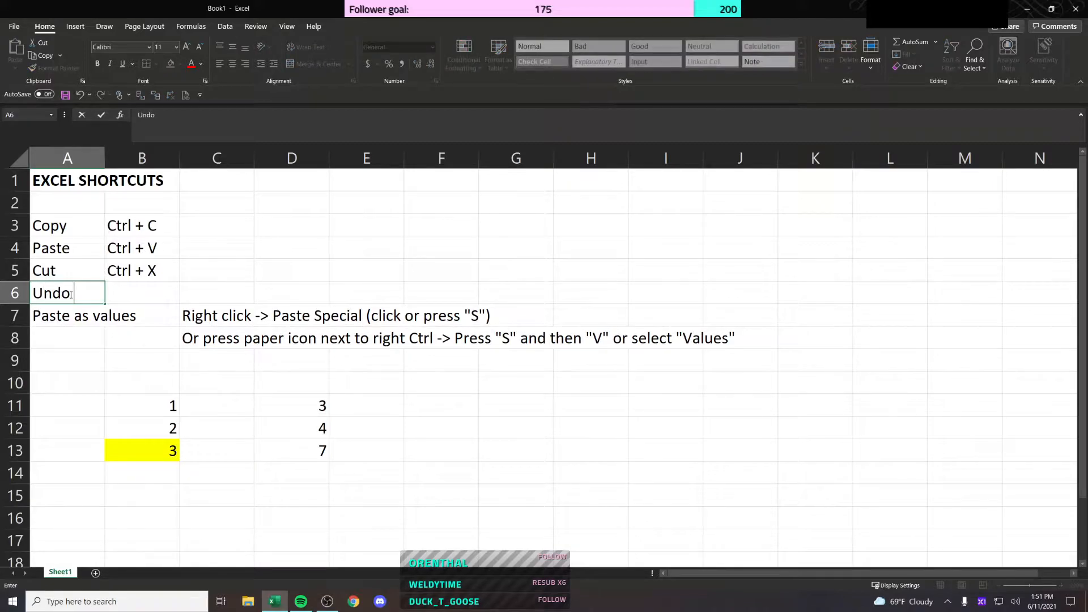
key("Tab")
type("Ctrl")
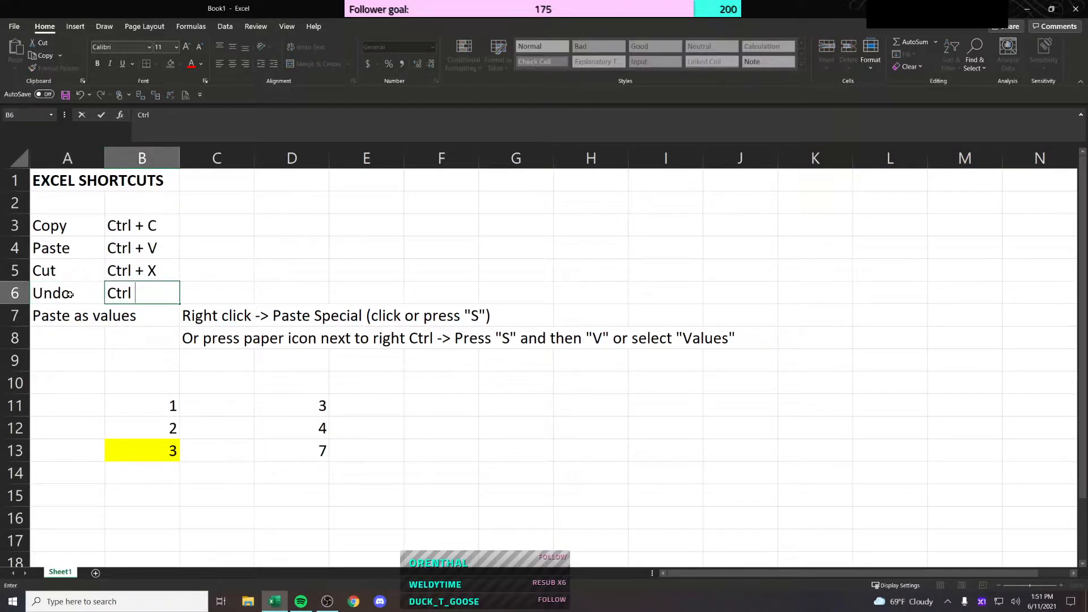
type(" + Z")
key("Return")
key("Up")
key("Right")
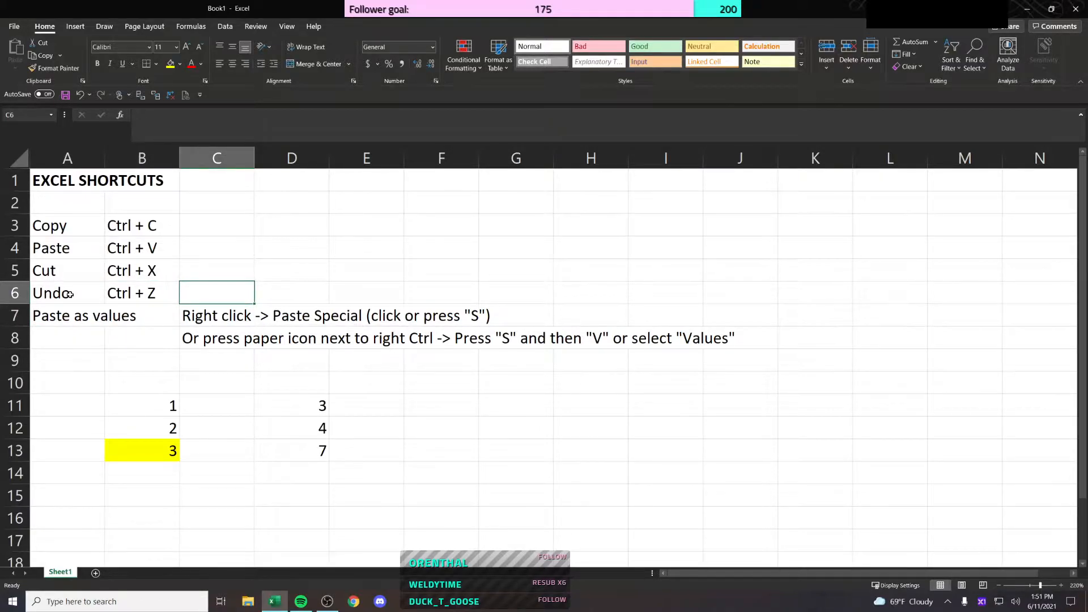
key("ctrl+shift+=")
key("Return")
key("ctrl+z")
Step: Copy B13, view the Paste Special options for D13, and cancel without pasting
key("Left")
key("Down")
key("Down")
key("Down")
key("Down")
key("Down")
key("Right")
key("Right")
key("Down")
key("Down")
key("Left")
key("Right")
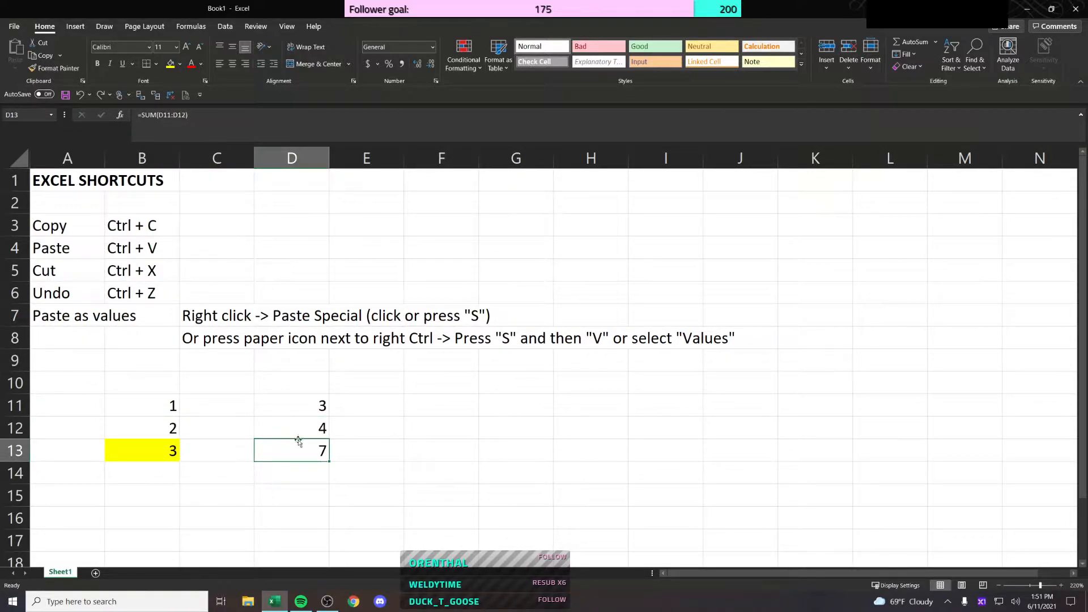
right_click(319, 448)
key("Escape")
key("Left")
key("Left")
key("ctrl+c")
right_click(311, 449)
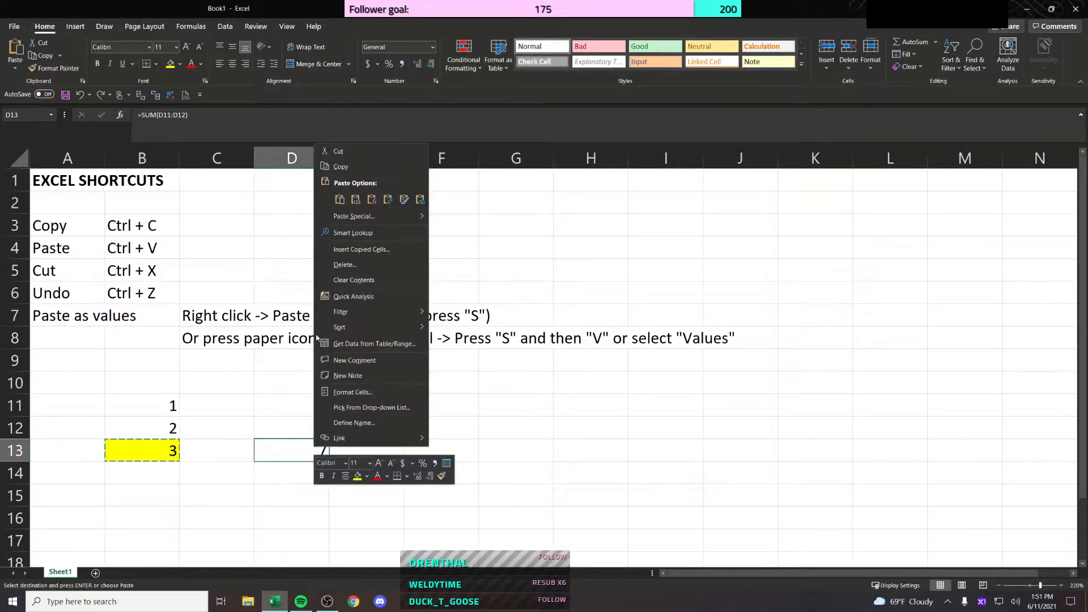
left_click(364, 217)
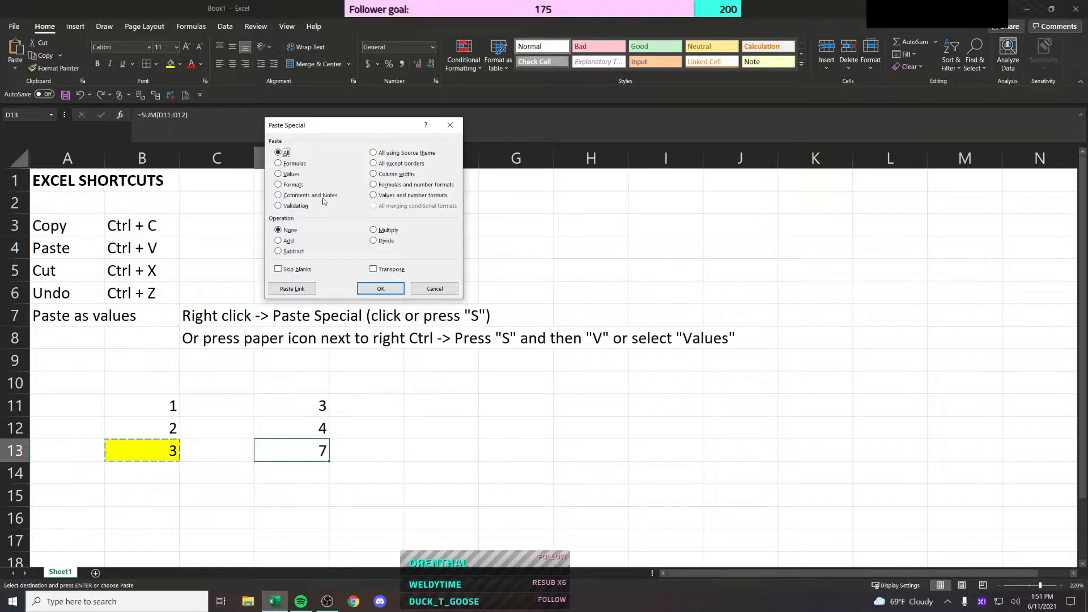
left_click(434, 288)
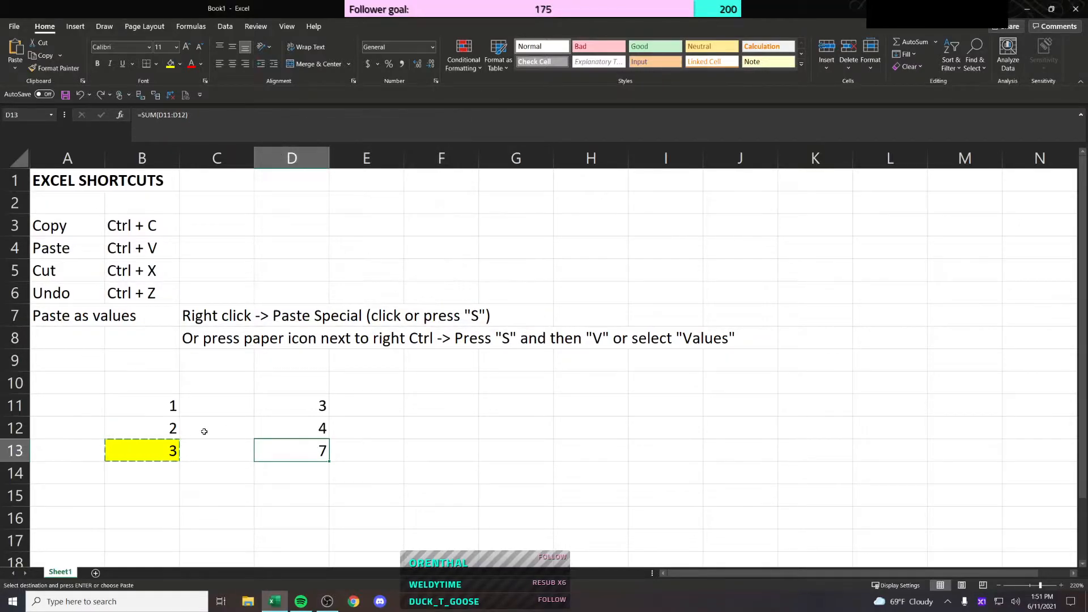
Step: Copy B11:B13 and paste it transposed into a row starting at F11 through Paste Special with Transpose
left_click_drag(169, 409, 173, 450)
key("ctrl+c")
left_click(443, 402)
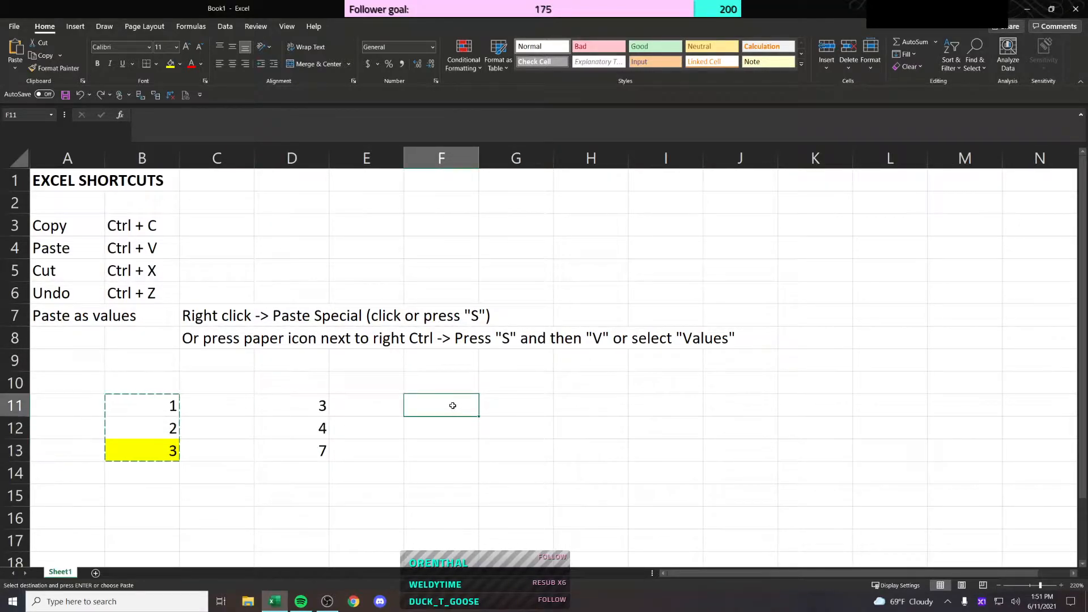
right_click(454, 407)
left_click(524, 177)
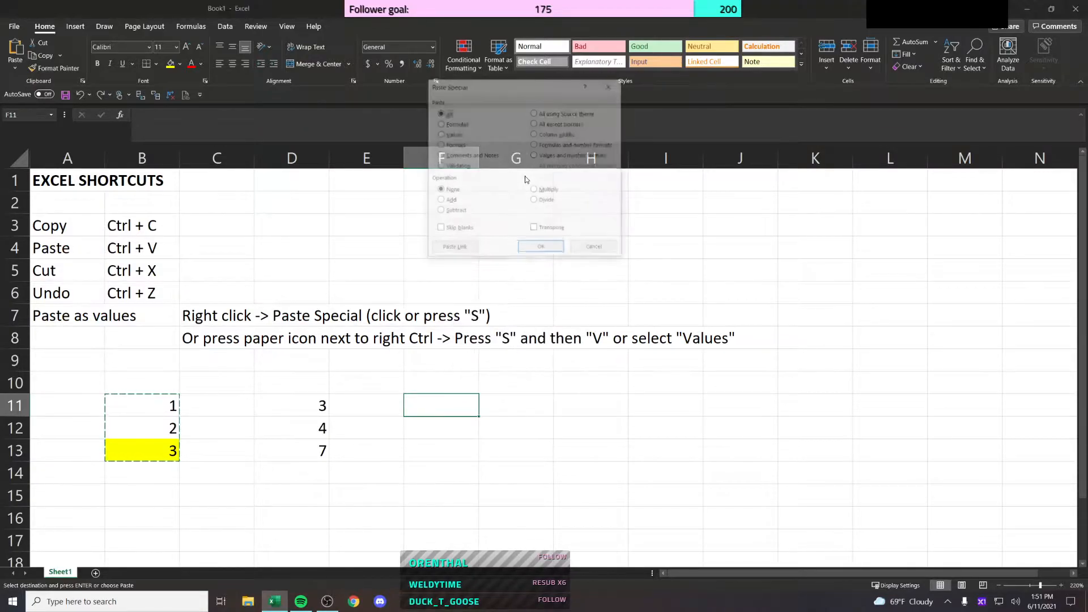
left_click(534, 229)
left_click(541, 248)
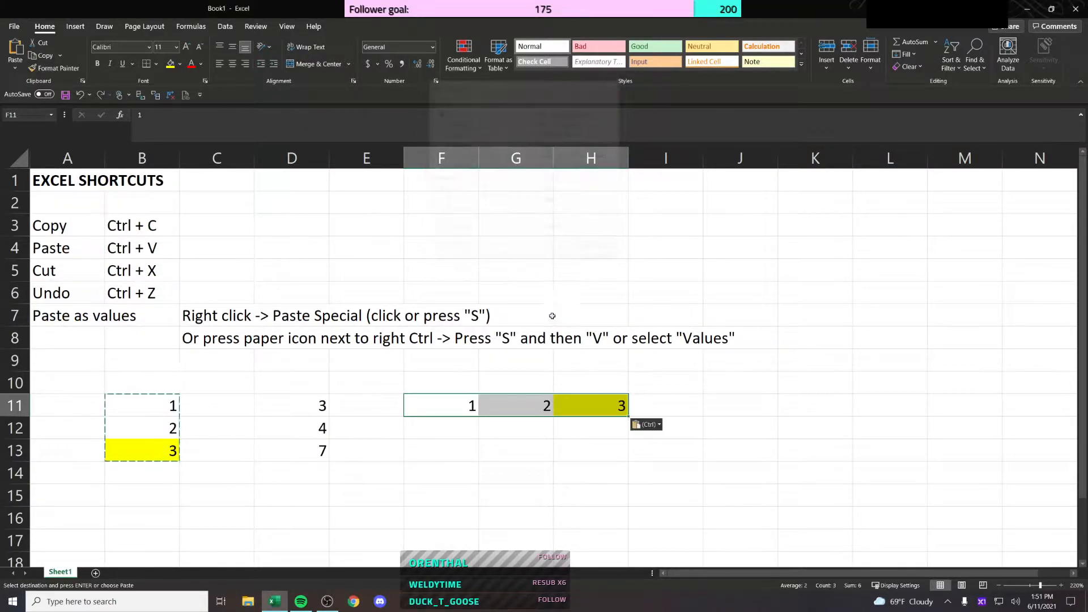
Step: Examine the transposed cells F11:H11, including the formula in H11
left_click(550, 406)
key("Right")
key("Left")
key("Left")
key("Right")
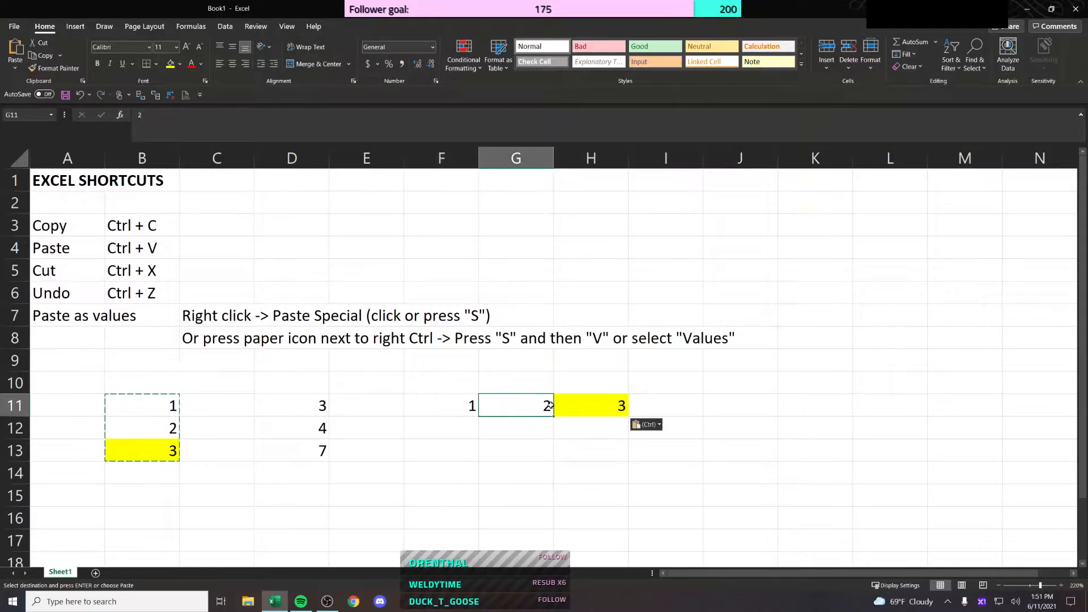
key("Right")
key("F2")
key("Escape")
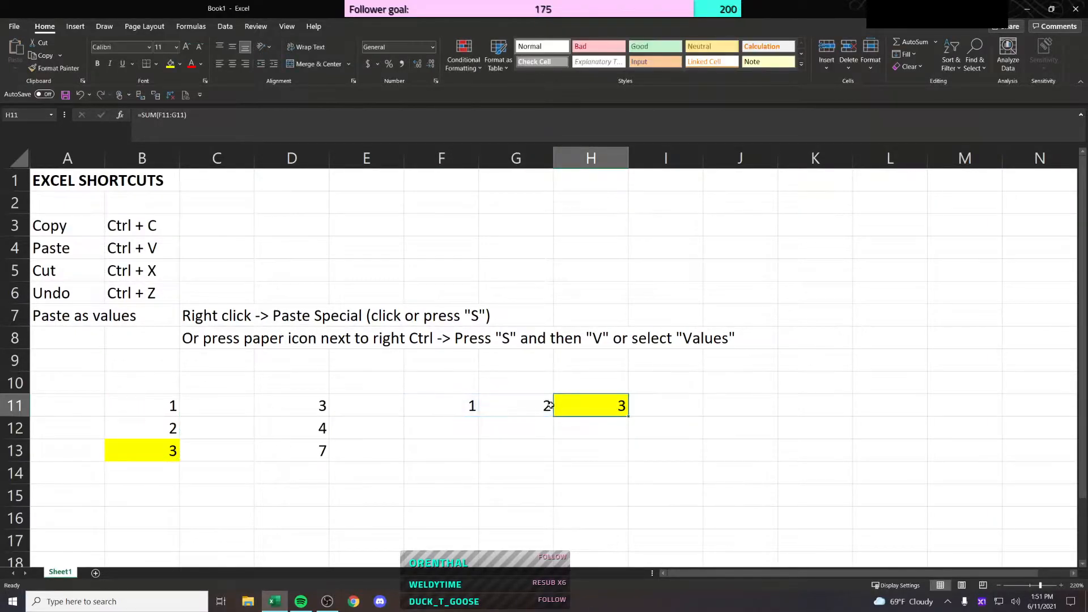
Step: Clear the transposed numbers by copying the blank cell F10 and pasting it over F10:H11
key("Up")
key("Left")
key("Left")
key("ctrl+c")
key("shift+Down")
key("shift+Right")
key("shift+Right")
key("ctrl+v")
key("Left")
key("Left")
key("Left")
key("Up")
key("Up")
key("Up")
key("Up")
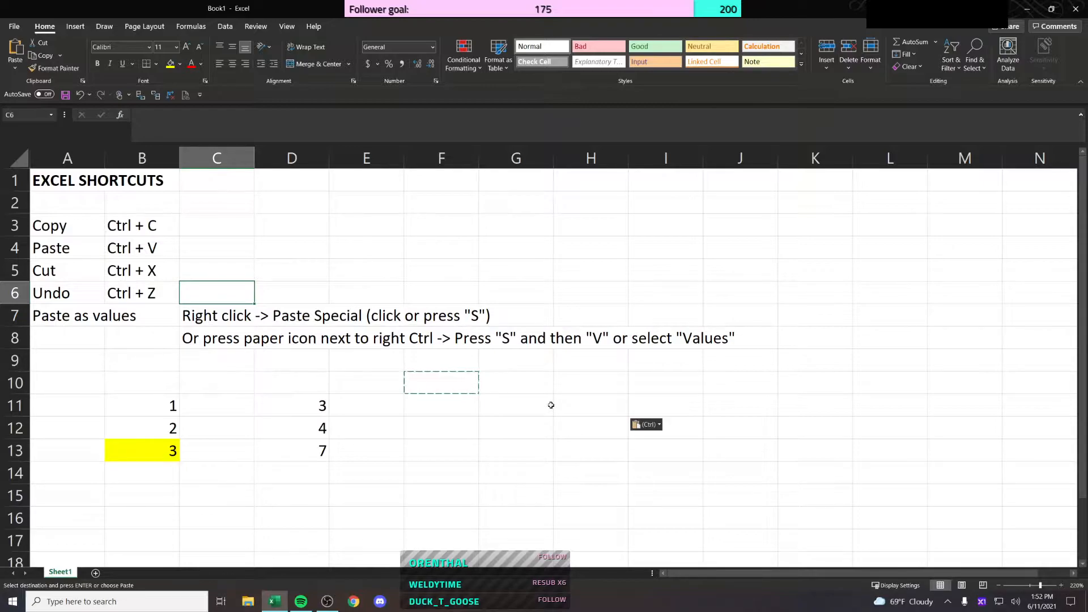
key("Left")
key("Right")
key("Right")
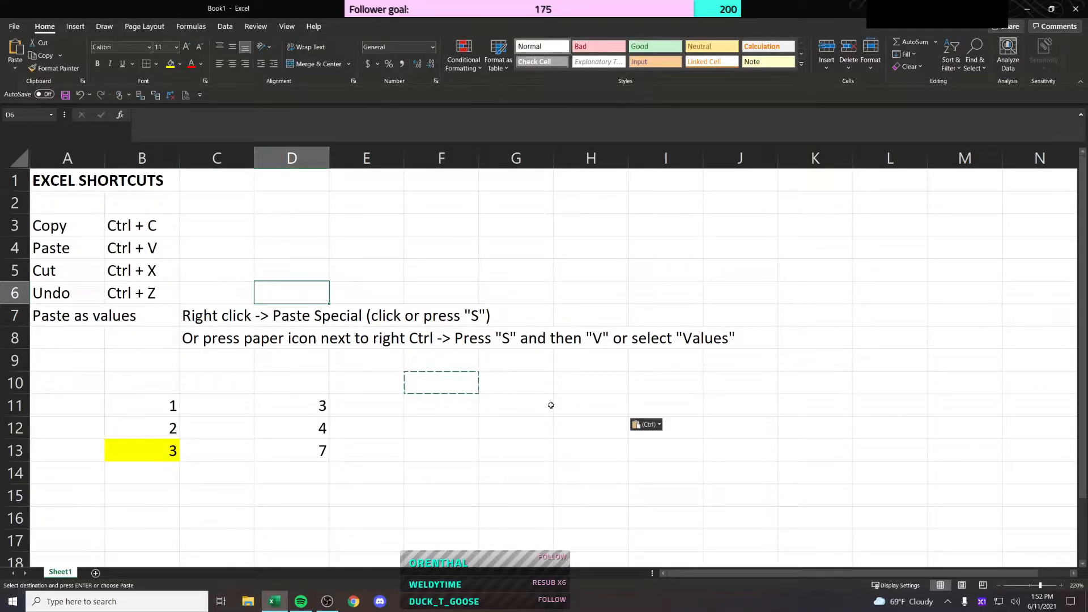
key("Left")
key("Right")
key("ctrl+v")
key("Right")
key("Down")
key("Down")
key("Down")
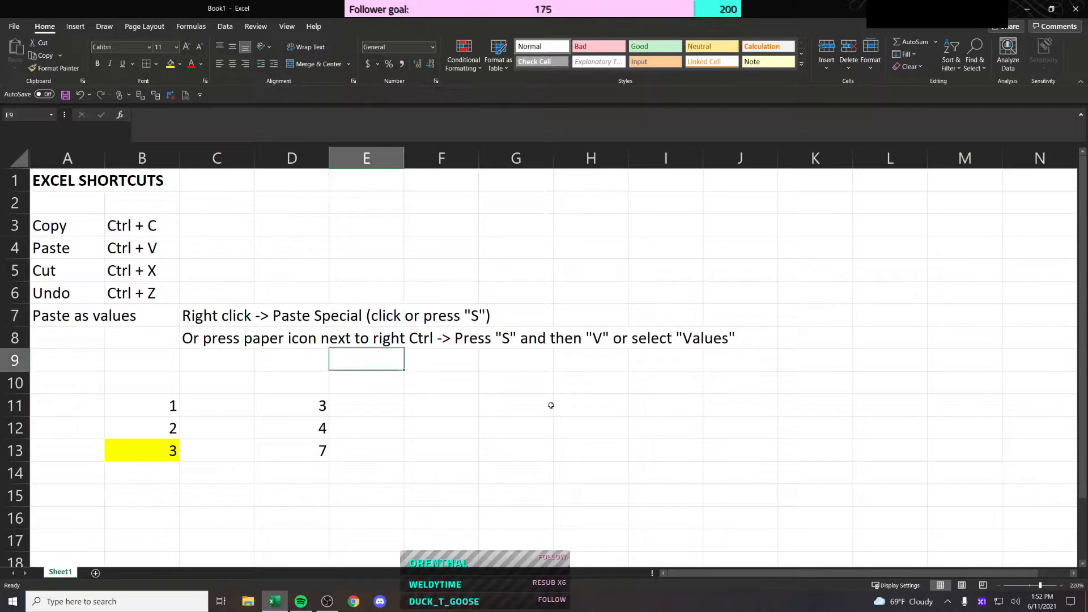
Step: Paste a copy of D11 into F11 and remove the pasted value again
key("Left")
key("Down")
key("Down")
key("ctrl+Right")
key("ctrl+Left")
key("Right")
key("Right")
key("Right")
key("Right")
key("Right")
key("ctrl+v")
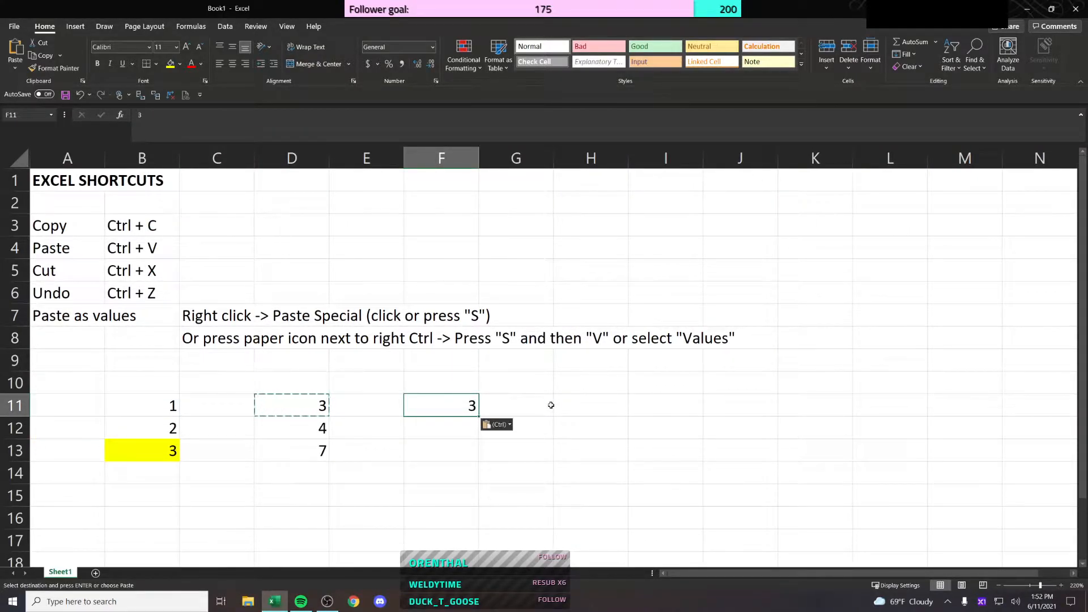
key("ctrl+z")
key("Delete")
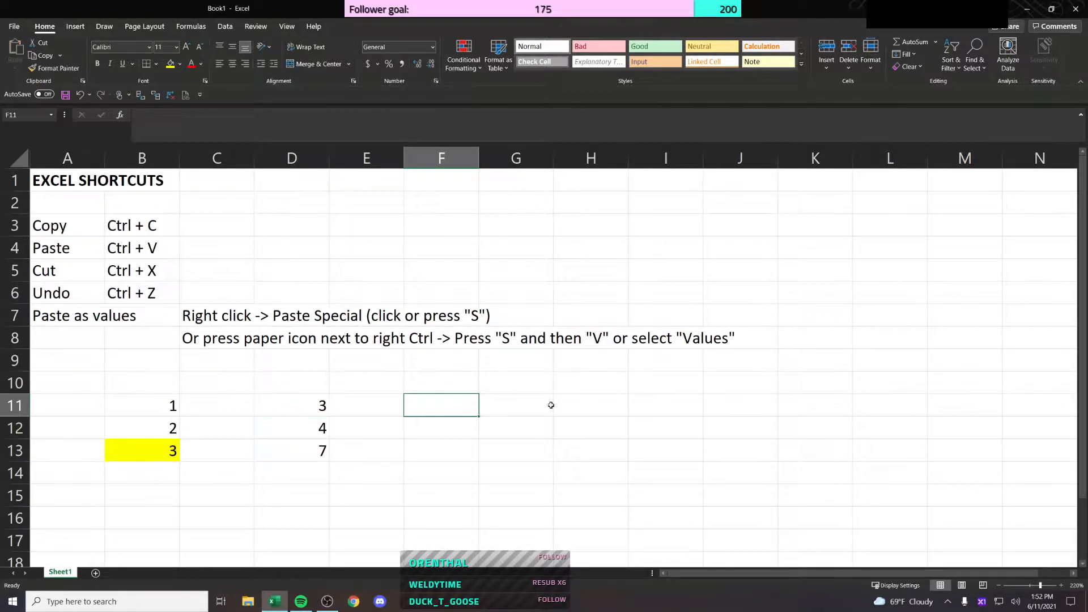
Step: Insert a new row between the 'Undo' and 'Paste as values' rows
key("Left")
key("Left")
key("Left")
key("Up")
key("Left")
key("Up")
key("Up")
key("Up")
key("Left")
key("shift+space")
key("ctrl+shift+plus")
Step: Copy the 'Undo' entry and its shortcut from A6:B6 into the blank row 7
key("Up")
key("shift+Right")
key("ctrl+c")
key("Down")
key("ctrl+v")
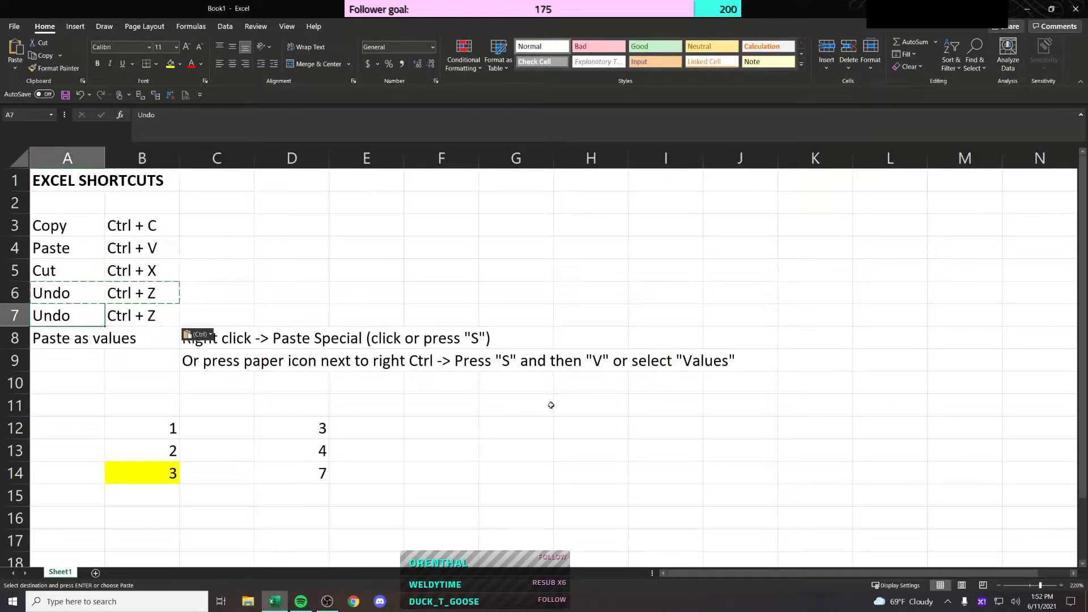
Step: Change A7 to 'Redo' and its shortcut in B7 to 'Ctrl + Y'
type("Rred")
key("BackSpace")
key("BackSpace")
key("BackSpace")
type("edo")
key("Return")
key("Up")
key("Right")
key("F2")
key("BackSpace")
type("Y")
key("Return")
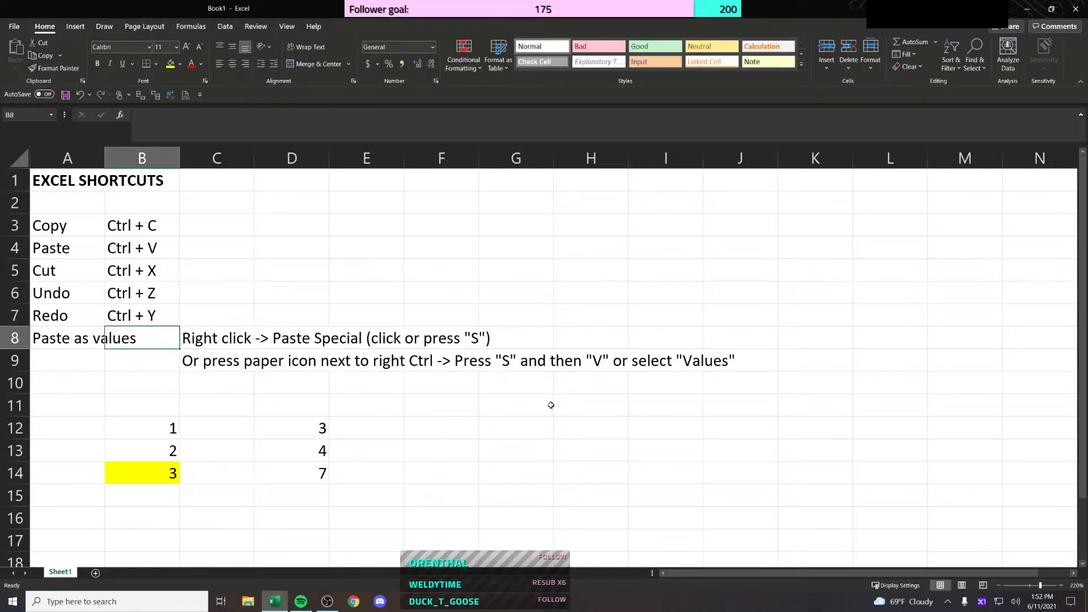
Step: Copy the blank cell B11, paste it over B11:D15, and undo the paste
key("Left")
key("Down")
key("Down")
key("Up")
key("Up")
key("Down")
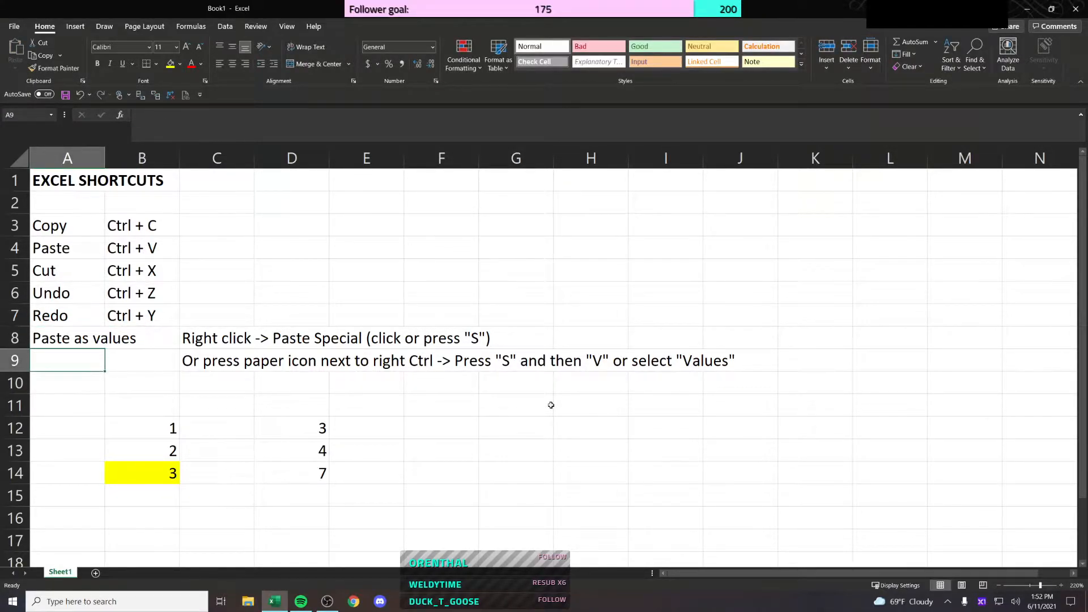
key("Down")
key("Down")
key("Right")
key("ctrl+c")
key("shift+Right")
key("shift+Right")
key("shift+Down")
key("shift+Down")
key("shift+Down")
key("shift+Down")
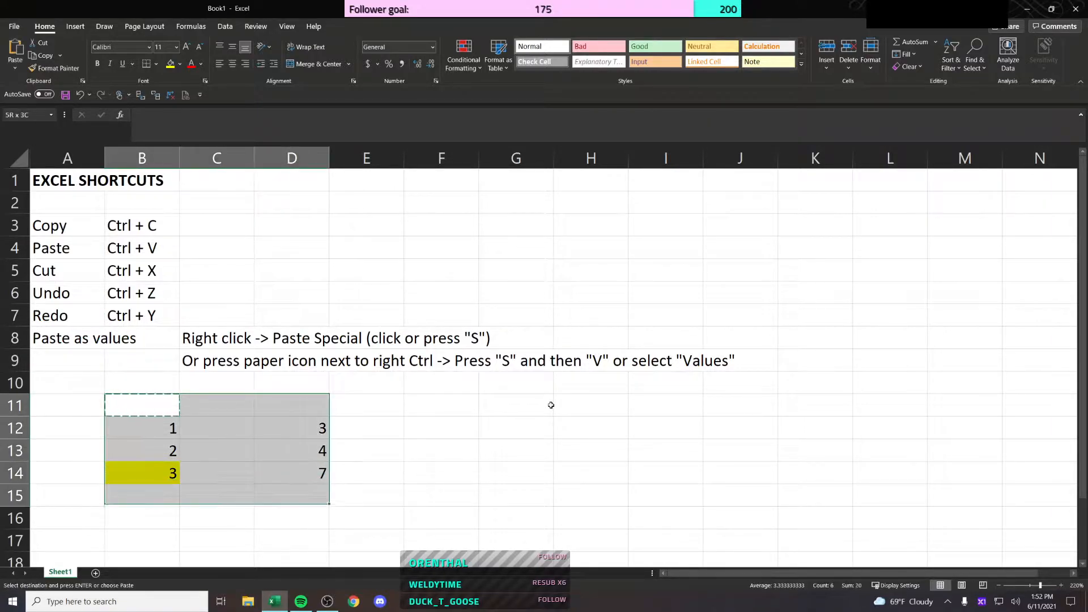
key("ctrl+v")
key("Left")
key("Right")
key("ctrl+z")
key("Left")
key("Right")
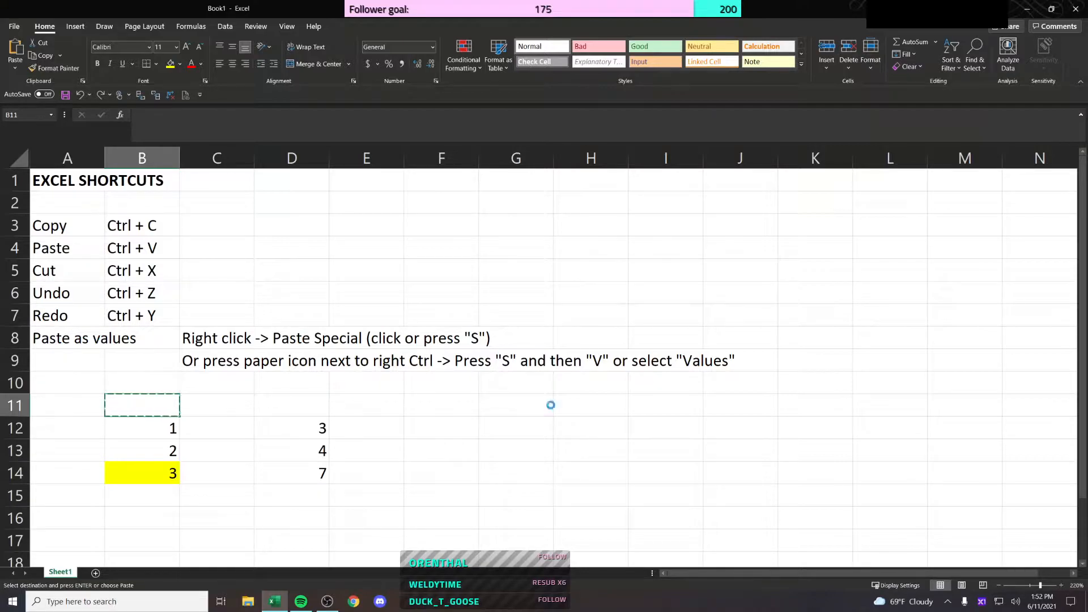
Step: Extend the selection from B11 across to D14 and shrink it back to B11
key("shift+Right")
key("shift+Left")
key("shift+Right")
key("shift+Right")
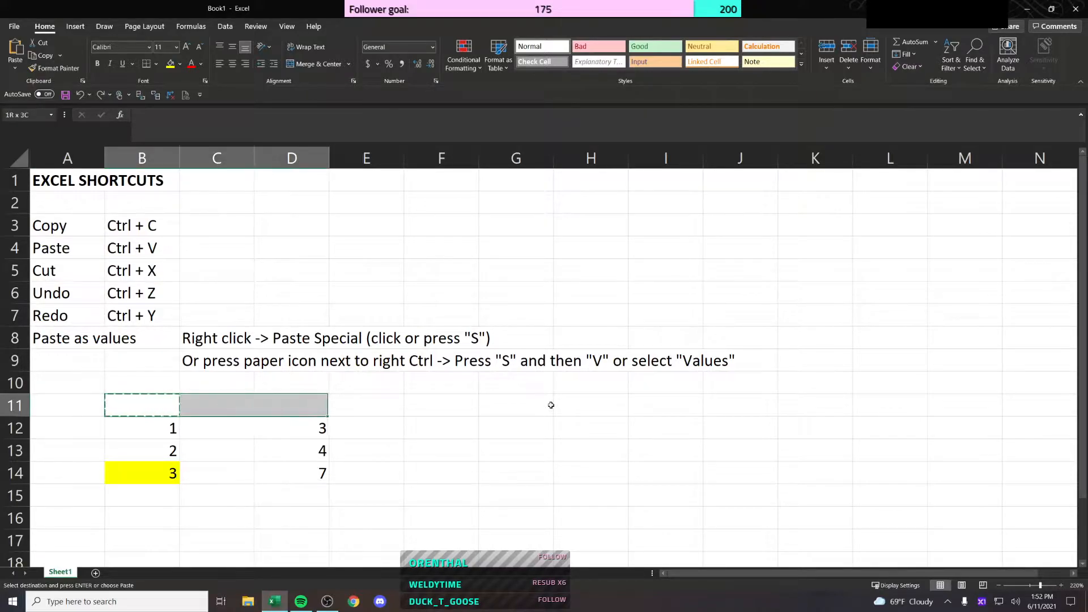
key("shift+Down")
key("shift+Down")
key("shift+Down")
key("shift+Up")
key("shift+Up")
key("shift+Up")
key("shift+Left")
key("shift+Left")
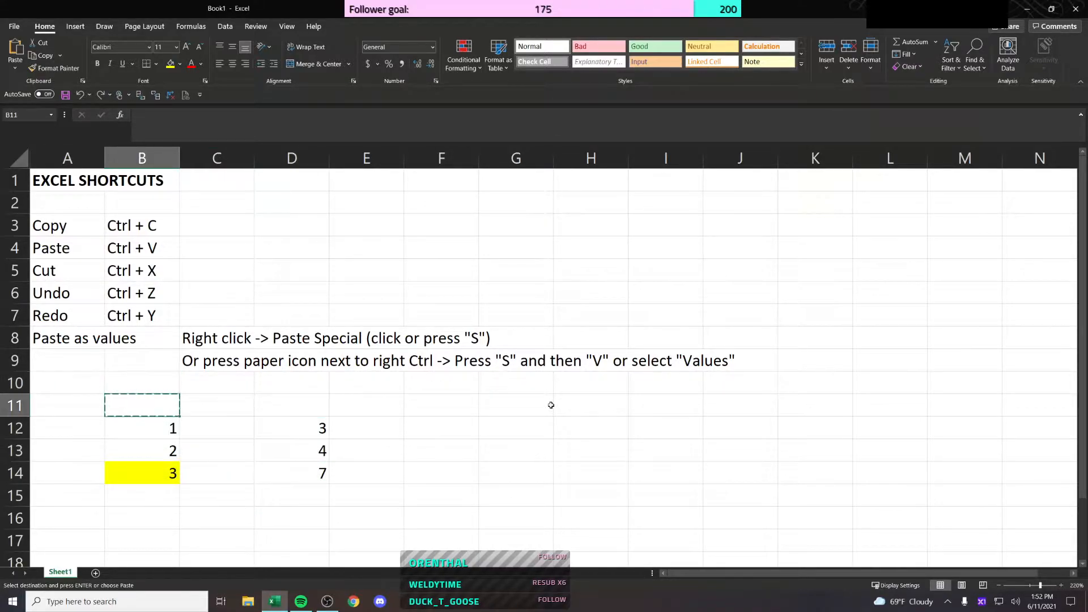
Step: Paste the copied blank cell over B11:D14 and undo the paste
key("shift+Right")
key("shift+Right")
key("shift+Down")
key("shift+Down")
key("shift+Down")
key("ctrl+v")
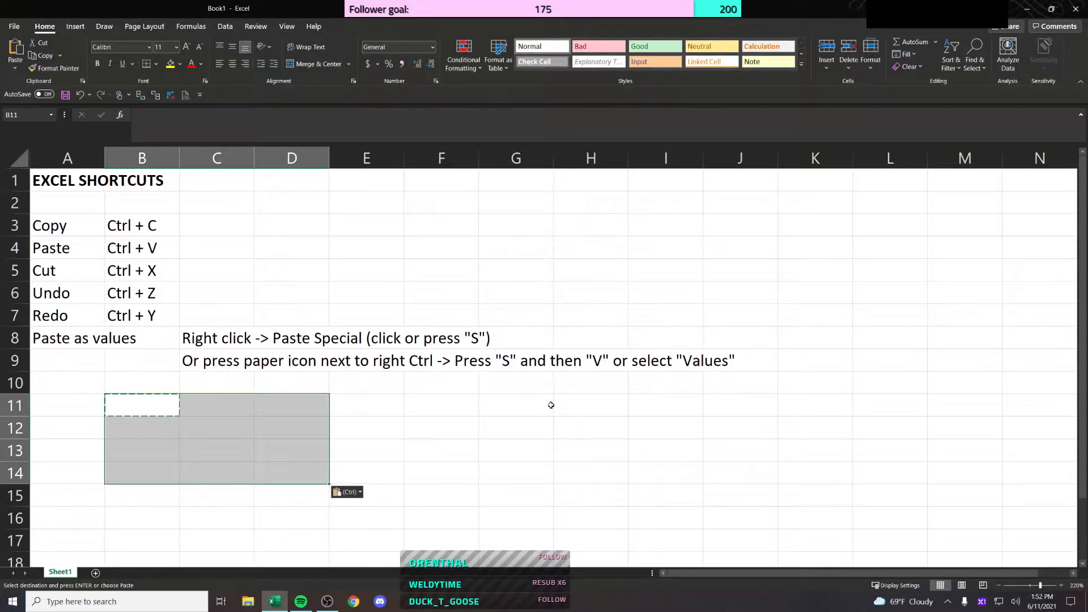
key("ctrl+z")
Step: Clear the contents of the sample number range B12:D14
key("Down")
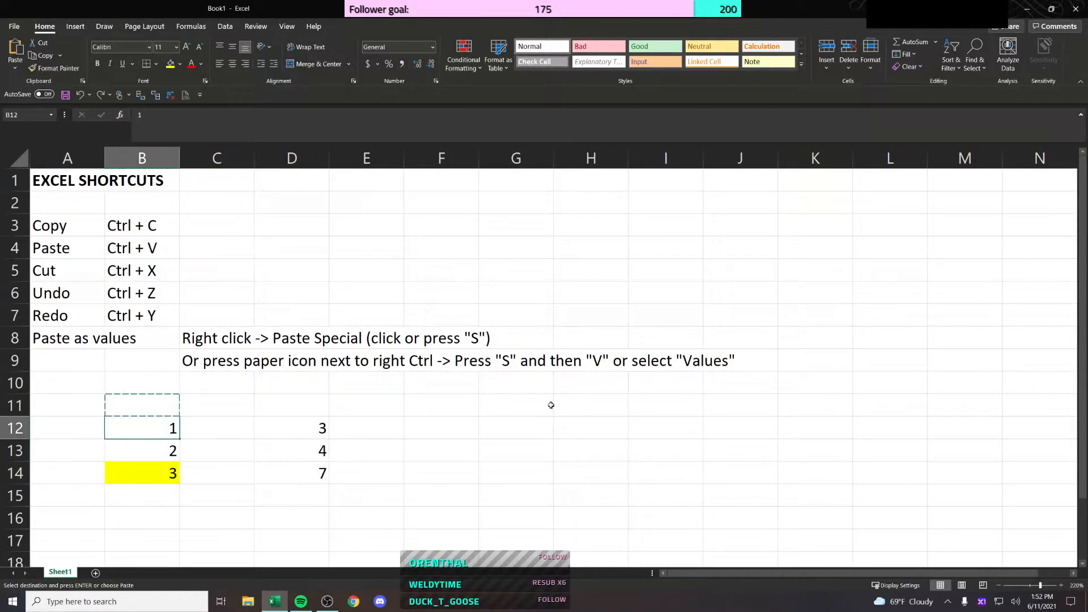
key("shift+Right")
key("shift+Right")
key("shift+Down")
key("shift+Down")
key("ctrl+v")
key("Left")
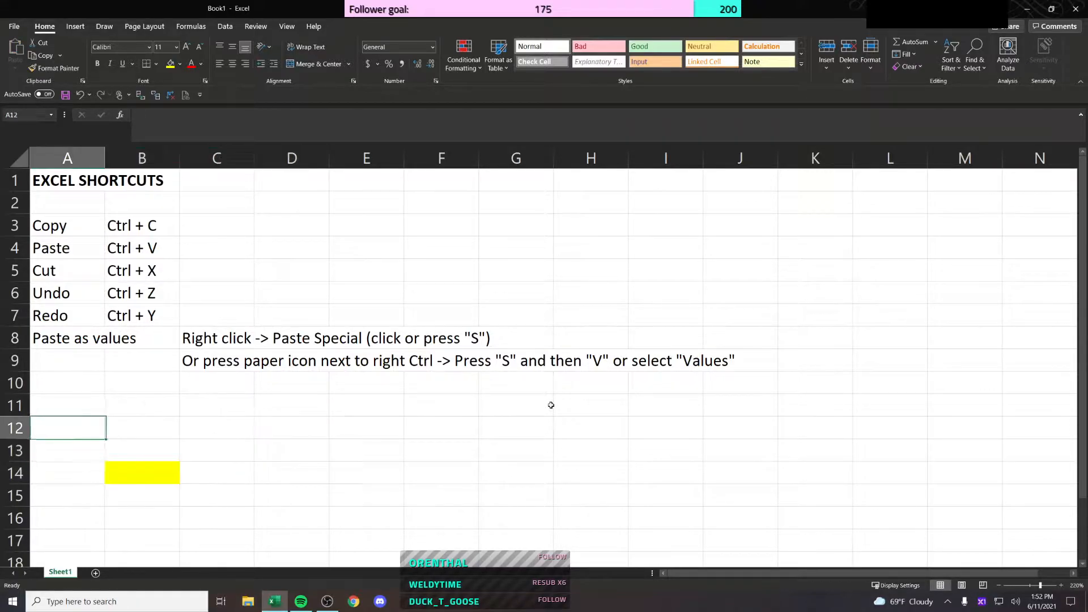
Step: Remove the yellow fill from B14 by copying the blank, unformatted cell C14 and pasting it over B14
key("Right")
key("Down")
key("Down")
key("Up")
key("Down")
key("Right")
key("ctrl+c")
key("Left")
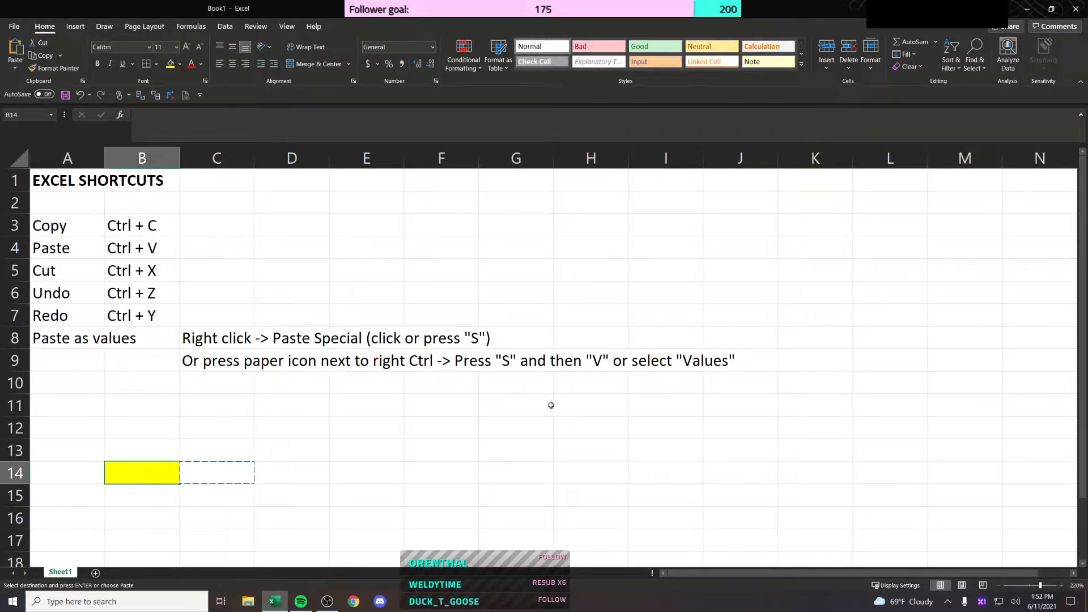
key("ctrl+v")
key("Up")
key("Up")
key("Up")
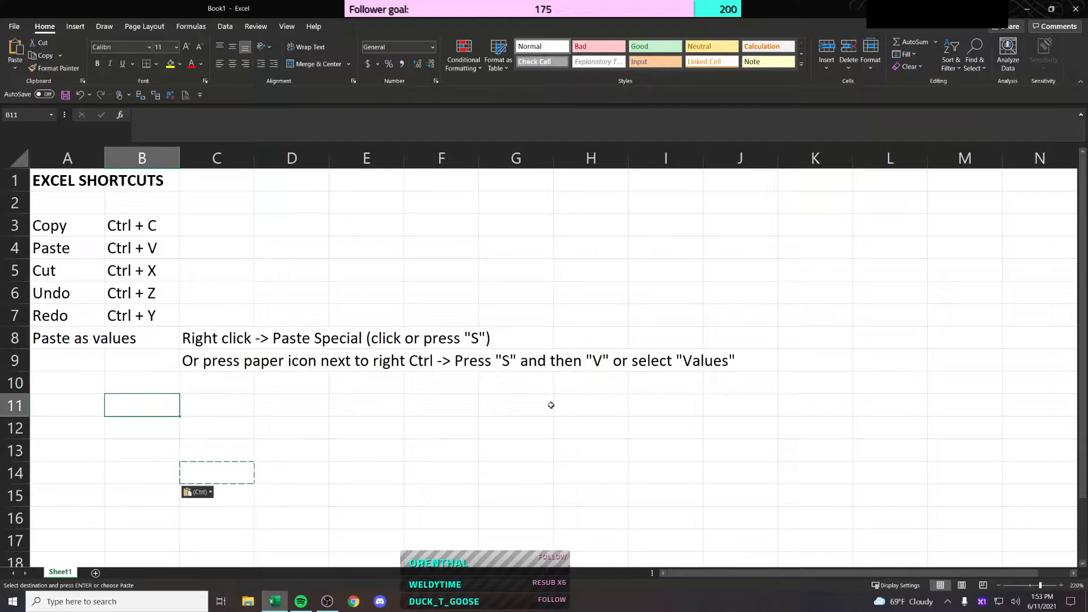
Step: Review the listed shortcuts from the Copy entry in A3 down to the Paste as values entry in A8
key("Up")
key("Up")
key("Up")
key("Left")
key("Up")
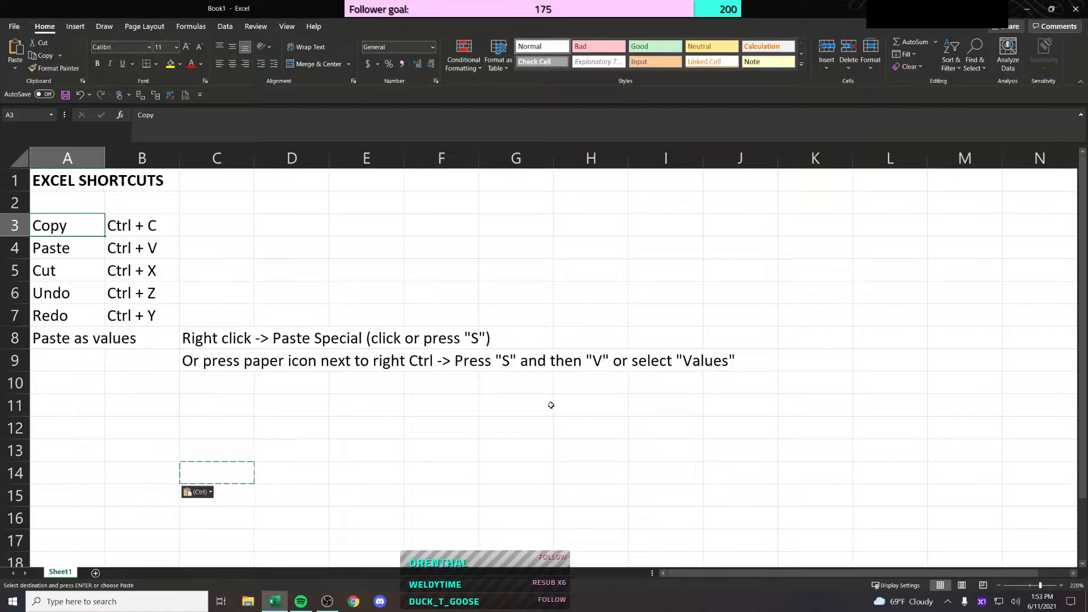
key("Down")
key("Down")
key("Down")
key("Down")
key("Down")
key("Right")
key("Right")
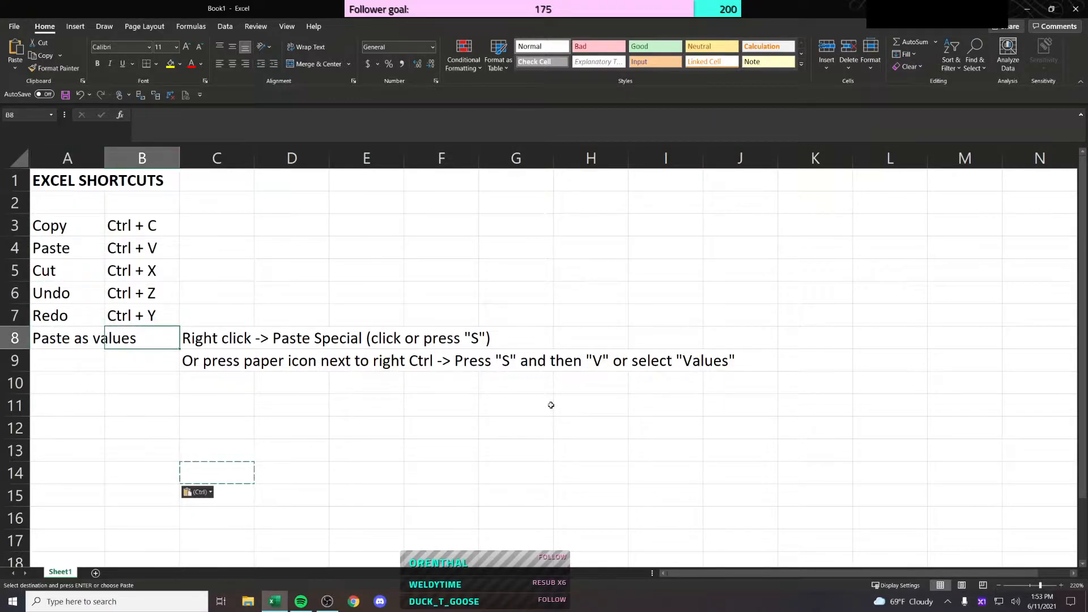
key("Left")
key("Left")
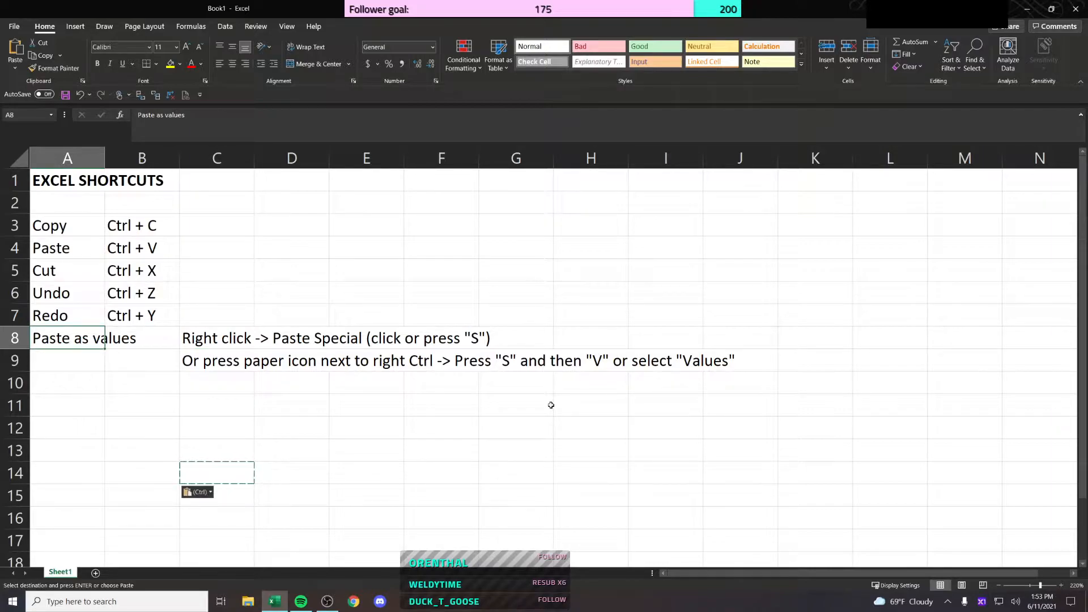
Step: Autofit column A to its contents, undo the width change, and copy cell A8
double_click(105, 158)
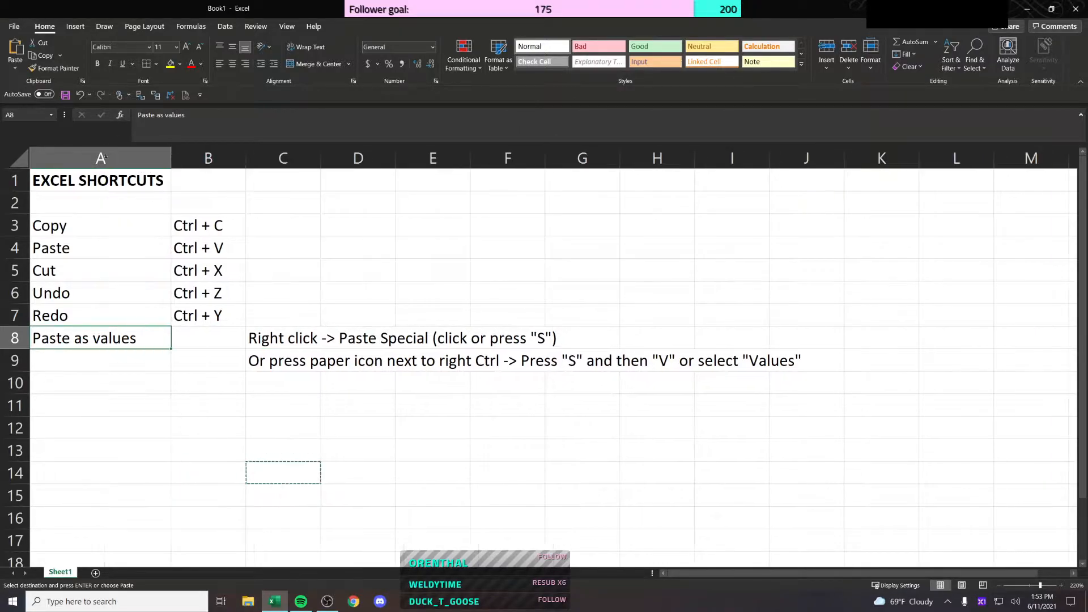
key("ctrl+z")
key("ctrl+c")
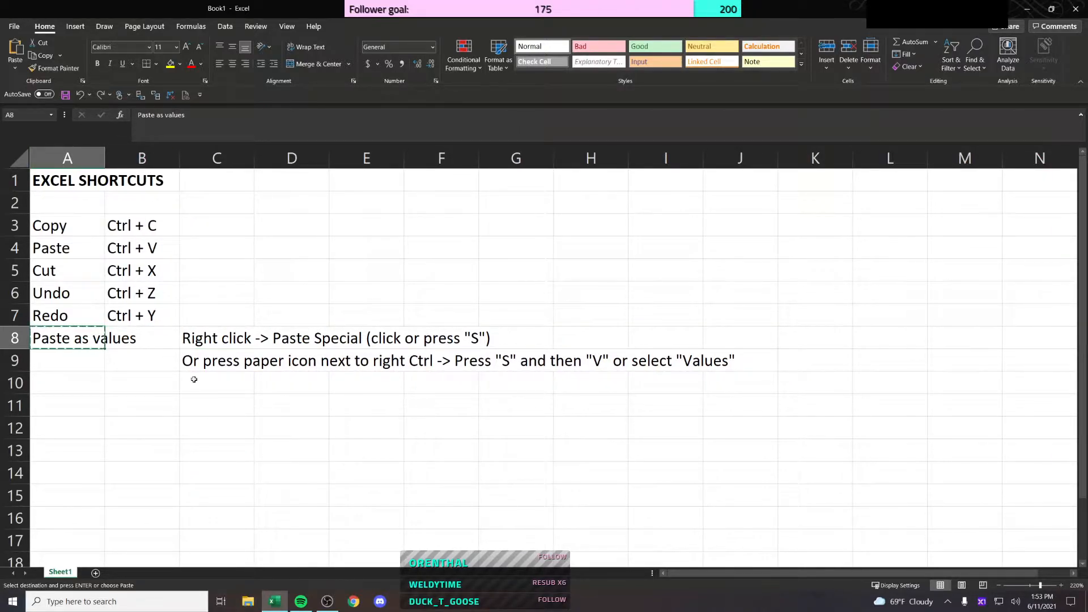
Step: Examine how the paste-special note in C8 extends across the neighbouring columns by selecting C8:G8
key("Right")
key("Right")
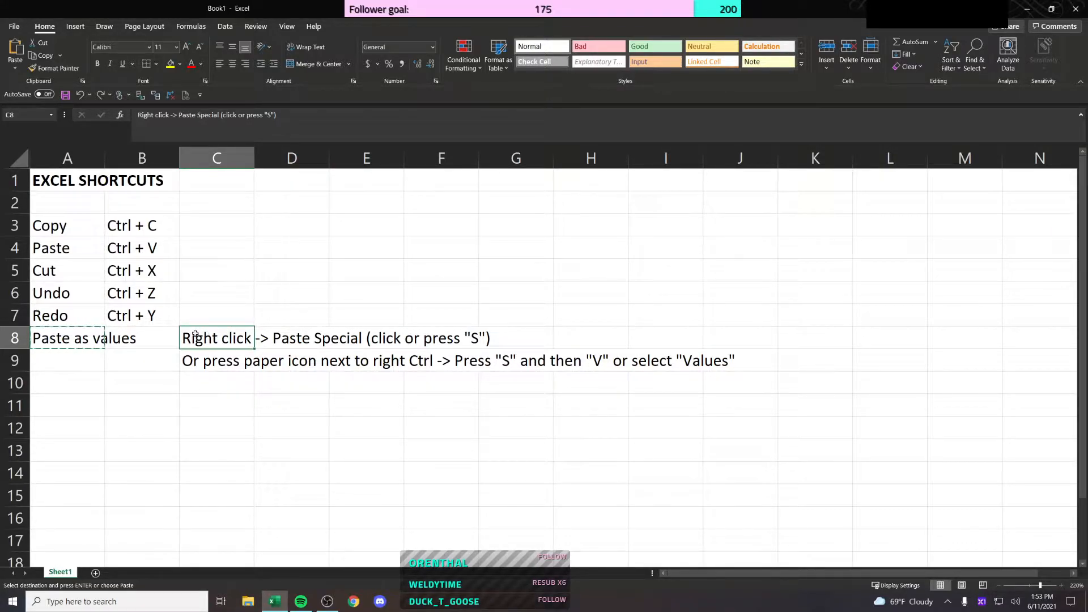
left_click(83, 317)
left_click(164, 316)
left_click(230, 314)
left_click(293, 311)
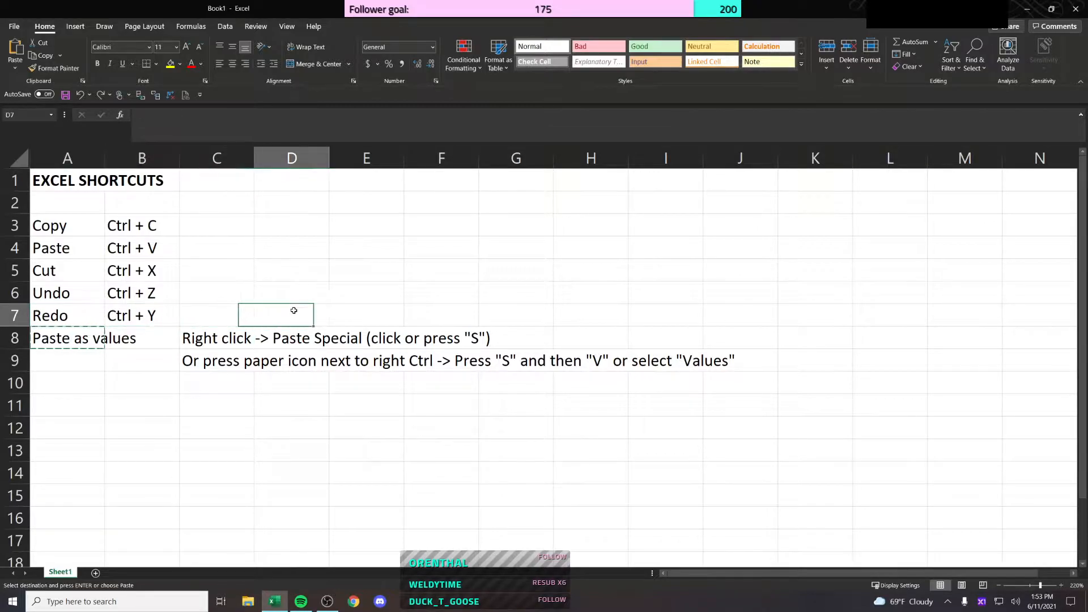
left_click(370, 312)
left_click(229, 338)
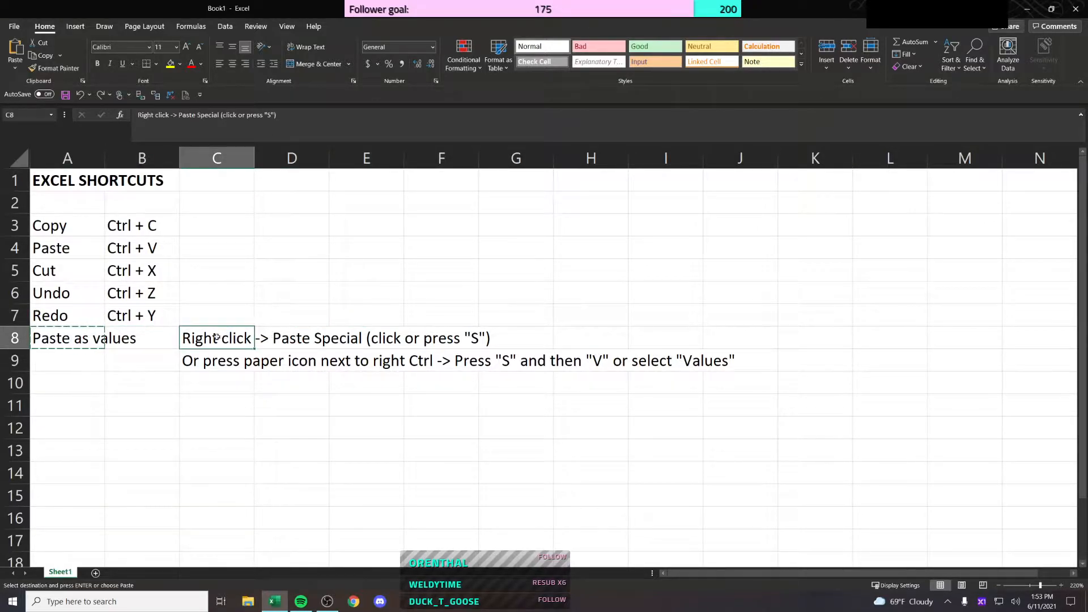
key("shift+Right")
key("shift+Right")
key("shift+Right")
key("shift+Right")
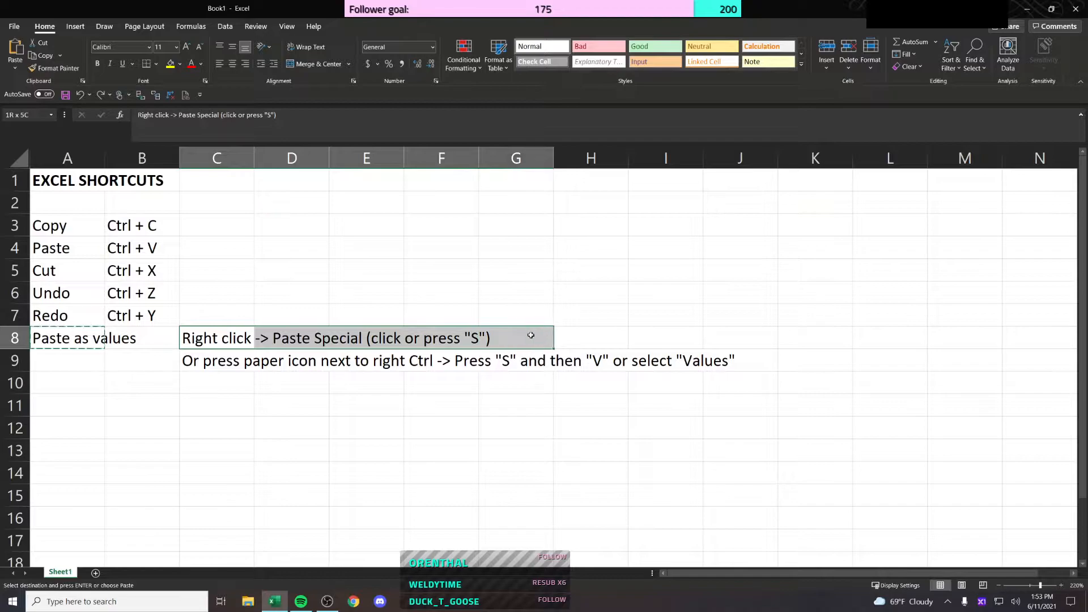
left_click(288, 315)
left_click(234, 337)
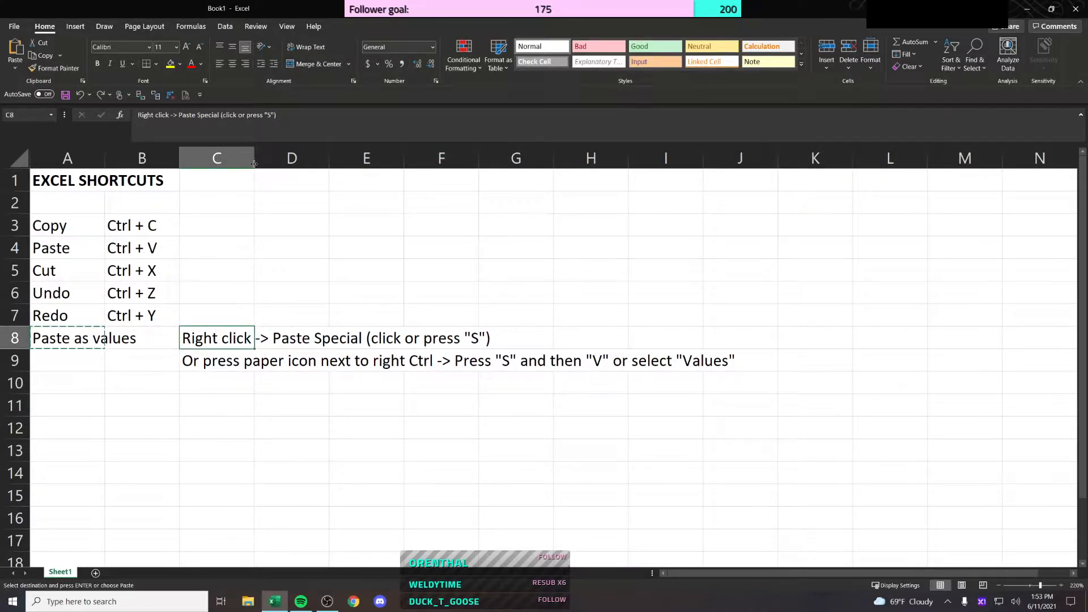
Step: Autofit column C to its text, narrow it by hand, and autofit it again, cancelling the pending copy of A8
double_click(254, 158)
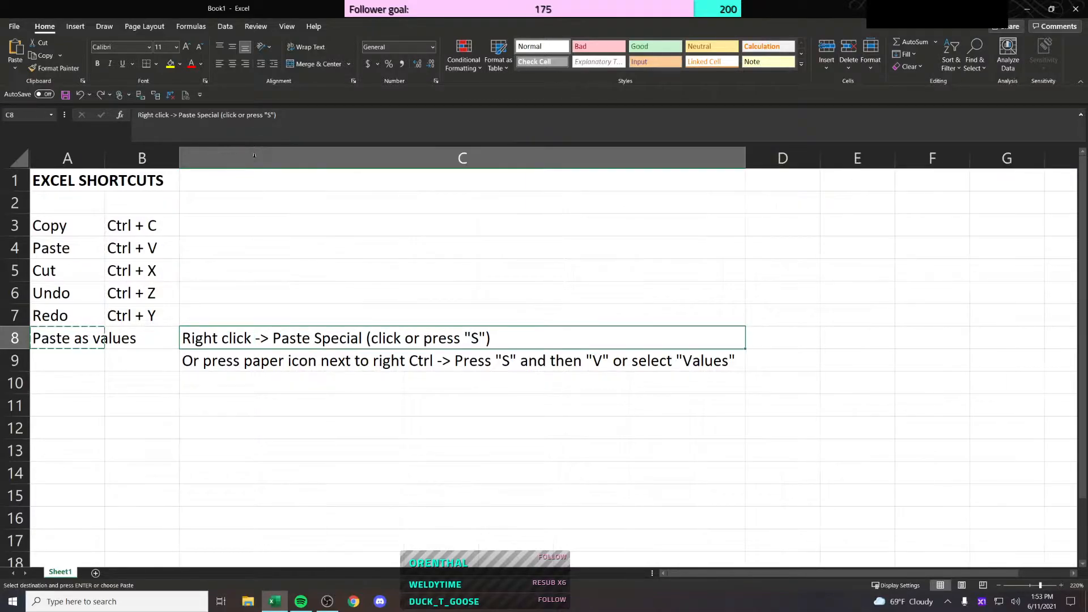
left_click(719, 365)
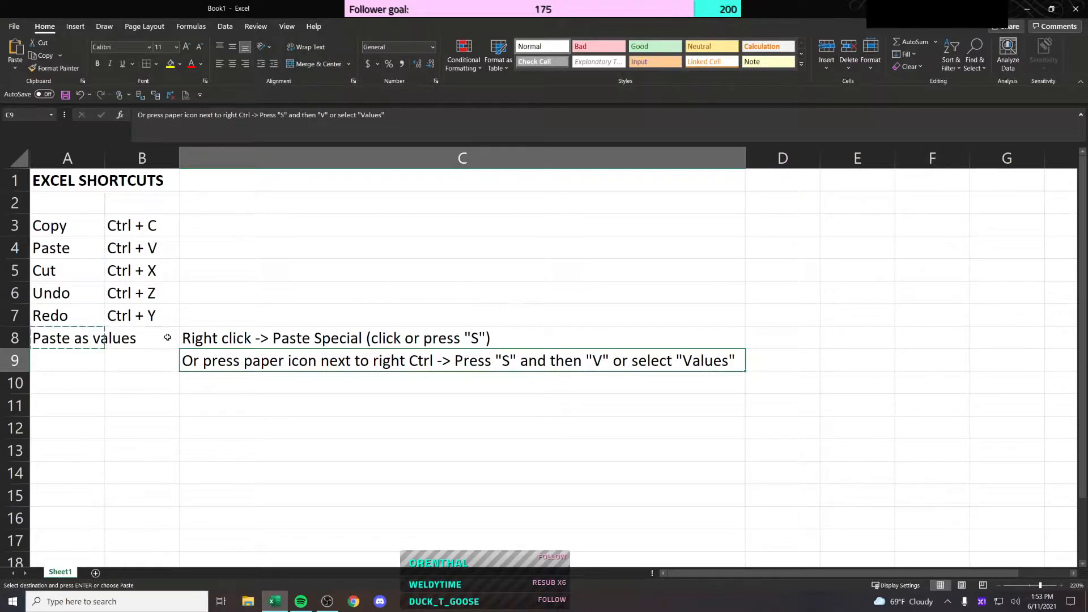
left_click(250, 318)
left_click_drag(745, 160, 302, 160)
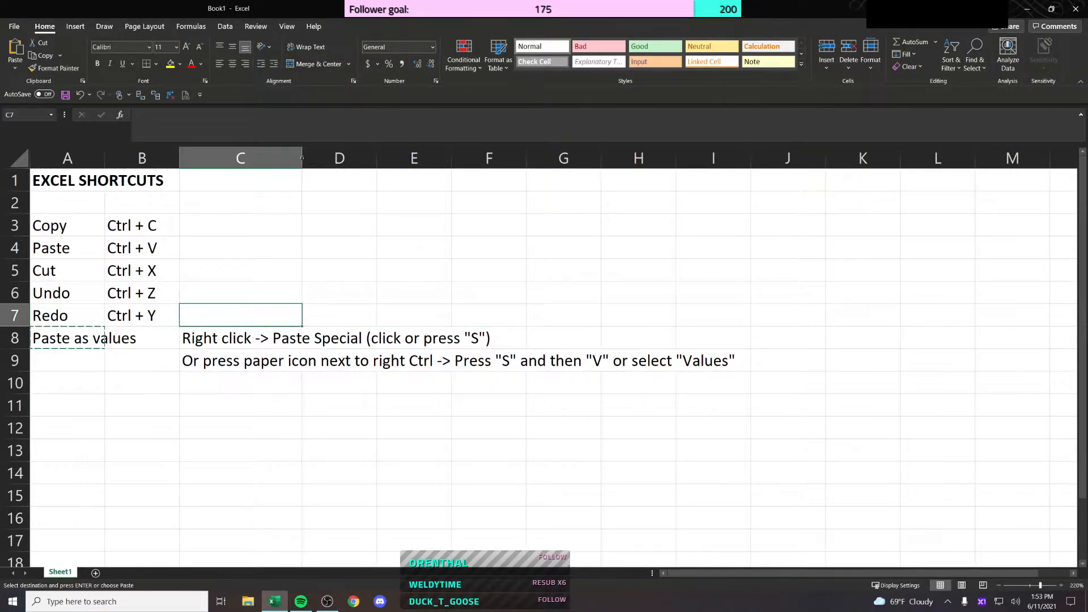
double_click(302, 159)
left_click(93, 339)
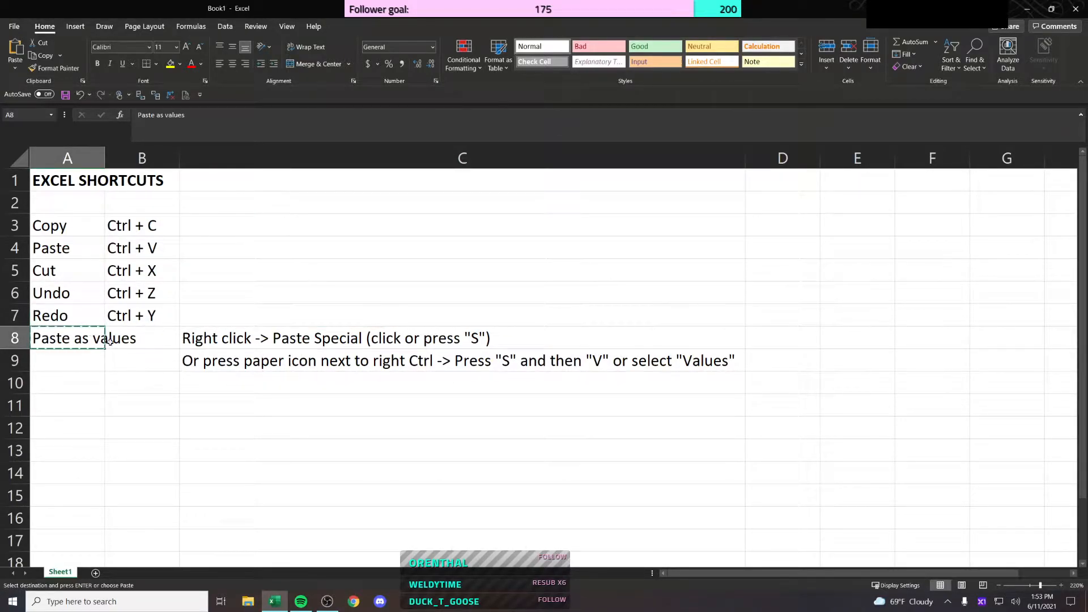
key("Escape")
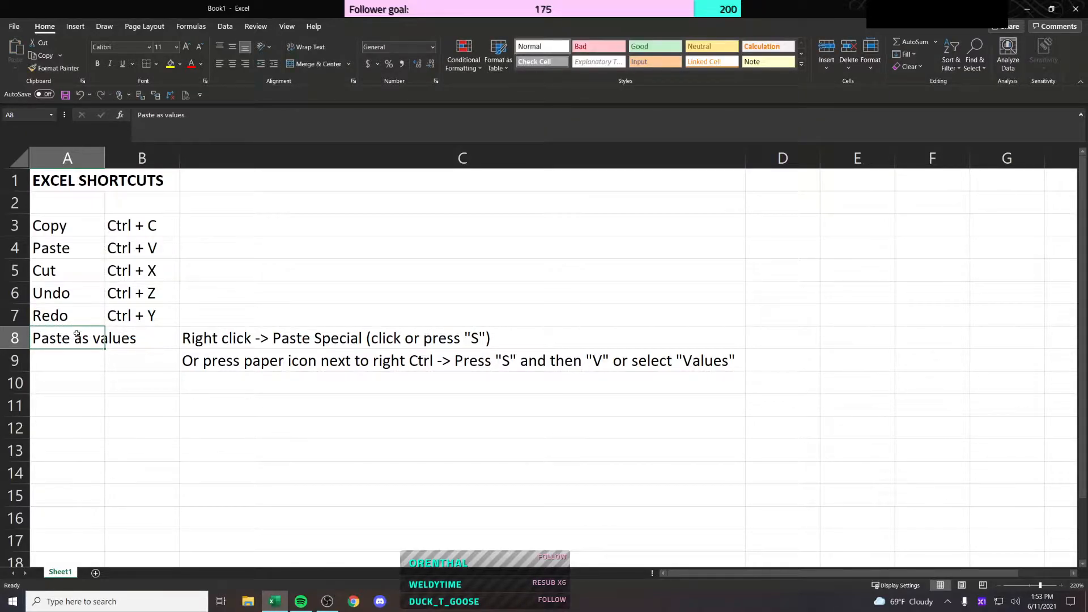
Step: Copy cell A7 and use Paste Special with Column widths on C7 to give column C the width of column A
left_click(74, 319)
key("ctrl+c")
left_click(267, 315)
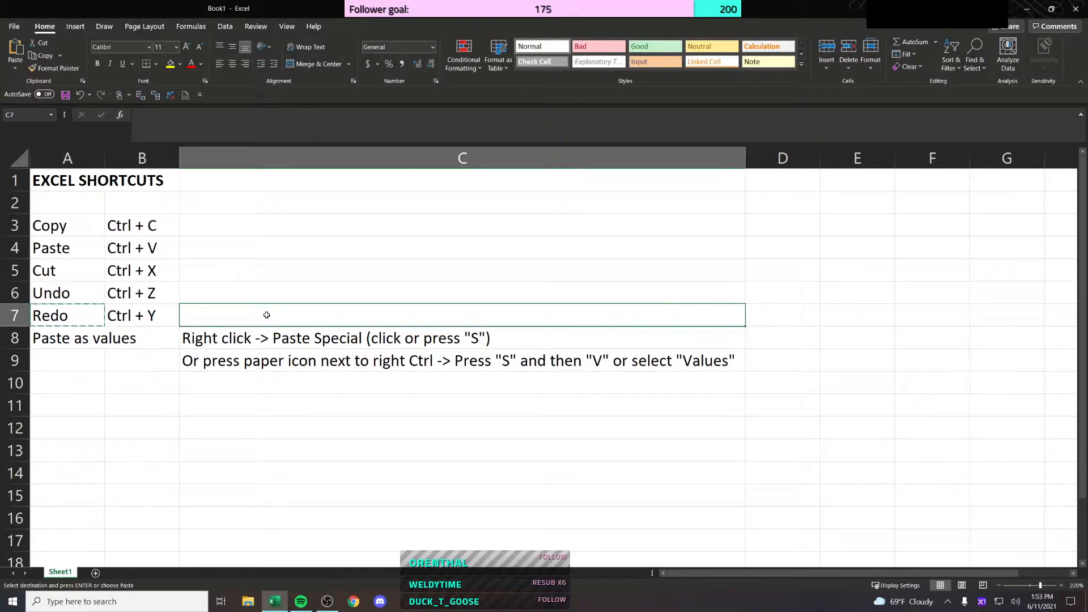
key("Menu")
key("s")
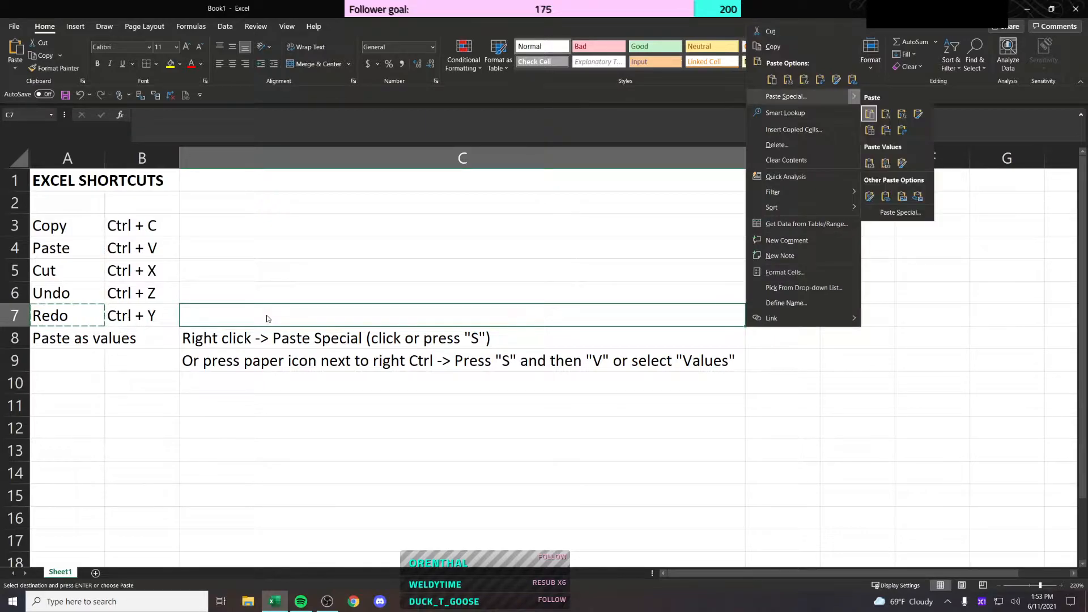
key("Return")
key("w")
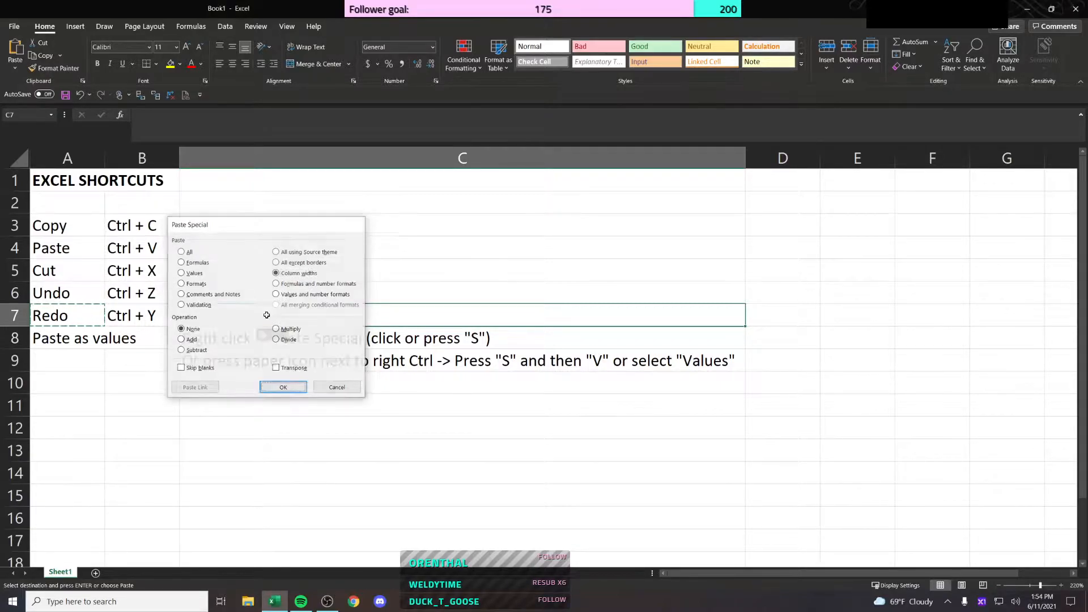
key("Return")
key("Down")
key("Down")
key("Up")
key("Up")
key("Down")
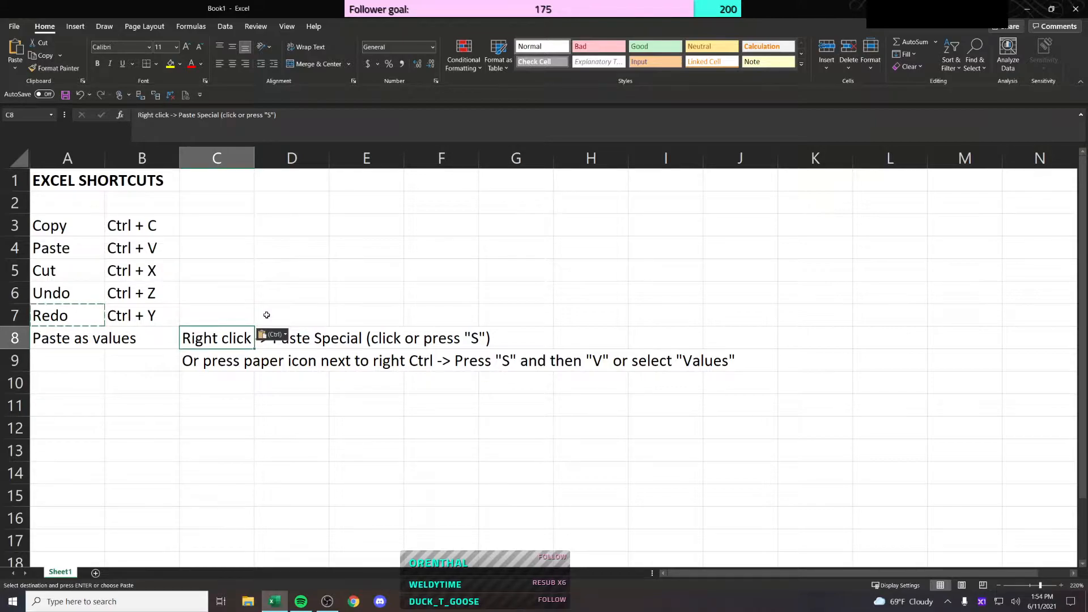
Step: Enter the label "Move to right of tab" in cell A11
key("Down")
key("Down")
key("Down")
key("Left")
key("Left")
key("Down")
key("Down")
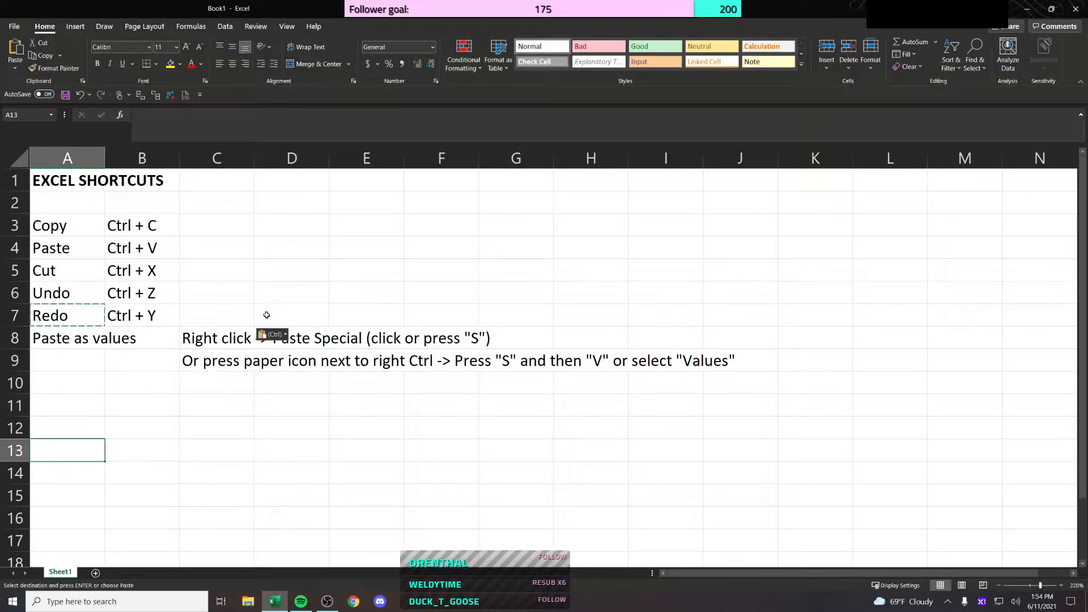
scroll(344, 309, "down", 2)
scroll(349, 308, "up", 2)
key("Up")
key("Up")
key("Right")
key("Left")
key("Down")
key("Up")
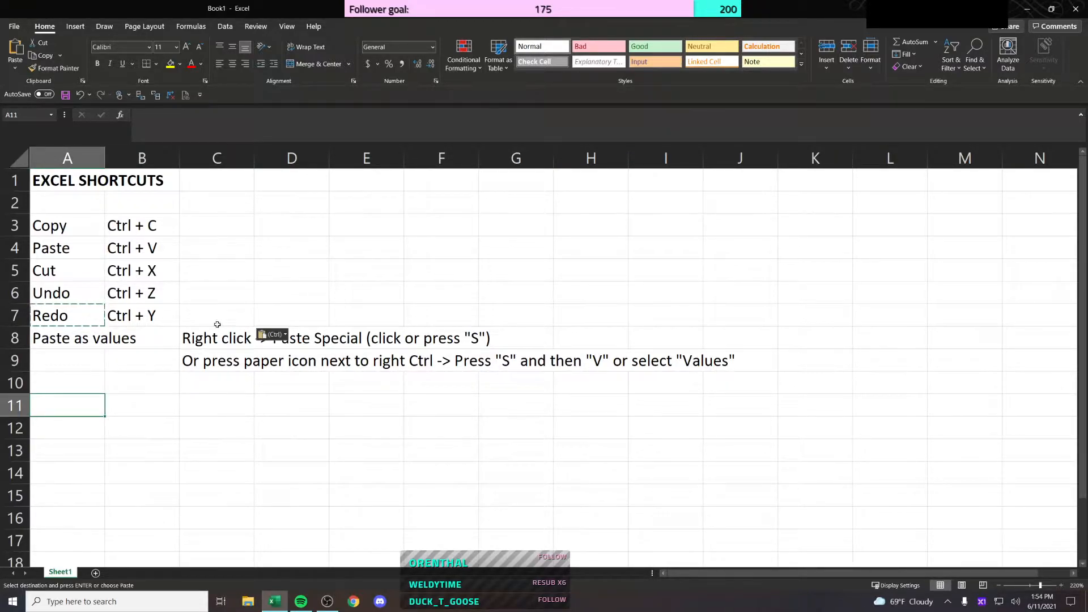
type("Move to t")
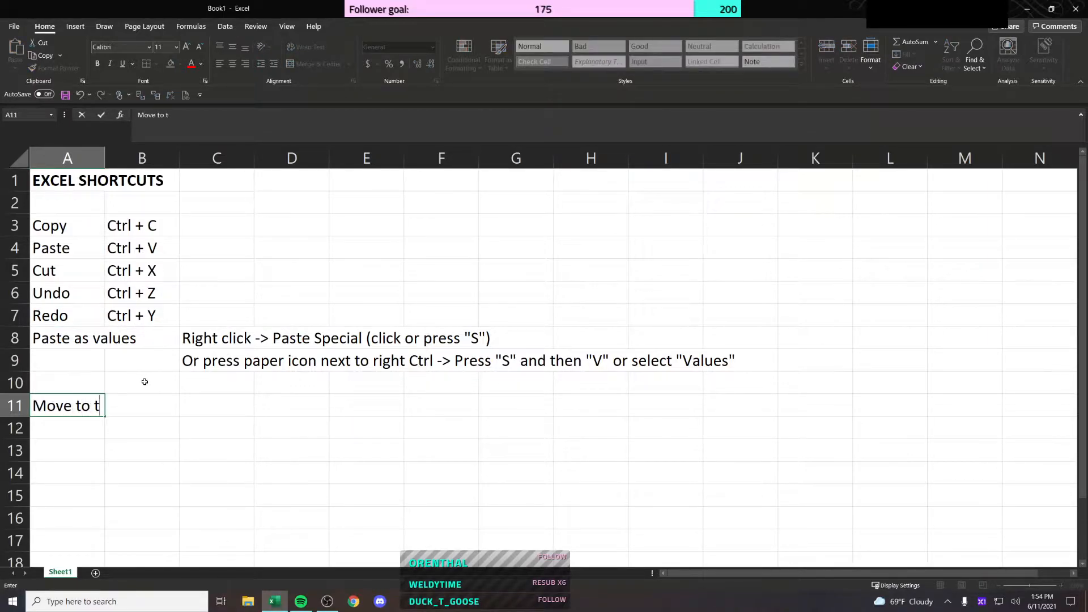
key("BackSpace")
type("right of tab")
key("Tab")
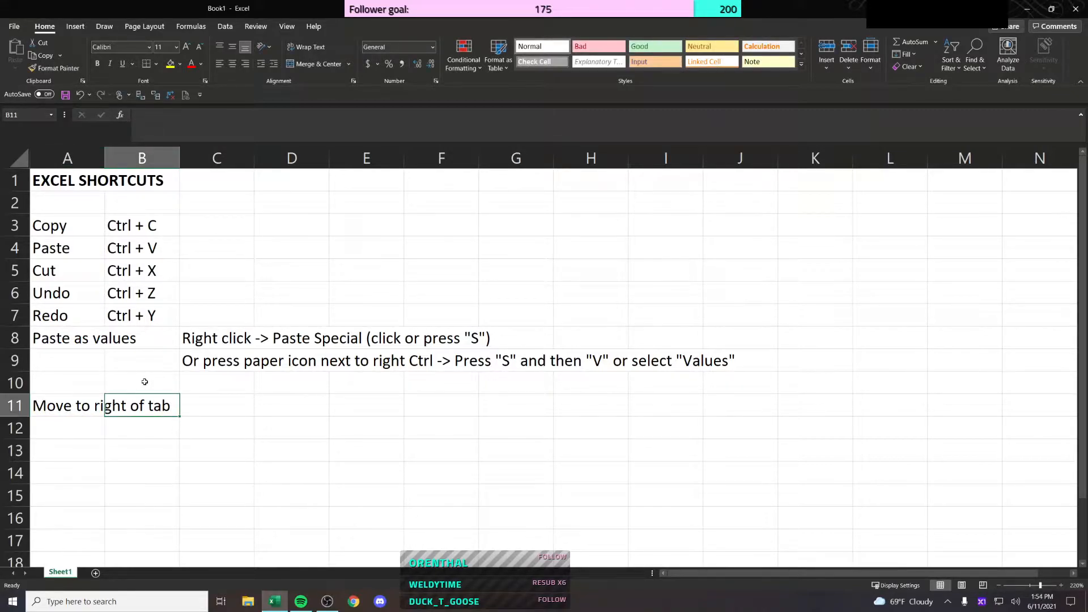
Step: Enter the shortcut "Ctrl + Page Up" in cell C11
key("Tab")
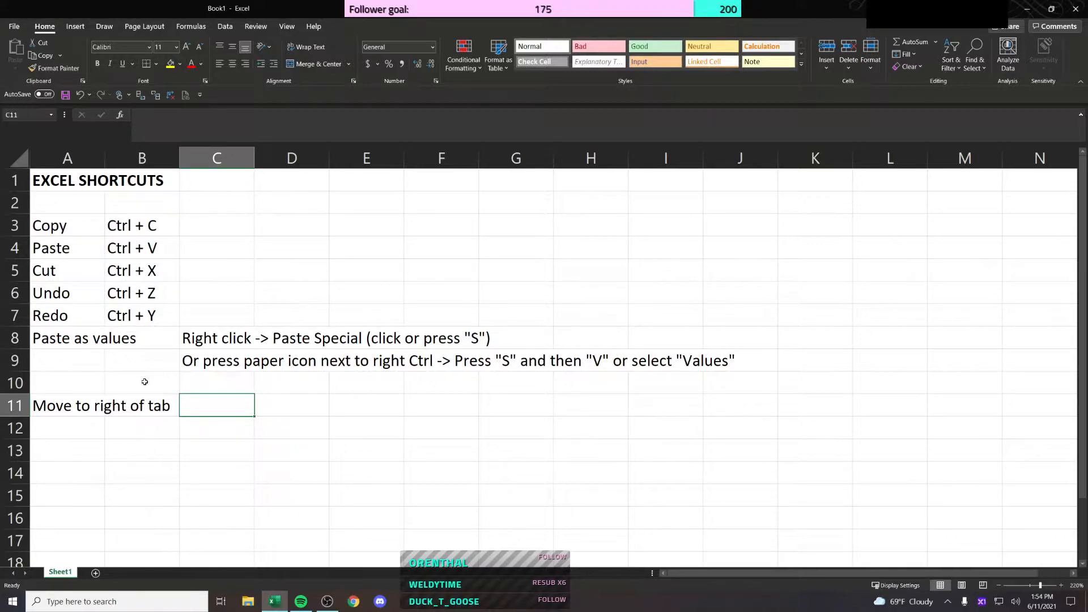
type("Ctrl + Page Up")
key("Return")
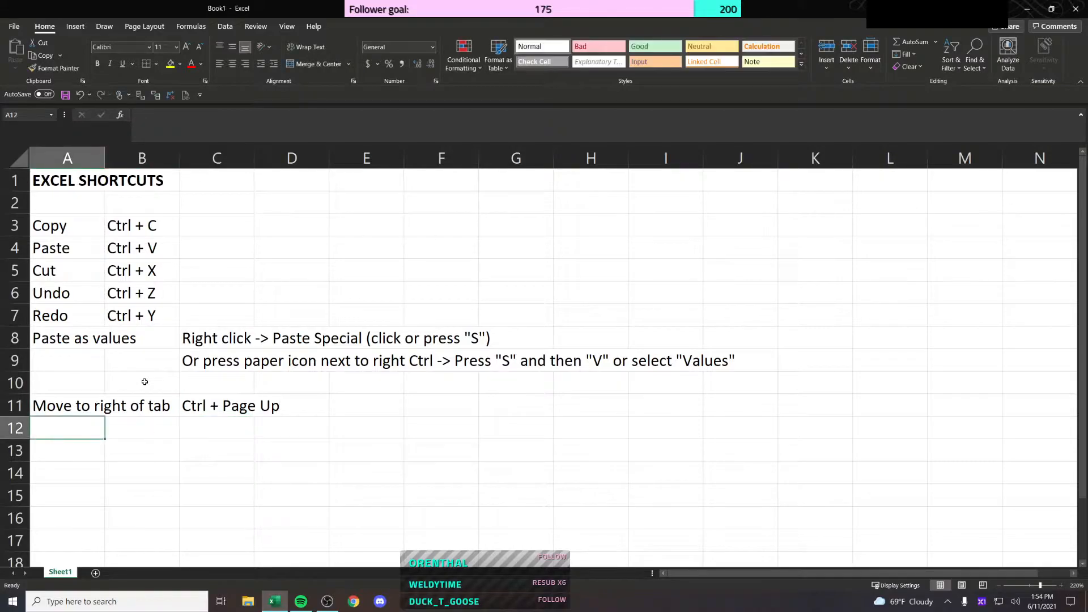
Step: Add three new blank worksheets to the workbook and return to Sheet1
left_click(96, 573)
left_click(130, 573)
left_click(162, 573)
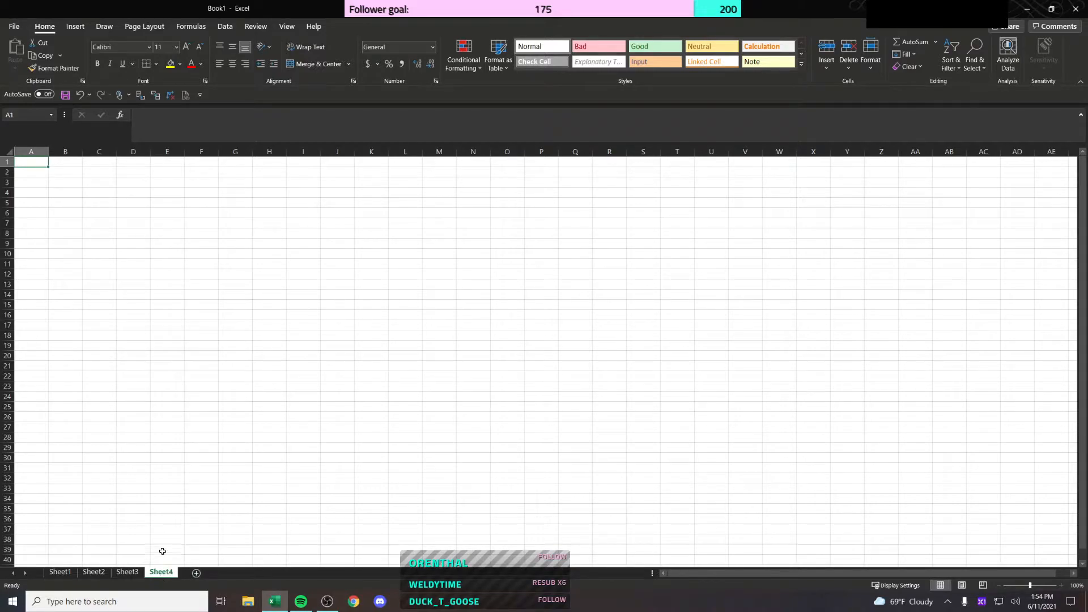
left_click(51, 572)
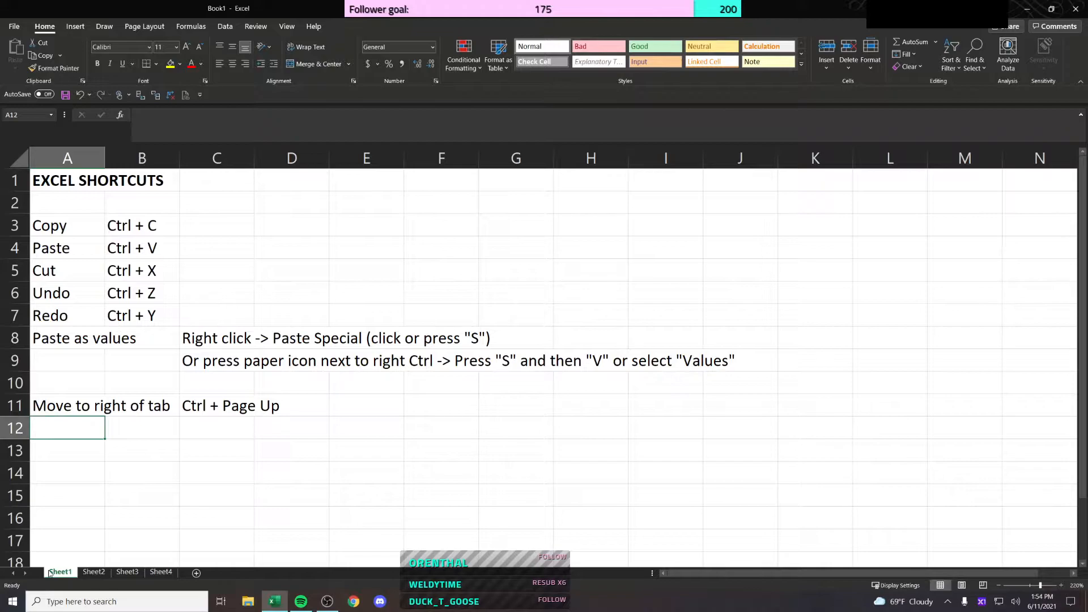
Step: Switch back and forth between Sheet1 and Sheet2 twice to check the tab navigation shortcuts, ending on Sheet1
key("ctrl+Page_Down")
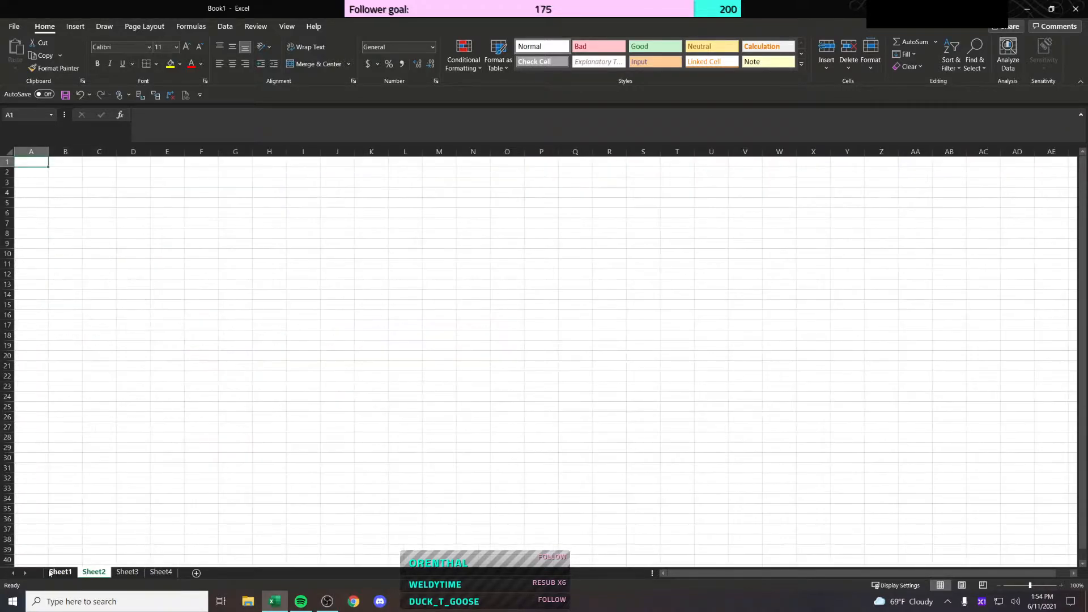
key("ctrl+Page_Up")
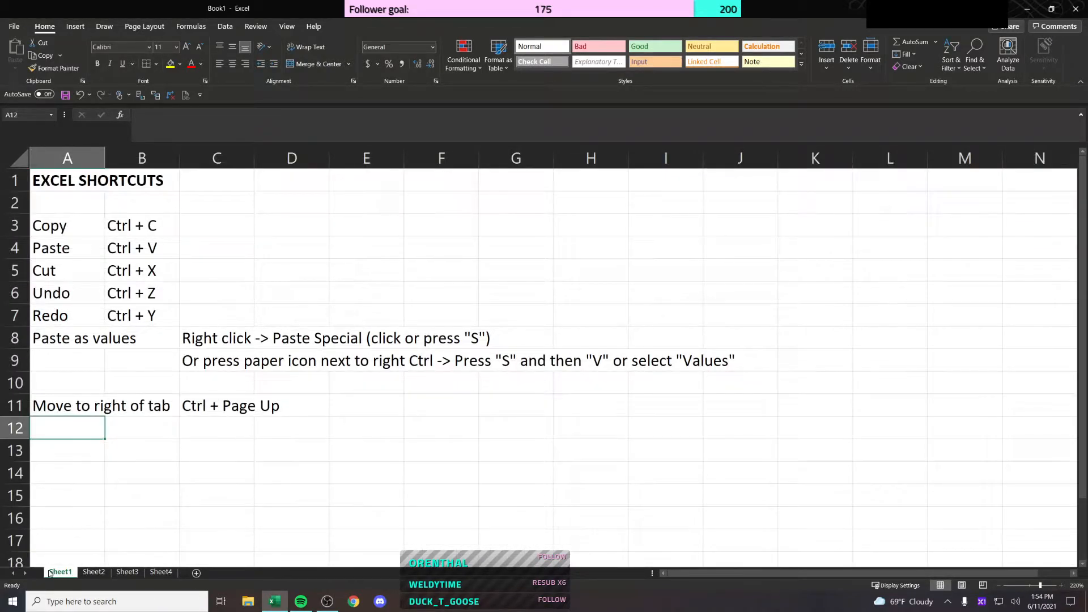
key("ctrl+Page_Down")
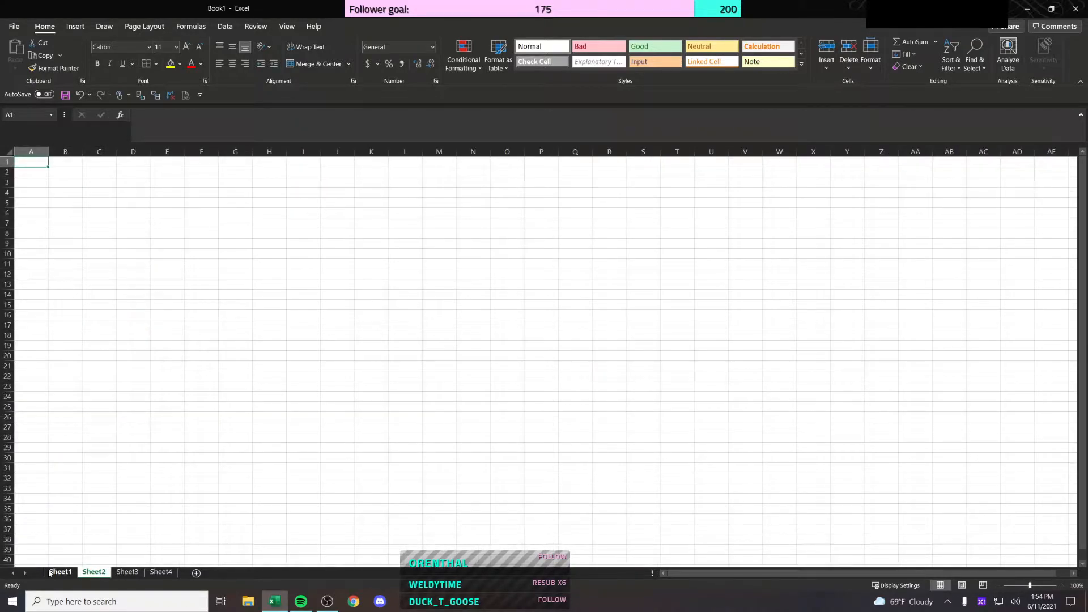
key("ctrl+Page_Up")
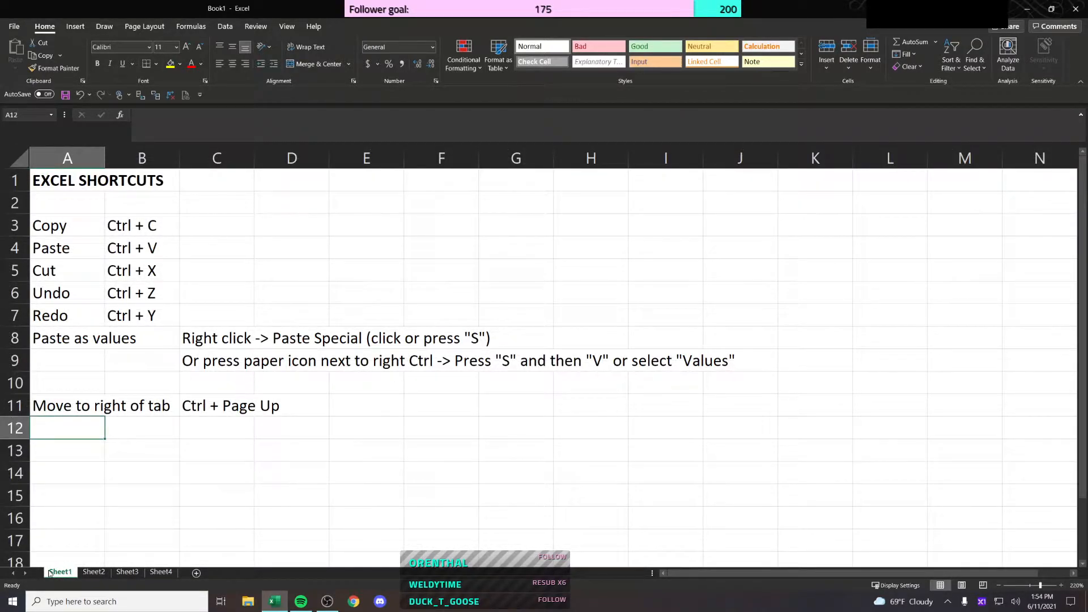
Step: Change the shortcut in cell C11 to "Ctrl + Page Down"
key("Up")
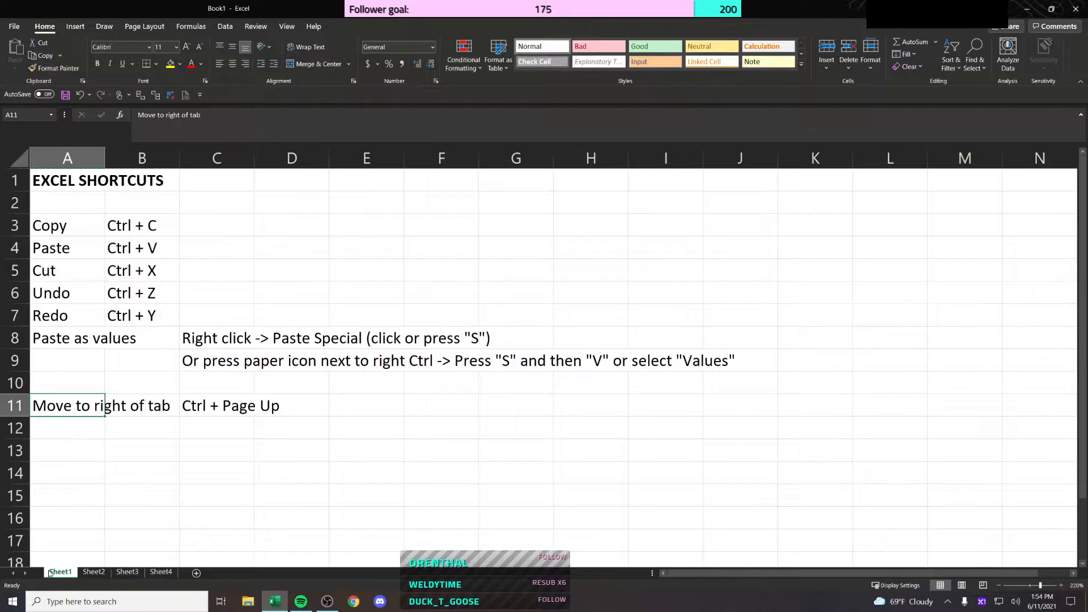
key("F2")
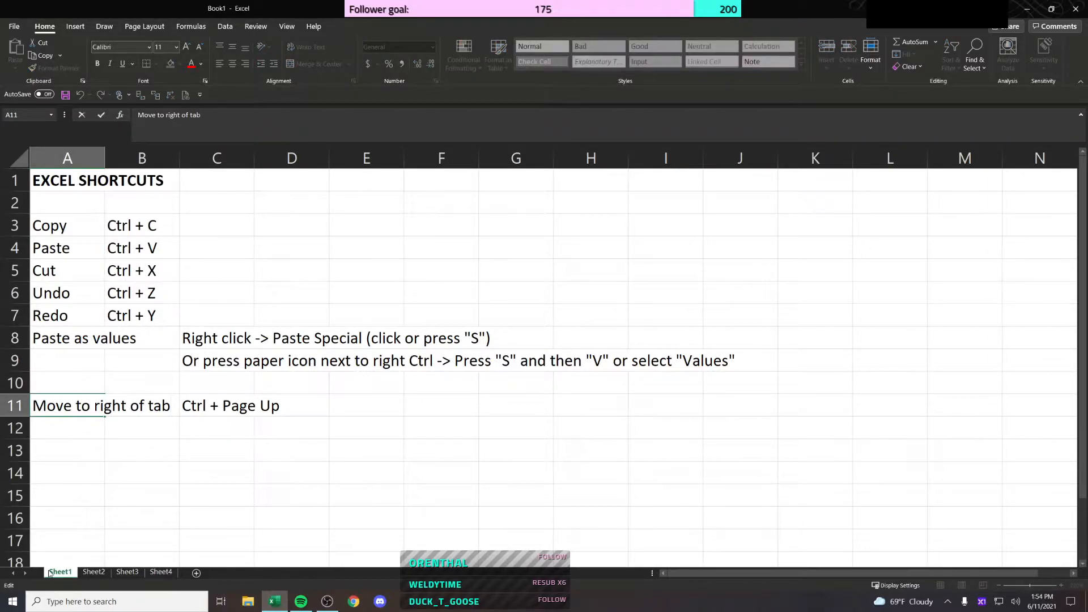
key("Escape")
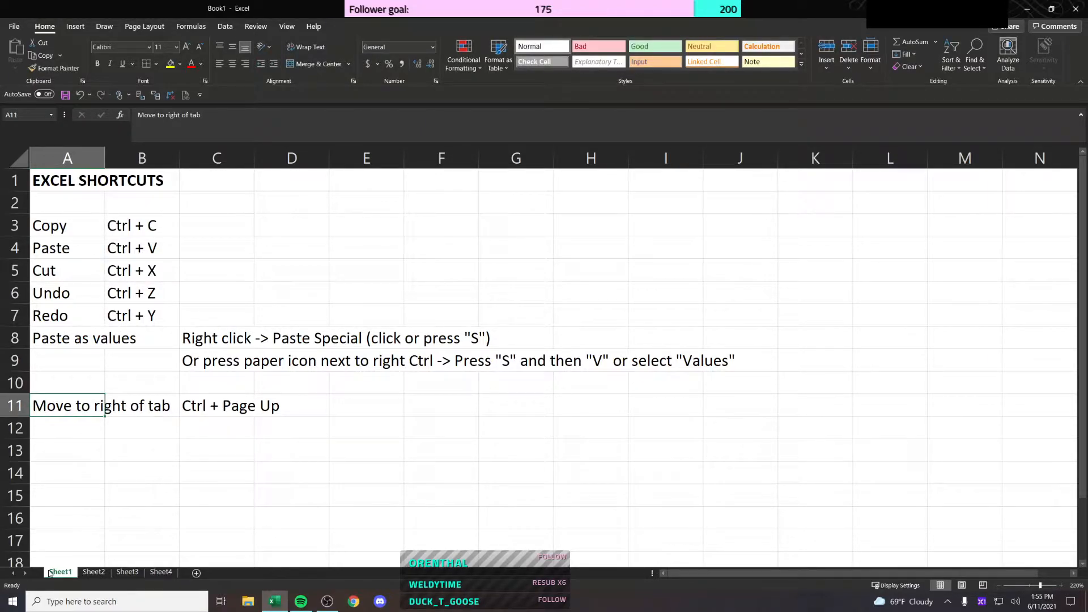
key("Right")
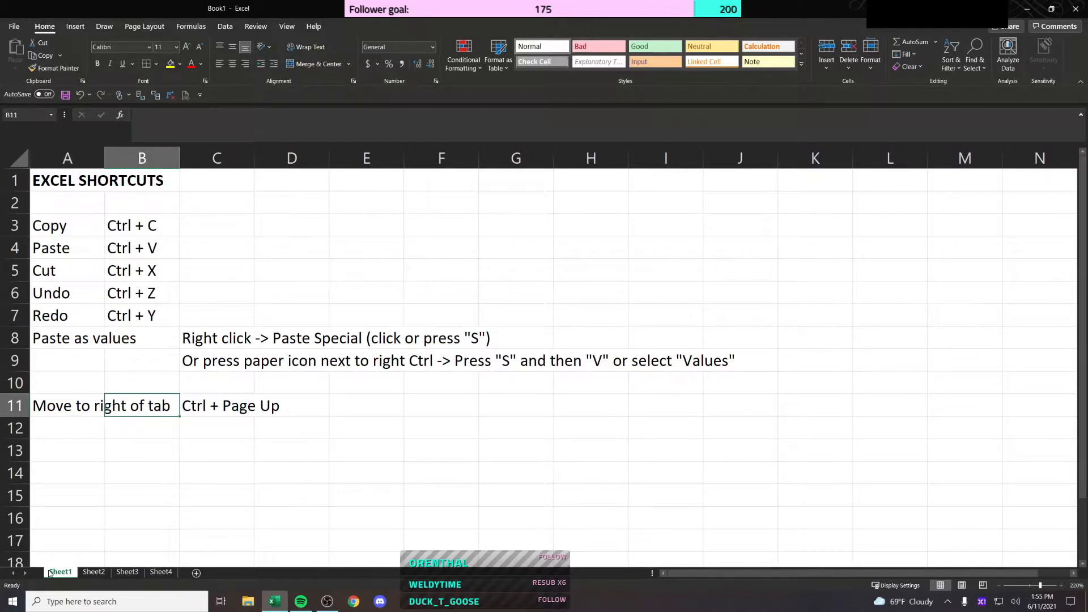
key("Right")
key("F2")
key("ctrl+shift+Left")
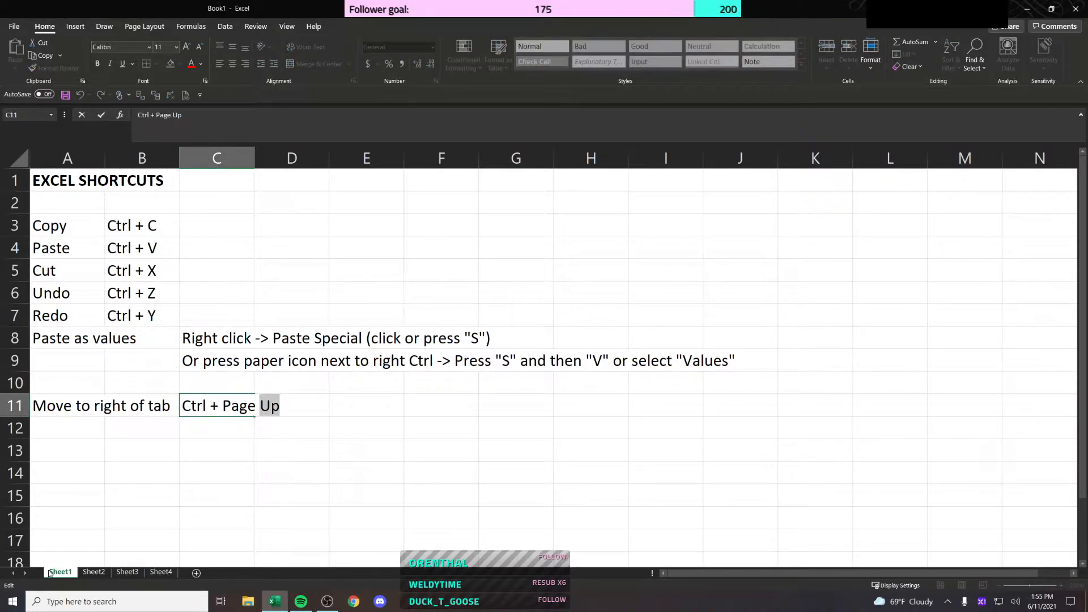
type("Down")
key("Return")
Step: Step through the sheets from Sheet1 to Sheet4 and back to Sheet1 to demonstrate the tab navigation shortcuts
key("Up")
key("ctrl+Page_Down")
key("ctrl+Page_Down")
key("ctrl+Page_Down")
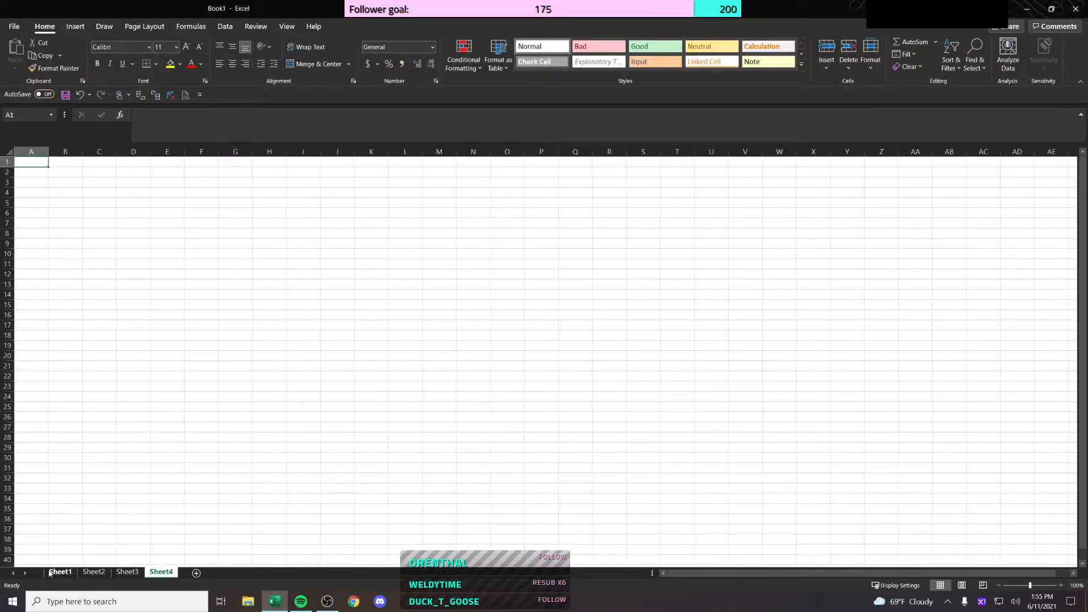
key("ctrl+Page_Up")
key("ctrl+Page_Up")
key("ctrl+Page_Up")
Step: Copy the tab navigation entry in A11:C11 and paste it into row 12
key("Left")
key("Left")
key("shift+Right")
key("shift+Right")
key("ctrl+c")
key("Down")
key("ctrl+v")
Step: Change the label in cell A12 to "Move to left of tab"
key("F2")
key("ctrl+Left")
key("ctrl+Left")
key("ctrl+shift+Left")
type("left")
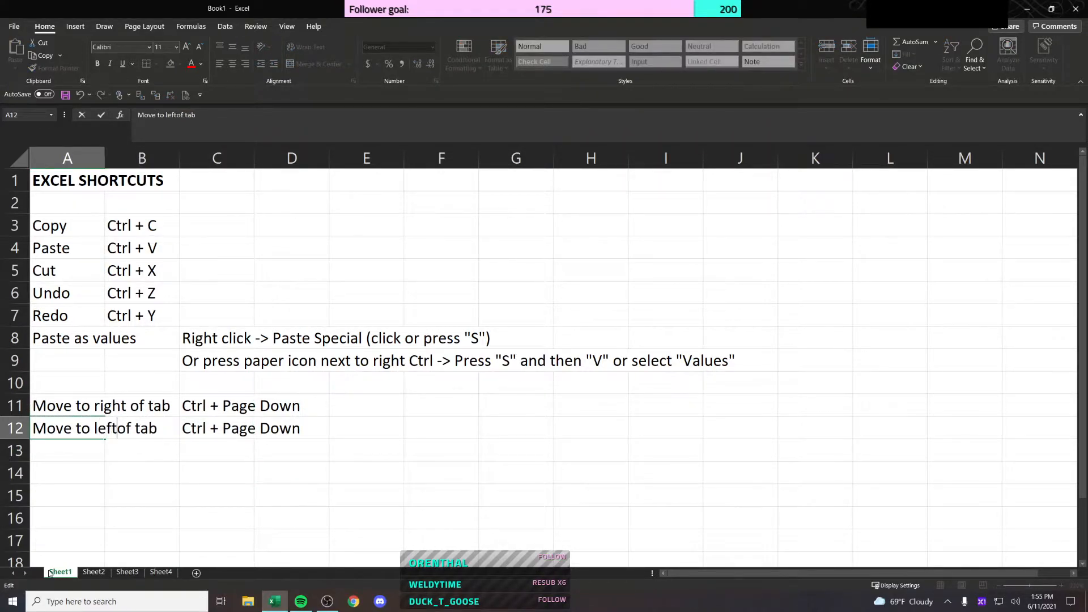
key("Return")
Step: Try to replace the word "Down" with "Up" in cell C12
key("Up")
key("Up")
key("Right")
key("Right")
key("Down")
key("F2")
key("ctrl+shift+Left")
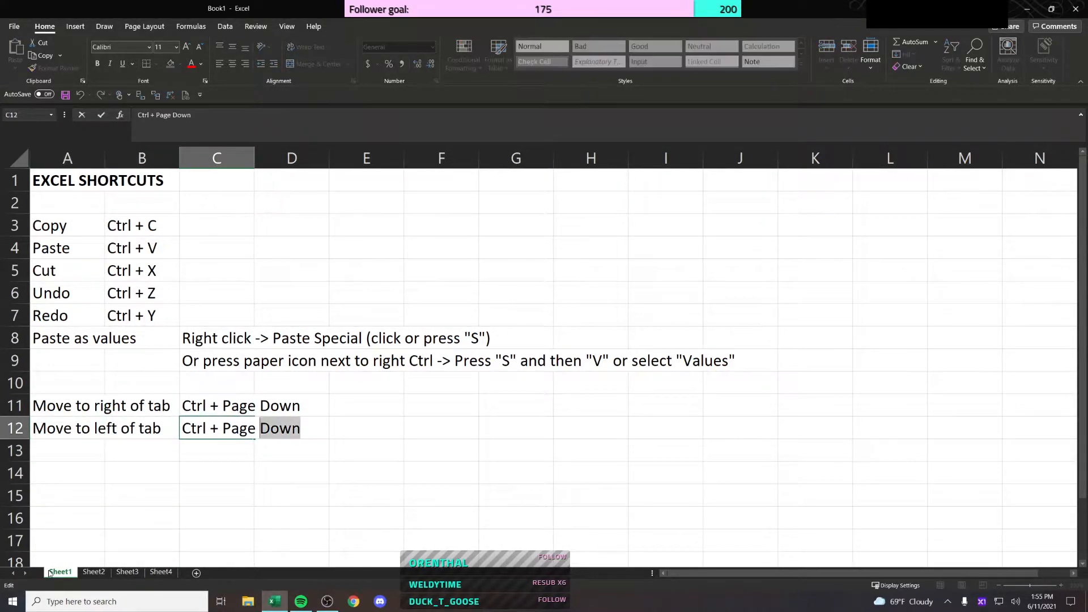
type("Up")
key("Escape")
Step: Select the word "Down" in cell C12 one character at a time, repeating it to demonstrate selecting text while editing
key("F2")
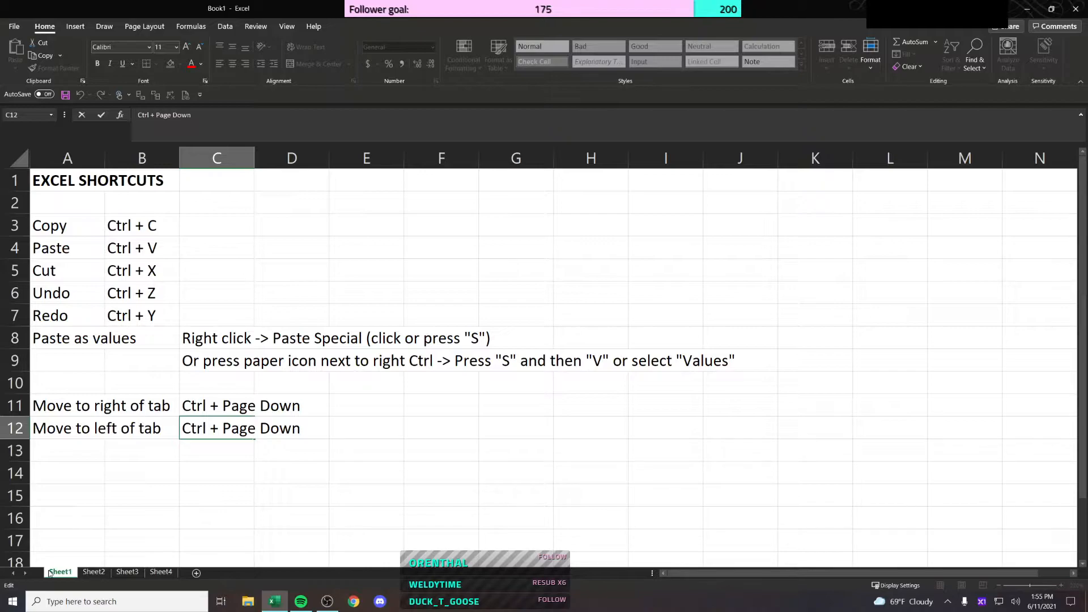
key("shift+Left")
key("shift+Left")
key("shift+Left")
key("shift+Left")
key("Right")
key("shift+Left")
key("shift+Left")
key("shift+Left")
key("shift+Left")
key("Right")
key("Right")
key("Right")
key("Right")
key("shift+Left")
key("shift+Left")
key("shift+Left")
key("shift+Left")
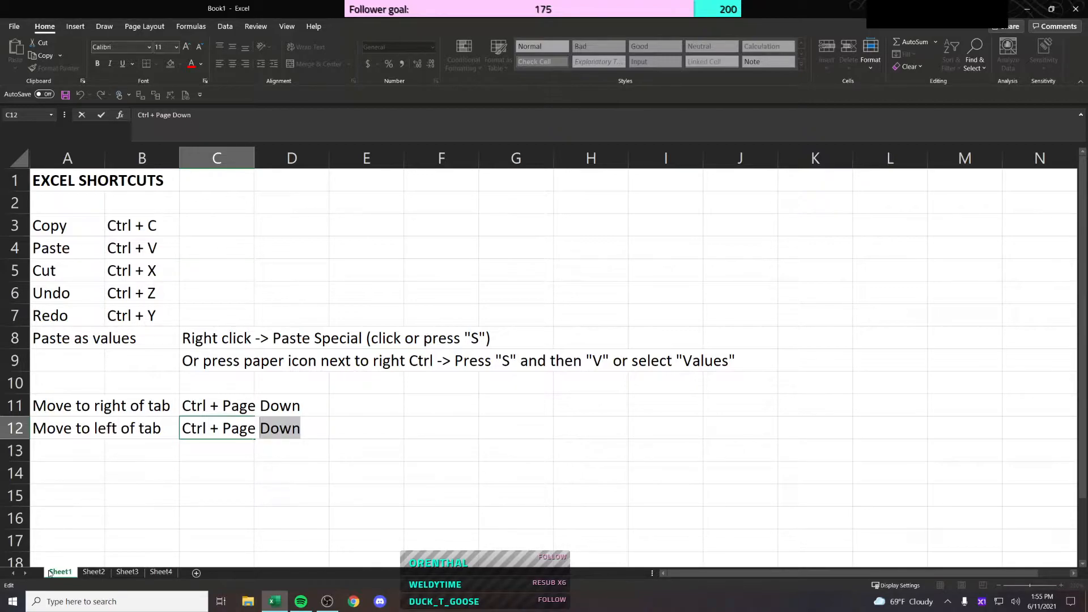
Step: Replace the last word in cell C12 so the shortcut reads "Ctrl + Page Up"
key("ctrl+shift+Left")
key("ctrl+shift+Right")
type("Upo")
key("BackSpace")
key("Return")
key("Up")
Step: Enter the label "Move to cell A1" in cell A13
key("Left")
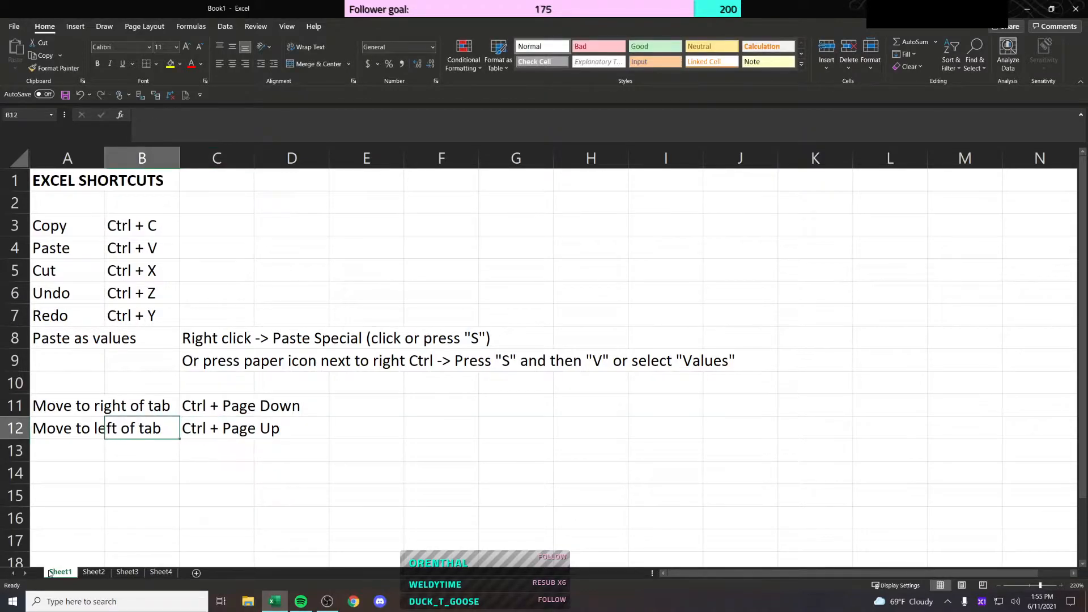
key("Left")
key("Down")
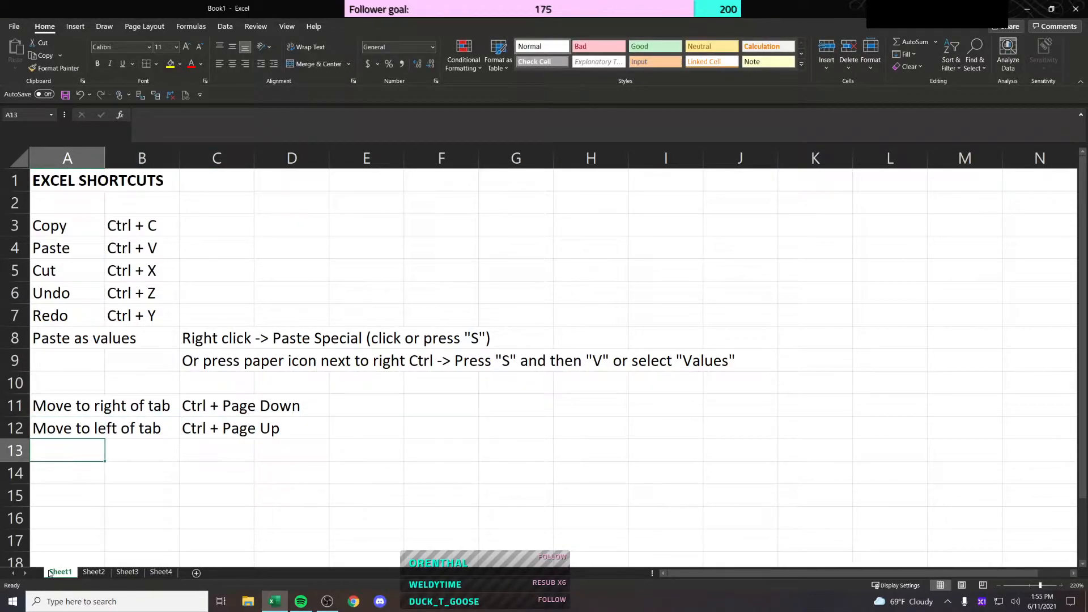
type("Move ot")
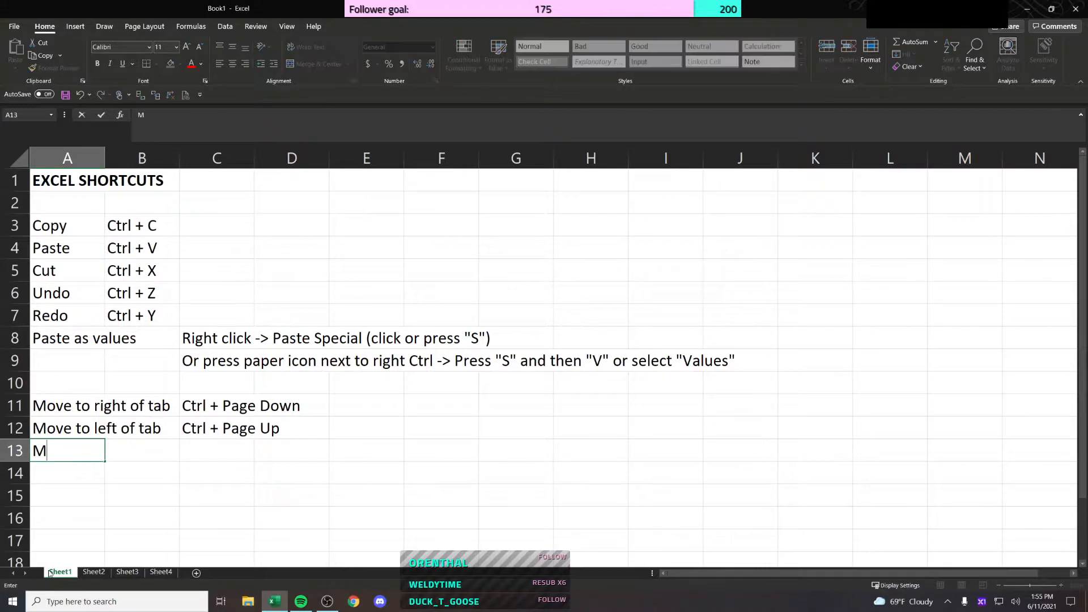
key("BackSpace")
key("BackSpace")
type("to cell A1")
key("Tab")
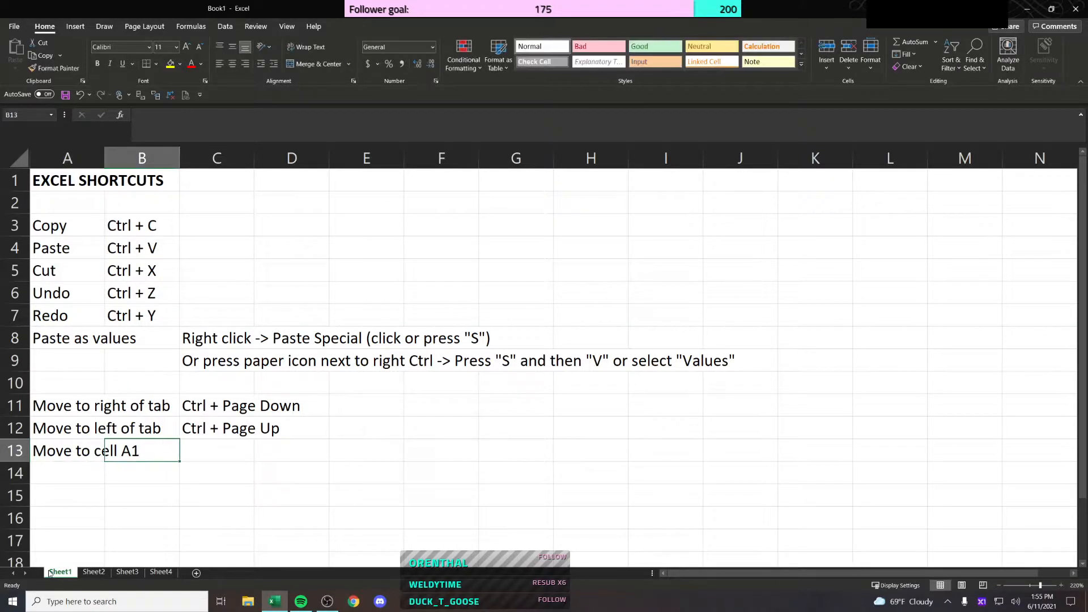
Step: Enter the shortcut "Ctrl +Home" in cell C13
key("Tab")
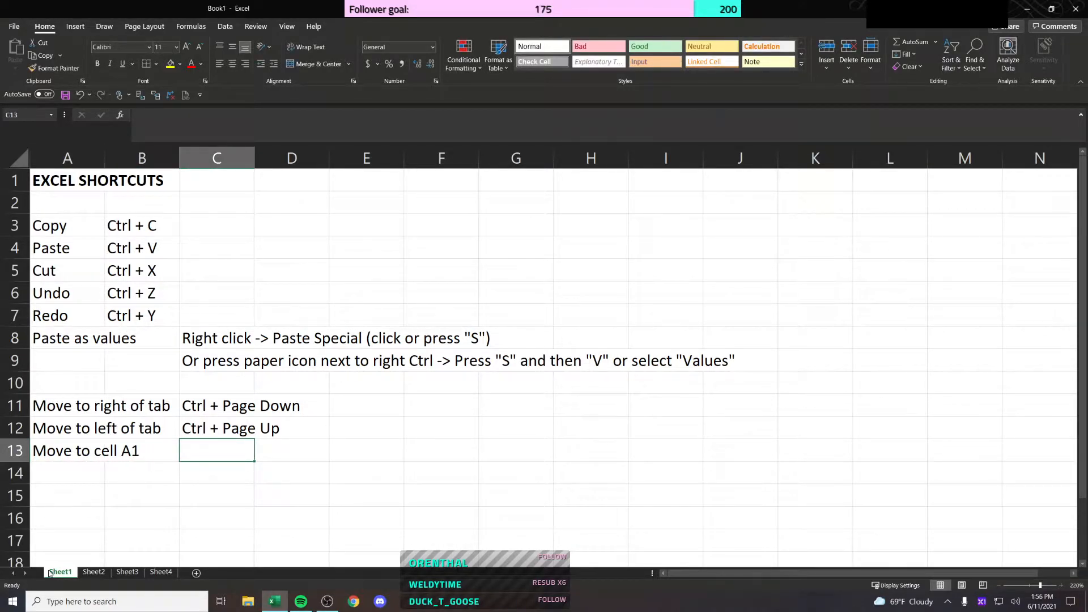
type("Ctrl ")
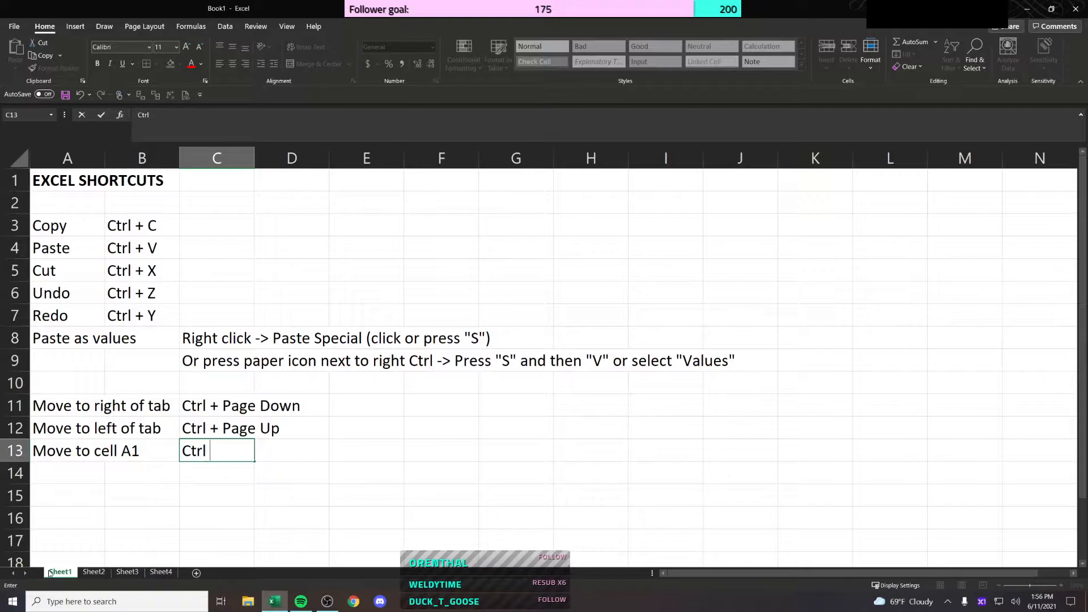
type("+Hopme")
key("BackSpace")
key("BackSpace")
key("BackSpace")
type("me")
key("Return")
Step: Jump from cell C13 directly to cell A1 to demonstrate the new shortcut
key("Up")
key("Right")
key("Left")
key("Up")
key("Down")
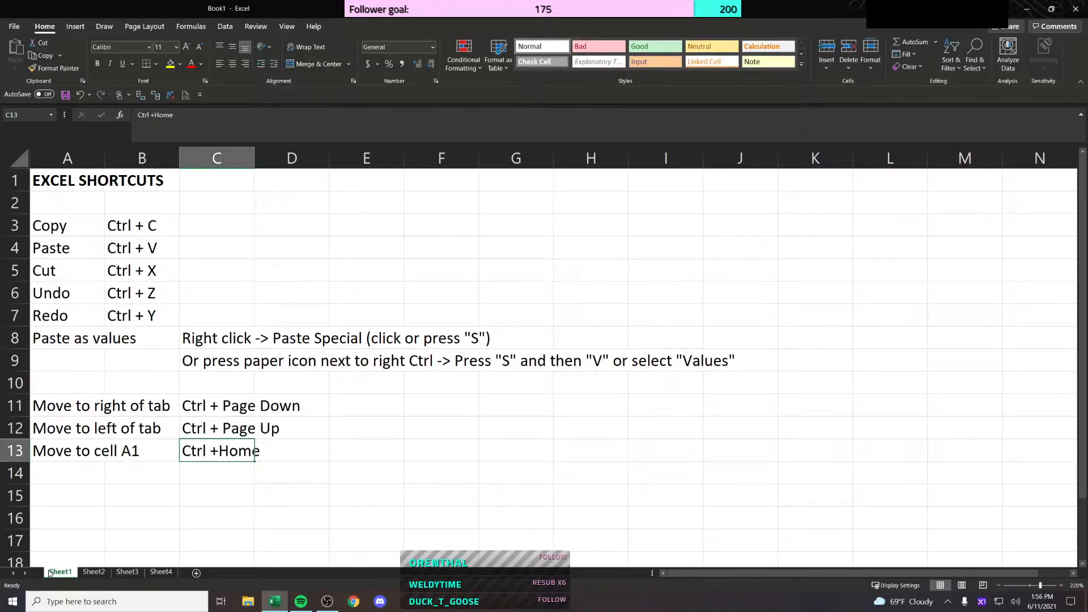
key("ctrl+Home")
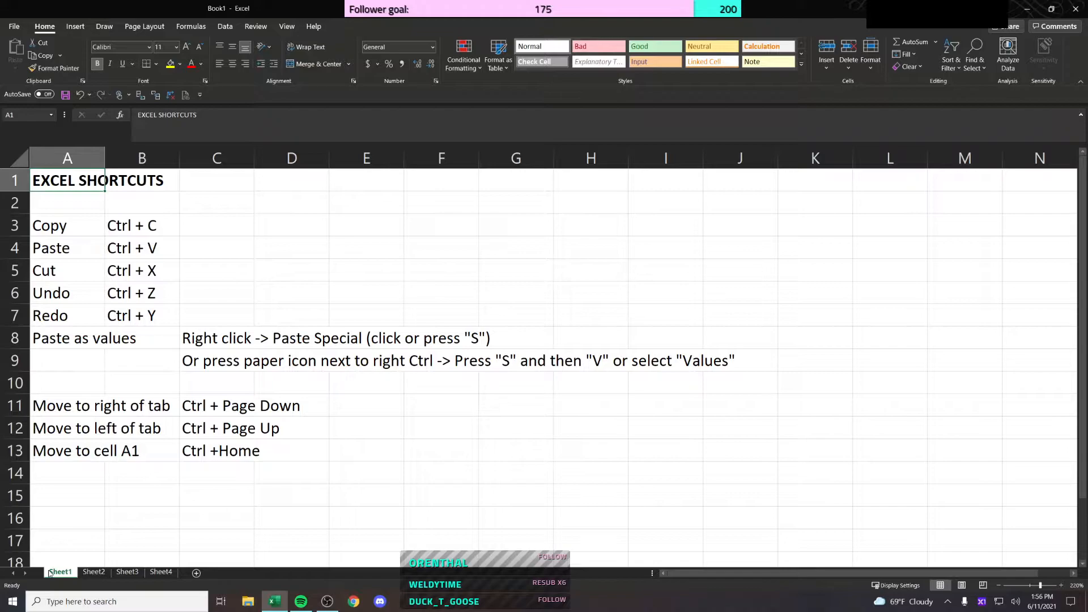
key("Down")
key("Up")
key("Down")
key("Down")
key("Down")
key("Down")
key("Down")
key("Down")
key("Down")
key("Down")
key("Down")
key("Down")
key("Down")
key("Down")
key("Down")
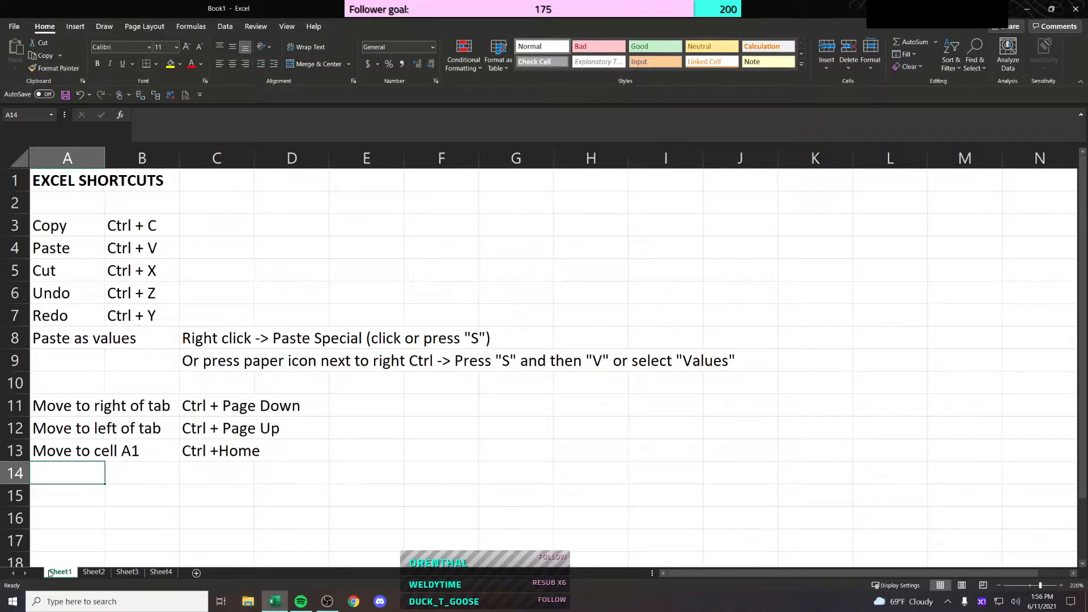
key("Right")
key("Right")
key("Right")
key("Right")
key("Right")
key("Right")
key("Right")
key("Up")
key("Down")
key("Left")
key("Right")
key("Left")
key("Right")
Step: Correct the spacing in cell C13 so the shortcut reads "Ctrl + Home"
key("Left")
key("Left")
key("Left")
key("Left")
key("Left")
key("Up")
key("F2")
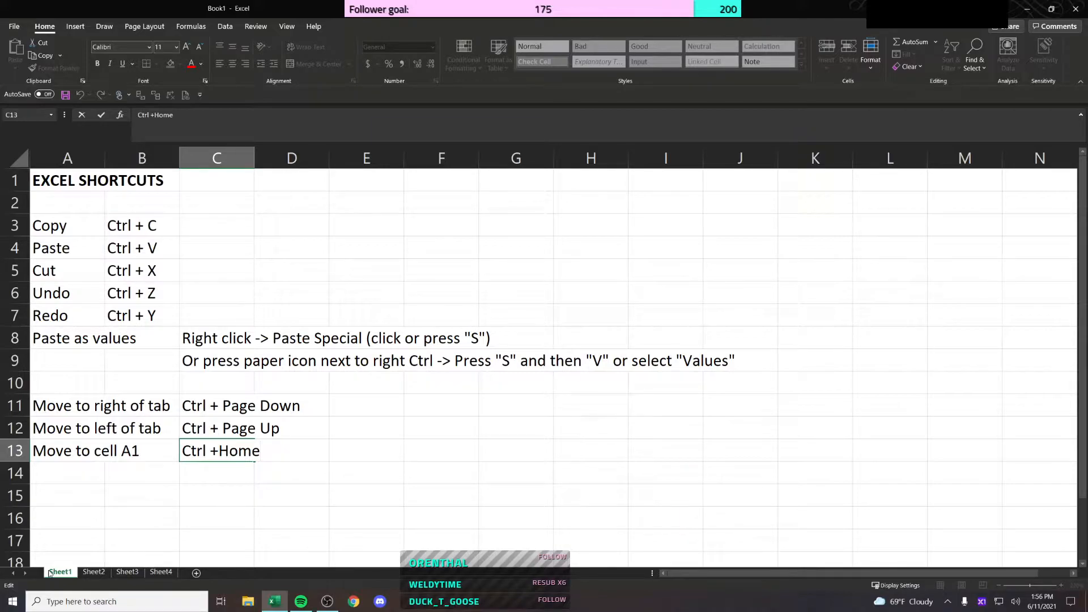
key("Escape")
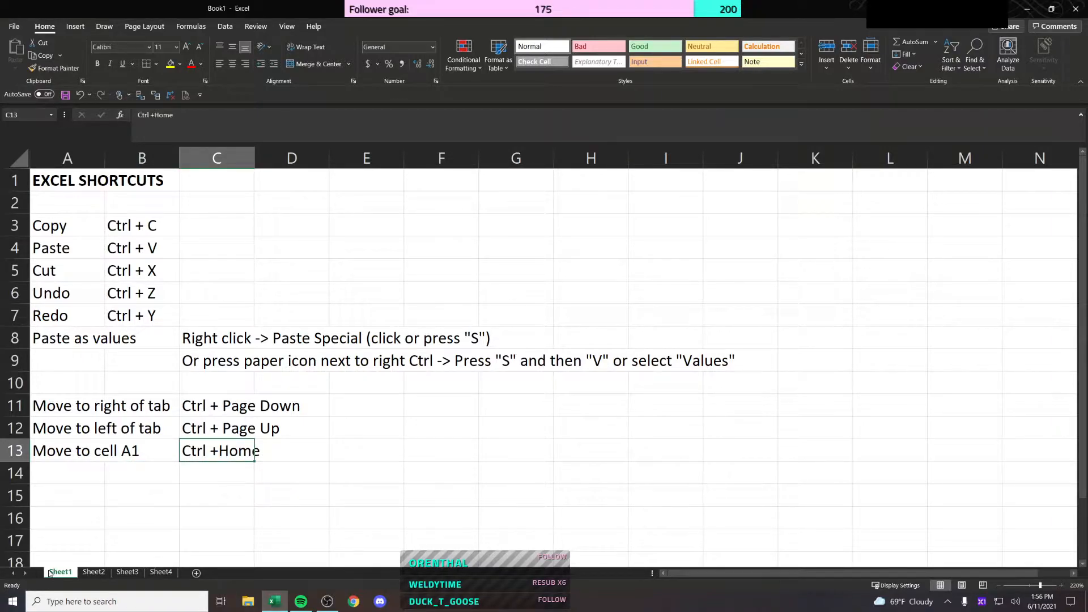
key("F2")
key("Left")
key("Left")
key("Left")
key("Left")
key("End")
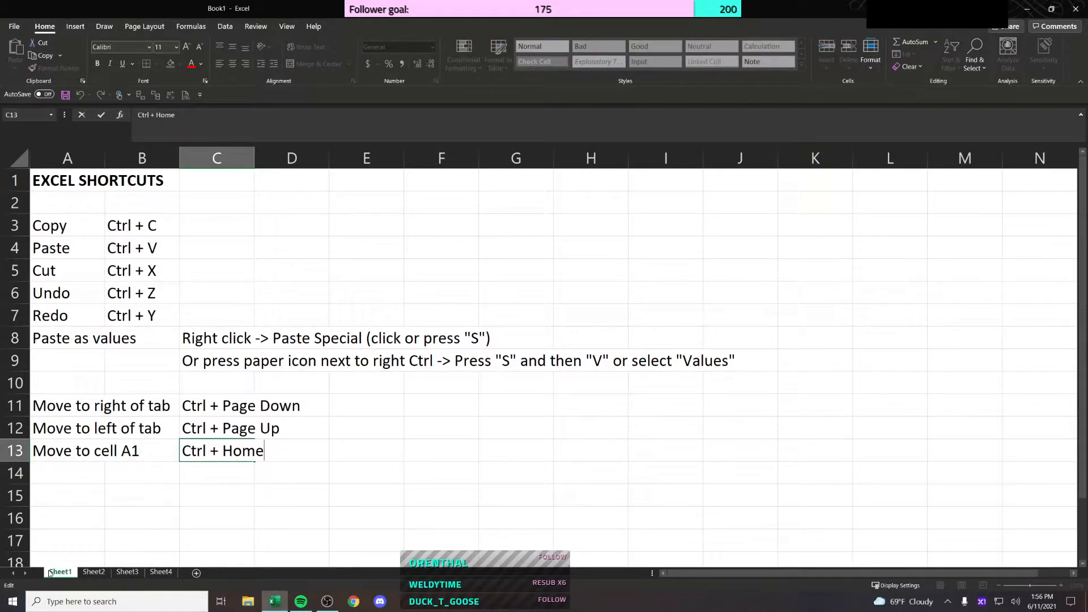
key("Return")
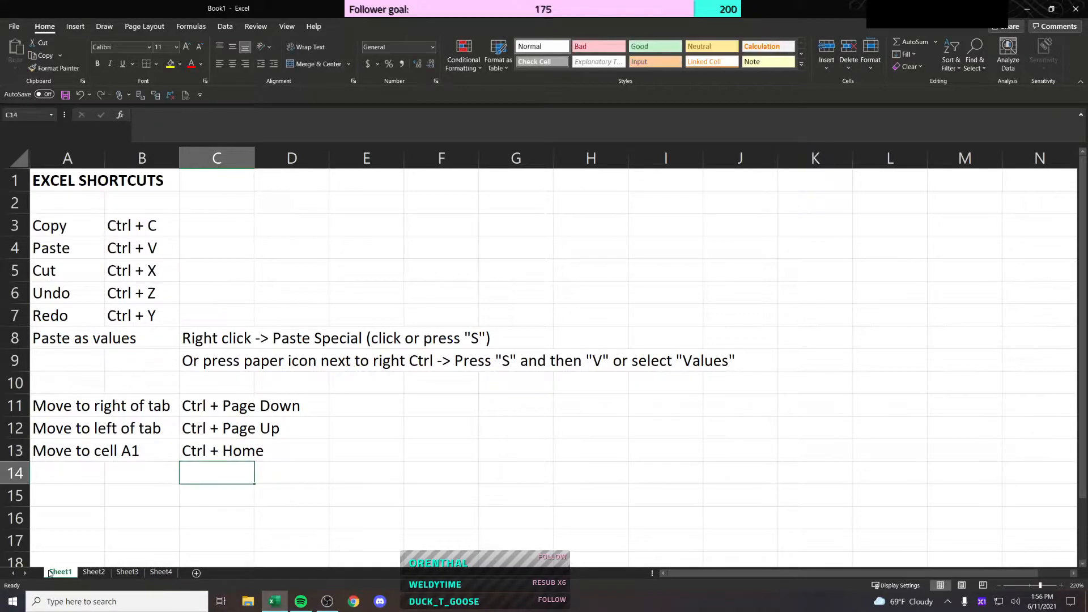
Step: Enter the label "Select the entire row" in cell A14
key("Left")
key("Left")
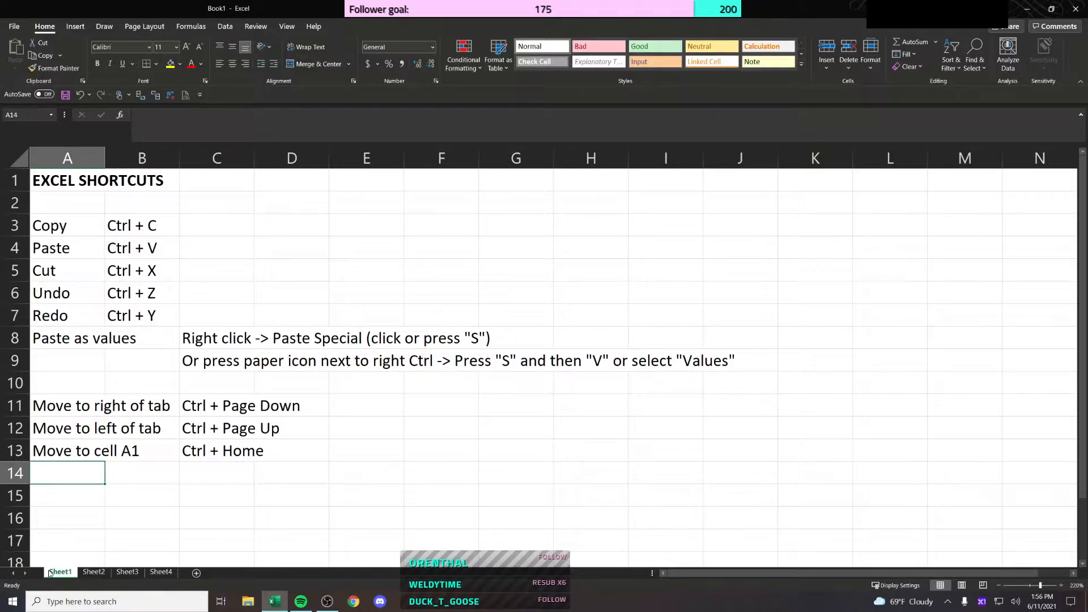
type("Sec")
key("BackSpace")
type("lect  the entrire")
key("BackSpace")
key("BackSpace")
type("ire")
key("BackSpace")
key("BackSpace")
key("BackSpace")
key("BackSpace")
type("ire row")
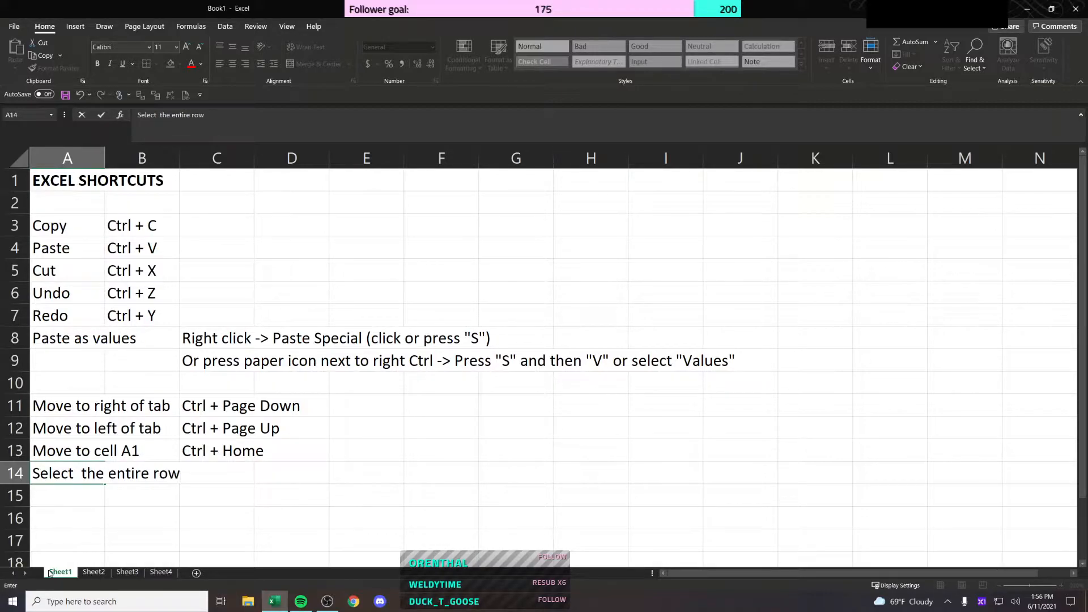
key("Tab")
Step: Widen column A to give its labels more room and enter the shortcut "Shift + Spacebar" in cell C14
key("Tab")
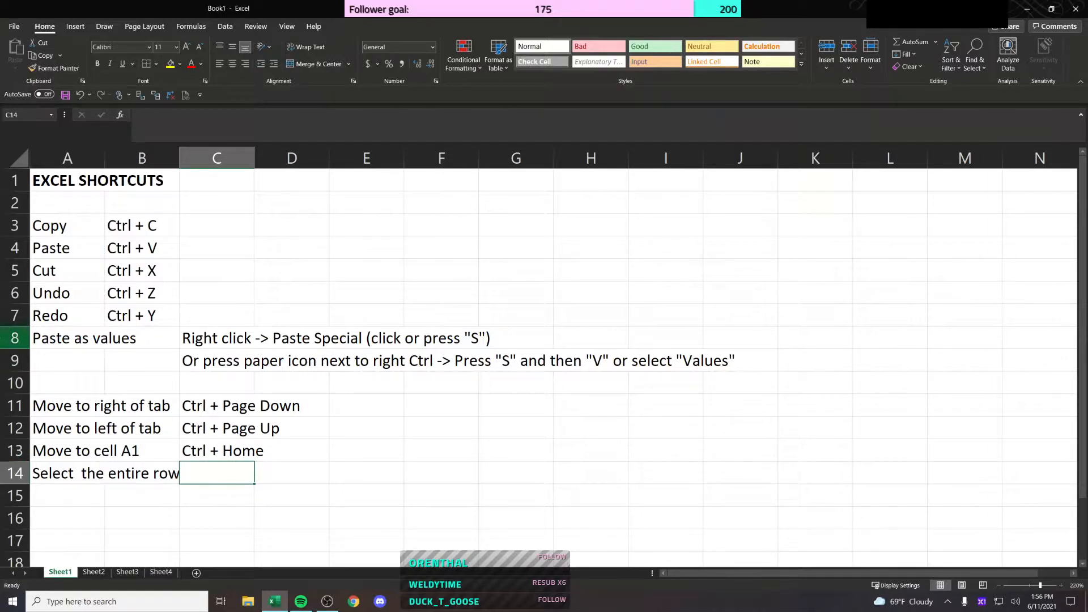
left_click_drag(105, 158, 144, 158)
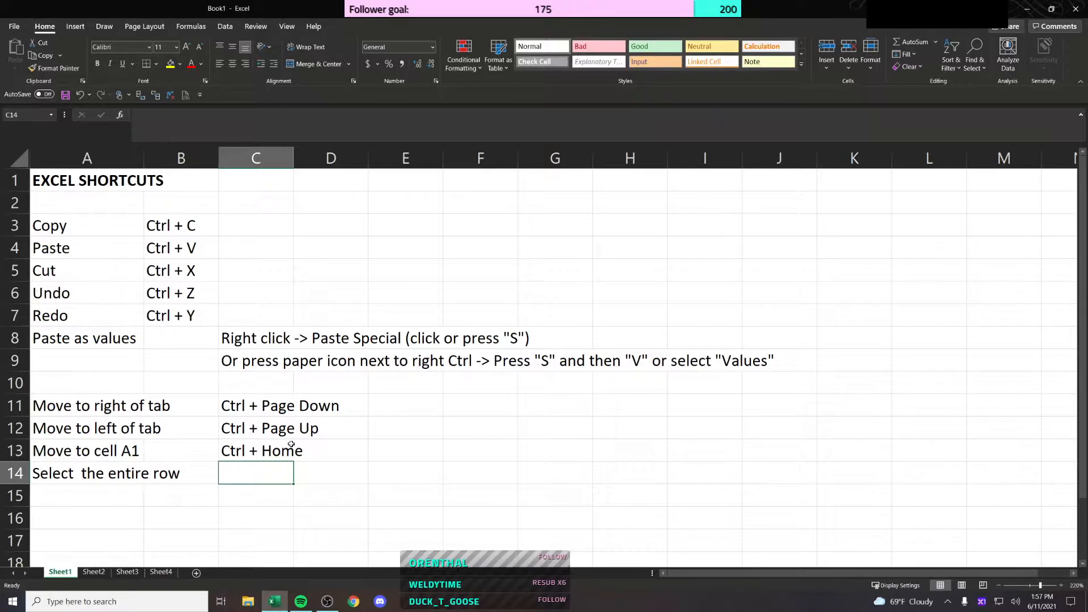
type("Shift + Spacebar")
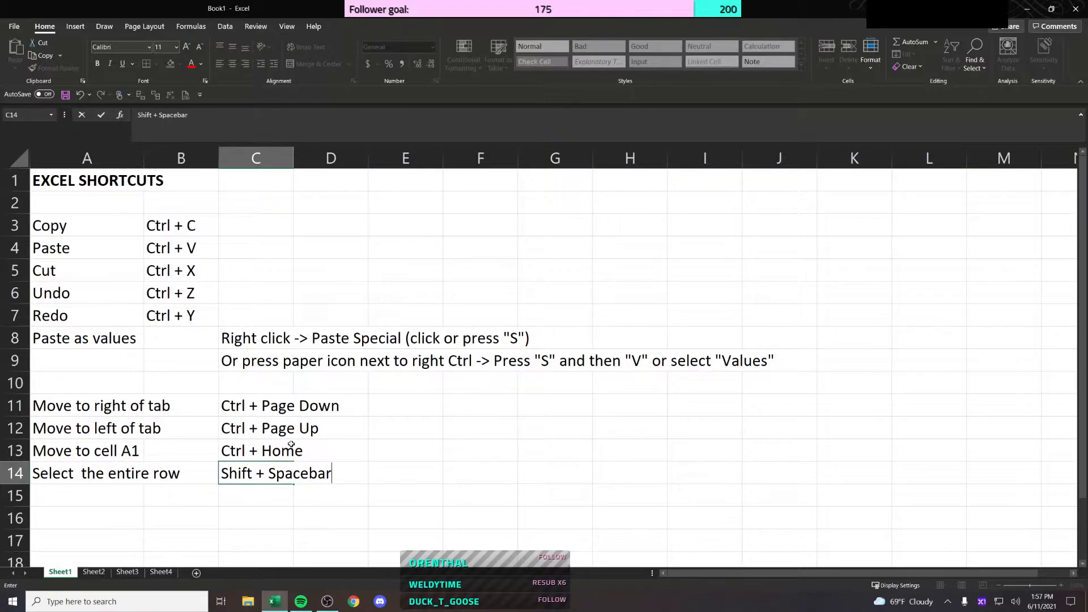
key("Return")
Step: Select the entire row 14 several times from different cells to demonstrate the row selection shortcut, ending on cell C14
key("Up")
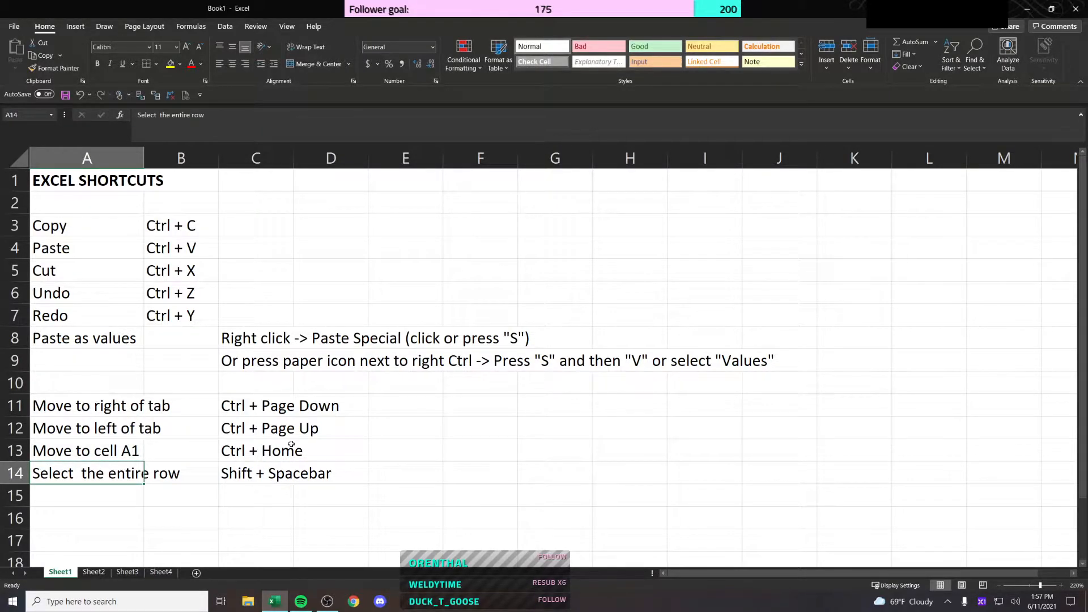
key("shift+space")
key("Right")
key("Left")
key("shift+space")
key("Right")
key("shift+space")
key("Right")
key("Right")
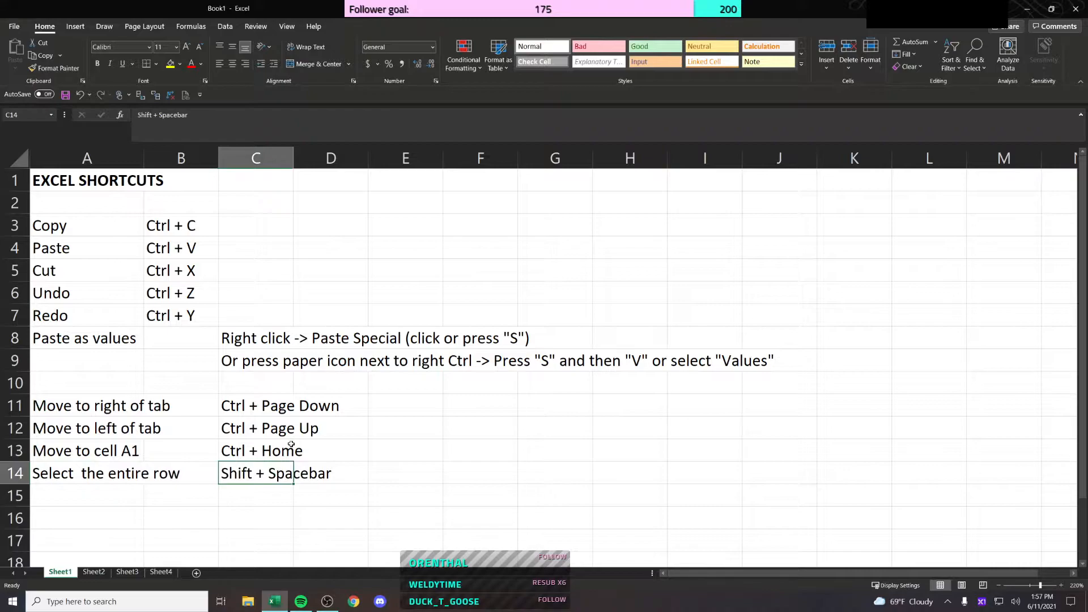
Step: Select the entire row 14 from cell A14 to demonstrate the row selection shortcut, discarding accidental edits to that cell
key("Left")
key("Left")
key("shift+space")
key("Left")
key("shift+space")
key("Left")
key("BackSpace")
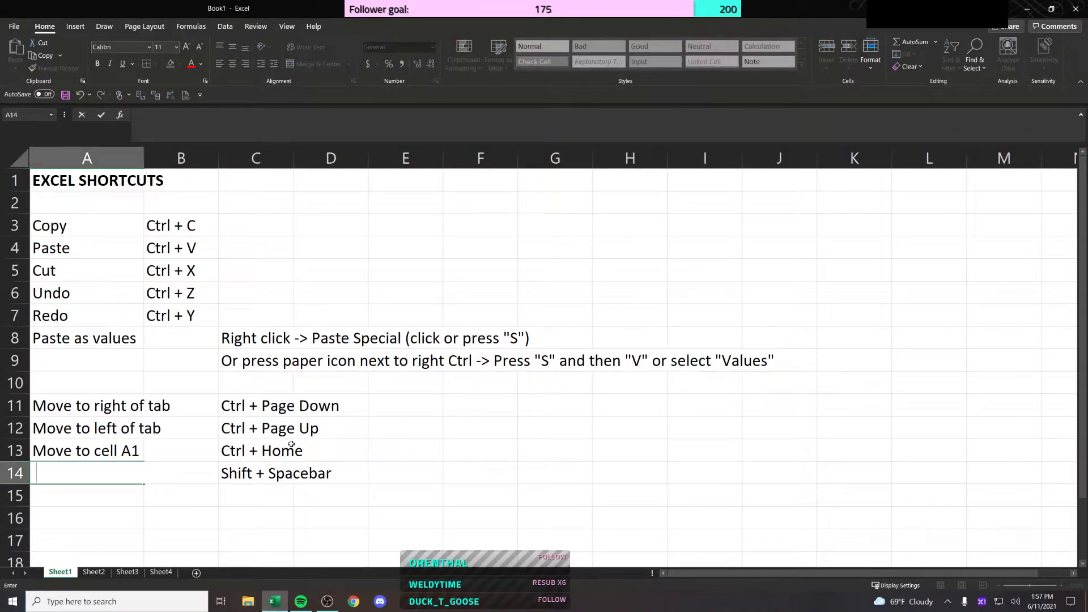
key("Escape")
key("BackSpace")
key("Escape")
key("shift+space")
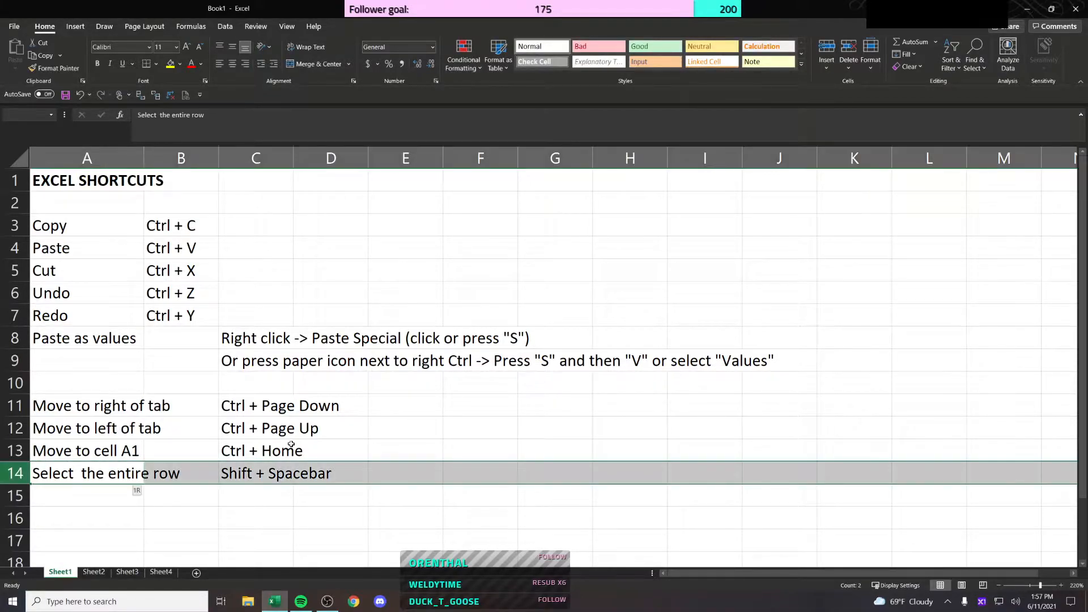
Step: Edit cell C14 so the shortcut reads "Hold Shift + Spacebar"
key("Right")
key("Right")
key("F2")
type("Hold")
key("Return")
Step: Remove the extra space in cell A14 so the label reads "Select the entire row"
key("Left")
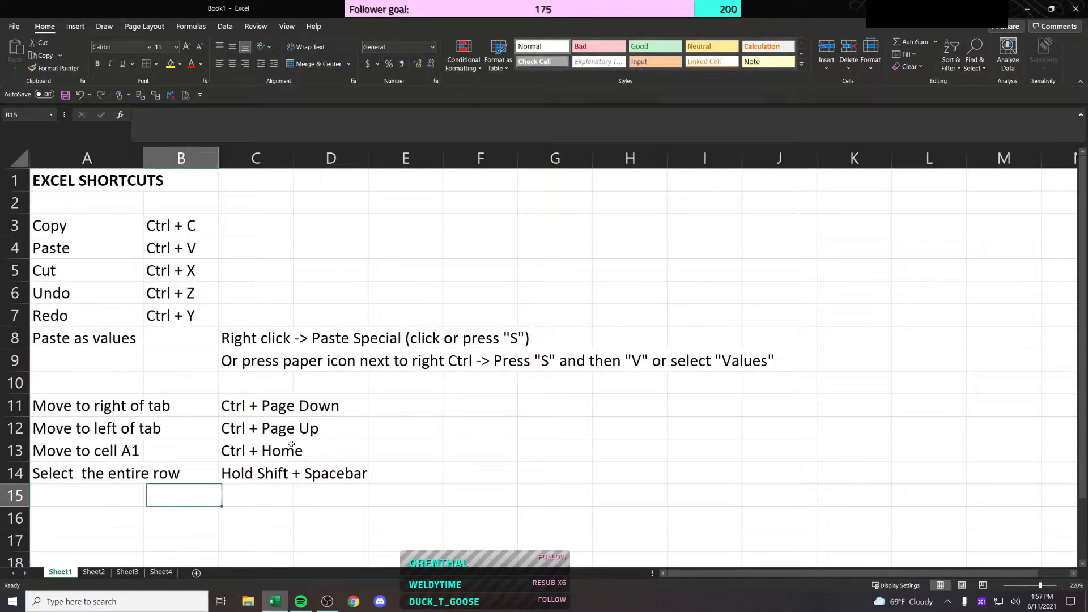
key("Up")
key("Left")
key("F2")
key("Home")
key("ctrl+Right")
key("ctrl+Right")
key("ctrl+Left")
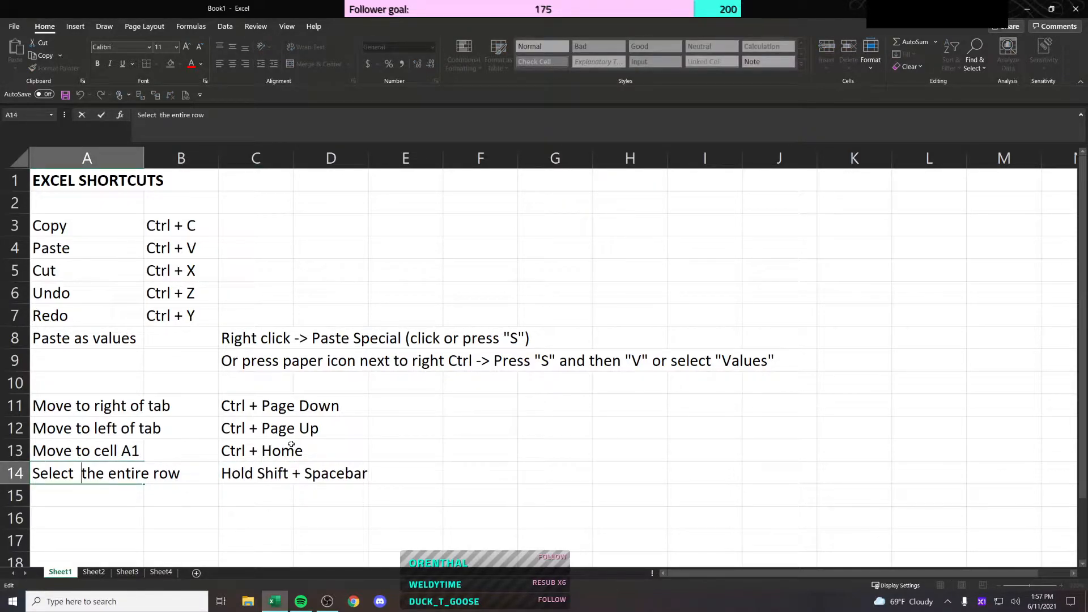
key("BackSpace")
key("Return")
Step: Select the entire row 14 and extend the selection down to row 22 to demonstrate selecting several rows, and release it
key("Up")
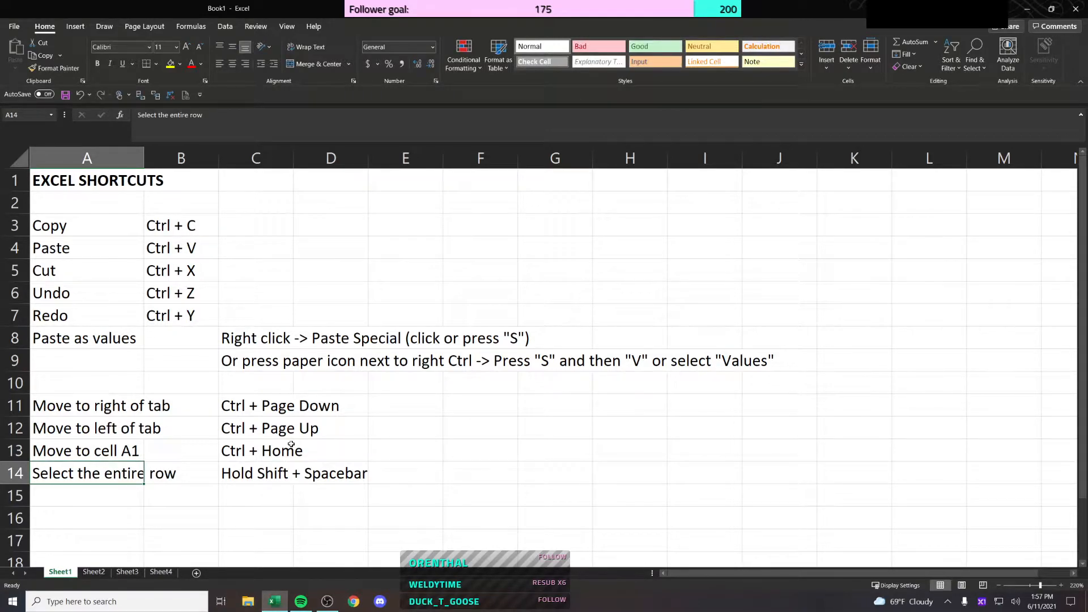
key("shift+space")
key("Left")
key("shift+space")
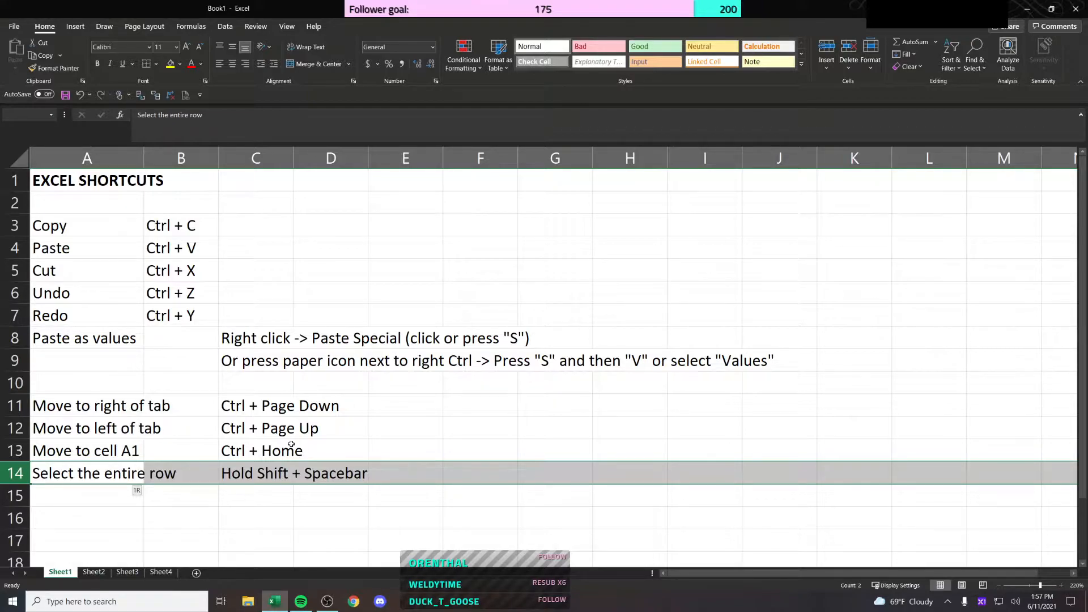
key("shift+Down")
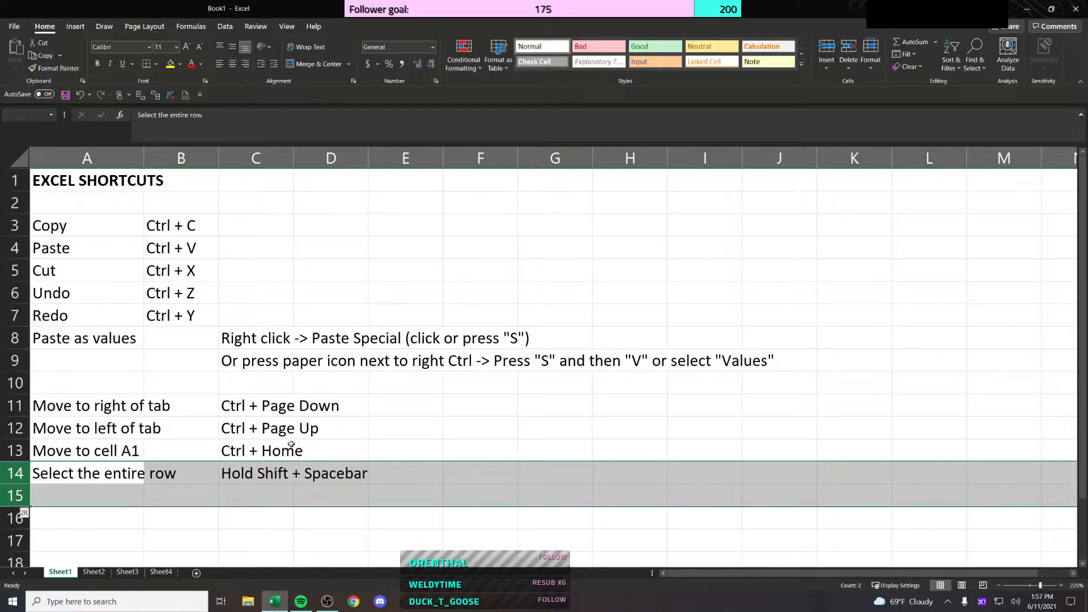
key("shift+Down")
key("shift+Down")
key("shift+Down")
key("shift+Down")
key("shift+Down")
key("shift+Down")
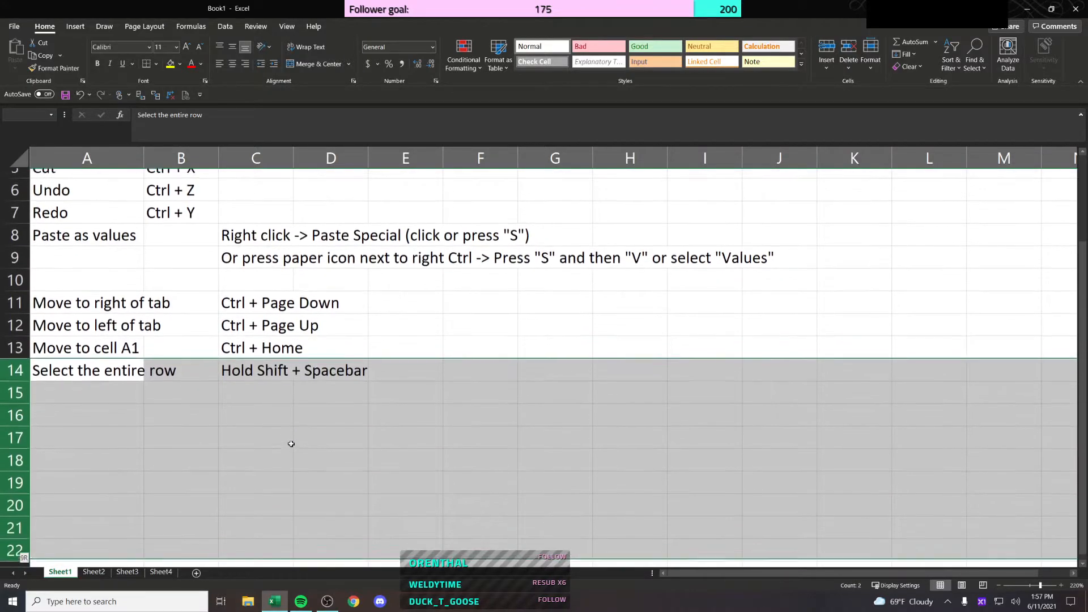
key("shift+Up")
key("shift+Up")
key("Up")
Step: Select the entire row 14 again from cell A14 and extend the selection down by three more rows
key("Down")
key("shift+space")
key("shift+Down")
key("shift+Down")
key("shift+Down")
Step: From cell A11, select whole rows 11 through 14 twice to demonstrate multi-row selection, ending on cell A11
key("Up")
key("Up")
key("Up")
key("Up")
key("Down")
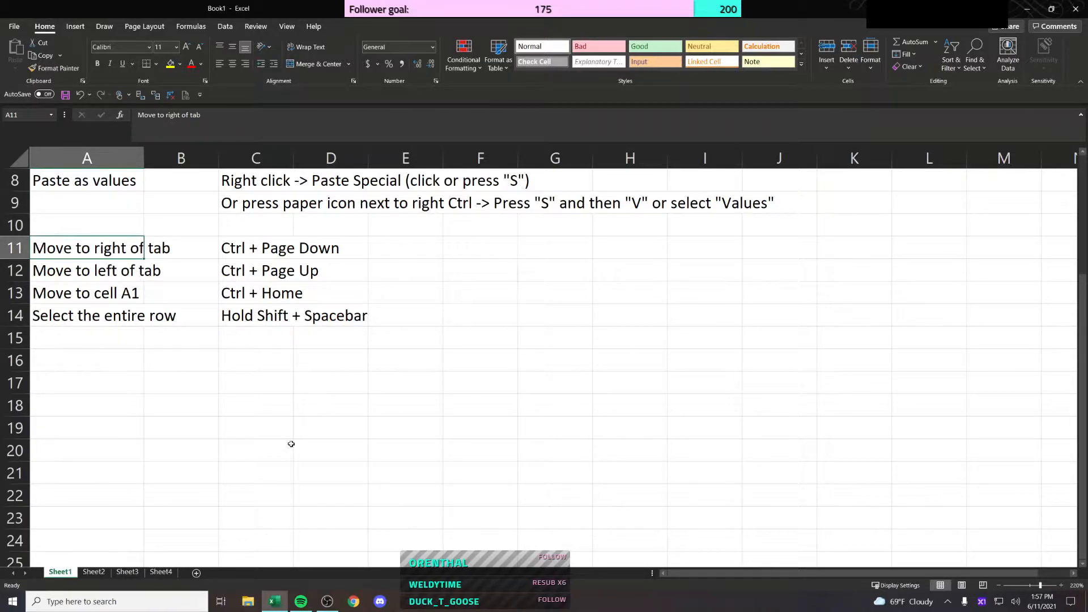
key("shift+space")
key("shift+Down")
key("shift+Down")
key("shift+Down")
key("Up")
key("Down")
key("shift+space")
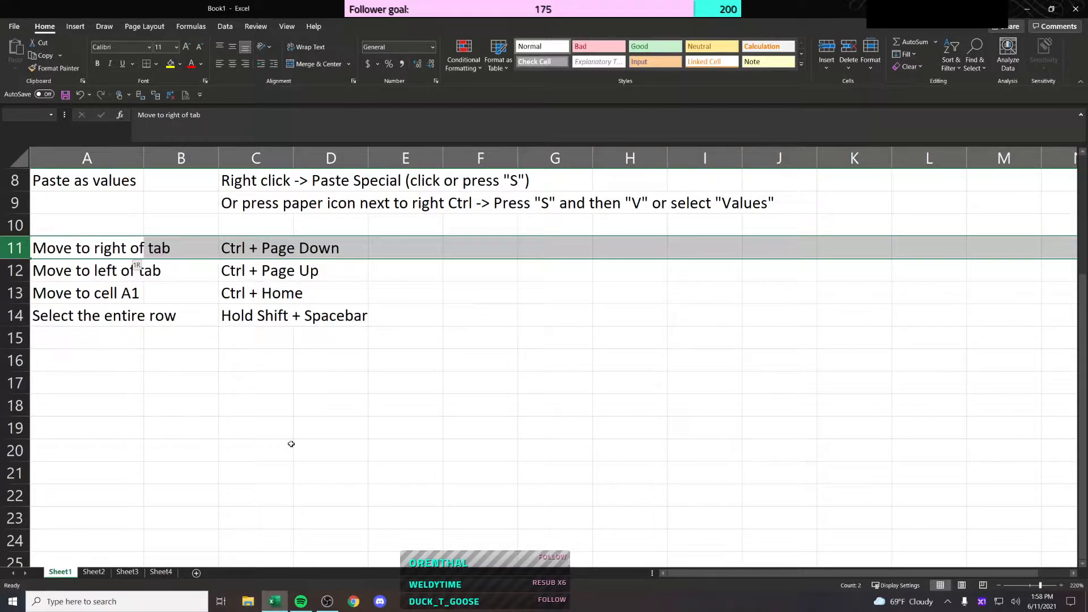
key("shift+Down")
key("shift+Down")
key("shift+Down")
key("Up")
key("Down")
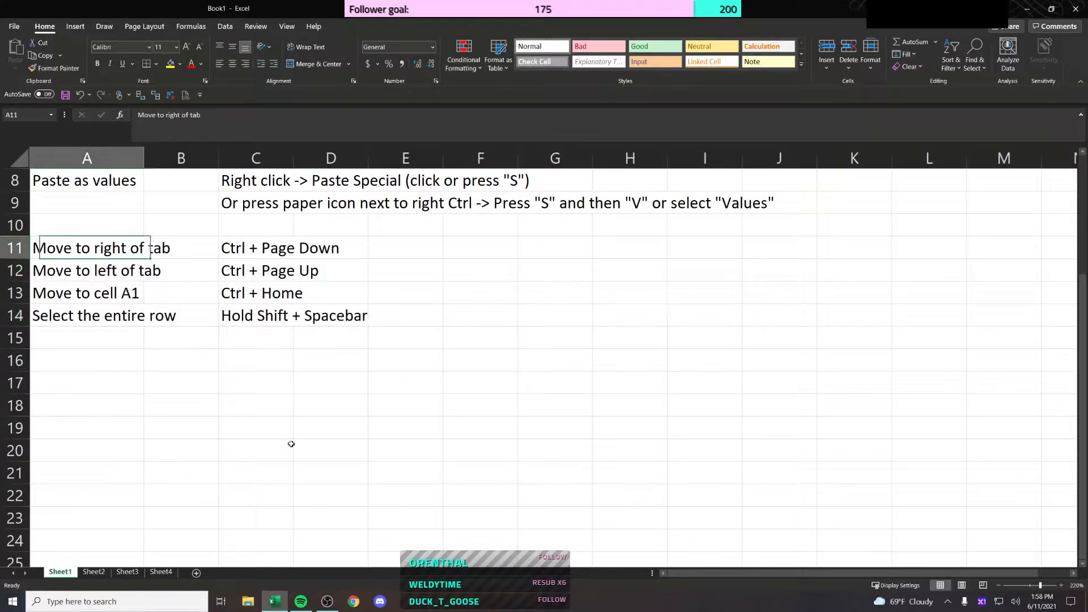
Step: Demonstrate selecting a block of cells from A3 across to column B and down to row 5, ending on cell A10
key("Up")
key("Up")
key("Up")
key("Up")
key("Up")
key("Up")
key("Up")
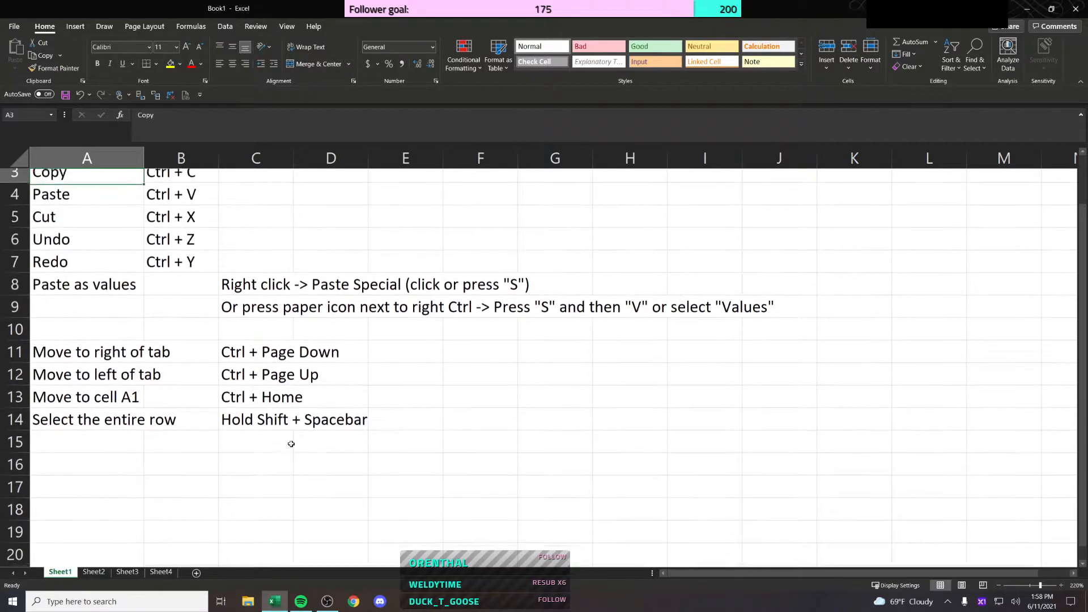
key("Up")
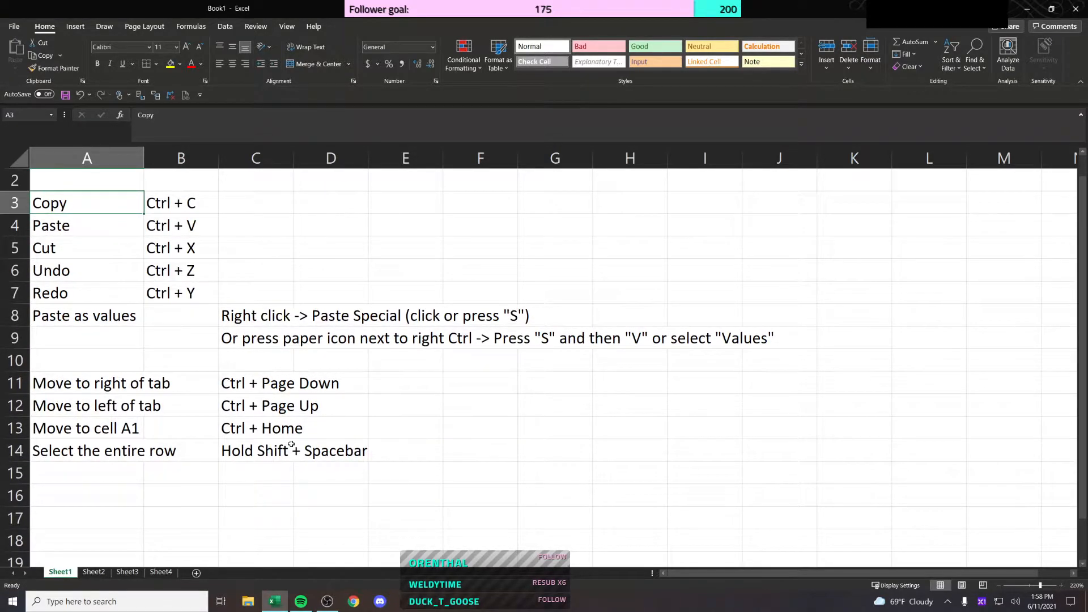
key("shift+Right")
key("shift+Down")
key("shift+Down")
key("Down")
key("Down")
key("Down")
key("Down")
key("Down")
key("Down")
key("Down")
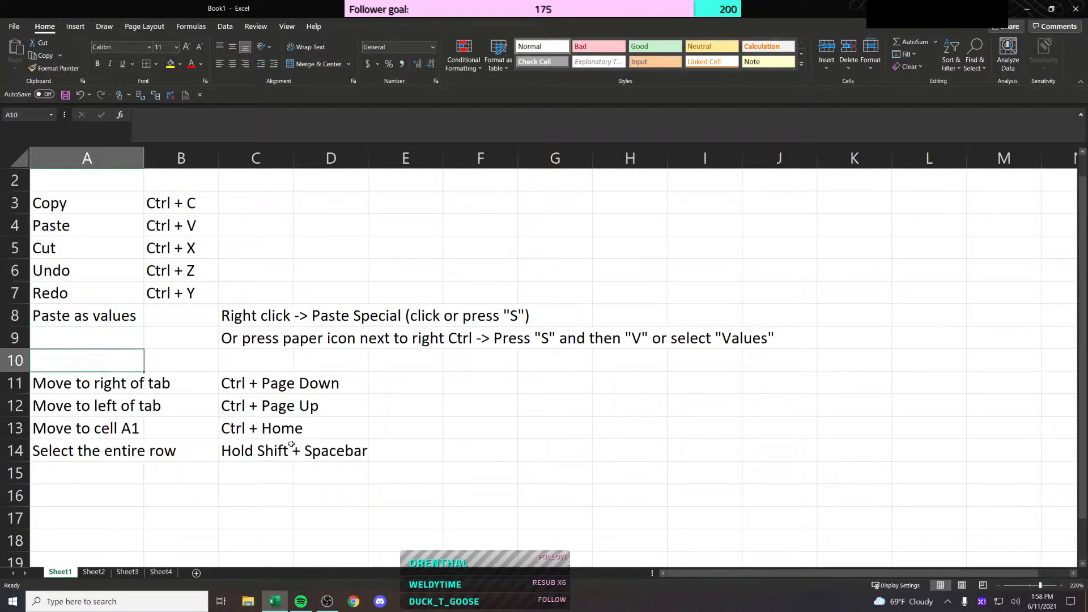
Step: From cell A8, demonstrate extending the selection to the edges of the data across, down and up
key("Up")
key("Up")
key("ctrl+shift+Right")
key("ctrl+shift+Down")
key("ctrl+shift+Up")
key("ctrl+shift+Up")
key("Down")
key("Up")
Step: From cell A14, demonstrate extending the selection to the data edges in every direction
key("Down")
key("Down")
key("Down")
key("Down")
key("Down")
key("Down")
key("Down")
key("Right")
key("Up")
key("Left")
key("ctrl+shift+Right")
key("ctrl+shift+Up")
key("ctrl+shift+Left")
key("ctrl+shift+Down")
key("ctrl+shift+Right")
key("ctrl+shift+Down")
key("ctrl+shift+Up")
key("ctrl+shift+Left")
key("ctrl+shift+Up")
Step: Copy the row selection entry in A14:D14 and paste it into row 15 starting at cell A15
key("Down")
key("Down")
key("Down")
scroll(337, 441, "up", 4)
scroll(334, 407, "down", 2)
key("Up")
key("Up")
key("Up")
key("shift+Right")
key("shift+Right")
key("shift+Right")
key("ctrl+c")
key("Down")
key("Return")
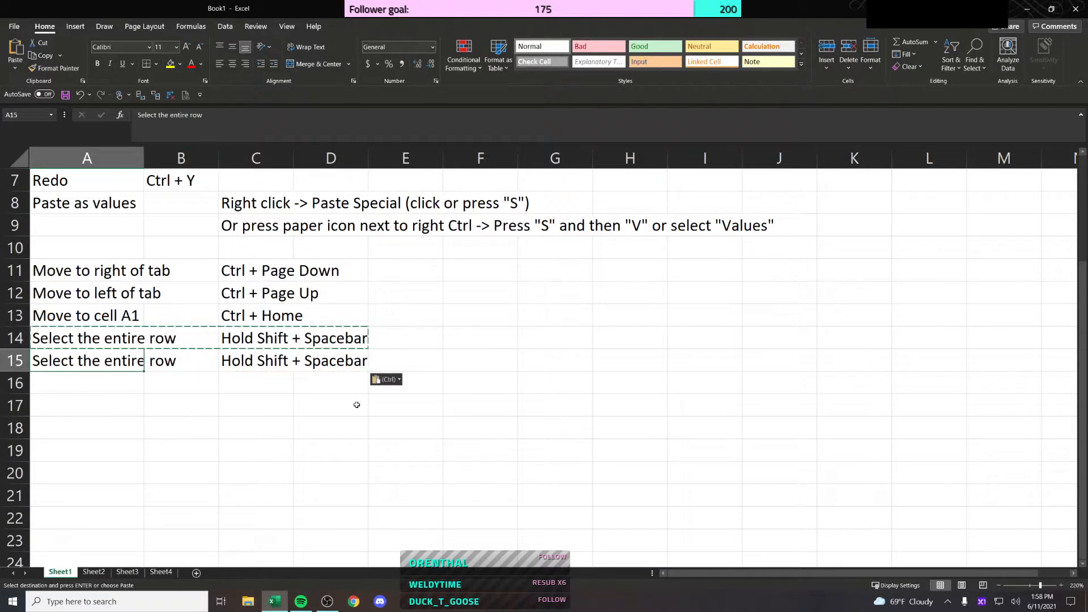
Step: Change the label in cell A15 to "Select the entire column"
key("F2")
key("ctrl+shift+Left")
type("column")
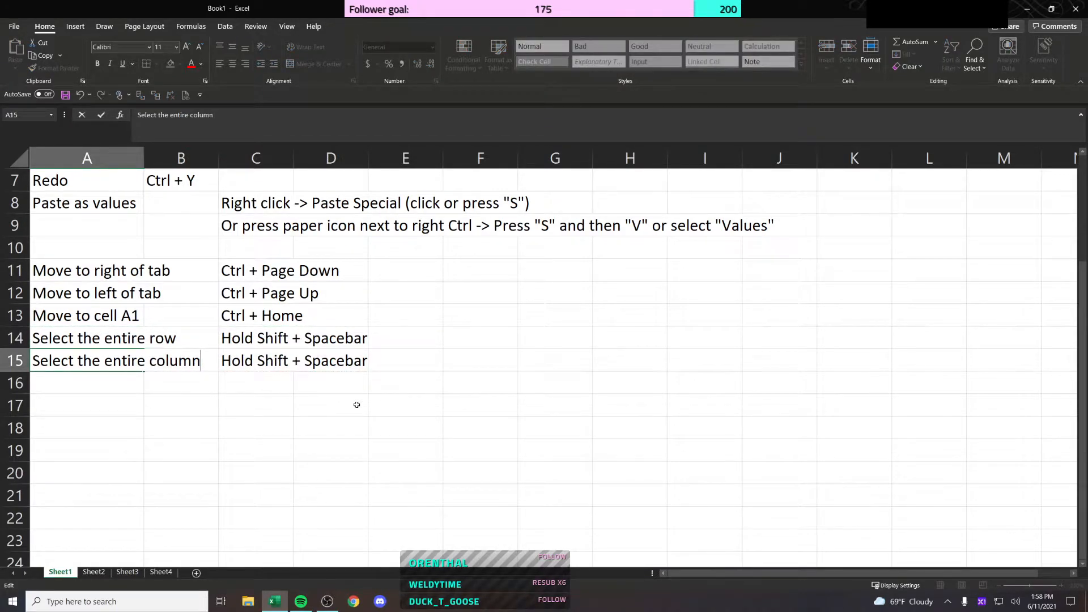
key("Return")
Step: Edit cell C15 so the shortcut reads "Hold Ctrl + Spacebar"
key("Up")
key("Right")
key("Right")
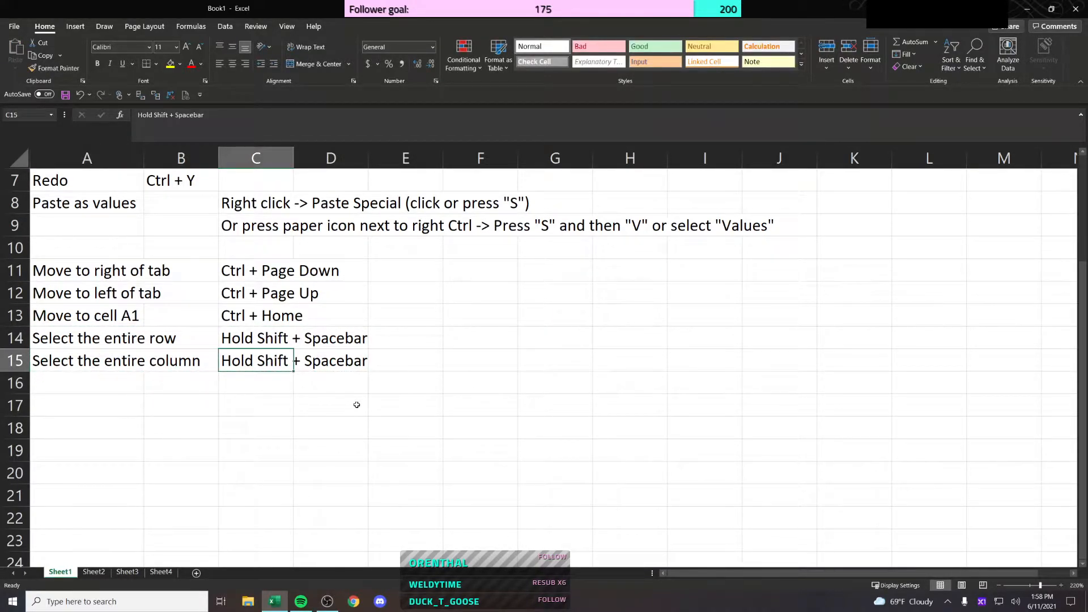
key("F2")
key("ctrl+Left")
key("ctrl+Left")
key("ctrl+shift+Left")
type("Ctrl")
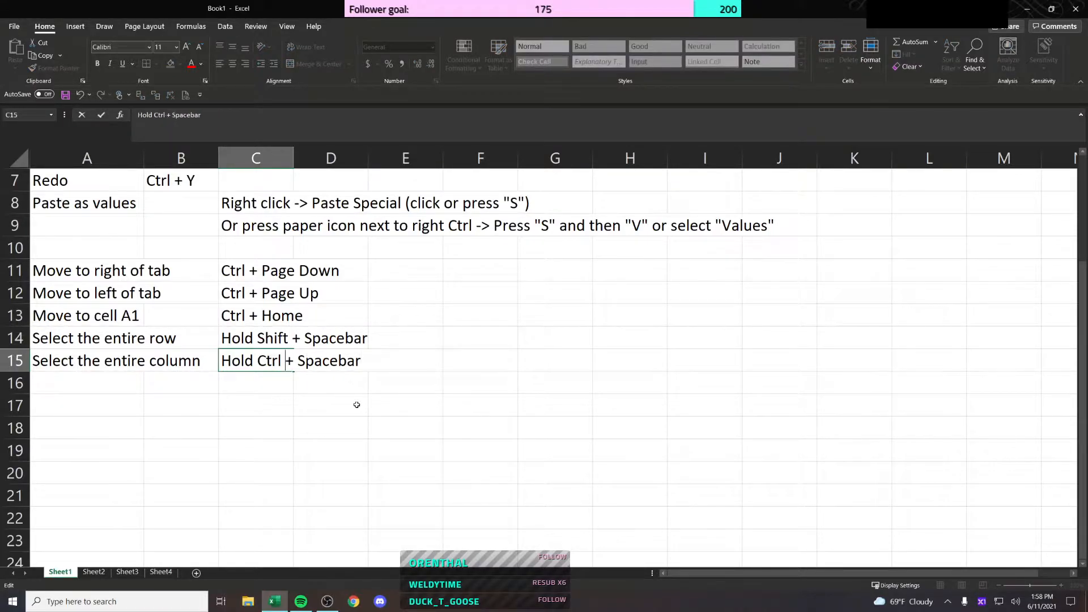
key("Return")
Step: From cell A15, select the entire column A, extend the selection through column C, and return to cell A15
key("Up")
key("Left")
key("Left")
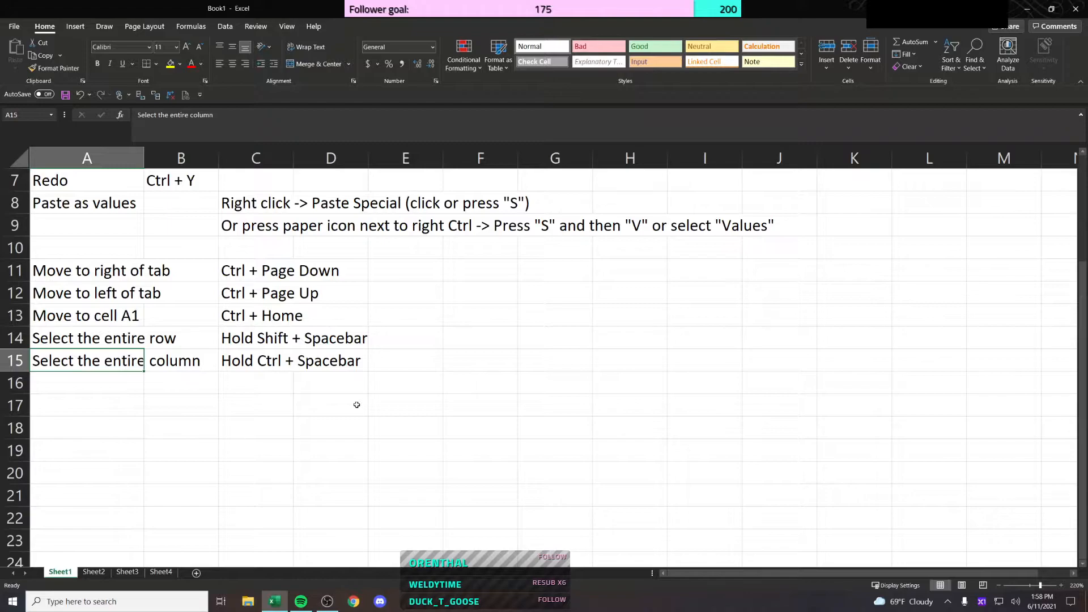
key("ctrl+space")
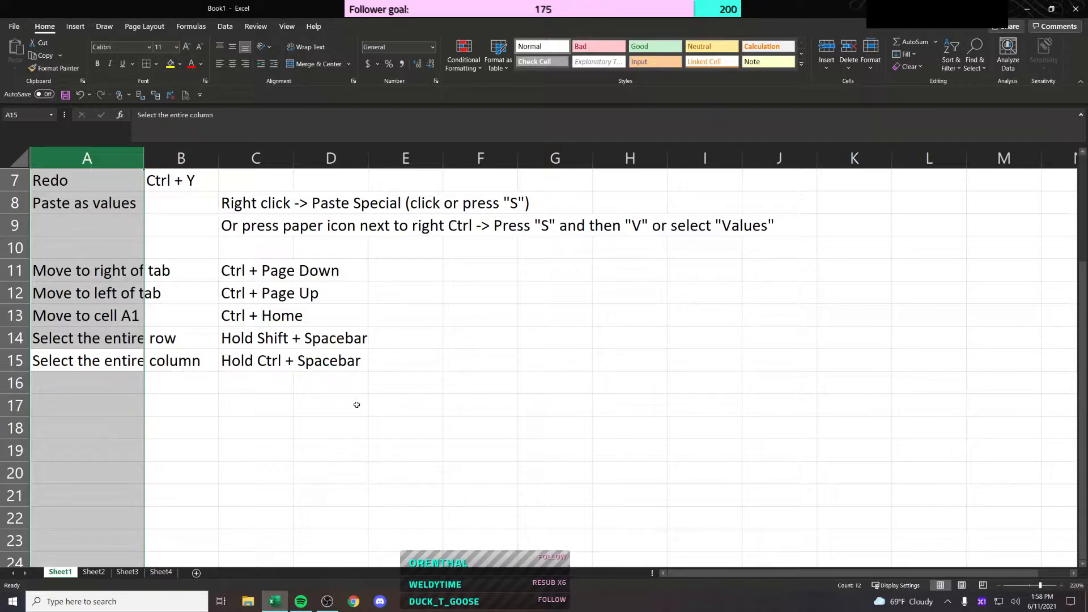
key("shift+Right")
key("shift+Right")
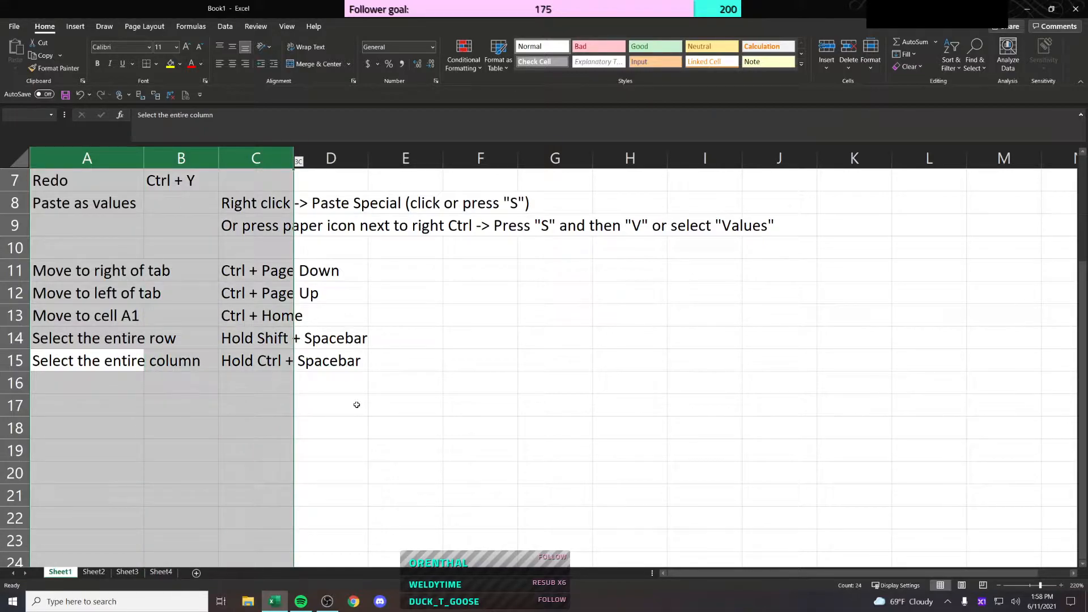
key("shift+Left")
key("shift+Left")
key("Left")
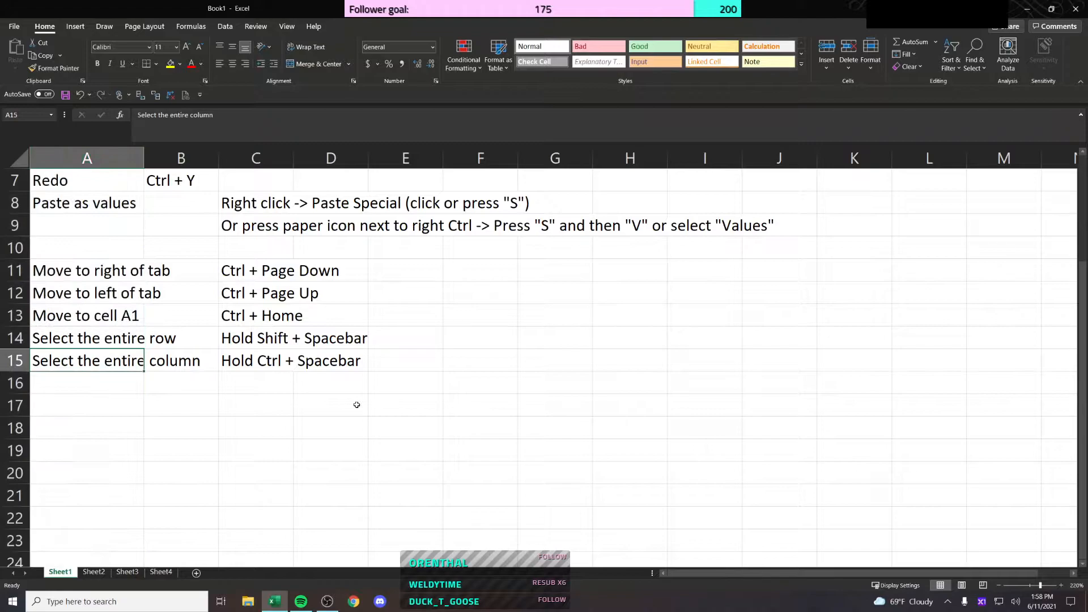
Step: Select the entire column A from cell A15 twice more to demonstrate the column selection shortcut
key("ctrl+space")
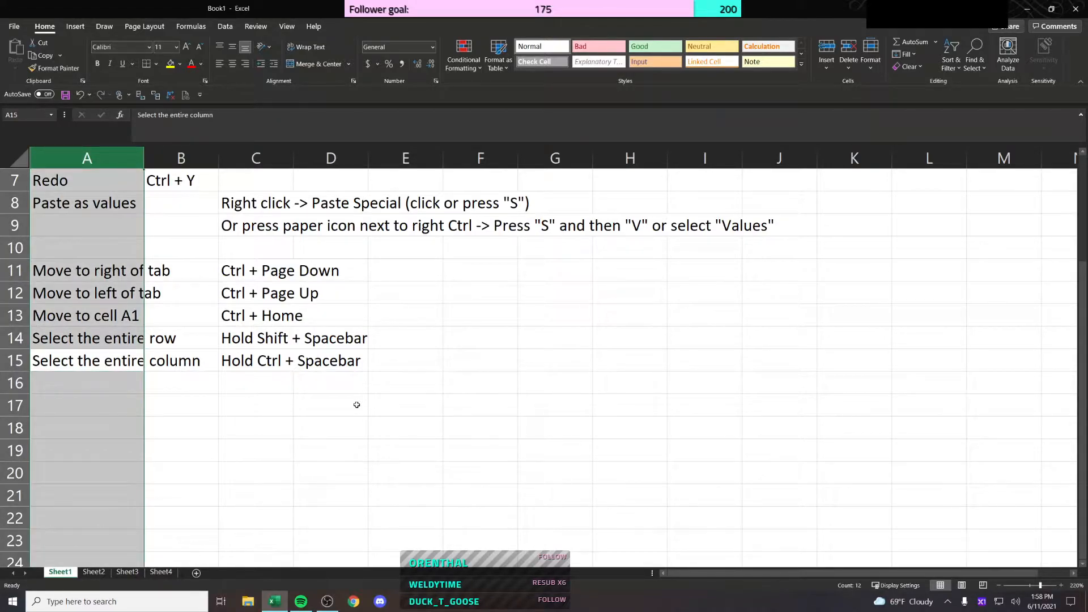
key("ctrl+Right")
key("ctrl+Right")
key("ctrl+Left")
key("ctrl+Left")
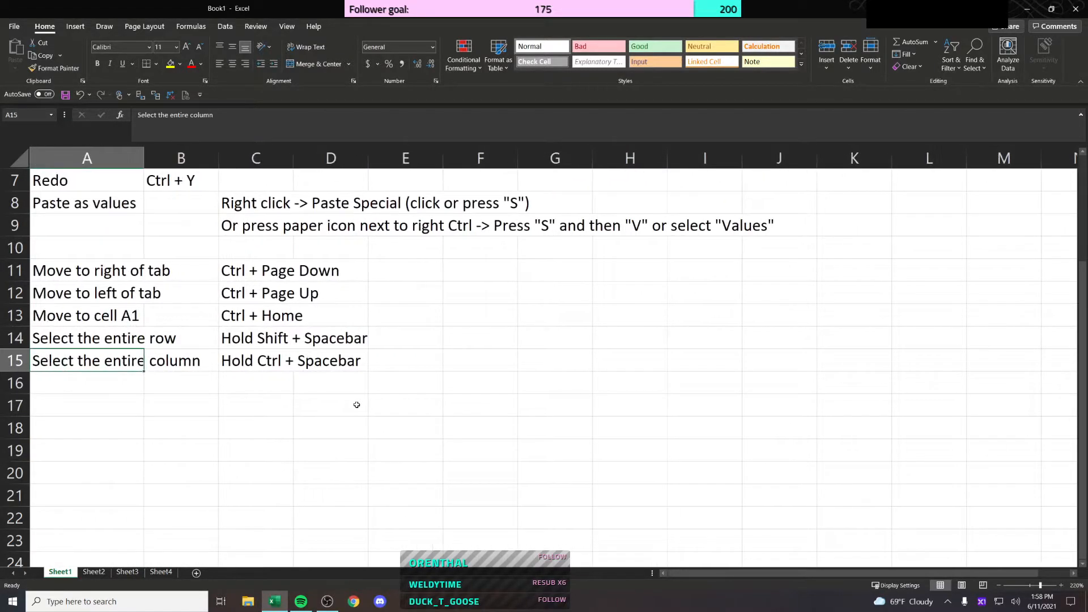
key("ctrl+space")
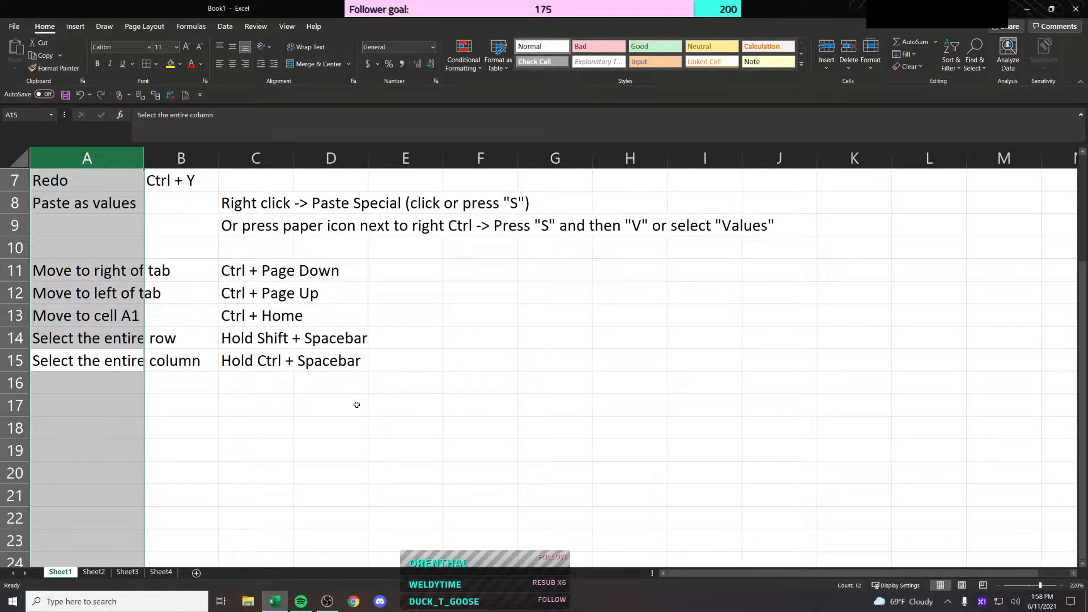
key("Right")
key("Right")
key("Left")
key("Left")
key("Right")
key("Right")
key("Left")
key("Left")
Step: Select the entire column A, extend the selection through column C, and shrink it back to column A
key("ctrl+space")
key("shift+Right")
key("shift+Right")
key("shift+Left")
key("shift+Left")
Step: From cell A17, select the entire column A, extend the selection through column B, and return to cell A15
key("Down")
key("Down")
key("ctrl+space")
key("shift+Right")
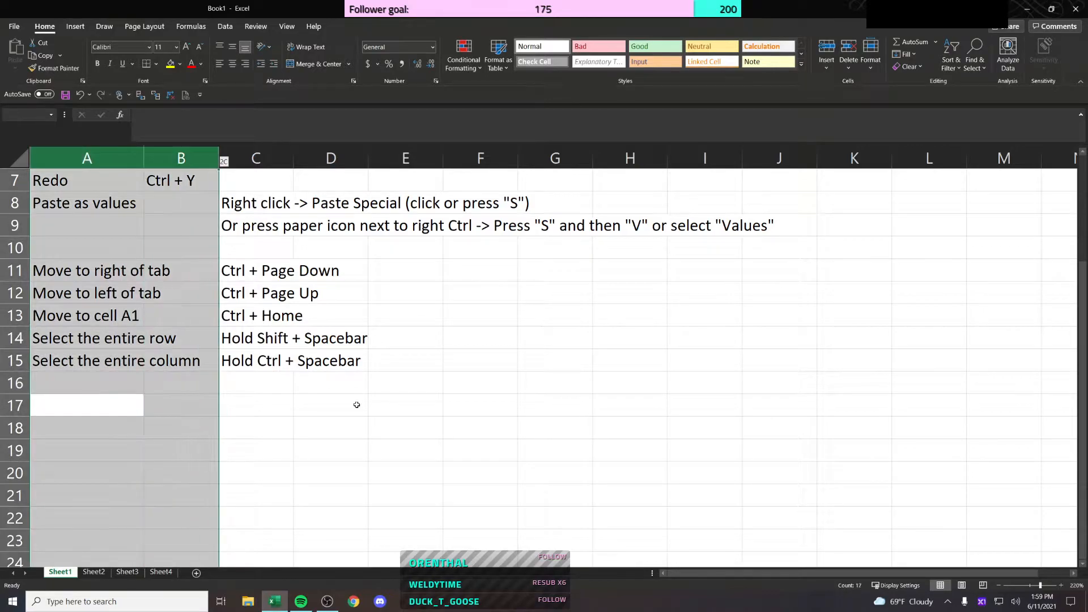
key("Left")
key("Up")
key("Up")
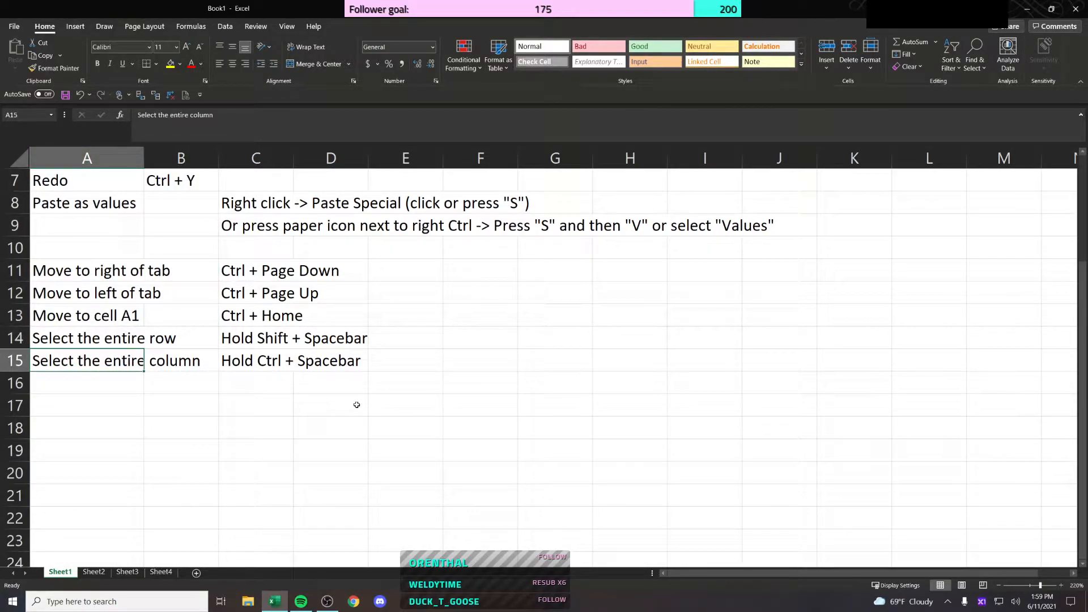
Step: From cell A15, select the entire column A and extend the selection column by column through column I
key("ctrl+space")
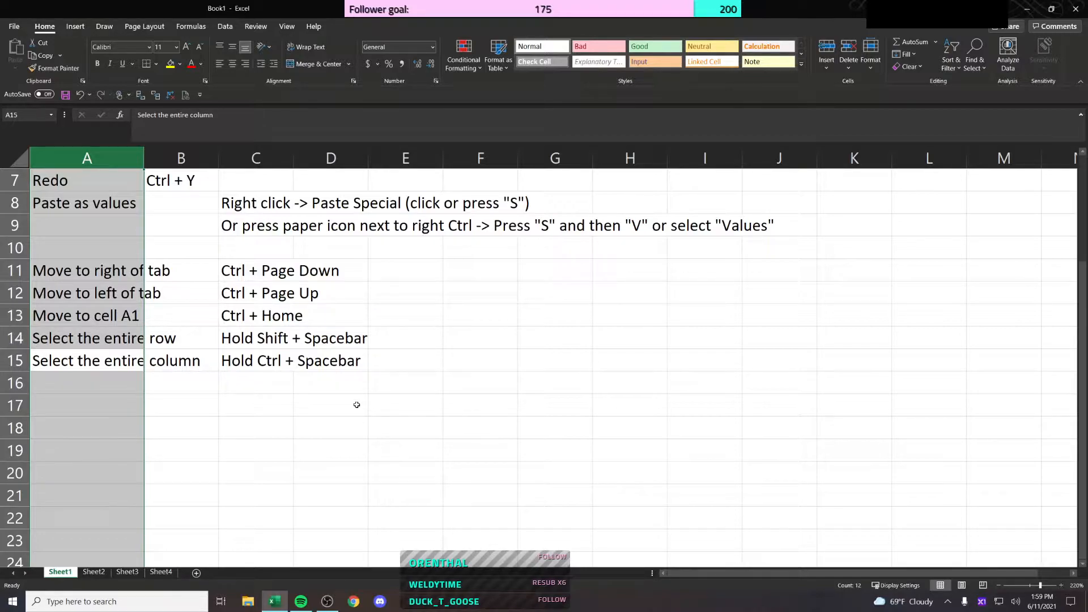
key("shift+Right")
key("shift+Right")
key("shift+Right")
key("shift+Right")
key("shift+Right")
key("shift+Right")
key("shift+Right")
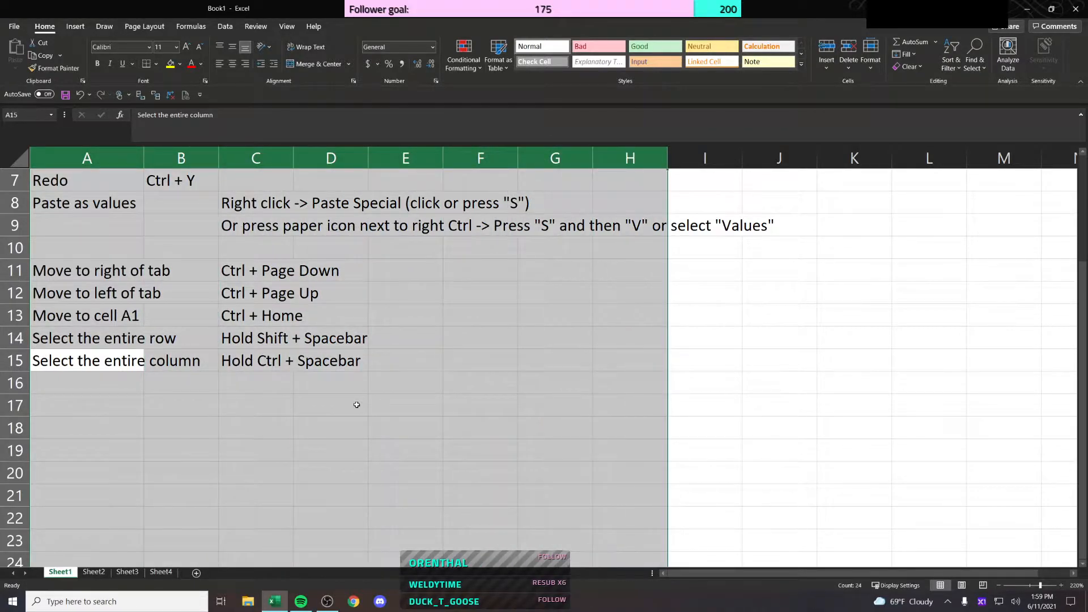
key("shift+Right")
Step: Shrink the multi-column selection back to column A, clear it, and select the entire column A again
key("shift+Left")
key("shift+Left")
key("shift+Left")
key("shift+Left")
key("shift+Left")
key("shift+Left")
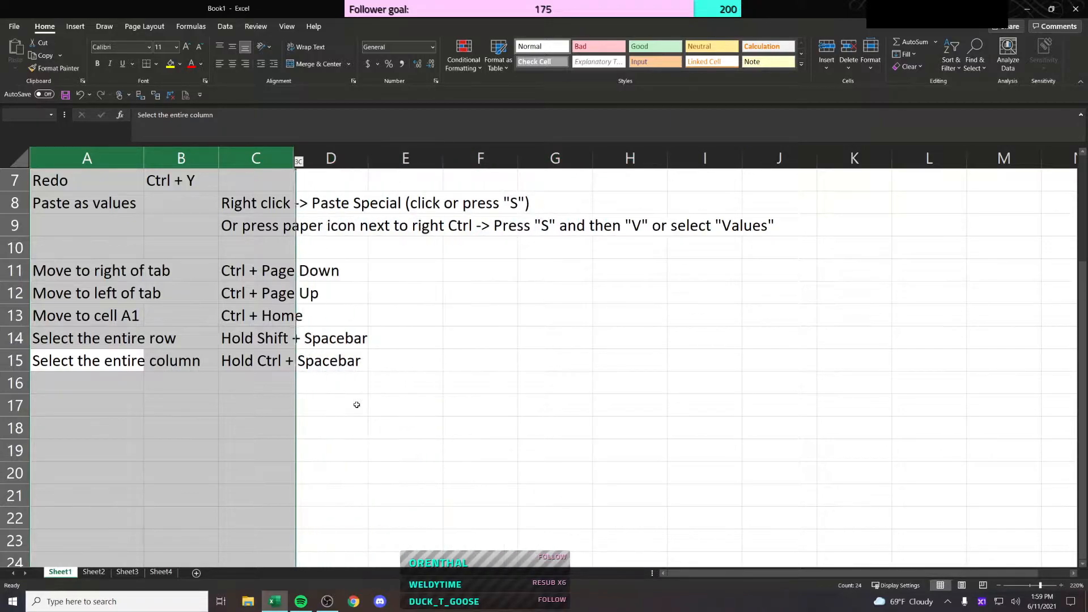
key("shift+Left")
key("shift+Left")
key("Left")
key("ctrl+space")
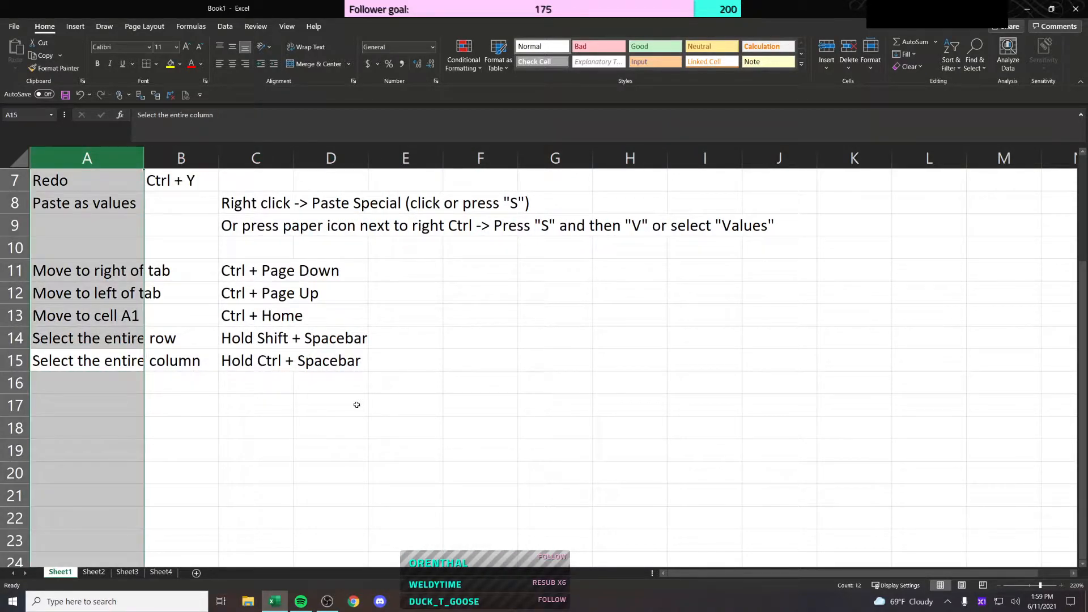
Step: Clear the column selection and make cell A3, the "Copy" label, the active cell
scroll(357, 405, "up", 2)
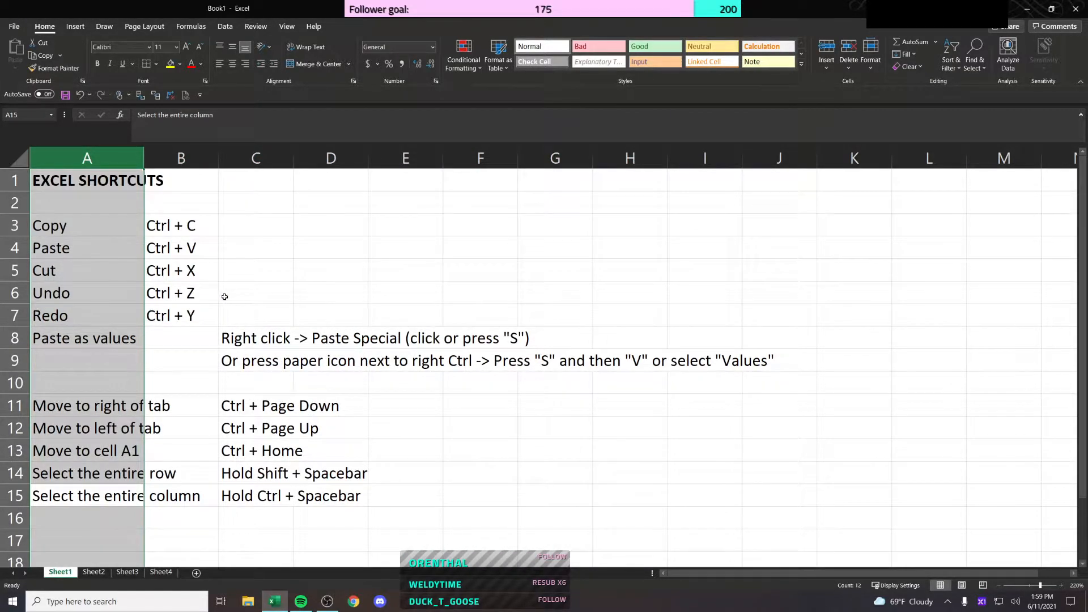
key("Down")
left_click(128, 207)
left_click(130, 183)
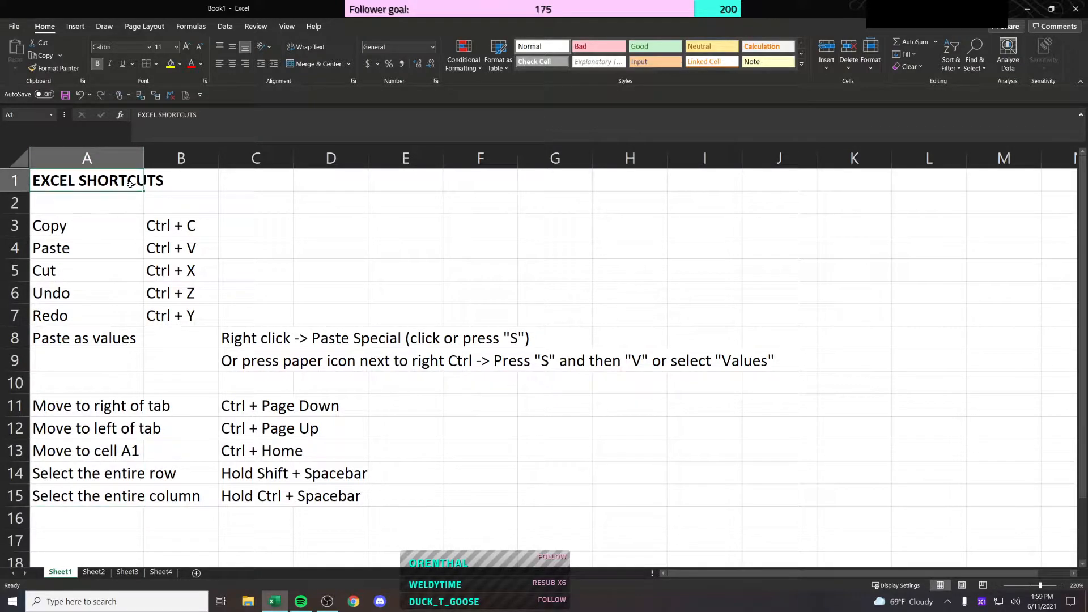
left_click(120, 210)
left_click(132, 231)
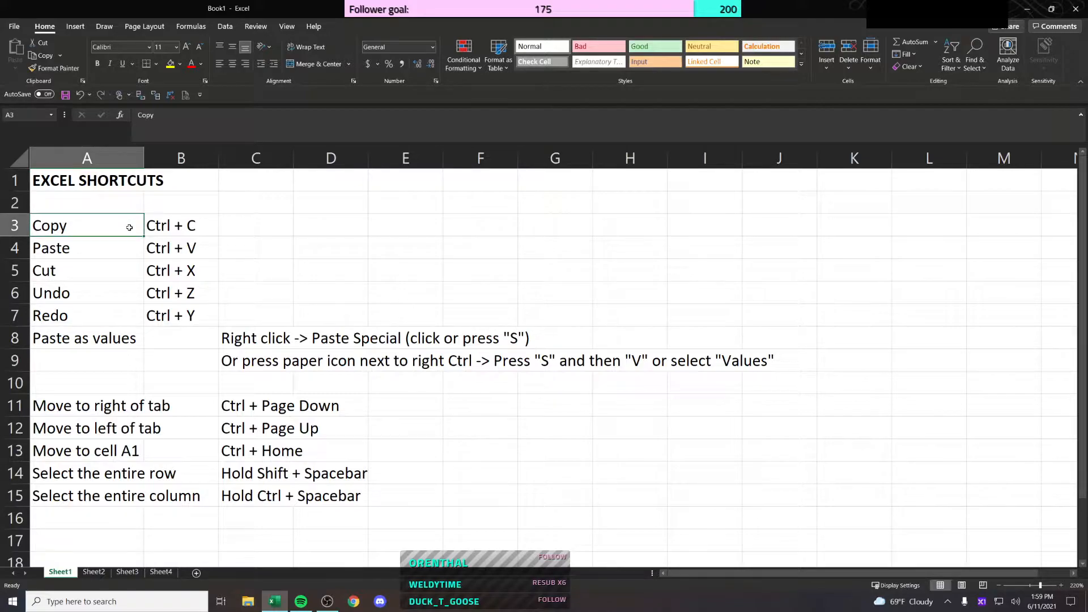
key("Up")
key("Up")
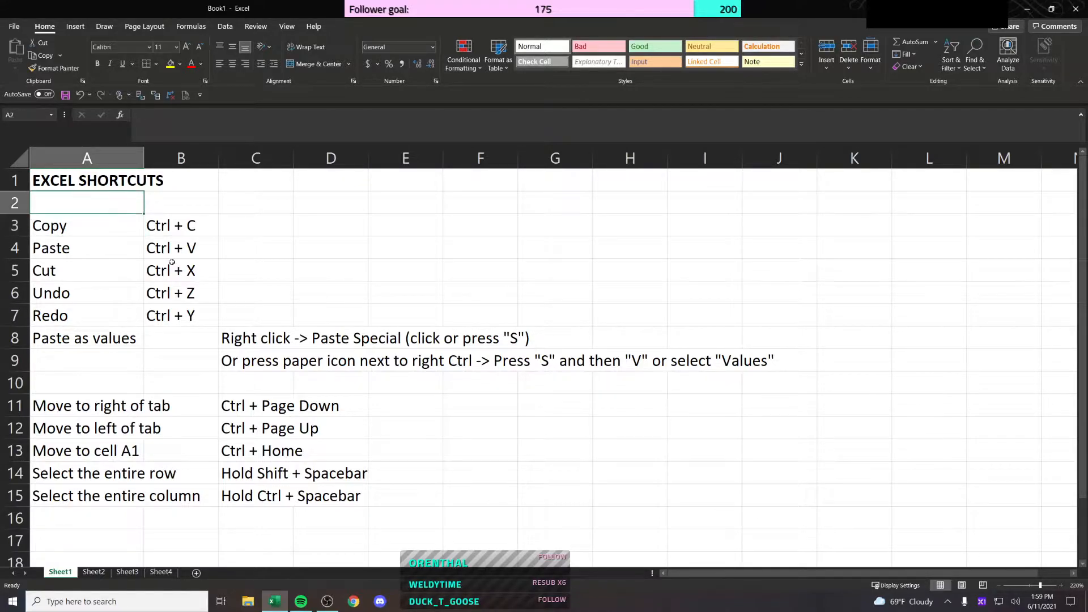
key("Down")
key("Down")
key("Down")
key("Up")
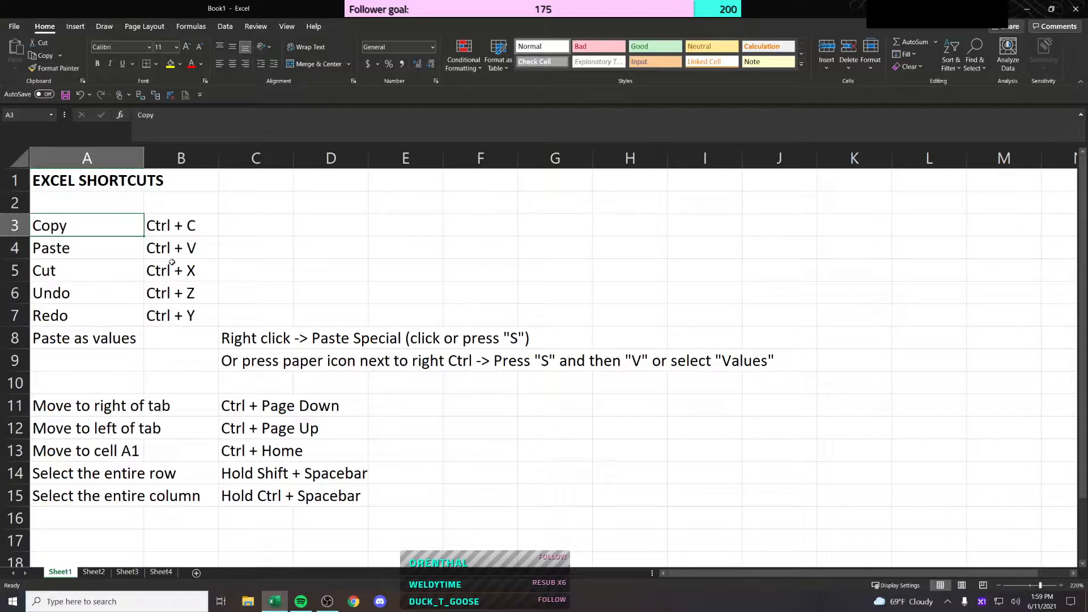
Step: Enter the sample text "asdasd" in cell F3 and return to cell A3
key("Right")
key("Right")
key("Right")
key("Right")
key("Right")
type("asdasd")
key("Return")
key("Up")
key("Left")
key("Left")
key("Left")
key("Left")
key("Left")
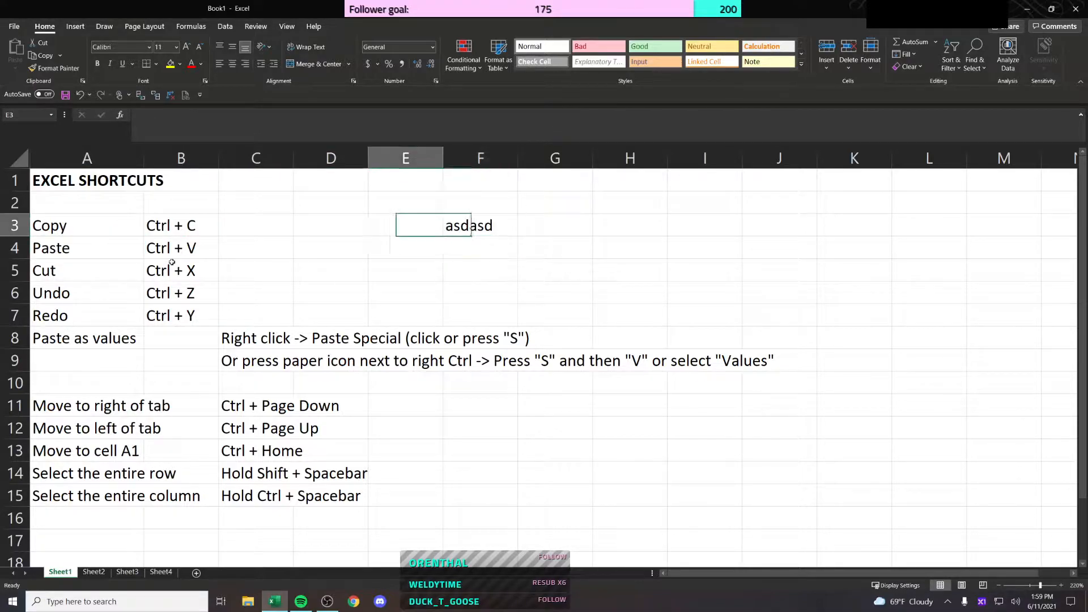
key("Down")
key("Up")
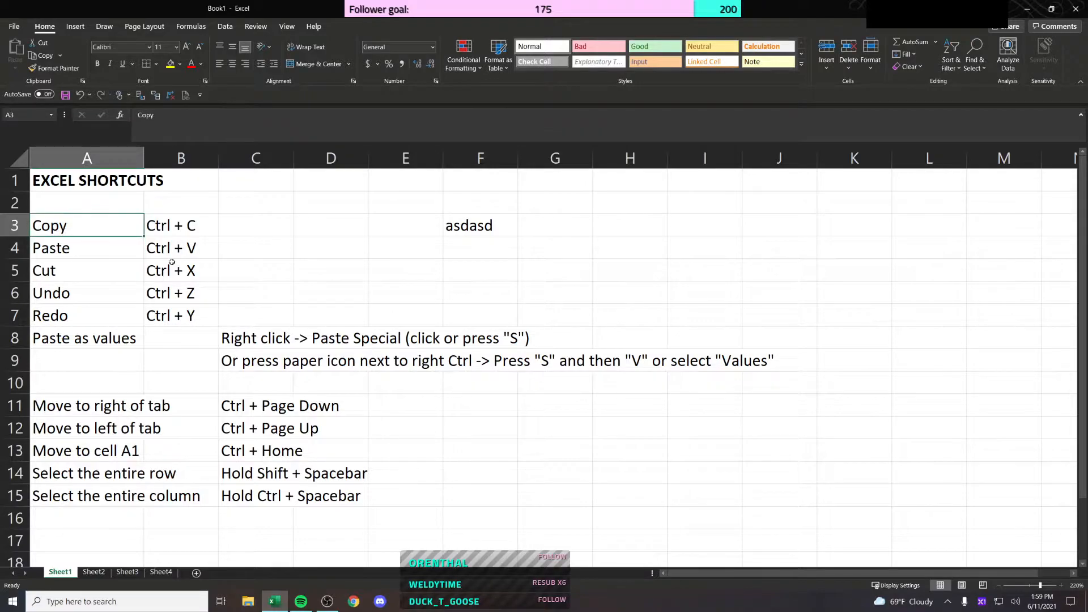
Step: From cell A3, select the entire column A and extend the selection through column F
key("ctrl+space")
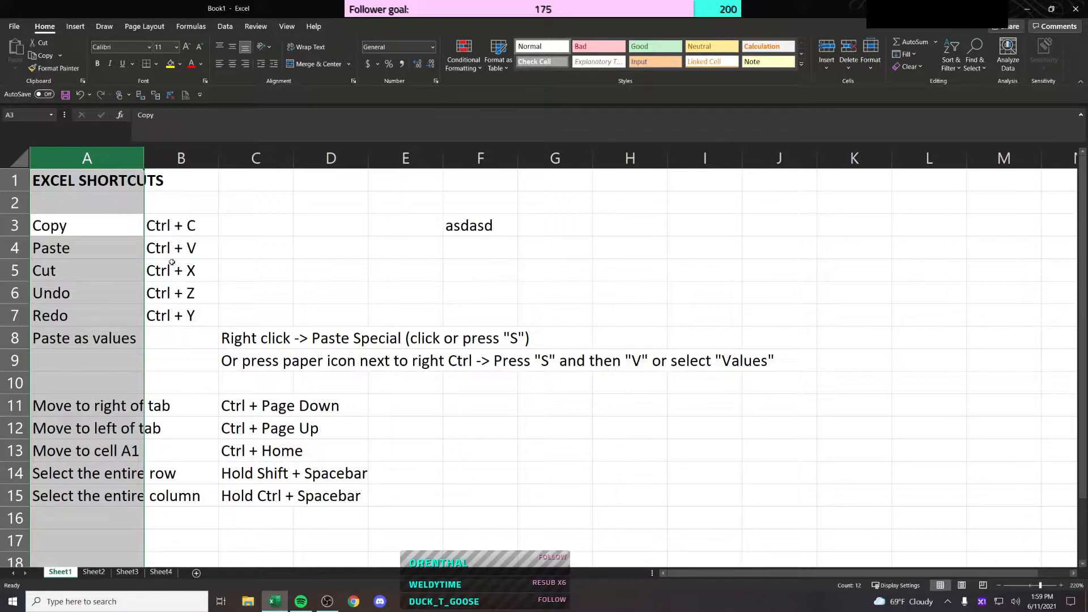
key("shift+Right")
key("shift+Left")
key("shift+Right")
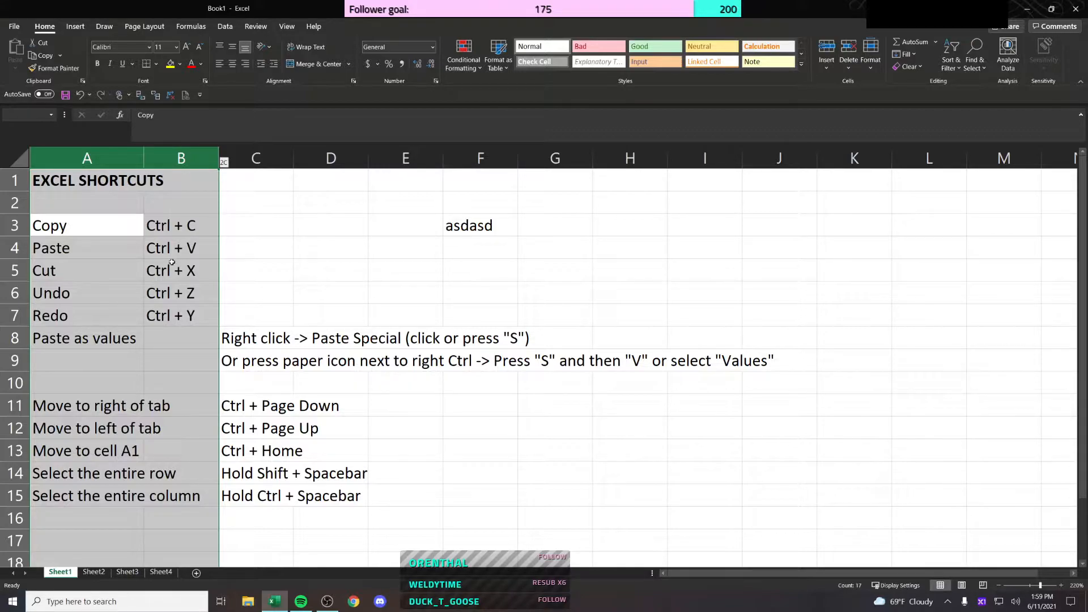
left_click_drag(219, 158, 518, 158)
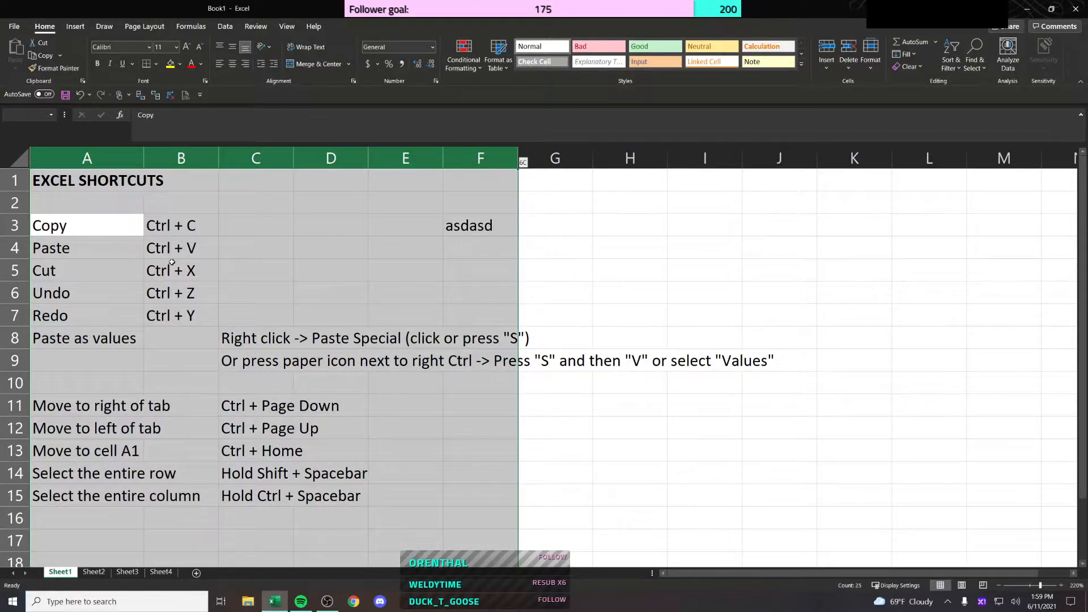
Step: Clear the sample text from cell F3
key("Right")
key("Right")
key("Right")
key("Right")
key("Right")
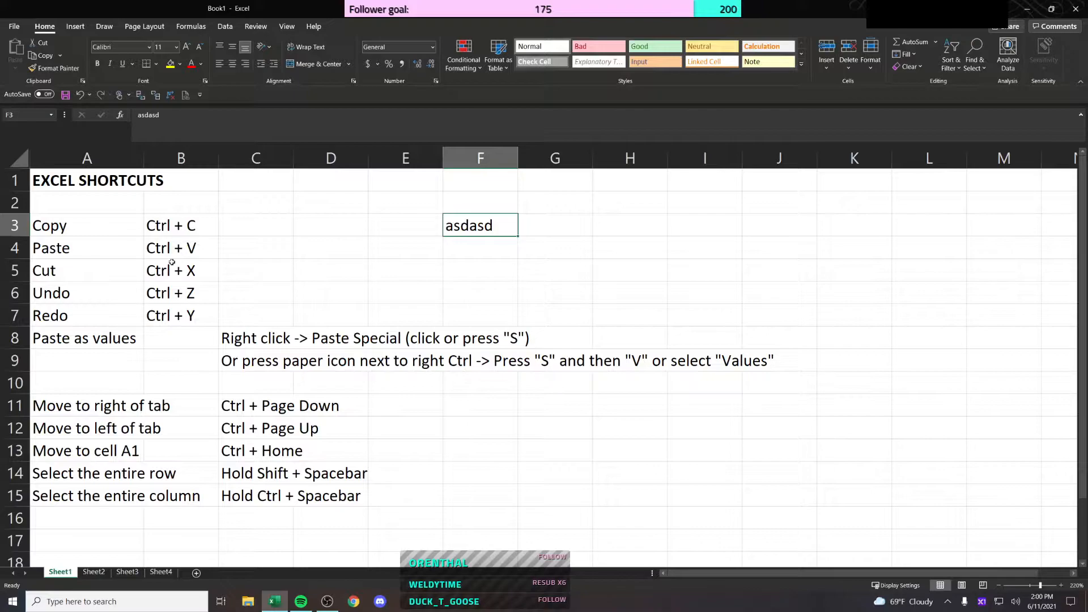
key("Left")
key("Right")
key("Delete")
Step: From cell A3, select the entire column A and extend the selection to the last column of the sheet
key("Left")
key("Left")
key("Left")
key("Left")
key("Left")
key("ctrl+space")
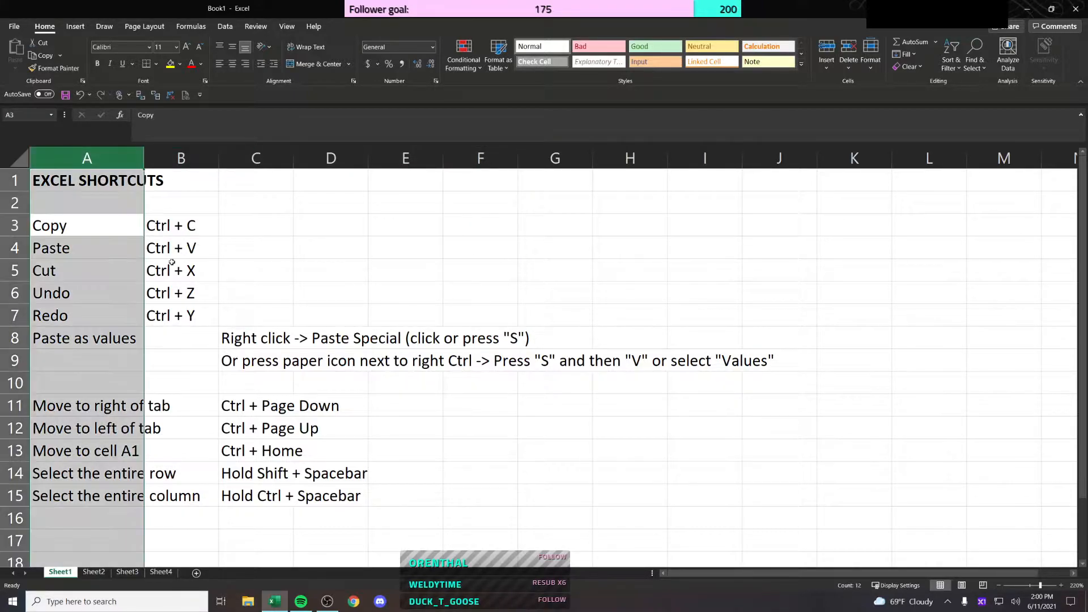
key("shift+Right")
key("ctrl+shift+Right")
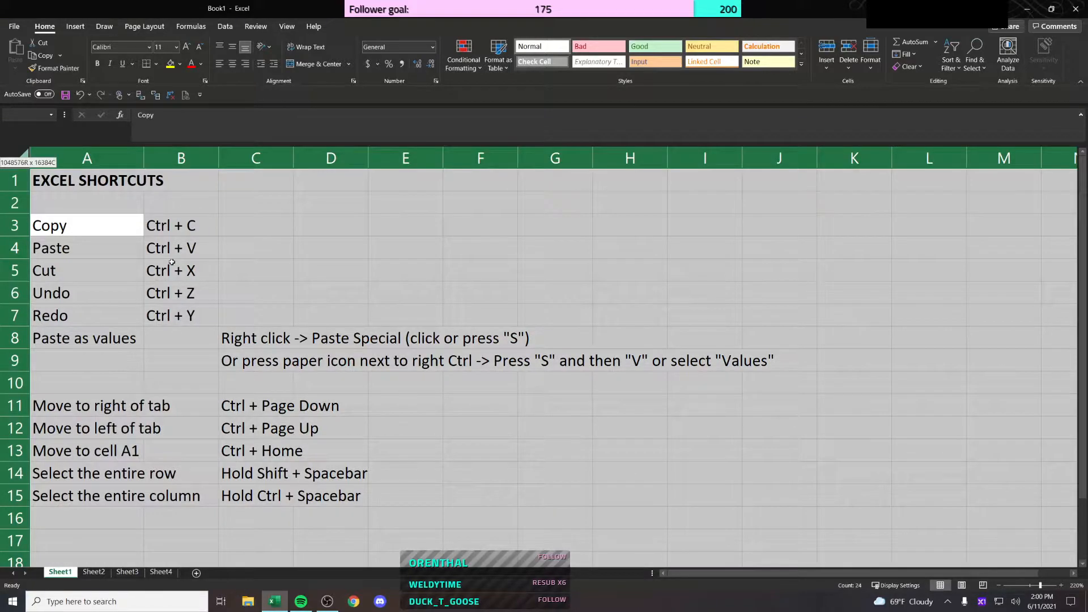
Step: Cancel the whole-sheet selection and return to cell A3
key("shift+Left")
key("shift+Left")
key("shift+Left")
key("shift+Left")
key("Left")
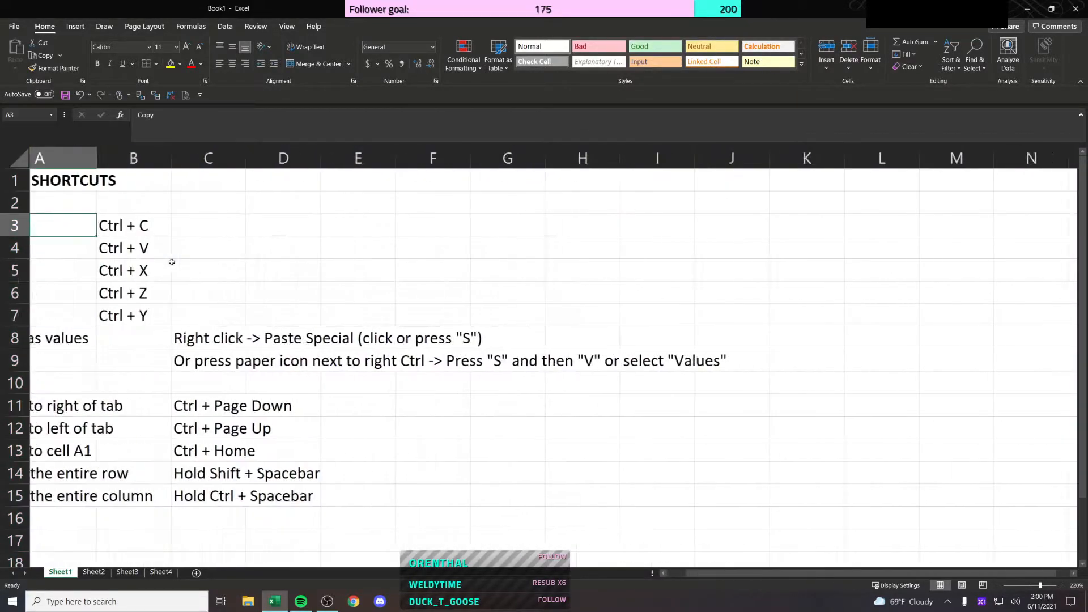
key("Down")
key("Down")
key("Up")
key("Up")
key("Right")
key("Left")
Step: Select the entire row 13 from the "Move to cell A1" label
key("Down")
key("Down")
key("Down")
key("Down")
key("Down")
key("Down")
key("Down")
key("Down")
key("Down")
key("Down")
key("Down")
key("Down")
key("Down")
key("Up")
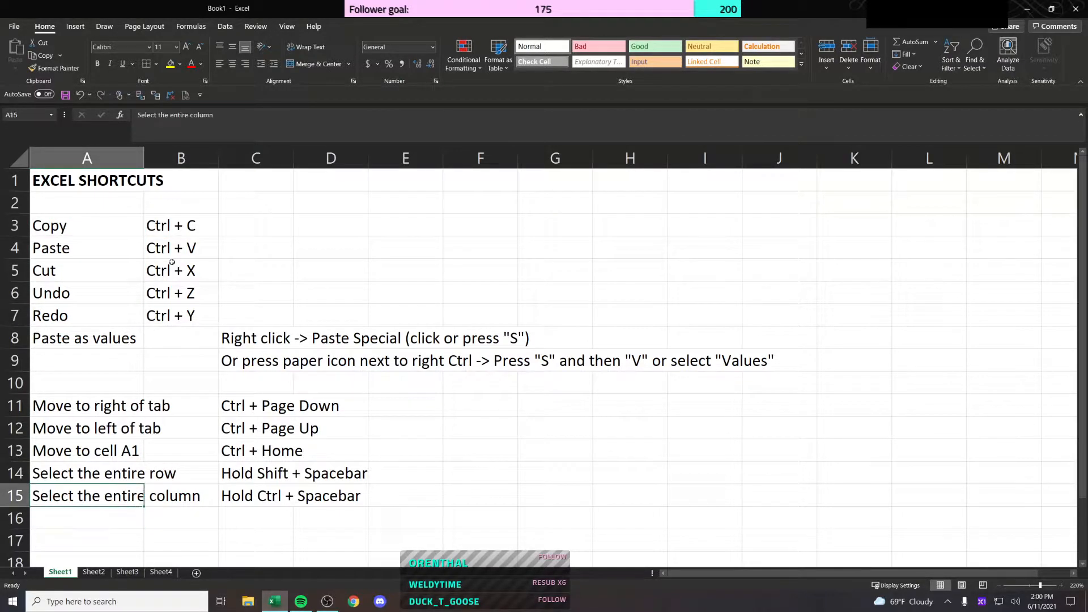
key("Up")
key("Up")
key("shift+Right")
key("shift+Left")
key("shift+space")
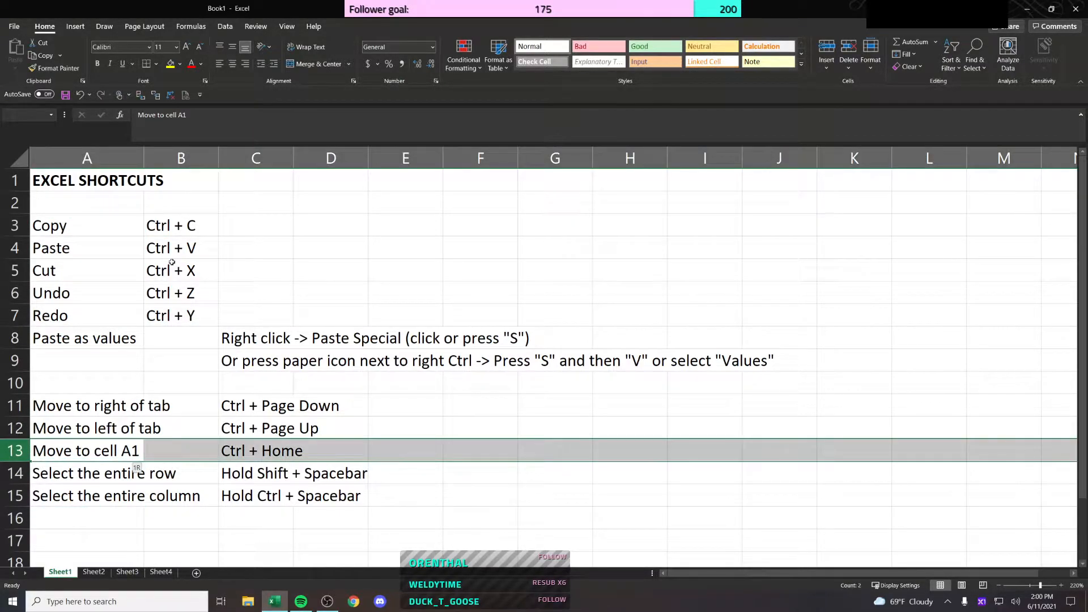
Step: Cancel the row selection and move to the empty cell A16 below the shortcut list
key("Down")
key("Down")
key("Down")
key("Down")
key("Down")
key("Down")
key("Down")
key("Down")
key("Down")
key("Down")
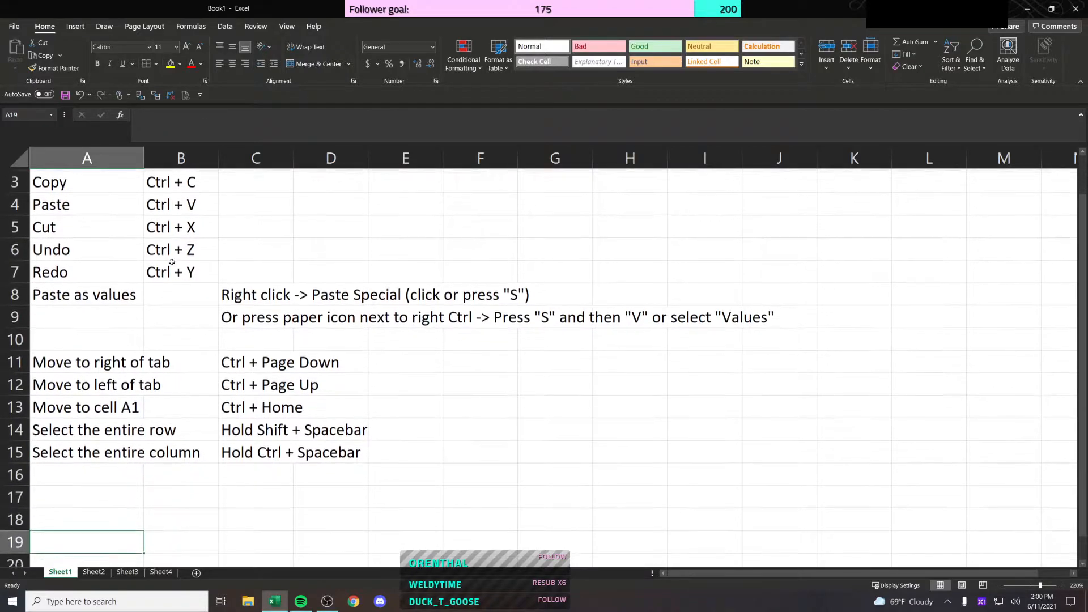
key("Up")
key("Up")
key("Up")
key("Up")
key("Up")
key("Up")
key("Up")
key("Up")
key("Down")
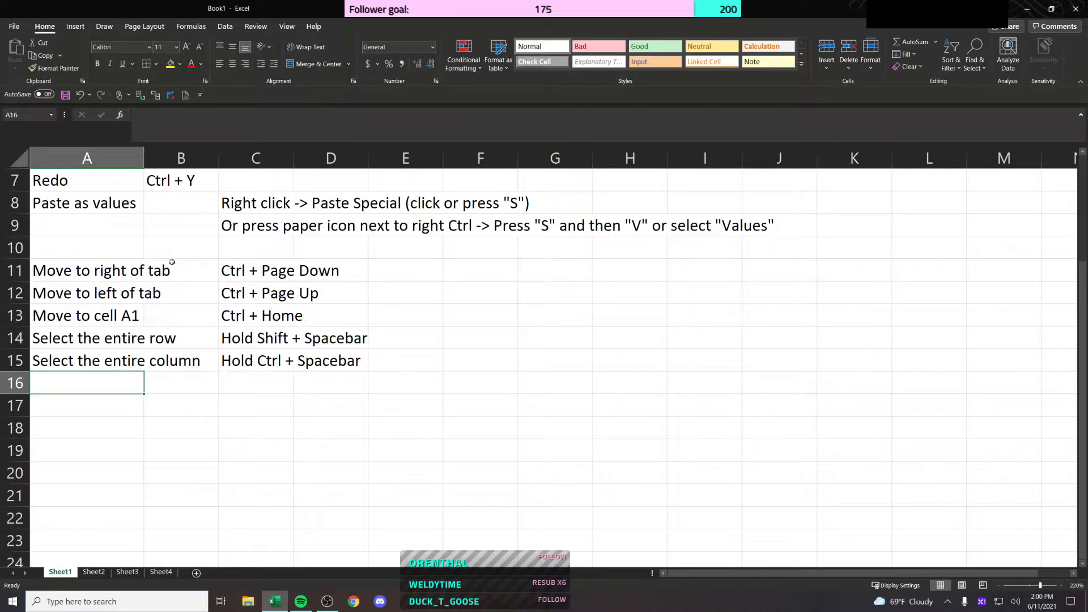
key("Down")
key("Up")
key("Down")
key("Up")
type("OMG")
key("BackSpace")
key("BackSpace")
key("BackSpace")
Step: Enter the label "Inserting an entire row or column" in cell A16
type("IN")
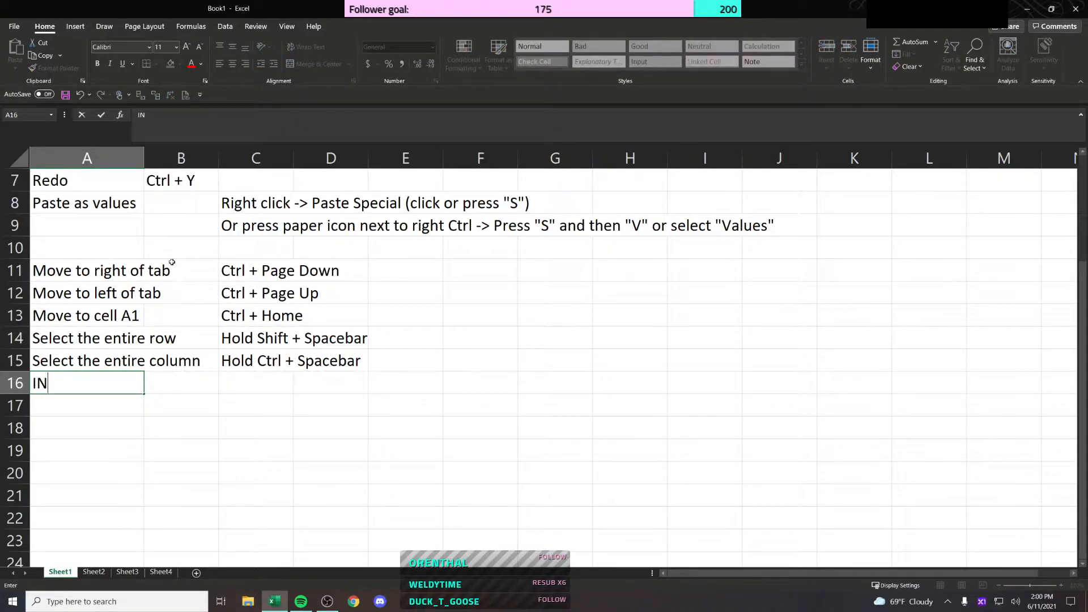
type("se")
key("BackSpace")
key("BackSpace")
key("BackSpace")
type("nserting")
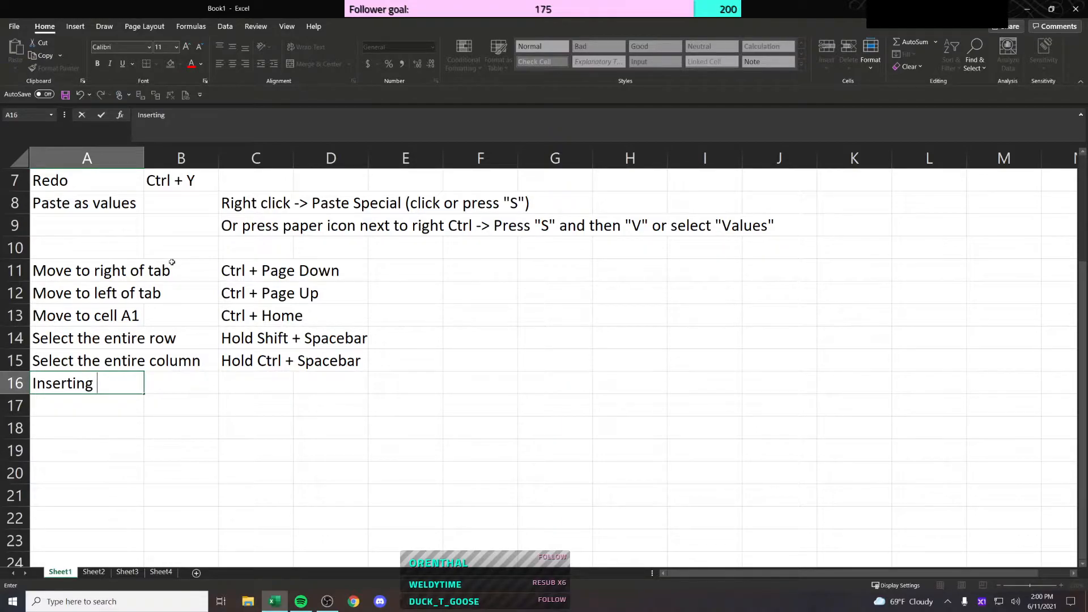
type(" an entir")
key("BackSpace")
type("e row")
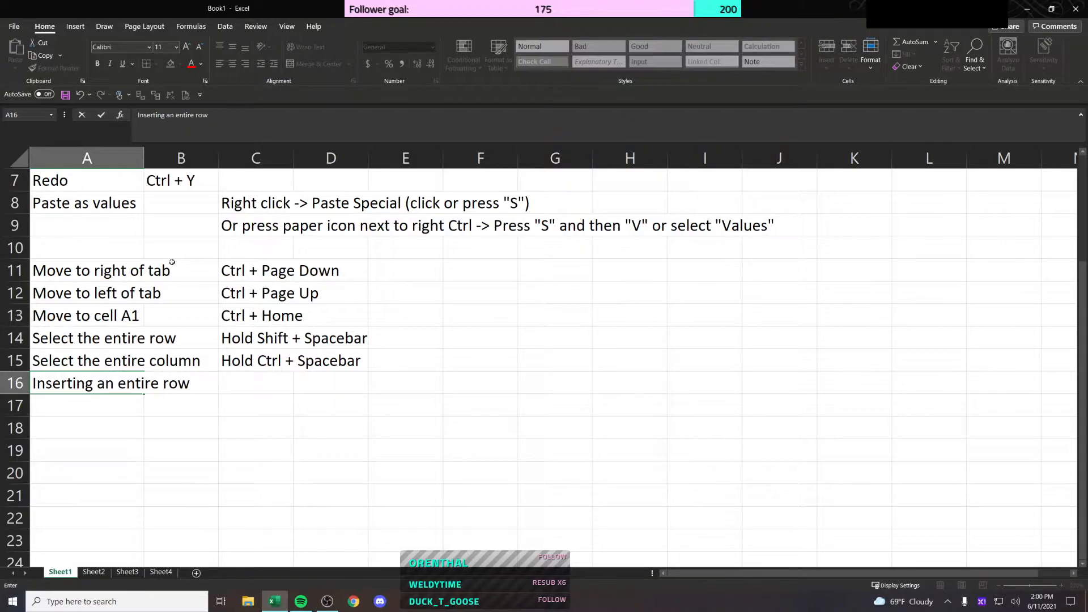
type(" or column")
key("Return")
key("Up")
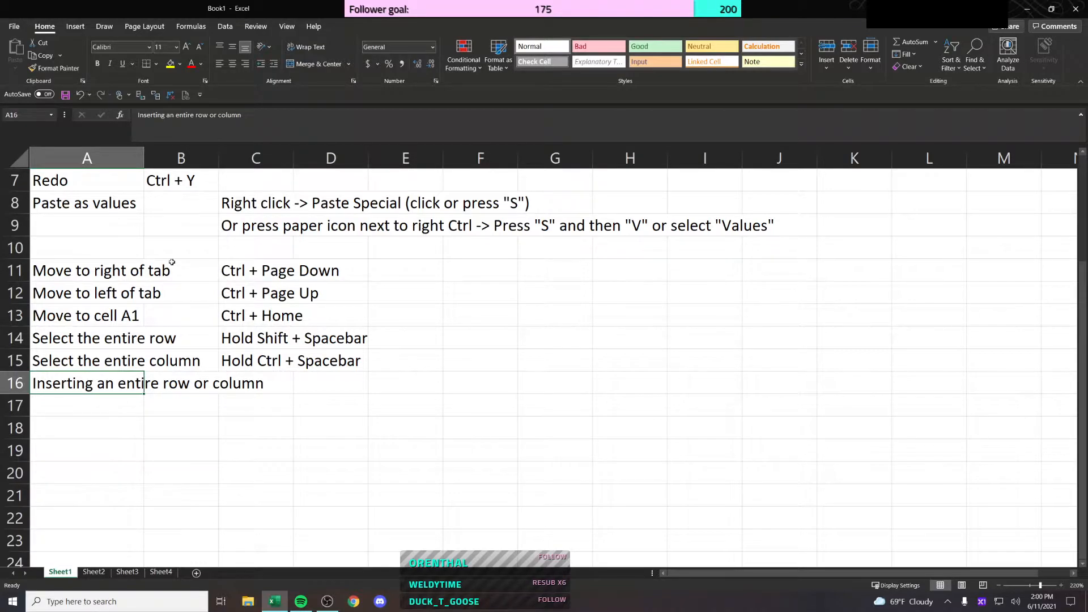
Step: Autofit column A to its longest label, and narrow it again to slightly wider than its original width
key("Right")
key("Right")
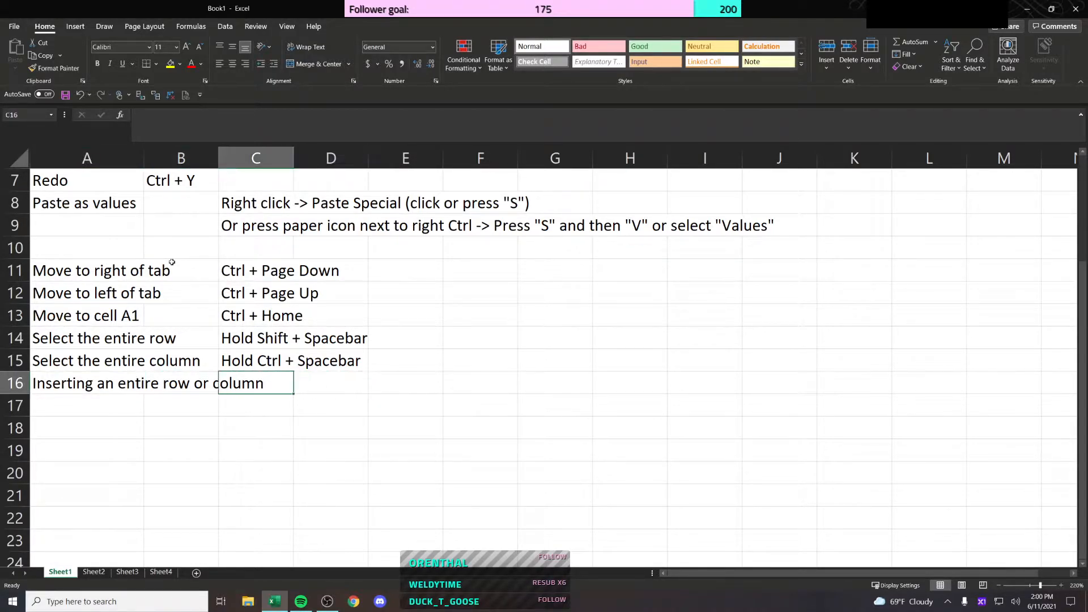
scroll(243, 284, "up", 2)
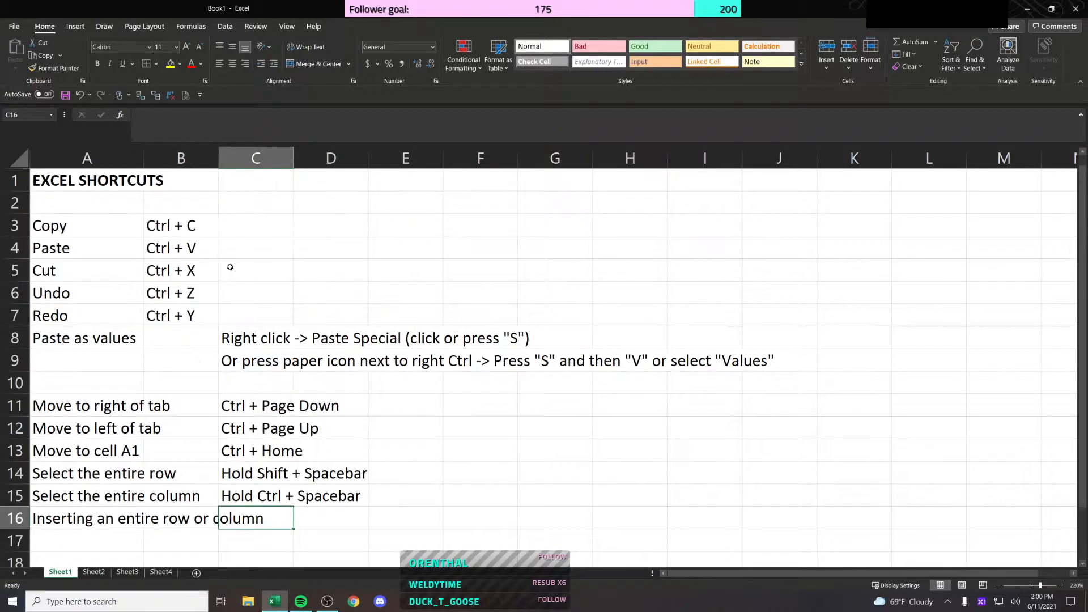
scroll(162, 211, "down", 2)
left_click_drag(144, 158, 161, 160)
left_click(138, 159)
double_click(161, 161)
scroll(220, 249, "up", 2)
left_click(224, 246)
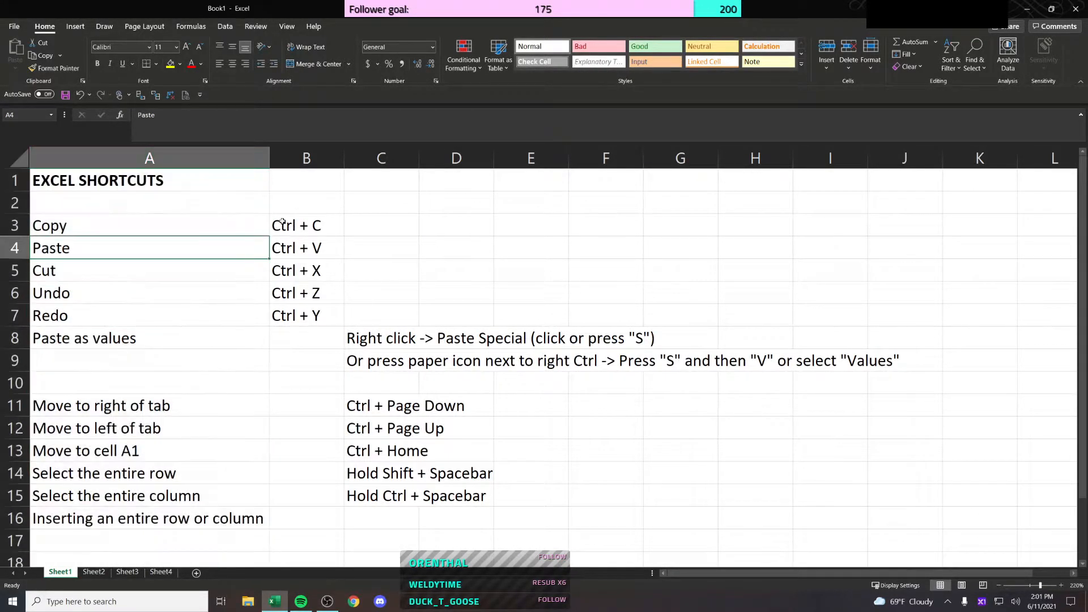
left_click(280, 226)
left_click_drag(268, 158, 160, 159)
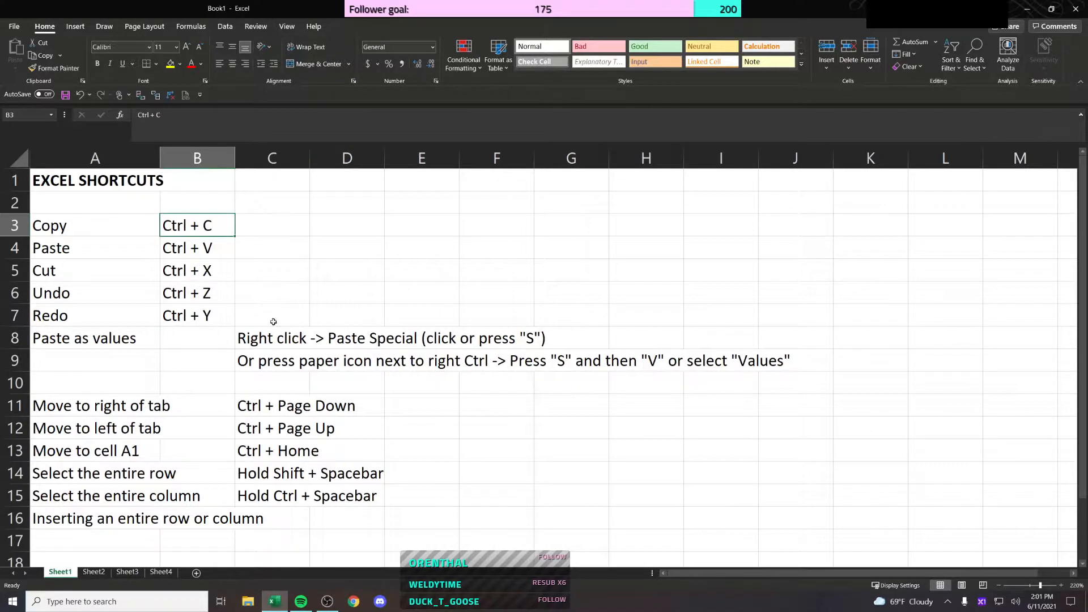
Step: Enter the instruction "After selecting a row or column, press Ctrl + Shift + =" in cell D16
scroll(288, 423, "down", 1)
left_click(325, 448)
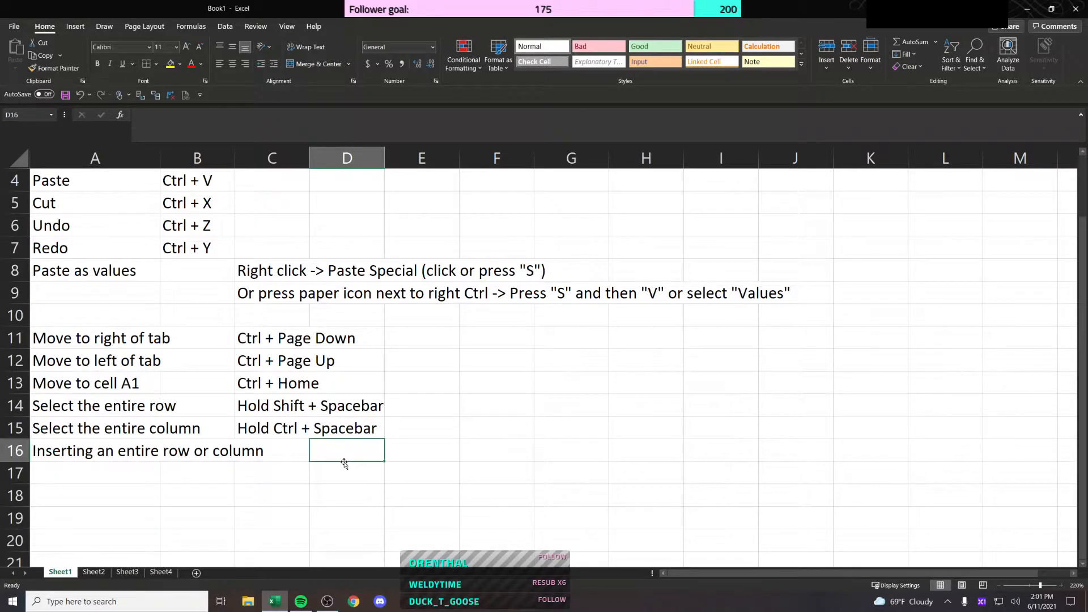
type("After selecting a row or column")
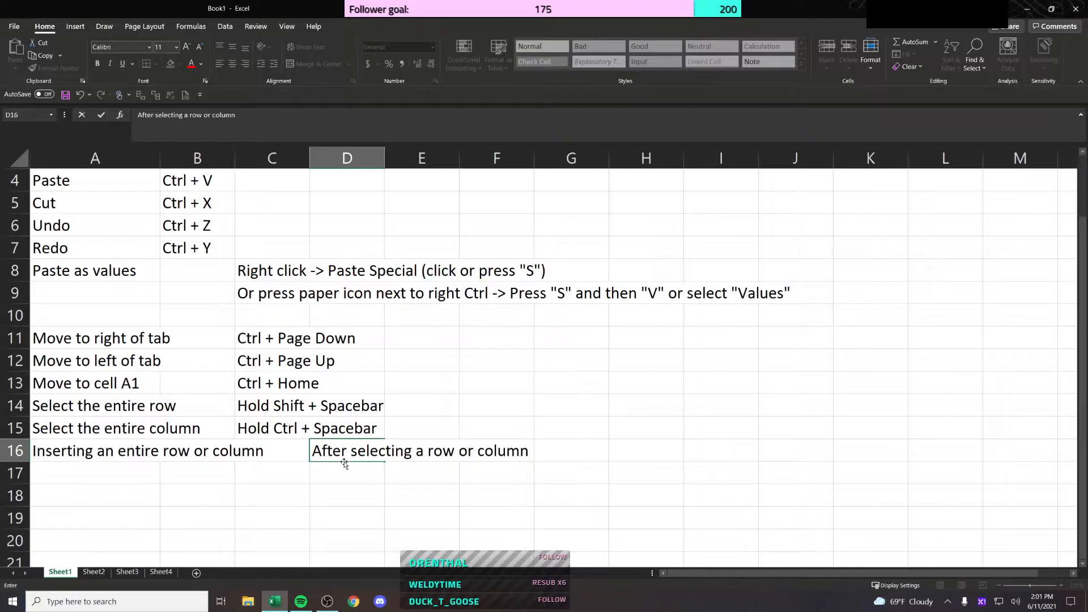
type(", press Ctrl + ")
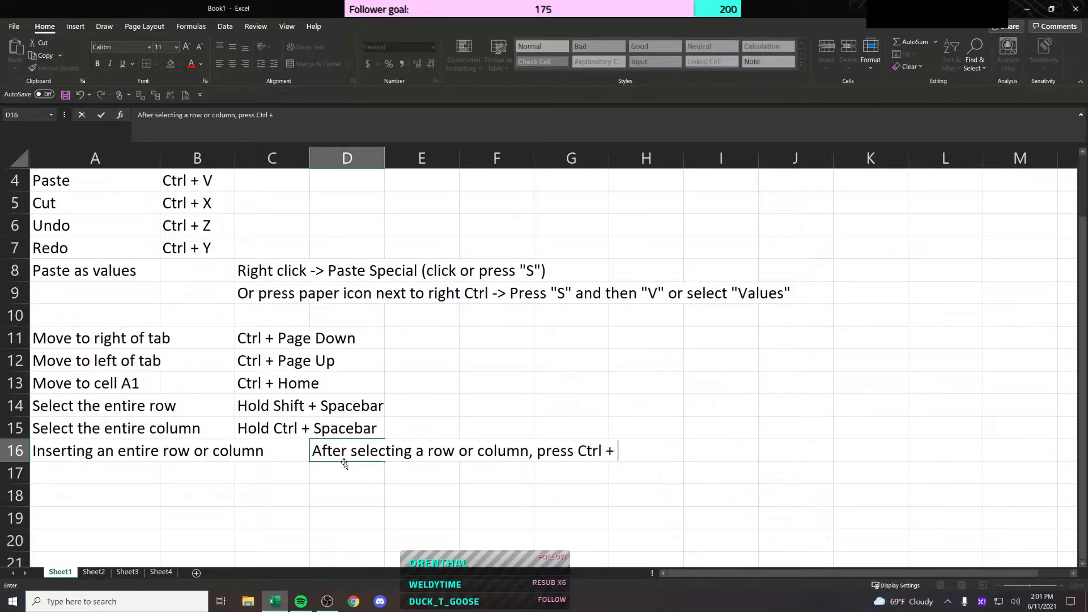
type("Shift + =")
key("Return")
Step: Select the entire row 14 and insert a blank row above the "Select the entire row" label
key("Left")
key("Left")
key("Left")
key("Up")
key("Up")
key("Up")
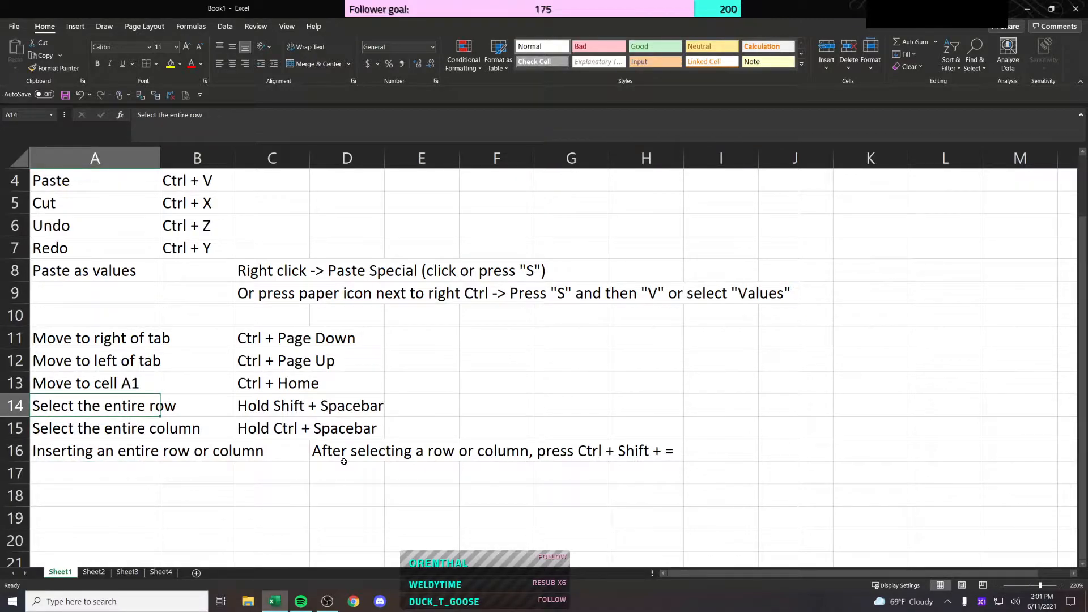
key("Up")
key("Down")
key("shift+space")
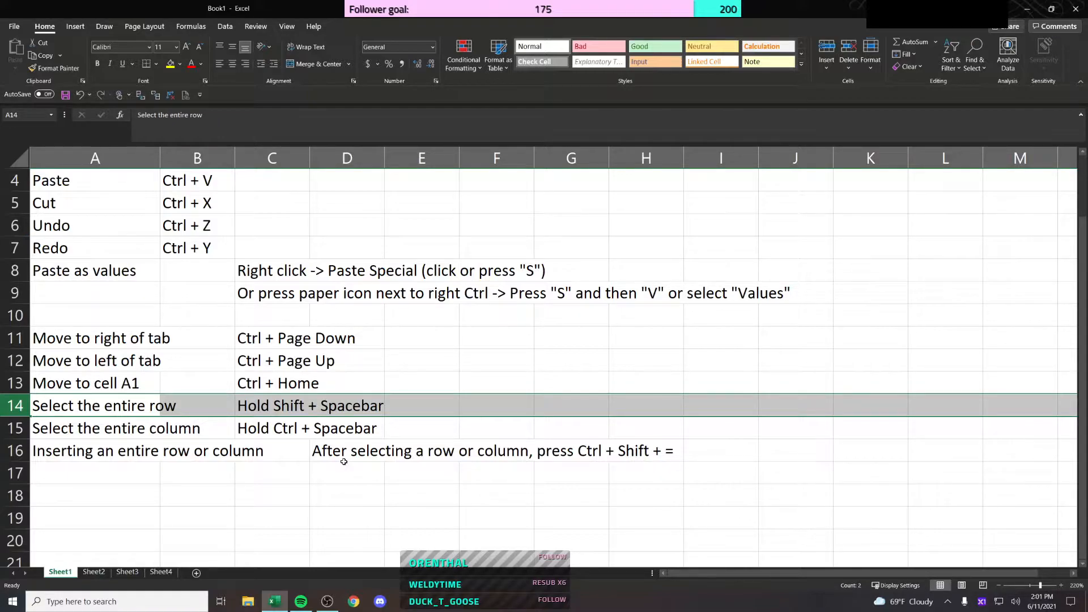
key("ctrl+shift+equal")
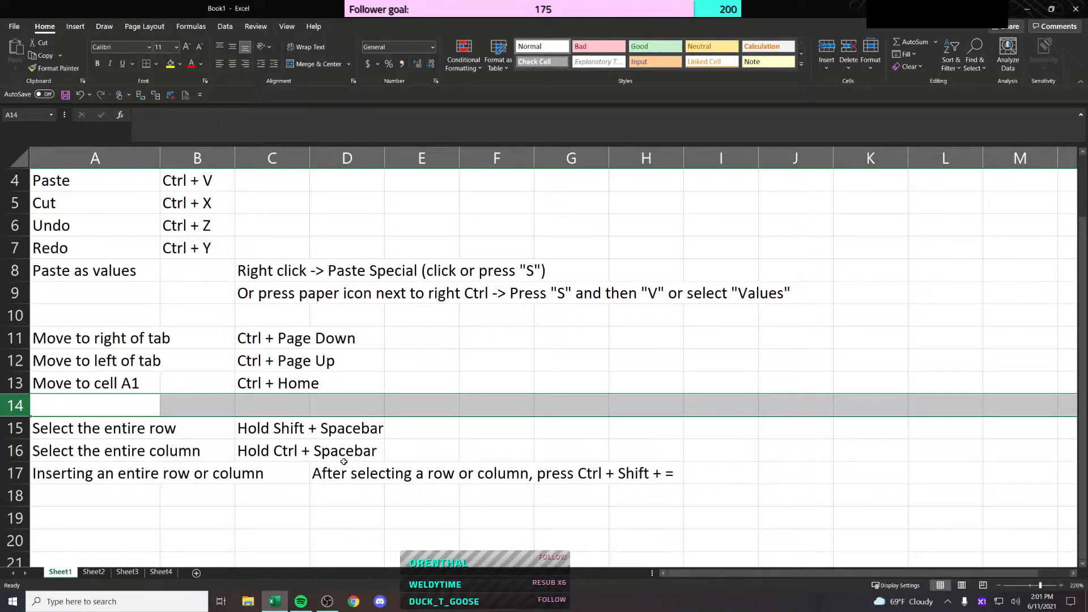
key("Down")
key("Up")
key("shift+space")
key("Left")
key("Down")
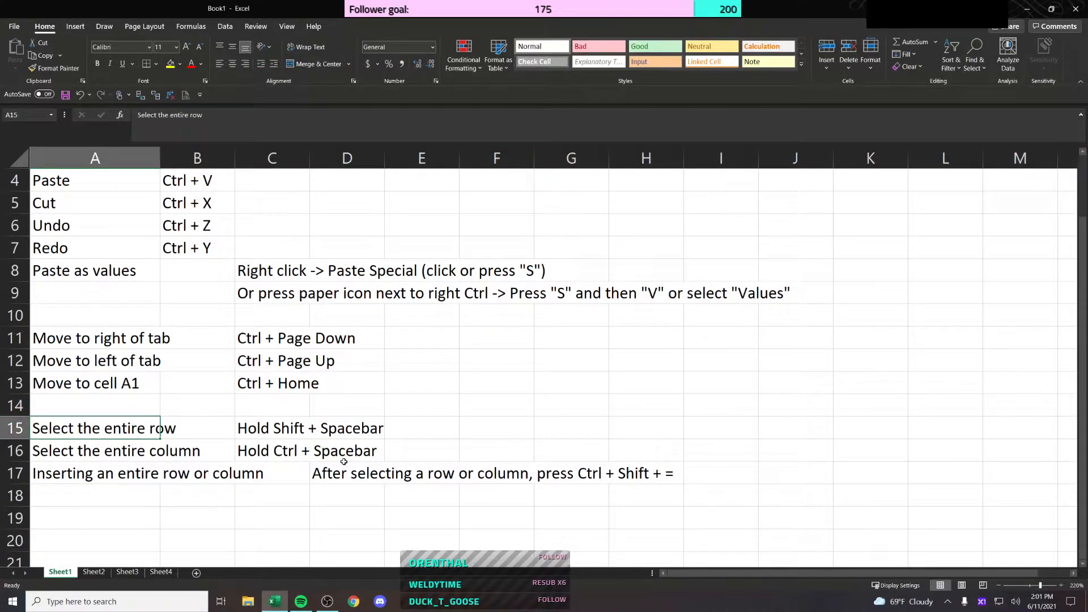
Step: Insert a blank column before column C, and undo both the column and the row insertion
key("Right")
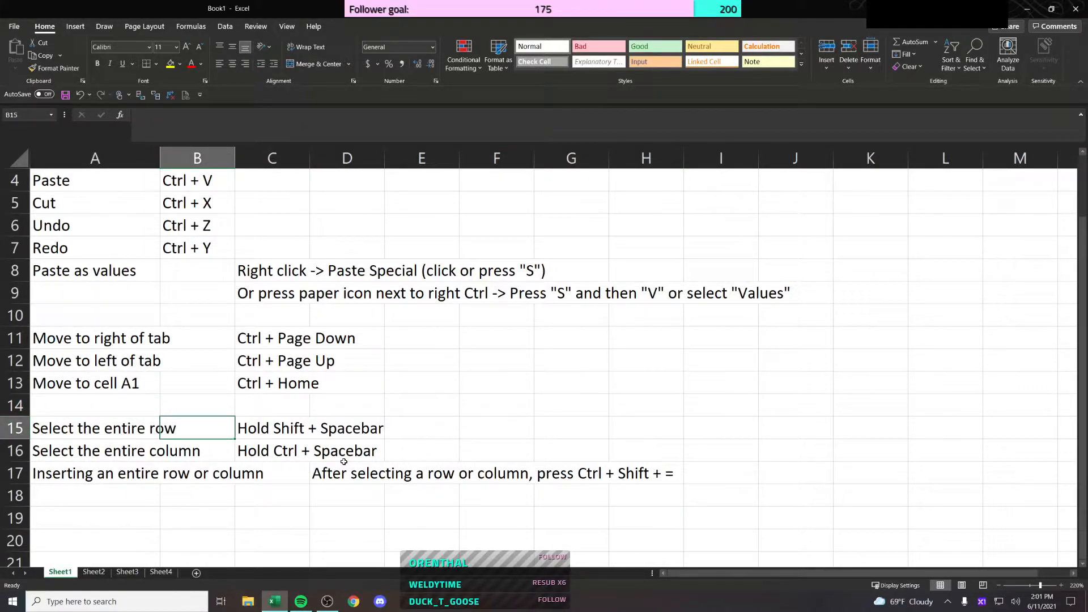
key("Left")
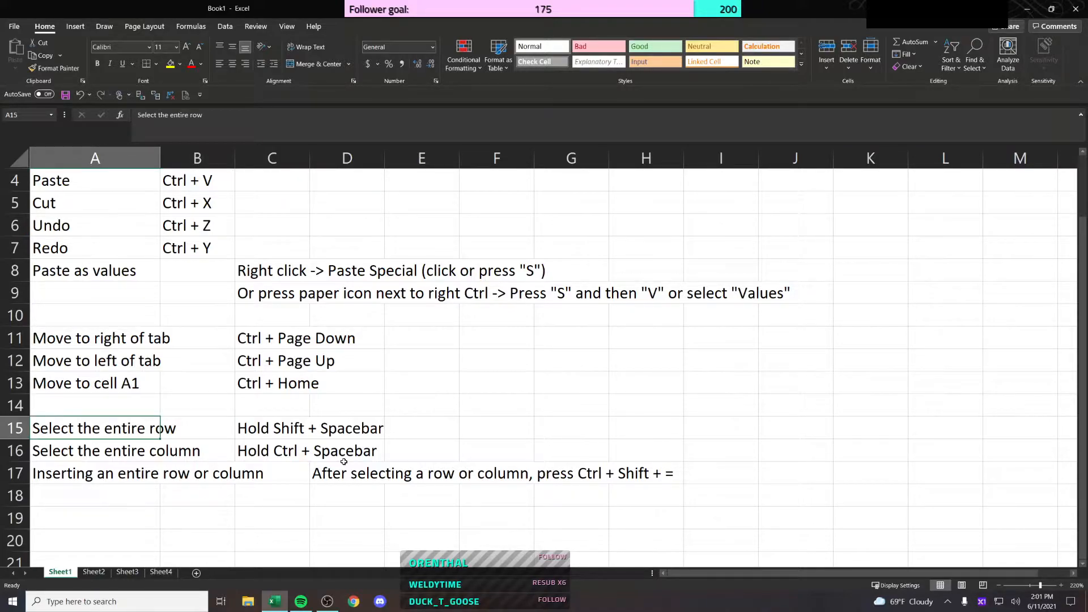
key("Right")
key("Right")
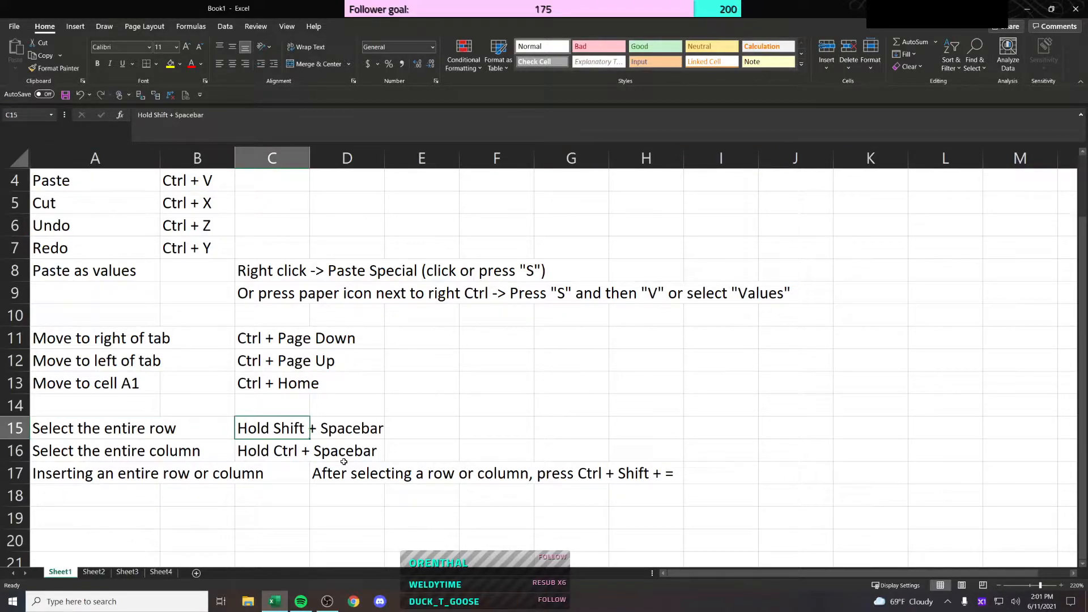
key("Down")
key("Left")
key("Right")
key("ctrl+space")
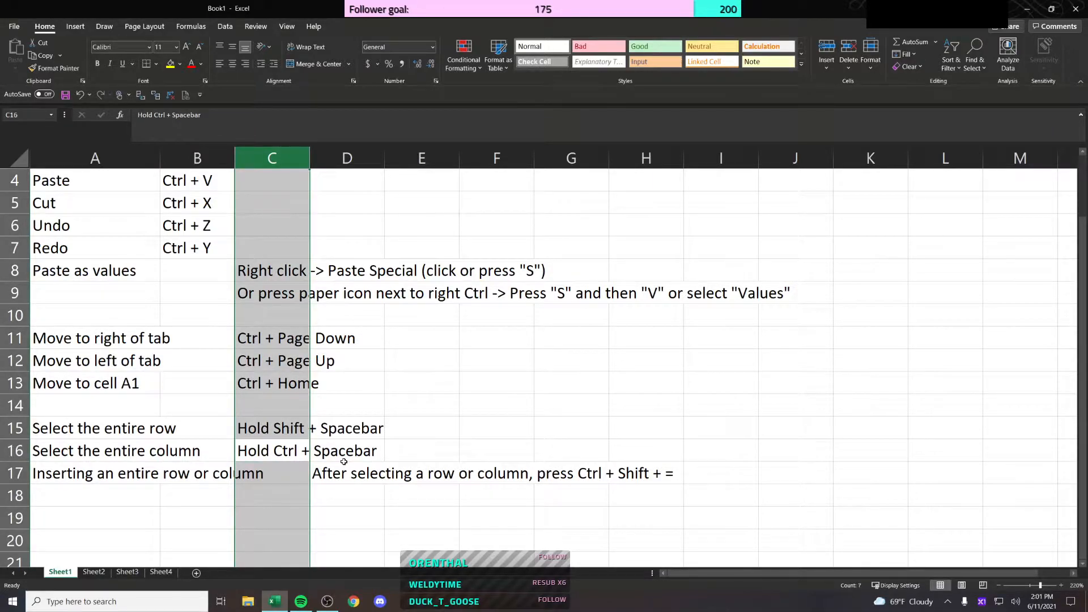
key("ctrl+shift+equal")
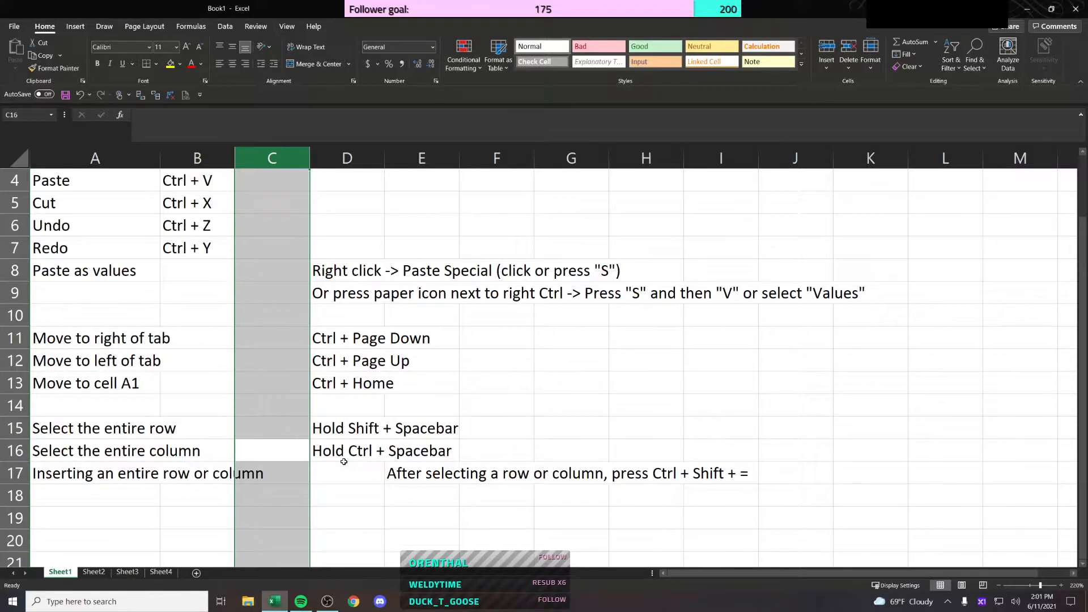
key("ctrl+z")
key("ctrl+z")
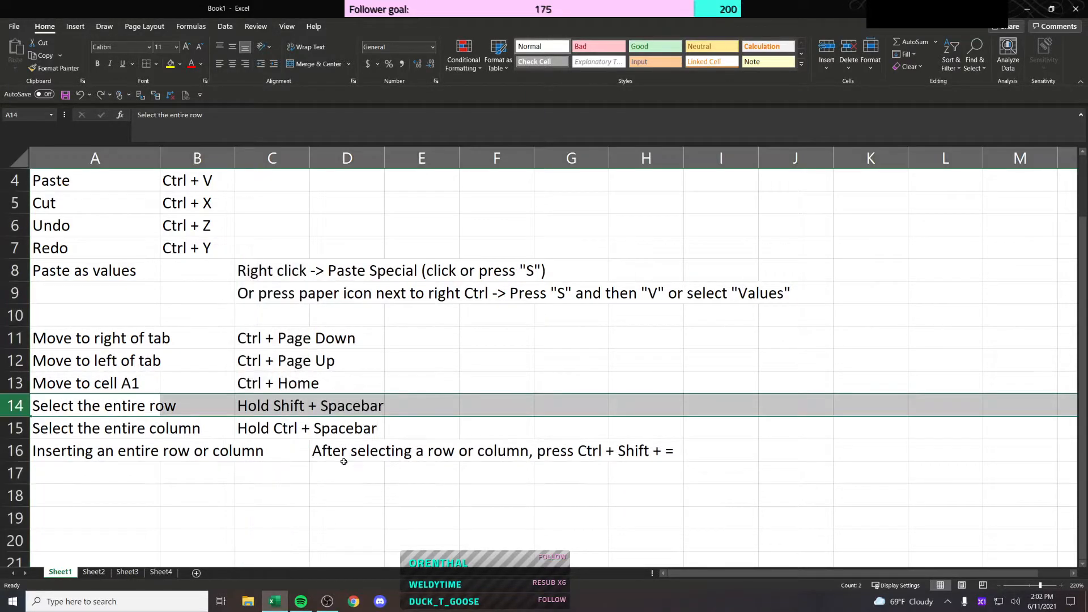
Step: Insert several blank rows one after another above the "Select the entire row" label
key("ctrl+shift+equal")
key("ctrl+shift+equal")
key("ctrl+shift+equal")
key("ctrl+shift+equal")
key("ctrl+shift+equal")
key("ctrl+shift+equal")
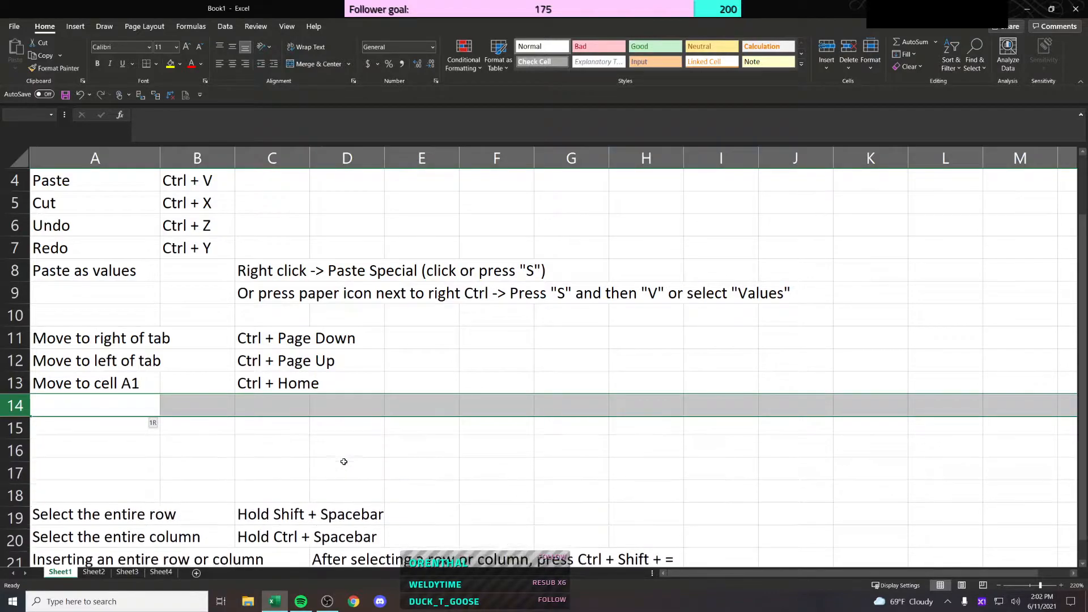
Step: Undo the repeated row insertions above the "Select the entire row" label
key("ctrl+z")
key("ctrl+z")
key("ctrl+z")
key("ctrl+z")
key("ctrl+z")
key("ctrl+z")
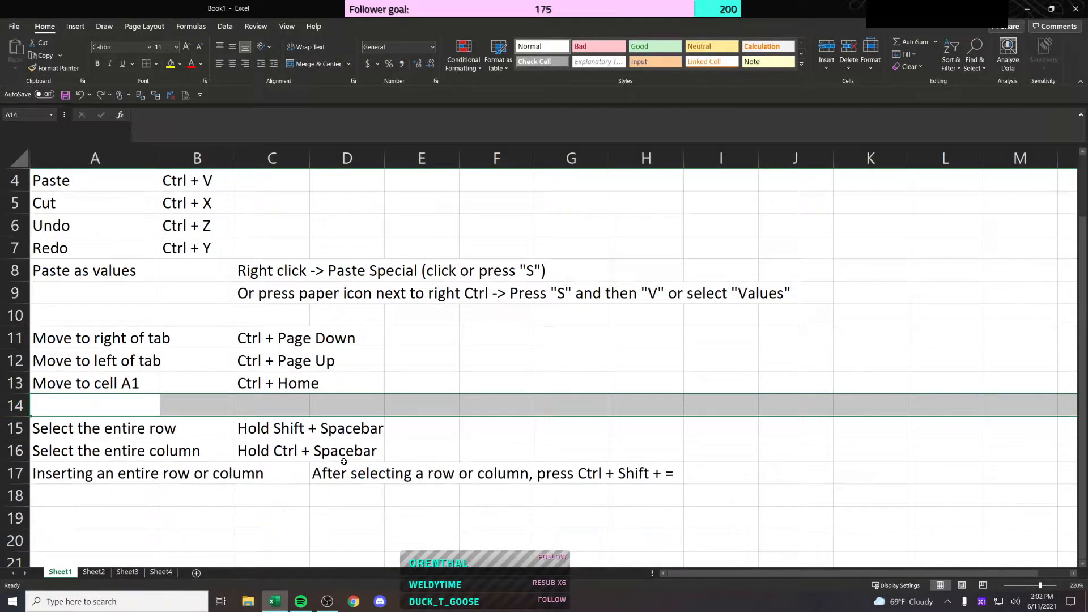
Step: Select the entire rows 14 to 16 and insert three blank rows above them at once
key("shift+space")
key("shift+Down")
key("shift+Down")
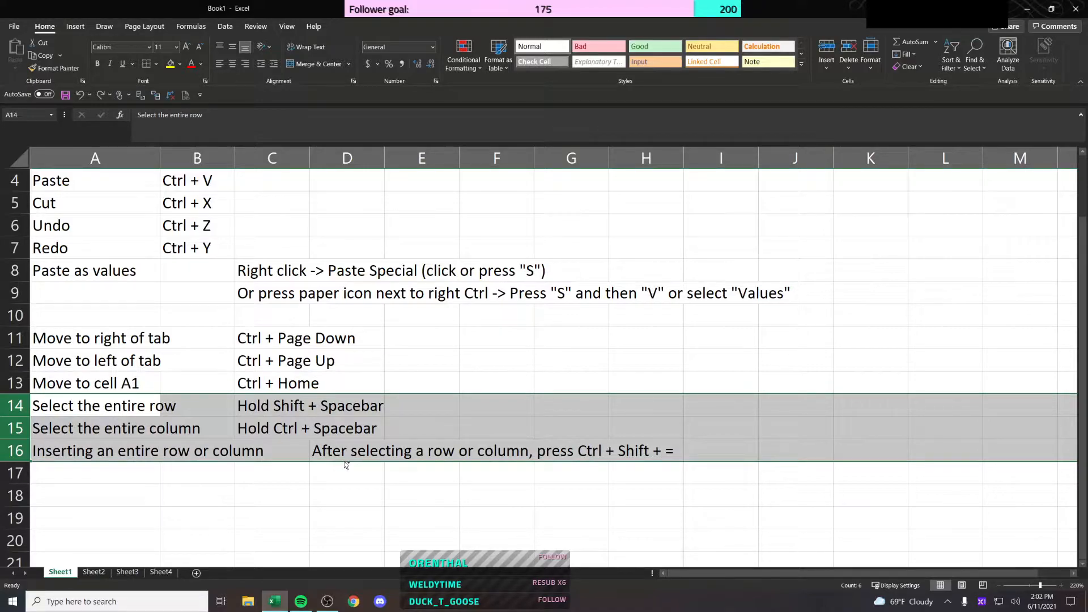
key("ctrl+shift+equal")
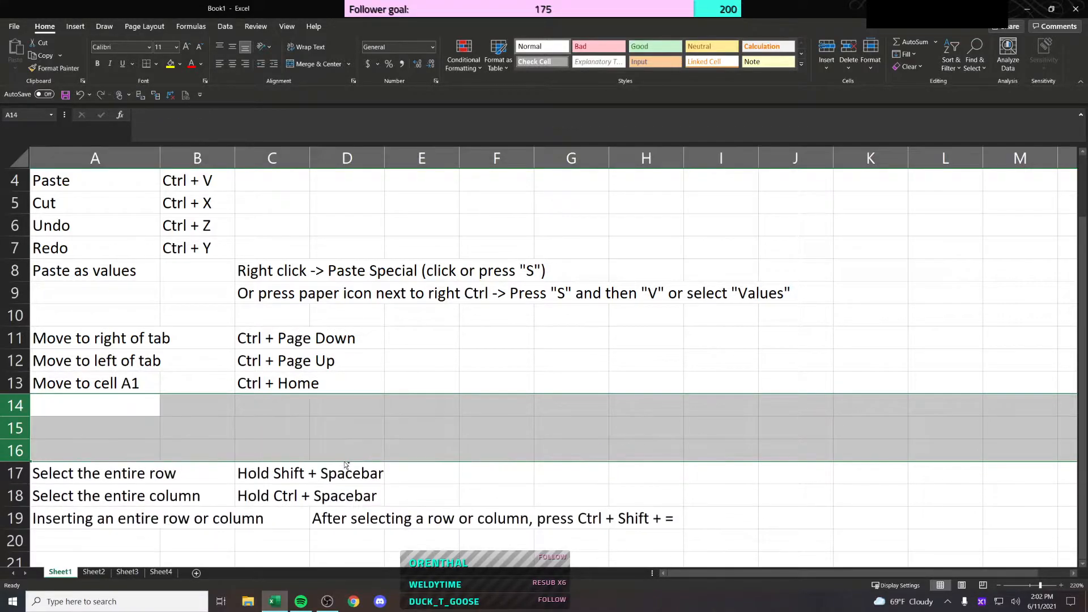
Step: Undo the three-row insertion and move to the empty cell A17 below the shortcut list
key("ctrl+z")
key("Down")
key("Down")
key("Down")
key("Down")
key("Up")
key("Down")
key("Up")
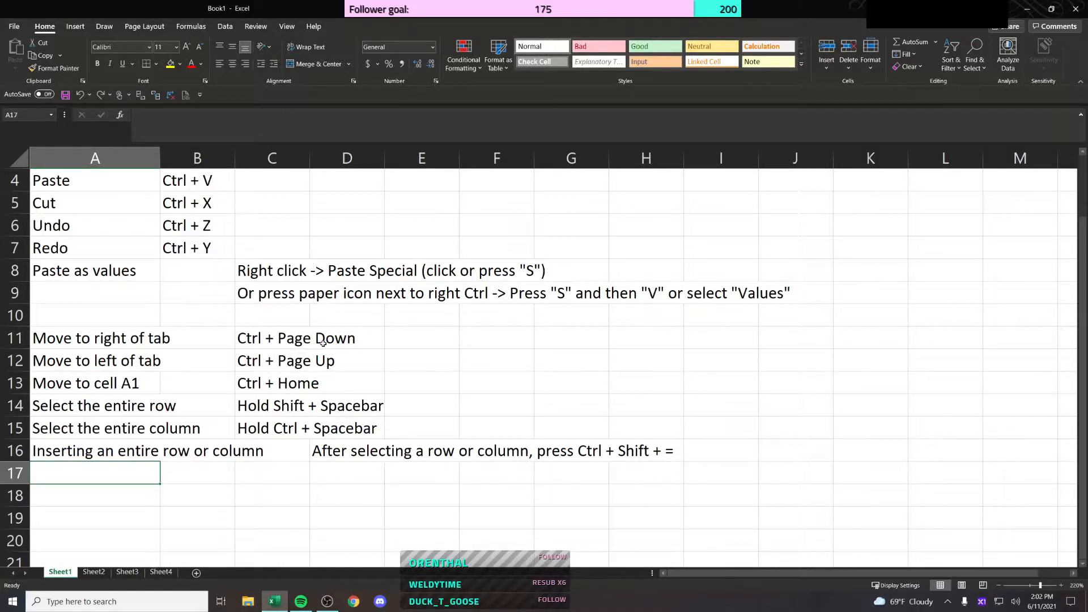
Step: Save the workbook as Book1 in the Desktop folder
key("ctrl+s")
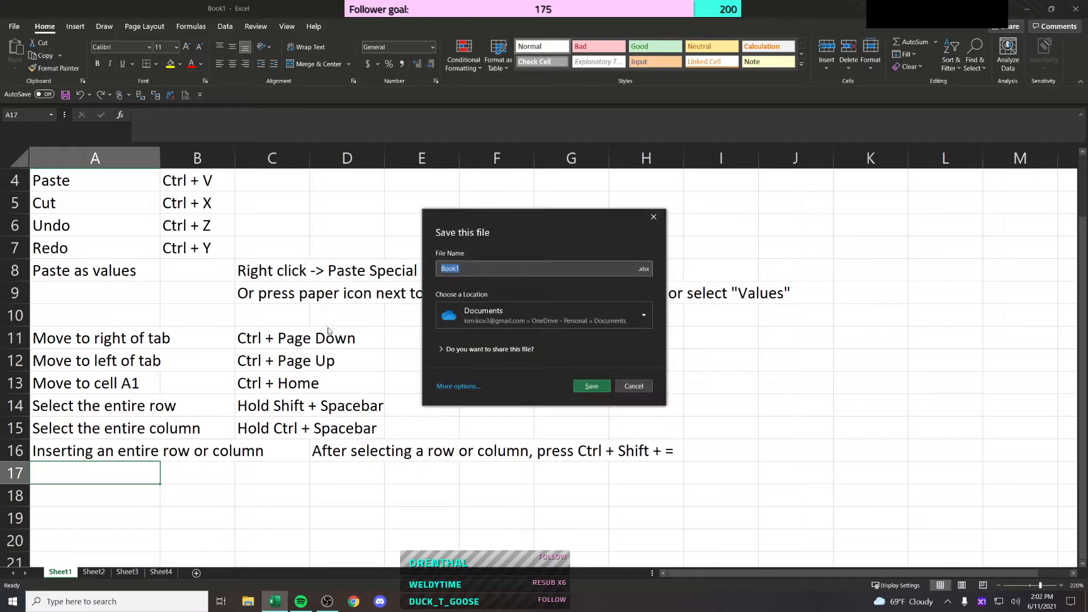
left_click(621, 321)
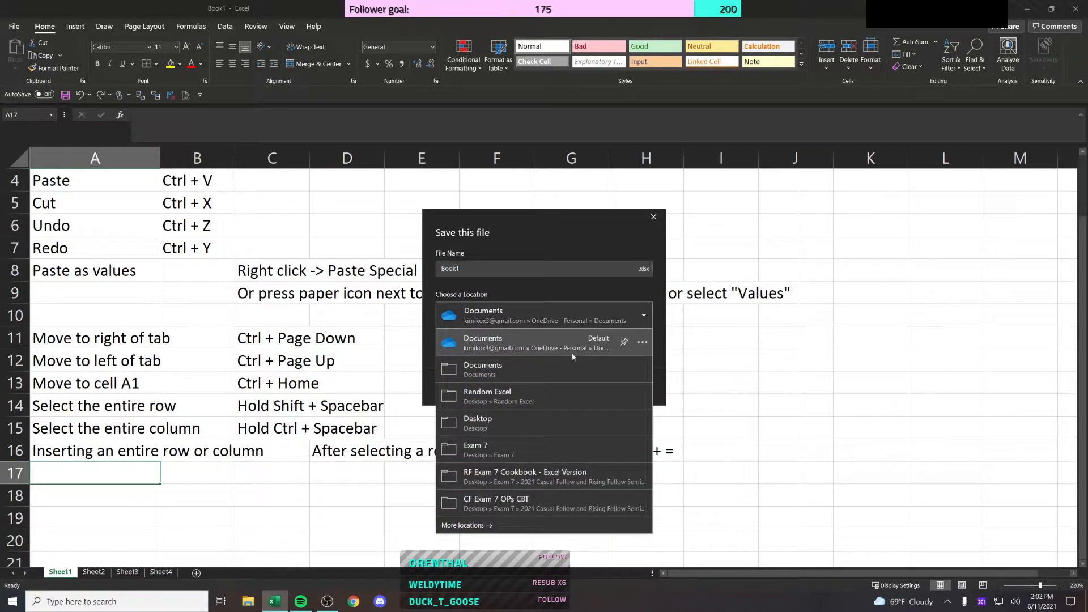
left_click(542, 419)
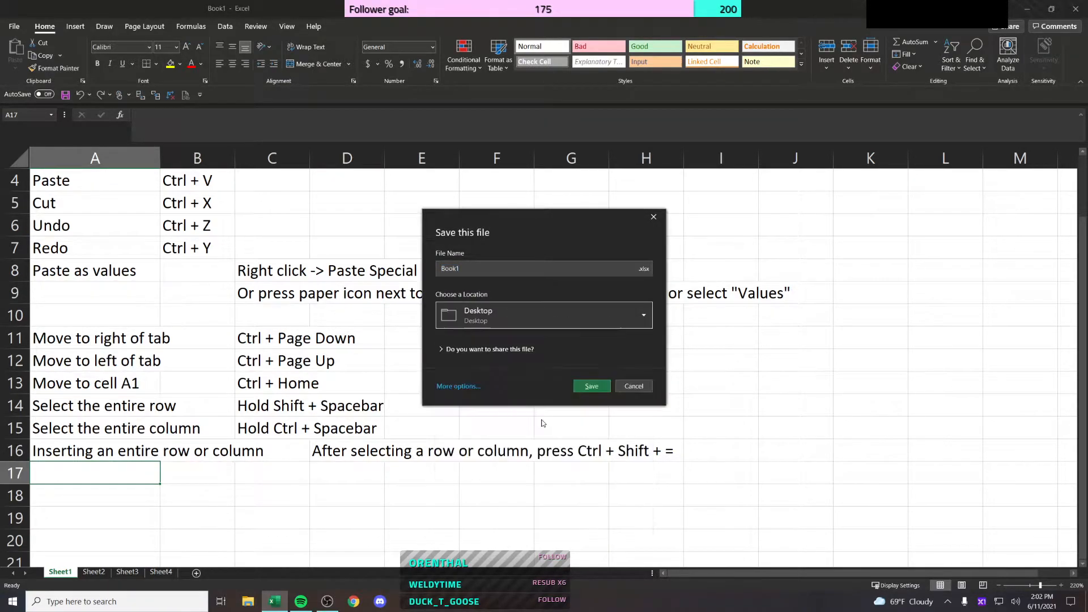
left_click(591, 387)
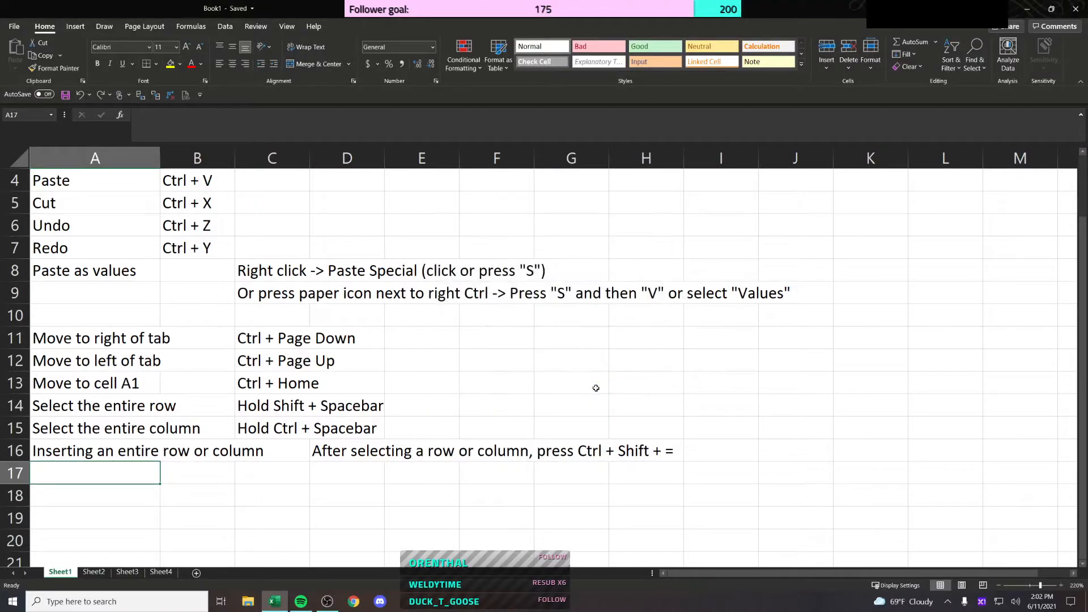
Step: Switch to Sheet2 and enter the header "Name" in cell A1
left_click(120, 497)
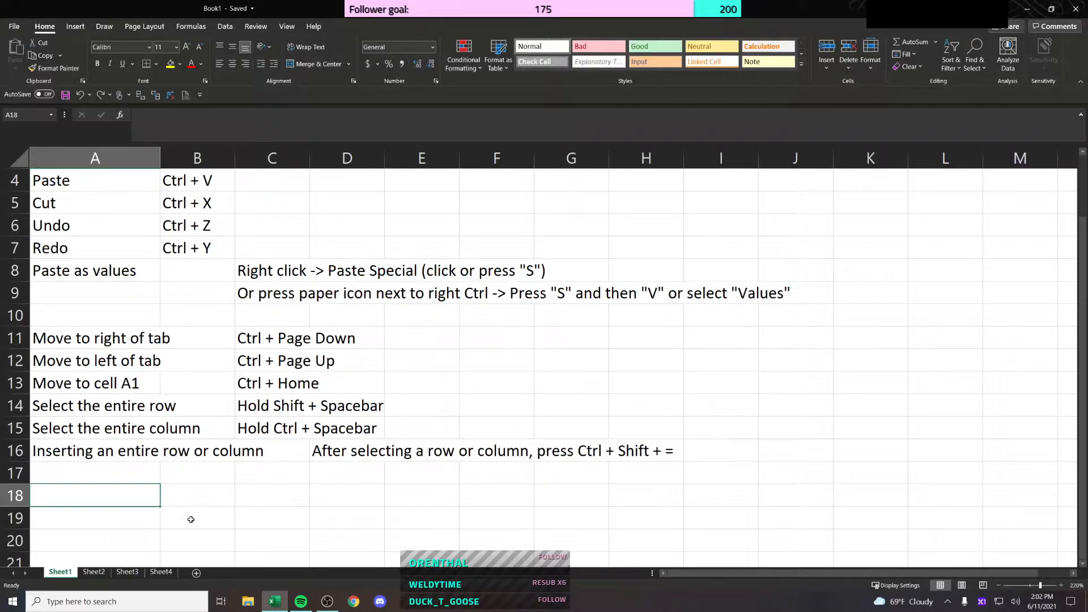
left_click(105, 573)
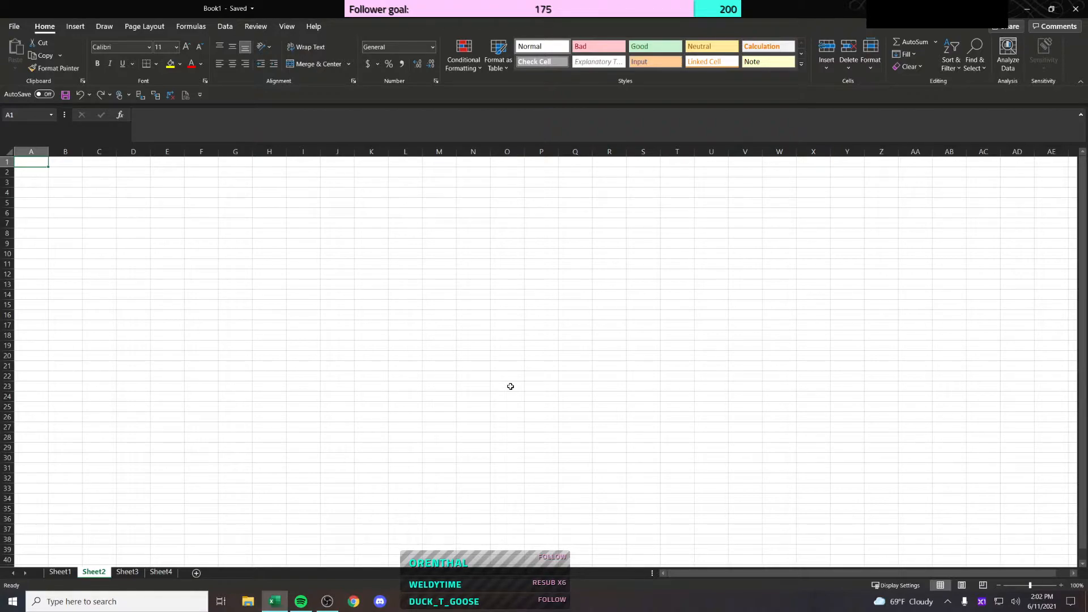
type("Name")
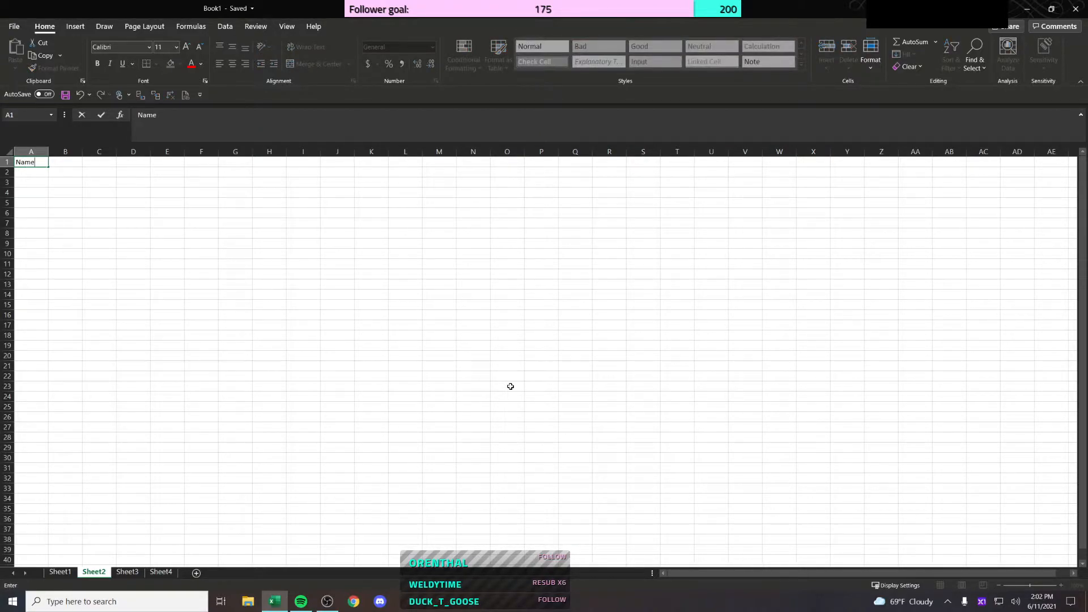
key("ctrl+Return")
key("Down")
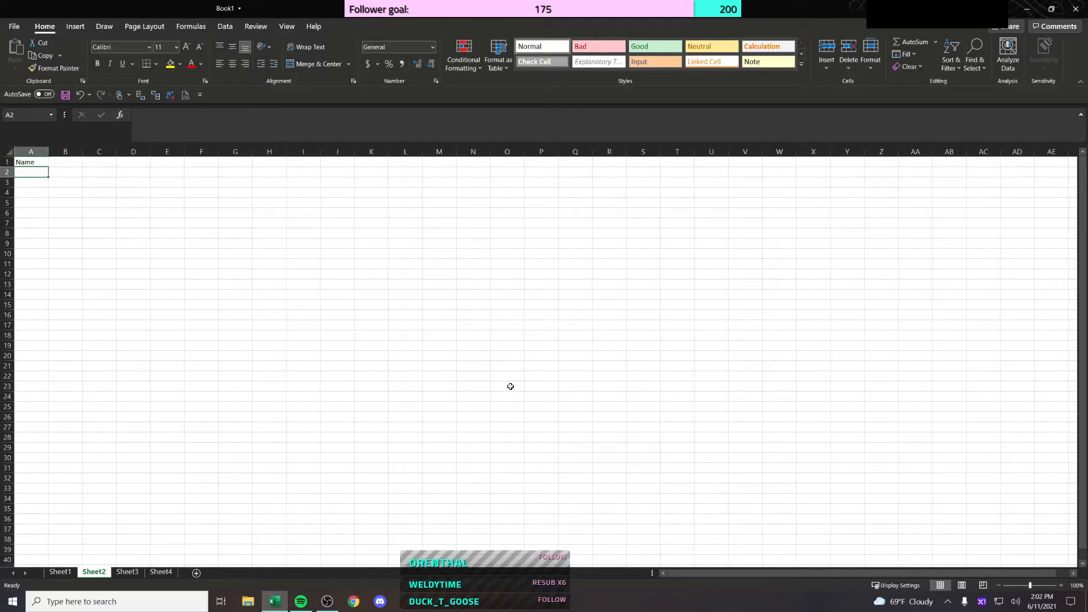
Step: List the entries A, B, C and D in cells A2 to A5 under the "Name" header
type("A")
key("Return")
type("B")
key("Return")
type("C")
key("Return")
key("Up")
key("Up")
key("Up")
key("Up")
key("Up")
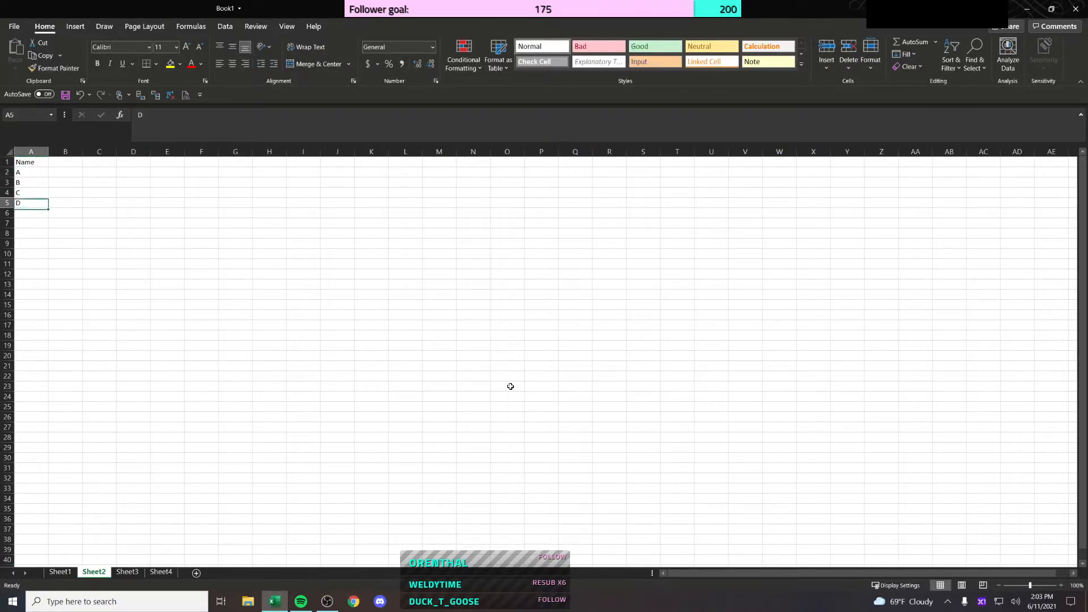
Step: Enter the header "Date" in cell B1 next to the "Name" header
key("Right")
key("Down")
key("Left")
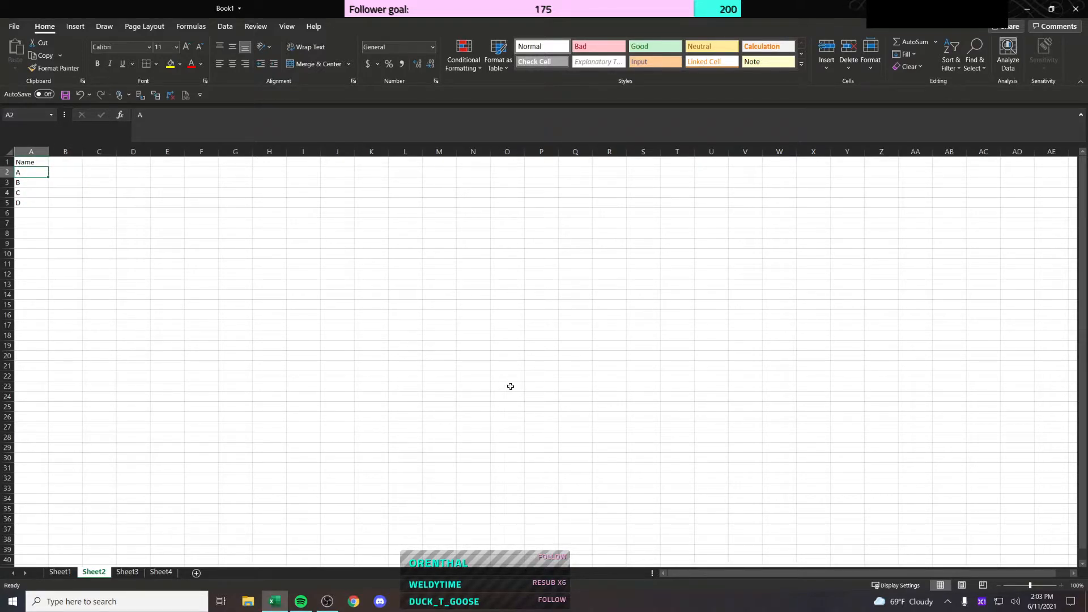
key("Up")
key("Right")
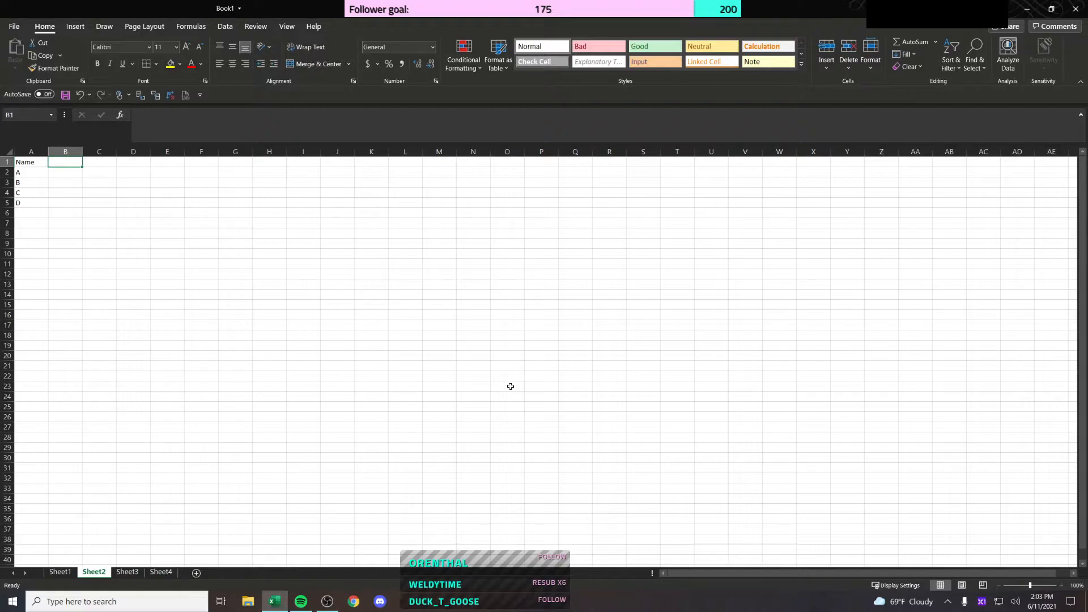
type("Date")
key("Return")
Step: Insert two blank rows above the "Name" and "Date" header row
key("ctrl+Home")
key("shift+space")
key("ctrl+shift+plus")
key("ctrl+shift+plus")
Step: Enter the title "Expenses" in cell A1 and move to the "Date" header in cell B3
key("ctrl+Home")
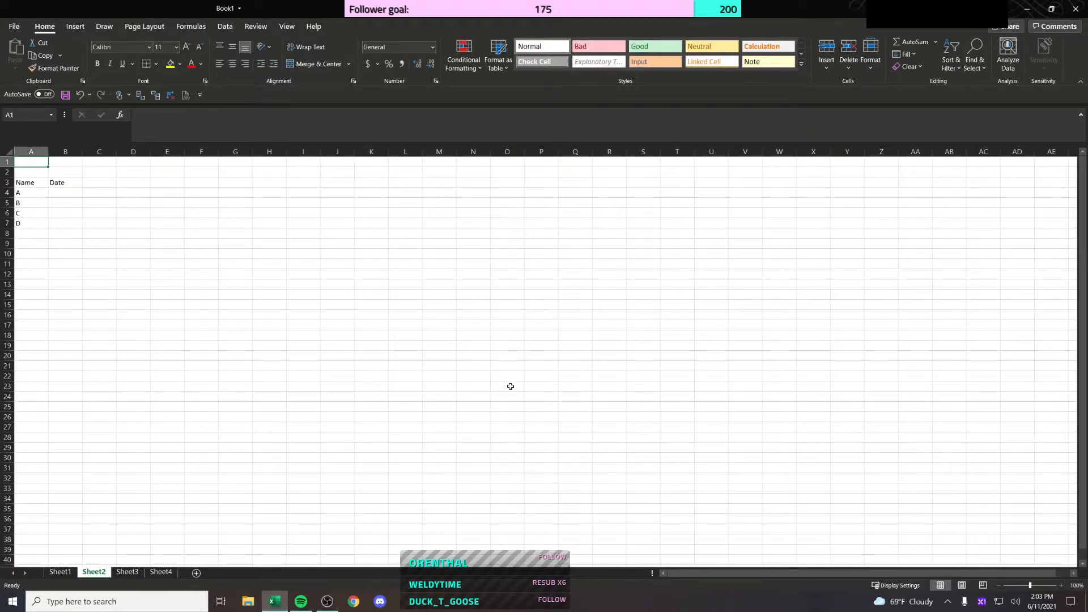
type("Expenses")
key("Return")
key("Down")
key("Right")
key("Down")
key("Up")
key("Down")
key("Up")
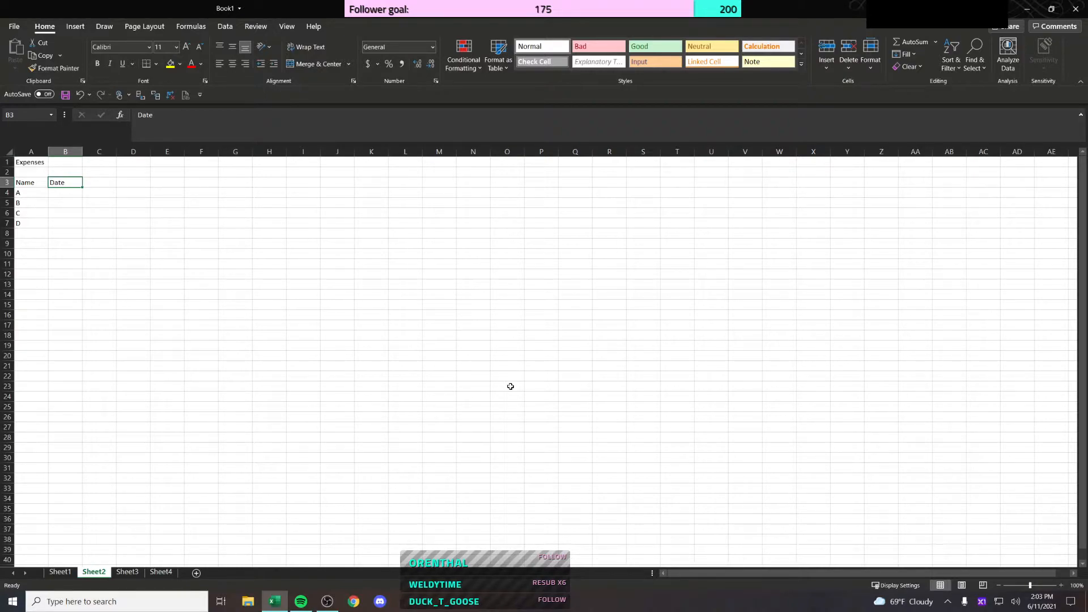
Step: Enter the date 6/1/21 in cell B4 below the "Date" header
key("Down")
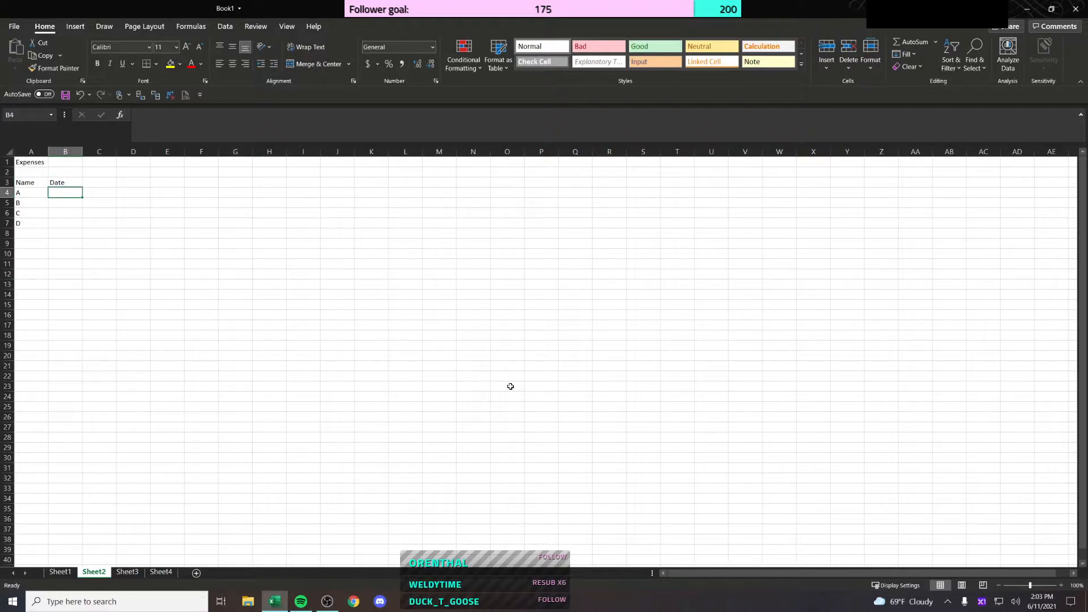
type("6/1/21")
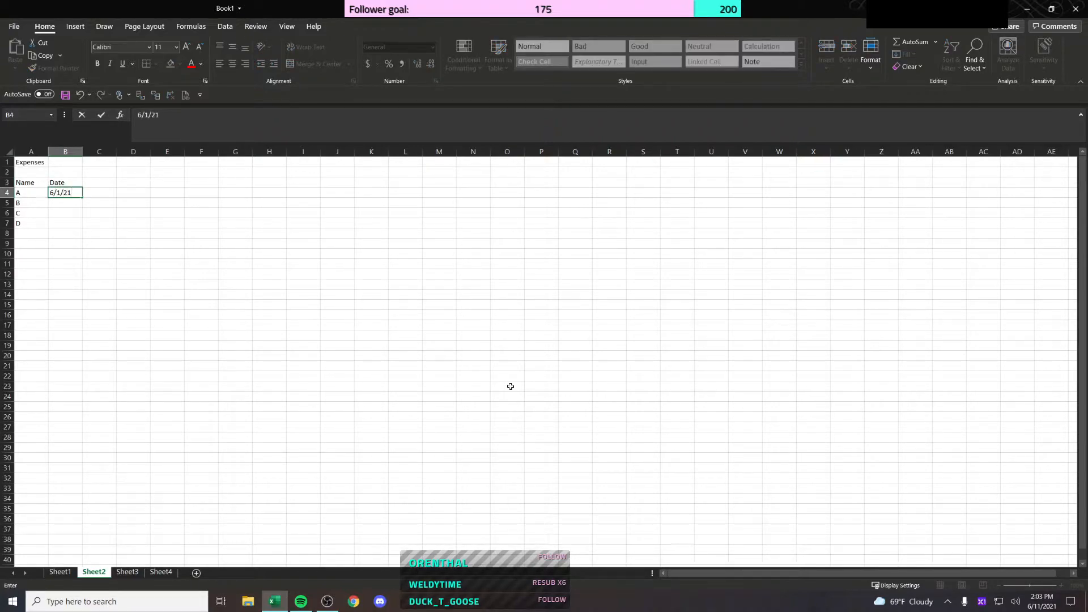
key("Return")
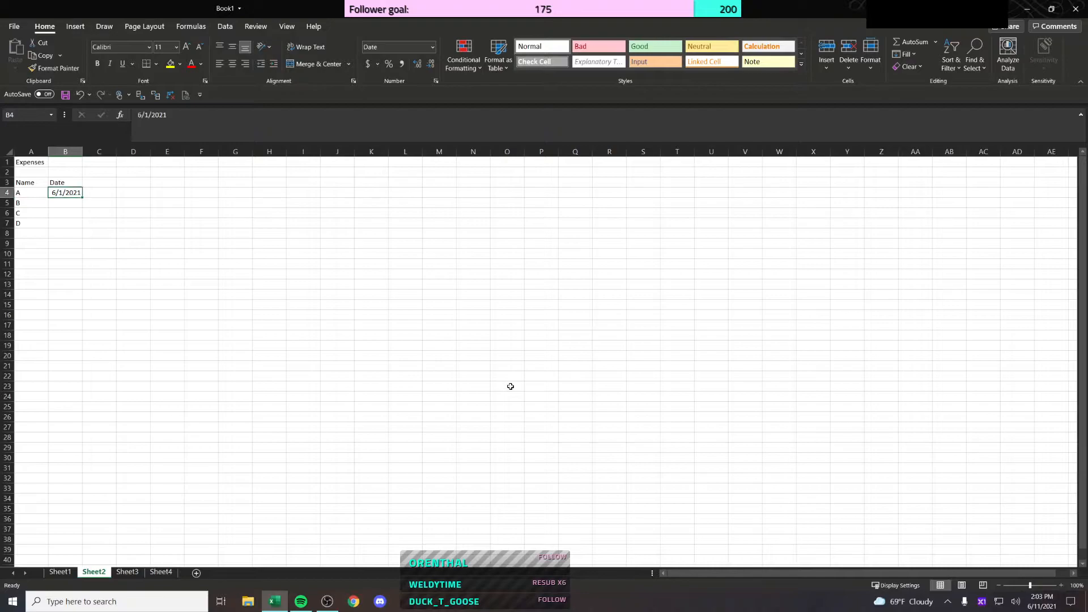
key("Up")
scroll(107, 216, "up", 6)
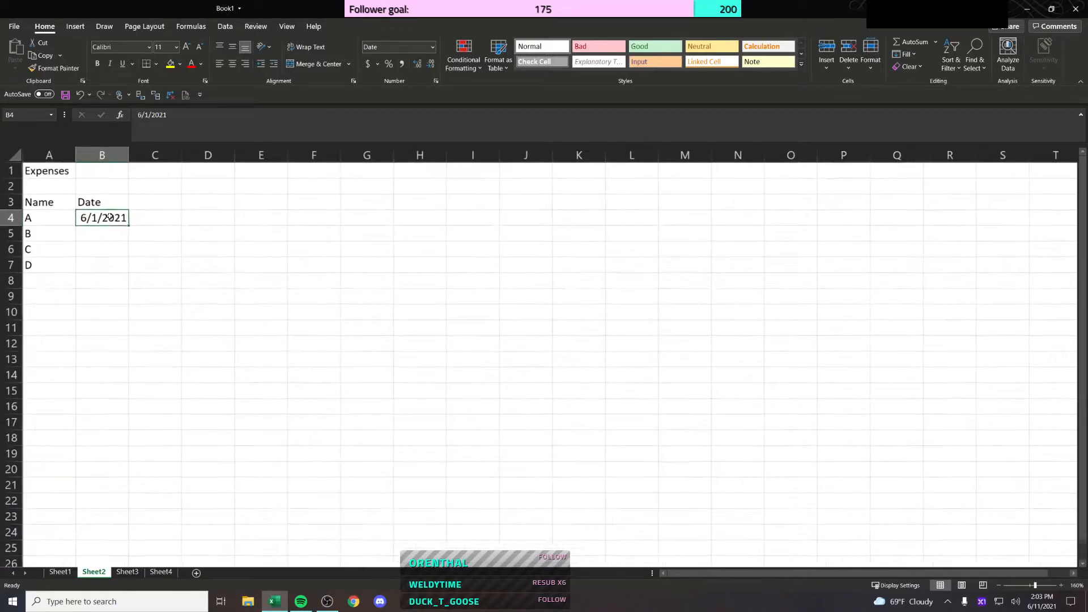
scroll(131, 226, "up", 1)
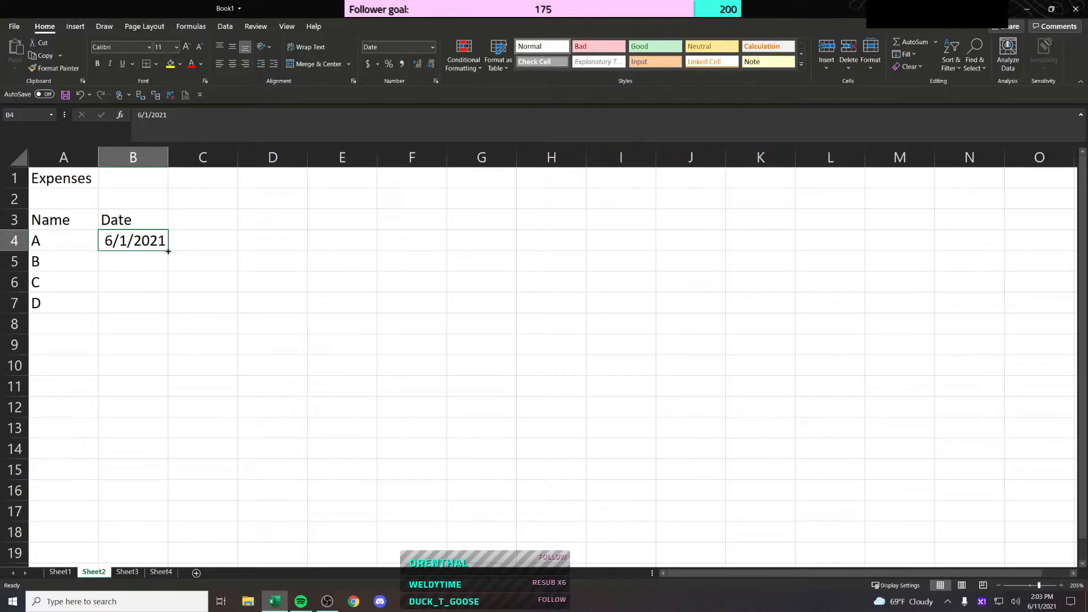
Step: Fill the date in B4 down to cell B7 as a daily series
left_click_drag(168, 251, 163, 306)
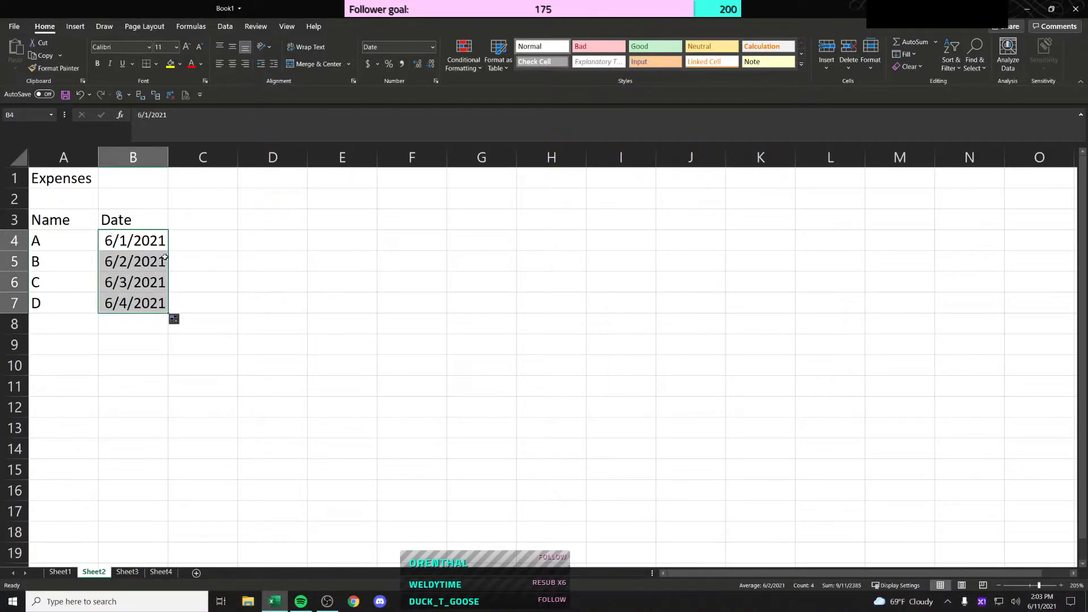
left_click(161, 263)
left_click(161, 244)
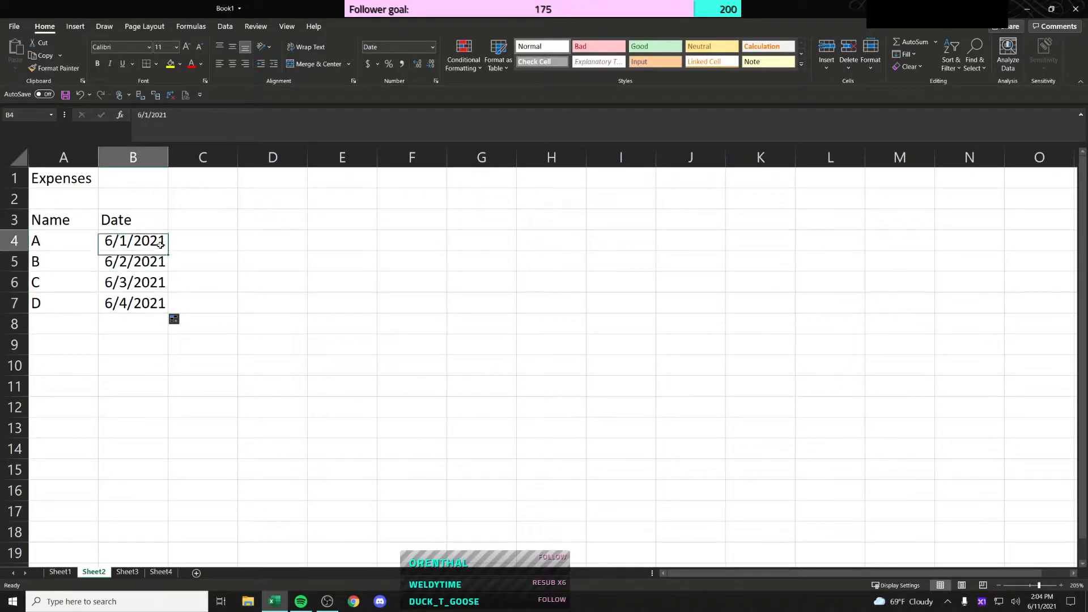
left_click(158, 259)
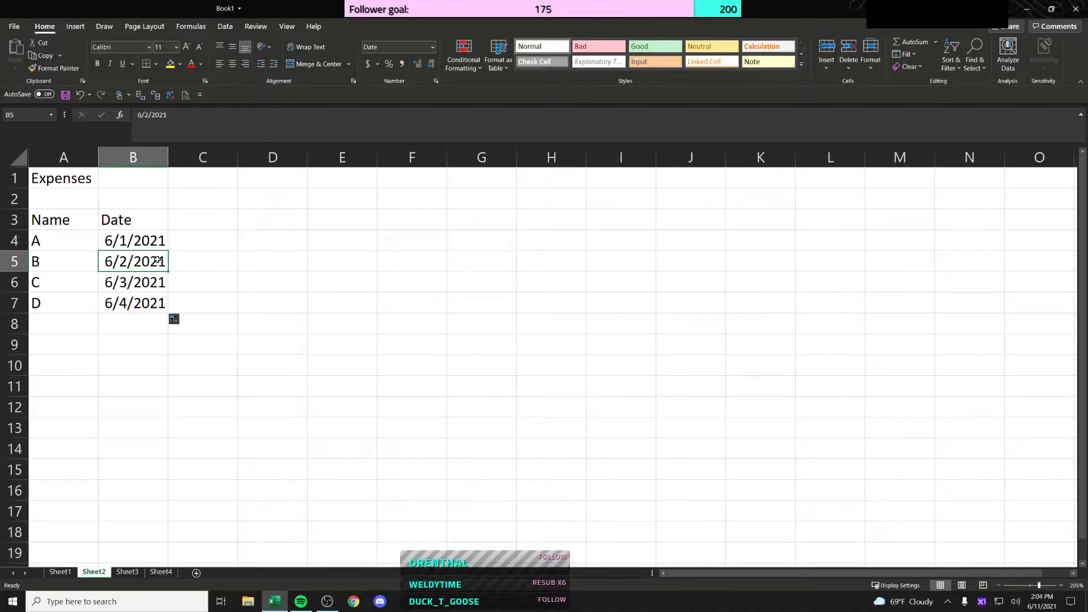
type("6")
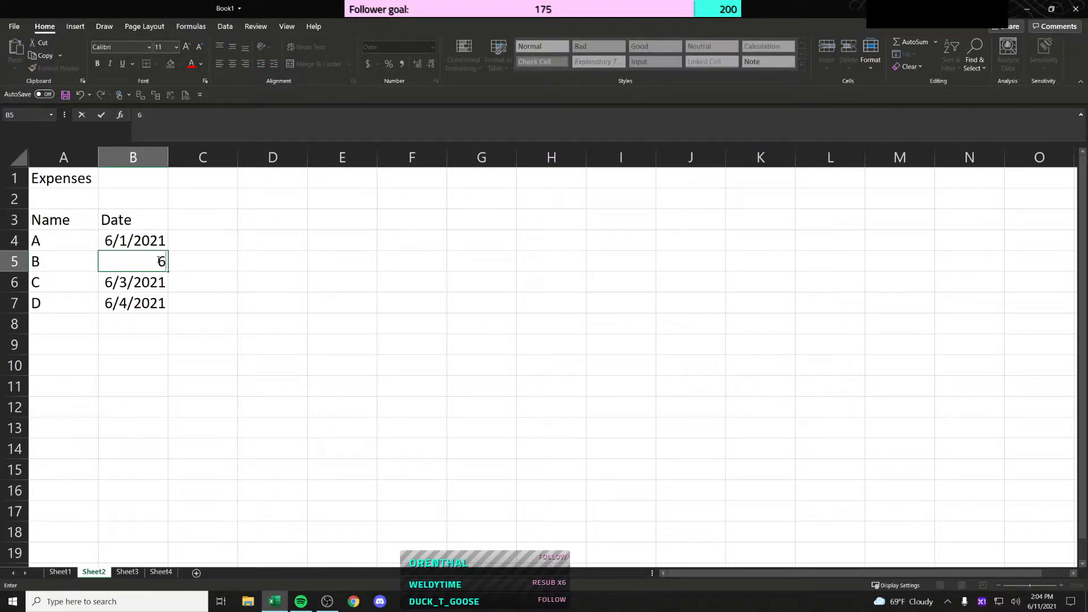
key("Escape")
Step: Enter "Monday" in cell D4, two columns over from the first date
key("Right")
key("Right")
key("Up")
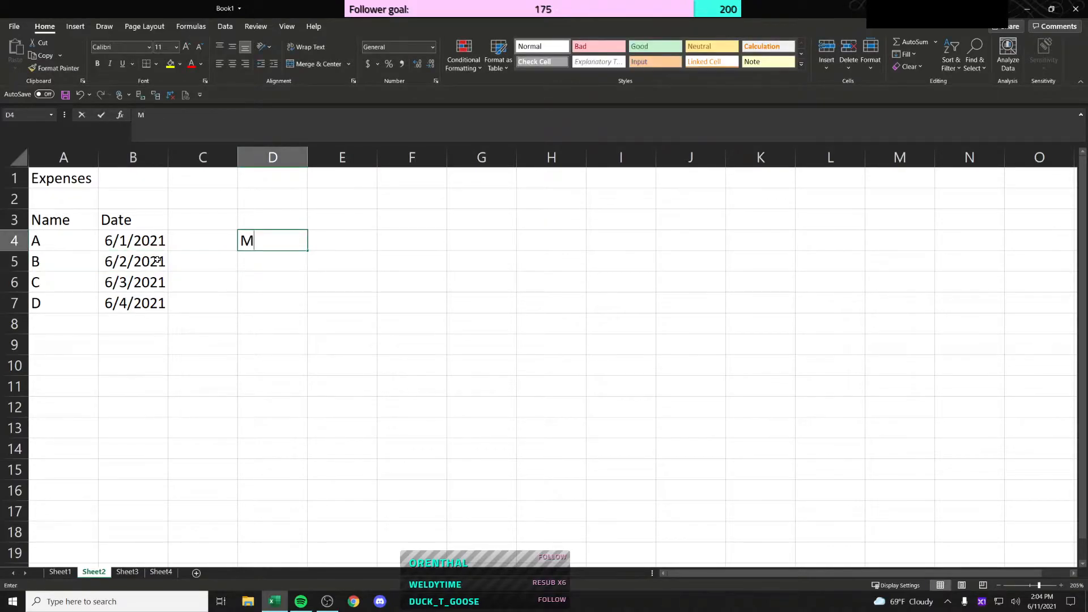
type("Monday")
key("Return")
Step: Fill the weekday series from "Monday" in D4 down to D10 and undo that fill
type("T")
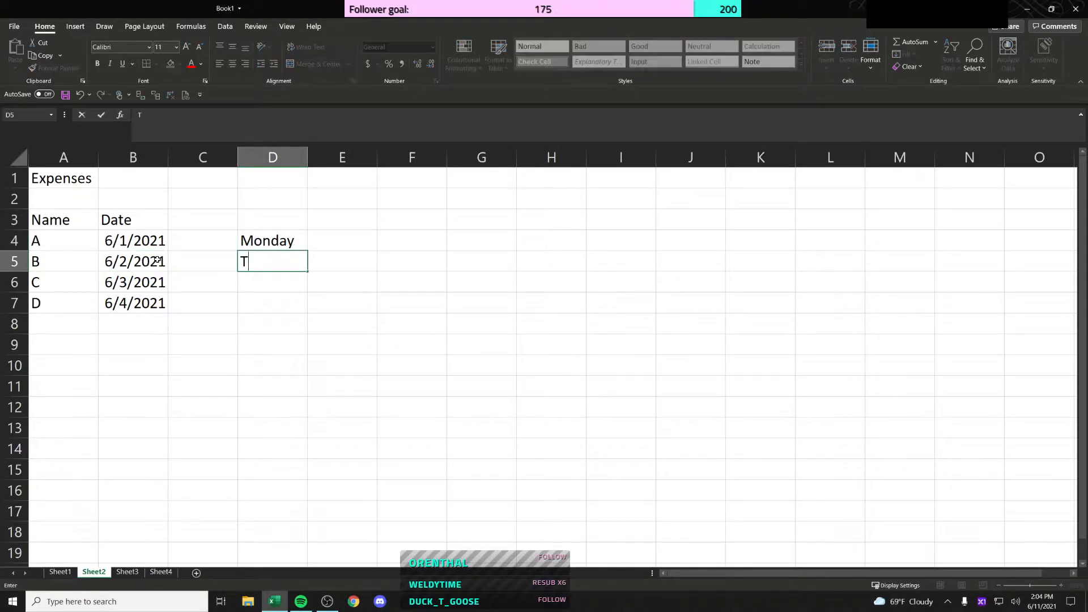
key("BackSpace")
key("Escape")
key("Up")
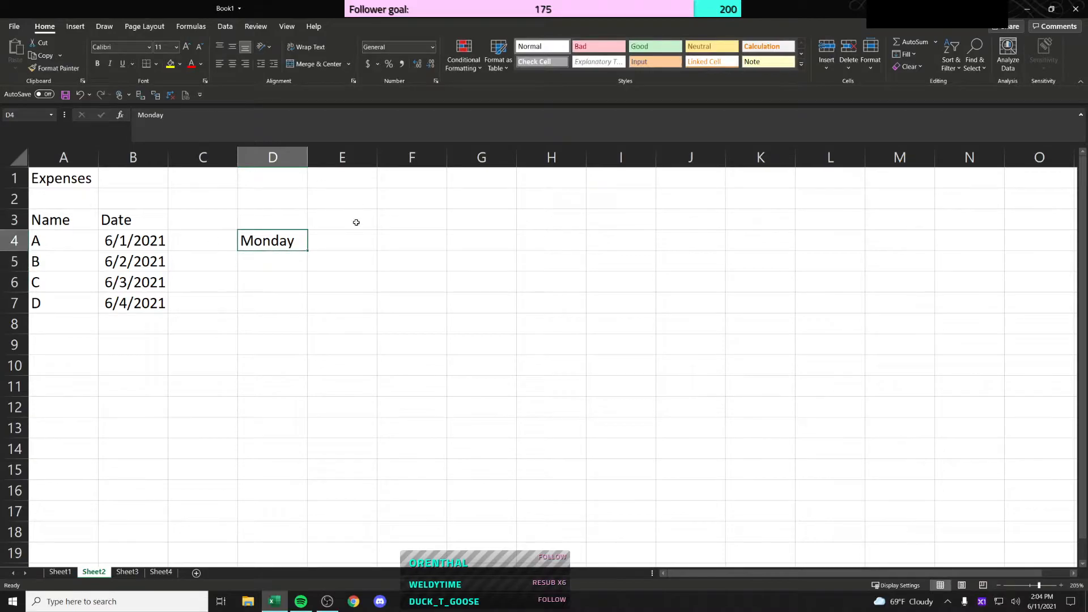
left_click_drag(311, 251, 309, 380)
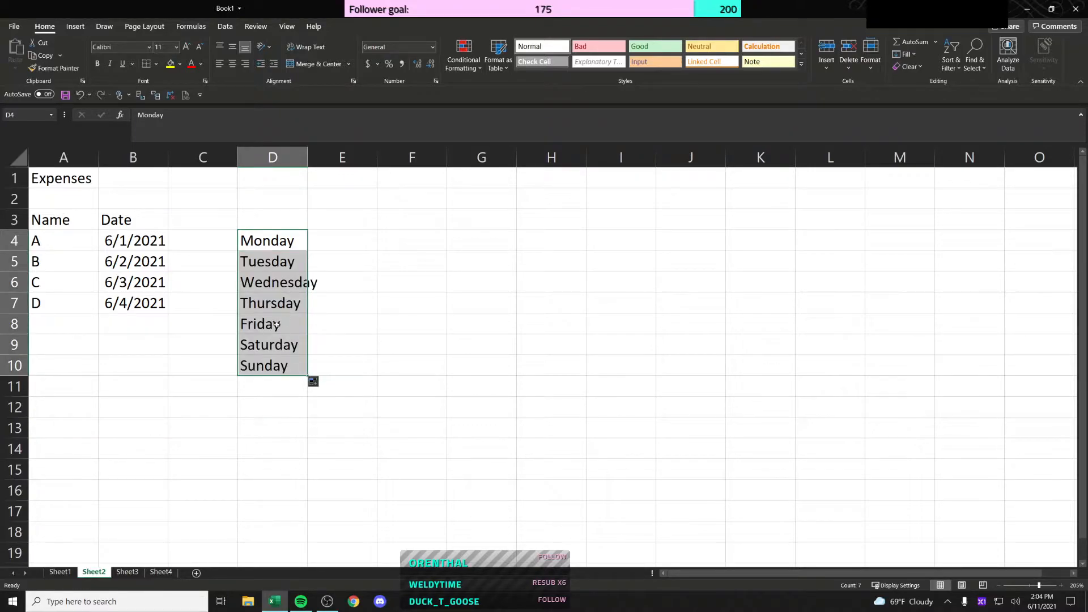
key("ctrl+z")
Step: Enter "Tuesday" in D5 and extend the Monday–Tuesday pattern down to D11
left_click(288, 264)
type("Tuesday")
key("Return")
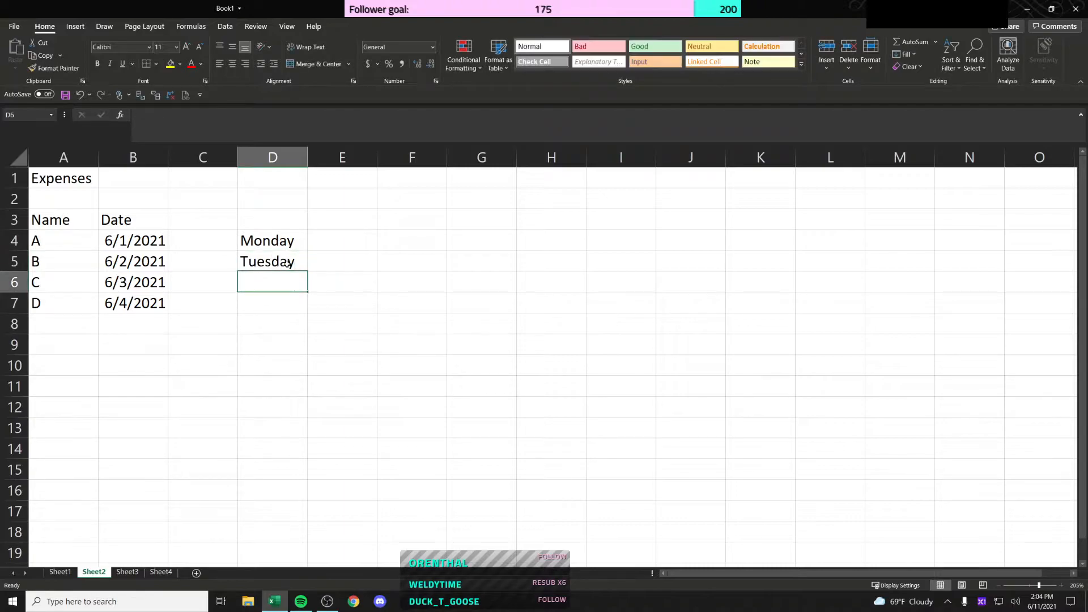
left_click_drag(292, 243, 307, 394)
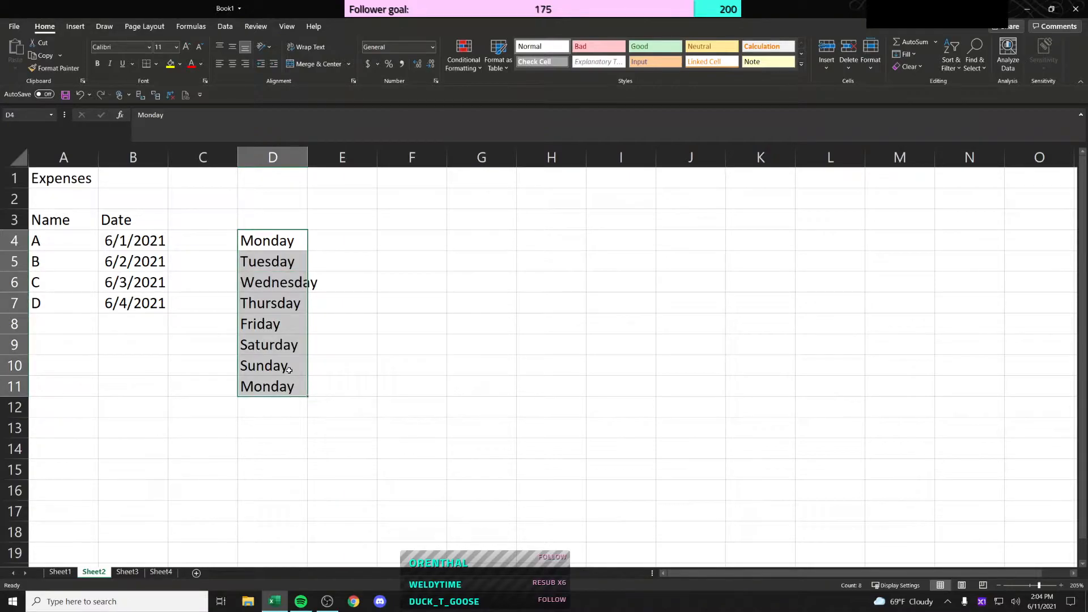
Step: Undo the last weekday fill and clear "Tuesday" and "Monday" from cells D5 and D4
key("ctrl+z")
left_click(275, 258)
key("Delete")
key("Up")
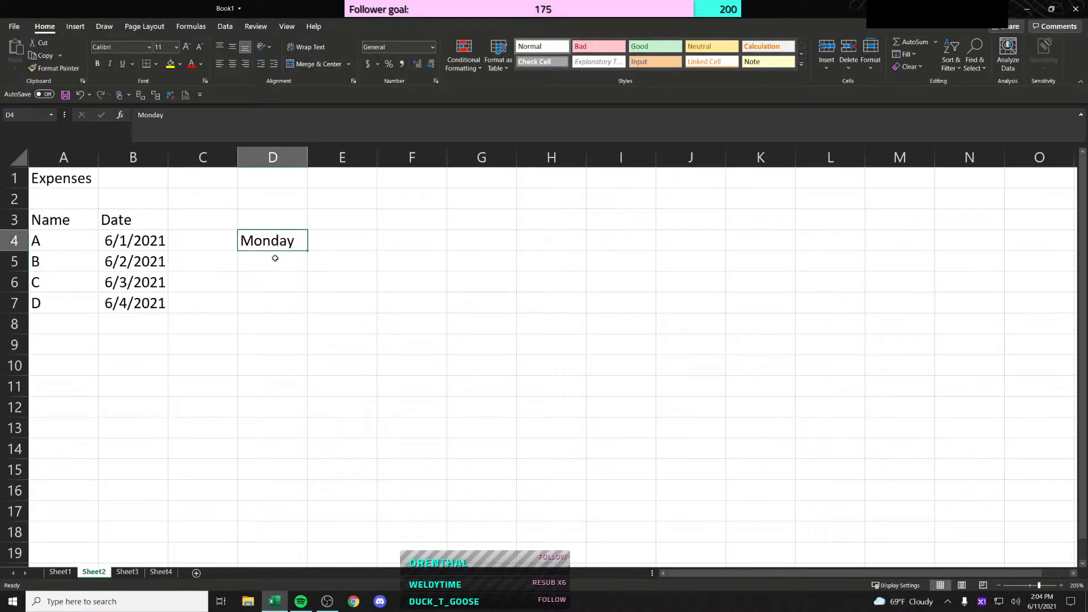
key("Delete")
Step: Enter 6/5/2021 in B5 and extend the date pattern of B4 and B5 down to B9
key("Left")
key("Left")
key("Down")
type("6/5/2021")
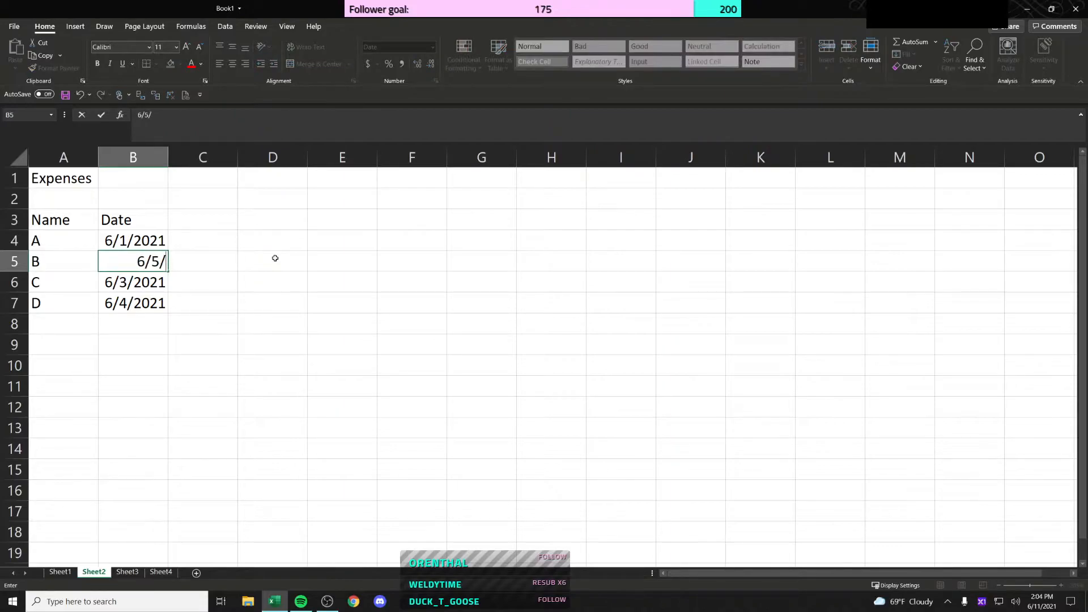
key("Return")
left_click_drag(160, 239, 164, 347)
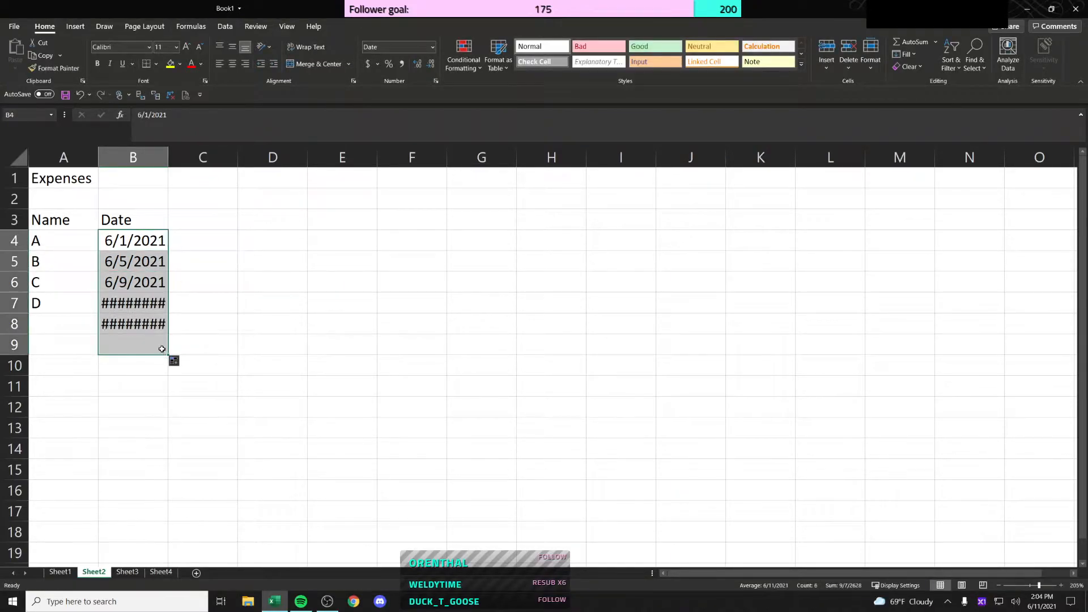
Step: Autofit the width of column B to its dates and check the filled date cells
double_click(168, 157)
left_click(162, 302)
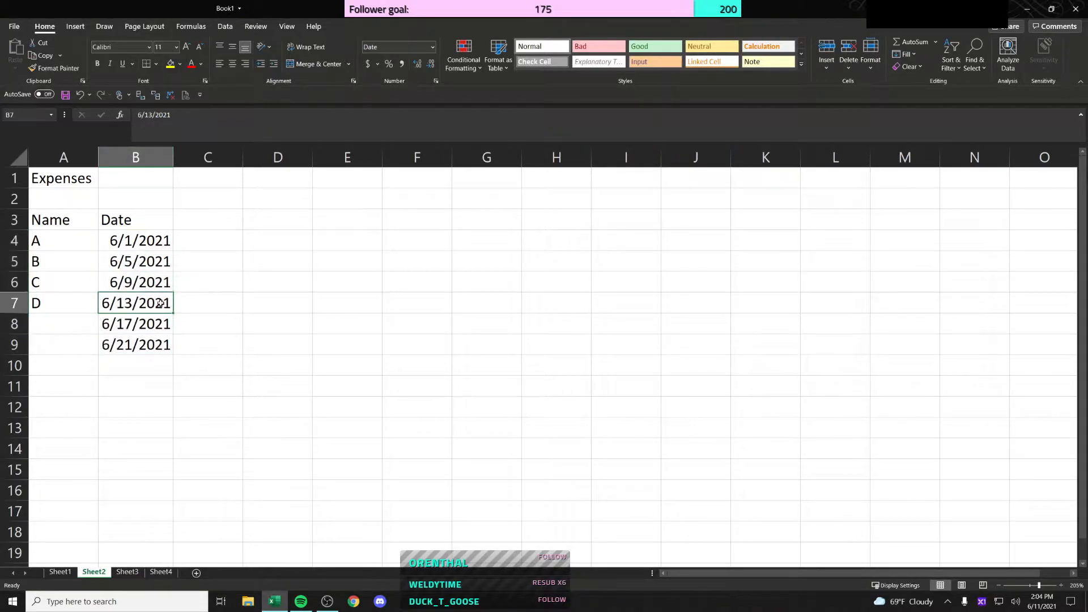
left_click(160, 282)
left_click(159, 261)
Step: Clear the dates in B5 to B9 and fill the date in B4 down to B7 as a daily series
left_click_drag(157, 245, 172, 347)
left_click(150, 261)
key("shift+Down")
key("shift+Down")
key("shift+Down")
key("shift+Down")
key("Delete")
left_click(149, 243)
left_click_drag(173, 250, 172, 306)
Step: Enter the header "Item" in cell C3 next to the "Date" header
left_click(214, 216)
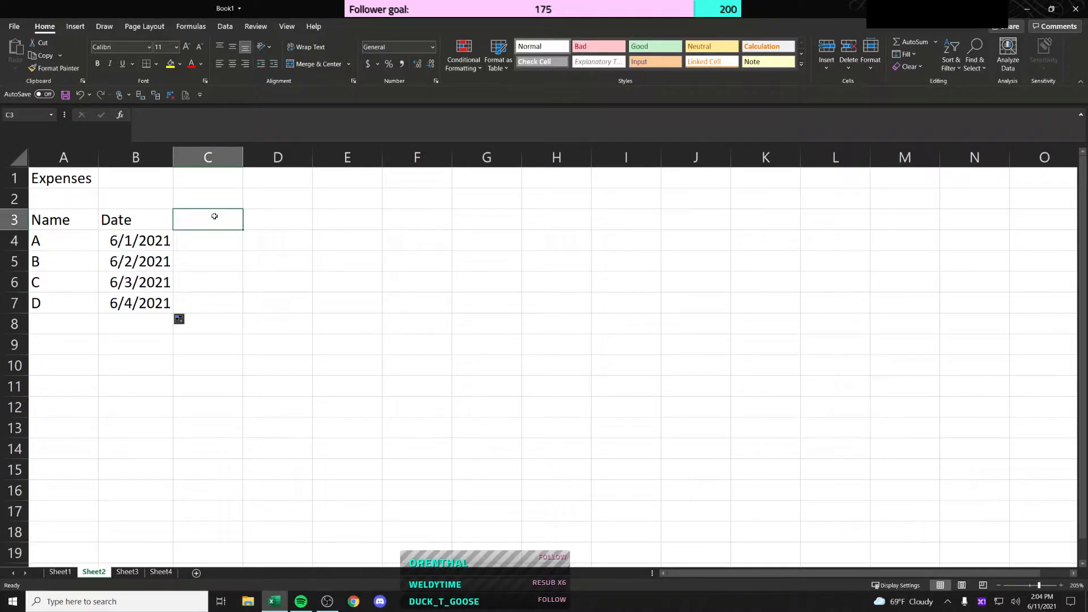
type("C")
key("BackSpace")
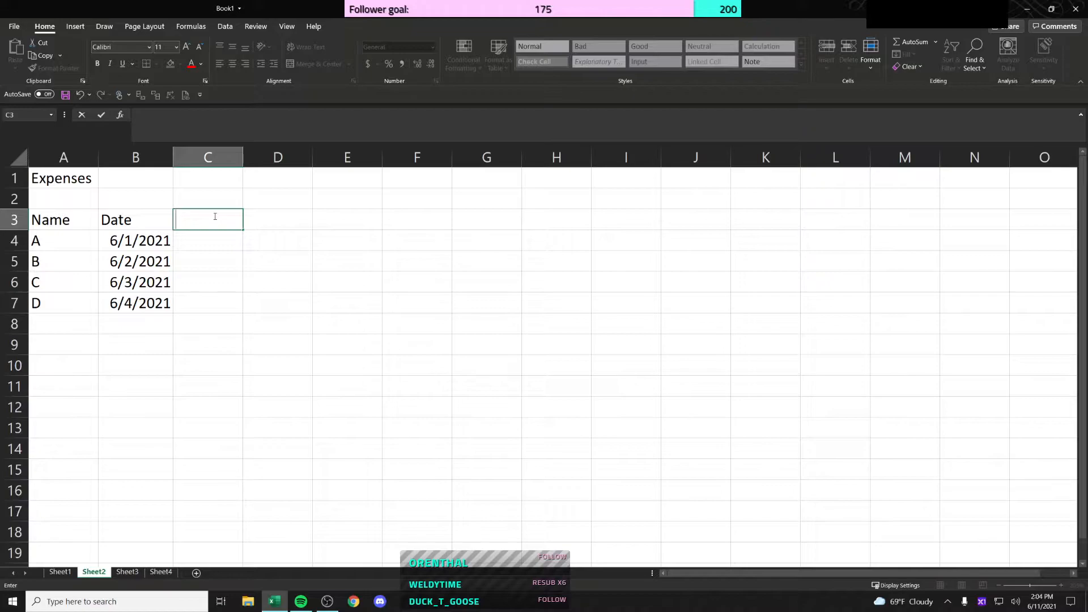
type("Item")
key("BackSpace")
key("BackSpace")
key("BackSpace")
key("BackSpace")
type("Item")
key("Return")
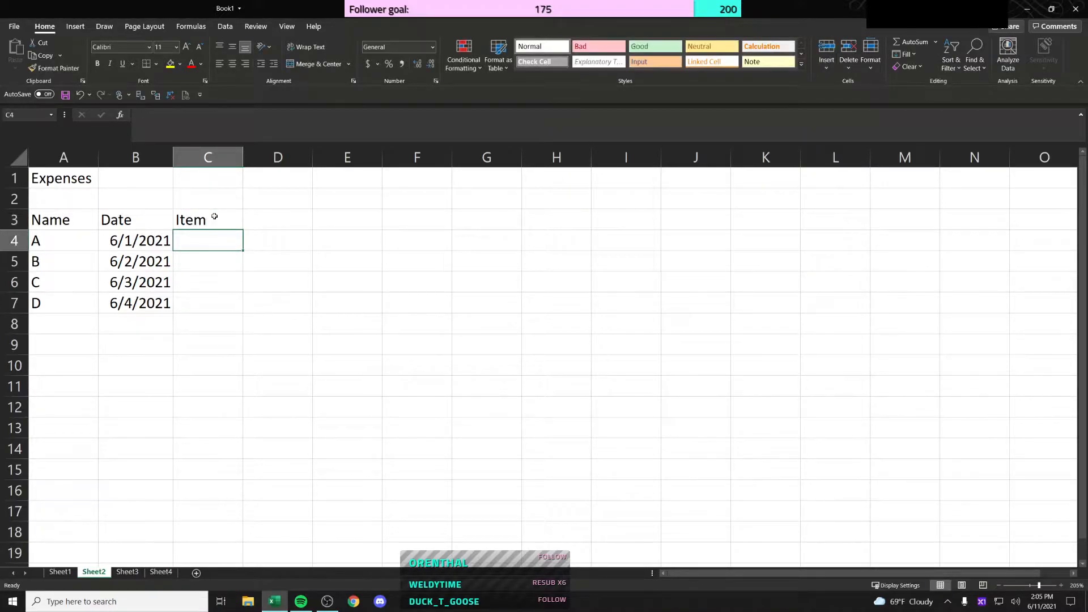
left_click(129, 221)
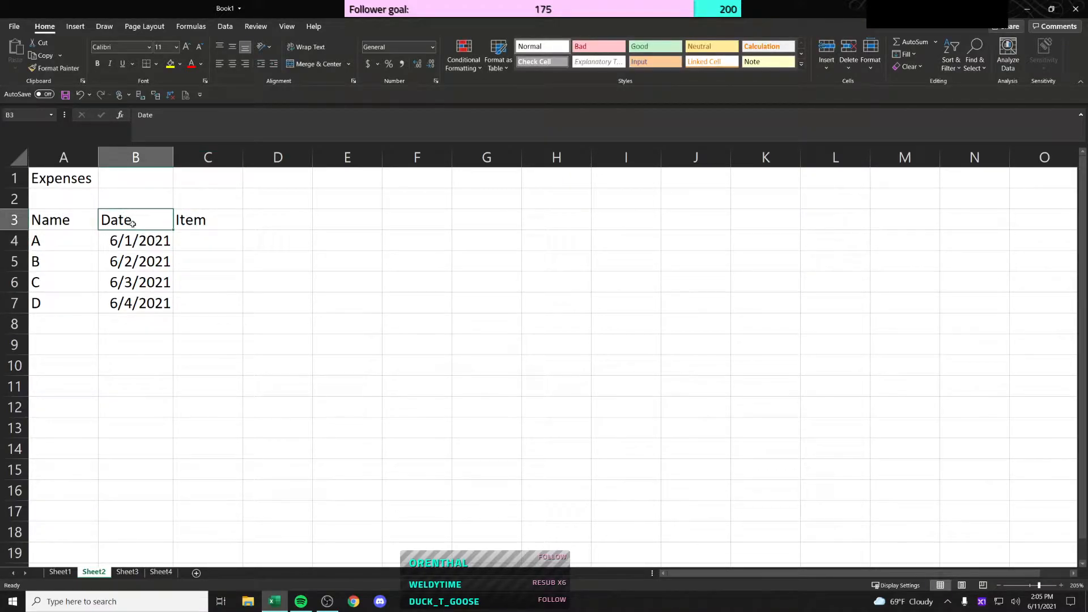
left_click(157, 244)
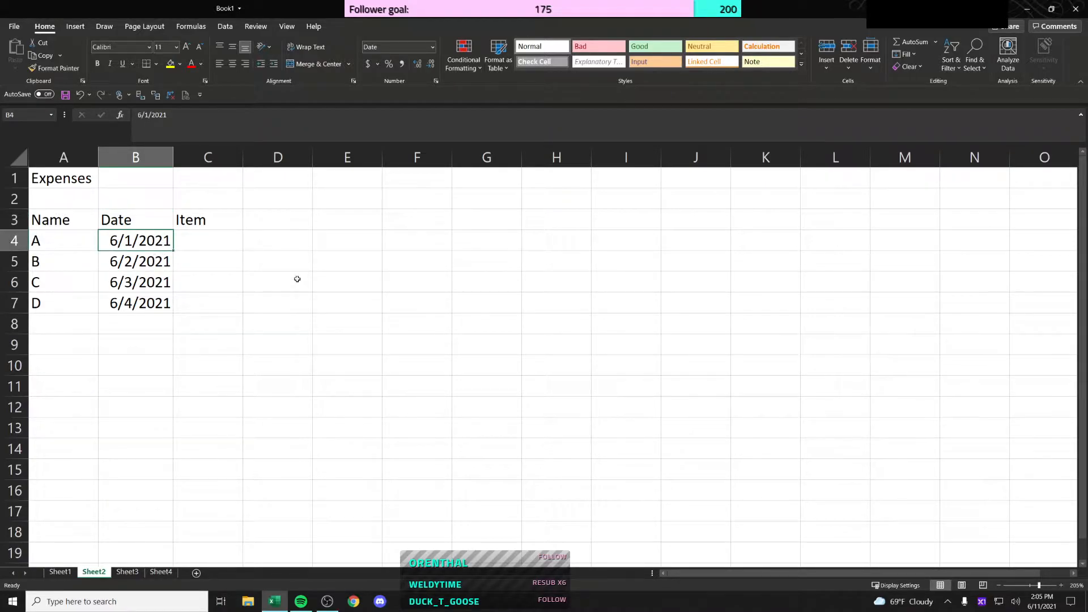
key("Down")
type("=")
key("Up")
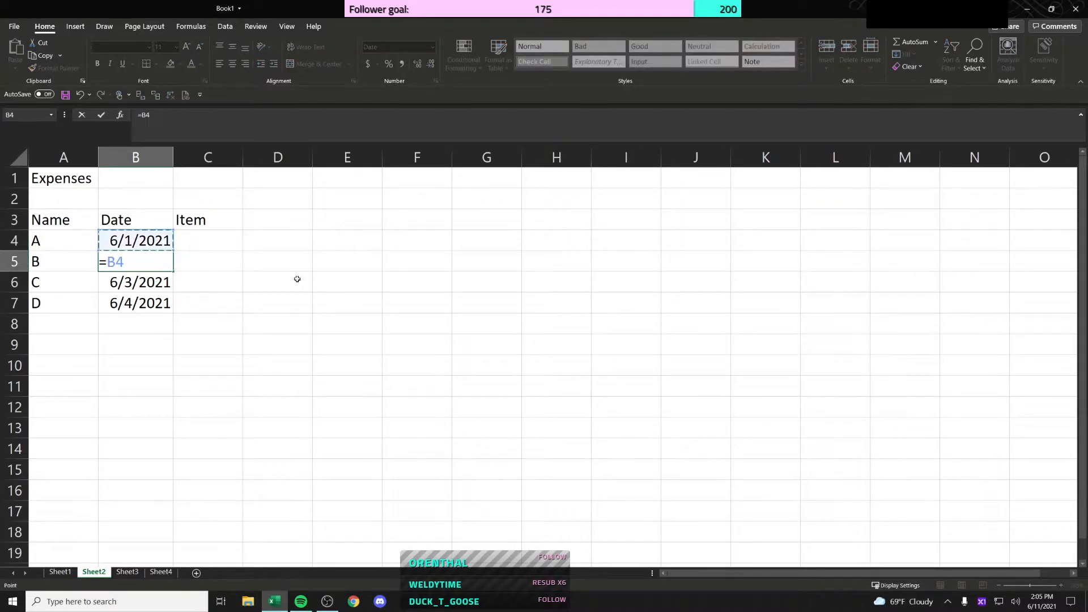
key("shift+Return")
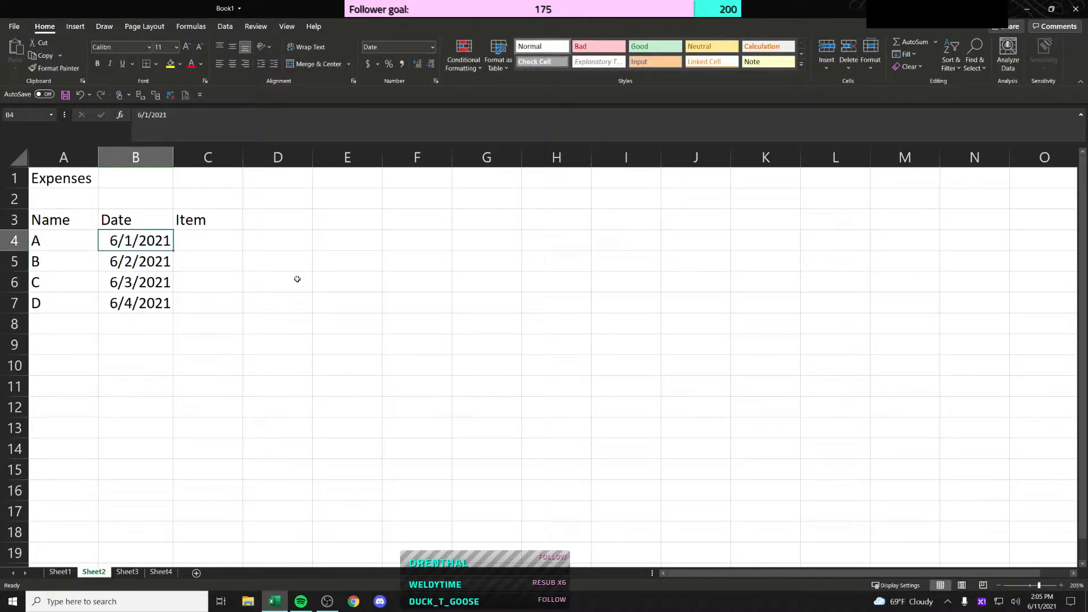
Step: Enter the formula =VALUE(B4) in cell C4 to convert the first date to its serial number
key("Right")
type("=val")
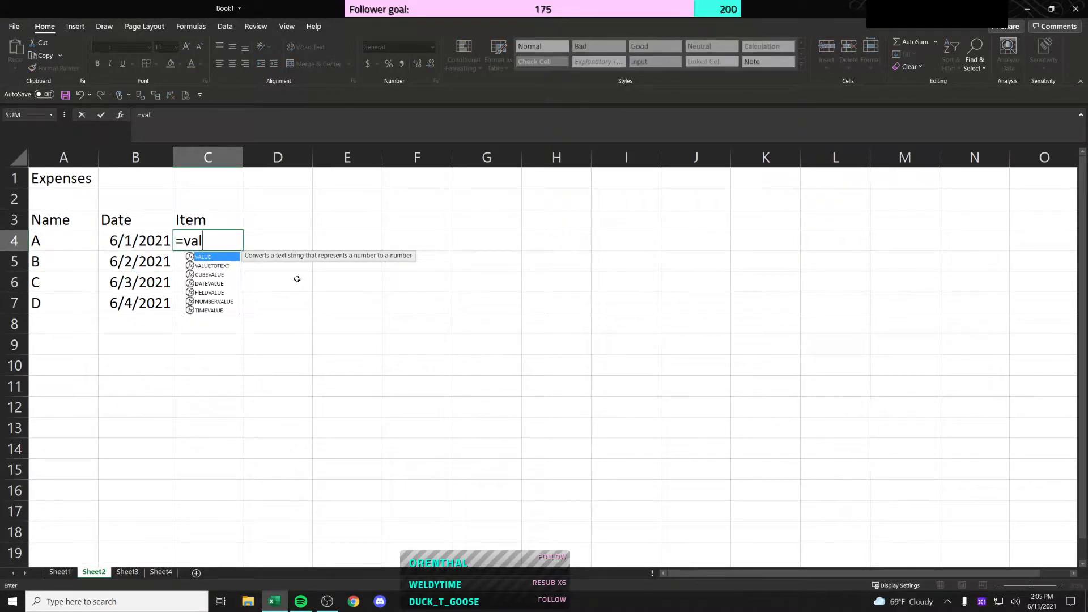
key("Tab")
key("Left")
key("Return")
key("Up")
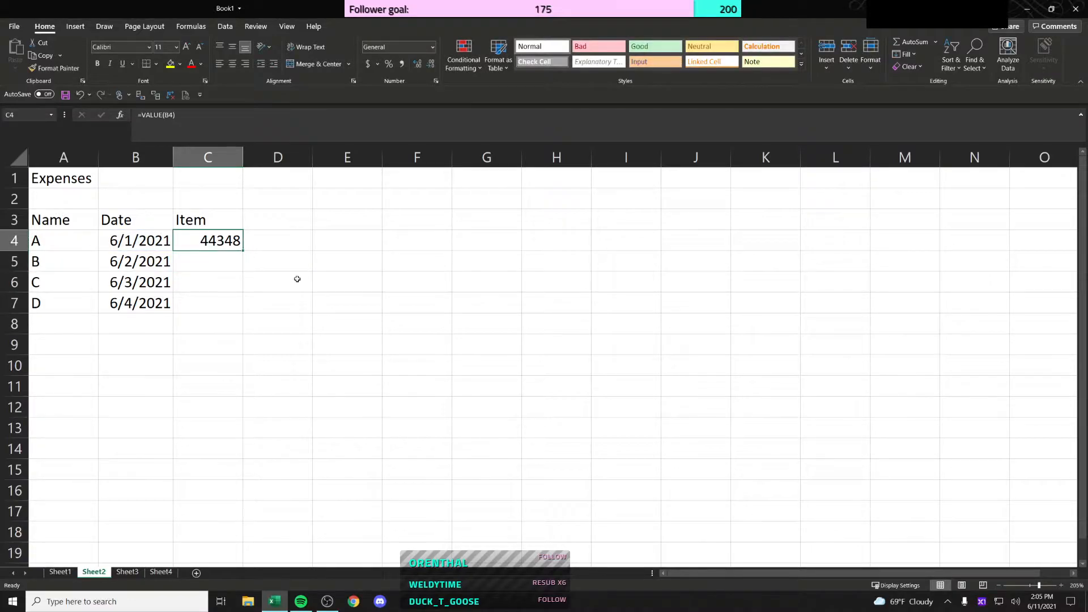
Step: Enter the formula =B4+1 in cell B5 to calculate the next day's date
key("Left")
key("Down")
type("=")
key("Up")
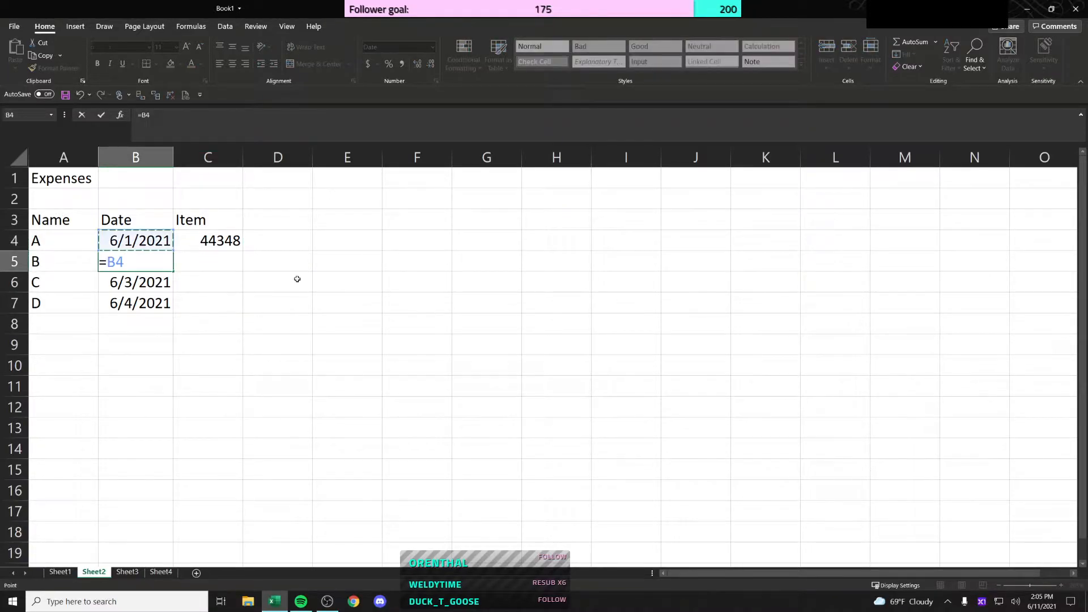
key("Escape")
type("=")
key("Up")
type("+1")
key("ctrl+Return")
Step: Copy the next-day formula from B5 down to cells B6 and B7
key("ctrl+c")
key("shift+Down")
key("shift+Down")
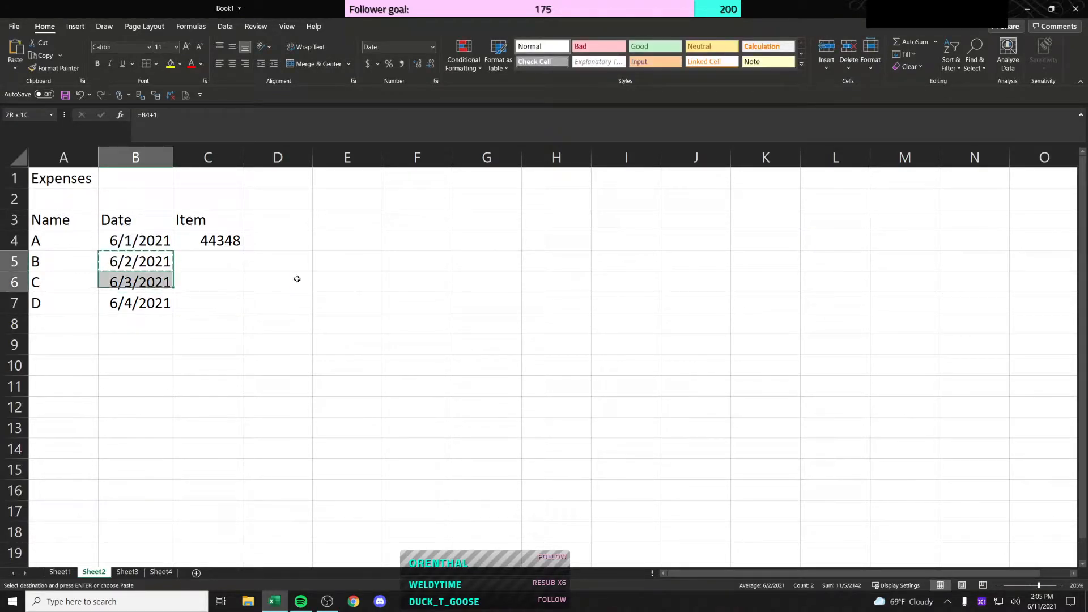
key("ctrl+v")
Step: Copy the VALUE formula from C4 into cells C5 to C7
key("Up")
key("Right")
key("ctrl+c")
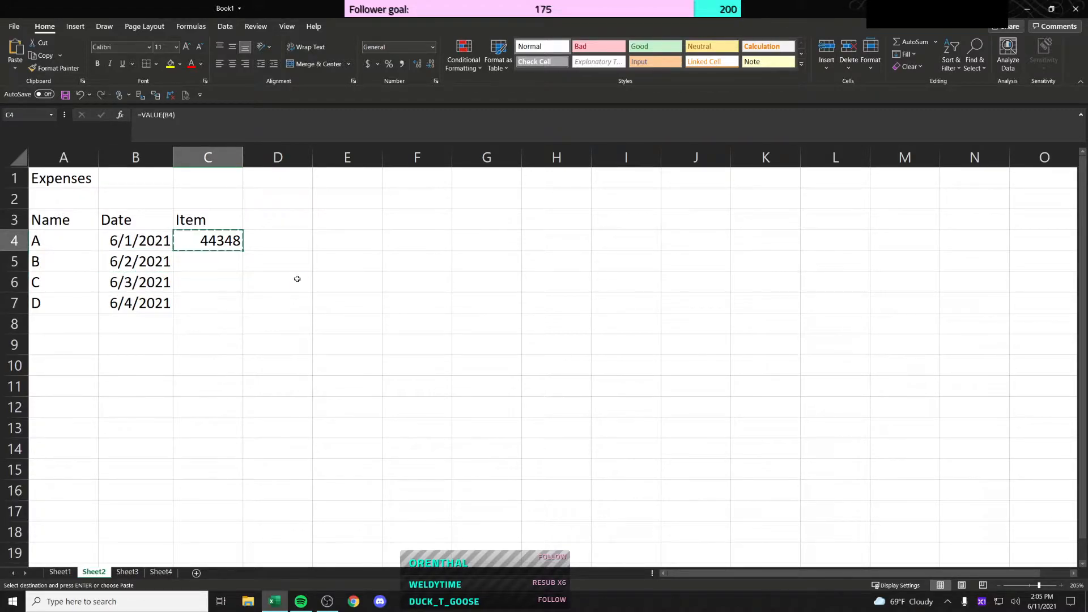
key("Down")
key("shift+Down")
key("shift+Down")
key("ctrl+v")
key("shift+Up")
key("shift+Up")
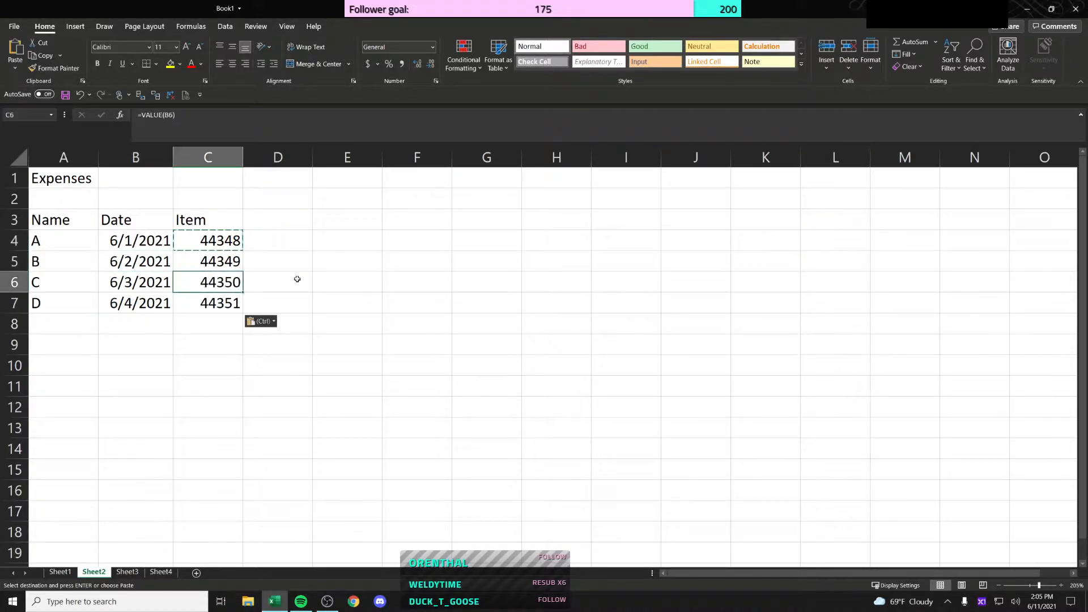
key("Down")
key("Down")
key("Up")
key("Right")
key("Up")
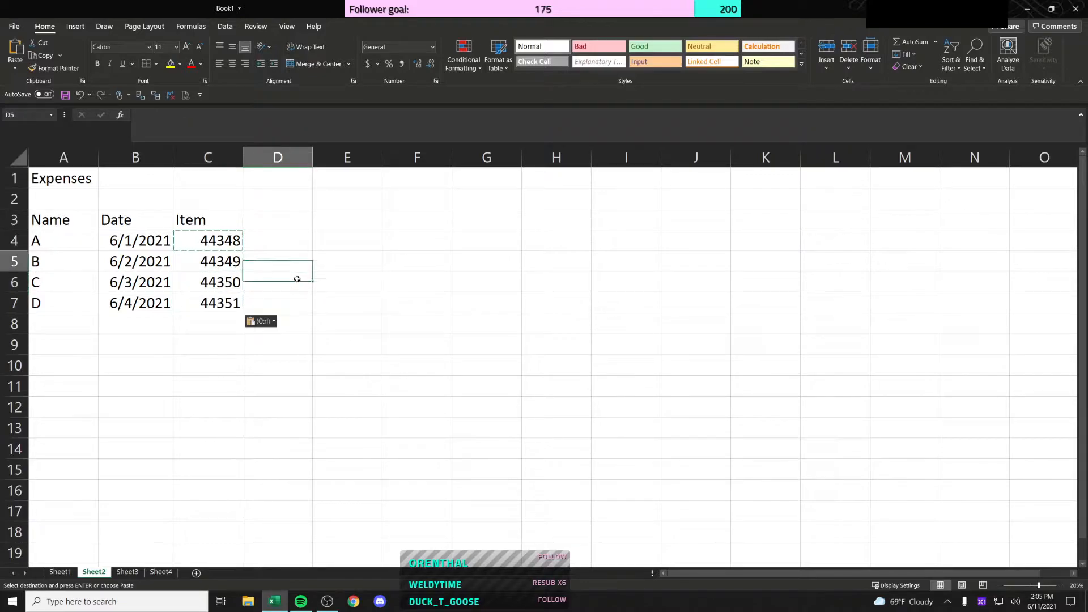
type("=")
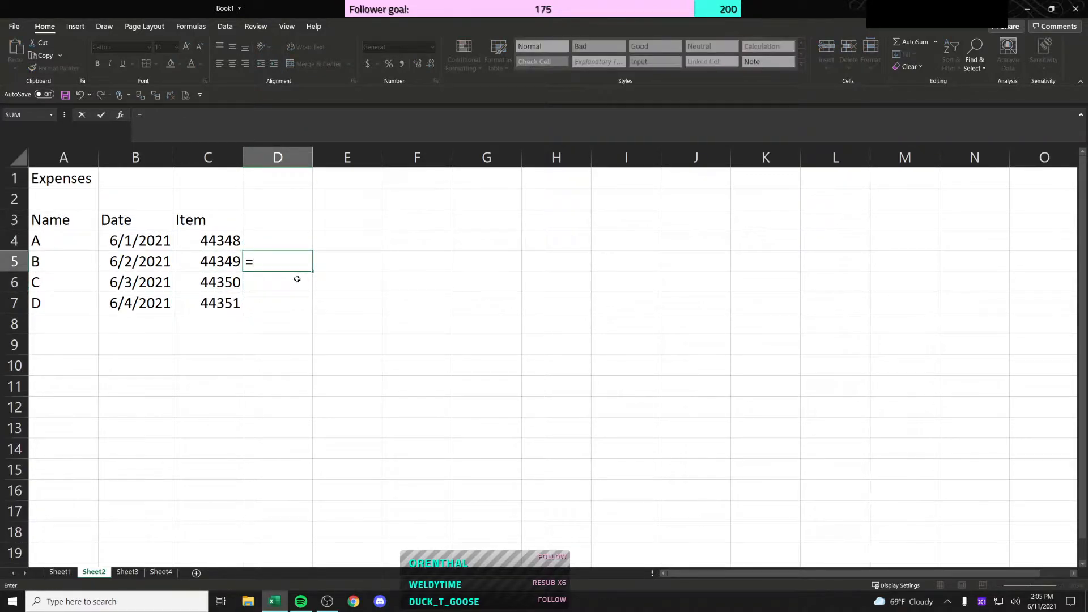
type("date")
key("BackSpace")
key("BackSpace")
key("BackSpace")
key("BackSpace")
type("date")
key("Tab")
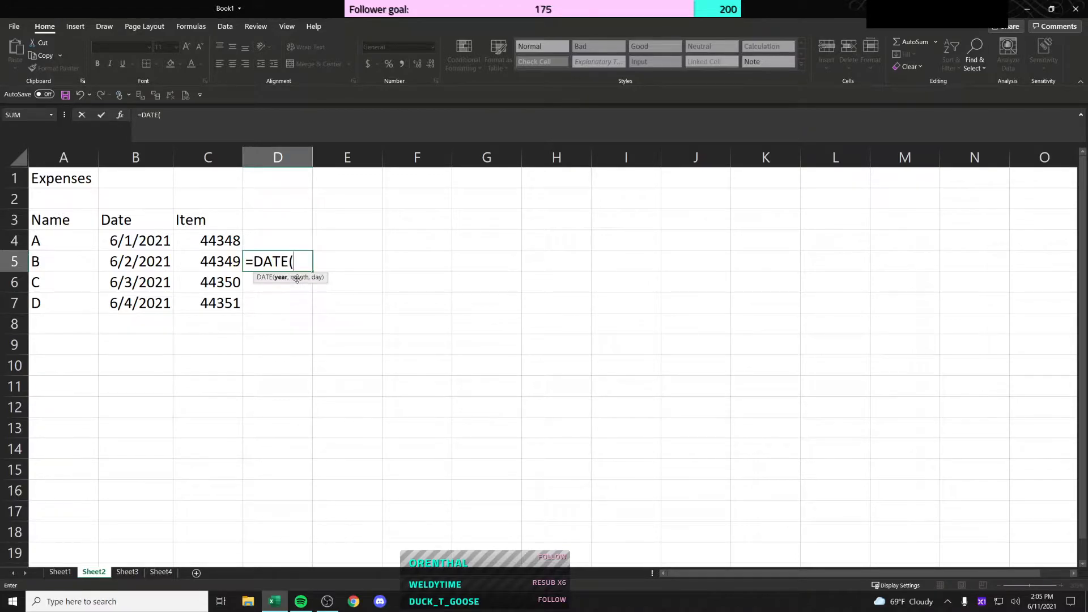
key("Escape")
Step: Try a DATEVALUE formula in cell D5 that references C5, and clear the cell again
type("=da")
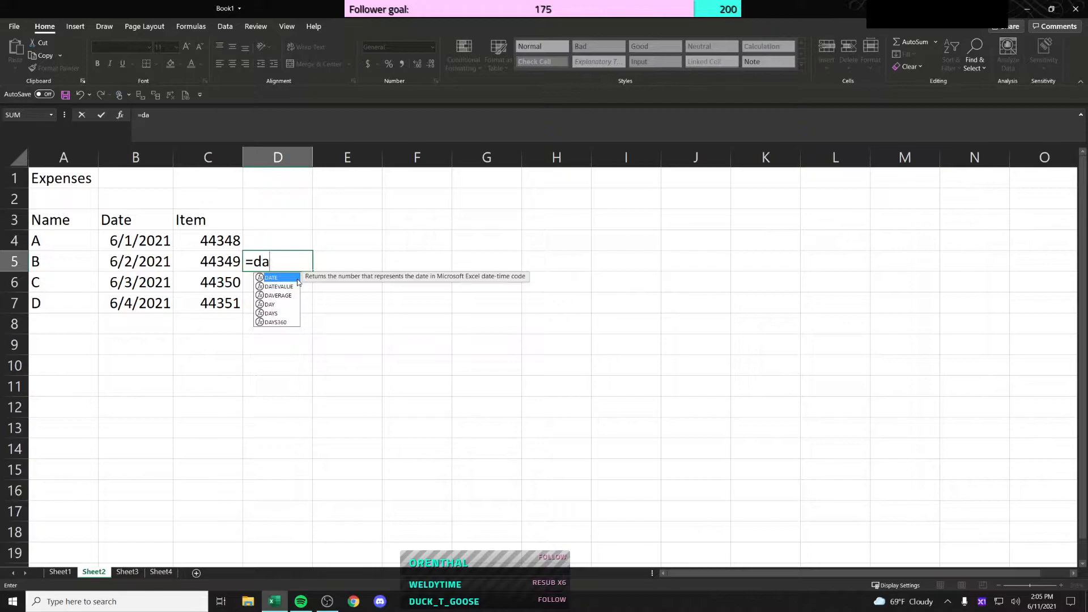
key("Down")
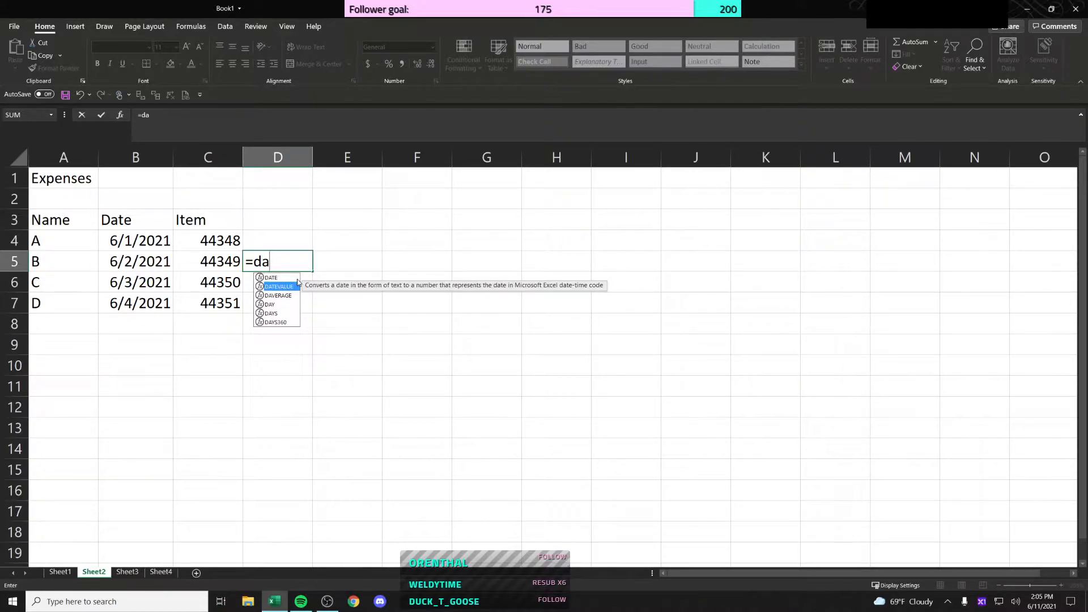
key("Tab")
key("Left")
key("Return")
key("Up")
key("Delete")
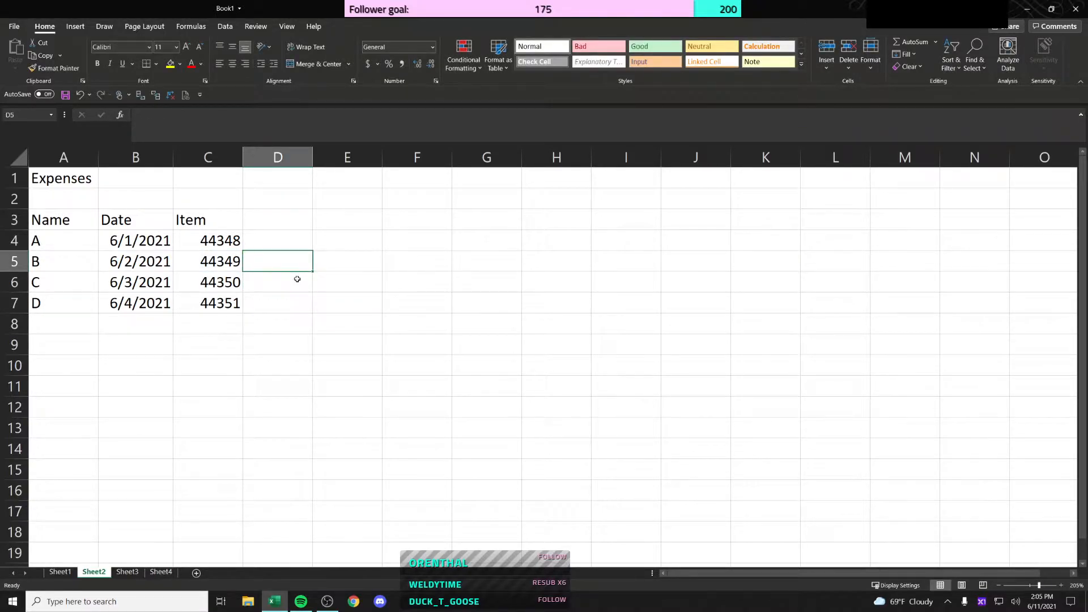
Step: Format the serial numbers in cells C4 to C7 as Short Date
key("Left")
key("Up")
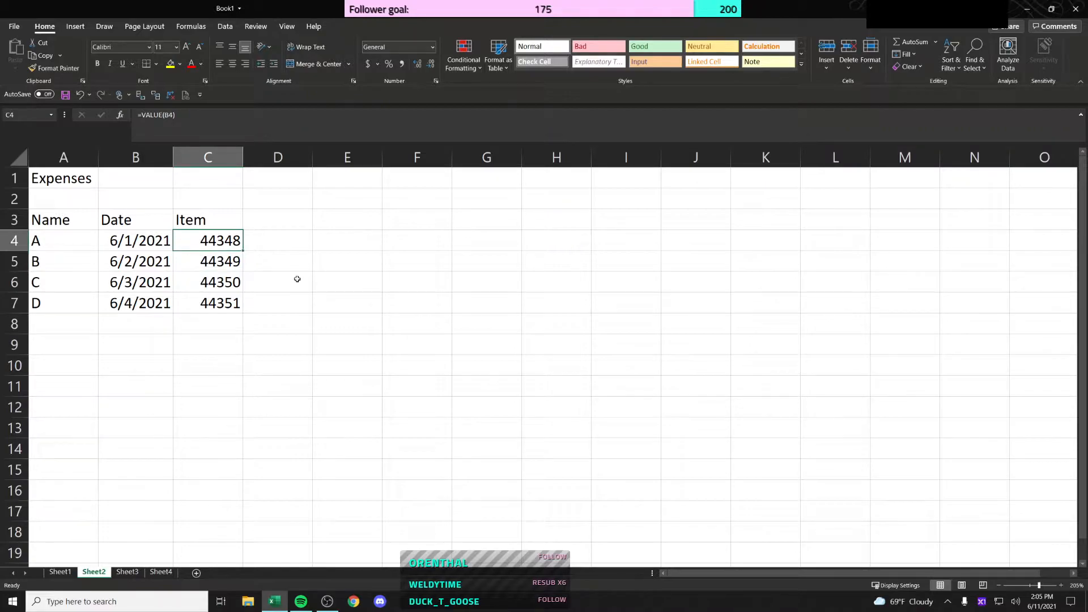
key("shift+Down")
key("shift+Down")
key("shift+Down")
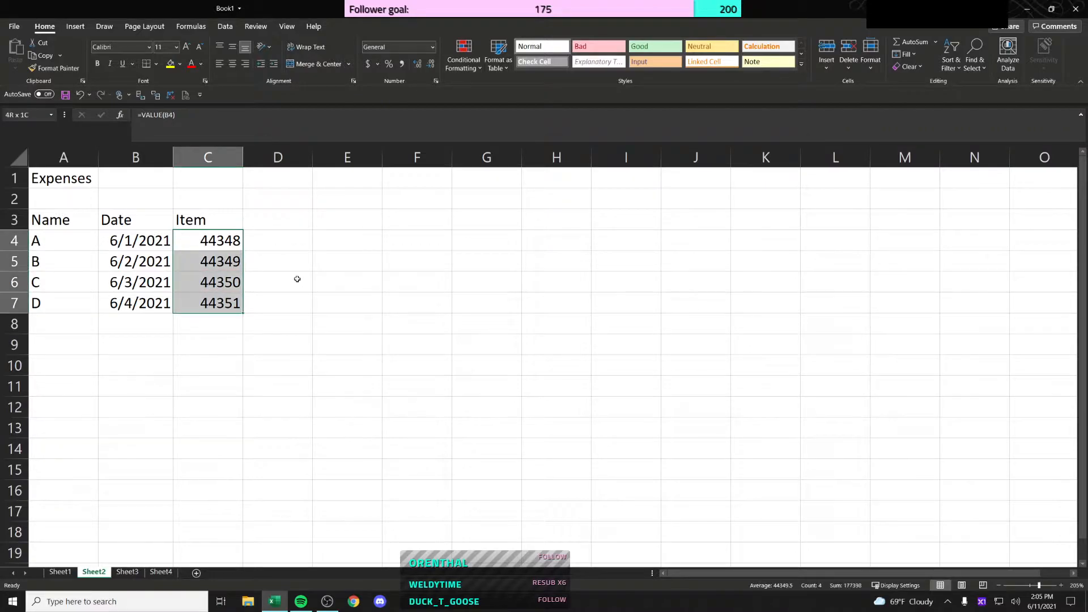
left_click(432, 50)
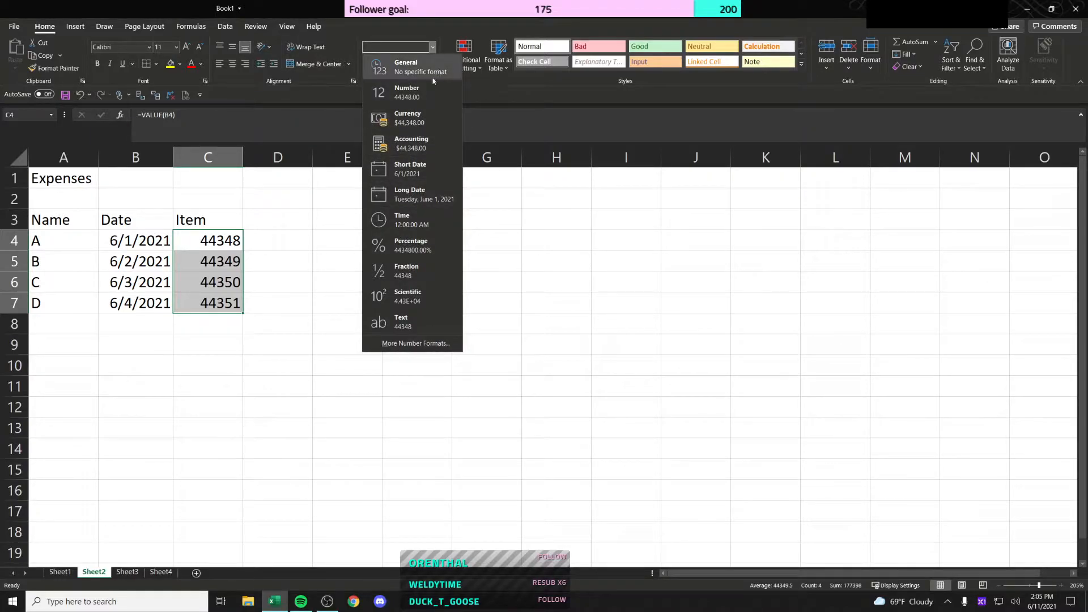
left_click(413, 164)
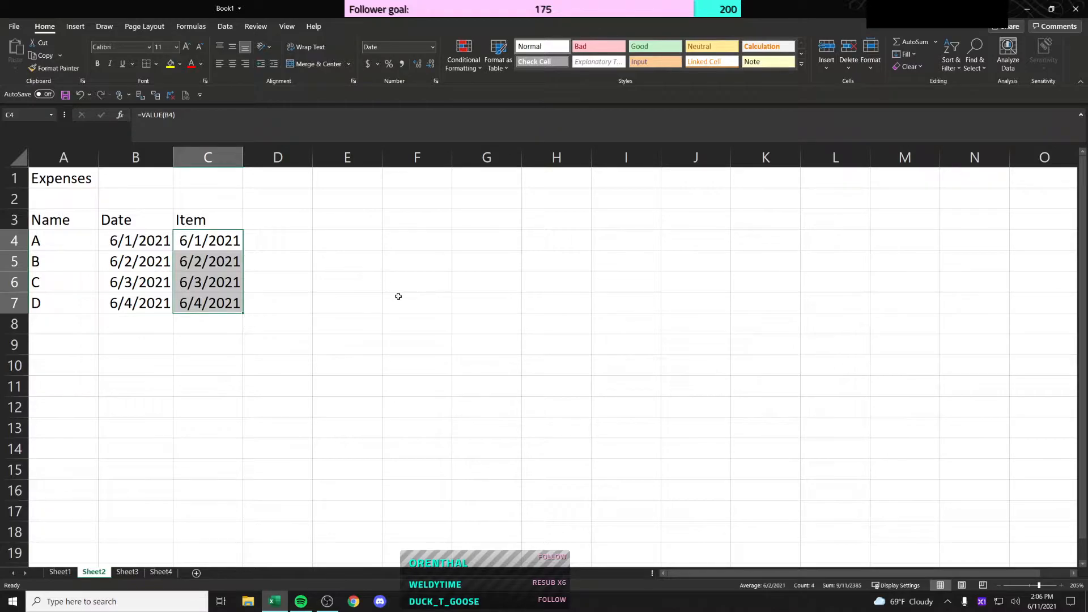
Step: Undo the date formatting and the VALUE formulas so that the Item cells C4 to C7 are empty
key("ctrl+z")
key("ctrl+z")
key("ctrl+z")
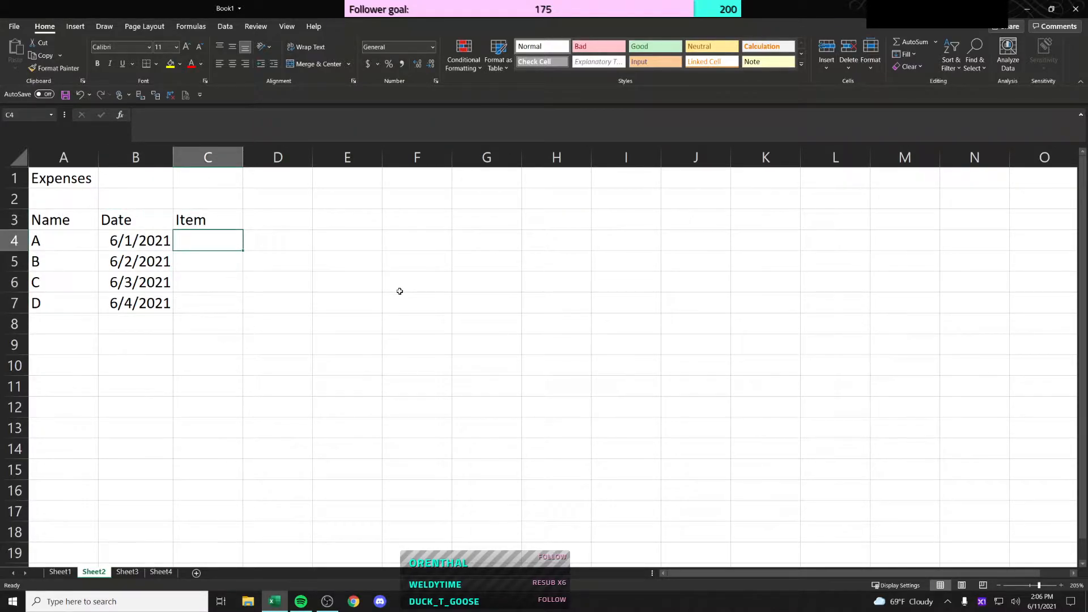
Step: Enter Pencils in cell C4 and Paper in cell C5 under the Item header
type("Pencils")
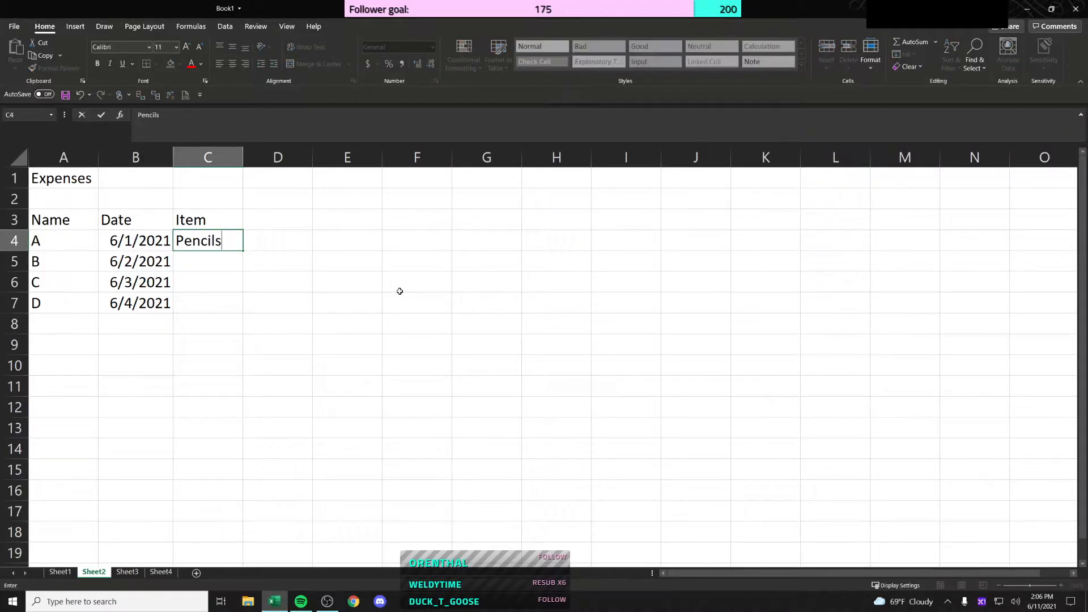
key("Return")
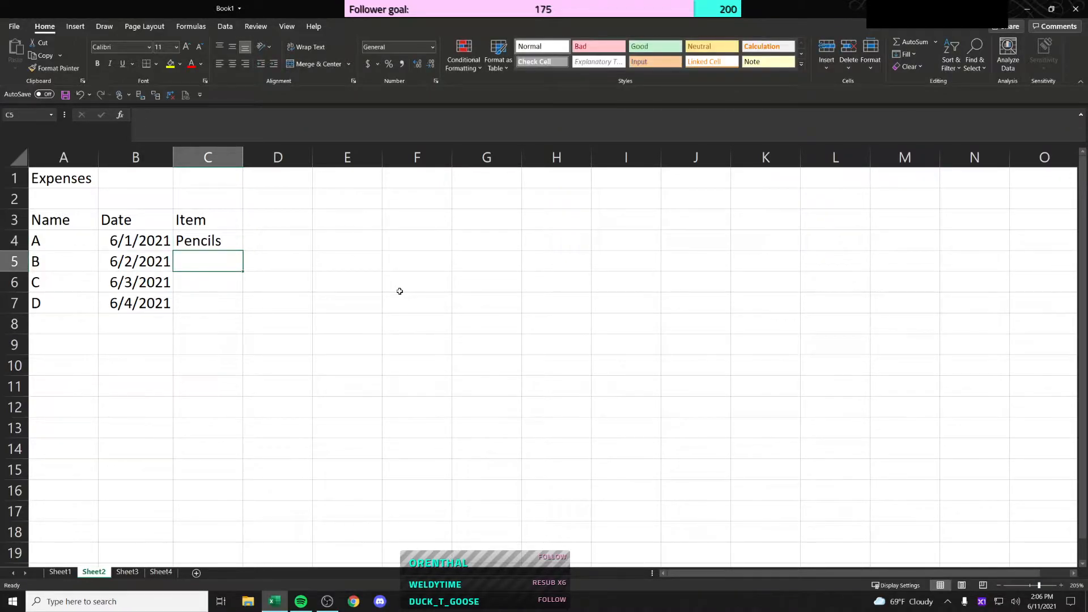
type("Paper")
key("Return")
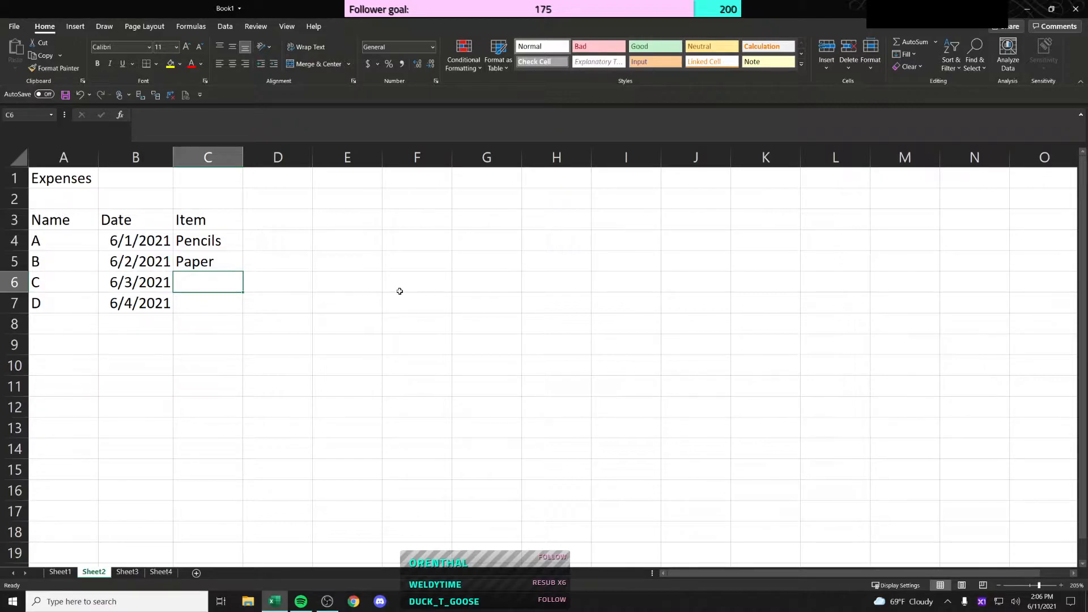
Step: Complete the Item column with Groceries in cell C6 and Rent in cell C7
type("Grocerie")
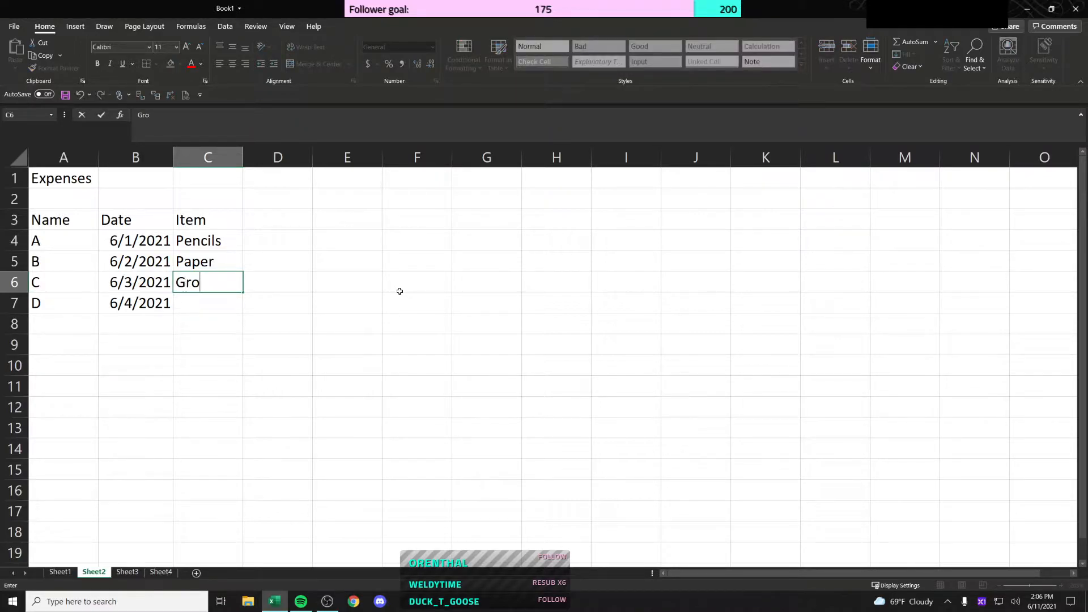
key("BackSpace")
key("BackSpace")
type("ies")
key("Return")
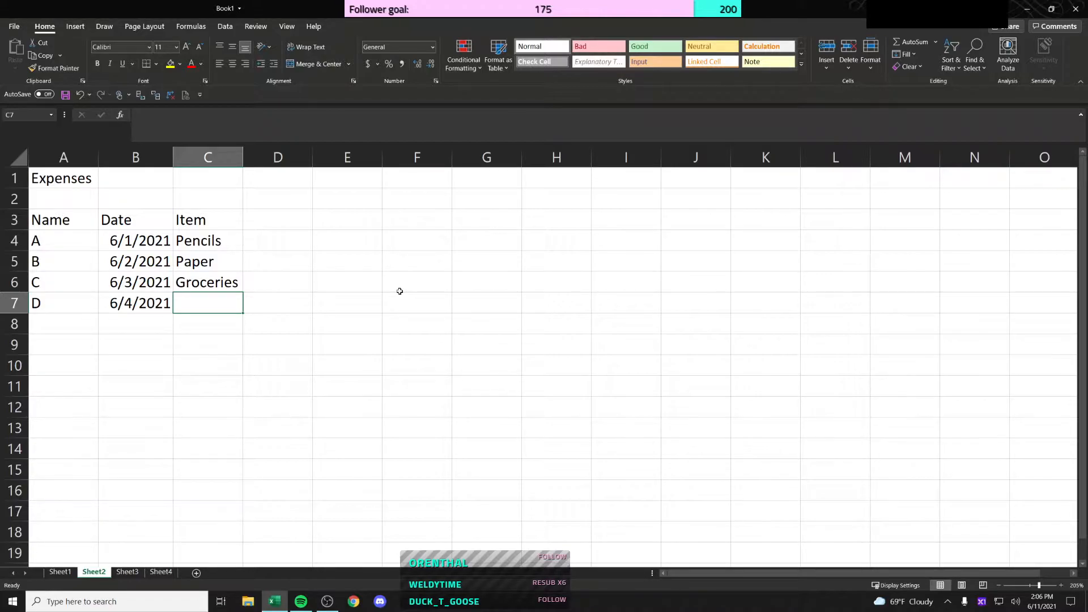
type("Rent")
key("Return")
key("Up")
key("Up")
key("Up")
key("Up")
key("Up")
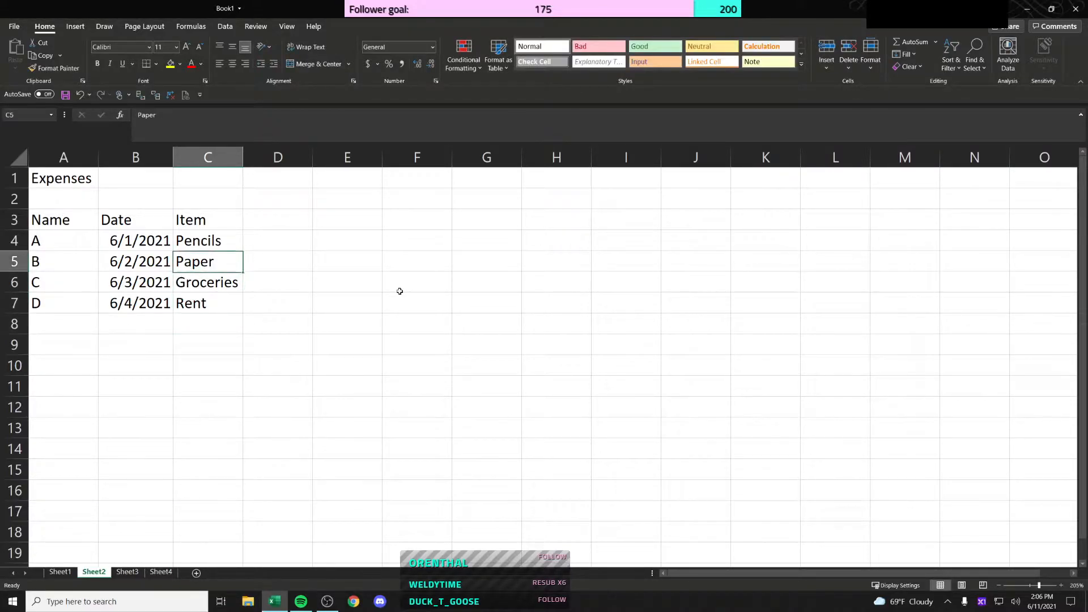
Step: Add the header Cost in D3, next to the Item header
key("Down")
key("Down")
key("Down")
key("Down")
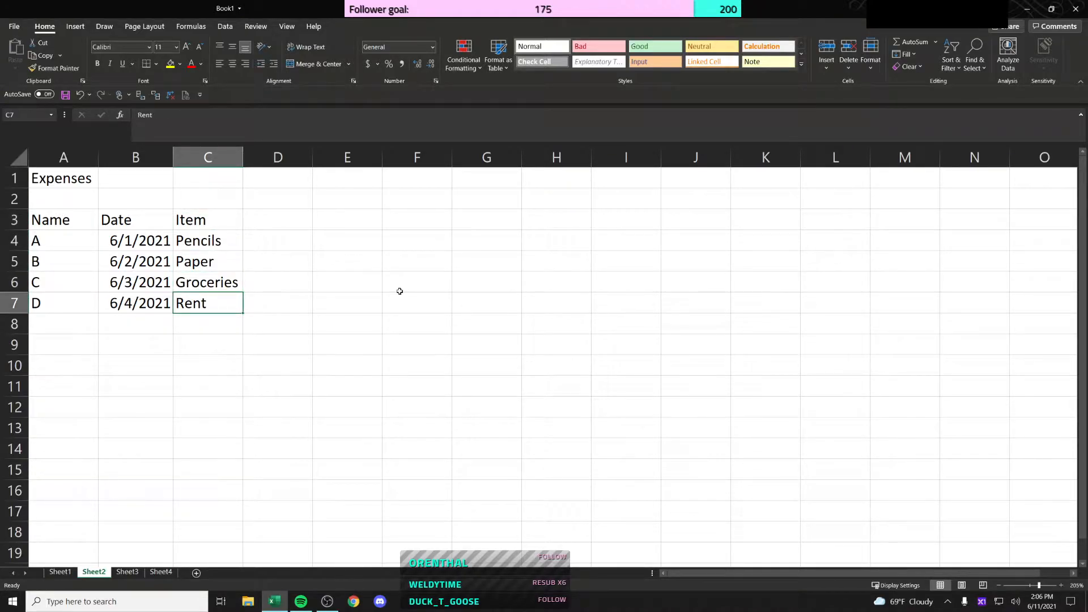
key("Up")
key("Up")
key("Up")
key("Up")
key("Right")
key("Down")
key("Up")
type("Cost")
key("Return")
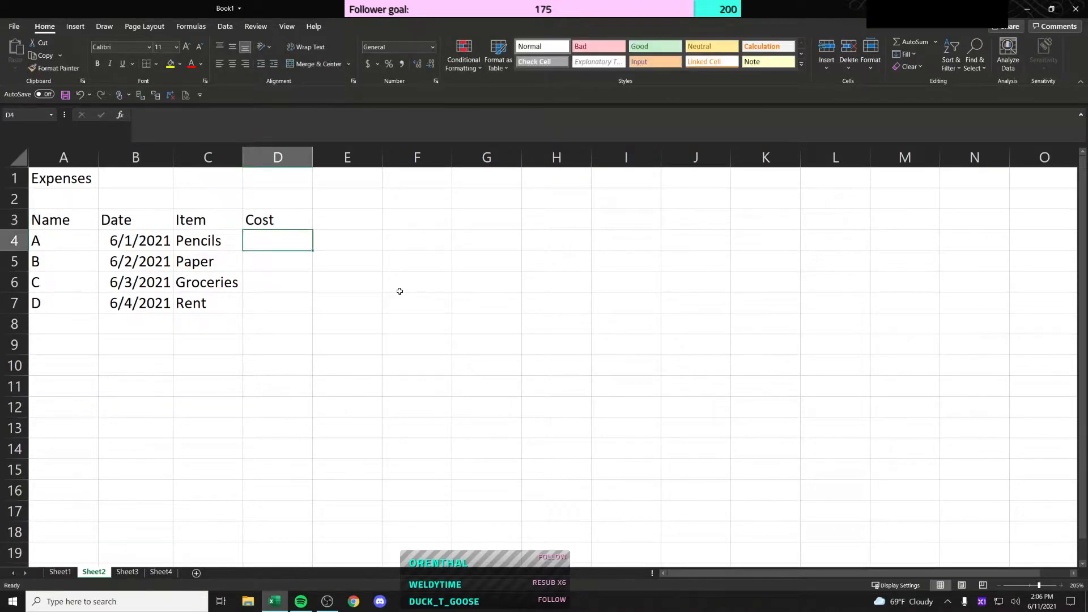
Step: Enter $10 as the Pencils cost in D4 and copy it to the costs of Paper, Groceries and Rent
type("$")
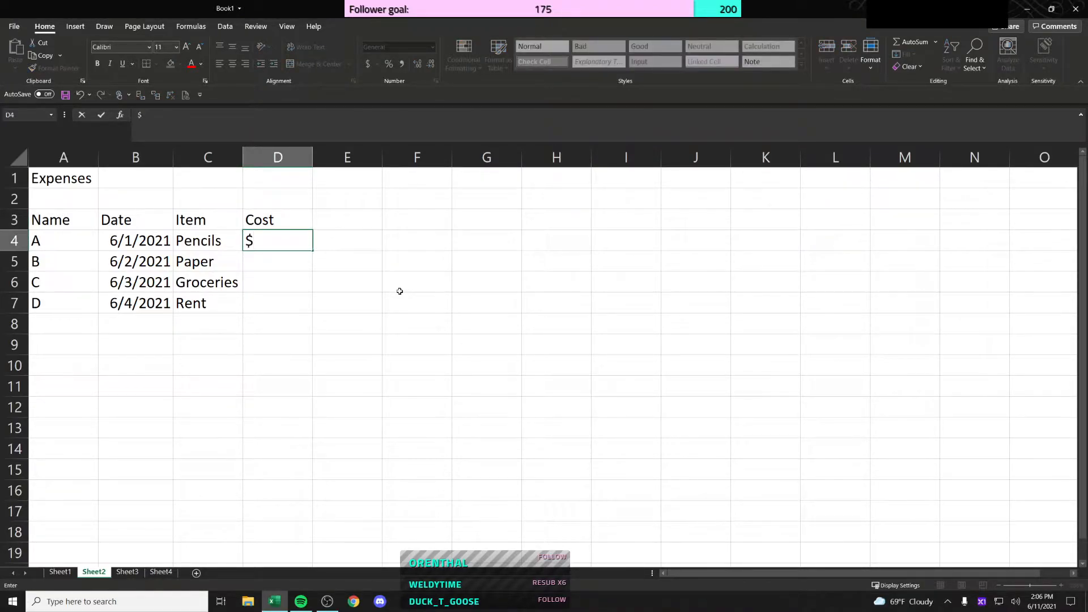
type("10")
key("Return")
key("Up")
key("ctrl+c")
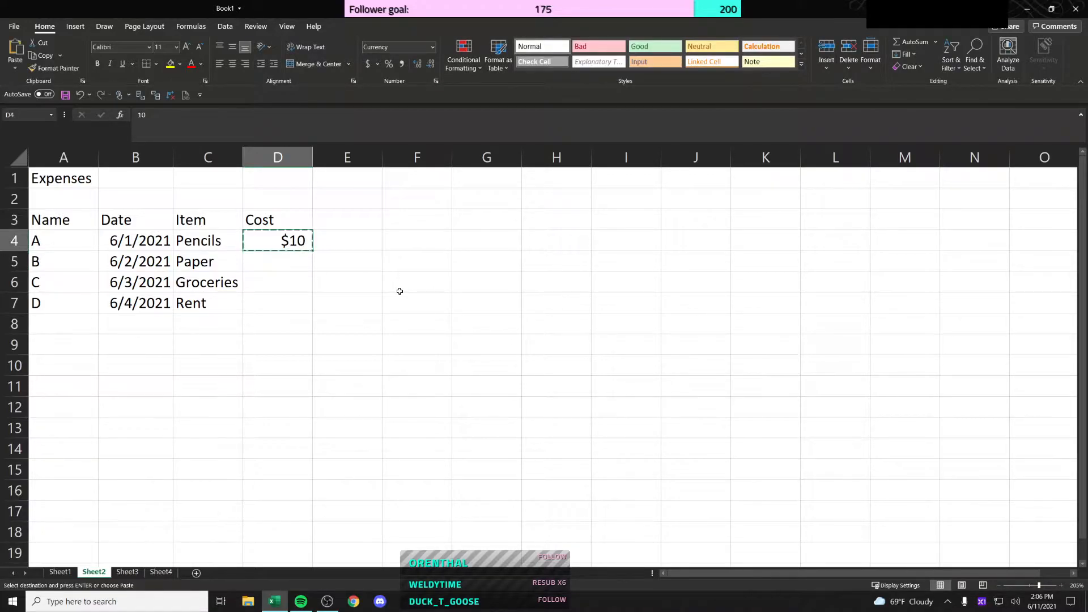
key("Down")
key("ctrl+v")
key("ctrl+c")
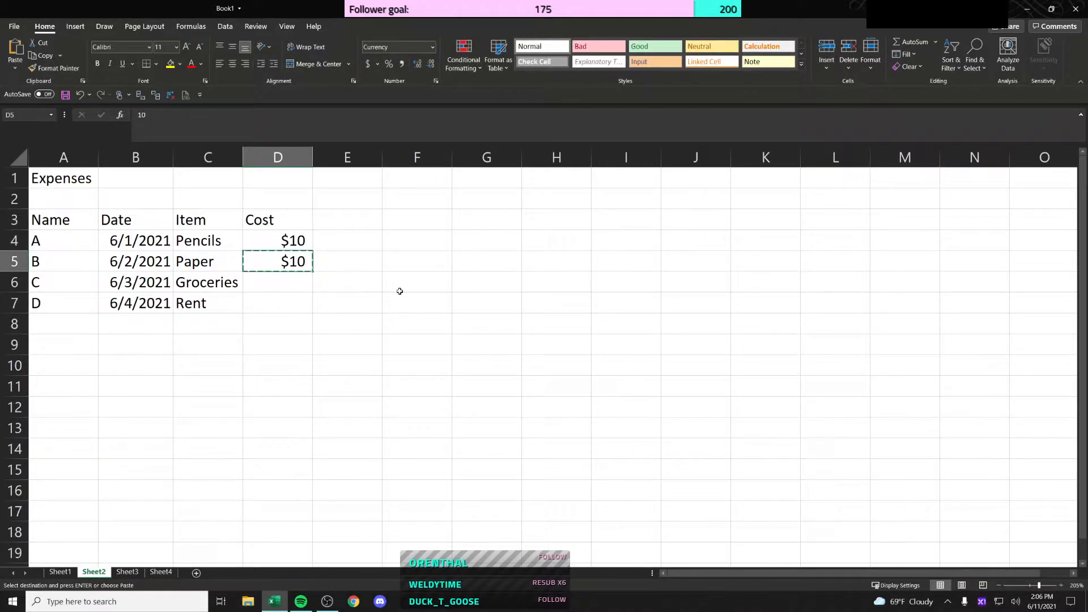
key("Down")
key("ctrl+v")
key("Down")
key("ctrl+v")
Step: Re-enter $10 as the Pencils cost in D4
key("Up")
key("Up")
key("Up")
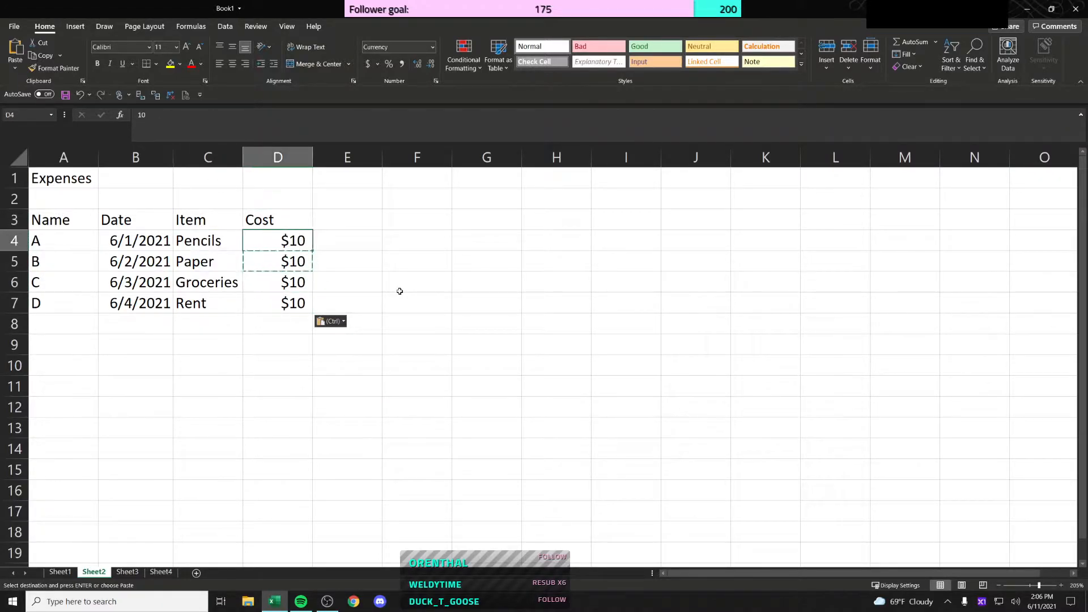
type("$10")
key("Return")
key("Up")
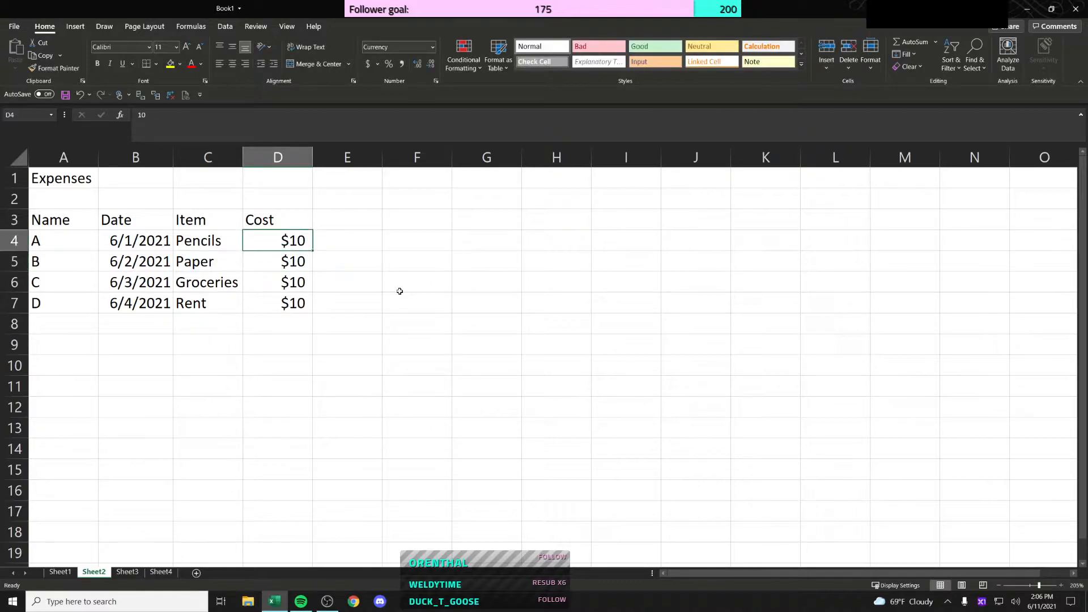
Step: Check the number format of the cost cells D4:D7
left_click(432, 47)
left_click(309, 239)
left_click_drag(300, 261, 299, 303)
left_click(298, 265)
left_click(295, 283)
left_click(294, 305)
left_click(295, 261)
left_click(353, 258)
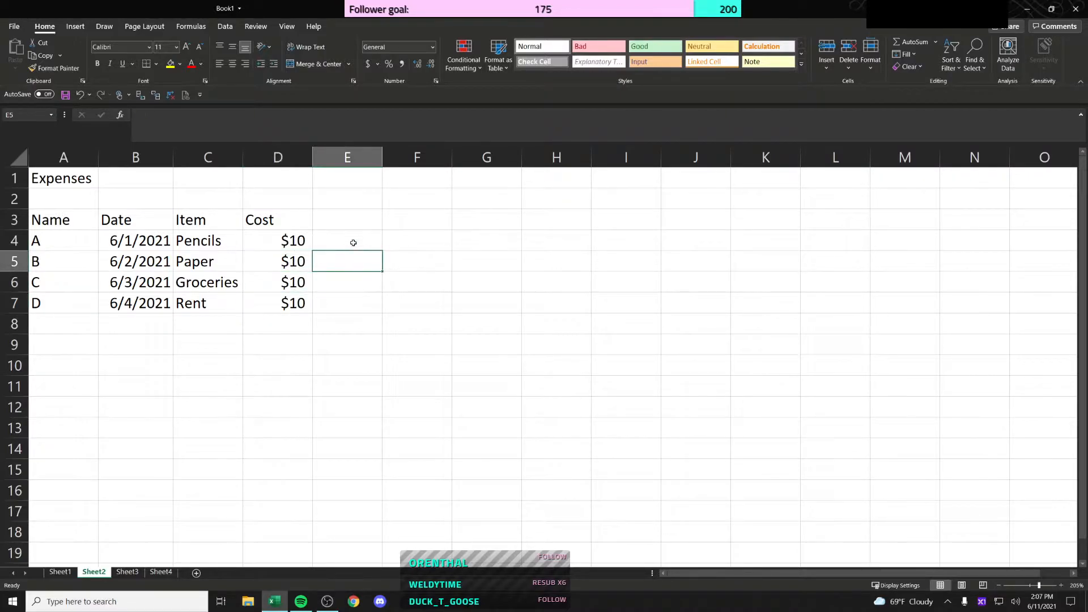
Step: Enter 10 without a currency sign in E4 and copy it down to E5:E7
left_click(354, 238)
type("10")
key("Return")
left_click(376, 220)
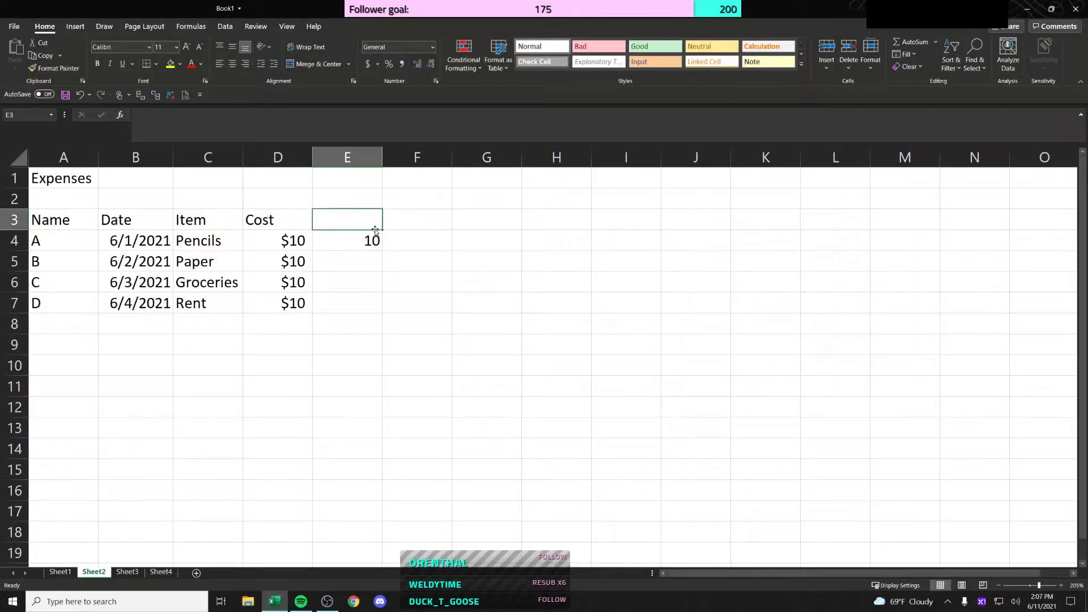
left_click(372, 237)
key("ctrl+c")
key("Down")
key("Up")
key("Down")
key("shift+Down")
key("shift+Down")
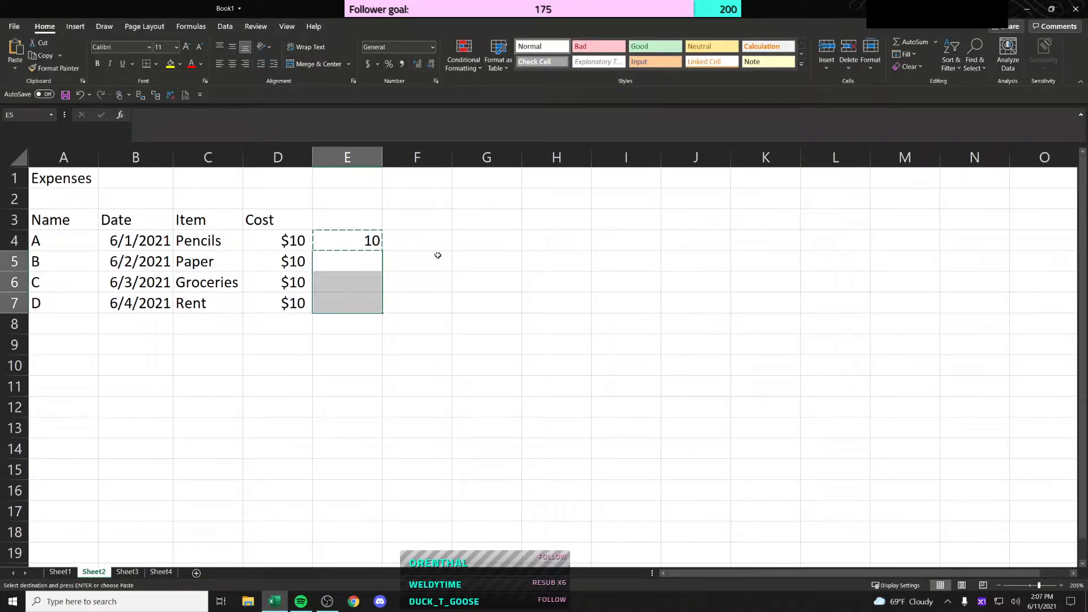
key("ctrl+v")
Step: Clear the plain numbers from E4:E7
key("Left")
key("Right")
key("Down")
key("Down")
key("Up")
key("Up")
key("shift+Down")
key("shift+Down")
key("Delete")
key("Up")
key("Delete")
Step: Set the Paper cost in D5 to 5
key("Left")
key("Down")
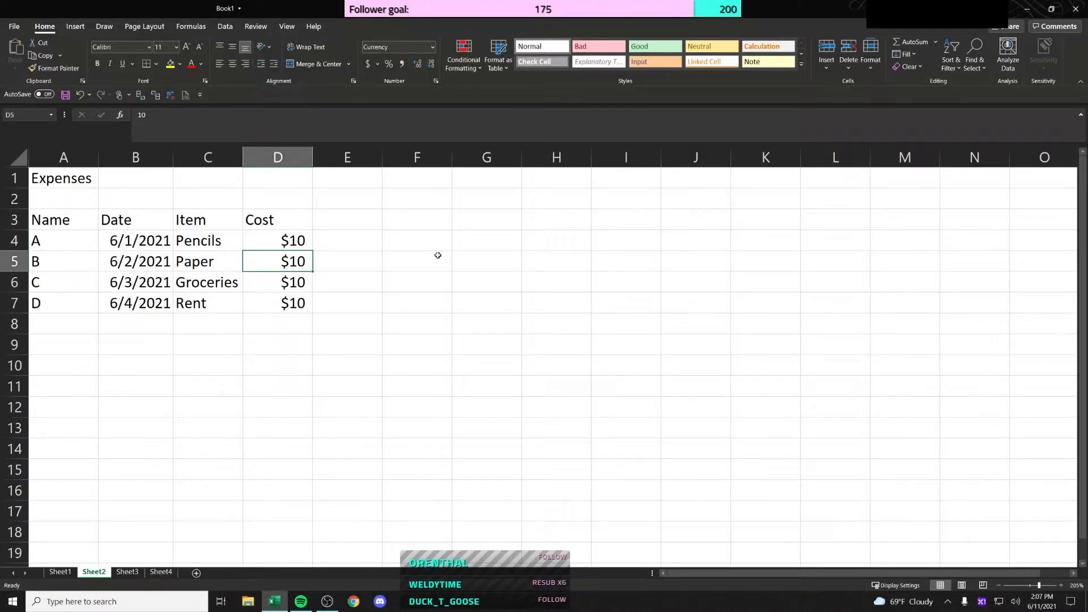
key("Up")
key("Down")
key("Down")
key("Down")
key("Up")
key("Up")
type("5")
key("Return")
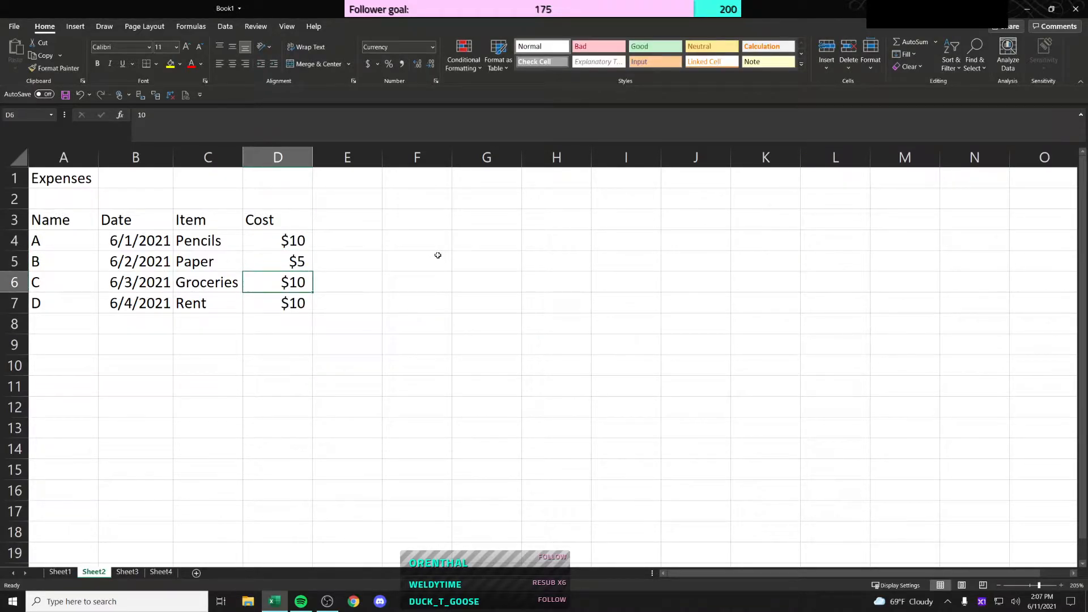
Step: Set the Groceries cost in D6 to 50 and the Rent cost in D7 to 1000
key("Up")
key("Up")
key("shift+Down")
key("shift+Down")
key("shift+Down")
key("Left")
key("Right")
key("Down")
key("Down")
type("50")
key("Return")
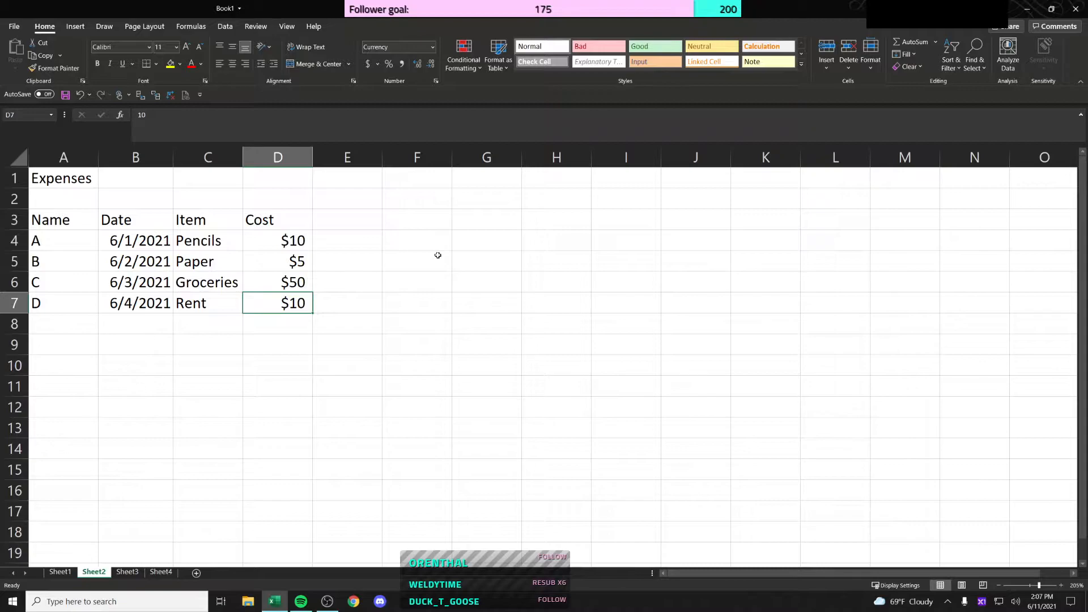
type("1000")
key("Return")
Step: Review the Cost column from its header down to the empty cells below Rent
key("Up")
key("Up")
key("Up")
key("Up")
key("Up")
key("Left")
key("Up")
key("Right")
key("Down")
key("Down")
key("Down")
key("Down")
key("Down")
key("Down")
key("Left")
key("Right")
key("Down")
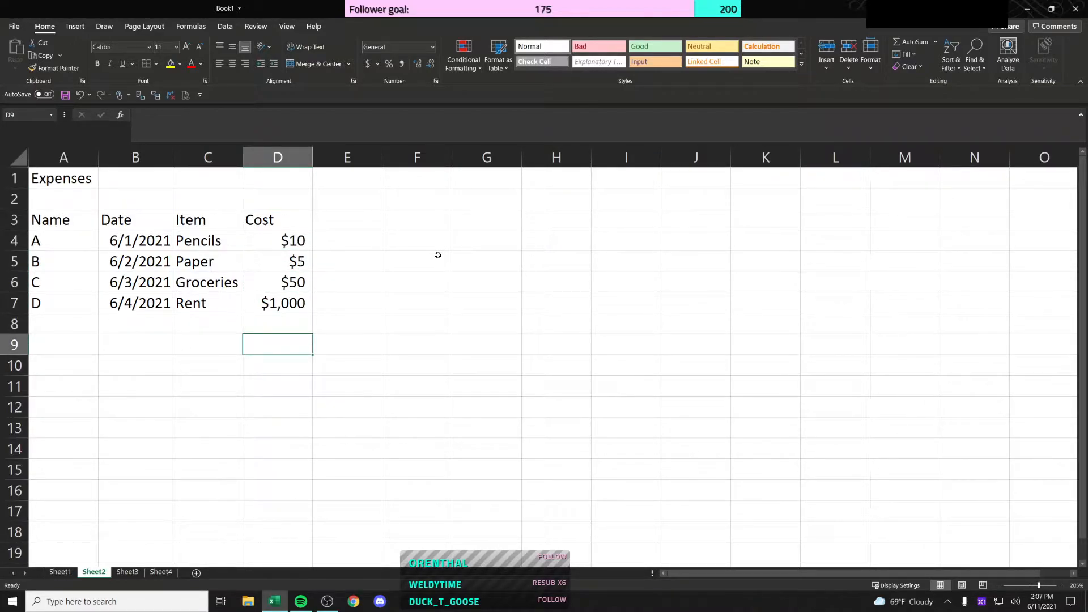
Step: Review the Name column and the Name, Date and Item headers in row 3
key("Up")
key("Up")
key("Left")
key("Left")
key("Left")
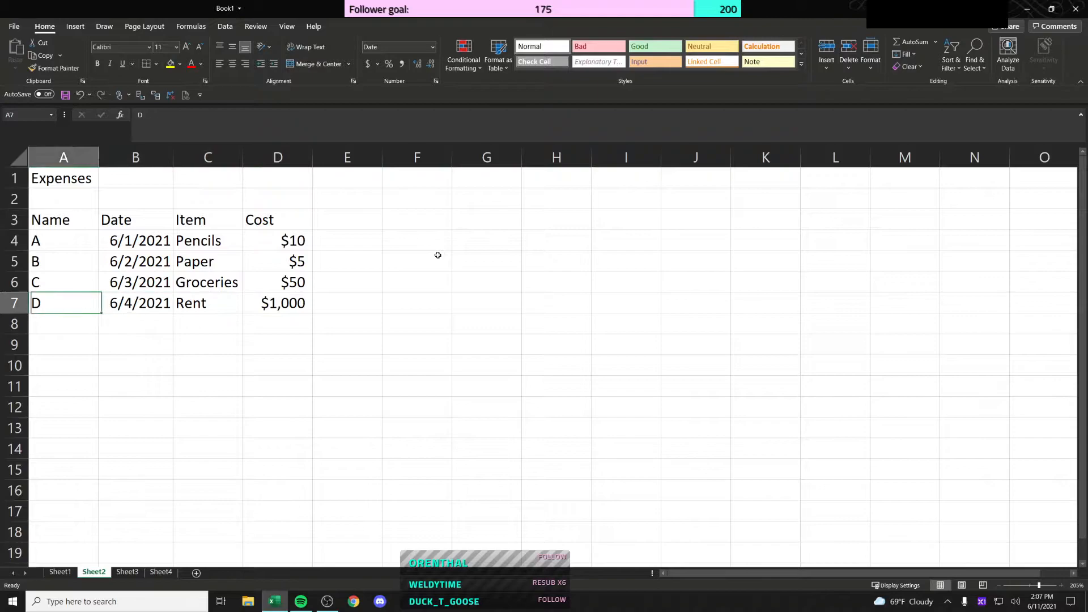
key("Up")
key("Up")
key("Up")
key("Up")
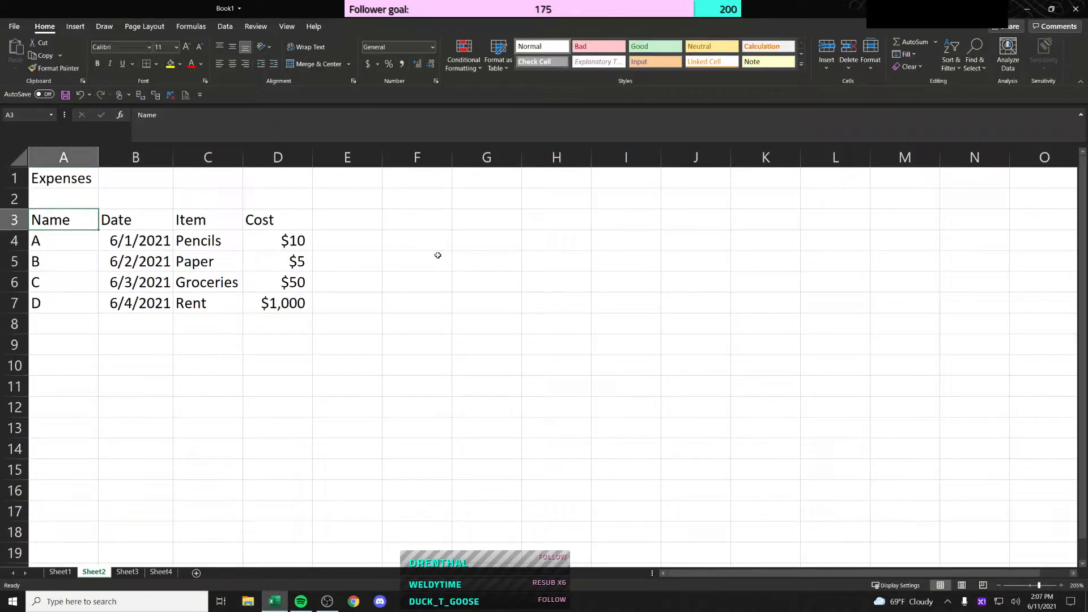
key("Right")
key("Right")
key("Left")
key("Left")
key("Right")
key("Right")
key("Left")
key("Right")
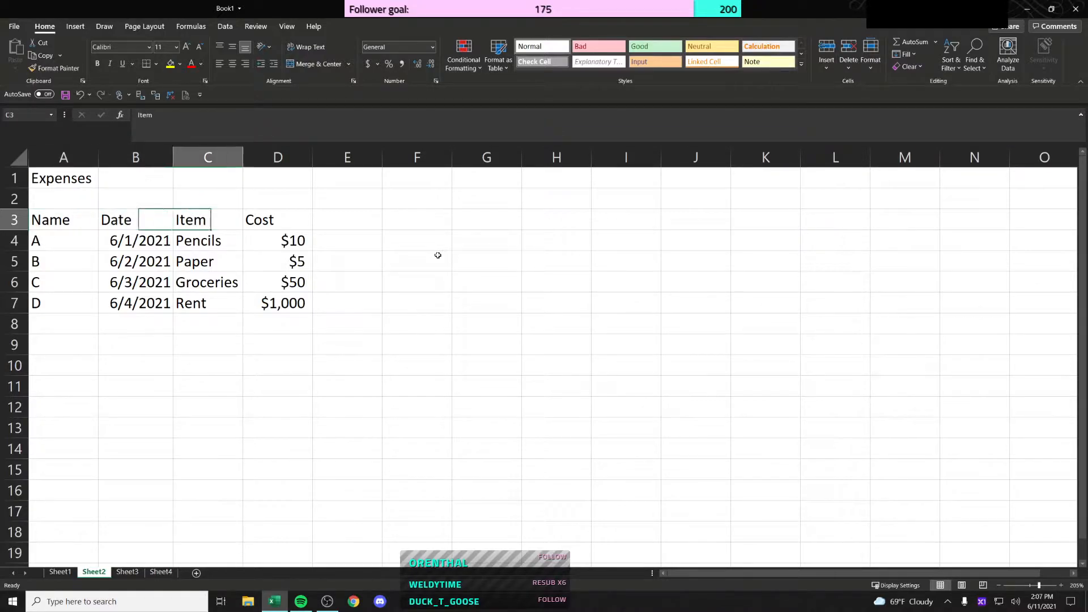
key("Left")
key("Left")
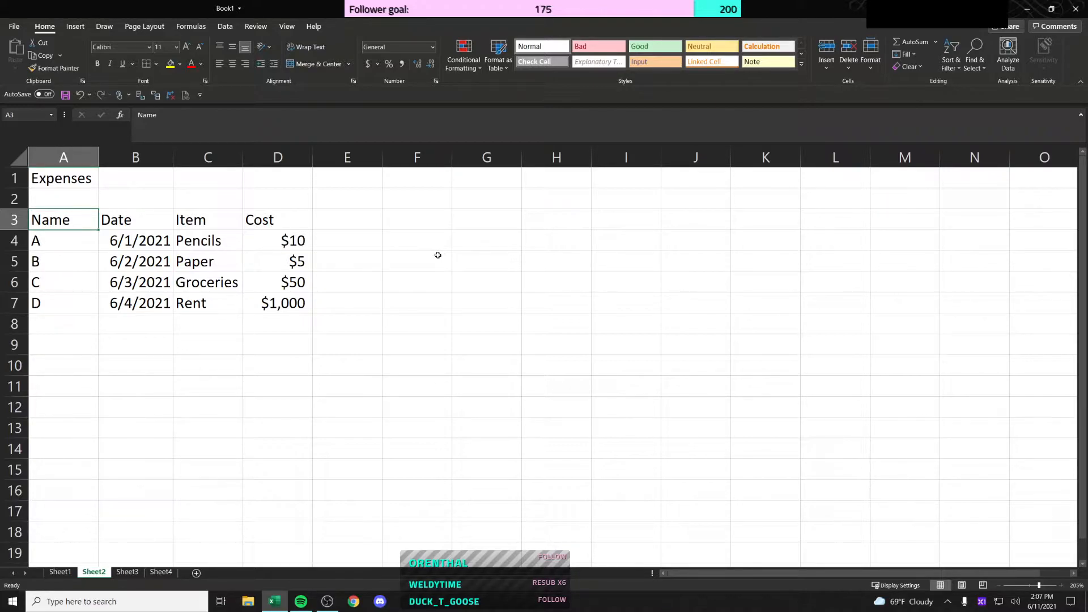
Step: Select the expense table A3:D7 and toggle the header filters on and off
key("shift+Right")
key("shift+Right")
key("shift+Right")
key("shift+Down")
key("shift+Down")
key("shift+Down")
key("shift+Down")
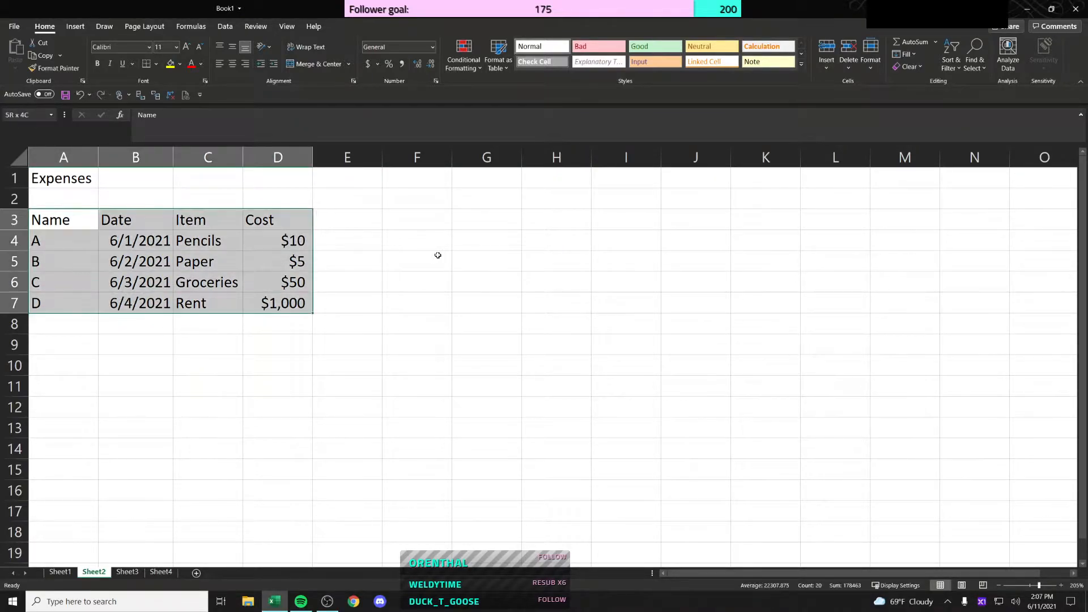
key("ctrl+shift+l")
key("ctrl+shift+l")
Step: Add filters to the headers of the expense table A3:D7
key("Left")
key("ctrl+shift+Right")
key("ctrl+shift+Down")
key("ctrl+shift+l")
key("Left")
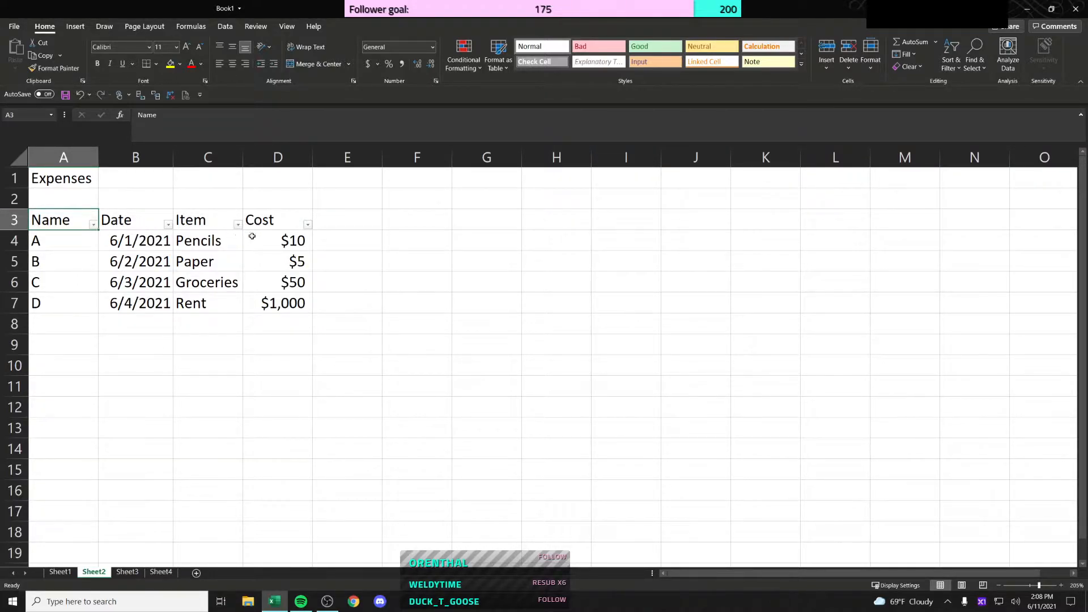
Step: Sort the expense table by Name from Z to A
left_click(93, 226)
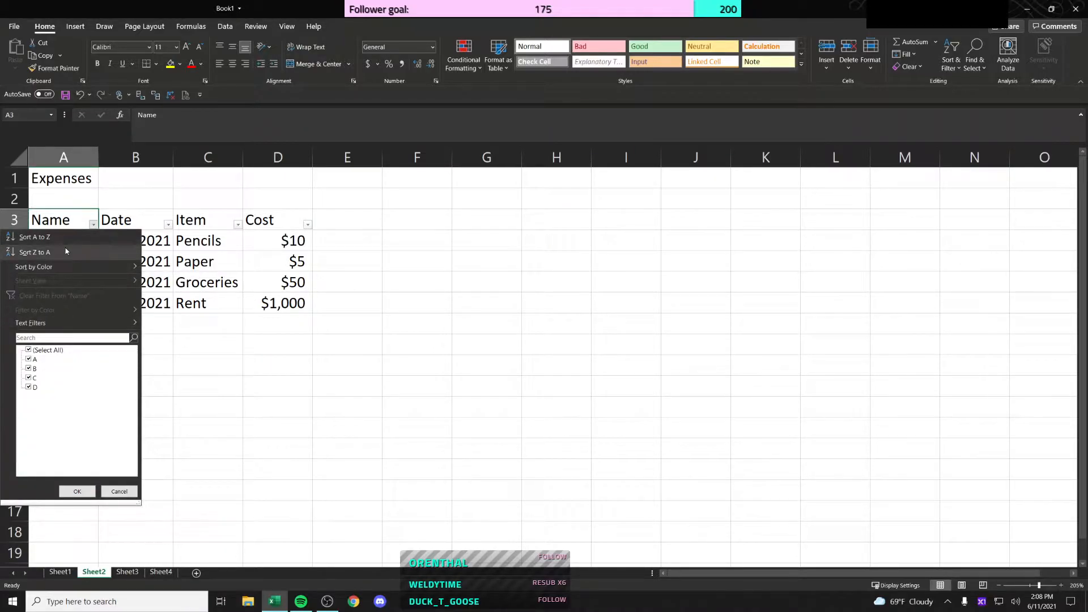
left_click(66, 251)
left_click(103, 237)
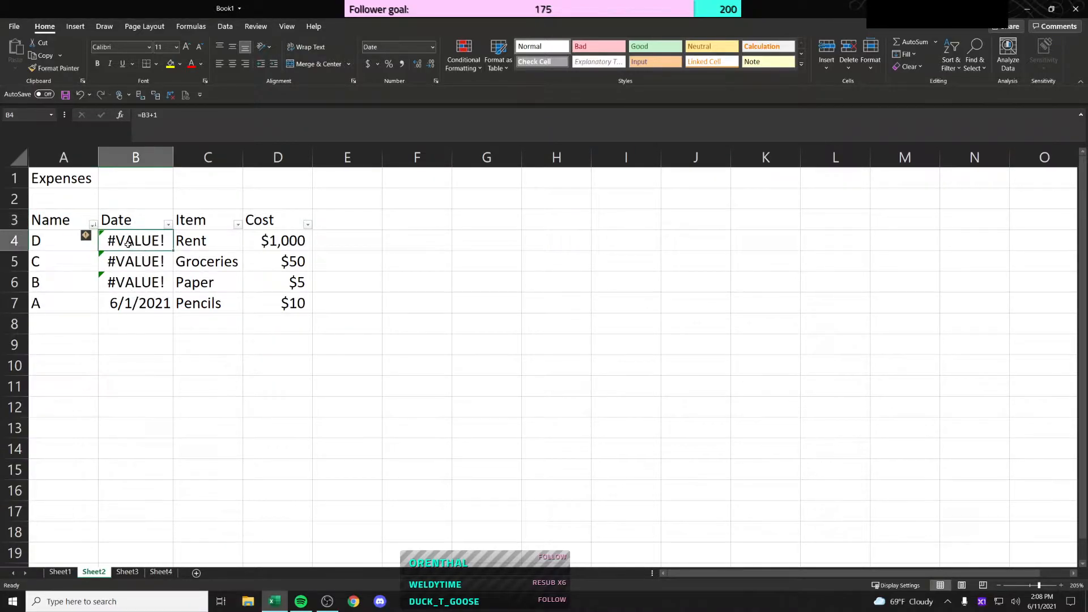
Step: Inspect the contents of the Date cells B4:B7 for formulas that refer to the row above
left_click(93, 225)
key("Escape")
double_click(165, 242)
key("Escape")
double_click(169, 244)
key("Escape")
double_click(143, 261)
key("Escape")
left_click(141, 279)
double_click(140, 279)
key("Escape")
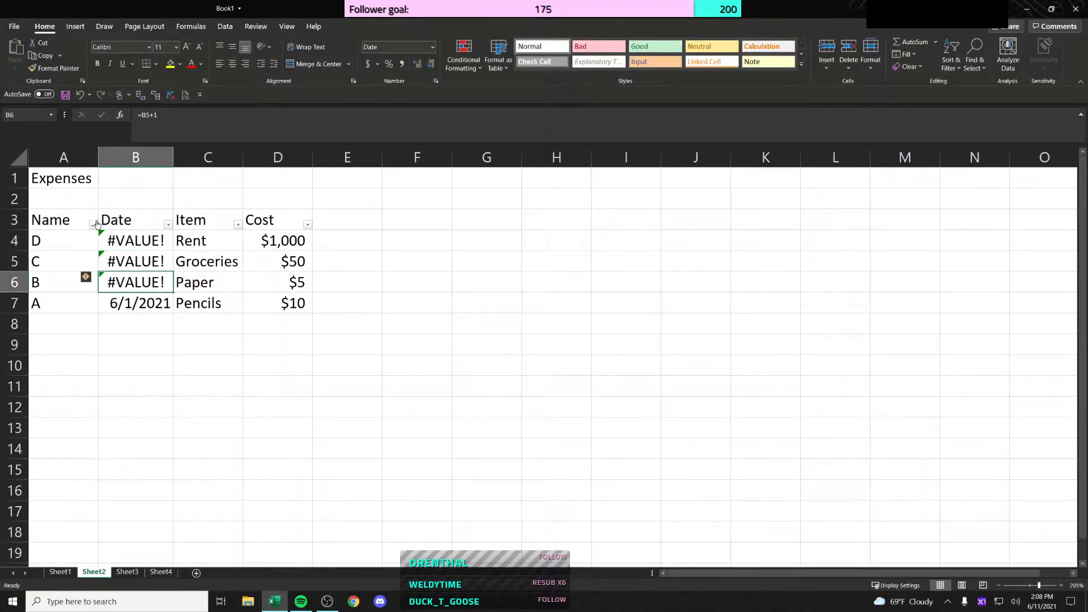
left_click(142, 303)
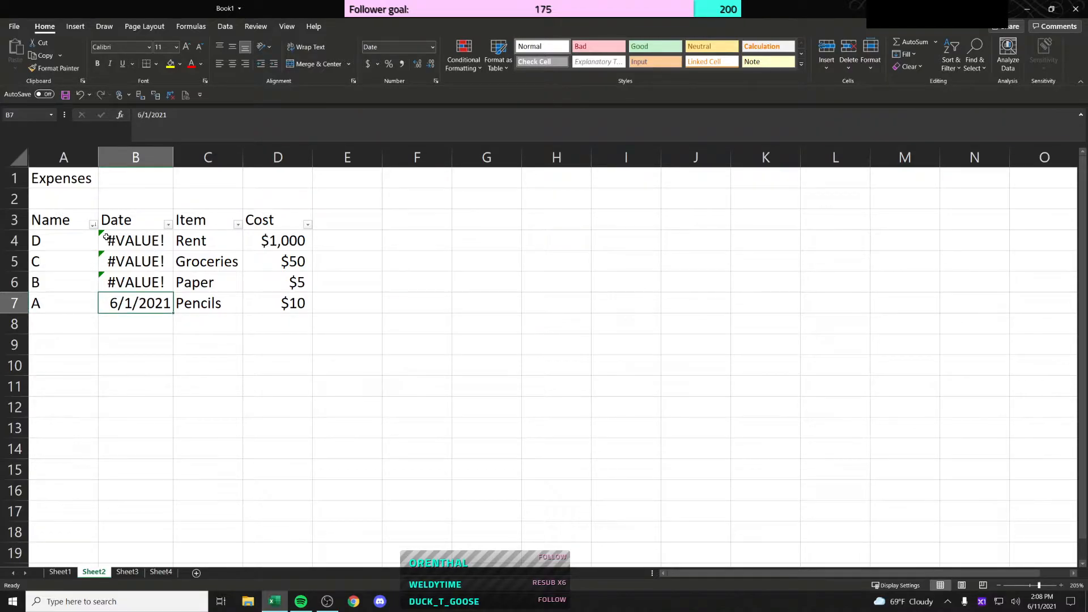
Step: Undo the Z to A sort of the Name column
key("ctrl+z")
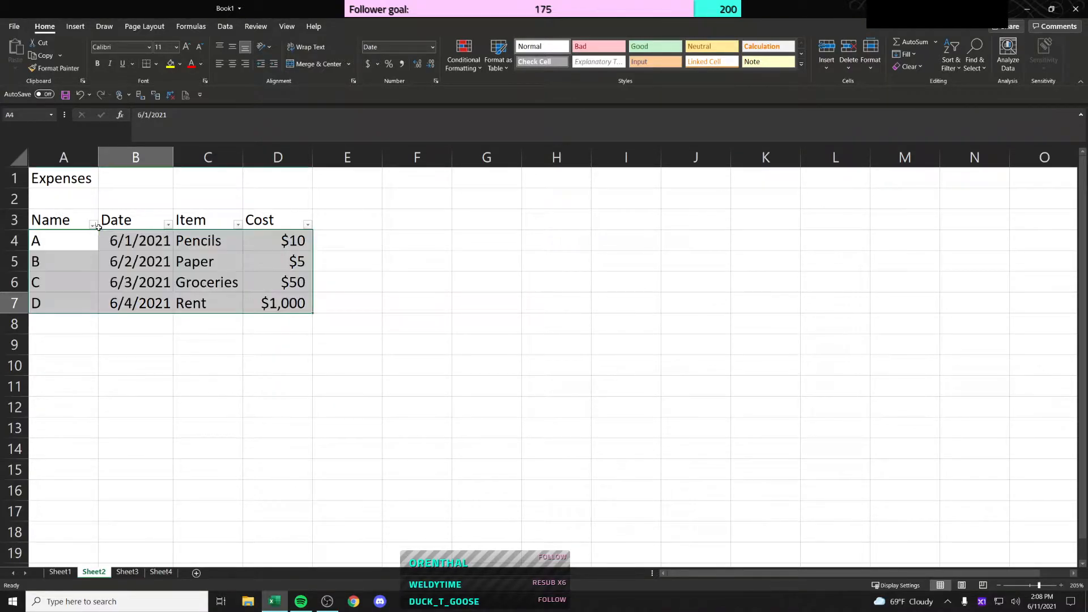
left_click(139, 244)
Step: Replace the date formulas in B5:B7 with fixed dates by copying them and pasting values only in place
left_click(144, 260)
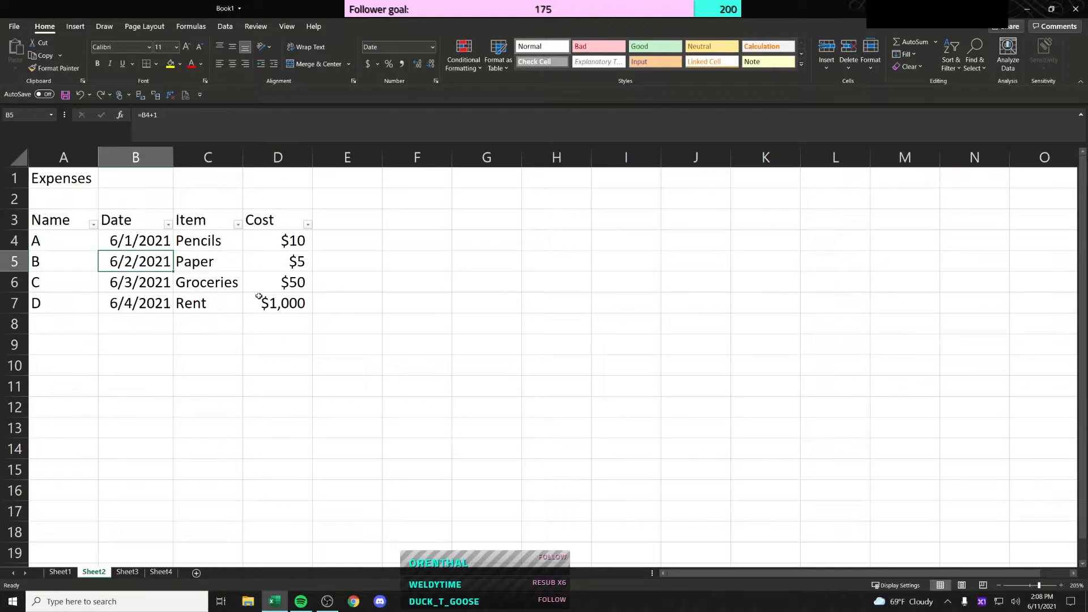
key("shift+Down")
key("shift+Down")
key("ctrl+c")
right_click(259, 296)
key("Escape")
left_click(136, 282)
Step: Sort the expense table by Name from Z to A, and return it to A to Z order
left_click(93, 225)
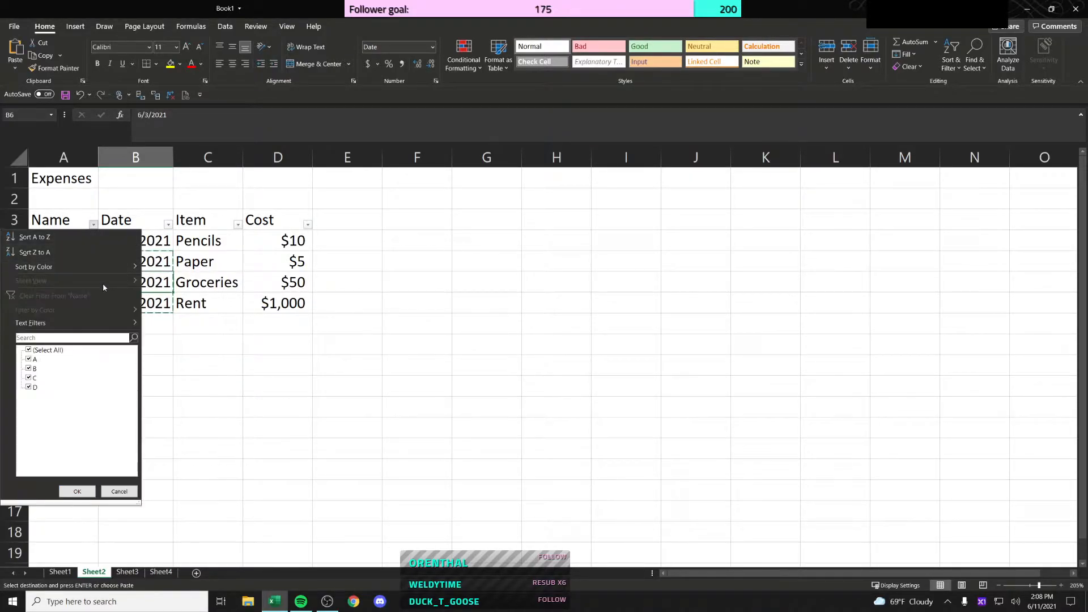
left_click(93, 250)
left_click(93, 225)
left_click(79, 237)
Step: Sort the expense table by Date from newest to oldest, and back to oldest to newest
left_click(168, 225)
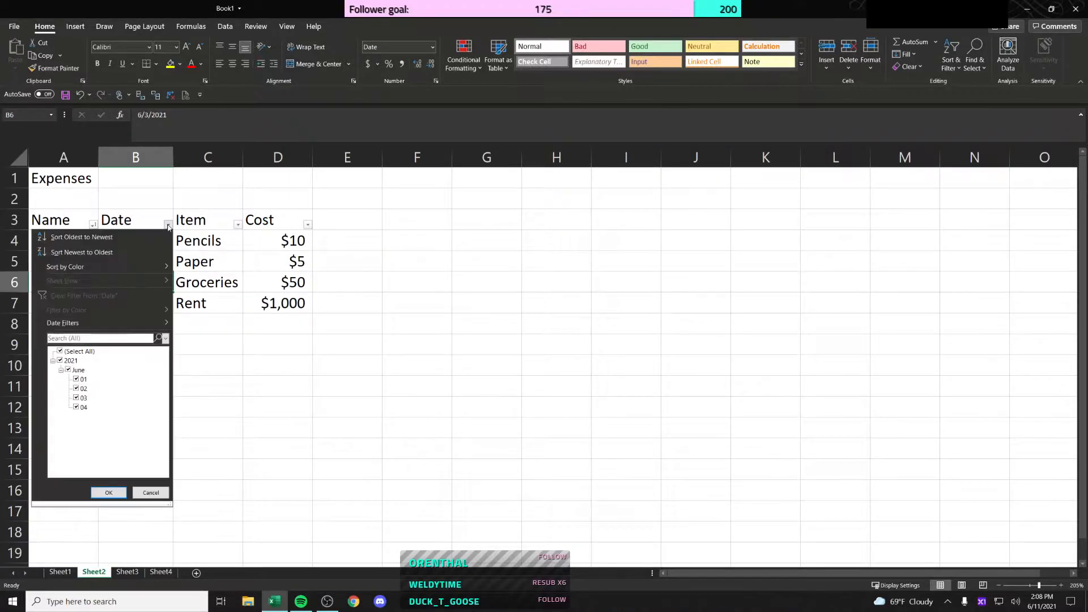
left_click(144, 252)
left_click(168, 225)
left_click(155, 237)
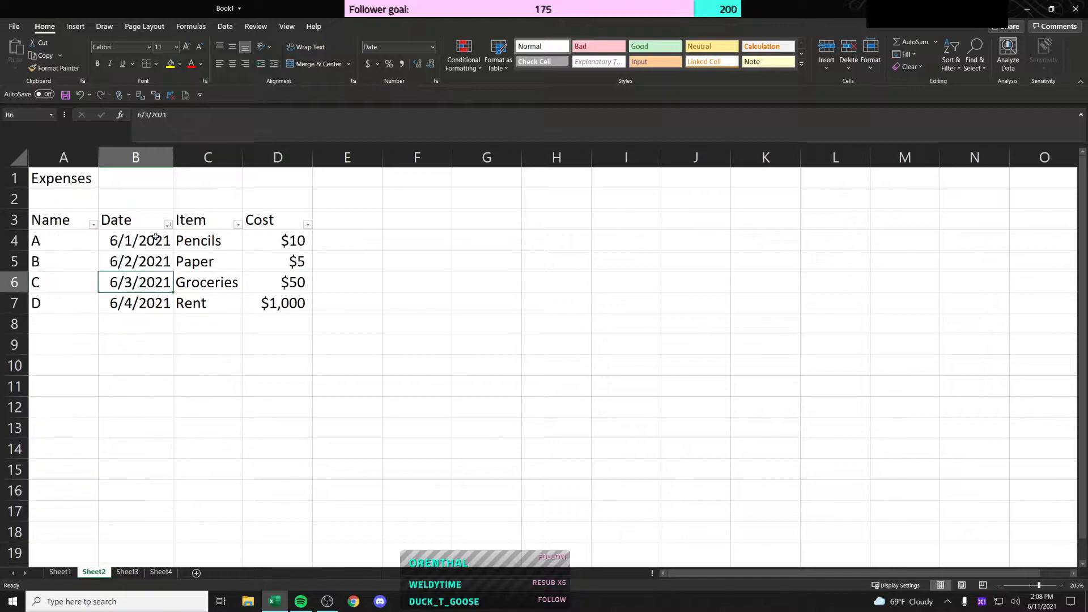
Step: Look at the Item filter options, and sort the table by Cost from smallest to largest and from largest to smallest
left_click(237, 225)
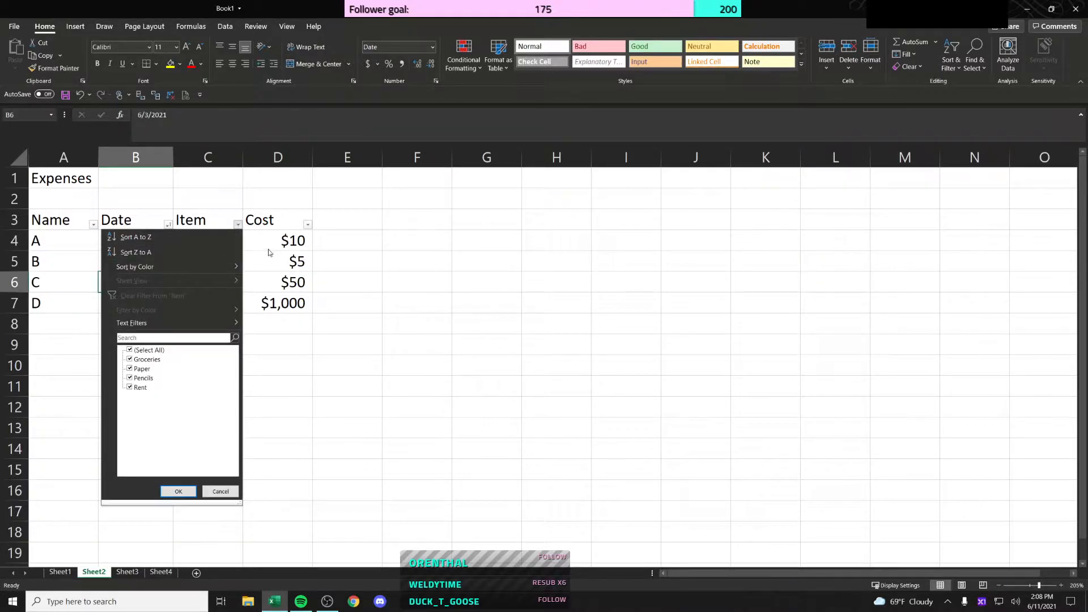
left_click(264, 270)
left_click(307, 225)
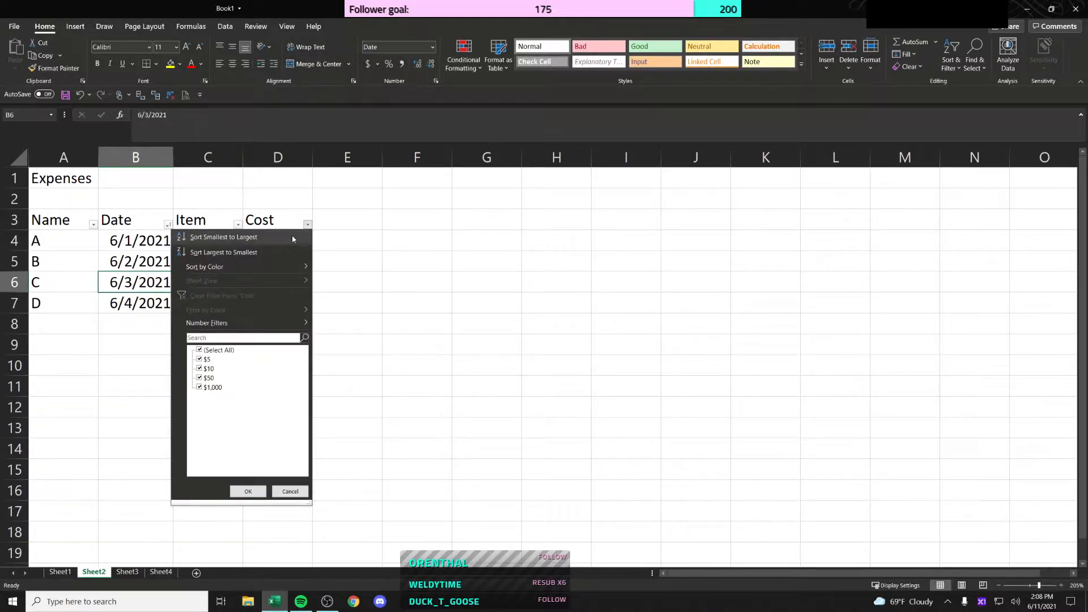
left_click(292, 238)
left_click(307, 224)
left_click(289, 251)
Step: Restore the table's chronological order by sorting the Date column from oldest to newest
left_click(307, 225)
left_click(174, 226)
left_click(161, 226)
left_click(168, 224)
left_click(155, 238)
left_click(187, 262)
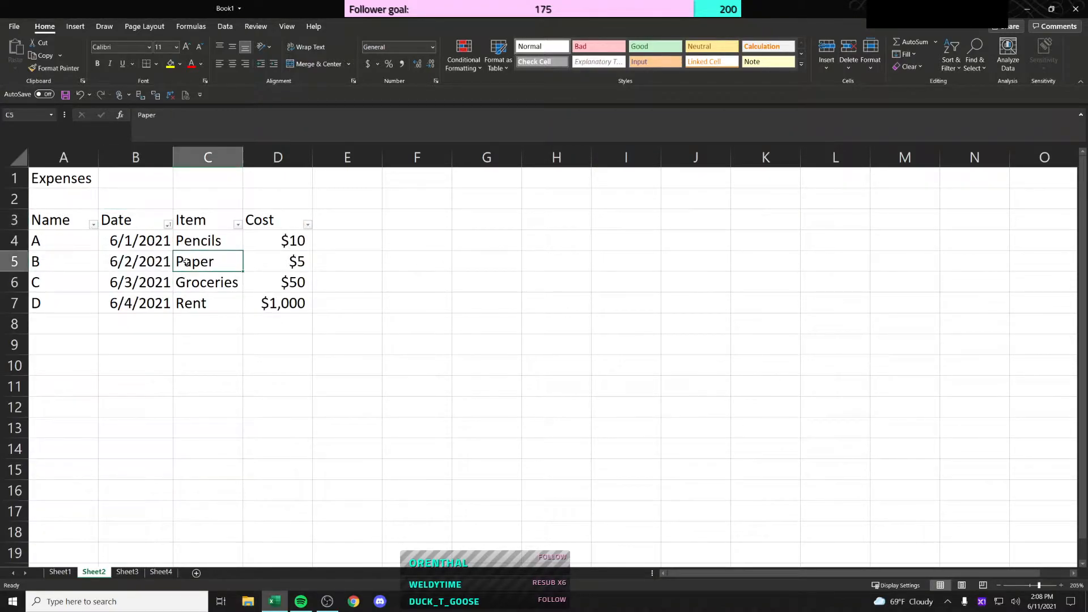
Step: Filter the Name column to show only A, and undo the filter
left_click(94, 244)
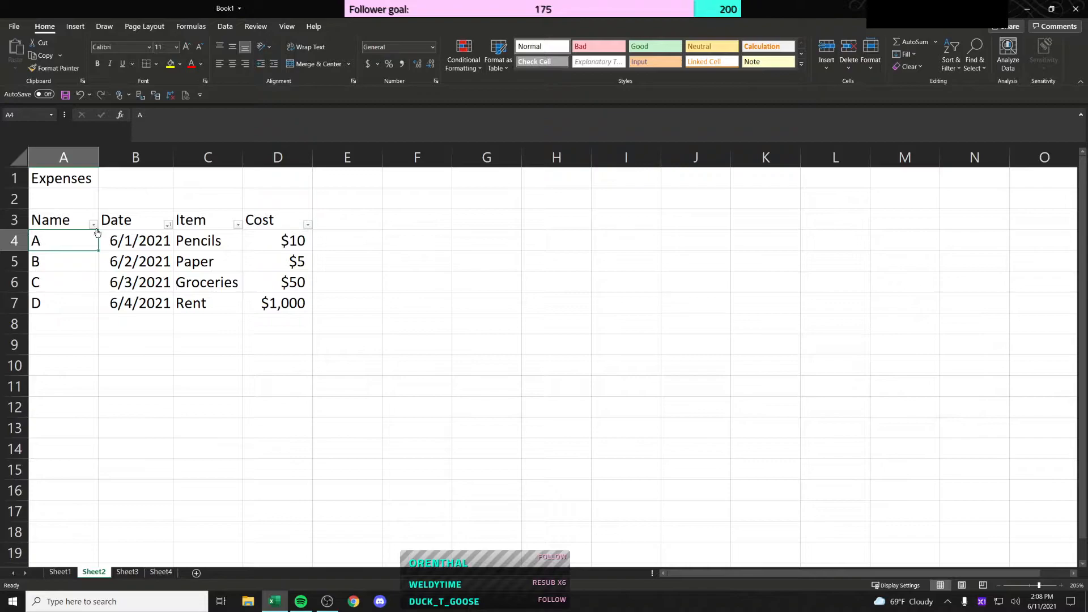
left_click(93, 225)
left_click(28, 349)
left_click(29, 358)
left_click(78, 491)
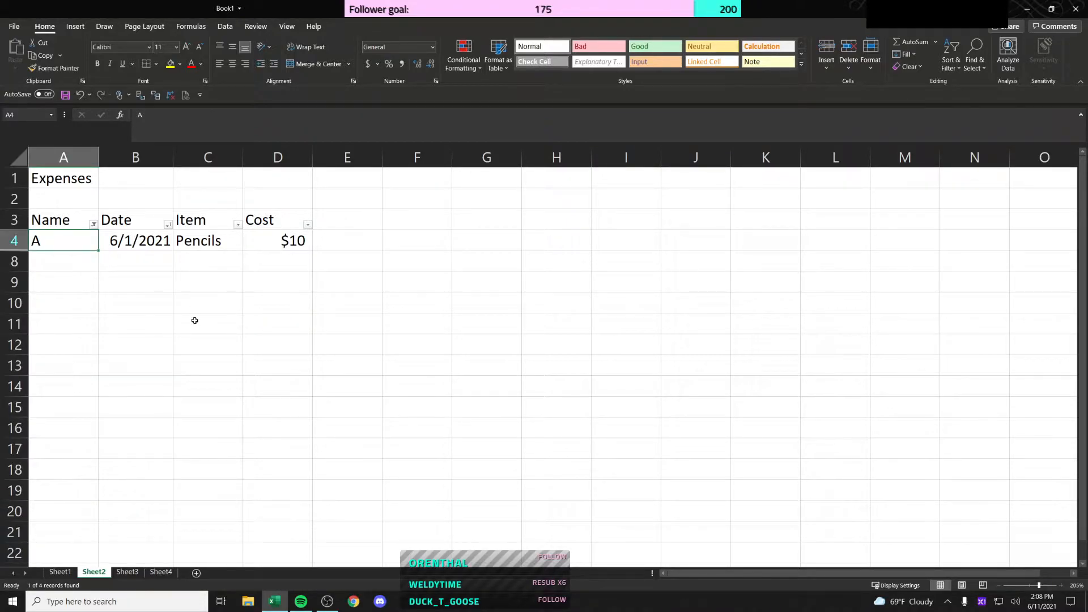
key("ctrl+z")
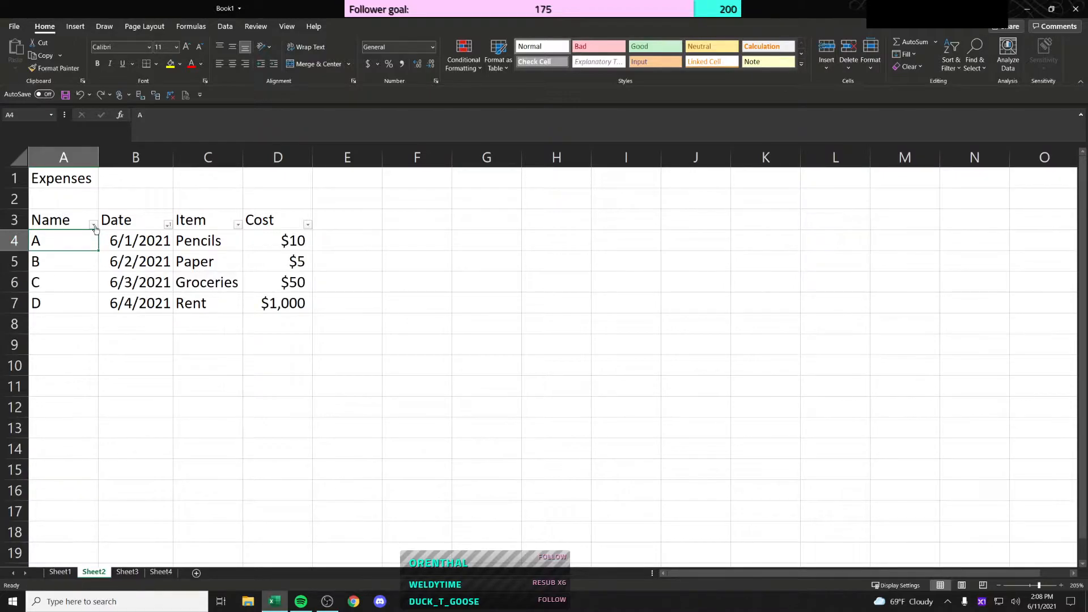
Step: Examine the filter options of the Date, Item and Cost headers and look through the individual Cost values
left_click(167, 225)
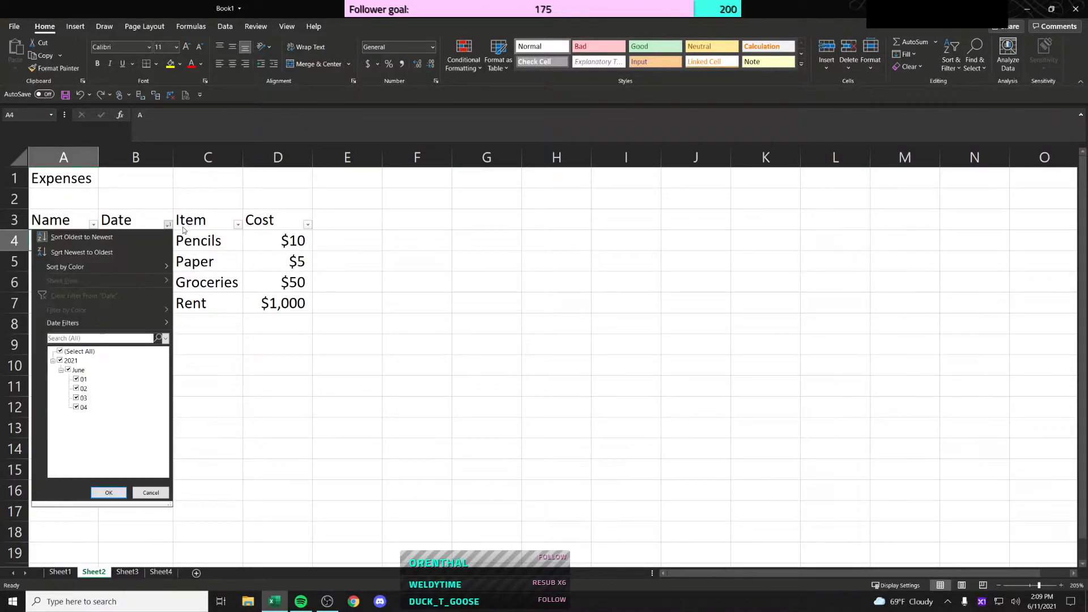
left_click(236, 277)
left_click(238, 225)
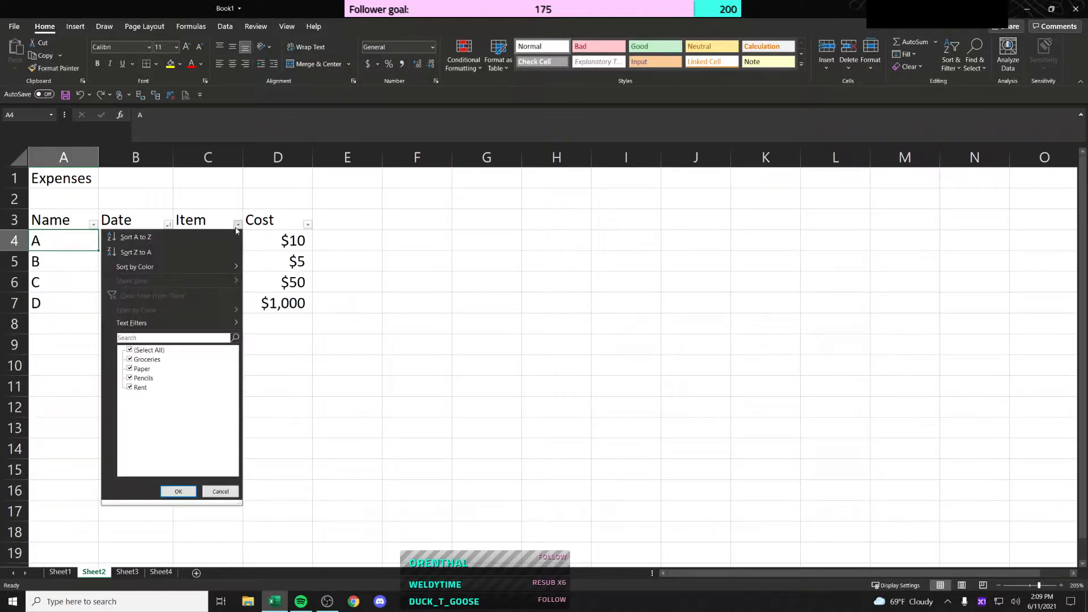
left_click(273, 259)
left_click(307, 224)
left_click(307, 225)
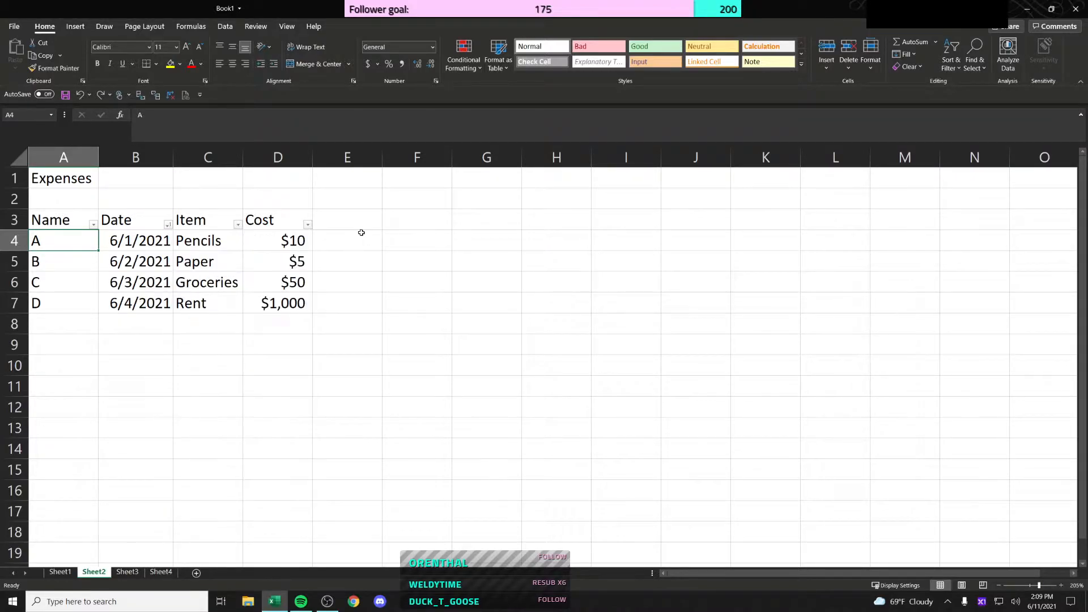
left_click(295, 237)
key("Down")
key("Down")
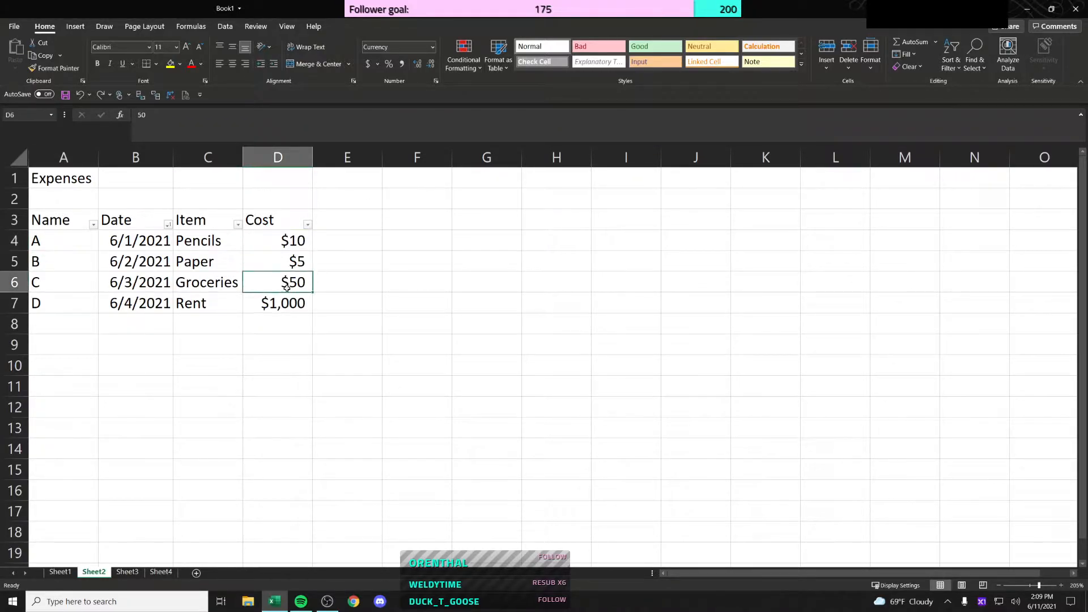
key("Down")
left_click(289, 224)
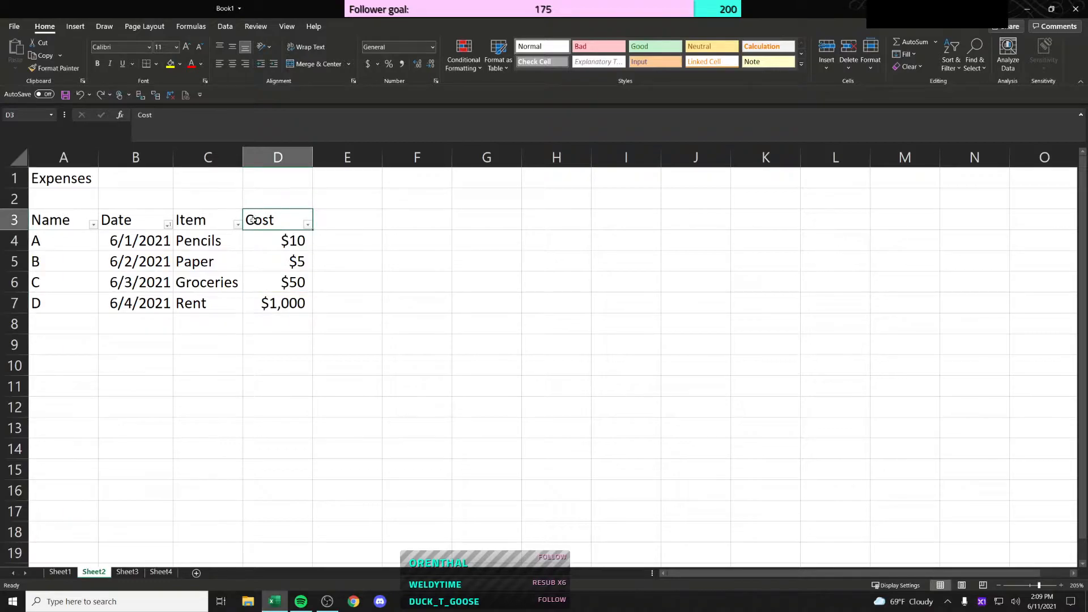
Step: Remove the header filters from the expense table in A3:D7
left_click_drag(58, 221, 284, 301)
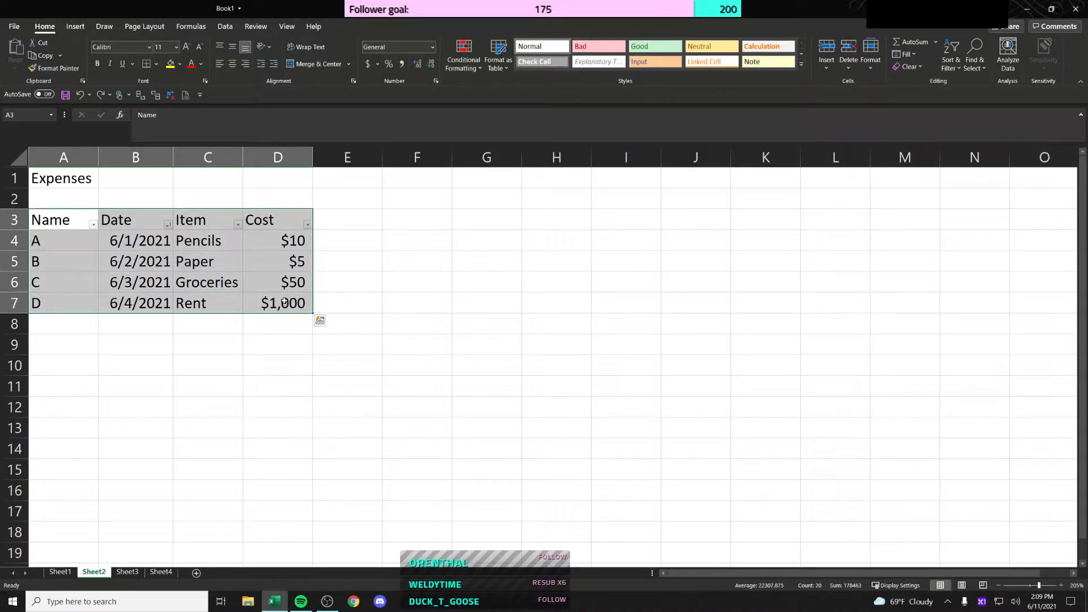
key("ctrl+shift+l")
key("Left")
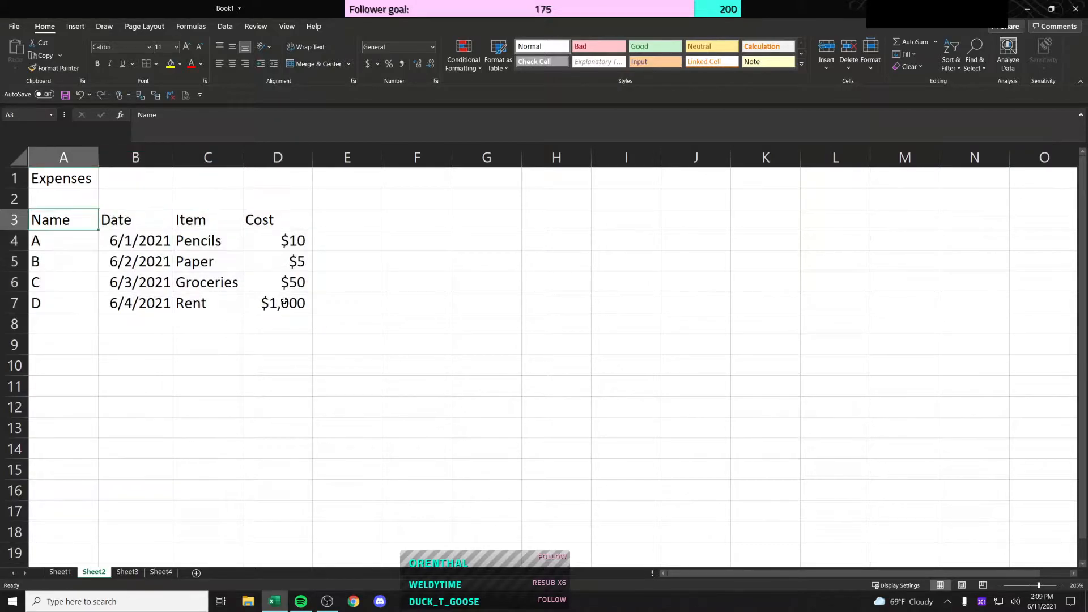
Step: Open the Insert Function dialog for the empty cell D9 below the Cost values
key("Right")
key("Down")
key("Down")
key("Down")
key("Down")
key("Down")
key("Down")
key("Left")
key("Right")
key("Right")
key("Right")
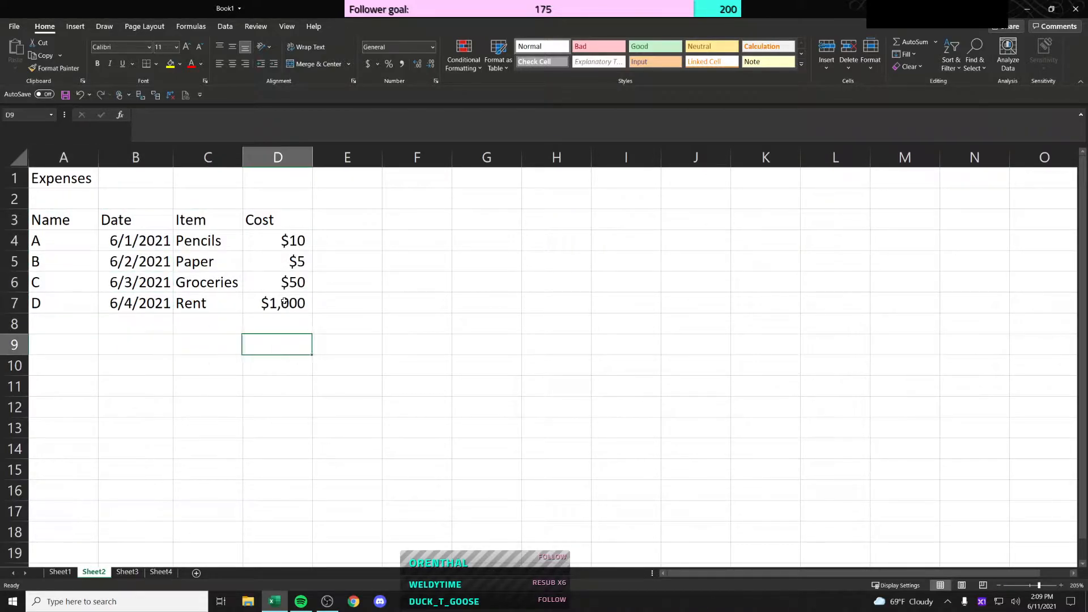
key("Up")
key("Down")
type("=")
key("BackSpace")
key("Escape")
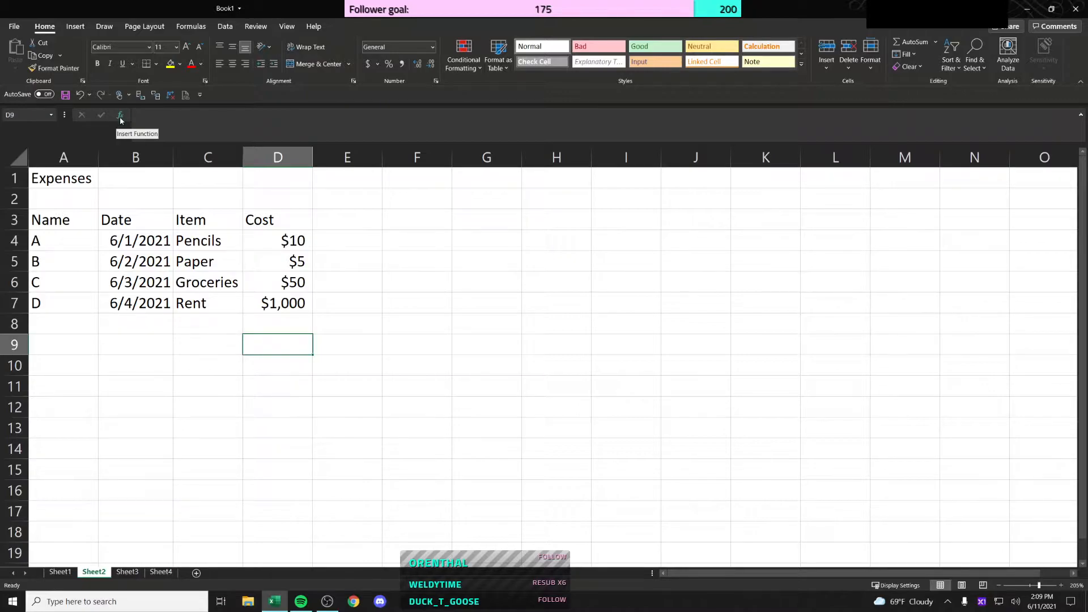
left_click(120, 116)
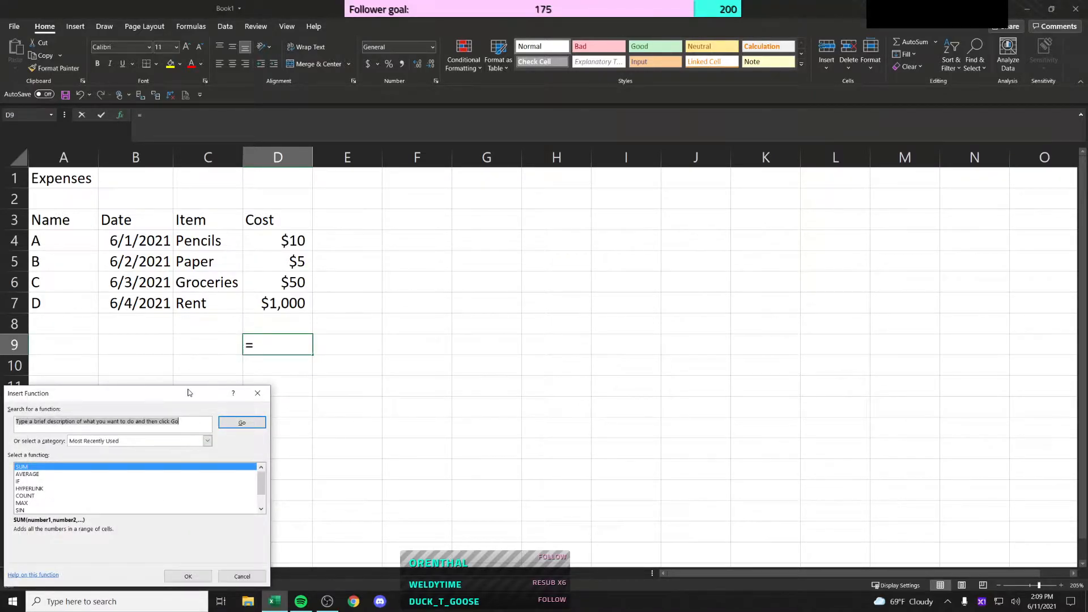
left_click_drag(190, 390, 365, 263)
Step: Examine the descriptions of the most recently used functions, such as SUM, AVERAGE and IF
left_click(295, 337)
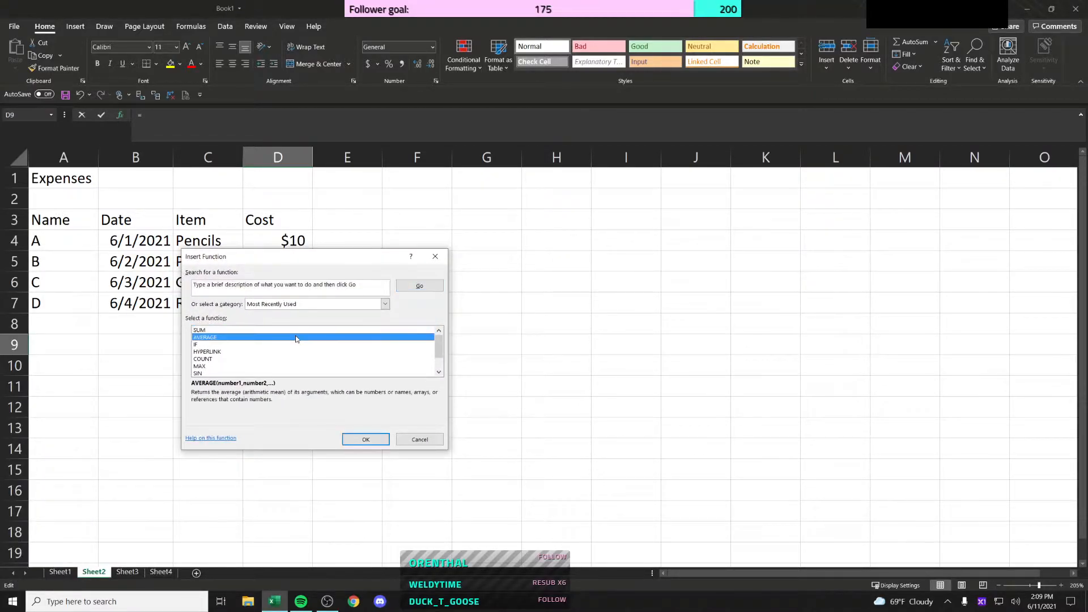
key("Down")
key("Down")
key("Down")
key("Down")
key("Down")
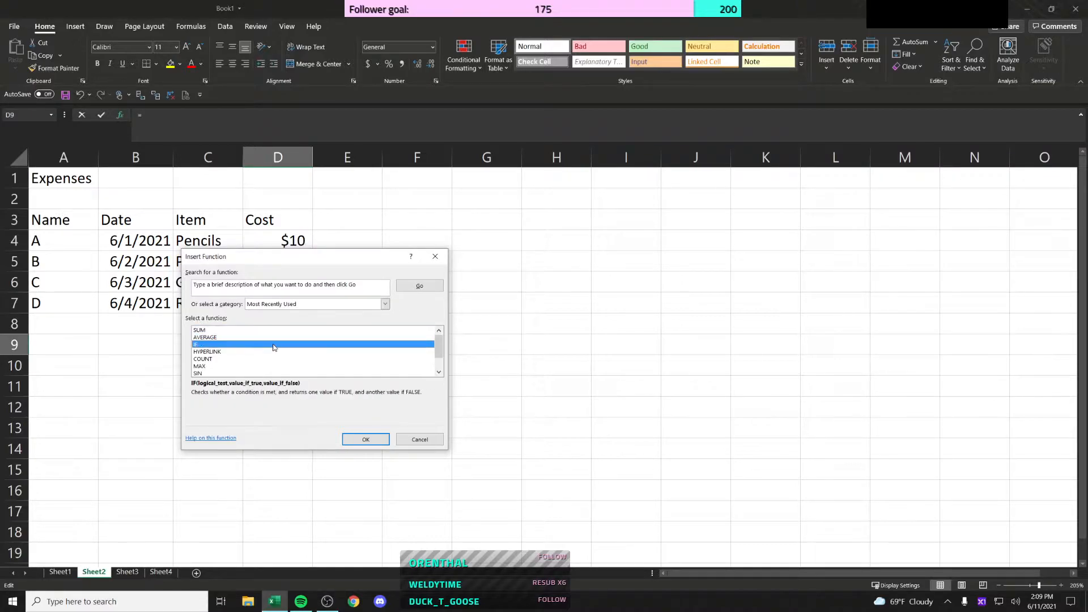
key("Up")
key("Up")
key("Up")
key("Up")
key("Up")
key("Up")
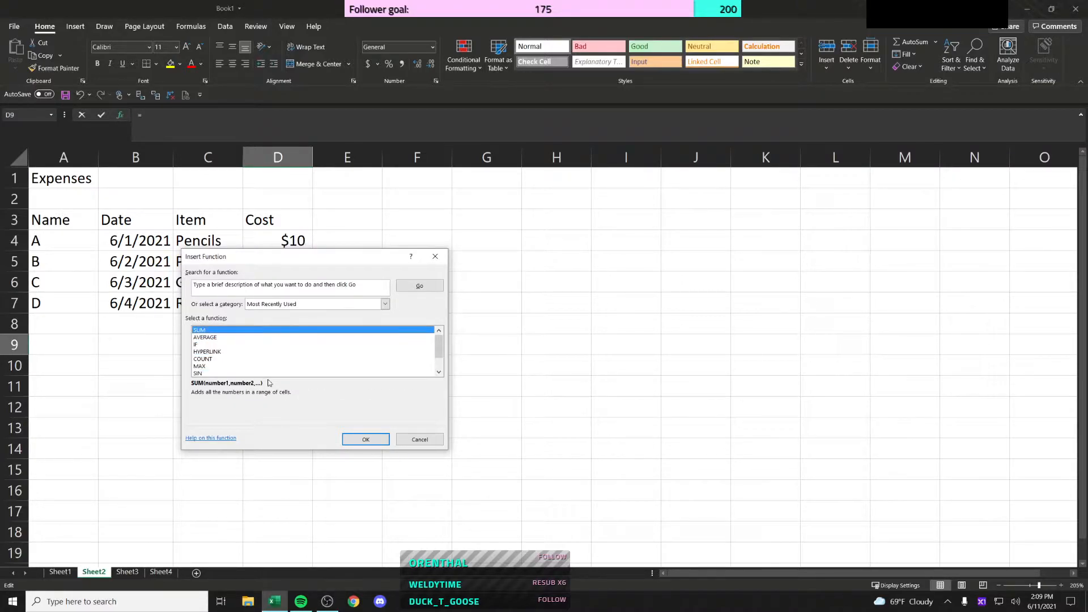
key("Down")
key("Down")
key("Down")
key("Down")
key("Down")
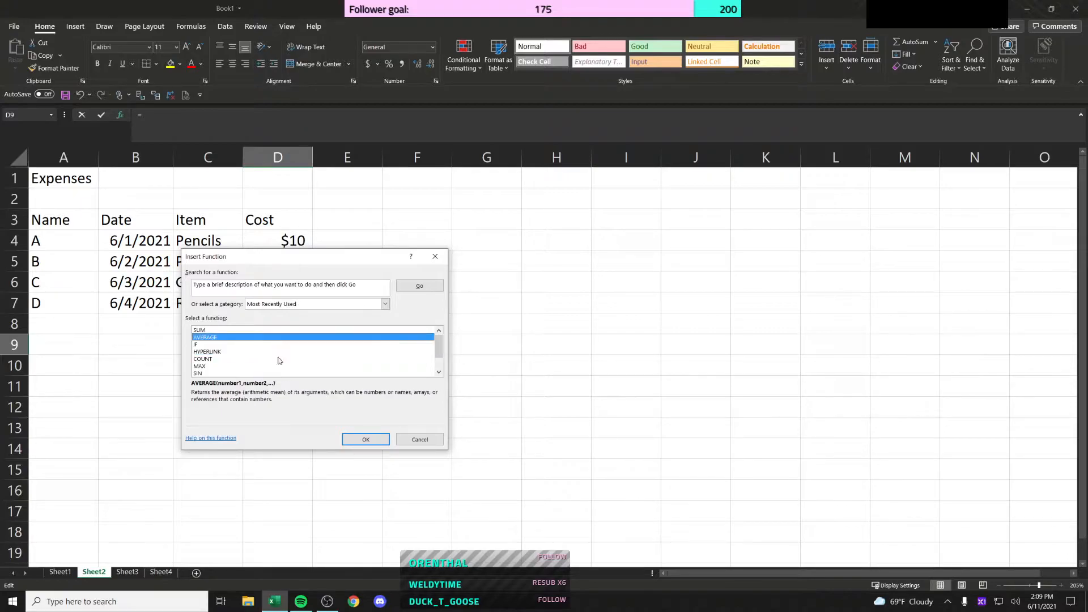
Step: Browse the Financial and Date & Time function categories and close the dialog without inserting a function
left_click(313, 304)
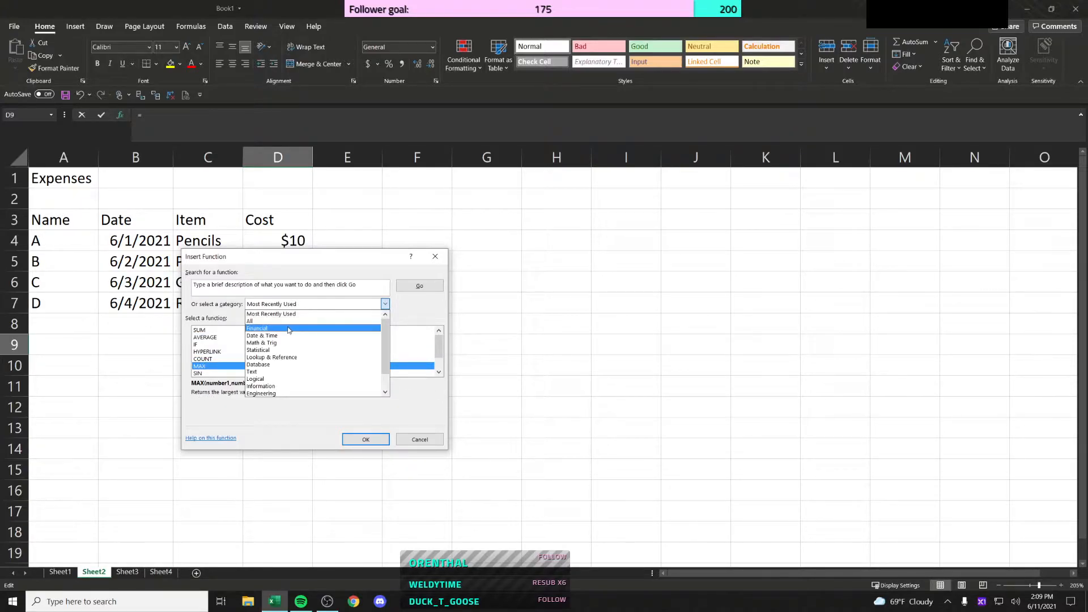
left_click(286, 328)
key("Down")
key("Down")
key("Down")
key("Down")
key("Down")
key("Down")
left_click(297, 306)
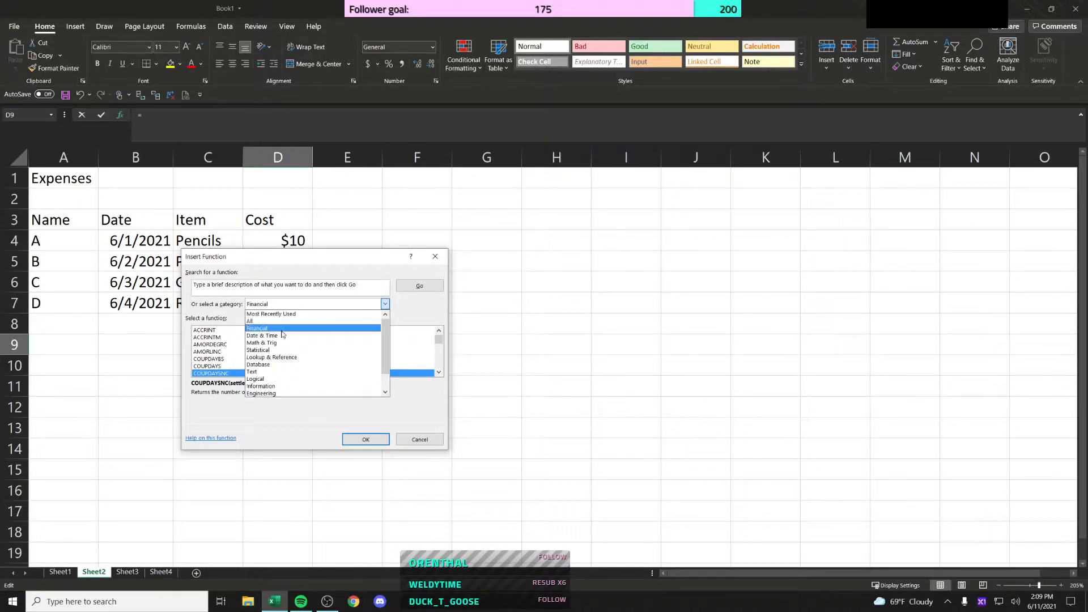
left_click(282, 335)
left_click(298, 306)
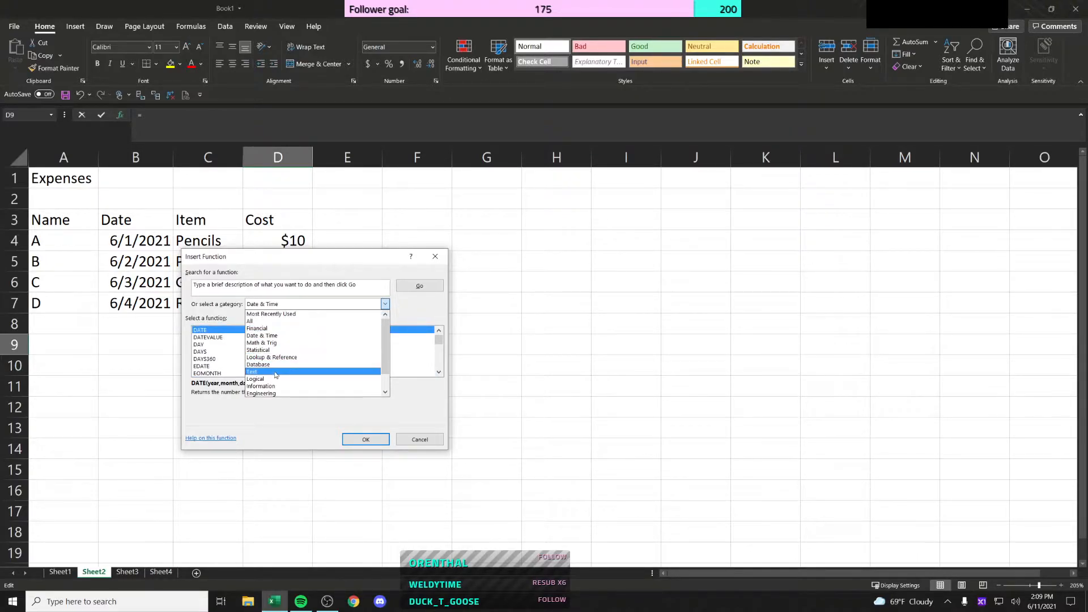
left_click(272, 336)
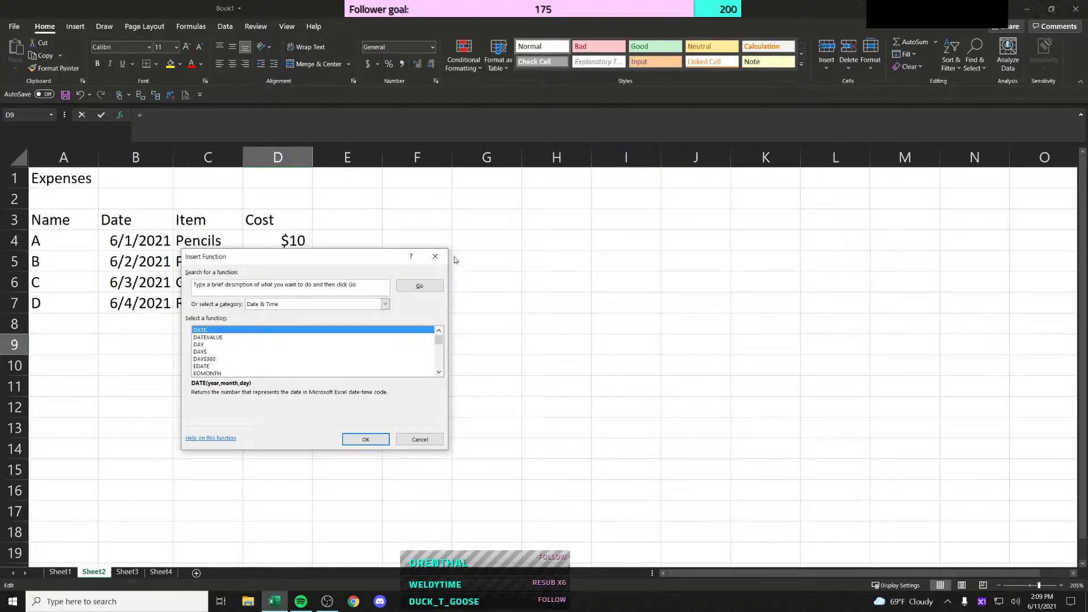
left_click(385, 304)
left_click(385, 306)
left_click(435, 256)
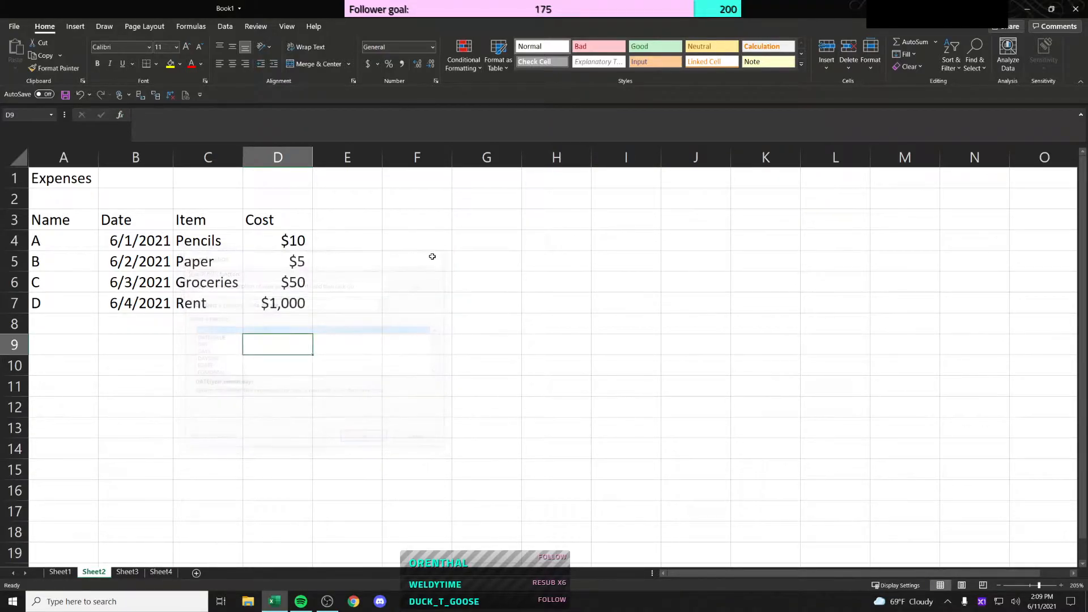
Step: Total the costs in D9 with a SUM formula over D4:D7, and undo the entry
left_click(287, 328)
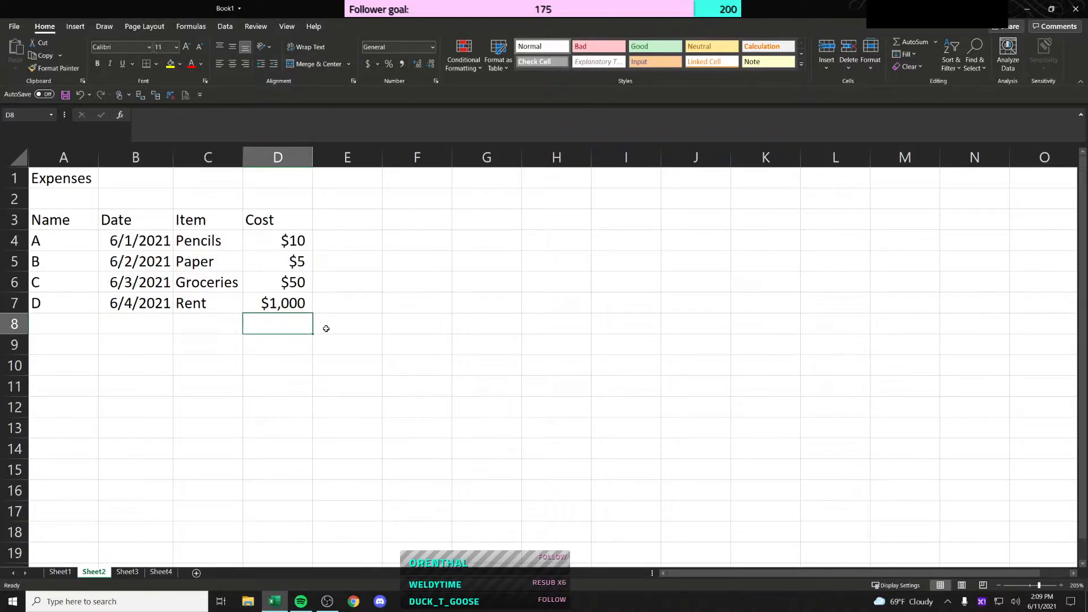
key("Down")
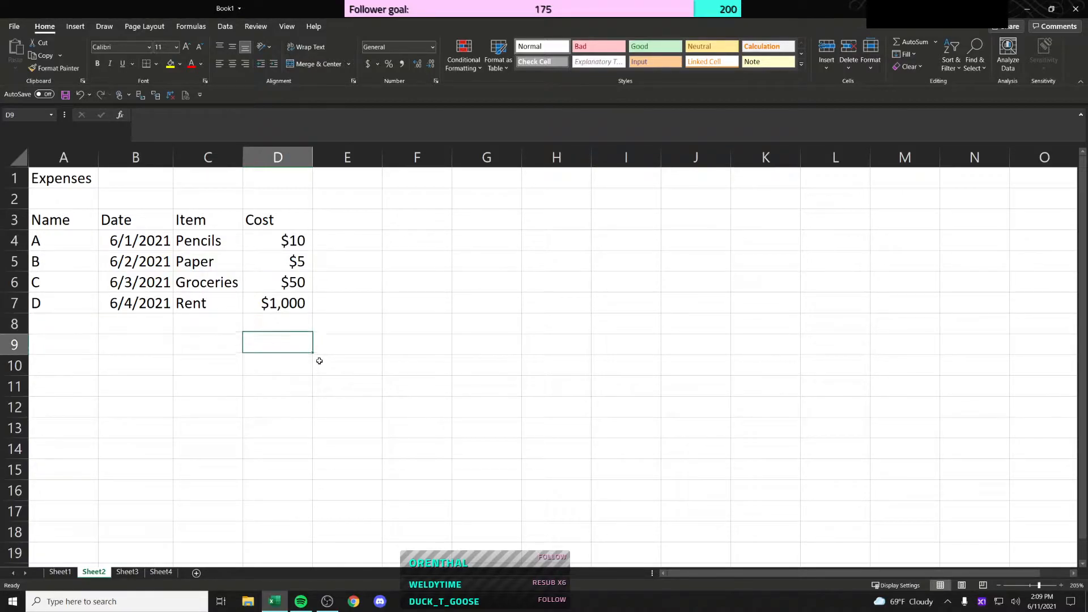
type("=sum")
key("Tab")
key("Up")
key("Up")
key("shift+Up")
key("shift+Up")
key("shift+Up")
key("ctrl+Return")
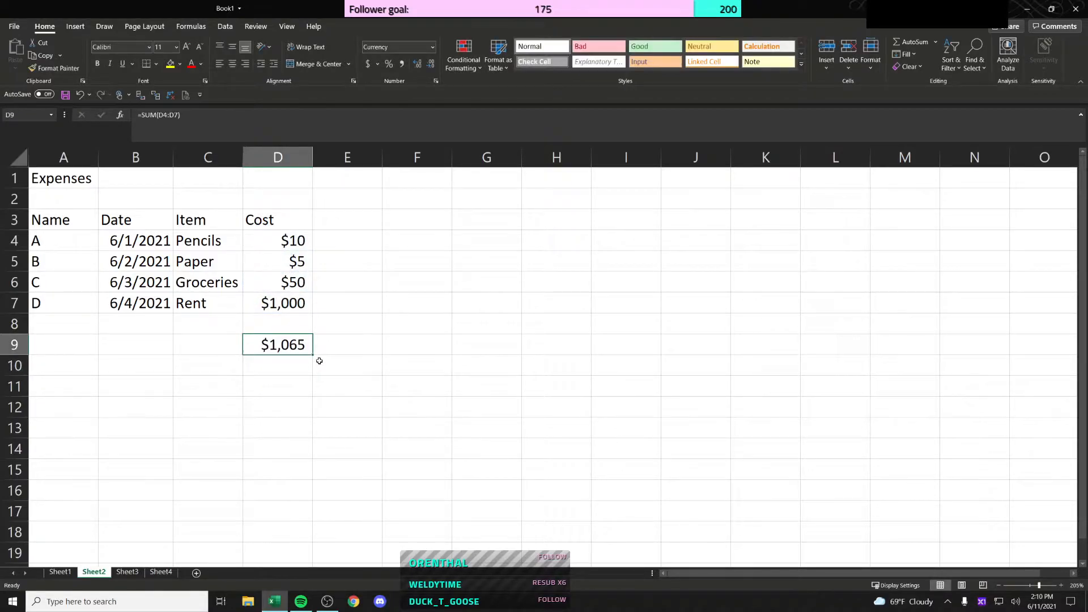
key("ctrl+z")
Step: Try AutoSum on the Cost column in D9 and in D11, cancelling the formulas
key("Up")
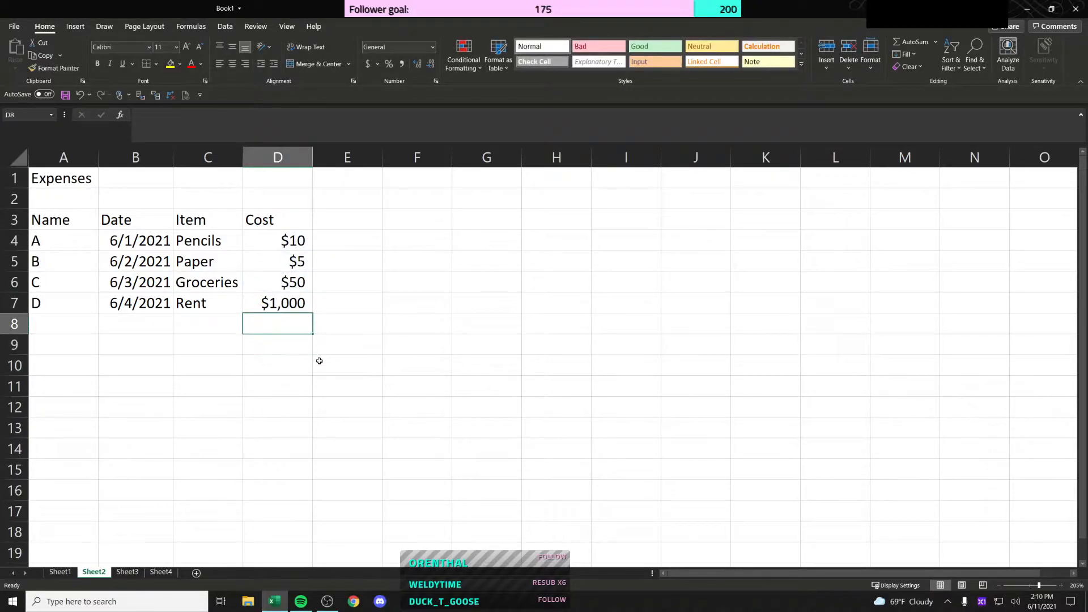
key("Down")
key("alt+equal")
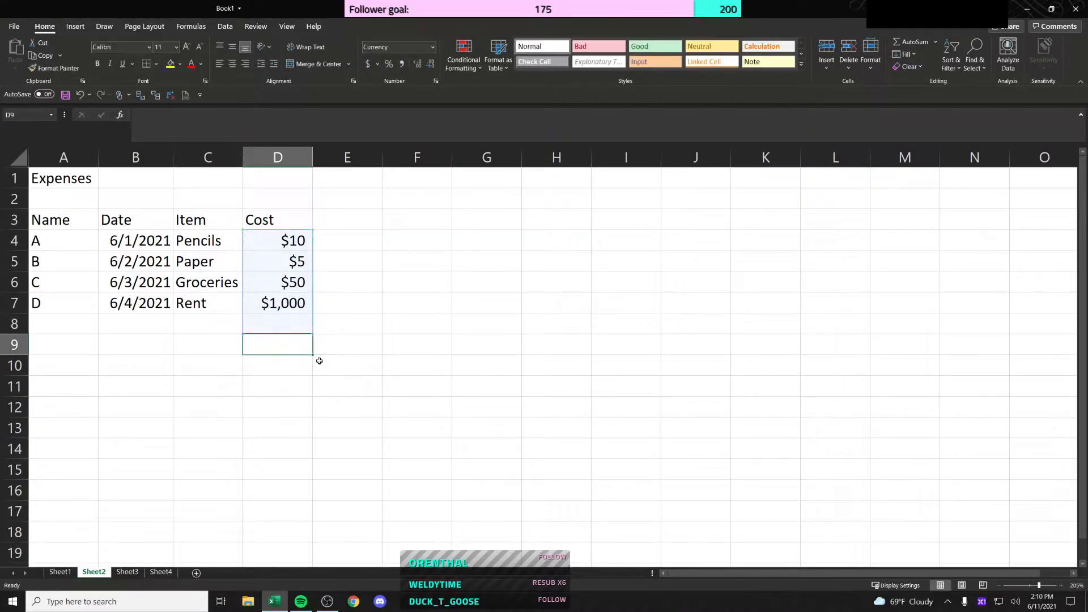
key("Escape")
key("Down")
key("Down")
key("alt+equal")
key("Escape")
Step: Total the costs in D14 with AutoSum over D4:D13, and clear the cell again
key("Up")
key("Up")
key("Up")
key("Down")
key("Down")
key("Down")
key("Down")
key("Down")
key("Down")
key("Up")
key("Down")
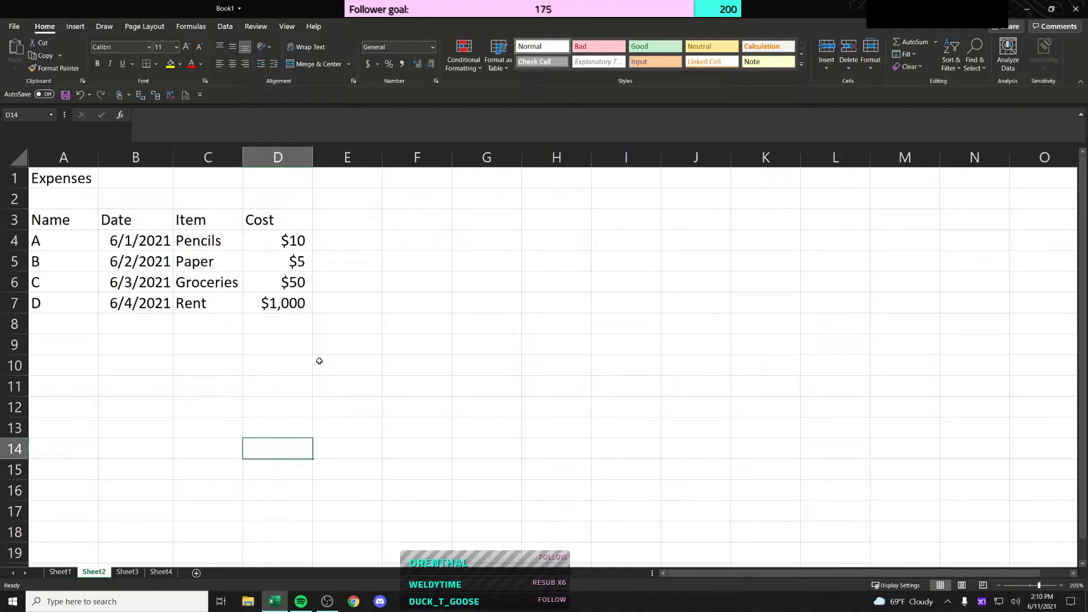
key("alt+equal")
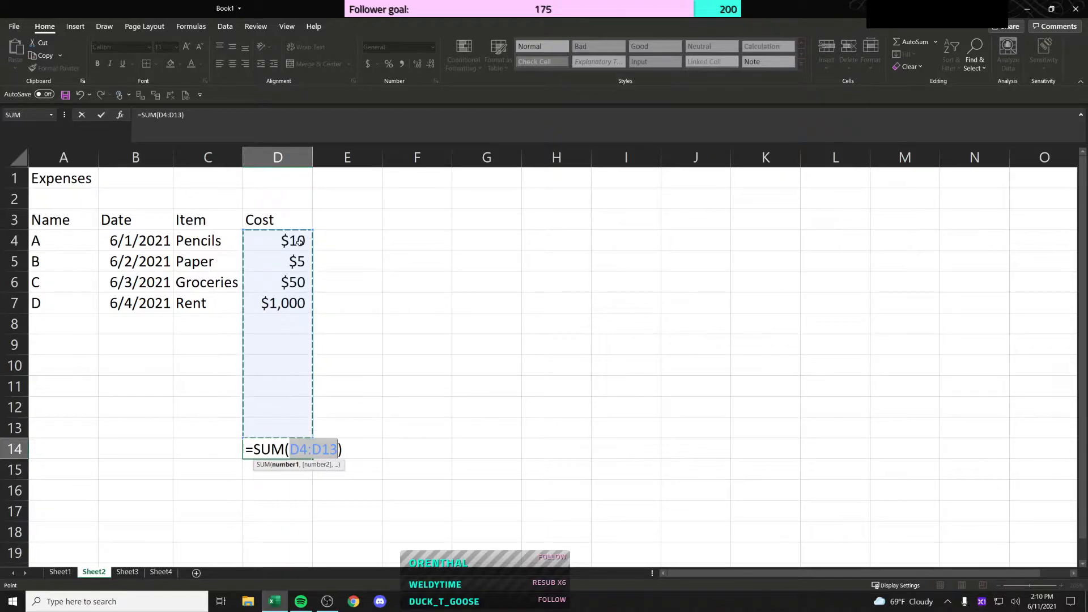
key("Return")
key("Up")
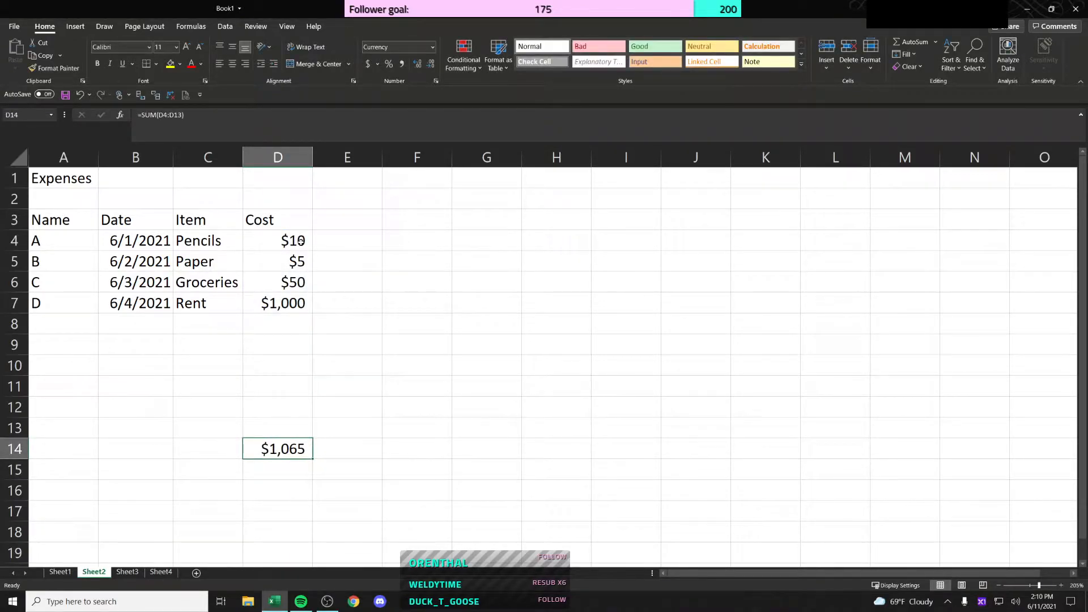
key("Delete")
key("Up")
key("Up")
key("Up")
key("Up")
key("Up")
key("Up")
key("Up")
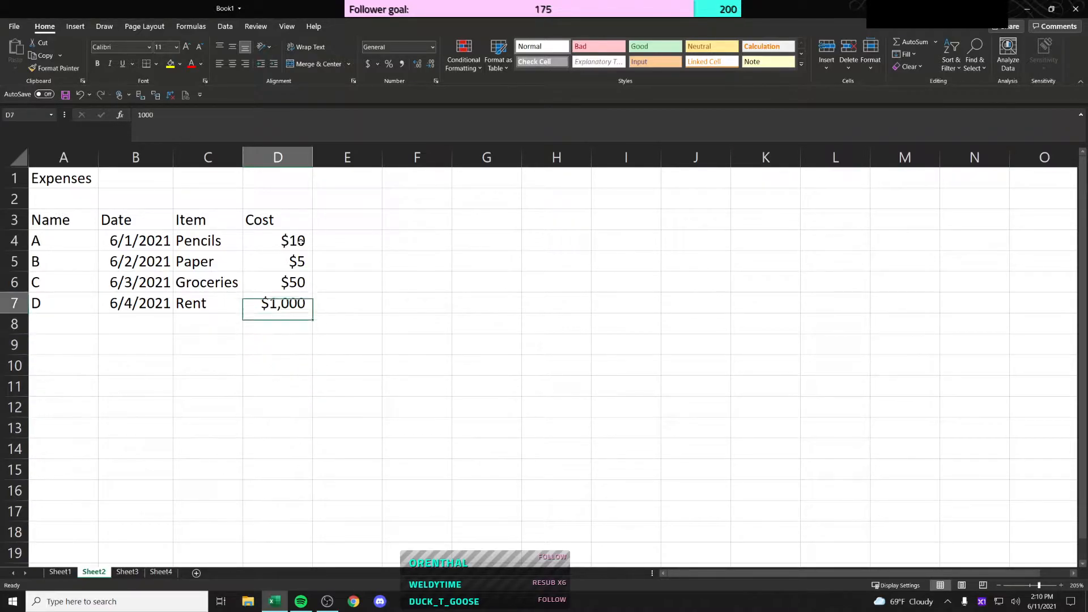
key("Down")
key("Down")
type("=")
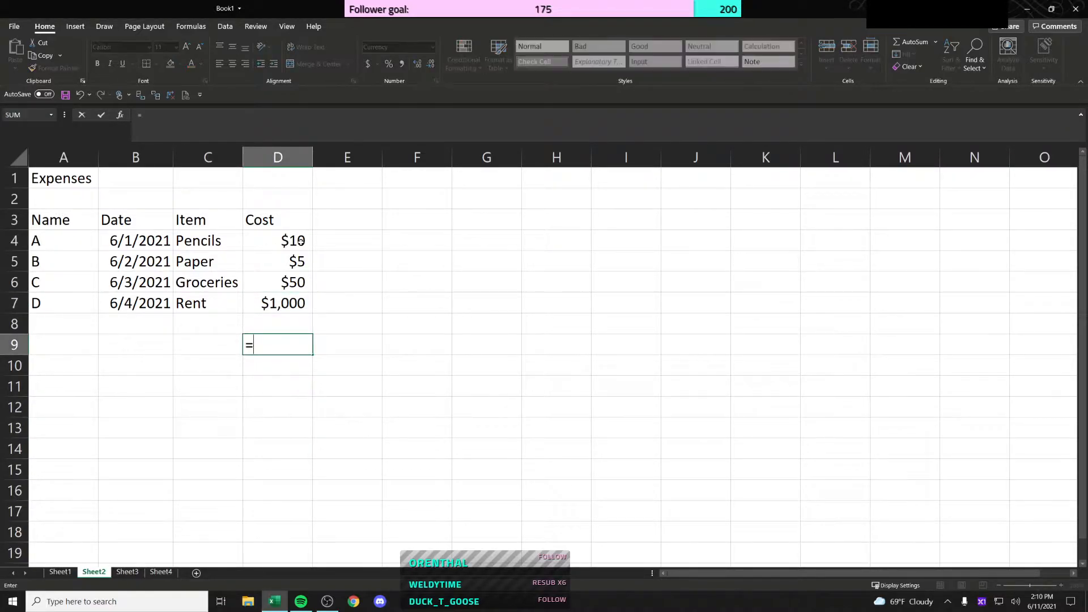
type("pRODUCT(")
key("Tab")
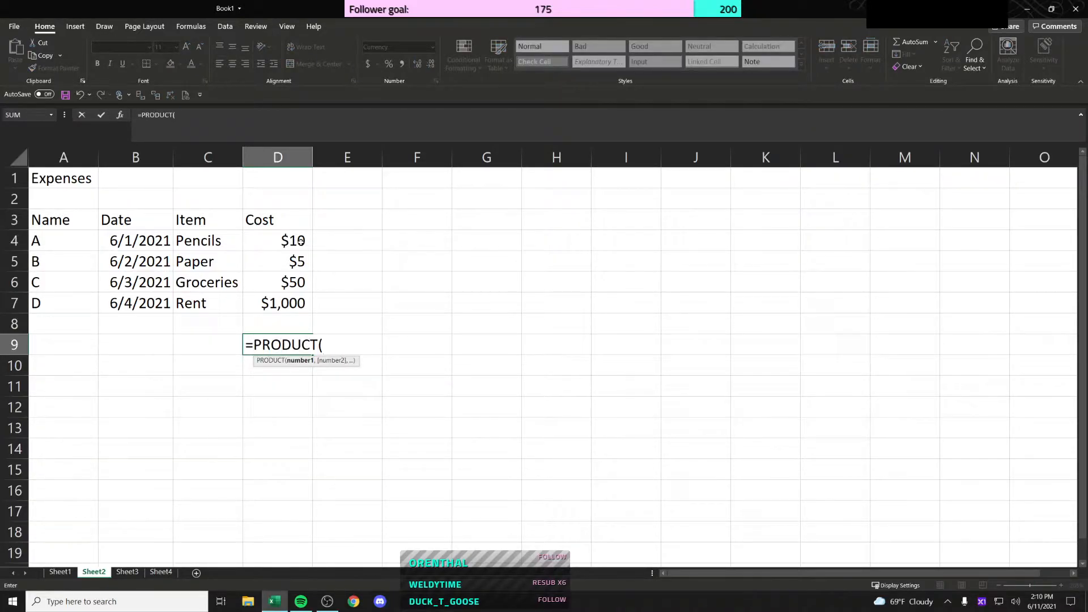
key("Escape")
Step: Change the header in D3 to "Cost per item"
key("Up")
key("Up")
key("Up")
key("Up")
key("Up")
key("Right")
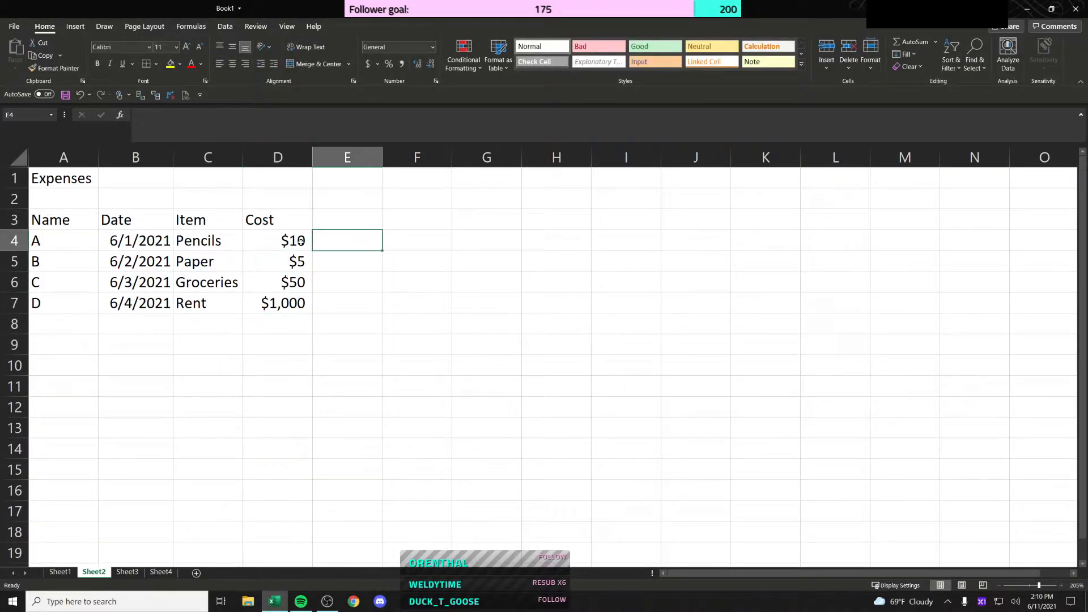
key("Up")
key("Left")
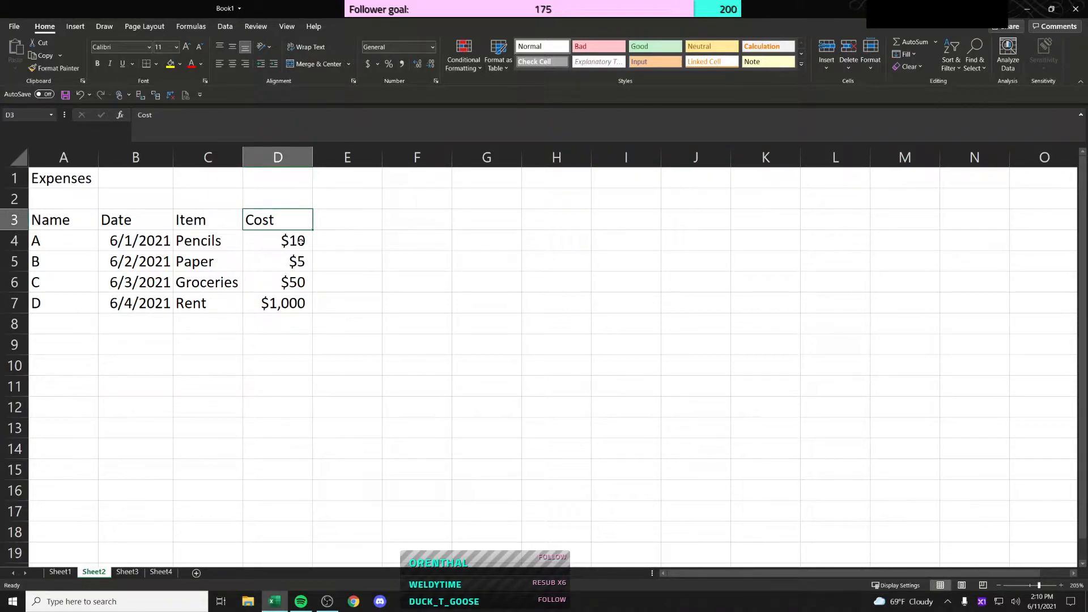
type("C")
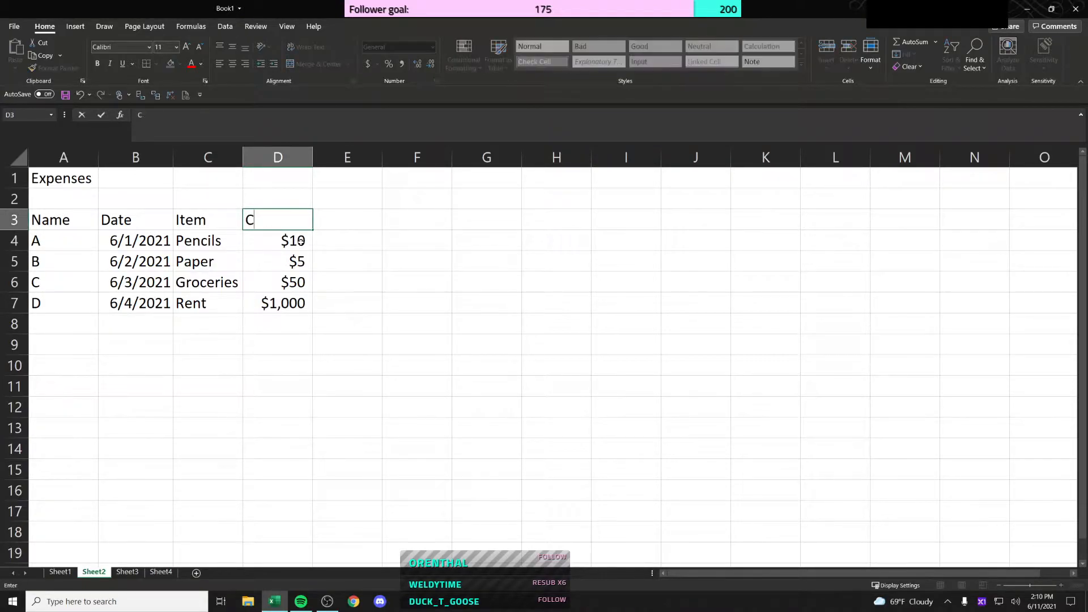
type("ost per item")
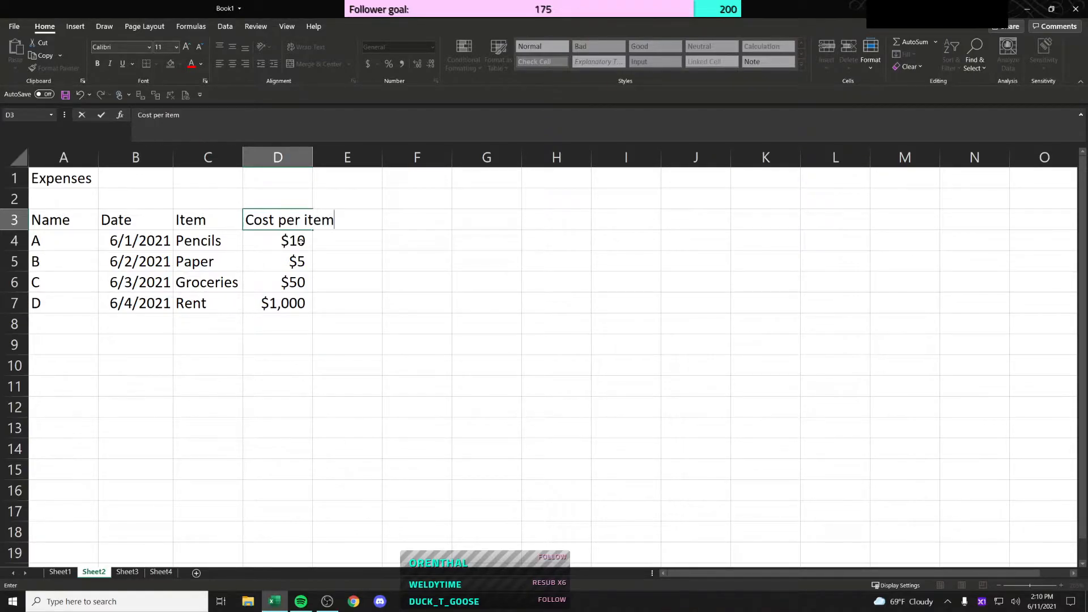
key("Return")
Step: Add the header "# of items" in E3
key("Down")
key("Down")
key("Down")
key("Up")
key("Up")
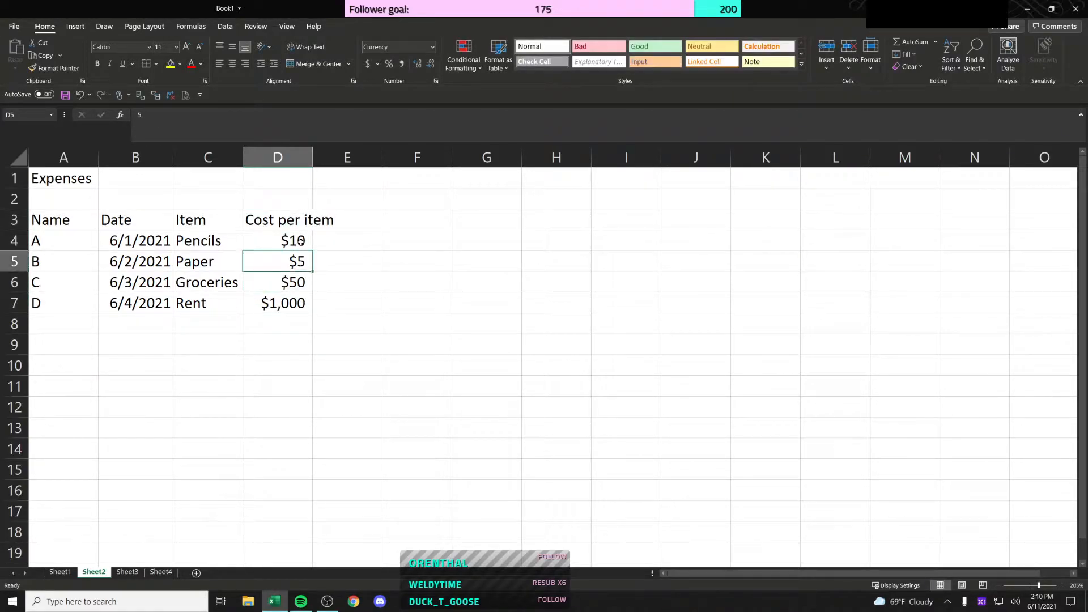
key("Right")
key("Up")
key("Up")
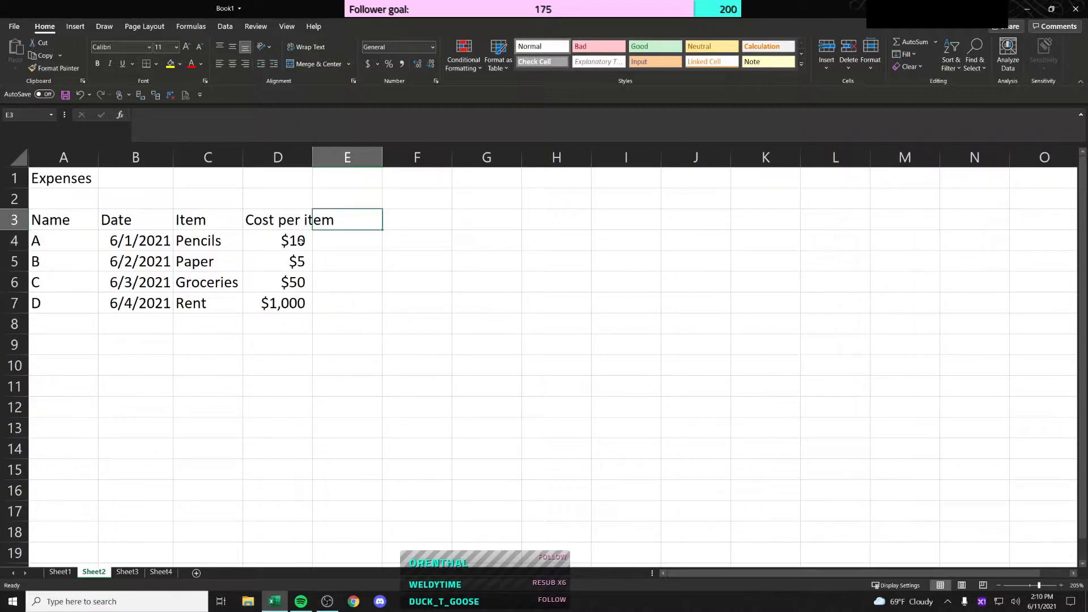
type("NUm")
key("BackSpace")
key("BackSpace")
key("BackSpace")
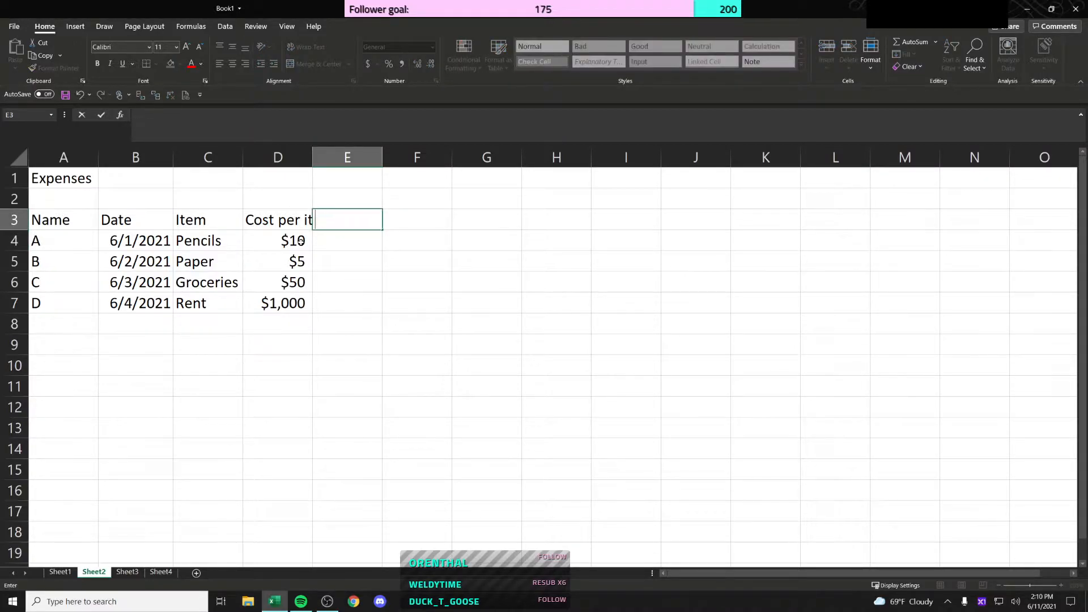
type("# of items")
key("Return")
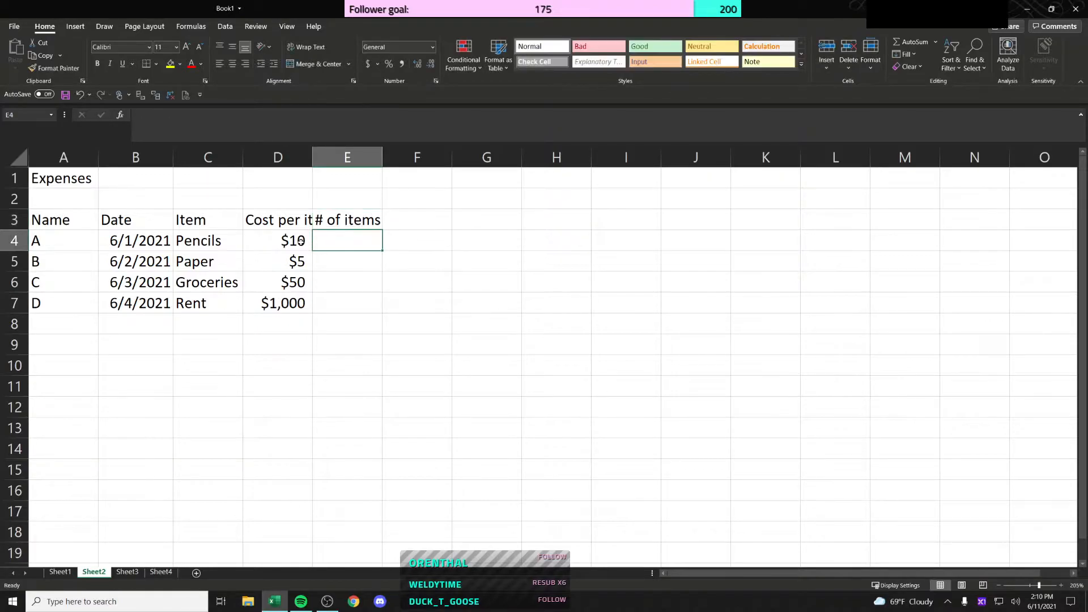
Step: Enter the item quantities 2 in E4 and 3 in E5
type("2")
key("Return")
type("3")
key("Return")
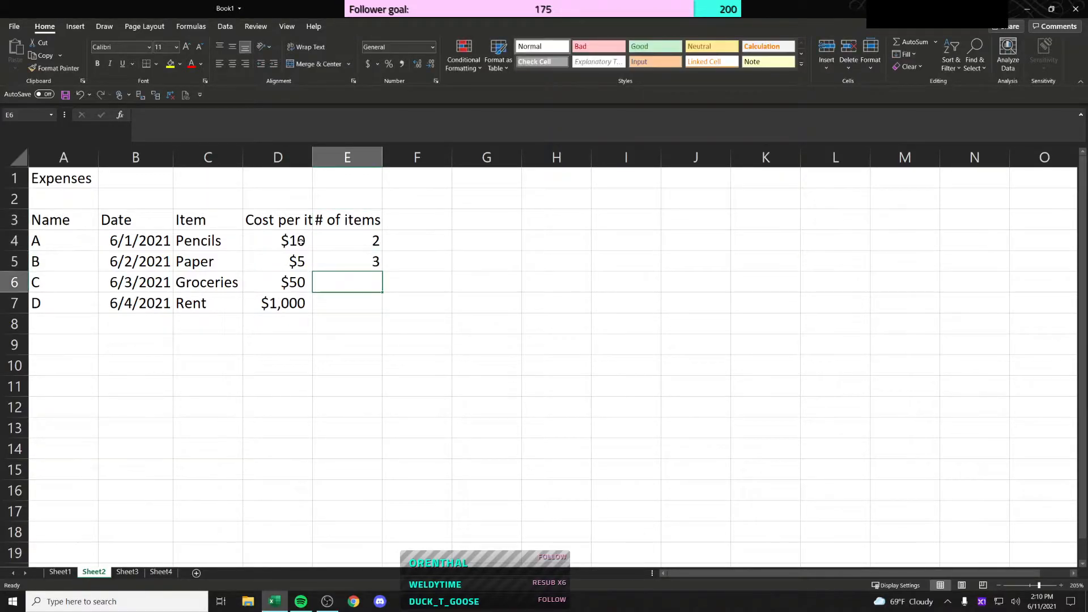
Step: Multiply the pencils' cost by their quantity with the formula =D4*E4 in F4
key("Up")
key("Up")
key("Right")
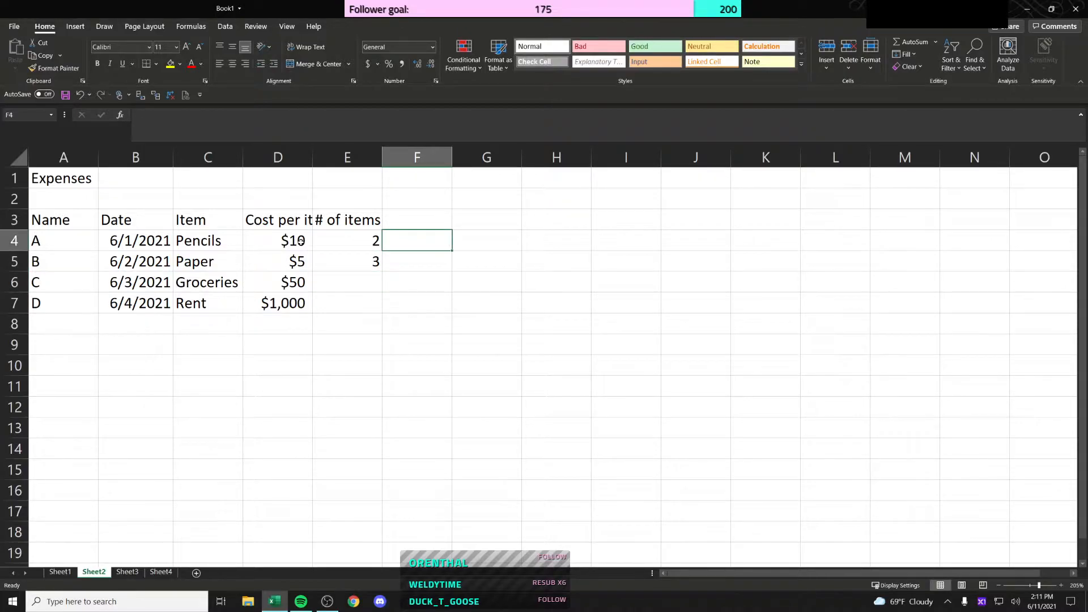
type("=pr")
key("Left")
key("Right")
type("=")
left_click(301, 241)
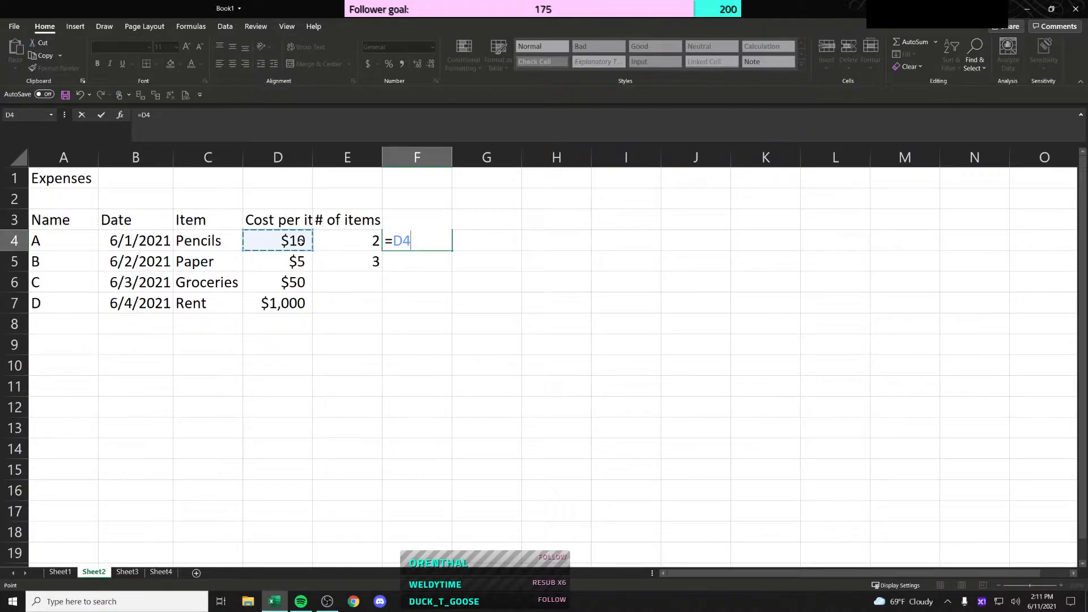
type("*")
key("Left")
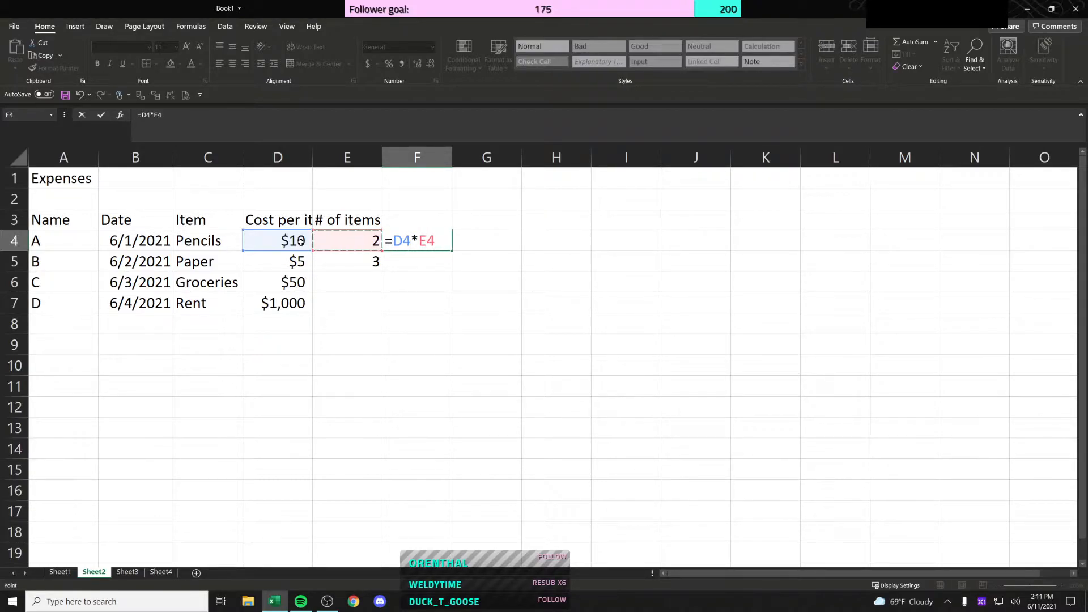
key("Return")
Step: Copy the multiplication formula from F4 to F5
key("Up")
key("ctrl+c")
key("Down")
key("ctrl+v")
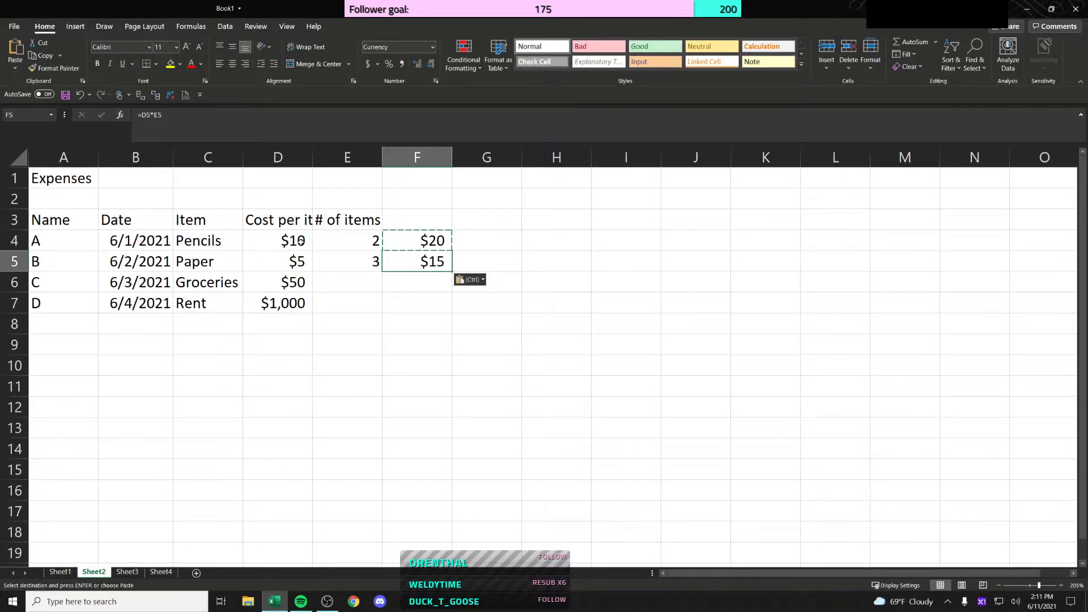
Step: Select the costs in D4:D7 and examine the status bar's customization options, such as Average, Count and Sum
key("Up")
key("shift+Down")
key("shift+Up")
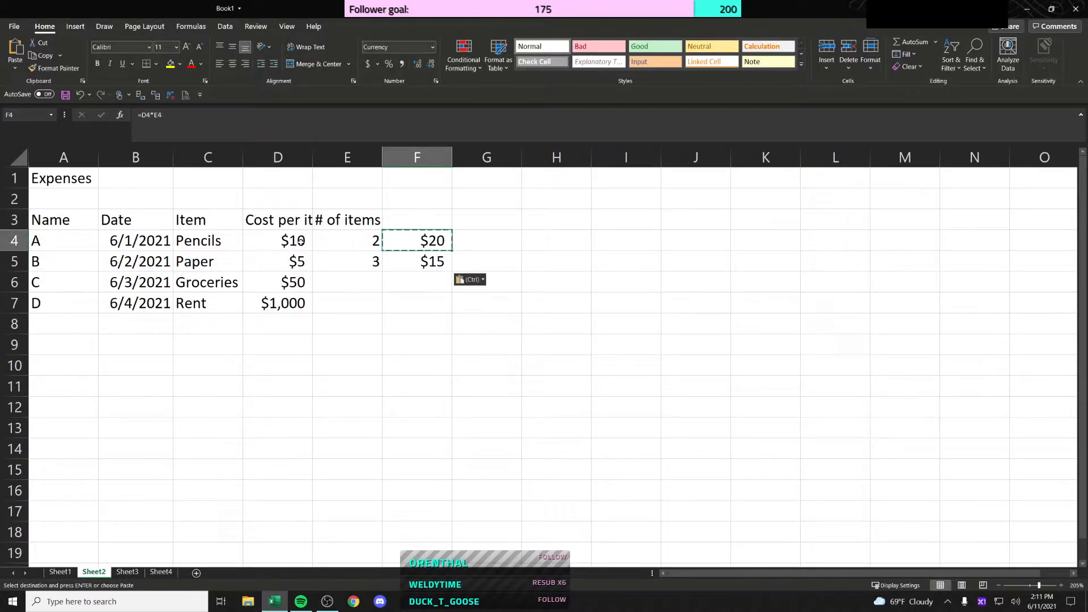
key("shift+Down")
key("Left")
key("Left")
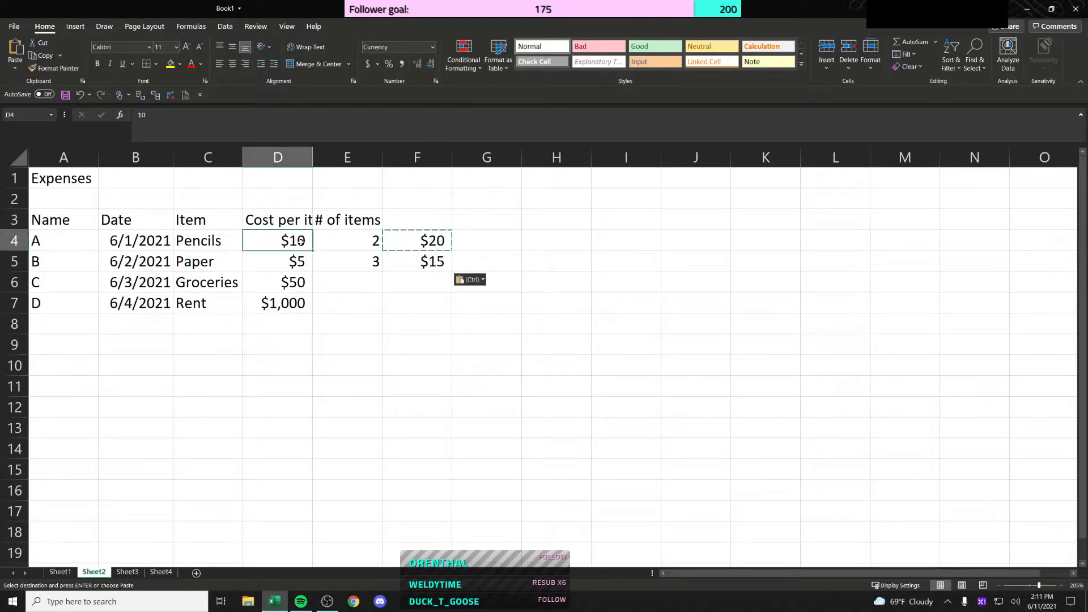
key("shift+Down")
key("shift+Down")
key("shift+Down")
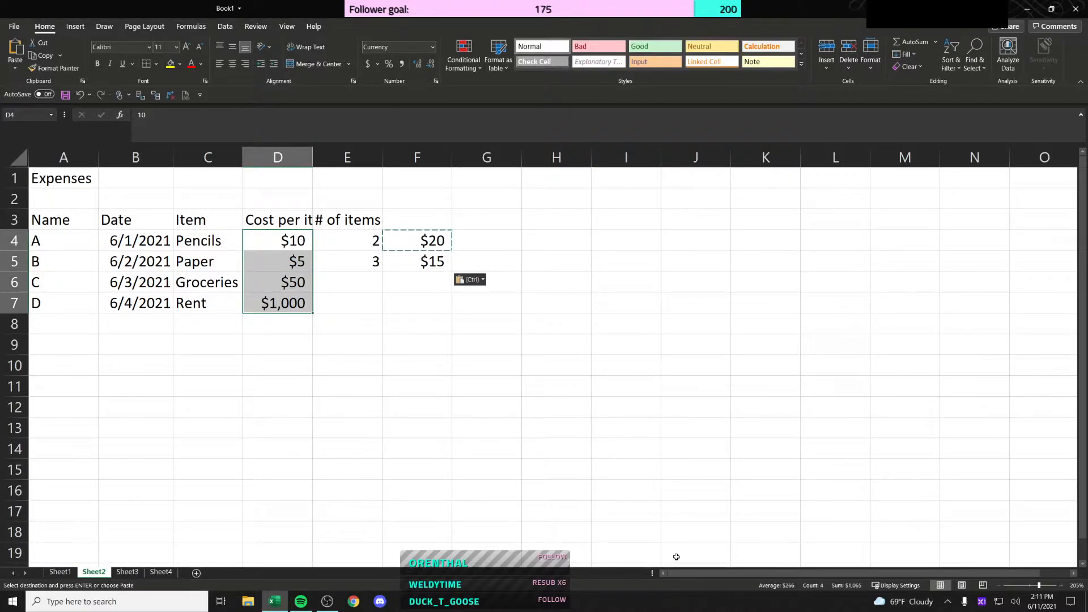
right_click(814, 590)
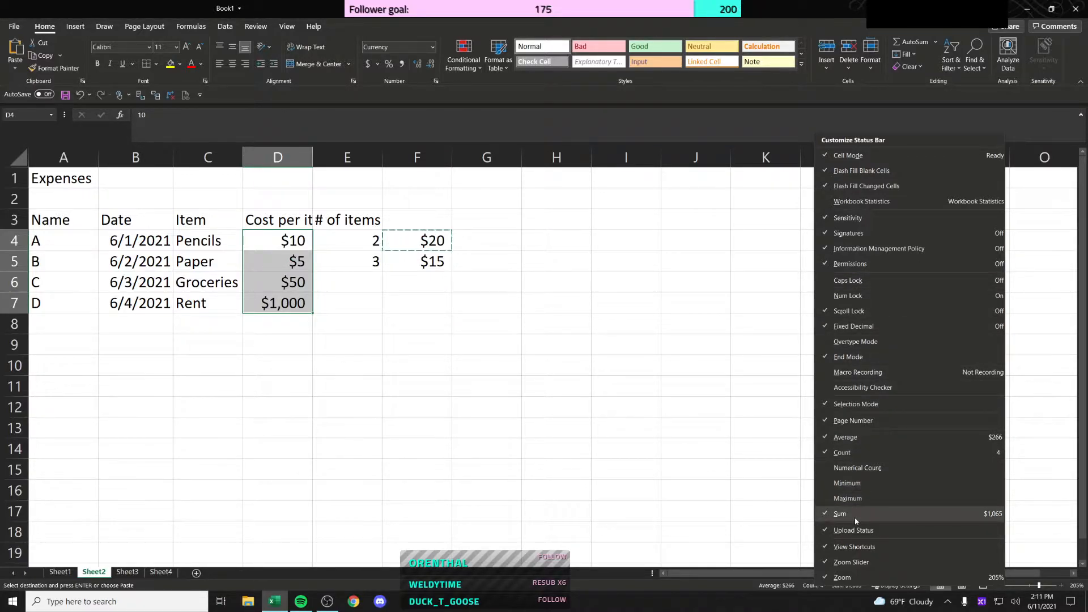
left_click(590, 445)
Step: Compare the status bar summaries for the ranges D4:D7, E4:E5 and F4:F5
left_click(287, 242)
left_click_drag(287, 242, 295, 302)
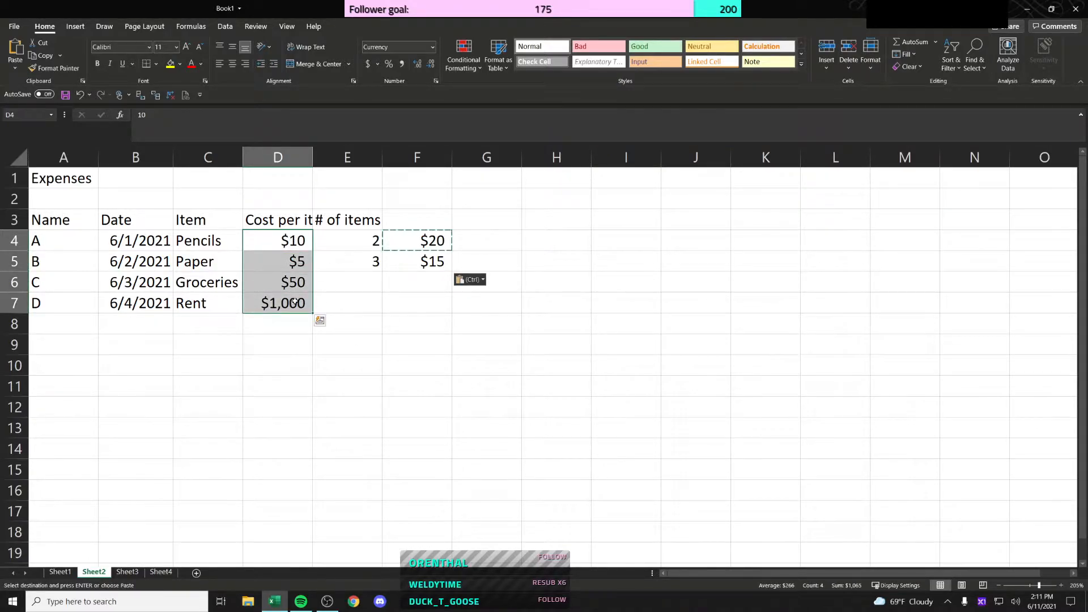
left_click(329, 265)
left_click_drag(295, 240, 296, 303)
left_click(343, 297)
left_click(299, 338)
left_click(491, 280)
left_click_drag(429, 241, 429, 261)
left_click_drag(345, 240, 345, 261)
left_click_drag(417, 241, 415, 261)
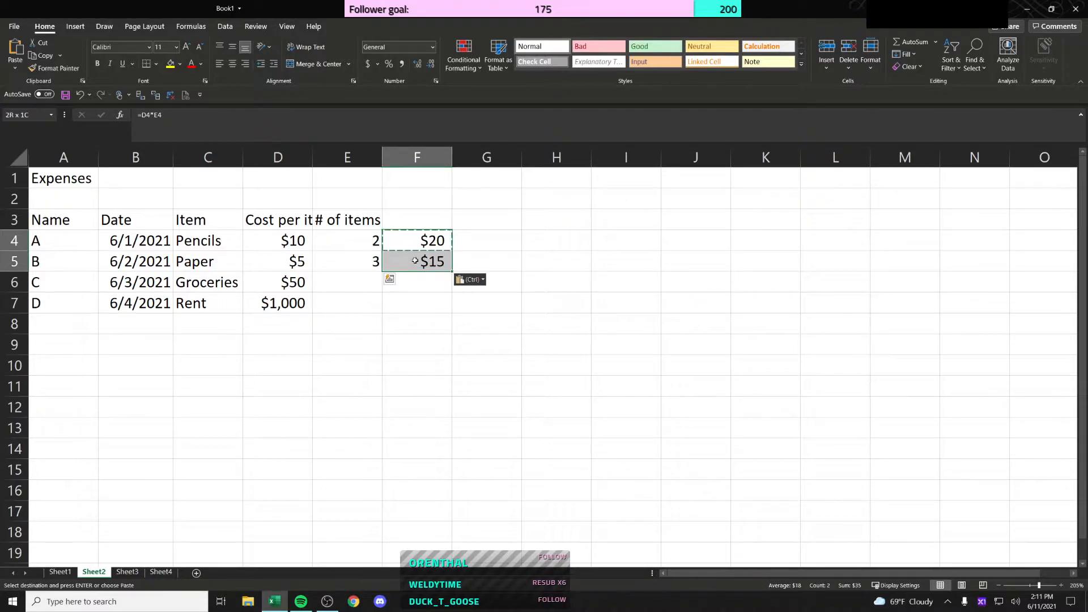
Step: Clear the quantities and multiplication formulas from E4:F5
key("Right")
key("Left")
key("shift+Down")
key("shift+Left")
key("Delete")
key("Left")
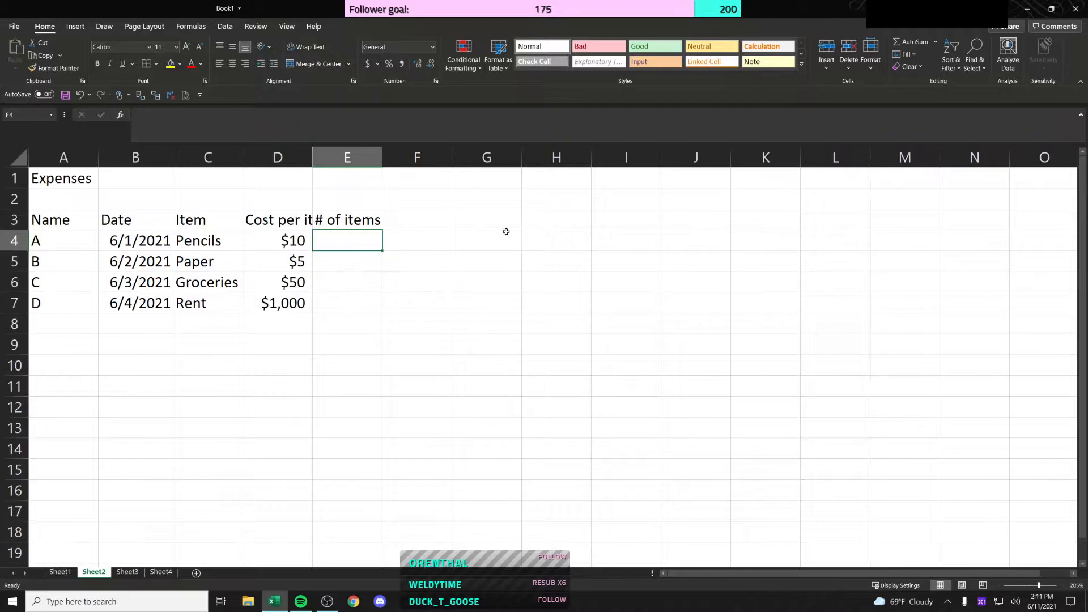
Step: Auto-fit the width of column D and delete the "# of items" header from E3
double_click(313, 154)
left_click(380, 219)
key("Delete")
key("Left")
key("Left")
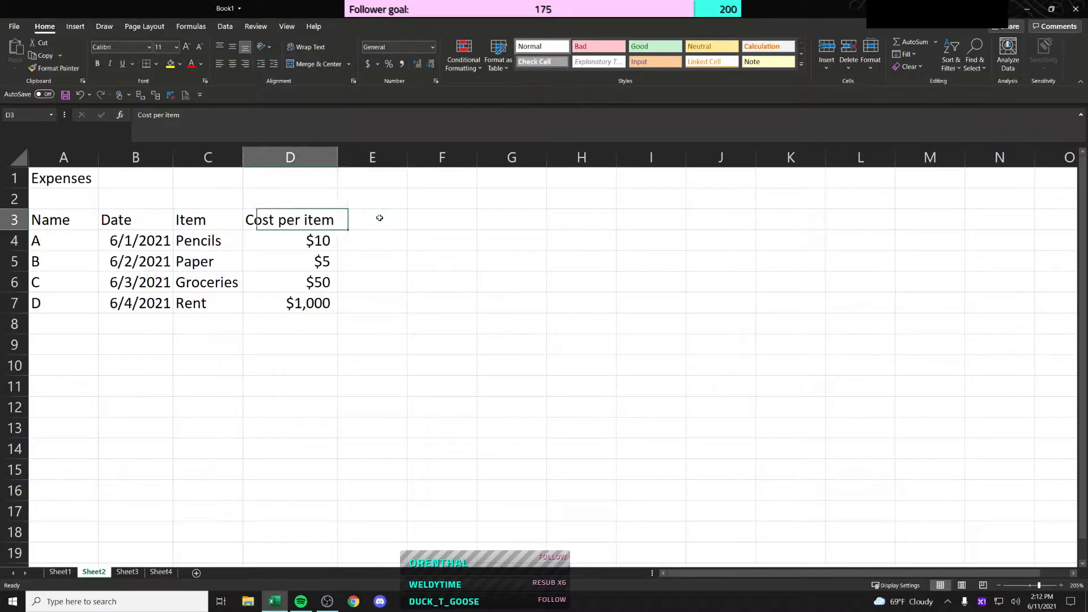
Step: Copy the Name entries from A4:A7 into A8:A11
key("Down")
key("Down")
key("Right")
key("Left")
key("Left")
key("Down")
key("Down")
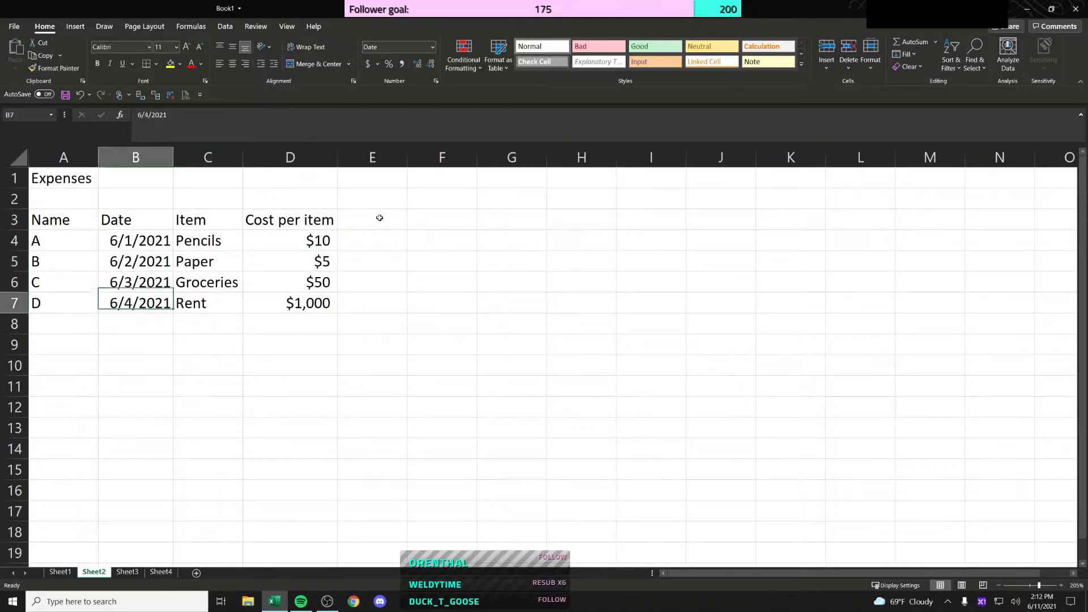
key("Left")
key("Up")
key("Up")
key("Up")
left_click(86, 303, "shift")
key("ctrl+c")
left_click(85, 323)
key("ctrl+v")
Step: Enter the formula =B4+365 in B8 to date the new row one year after the first entry
left_click(144, 324)
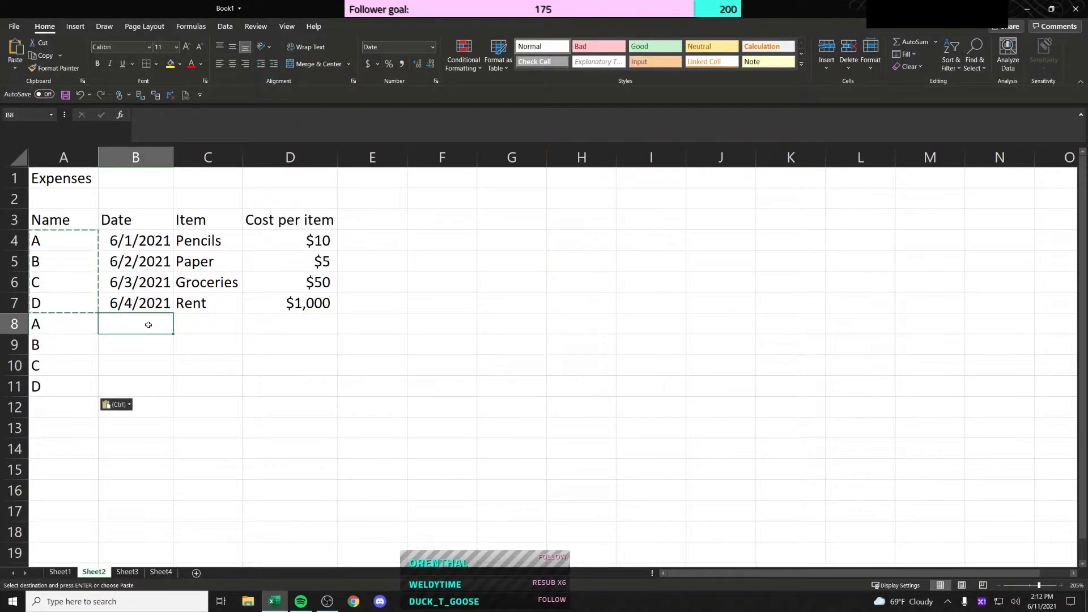
type("=")
key("Up")
key("Up")
key("Up")
key("Up")
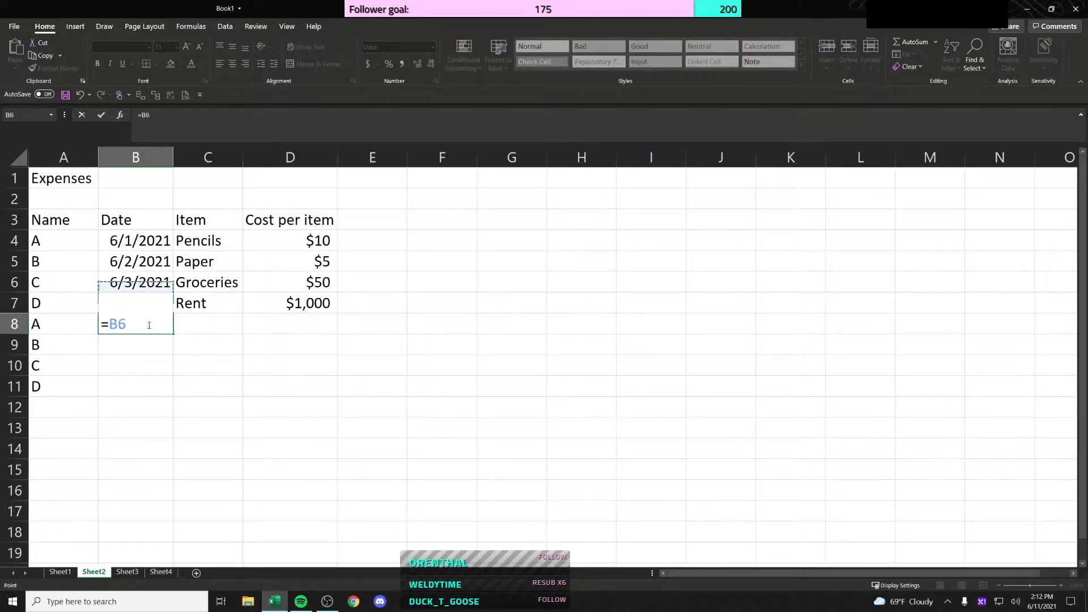
type("+365")
key("Return")
key("Up")
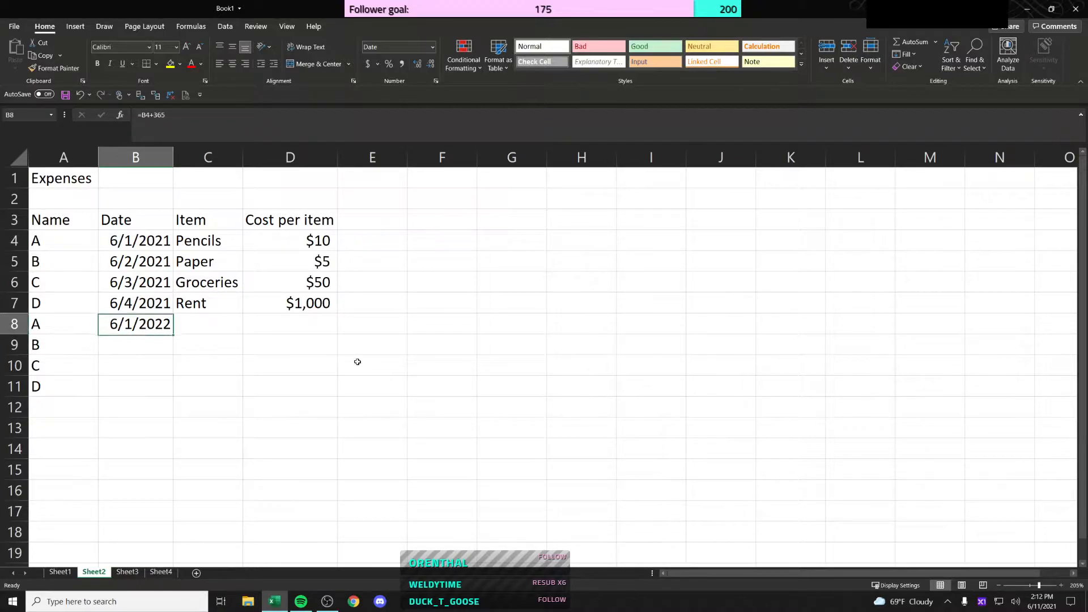
Step: Enter the formula =B8+1 in B9 and copy it down to B10:B11
key("Down")
type("=")
key("Up")
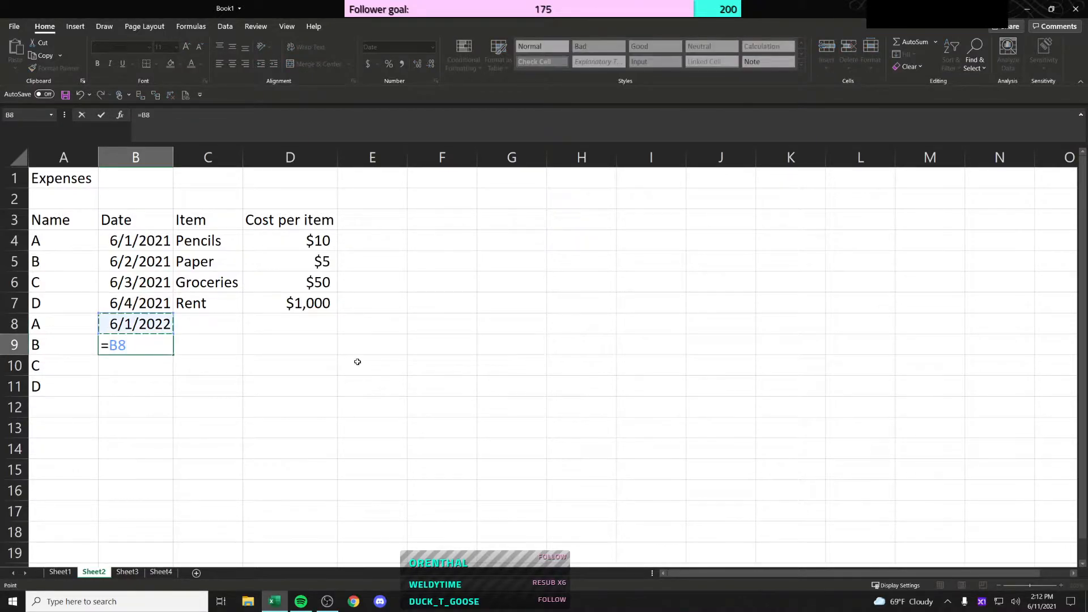
type("+1")
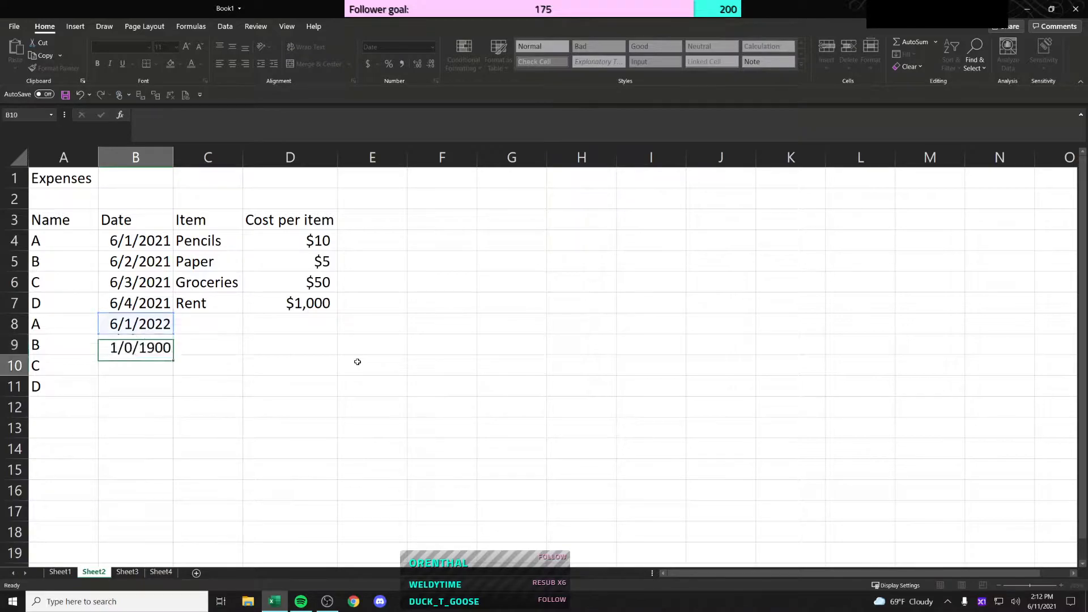
key("Return")
key("Up")
key("ctrl+c")
key("Down")
key("ctrl+v")
key("shift+Down")
key("ctrl+v")
Step: Copy the new dates in B8:B11 and paste them back over the same cells
key("Up")
key("Up")
key("shift+Down")
key("shift+Down")
key("shift+Down")
key("Left")
key("Right")
key("Down")
key("Down")
key("Up")
key("Up")
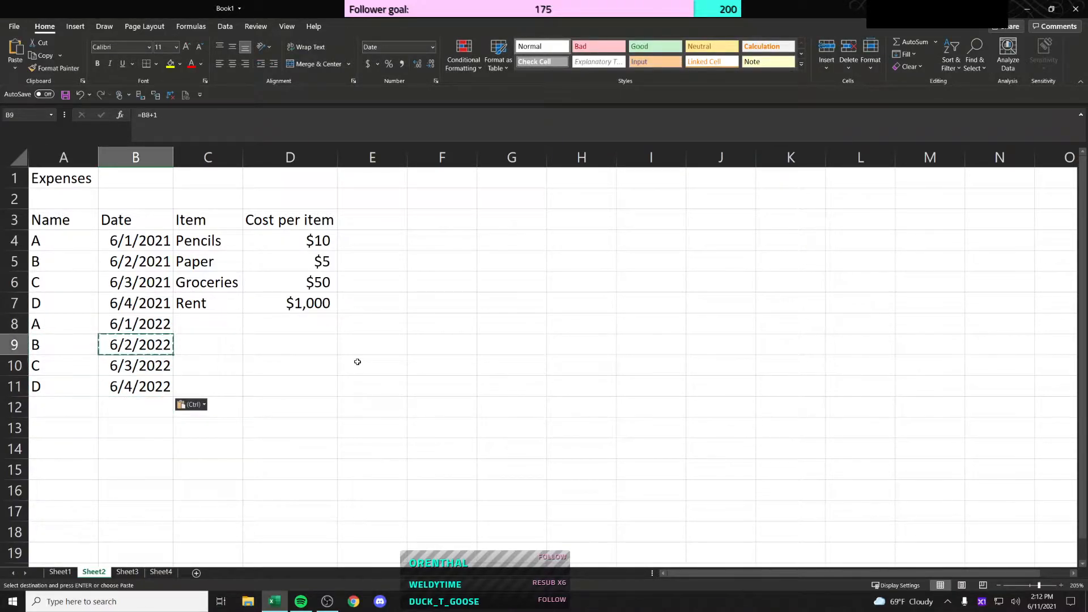
key("shift+Down")
key("shift+Down")
key("shift+Down")
key("ctrl+c")
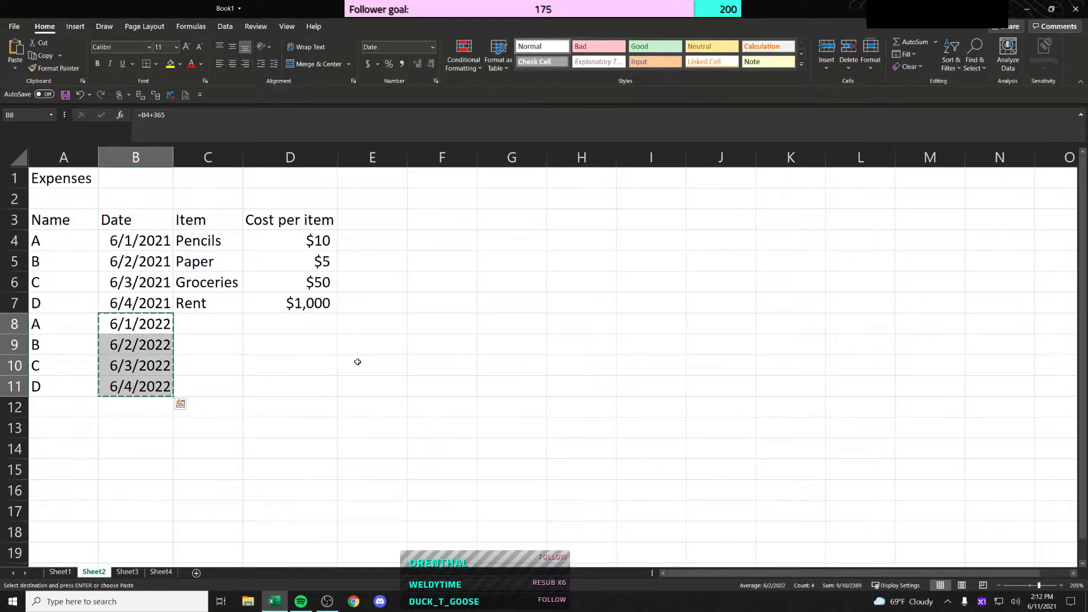
key("Down")
key("Down")
key("Down")
key("Up")
key("Up")
key("Up")
Step: Copy the Item and Cost per item entries from C4:D7 into C8:D11 and clear the copy outline
key("Right")
key("Left")
key("Right")
key("Up")
key("Up")
key("Up")
key("Up")
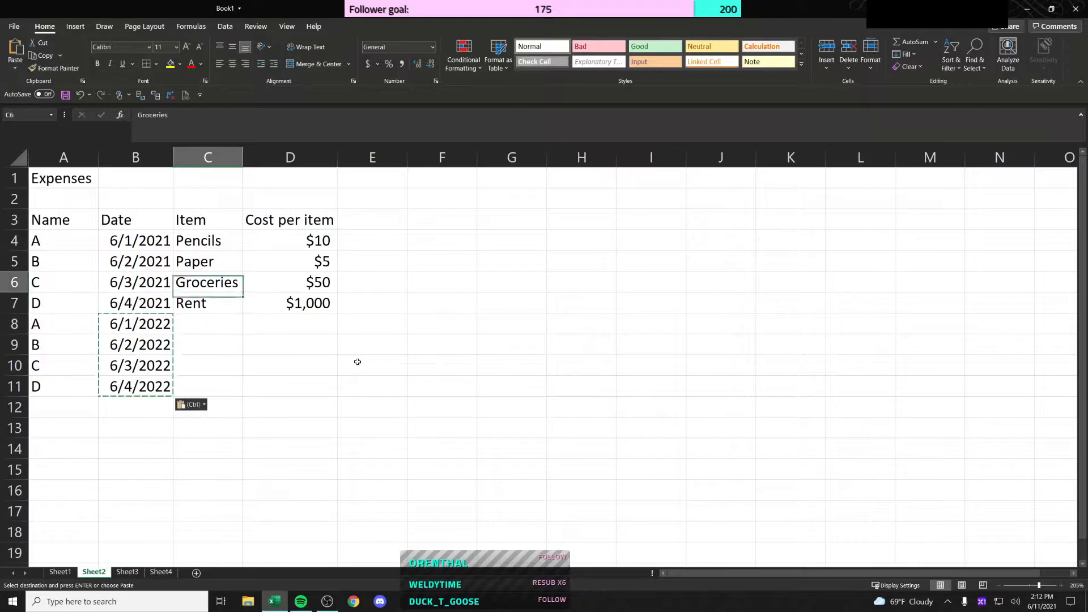
key("shift+Right")
key("shift+Down")
key("shift+Down")
key("shift+Down")
key("ctrl+c")
key("Down")
key("Down")
key("Down")
key("Down")
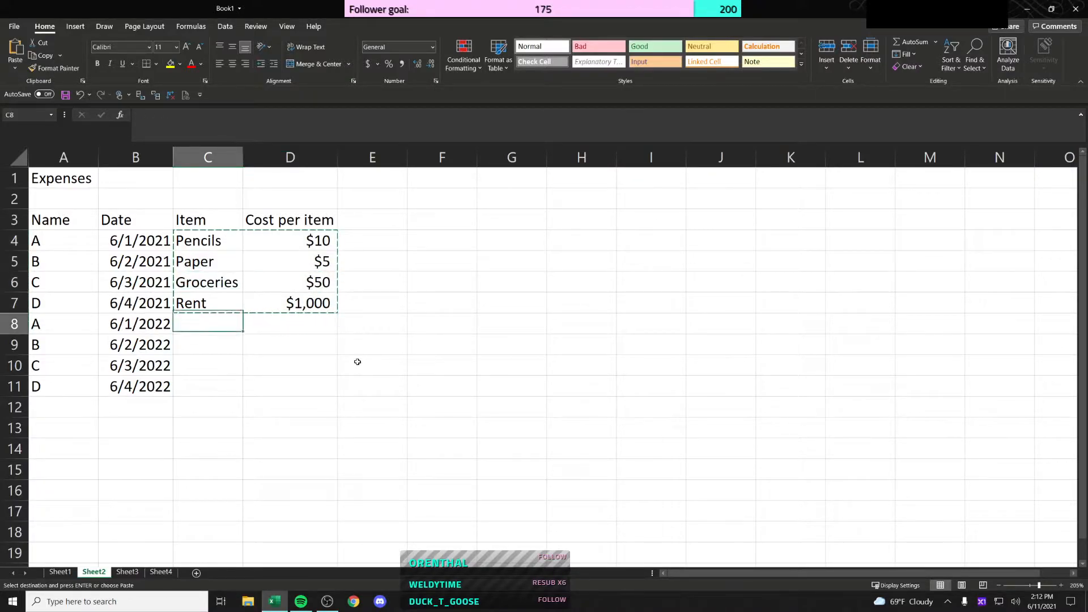
key("ctrl+v")
key("Down")
key("Up")
key("Left")
key("Left")
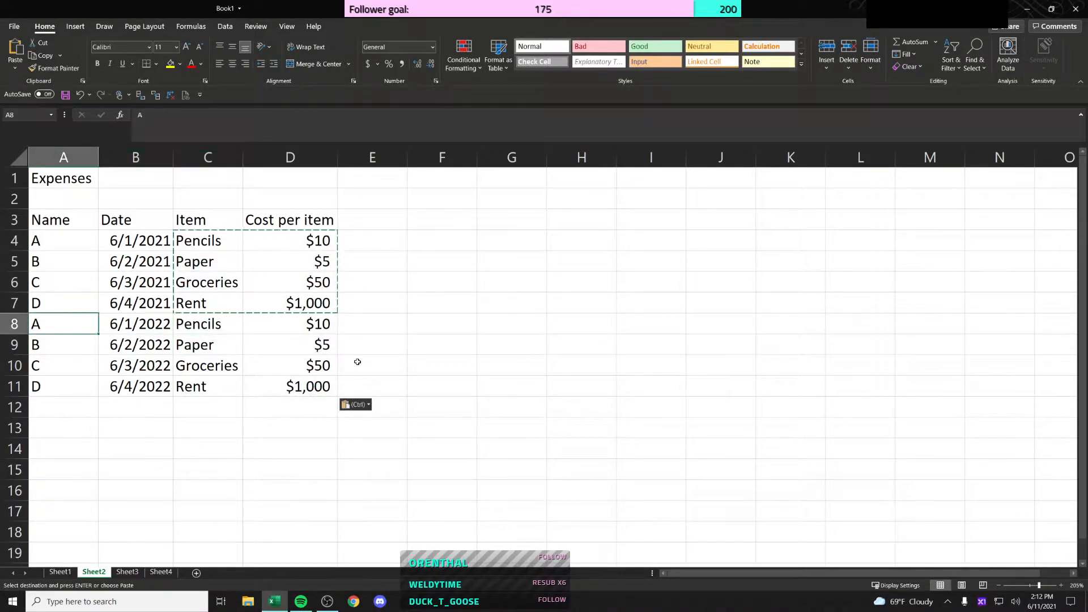
key("Escape")
key("Up")
key("Right")
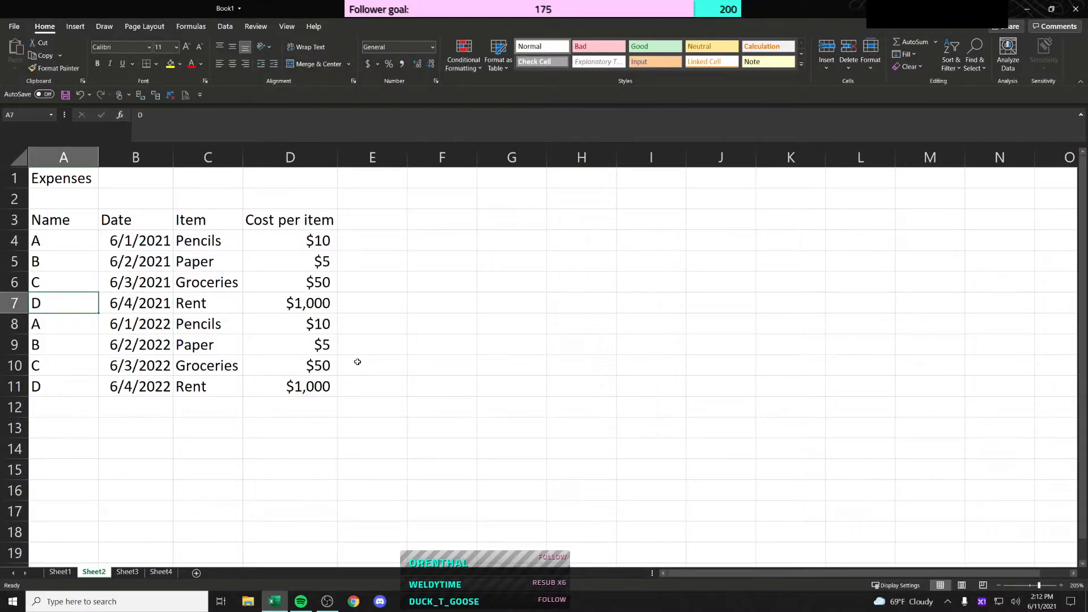
left_click(317, 255)
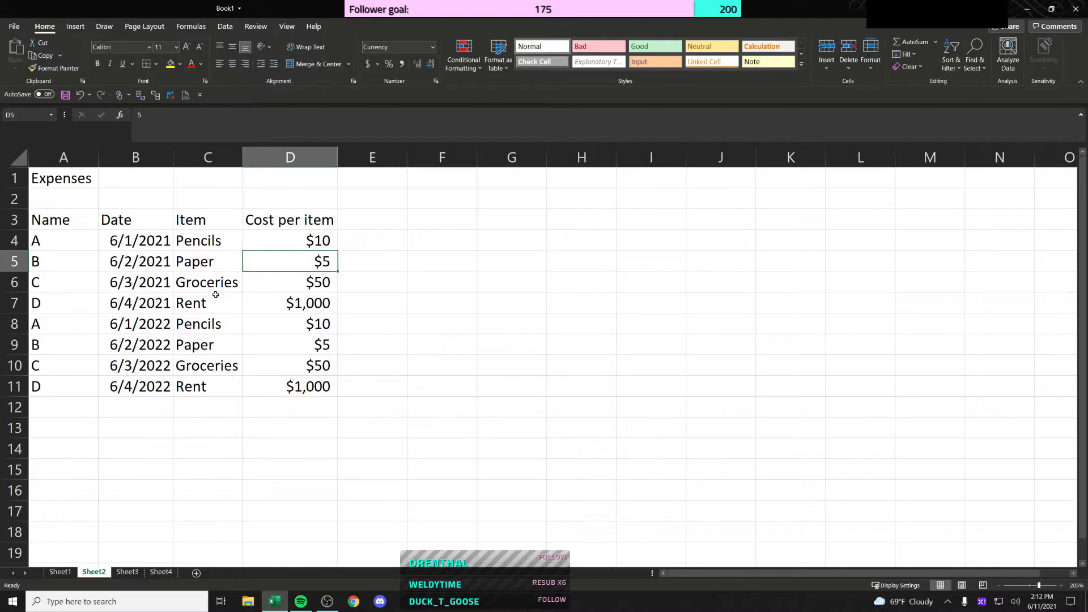
left_click(232, 328)
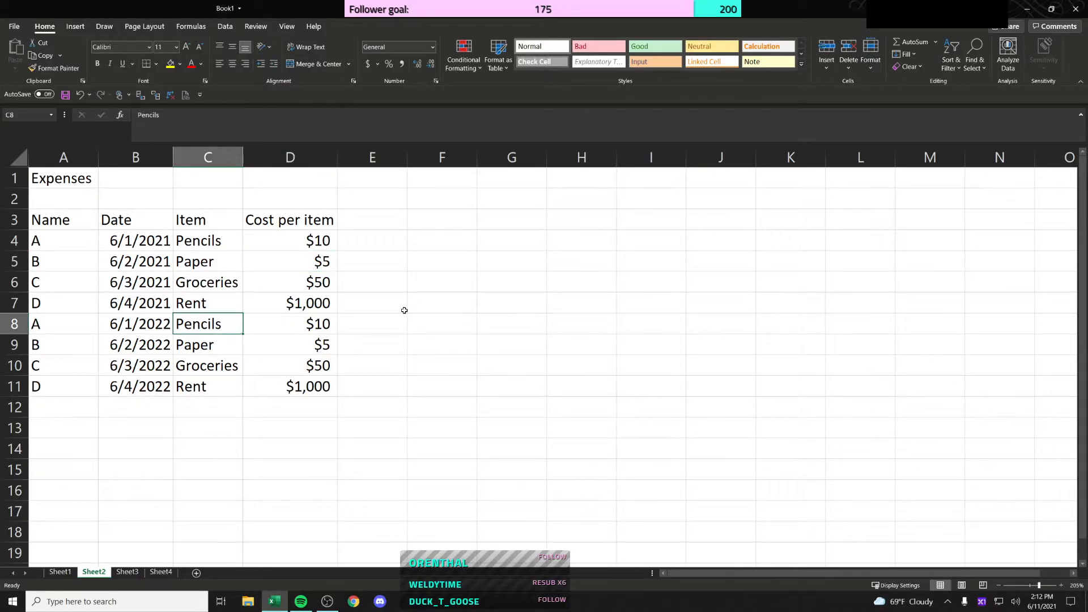
left_click(211, 281)
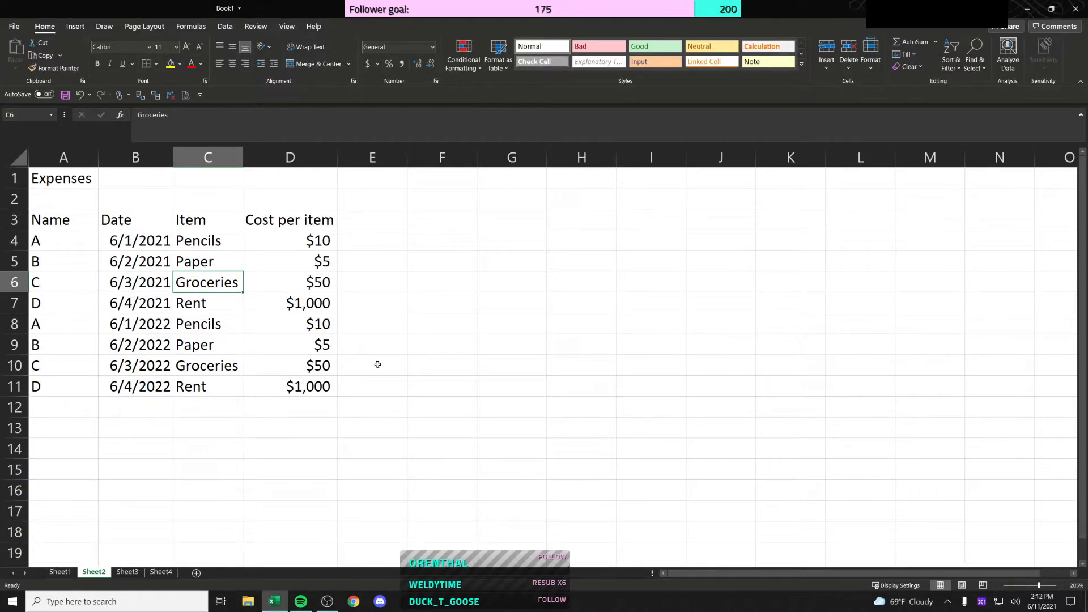
left_click(290, 285)
left_click(235, 366)
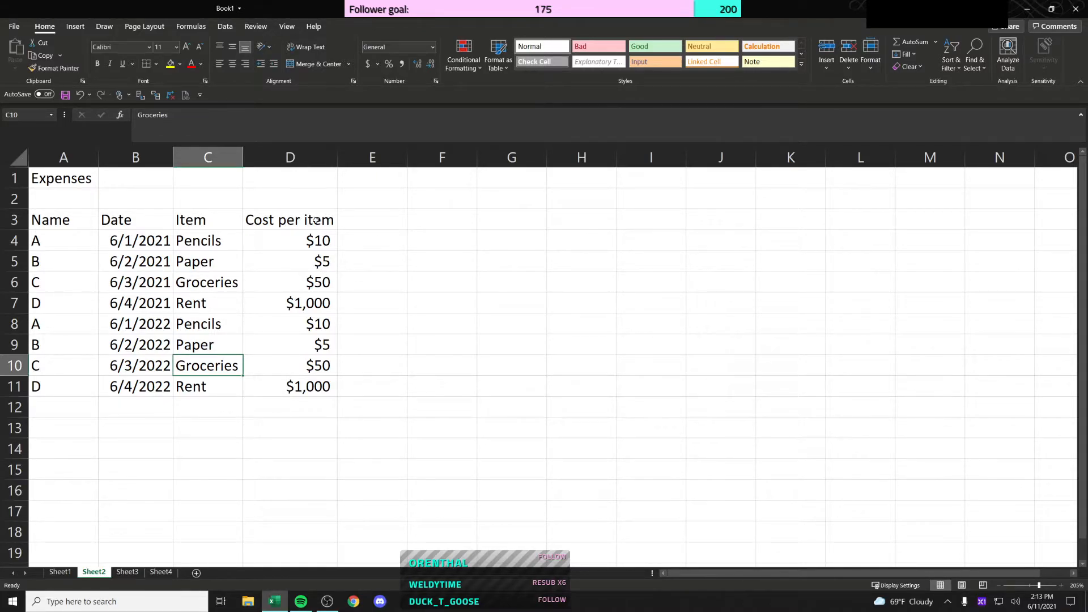
Step: Add filters to the table A3:D11 and filter the Item column to show only Pencils
left_click(82, 224)
left_click_drag(82, 224, 298, 386)
key("ctrl+shift+l")
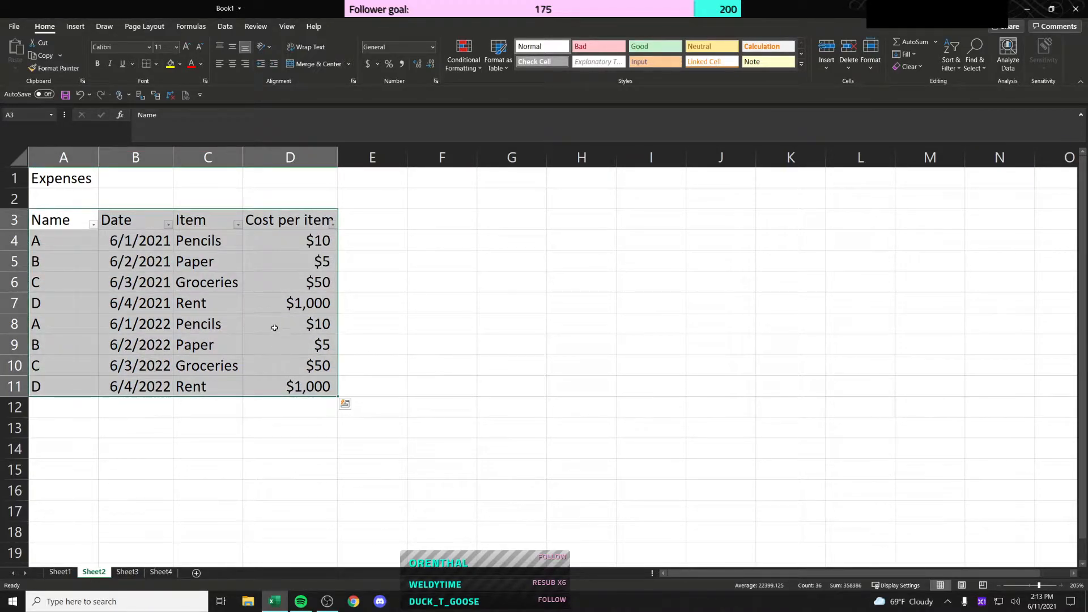
left_click(238, 224)
left_click(147, 349)
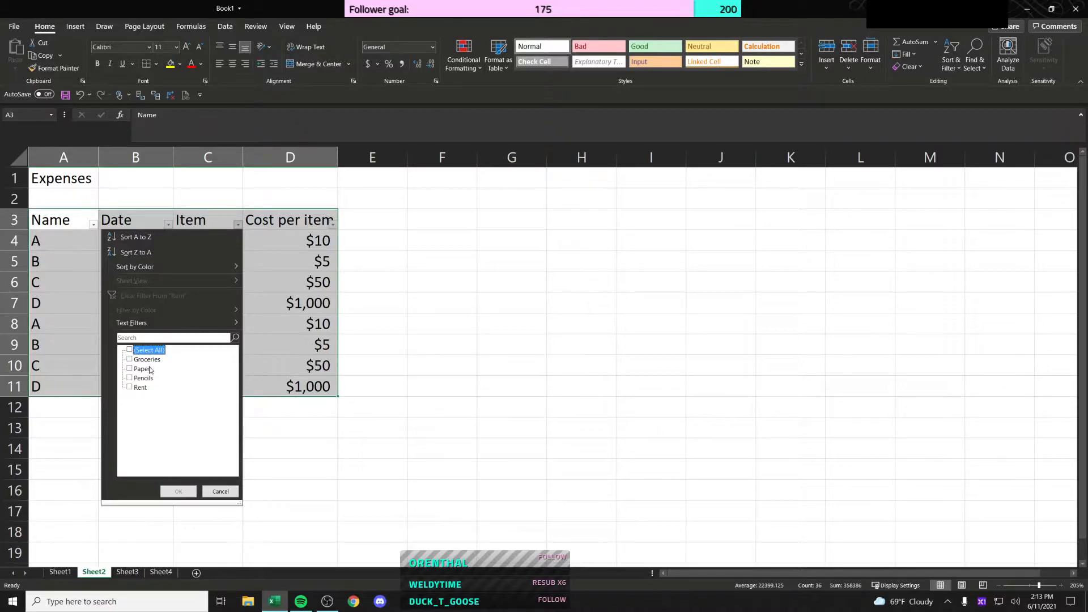
left_click(143, 378)
left_click(178, 491)
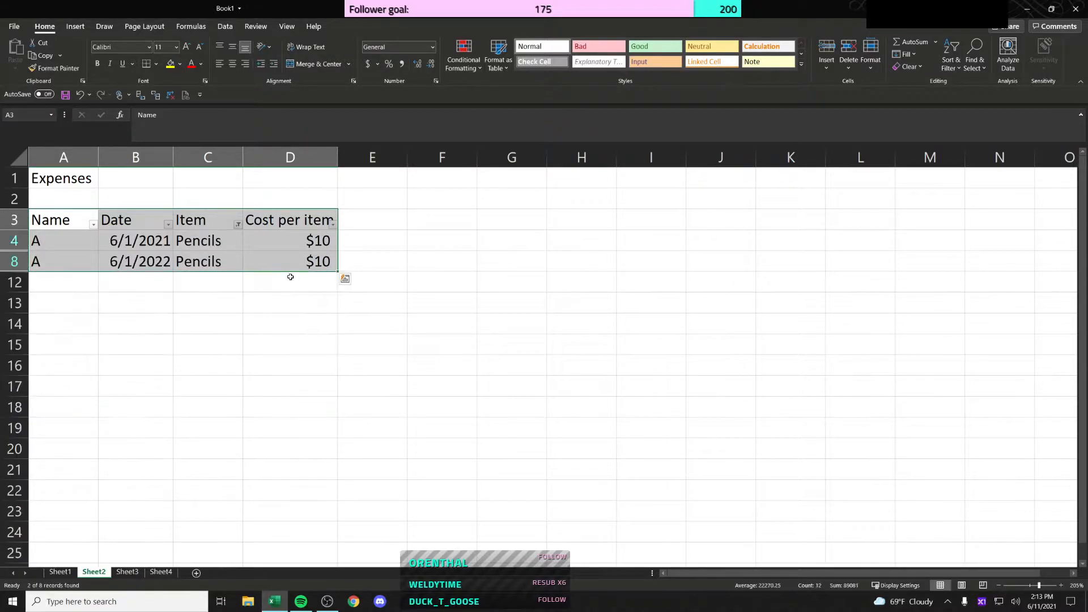
Step: Check the costs of the filtered Pencils rows and reset the Item filter to show all items
left_click(221, 250)
left_click_drag(297, 238, 301, 400)
left_click(278, 242)
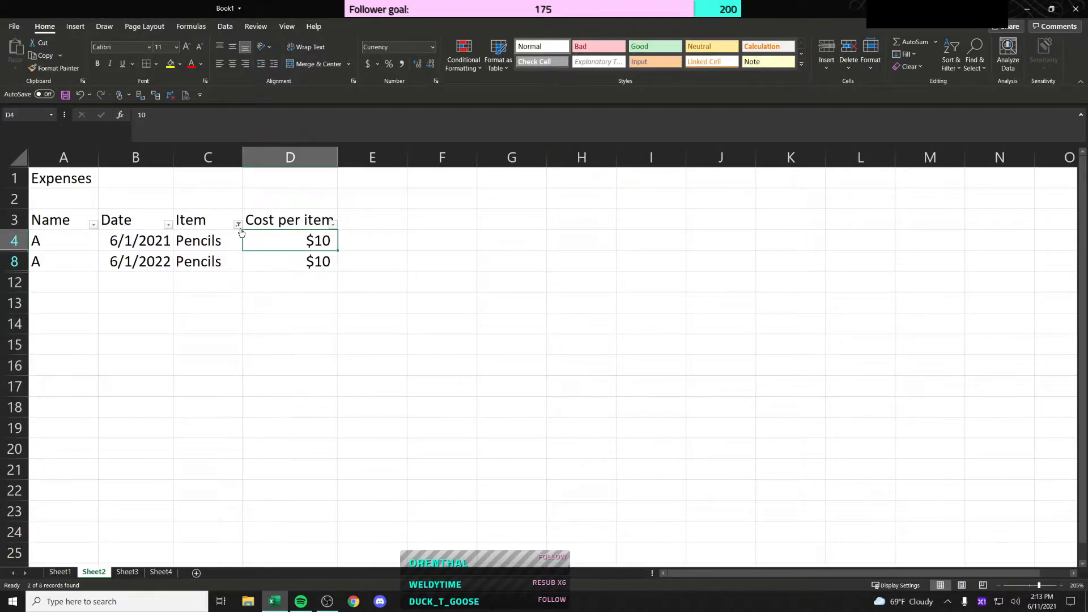
left_click(238, 225)
left_click(150, 352)
left_click(178, 491)
left_click(383, 299)
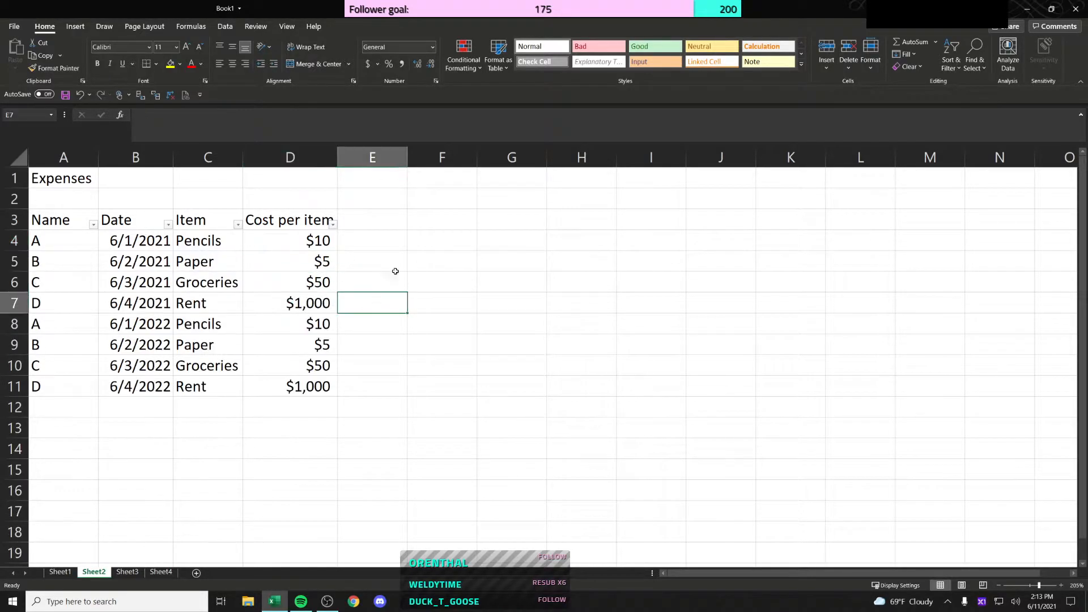
Step: Try inserting a PivotTable of A3:D11 at G1 on the existing worksheet and undo the insertion
left_click(448, 223)
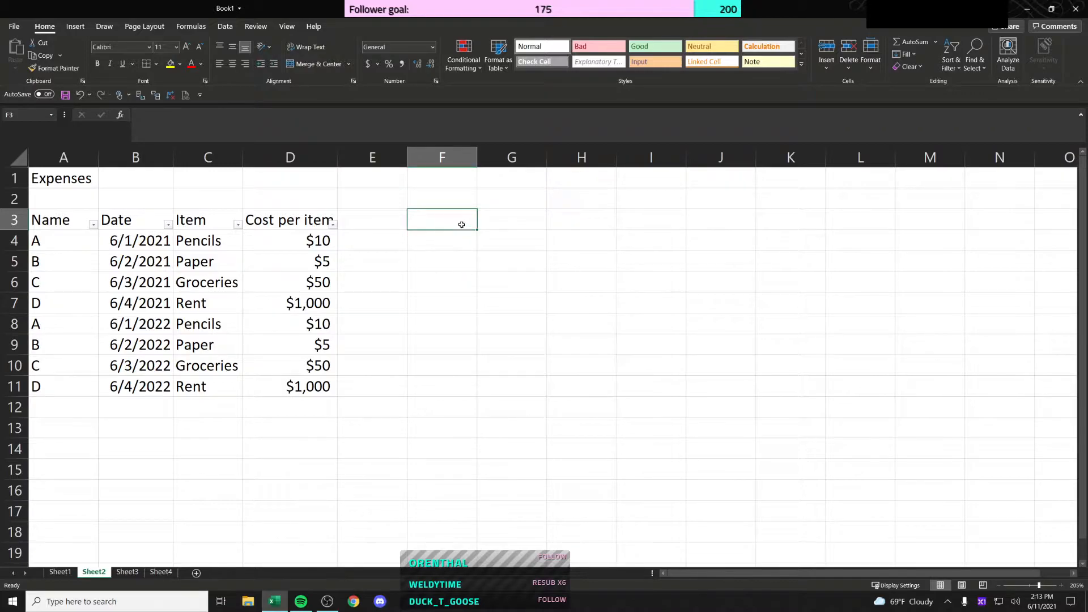
left_click(524, 180)
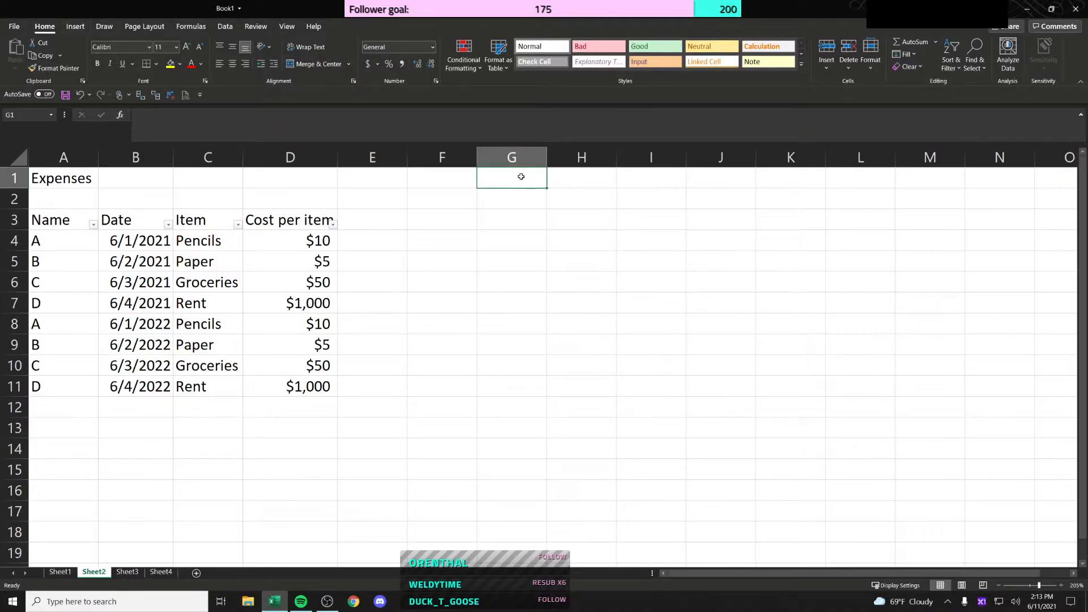
left_click(76, 26)
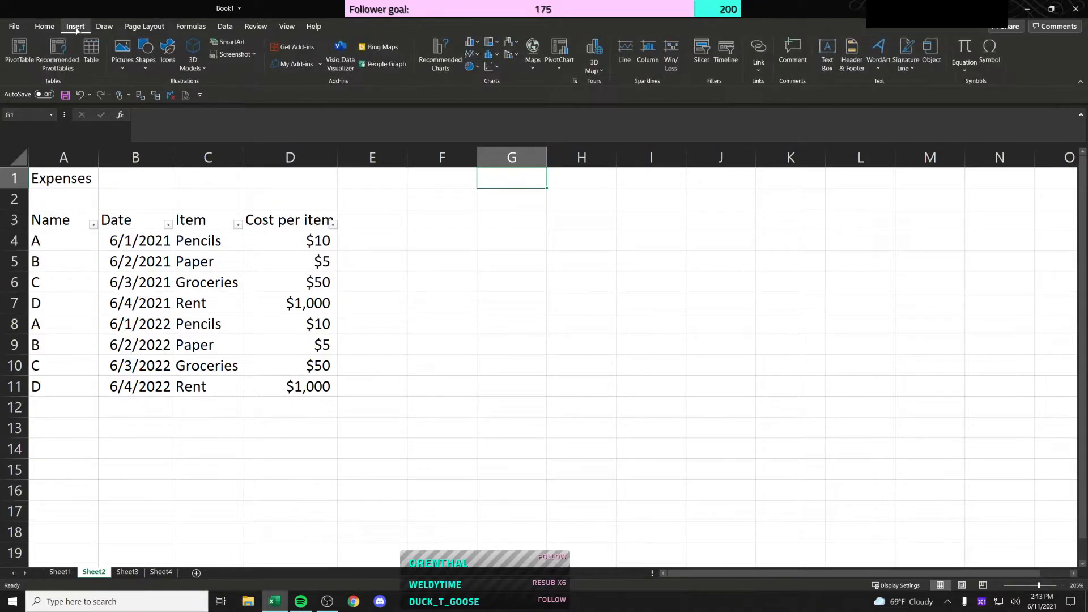
left_click(20, 52)
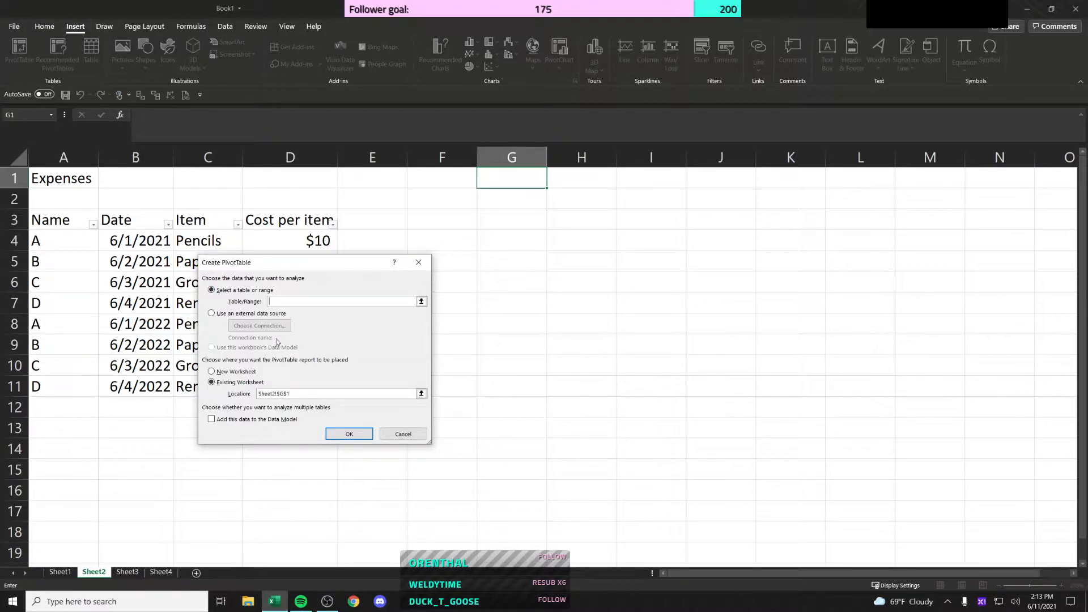
left_click_drag(280, 263, 455, 211)
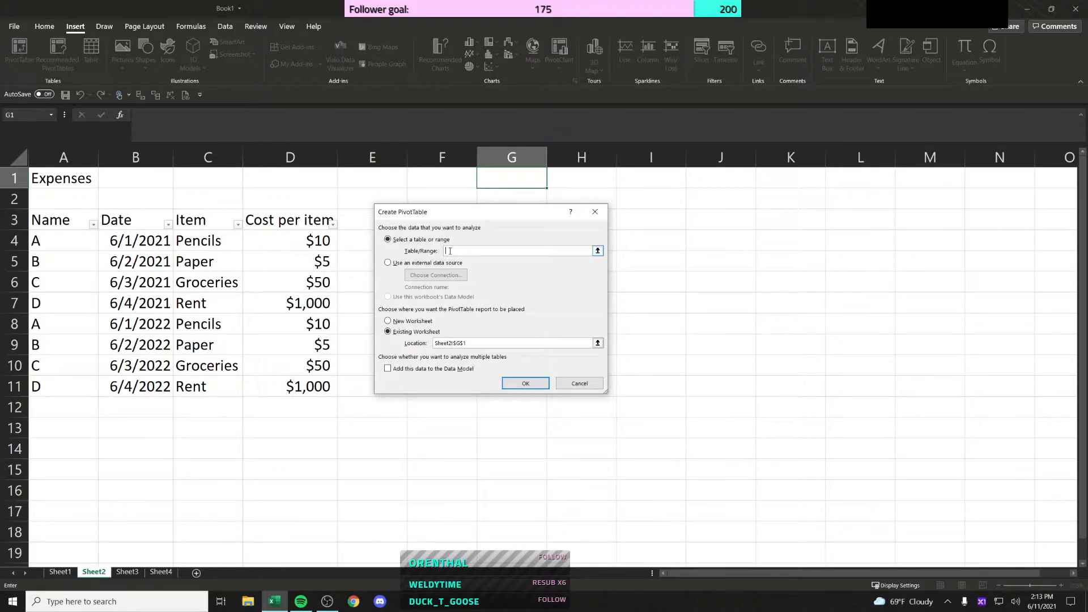
left_click_drag(64, 222, 298, 384)
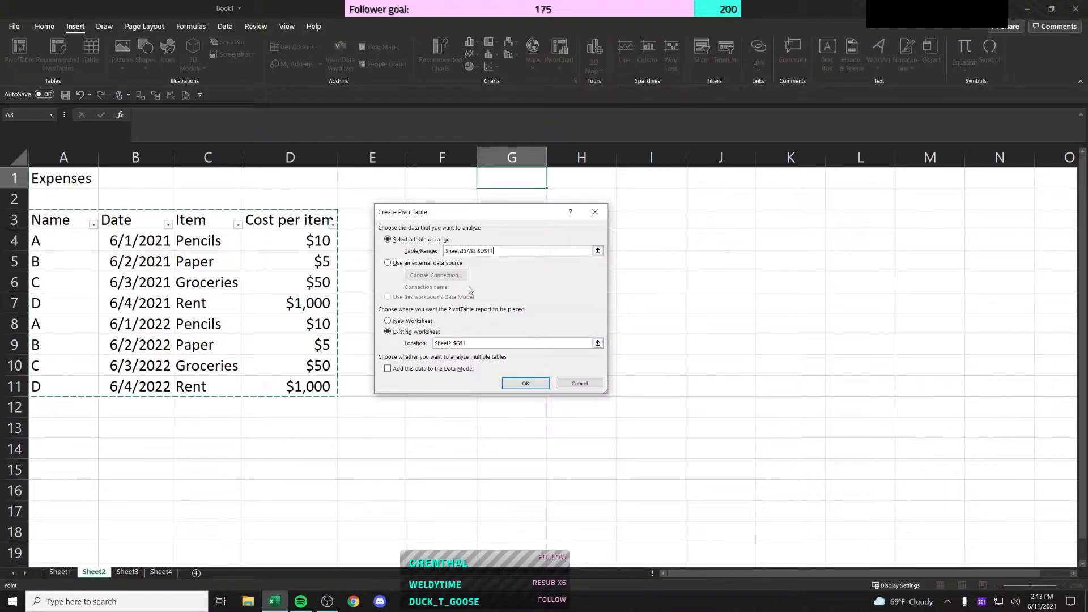
left_click(524, 382)
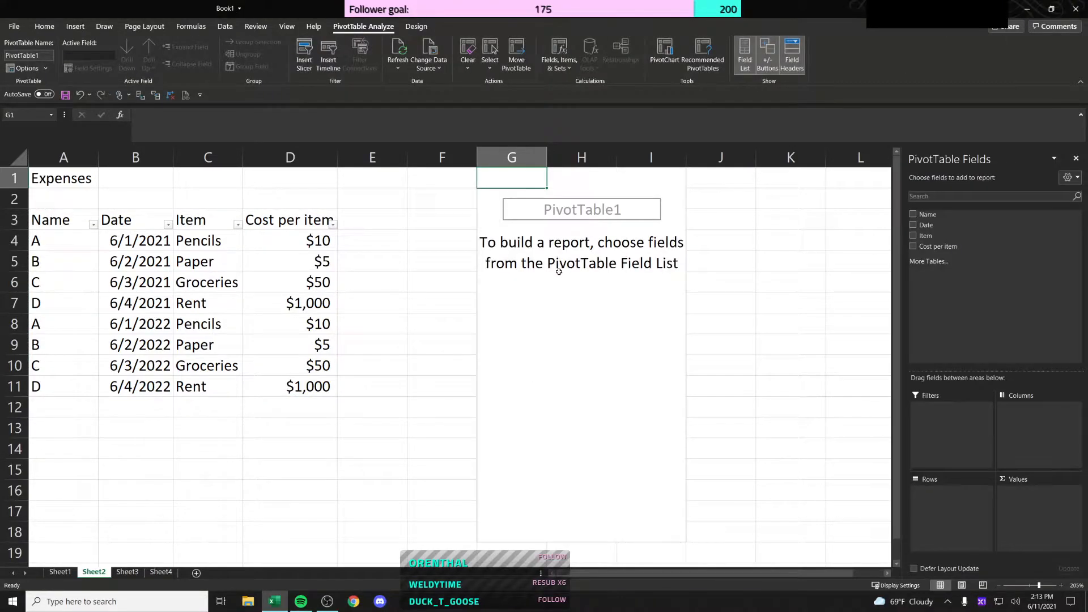
key("ctrl+z")
Step: Insert a PivotTable based on Sheet2 range A3:D11, placed at G1 on the existing worksheet
left_click(75, 26)
left_click(19, 52)
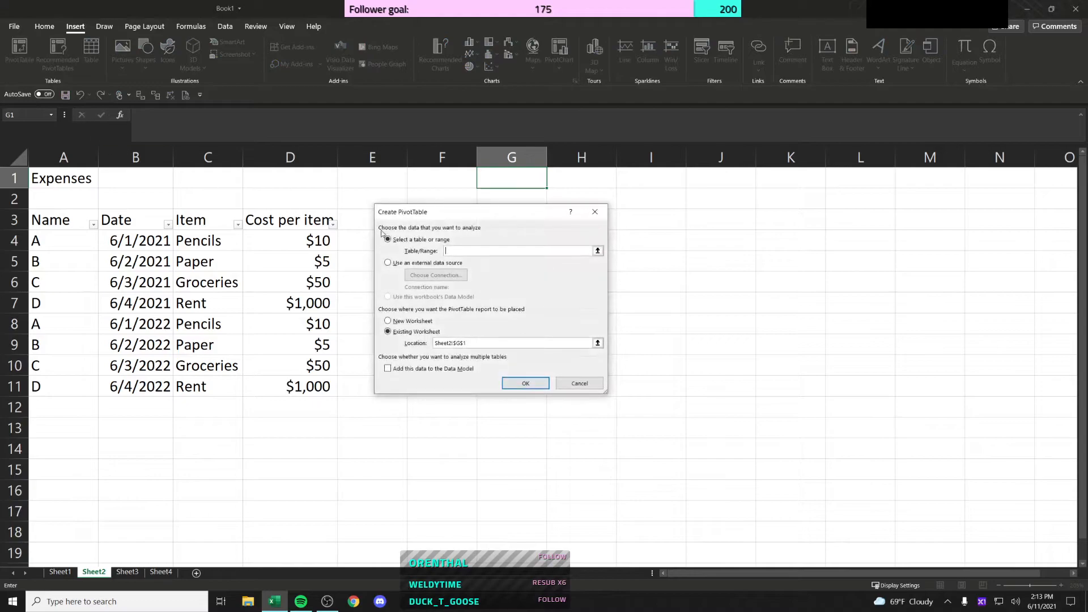
left_click_drag(67, 224, 333, 386)
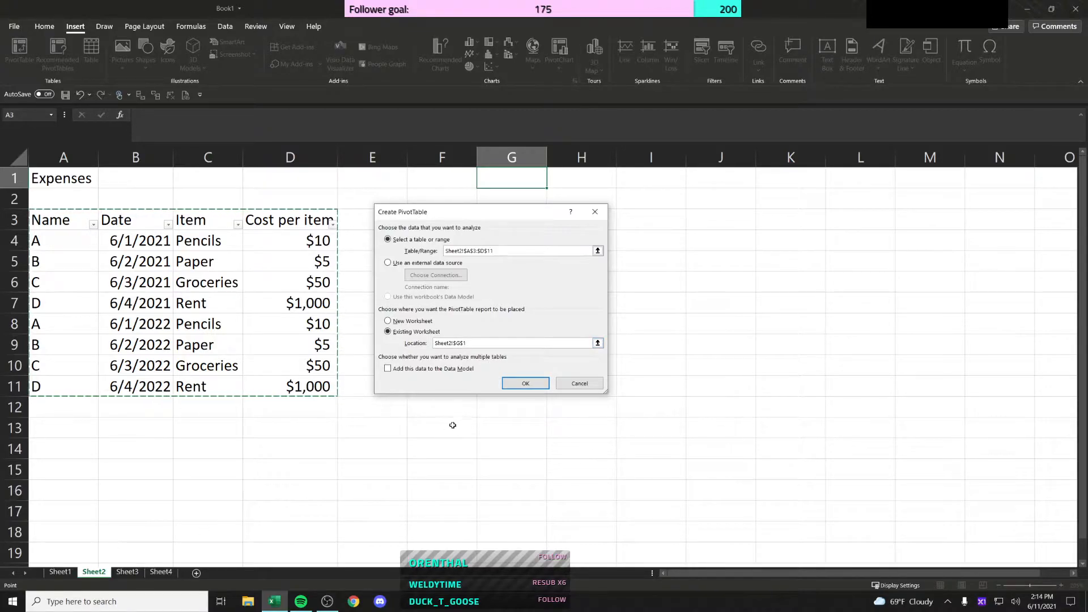
left_click(525, 383)
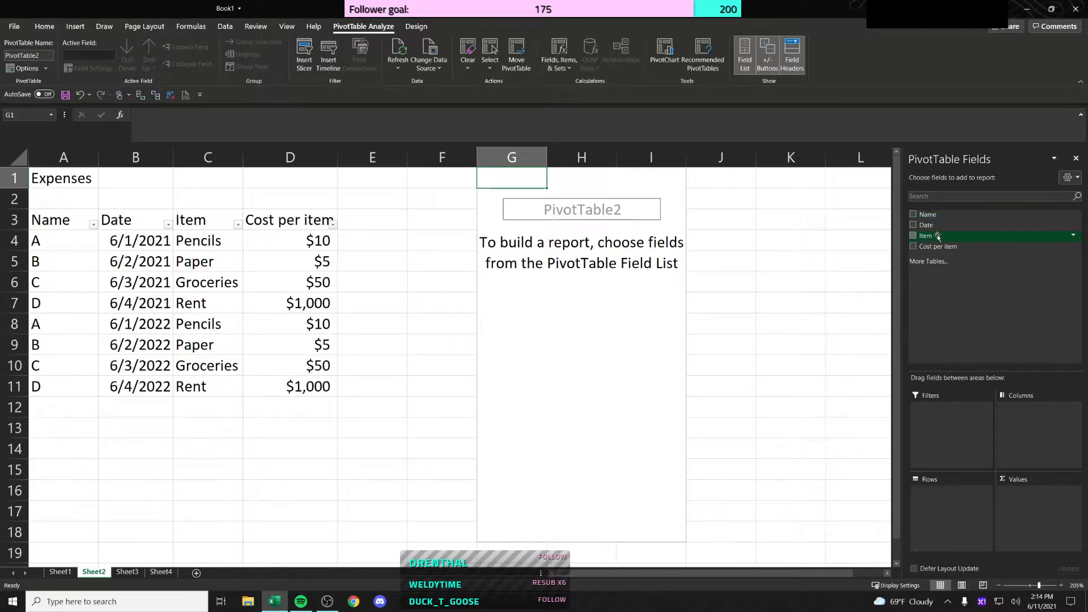
Step: Add Item to the PivotTable's rows and Cost per item to its values
left_click_drag(937, 237, 957, 494)
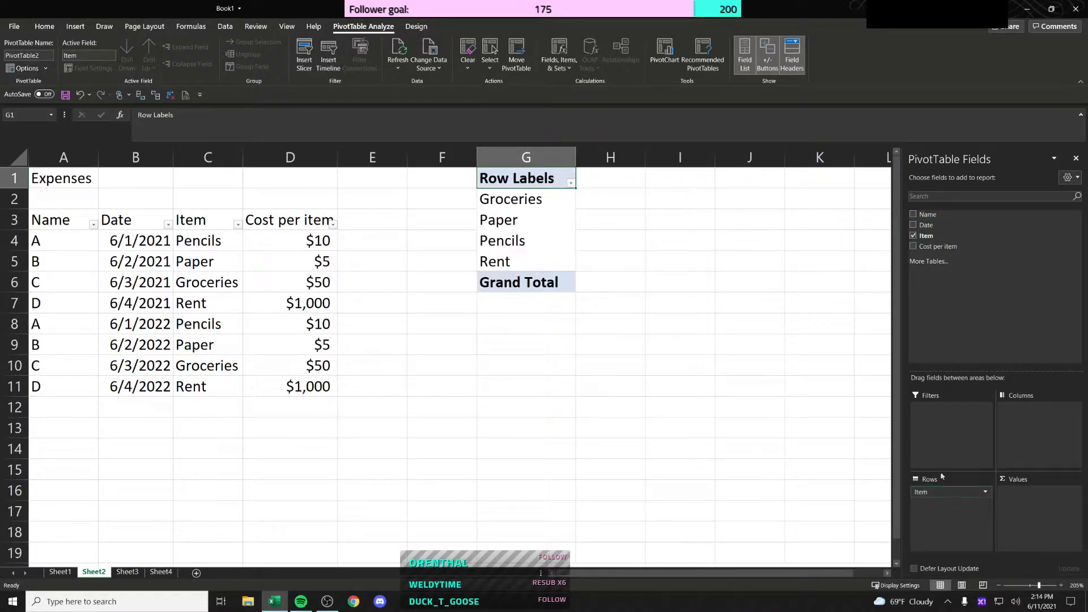
left_click_drag(533, 202, 534, 255)
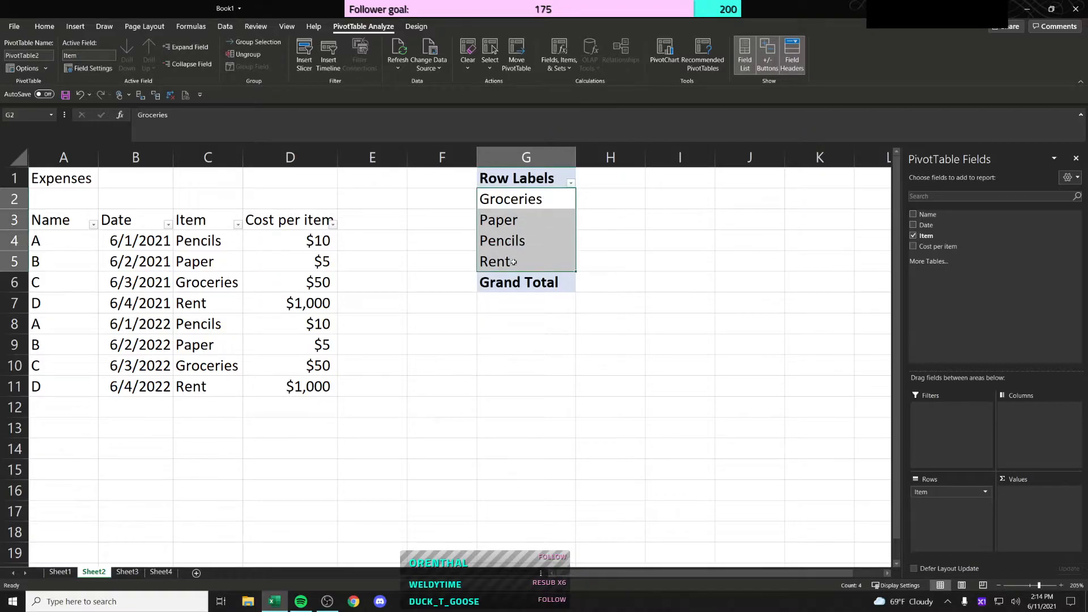
left_click(209, 240)
left_click(563, 196)
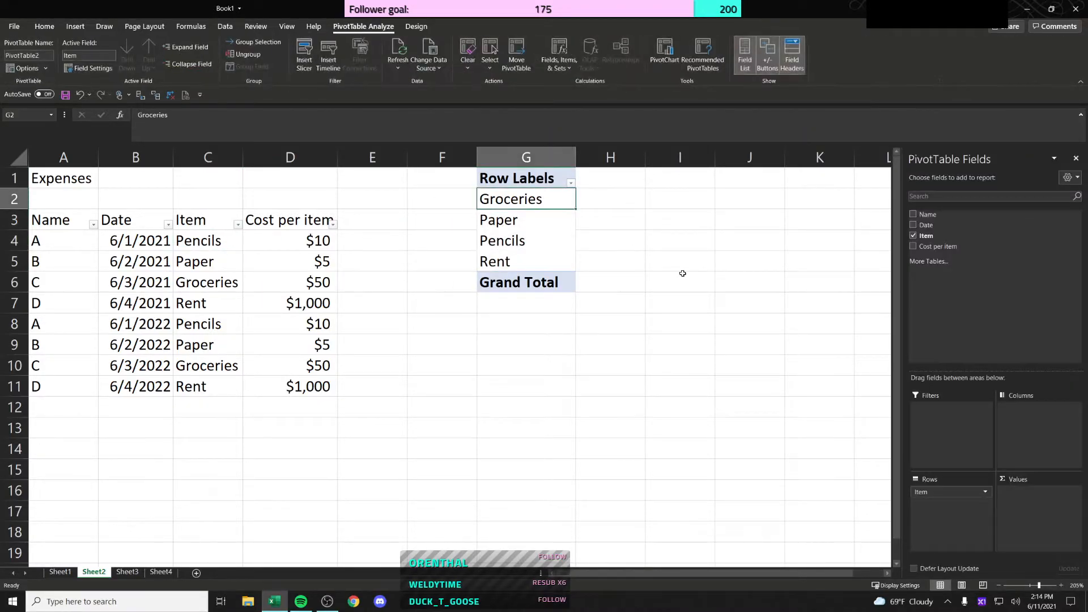
left_click_drag(955, 253, 1031, 514)
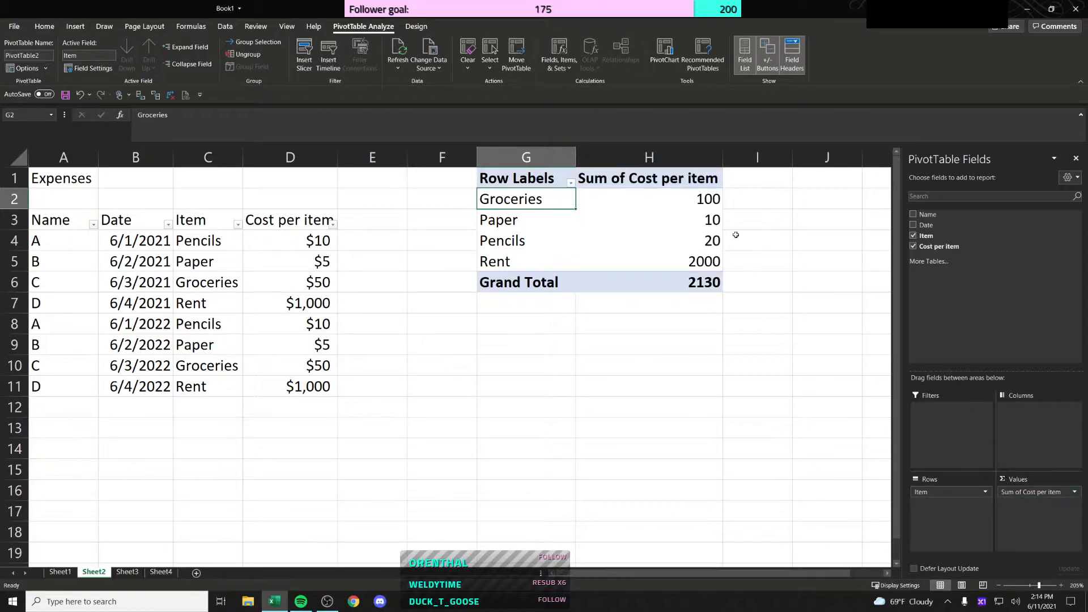
Step: Examine the PivotTable's summed cost for each item and the grand total
left_click(702, 197)
left_click(711, 221)
left_click(712, 239)
left_click(715, 259)
left_click(711, 285)
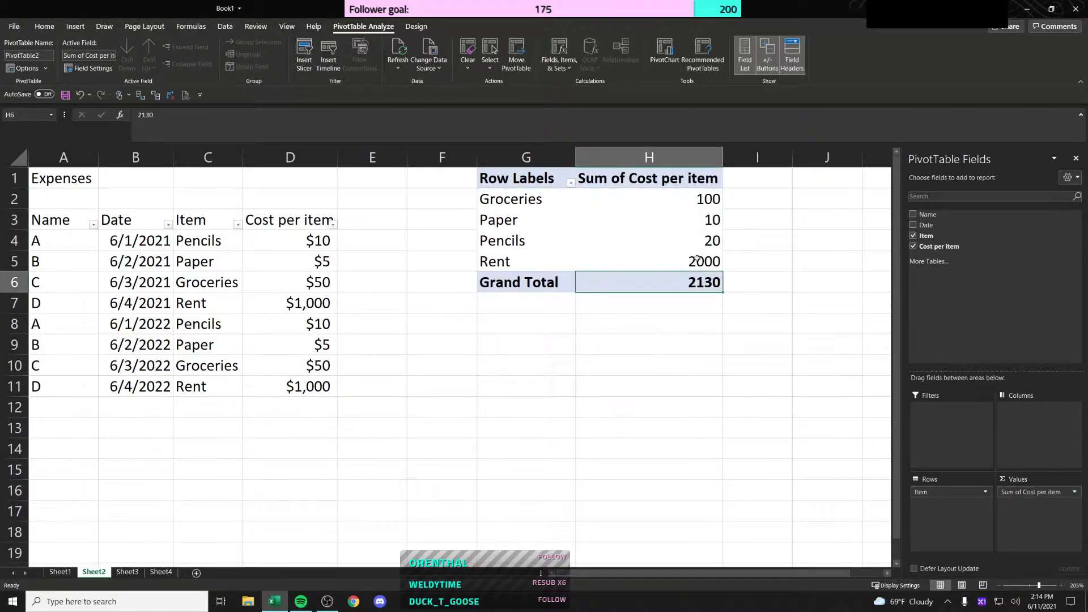
left_click(538, 208)
left_click(693, 325)
left_click(674, 291)
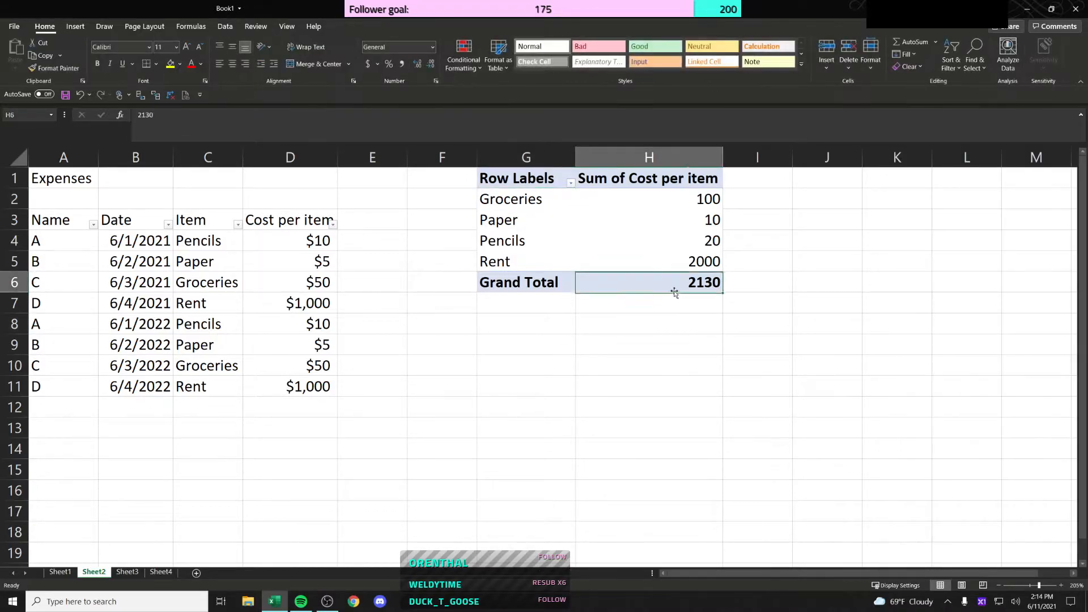
Step: Change the summary calculation of the PivotTable's Cost per item values to Count
left_click(1052, 496)
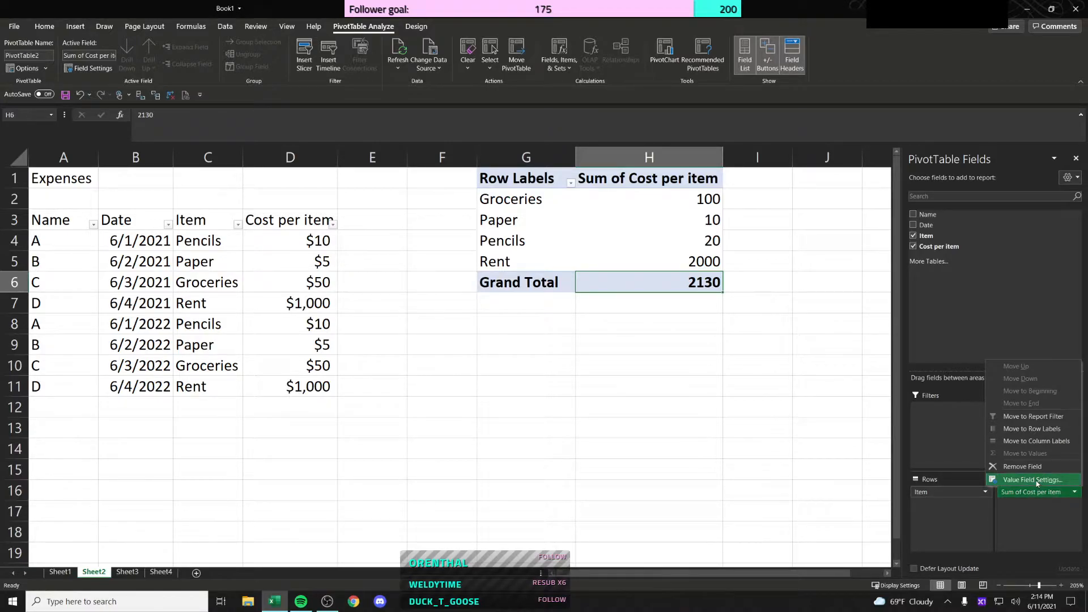
left_click(1044, 496)
left_click(1069, 493)
left_click(1048, 480)
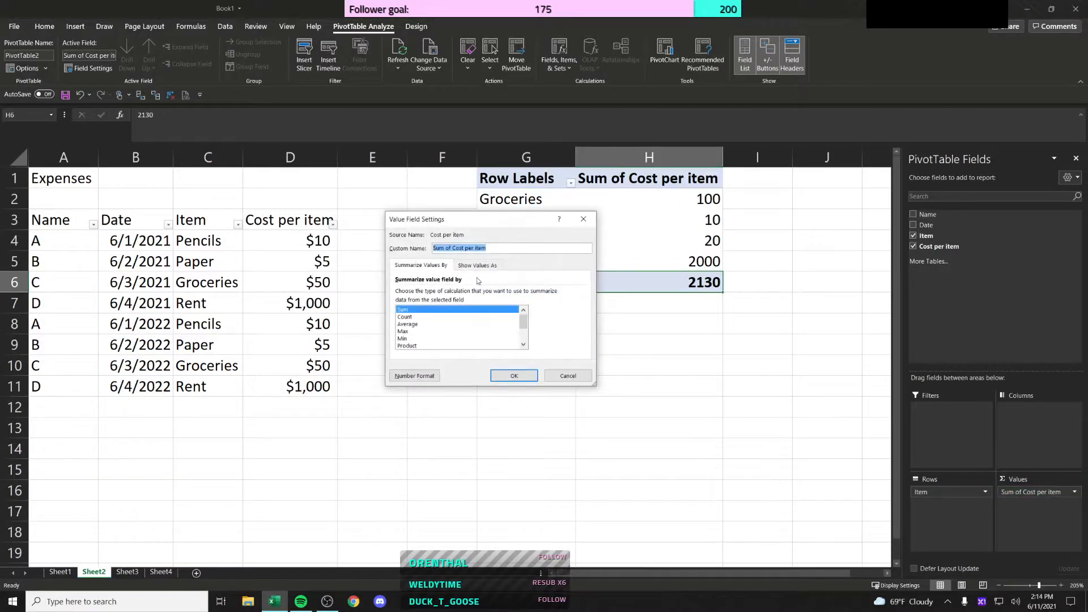
left_click(465, 310)
left_click(467, 317)
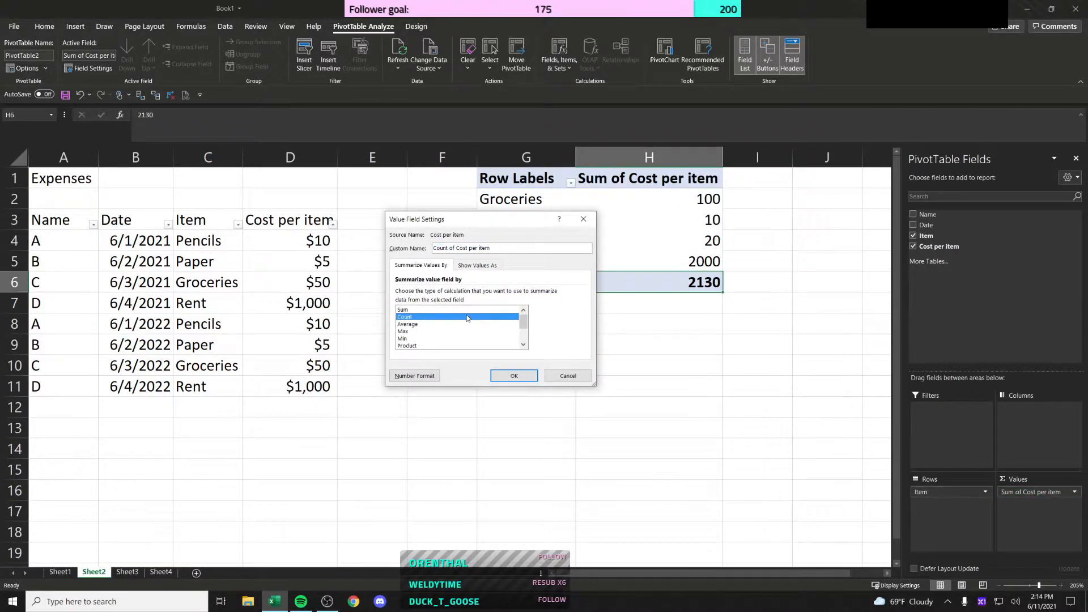
left_click(514, 377)
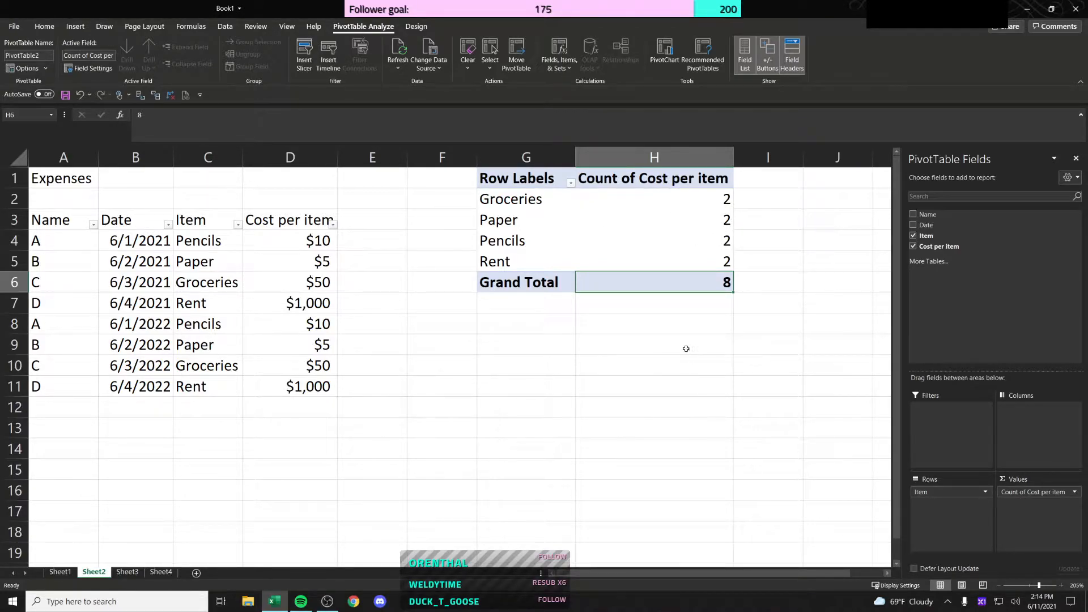
Step: Change the summary calculation of the PivotTable's Cost per item values to Average
left_click(998, 491)
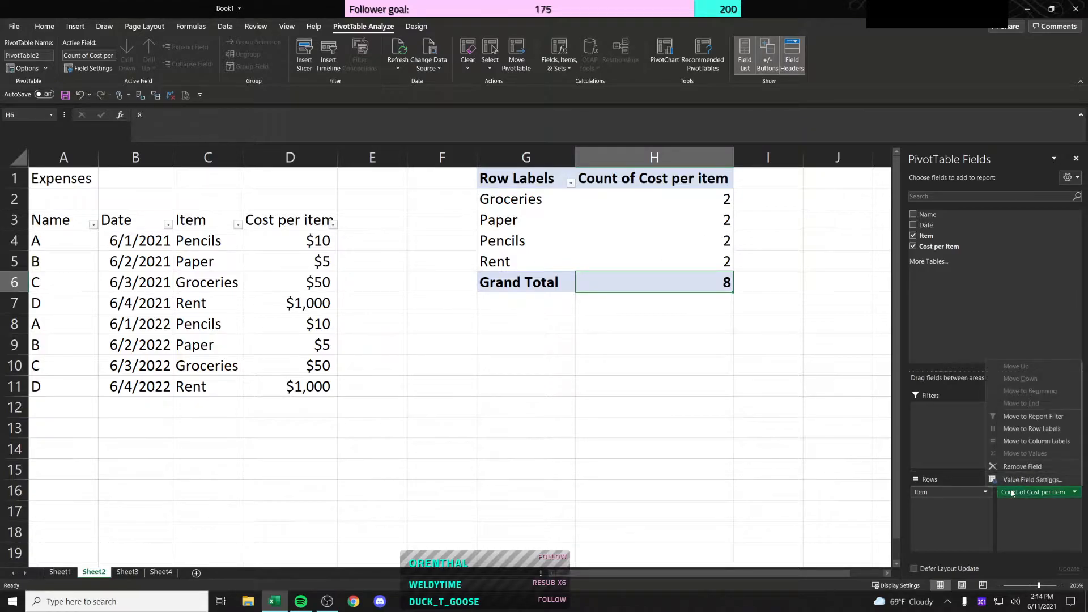
left_click(1014, 481)
left_click(470, 324)
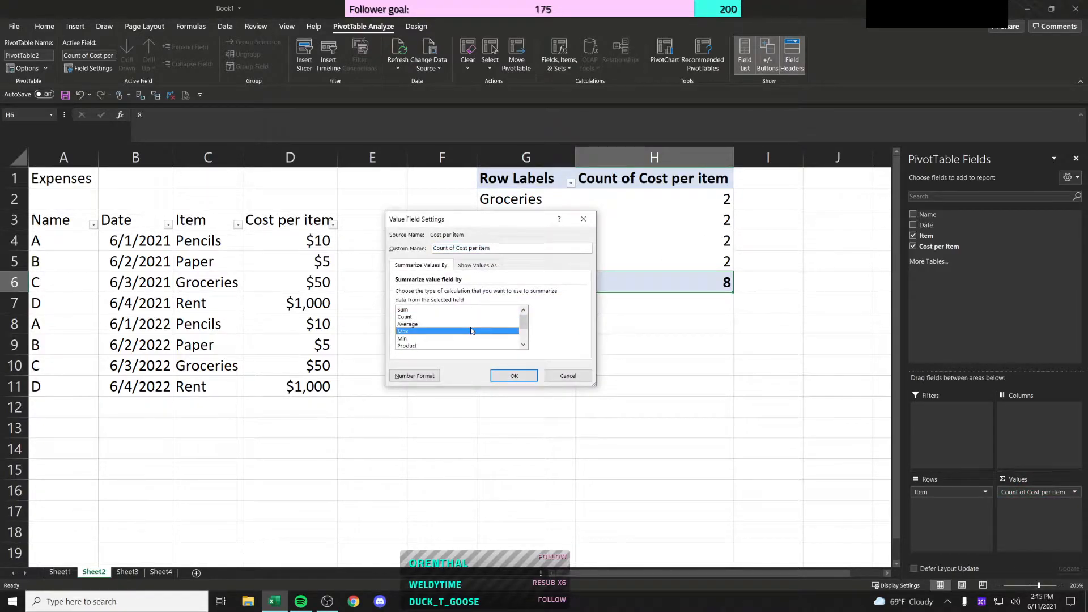
left_click(513, 376)
Step: Set the summary calculation of the PivotTable's Cost per item values to Sum
left_click(1035, 491)
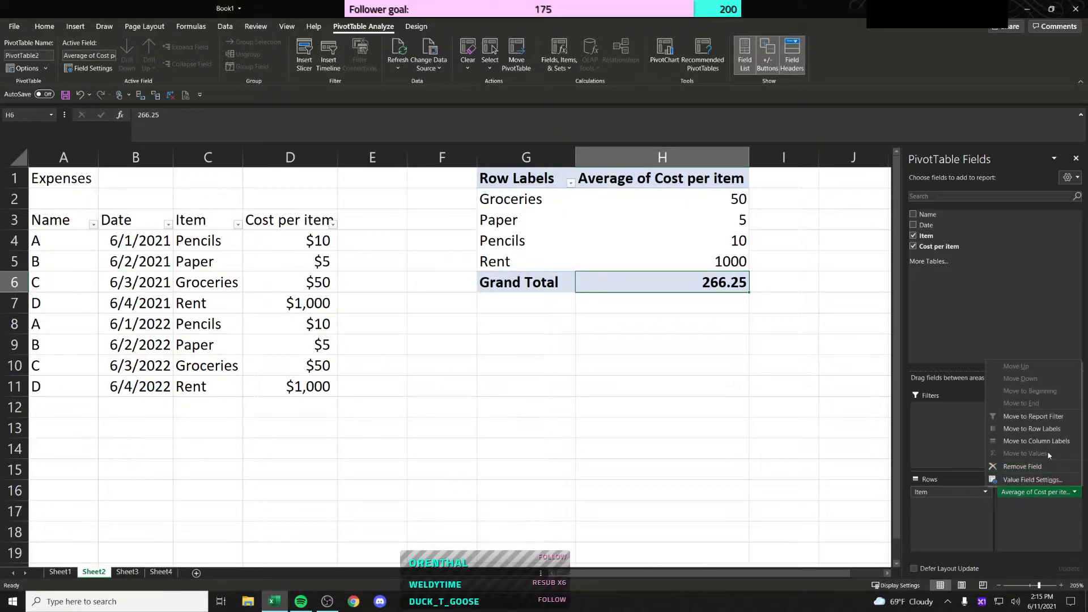
left_click(1030, 479)
mouse_move(523, 324)
left_mouse_down()
mouse_move(523, 340)
mouse_move(522, 310)
left_mouse_up()
left_click(419, 310)
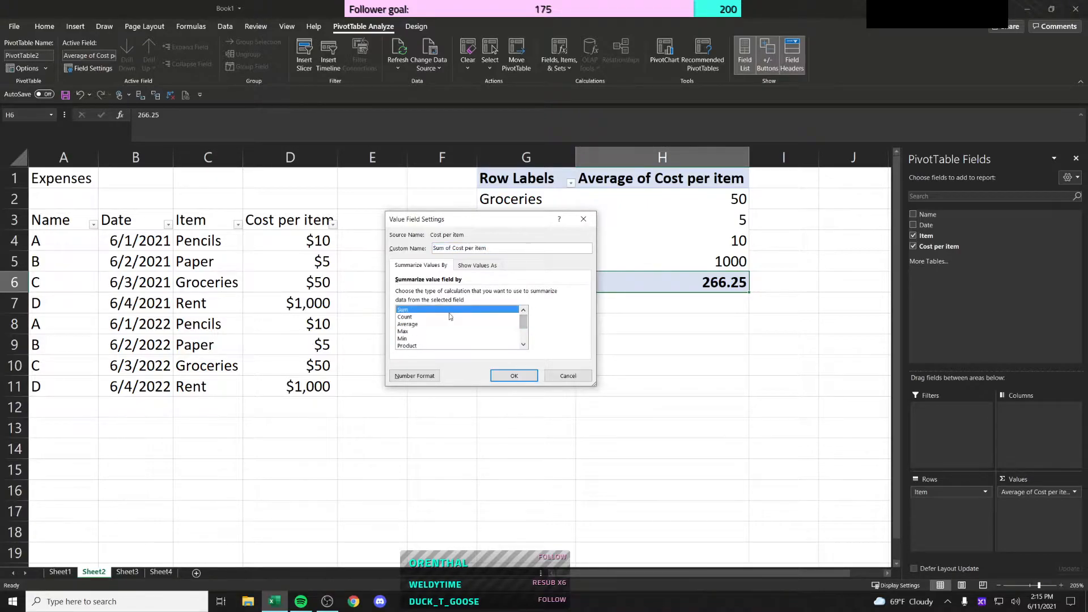
left_click(513, 375)
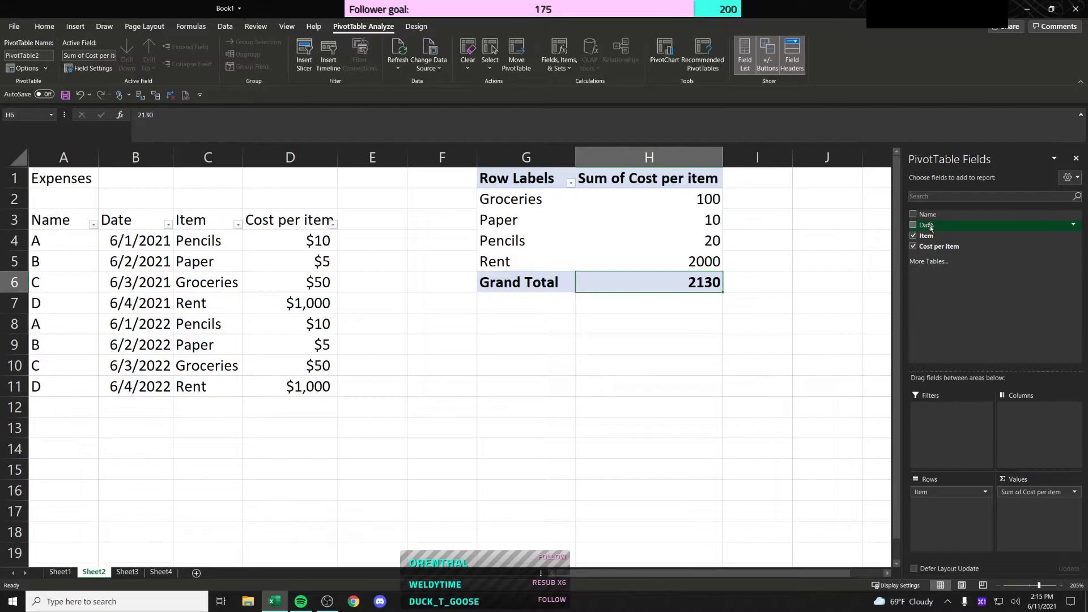
Step: Add Name and Date to the PivotTable's rows so the order is Name, Date, Item, and look through the grouped result
left_click_drag(929, 216, 962, 492)
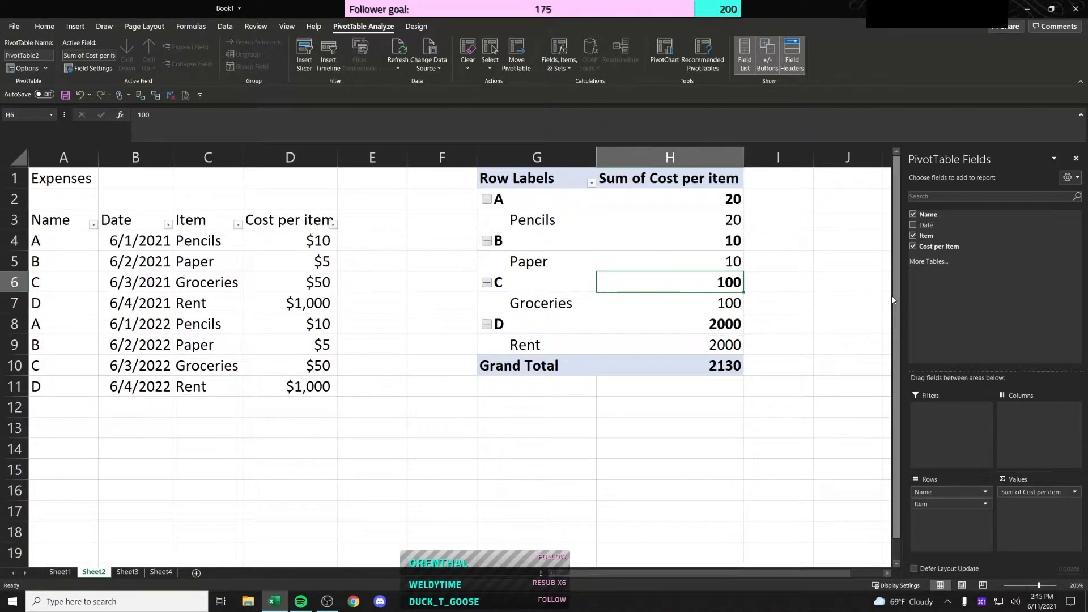
left_click_drag(926, 225, 951, 500)
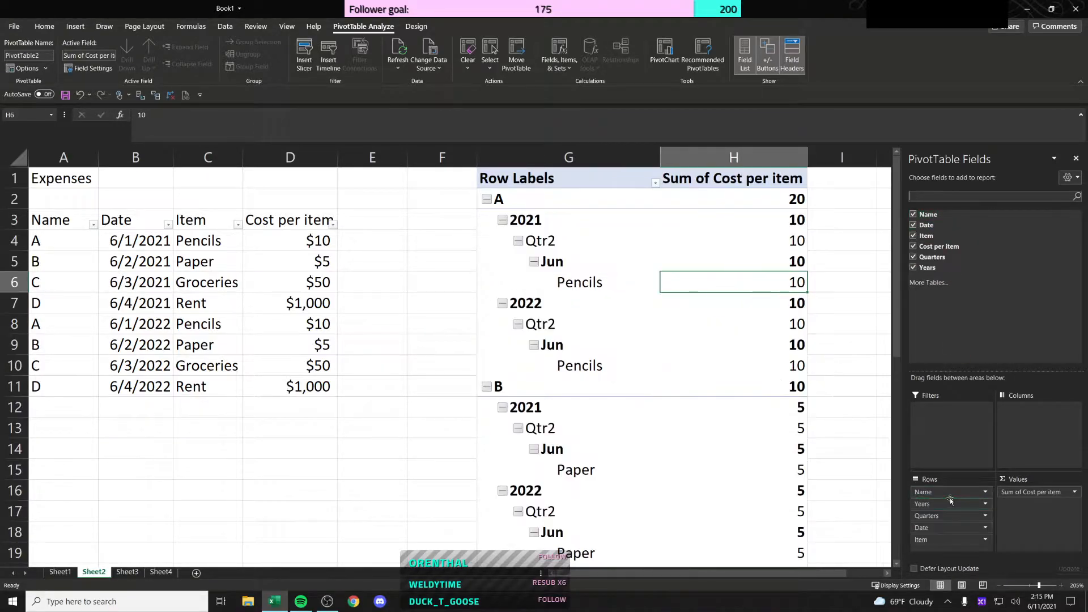
scroll(674, 310, "down", 5)
scroll(674, 308, "up", 5)
Step: Ungroup the year, quarter and month levels of the PivotTable's dates so individual dates are listed
left_click(651, 224)
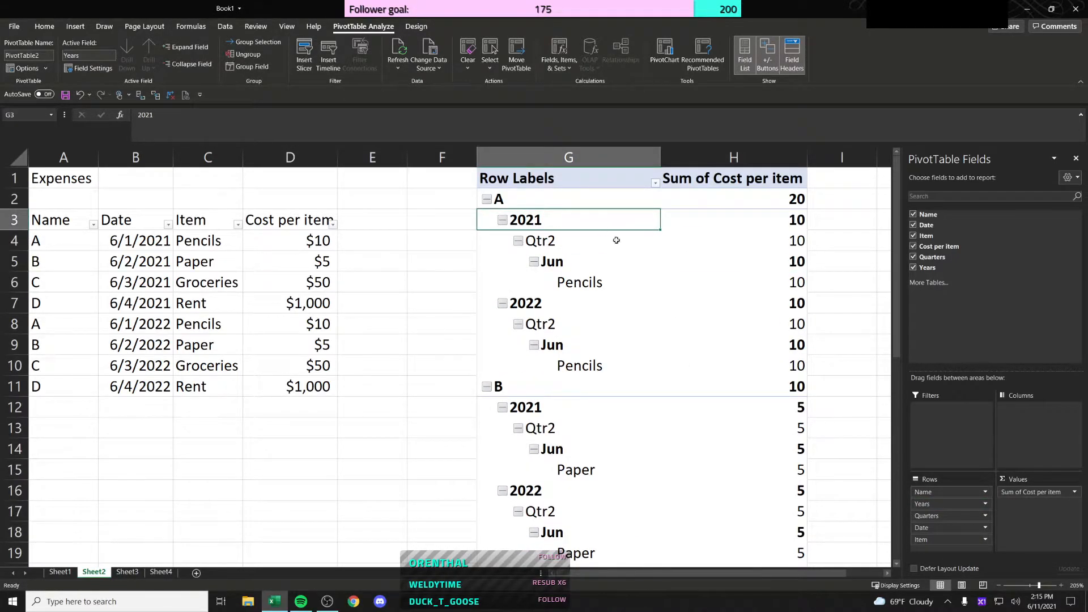
right_click(574, 242)
key("Escape")
right_click(572, 239)
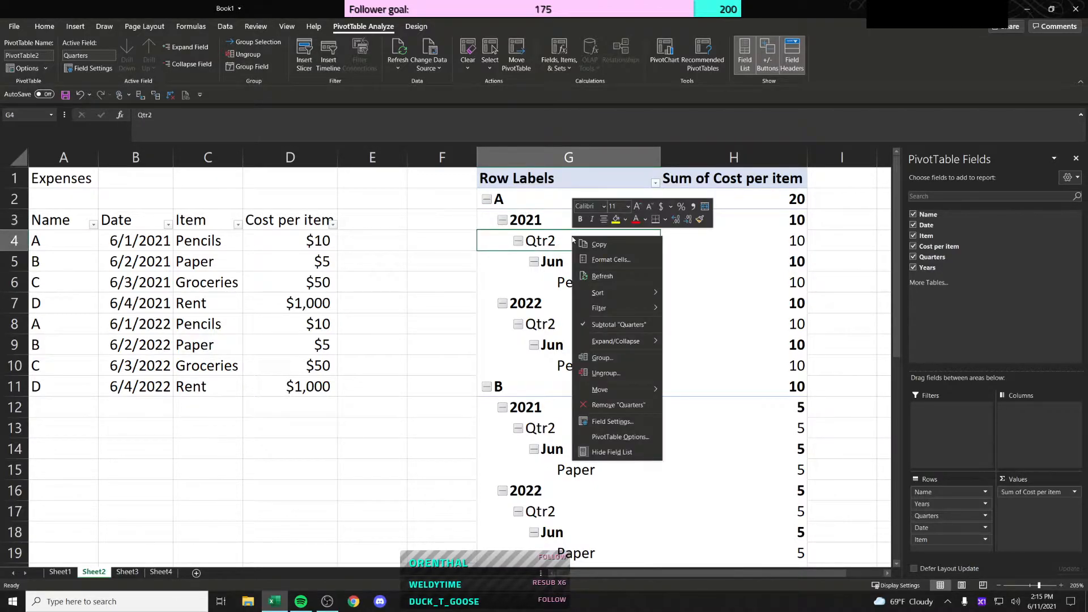
mouse_move(647, 342)
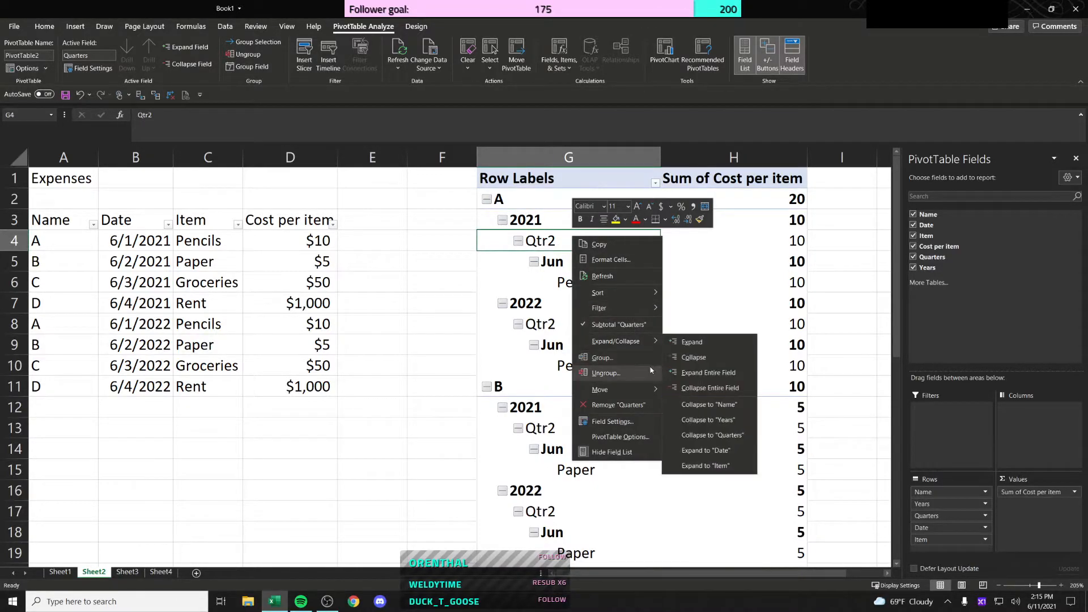
left_click(606, 373)
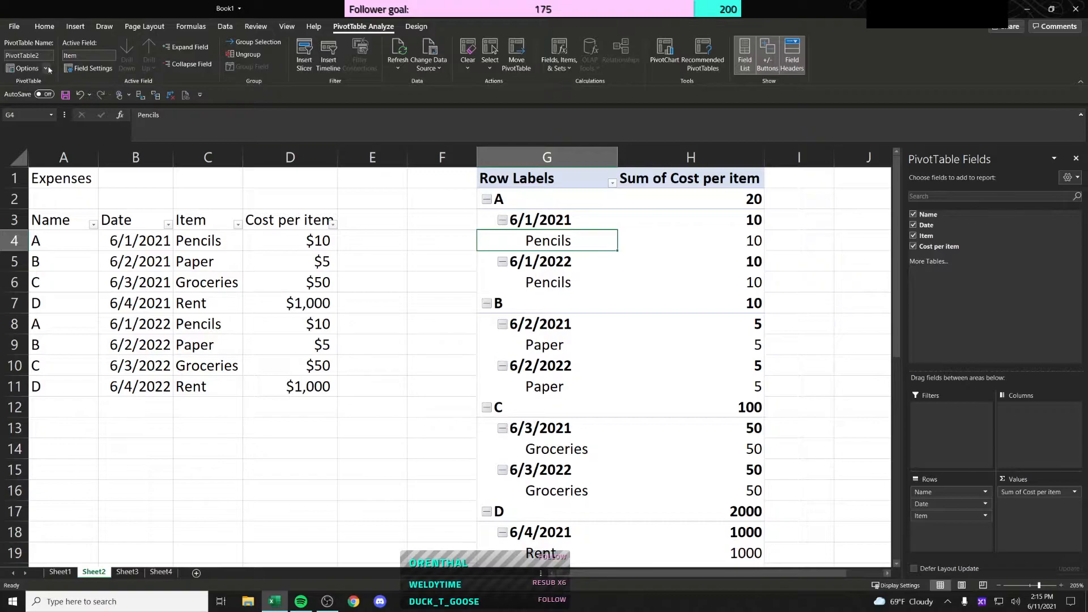
Step: Turn on the classic PivotTable layout, which enables dragging of fields in the grid, in the PivotTable options
right_click(570, 224)
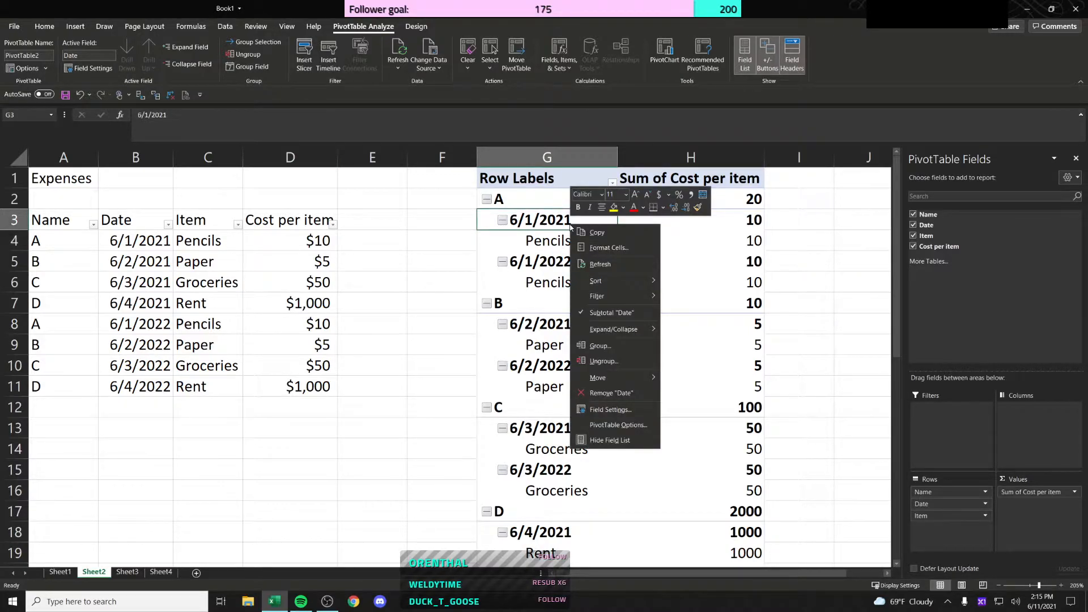
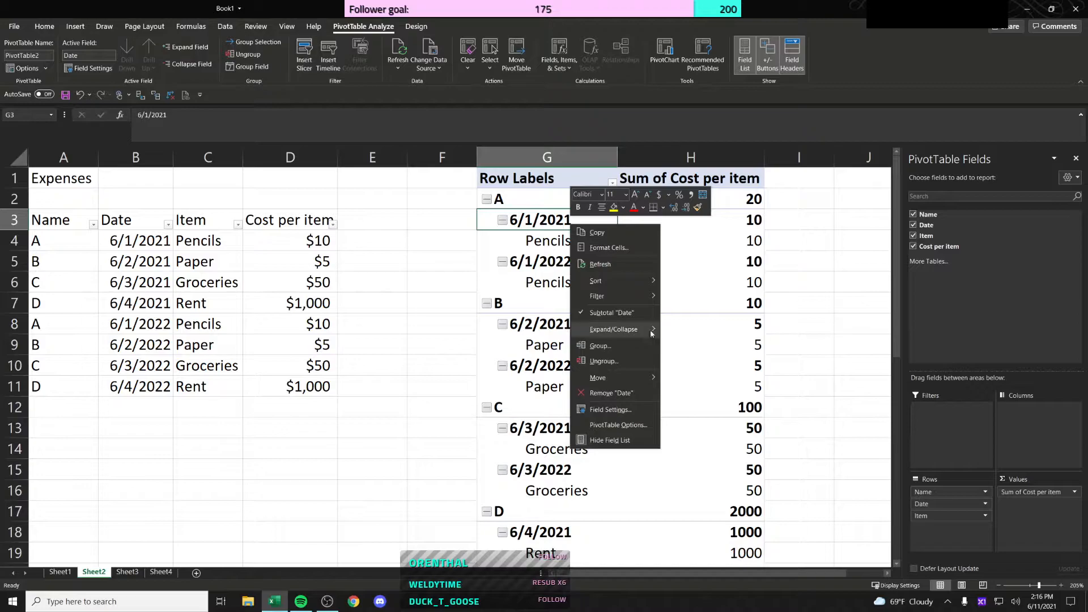
left_click(623, 426)
left_click_drag(626, 292, 620, 247)
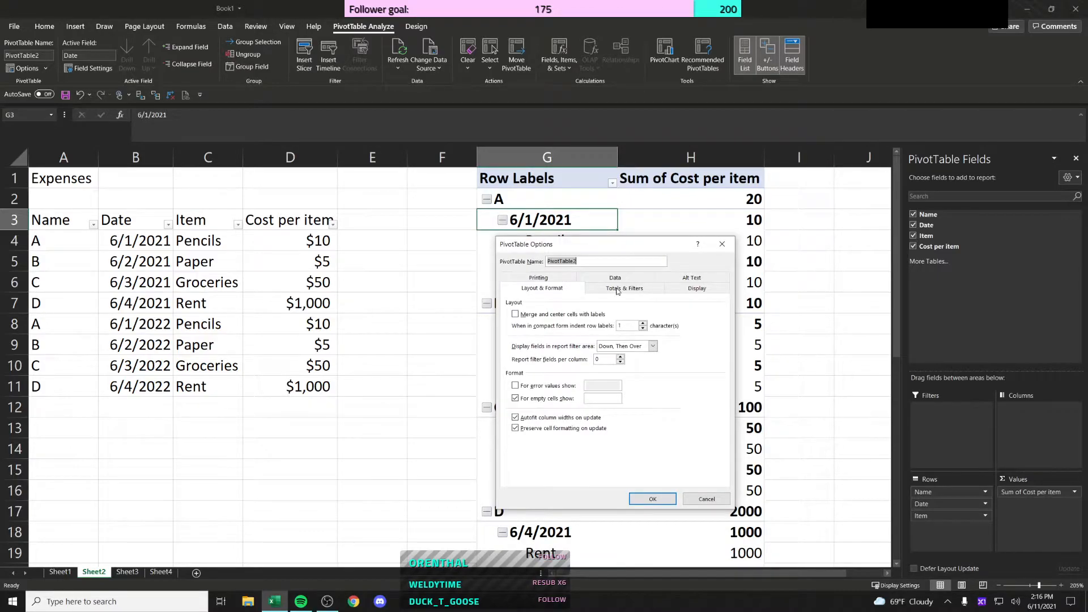
left_click(617, 289)
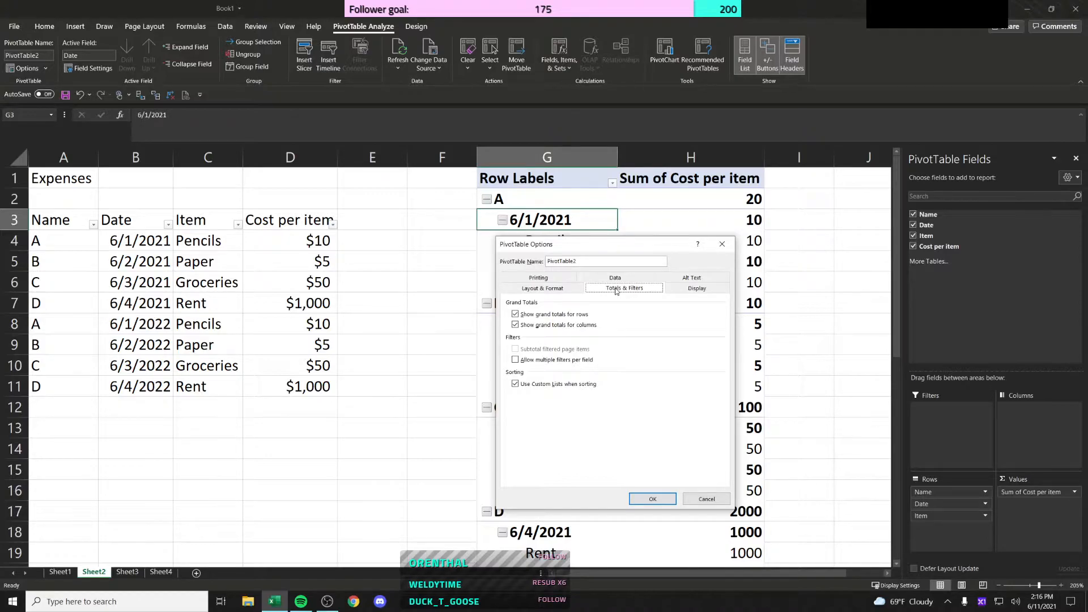
left_click(689, 292)
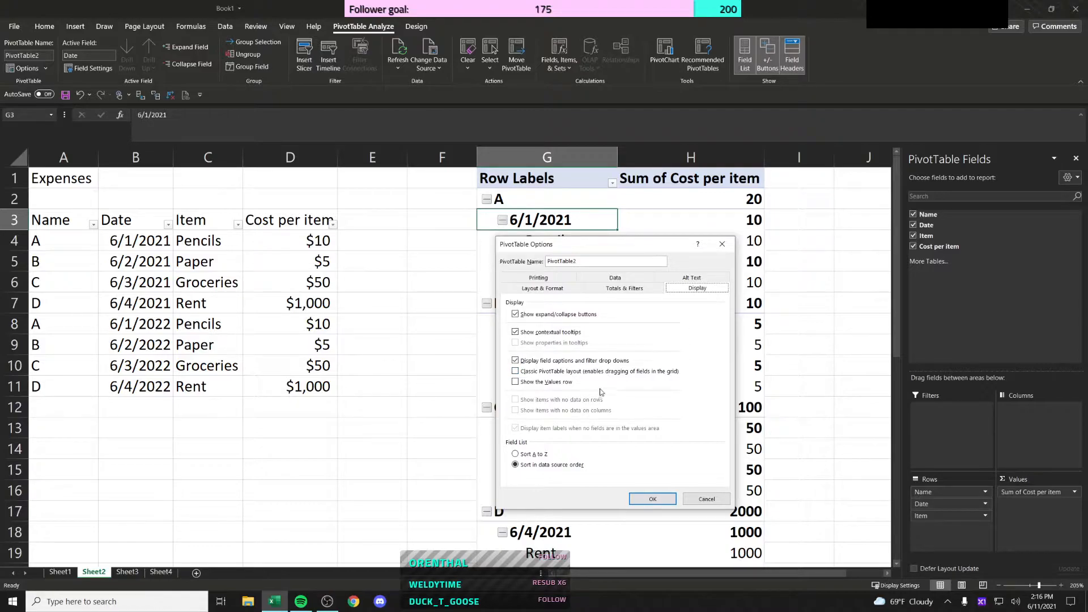
left_click(573, 373)
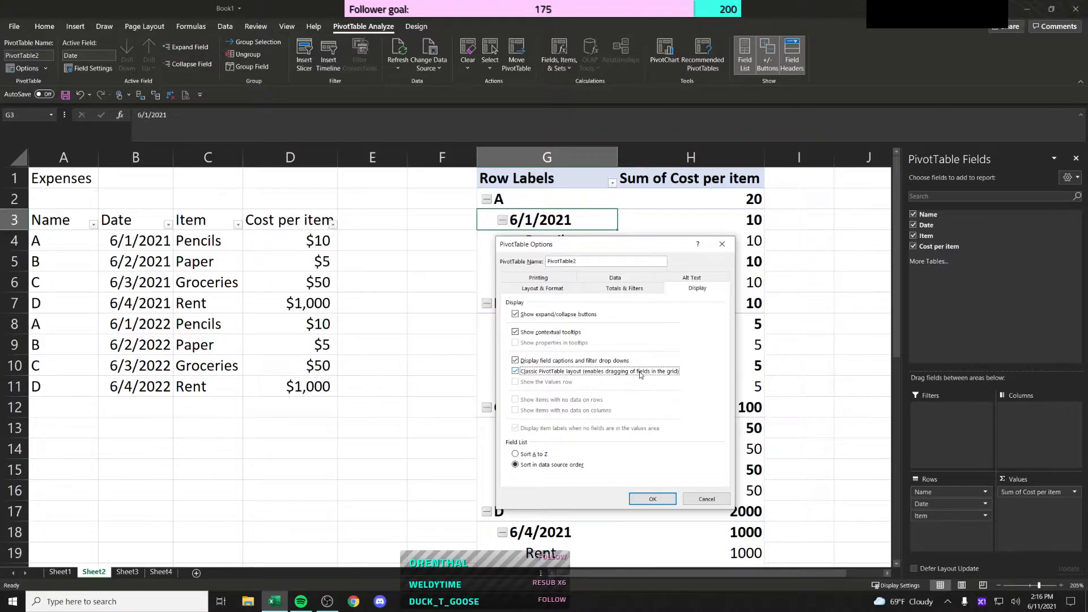
left_click(660, 501)
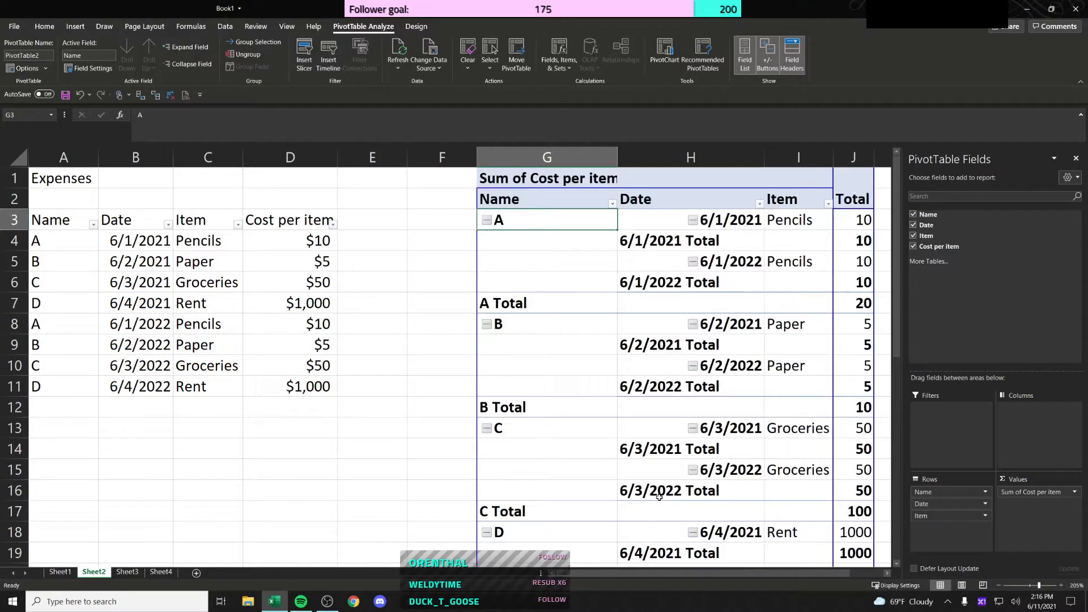
Step: Remove the Date subtotals from the PivotTable
scroll(680, 414, "down", 4)
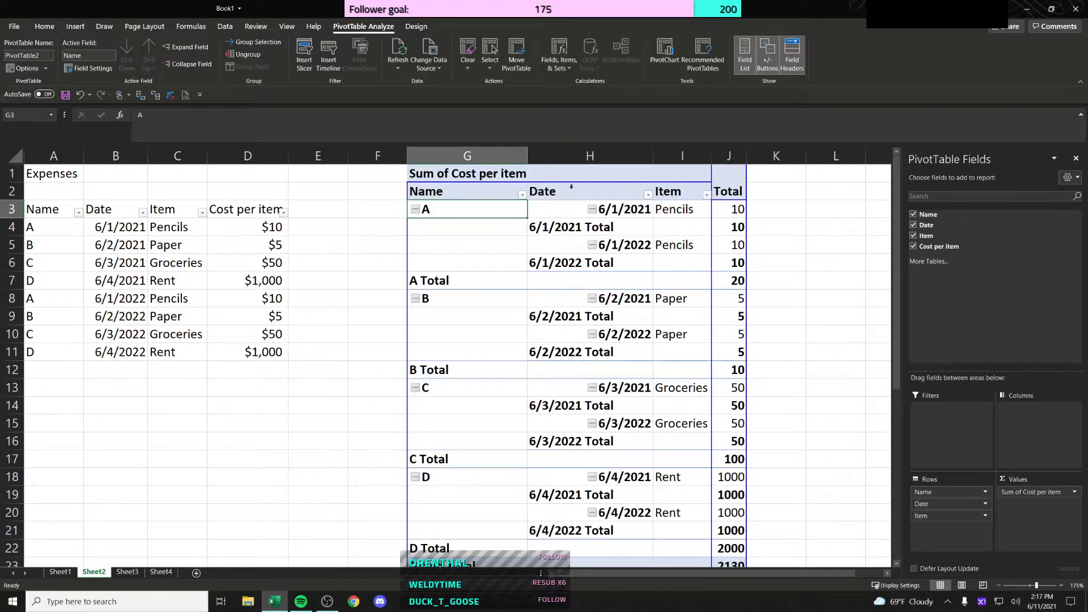
left_click(571, 186)
left_click(508, 217)
left_click(587, 225)
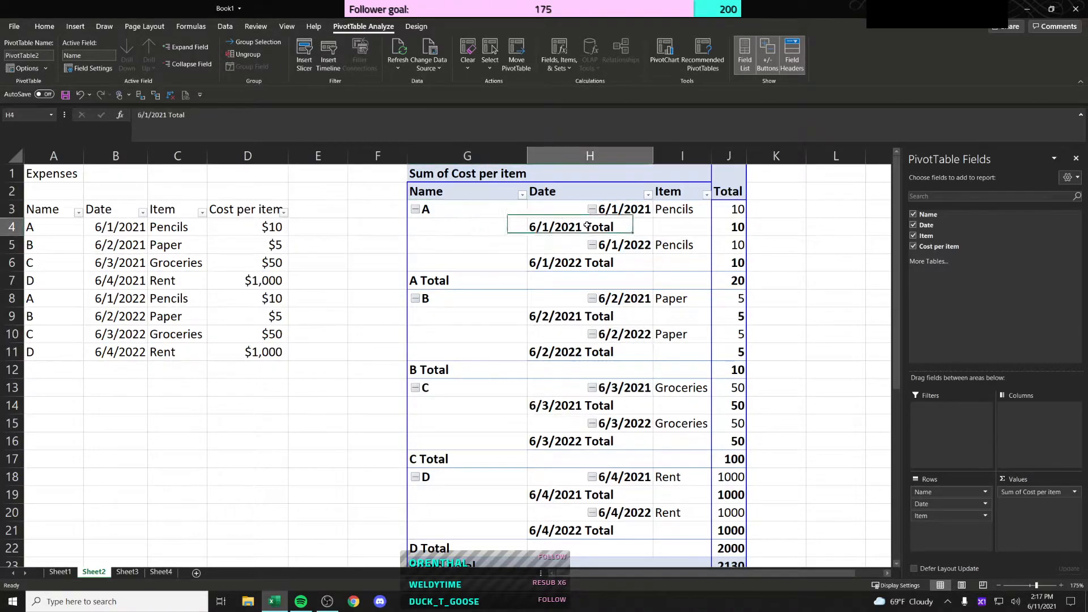
right_click(581, 226)
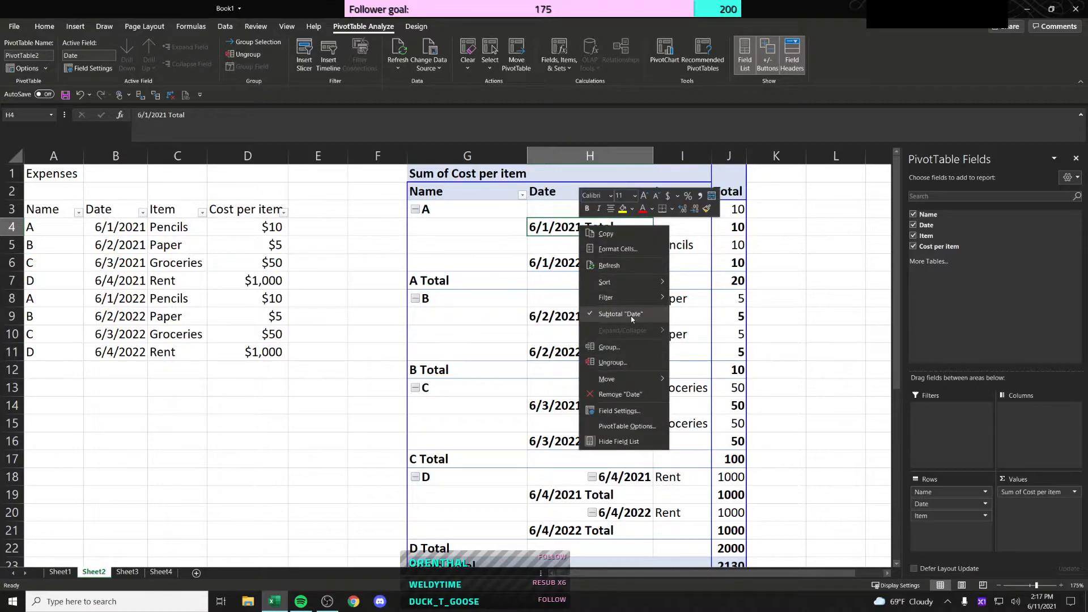
left_click(621, 313)
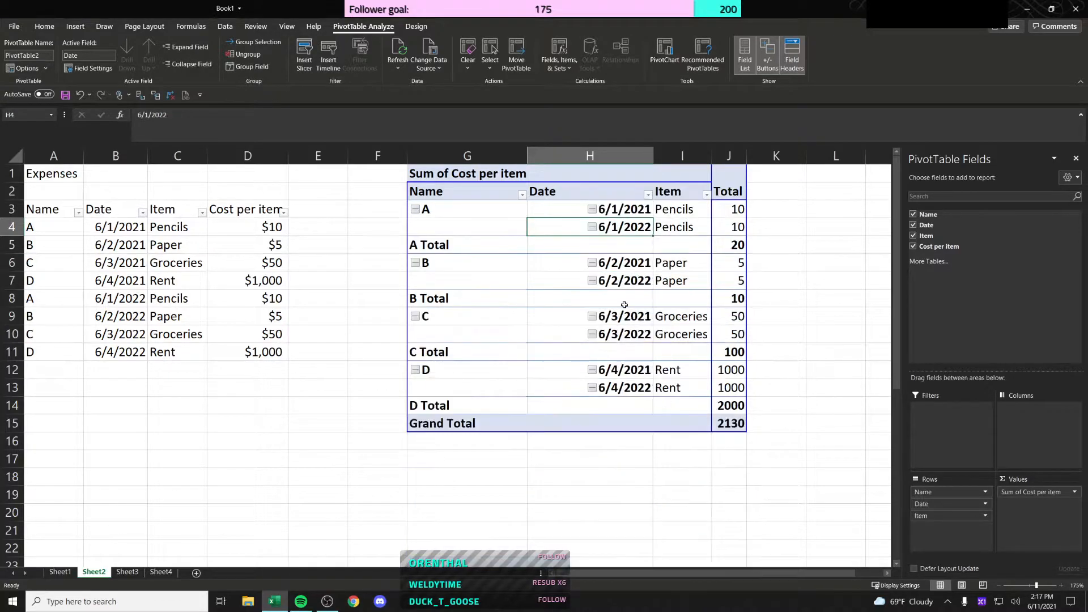
Step: Remove the Name subtotals from the PivotTable
right_click(571, 230)
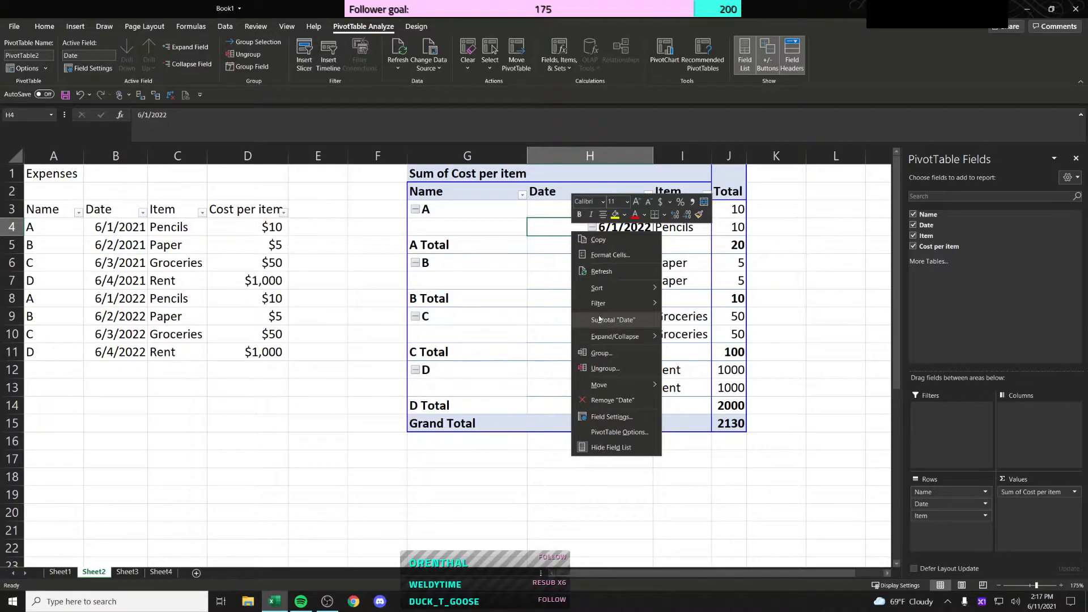
key("Escape")
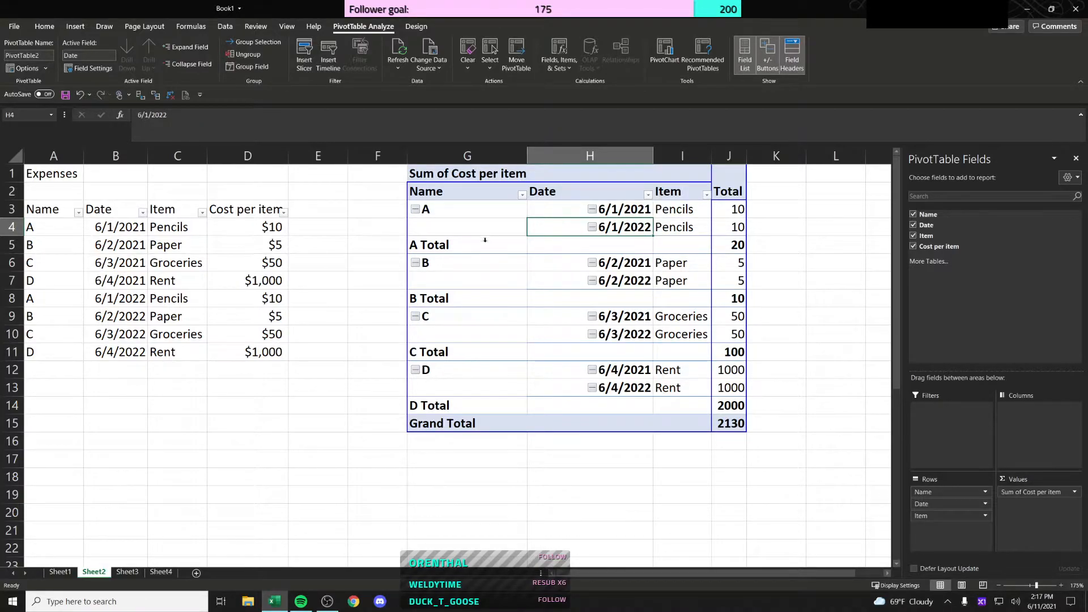
right_click(445, 245)
key("Escape")
right_click(445, 245)
left_click(495, 332)
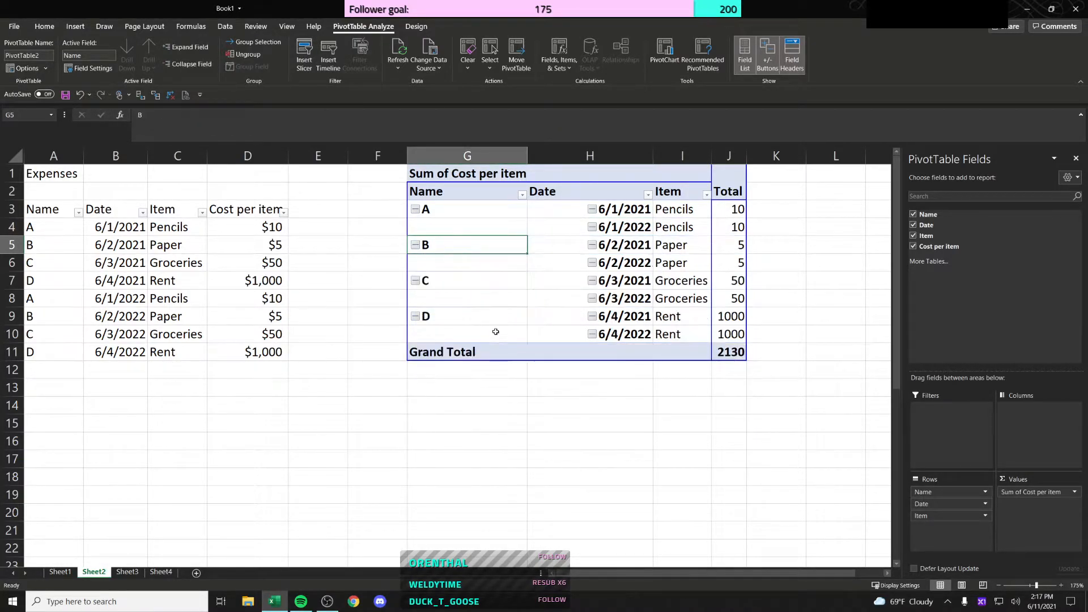
Step: Set the PivotTable's Name field to repeat its item labels on every row
left_click_drag(54, 208, 272, 352)
left_click(559, 228)
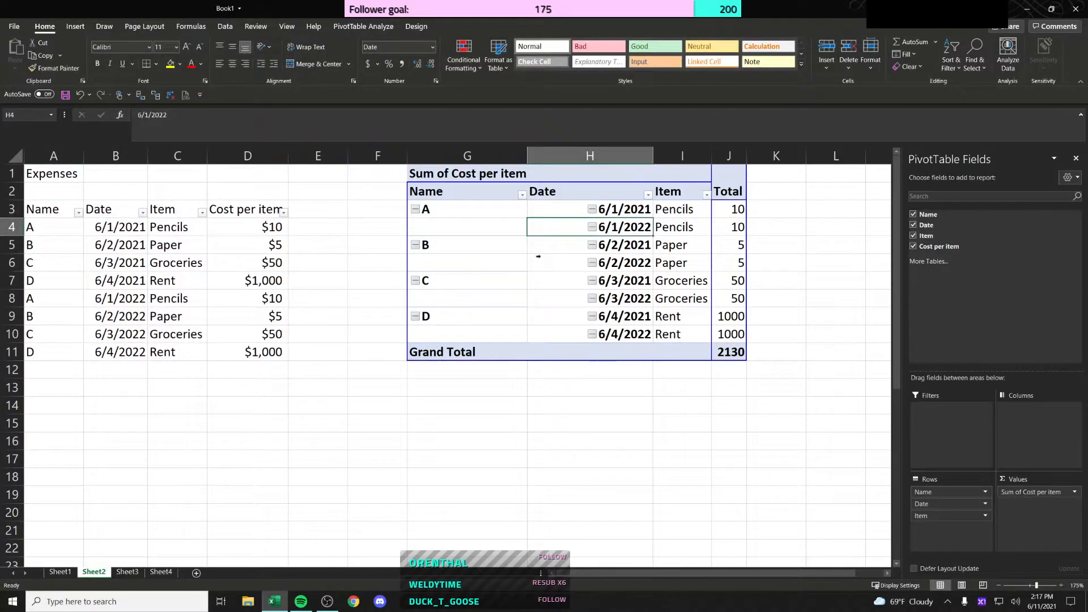
right_click(499, 227)
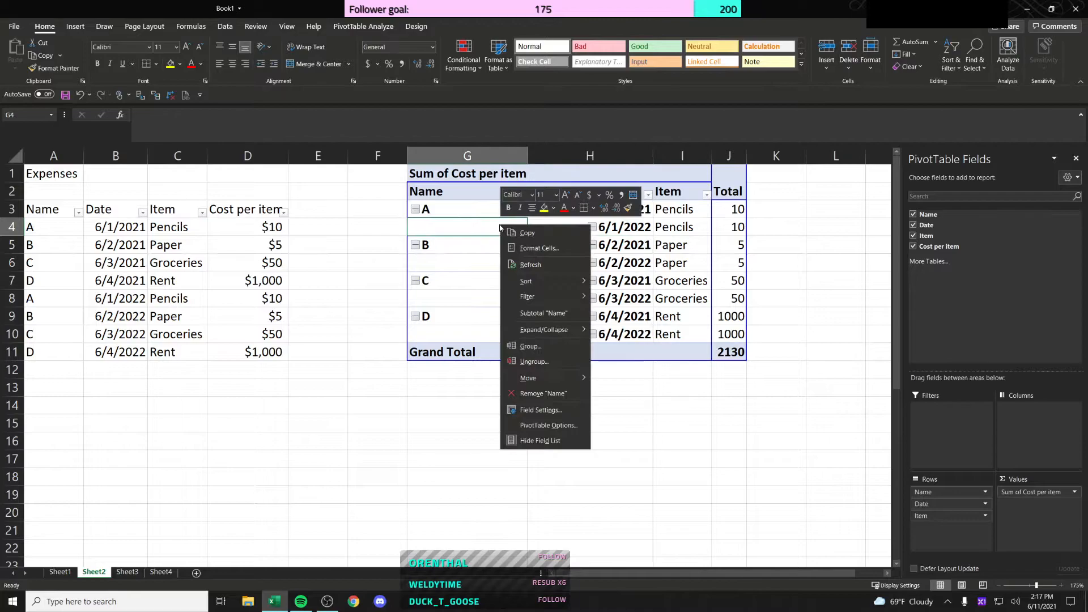
left_click(464, 227)
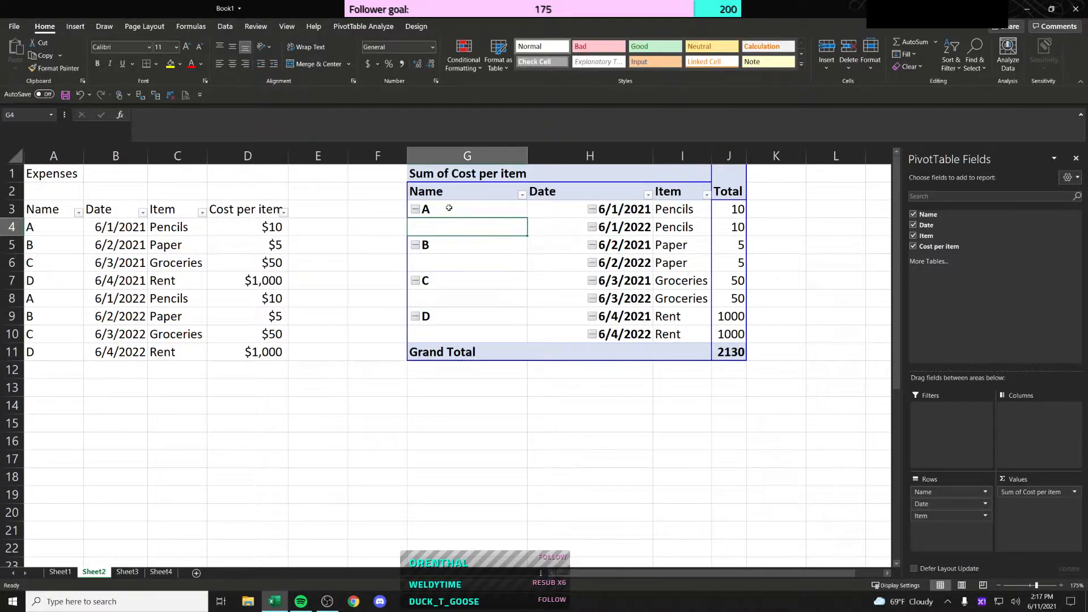
right_click(453, 226)
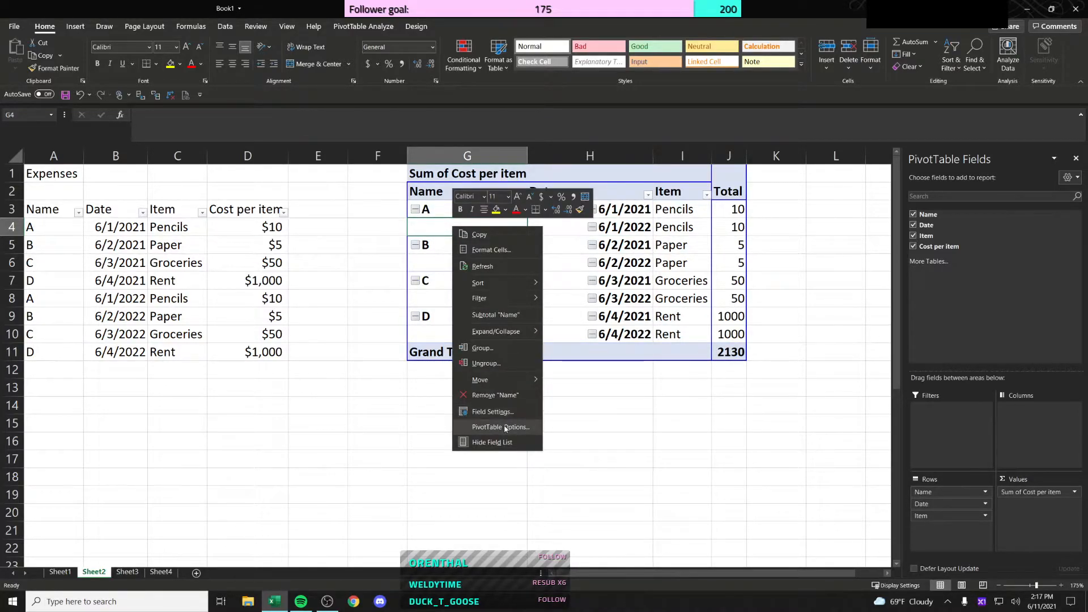
left_click(504, 414)
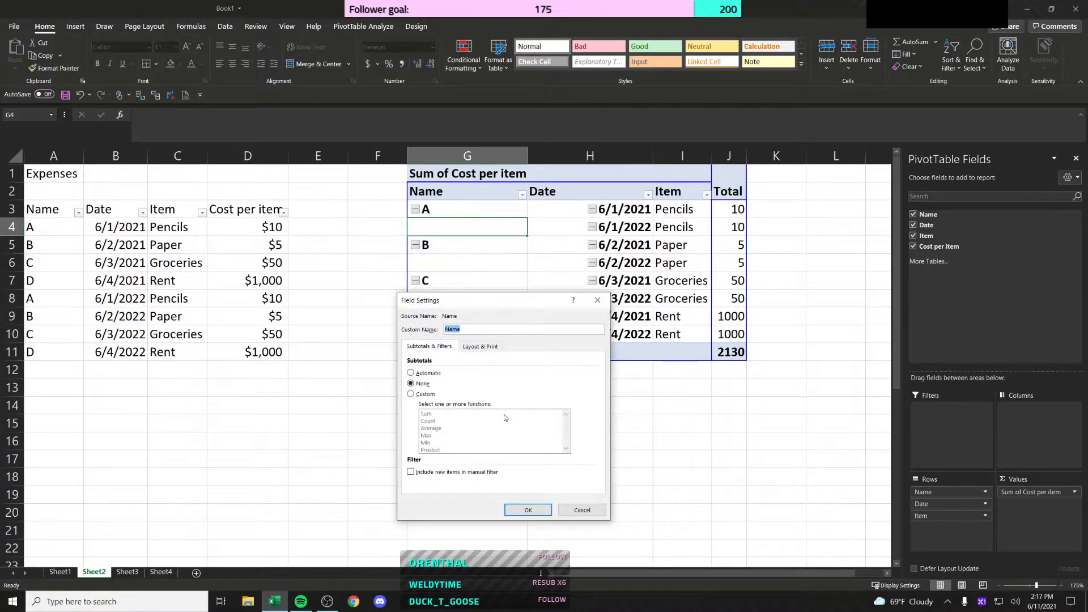
left_click(478, 347)
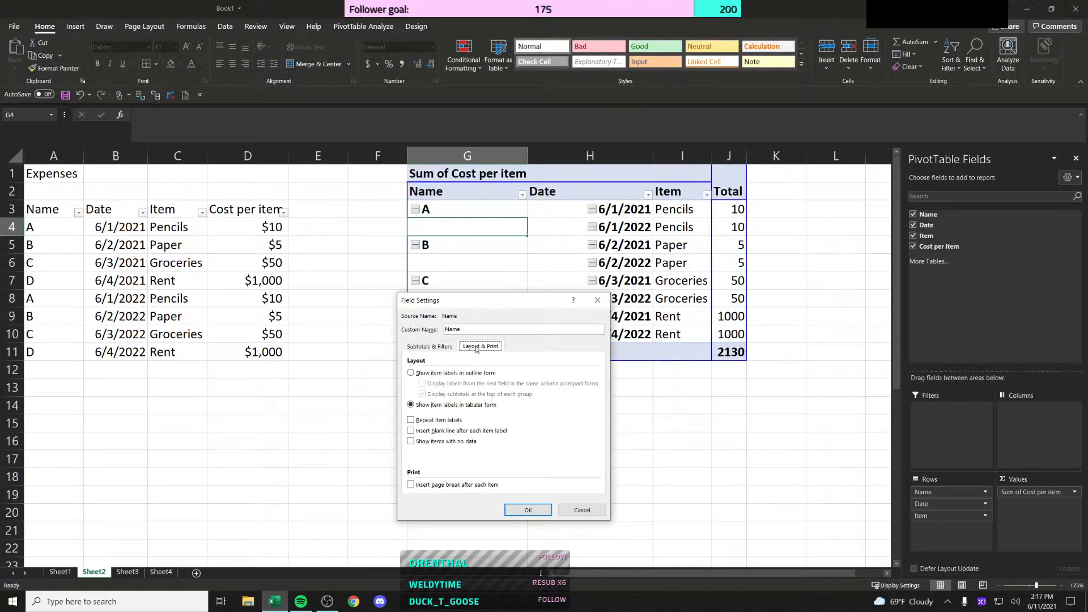
left_click(453, 420)
left_click(545, 511)
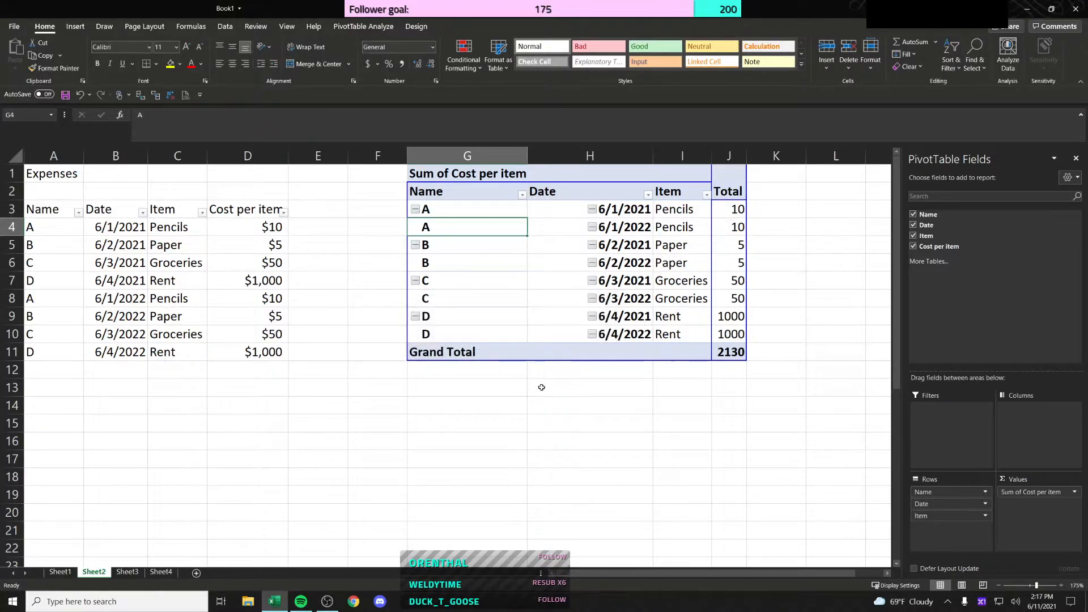
Step: Reorder the PivotTable's row fields directly in the grid to Date, Item, Name
left_click(566, 194)
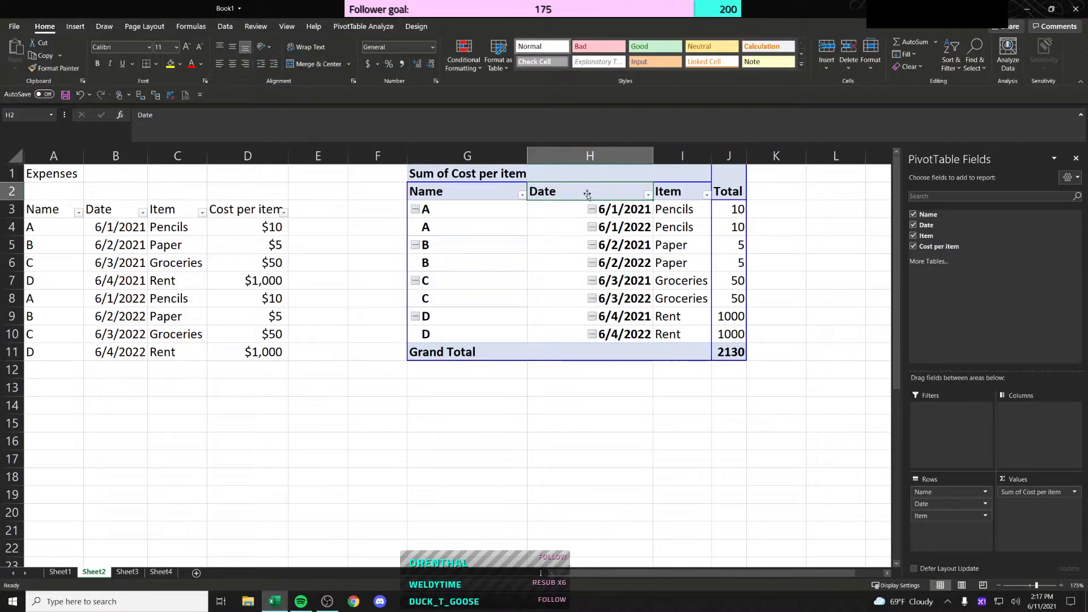
left_click_drag(597, 192, 459, 195)
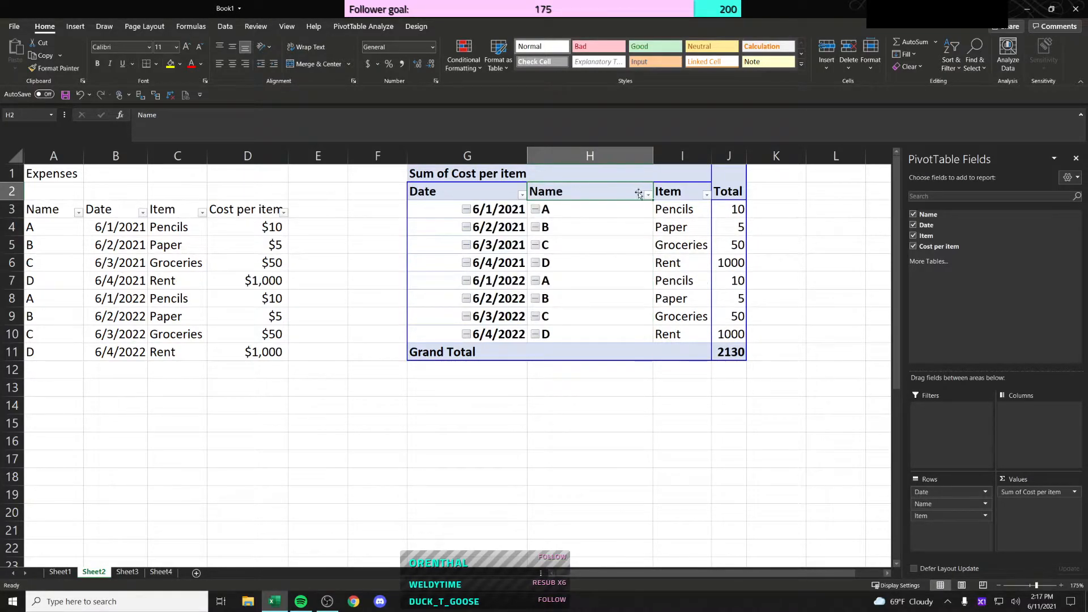
left_click(669, 192)
left_click_drag(580, 193, 609, 192)
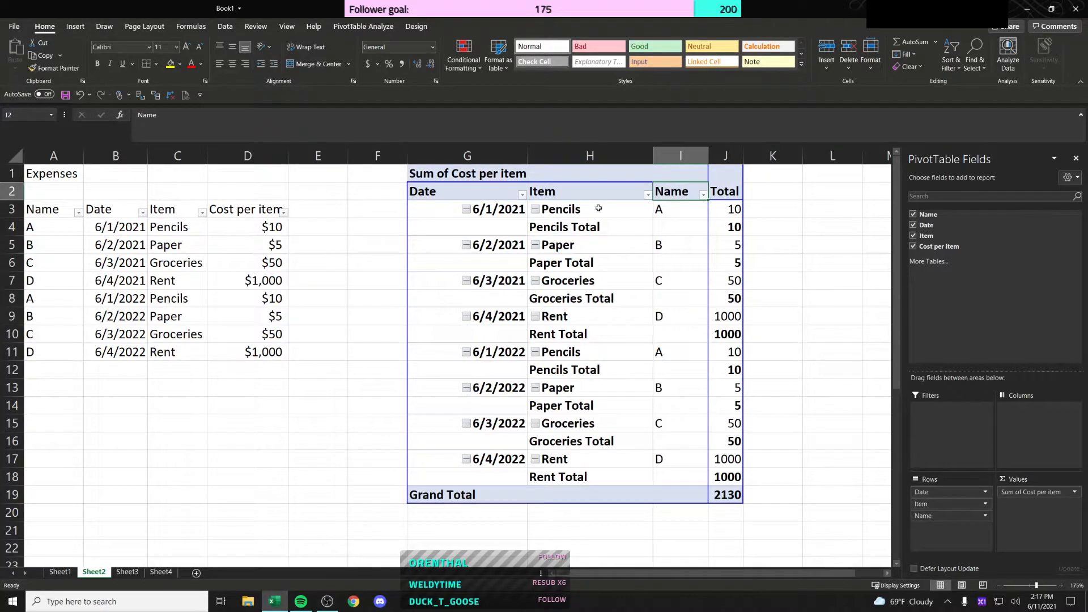
Step: Remove the Item subtotals from the PivotTable and reorder its row fields in the grid to Date, Name, Item
right_click(587, 231)
left_click(635, 325)
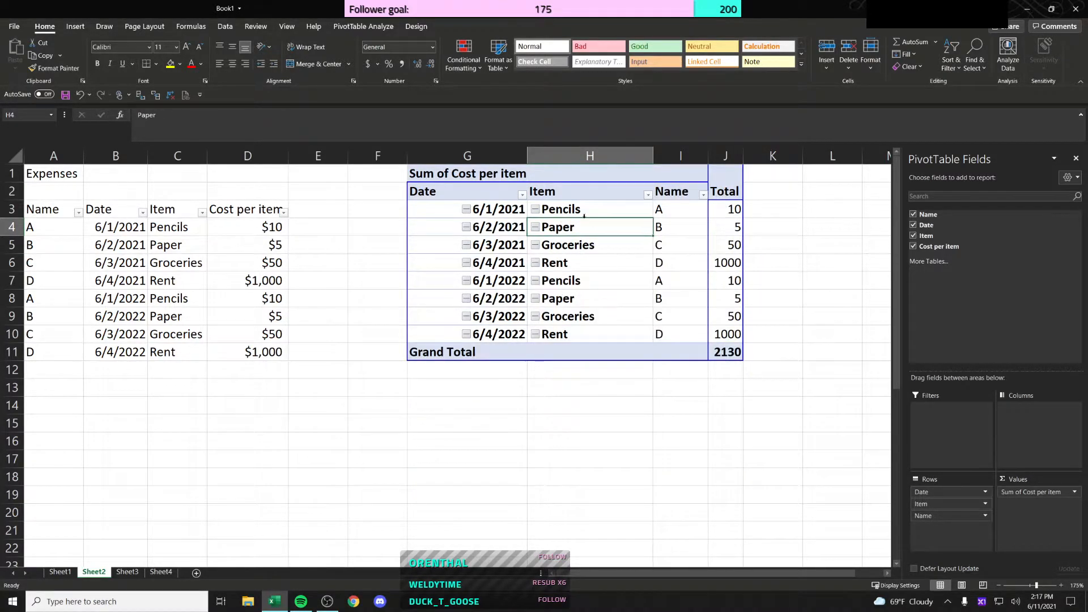
left_click_drag(679, 199, 595, 197)
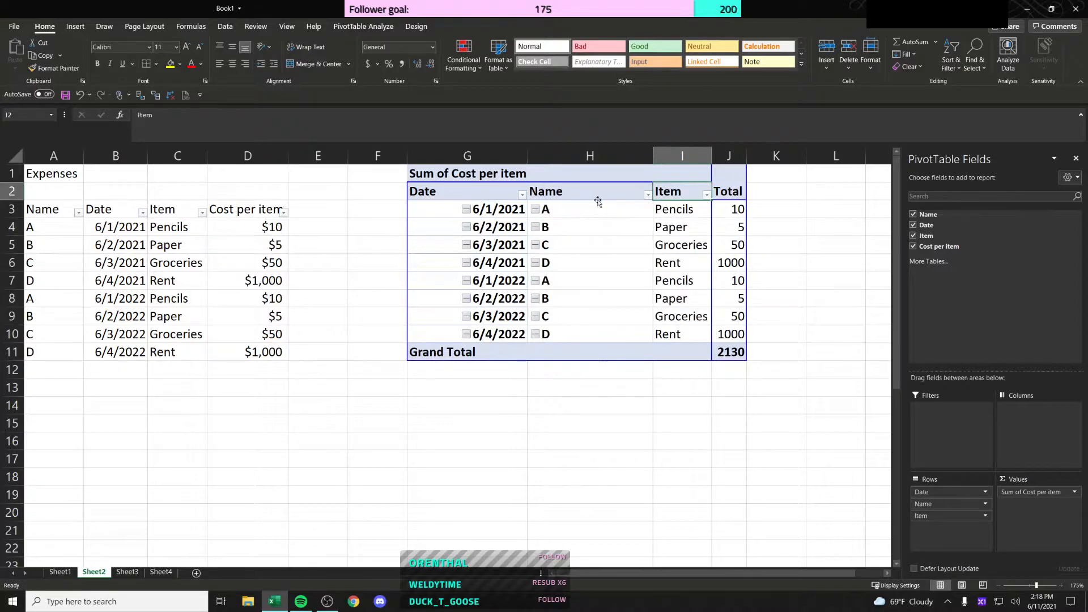
right_click(599, 195)
left_click(575, 197)
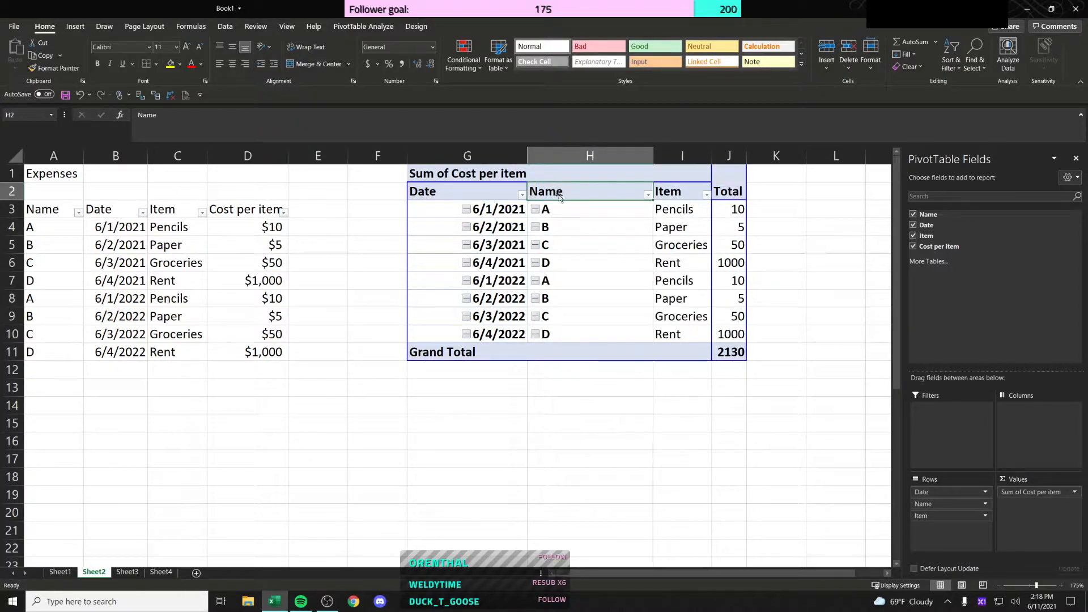
Step: Reorder the PivotTable's row fields directly in the grid to Name, Date, Item
left_click_drag(679, 195, 492, 197)
left_click_drag(677, 195, 482, 203)
left_click_drag(589, 194, 685, 194)
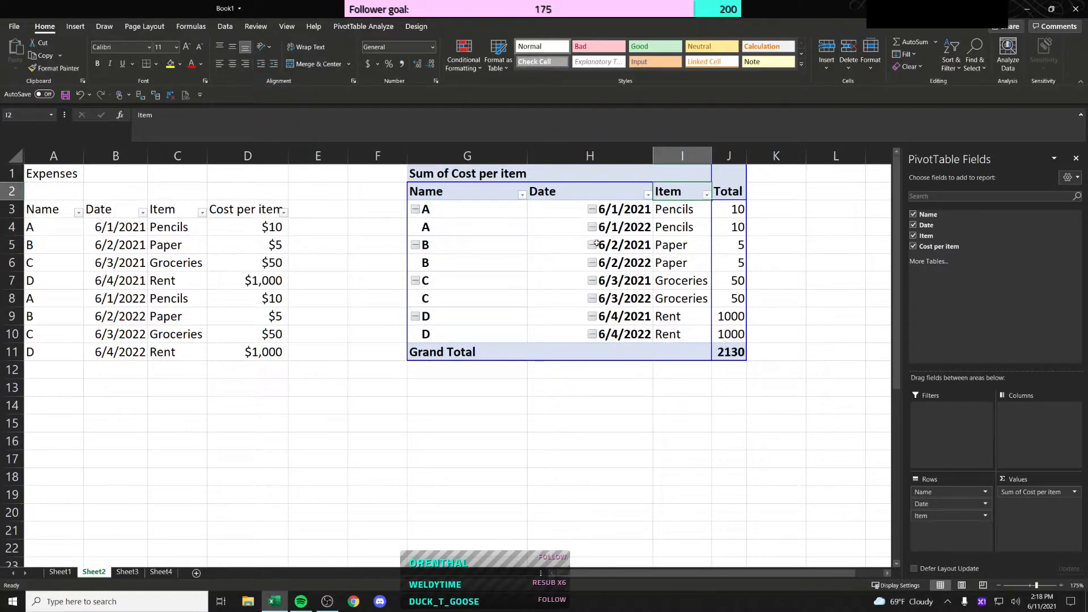
right_click(599, 193)
left_click(571, 199)
mouse_move(601, 199)
left_mouse_down()
mouse_move(806, 208)
mouse_move(610, 193)
left_mouse_up()
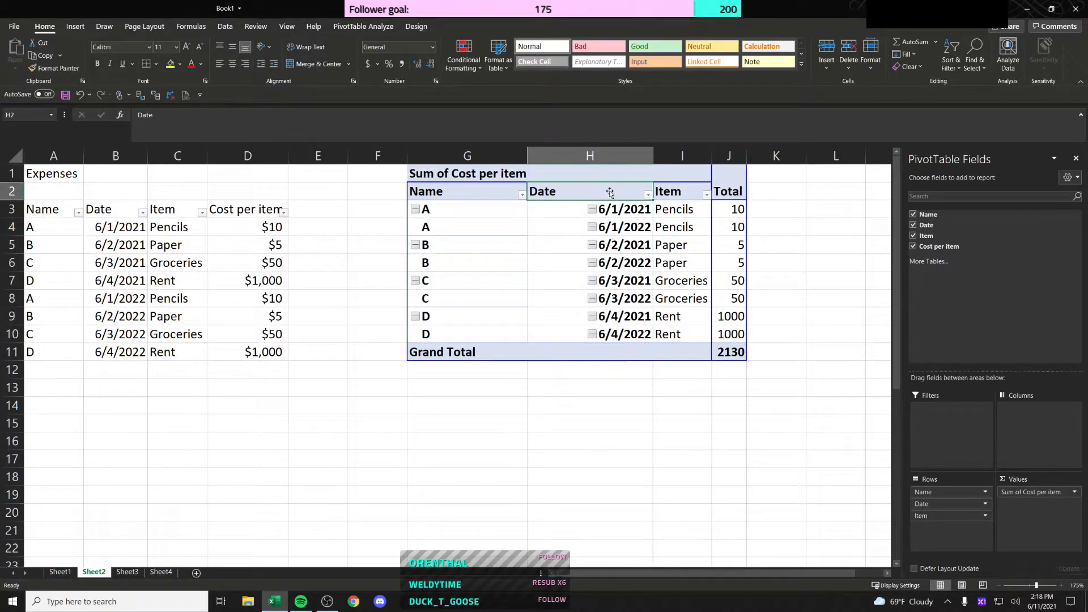
Step: Take the Date field out of the PivotTable, add it back after Item, and ungroup its years and quarters into individual dates
left_click(913, 226)
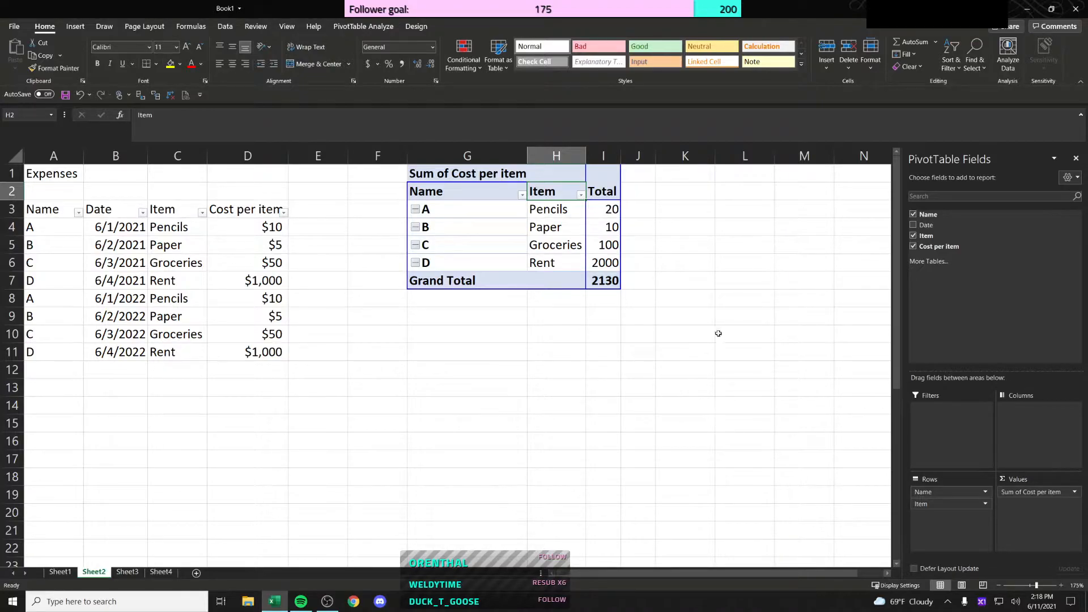
left_click(913, 227)
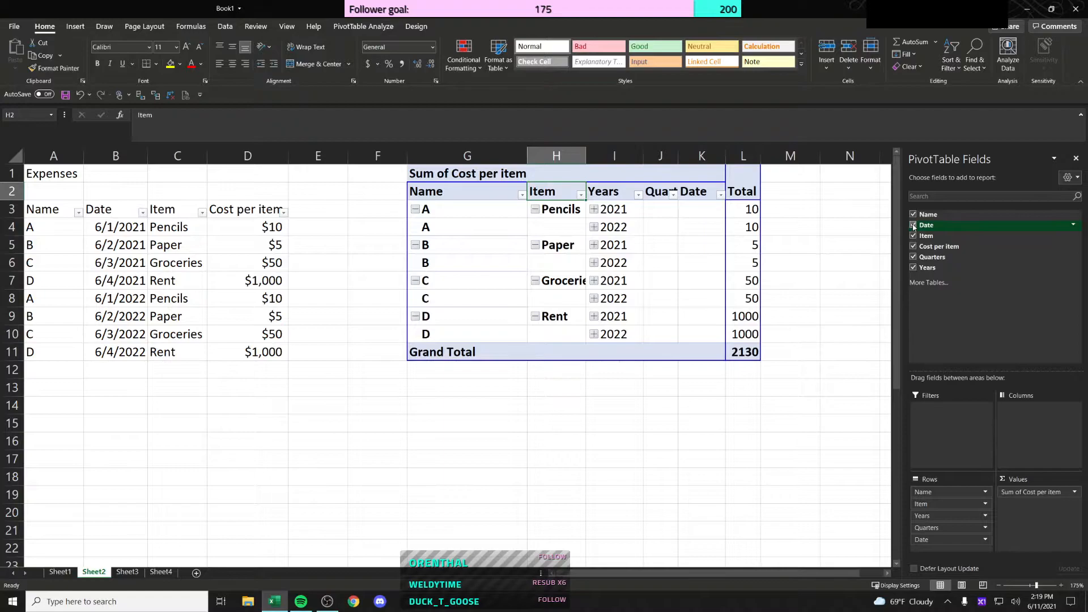
right_click(597, 212)
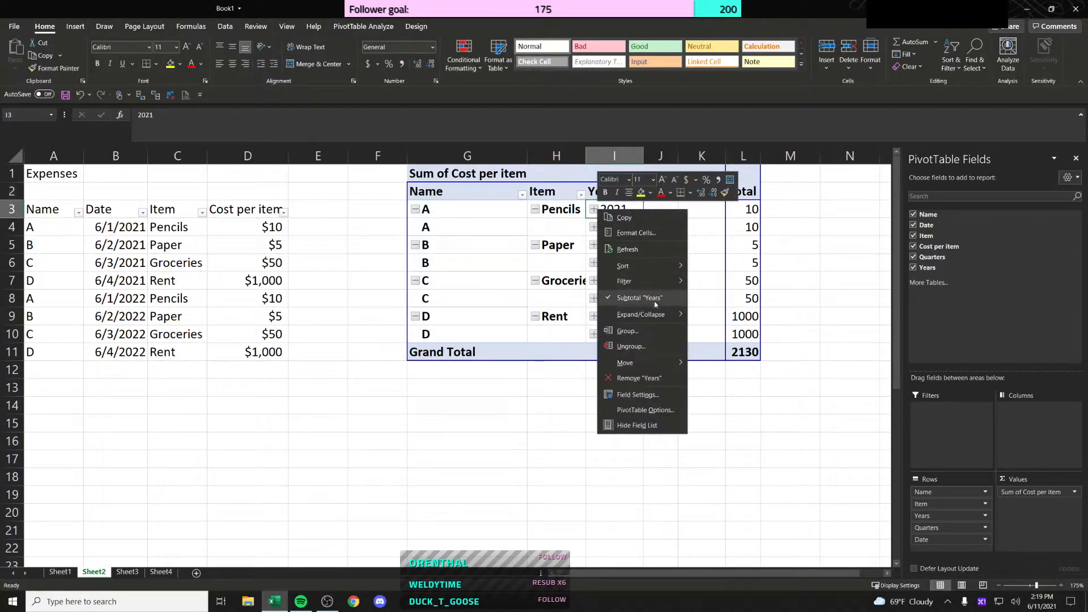
left_click(657, 350)
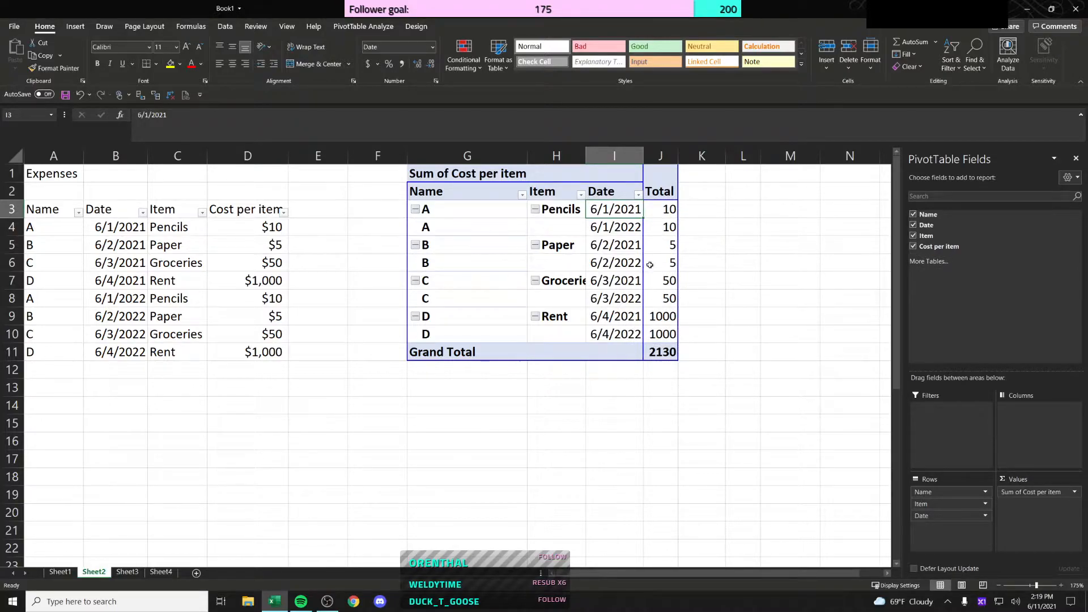
left_click(659, 211)
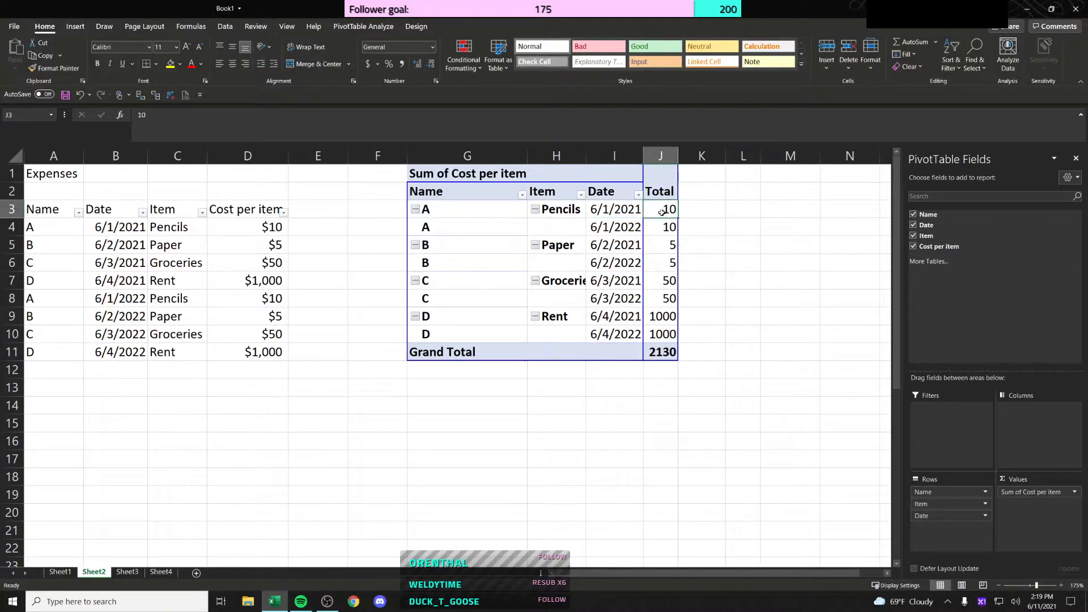
left_click(656, 286)
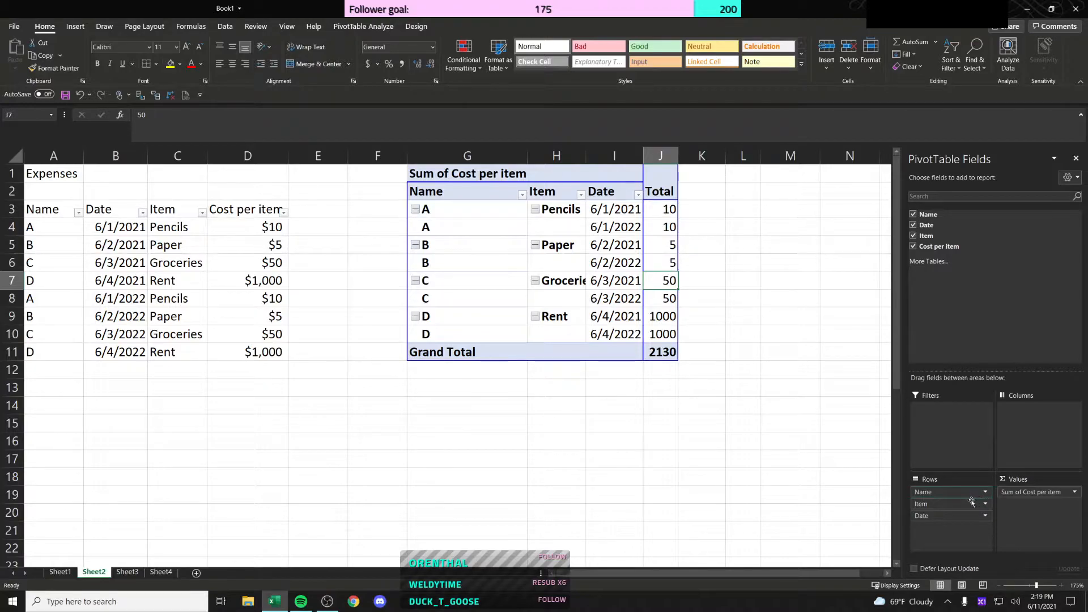
Step: Move the Item field to the PivotTable's columns and remove the Date field from its rows
mouse_move(957, 506)
left_mouse_down()
mouse_move(1023, 420)
mouse_move(1013, 441)
left_mouse_up()
scroll(692, 542, "right", 1)
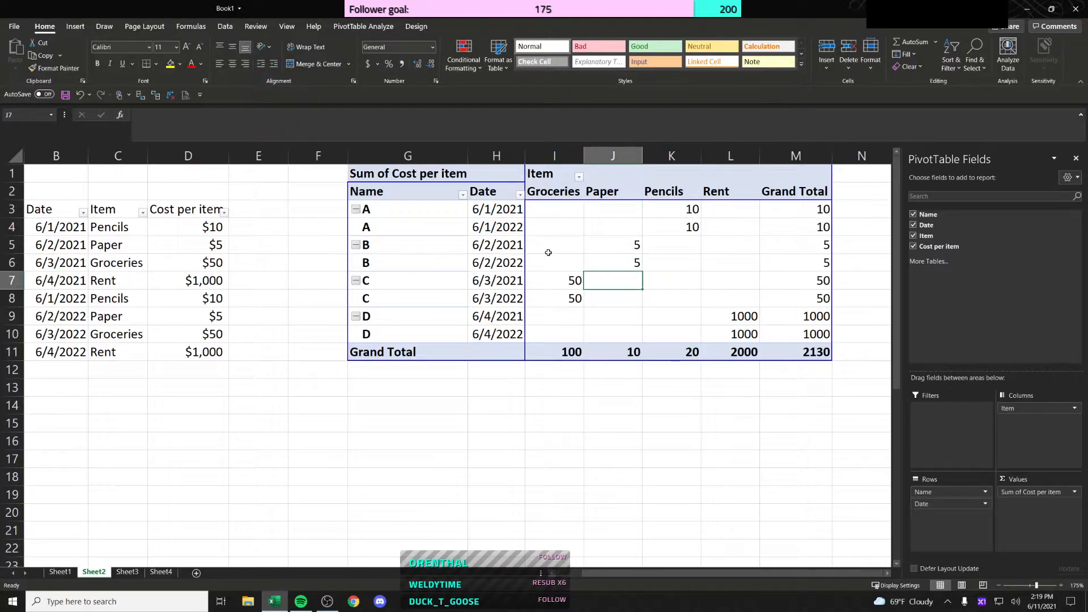
left_click_drag(929, 504, 833, 449)
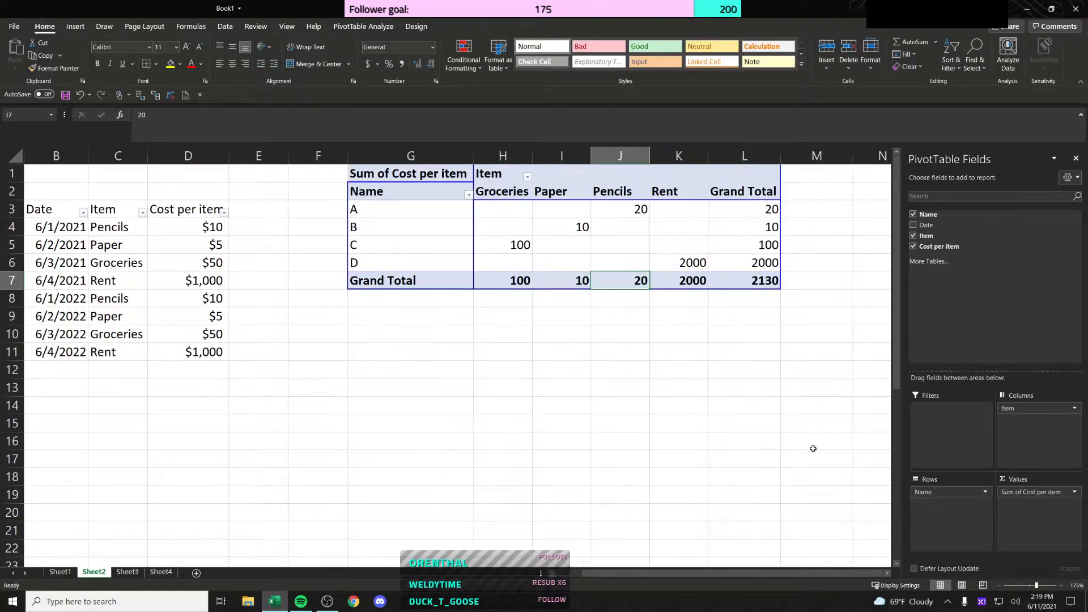
Step: Examine the cost totals per name and item in the PivotTable and its item column headings
left_click(470, 226)
left_click(469, 214)
left_click(597, 214)
left_click(443, 216)
left_click(643, 205)
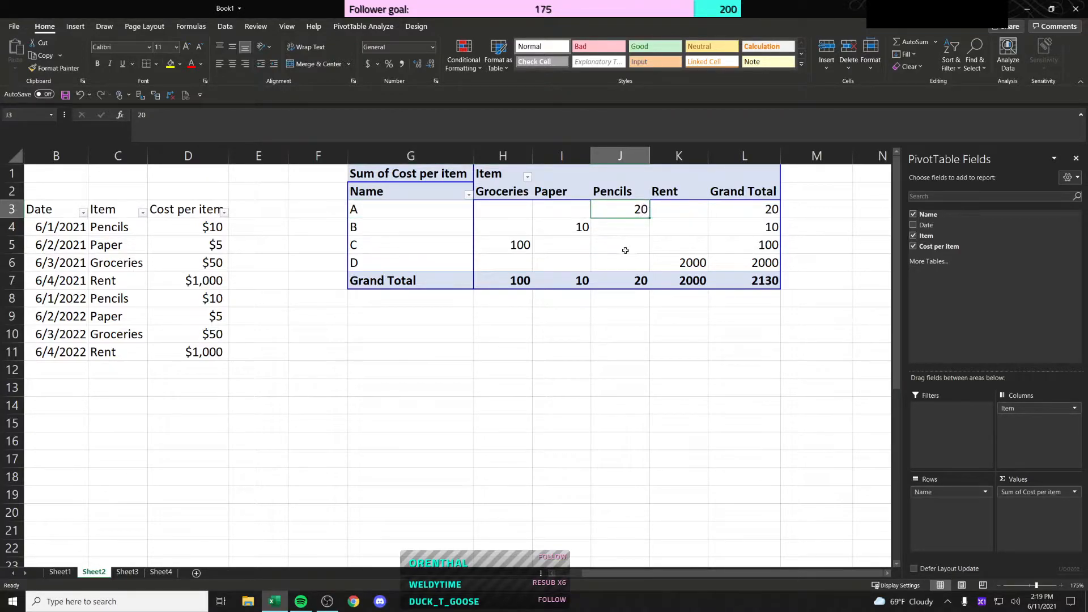
left_click_drag(520, 282, 694, 266)
left_click(678, 211)
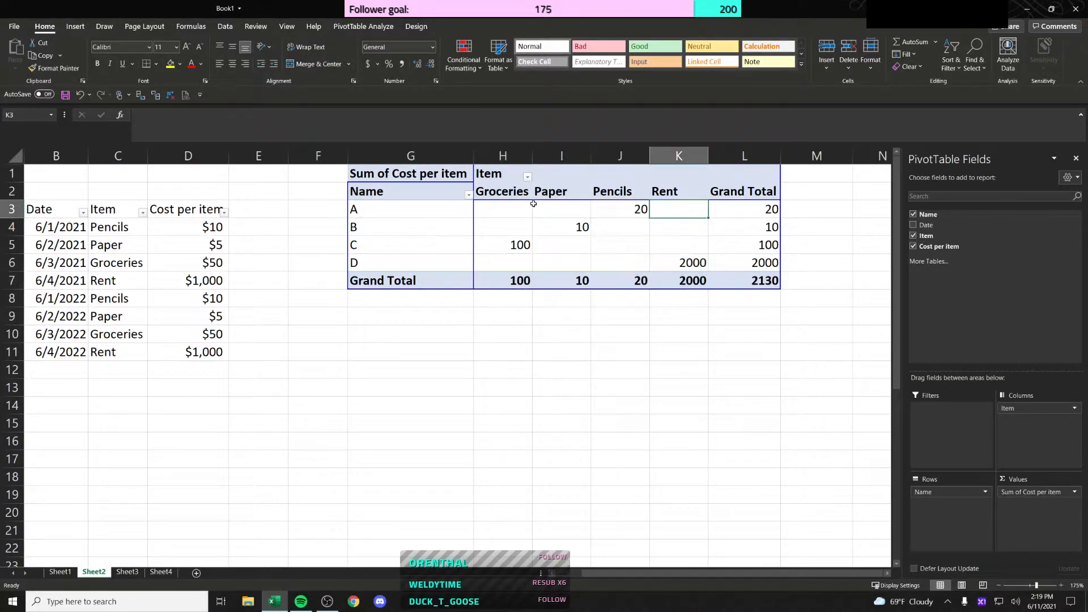
left_click(527, 193)
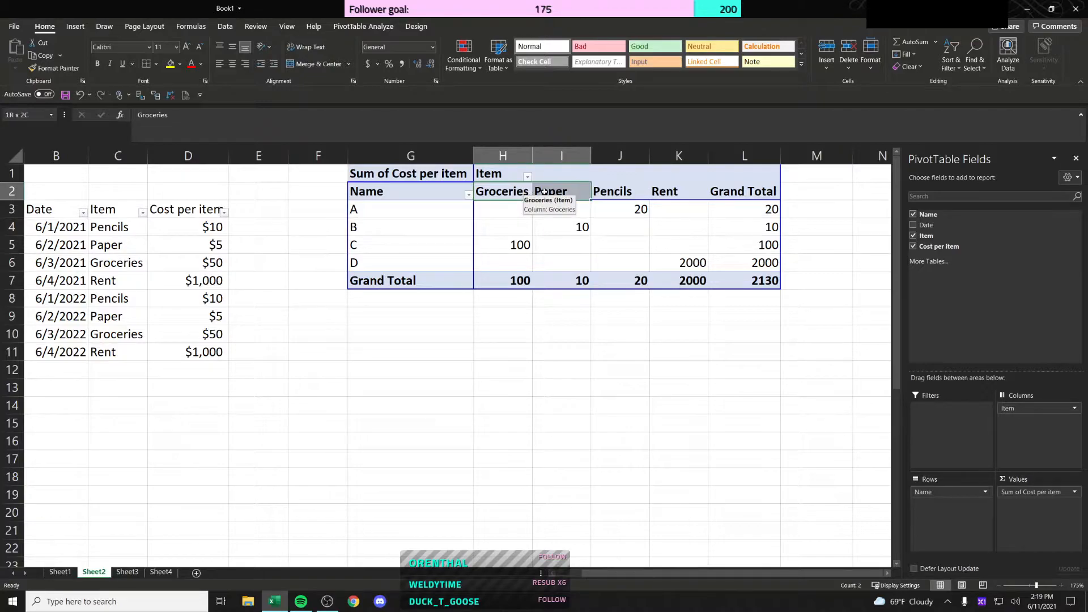
left_click(533, 188)
left_click(535, 187)
left_click(516, 186)
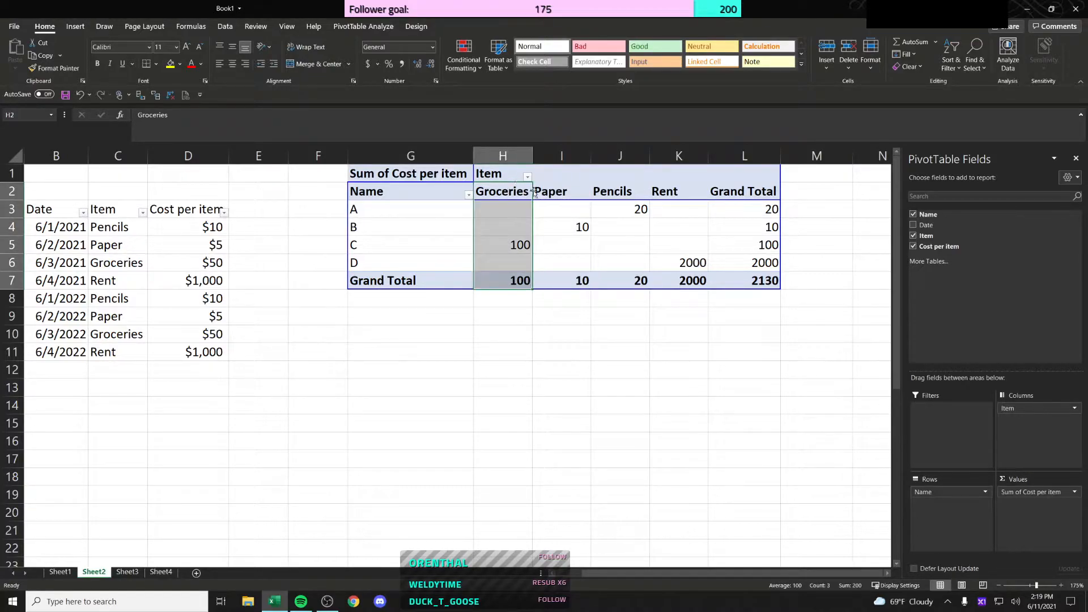
left_click(506, 177)
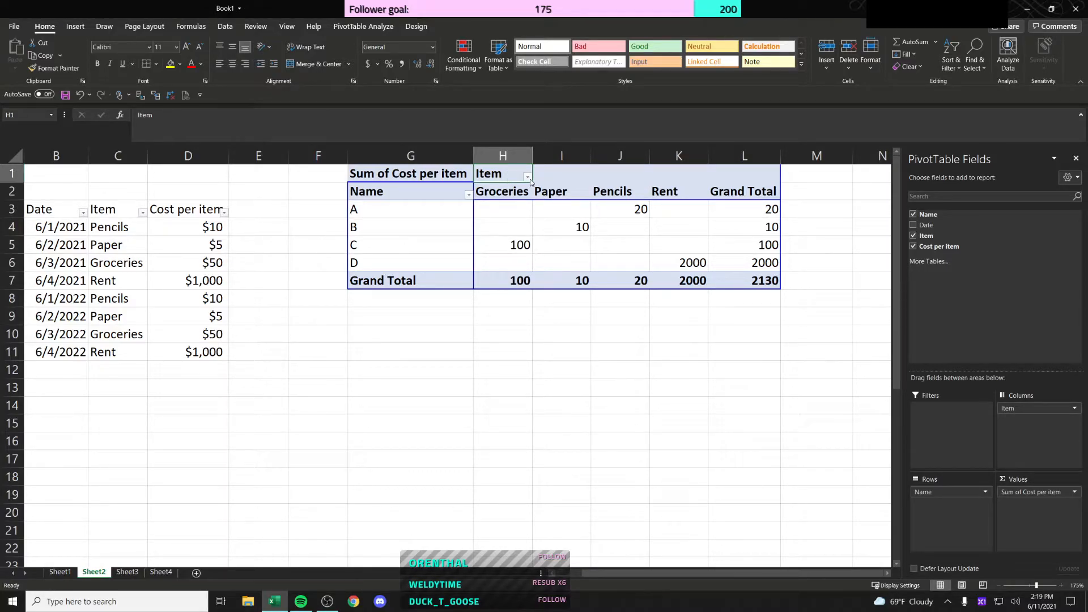
Step: Sort the PivotTable's Item columns Z to A and return them to A to Z
left_click(528, 177)
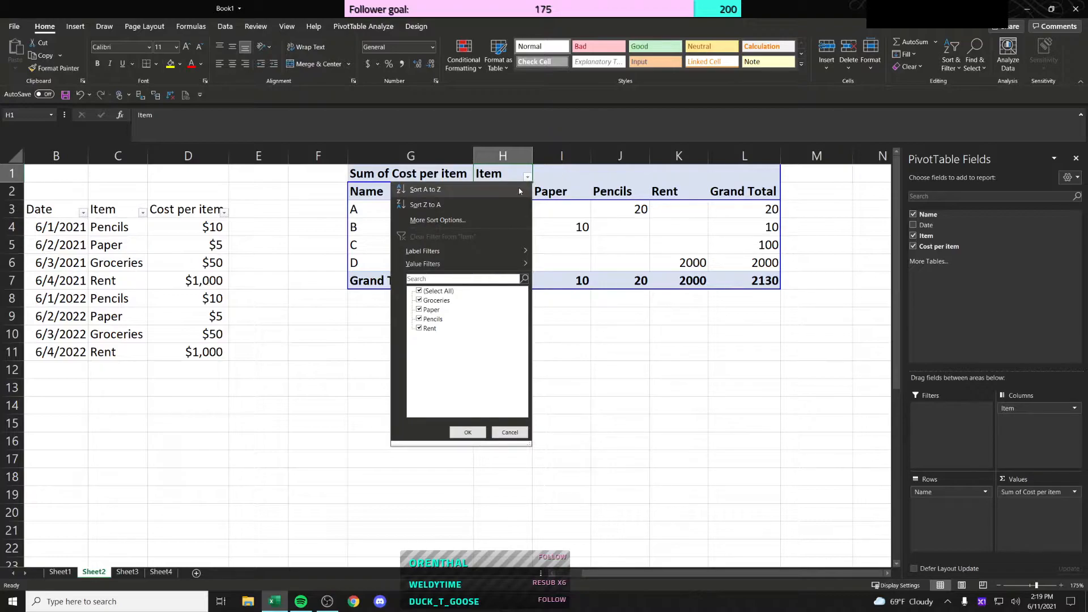
left_click(519, 191)
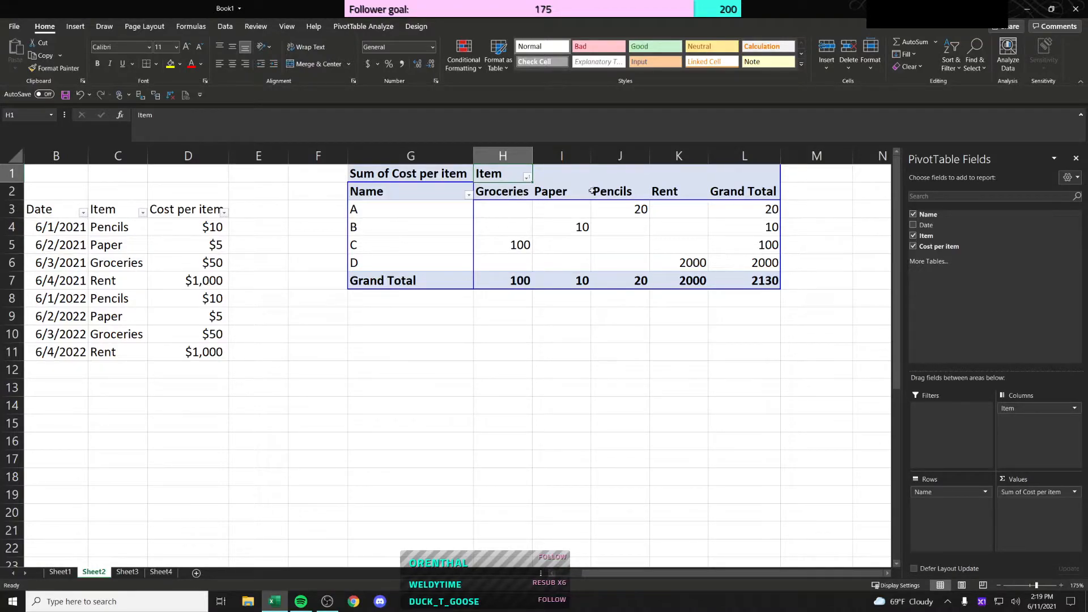
left_click(526, 178)
left_click(510, 203)
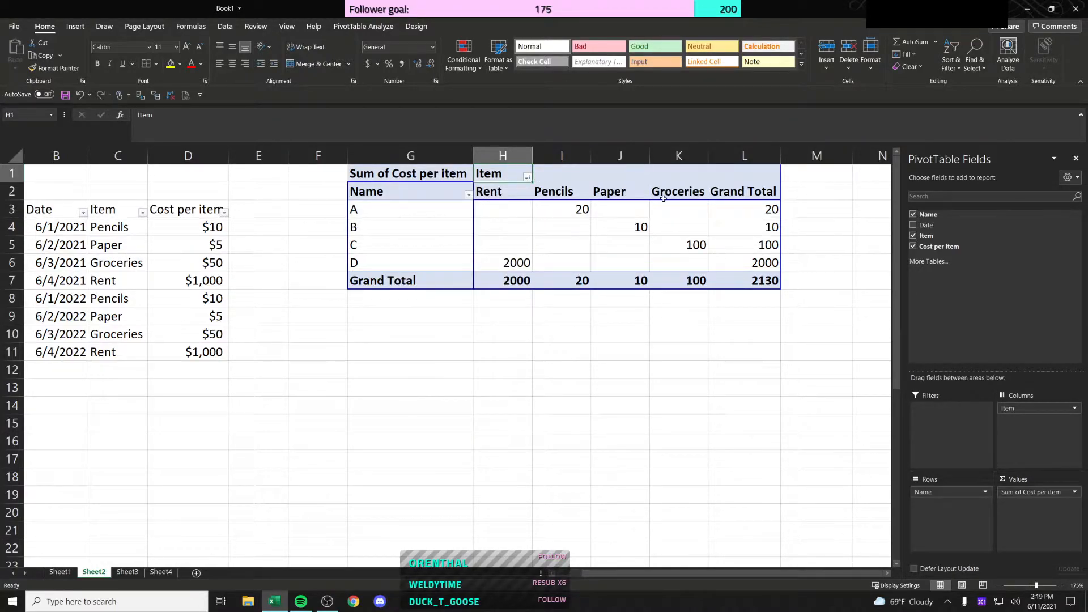
left_click(527, 178)
left_click(507, 193)
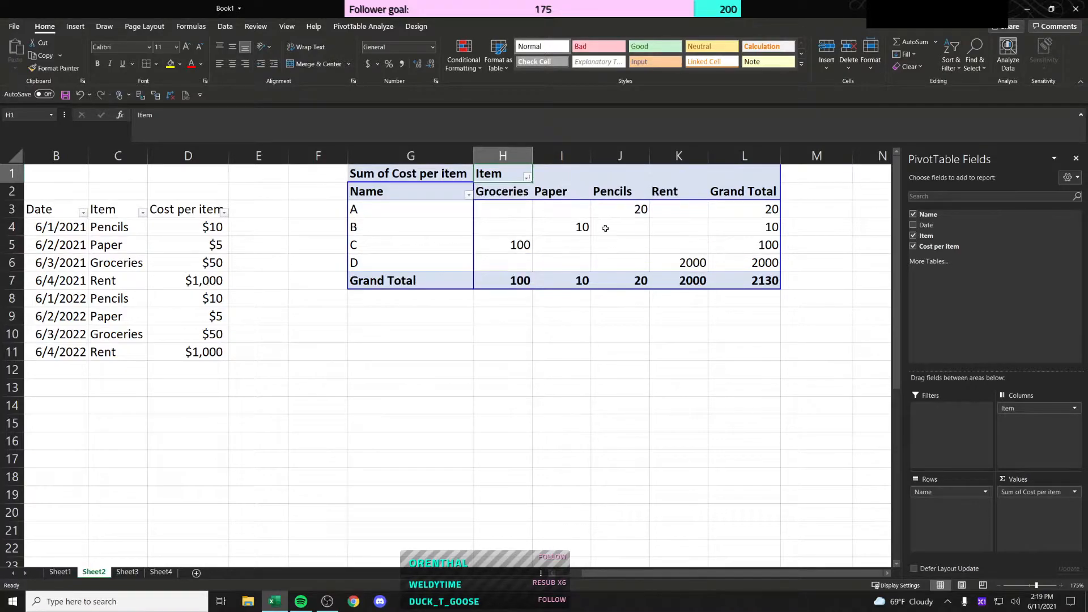
Step: Filter the PivotTable's Item field to Pencils only and reselect all items
left_click(527, 178)
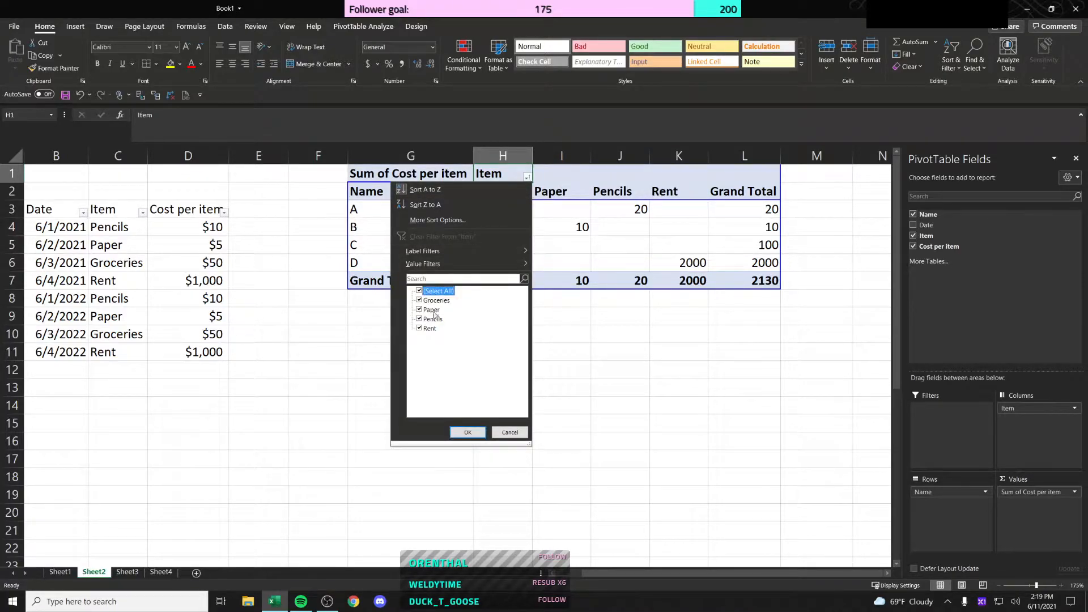
left_click(420, 291)
left_click(420, 319)
left_click(468, 432)
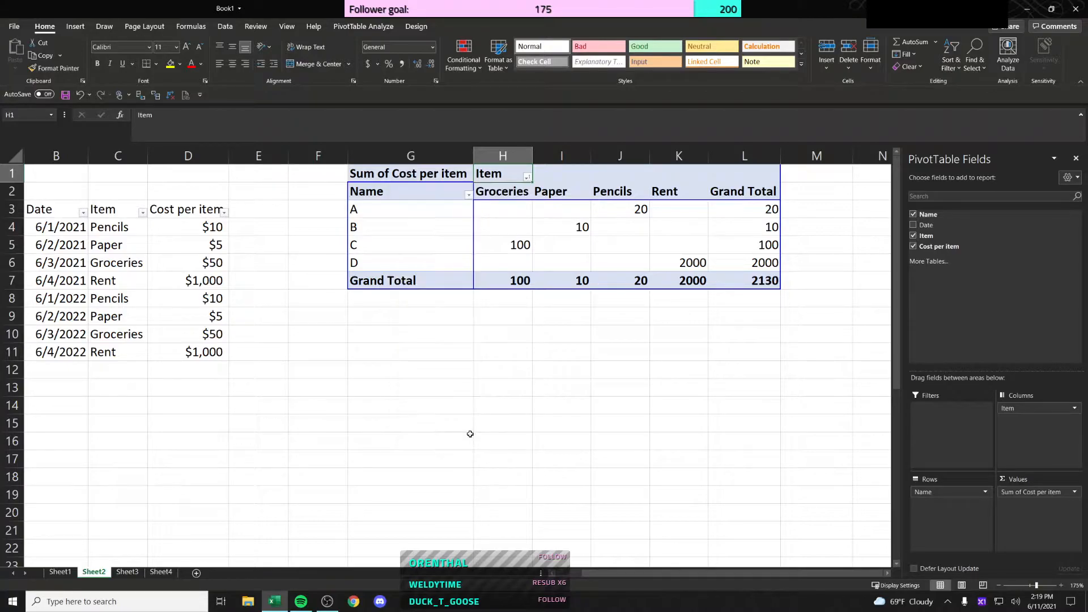
left_click(515, 179)
left_click(408, 291)
left_click(456, 432)
Step: Examine the PivotTable's name rows and its whole extent including the grand totals beside the Expenses table
left_click(423, 237)
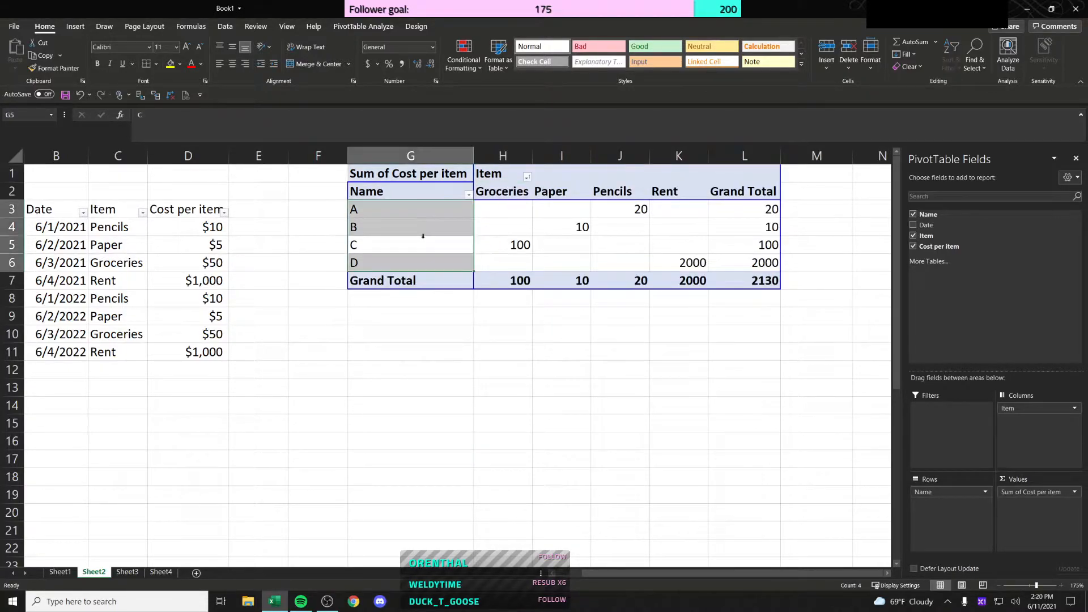
left_click(542, 259)
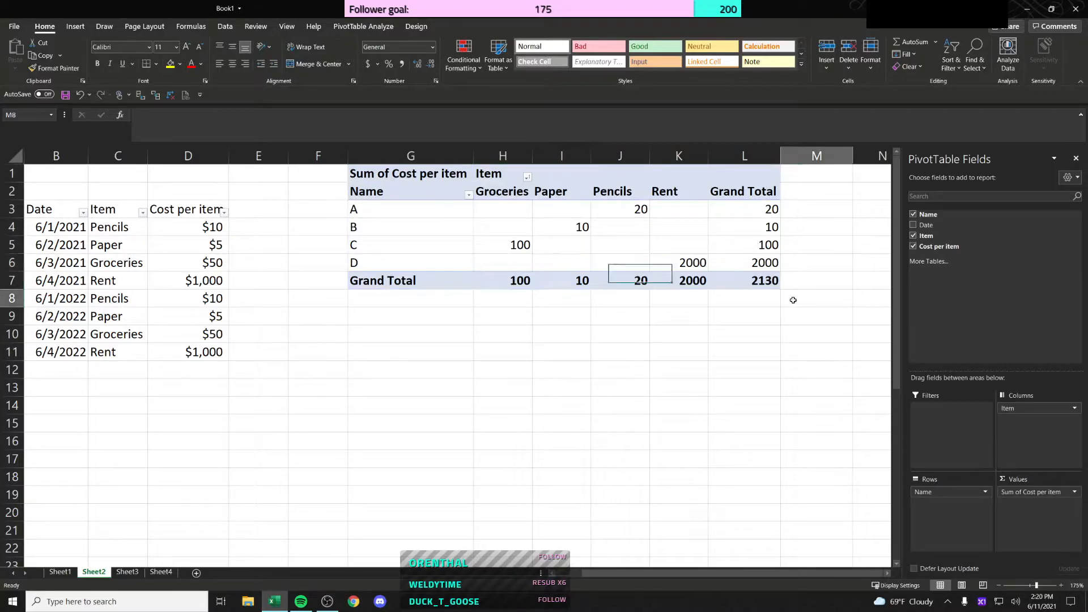
left_click_drag(791, 298, 413, 175)
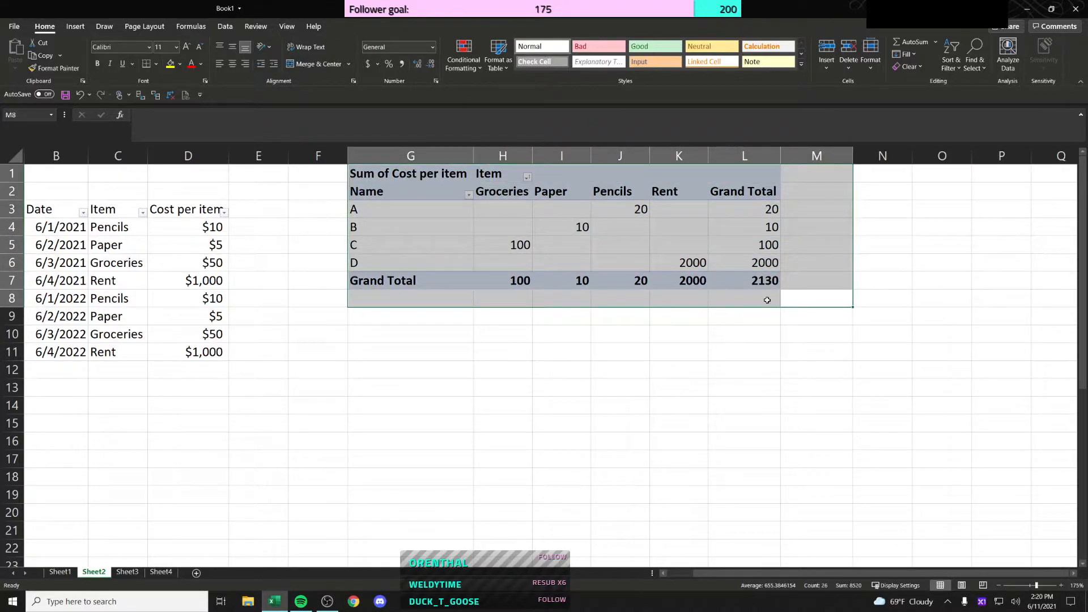
left_click_drag(787, 300, 395, 178)
left_click(330, 222)
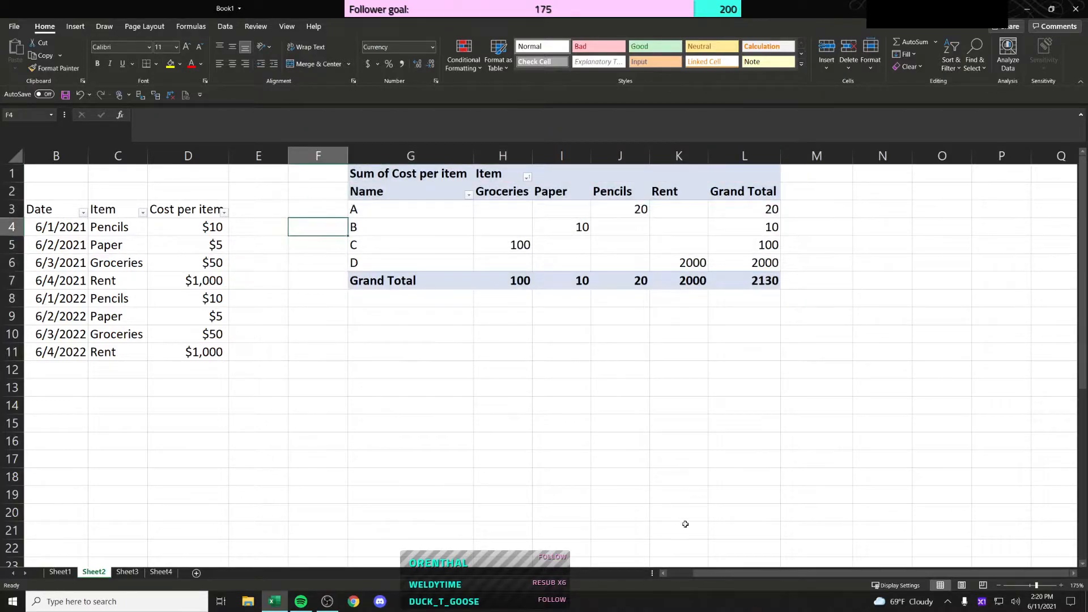
left_click_drag(583, 279, 581, 266)
left_click(569, 577)
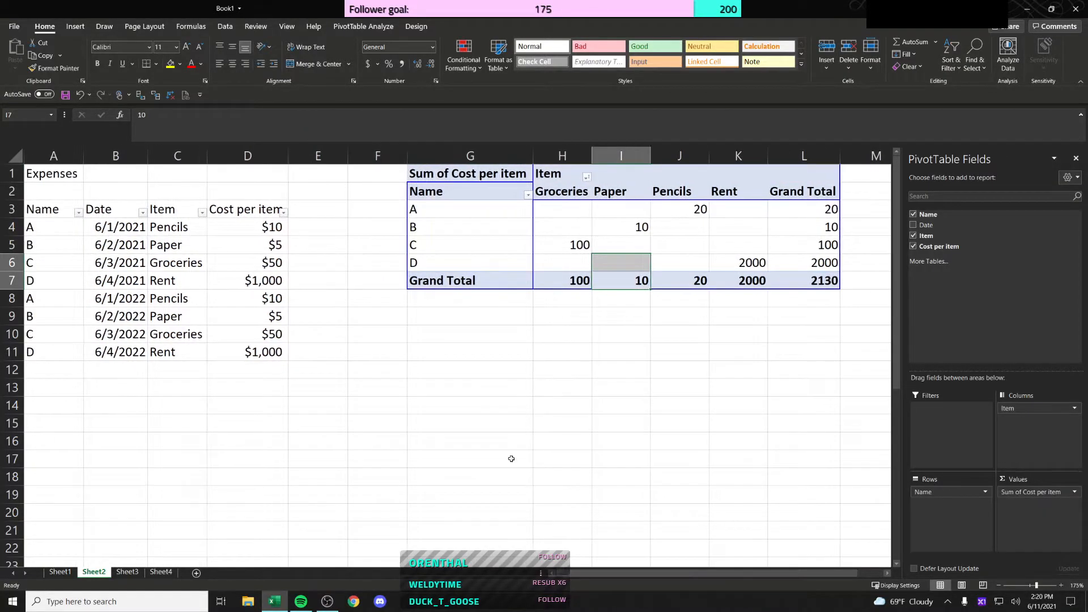
left_click(389, 315)
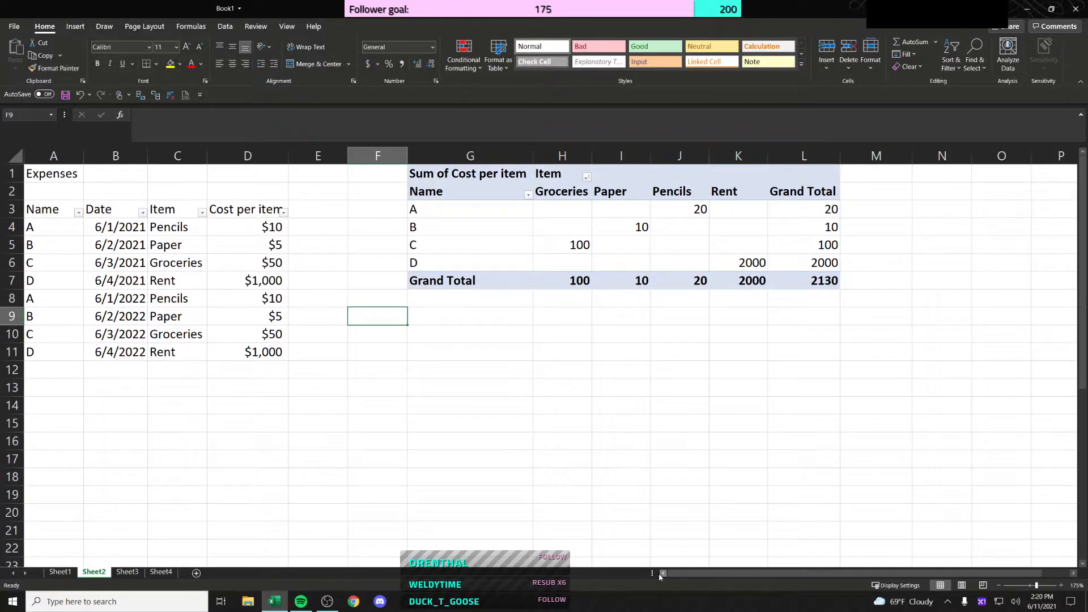
left_click_drag(652, 573, 546, 567)
left_click(414, 317)
left_click(399, 318)
left_click(399, 333)
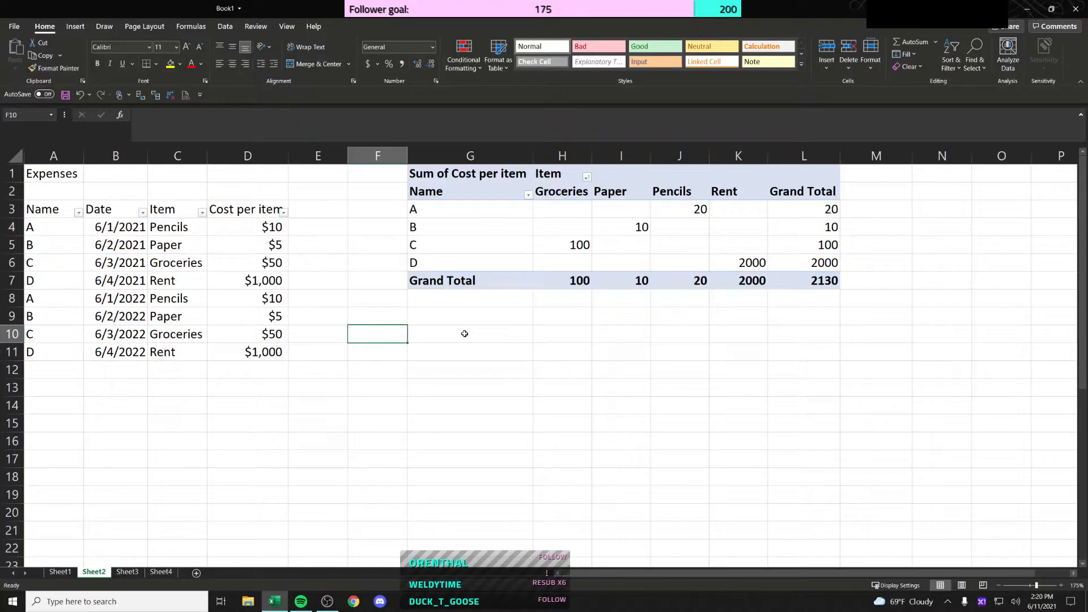
key("ctrl+Left")
key("ctrl+Left")
key("Right")
key("Right")
key("Right")
key("Right")
key("Right")
key("ctrl+Left")
key("ctrl+Left")
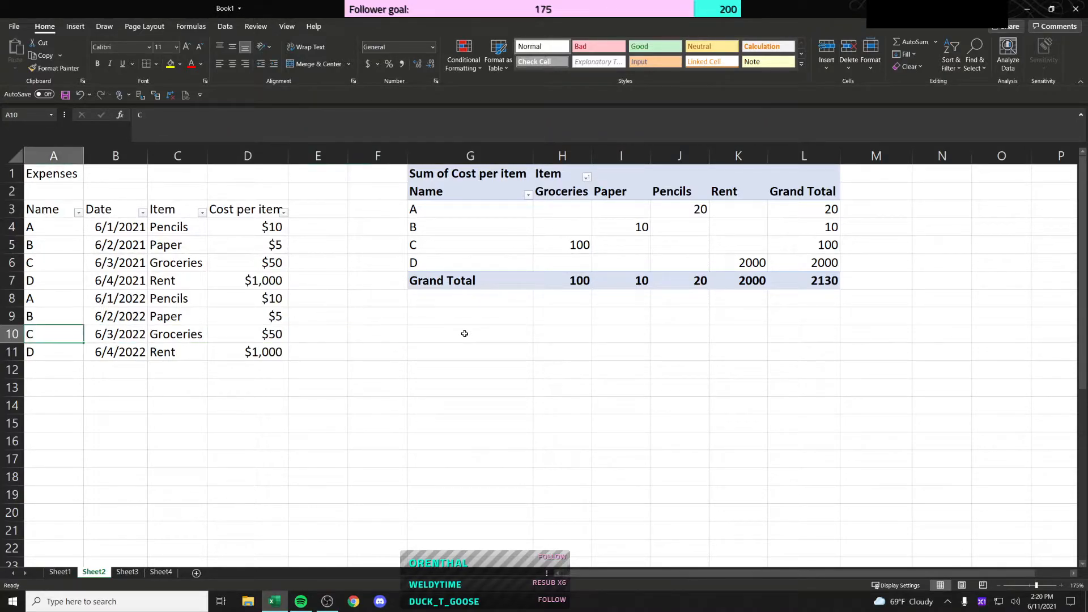
Step: Enter the heading "Claim Number" in cell A15 below the Expenses table
key("Down")
key("Down")
key("Down")
key("Down")
key("Down")
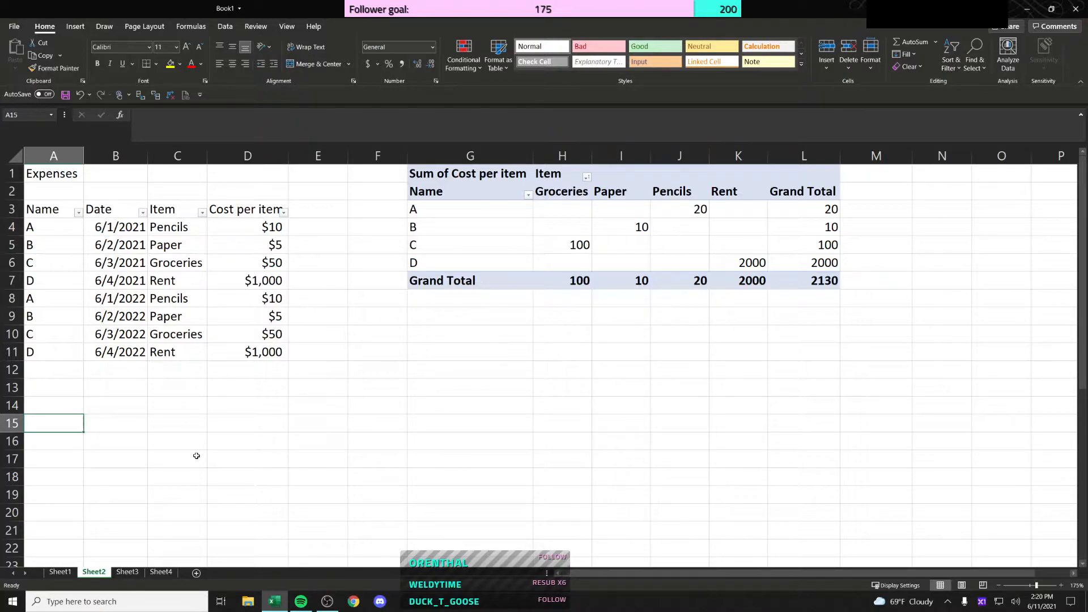
type("C")
key("BackSpace")
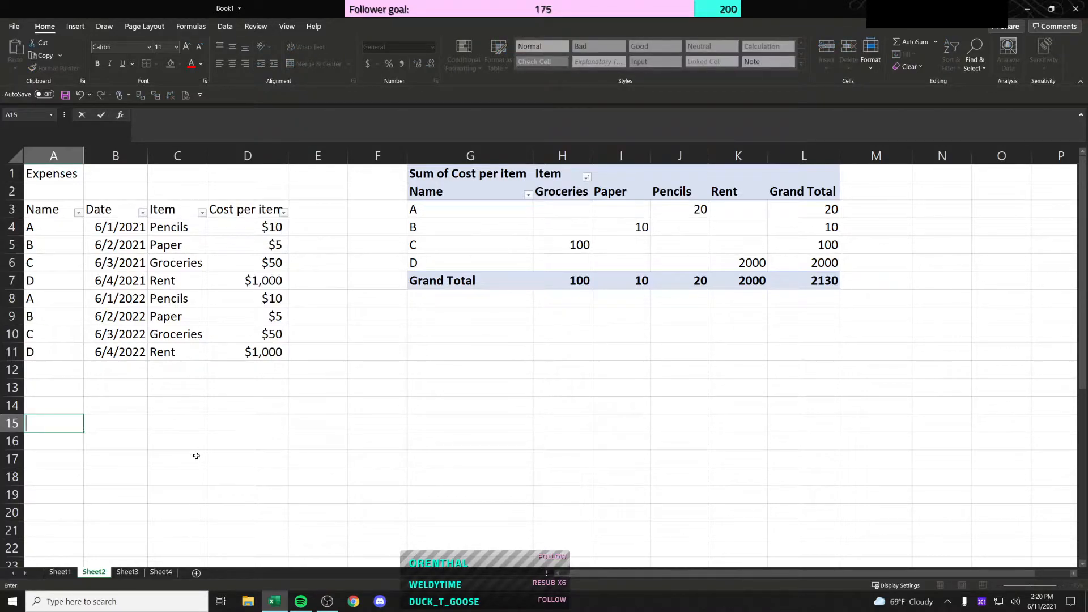
type("Claim Number")
key("BackSpace")
key("BackSpace")
key("BackSpace")
key("BackSpace")
key("BackSpace")
type("umber")
key("Return")
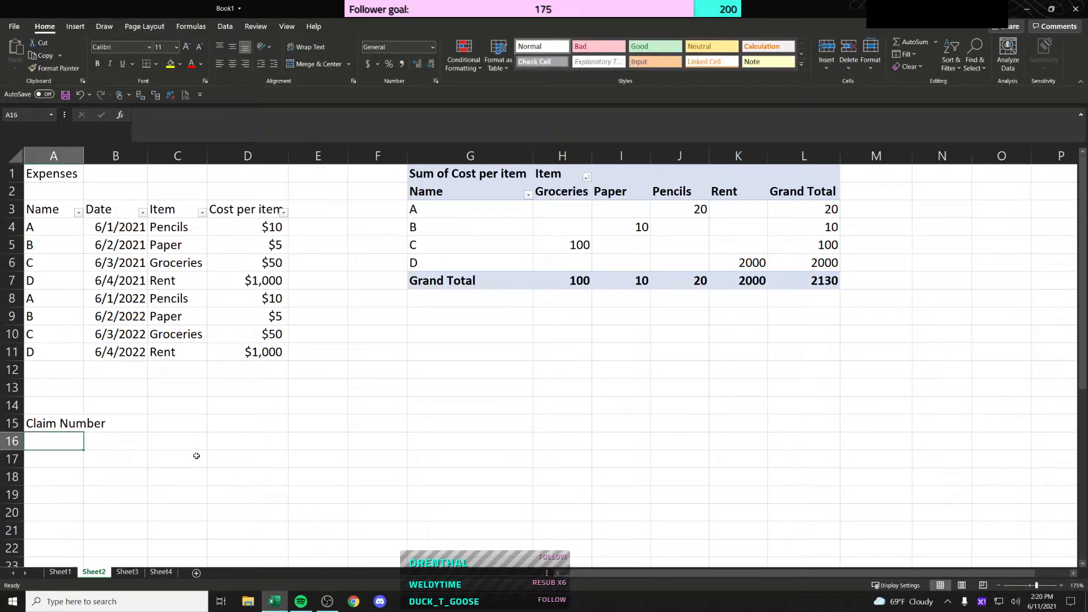
Step: Number the claims 1 to 5 in A16:A20, entering 1 and filling =A16+1 down, and copy the range
type("1")
key("Return")
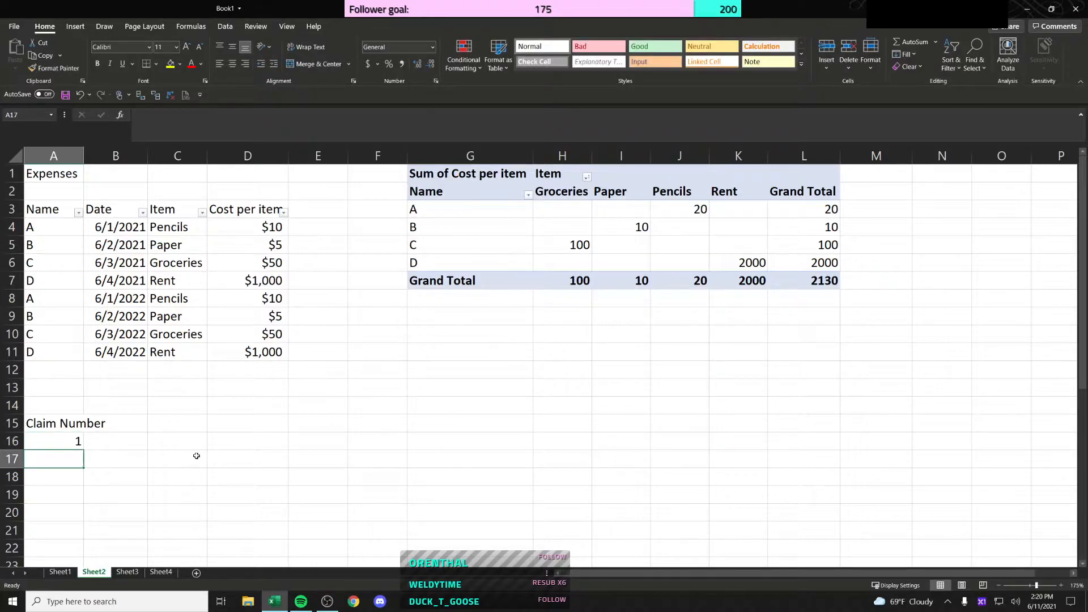
type("=A16+1")
key("ctrl+Return")
key("ctrl+c")
key("shift+Down")
key("shift+Down")
key("shift+Down")
key("ctrl+v")
key("Up")
key("ctrl+shift+Down")
key("ctrl+c")
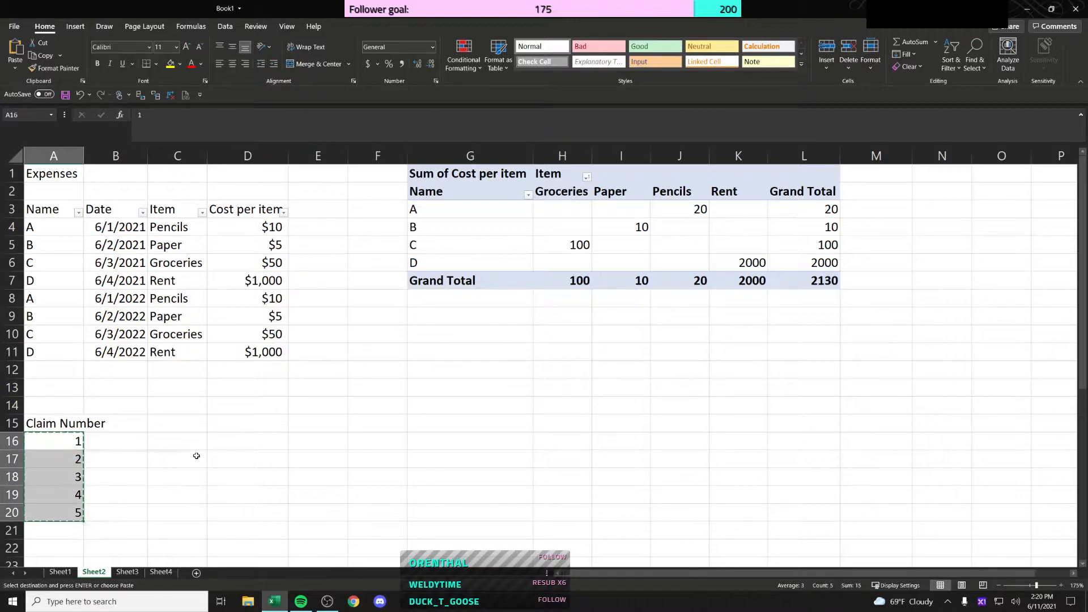
Step: Fit column A to its contents and enter the heading "Paid Loss" in cell B15
key("Up")
key("Right")
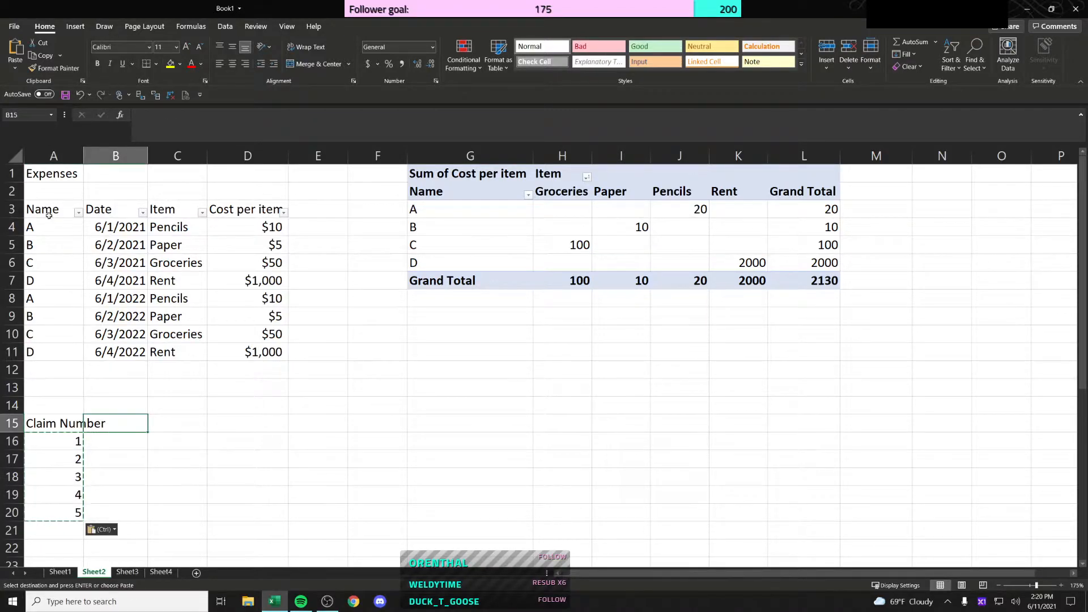
double_click(83, 155)
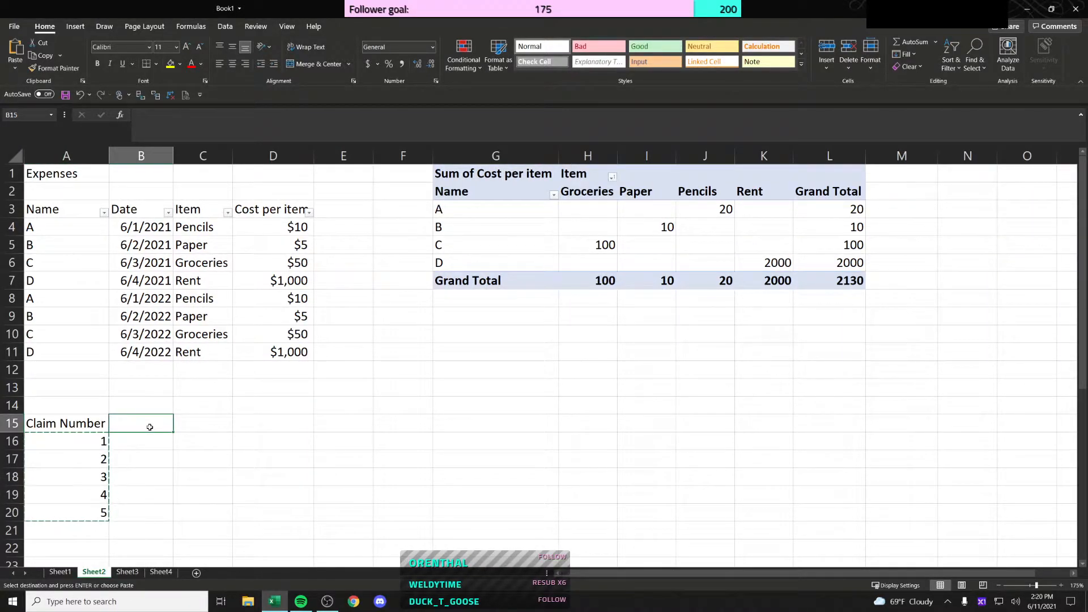
type("Paid Loss")
key("Return")
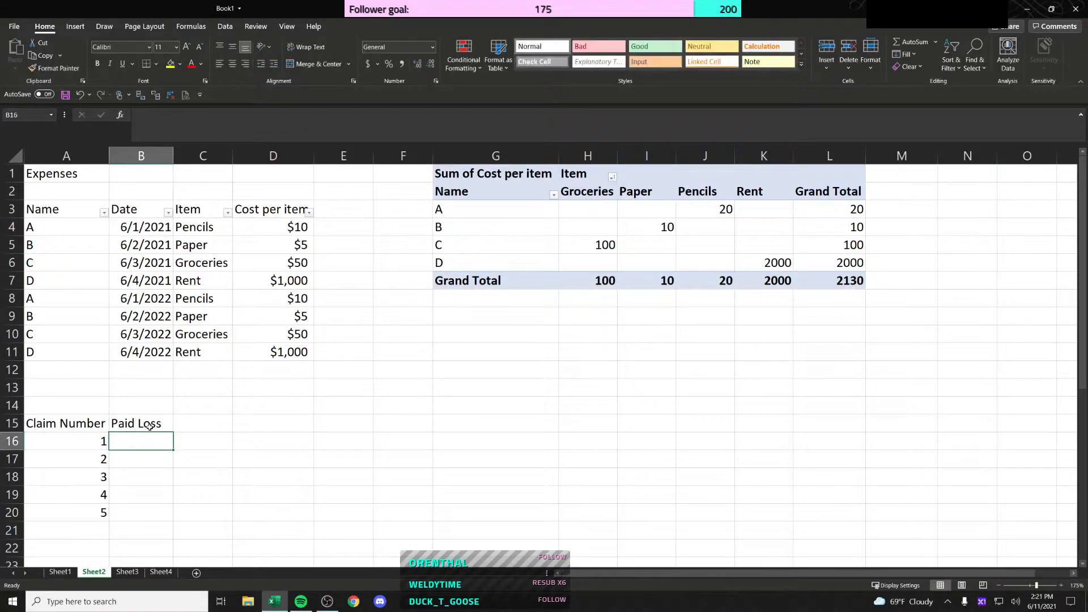
key("Up")
key("Right")
type("Reserves")
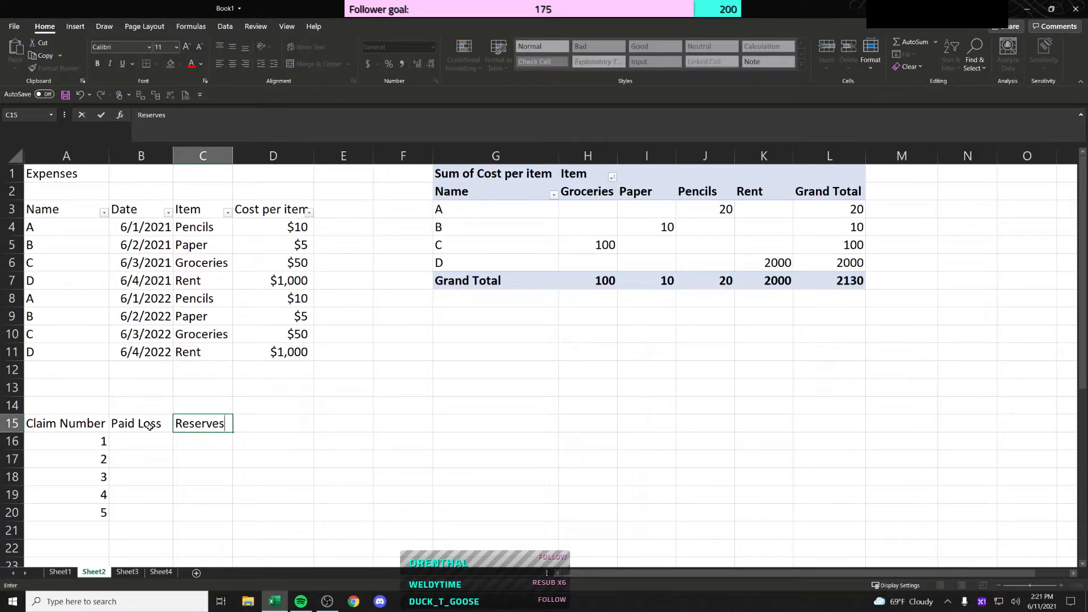
key("Escape")
Step: Fill the Paid Loss cells B16:B20 with 1000 to 5000, entering 1000 and copying =B16+1000 down
key("Down")
key("Left")
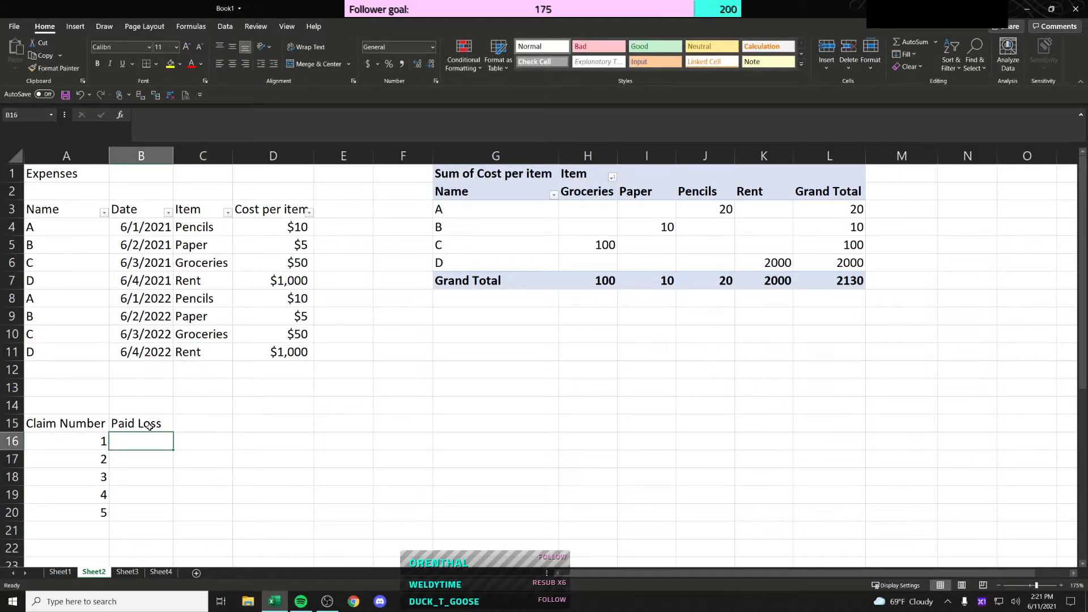
type("1000")
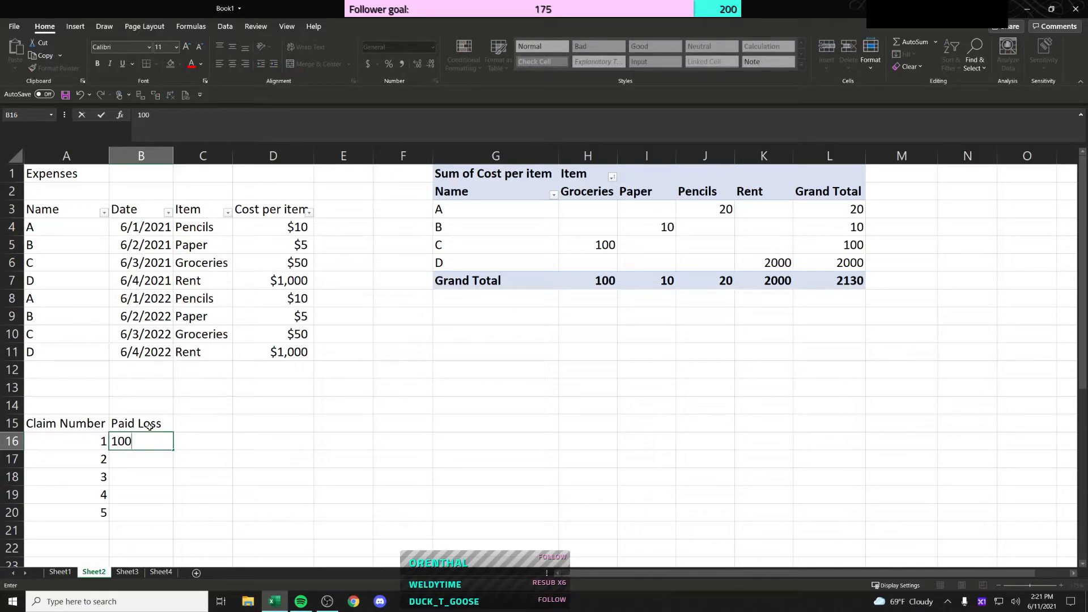
key("Return")
type("=")
key("Up")
type("+1000")
key("ctrl+Return")
key("ctrl+c")
key("shift+Down")
key("shift+Down")
key("shift+Down")
key("ctrl+v")
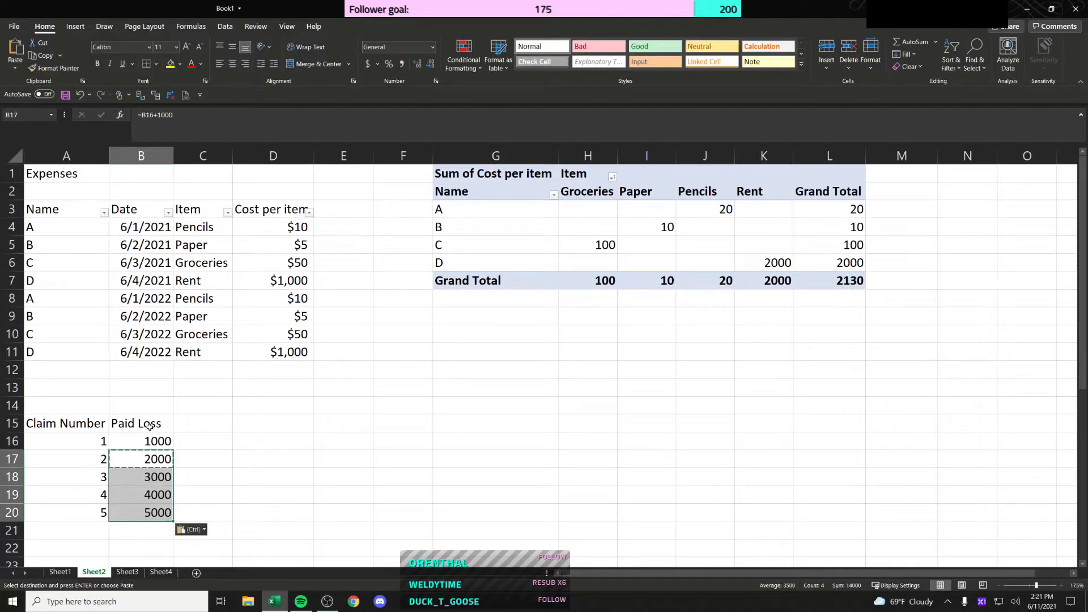
Step: Replace the formulas in the Paid Loss range B16:B20 with plain values by pasting the copied range over itself
key("Left")
key("Right")
key("Down")
key("Down")
key("Up")
key("Up")
key("Up")
key("ctrl+shift+Down")
key("ctrl+c")
key("shift+F10")
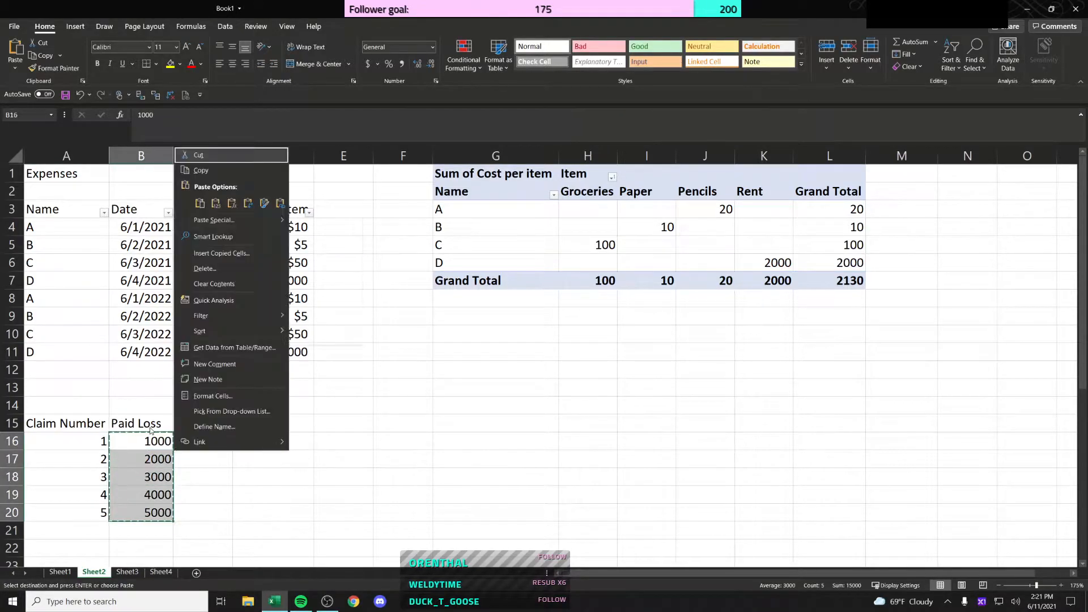
key("Escape")
Step: Enter the claim number 3 in cell F16 and the heading "Claim Number" above it in F15
key("Up")
key("Right")
key("Right")
key("Right")
key("Left")
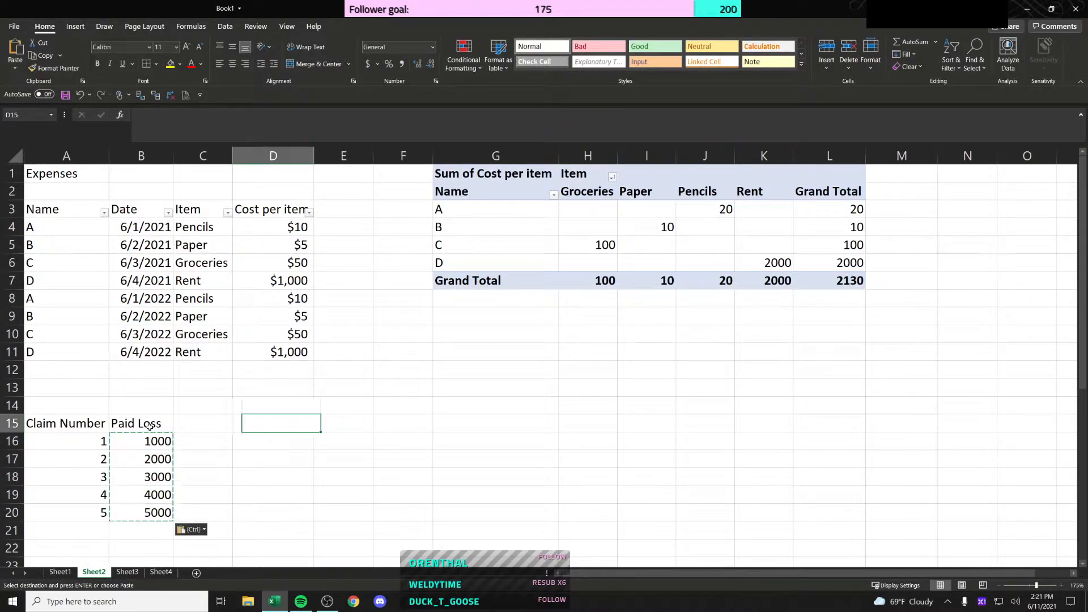
key("Down")
key("Left")
key("Right")
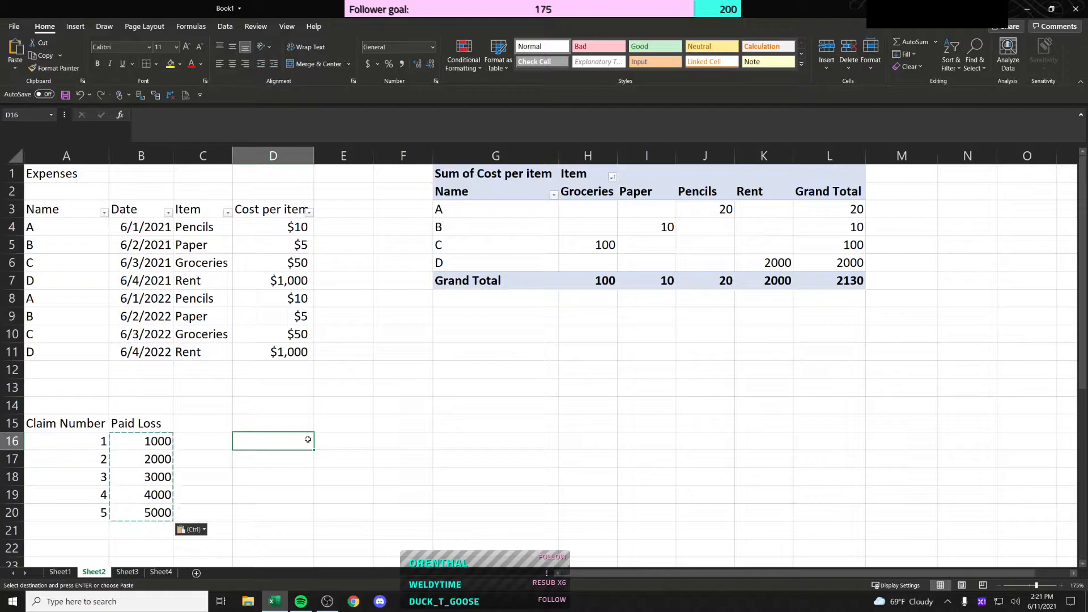
key("Right")
key("Right")
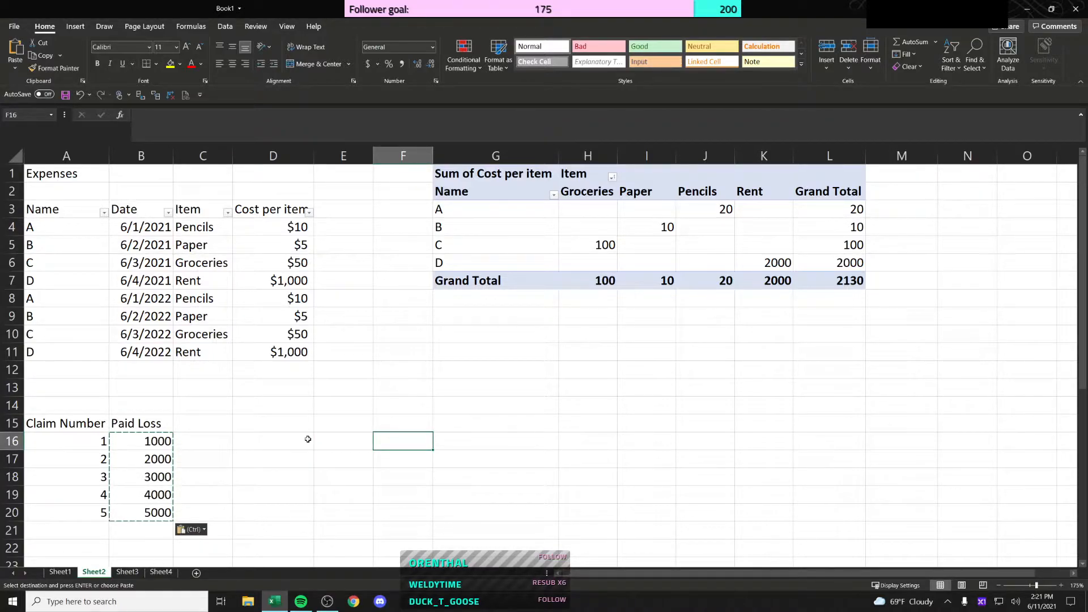
type("3")
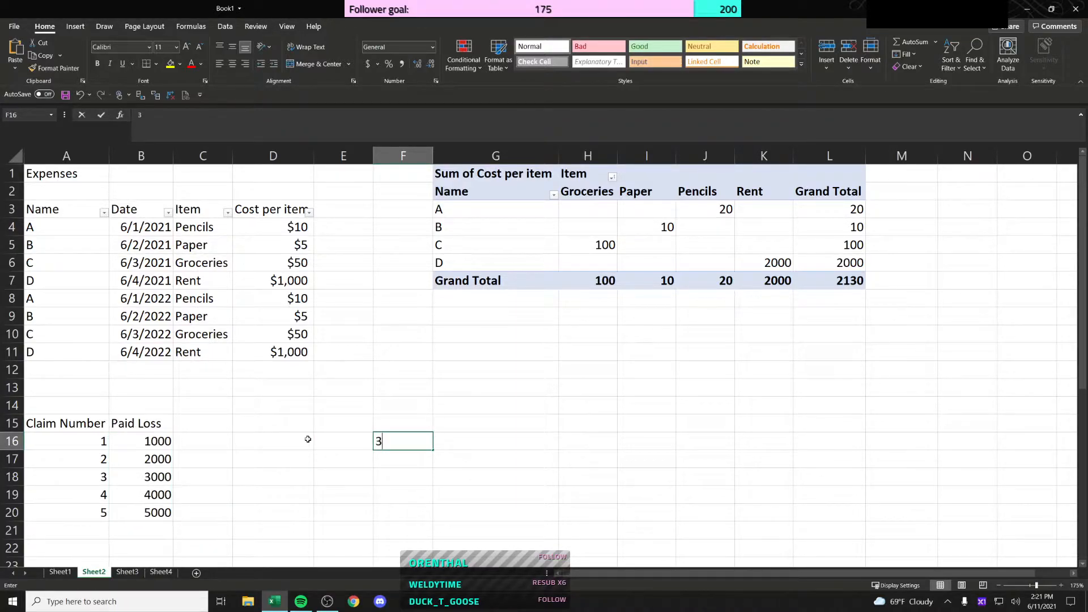
key("ctrl+Return")
key("Up")
type("Cla")
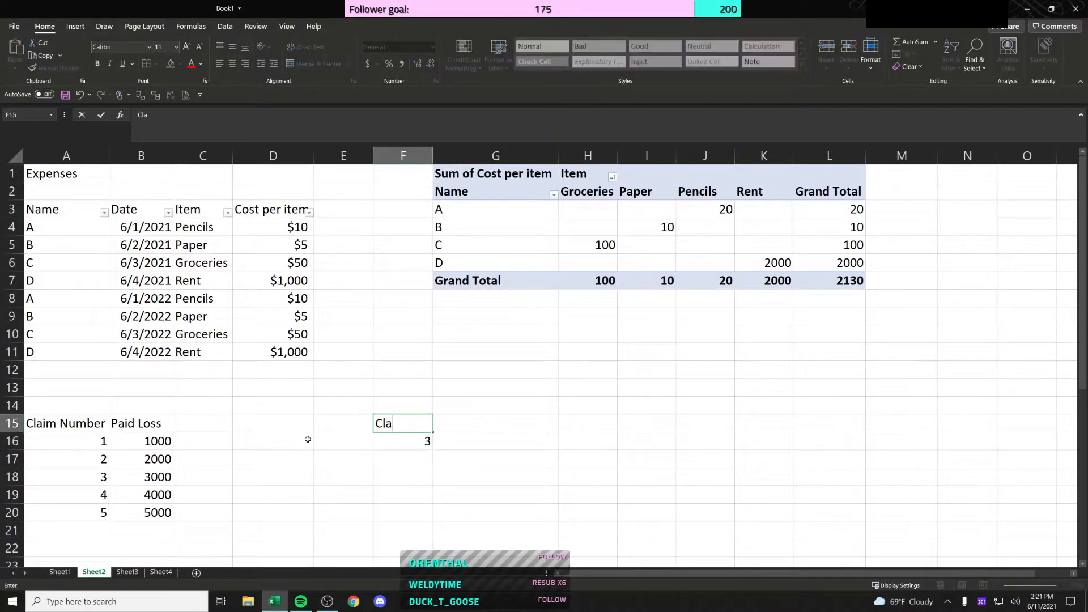
type("im Number")
key("Return")
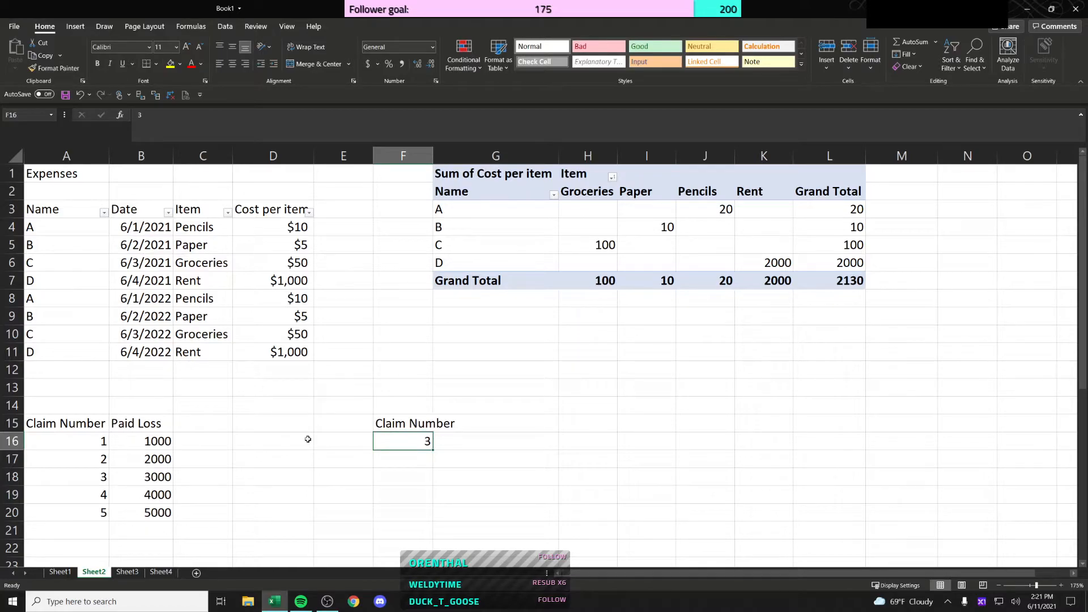
Step: Enter the heading "Paid Loss" in cell G15 and fit column F to its contents
key("Up")
key("Right")
key("Down")
key("Up")
type("Pauid")
key("BackSpace")
key("BackSpace")
key("BackSpace")
type("uid")
key("BackSpace")
key("BackSpace")
key("BackSpace")
key("BackSpace")
type("id Loss")
key("Return")
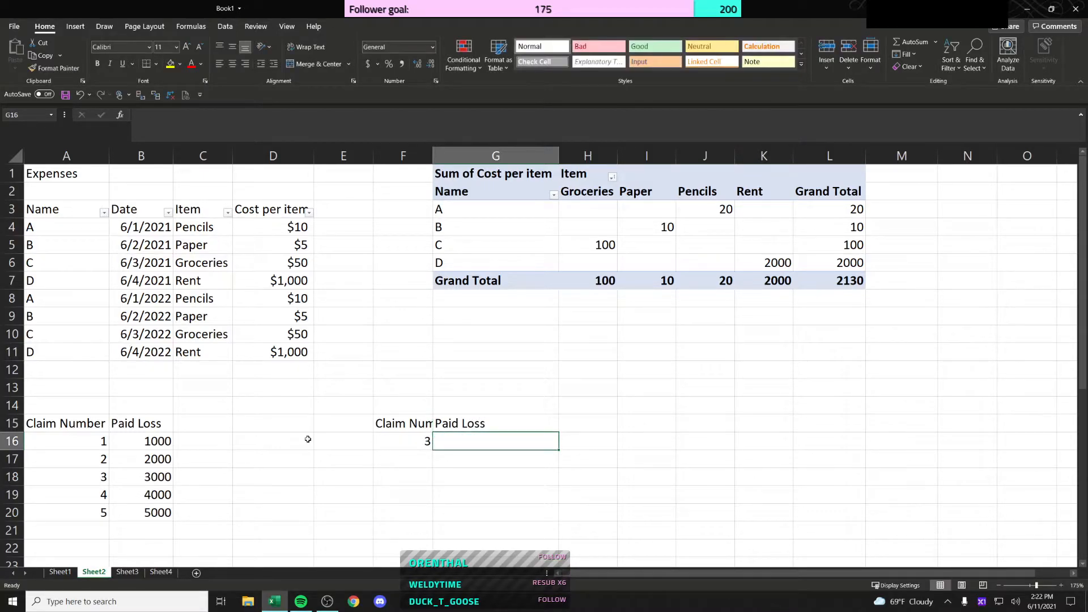
double_click(433, 155)
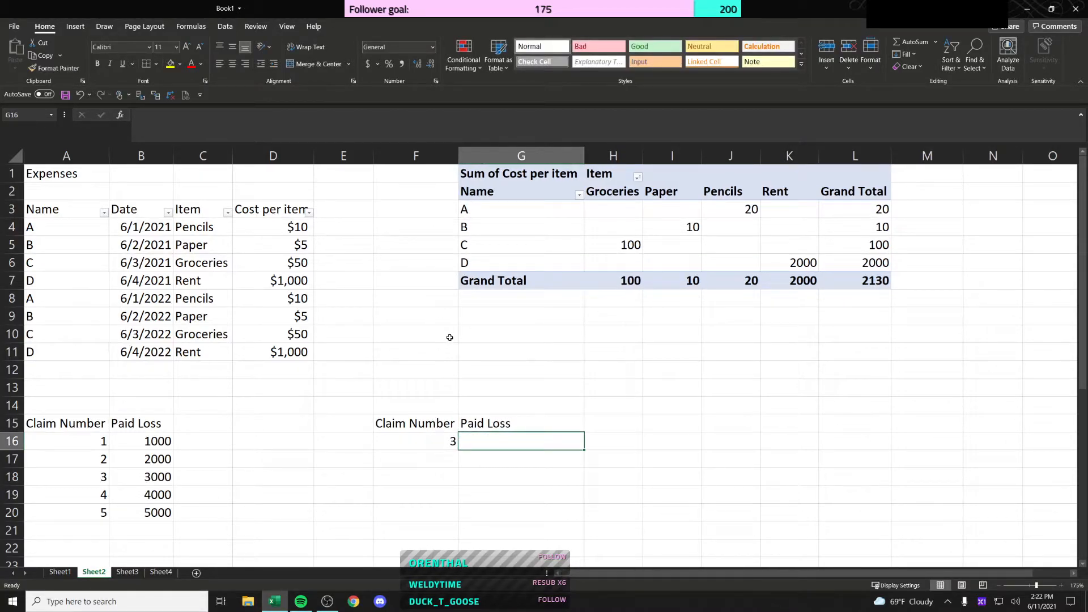
Step: Add filters to the claims table A15:B20
key("Left")
key("Left")
key("Left")
key("Left")
key("Left")
key("Left")
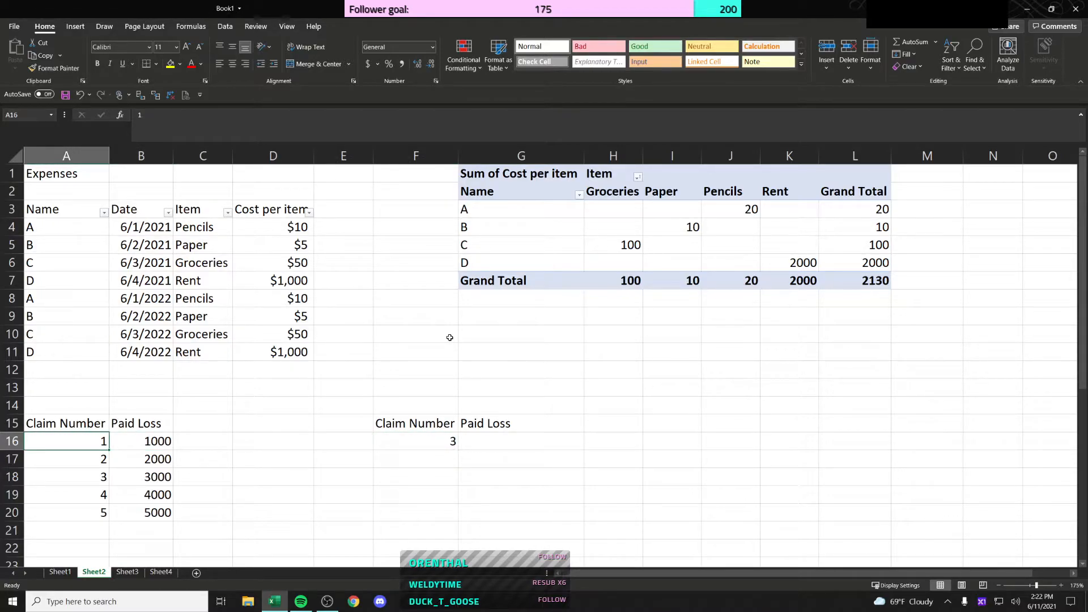
key("Up")
key("ctrl+shift+Right")
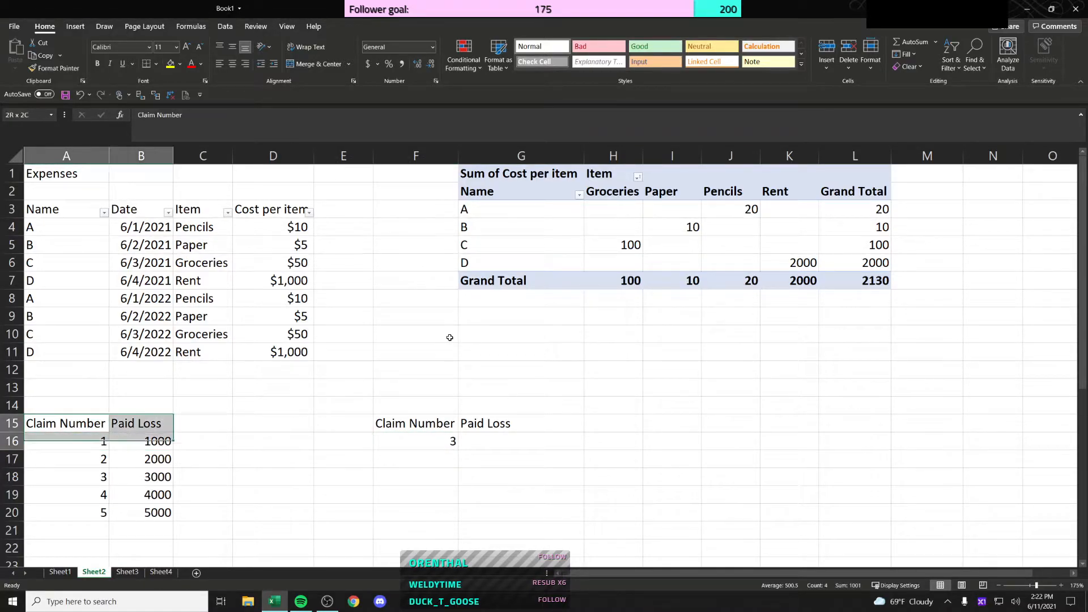
key("ctrl+shift+Down")
key("ctrl+shift+l")
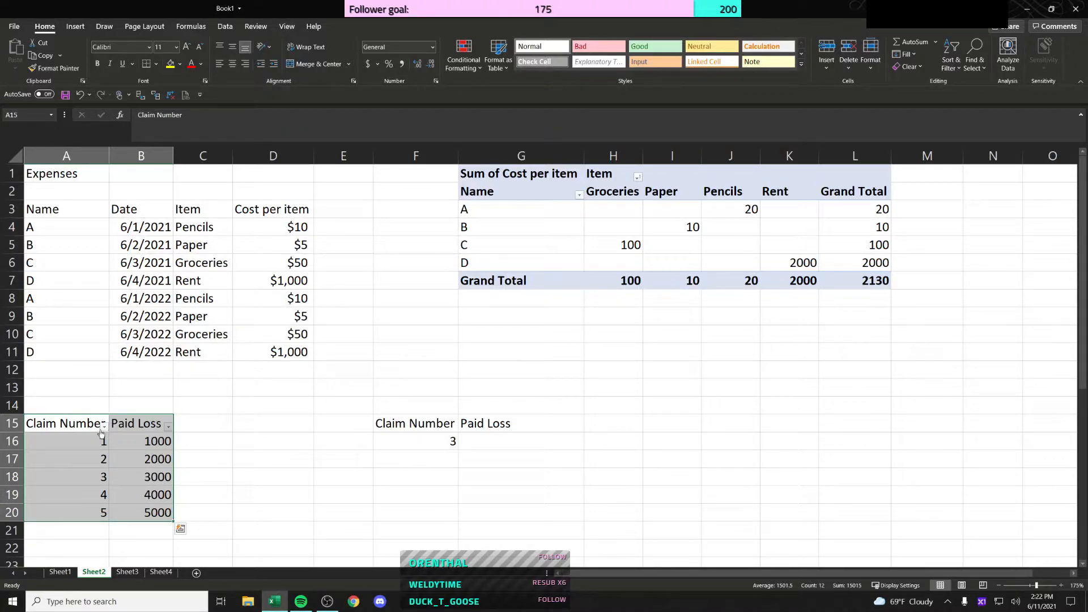
Step: Filter the claims table to claim number 3 only, select its Paid Loss cell and undo the filter
left_click(104, 427)
left_click(28, 267)
left_click(28, 294)
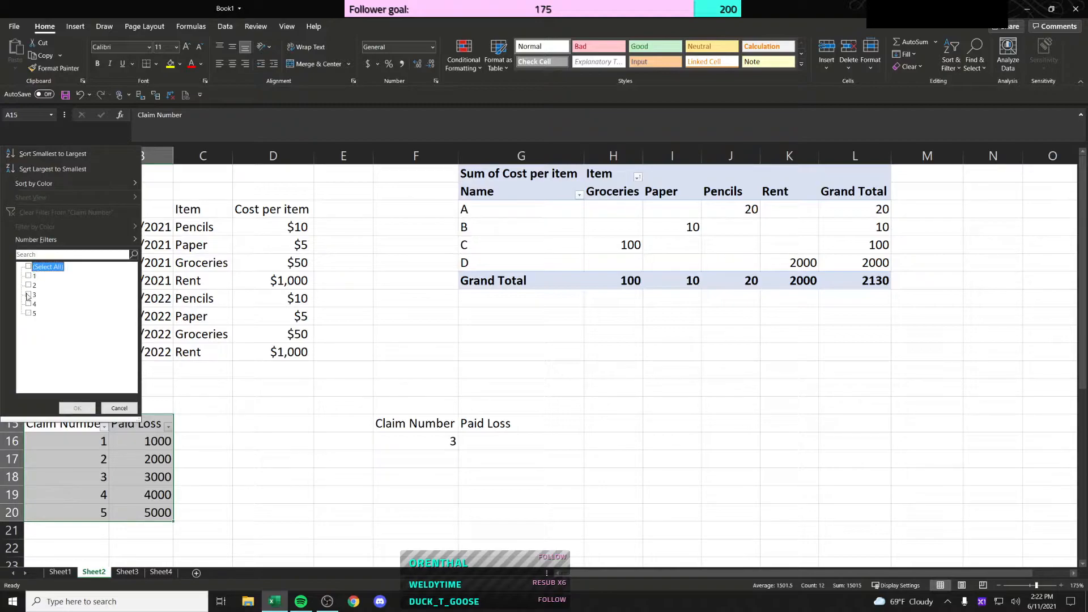
left_click(77, 408)
left_click(132, 441)
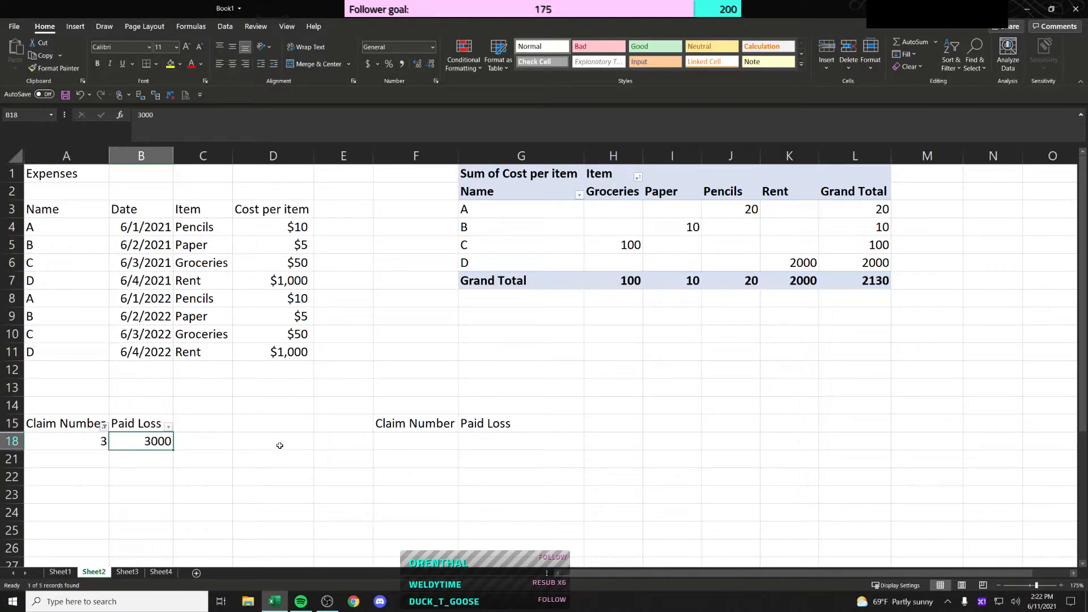
key("ctrl+z")
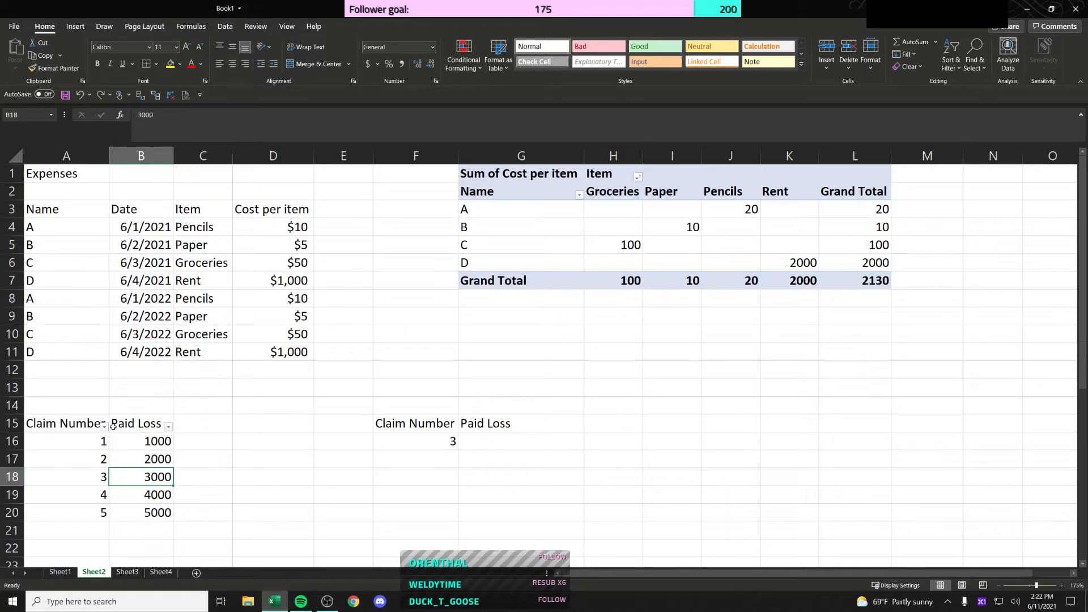
Step: Start a VLOOKUP formula in cell G16 under the second Paid Loss heading
left_click(522, 444)
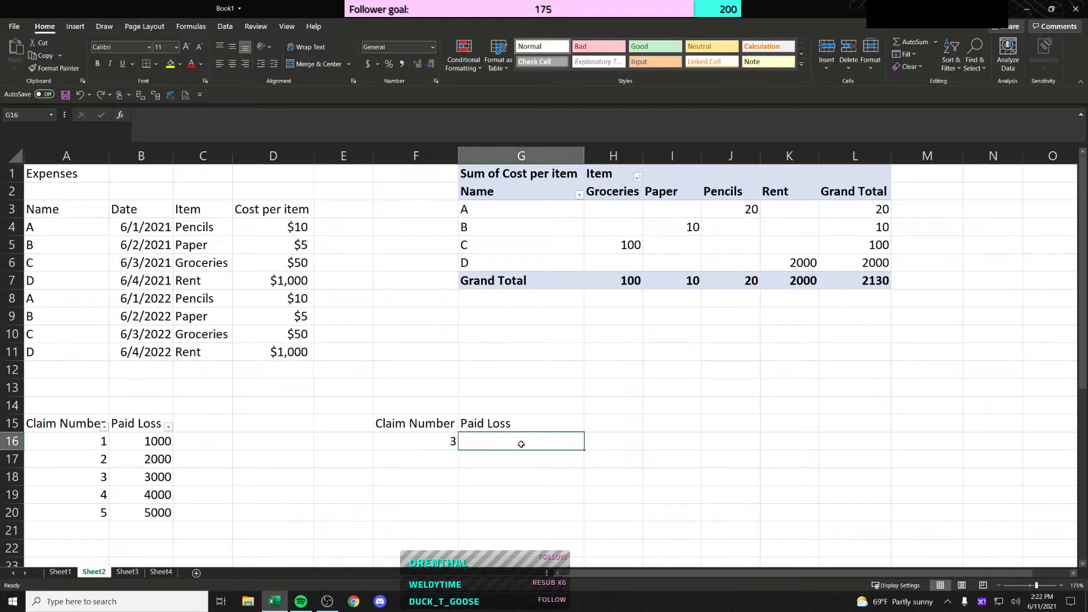
key("Left")
key("Up")
key("Down")
key("Up")
key("Down")
key("Right")
type("=")
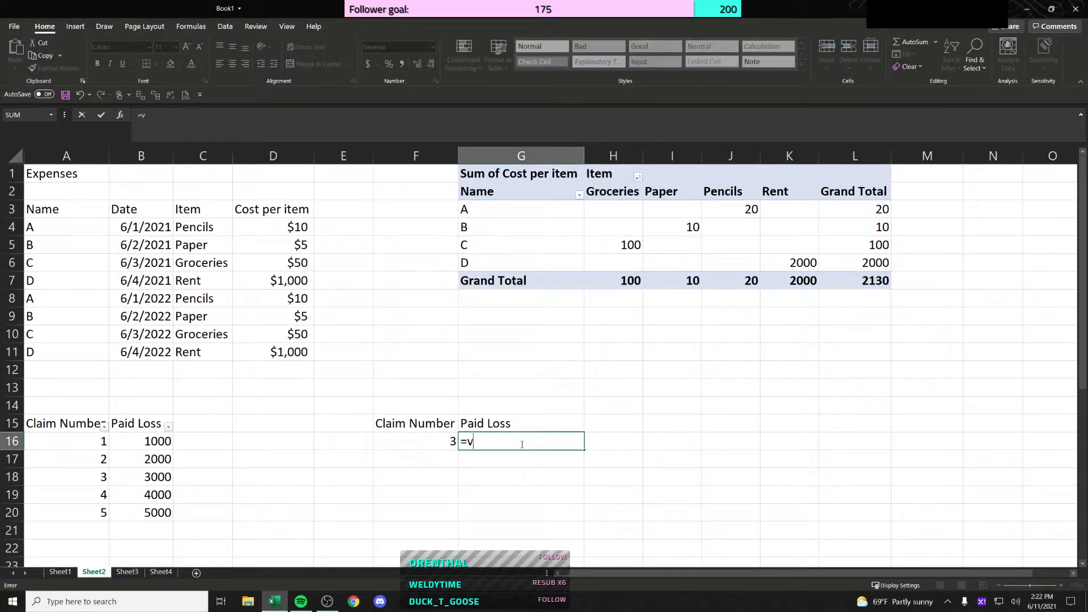
type("vlo")
key("Tab")
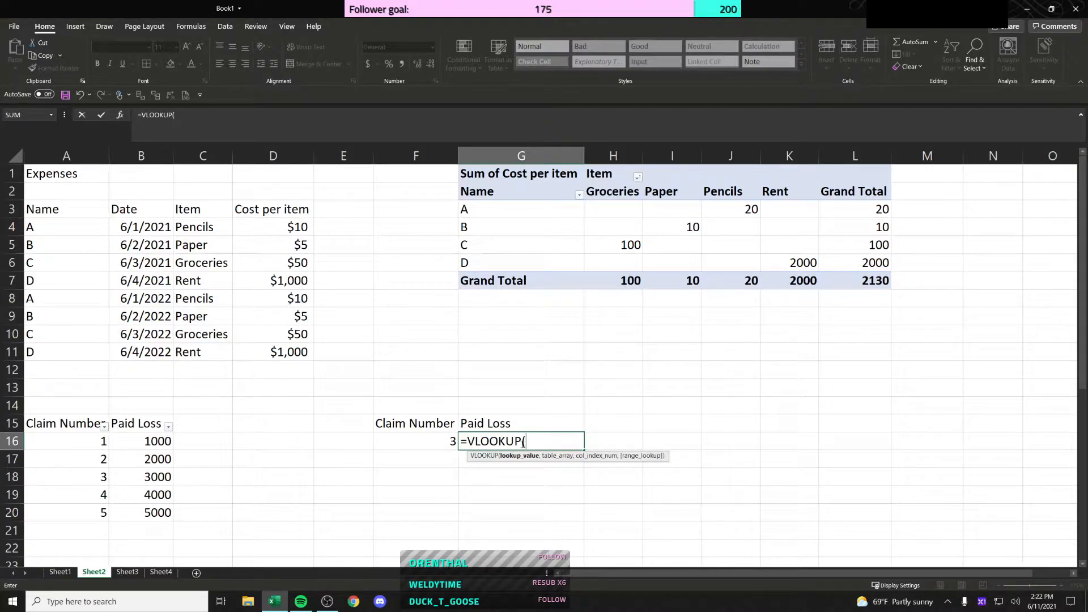
key("Escape")
type("=")
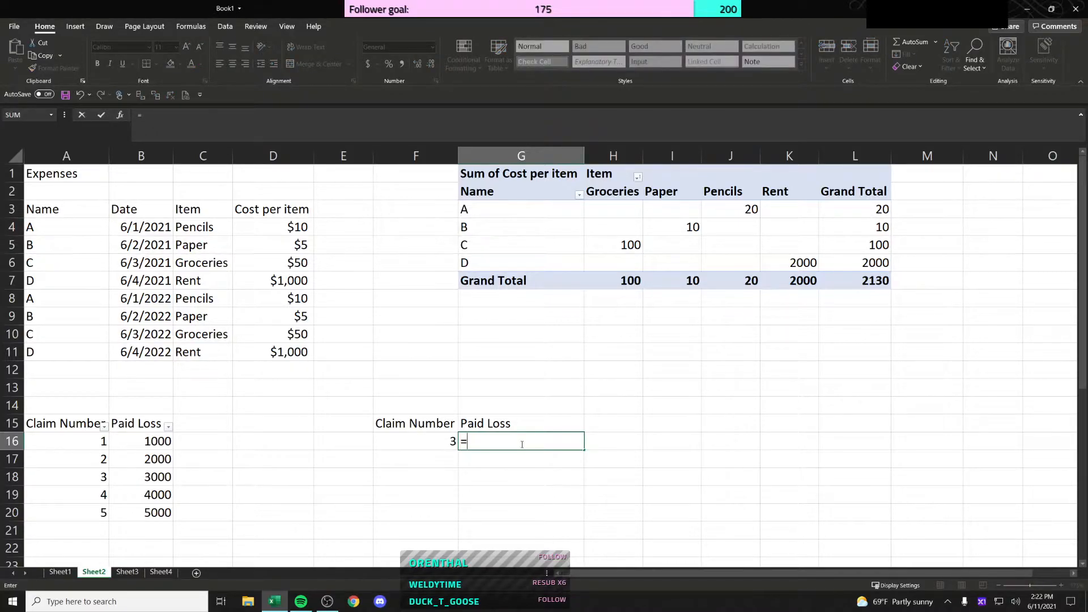
type("vl")
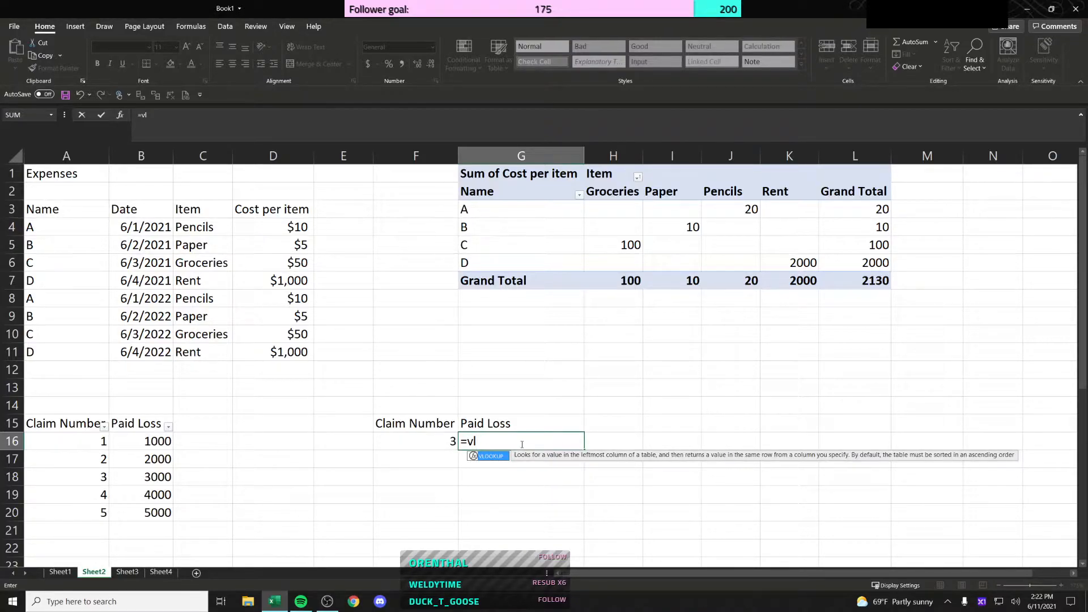
key("Tab")
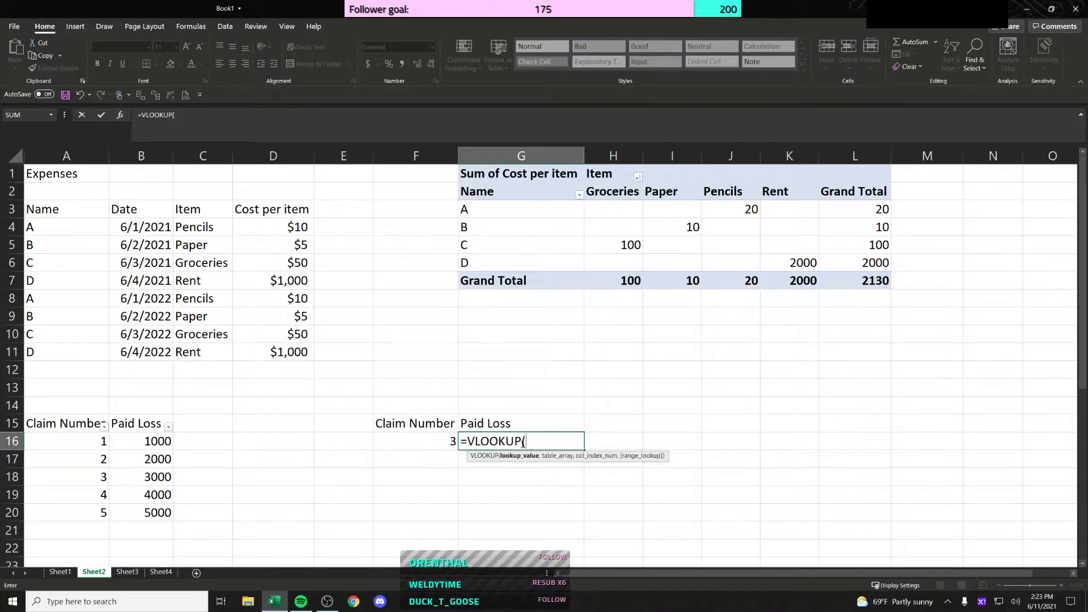
Step: Use the claim number in F16 as the VLOOKUP formula's lookup value
type("G")
key("BackSpace")
key("Up")
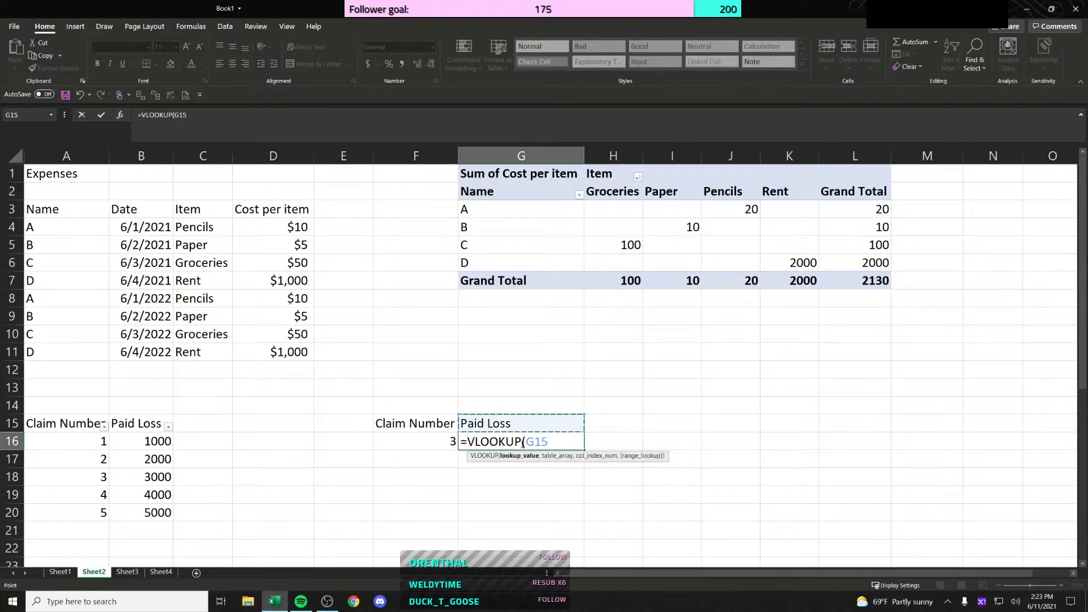
key("Left")
key("Down")
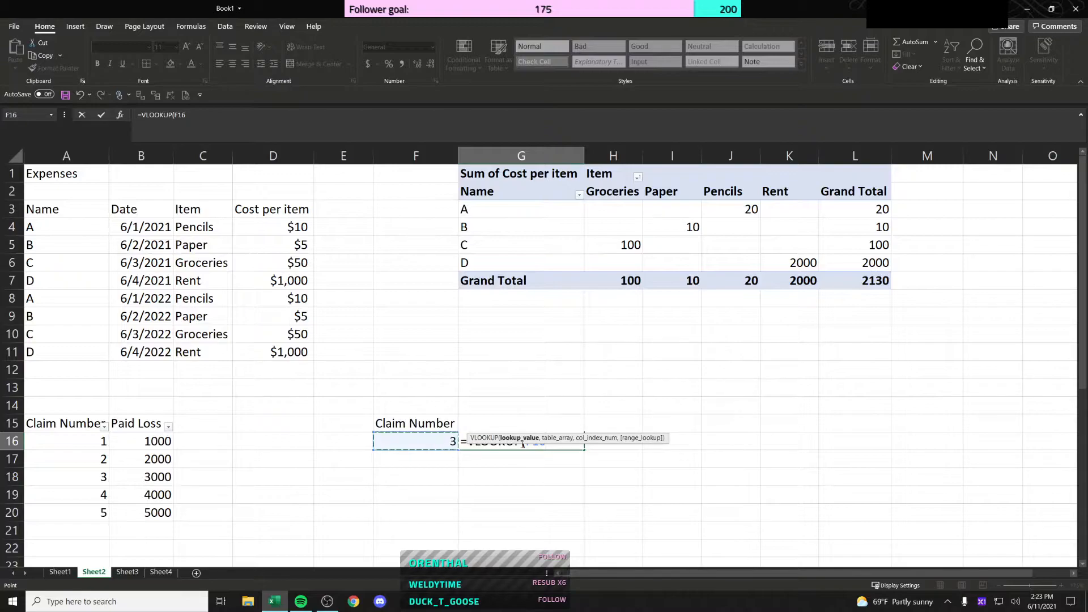
type(",")
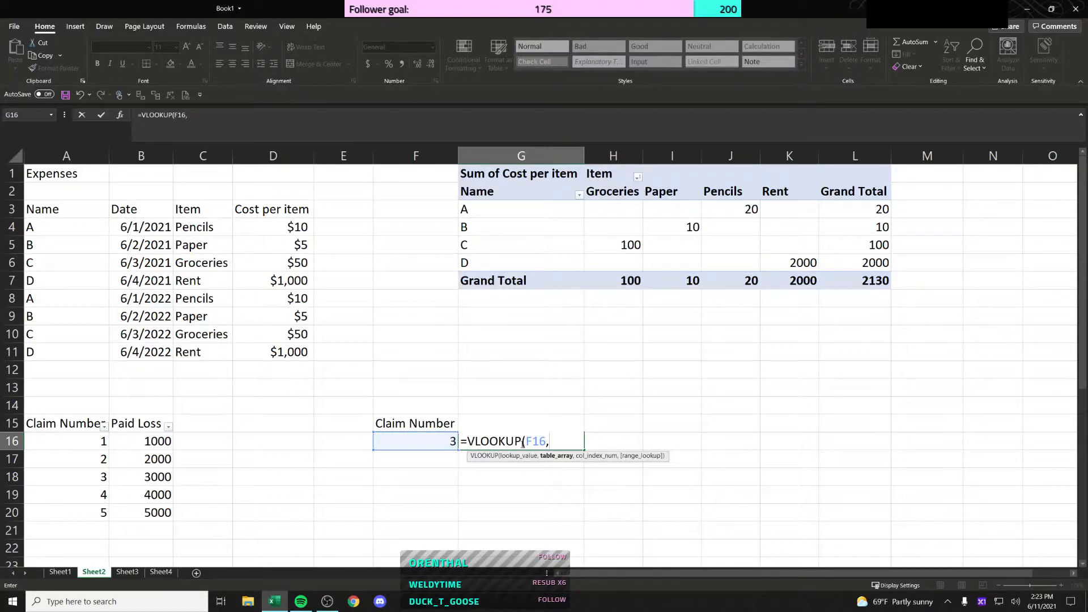
Step: Set the VLOOKUP formula's table array to the claims table A15:B20
key("Up")
key("Left")
key("Left")
key("Left")
key("Left")
key("Left")
key("Left")
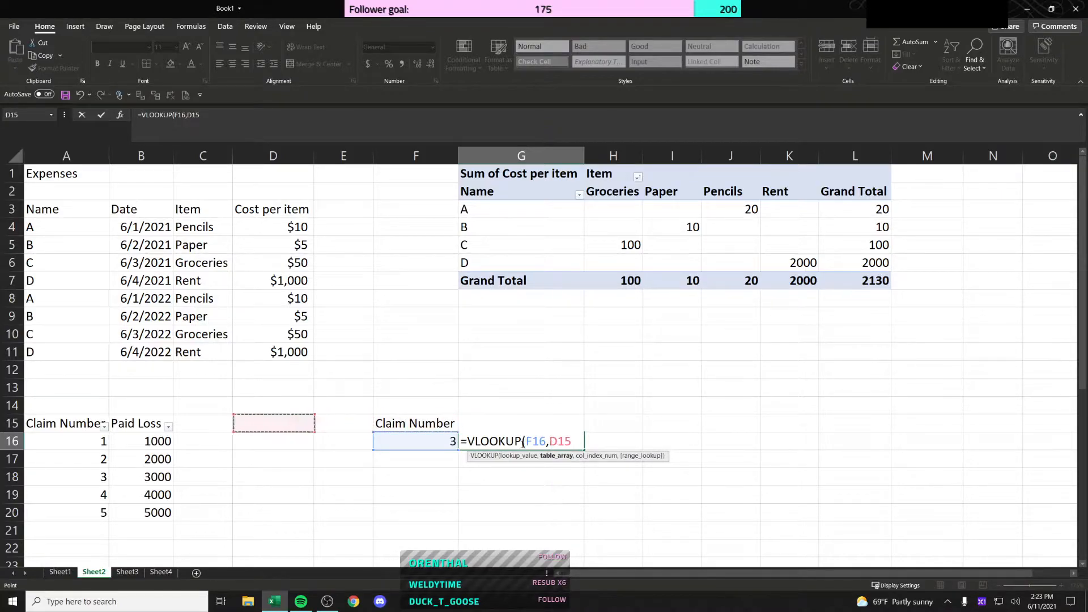
key("shift+Right")
key("shift+Down")
key("shift+Down")
key("shift+Down")
key("shift+Down")
key("shift+Down")
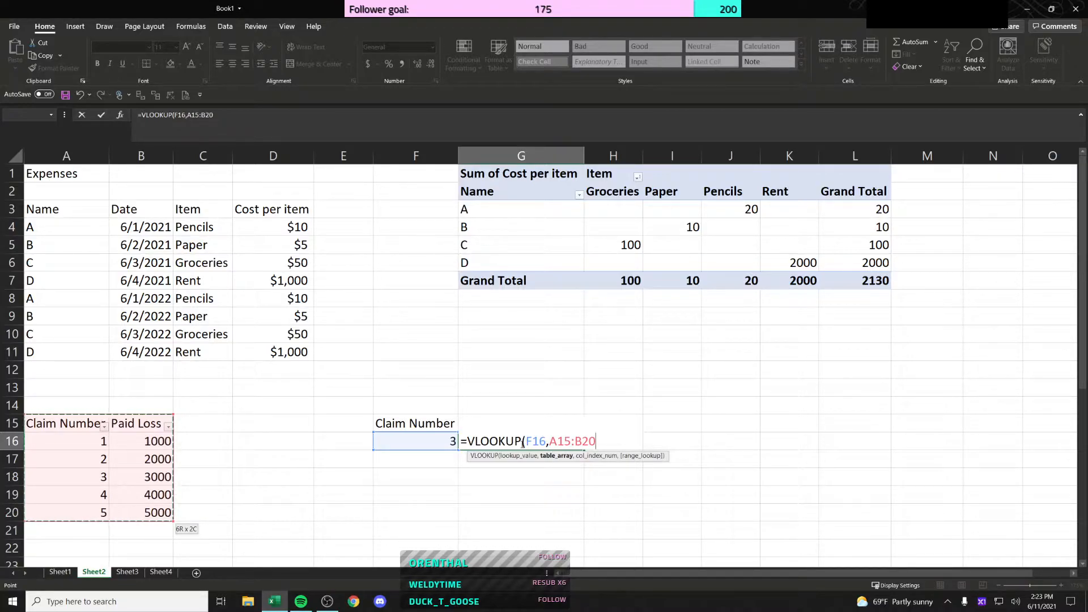
Step: Make the VLOOKUP formula's table array an absolute reference, $A$15:$B$20, and continue to the column index argument
key("F4")
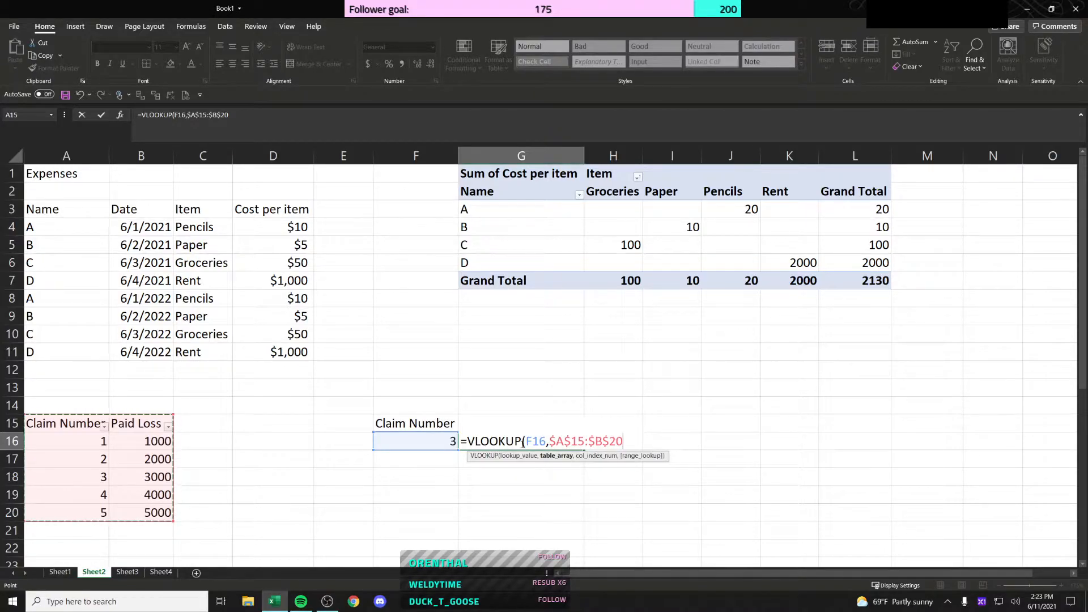
key("F4")
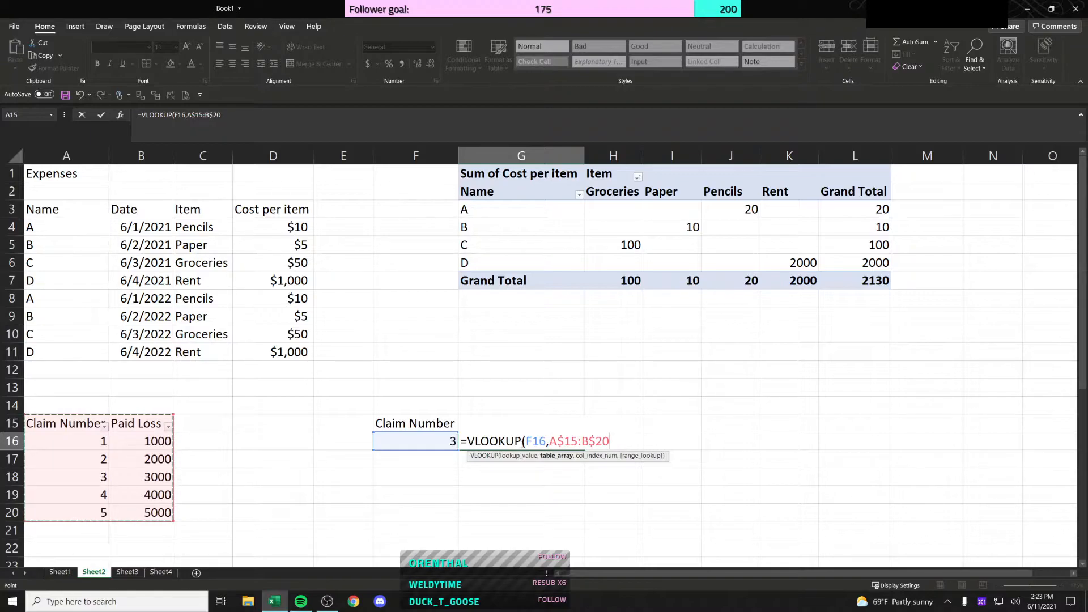
key("F4")
key("F4")
key("F4")
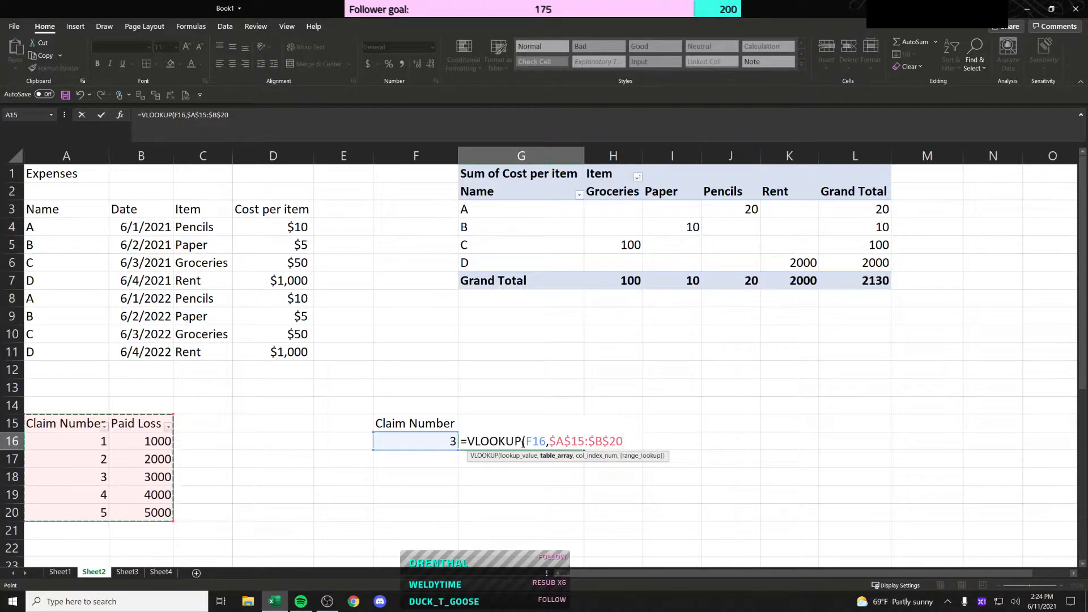
type(",")
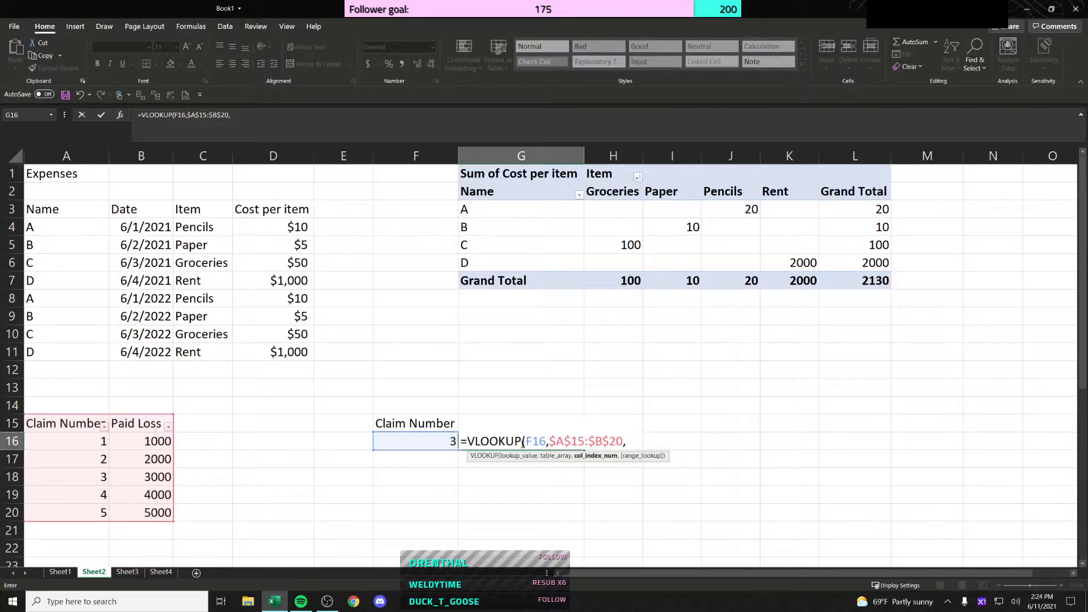
key("Up")
key("Left")
key("Left")
key("Left")
key("Left")
key("Left")
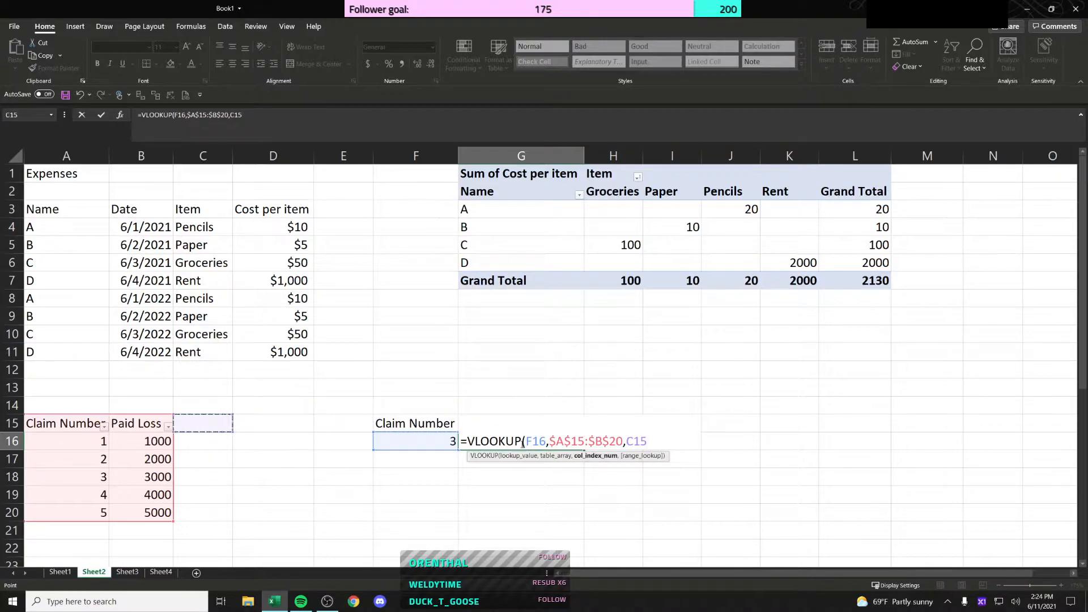
key("Left")
key("Down")
key("Down")
key("Down")
key("Down")
key("Up")
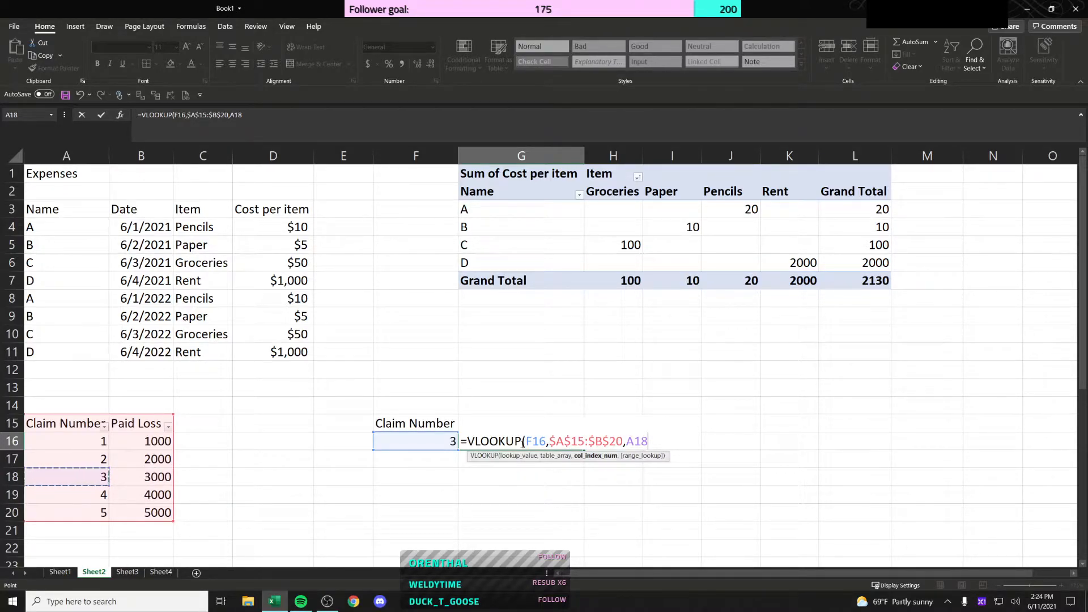
key("Up")
key("Up")
key("Up")
key("Right")
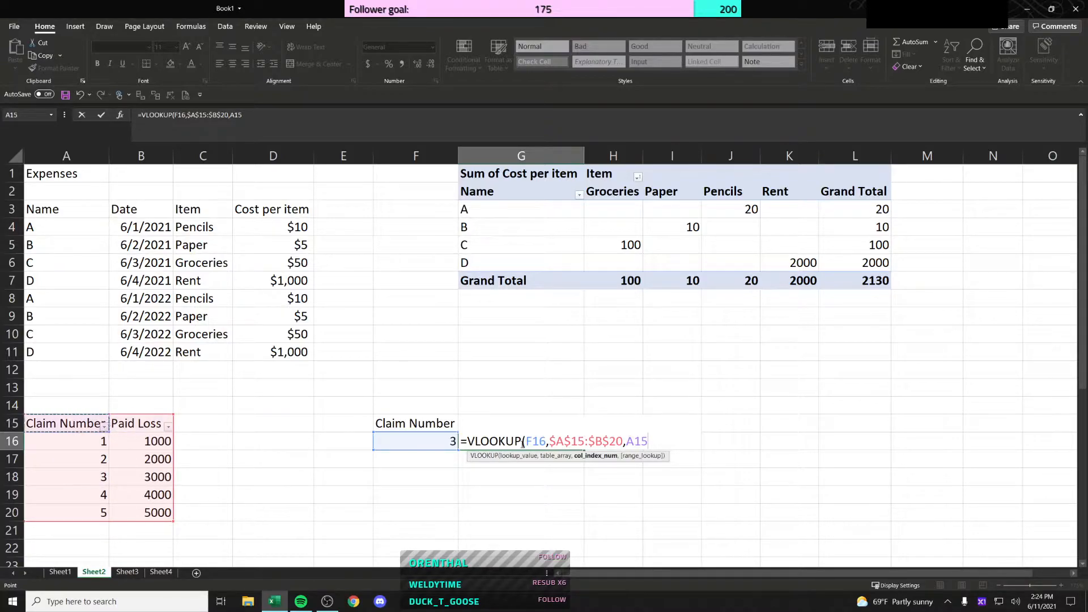
key("Down")
key("Left")
key("Up")
key("shift+Right")
key("shift+Left")
key("BackSpace")
key("BackSpace")
key("BackSpace")
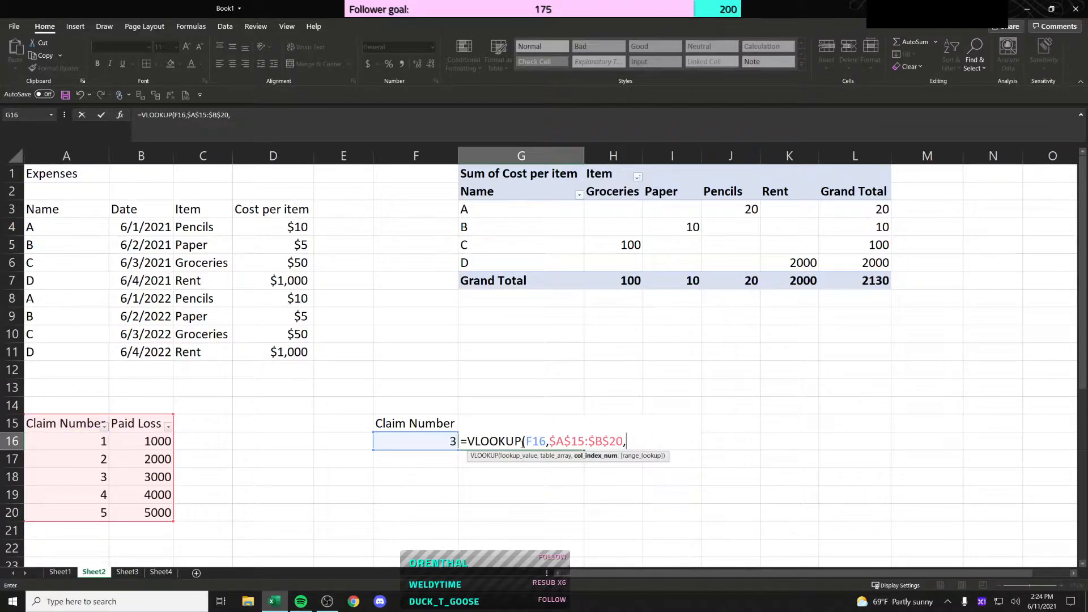
Step: Finish the VLOOKUP formula in G16 with column index 2 and FALSE for an exact match
type(",")
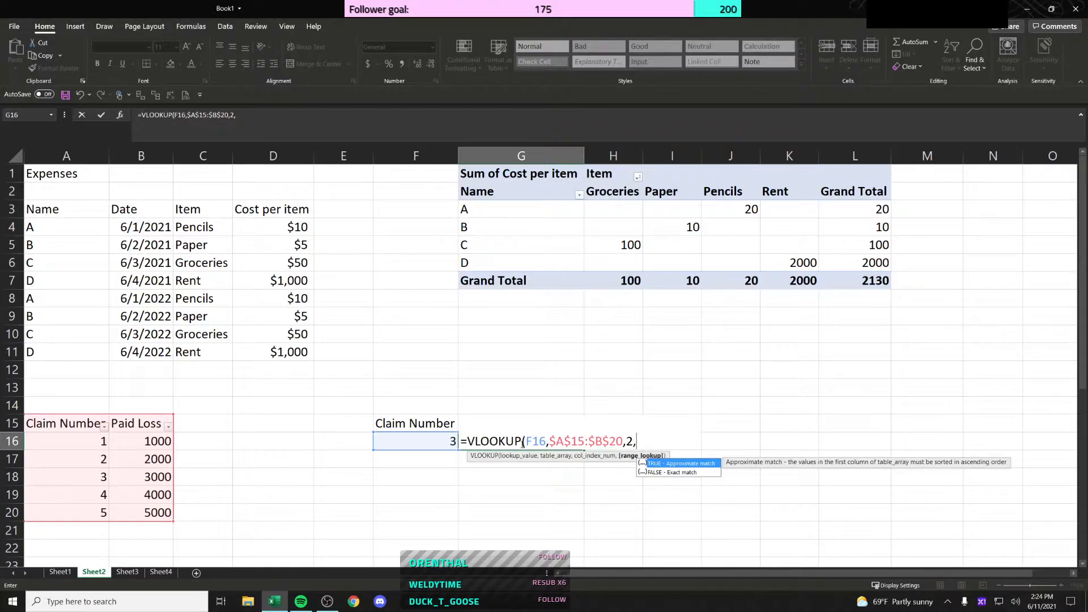
type("false)")
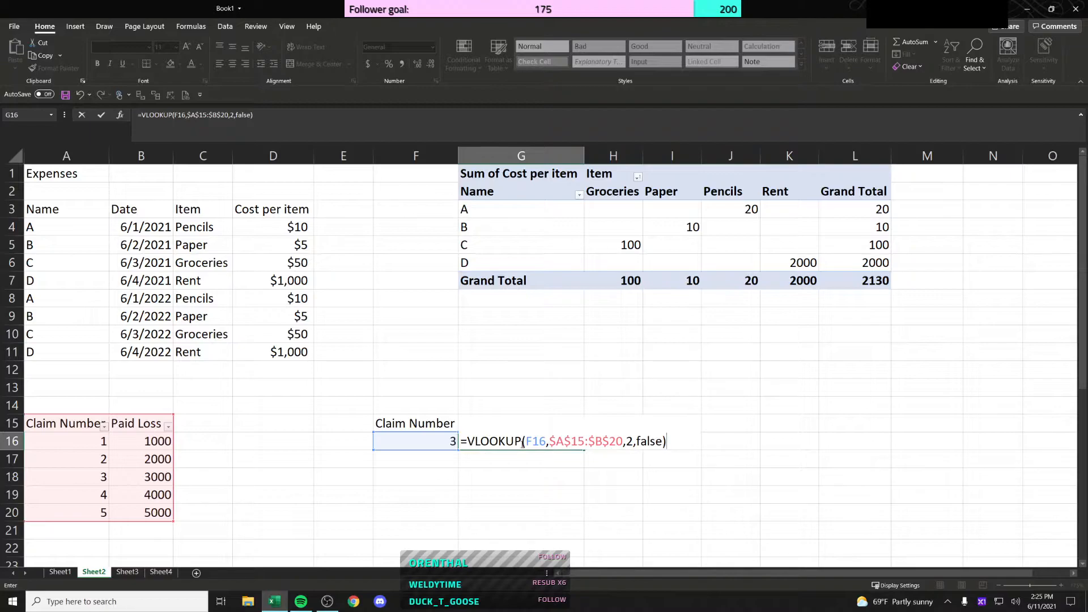
key("Return")
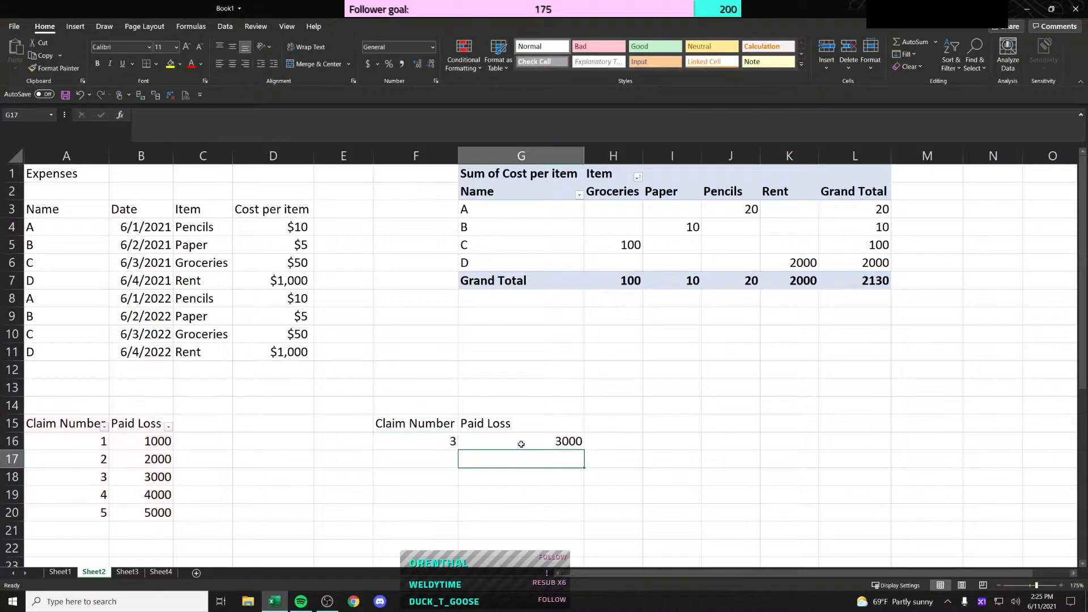
left_click(521, 444)
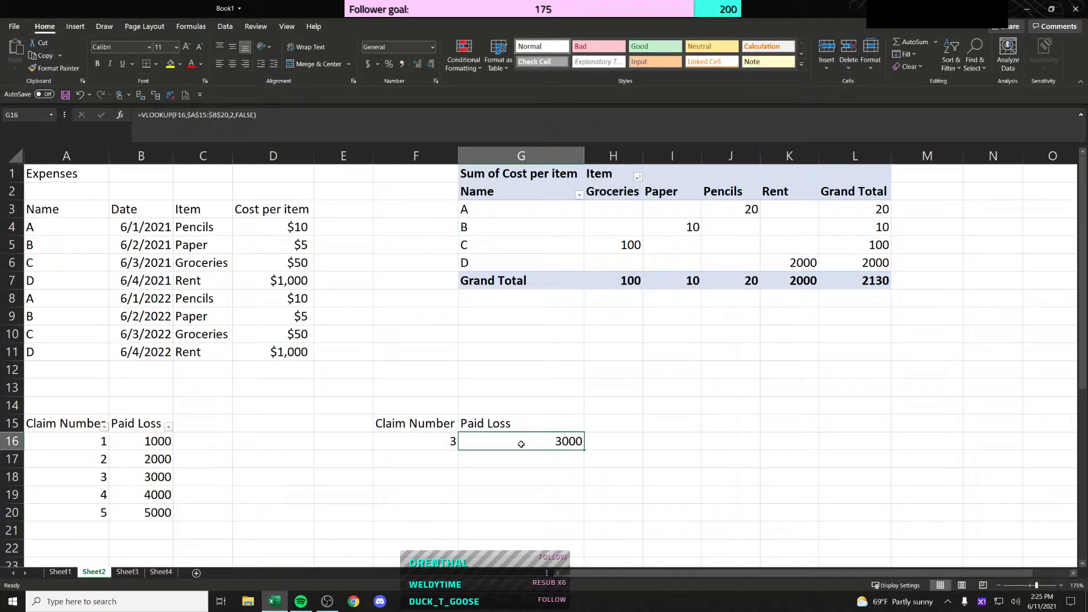
Step: Enter claim number 5 in F17 and copy the VLOOKUP formula from G16 into G17
key("Left")
key("Right")
key("Left")
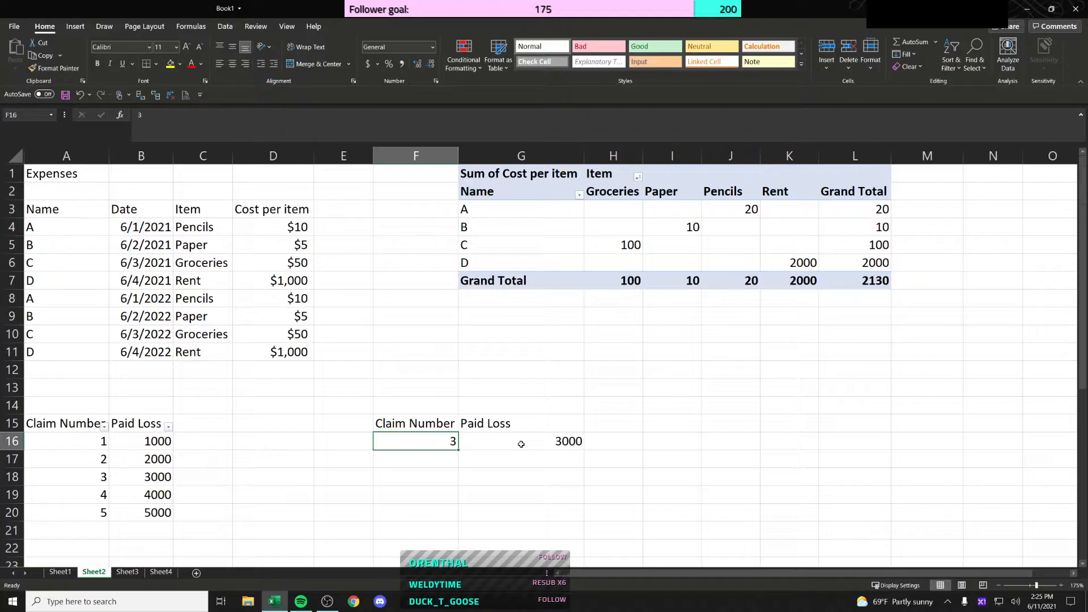
key("Down")
type("5")
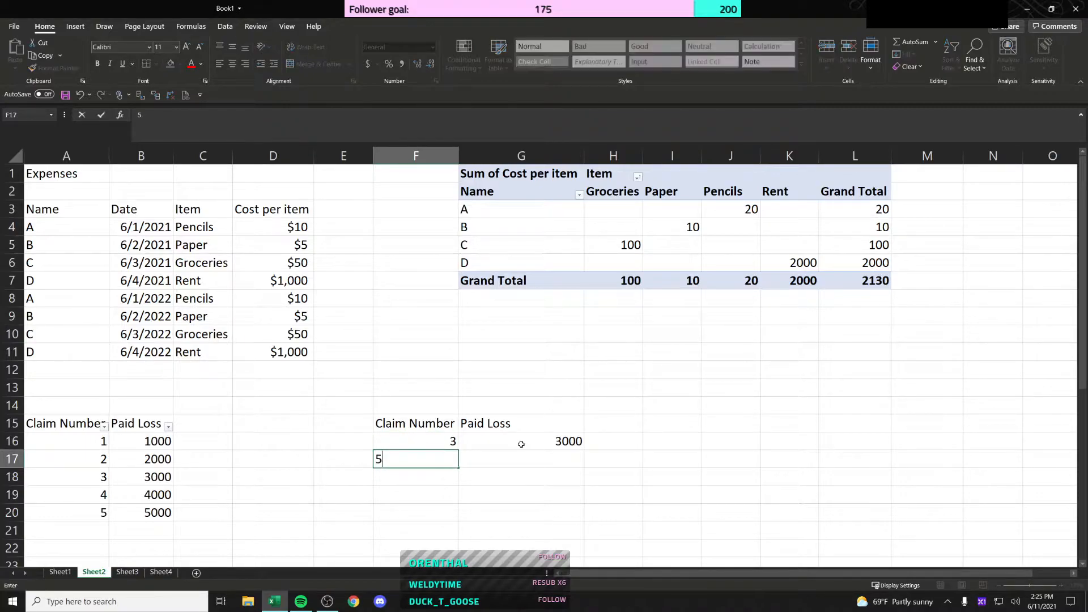
left_click(521, 444)
key("ctrl+c")
key("Down")
key("ctrl+v")
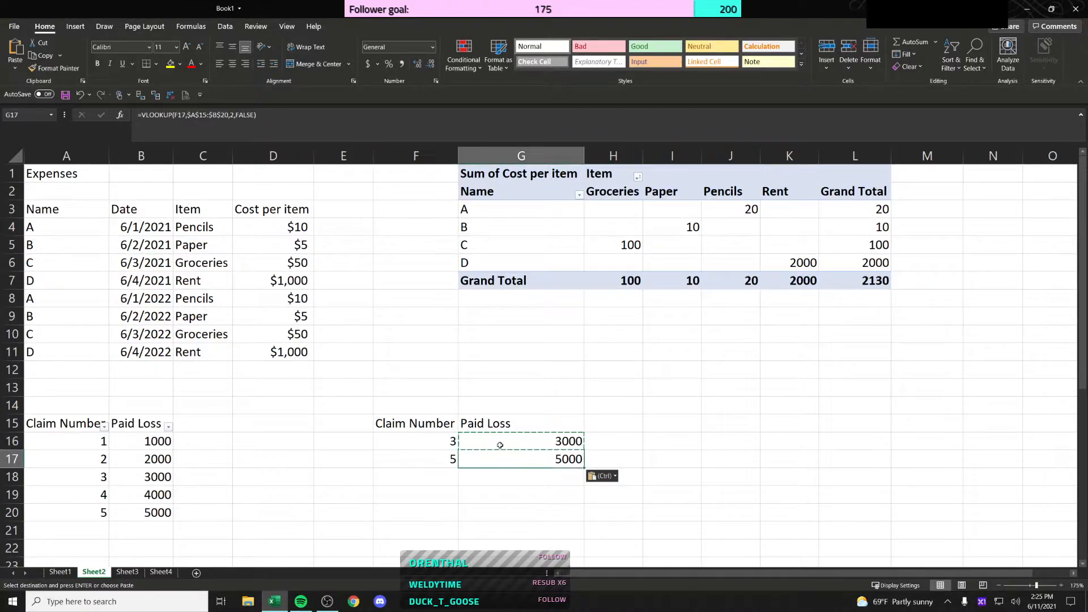
Step: Examine the arguments of the copied VLOOKUP formula in G17 without changing it
key("F2")
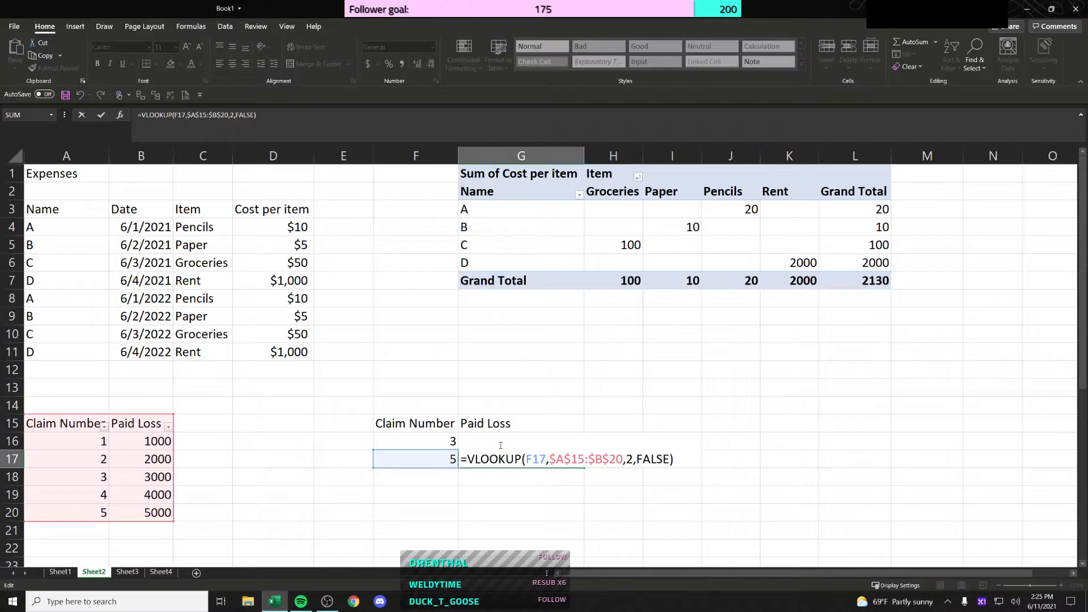
key("Left")
key("Left")
key("Left")
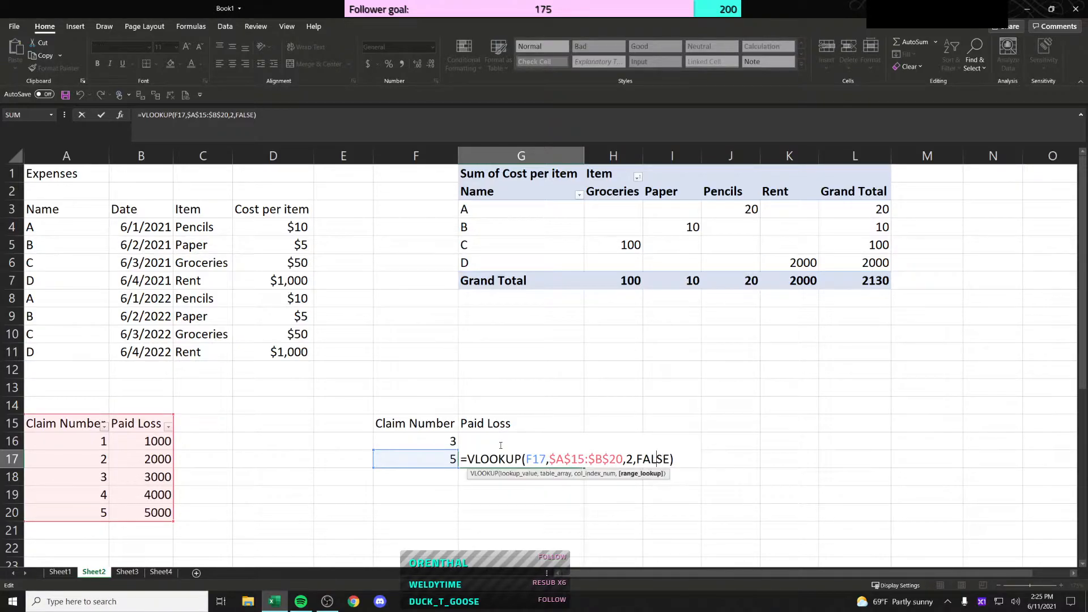
key("Left")
key("Left")
left_click_drag(549, 458, 610, 460)
left_click(522, 460)
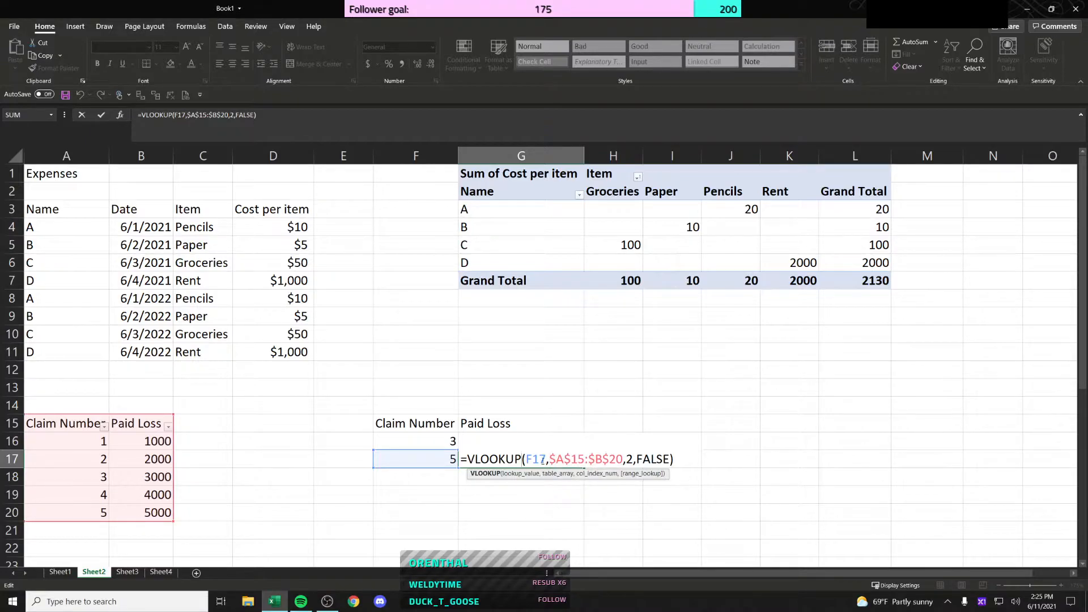
key("Escape")
Step: Delete the second lookup row's claim number and formula in F17:G17
key("Left")
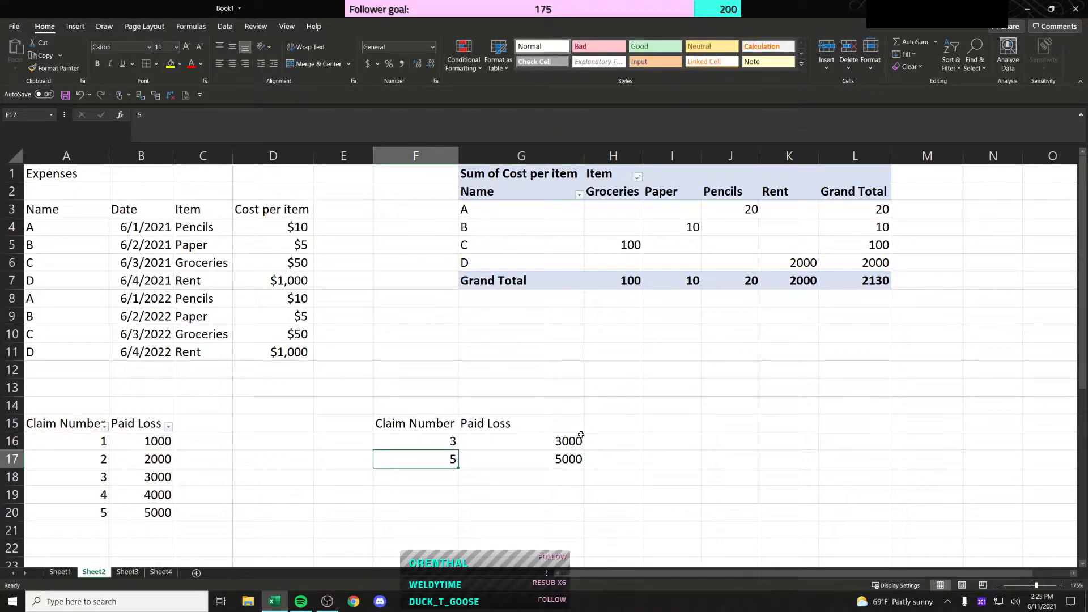
key("shift+Right")
key("Delete")
Step: Change the lookup claim number in F16 to 5, check the Paid Loss in G16 and undo the change
key("Up")
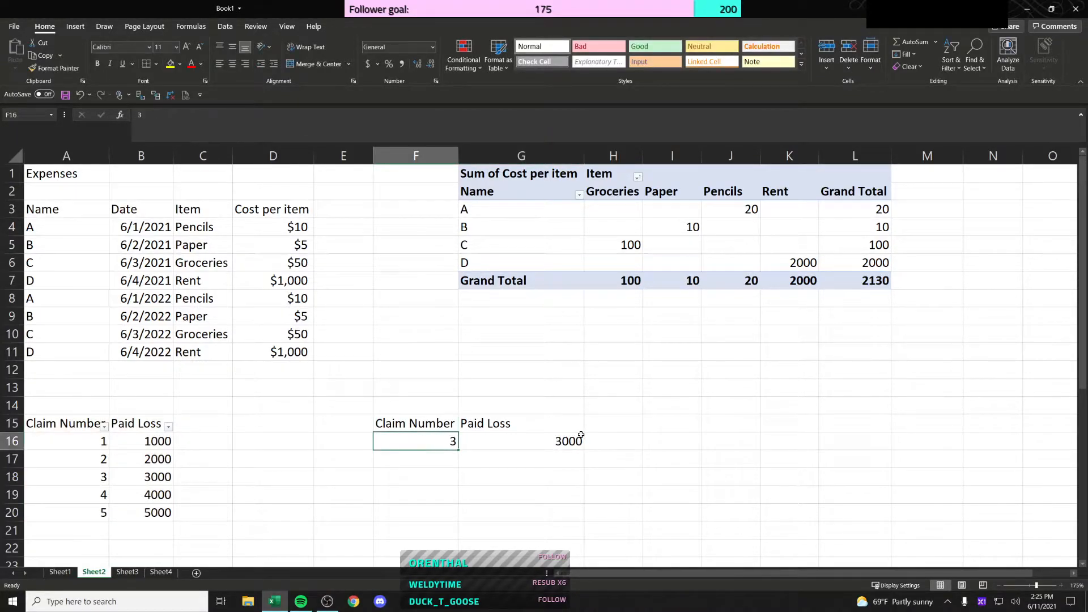
type("5")
key("Return")
key("Up")
key("Right")
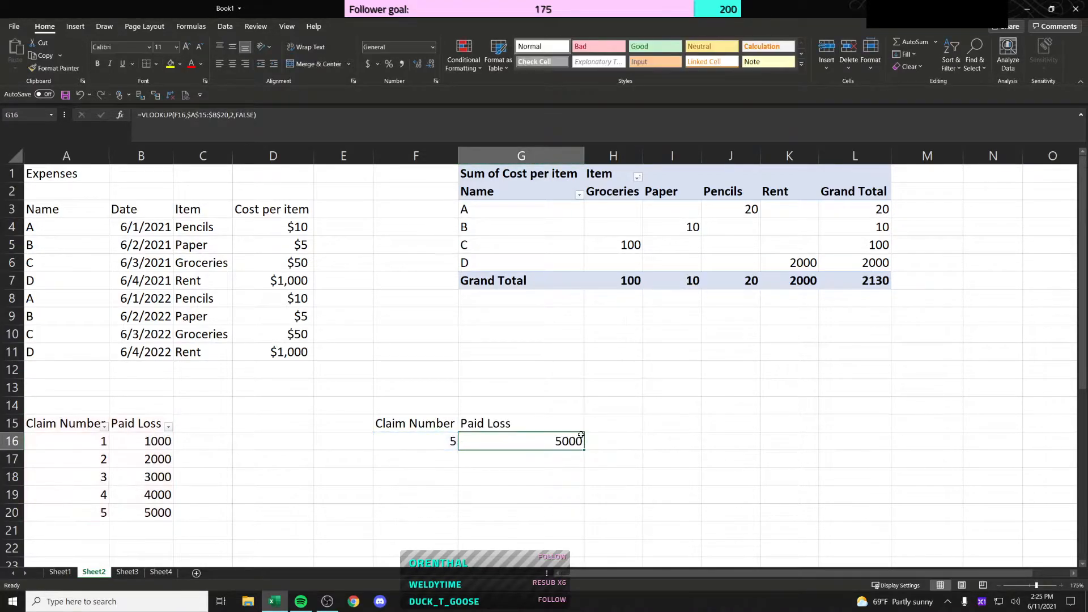
key("Left")
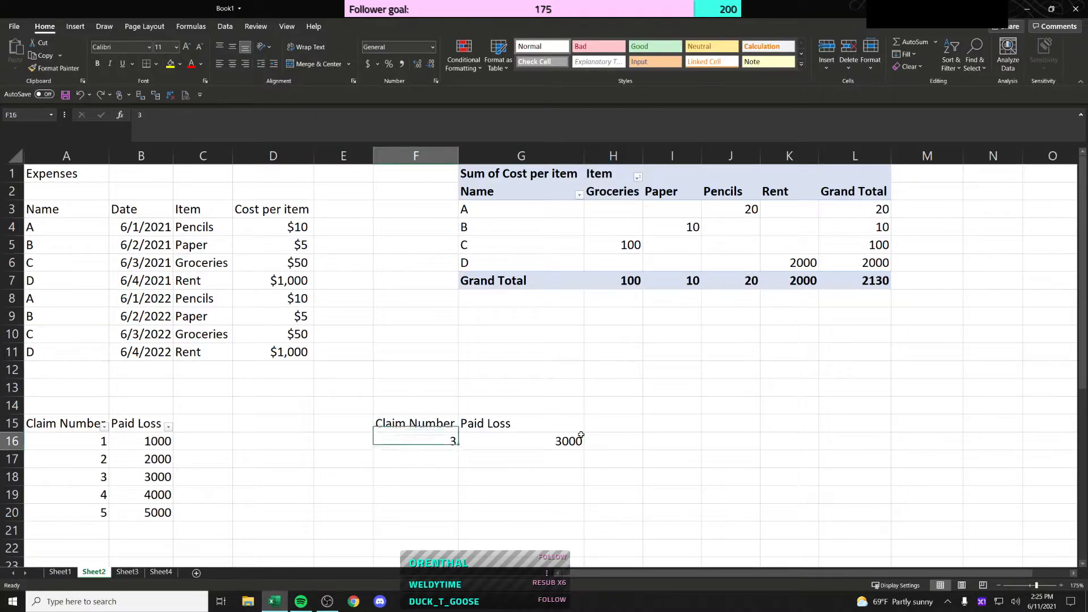
key("Up")
key("Up")
key("Down")
key("Down")
key("Up")
key("Down")
key("Up")
key("Right")
key("Left")
key("Down")
key("Up")
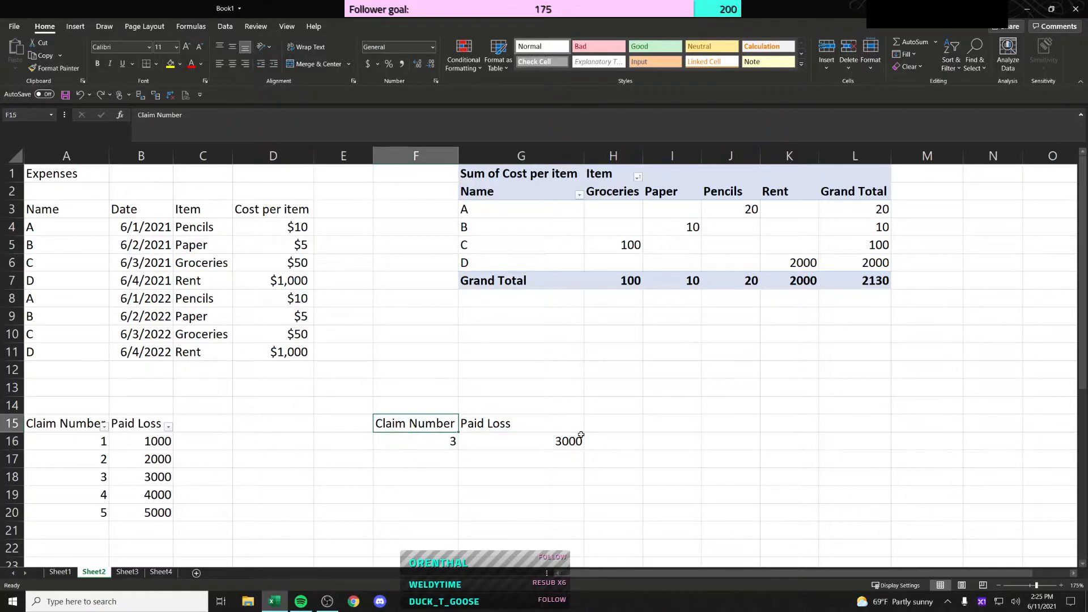
key("Right")
key("Down")
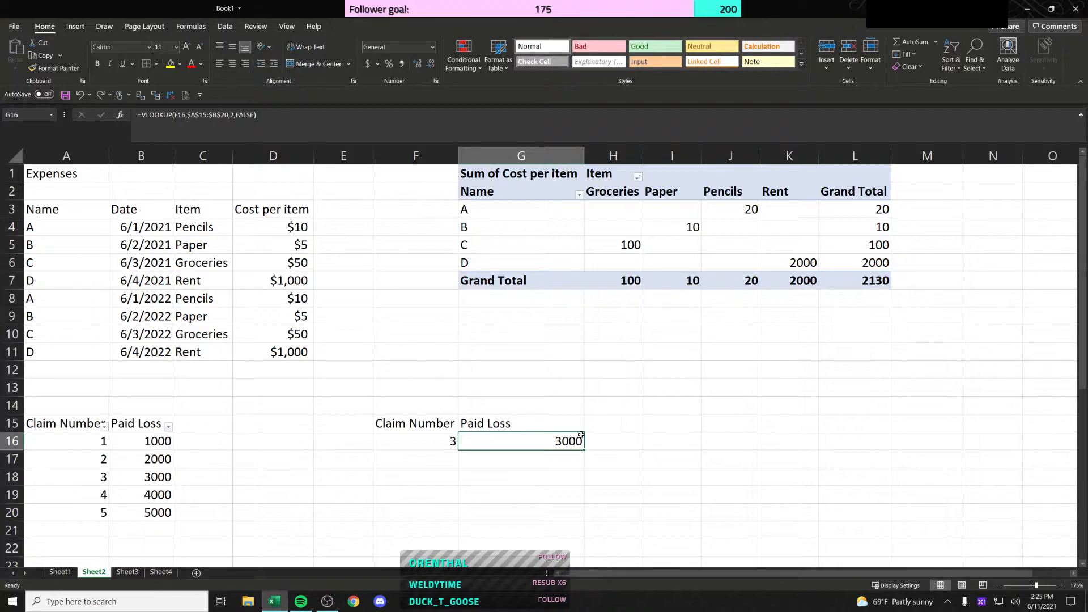
Step: Switch to the empty worksheet Sheet3
left_click(127, 572)
left_click_drag(65, 181, 381, 397)
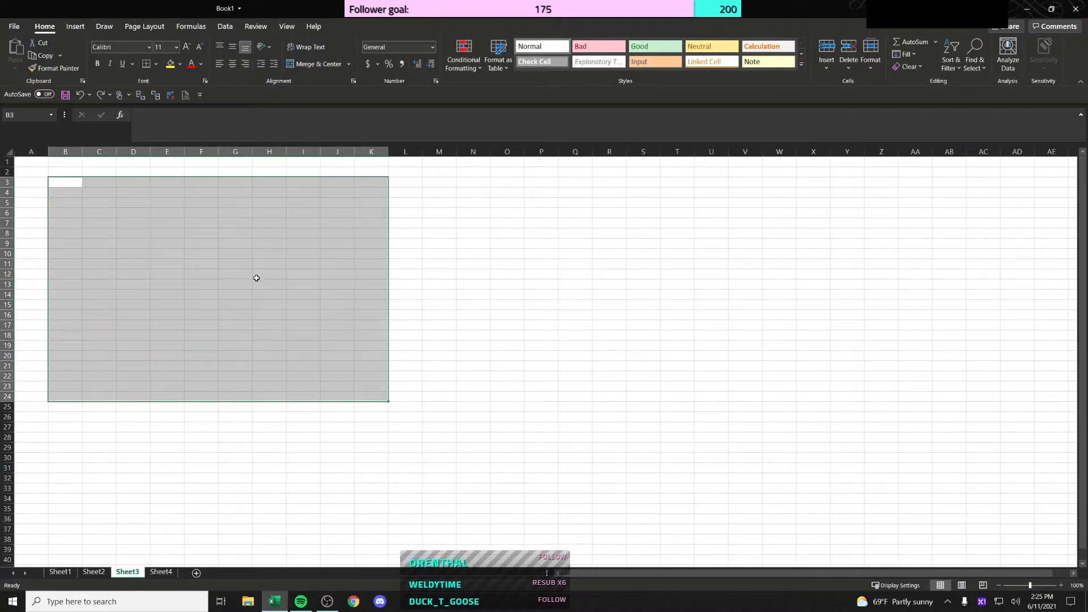
scroll(220, 229, "up", 5)
left_click(249, 211)
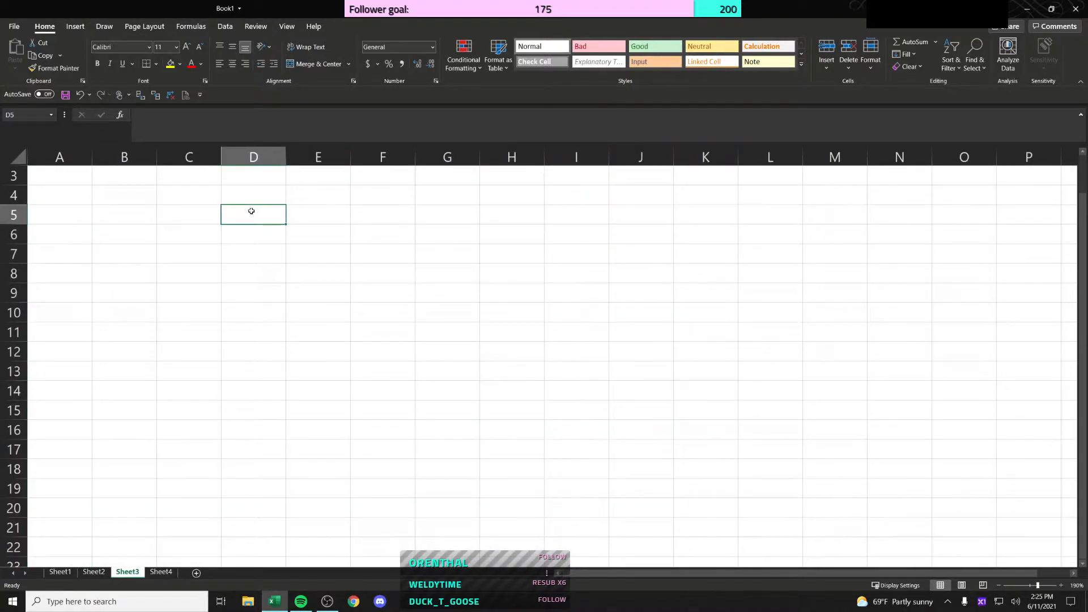
scroll(281, 234, "up", 1)
left_click(160, 219)
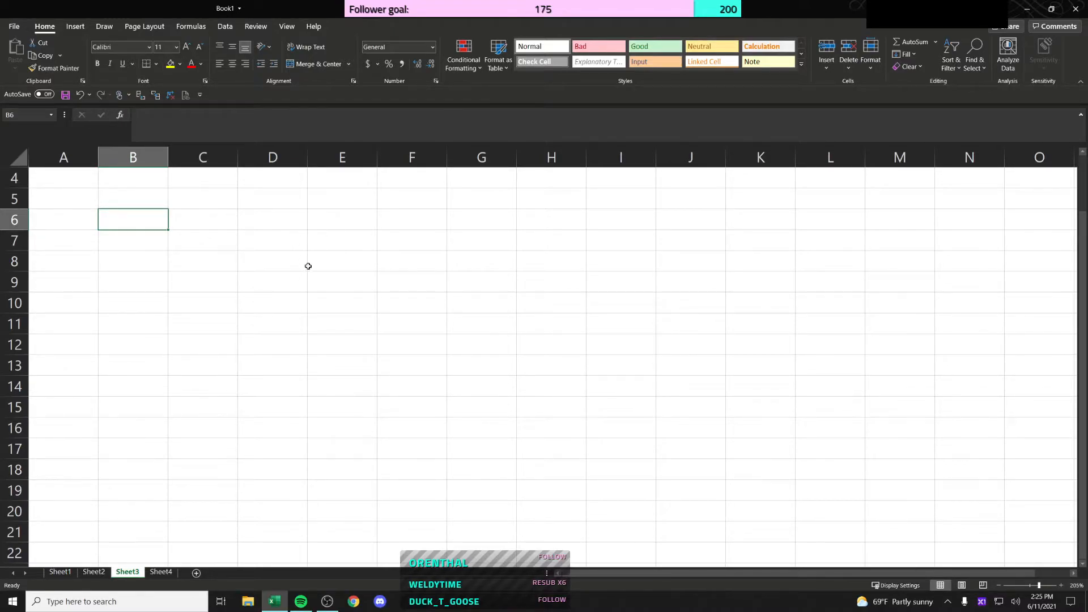
Step: Apply an outside border to cell D6 on Sheet3
left_click(244, 231)
left_click(156, 64)
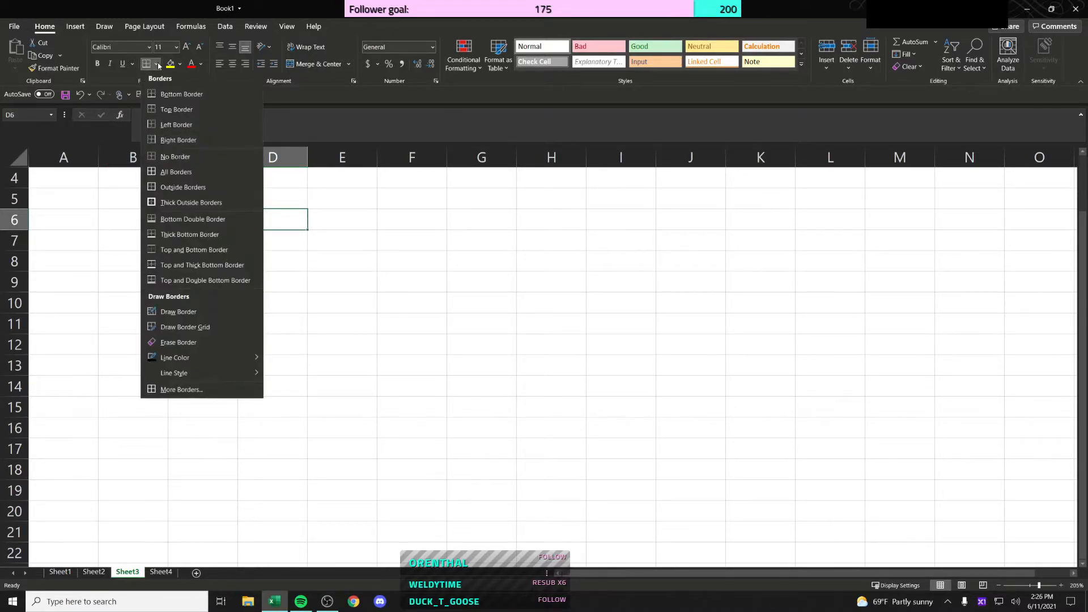
left_click(172, 187)
left_click(288, 242)
left_click(322, 244)
left_click(281, 258)
left_click(270, 215)
left_click(157, 63)
left_click(210, 223)
left_click(295, 280)
left_click(181, 223)
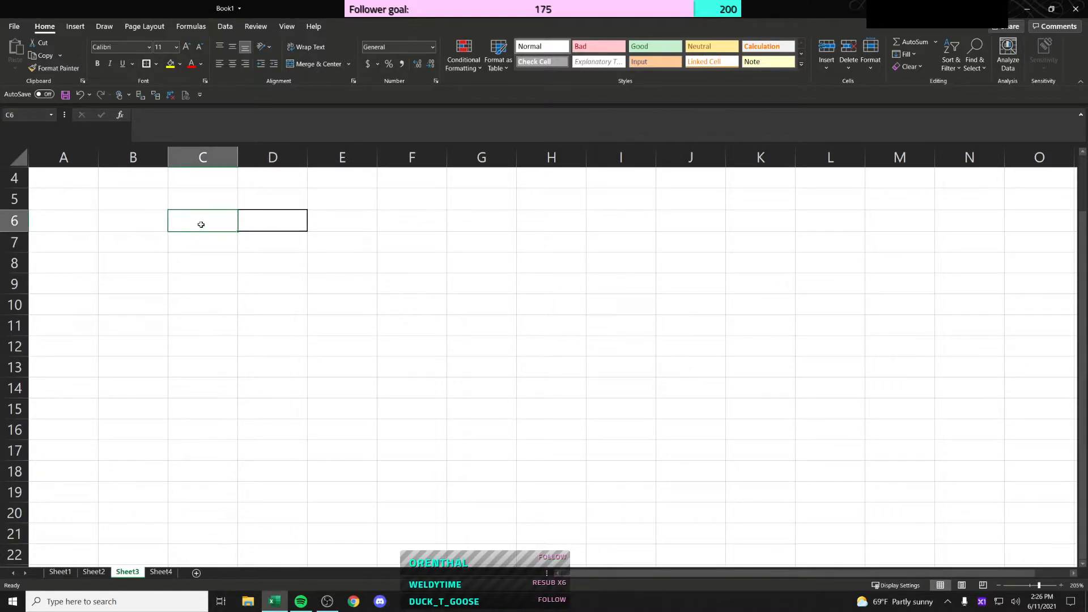
left_click(272, 195)
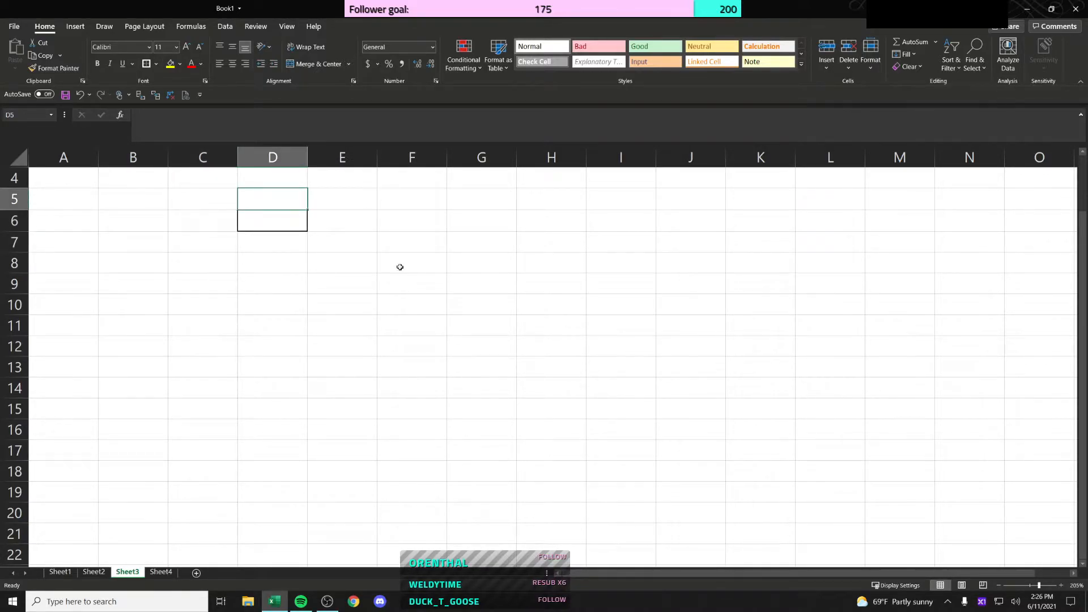
type("Paid L")
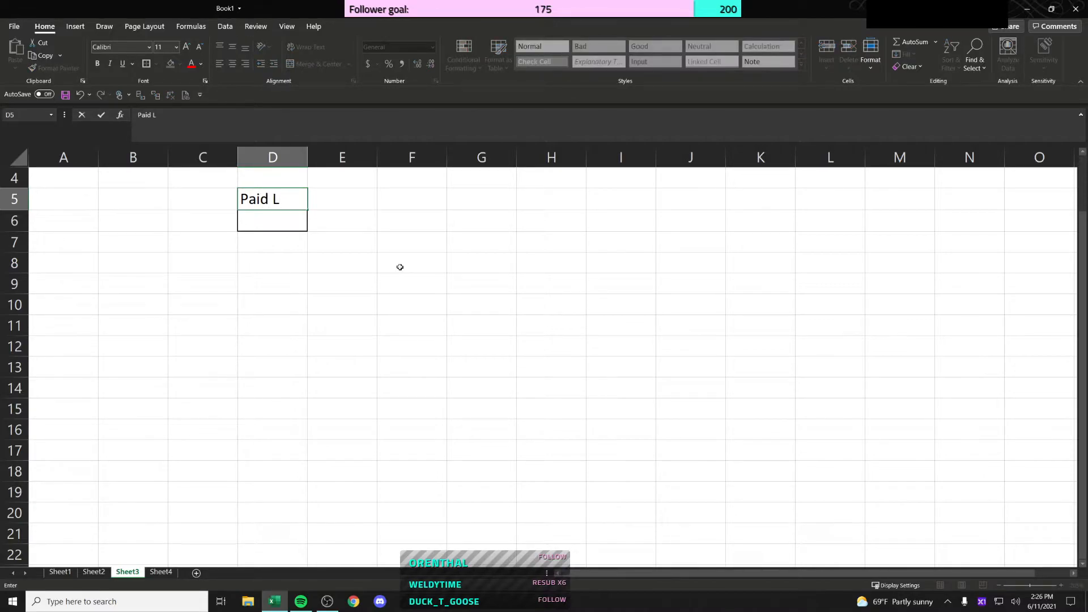
key("Escape")
Step: Copy the bordered cell D6 onto C5:D5 to give both cells the same border
key("Down")
key("Left")
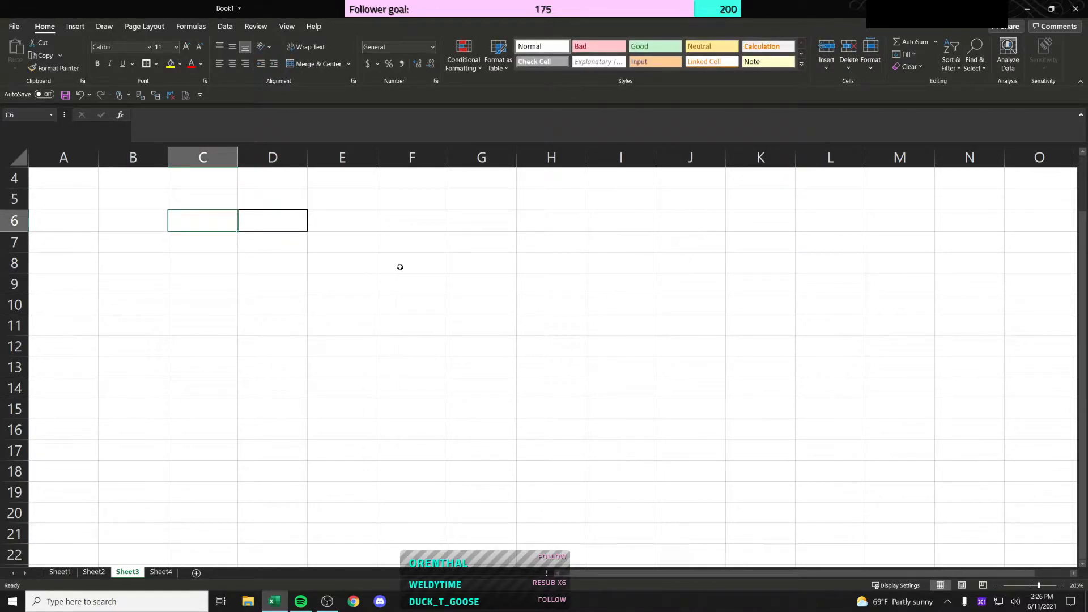
key("Up")
key("Right")
key("Down")
key("ctrl+c")
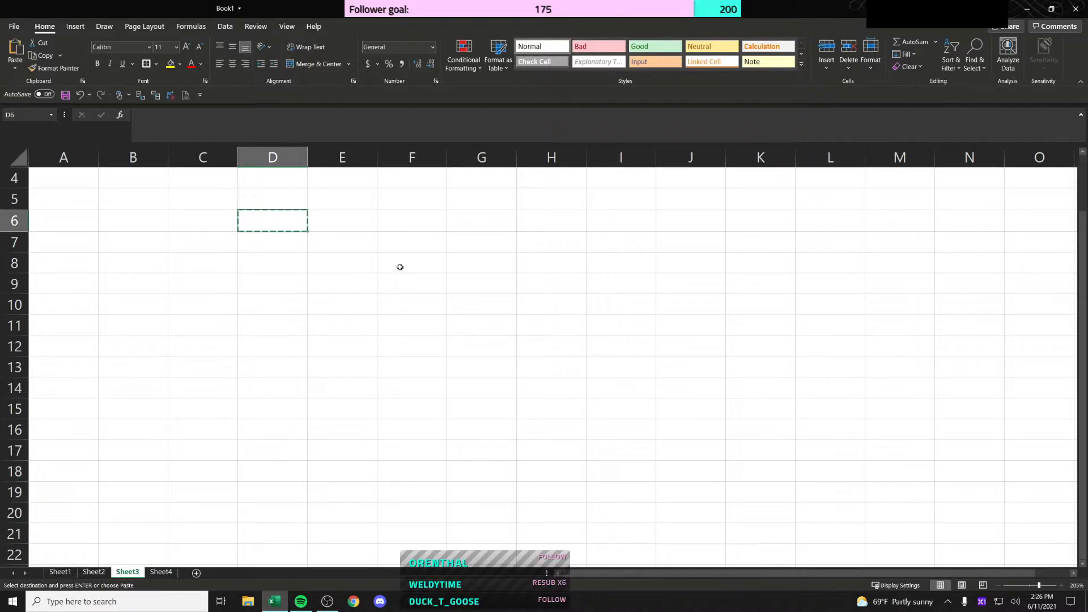
key("Up")
key("Left")
key("shift+Right")
key("ctrl+v")
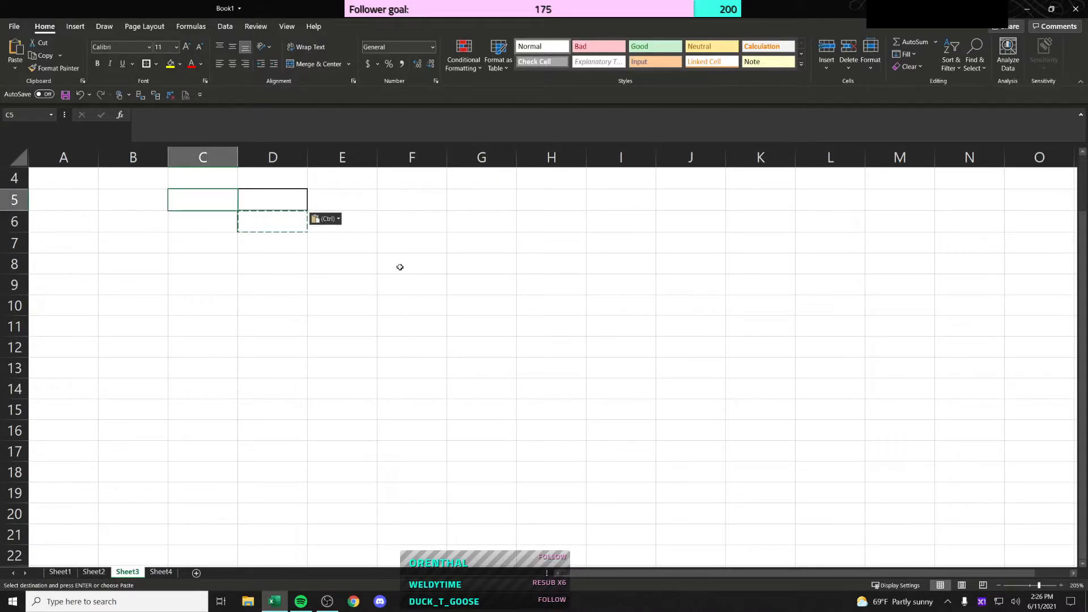
key("Escape")
Step: Label C5 "Claim Number" and C6 "Paid Loss" on Sheet3, and fit column C's width to the labels
type("Claims")
key("BackSpace")
type("Number")
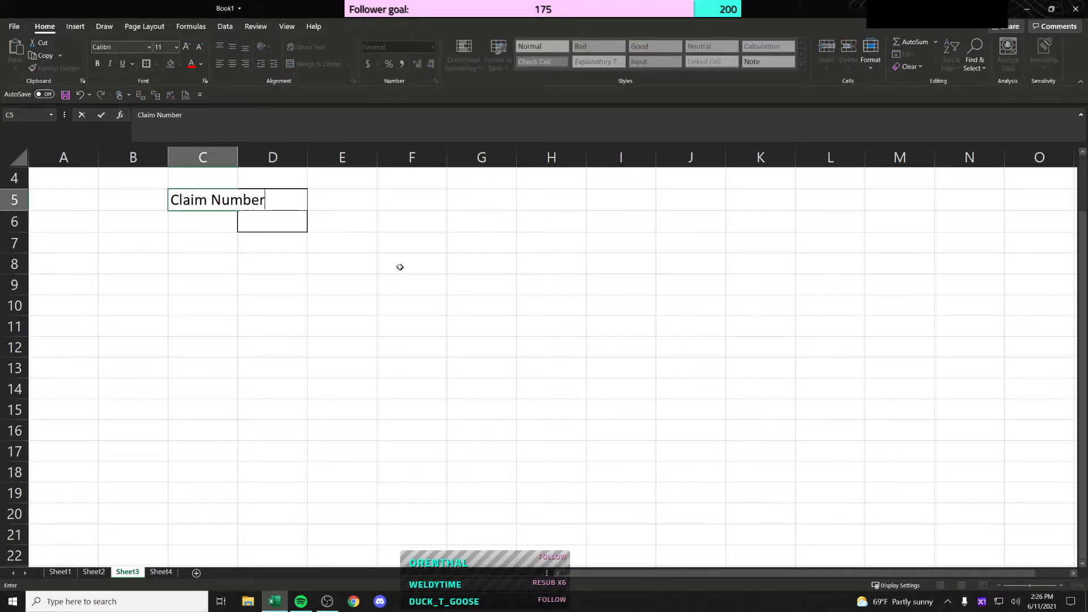
key("Return")
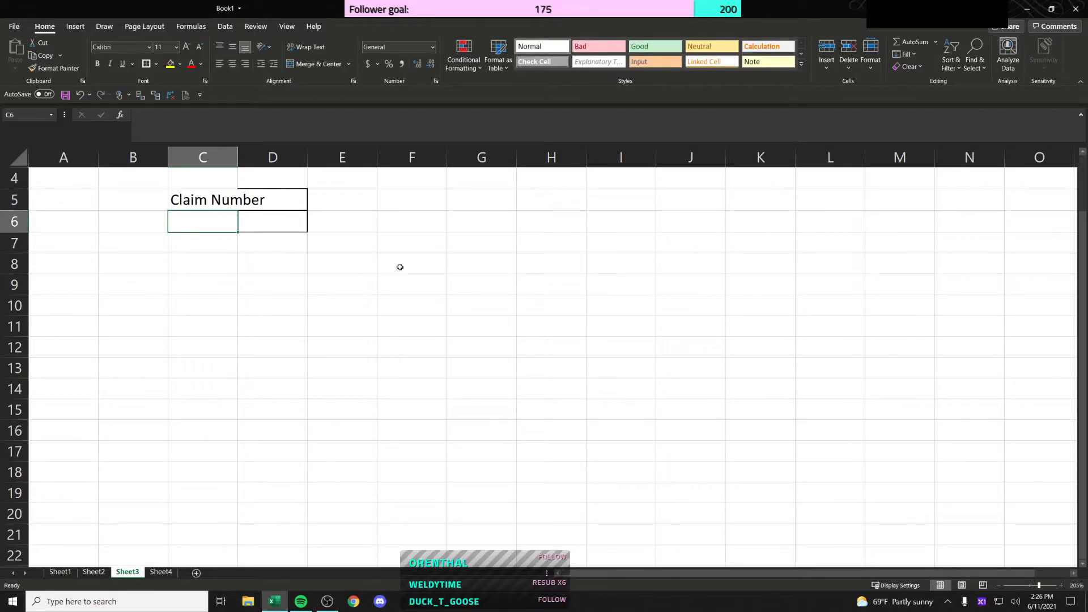
type("Paid Loss")
key("Return")
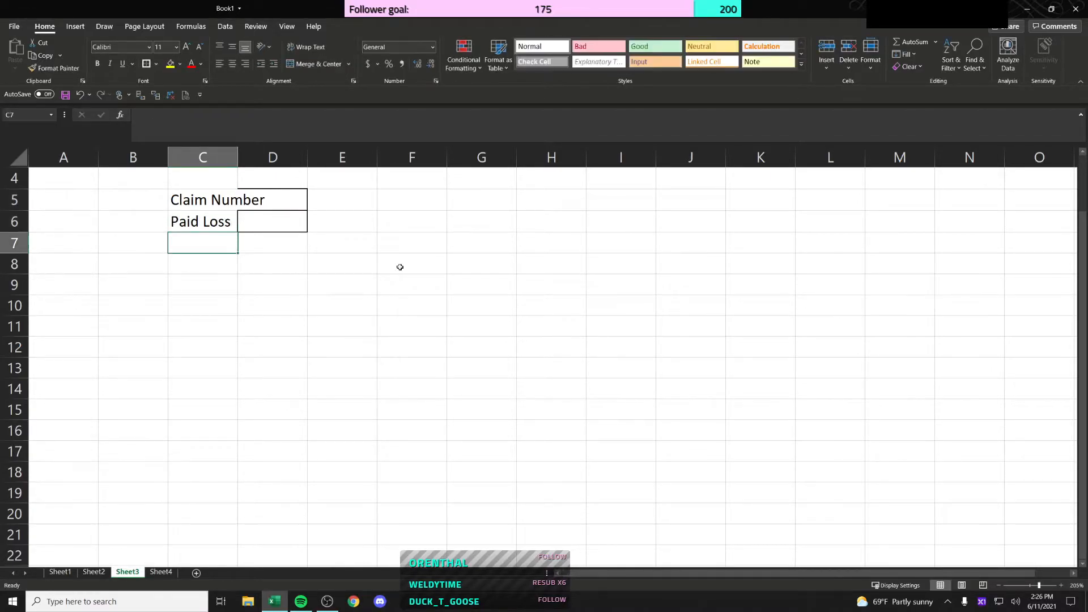
double_click(237, 157)
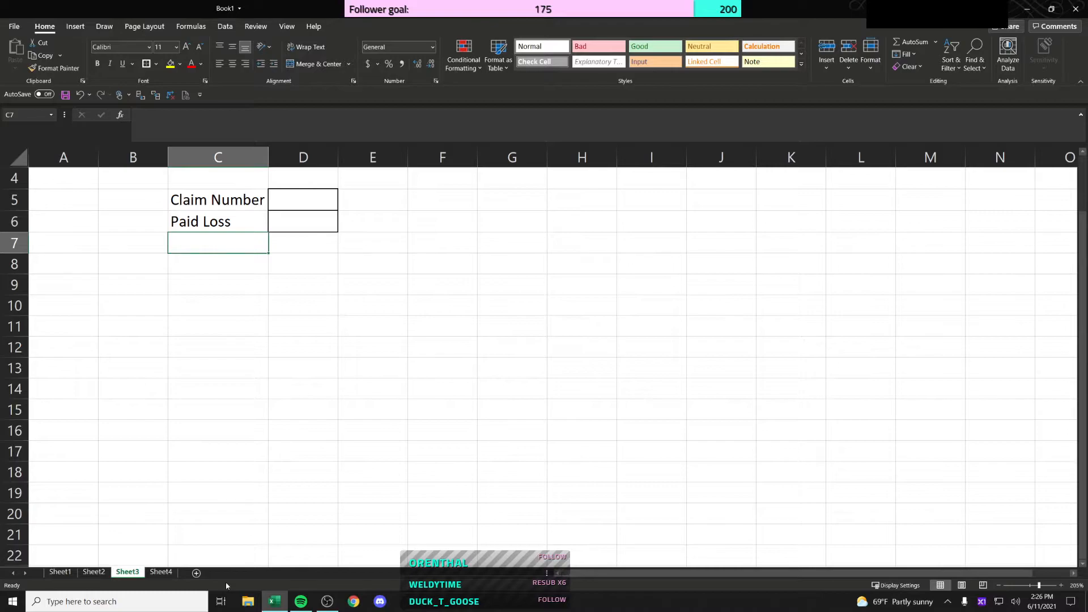
Step: Enter 3 as the claim number in D5 on Sheet3
left_click(93, 572)
left_click(127, 572)
left_click(313, 244)
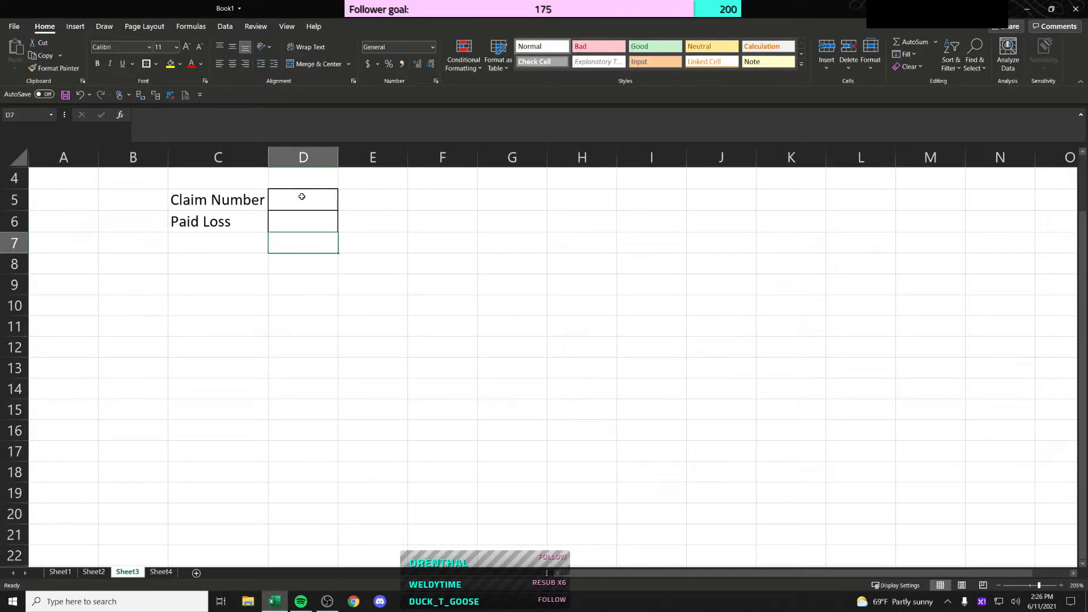
left_click(301, 196)
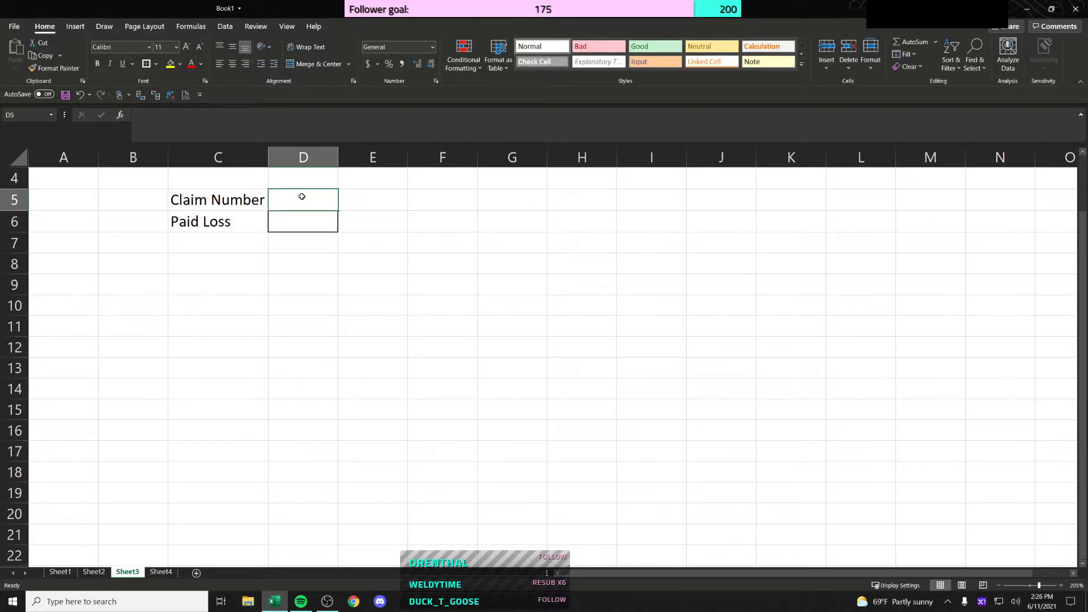
type("3")
key("Return")
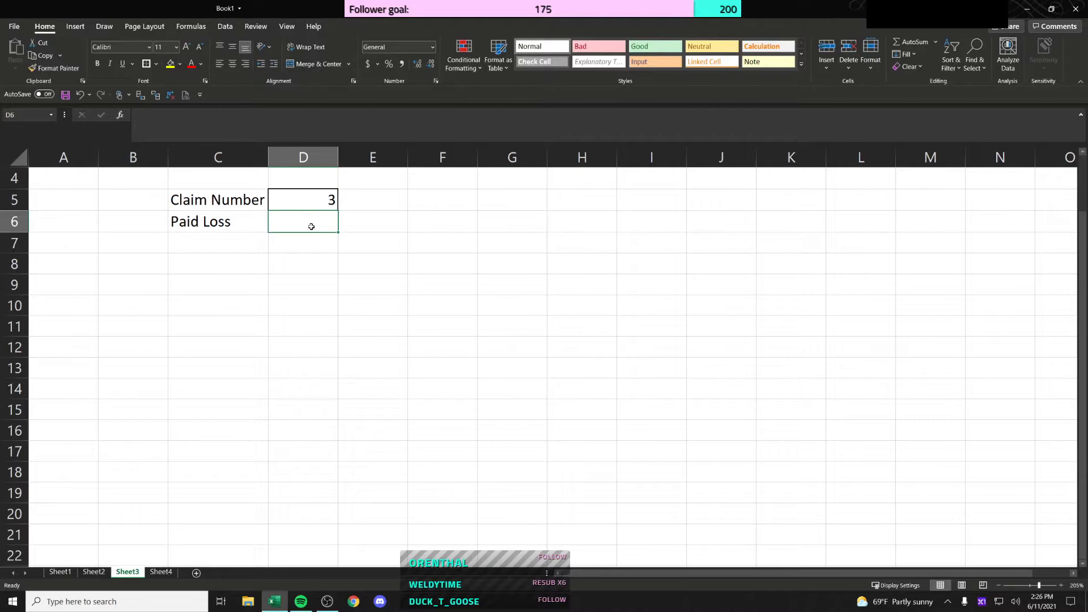
type("=v")
key("Escape")
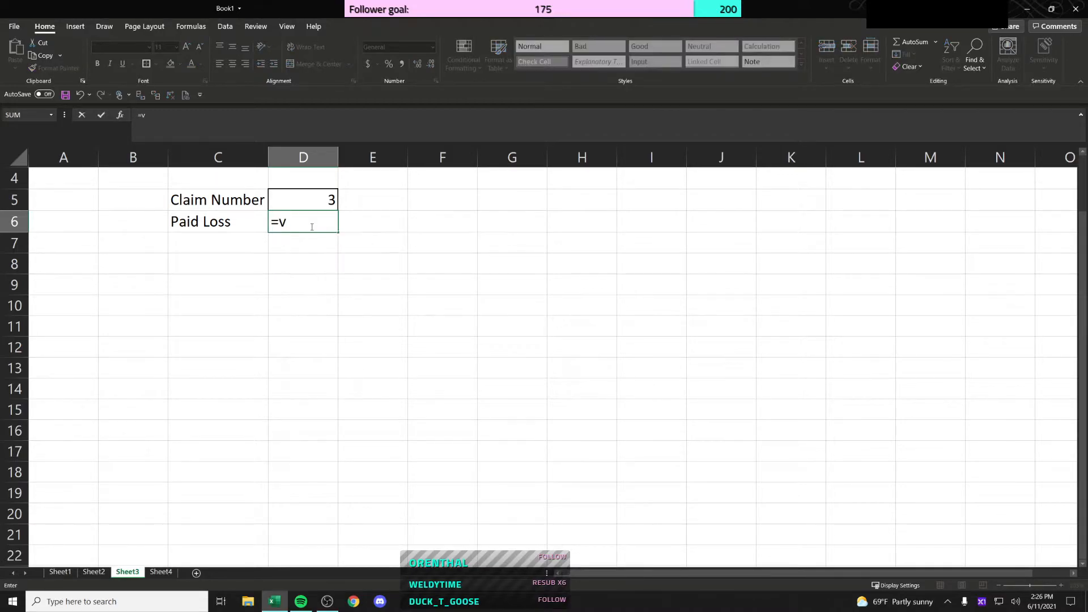
key("Escape")
Step: Copy the VLOOKUP formula from G16 on Sheet2 into the Paid Loss cell D6 on Sheet3
key("ctrl+Page_Up")
key("Left")
key("Right")
key("ctrl+c")
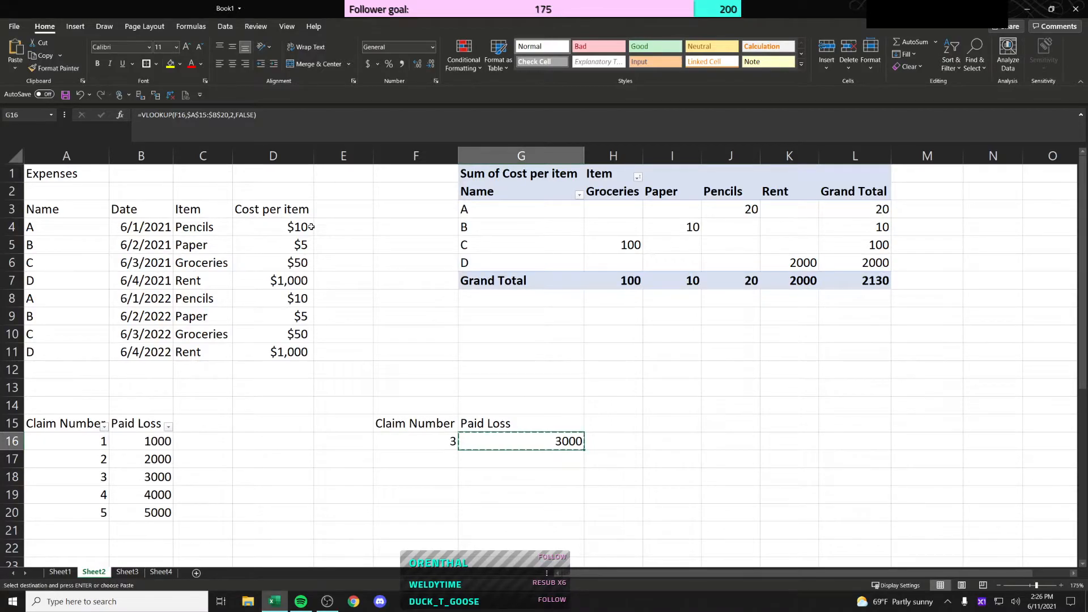
key("ctrl+Page_Down")
key("Up")
key("Left")
key("Right")
key("Down")
key("ctrl+v")
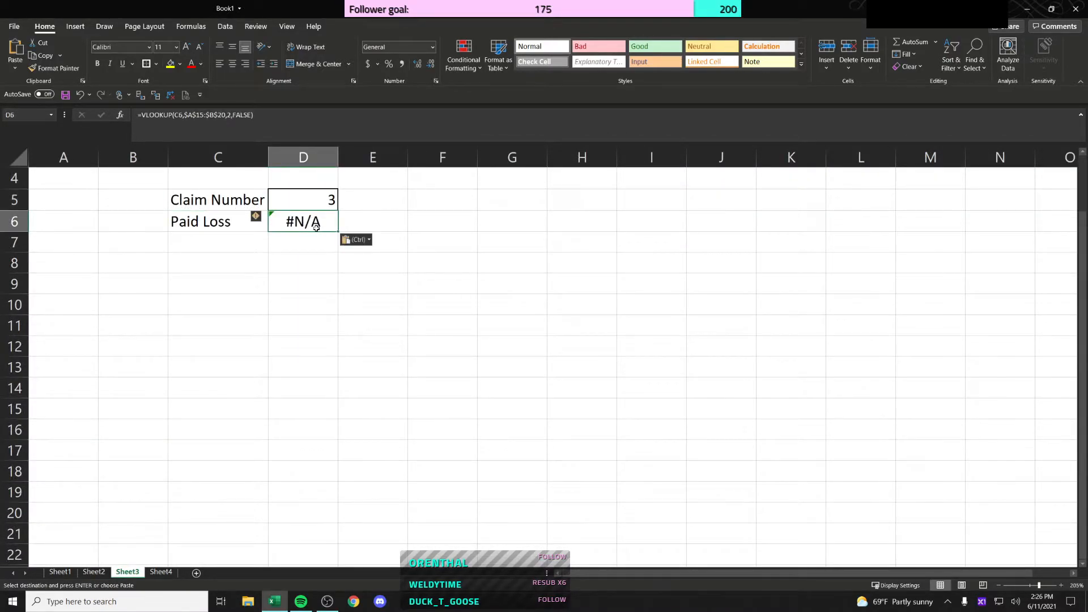
Step: Change the lookup value of the VLOOKUP formula in D6 to the claim number cell D5
double_click(310, 224)
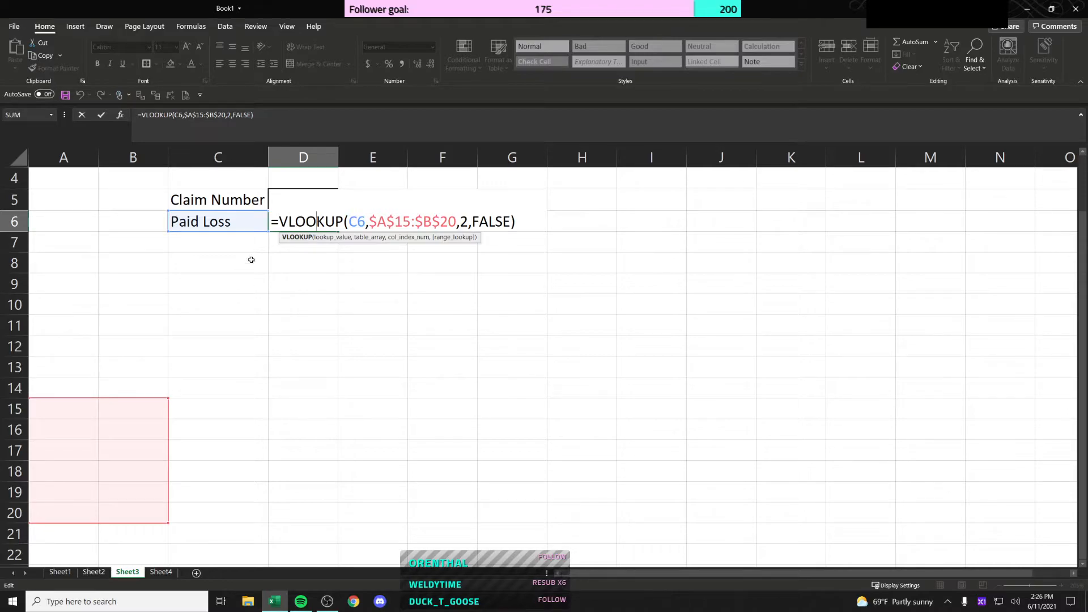
double_click(354, 221)
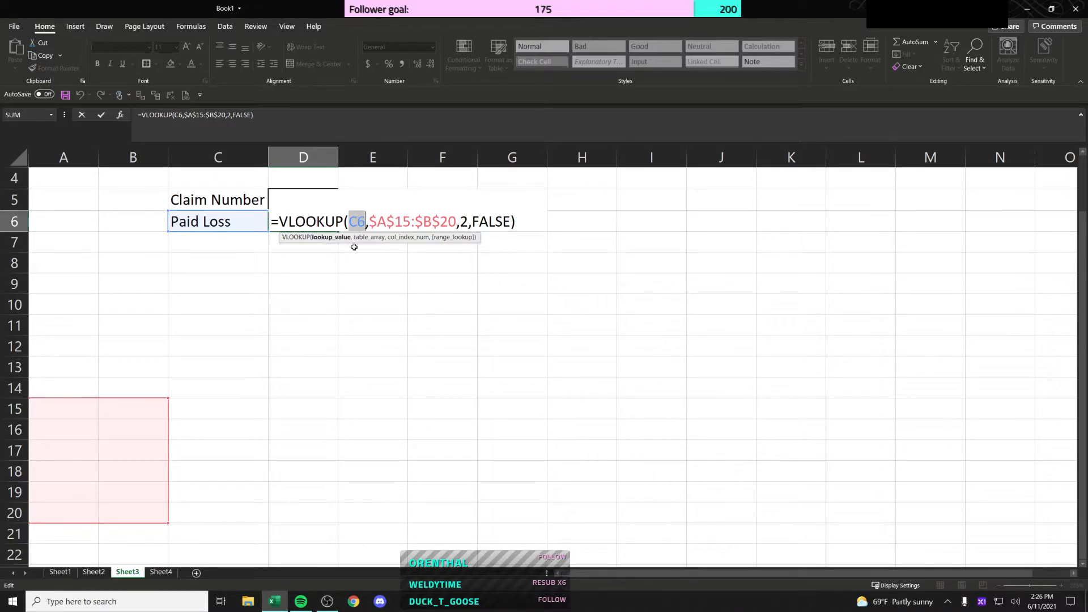
left_click(244, 202)
left_click(303, 199)
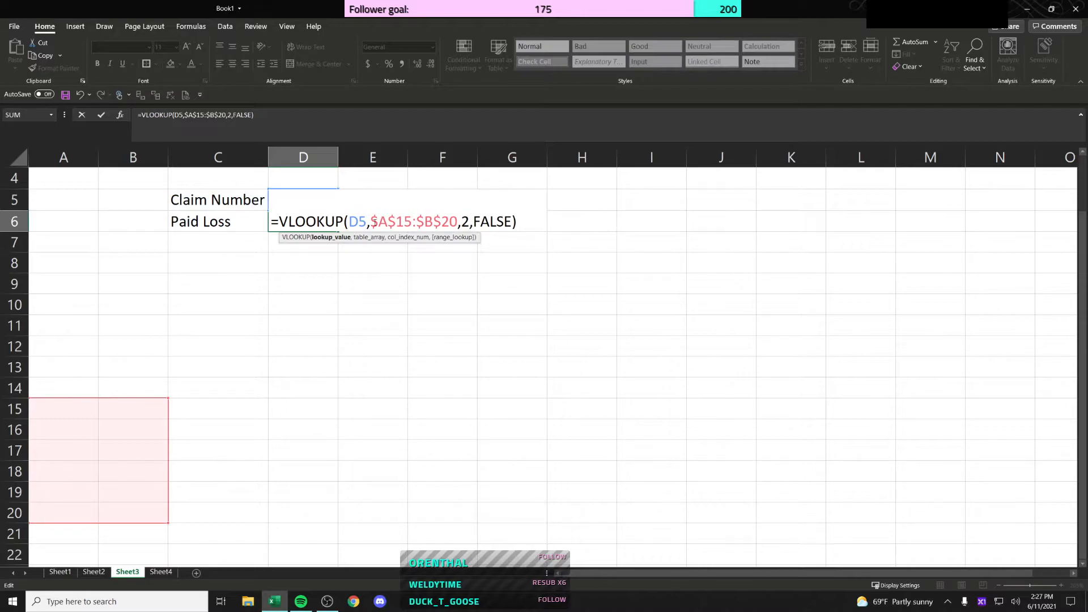
Step: Try to replace the table array in the D6 formula with Sheet2's claims table A15:B20 as an absolute reference
left_click_drag(370, 221, 458, 221)
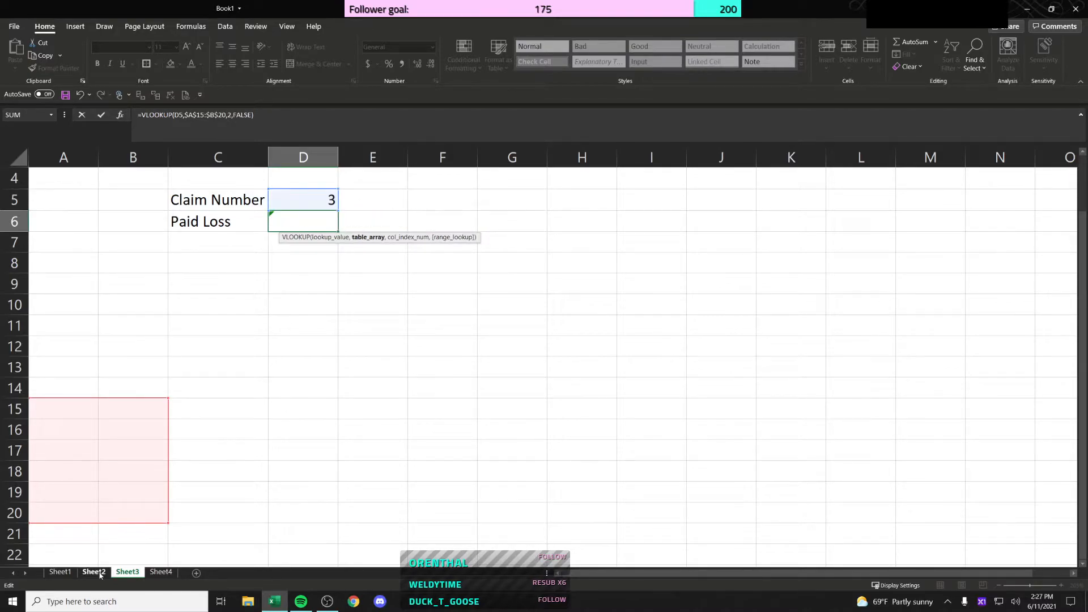
left_click(95, 572)
left_click_drag(85, 423, 134, 512)
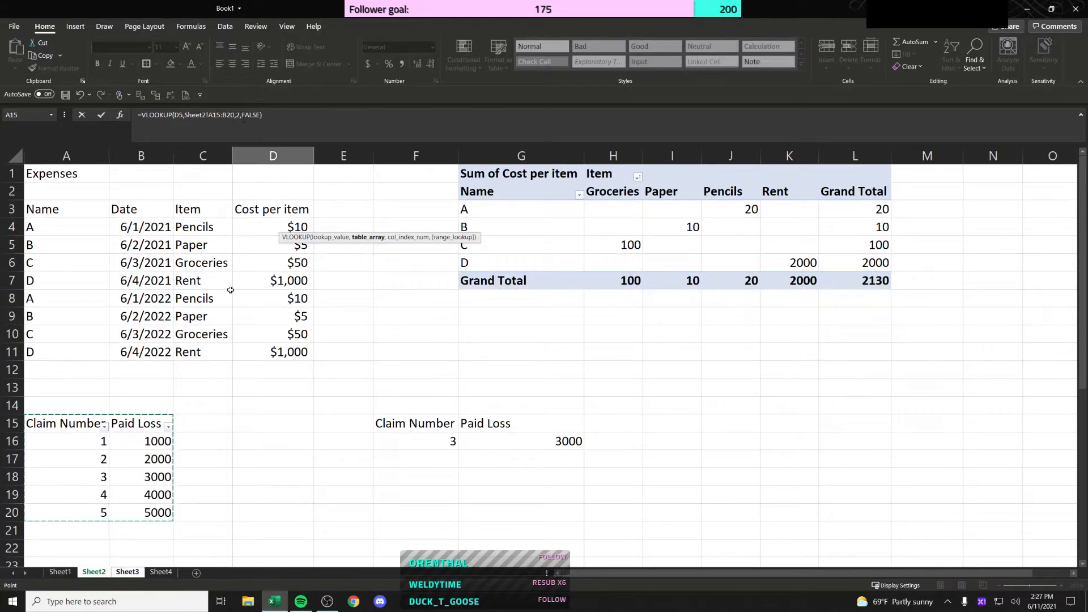
key("ctrl+Page_Down")
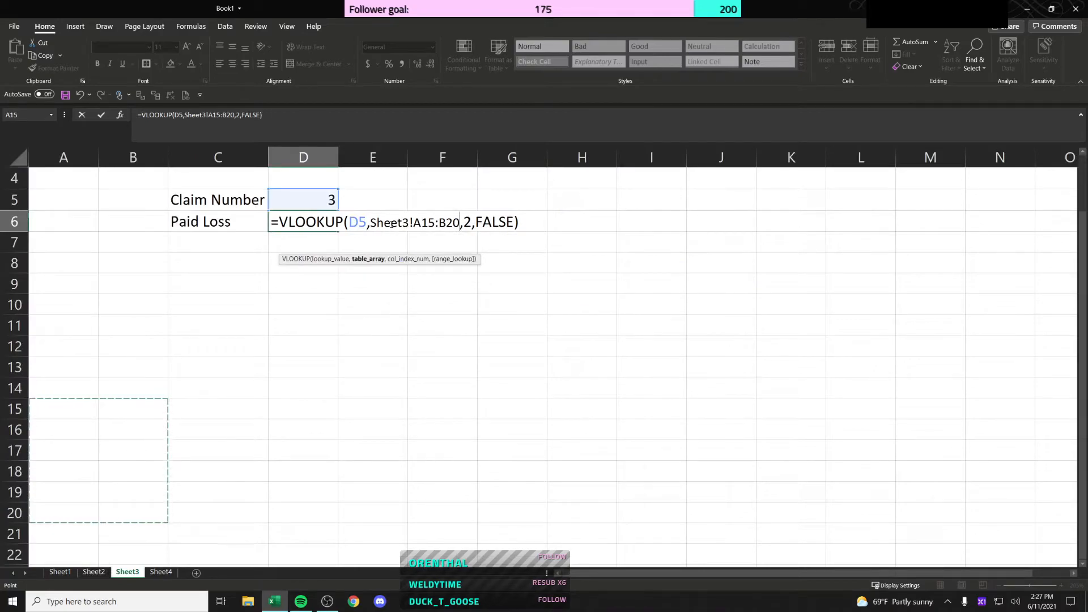
left_click_drag(460, 222, 370, 222)
key("F4")
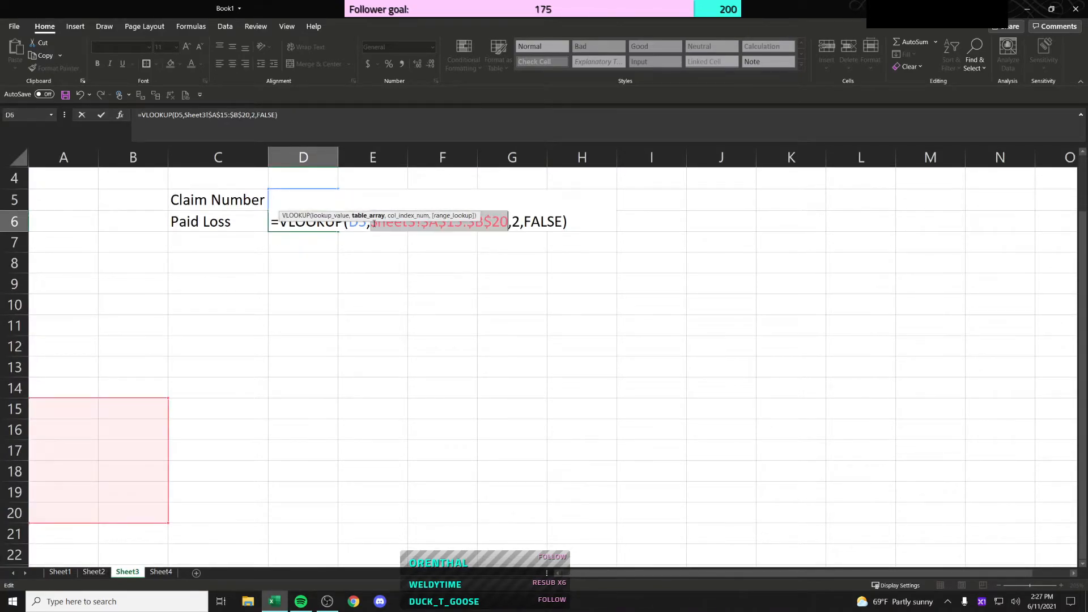
left_click(514, 222)
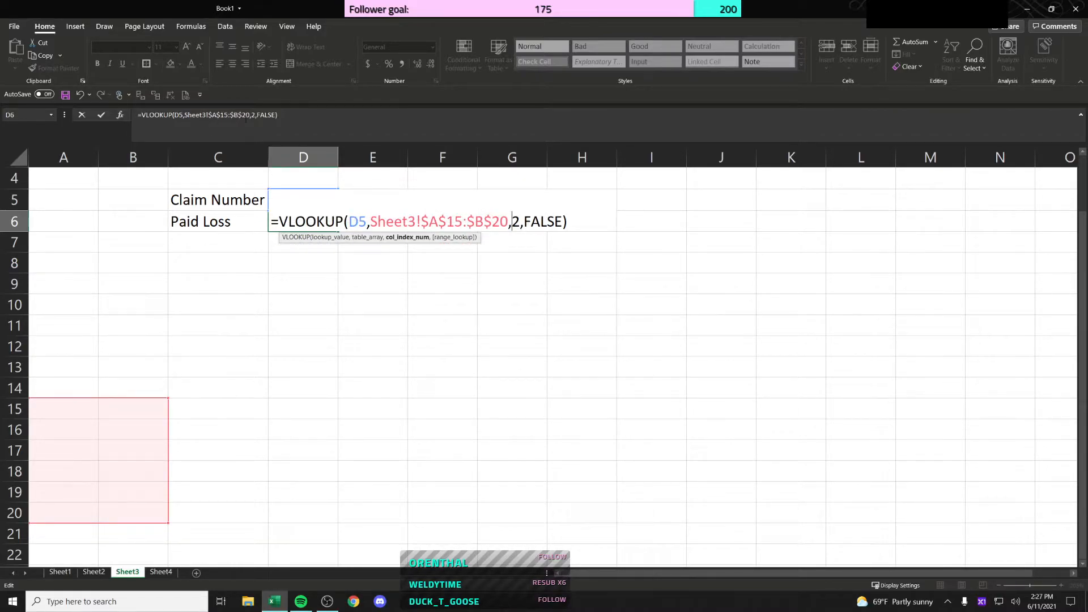
Step: Set the table array of the D6 VLOOKUP to Sheet2!$A$15:$B$20 and commit the formula
left_click_drag(249, 115, 185, 114)
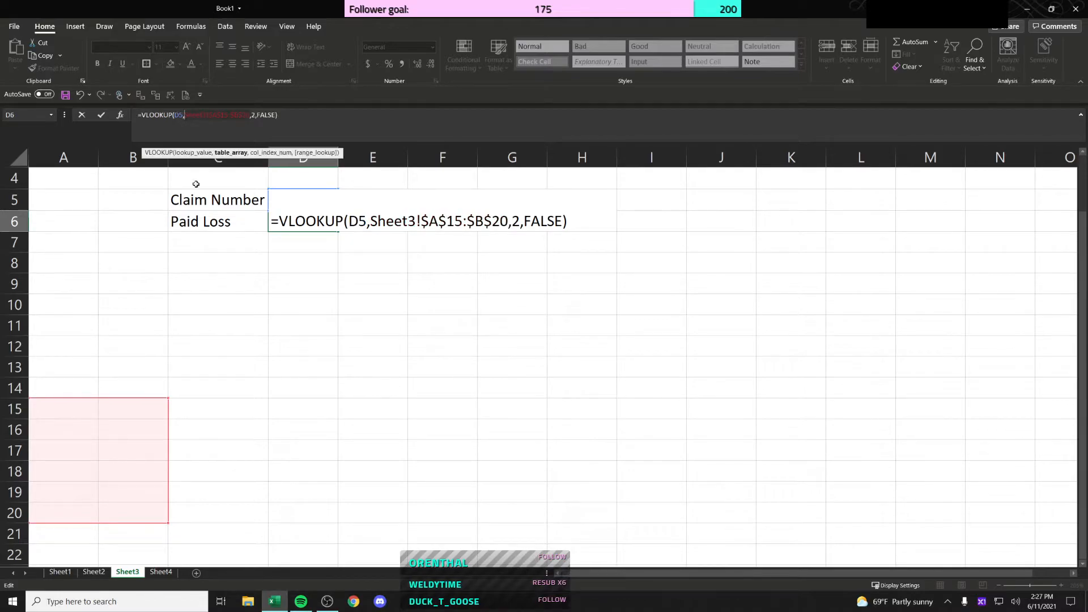
left_click(94, 571)
left_click_drag(62, 424, 142, 509)
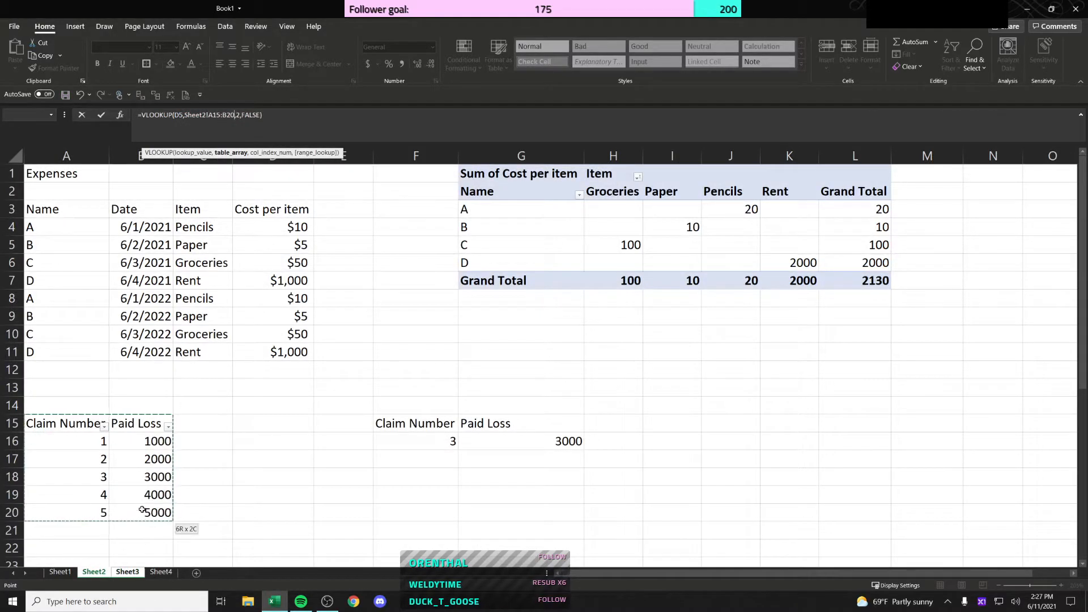
key("F4")
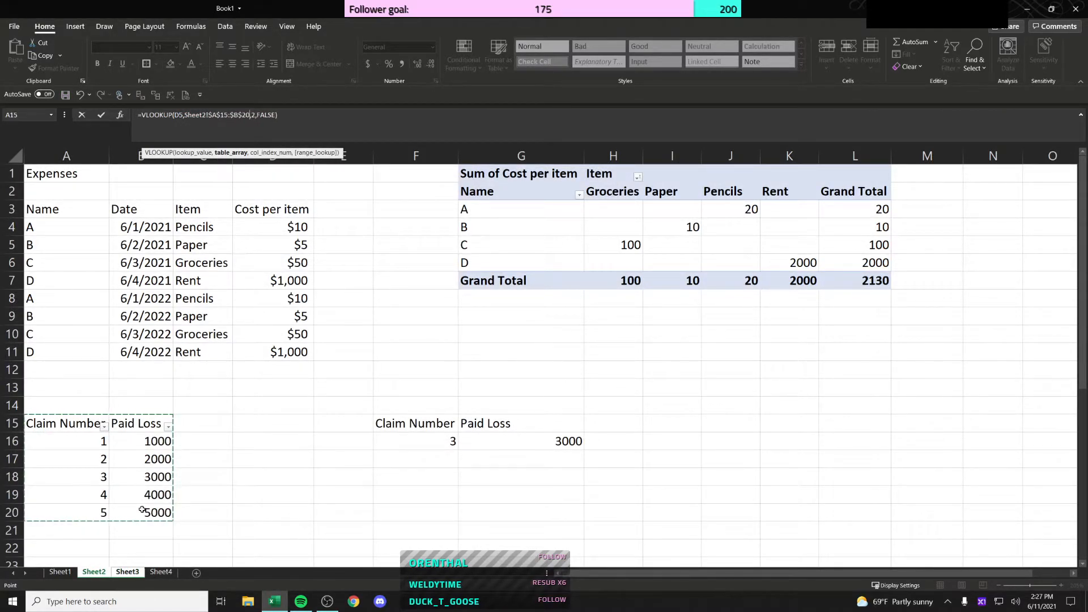
key("Return")
Step: Change the claim number in D5 to 5 to test the Paid Loss lookup
left_click(318, 215)
left_click(323, 200)
type("5")
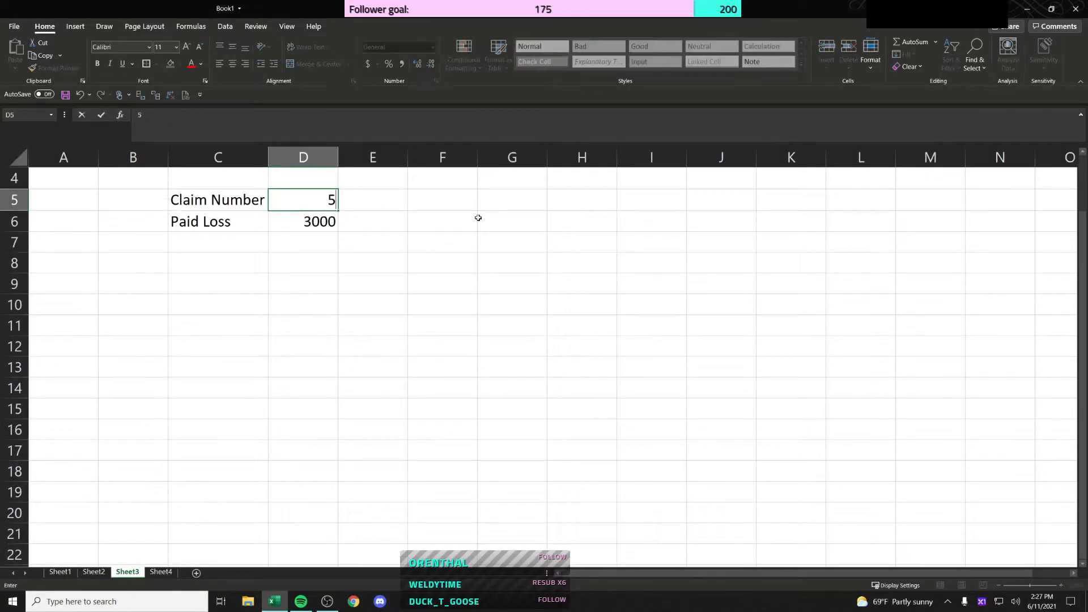
key("Return")
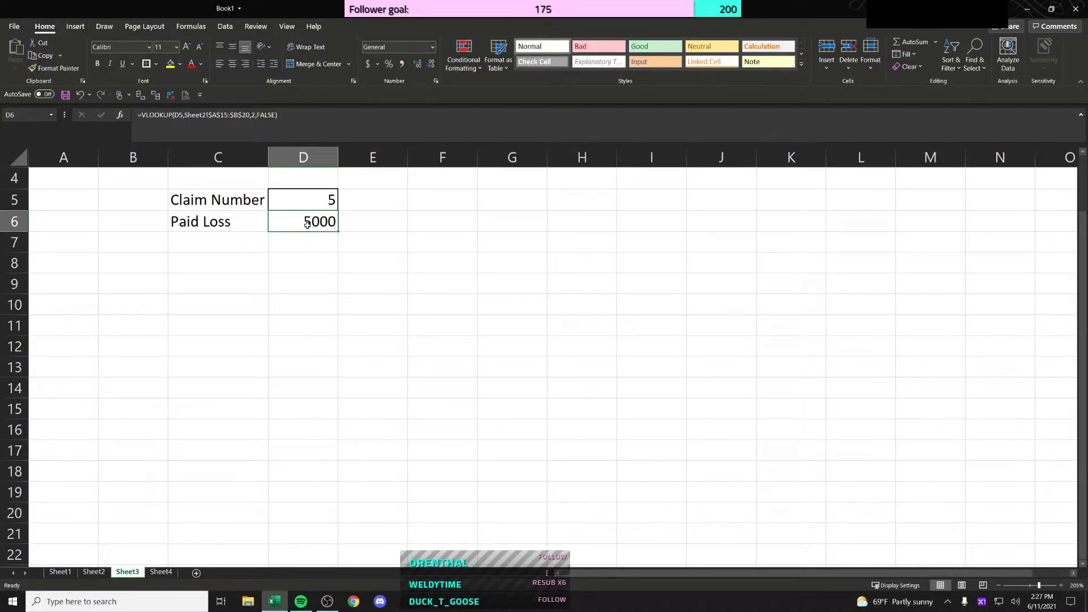
left_click(101, 573)
left_click(127, 573)
left_click(94, 573)
left_click(127, 573)
Step: Create a new blank workbook and enlarge its worksheet view
key("ctrl+n")
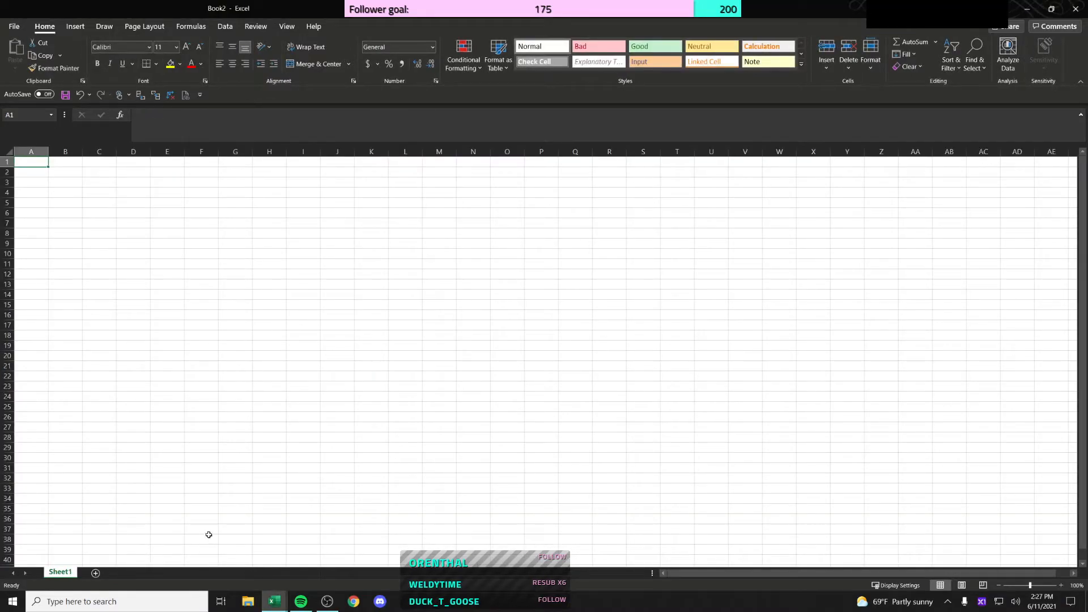
left_click(324, 207)
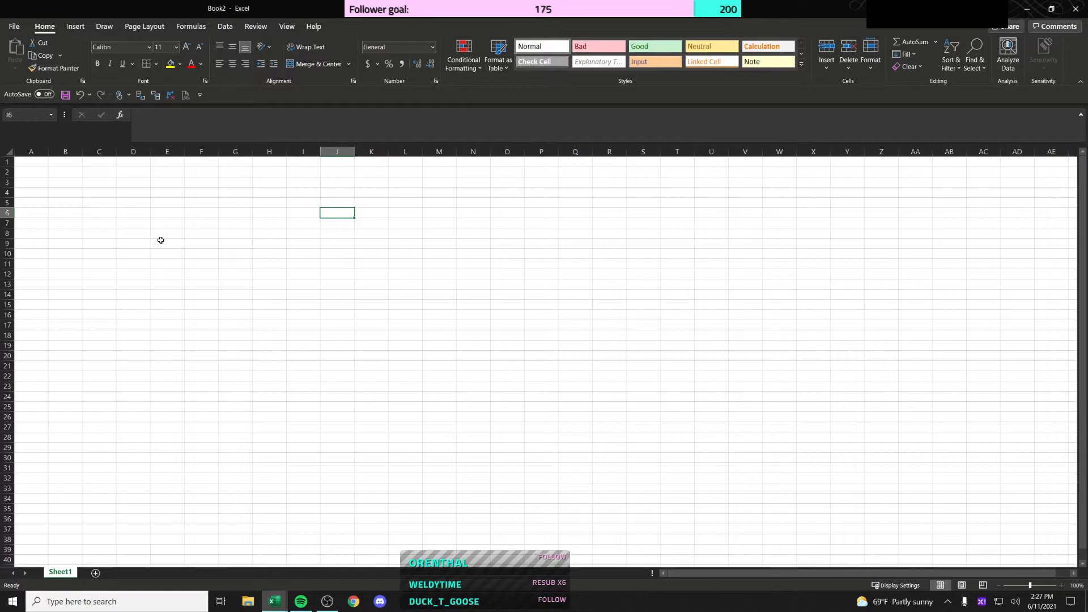
scroll(165, 235, "up", 6, "ctrl")
Step: Enter a formula in C3 of the new workbook that links to the Paid Loss cell D6 on Sheet3 of Book1
left_click(192, 219)
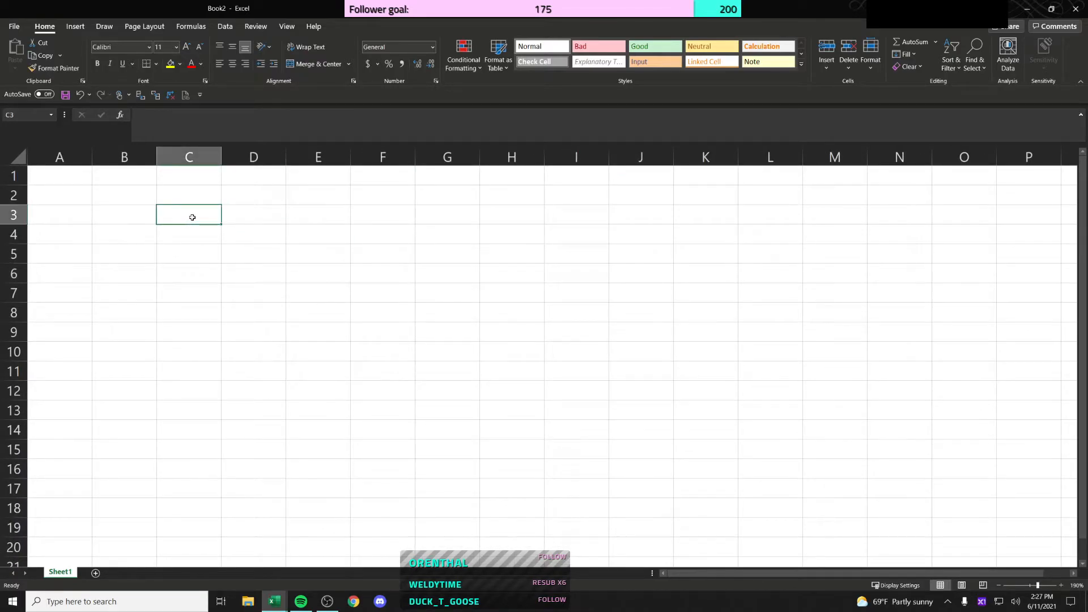
type("=")
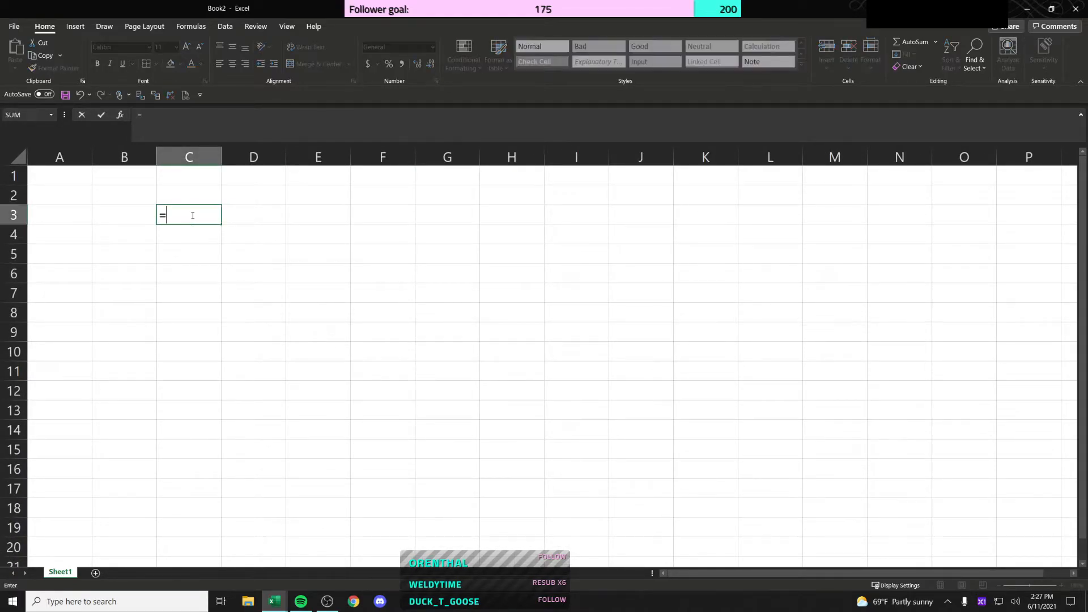
left_click(279, 599)
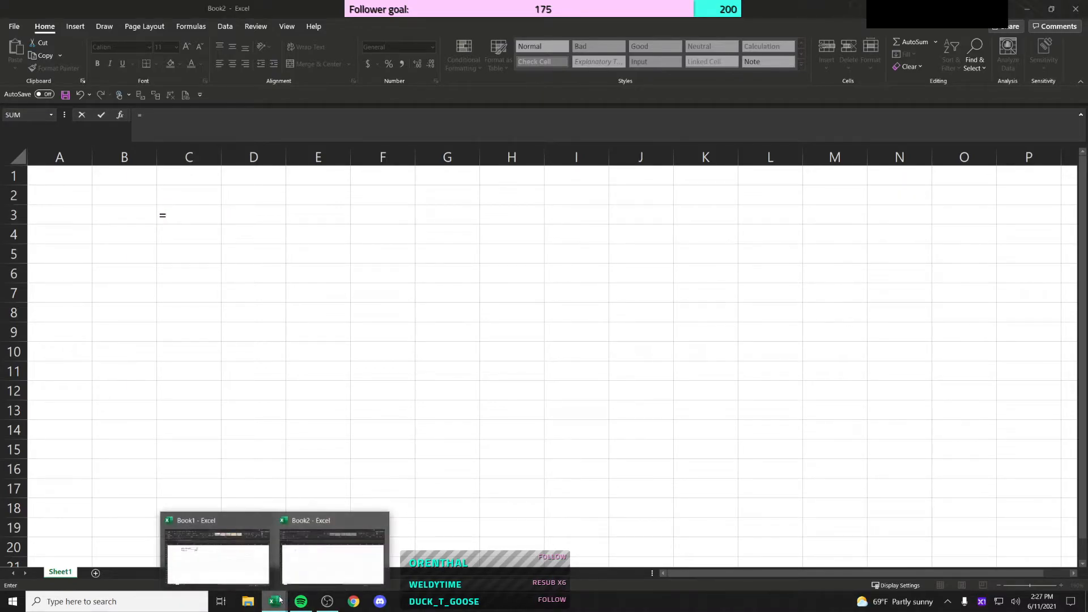
left_click(258, 564)
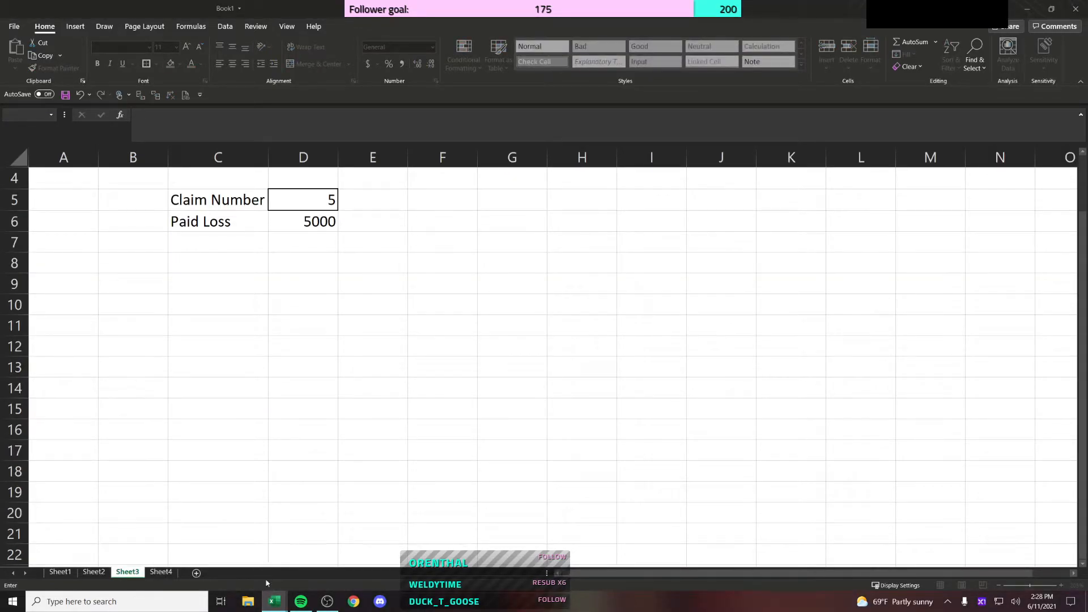
mouse_move(281, 601)
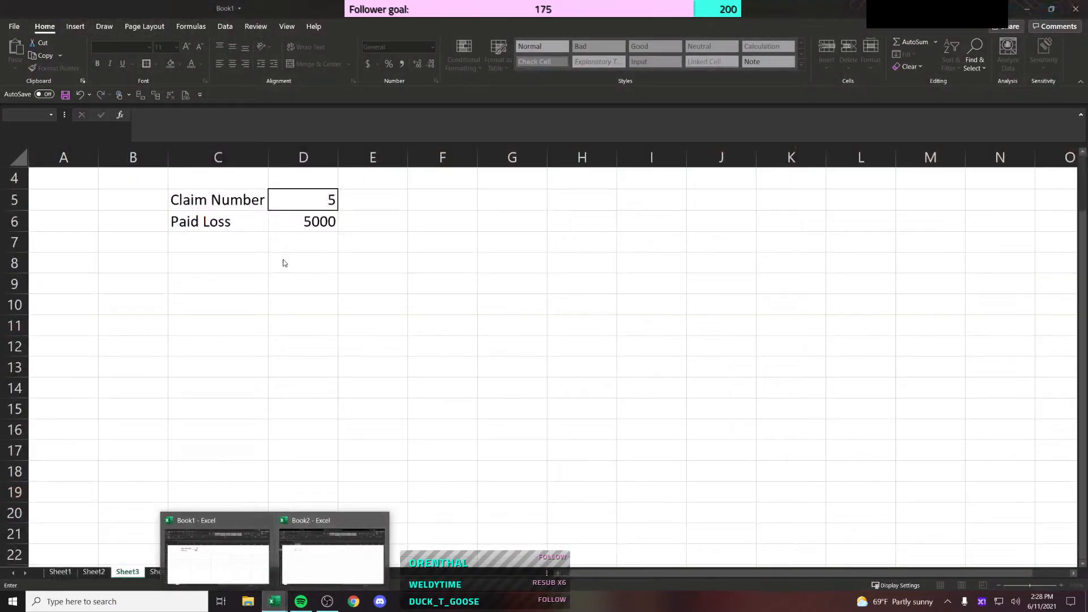
left_click(277, 222)
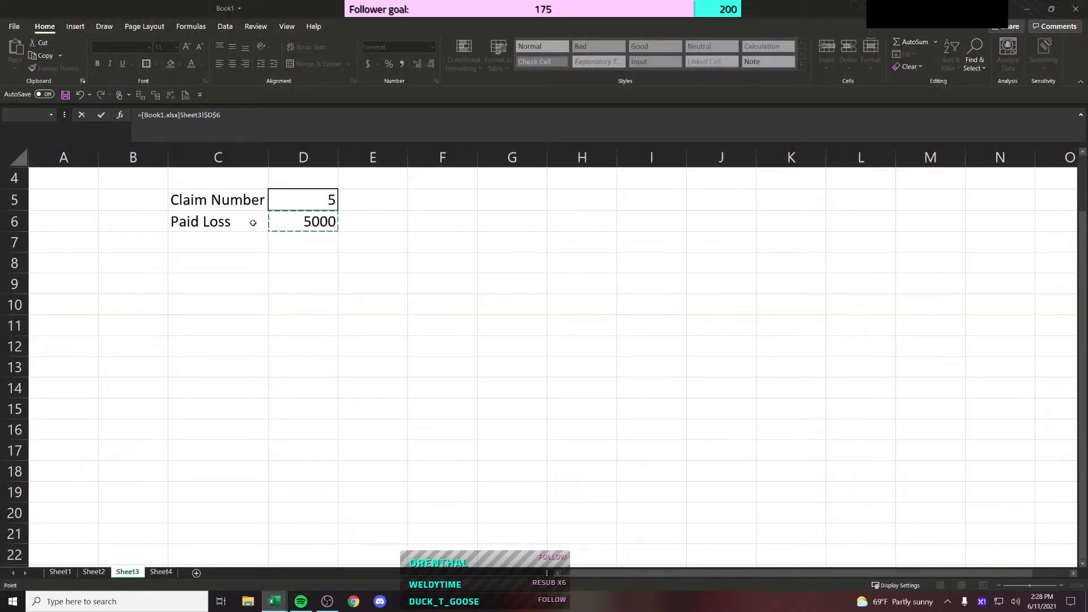
left_click(296, 200)
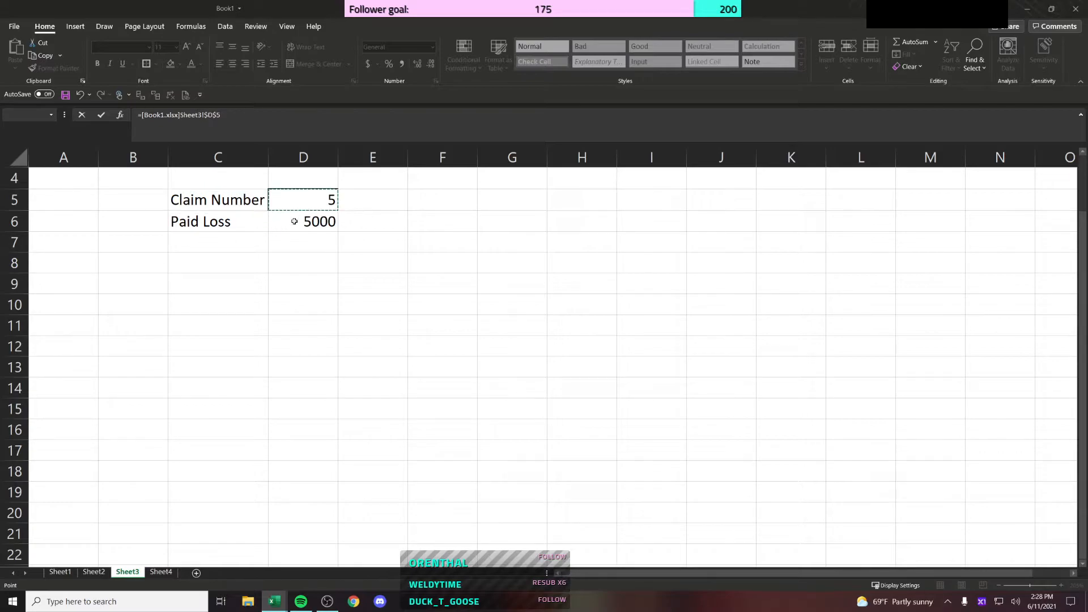
left_click(233, 198)
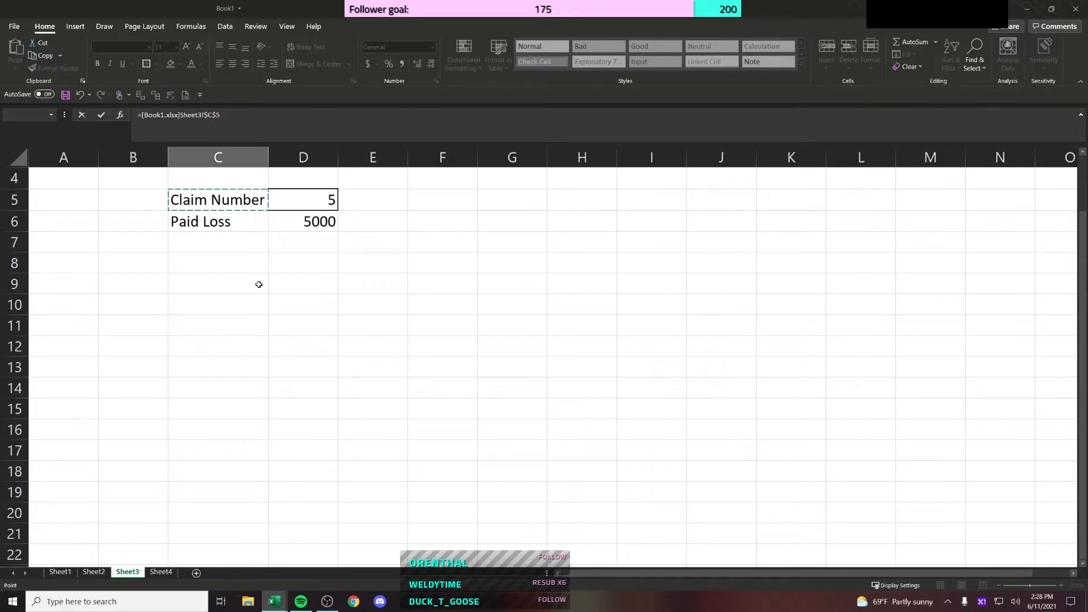
left_click(308, 220)
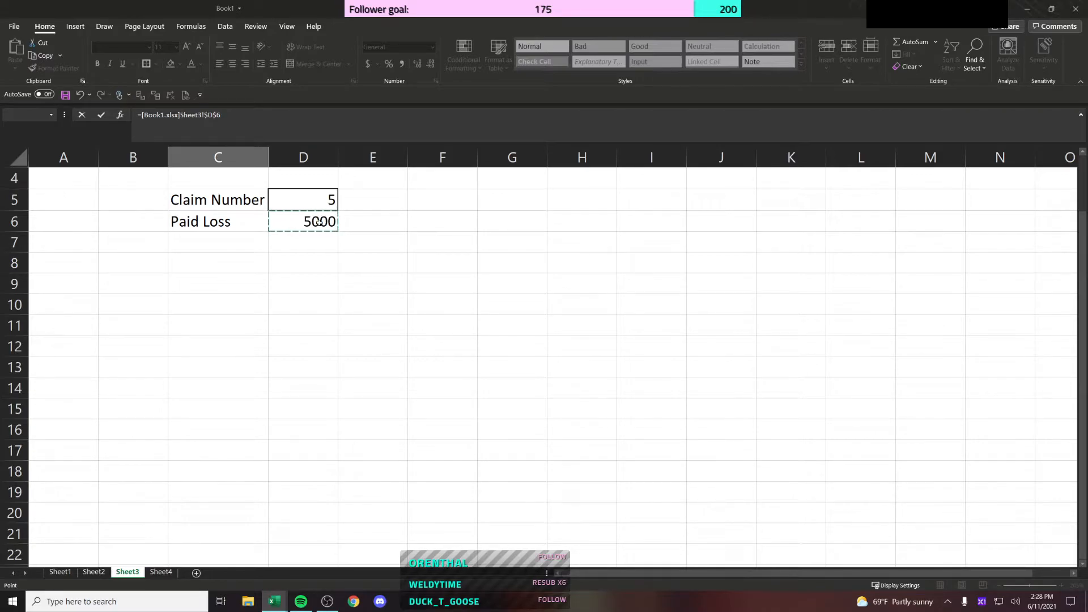
key("Return")
left_click(181, 216)
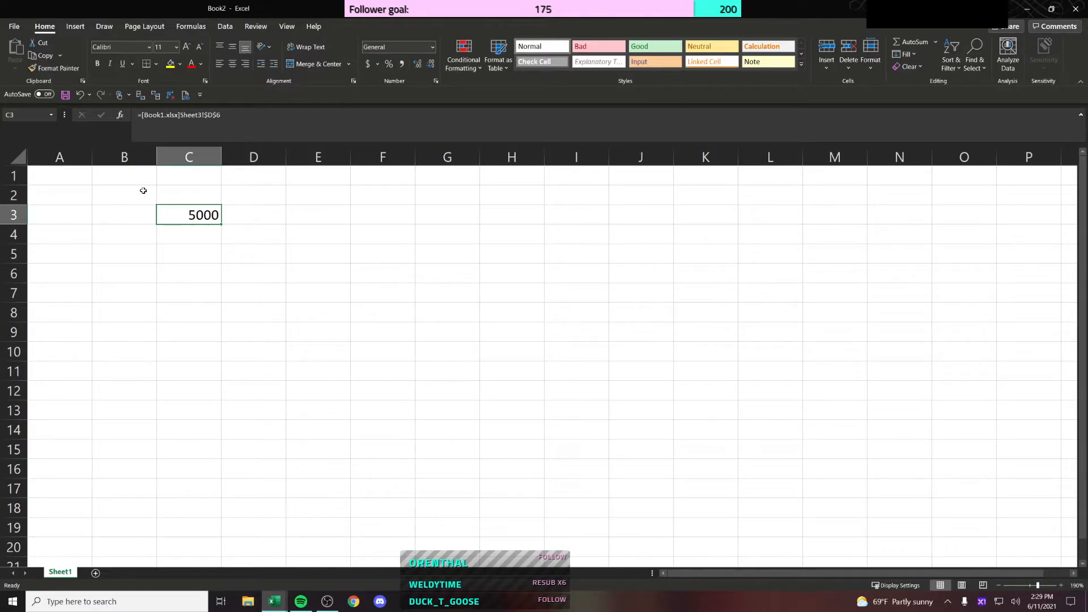
Step: Clear the linked formula from cell C3 of the new workbook, leaving the cell empty
key("Delete")
type("=")
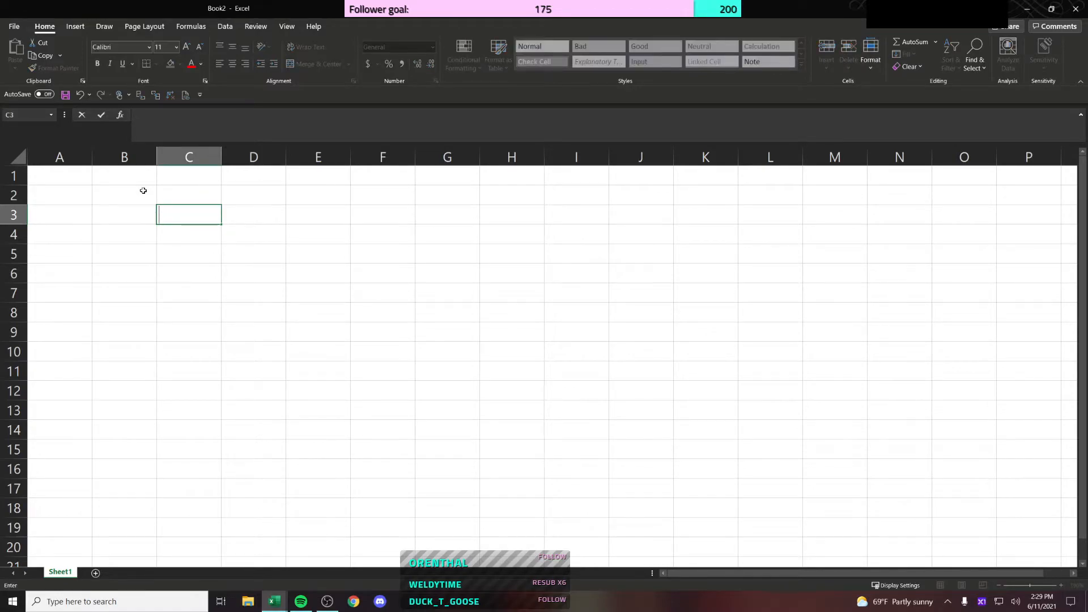
type("v")
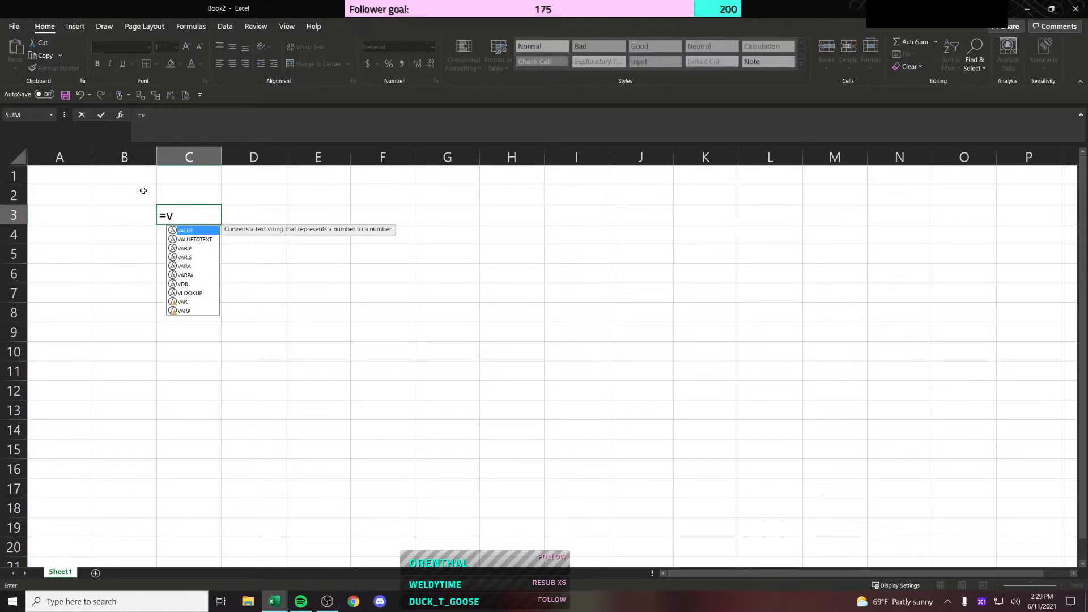
key("Escape")
key("Escape")
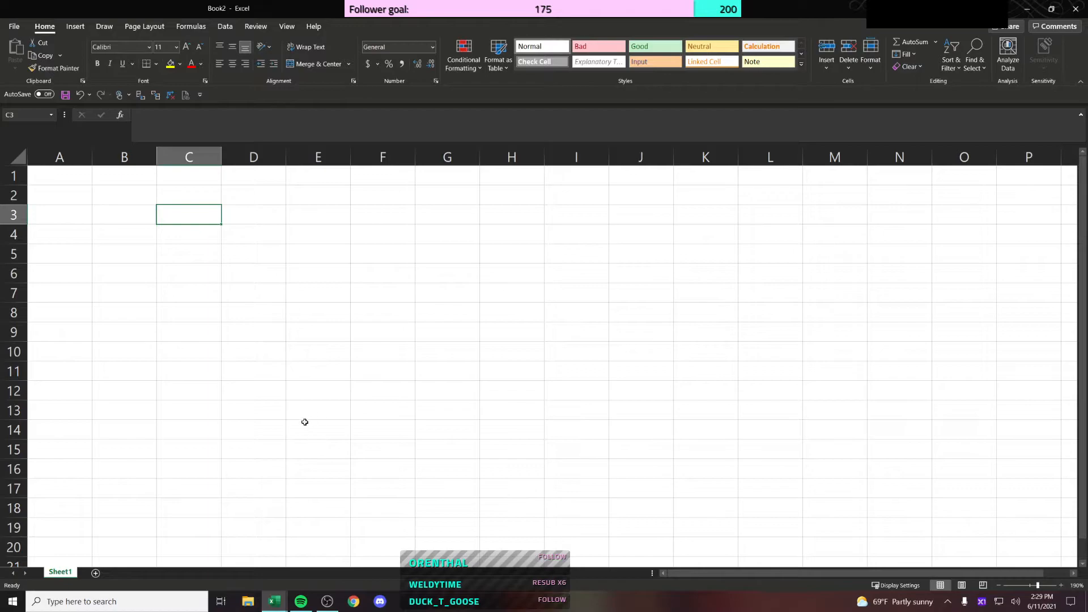
Step: Return to Book1 and add the label "Create a filter from data" in A17 of the shortcut list on Sheet1
mouse_move(275, 600)
left_click(227, 553)
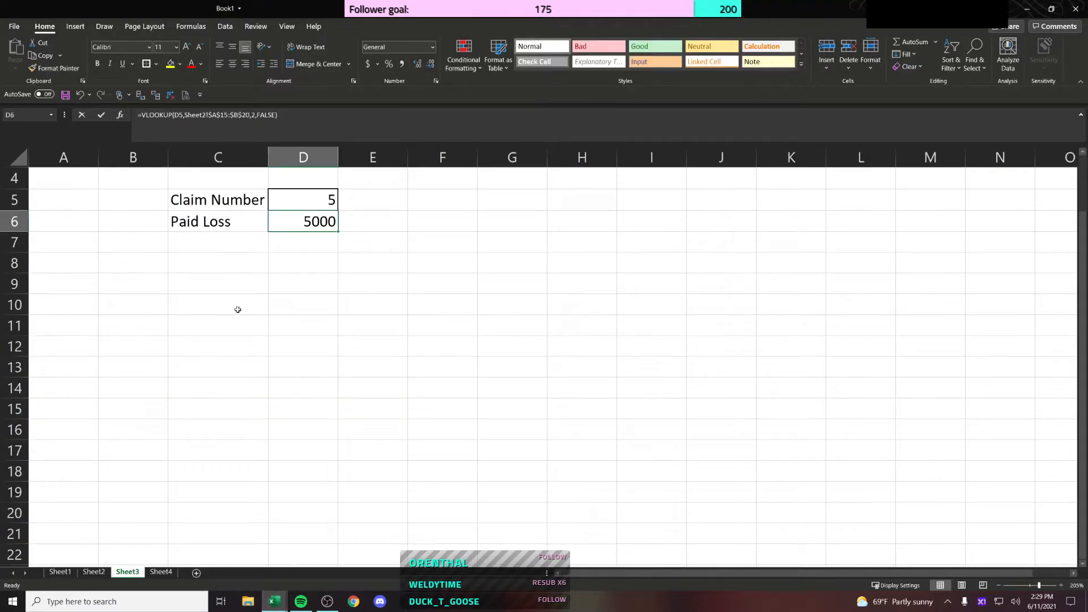
left_click(97, 572)
left_click(63, 573)
left_click(97, 575)
key("ctrl+Page_Up")
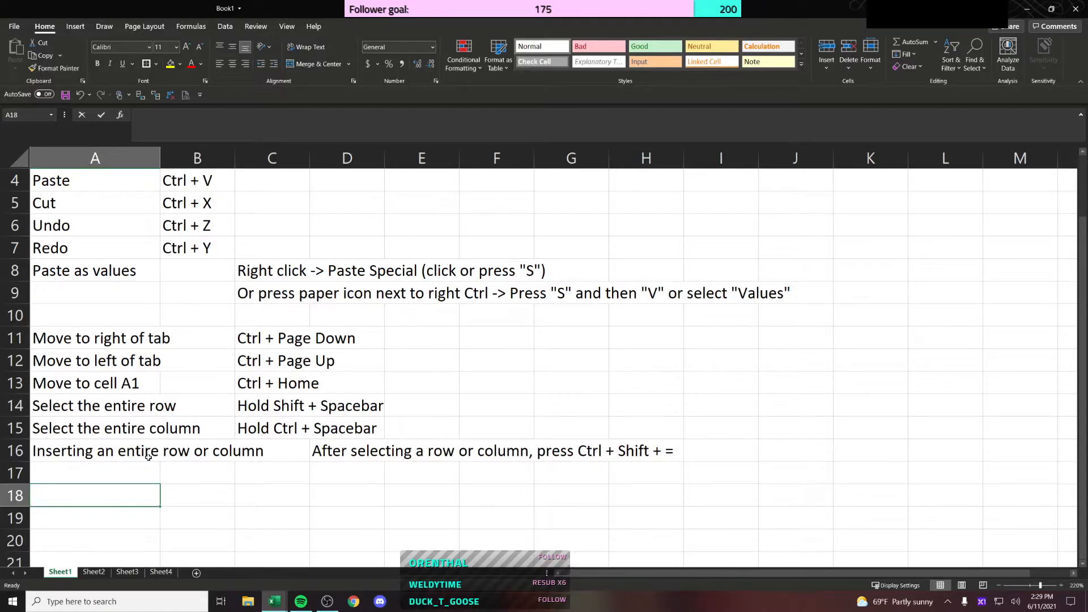
key("Up")
type("Create a filter from data")
Step: Enter "Select all data and press Ctrl + Shift + L (this will put filters on the first row)" in D17
key("Tab")
key("Tab")
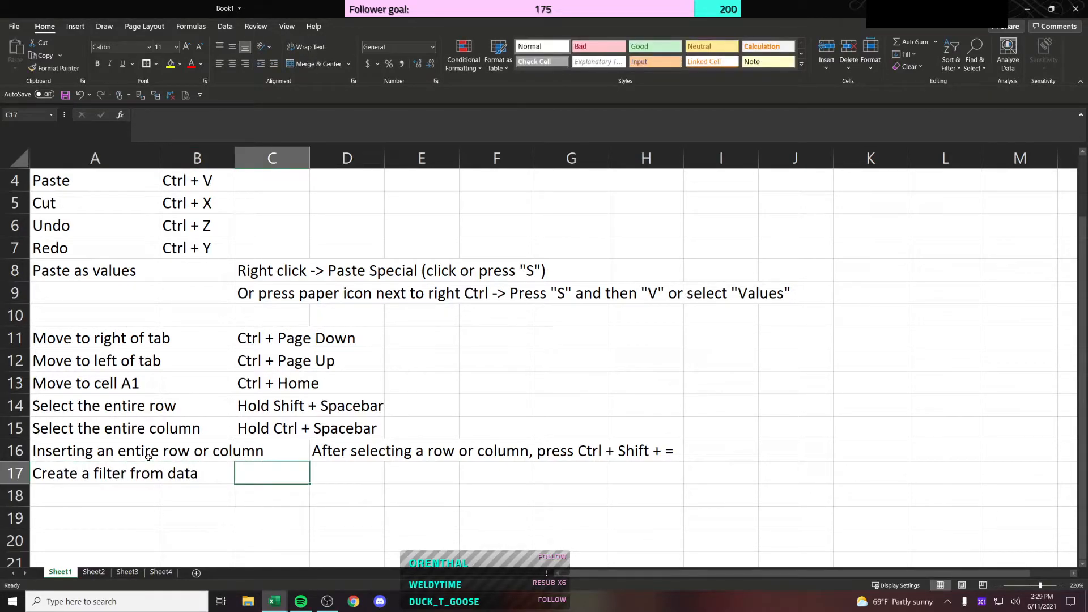
key("Tab")
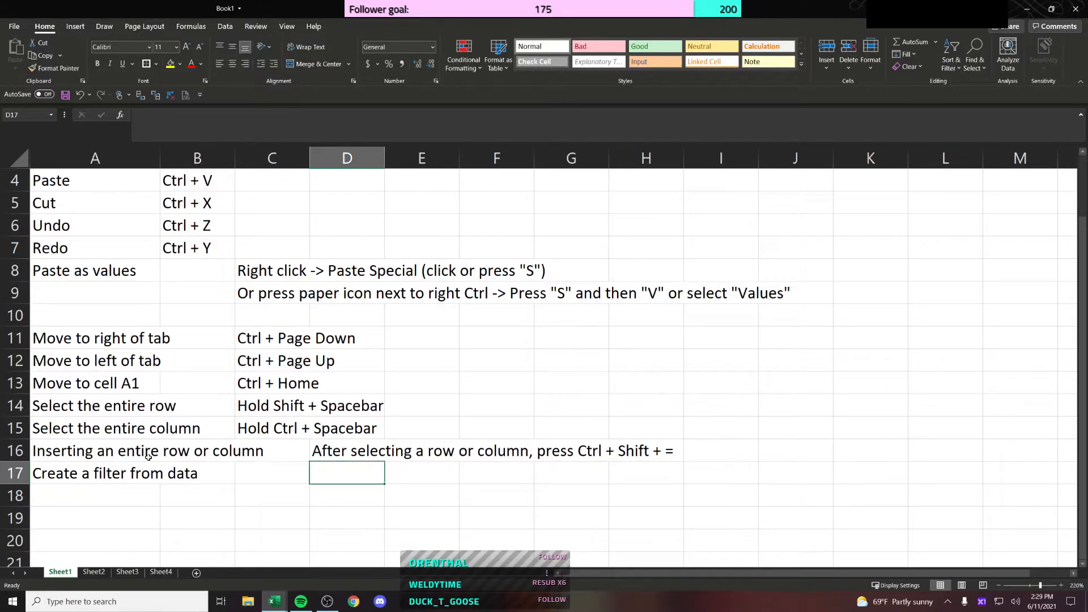
type("Se;ec")
key("BackSpace")
type("c")
key("BackSpace")
key("BackSpace")
key("BackSpace")
type("lect all data")
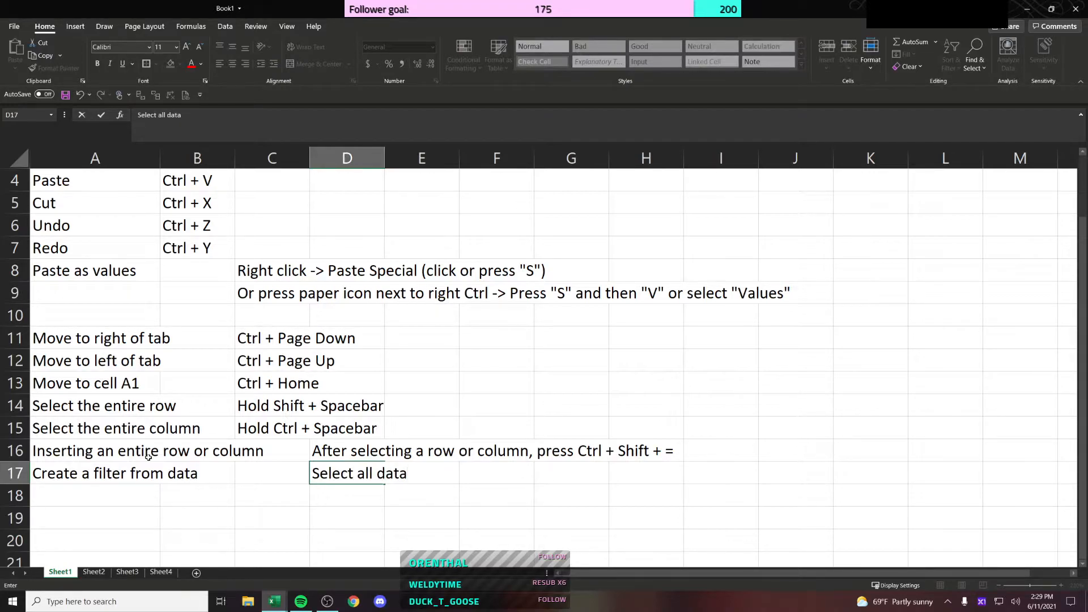
key("F2")
type("and pres")
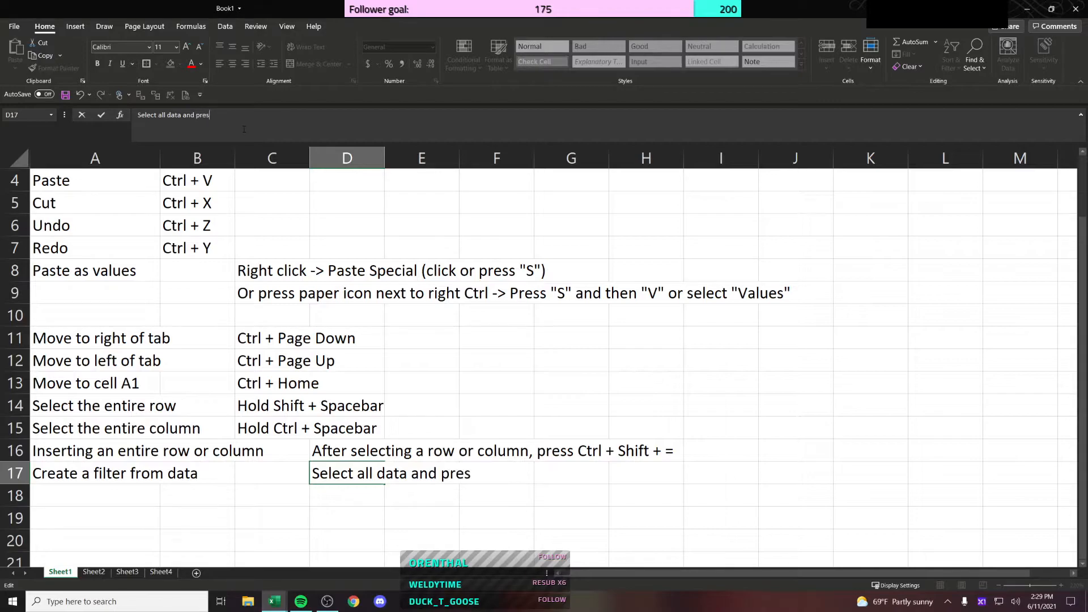
type("s Ctrl + Shift + L")
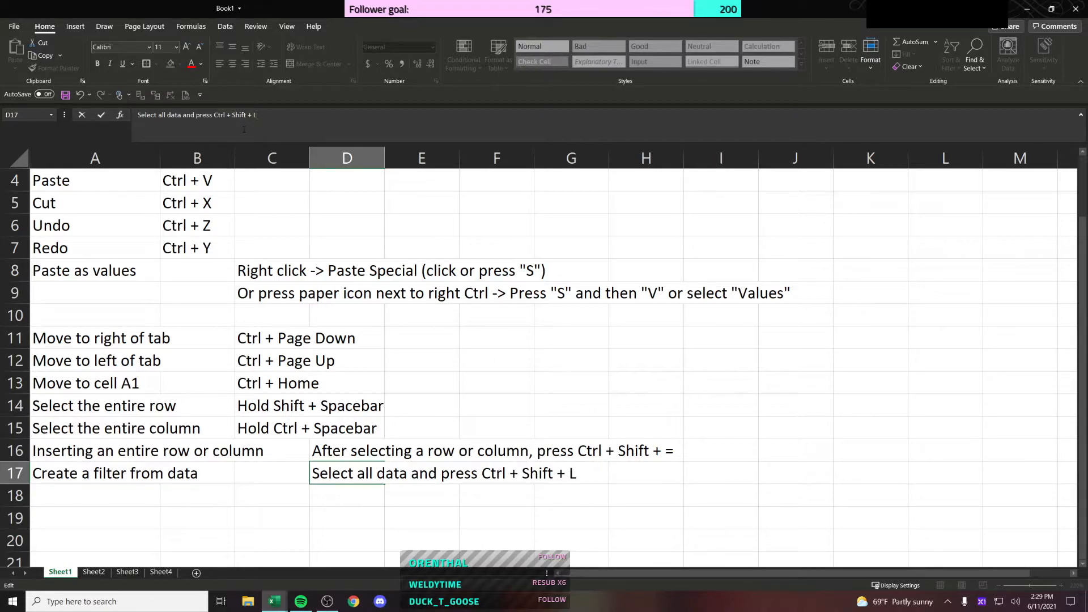
type(" (this will put filters")
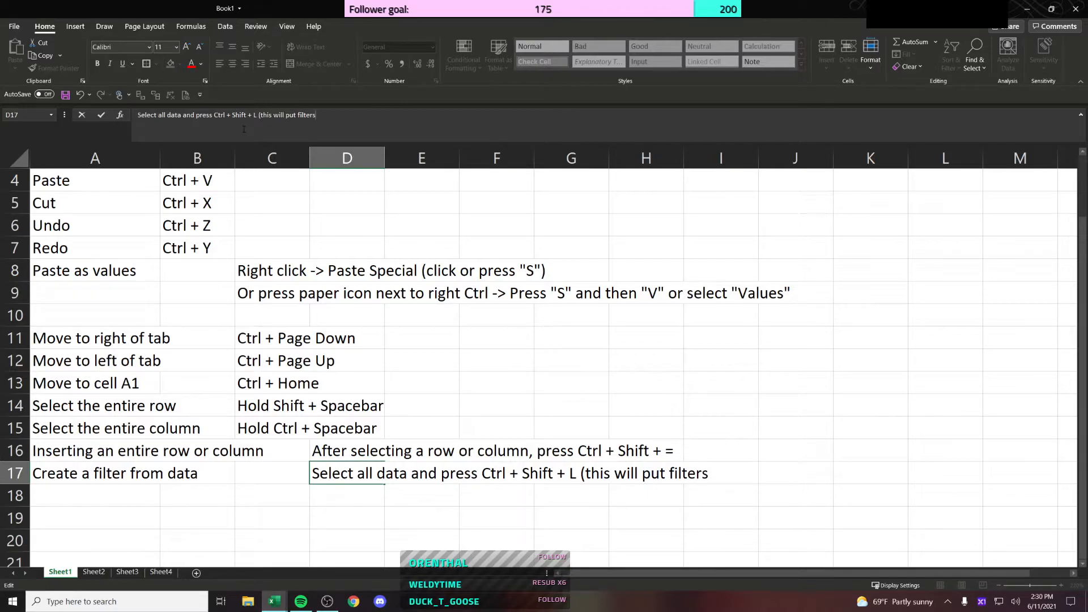
type(" on the first row)")
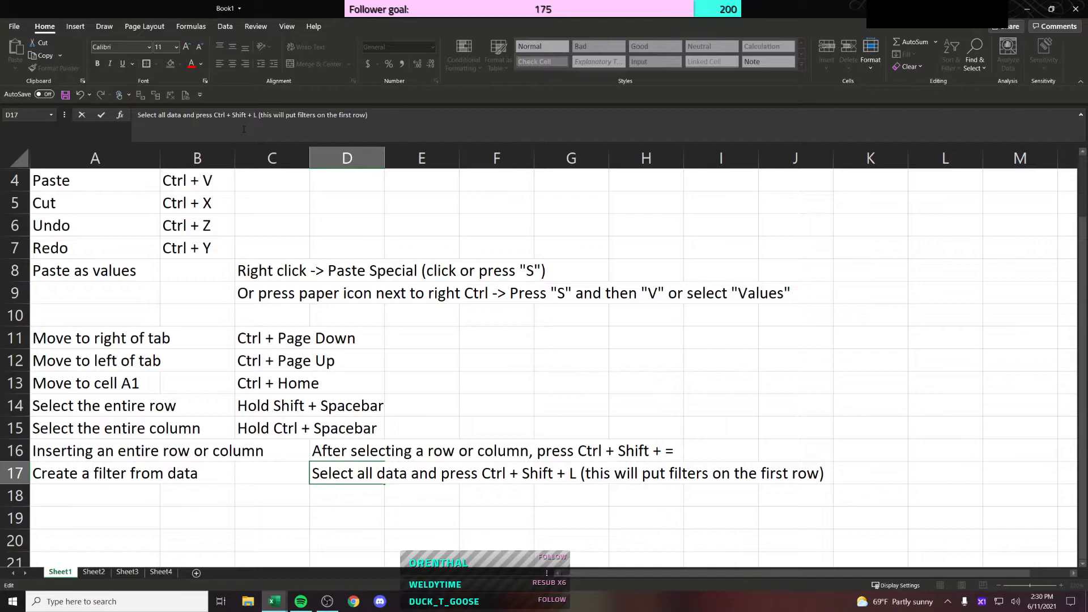
key("Return")
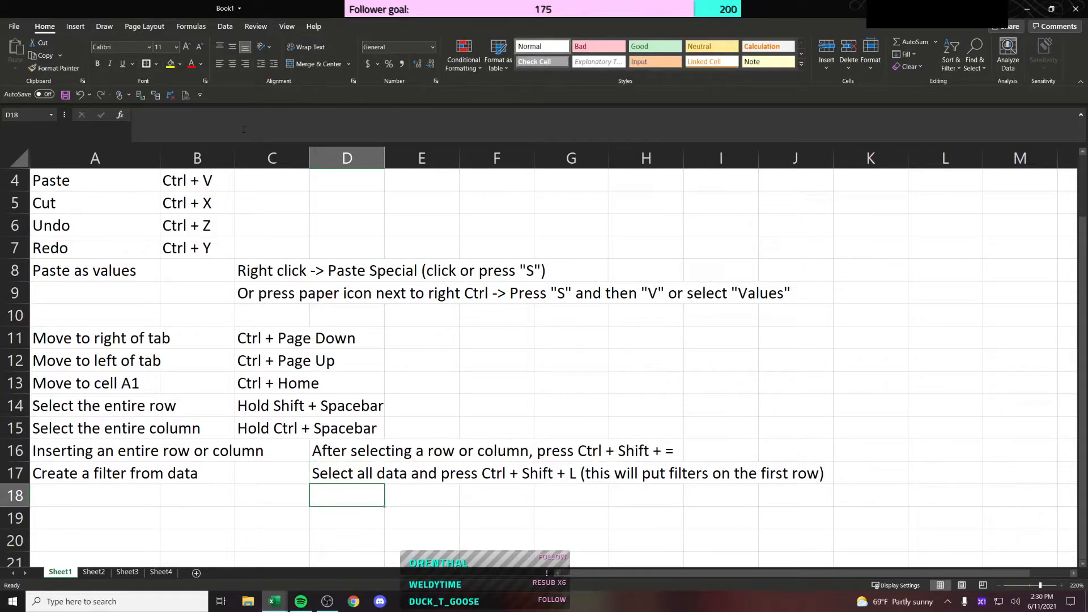
Step: Add the label "Toggle through programs" in A18 of the shortcut list
key("Left")
key("Left")
key("Left")
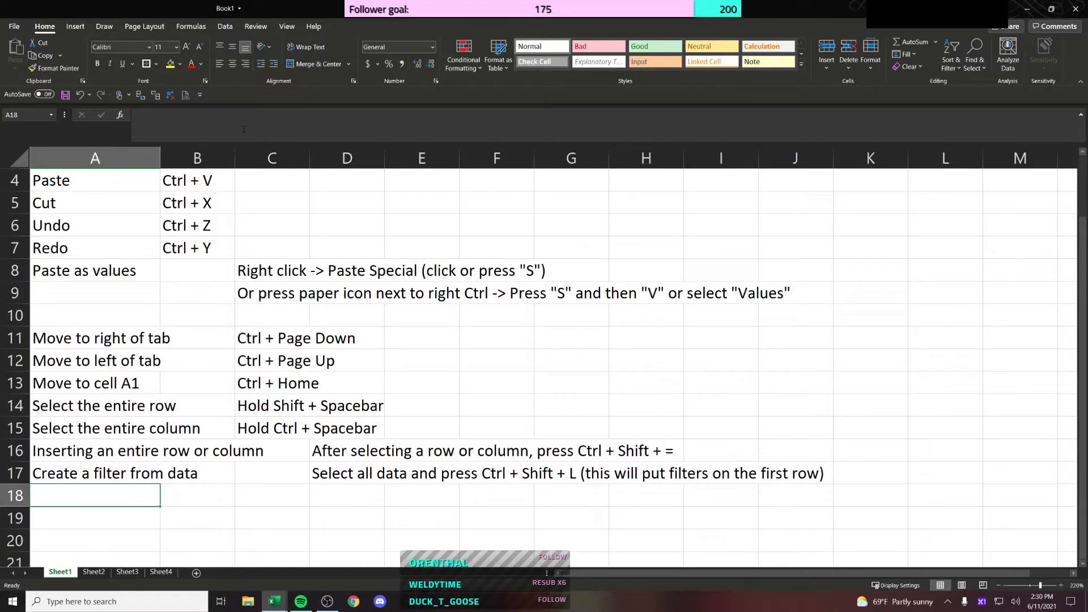
type("Toff")
key("BackSpace")
key("BackSpace")
type("g")
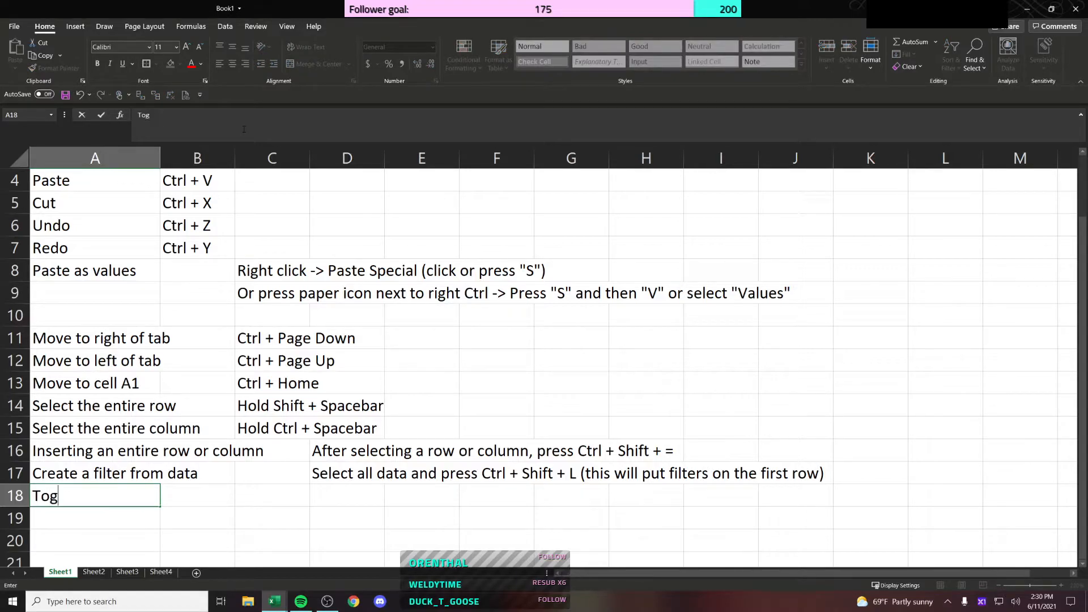
type("gle through ")
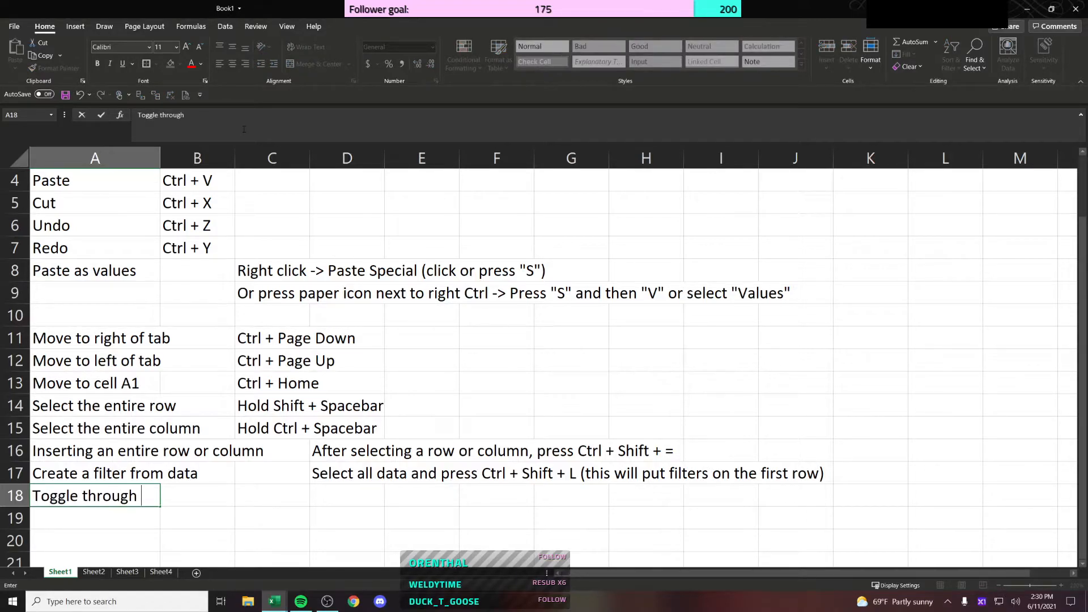
type("programs")
key("Return")
Step: Enter "Alt+ Tab" in D18 as the shortcut for toggling through programs
key("Up")
key("Right")
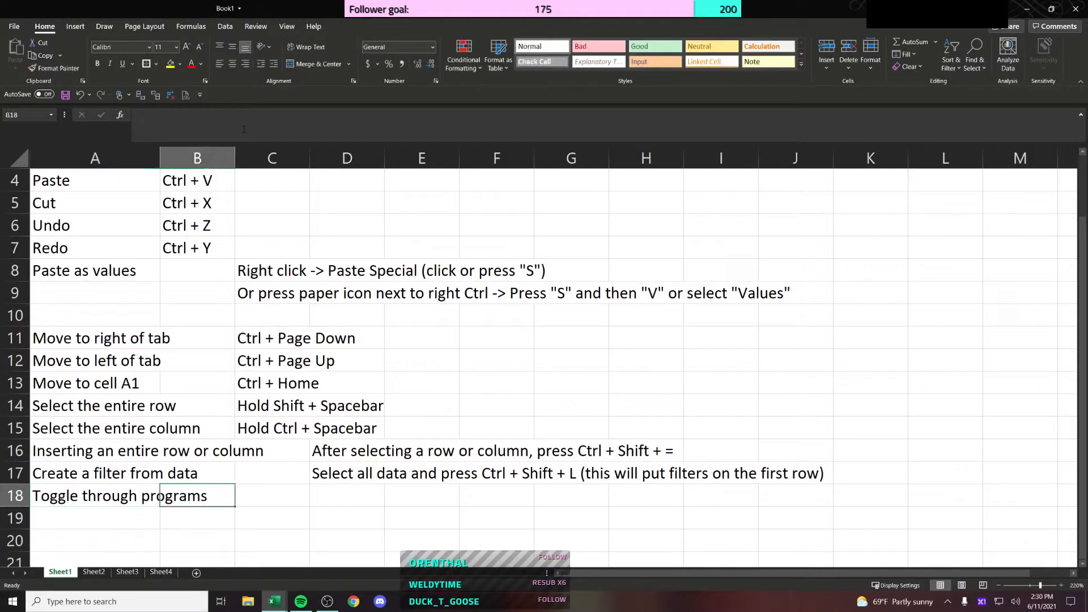
key("Right")
key("Right")
type("A")
key("BackSpace")
type("lt+ Tab")
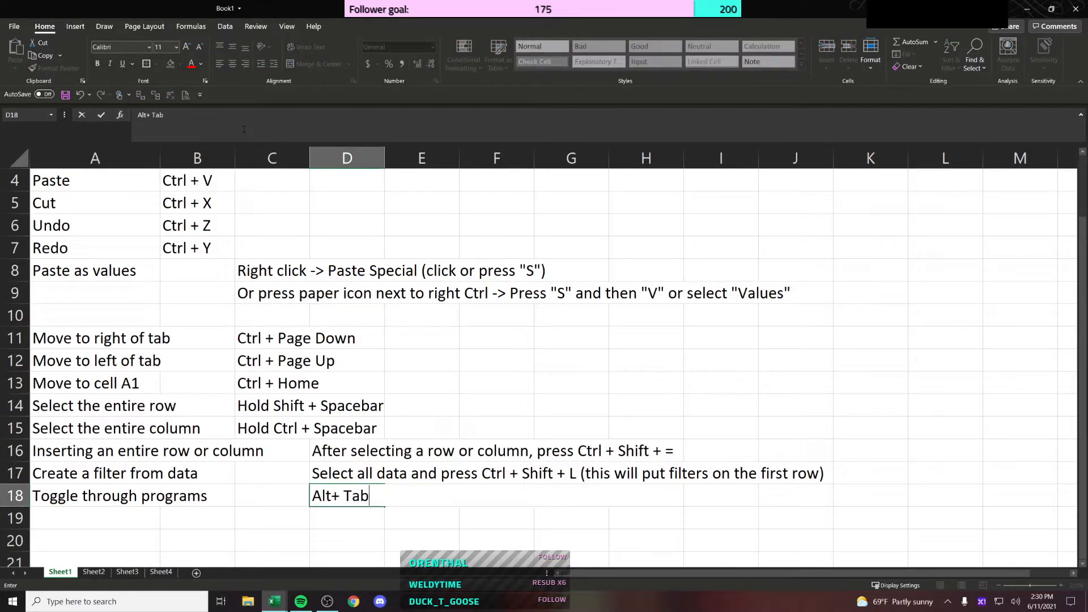
key("Return")
key("Left")
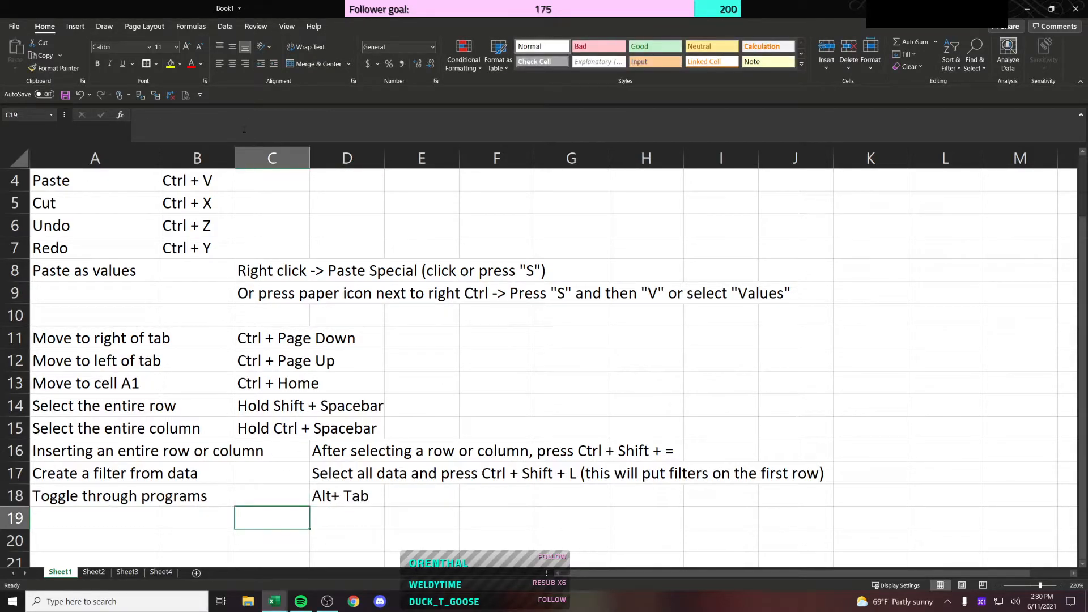
key("Down")
key("Down")
key("Down")
key("Down")
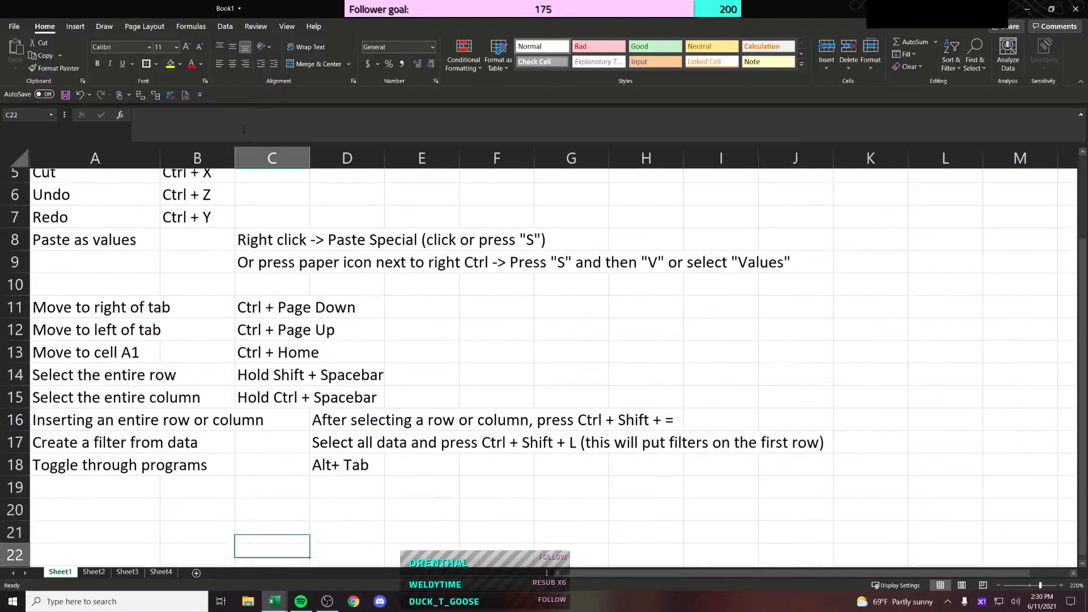
Step: Insert a blank cell at A18 with the existing cells shifted down, and undo the insertion
key("Left")
key("Left")
key("Up")
key("Up")
key("Up")
key("Up")
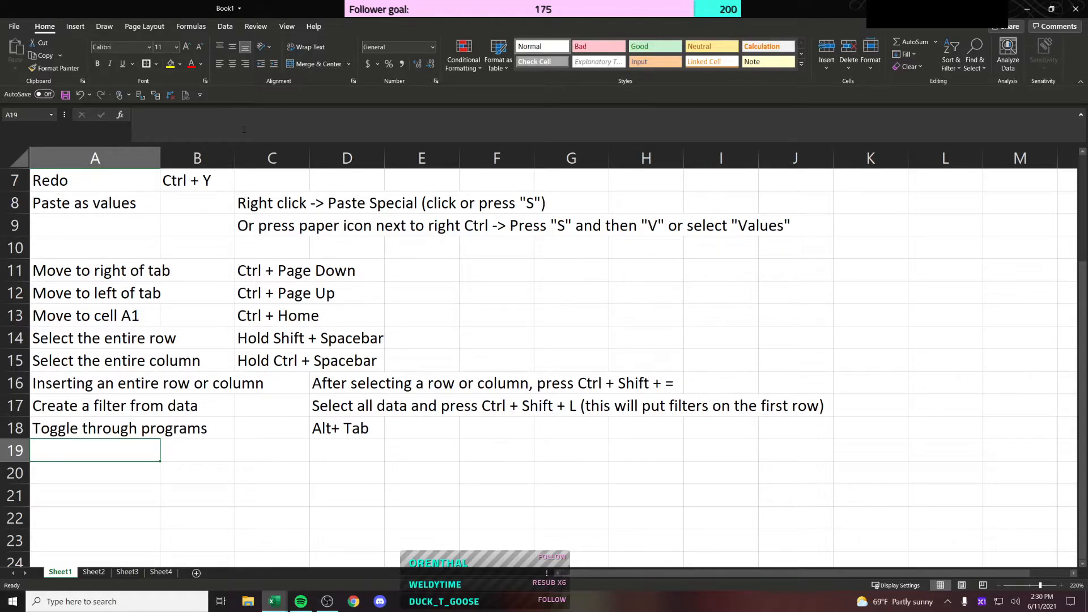
key("Up")
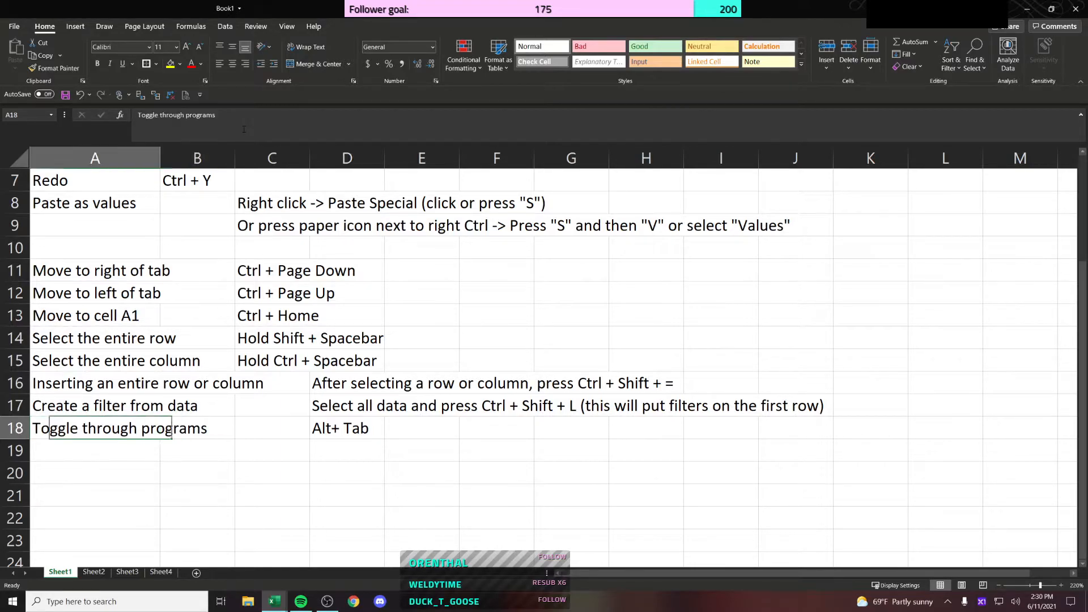
key("Menu")
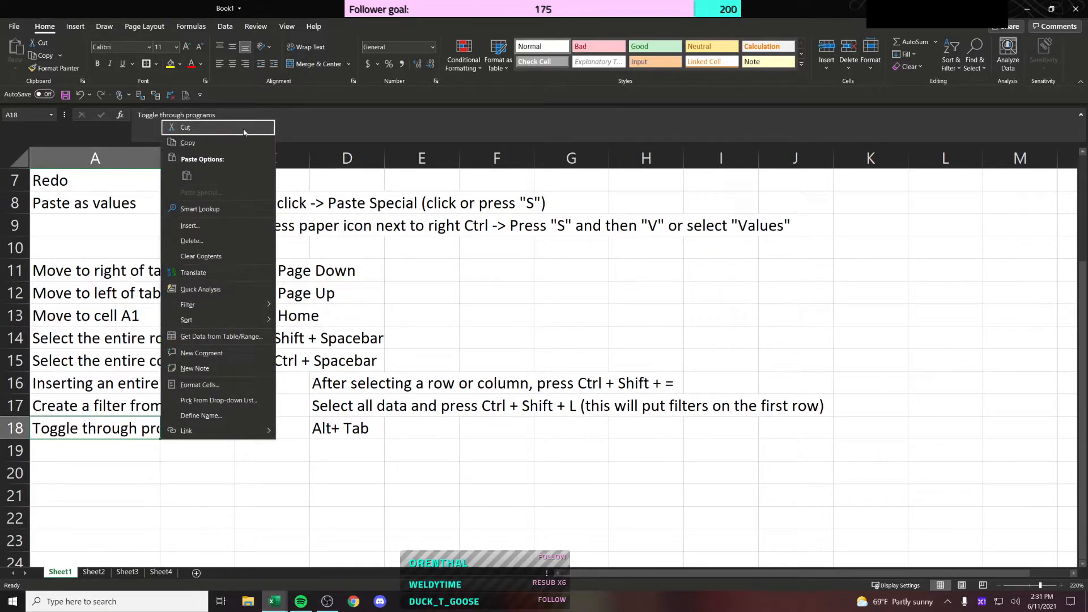
key("Down")
key("Down")
key("Down")
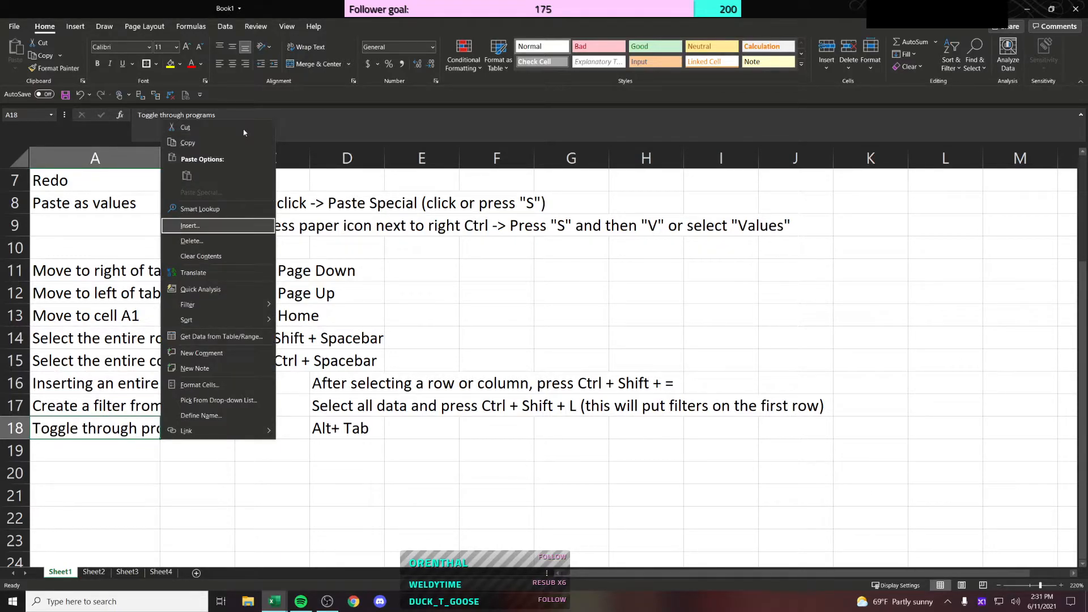
key("Return")
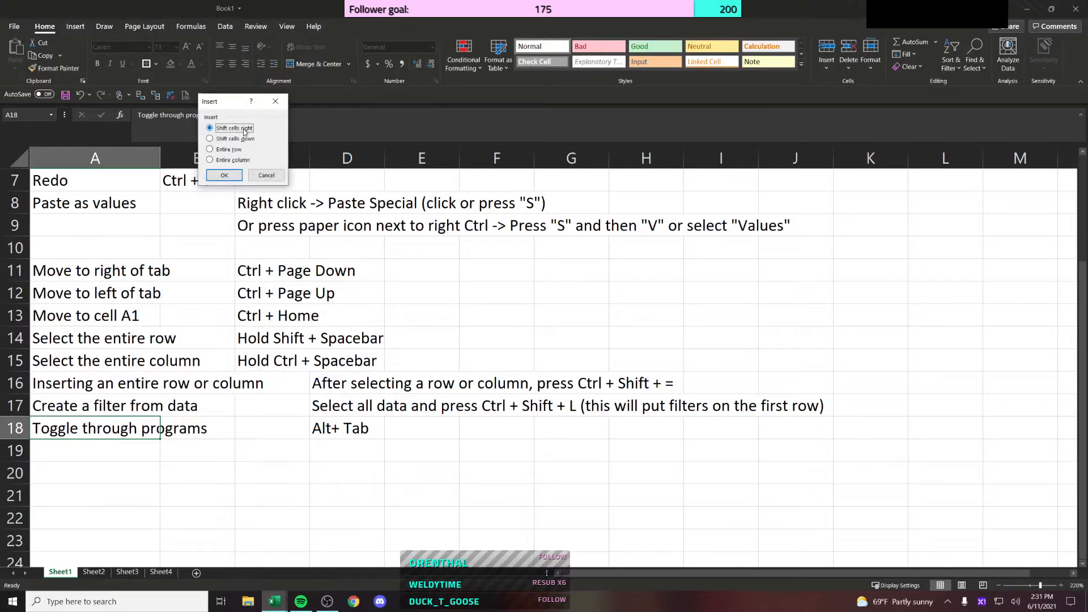
key("Down")
key("Return")
key("ctrl+c")
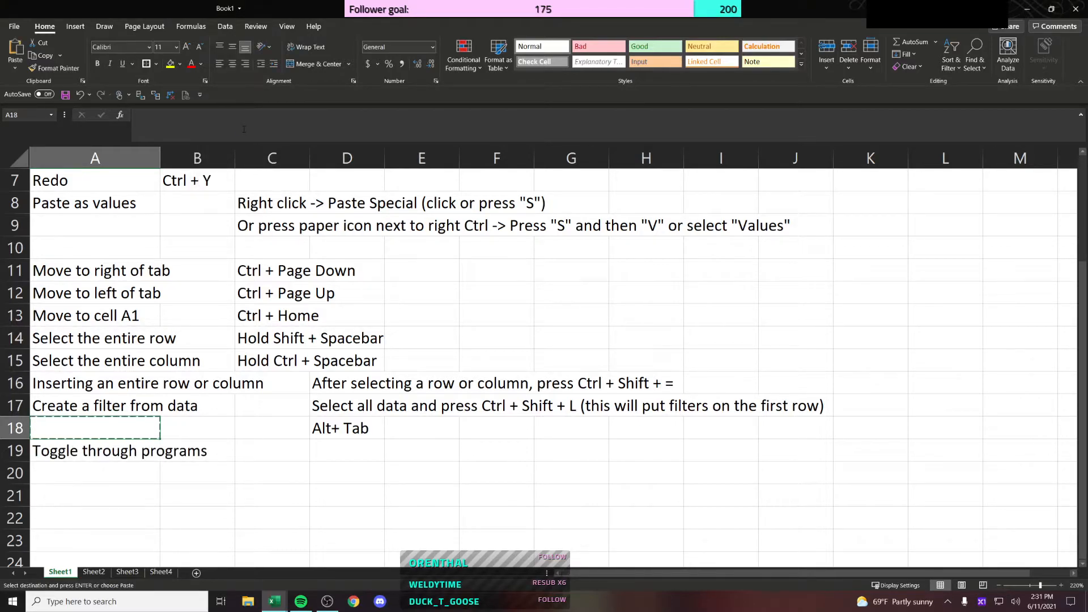
key("ctrl+z")
key("shift+Right")
key("shift+Right")
key("shift+Right")
key("Left")
key("shift+Right")
key("shift+Right")
key("shift+Right")
key("shift+F10")
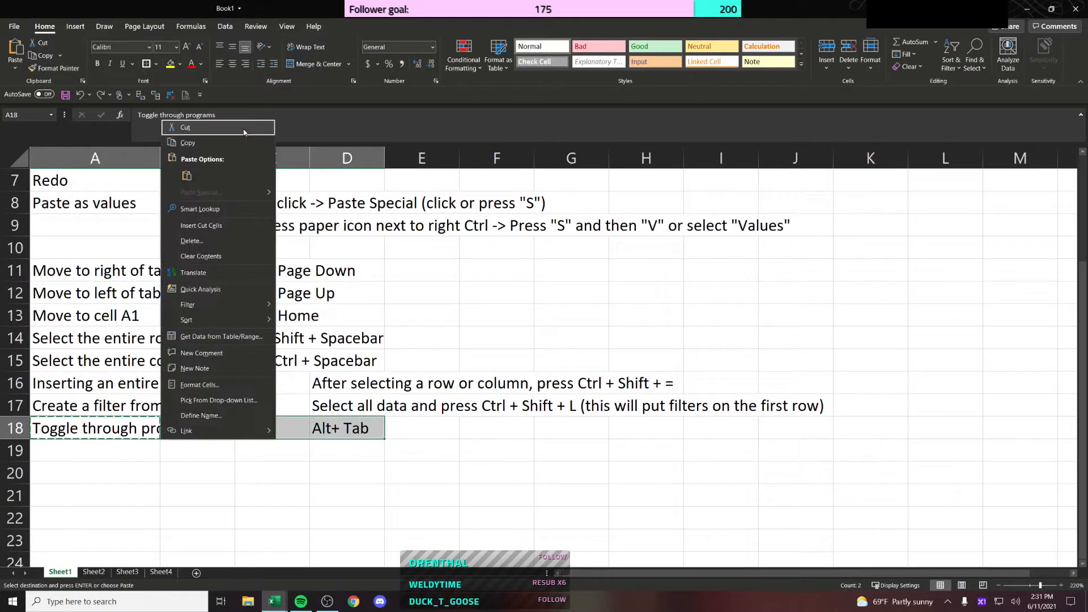
key("i")
key("Escape")
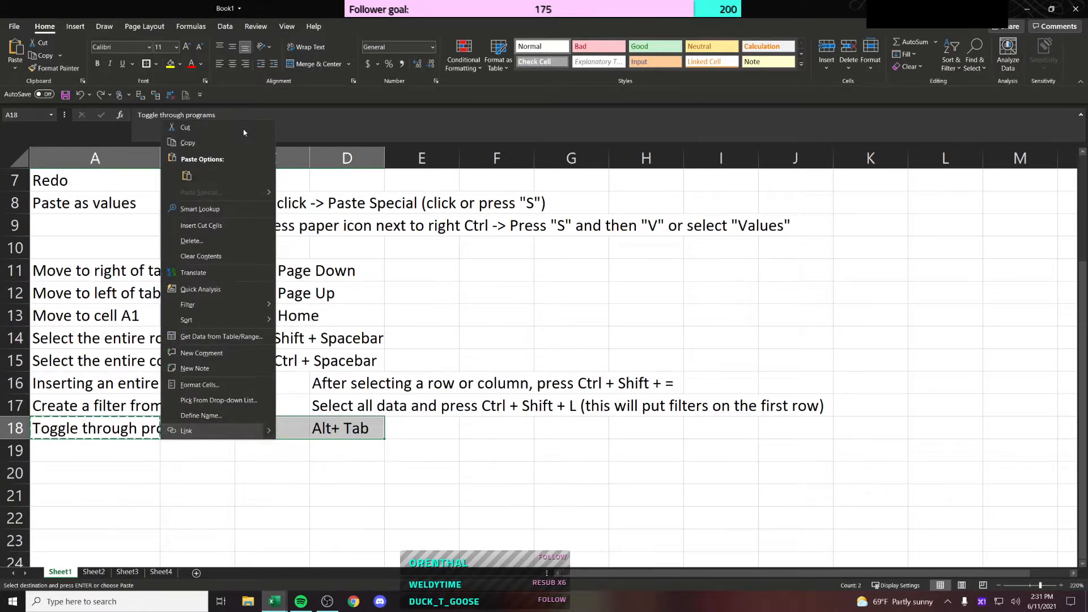
key("i")
key("Return")
key("Escape")
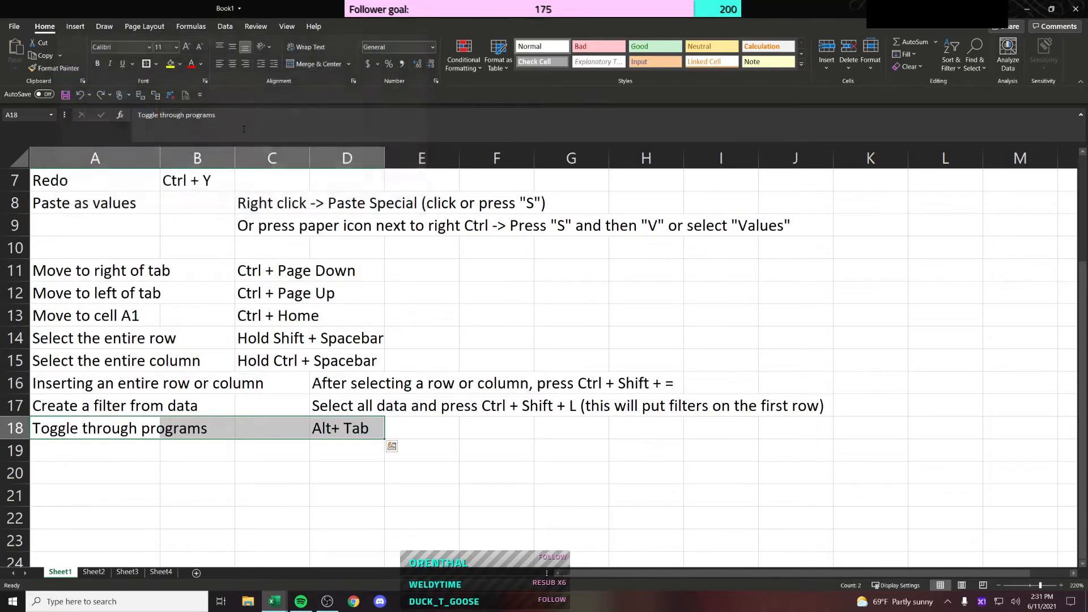
Step: Insert blank cells across A18:D18 with the existing cells shifted down, and undo the insertion
key("shift+Left")
key("shift+Left")
key("shift+Left")
key("shift+Right")
key("shift+Right")
key("shift+Right")
key("super")
key("Escape")
key("Menu")
key("i")
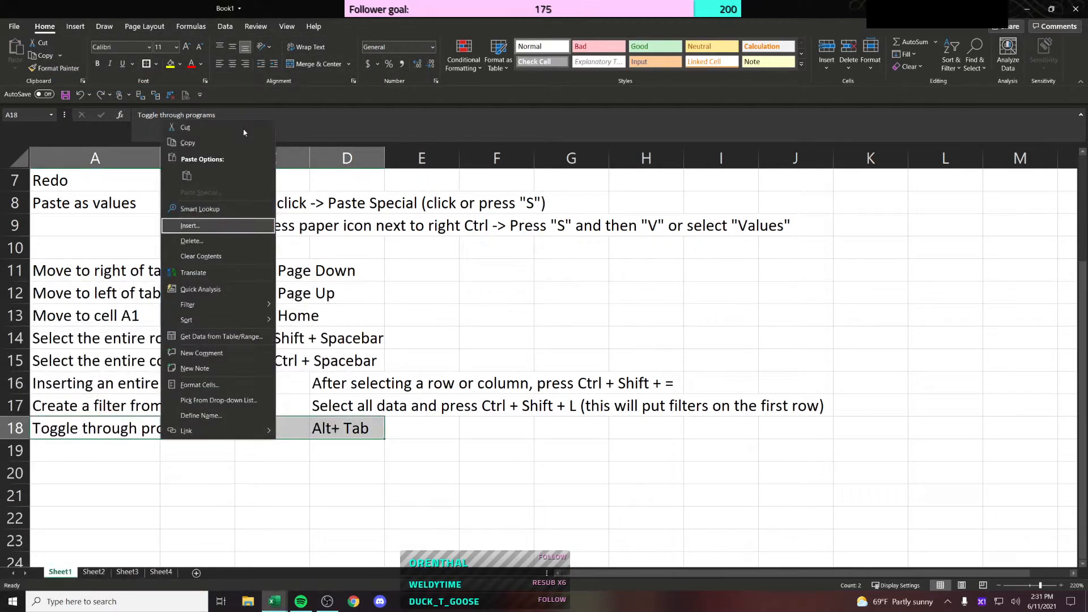
key("Return")
key("Down")
key("Return")
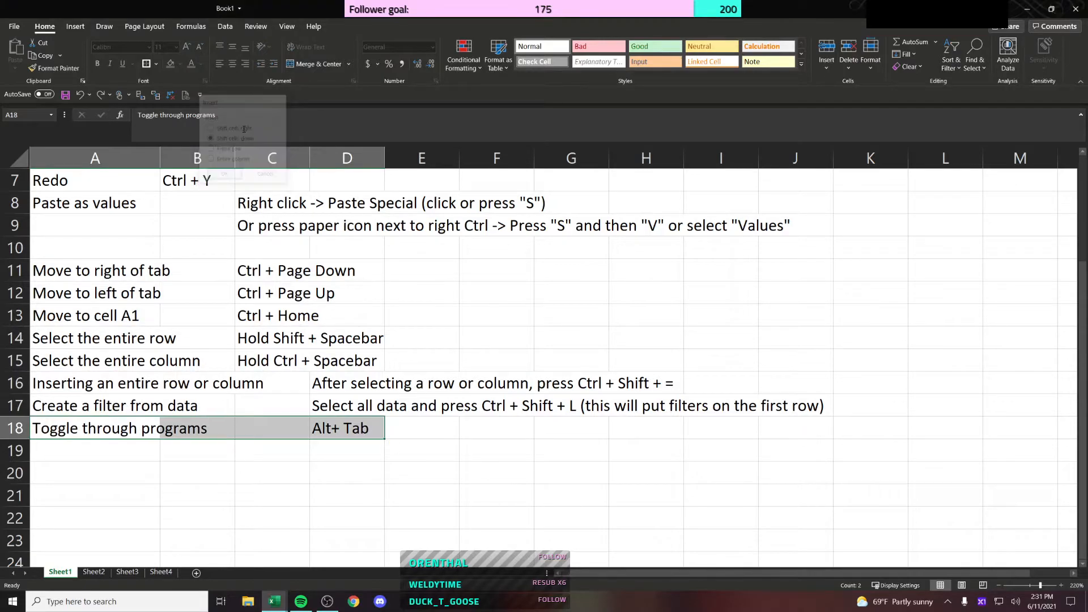
key("ctrl+z")
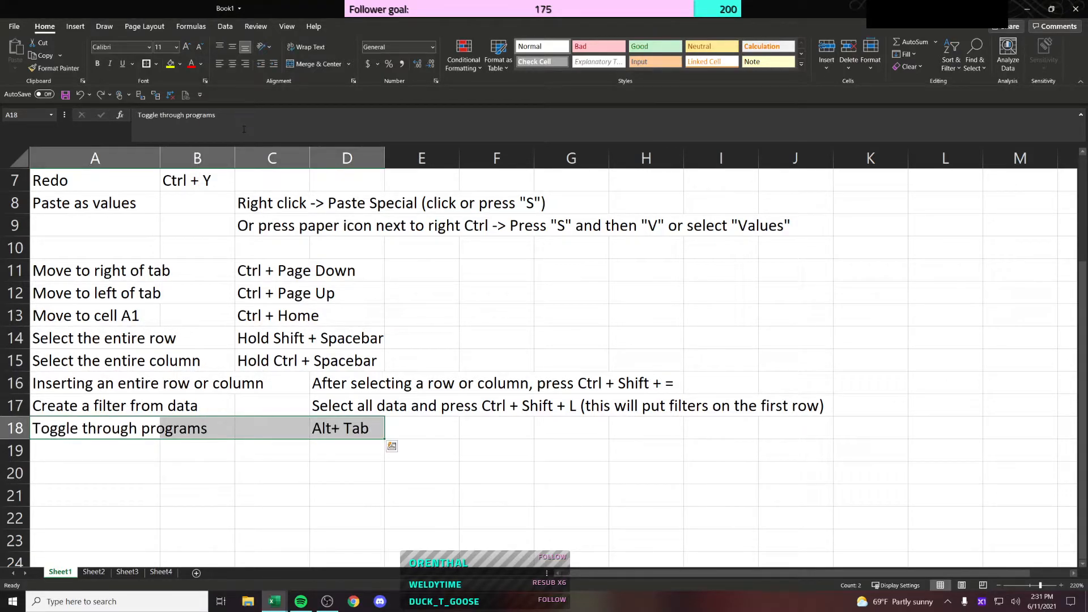
Step: Delete only cell A18 with the cells below shifted up, and undo the deletion
key("Left")
key("Right")
key("Left")
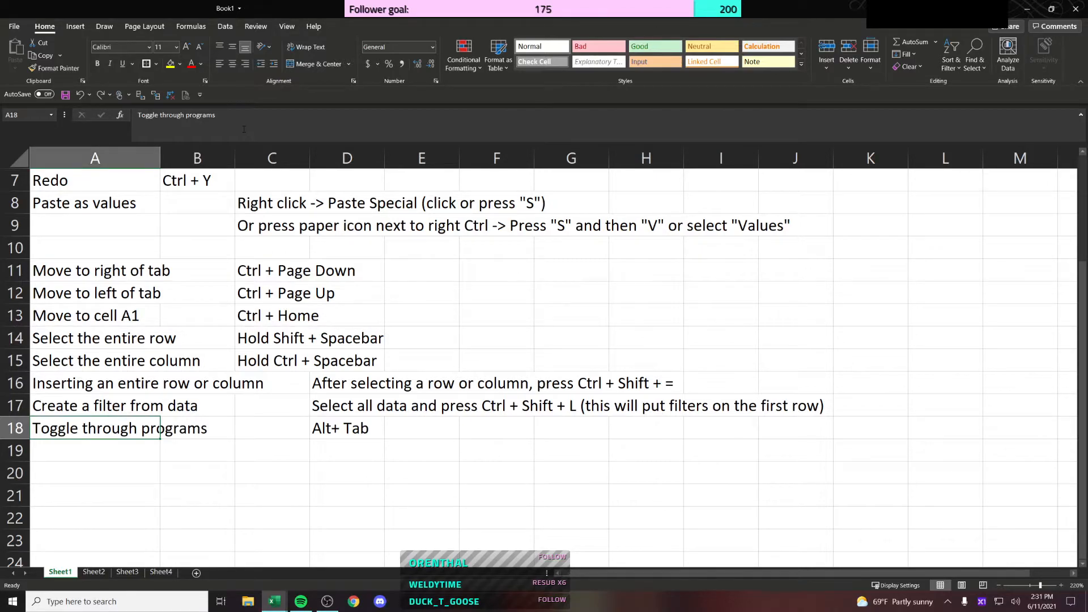
right_click(243, 129)
key("d")
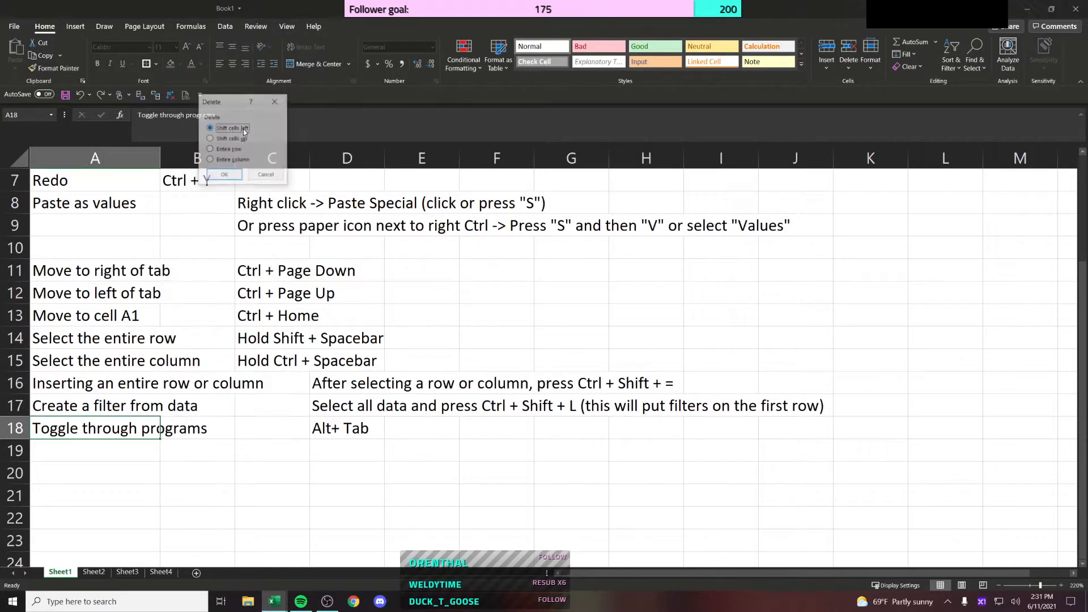
key("Down")
key("Return")
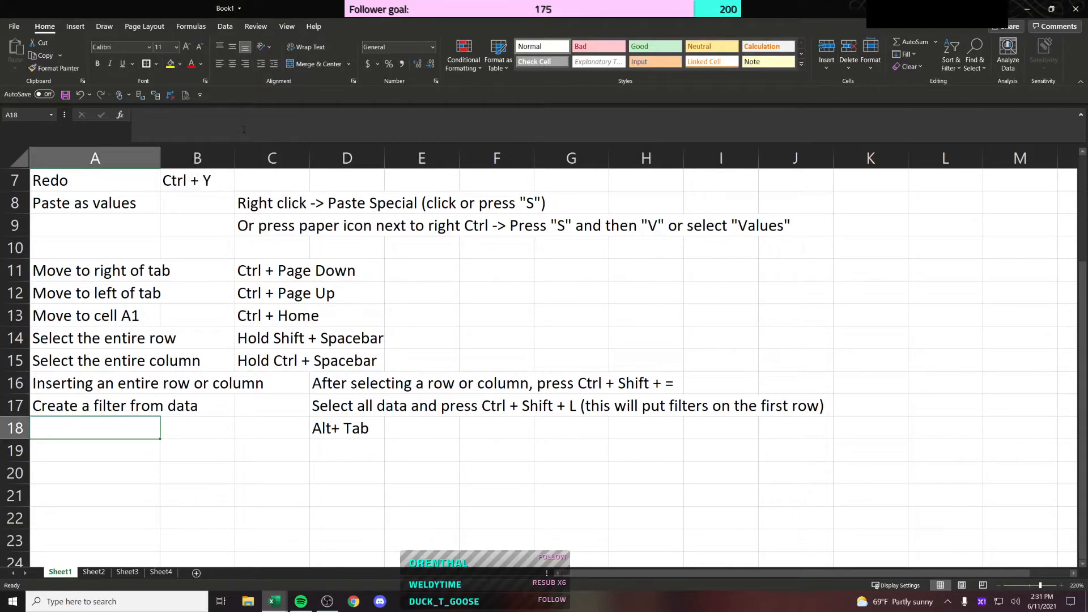
key("ctrl+z")
Step: Delete the entire row of the "Toggle through programs" entry in A18, and undo the deletion
right_click(244, 129)
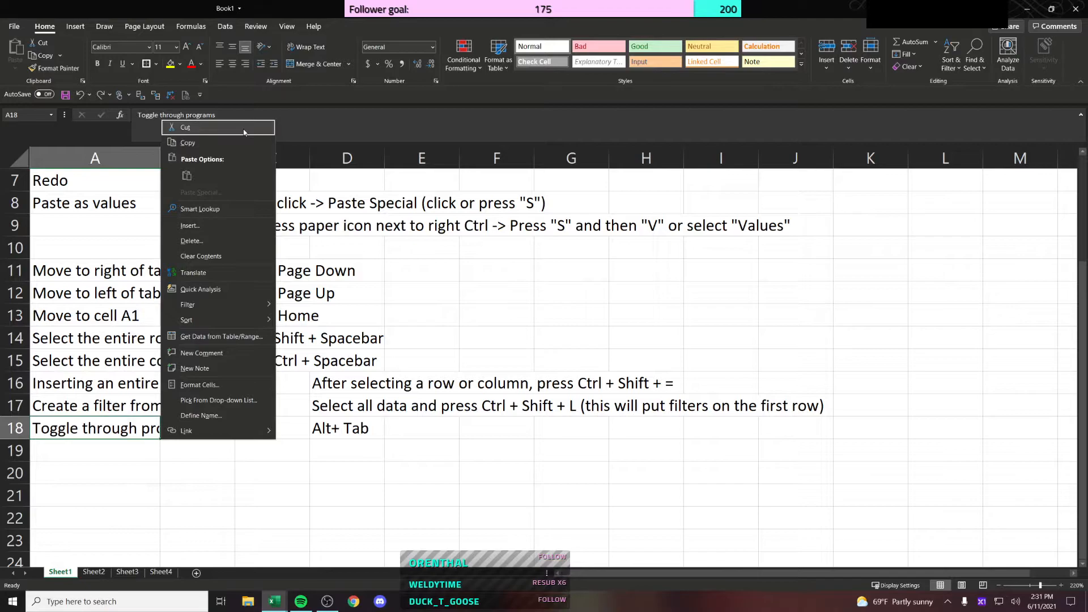
key("d")
key("Down")
key("Down")
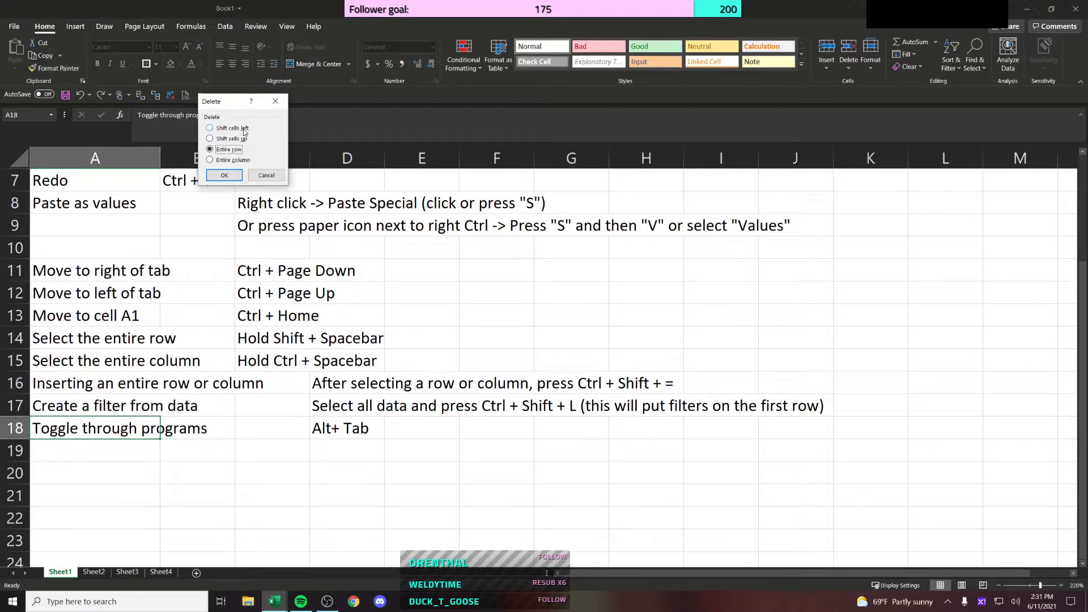
key("Return")
key("ctrl+z")
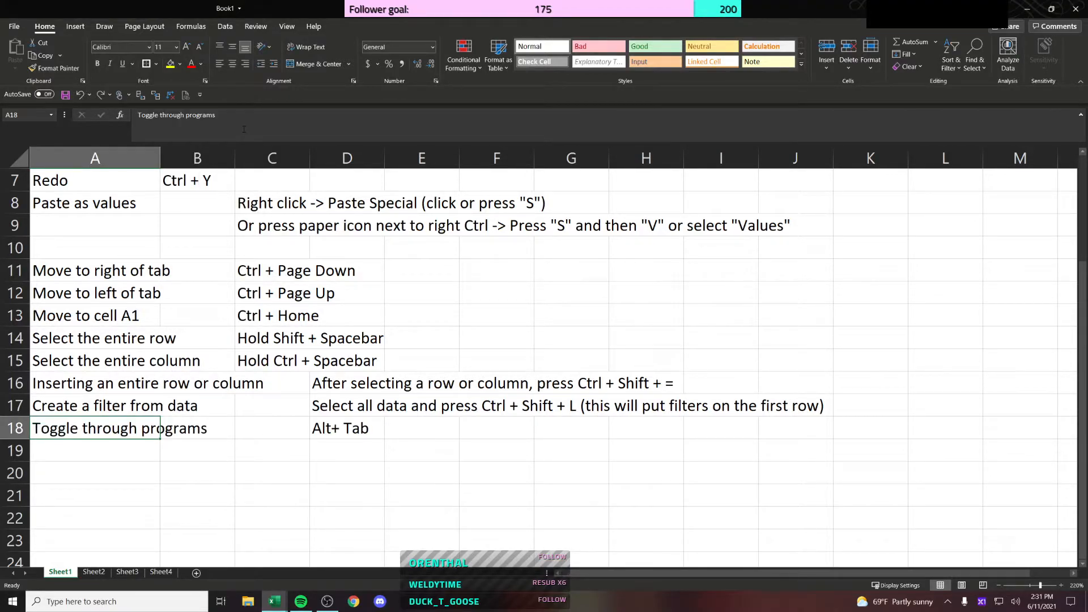
key("F1")
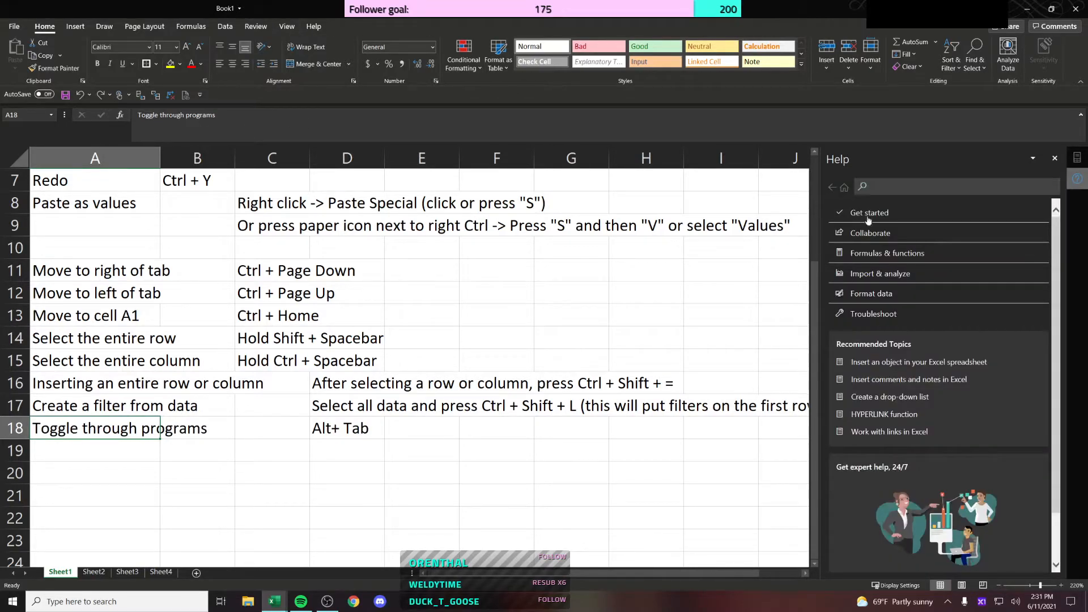
left_click(1055, 159)
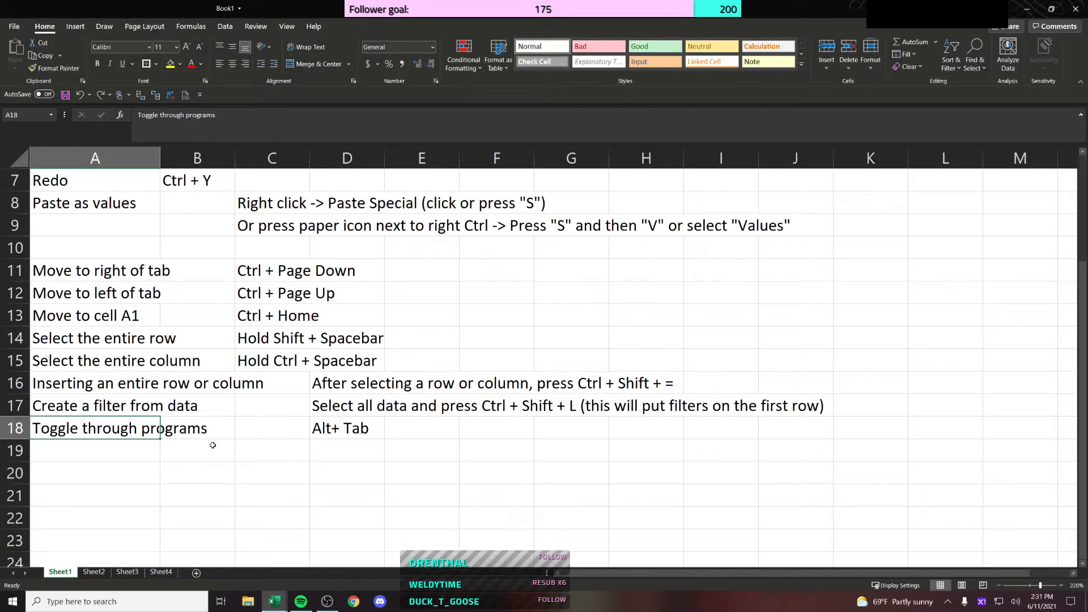
Step: Enter 'Add Excel "shortcuts" to "Quick Access Toolbar" in Excel' in cell A19 and save the workbook
key("Down")
key("Up")
key("Down")
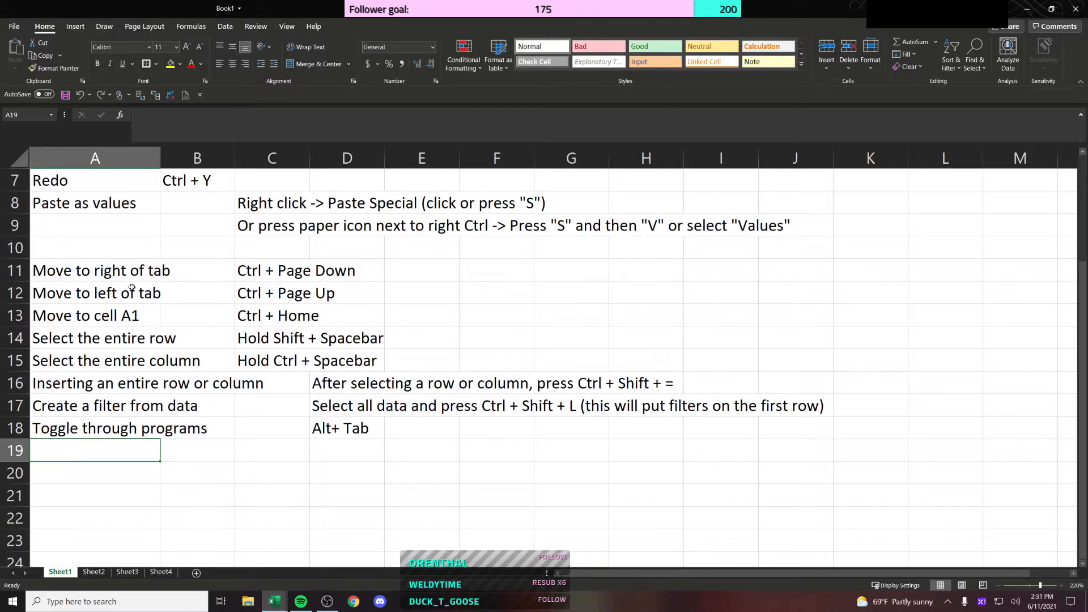
type("Add E")
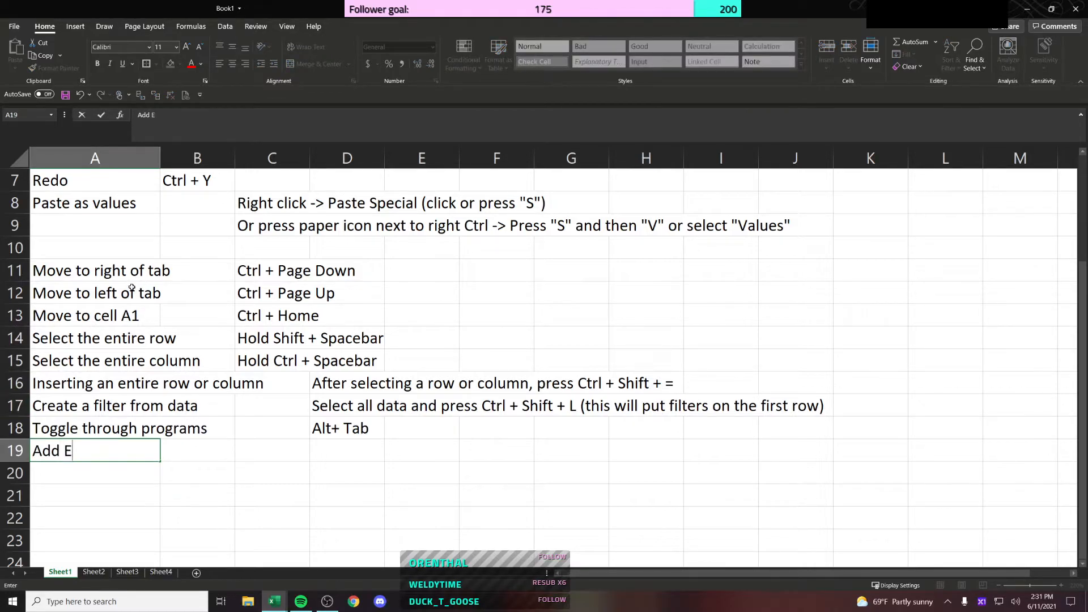
type("xcel shortcuts")
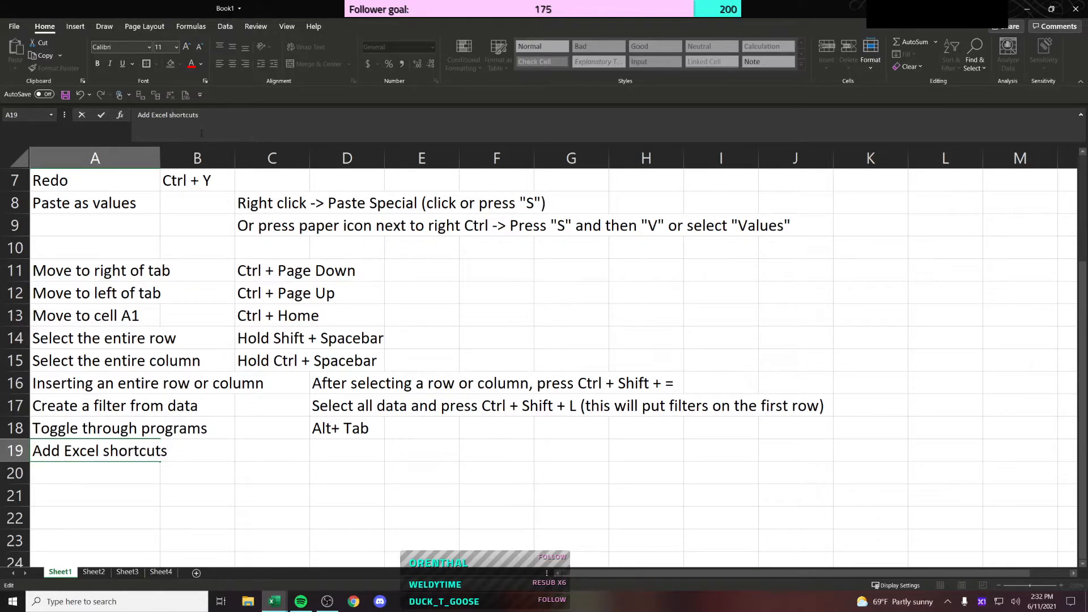
type("\" to :")
key("BackSpace")
type("\"")
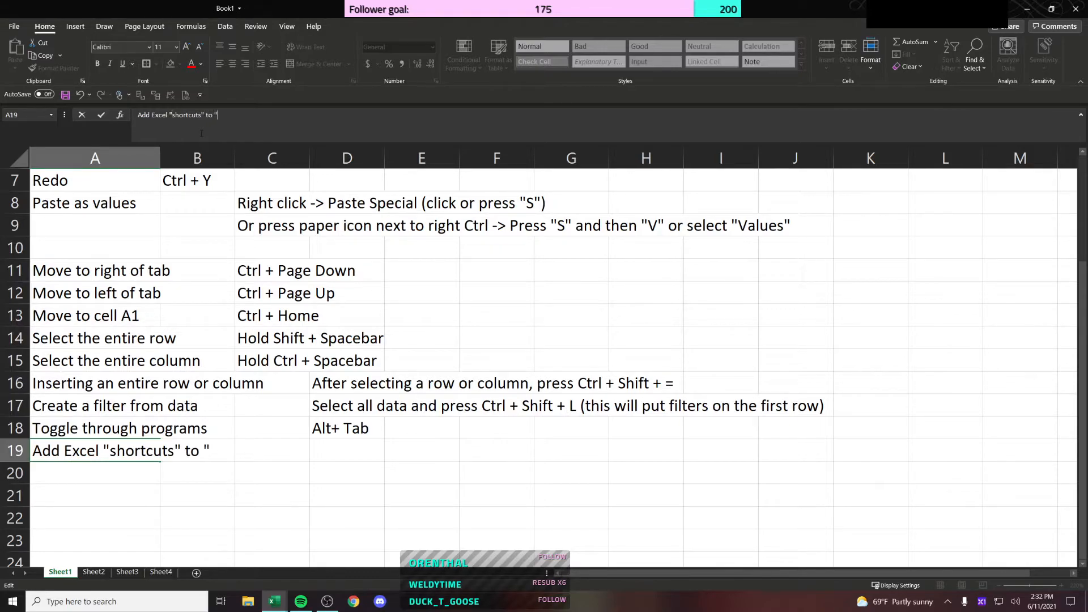
type("Quick Access TOolbar\"")
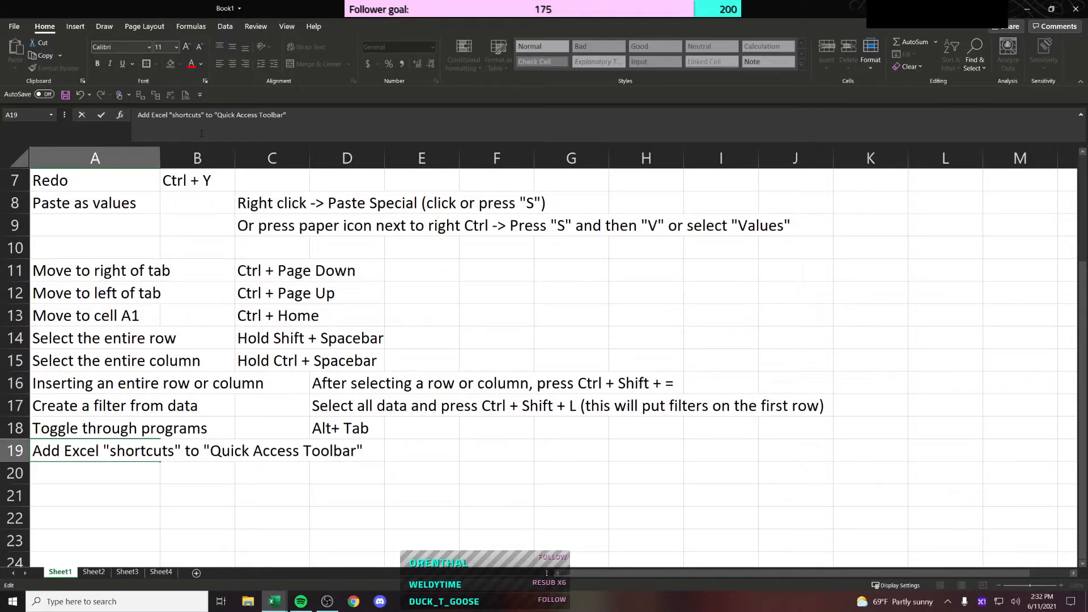
type(" in Excel")
key("Return")
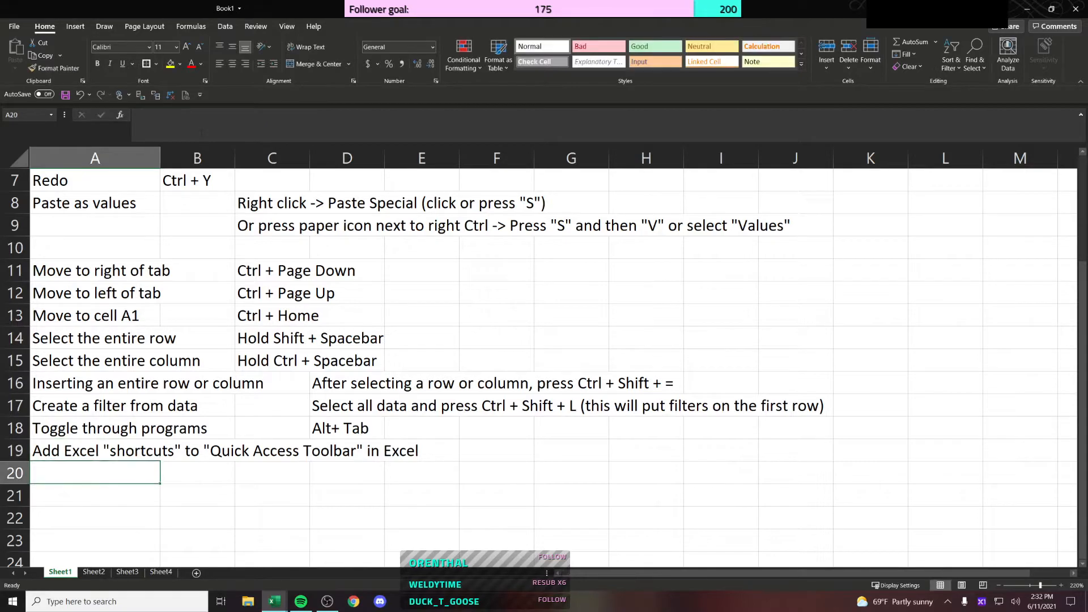
key("Up")
key("ctrl+s")
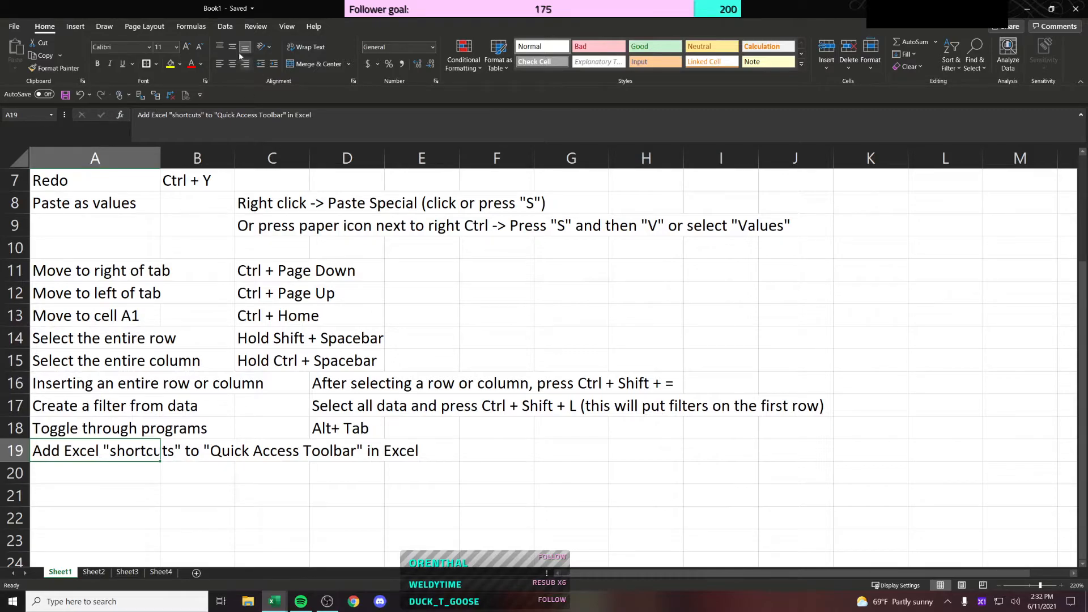
left_click(104, 26)
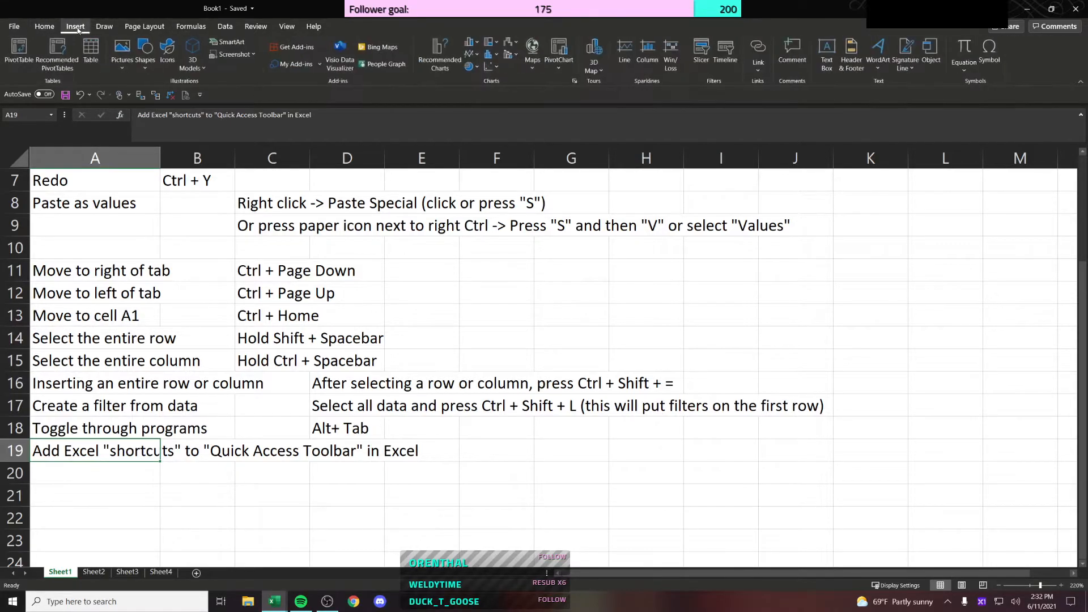
left_click(139, 26)
left_click(191, 26)
left_click(225, 26)
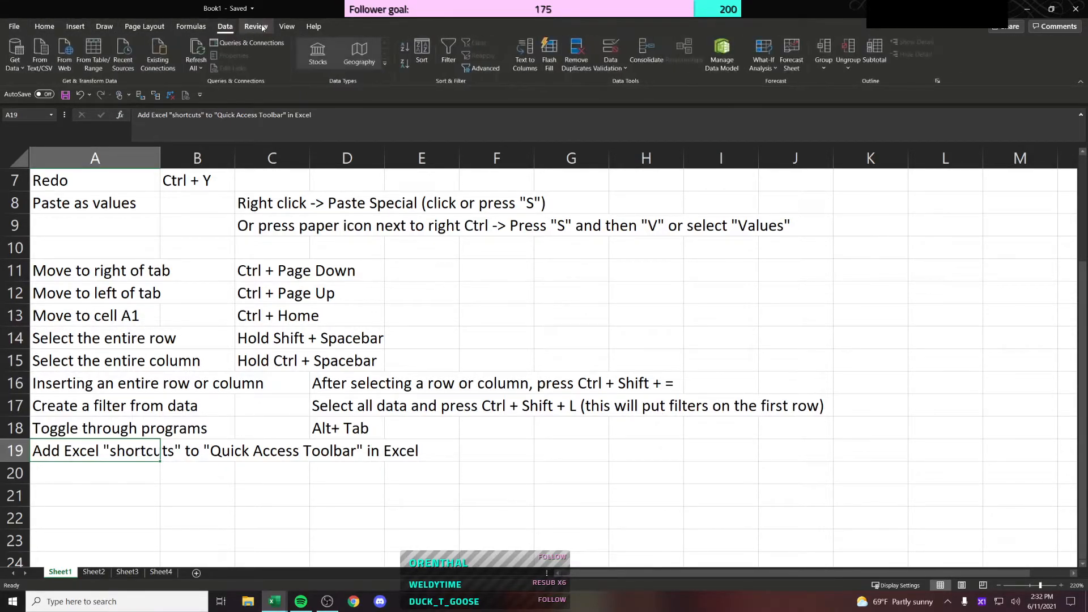
left_click(255, 26)
left_click(191, 26)
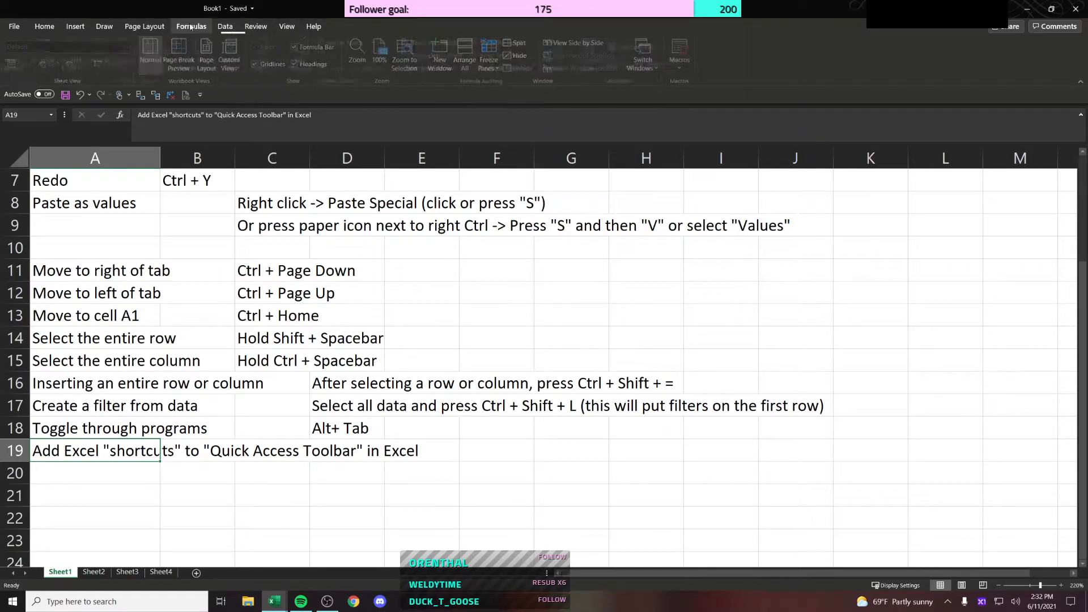
left_click(55, 29)
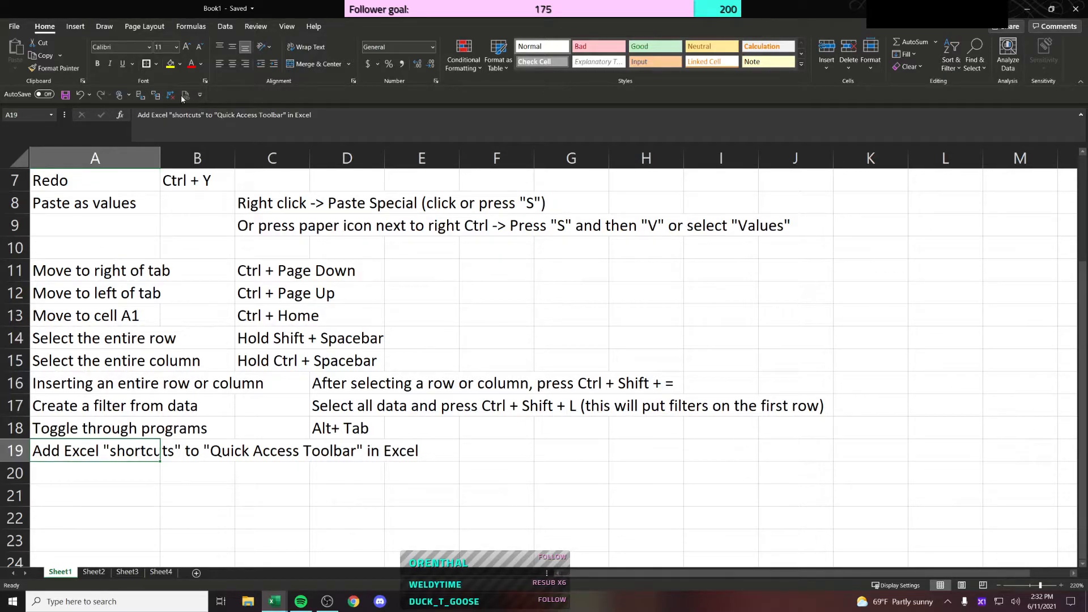
left_click(76, 27)
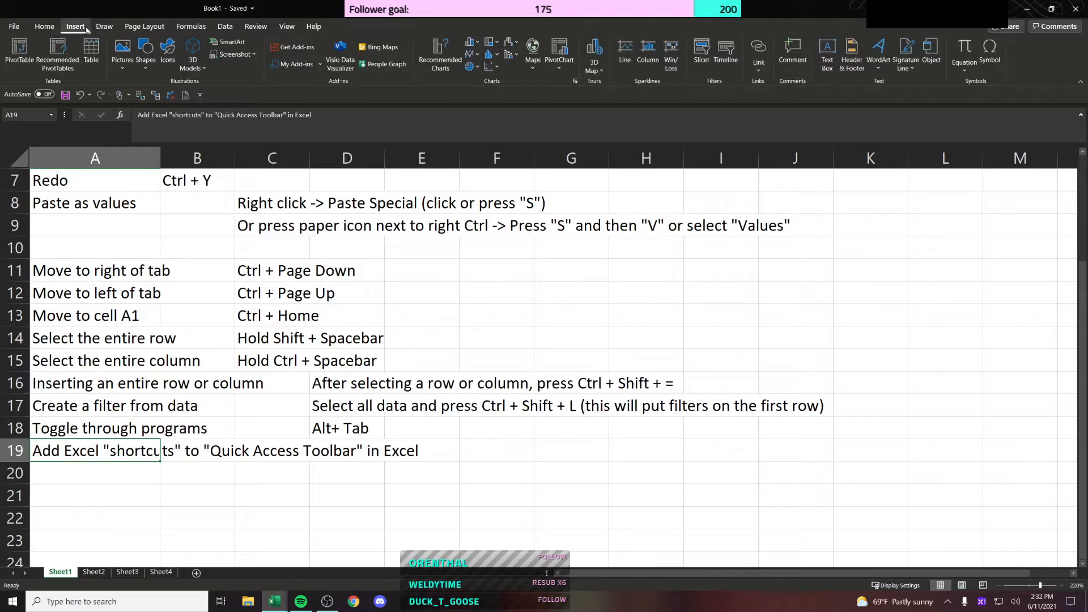
Step: Add the Evaluate Formula command to the Quick Access Toolbar
left_click(190, 27)
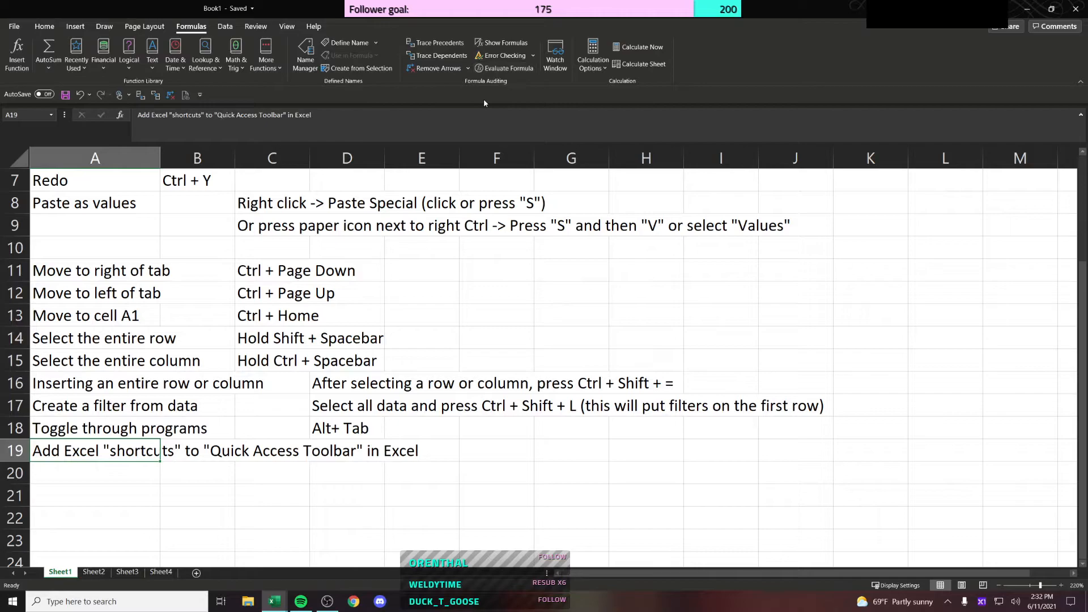
right_click(511, 71)
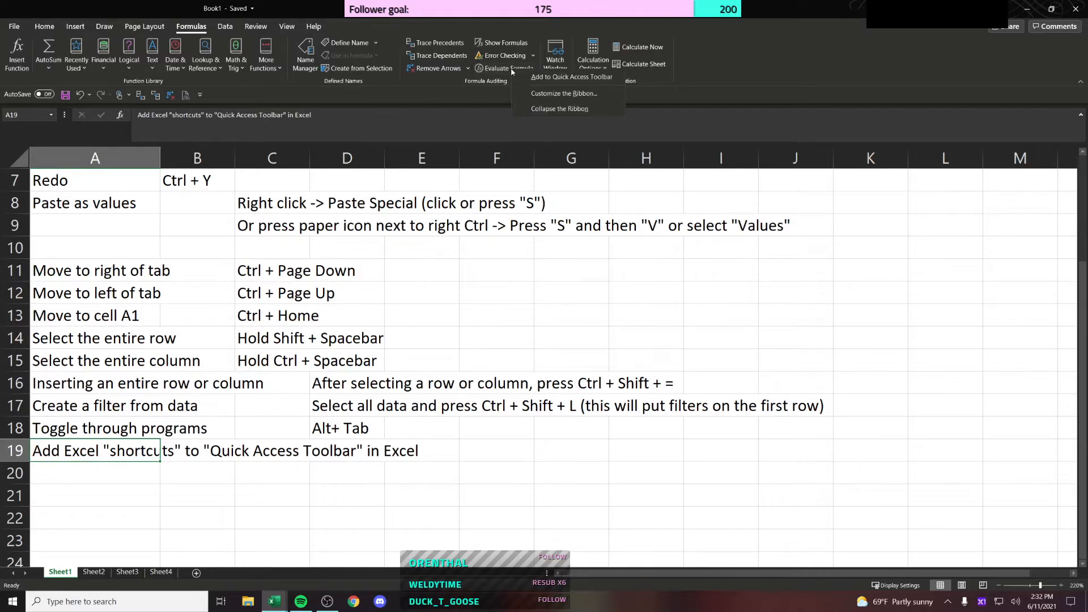
left_click(533, 77)
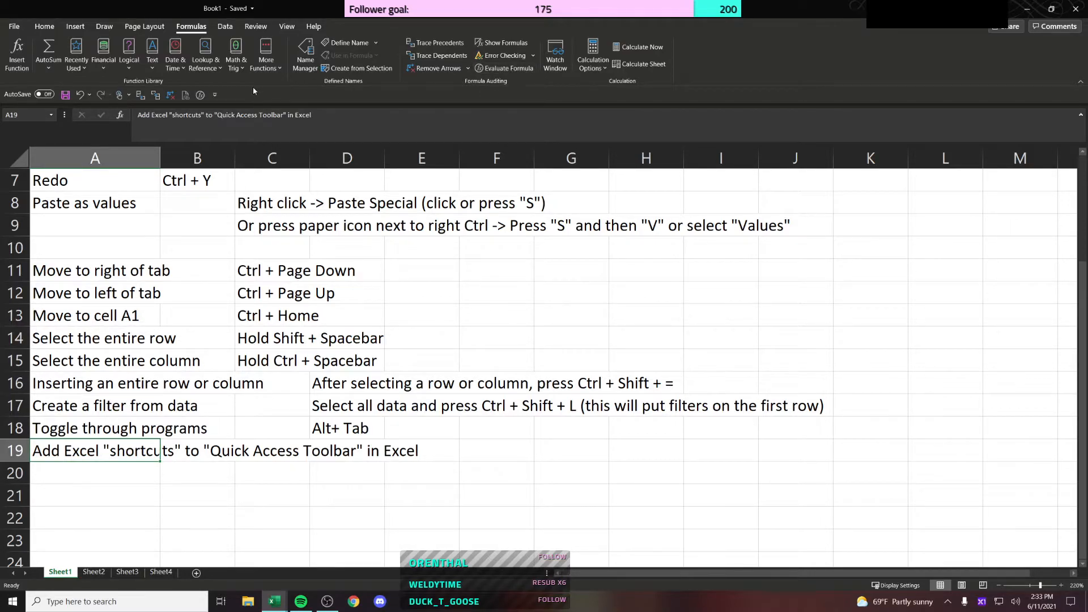
Step: Remove the Evaluate Formula command from the Quick Access Toolbar
right_click(200, 97)
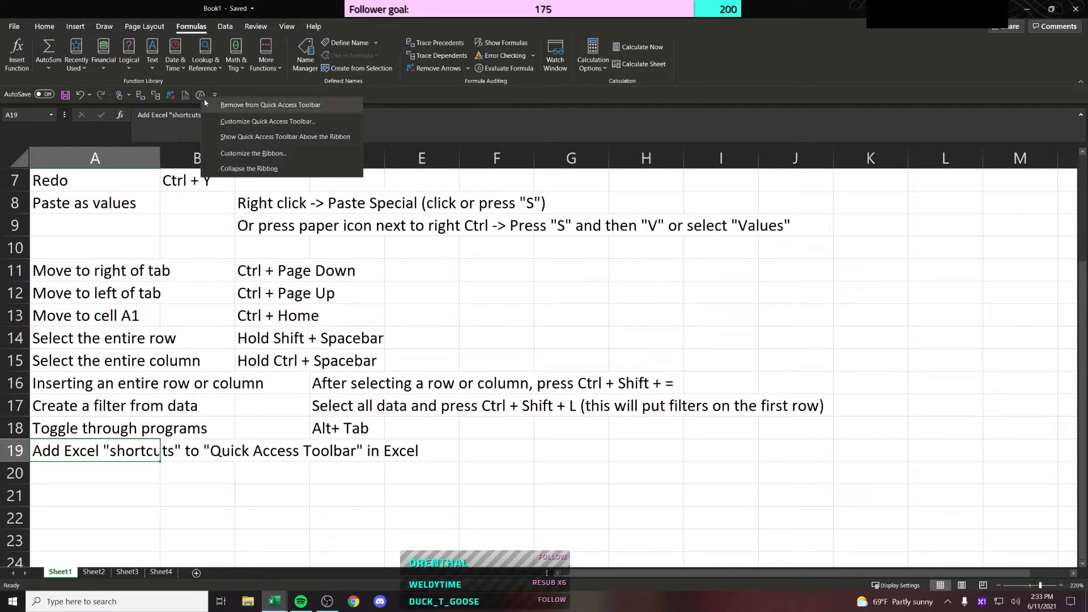
left_click(226, 106)
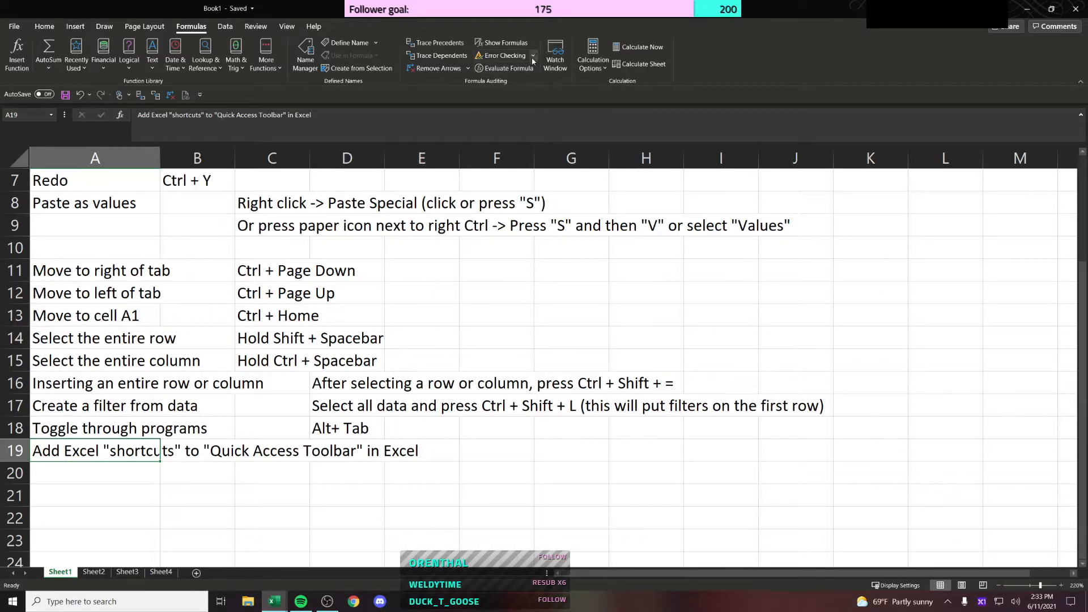
left_click(468, 197)
left_click(366, 252)
left_click(258, 313)
left_click_drag(455, 307, 453, 295)
left_click(532, 55)
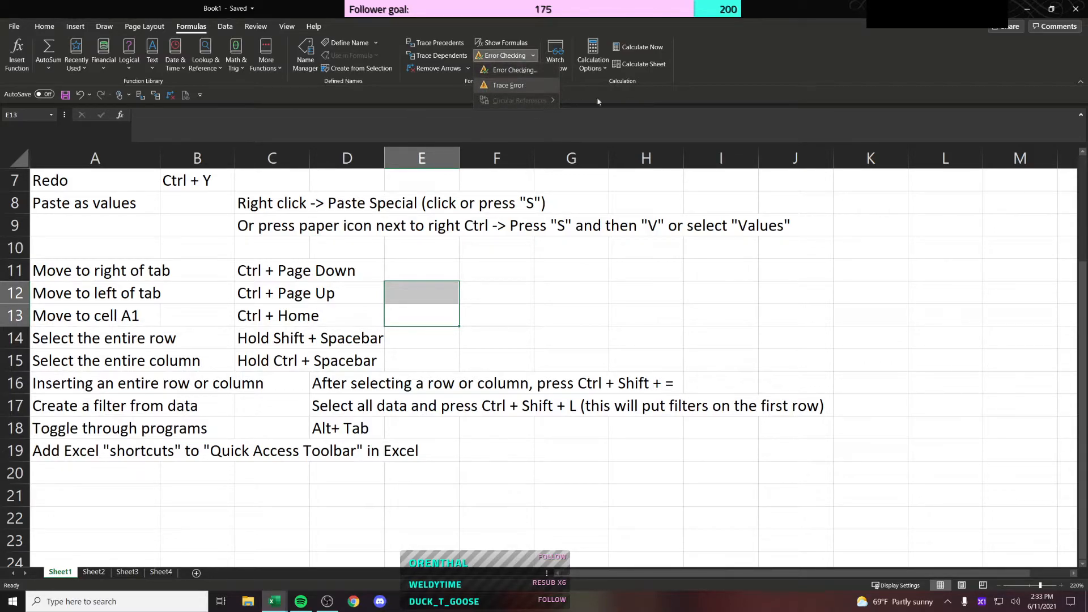
left_click(744, 61)
left_click(415, 292)
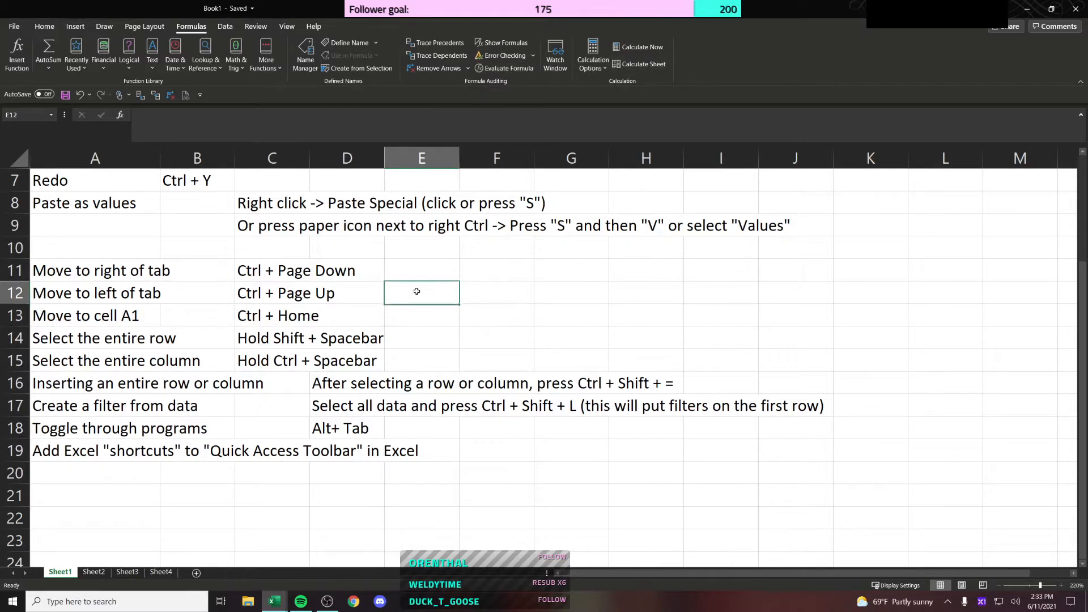
Step: On Sheet2, enter a SUM formula in cell D13 that totals the costs in D4:D11
left_click(98, 573)
left_click(219, 457)
left_click(156, 458)
left_click(310, 275)
left_click(303, 353)
left_click(290, 369)
left_click(279, 384)
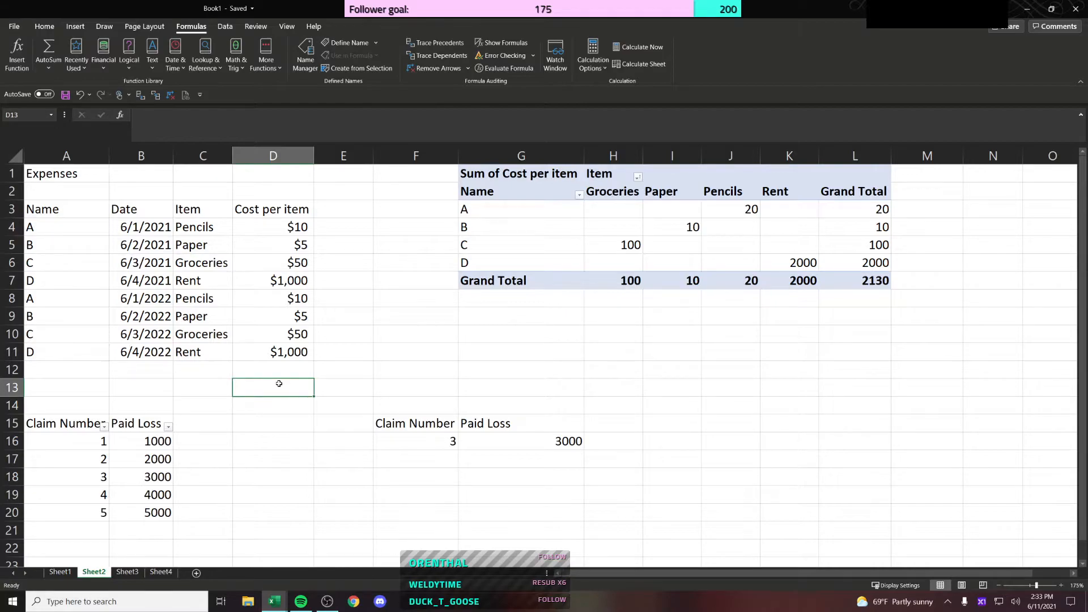
type("=sum(")
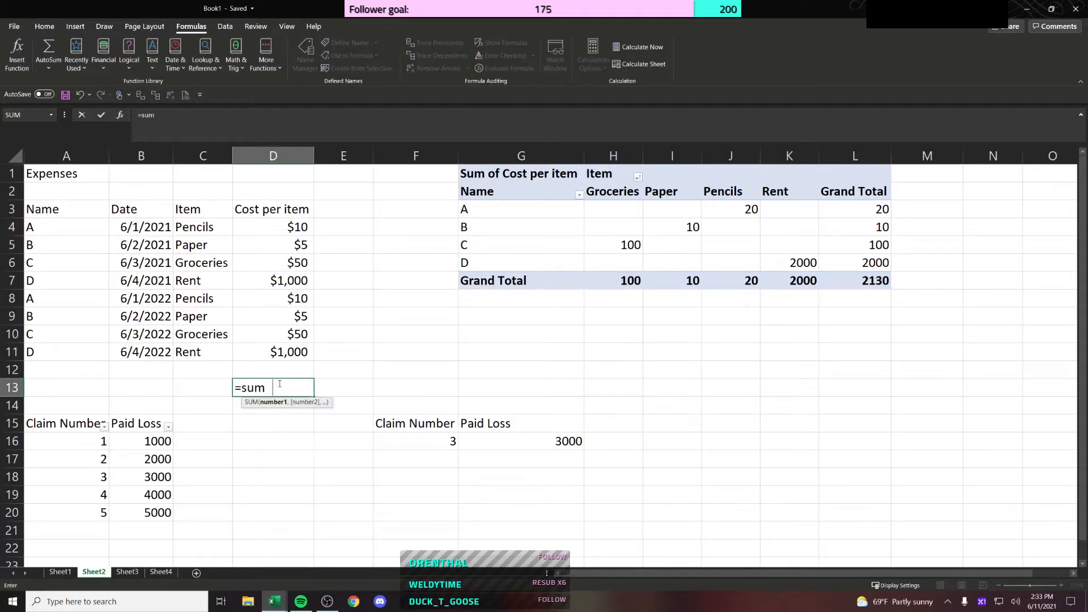
key("Up")
key("Up")
key("shift+Up")
key("shift+Up")
key("shift+Up")
key("shift+Up")
key("shift+Up")
key("shift+Up")
key("shift+Up")
key("Return")
left_click(280, 387)
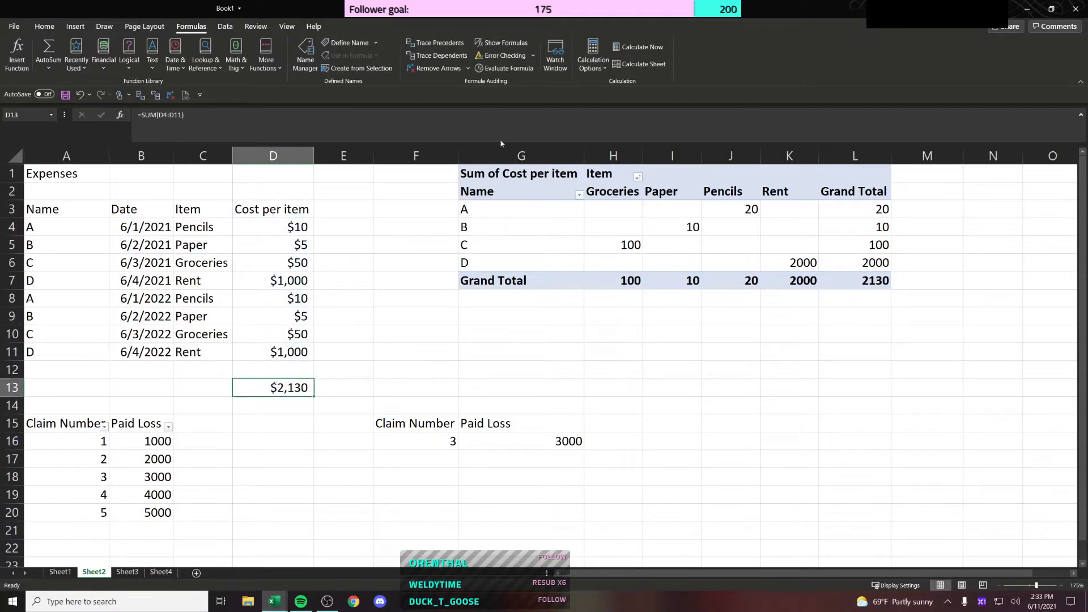
Step: Evaluate the SUM formula in D13 with Evaluate Formula, and clear the cell
left_click(506, 68)
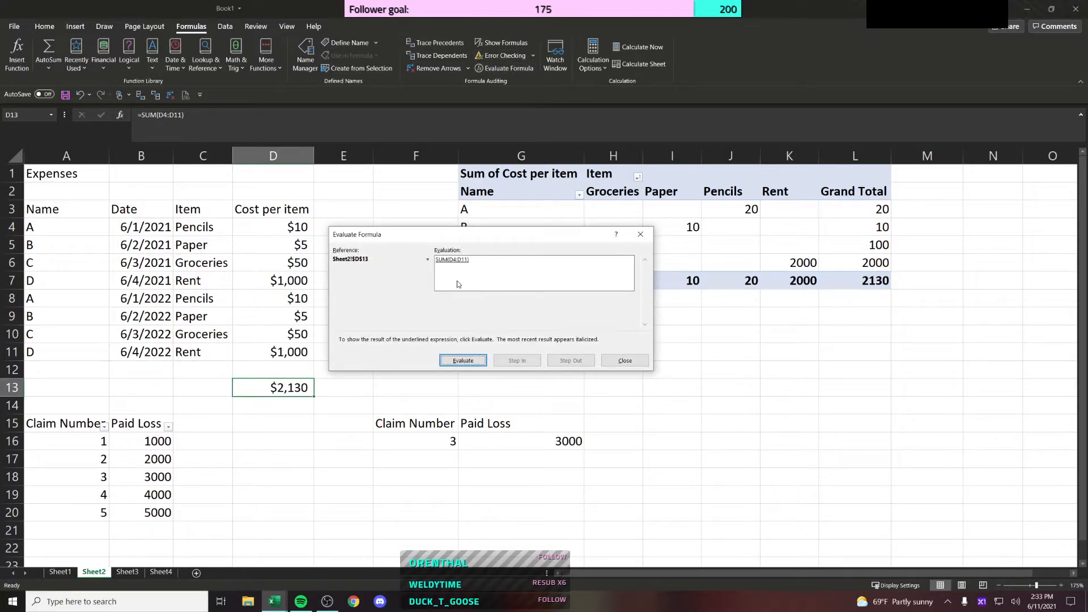
left_click(480, 363)
left_click(625, 360)
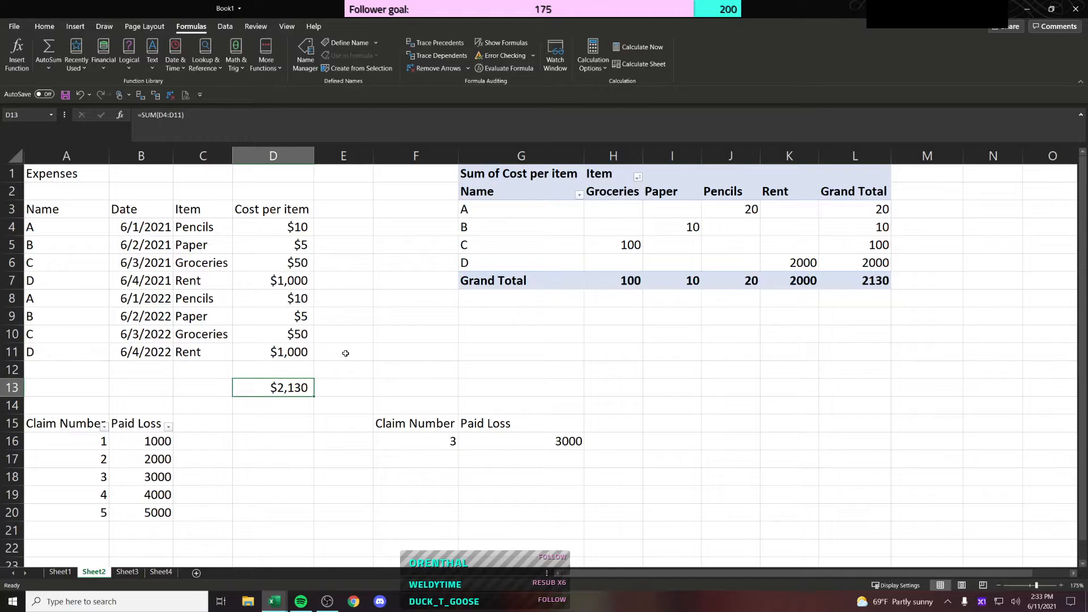
key("Delete")
Step: On Sheet3, enter the formula =D6+500 in cell D8 below the Paid Loss value
left_click(127, 572)
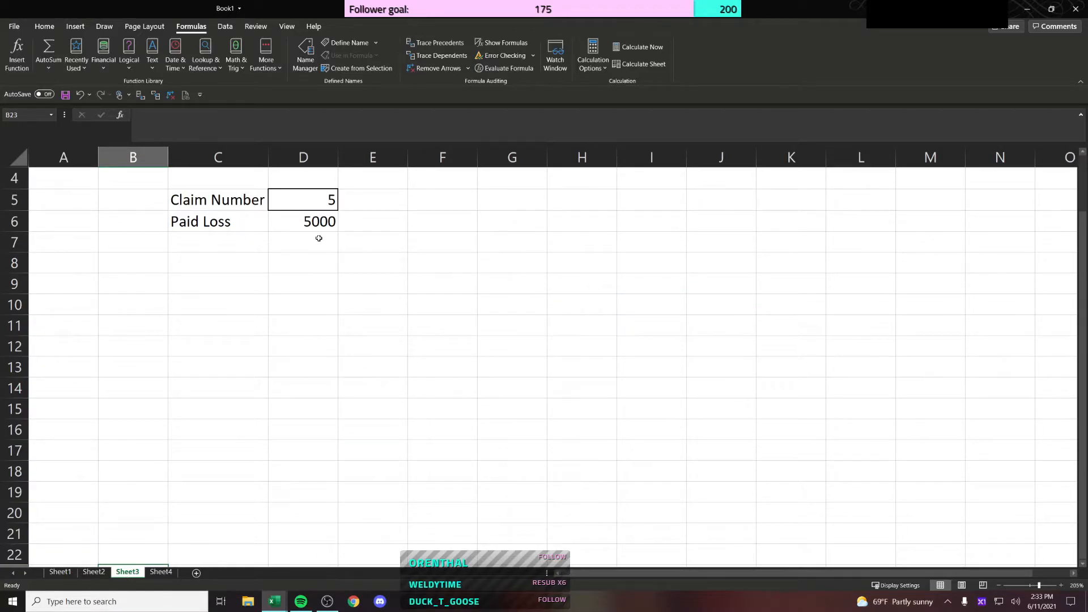
left_click(331, 225)
left_click(331, 193)
left_click(328, 222)
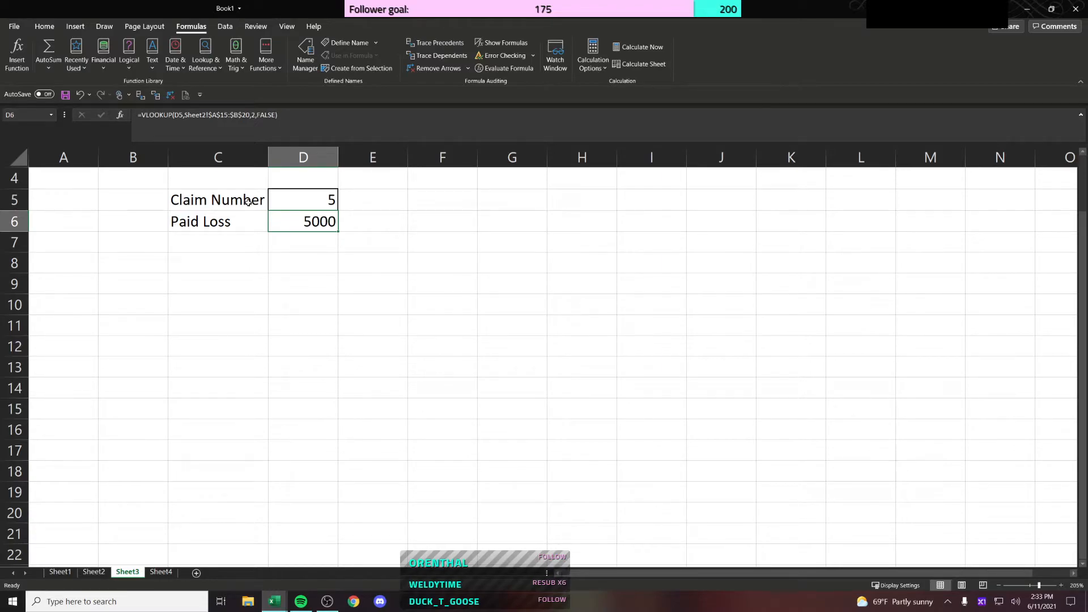
left_click(358, 265)
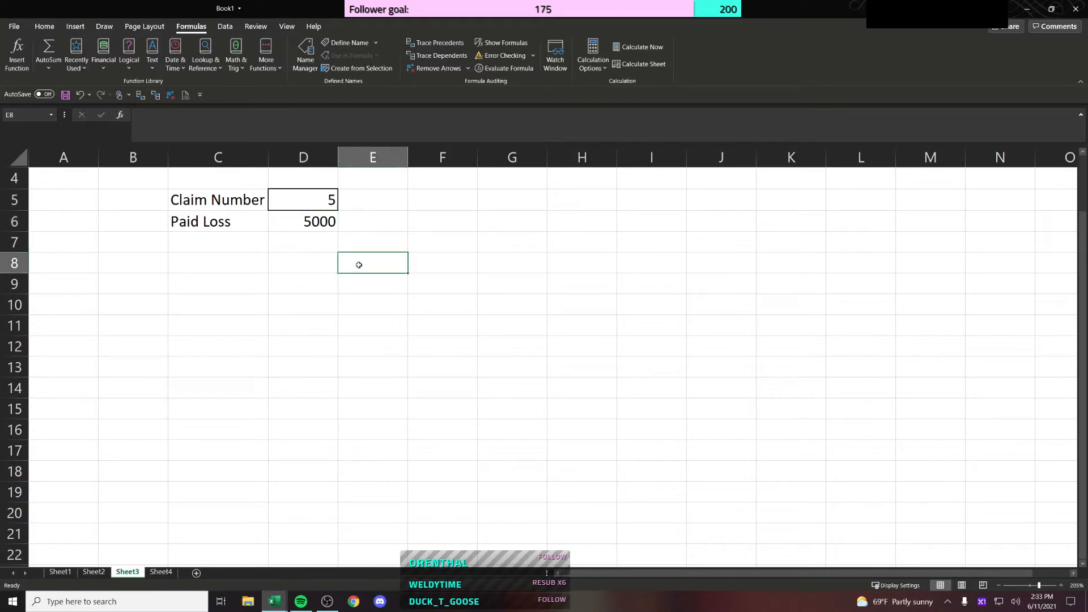
left_click(325, 269)
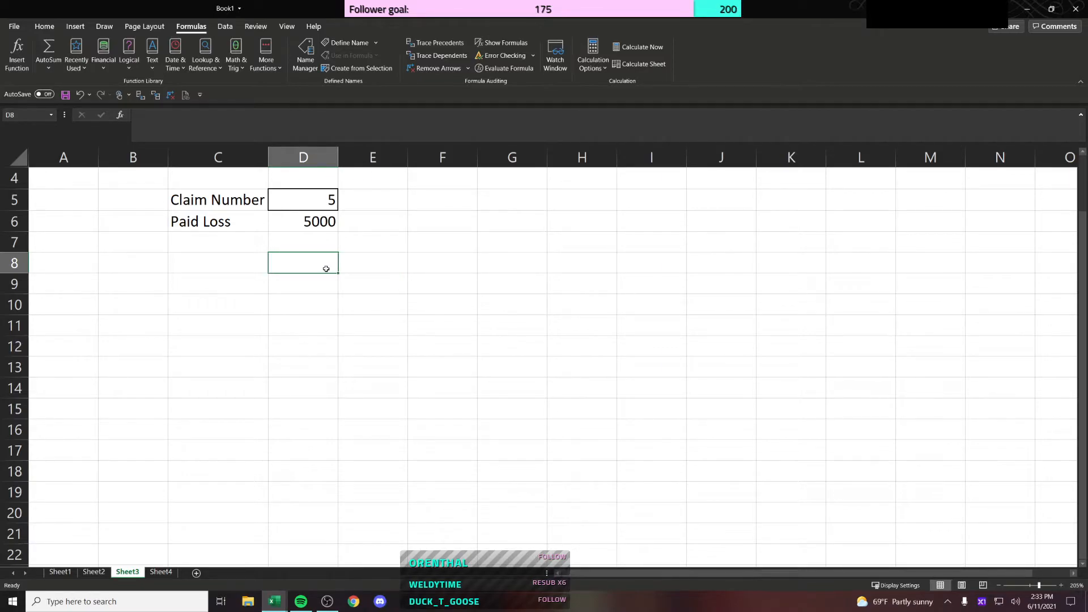
type("=")
key("Up")
key("Up")
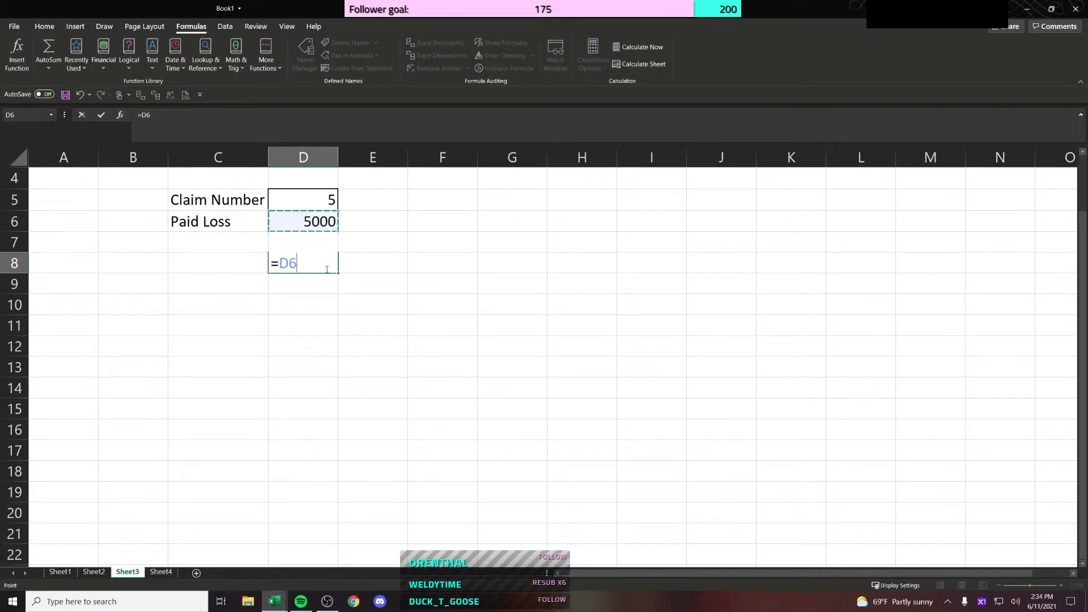
type("+500")
key("Return")
left_click(327, 269)
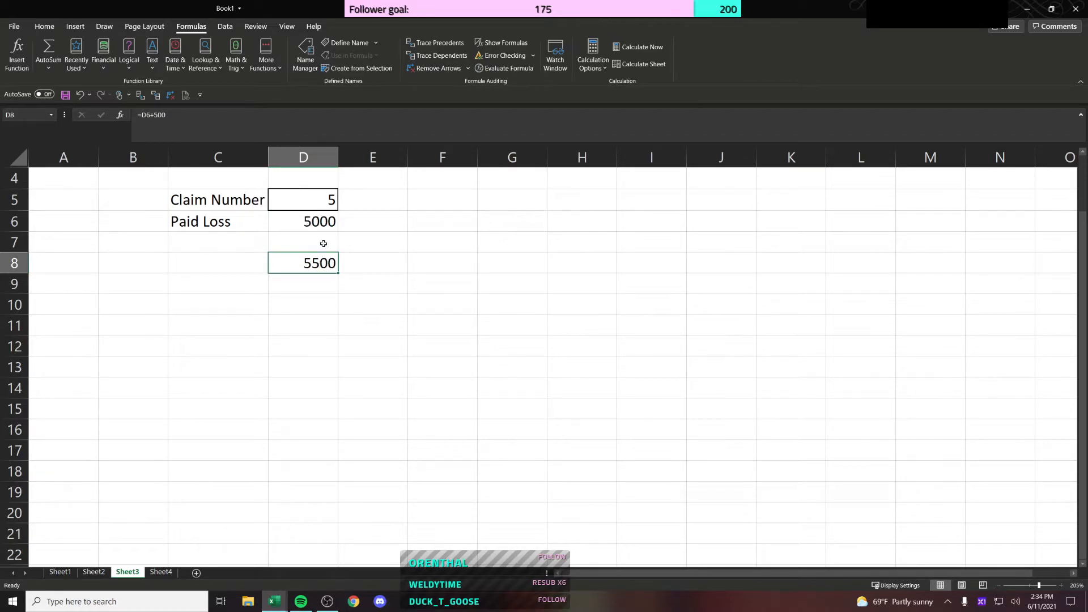
Step: Trace the precedents of the Paid Loss cell D6, go to the source range Sheet2!$A$15:$B$20 and return to Sheet3
left_click(330, 224)
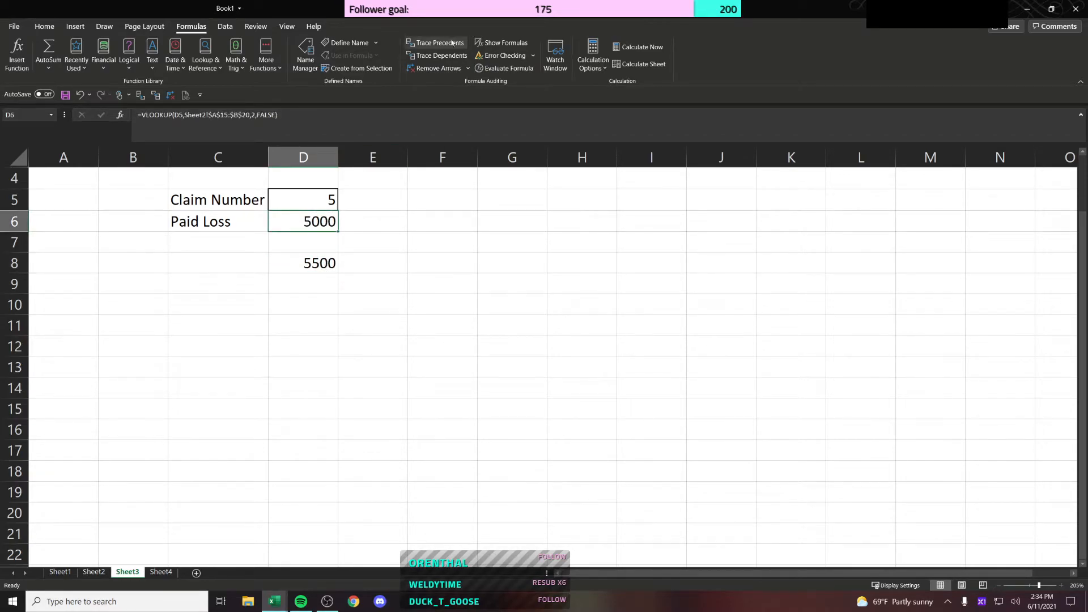
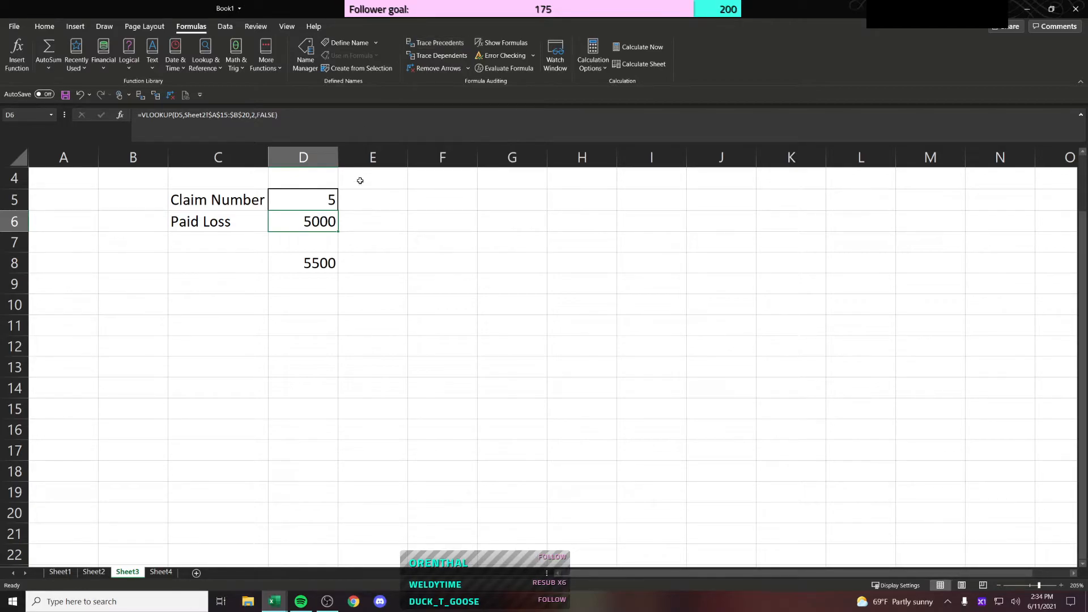
left_click(430, 45)
double_click(249, 214)
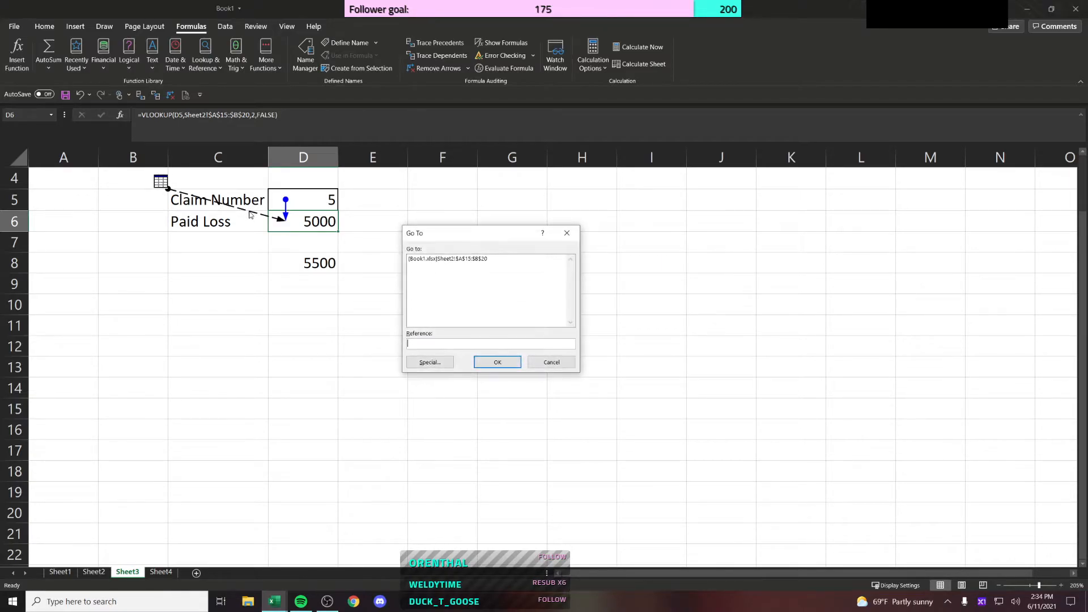
left_click_drag(442, 236, 404, 197)
left_click(404, 221)
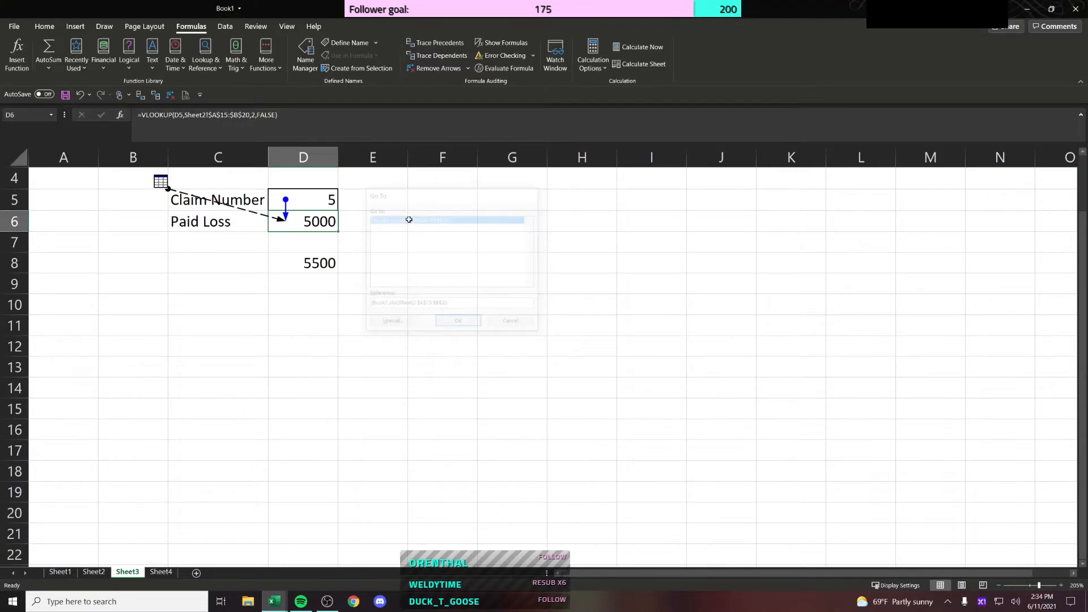
double_click(409, 220)
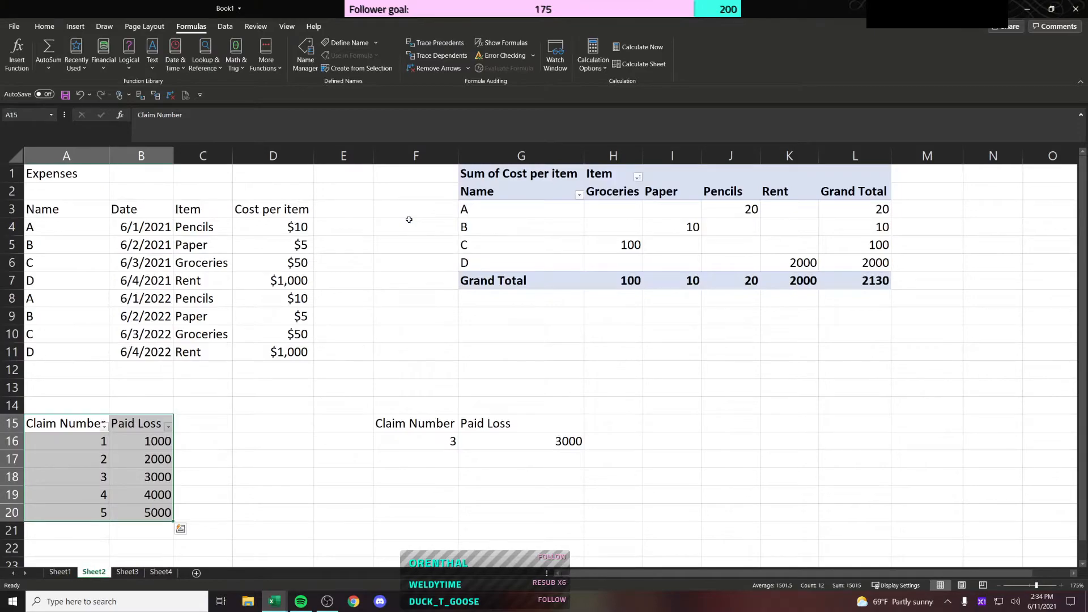
left_click(138, 577)
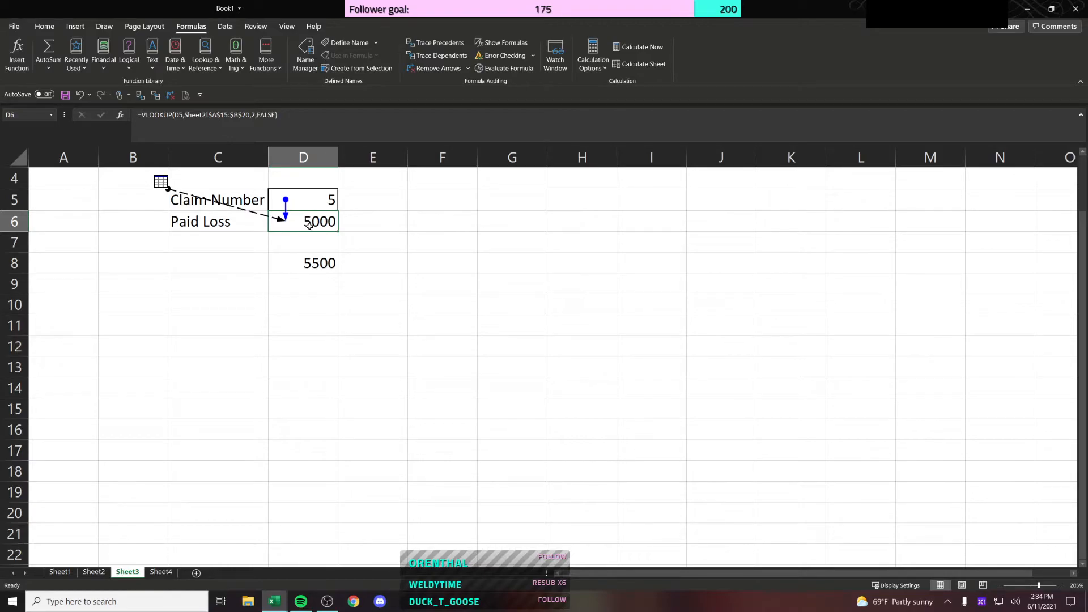
Step: Follow D6's external precedent arrow to the Sheet2 claims table once more, and remove the trace arrows on Sheet3
double_click(281, 219)
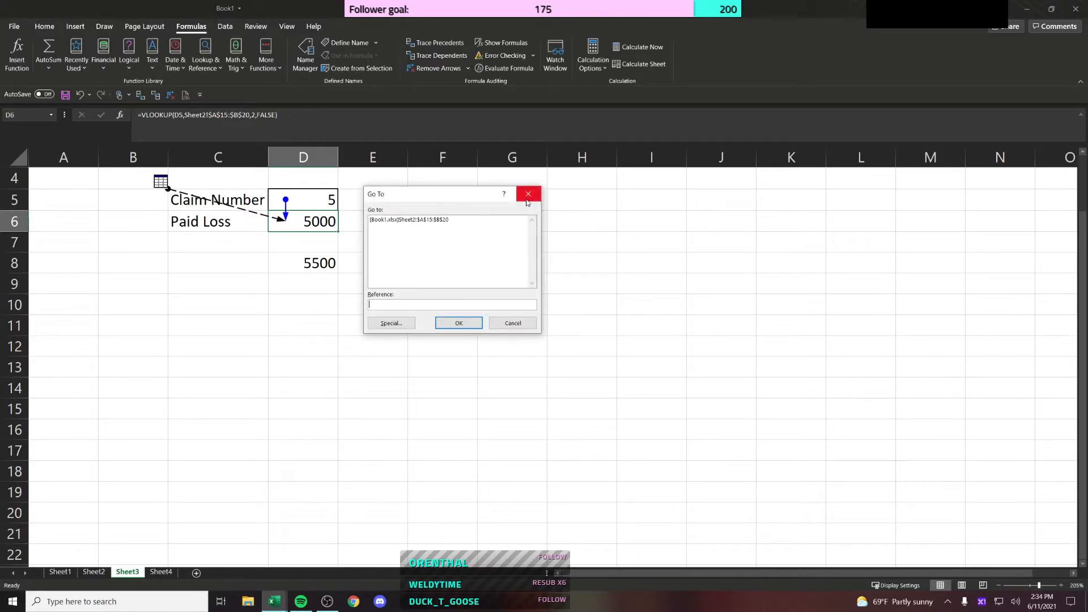
double_click(430, 220)
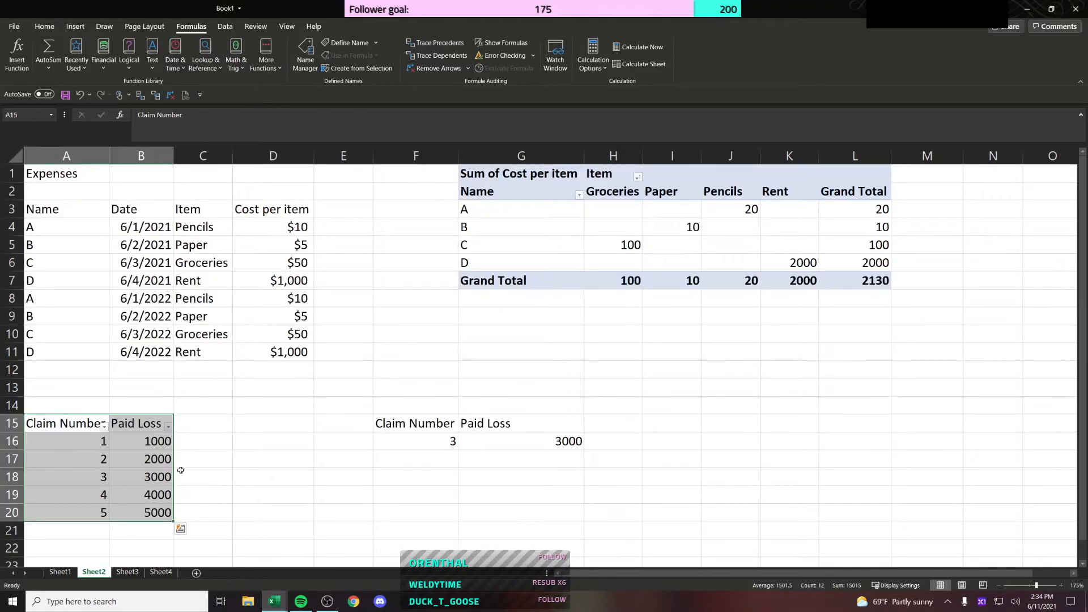
left_click(127, 571)
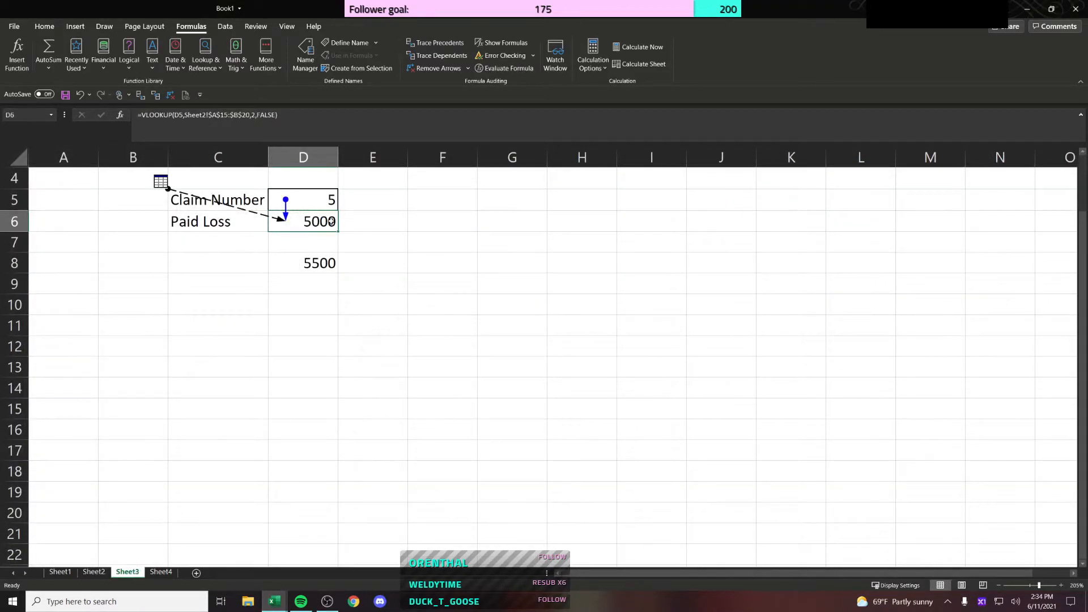
left_click(437, 68)
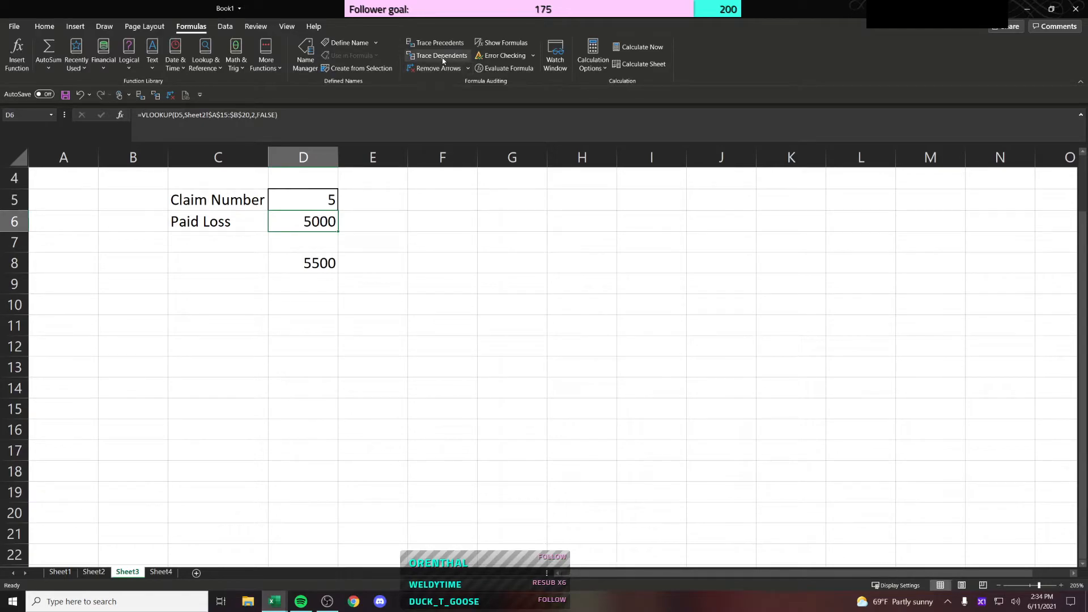
Step: Trace the dependents of D6 to the formula in D8, and clear D8
left_click(443, 56)
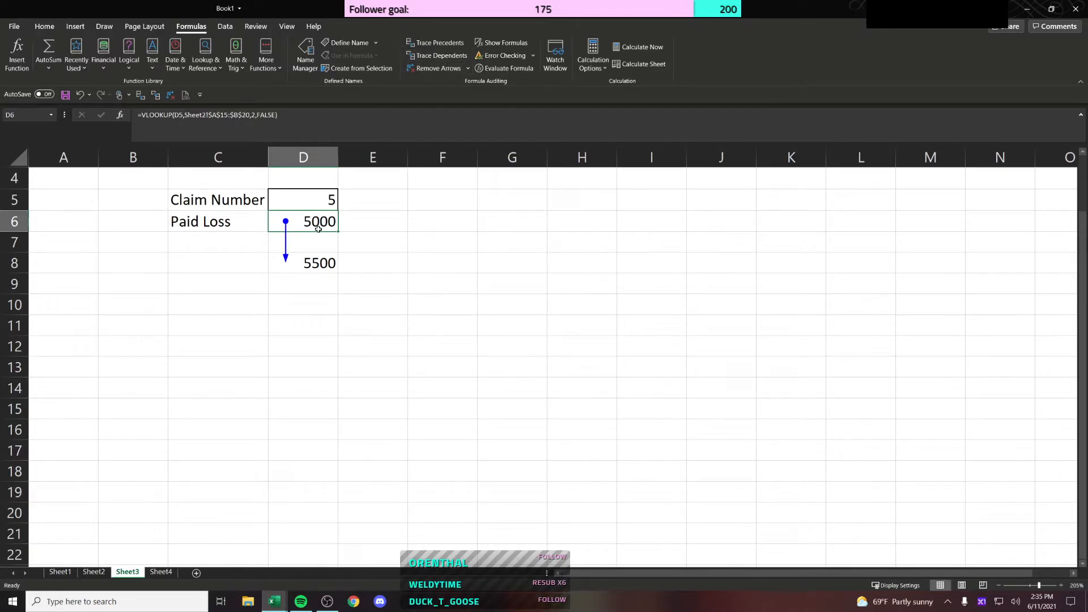
left_click(321, 264)
left_click(323, 222)
left_click(313, 268)
double_click(313, 264)
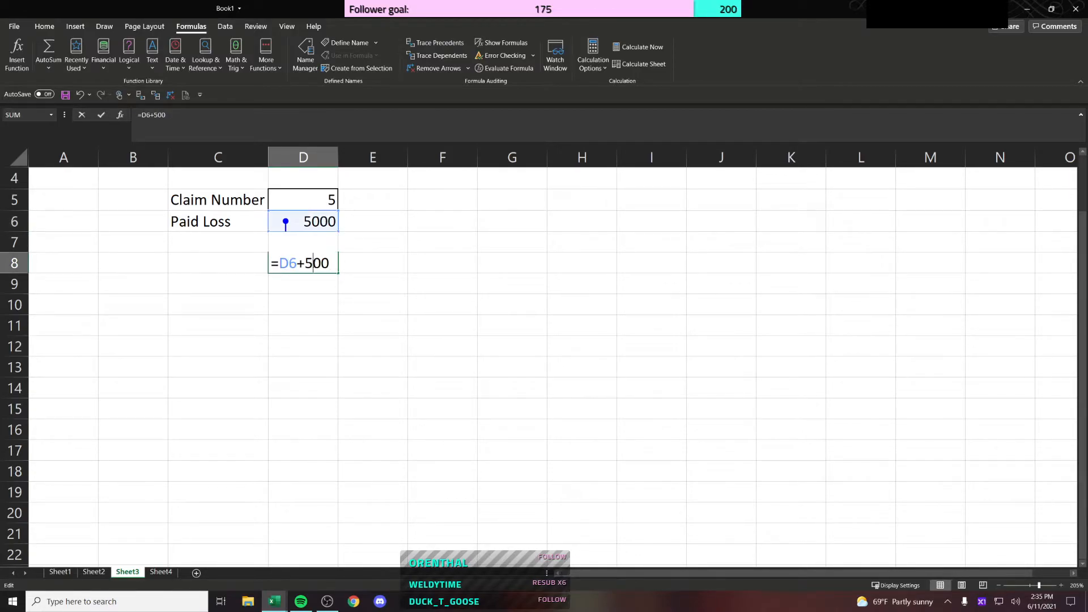
key("Escape")
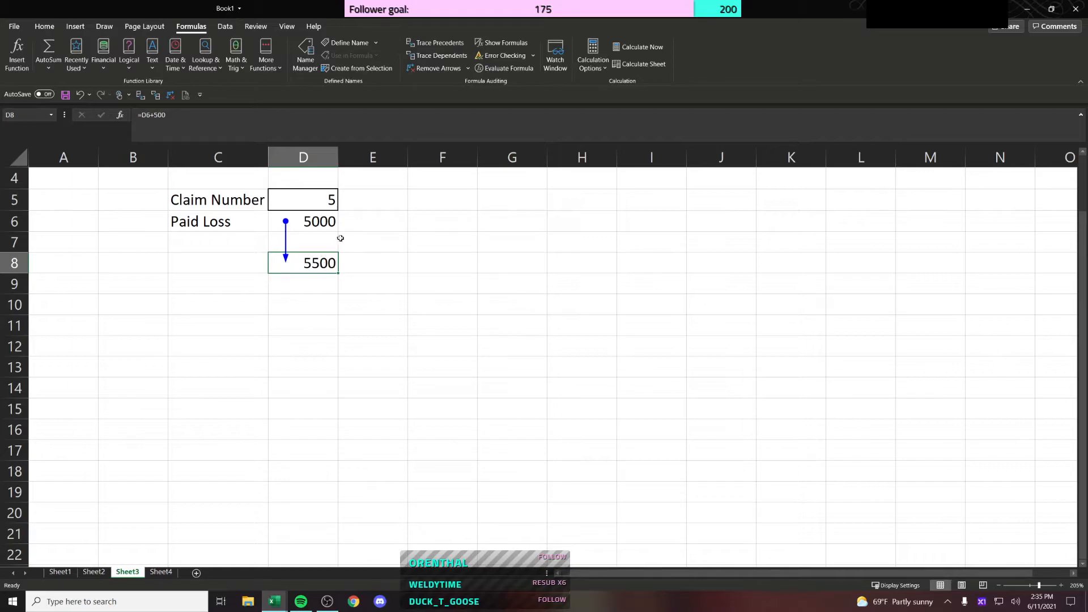
key("Delete")
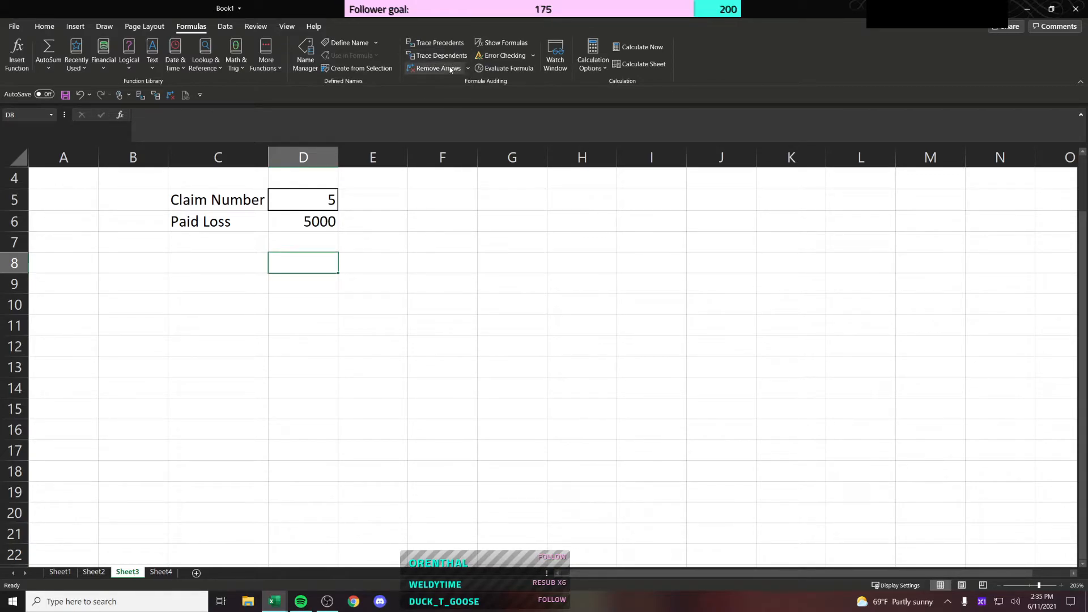
left_click(102, 70)
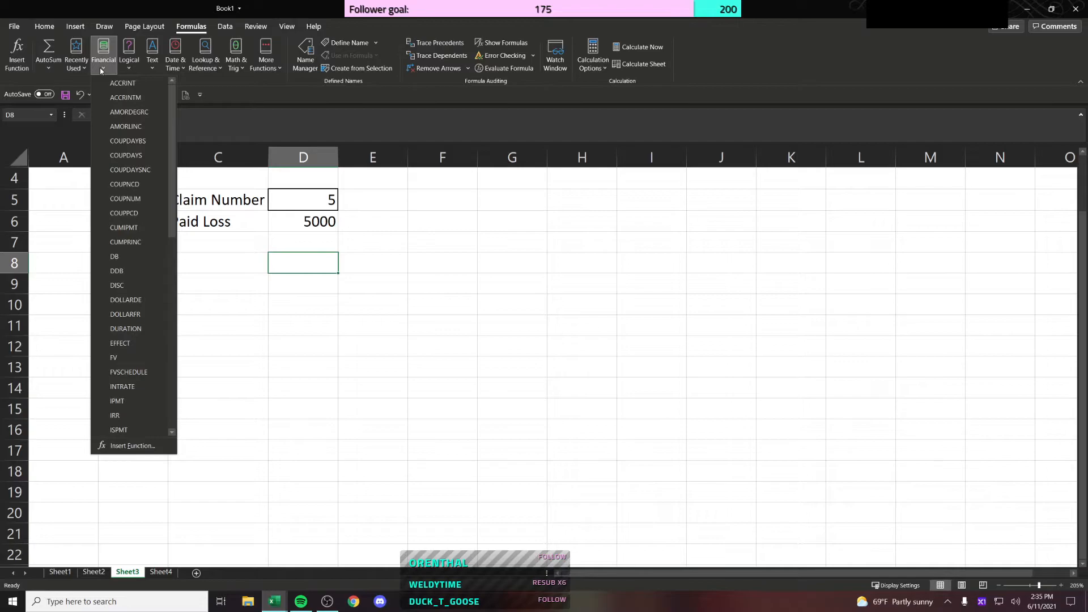
scroll(162, 134, "down", 10)
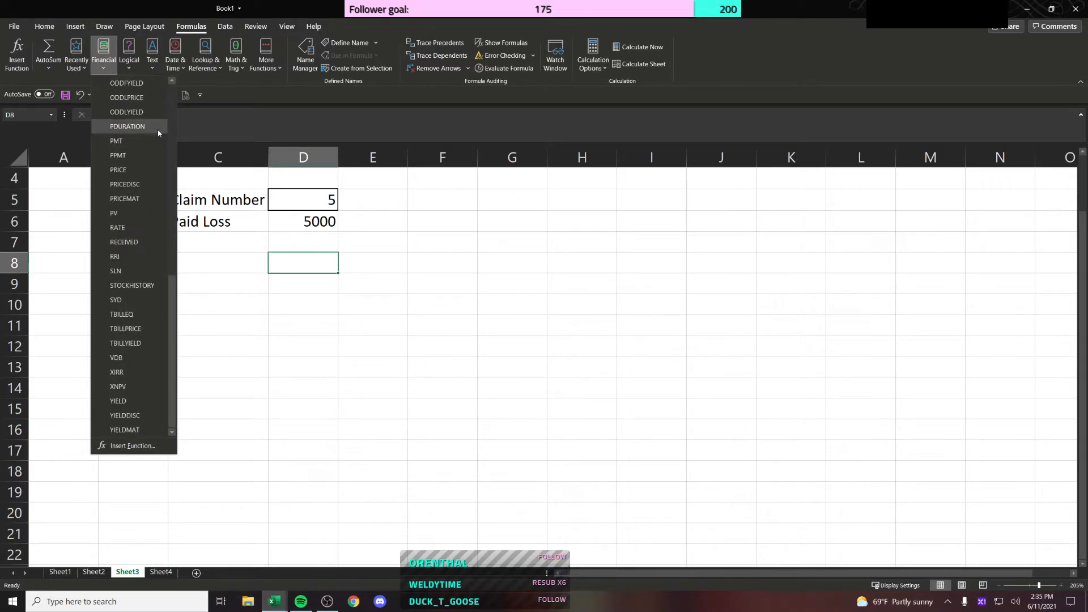
left_click(248, 85)
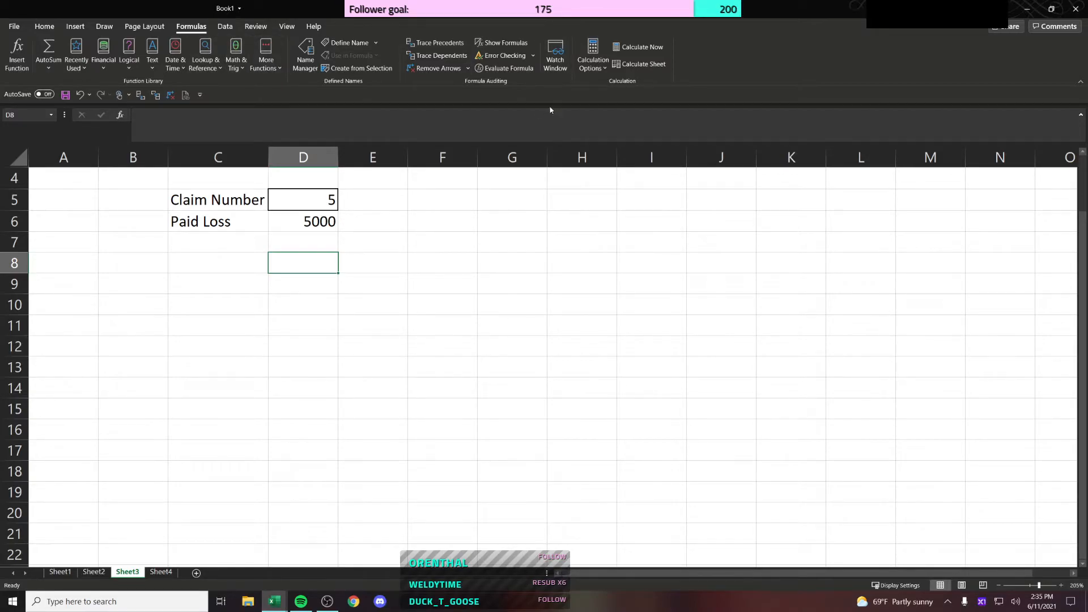
Step: Go to Sheet2 and select the last Rent cost, cell D11, in the Expenses table
left_click(225, 27)
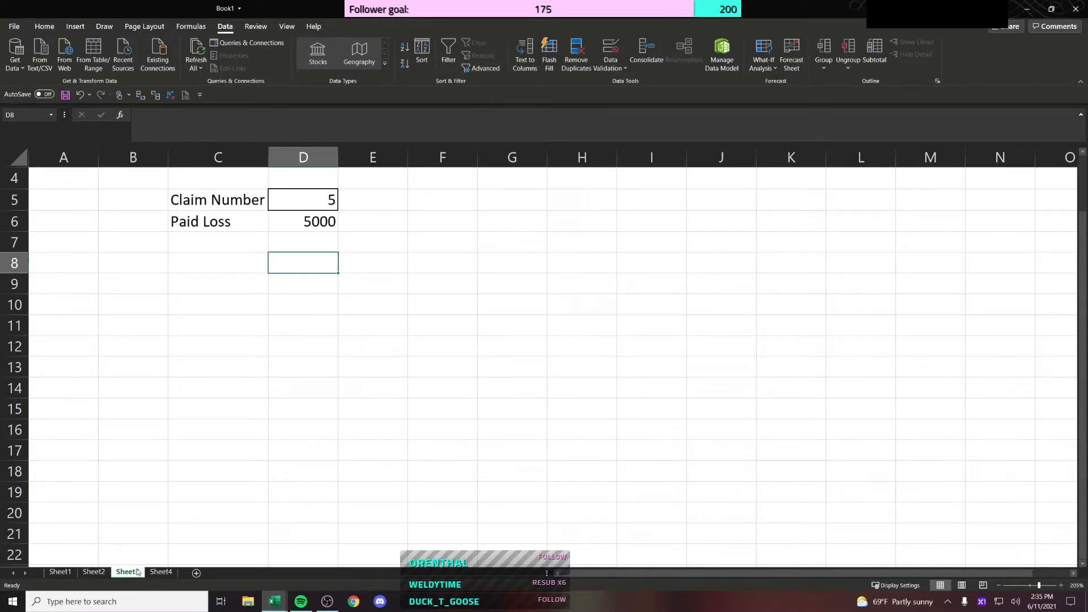
left_click(94, 572)
left_click(284, 260)
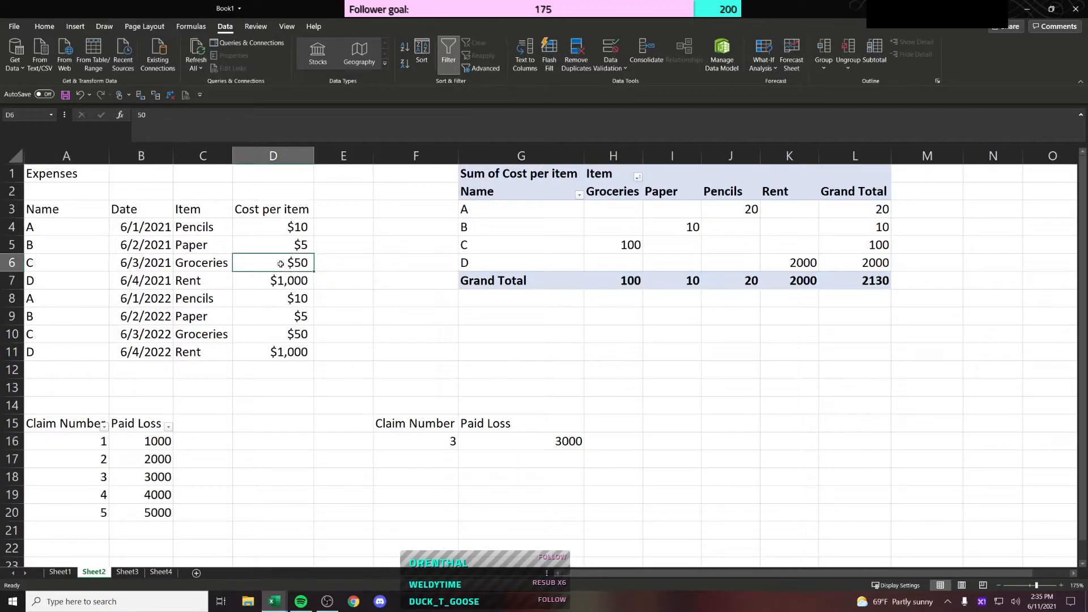
left_click(289, 279)
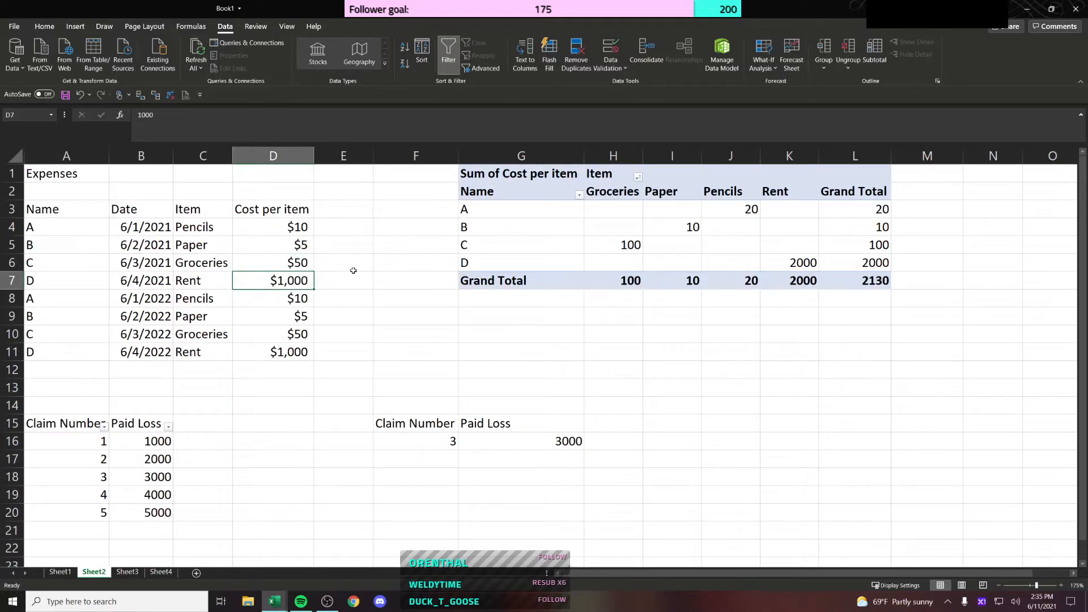
left_click(291, 352)
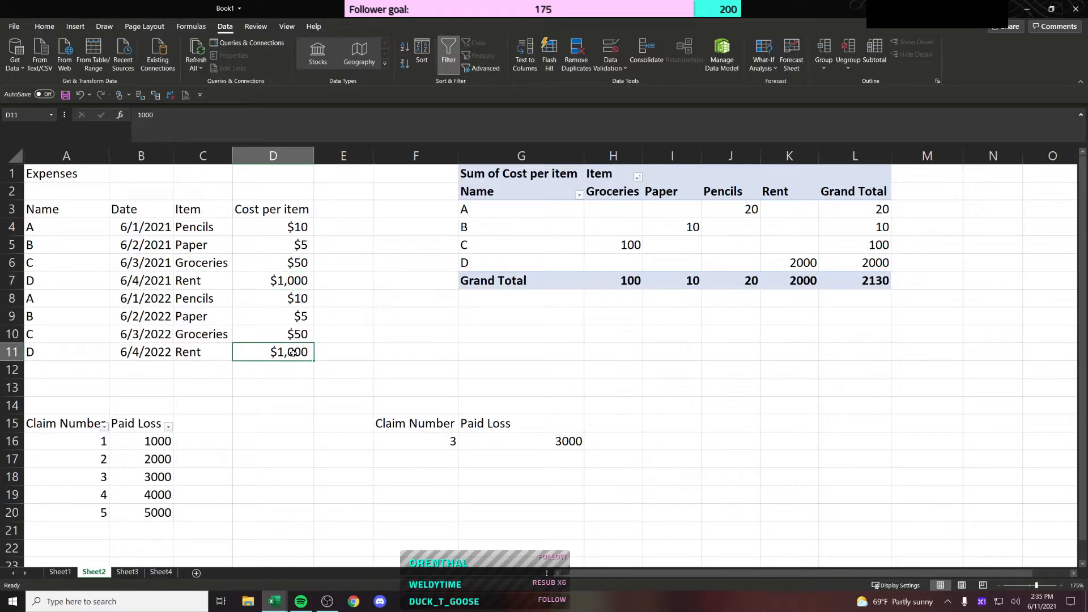
type("15")
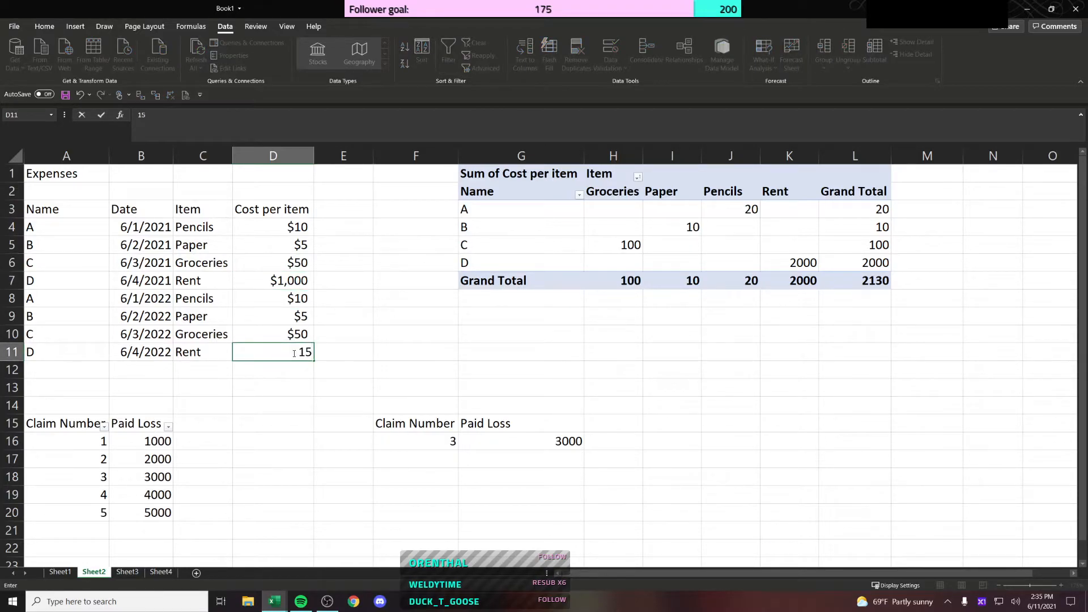
key("Escape")
Step: Enter the formula =B4+365 in date cell B8 of the Expenses table and check it
key("Up")
key("Up")
key("Up")
key("Left")
key("Left")
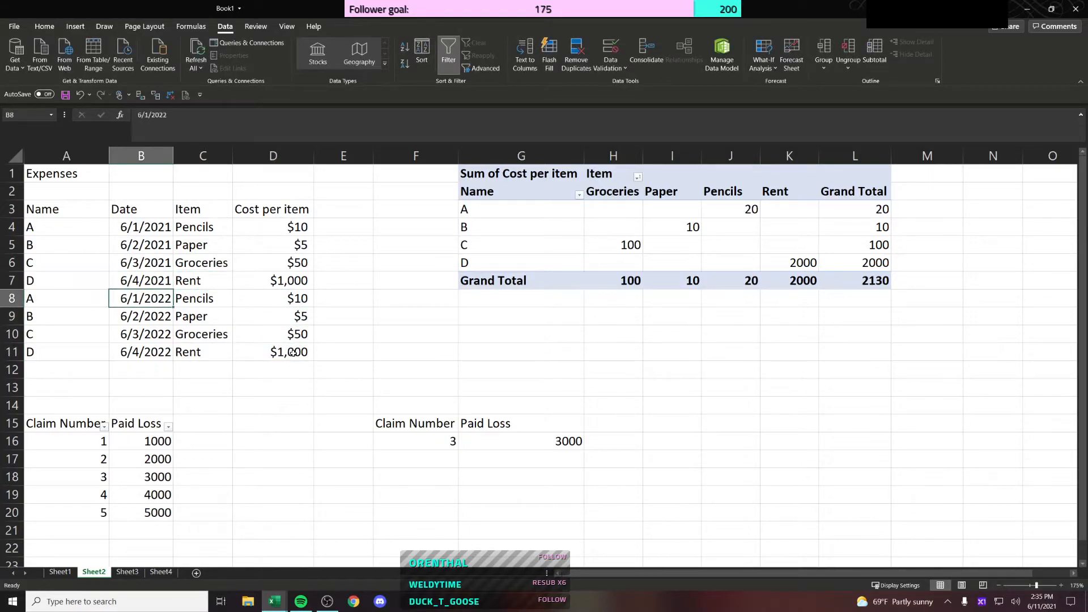
type("=")
key("Up")
key("Up")
key("Up")
key("Up")
type("+365")
key("ctrl+Return")
key("F2")
key("Escape")
key("F2")
key("Escape")
Step: Enter the formula =B4+30 in date cell B8 of the Expenses table
type("=")
key("Up")
key("Up")
key("Up")
key("Up")
type("+30")
key("Return")
Step: Enter =B8+1 in date cell B9 and copy the formula down through B11
type("=")
key("Up")
type("+1")
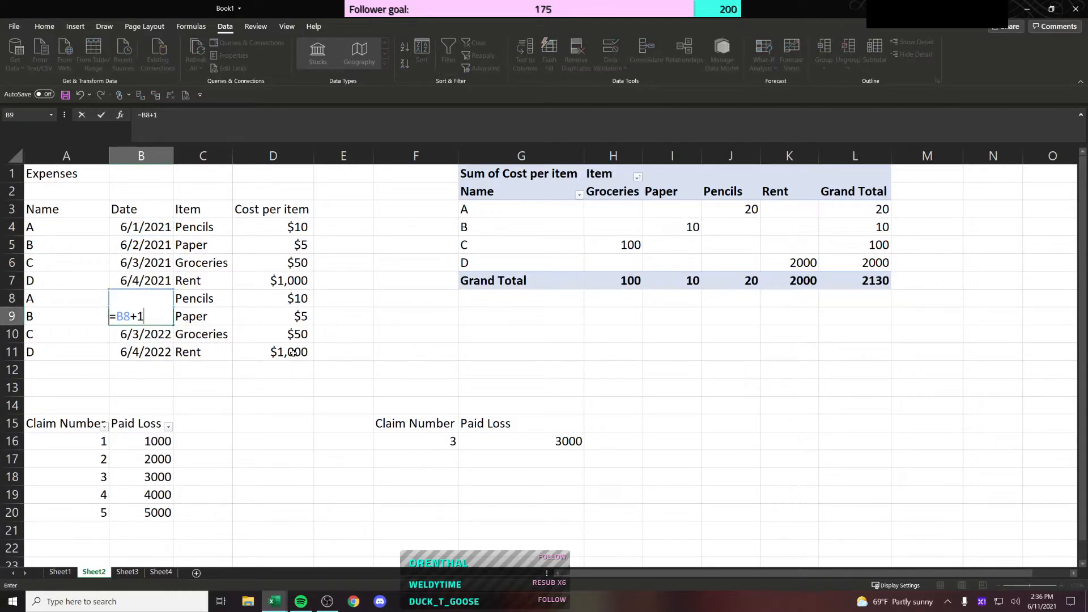
key("Return")
key("Up")
key("ctrl+c")
key("shift+Down")
key("shift+Down")
key("ctrl+v")
Step: Replace the date formulas in B8:B11 with their values using paste special values
key("Right")
key("Left")
key("Up")
key("ctrl+shift+Down")
key("ctrl+c")
key("Menu")
key("s")
key("v")
key("Right")
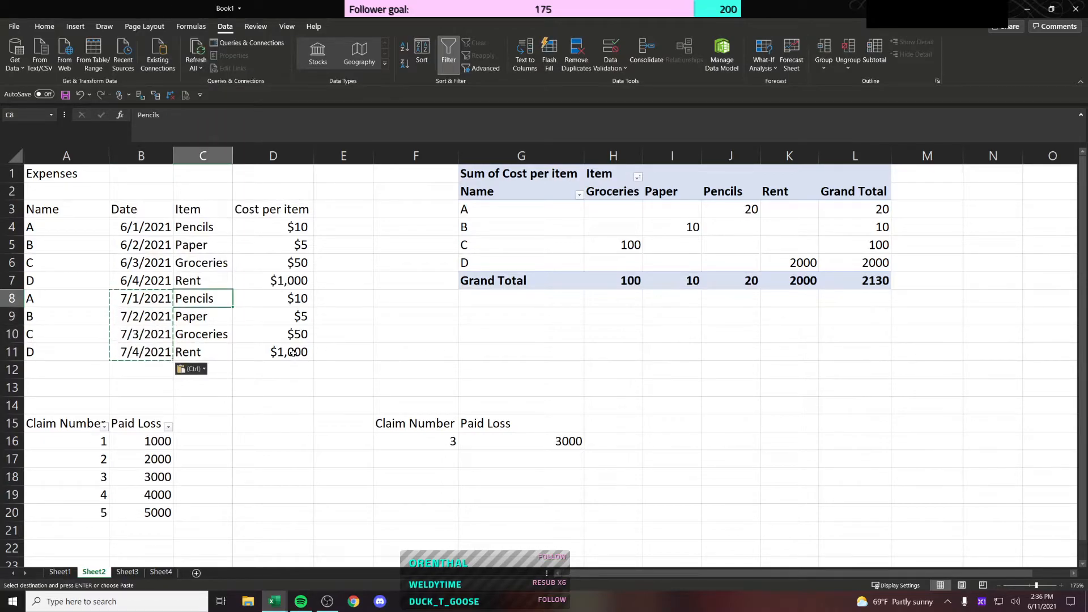
Step: Set the last Rent cost in D11 of the Expenses table to 1500
key("Right")
key("Down")
key("Down")
key("Down")
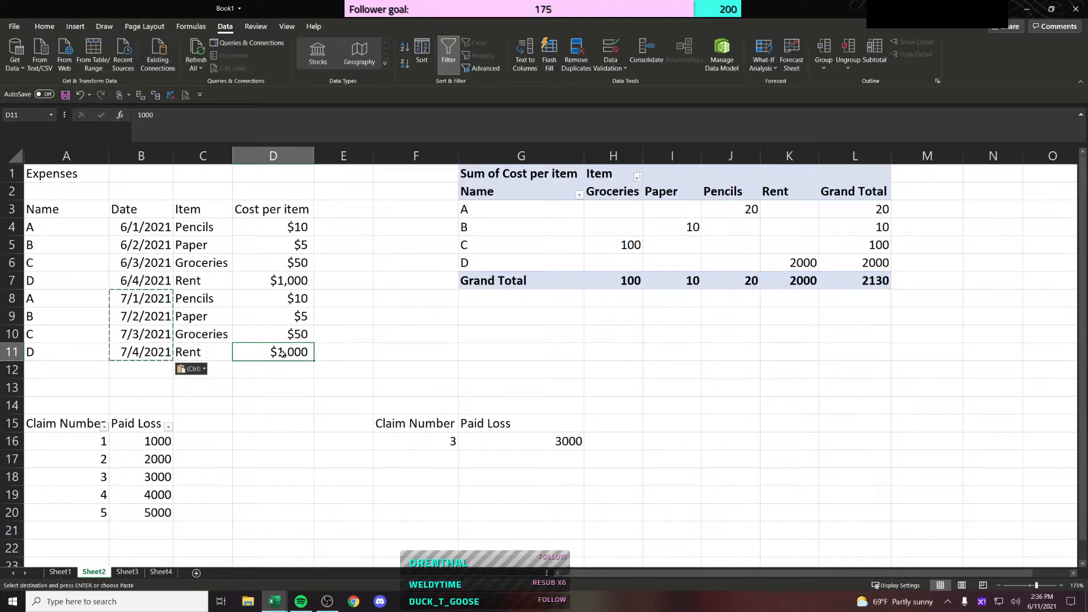
type("1500")
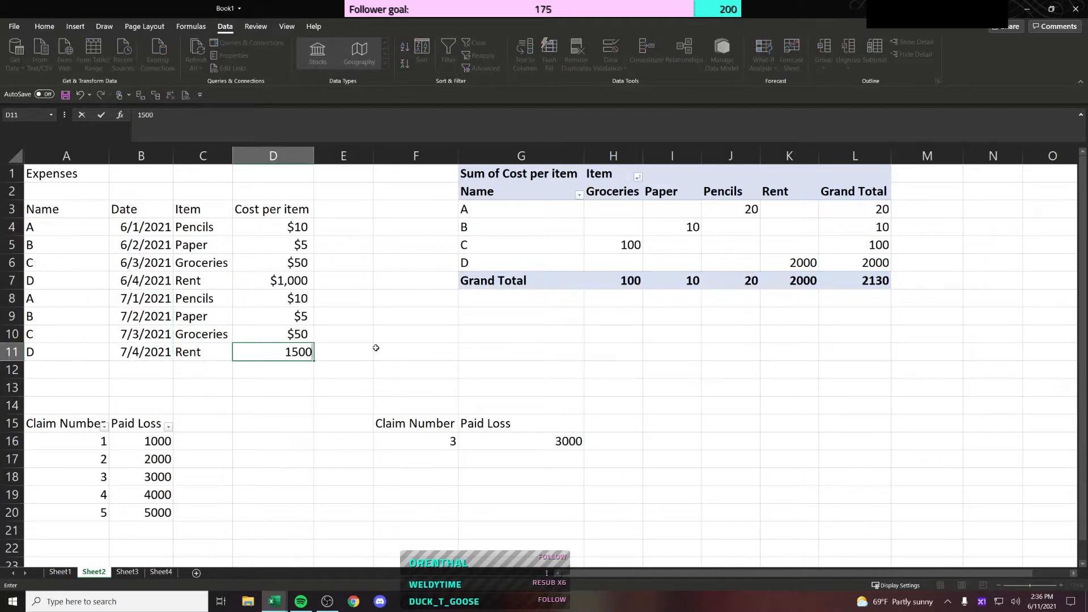
key("Return")
left_click(286, 349)
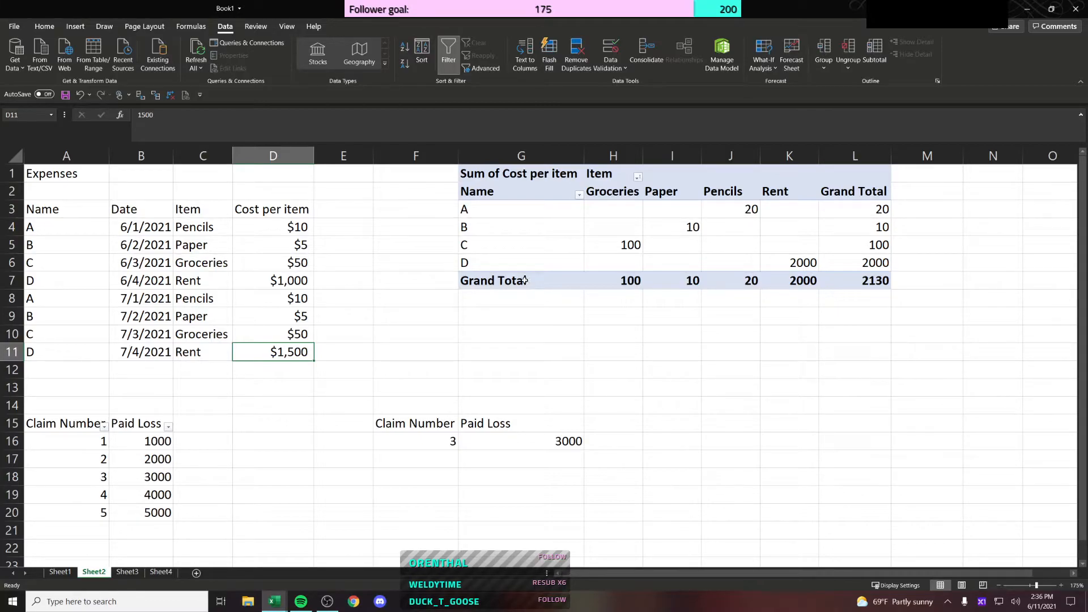
Step: Refresh the pivot table of cost per item so it picks up the changed Rent cost
left_click(657, 238)
left_click(516, 330)
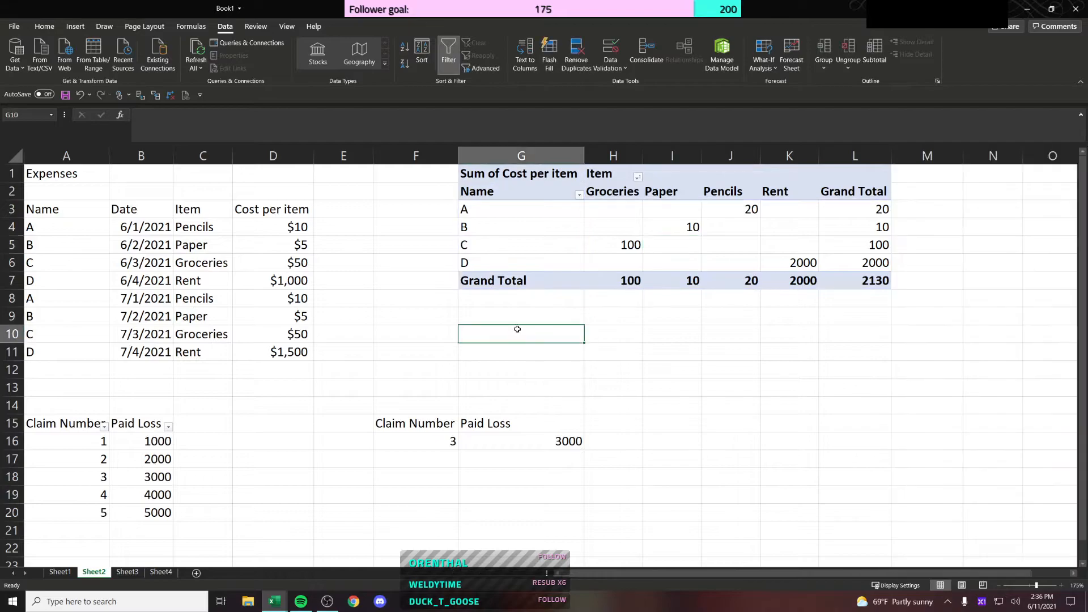
left_click(309, 348)
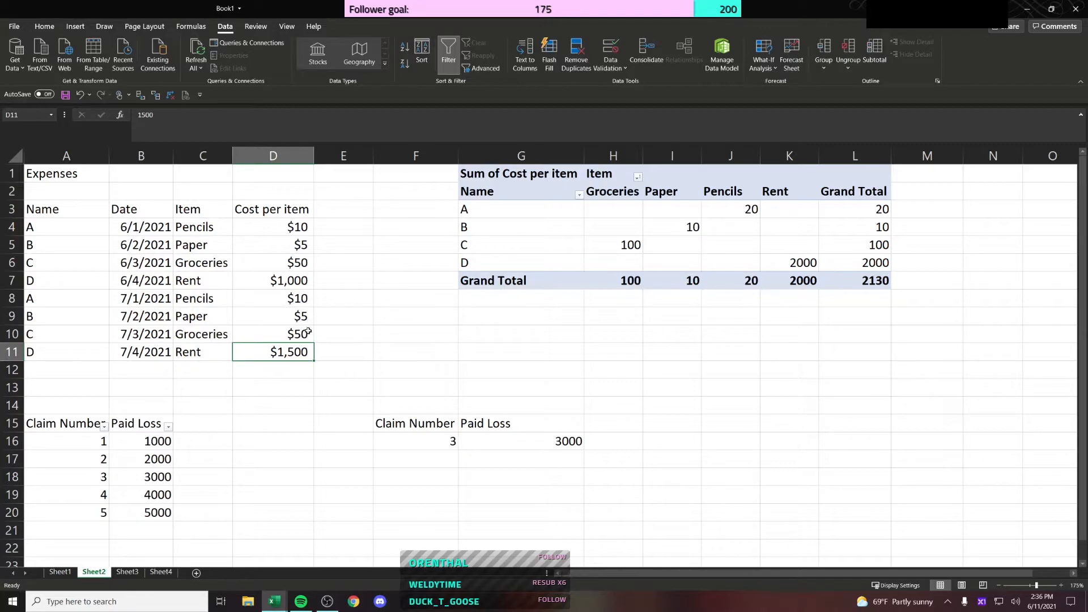
left_click_drag(303, 350, 303, 339)
left_click(305, 352)
left_click(642, 277)
right_click(590, 260)
left_click(534, 243)
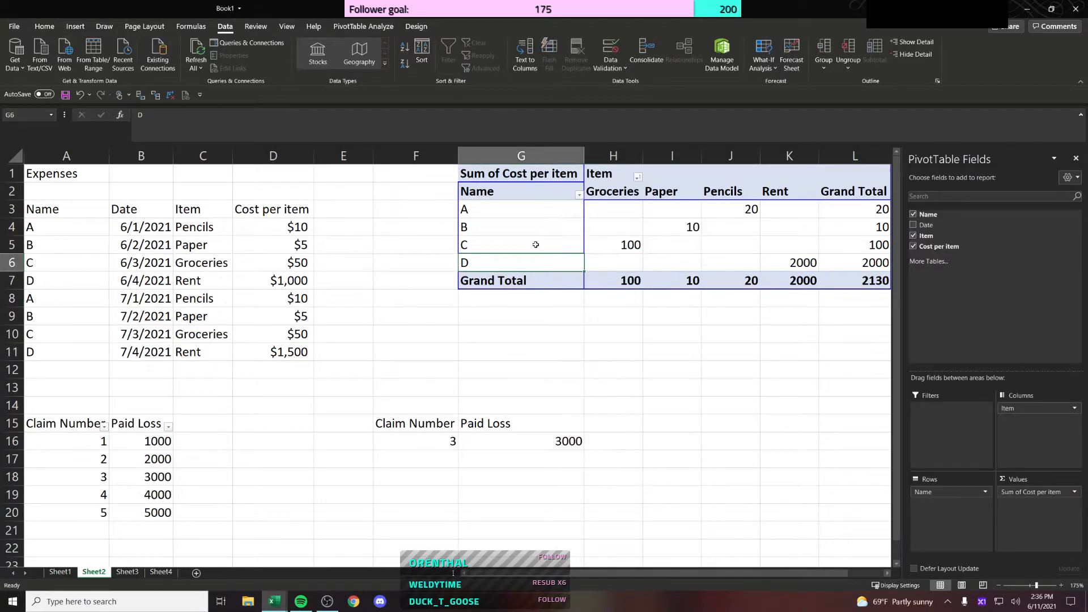
right_click(552, 248)
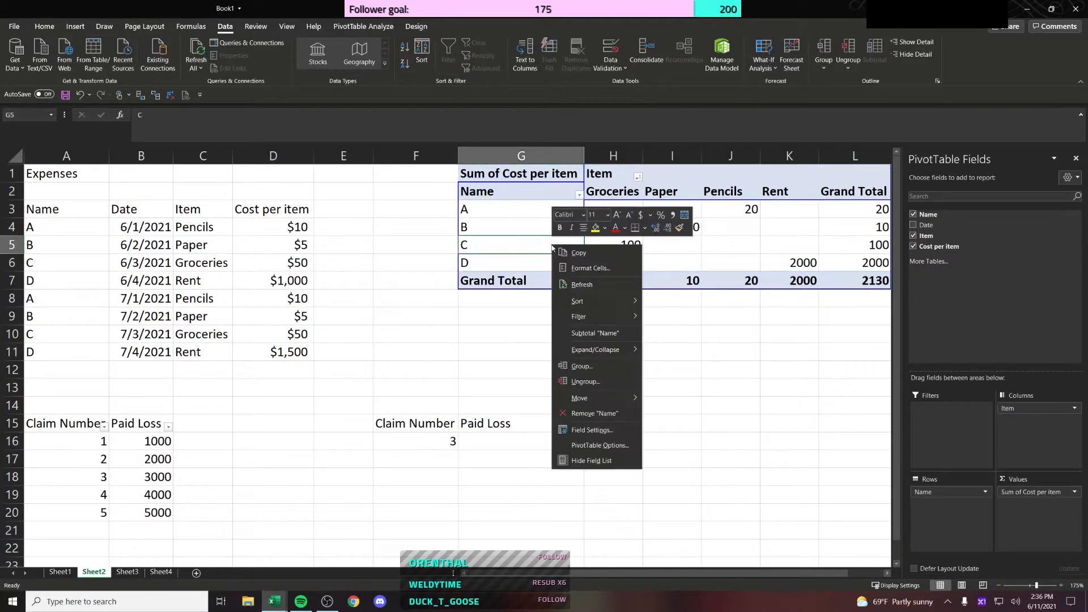
left_click(589, 285)
left_click_drag(790, 316, 789, 334)
Step: Examine the refreshed pivot table's Rent amount and totals against the costs in the Expenses table
left_click(805, 262)
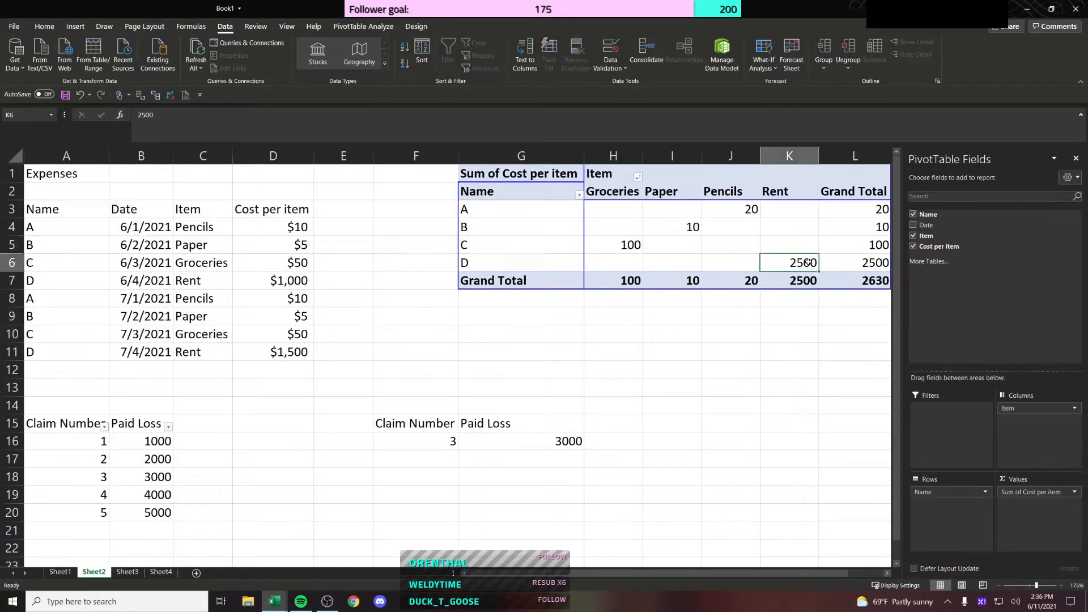
left_click(667, 324)
left_click(569, 299)
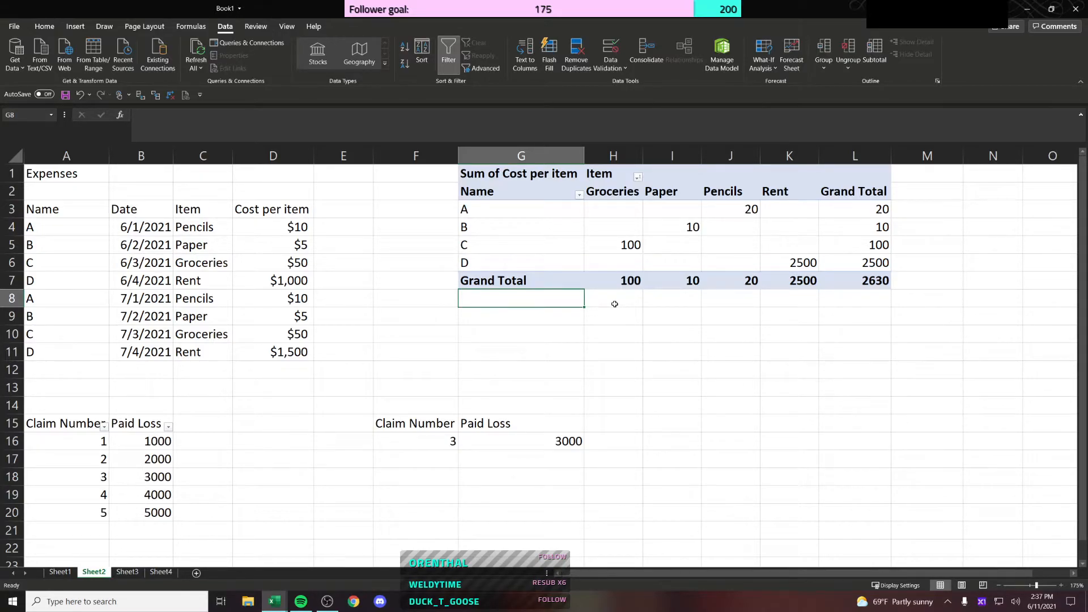
left_click_drag(274, 353, 273, 336)
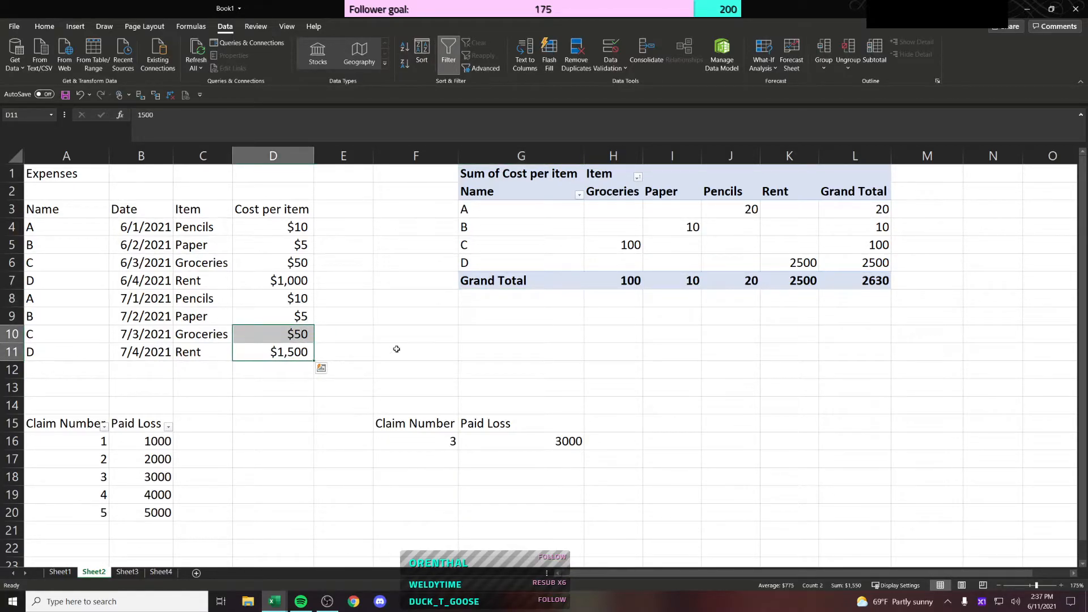
left_click(349, 353)
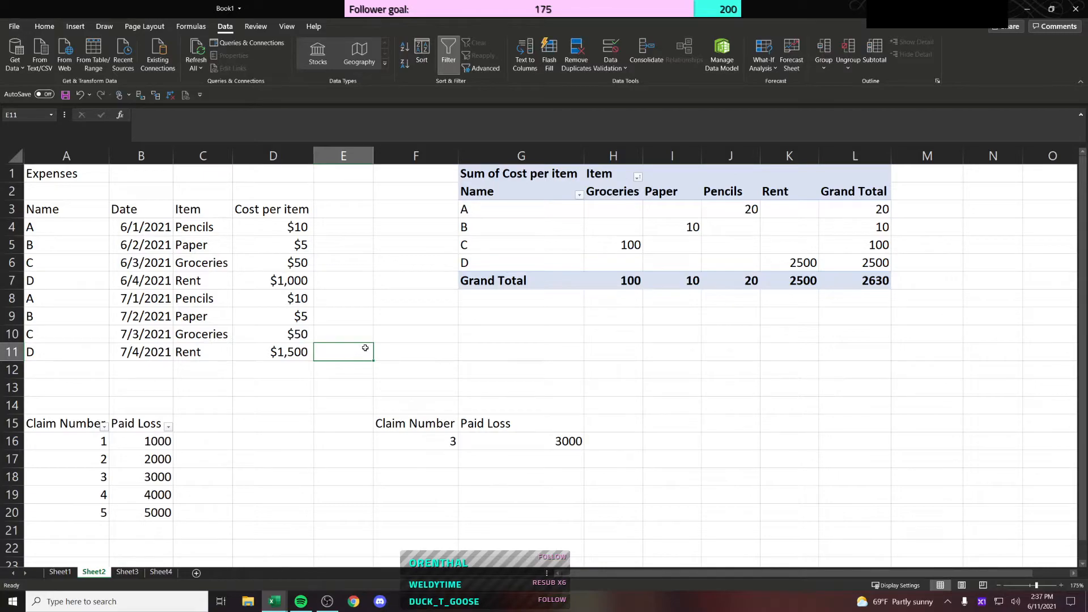
left_click(568, 279)
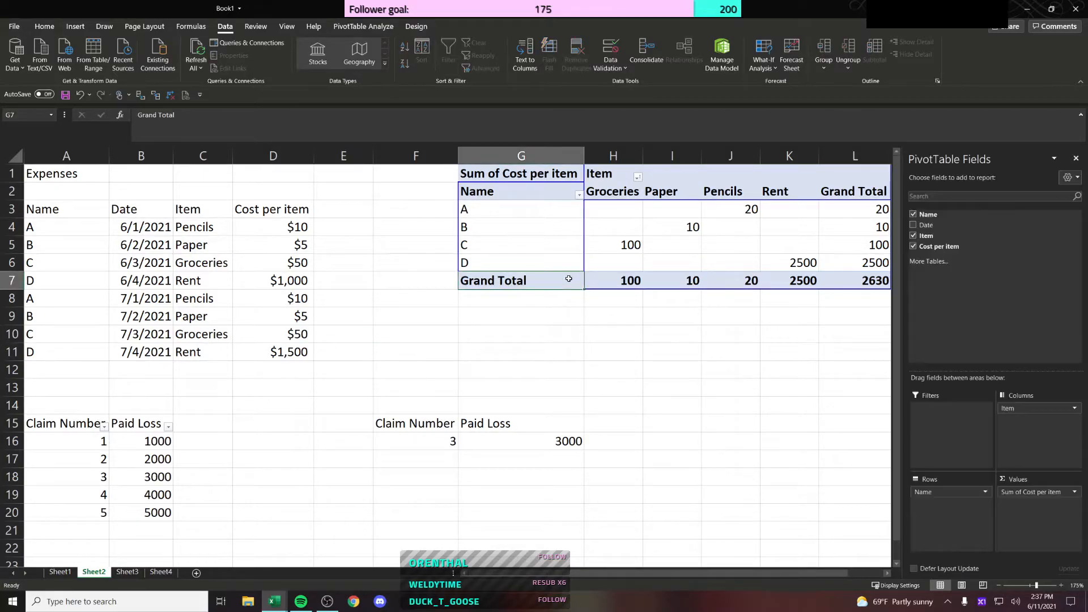
left_click(707, 282)
left_click(705, 310)
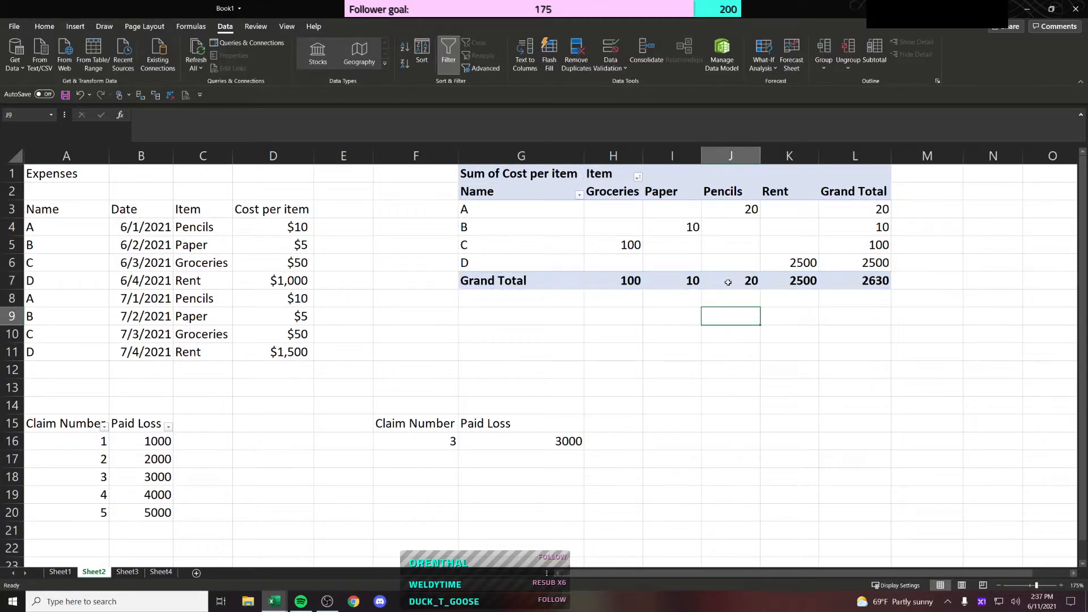
left_click(764, 265)
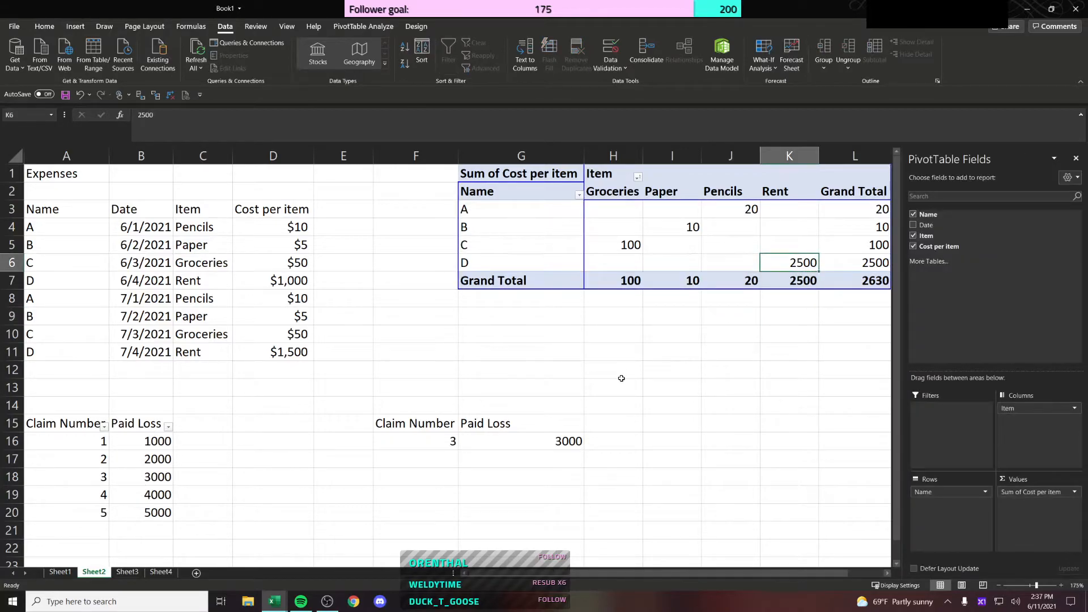
left_click(676, 311)
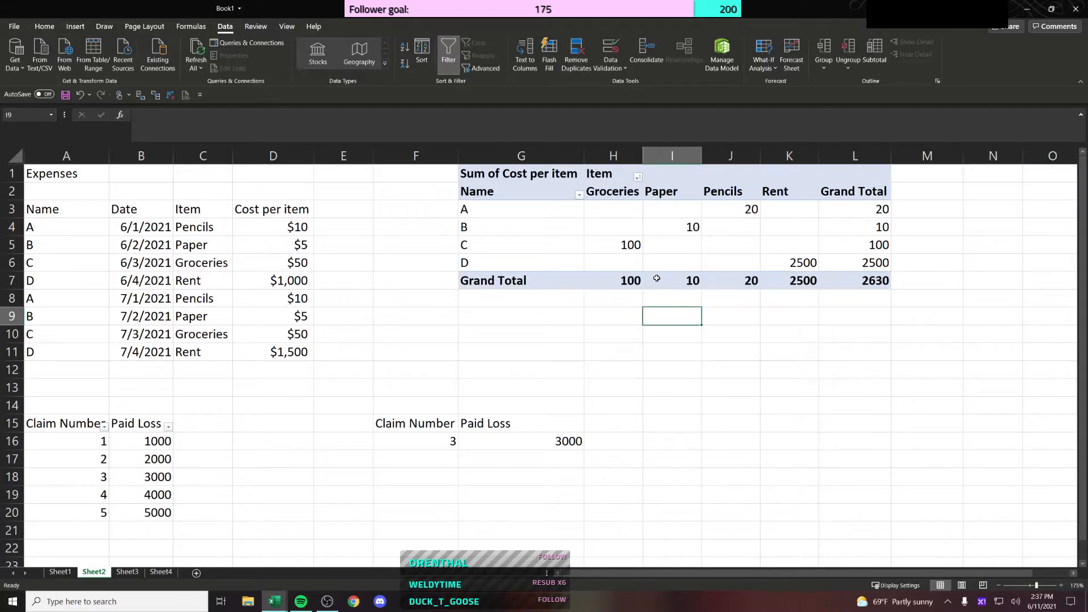
left_click(665, 299)
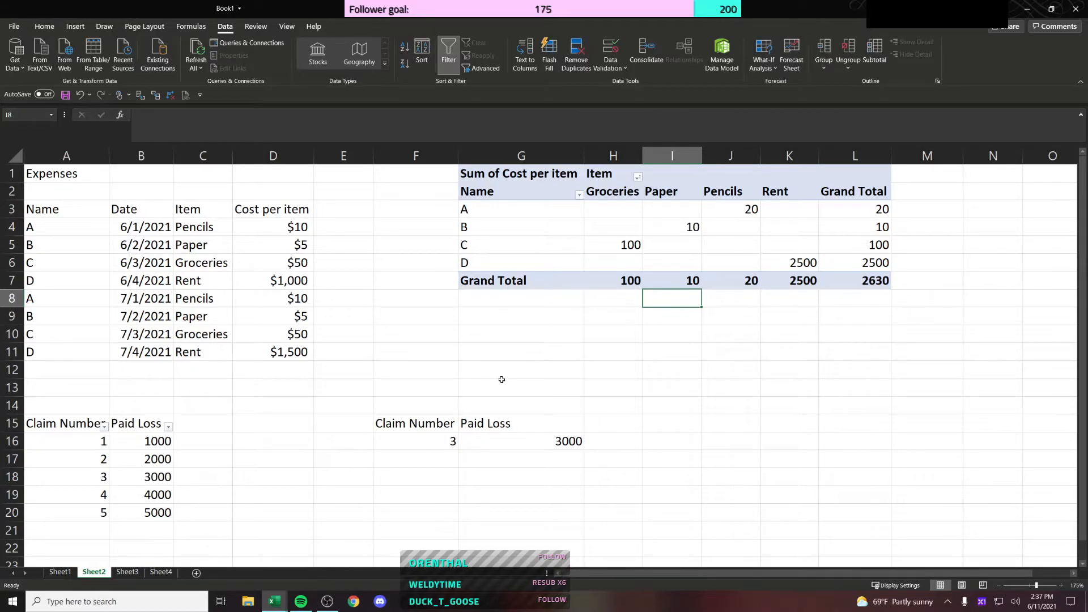
Step: On Sheet3, compare the Claim Number input in D5 with the Paid Loss VLOOKUP formula in D6
left_click(128, 572)
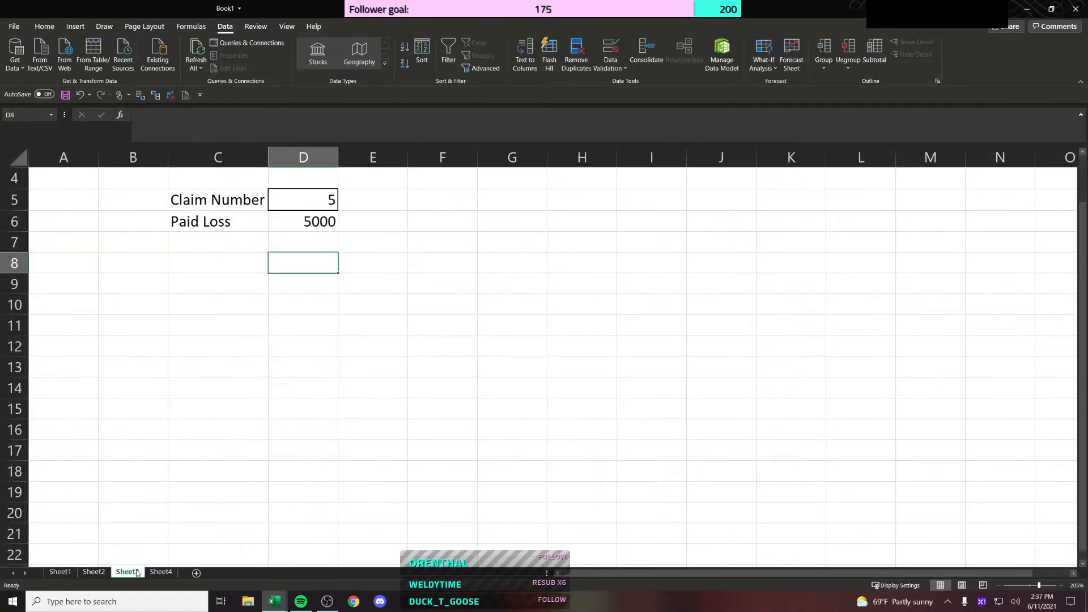
left_click(326, 221)
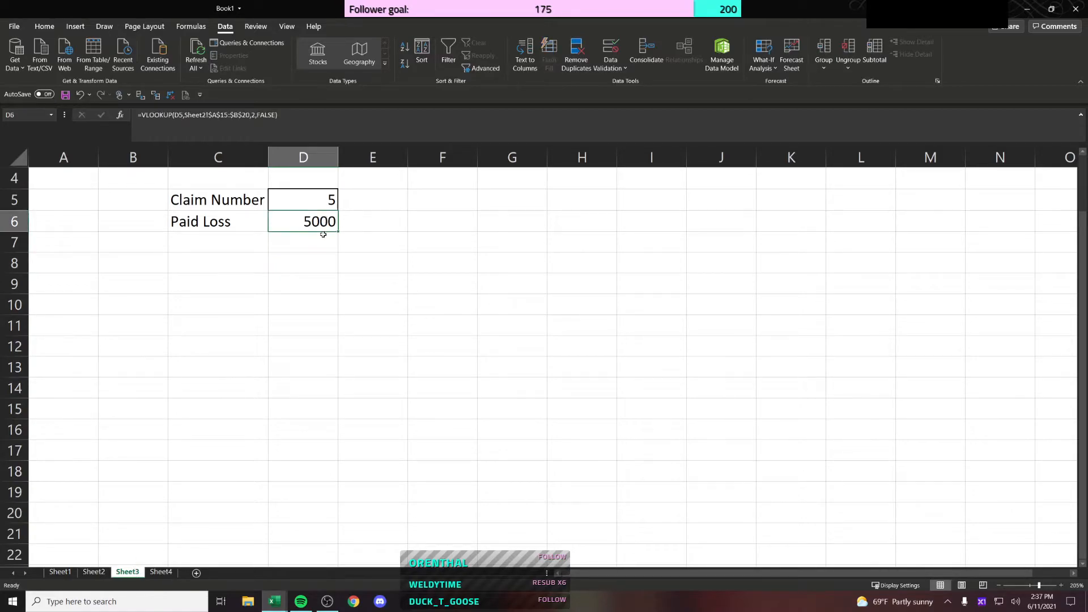
left_click(323, 242)
left_click(328, 226)
left_click(332, 202)
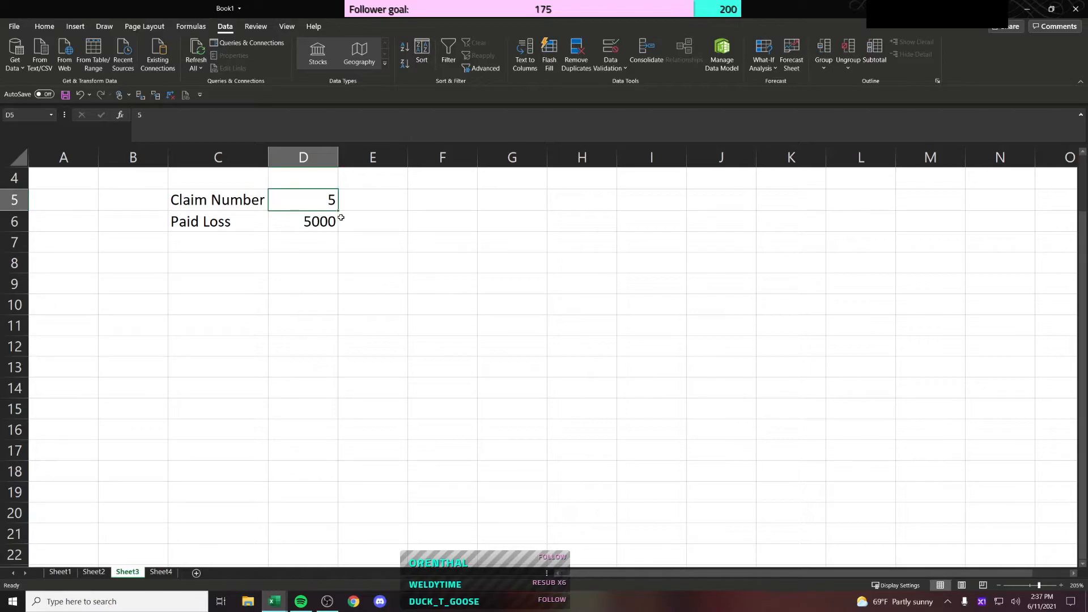
left_click(325, 226)
left_click(324, 207)
left_click(324, 223)
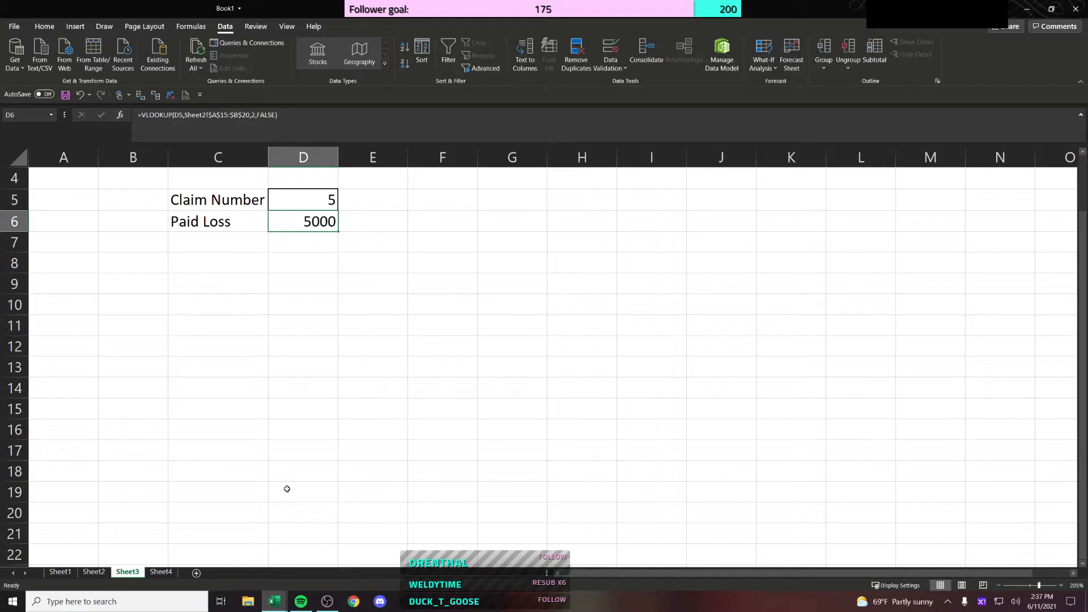
Step: Return to the Expenses and pivot tables on Sheet2
left_click(95, 572)
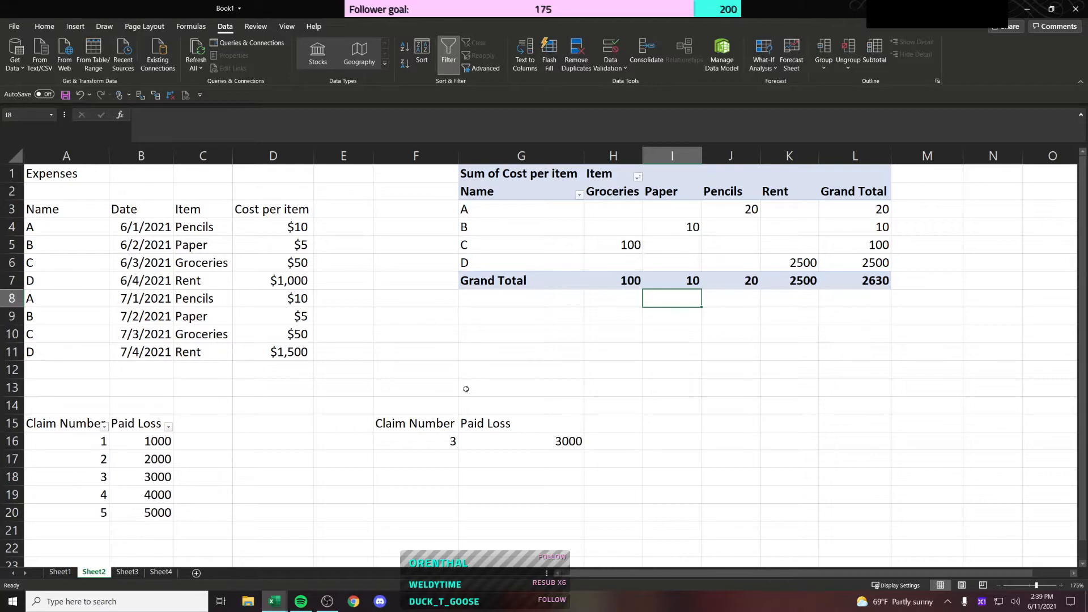
key("Up")
key("Up")
key("Left")
key("Down")
key("Down")
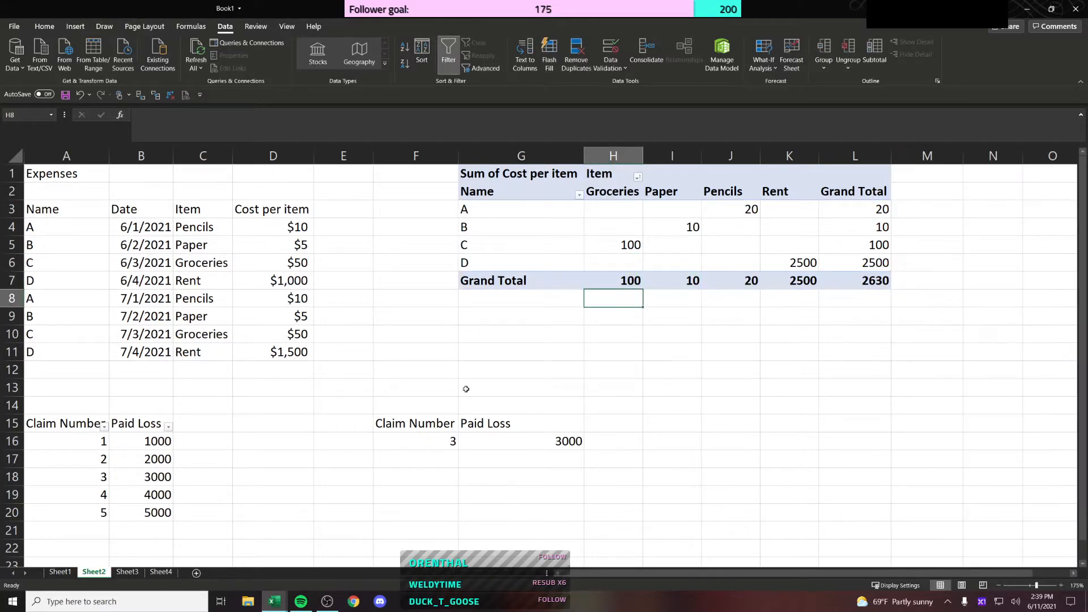
key("Left")
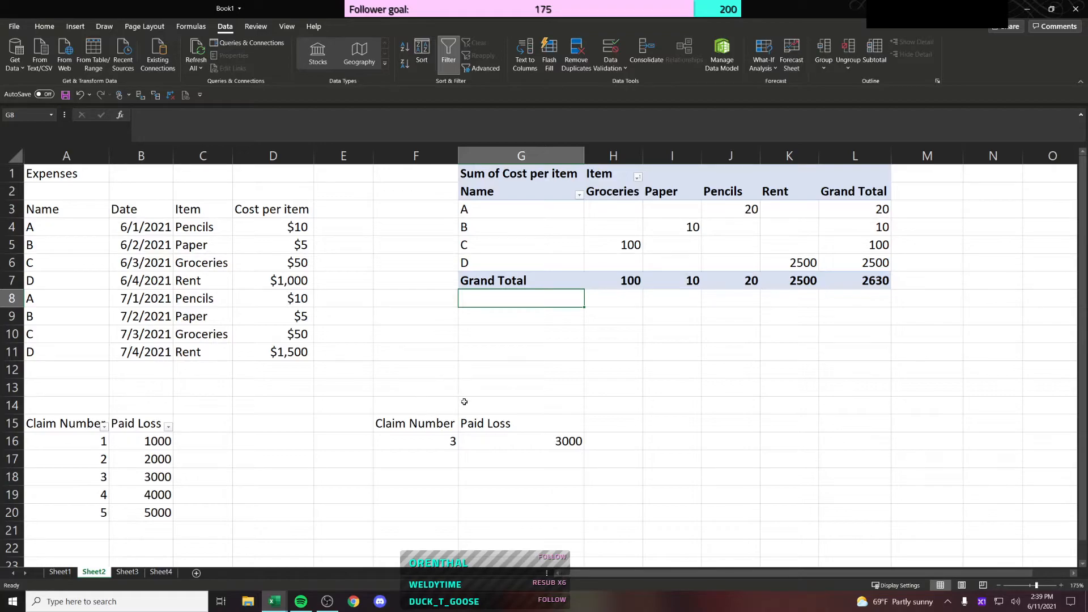
left_click_drag(437, 293, 430, 287)
left_click(492, 303)
mouse_move(273, 602)
left_click(430, 336)
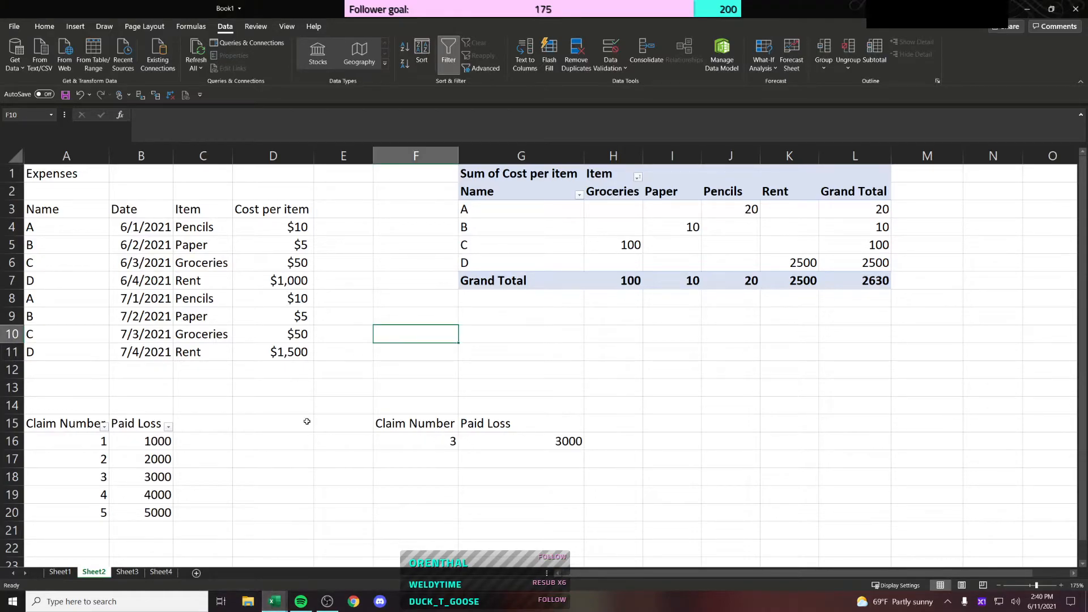
left_click(325, 374)
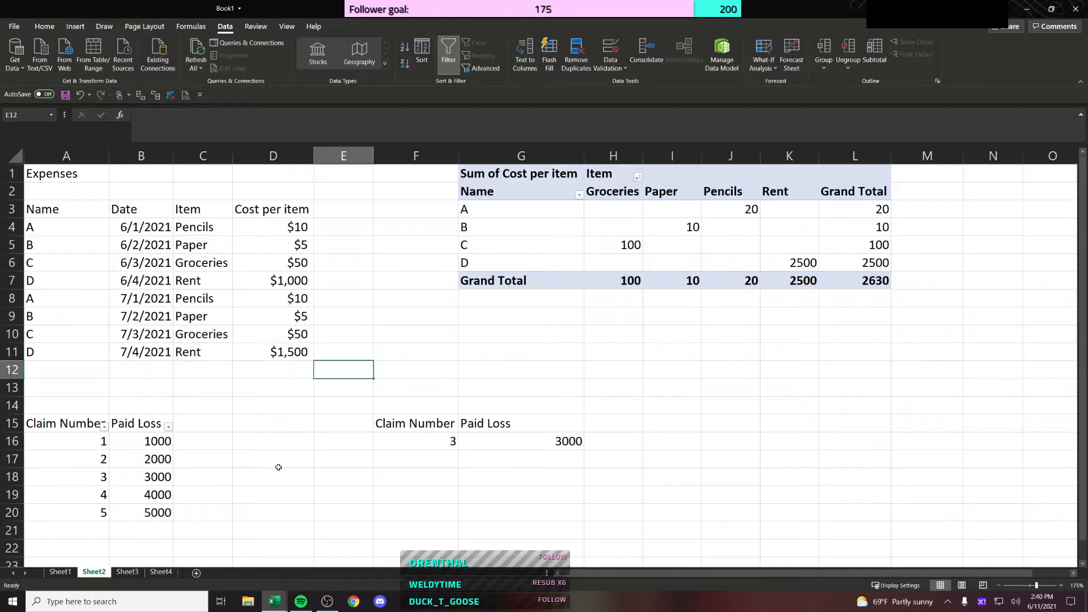
Step: Highlight both name A cells, A4 and A8, in the Expenses table with yellow fill
left_click(97, 227)
left_click(44, 26)
left_click(170, 64)
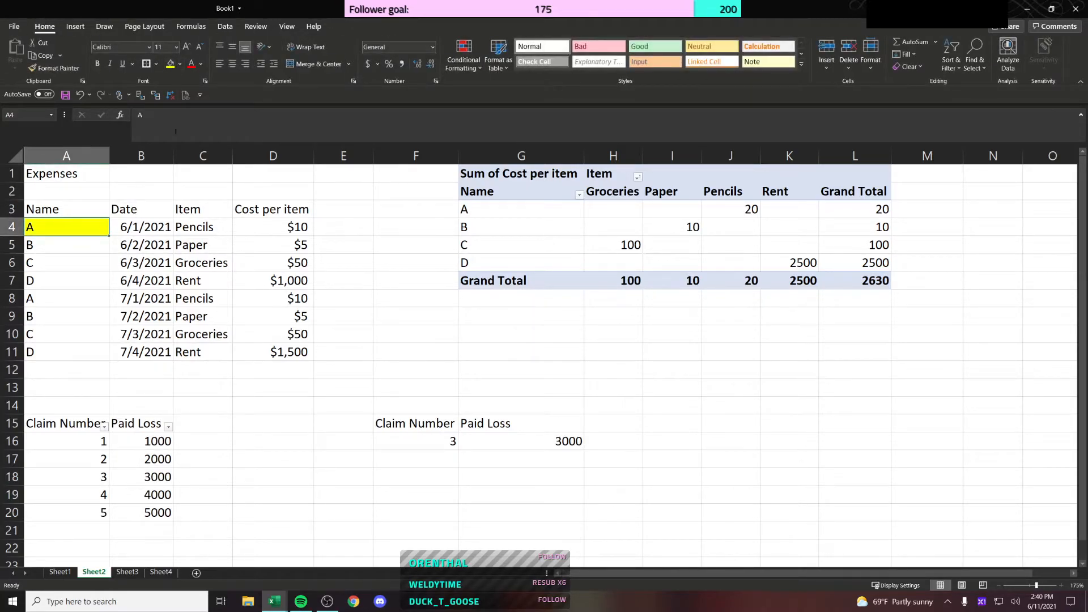
left_click(79, 300)
left_click(170, 64)
left_click(138, 272)
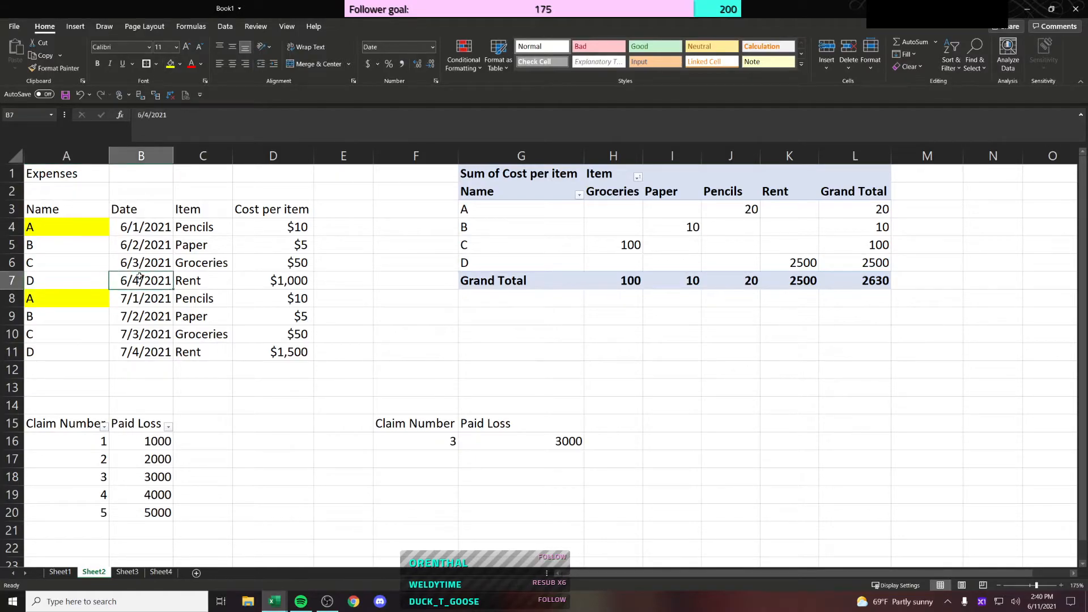
Step: Undo the yellow fill on both name A cells in the Expenses table
key("ctrl+z")
key("ctrl+z")
left_click(341, 226)
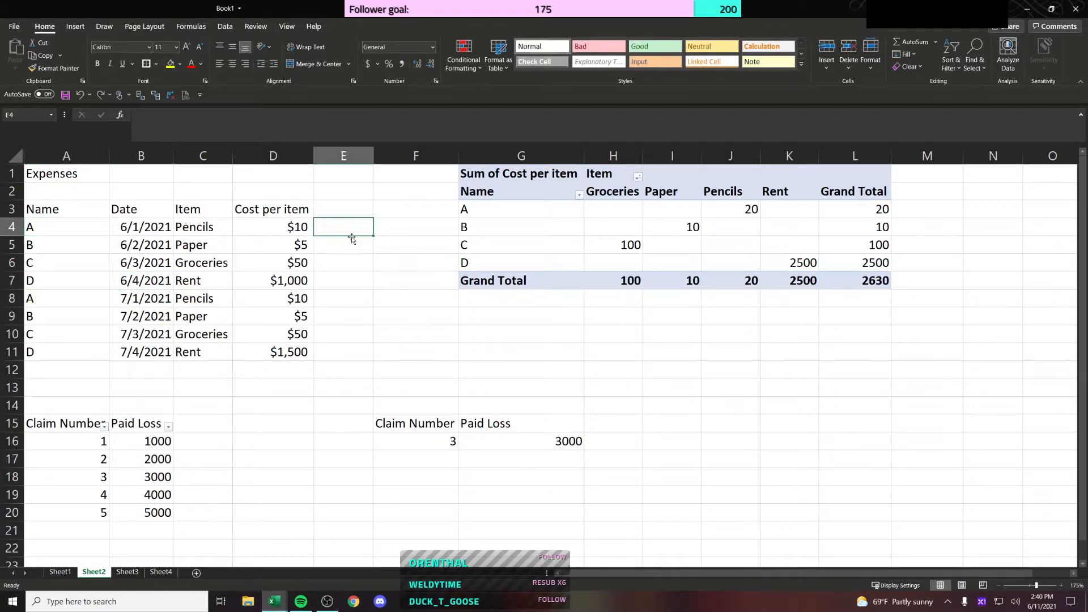
Step: Start a new comment with the text "asdas" on the first Pencils cost in D4
right_click(295, 229)
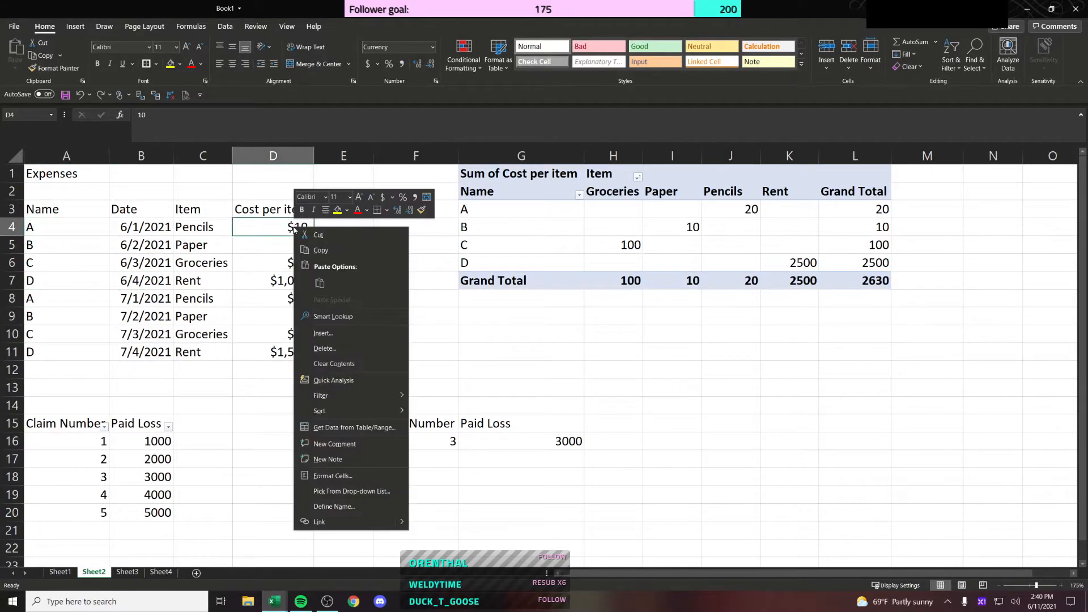
left_click(340, 443)
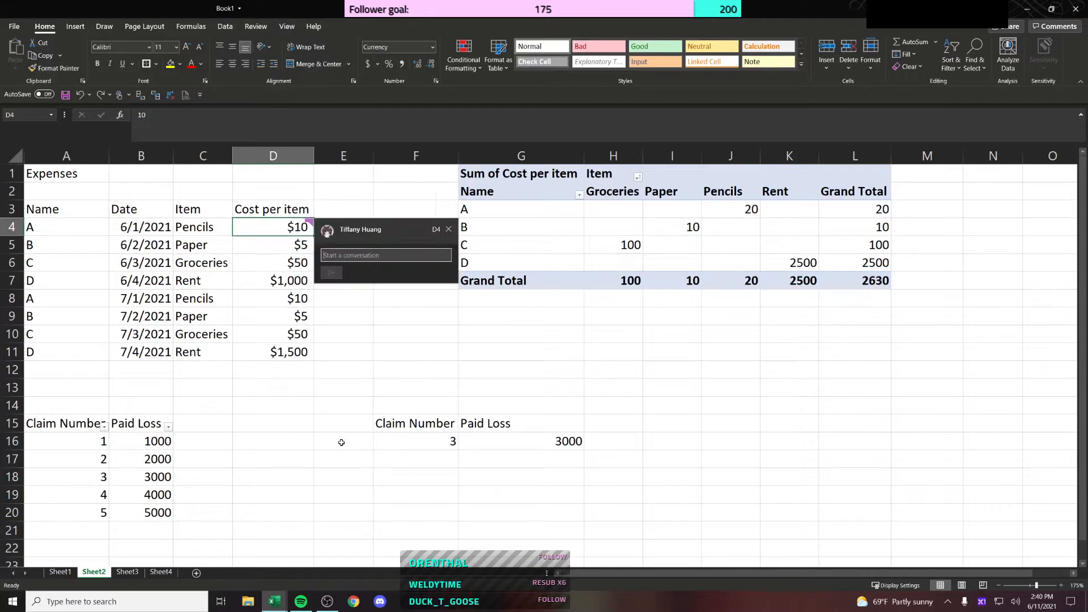
right_click(304, 226)
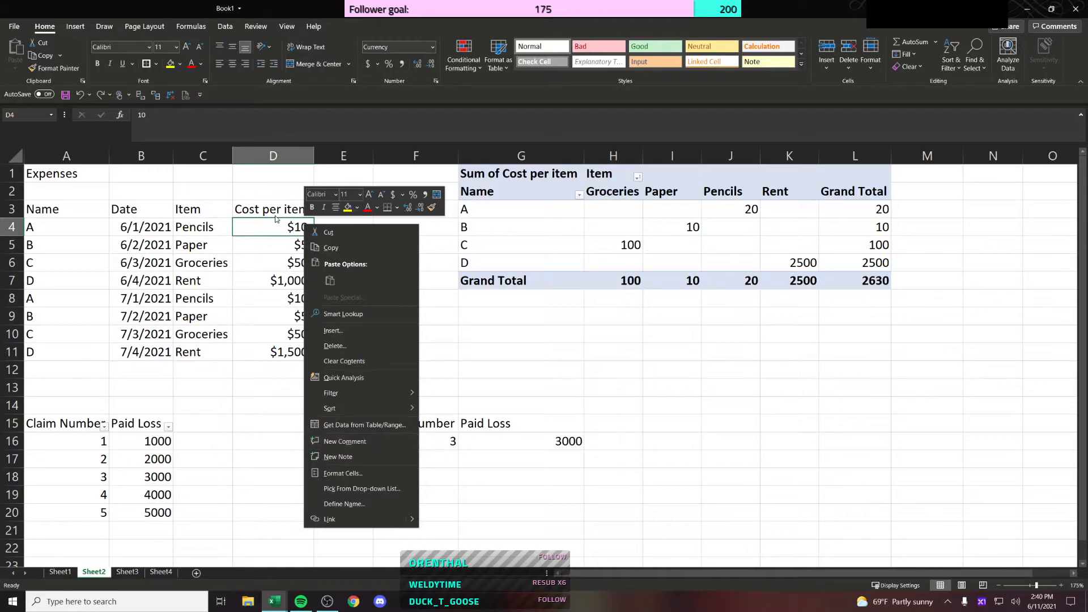
right_click(310, 228)
left_click(299, 227)
right_click(298, 227)
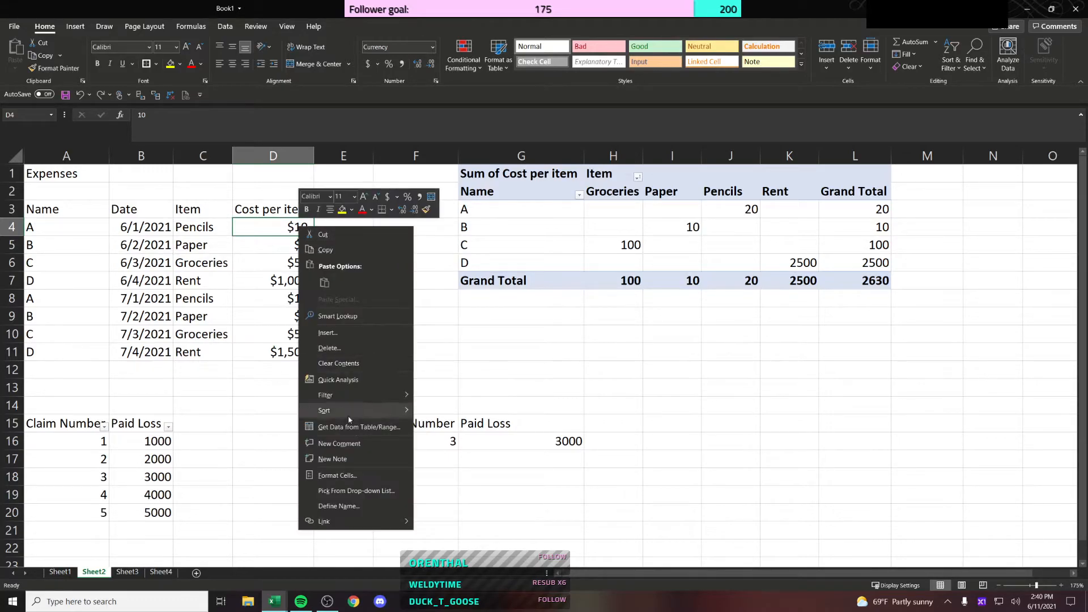
left_click(356, 446)
type("asdas")
left_click(347, 303)
Step: Check the comment marker and available comment options on D4, and discard the draft comment
left_click(305, 225)
right_click(308, 227)
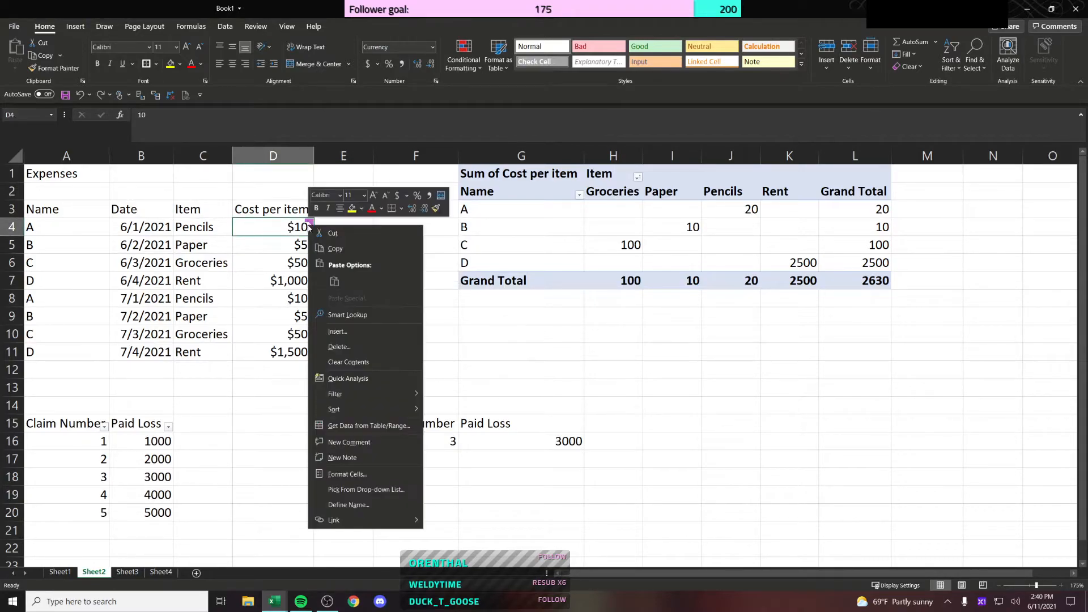
left_click(308, 227)
left_click(311, 241)
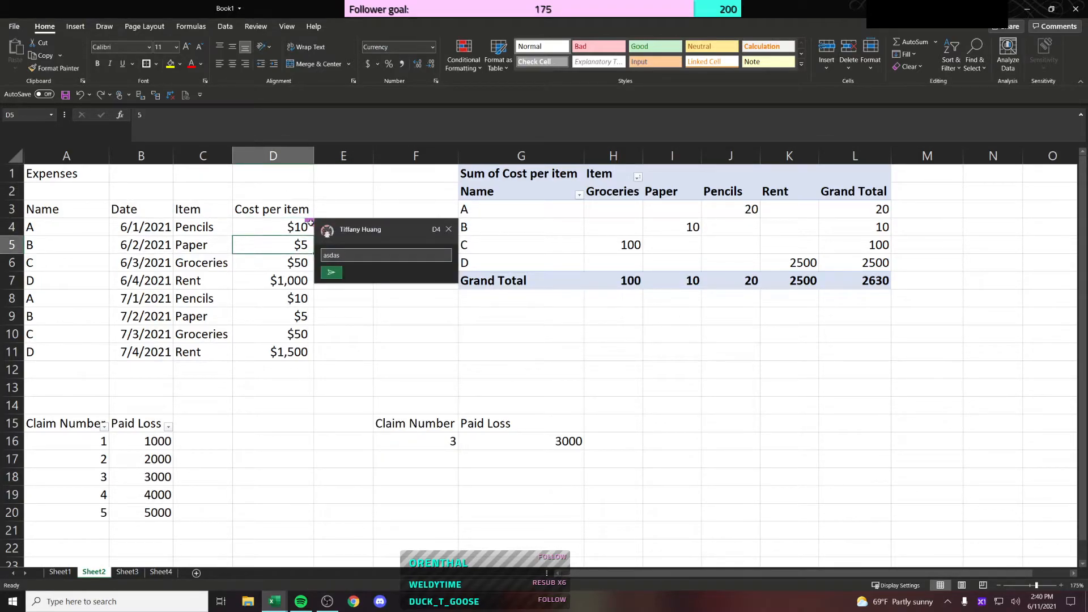
left_click(311, 224)
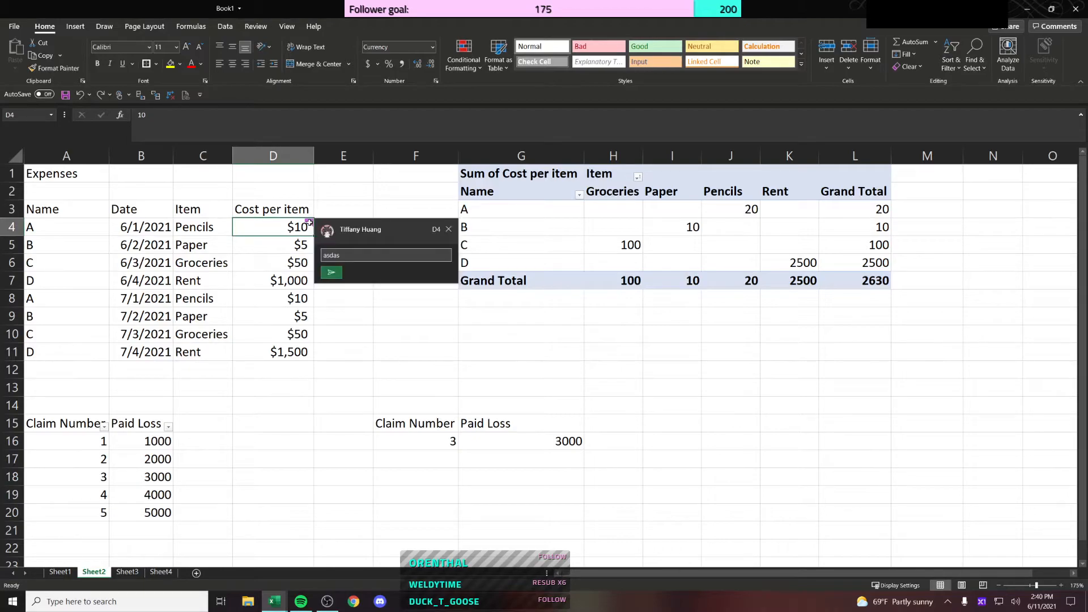
right_click(309, 223)
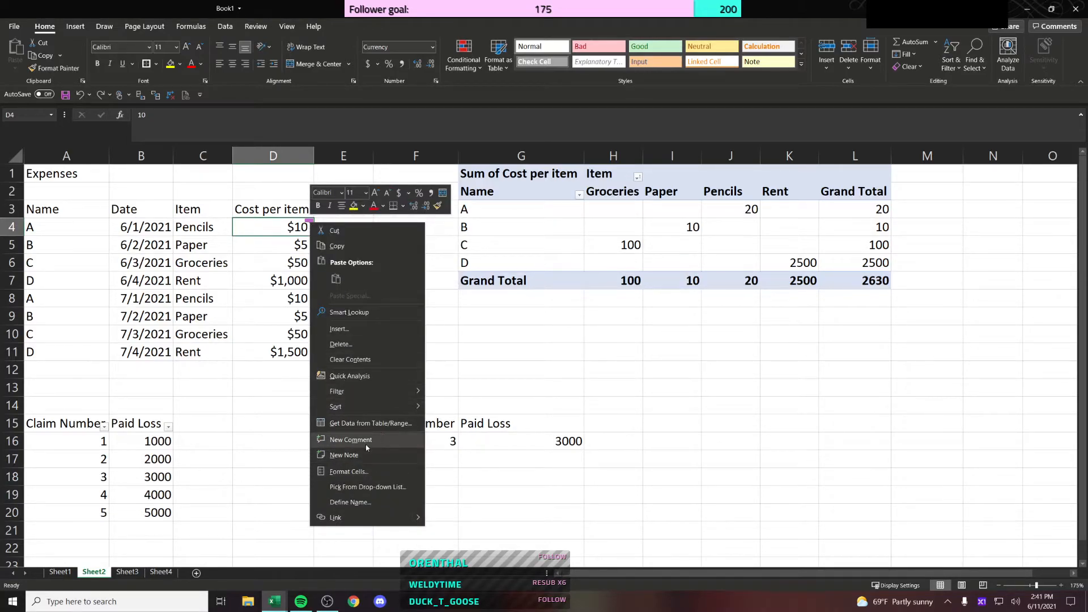
left_click(297, 229)
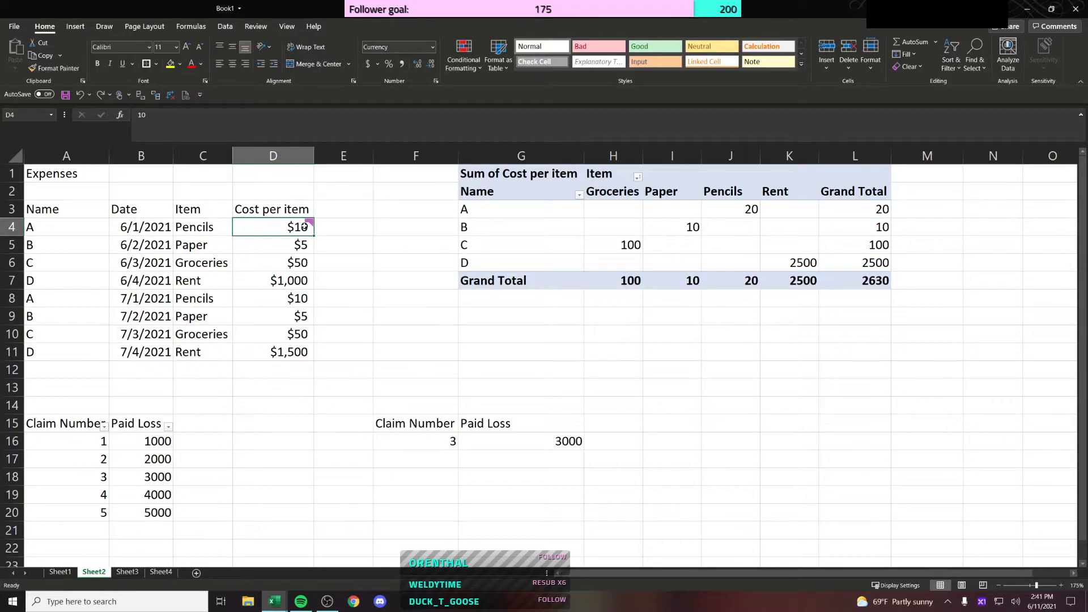
mouse_move(298, 228)
left_click(449, 230)
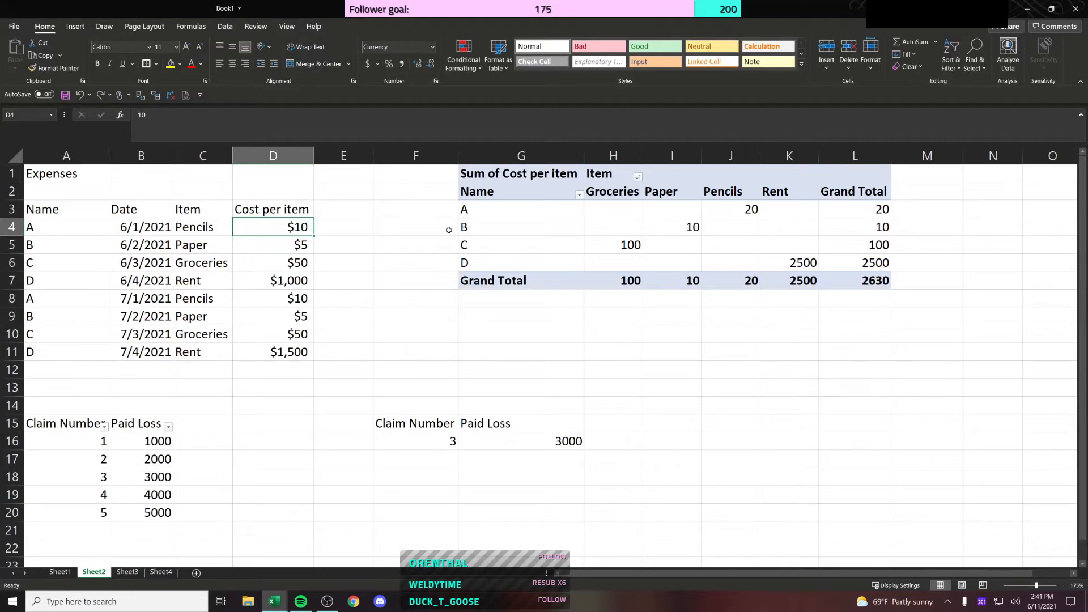
Step: Add an empty note to the first Pencils cost in D4 and delete it again
right_click(303, 228)
left_click(380, 462)
right_click(310, 224)
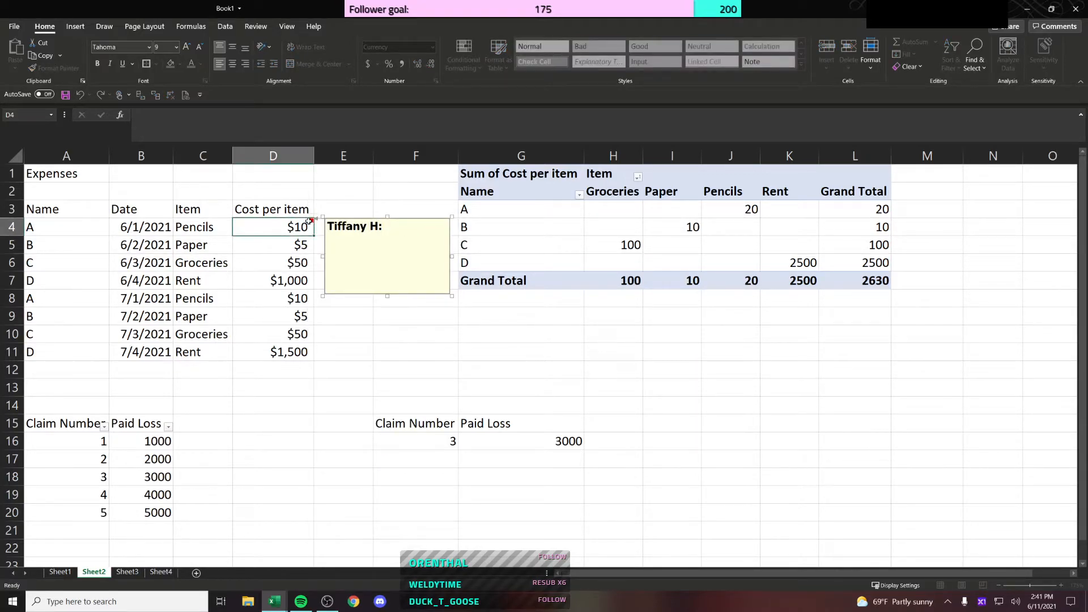
left_click(310, 225)
right_click(309, 226)
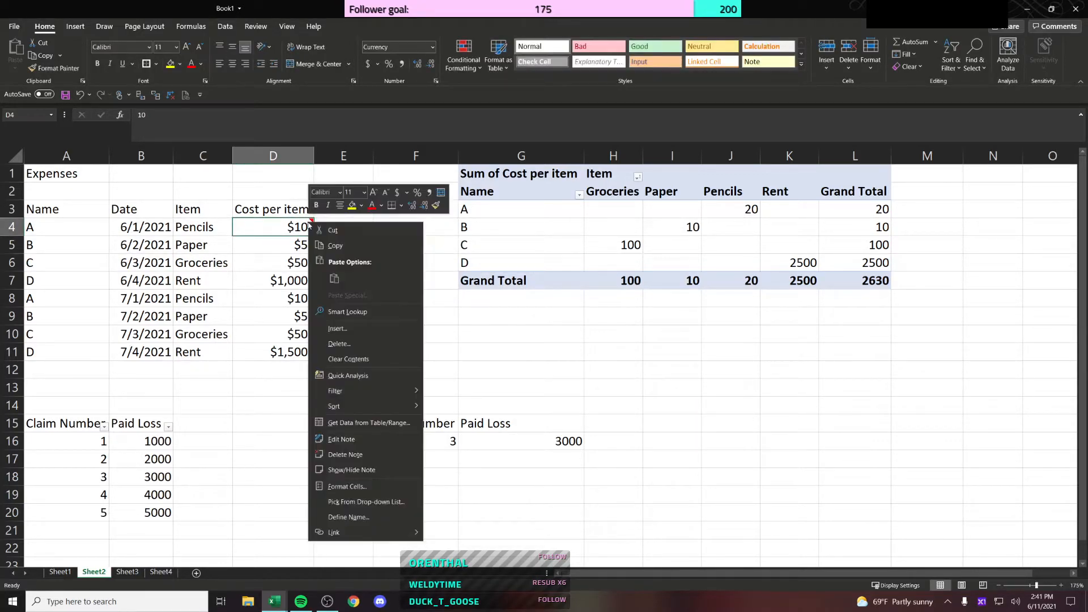
left_click(377, 455)
left_click(421, 340)
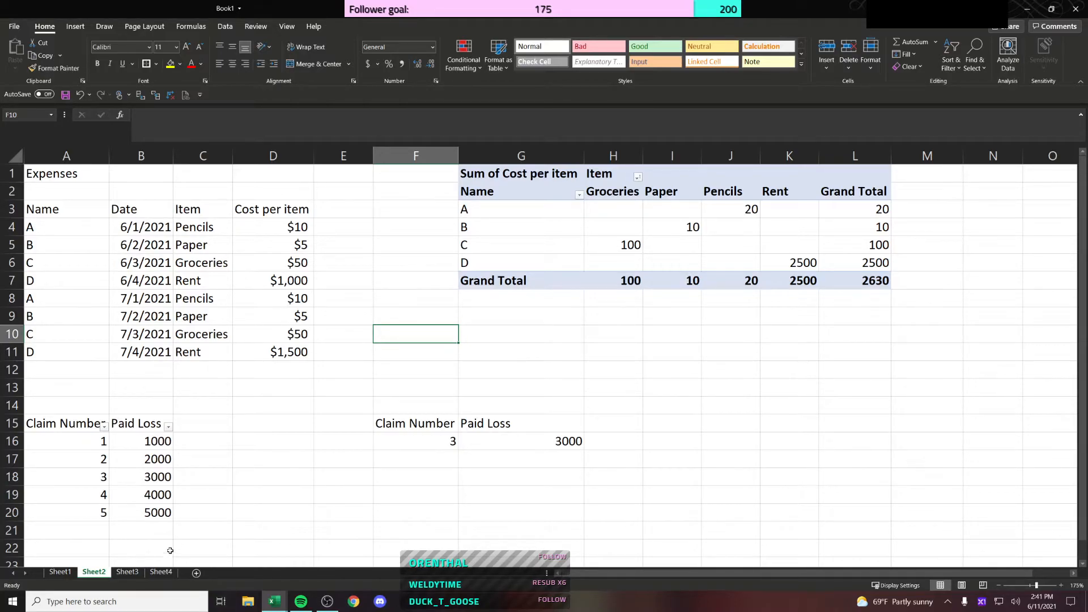
Step: Clear the Claim Number and Paid Loss lookup cells in F15:G17 on Sheet2
left_click(127, 572)
left_click(94, 572)
left_click_drag(447, 425, 573, 445)
key("Delete")
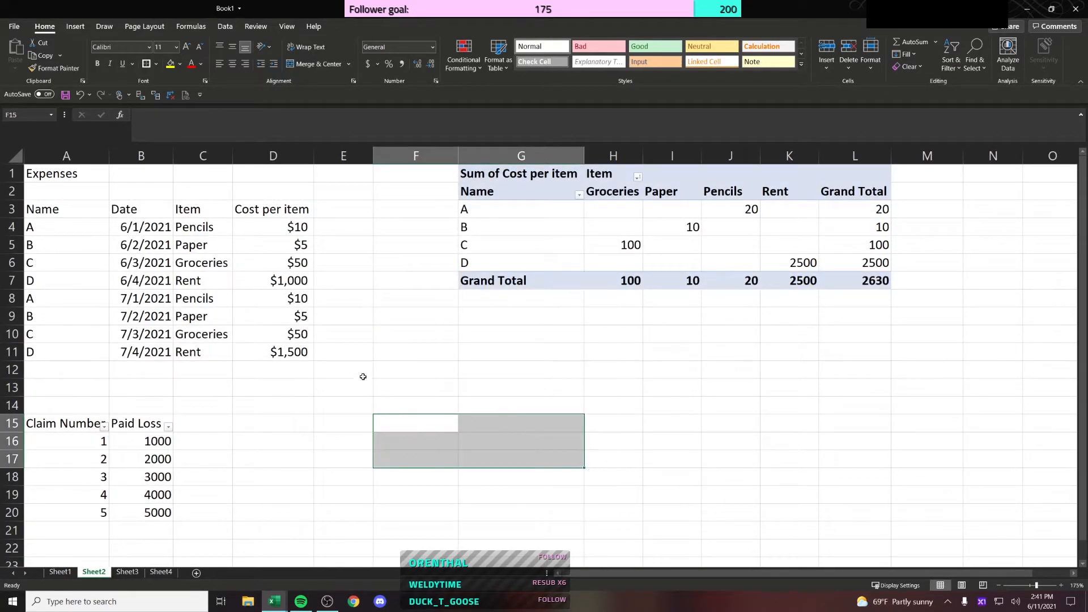
Step: Clear the Claim Number and Paid Loss list in A15:B20
left_click(78, 407)
left_click_drag(79, 408, 156, 513)
key("Delete")
left_click(203, 422)
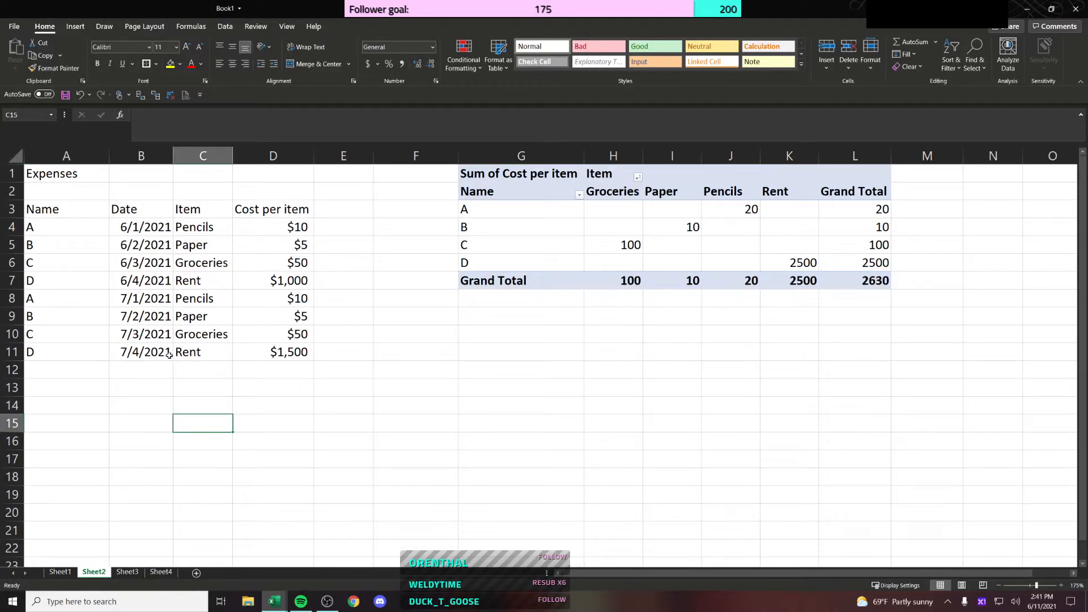
Step: Clear the four July entries, A8:D11, from the Expenses table
left_click_drag(93, 302, 273, 349)
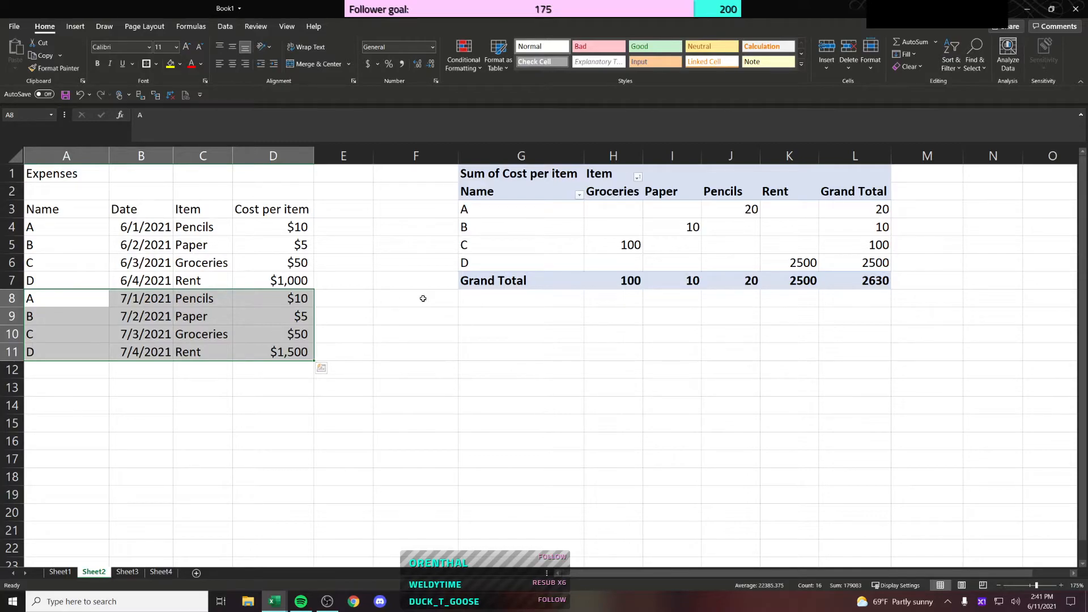
left_click(422, 298)
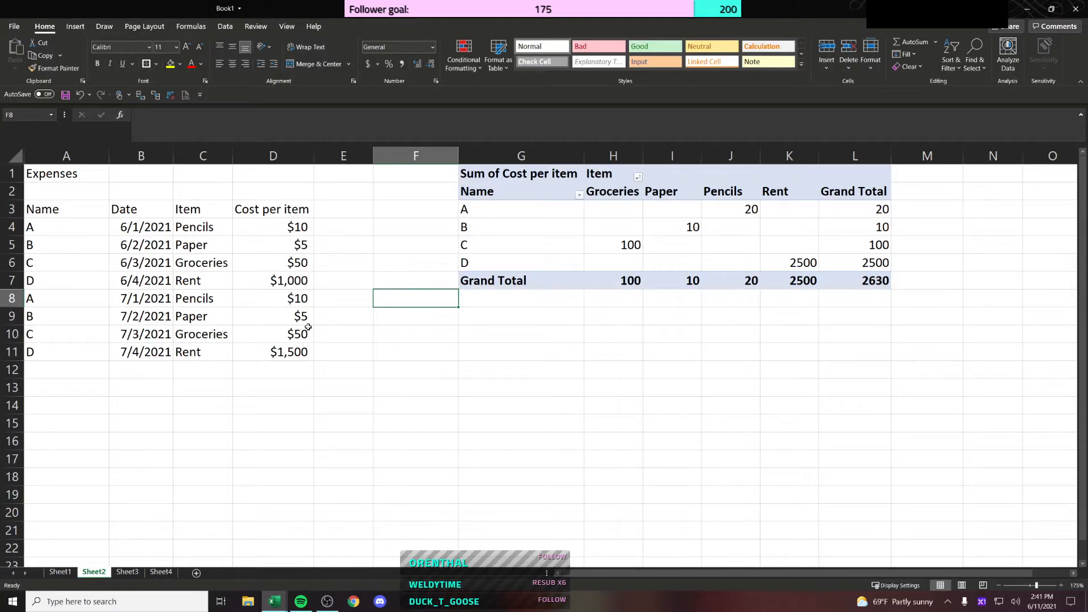
left_click_drag(290, 350, 91, 302)
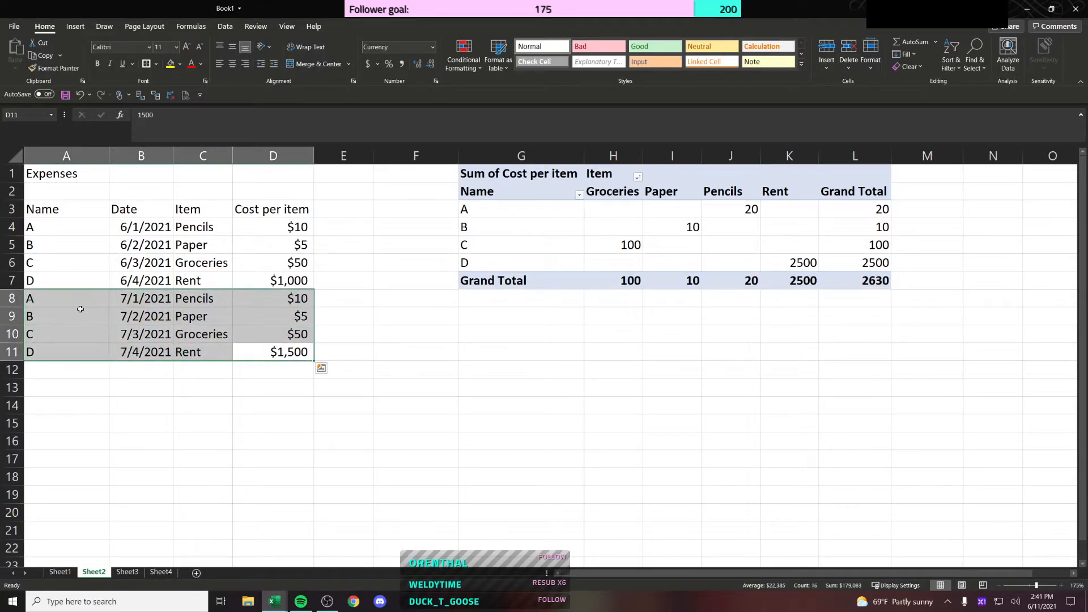
key("Delete")
key("Left")
key("Up")
key("Up")
key("Up")
key("Up")
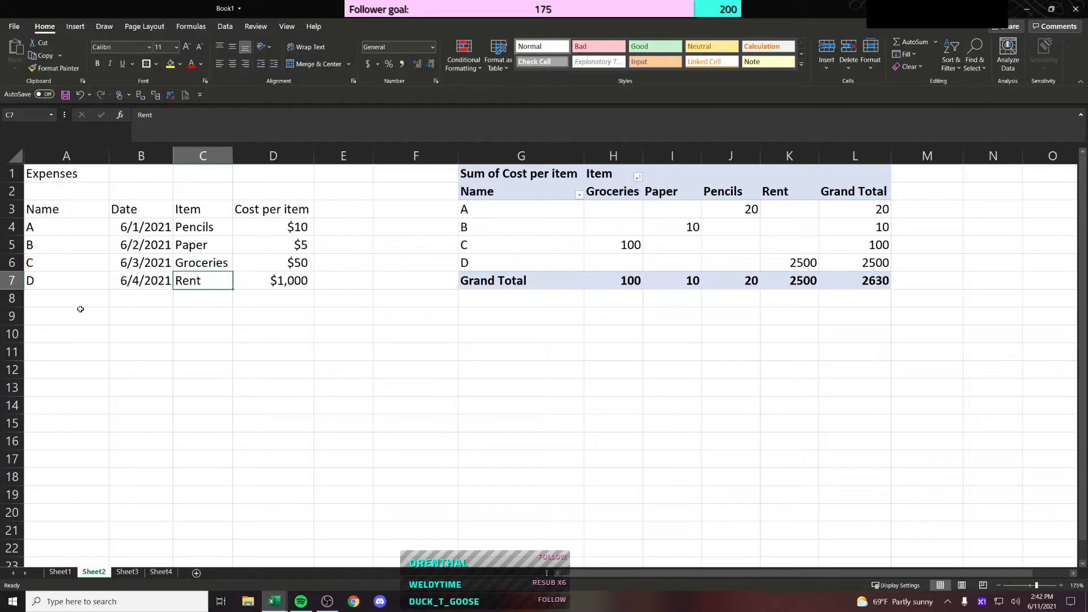
key("Up")
key("Down")
key("Left")
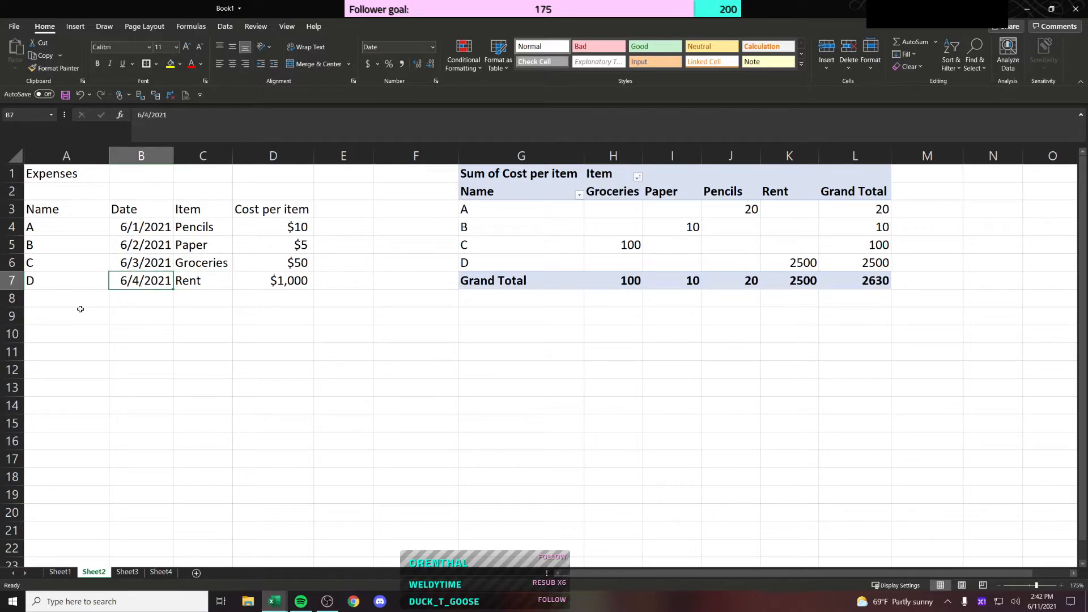
Step: Clear the rest of the Expenses table, A3:D7, together with its title, and return to A1
key("Up")
key("Left")
key("Up")
key("Up")
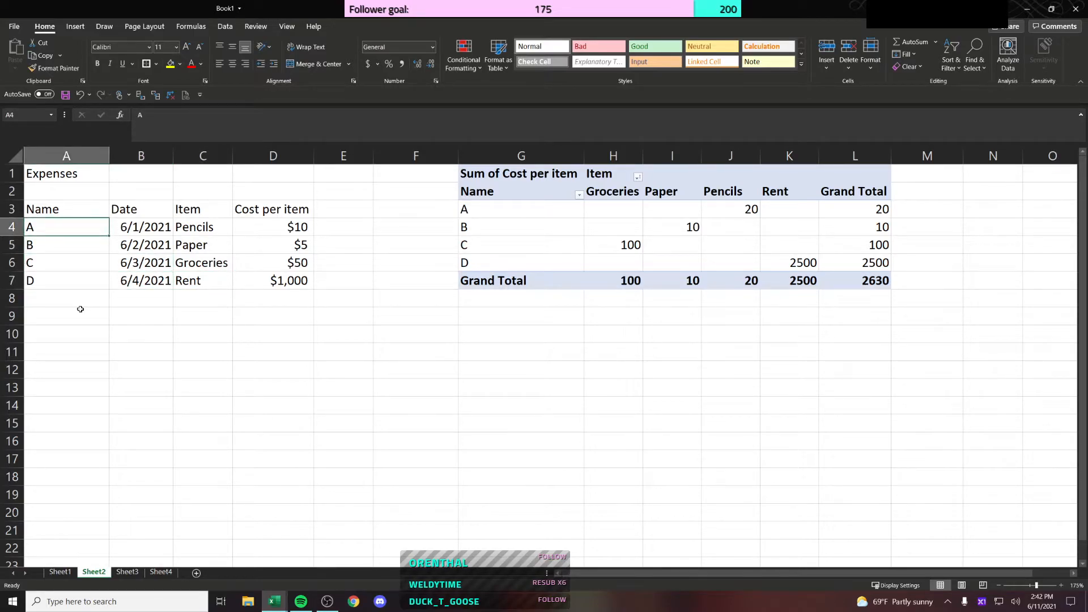
key("shift+Up")
key("shift+Right")
key("shift+Right")
key("shift+Down")
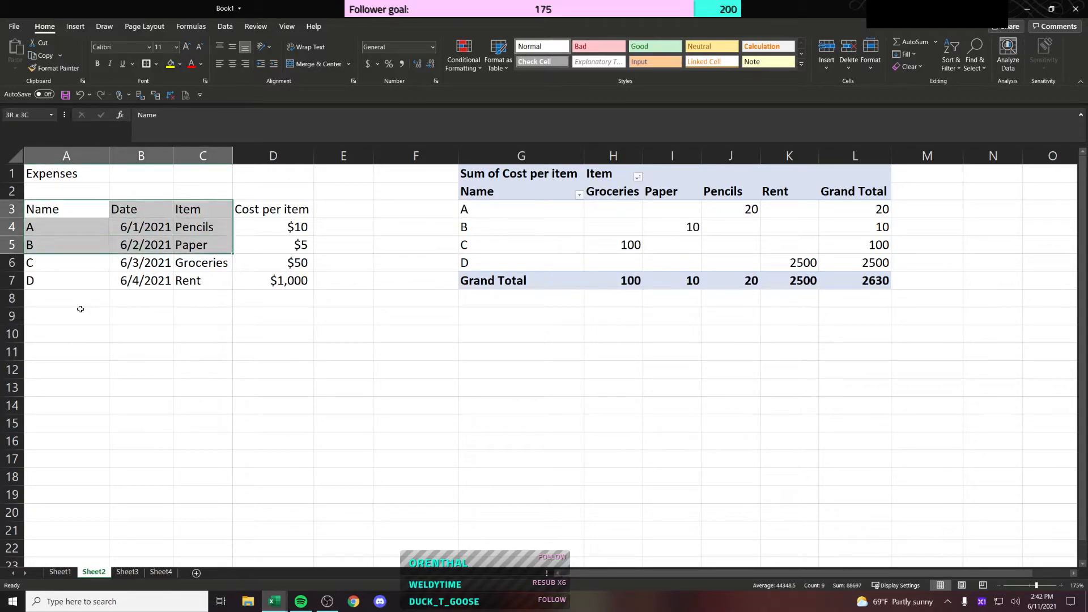
key("shift+Right")
key("shift+Down")
key("shift+Down")
key("Delete")
key("ctrl+Home")
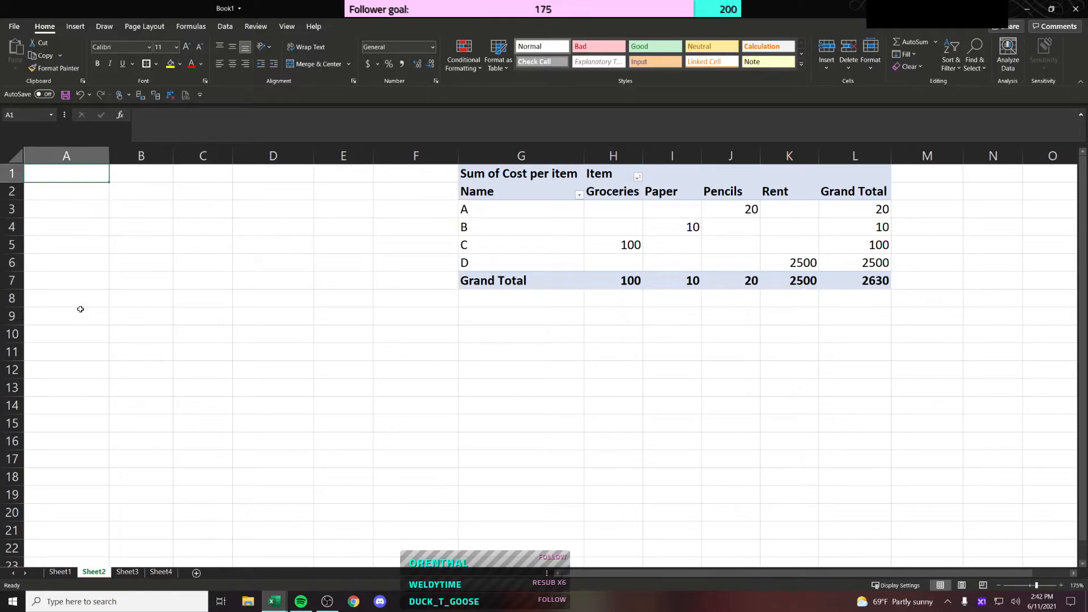
Step: Delete columns G through L, which hold the pivot table
left_click_drag(521, 155, 861, 154)
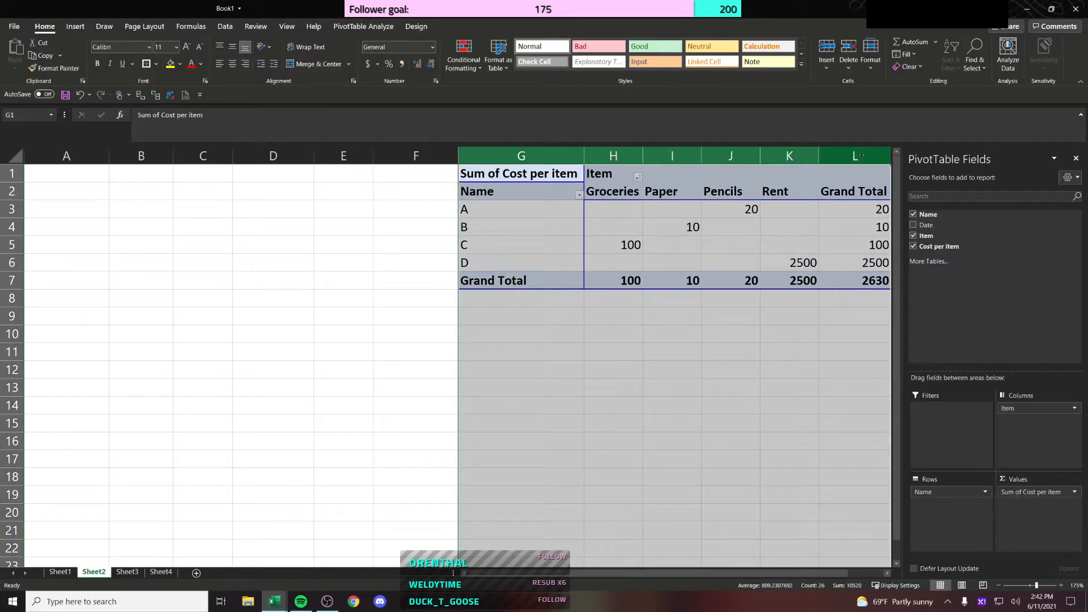
left_click(530, 232)
left_click_drag(531, 156, 877, 152)
scroll(756, 182, "right", 1)
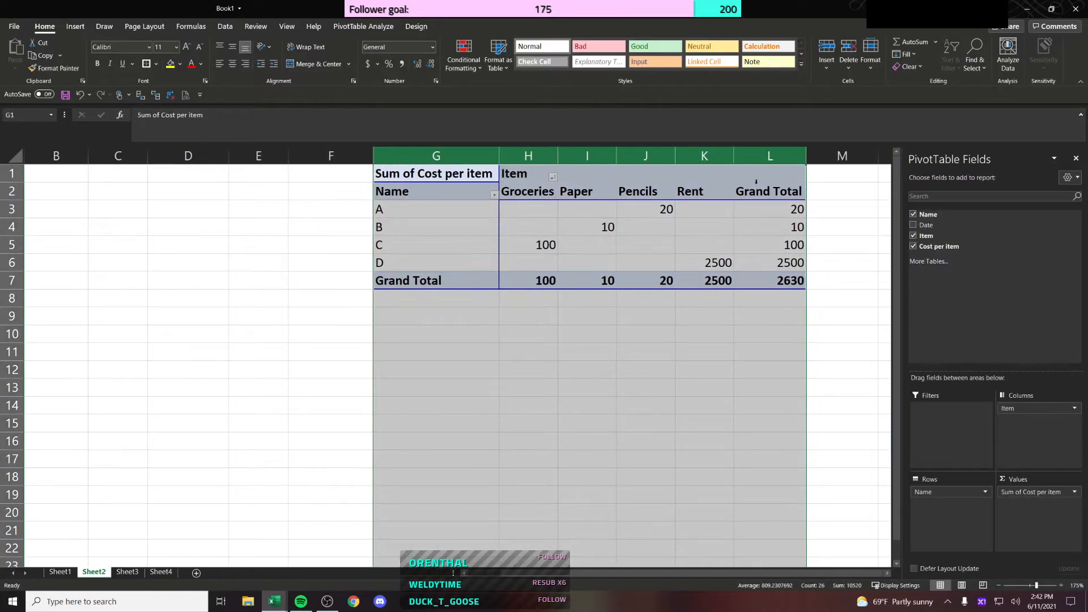
key("shift+F10")
key("d")
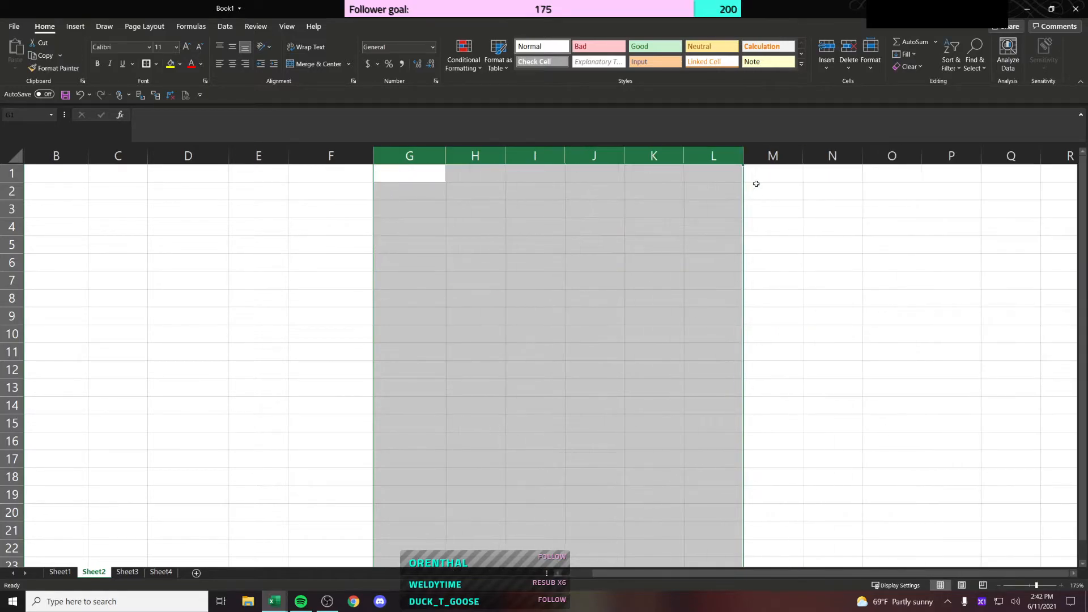
Step: Enter the header "Month" in cell A4 of the emptied sheet
key("ctrl+Home")
key("Down")
key("Up")
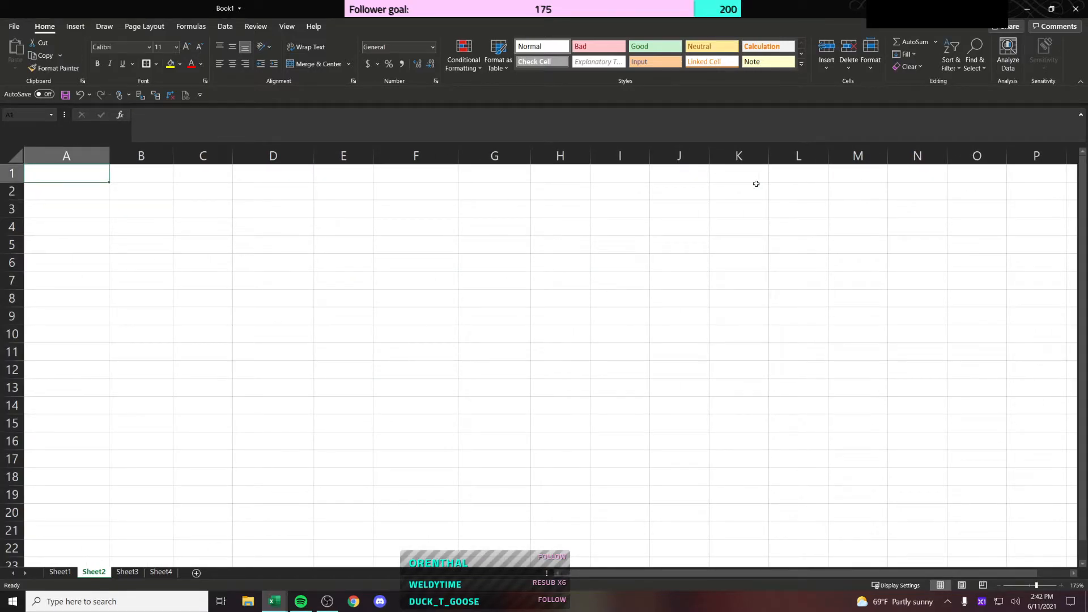
key("Down")
key("Down")
key("Down")
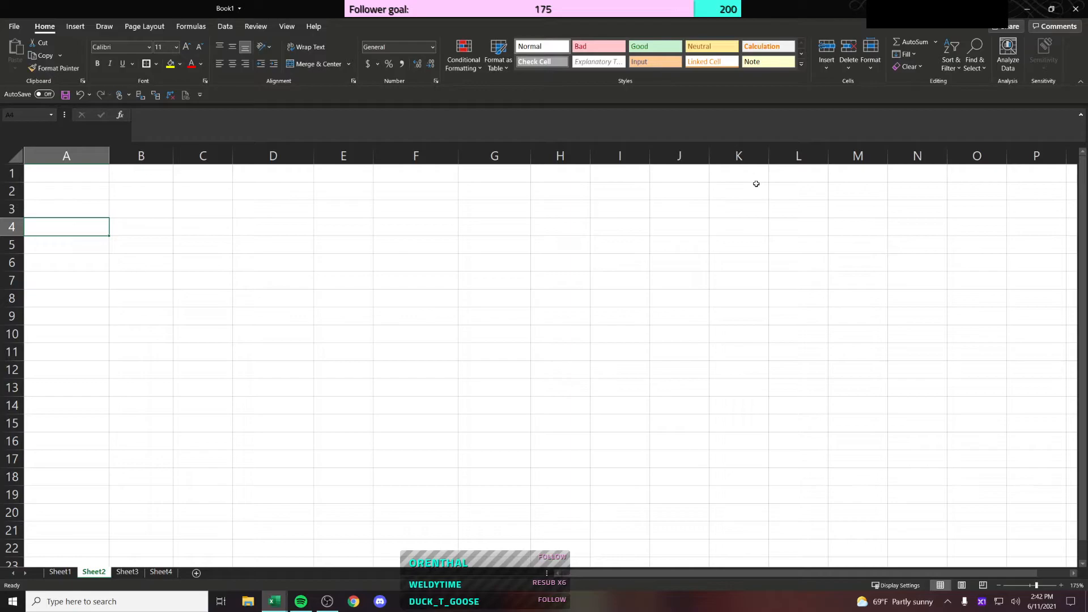
type("Month")
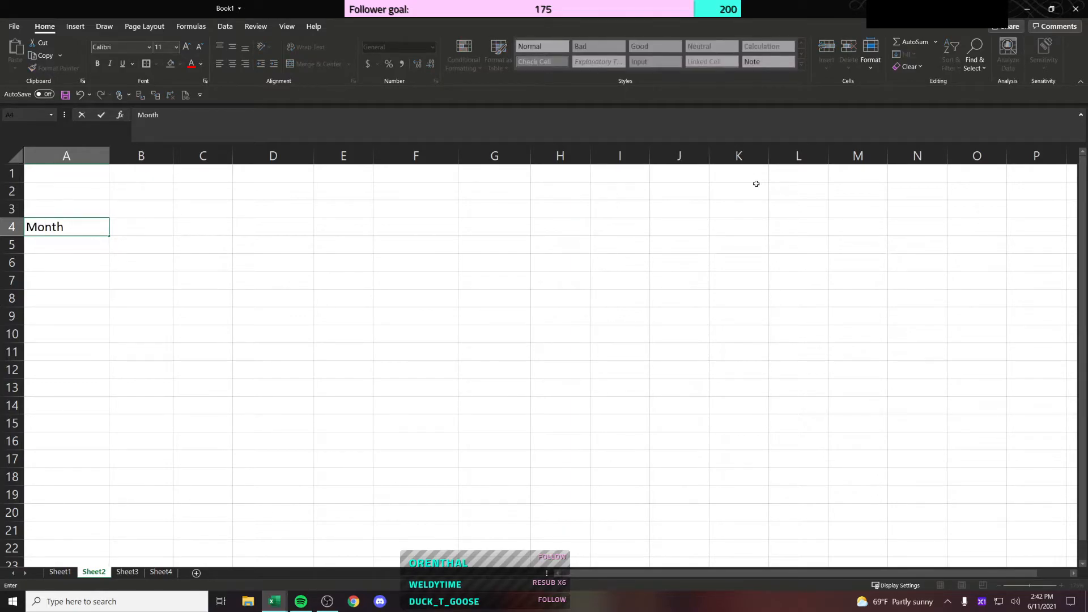
key("Return")
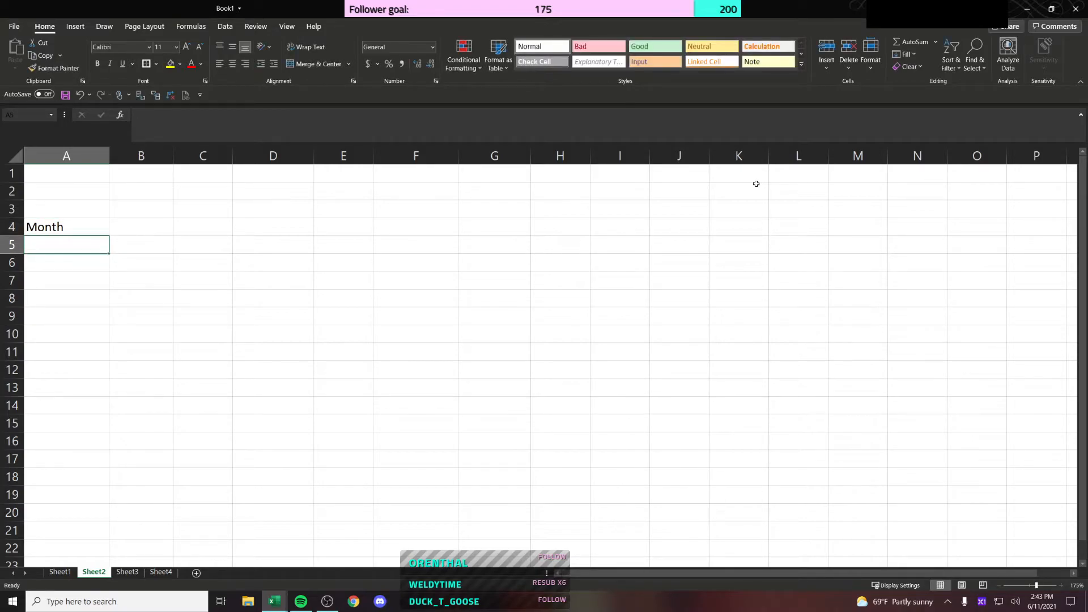
Step: Enter "Jan" in A5 and autofill the months through Dec down to A16
type("Jan")
right_click(562, 193)
left_click(103, 213)
left_click(99, 243)
left_click_drag(110, 252, 108, 447)
left_click(141, 244)
Step: Enter the header "Temp (F)" in B4 and select the January temperature cell B5
left_click(141, 225)
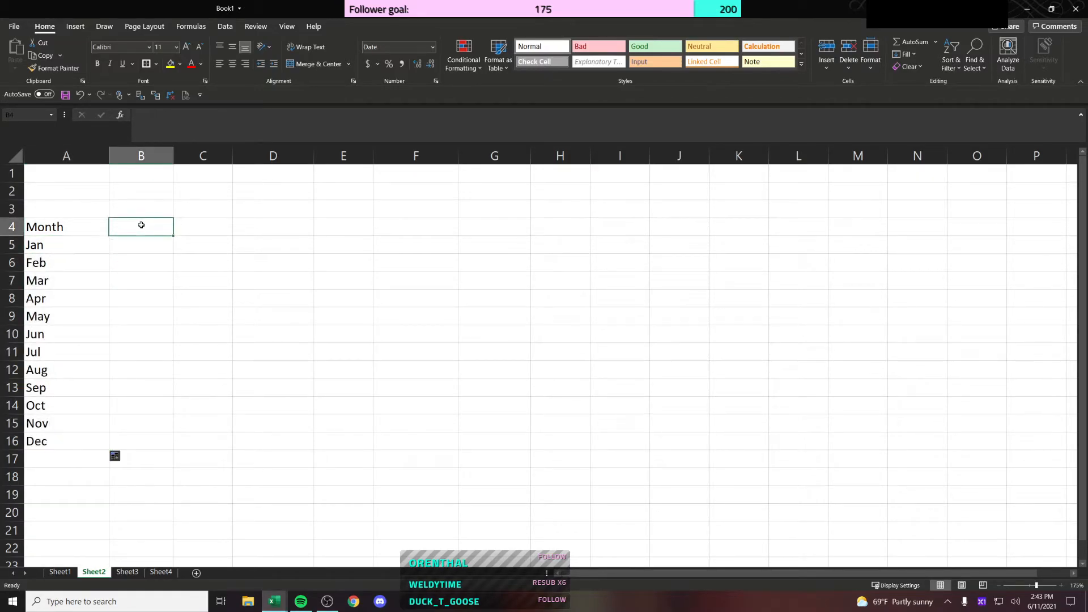
type("Temp")
key("Return")
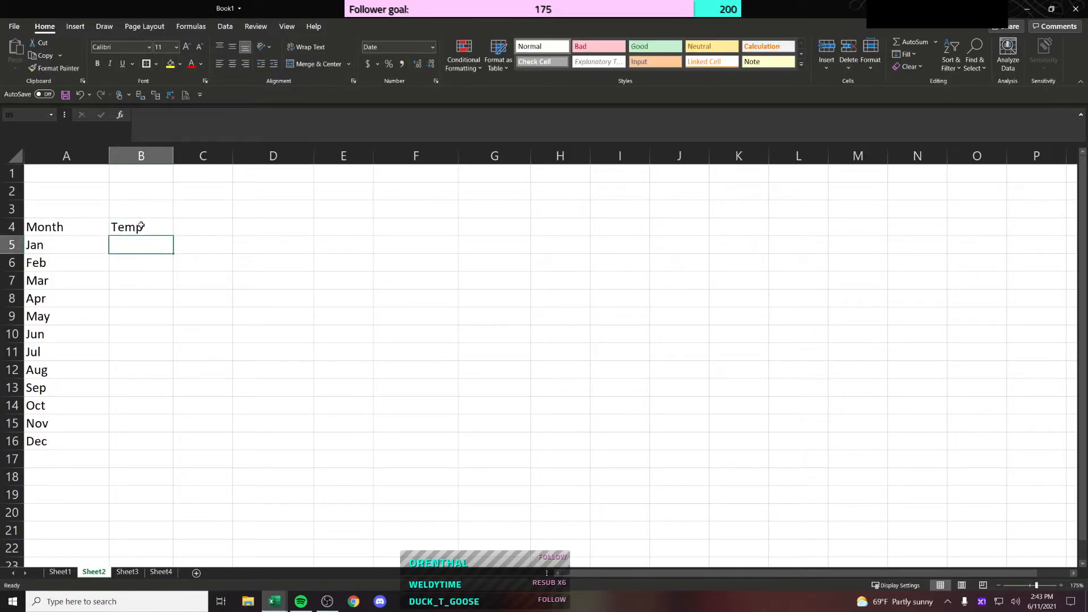
left_click(141, 227)
double_click(141, 226)
type("(F)")
key("Return")
key("Up")
key("Left")
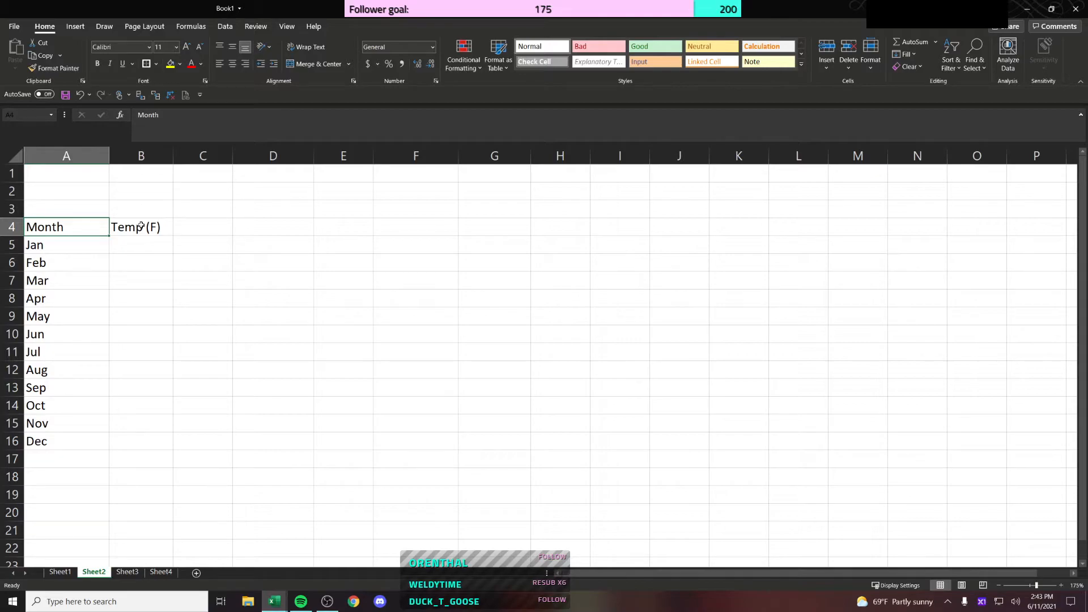
key("Down")
key("Right")
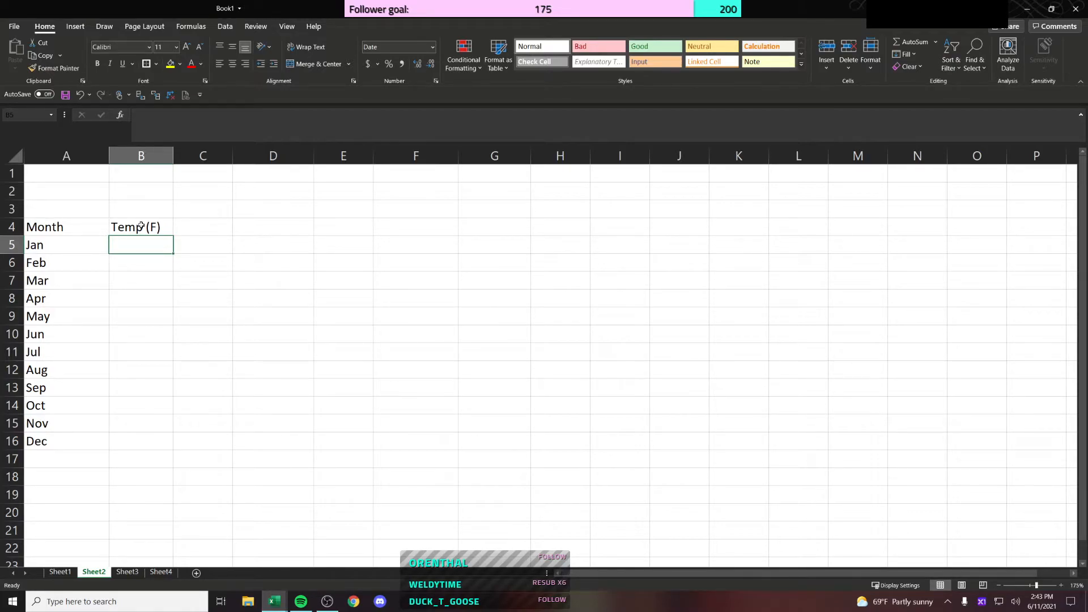
Step: Enter 30 as the January temperature in cell B5
type("40")
key("Escape")
type("30")
key("Return")
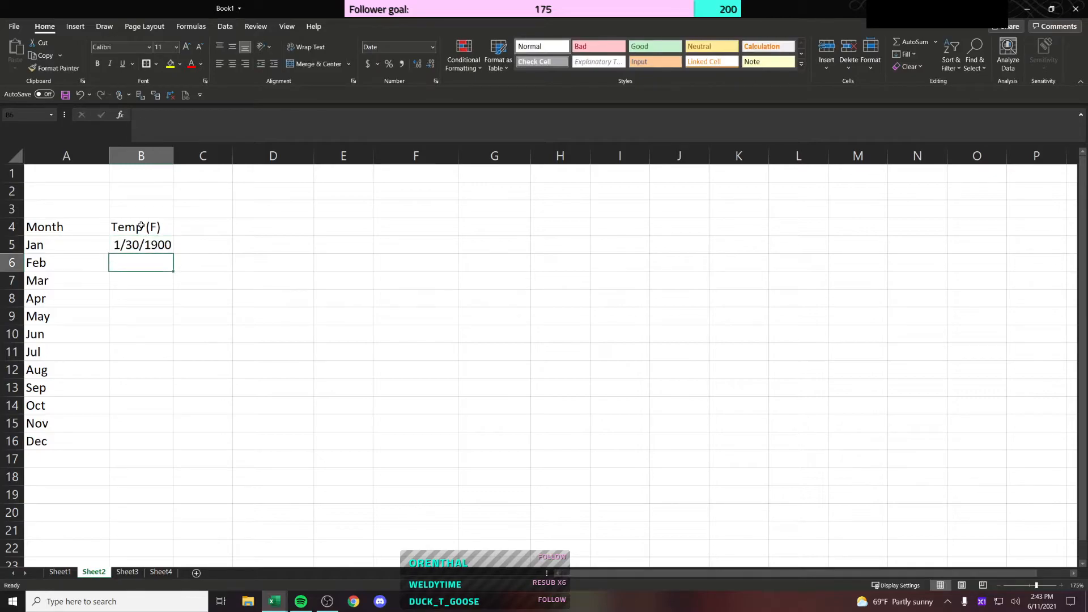
key("Up")
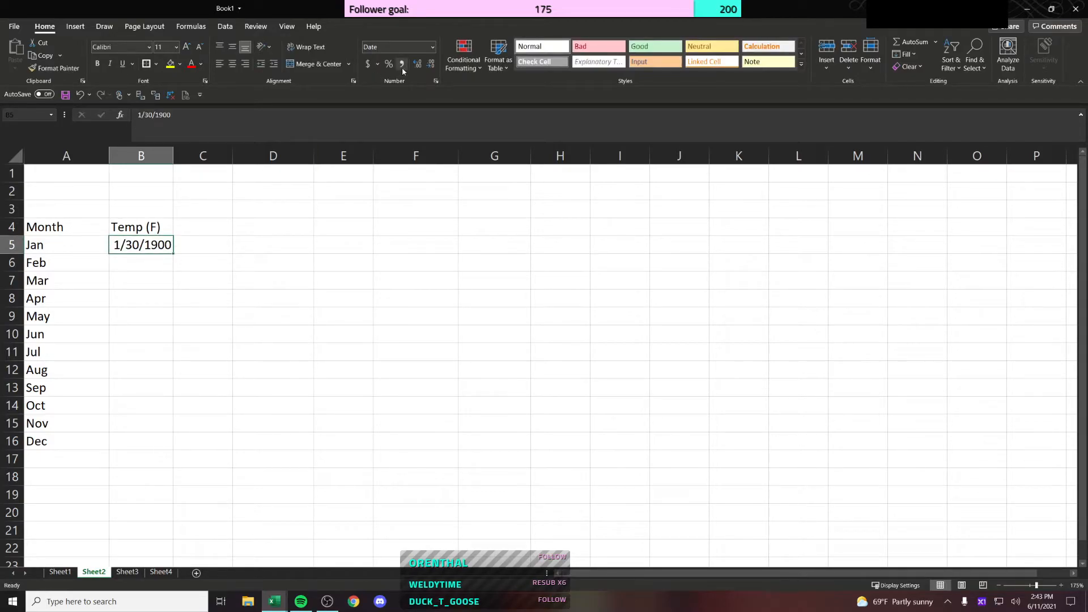
Step: Set B5's format to Number with 0 decimal places, the 1000 separator and red parenthesised negative numbers
left_click(432, 47)
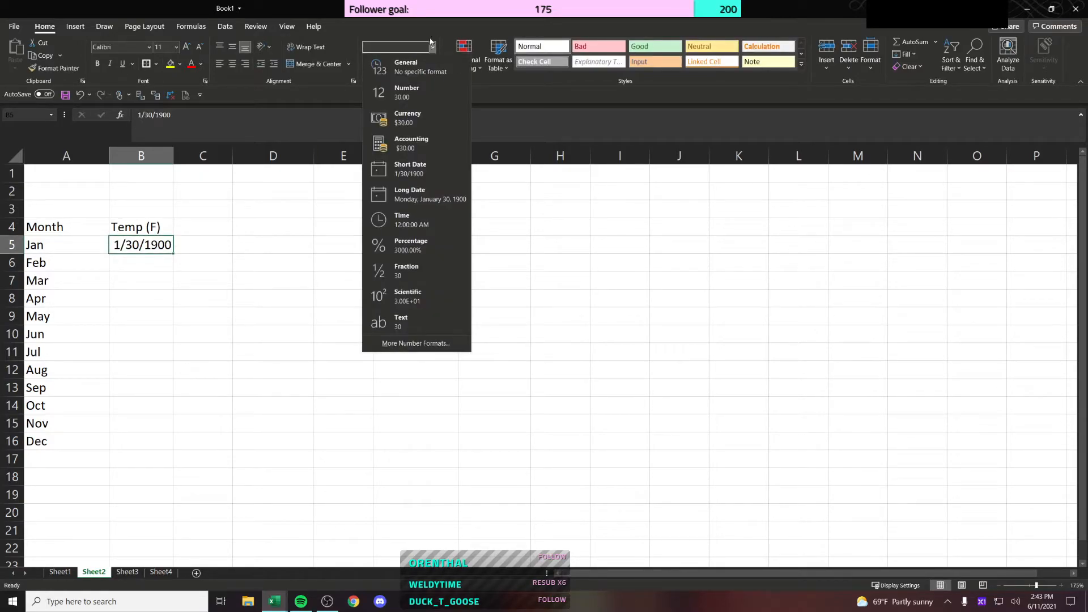
right_click(153, 252)
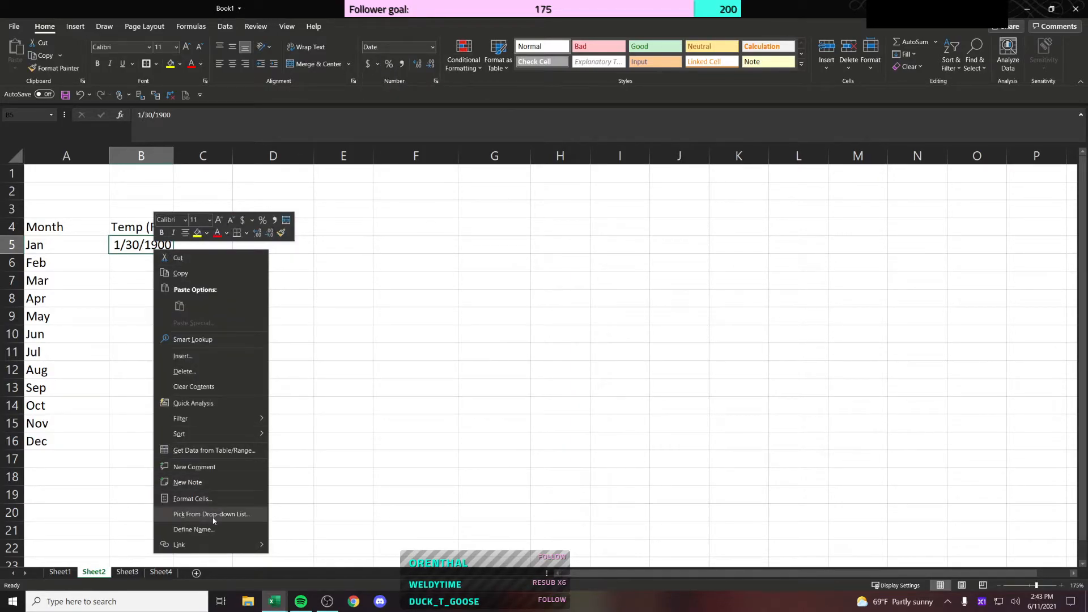
left_click(212, 499)
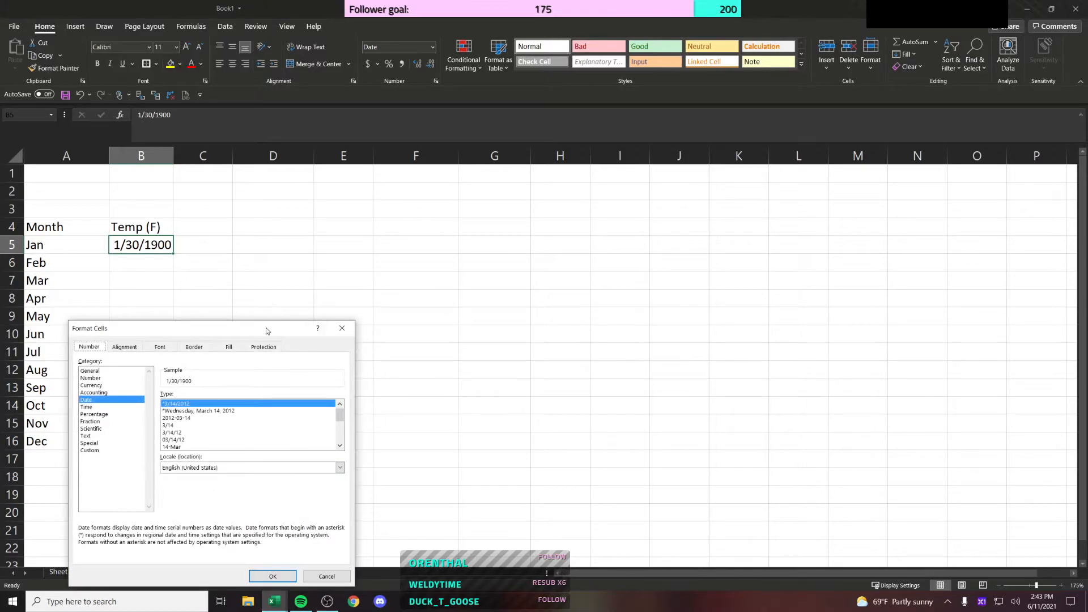
left_click_drag(267, 327, 374, 207)
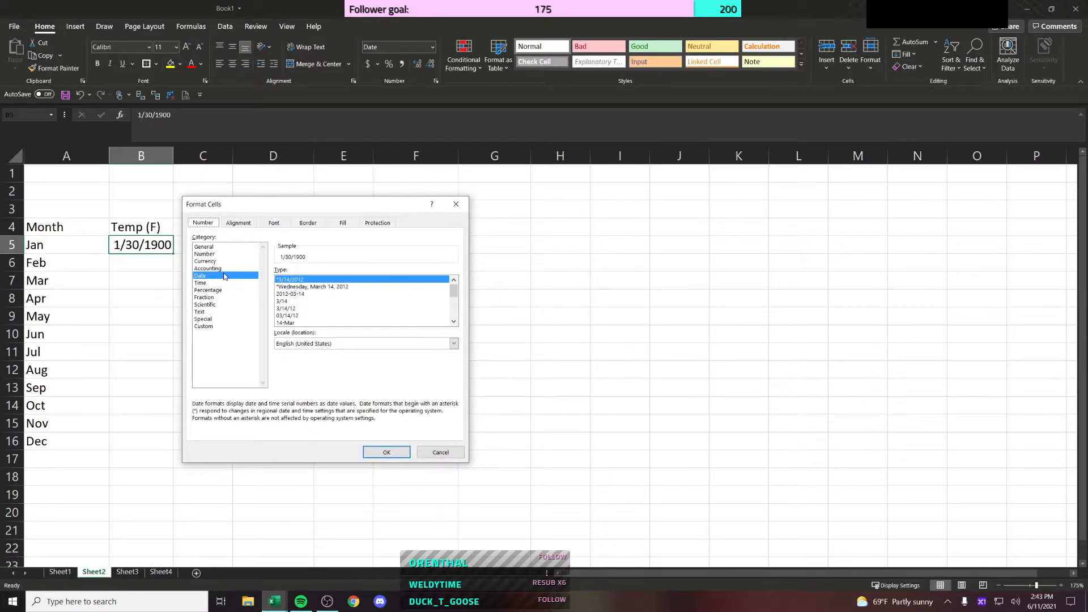
left_click(230, 255)
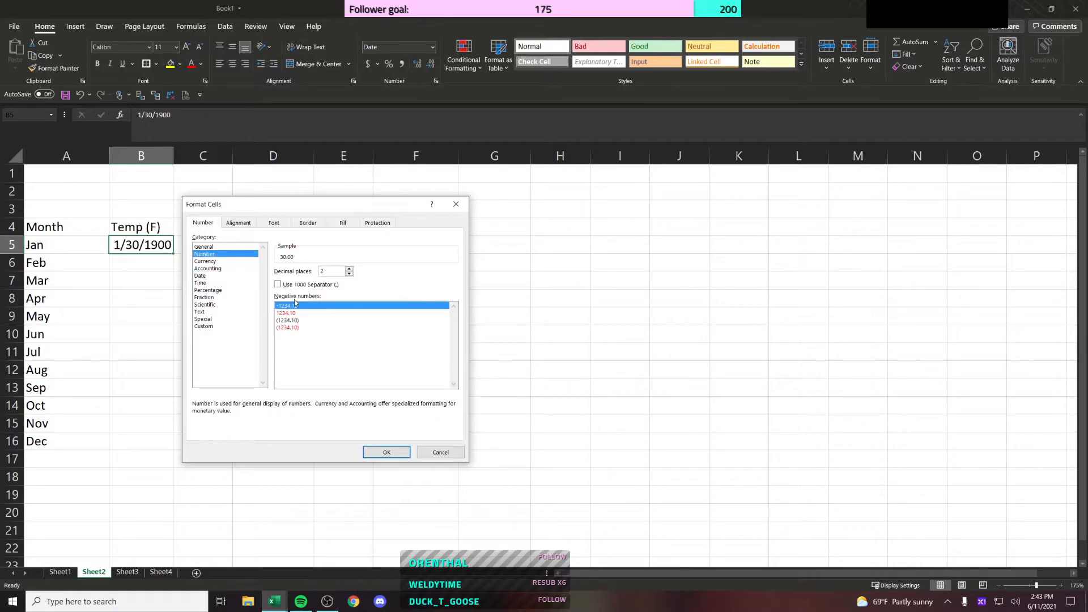
left_click(349, 275)
left_click(349, 274)
left_click(304, 286)
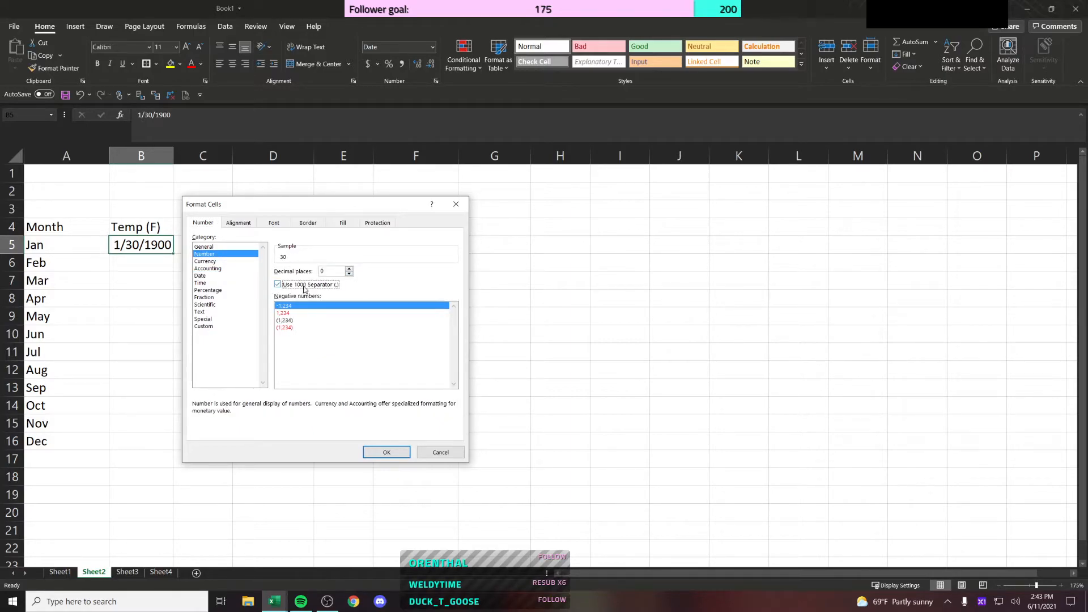
left_click(288, 307)
left_click(292, 328)
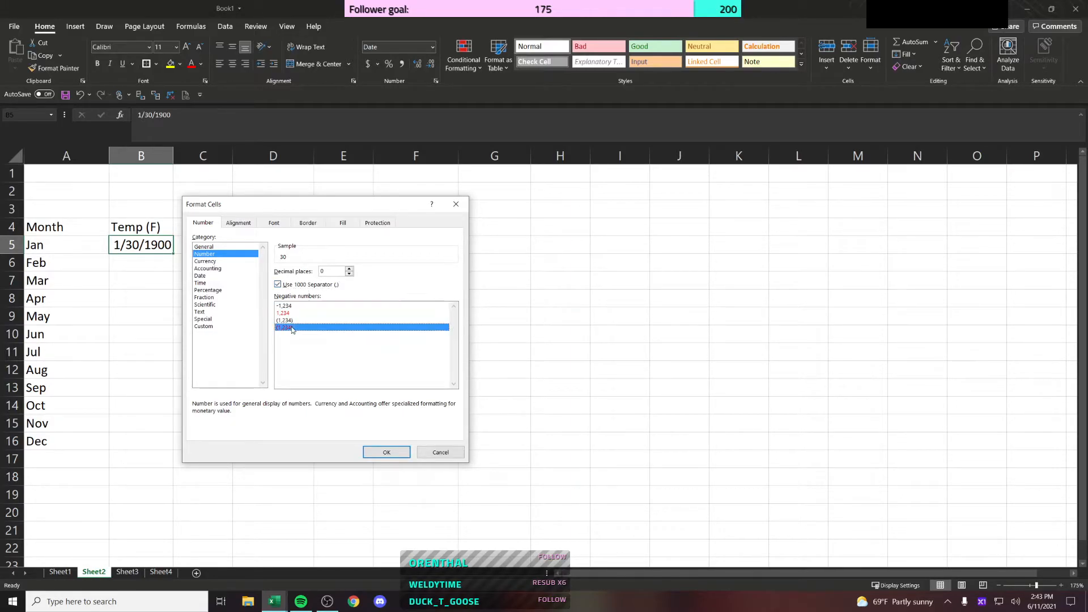
Step: Switch the format category to Currency with the symbol None and apply the format to B5
left_click(252, 261)
left_click(309, 284)
left_click(308, 280)
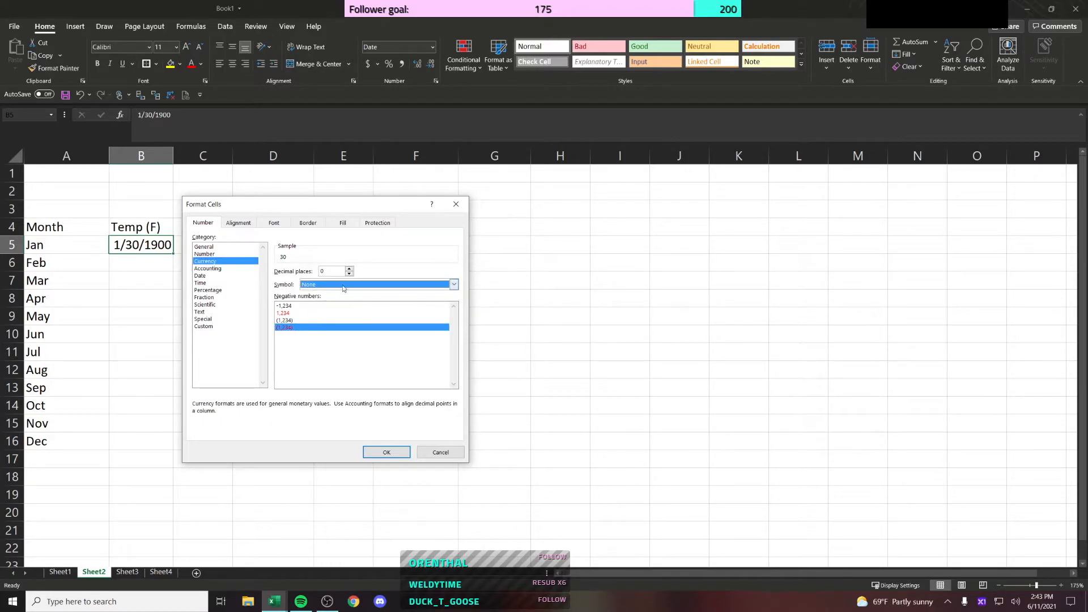
left_click(375, 451)
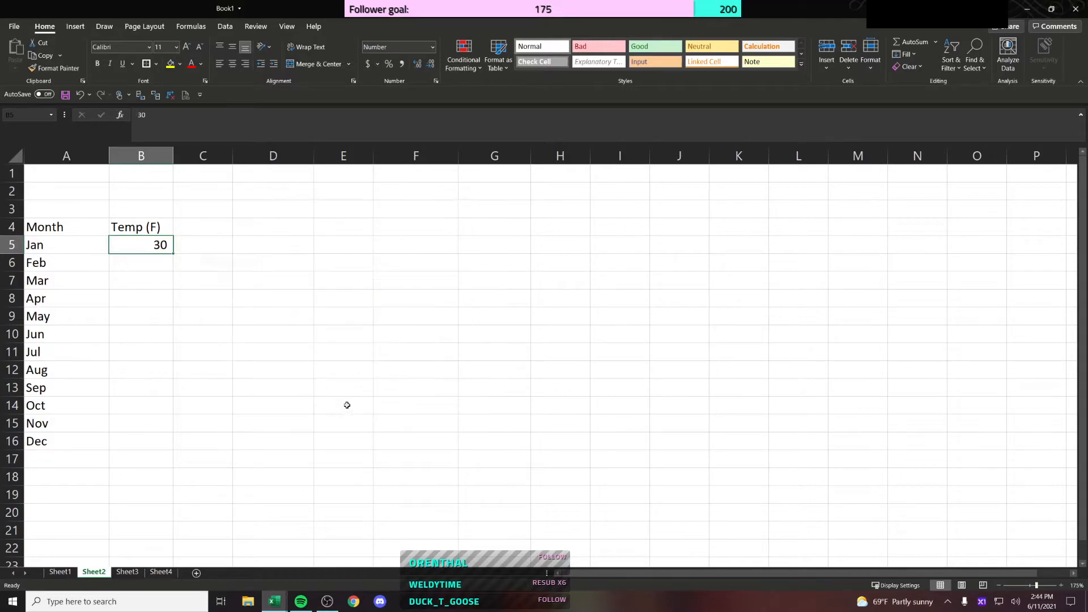
Step: Enter 20 for January in B5 and the formula =B5+10 for February in B6
type("20")
key("Return")
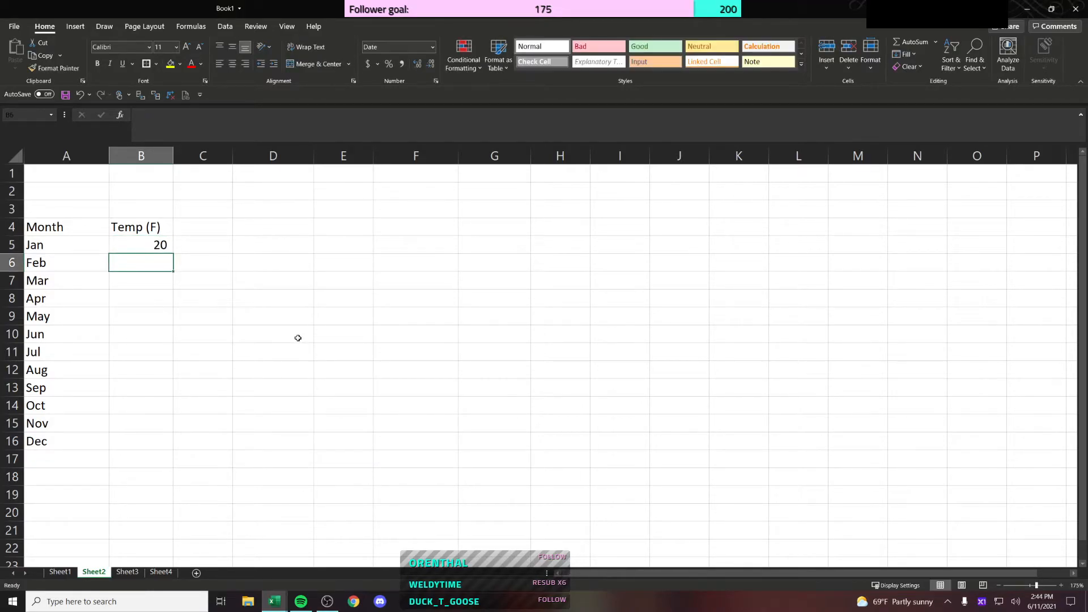
type("=B5+")
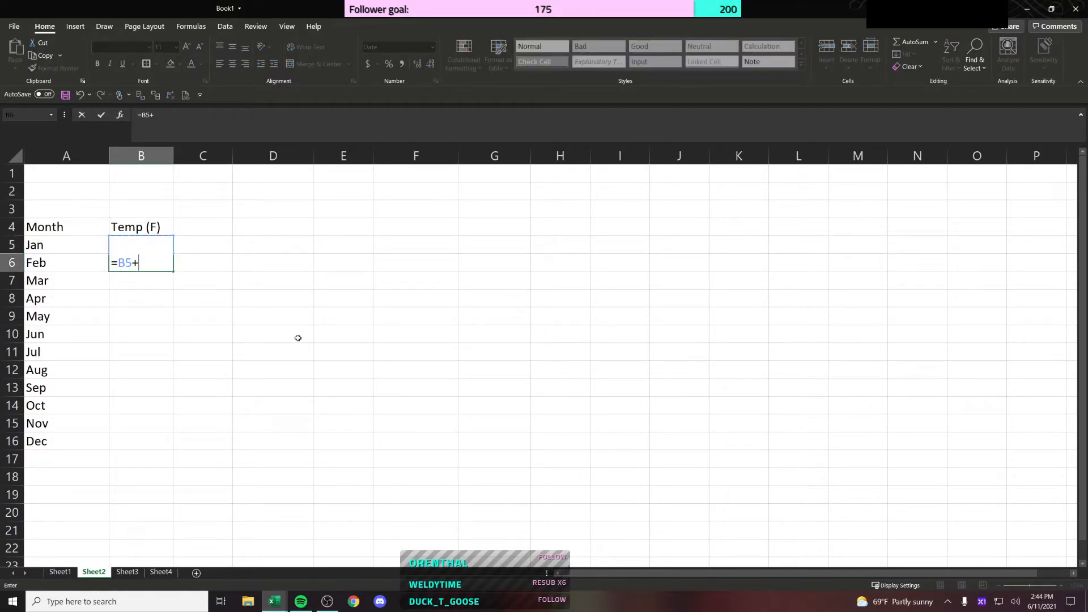
key("Return")
key("Up")
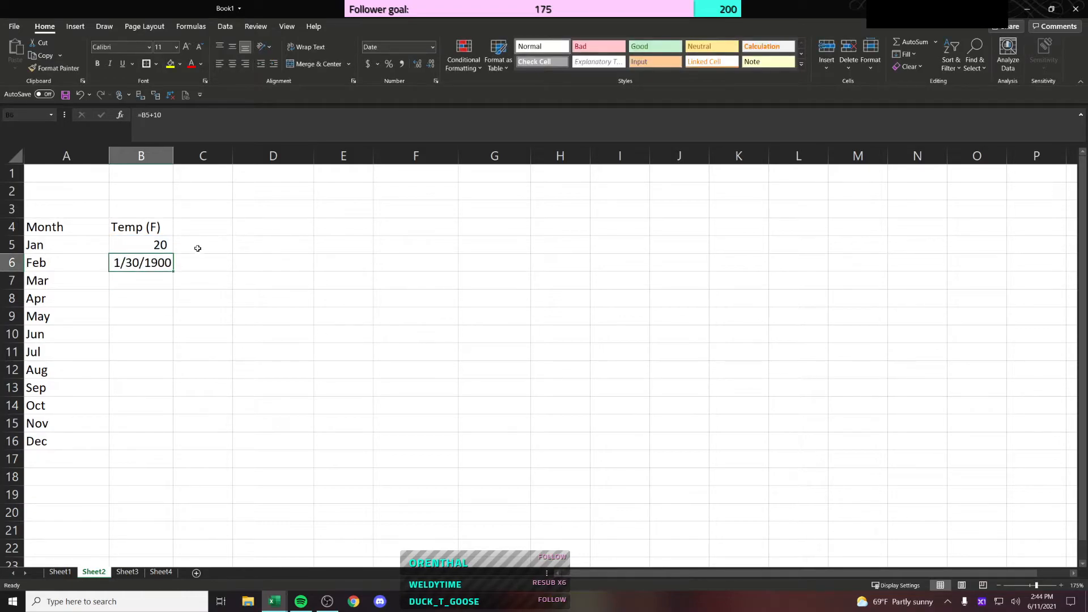
Step: Copy B5 and paste only its formats over the monthly temperature cells B5:B16
key("Up")
key("ctrl+c")
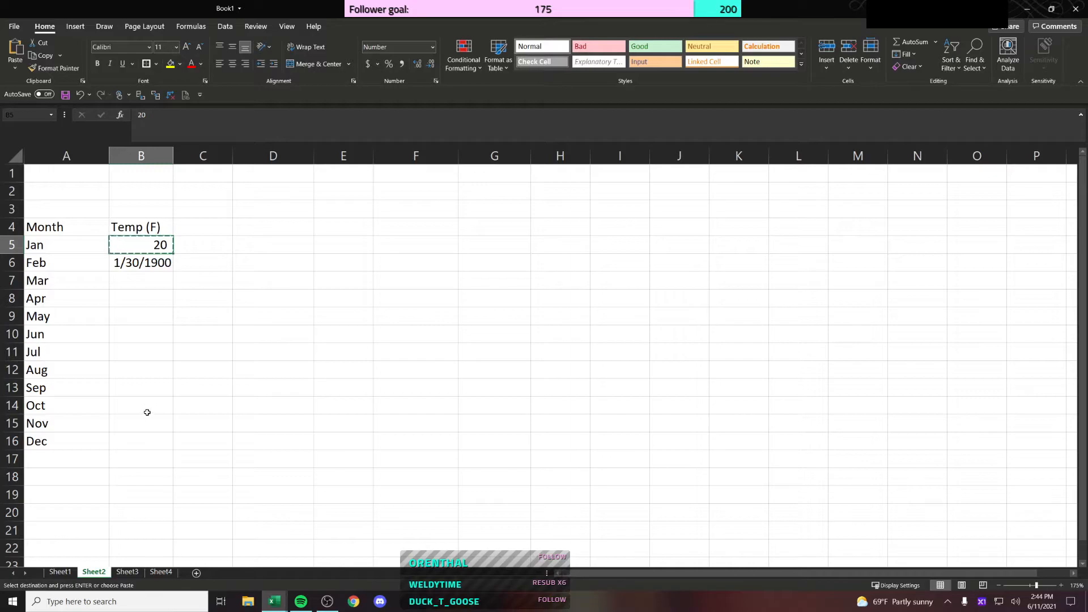
left_click(147, 440, "shift")
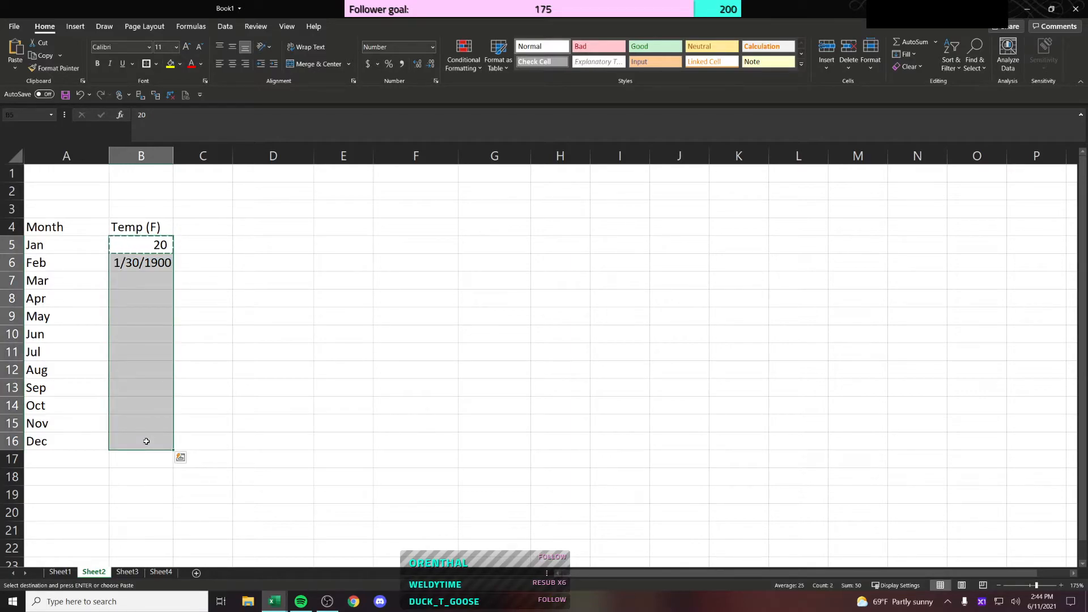
left_click(169, 247)
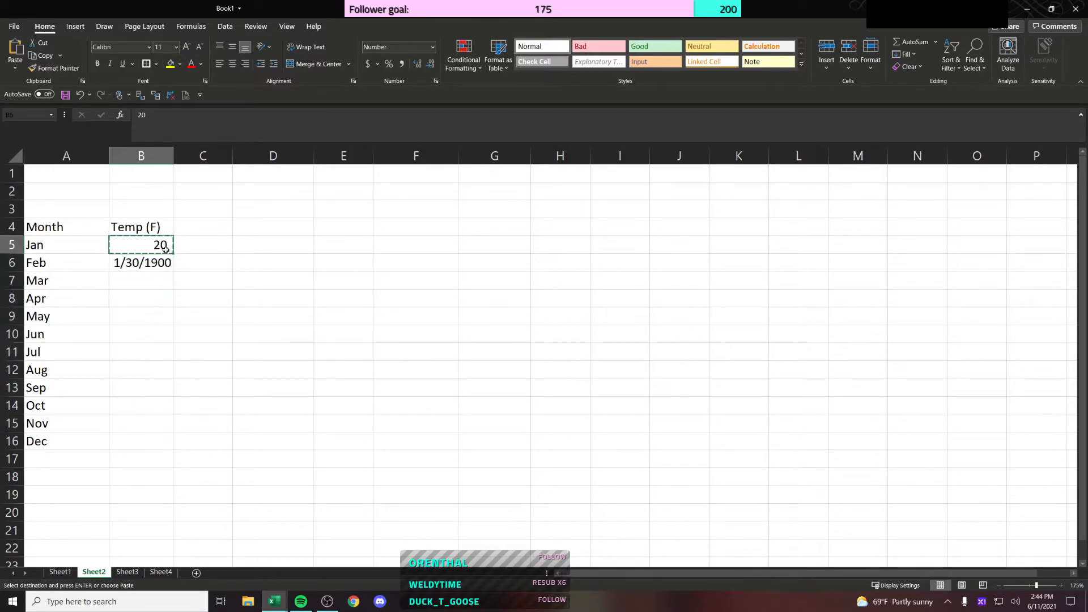
left_click(159, 447, "shift")
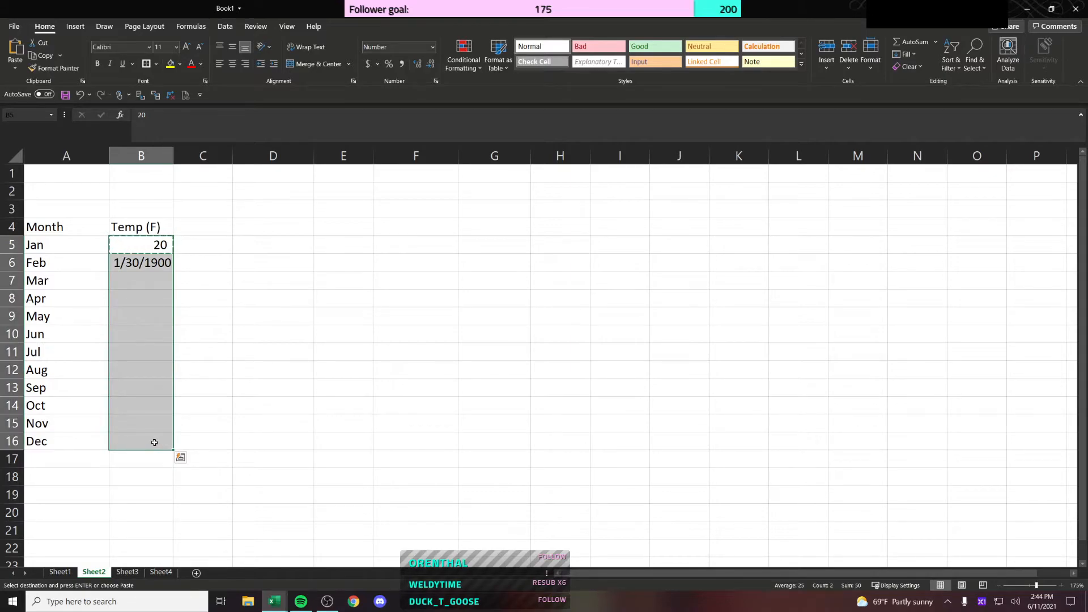
right_click(154, 442)
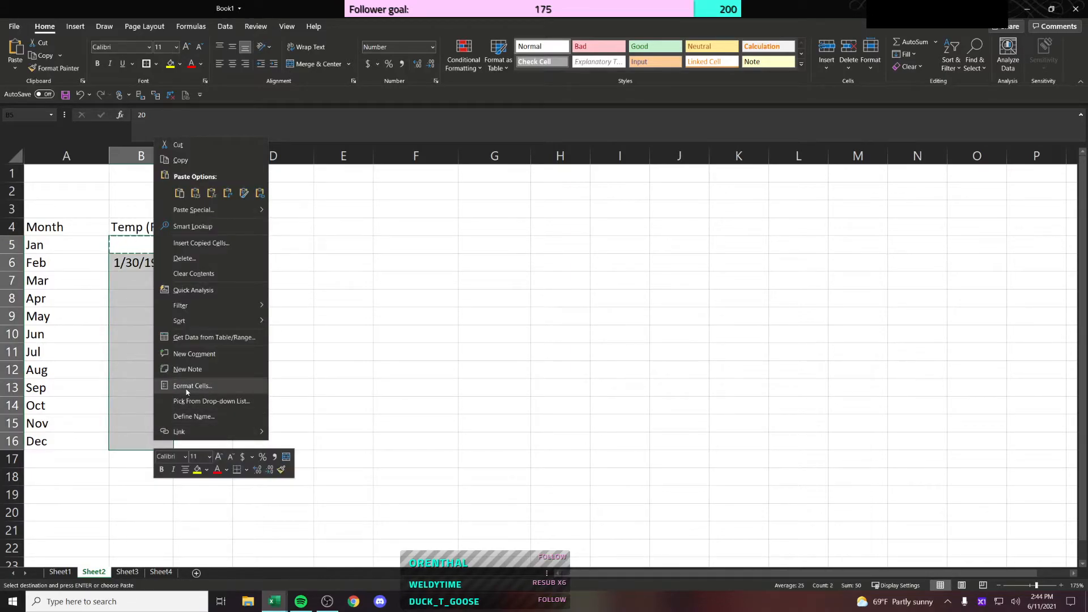
left_click(215, 212)
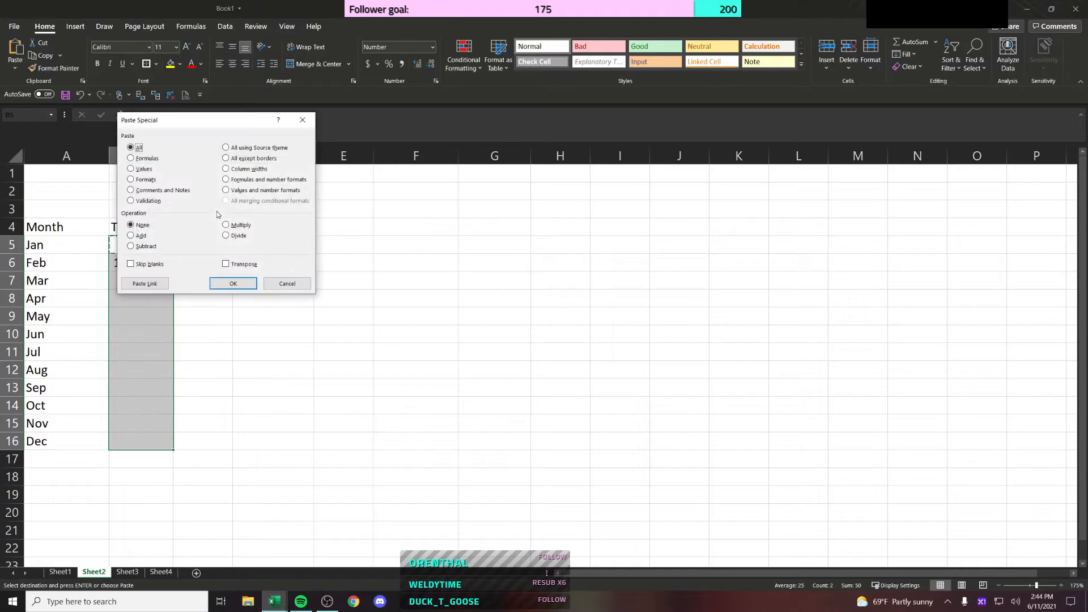
left_click(146, 180)
left_click(244, 282)
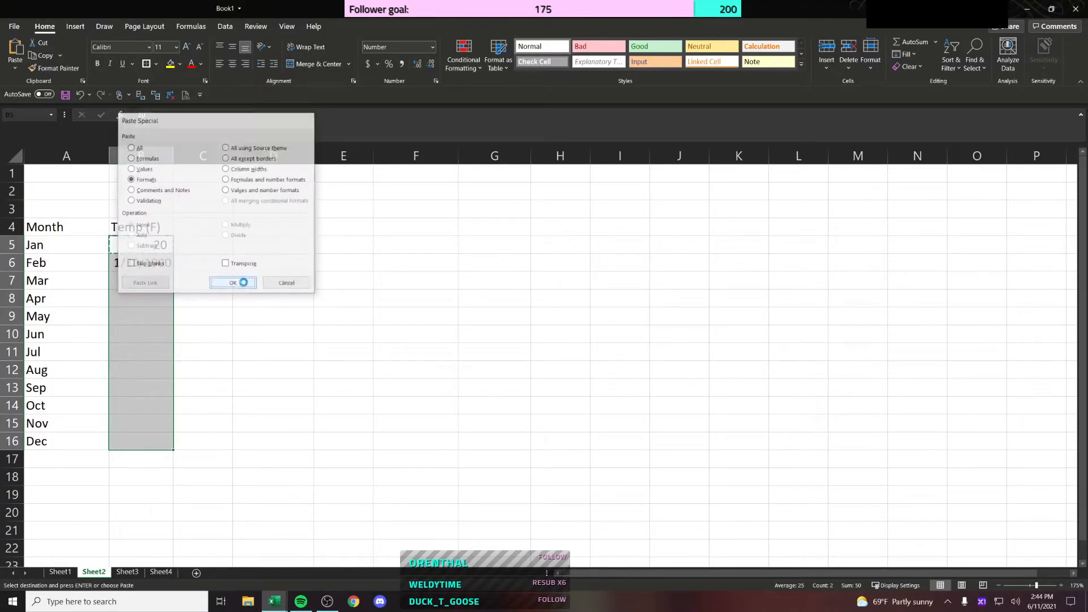
Step: Enter the formula =B6+10 for March in cell B7
left_click(156, 280)
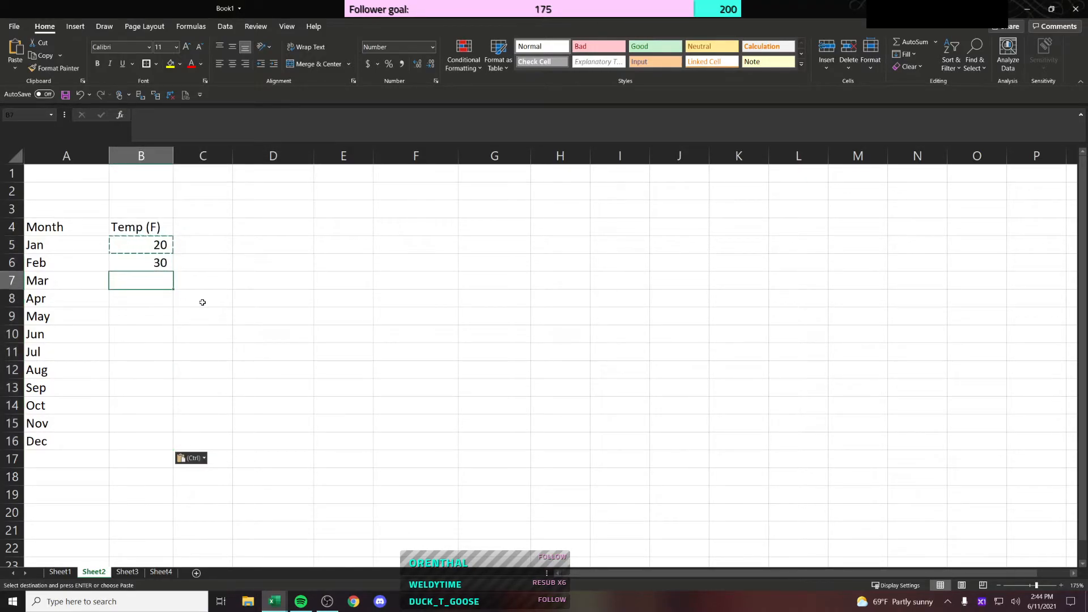
type("=")
key("Up")
type("+10")
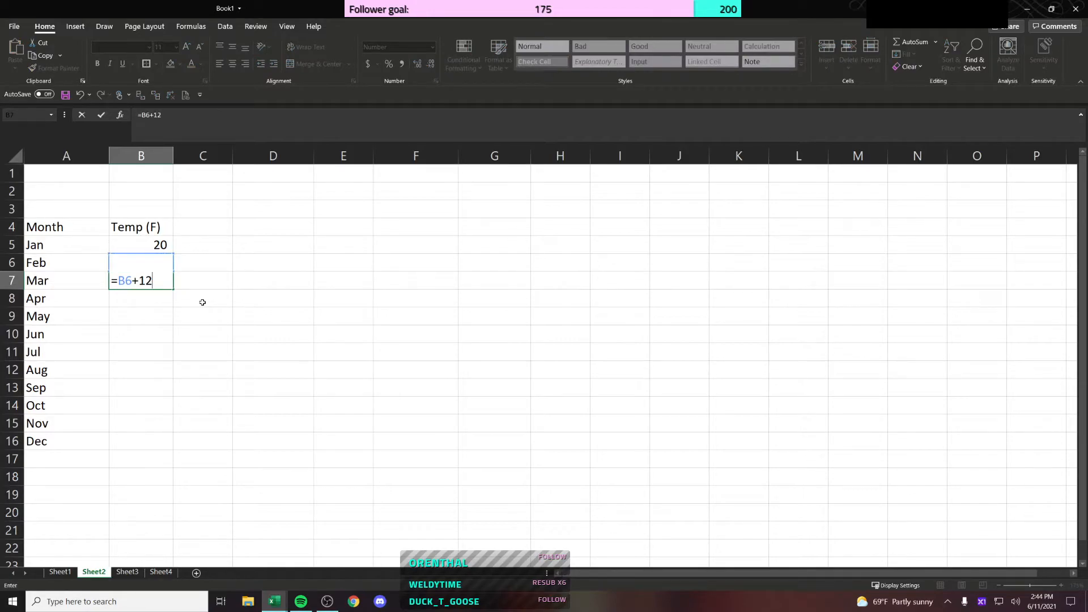
key("Return")
Step: Copy the March formula down through July in B11
key("Up")
key("ctrl+c")
key("shift+Down")
key("shift+Down")
key("shift+Down")
key("shift+Down")
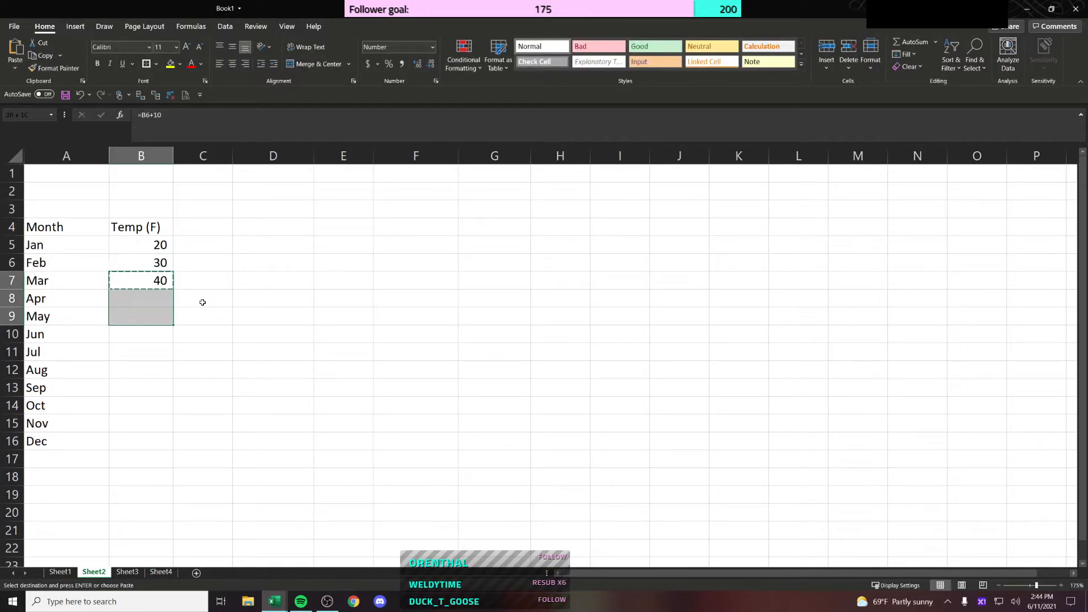
key("ctrl+v")
key("Down")
key("Down")
key("Down")
key("Down")
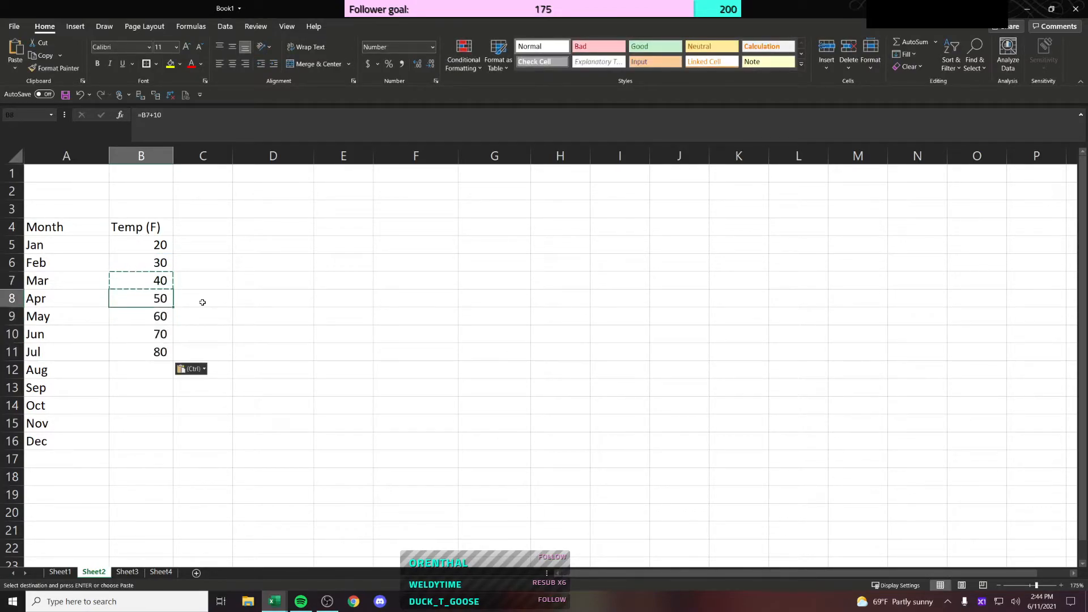
key("Up")
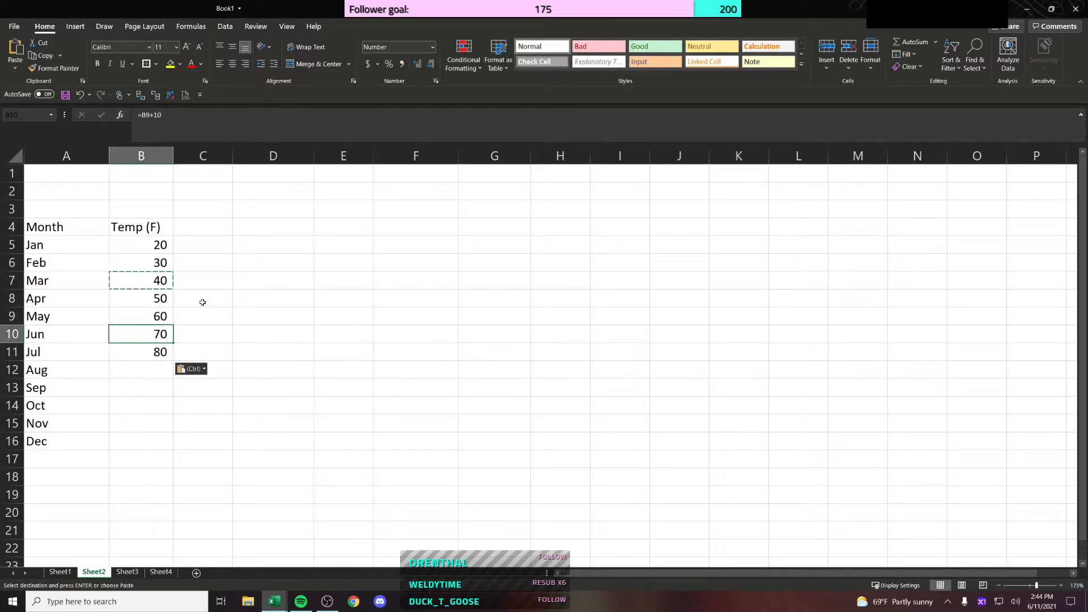
Step: Make the August temperature in B12 equal to July's with the formula =B11
key("Down")
key("ctrl+c")
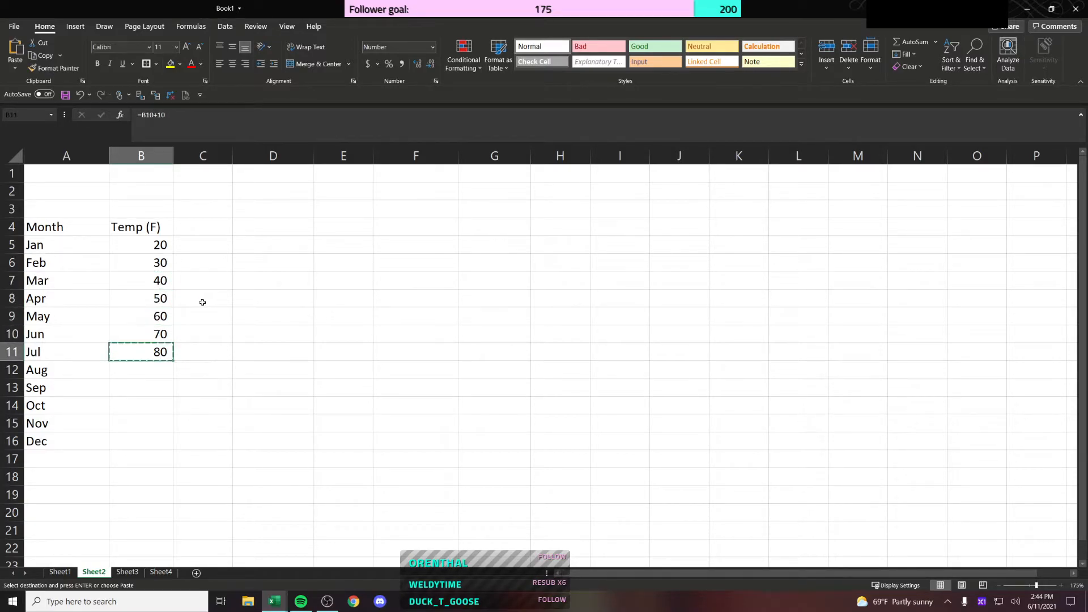
key("Down")
type("=")
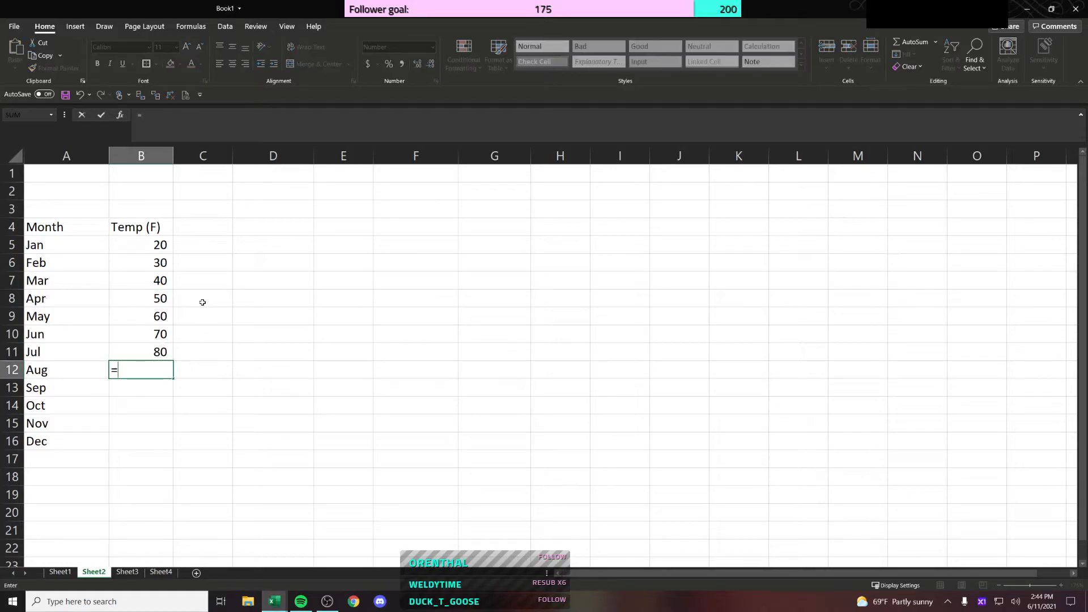
key("Up")
key("Return")
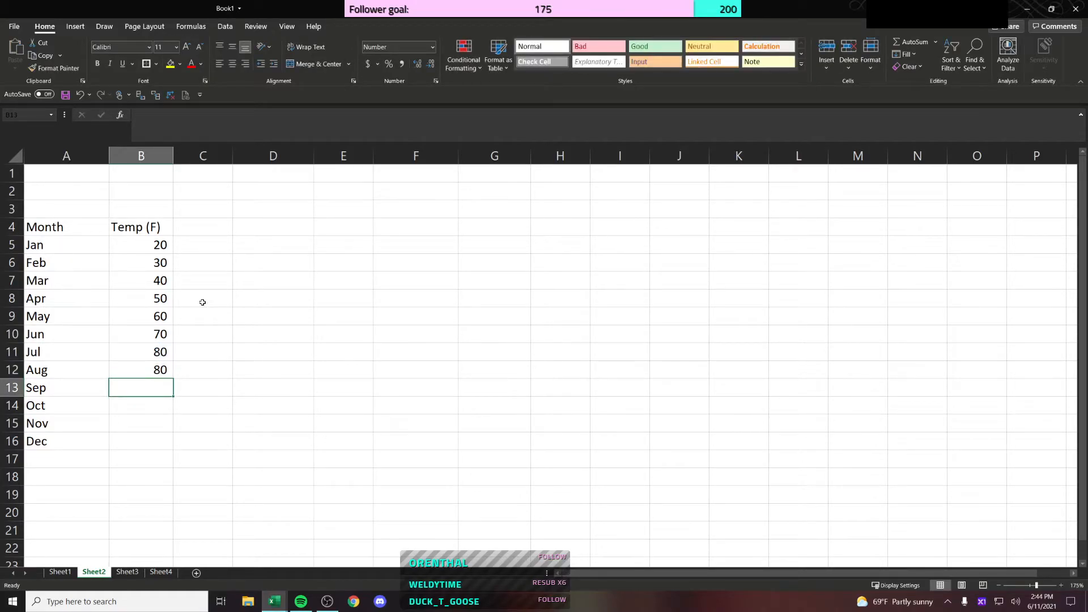
Step: Enter the formula =B12-10 for September in cell B13
type("=")
key("Up")
type("-10")
key("Return")
Step: Copy the September formula down through December in B16
key("Up")
key("ctrl+c")
key("shift+Down")
key("shift+Down")
key("shift+Down")
key("ctrl+v")
key("Down")
key("Down")
key("Down")
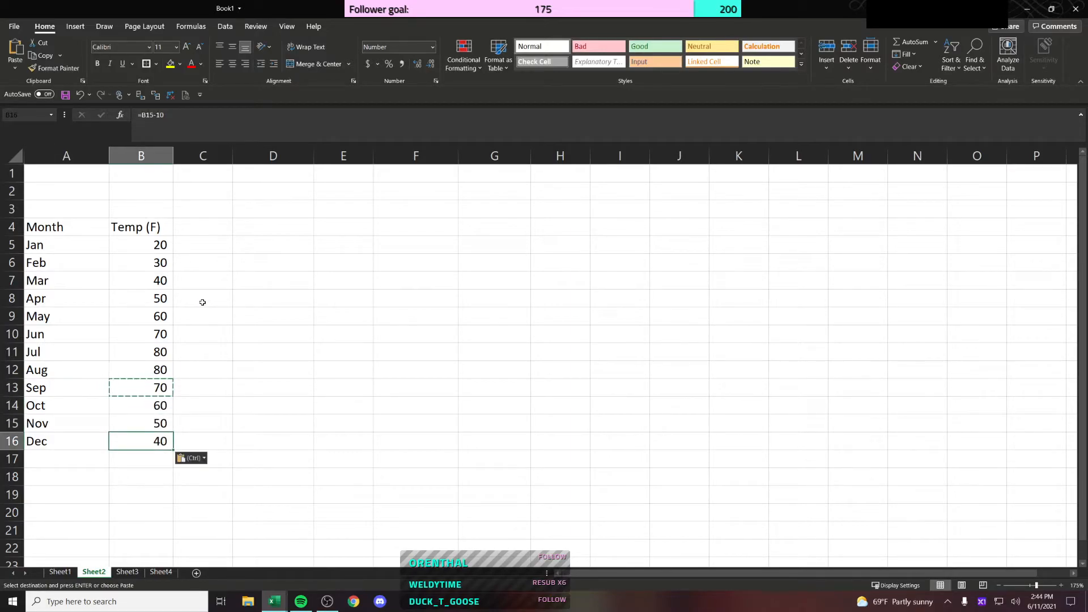
Step: Replace the temperature formulas in B5:B16 with their values by pasting values in place
key("ctrl+Up")
key("Down")
key("ctrl+shift+Down")
key("ctrl+c")
key("shift+F10")
key("v")
key("Up")
key("Down")
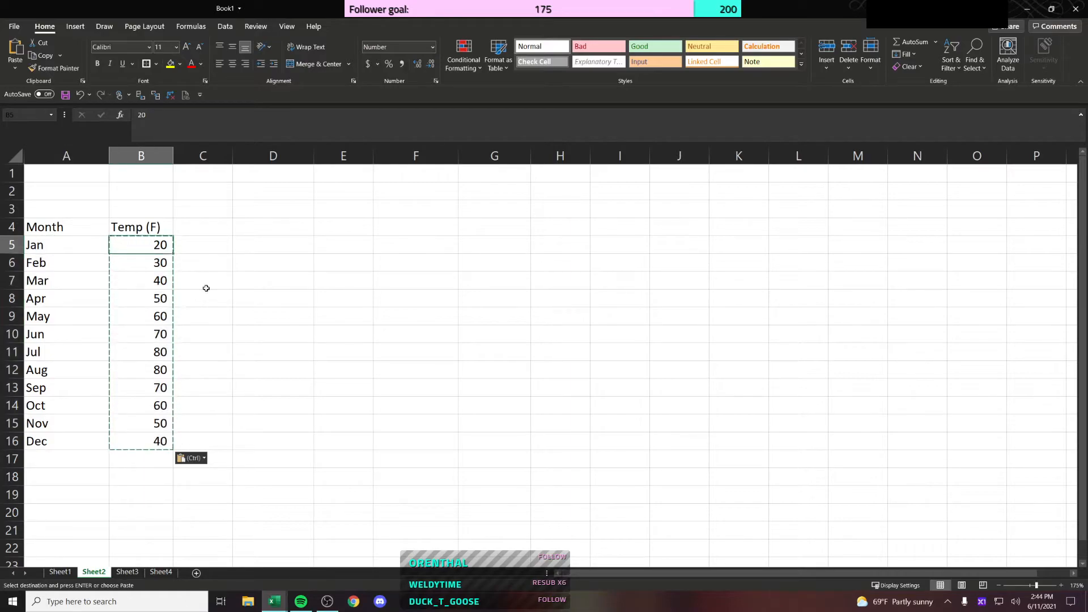
key("Escape")
Step: Open the recommended charts for the month and temperature table in A4:B16
left_click(370, 232)
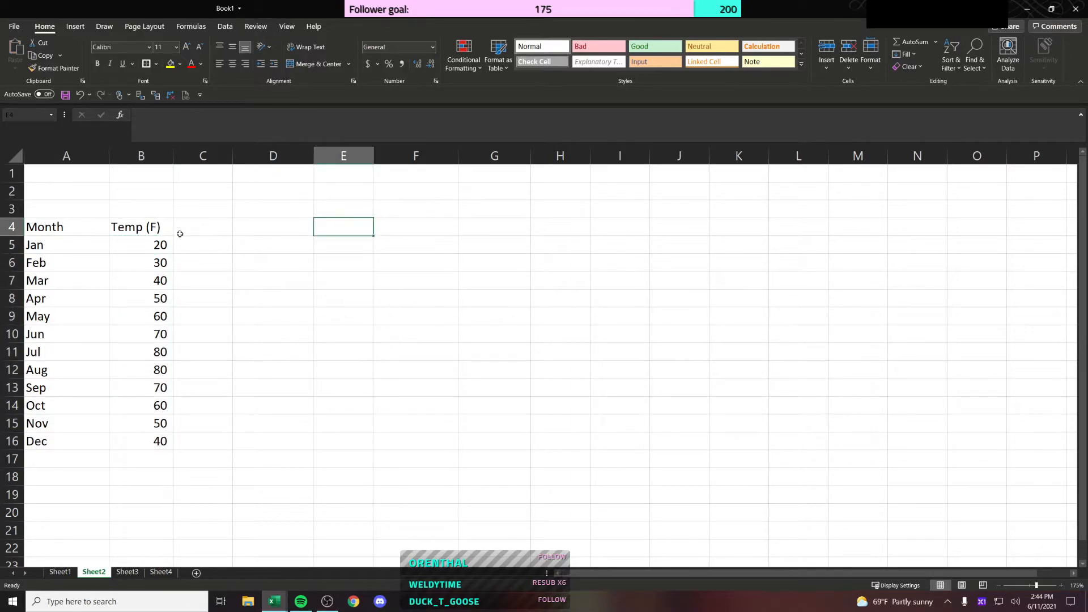
left_click(161, 244)
left_click(159, 227)
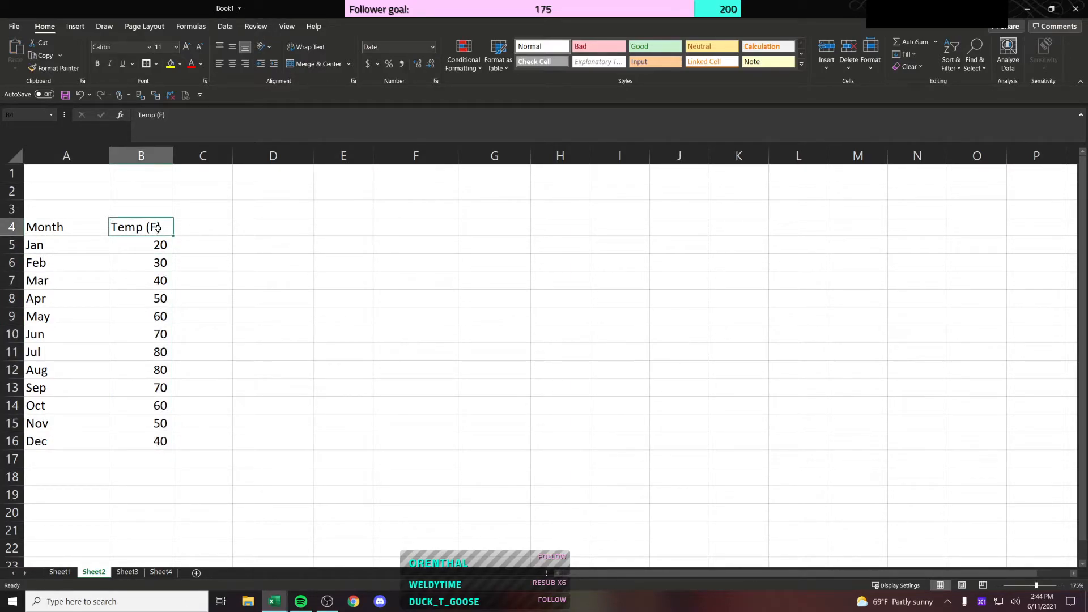
left_click_drag(84, 229, 136, 440)
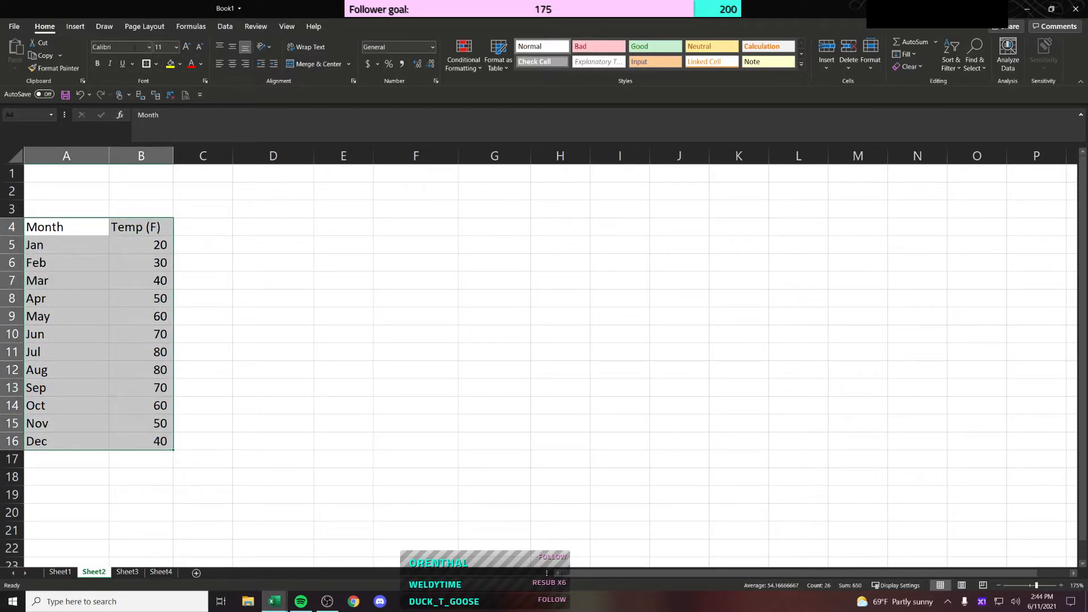
left_click(84, 28)
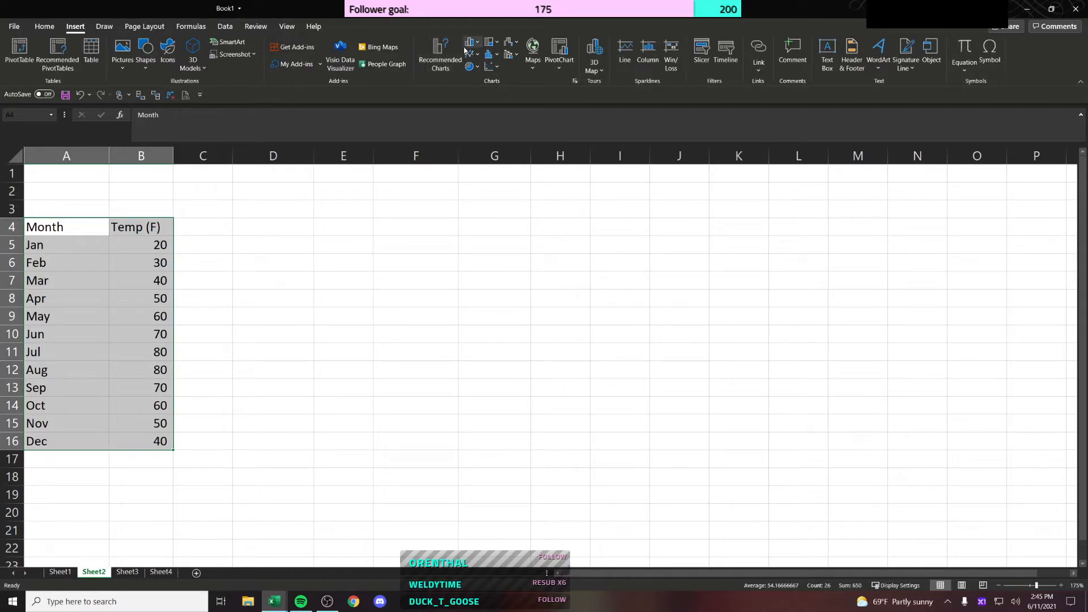
left_click(440, 54)
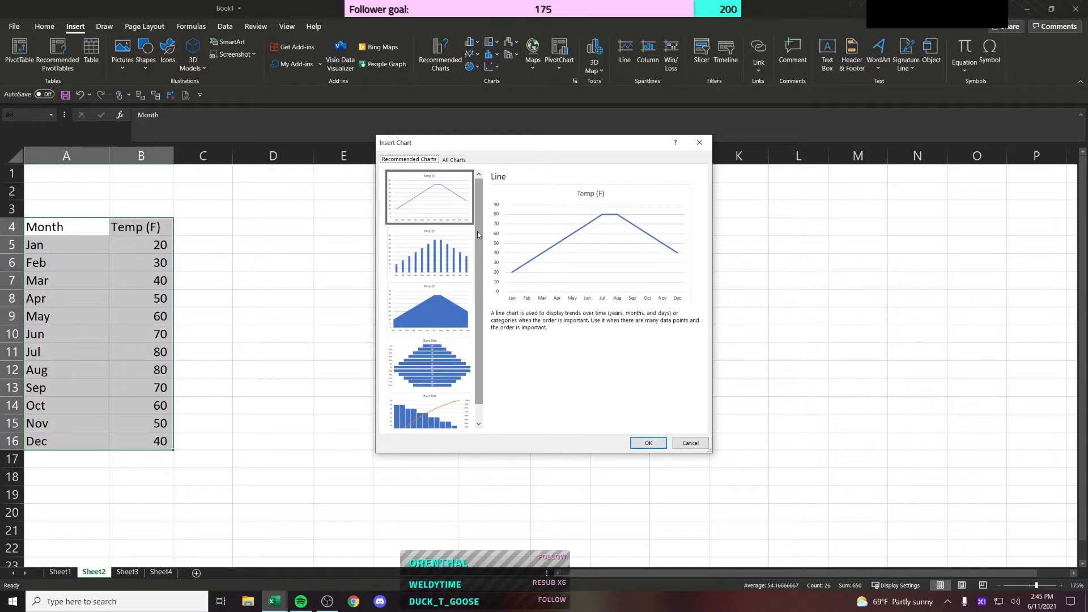
Step: Preview the recommended clustered column, stacked area, Pareto, funnel and line charts for the temperature data
left_click(460, 261)
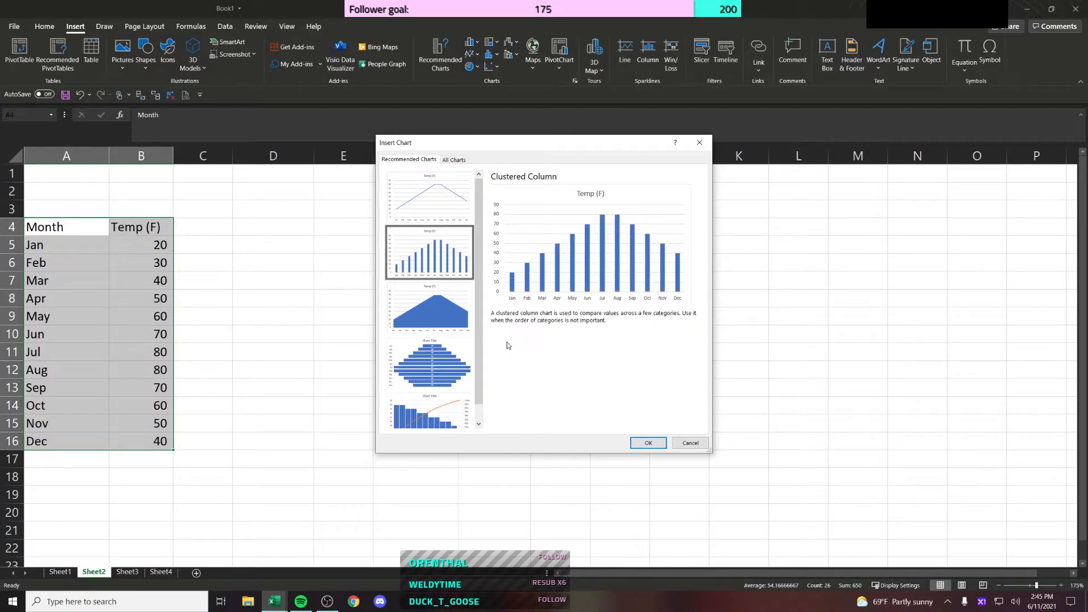
left_click(463, 323)
scroll(467, 341, "down", 1)
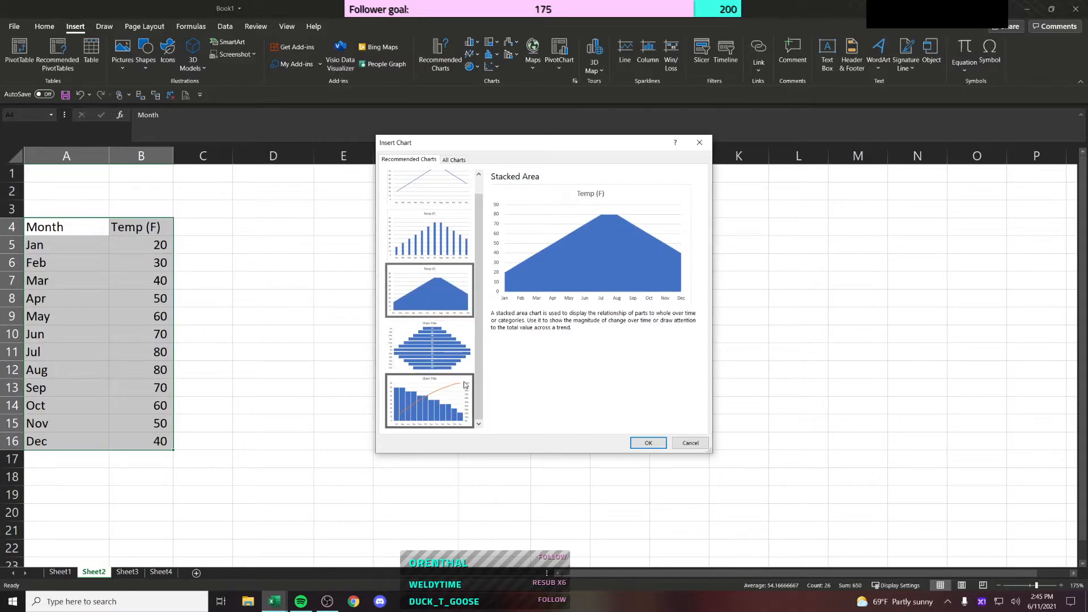
left_click(459, 402)
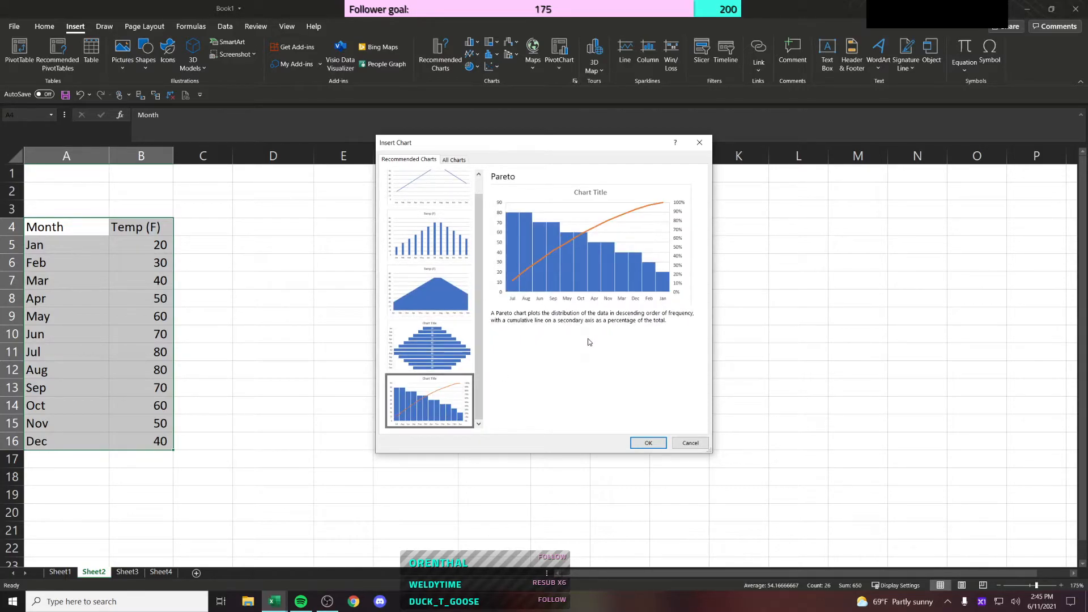
left_click(448, 345)
scroll(451, 284, "up", 1)
left_click(440, 203)
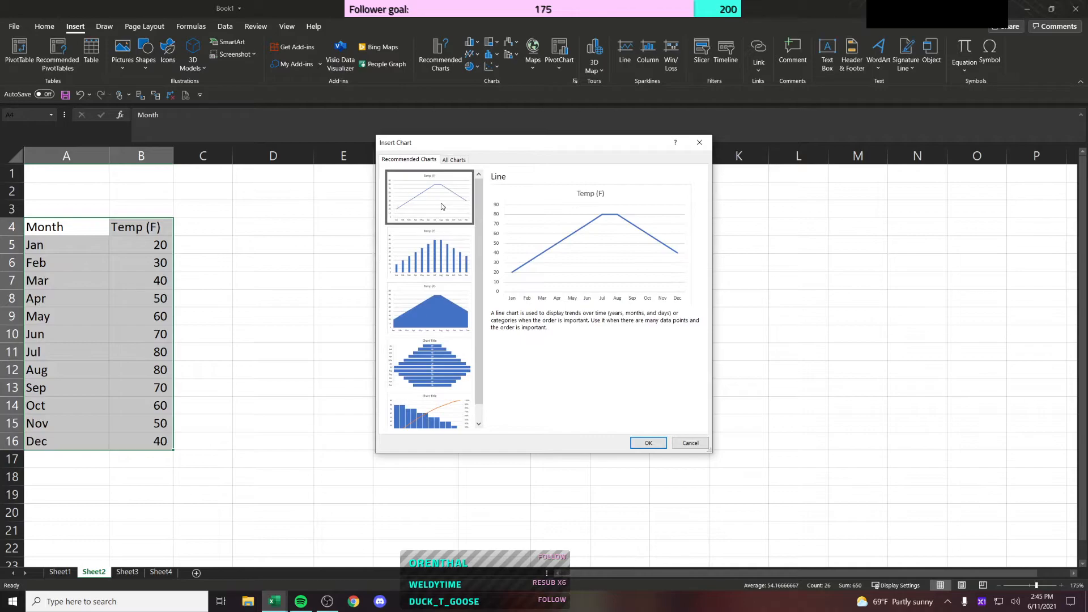
Step: Browse the full list of chart types, viewing the recent, template and clustered column options
left_click(452, 161)
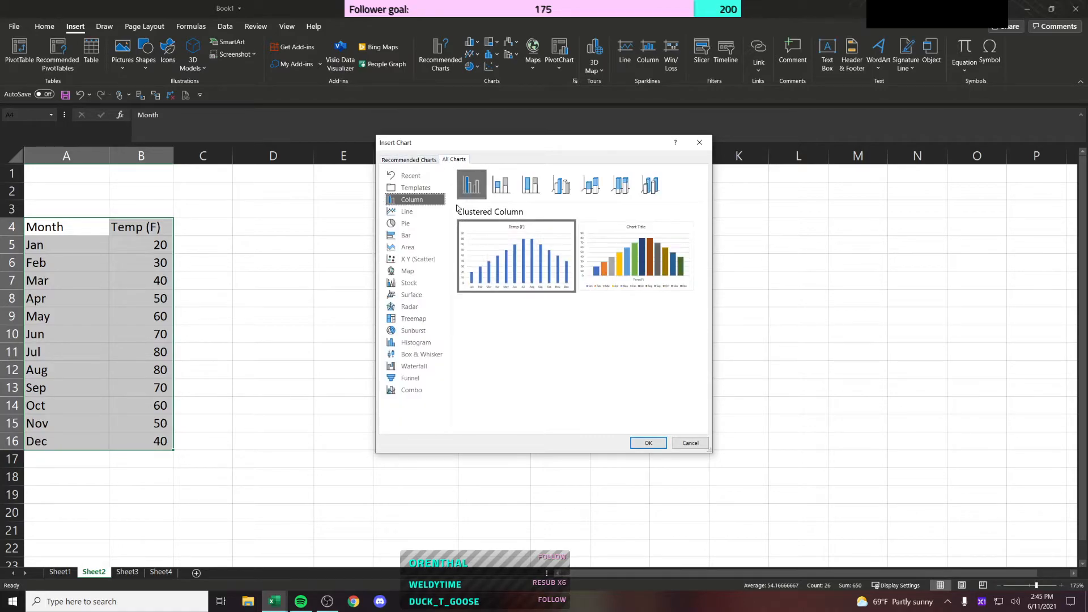
left_click(429, 177)
left_click(416, 188)
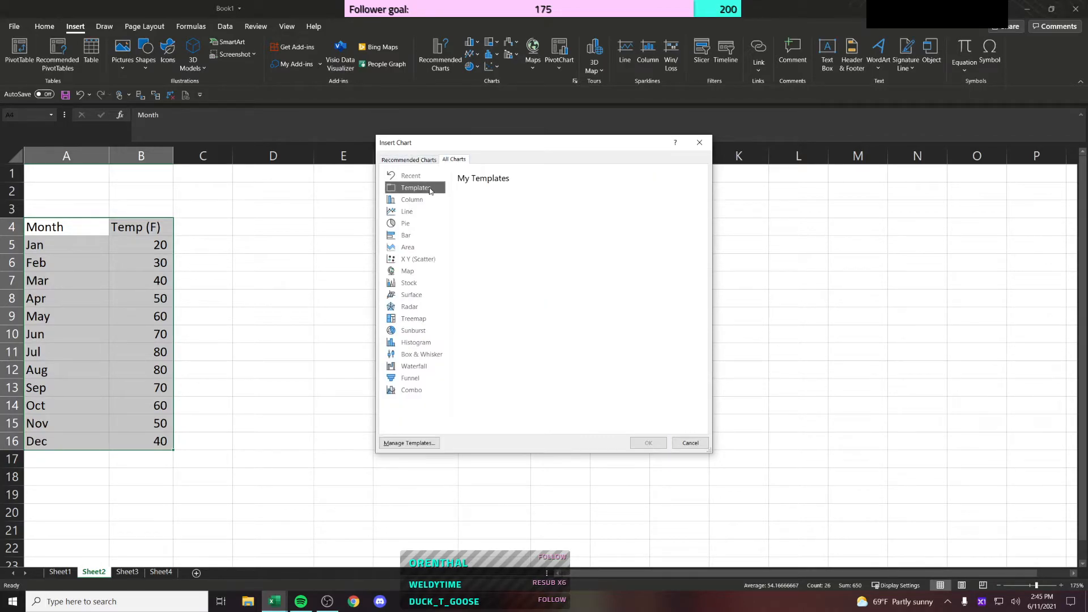
left_click(412, 199)
mouse_move(538, 255)
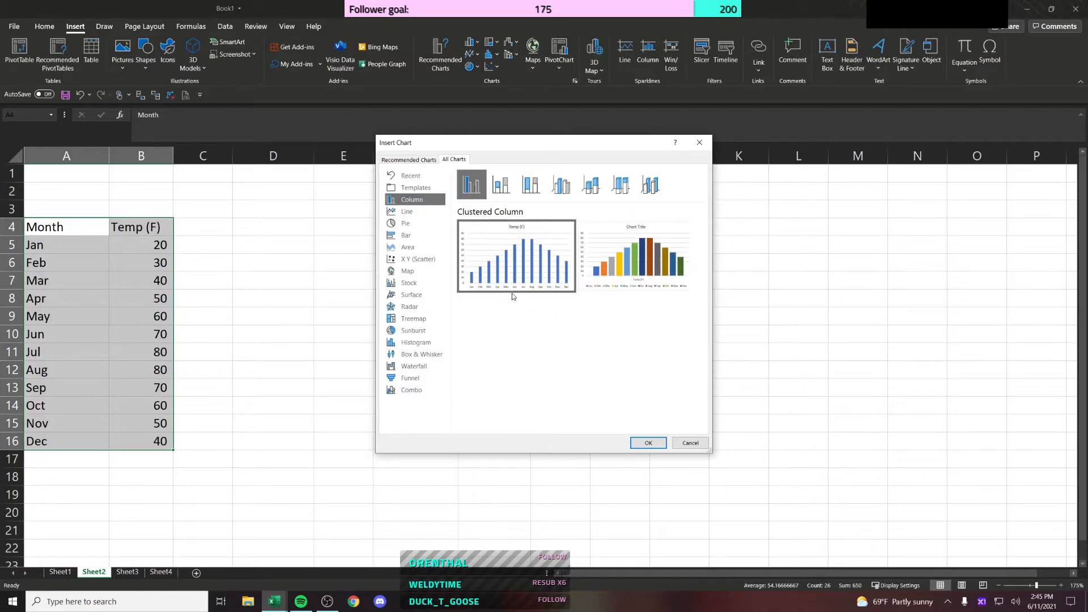
Step: Preview each line chart subtype for the temperature data, returning to the plain line chart
left_click(437, 214)
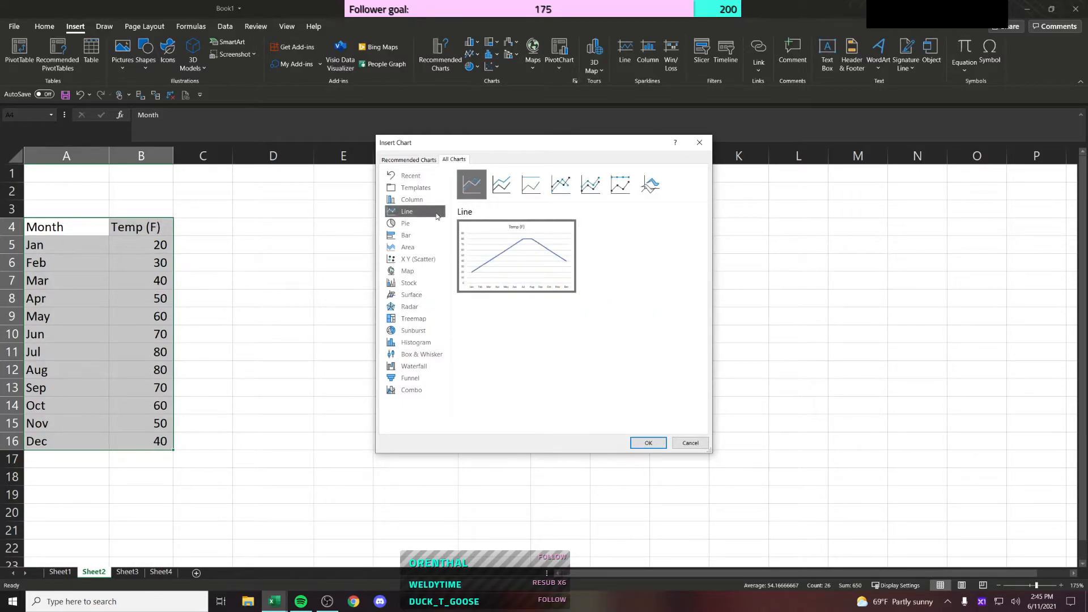
left_click(500, 184)
left_click(530, 184)
left_click(563, 184)
left_click(590, 185)
left_click(620, 184)
left_click(650, 185)
left_click(471, 185)
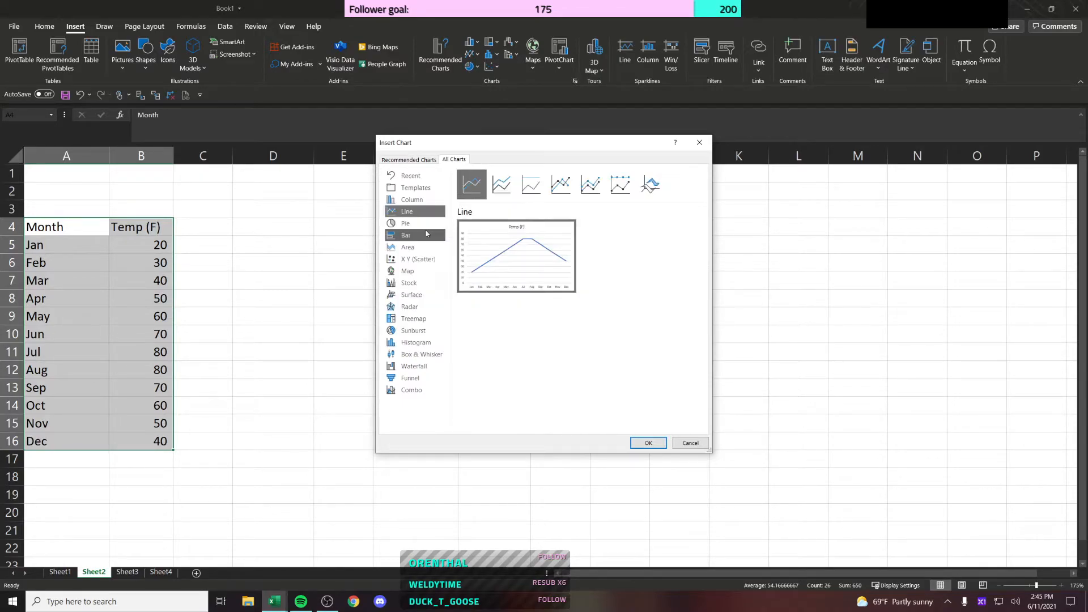
Step: Preview the pie, bar, area, scatter, map and stock chart types for the temperature data
left_click(427, 224)
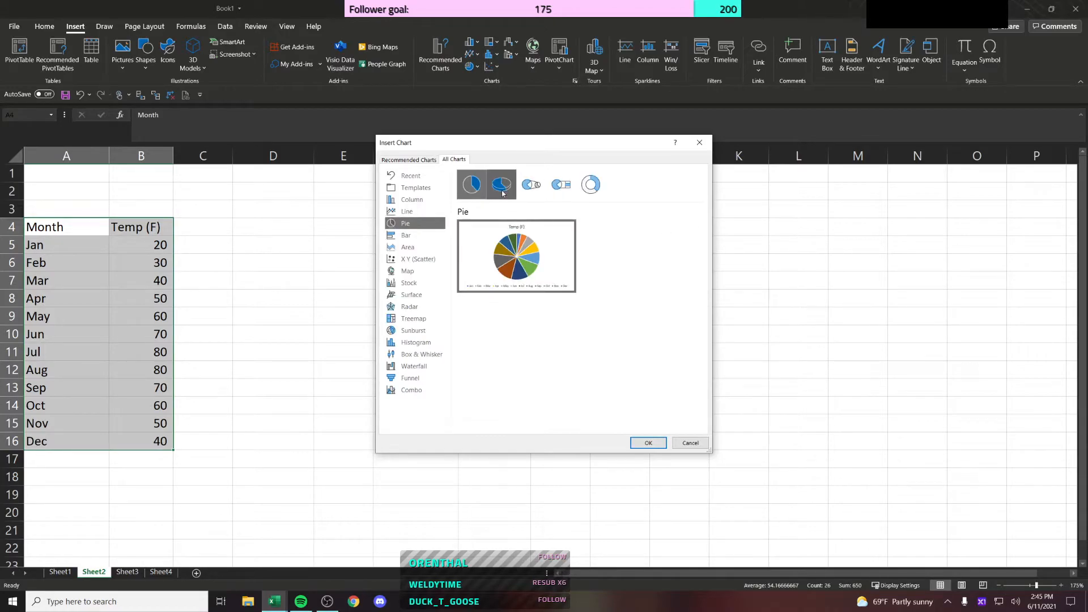
left_click(422, 237)
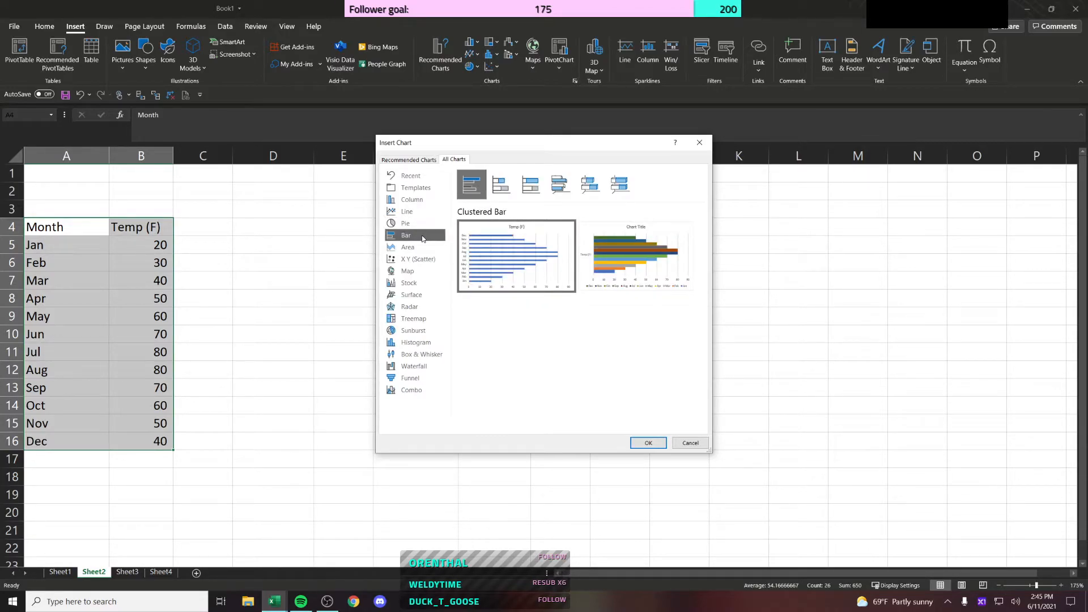
left_click(417, 250)
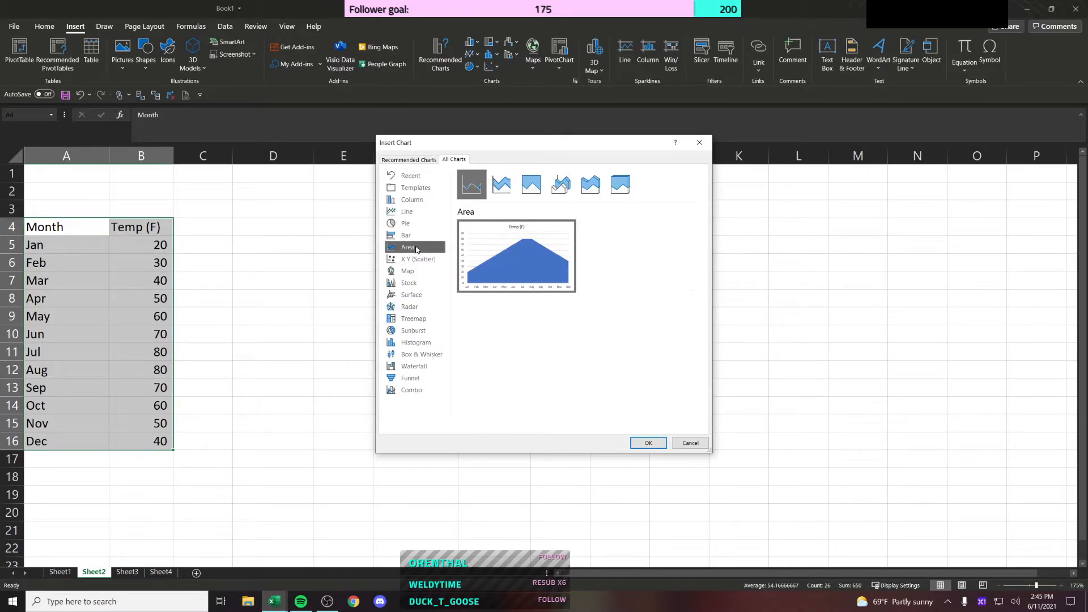
left_click(417, 259)
mouse_move(524, 264)
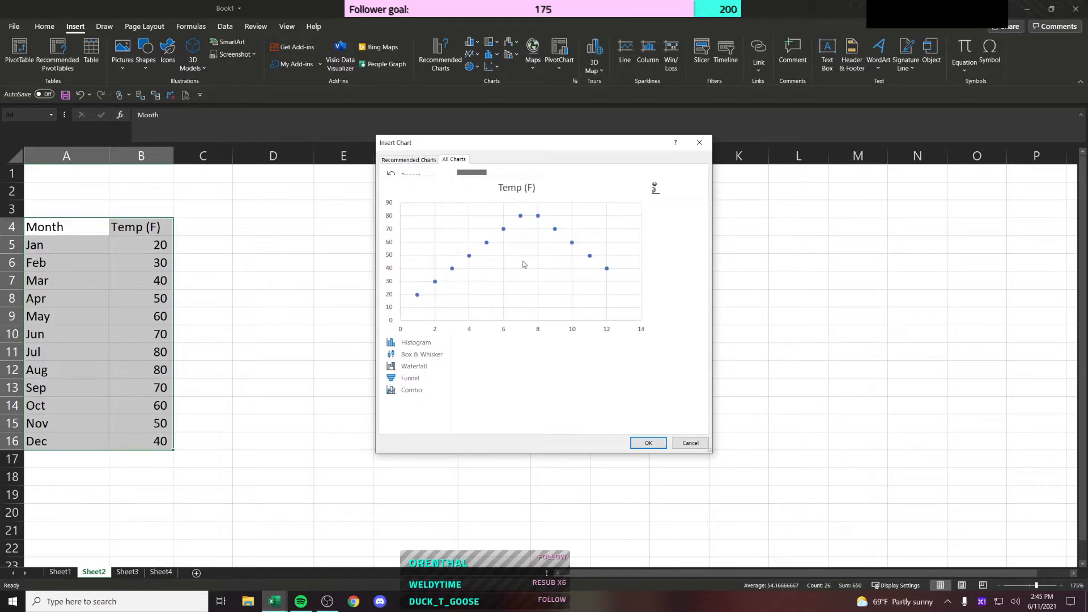
left_click(412, 271)
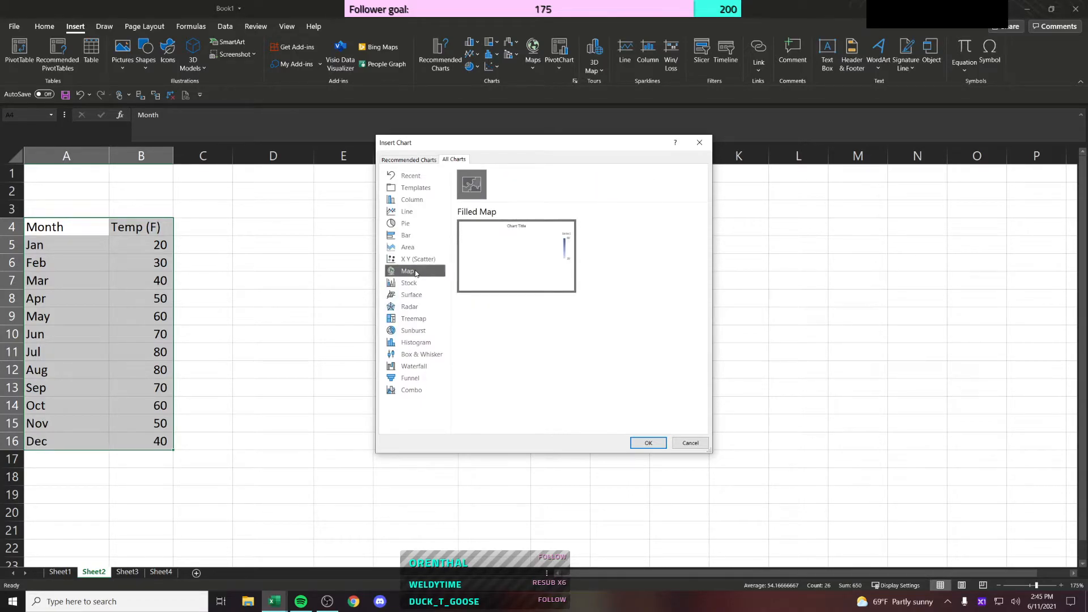
left_click(416, 283)
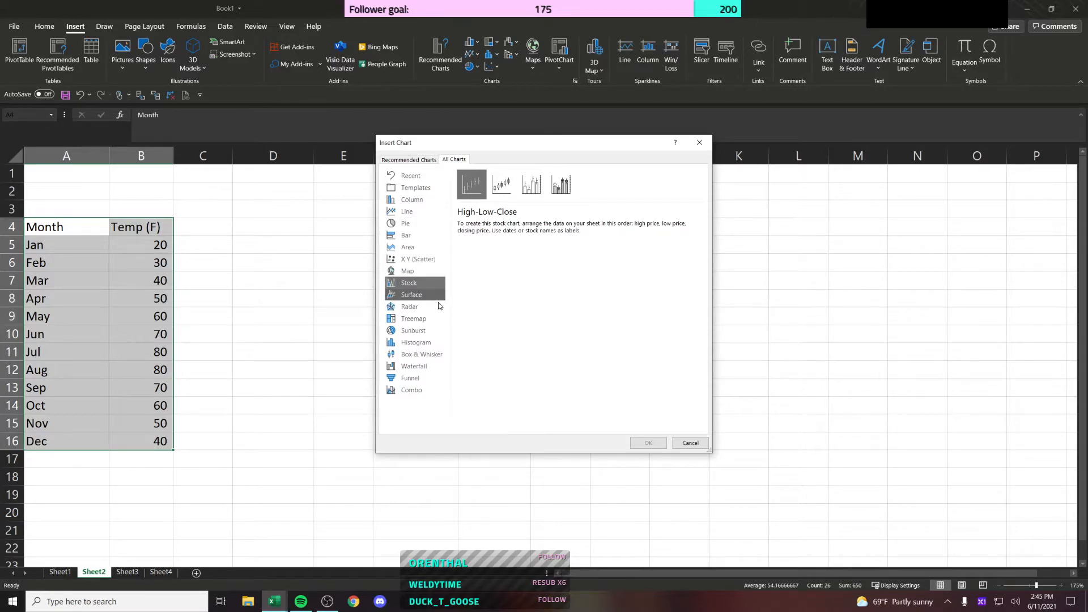
Step: Preview the waterfall, funnel, box and whisker, histogram, treemap, radar and surface chart types
left_click(435, 369)
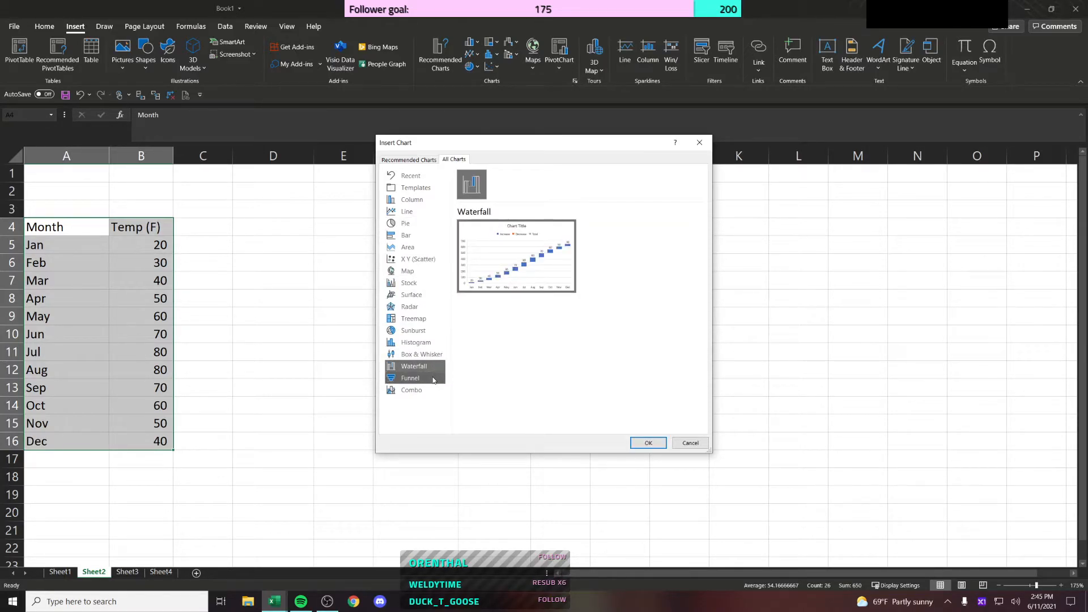
left_click(434, 378)
left_click(435, 355)
left_click(430, 343)
left_click(433, 355)
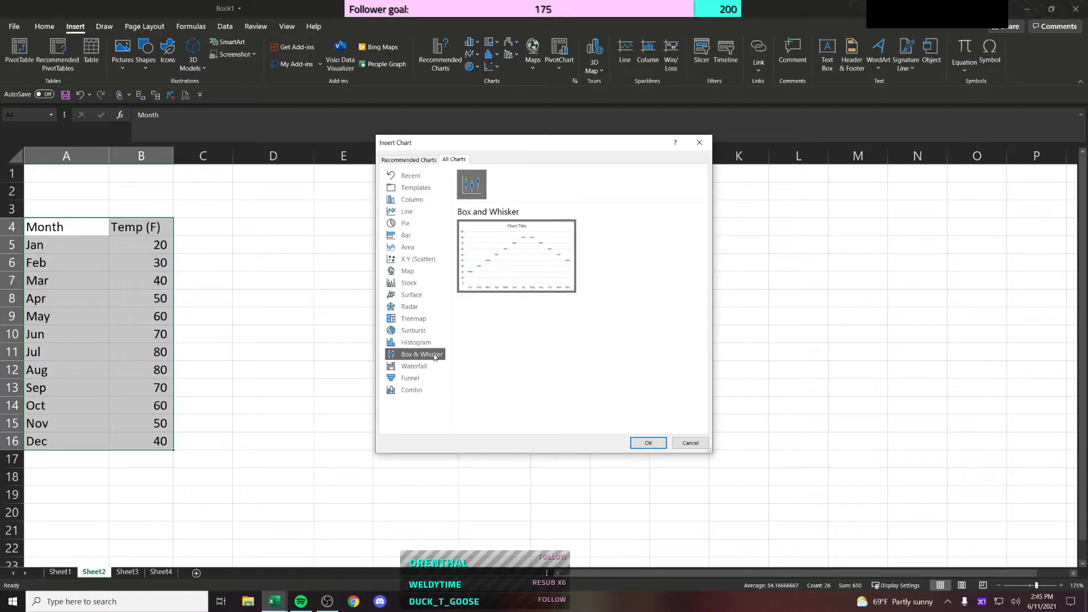
left_click(419, 319)
left_click(416, 306)
left_click(416, 295)
Step: Compare the line subtypes with markers and insert a Line with Markers chart of monthly temperatures
left_click(409, 212)
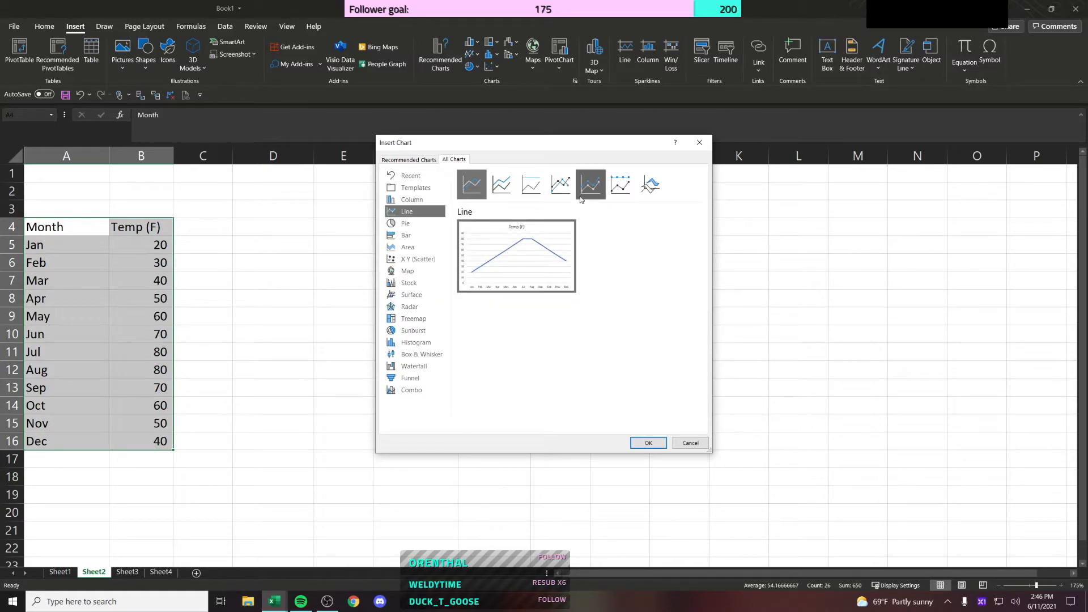
left_click(561, 184)
left_click(590, 187)
left_click(620, 186)
left_click(565, 187)
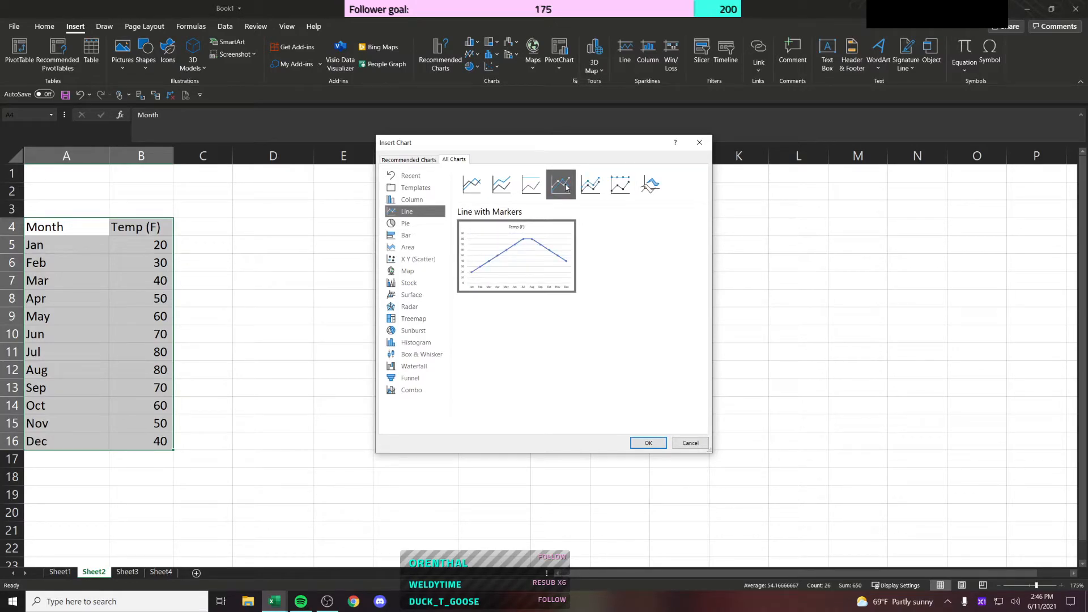
left_click(646, 443)
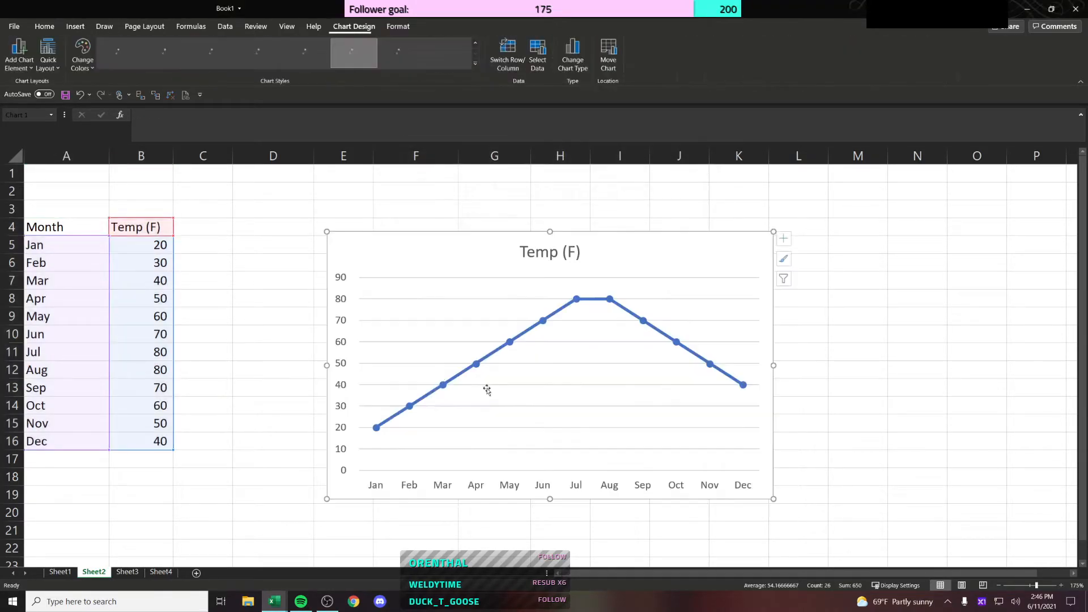
Step: Set the August temperature in B12 to 90
left_click(262, 292)
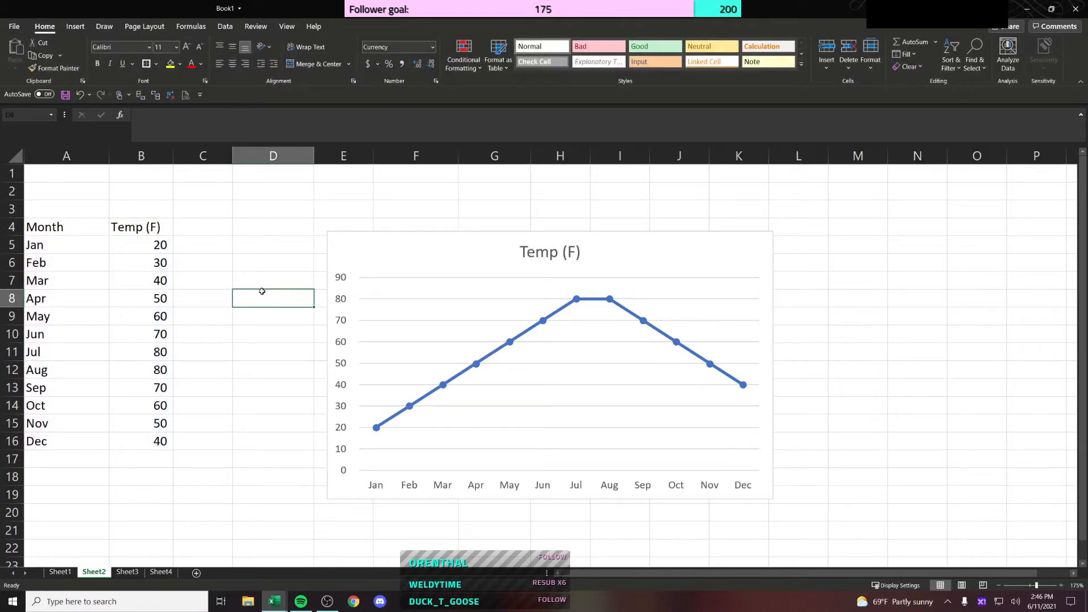
left_click(189, 304)
left_click(166, 315)
left_click(161, 351)
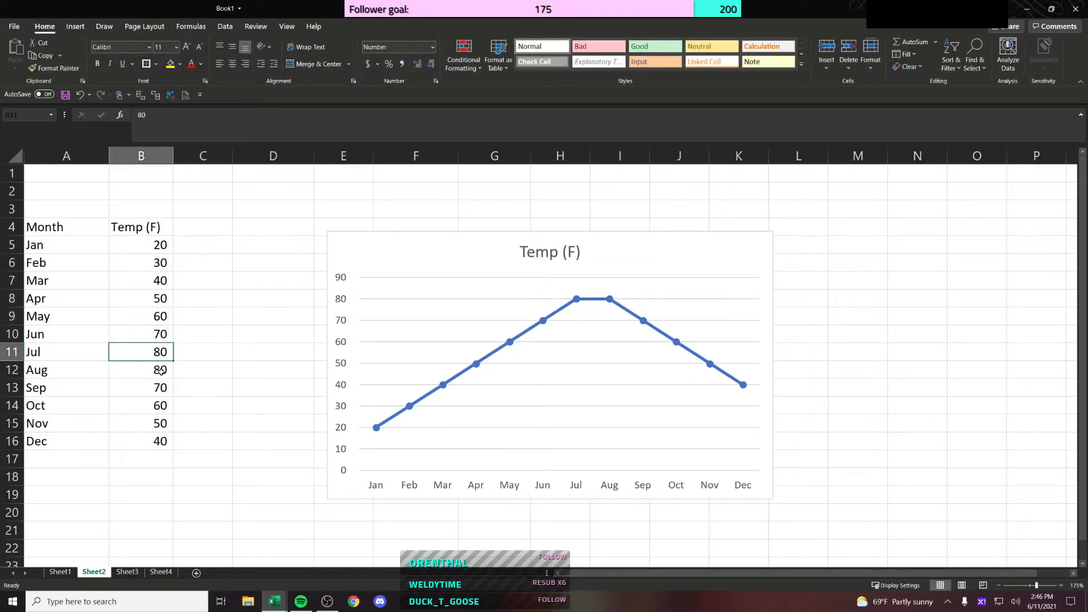
left_click(162, 371)
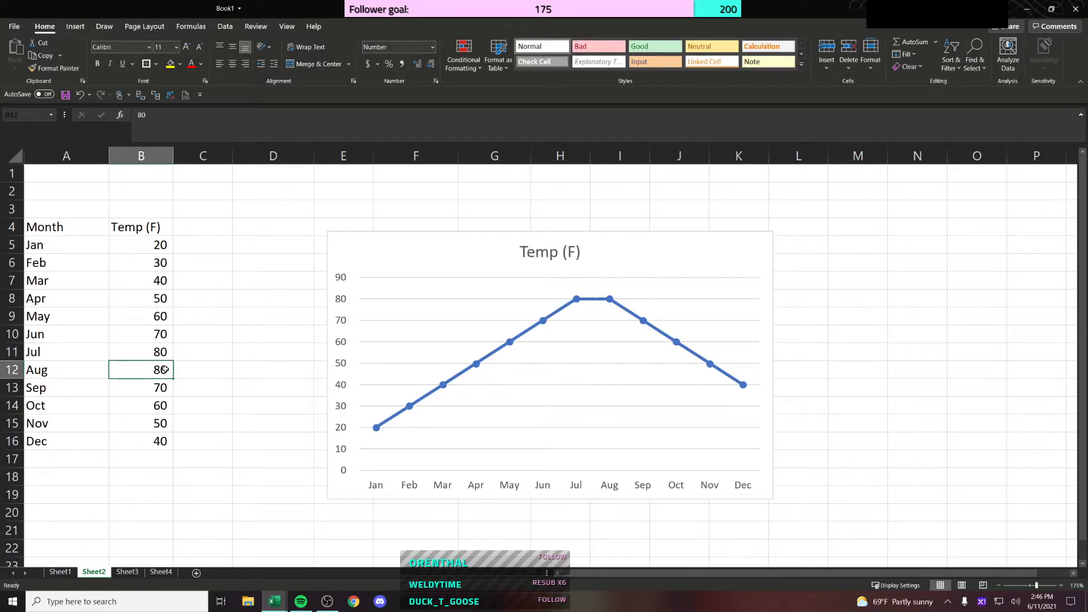
type("90")
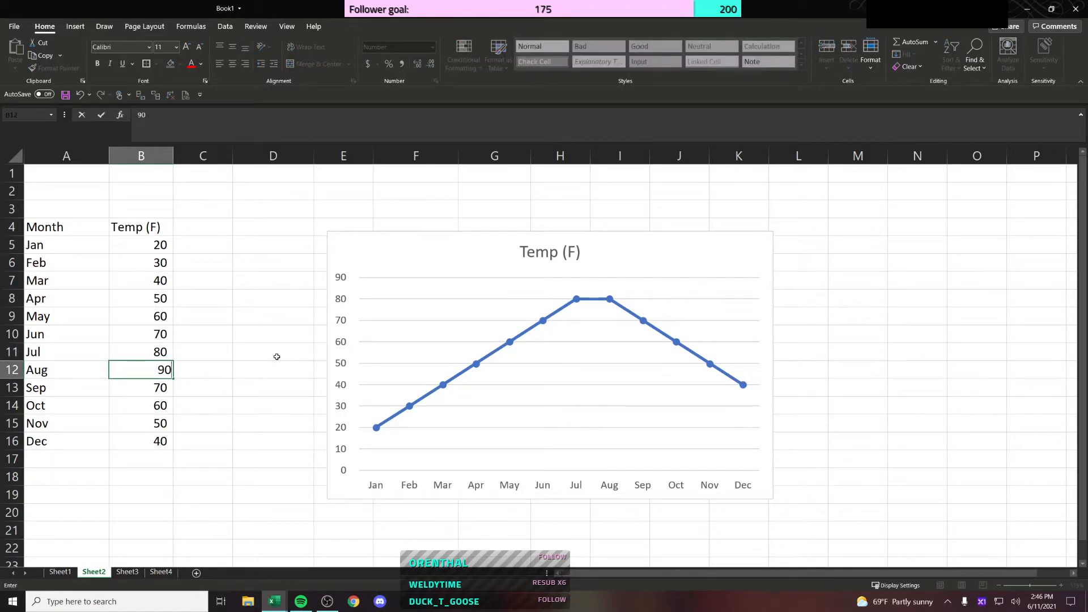
key("Return")
Step: Set the December temperature in B16 to 30
key("Down")
key("Down")
key("Down")
type("30")
key("Return")
key("Up")
key("Up")
key("Up")
key("Up")
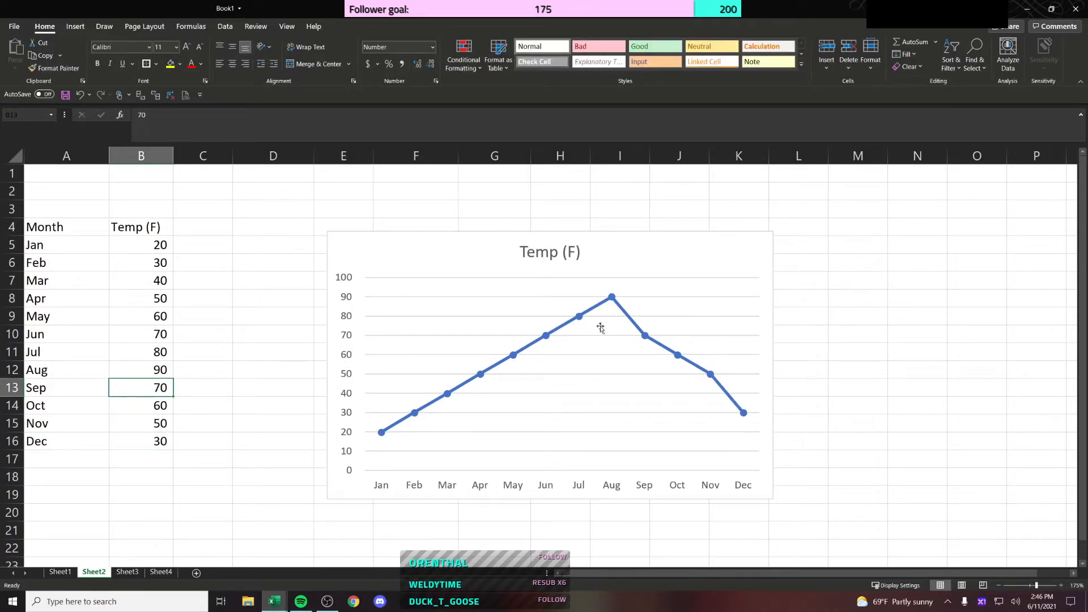
left_click(419, 239)
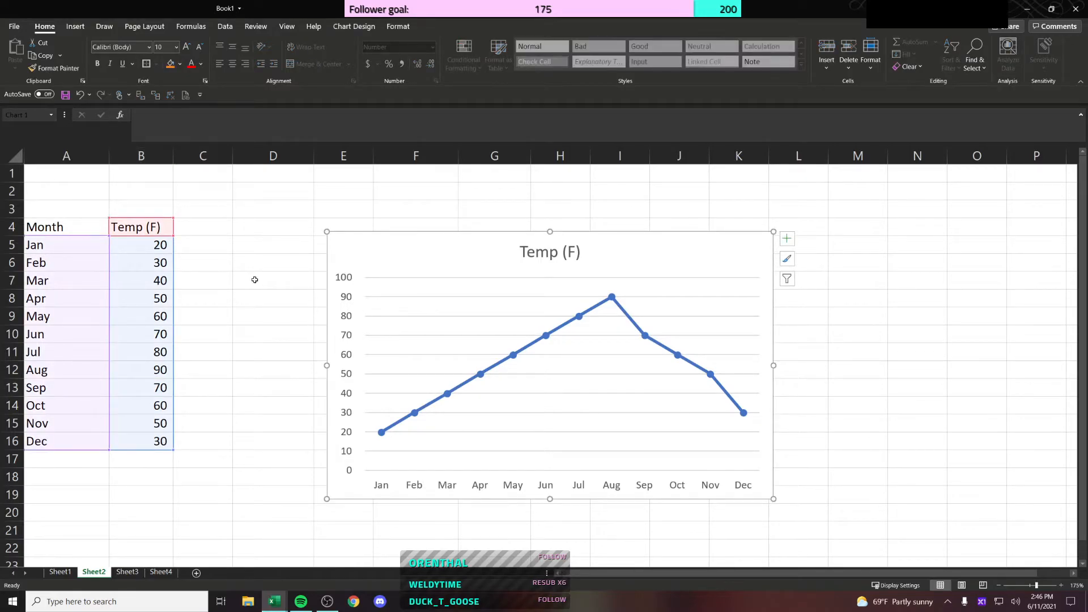
left_click(218, 281)
key("Left")
key("Down")
key("Down")
key("Down")
key("Down")
key("Down")
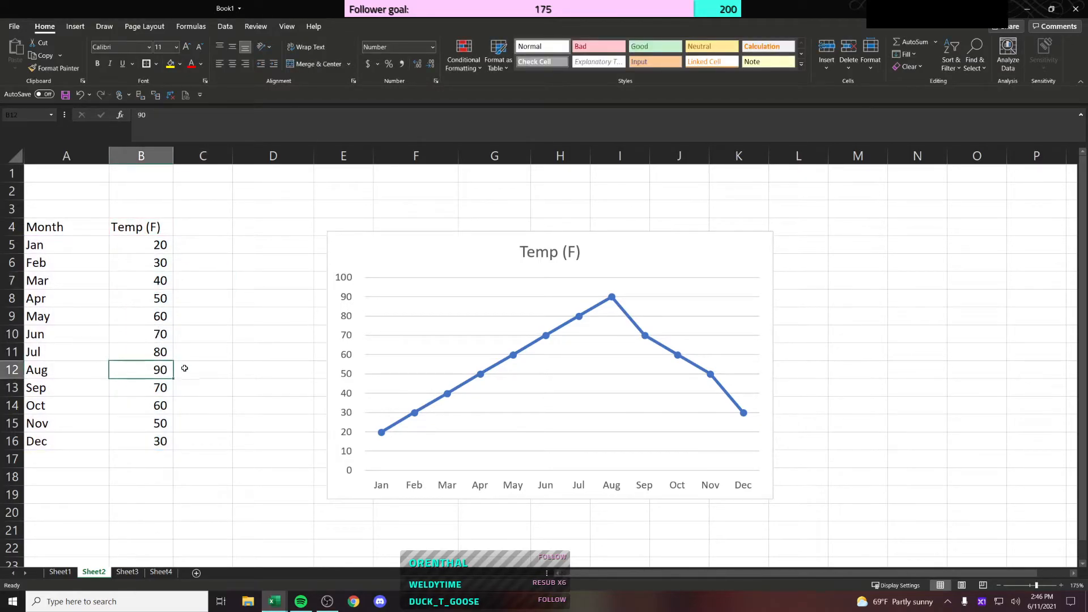
Step: Select the temperature line chart and view its filter options for series and categories
left_click(408, 264)
left_click(519, 252)
left_click(417, 259)
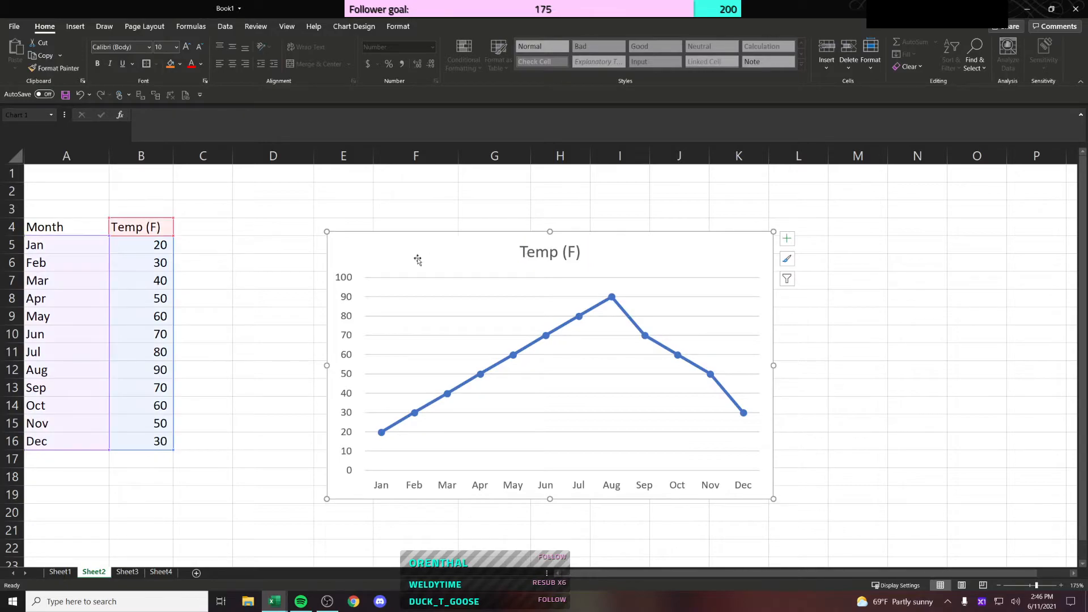
left_click(788, 279)
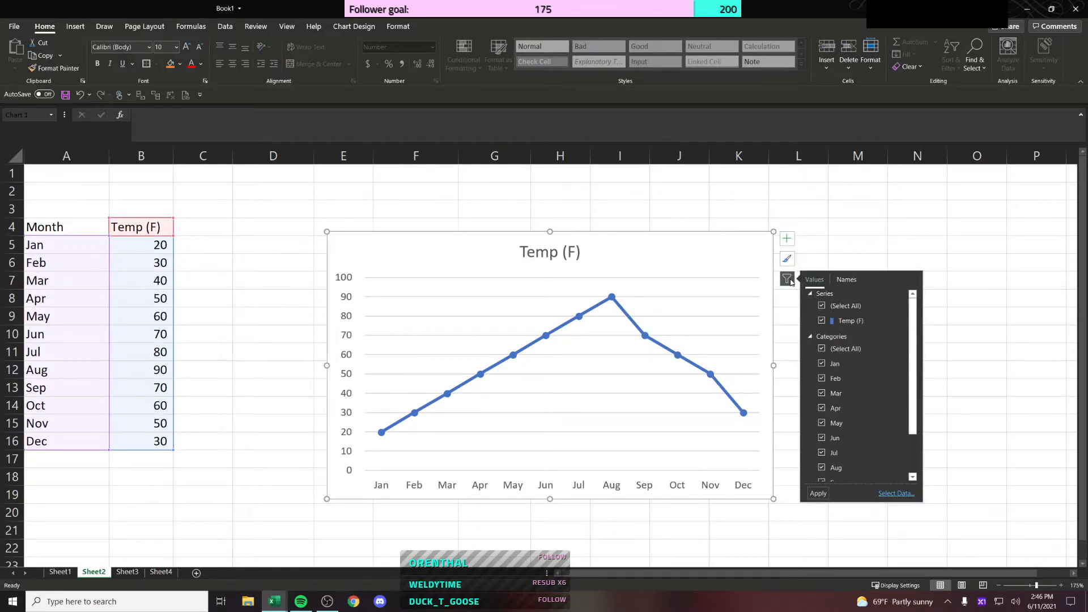
Step: Add axis titles to both axes of the temperature line chart
left_click(787, 241)
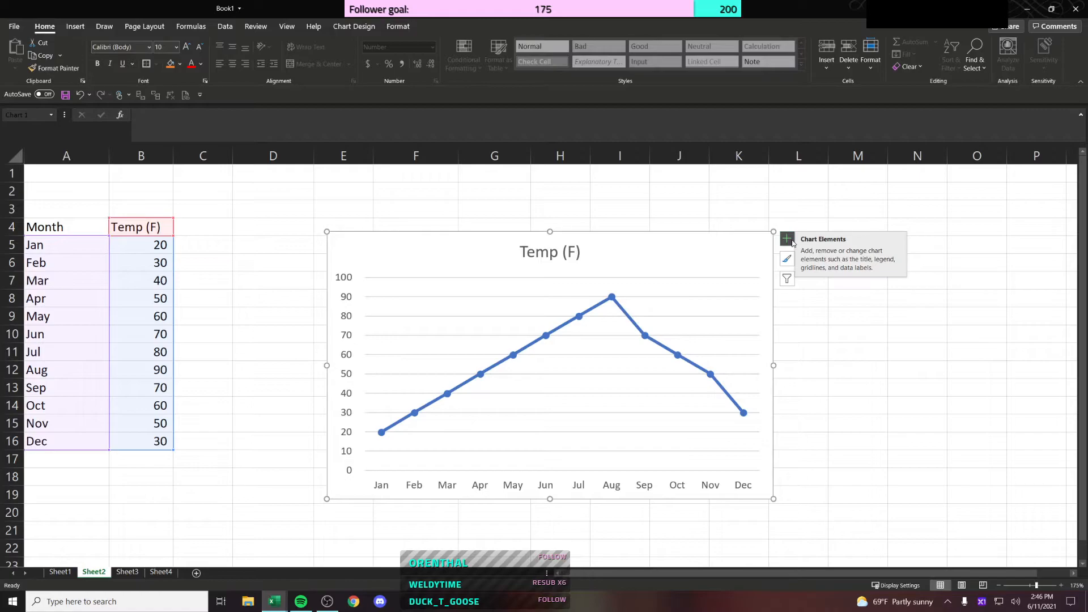
left_click(788, 240)
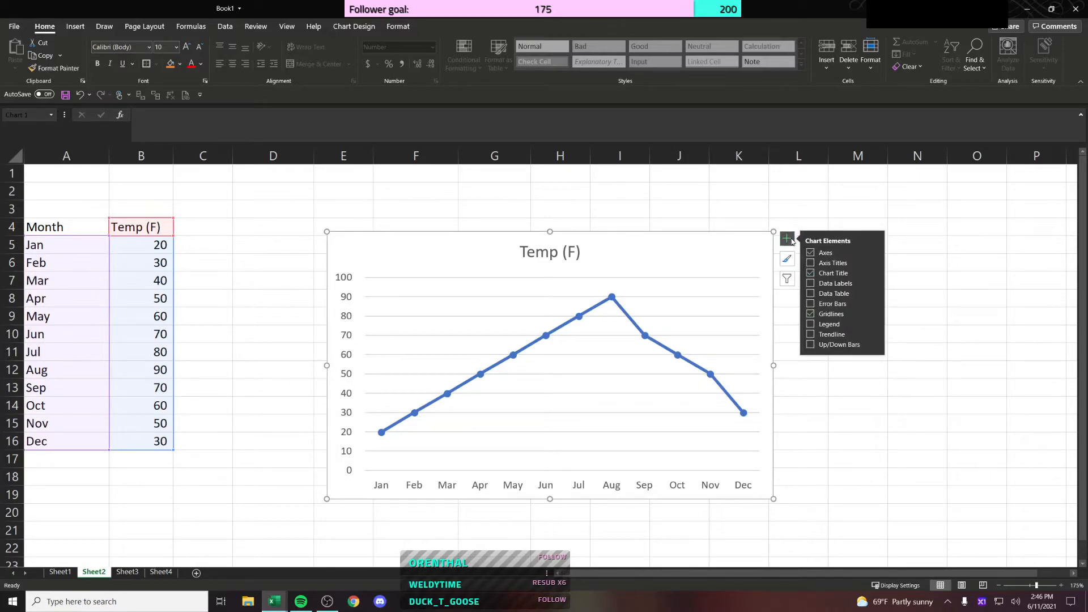
left_click(811, 263)
left_click(811, 263)
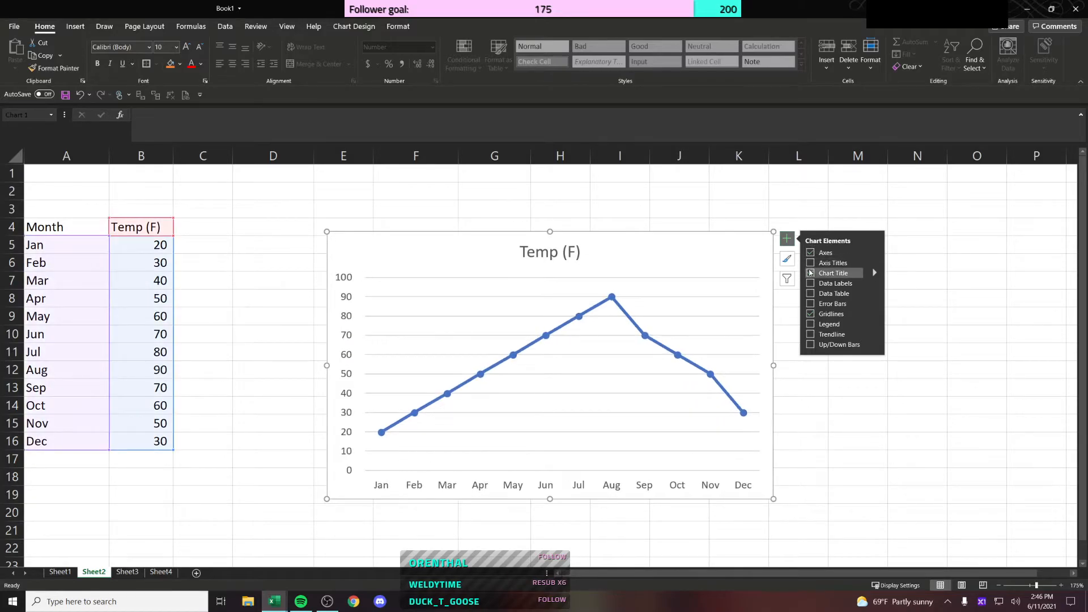
left_click(810, 262)
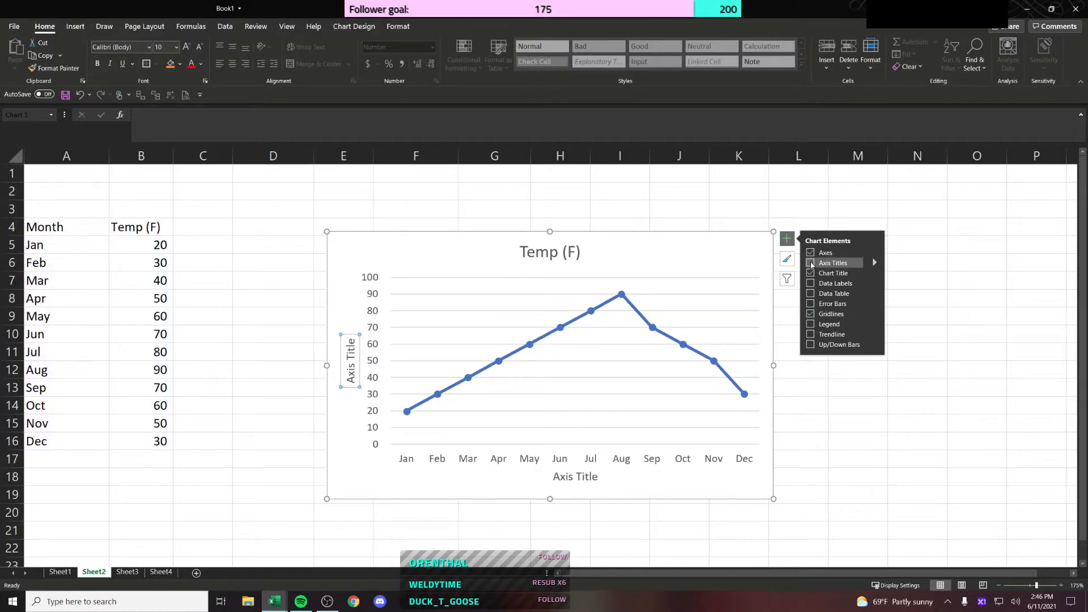
left_click(810, 263)
left_click(811, 264)
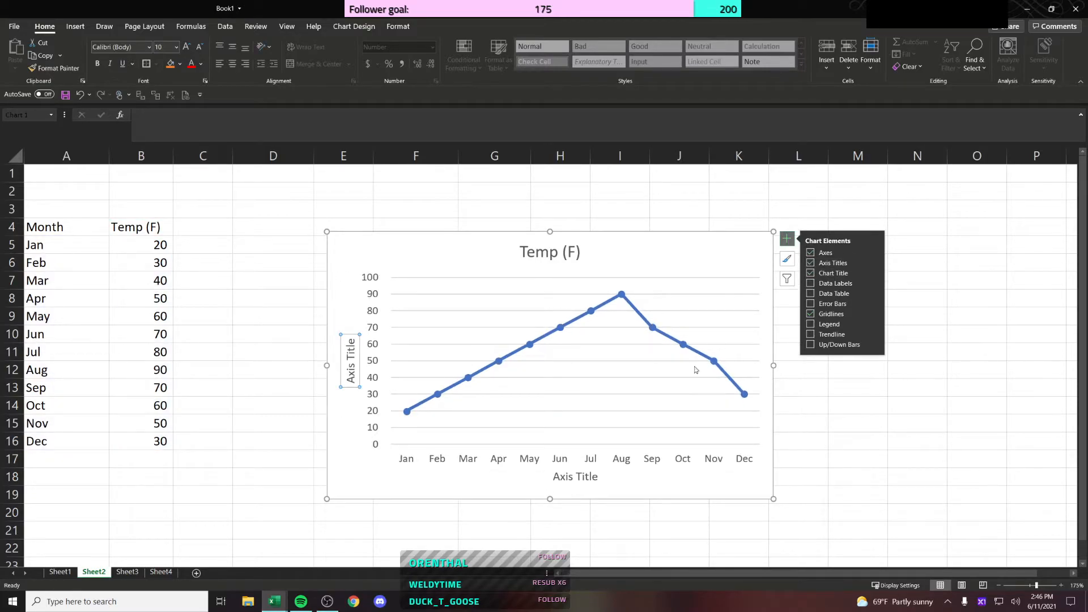
left_click(581, 481)
left_click(611, 476)
left_click(589, 478)
left_click(589, 478)
left_click(610, 479)
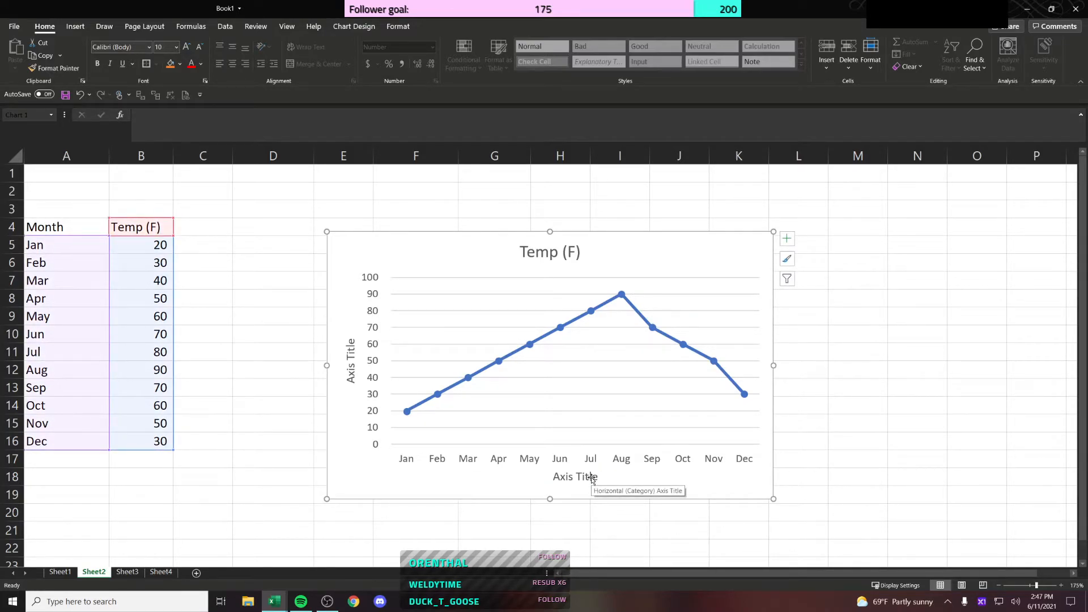
left_click(591, 477)
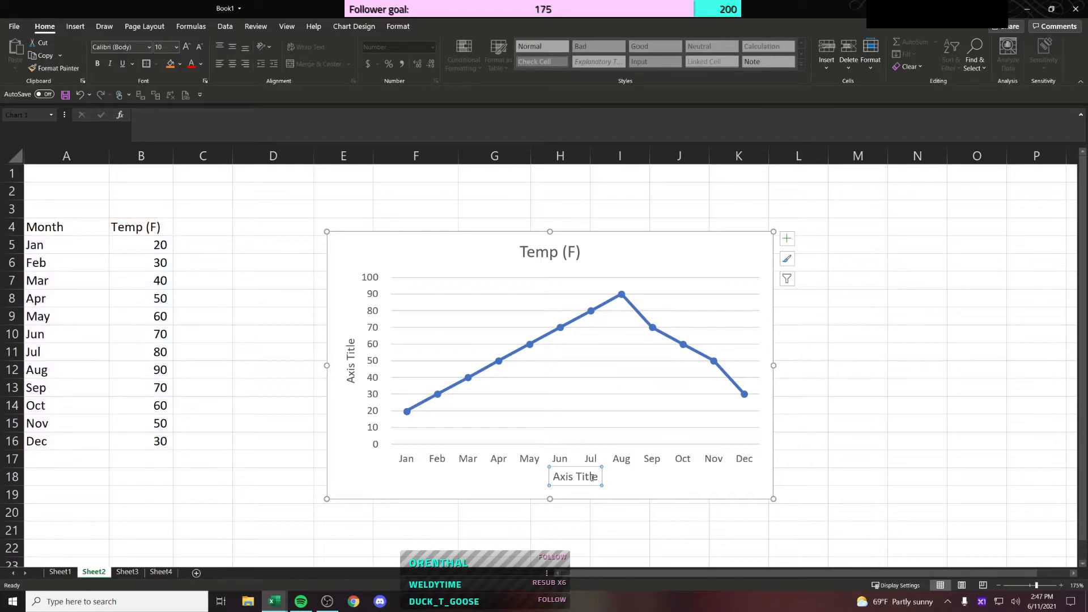
left_click(619, 476)
right_click(589, 480)
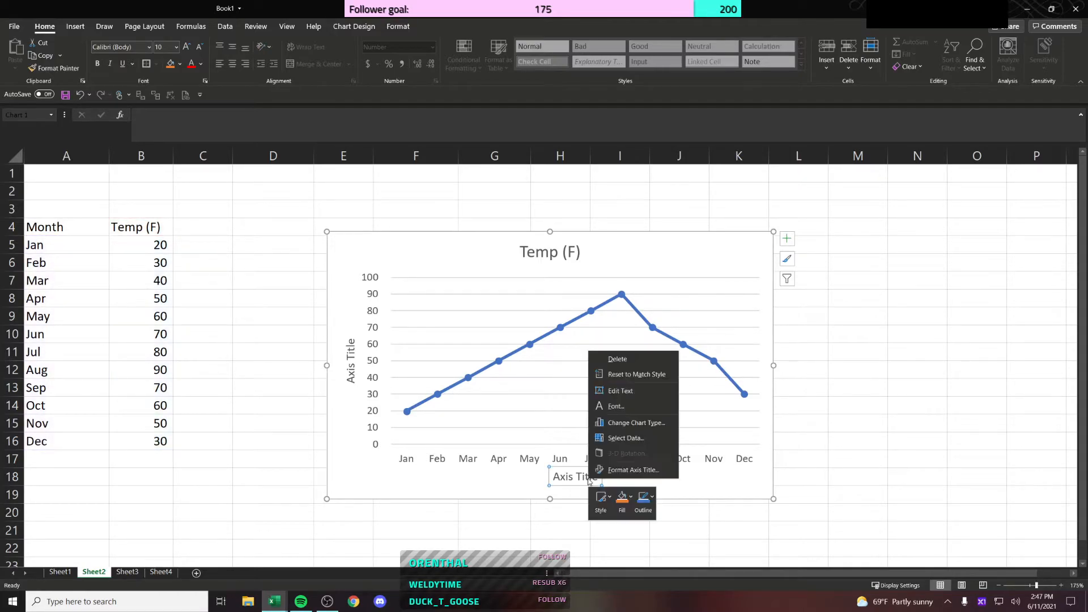
left_click(625, 438)
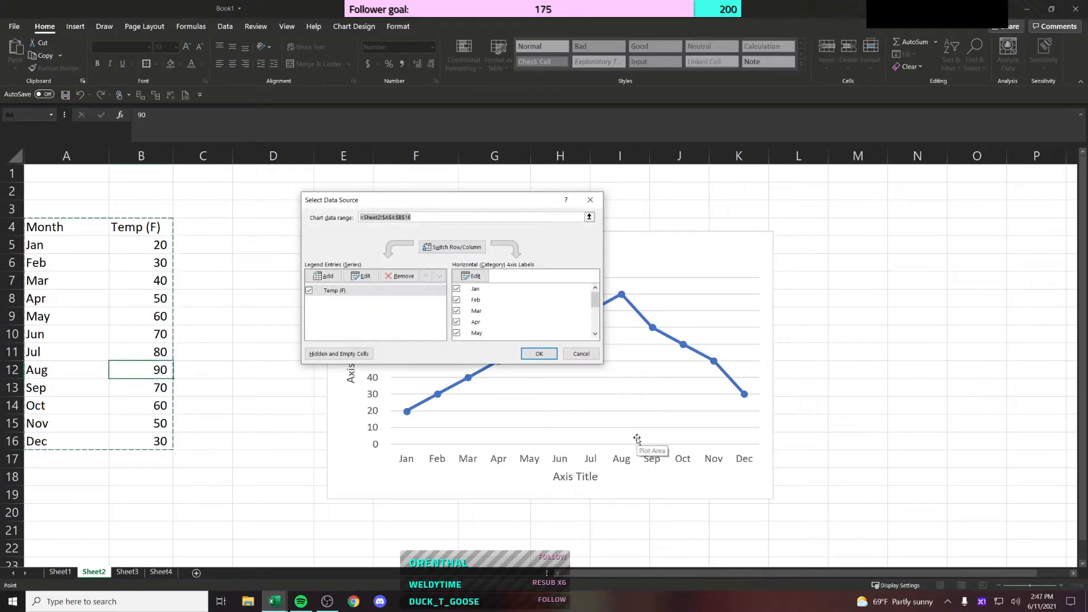
left_click(584, 356)
Step: Review the chart's data source, including the horizontal axis label range and the Temp (F) series name and values
right_click(593, 477)
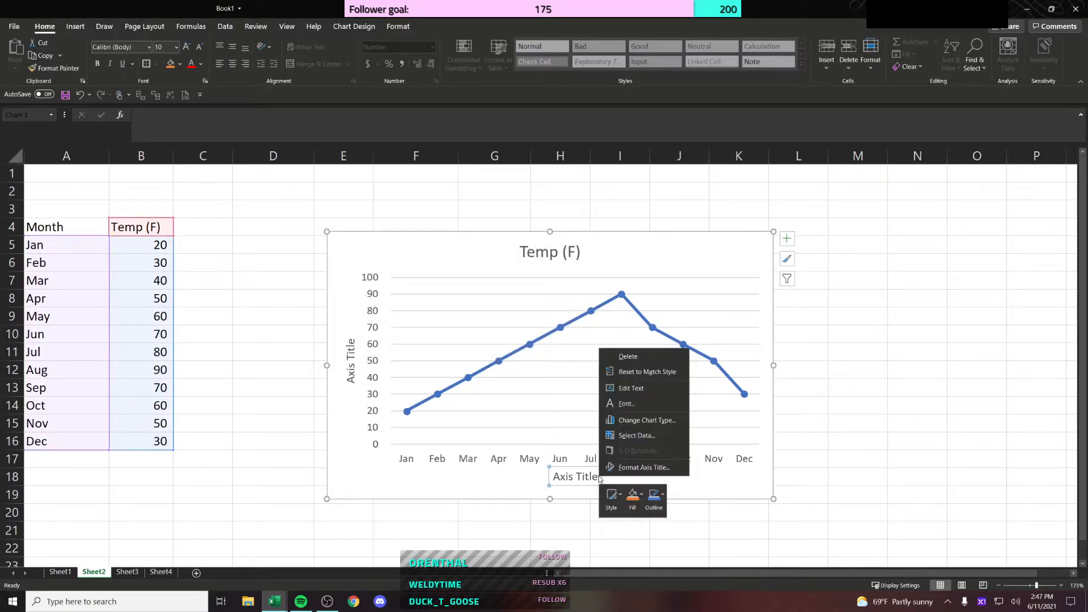
left_click(640, 434)
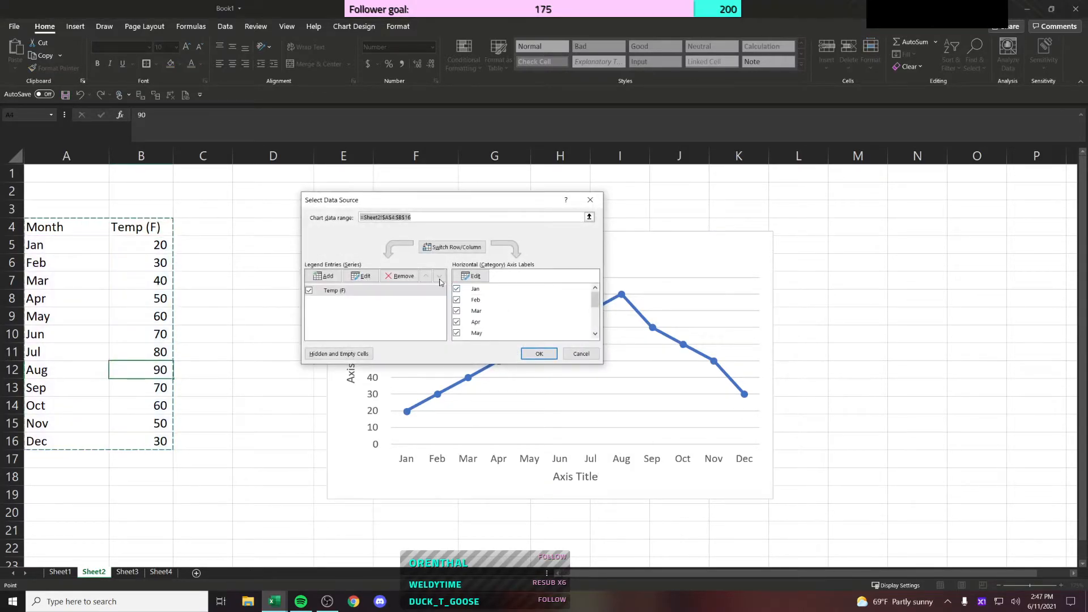
left_click(476, 276)
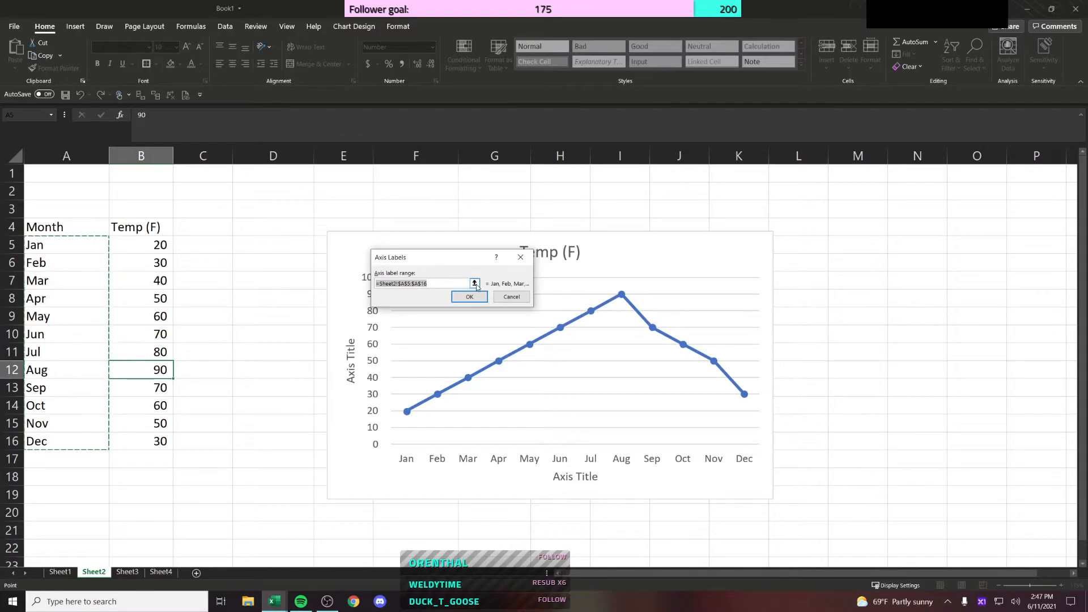
left_click(471, 297)
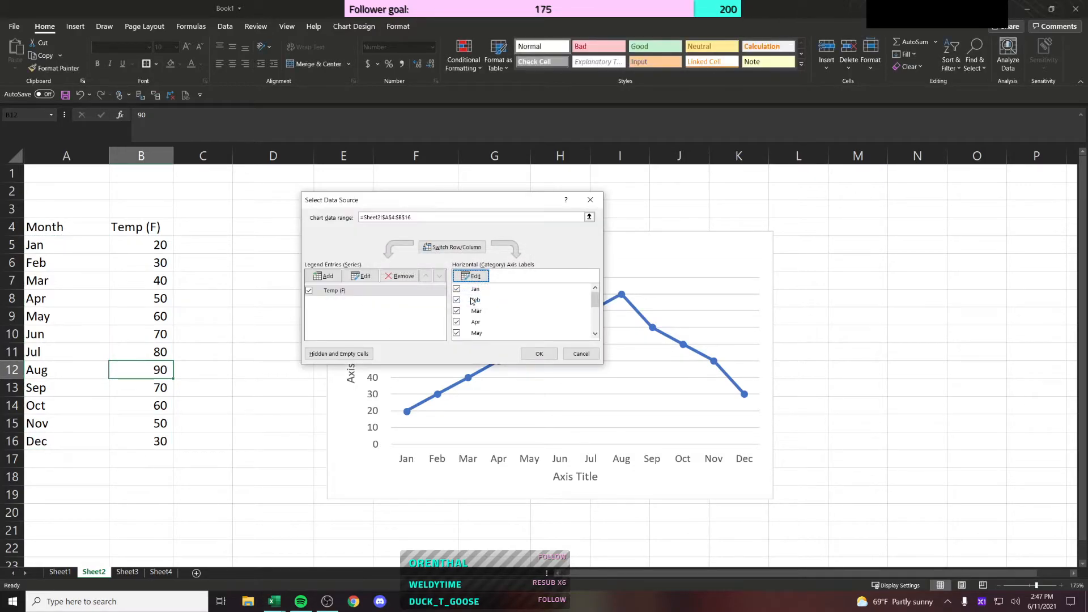
left_click(361, 276)
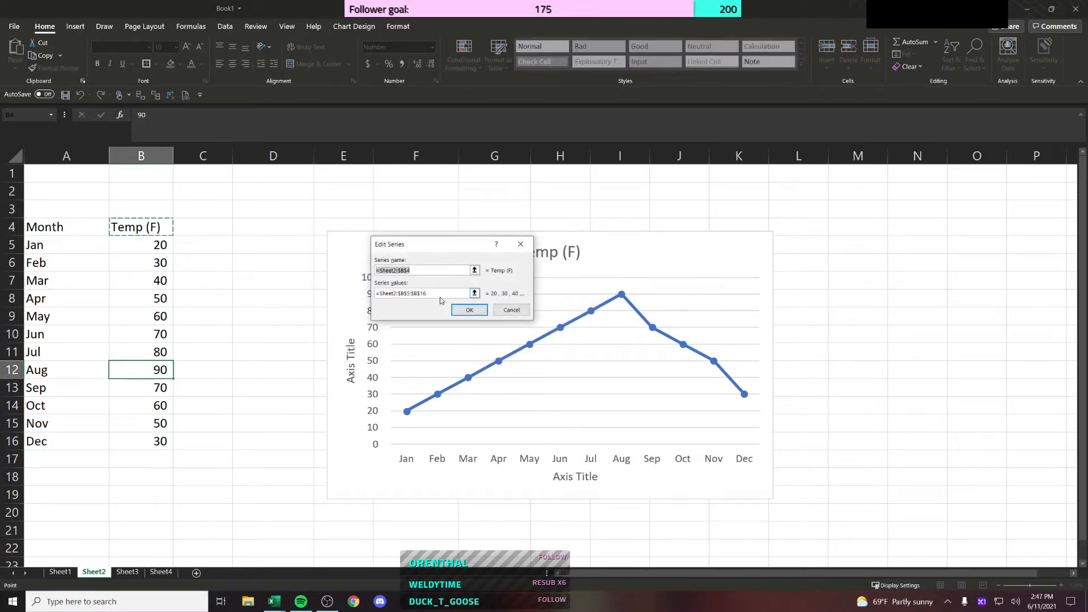
left_click(475, 311)
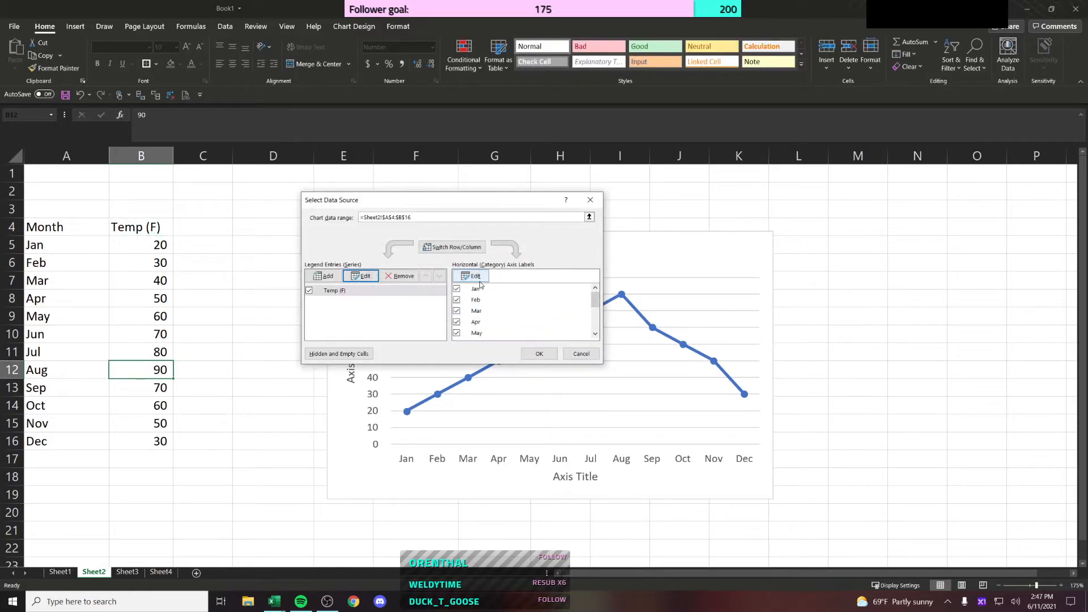
left_click_drag(595, 302, 596, 321)
left_click(539, 354)
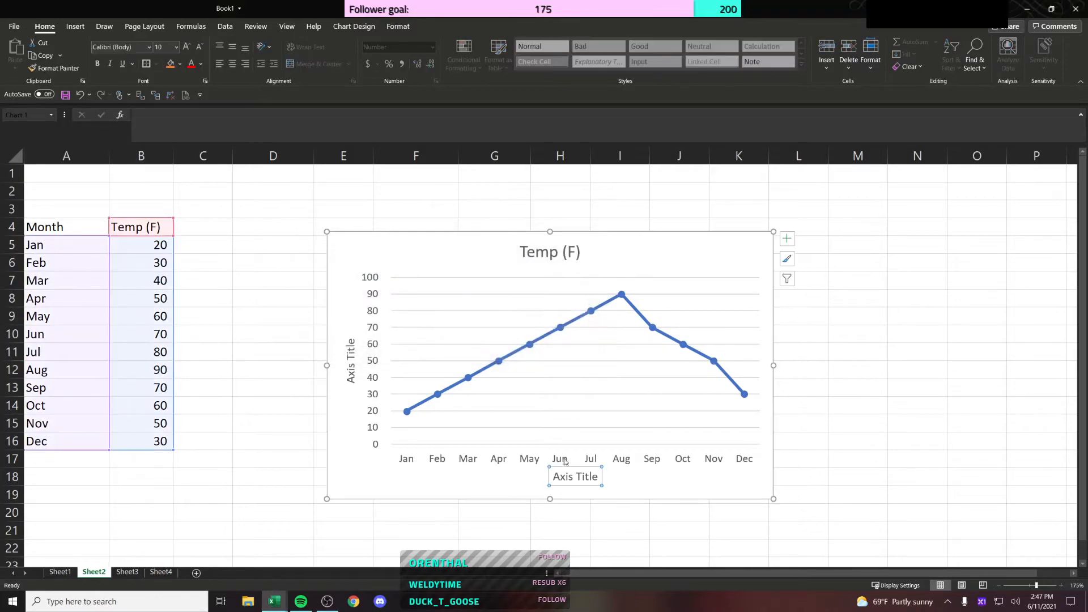
left_click(581, 480)
left_click_drag(600, 478, 544, 475)
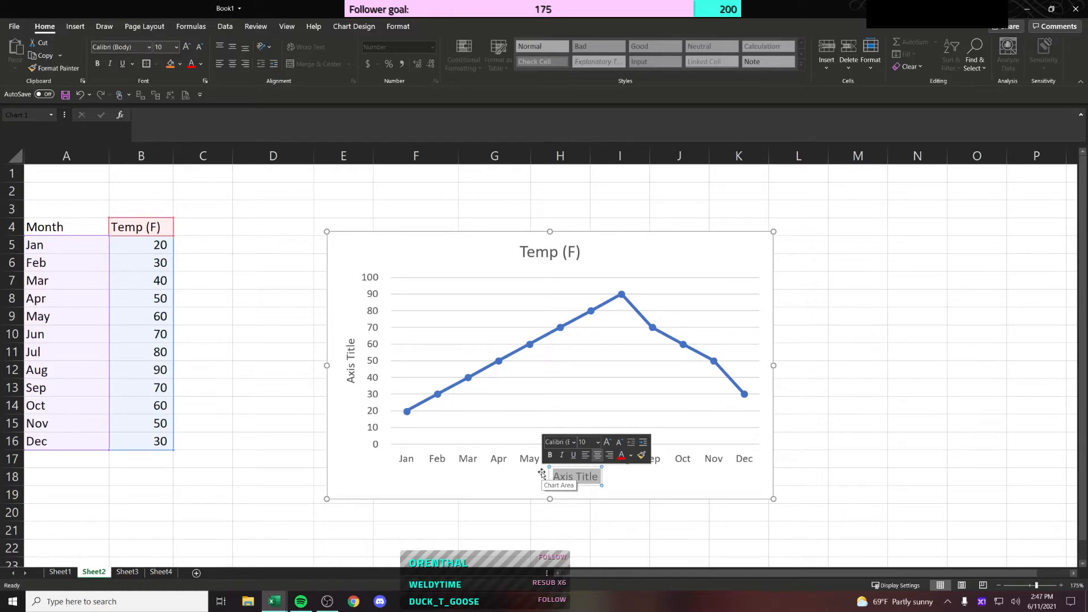
left_click(664, 481)
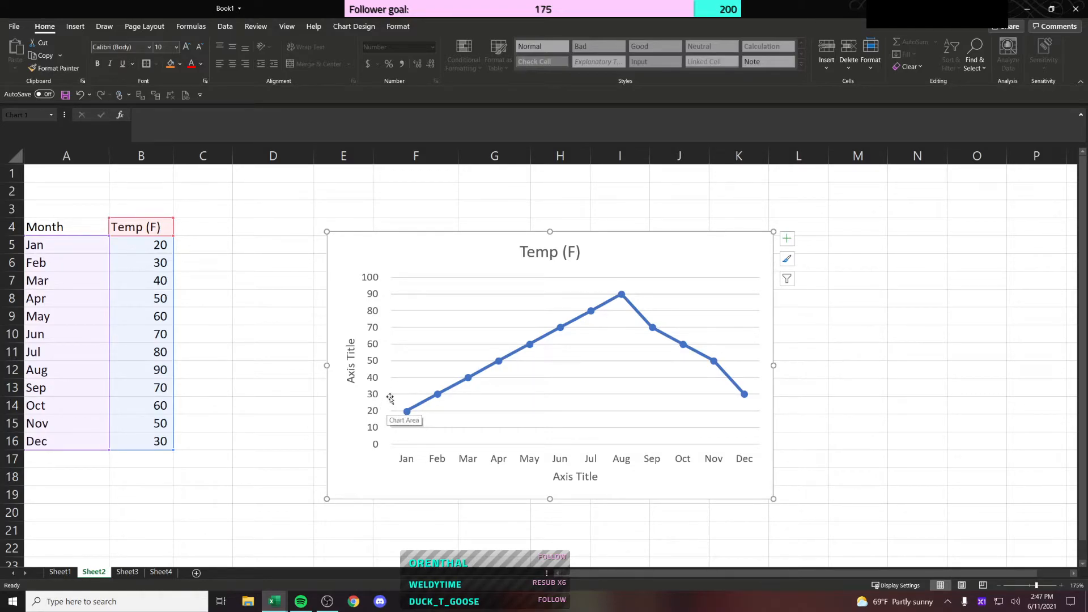
left_click(213, 349)
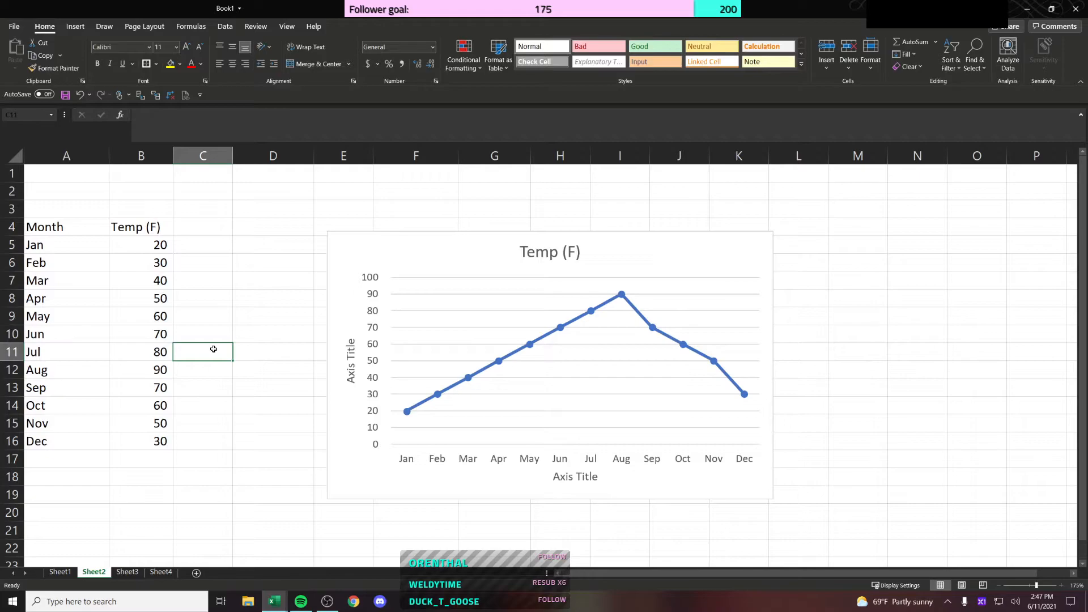
left_click_drag(62, 354, 190, 352)
left_click(246, 349)
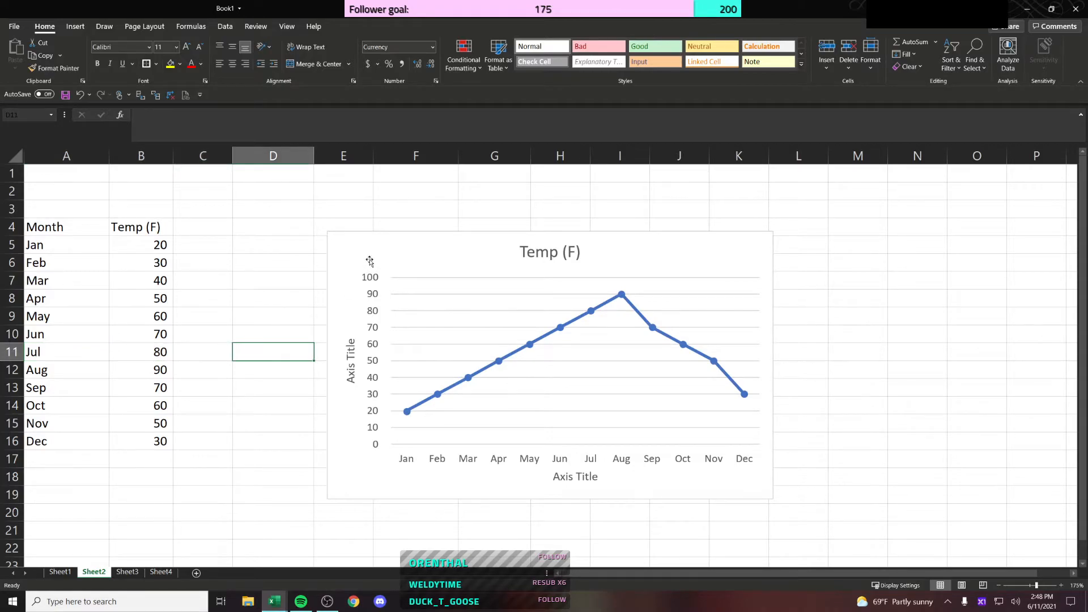
left_click(369, 259)
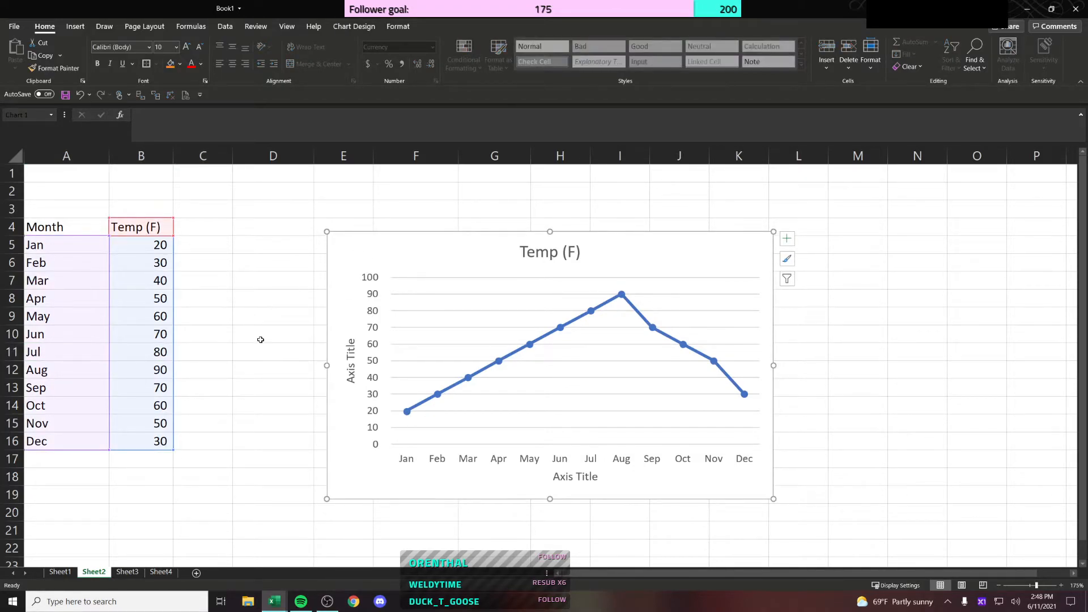
Step: Clear the July month and temperature in A11:B11, and undo the deletion
left_click(214, 347)
left_click_drag(73, 352, 156, 351)
key("Delete")
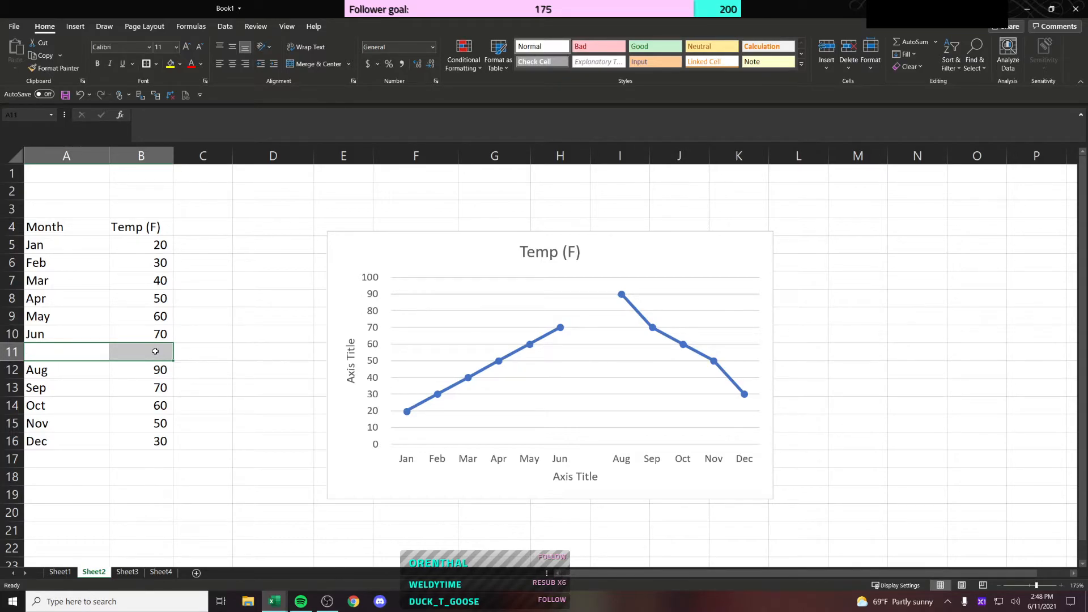
key("ctrl+z")
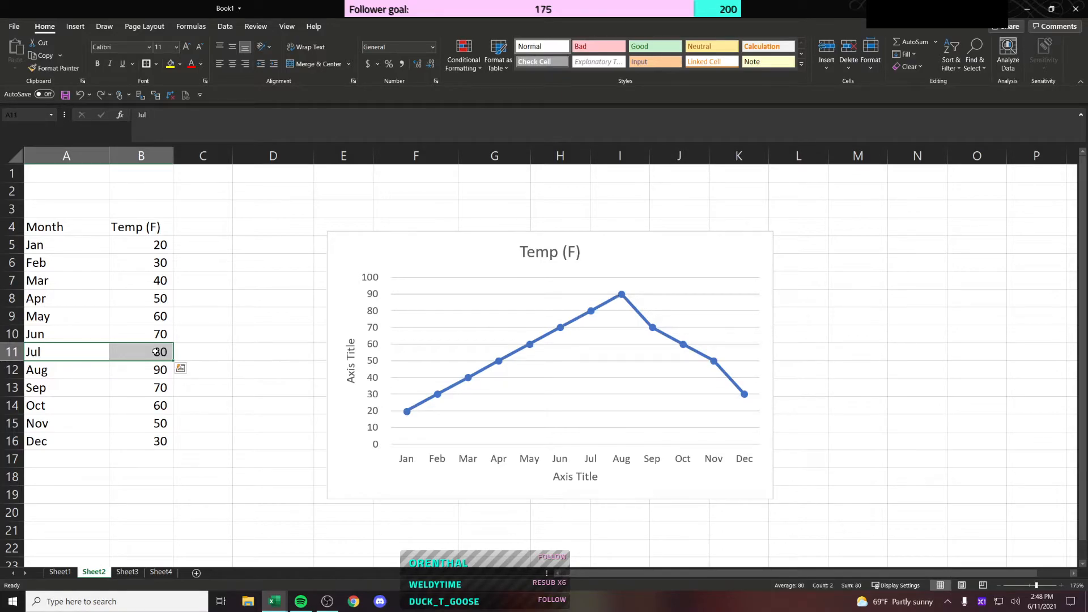
Step: Insert blank cells at A14:B14 above October, shifting the existing cells down
key("Down")
key("Down")
key("Down")
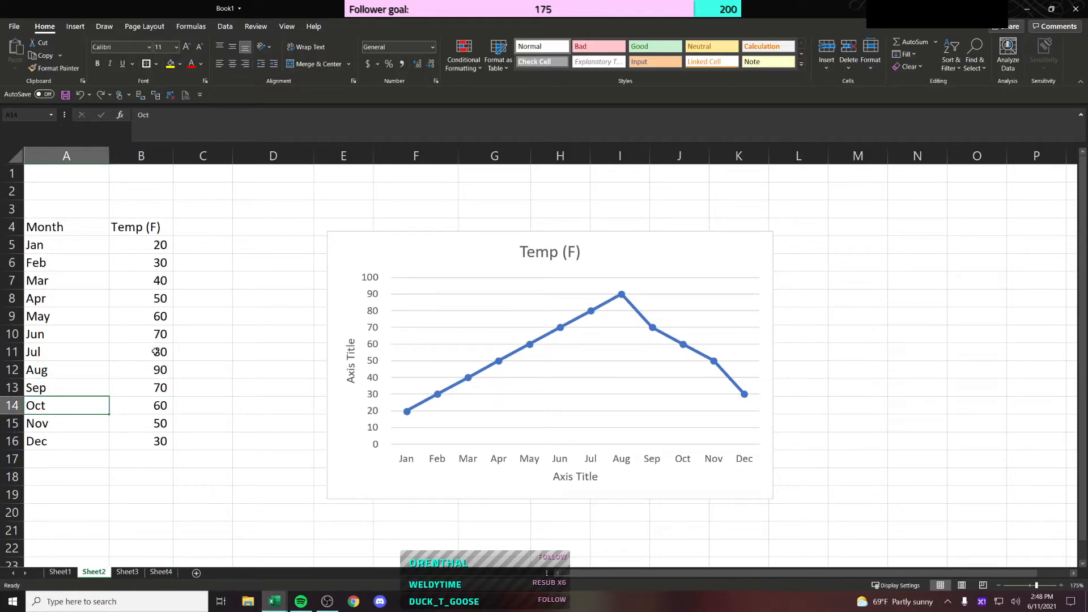
left_click(8, 405)
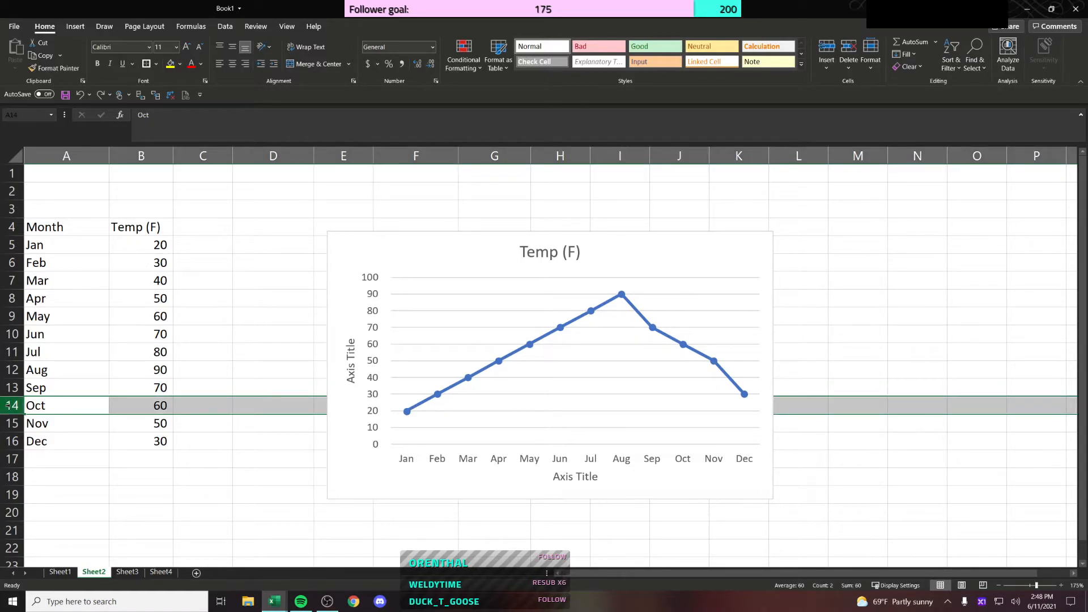
left_click(63, 405)
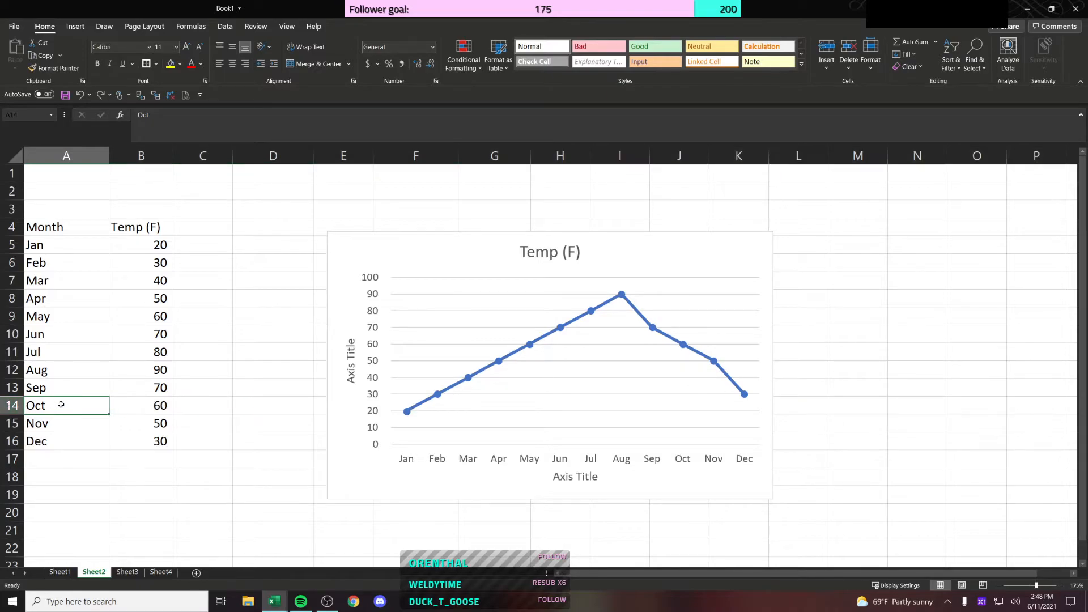
left_click(126, 406, "shift")
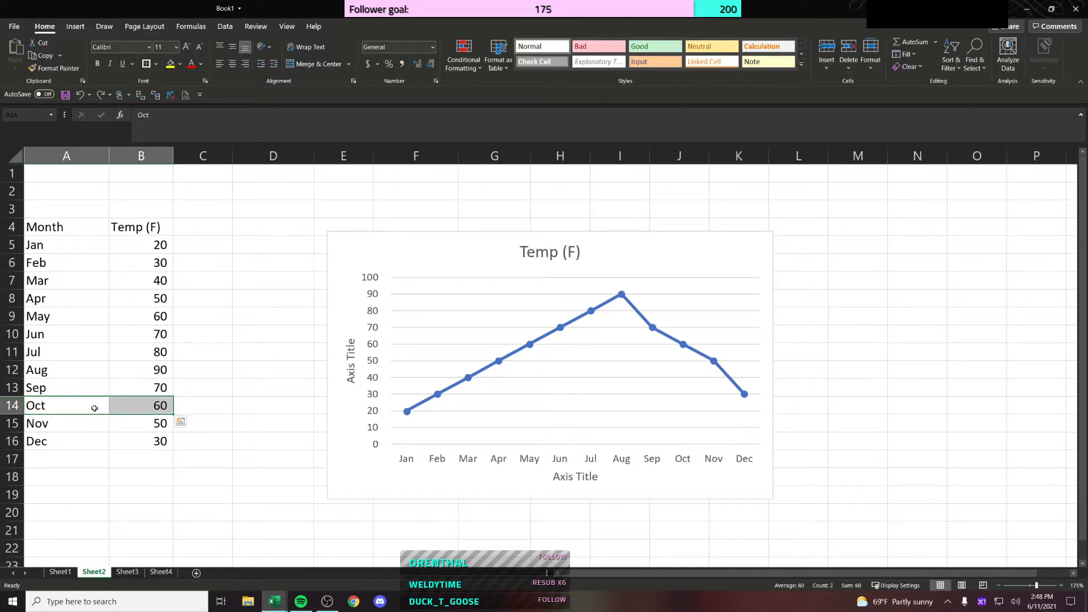
right_click(89, 407)
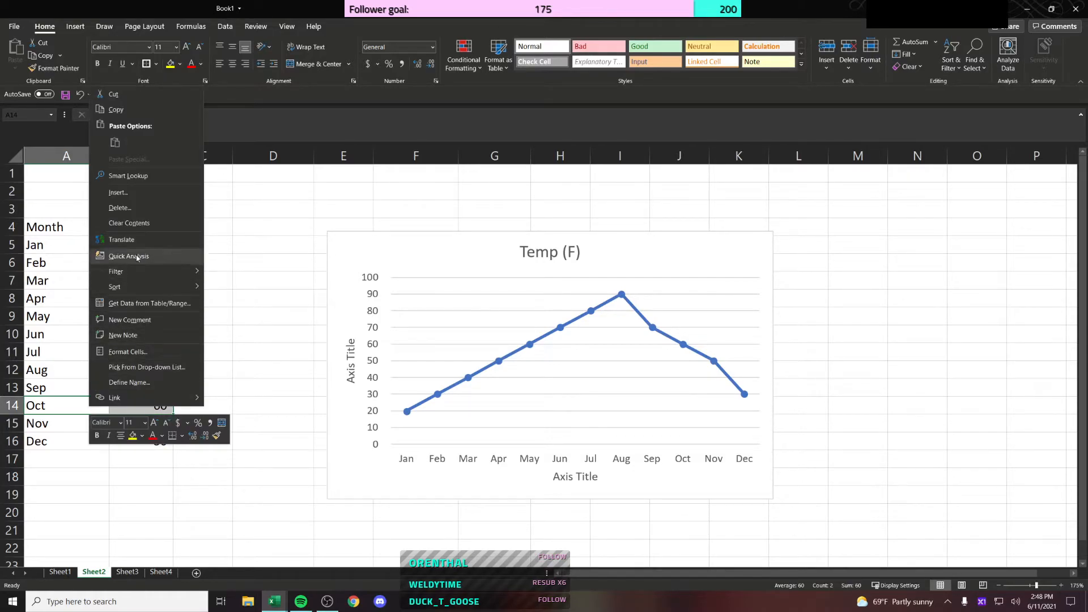
left_click(152, 193)
left_click(150, 199)
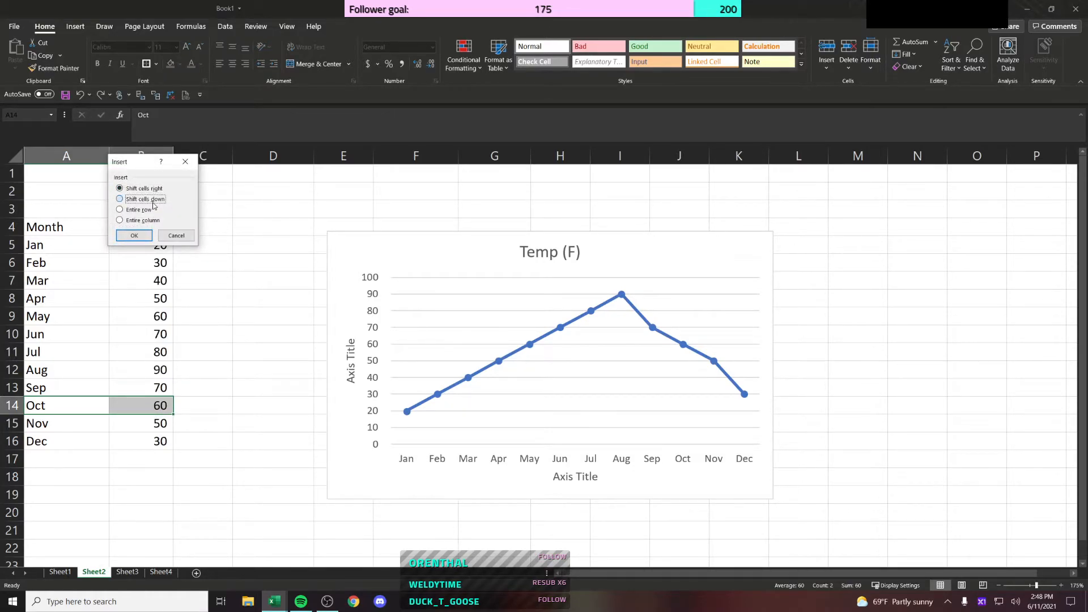
left_click(135, 236)
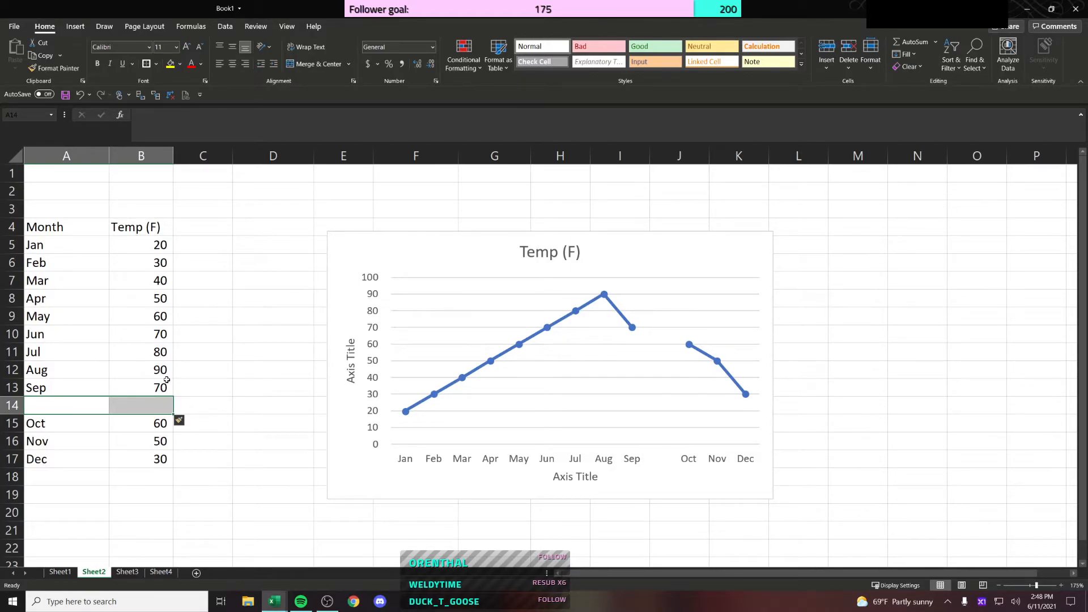
Step: Enter Sep 2 as the month label in A14
left_click(139, 387)
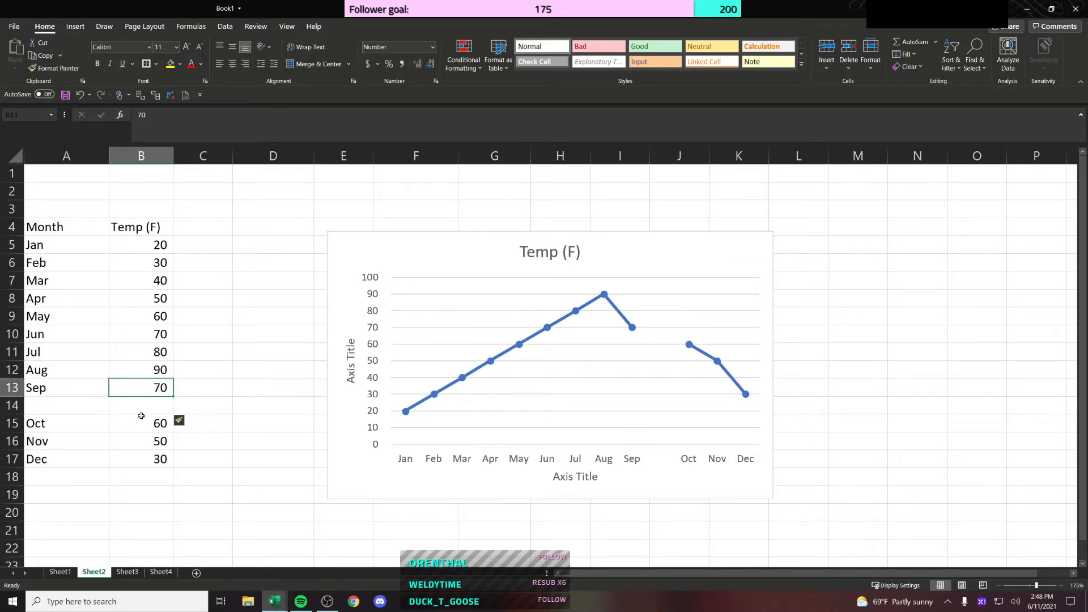
left_click(143, 409)
left_click(92, 408)
type("sep")
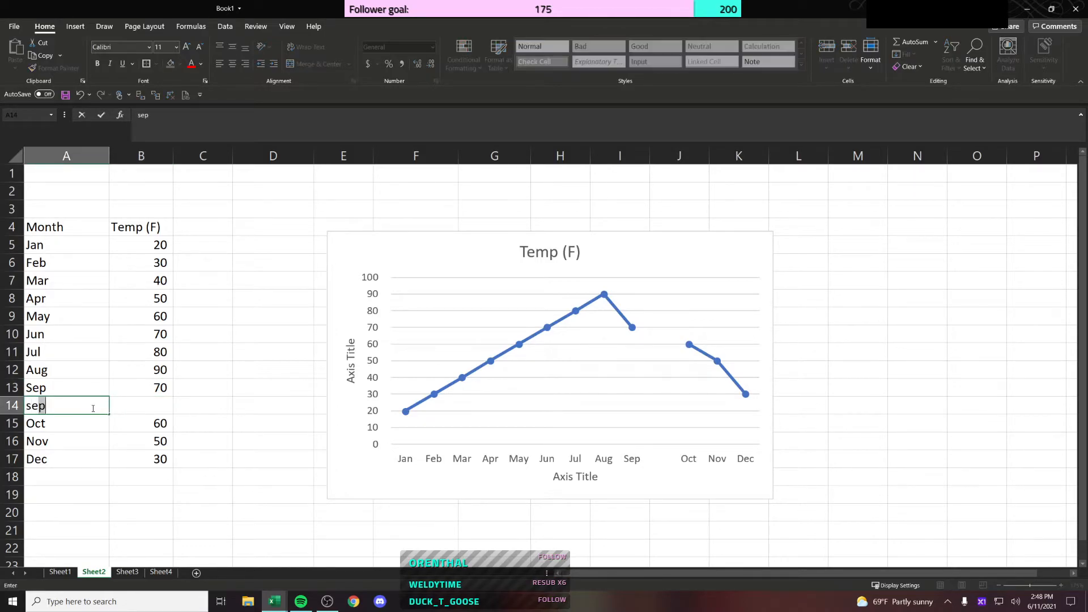
key("BackSpace")
key("BackSpace")
key("BackSpace")
type("SEp 2")
key("Return")
left_click(92, 407)
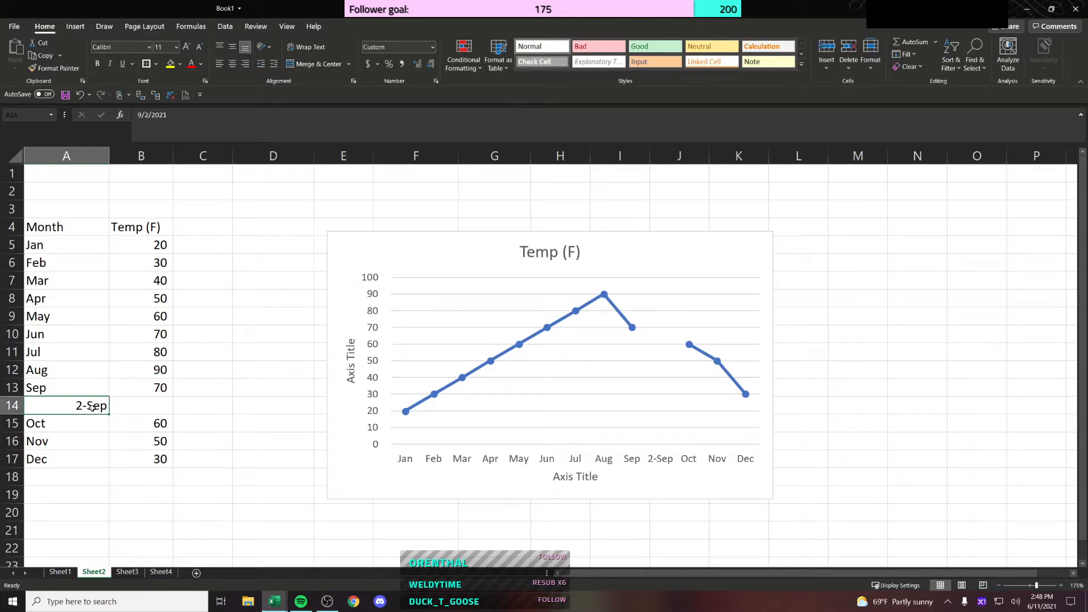
Step: Replace the date in A14 with the text label Sep 2
type("'Se")
key("BackSpace")
key("BackSpace")
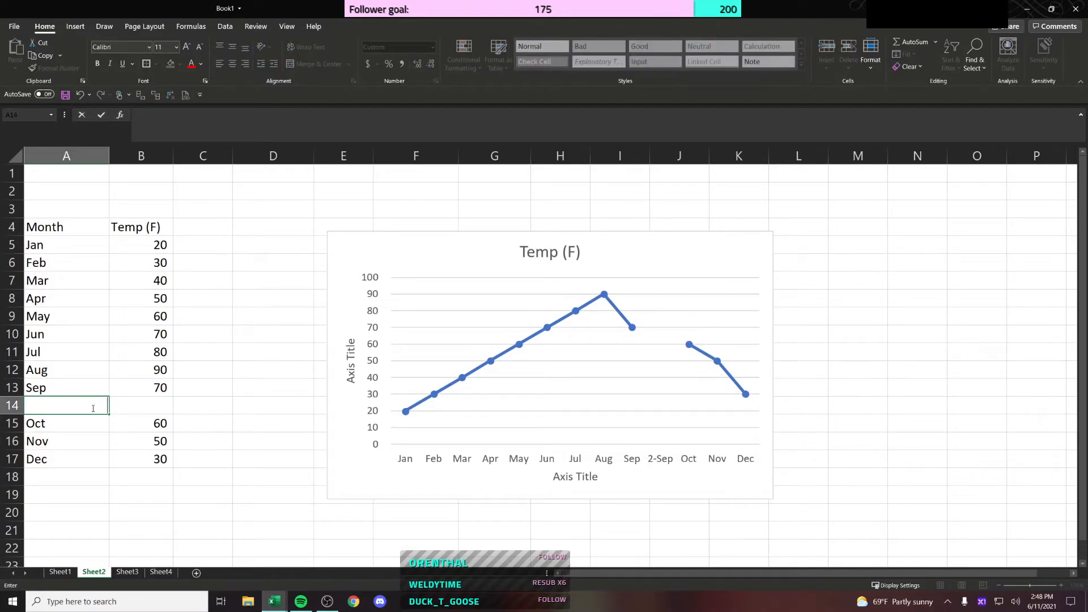
type("'Sep 2")
key("Return")
key("Up")
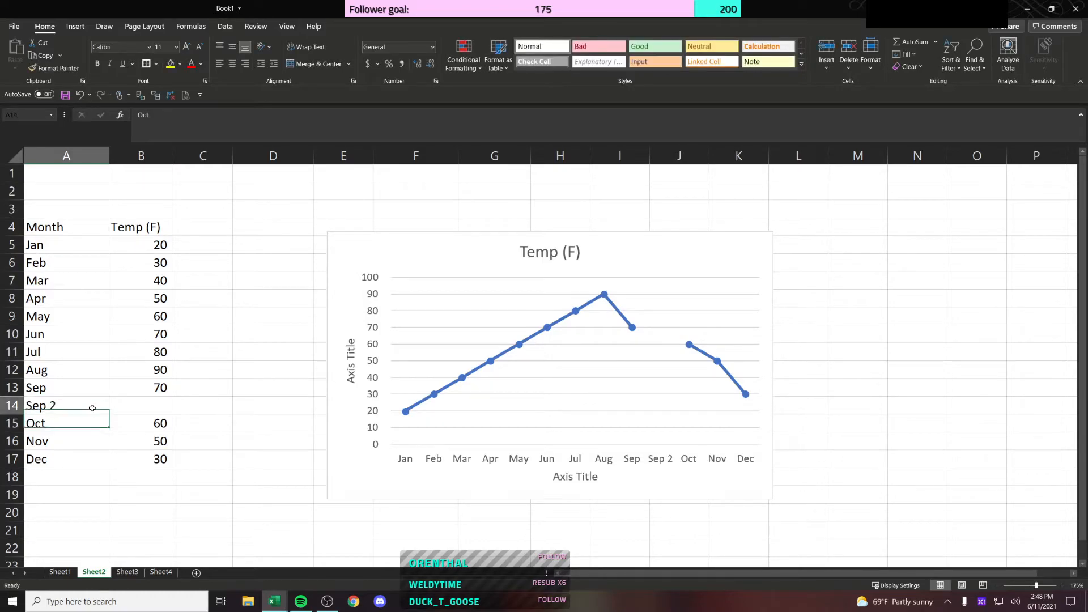
Step: Enter 75 as the Sep 2 temperature in B14
key("Right")
key("Up")
key("Down")
key("Up")
key("Down")
type("75")
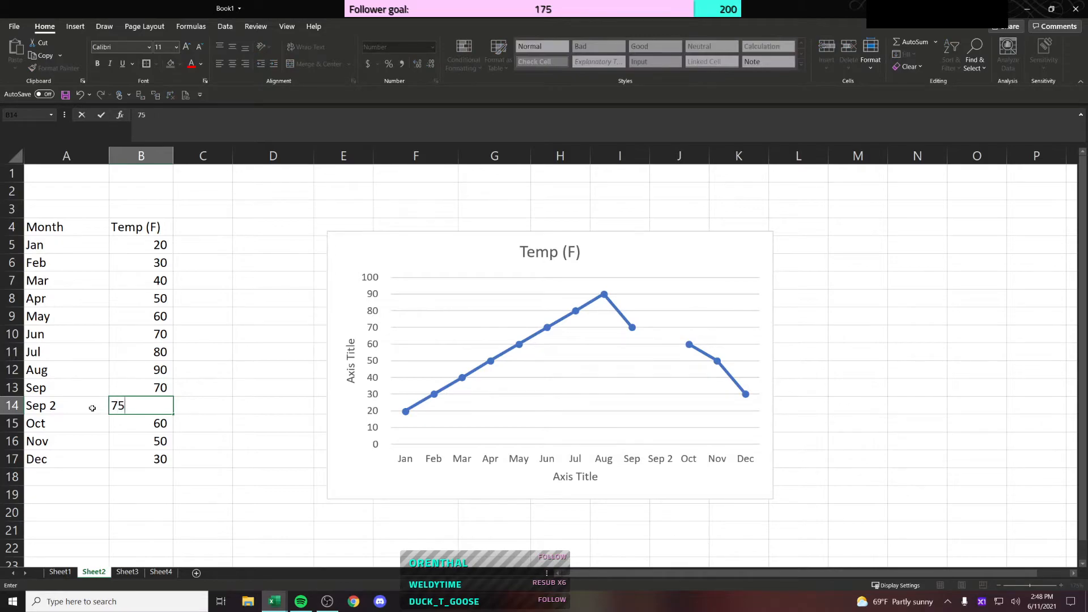
key("Return")
key("Up")
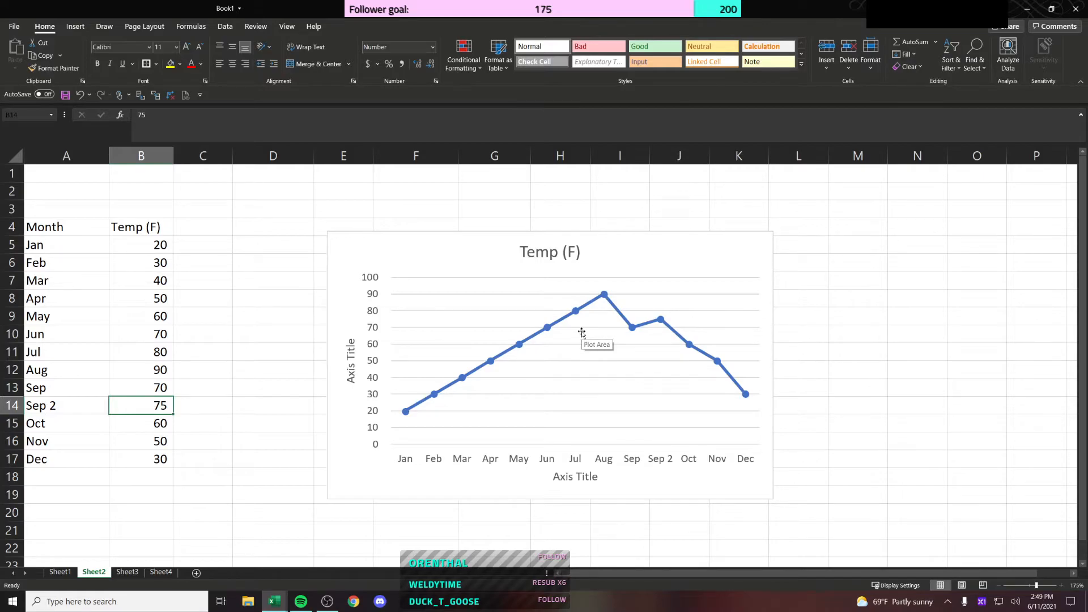
left_click(469, 256)
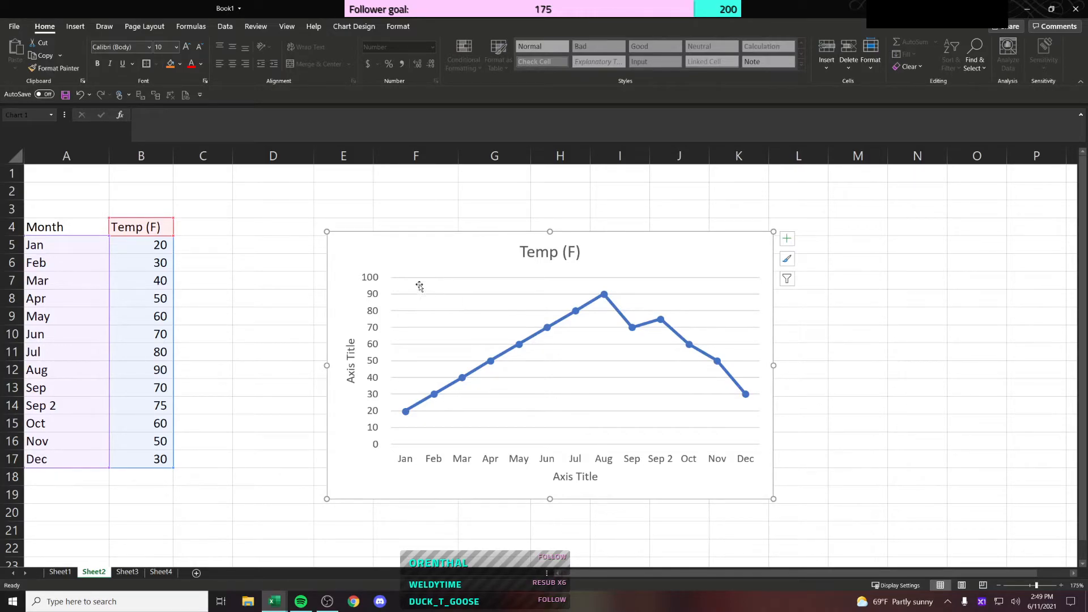
right_click(428, 259)
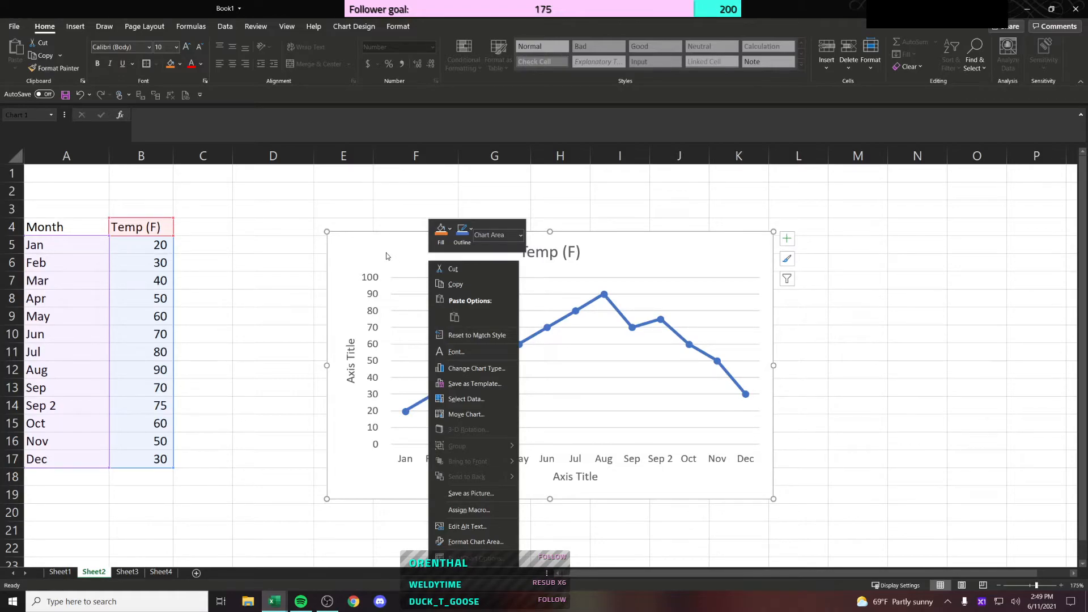
key("Escape")
Step: Clear the Sep 2 temperature in B14, and undo the deletion
left_click(146, 404)
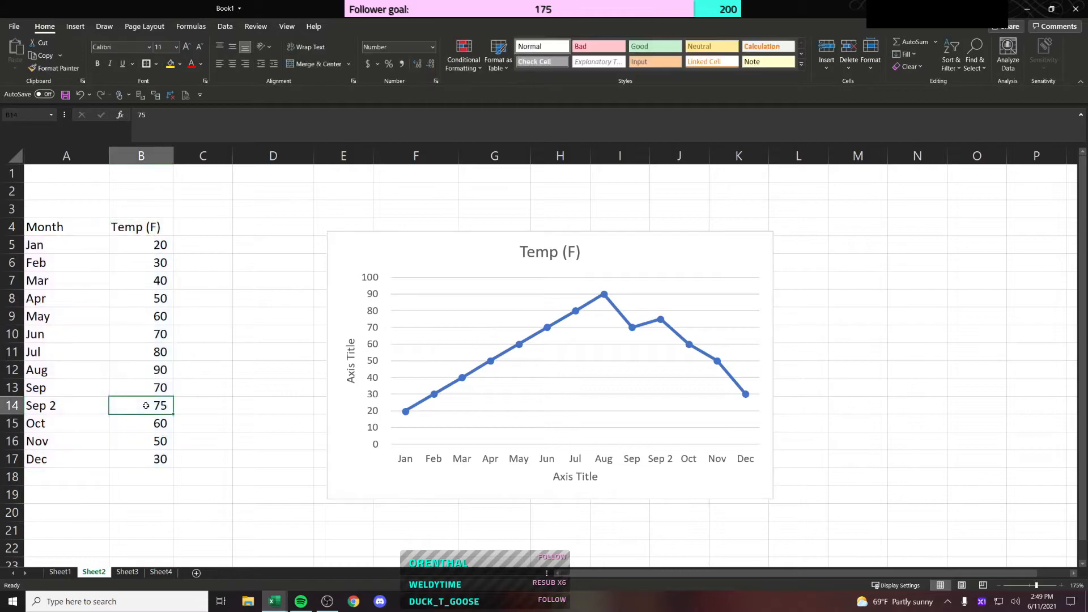
key("Delete")
key("ctrl+z")
Step: Delete the entire row 14 containing the Sep 2 entry
left_click(73, 408)
key("shift+Right")
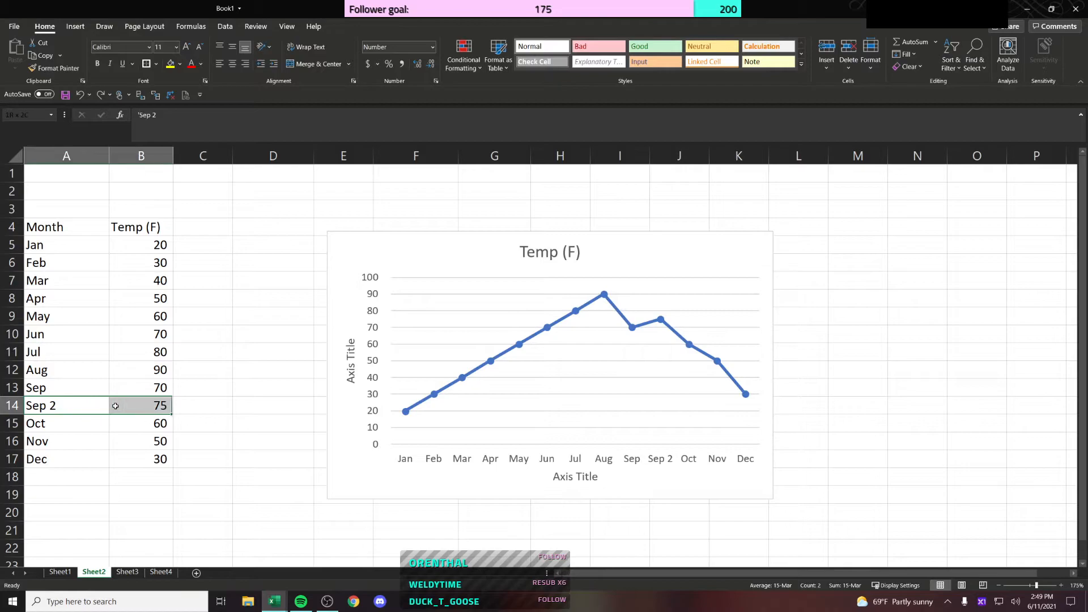
left_click(73, 408)
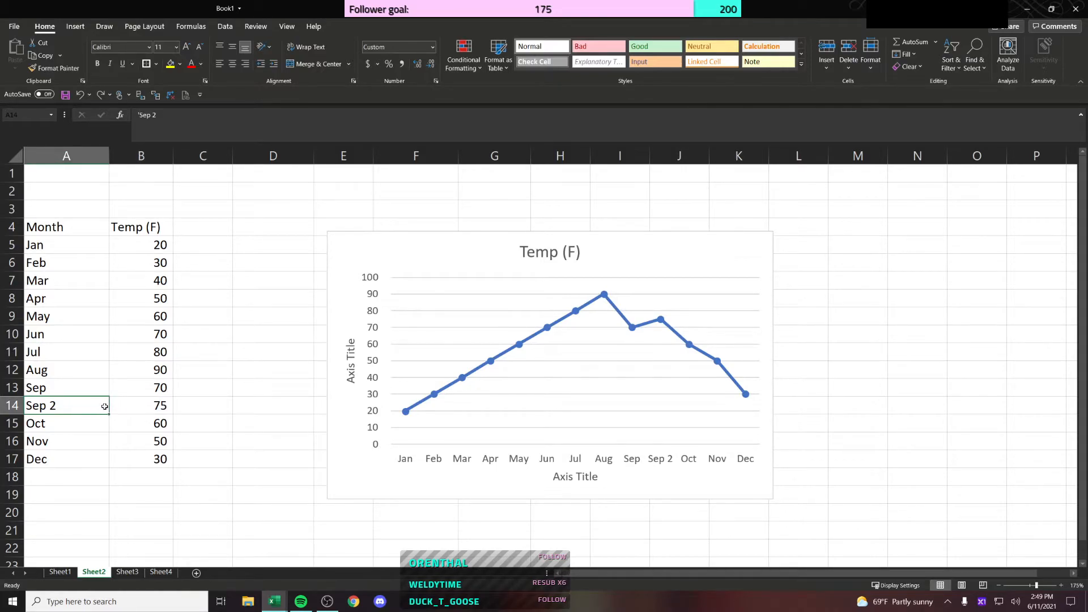
left_click(11, 405)
key("ctrl+minus")
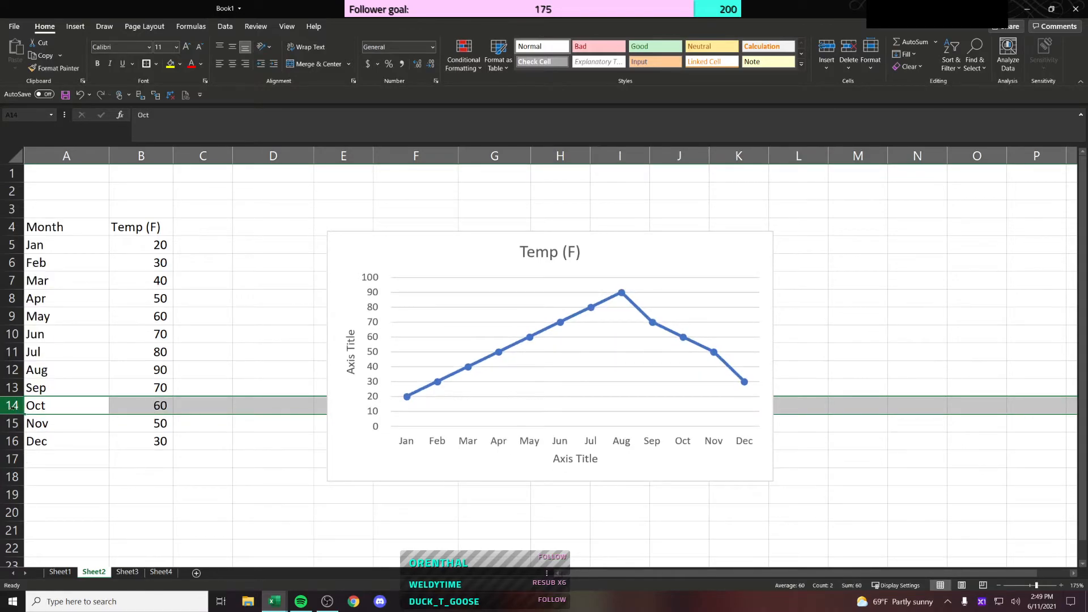
left_click(140, 425)
left_click(75, 403)
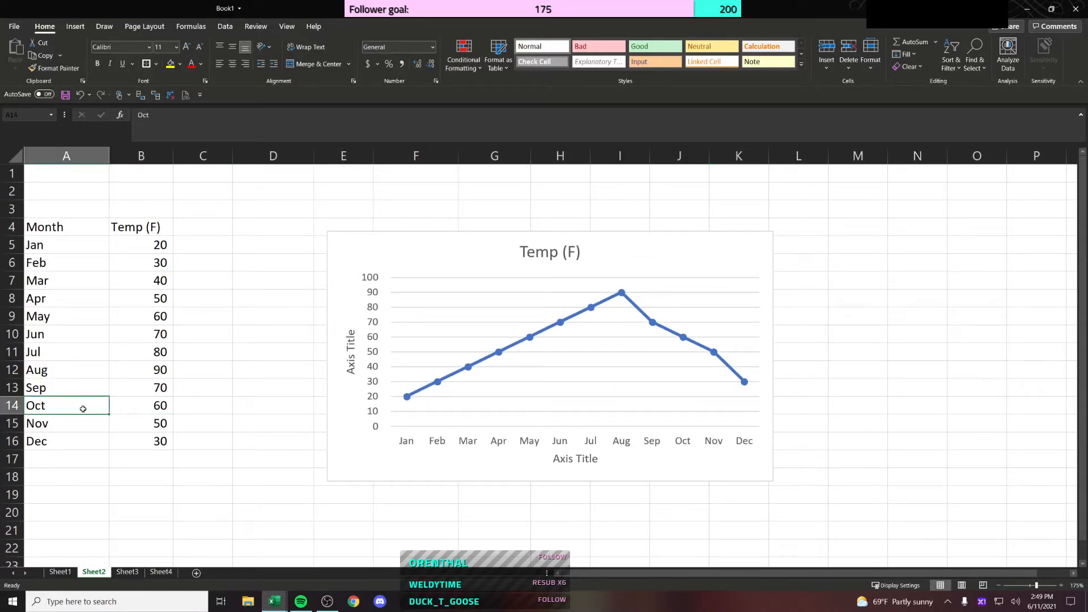
Step: Insert blank cells at A14:B14 above the October entry again, using the option that shifts the existing cells down
left_click_drag(67, 406, 128, 408)
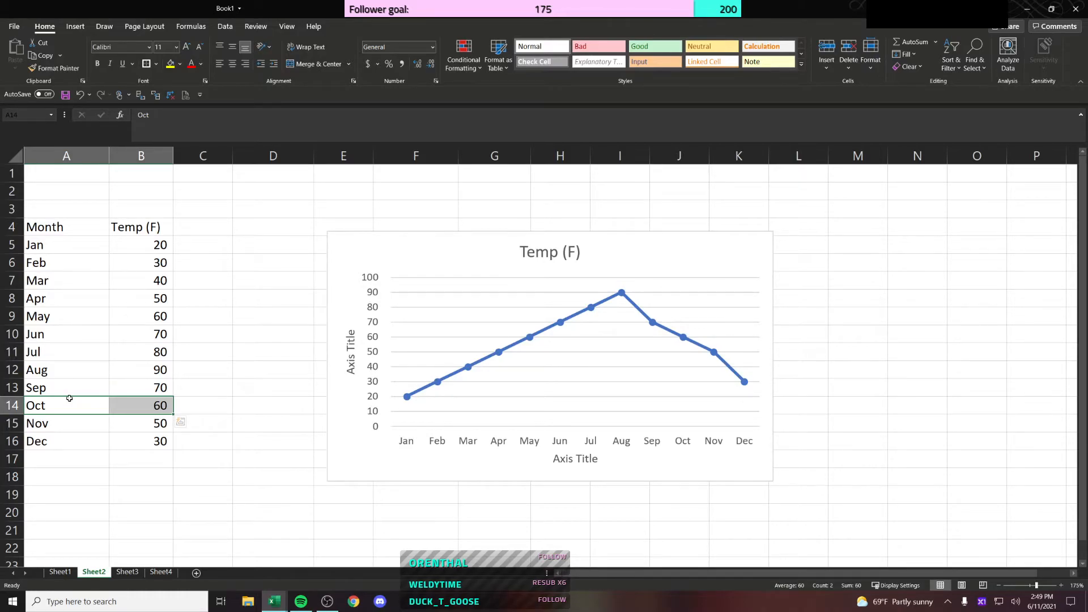
left_click_drag(90, 404, 134, 405)
left_click_drag(133, 405, 114, 406)
right_click(88, 405)
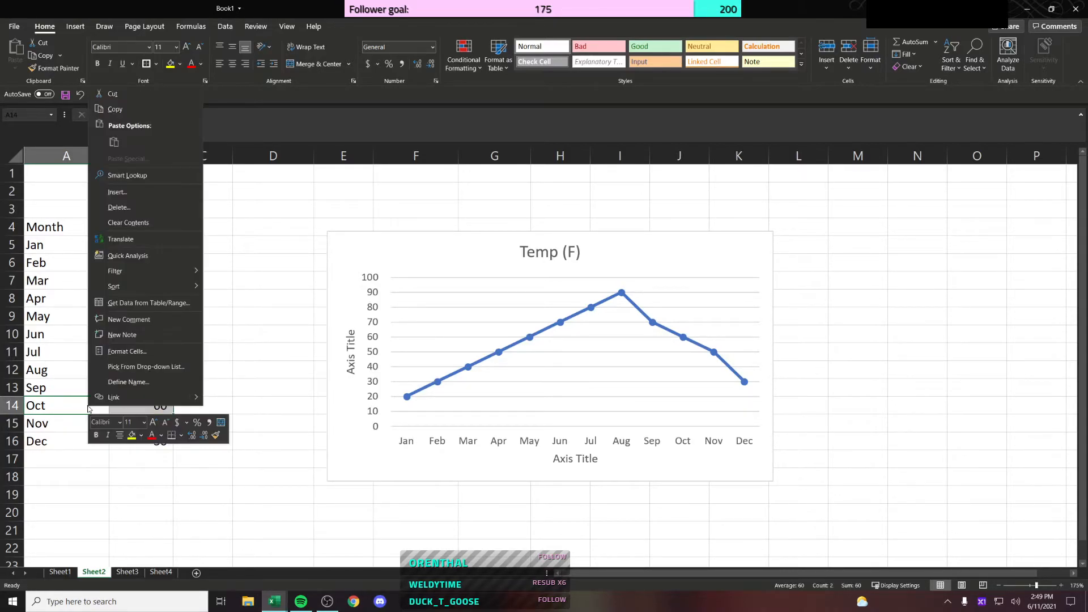
left_click(117, 192)
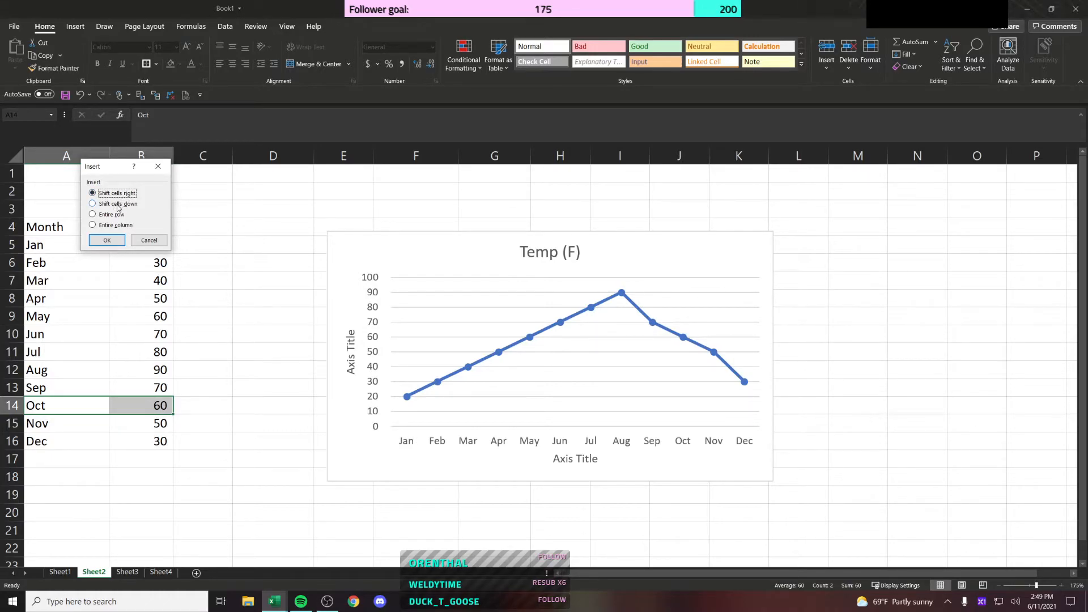
left_click(118, 205)
left_click(116, 215)
left_click(115, 226)
left_click(119, 205)
left_click(107, 240)
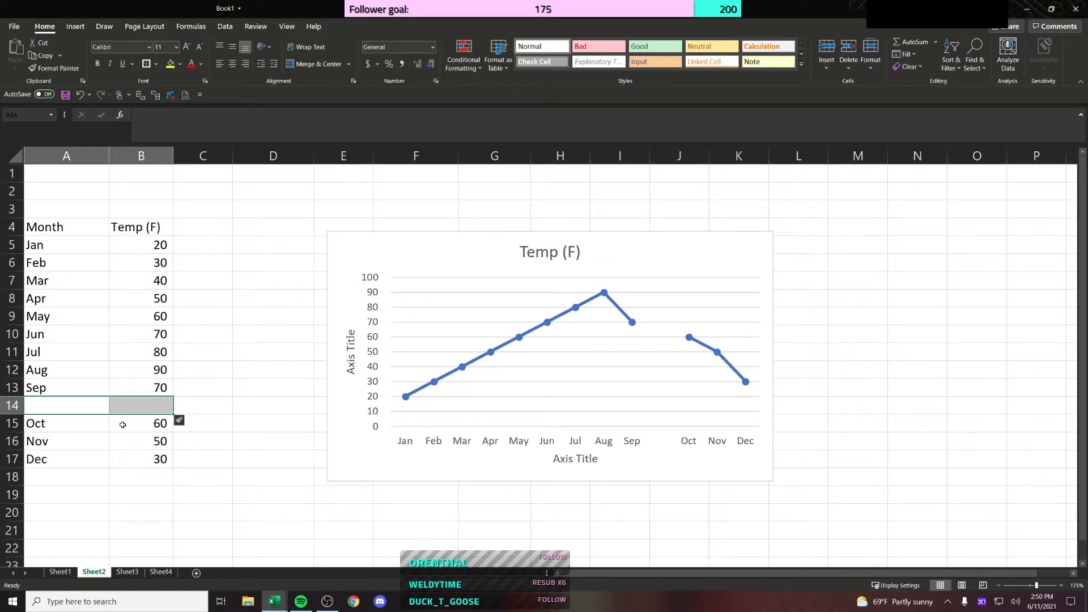
Step: Enter Sep 2 as a text label in A14 and its temperature of 75 in B14
left_click(87, 404)
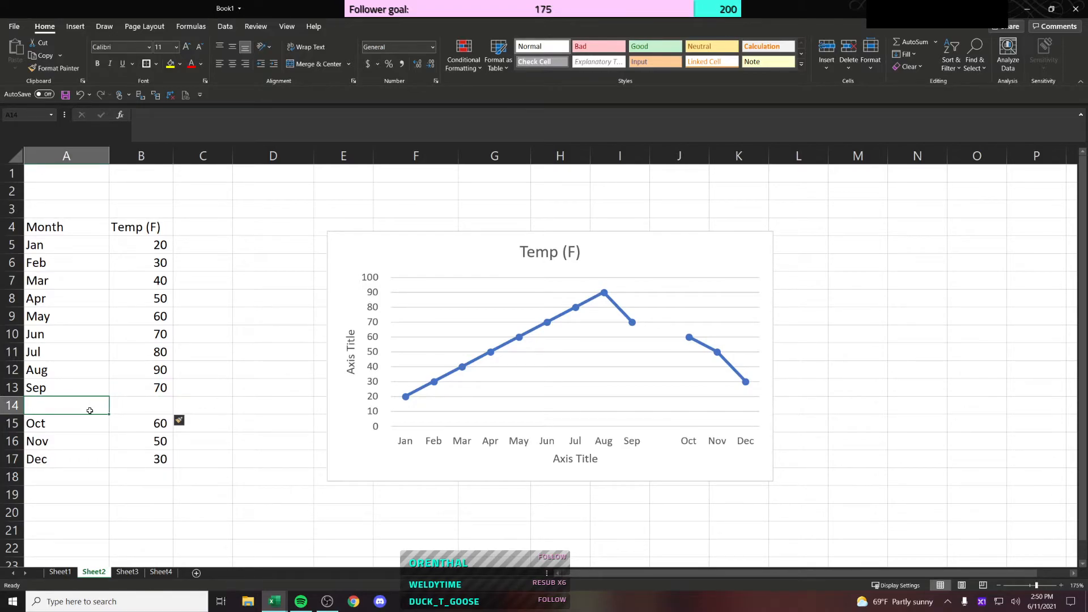
type("\"")
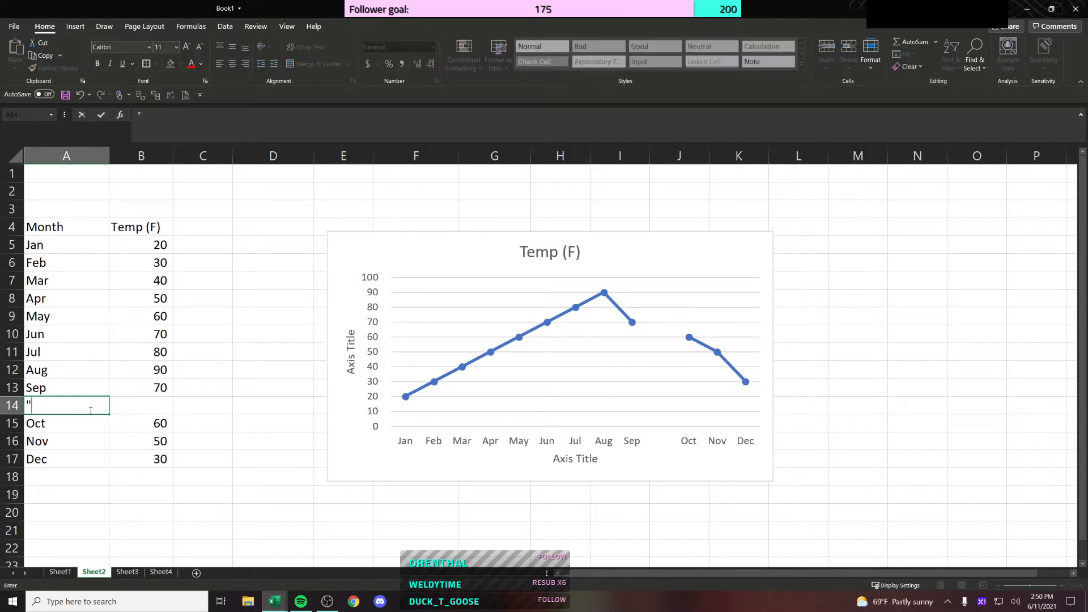
type("Dr")
key("BackSpace")
key("BackSpace")
type("Sep 2")
key("Return")
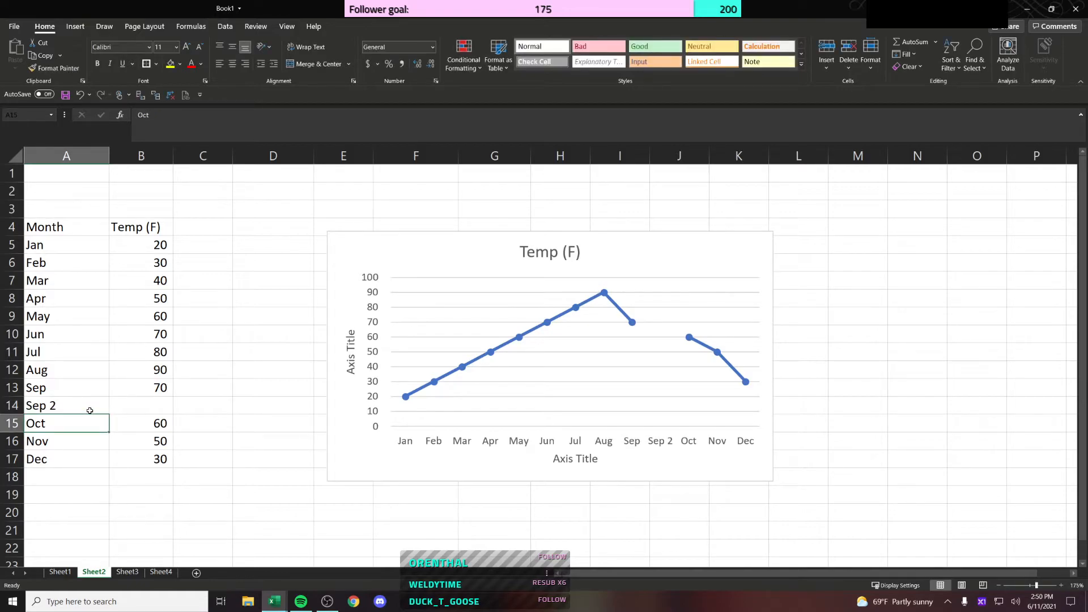
key("Up")
key("Right")
type("75")
key("Return")
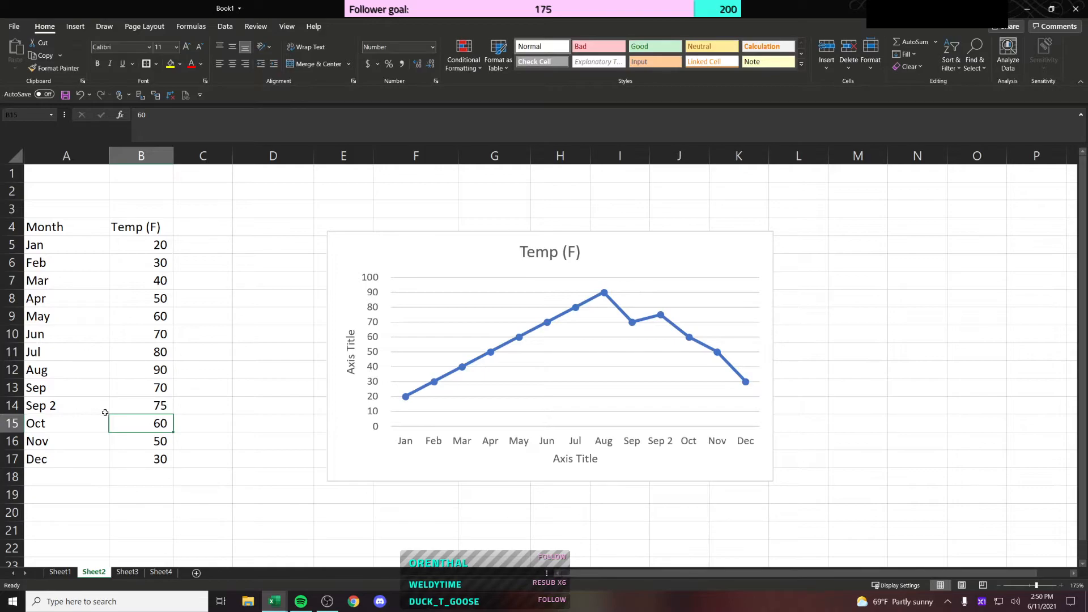
left_click(434, 247)
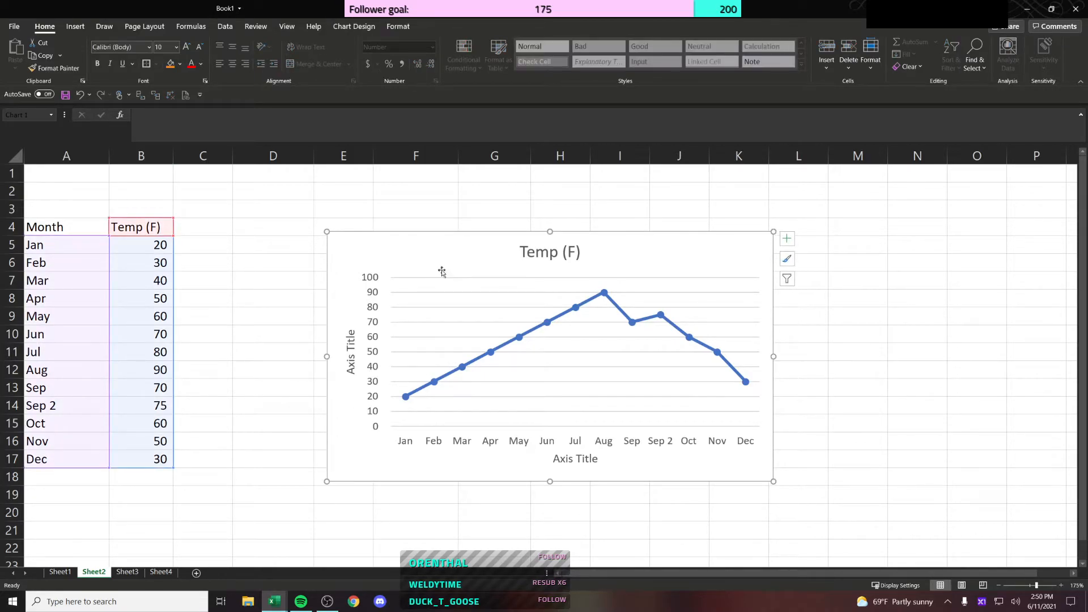
right_click(515, 352)
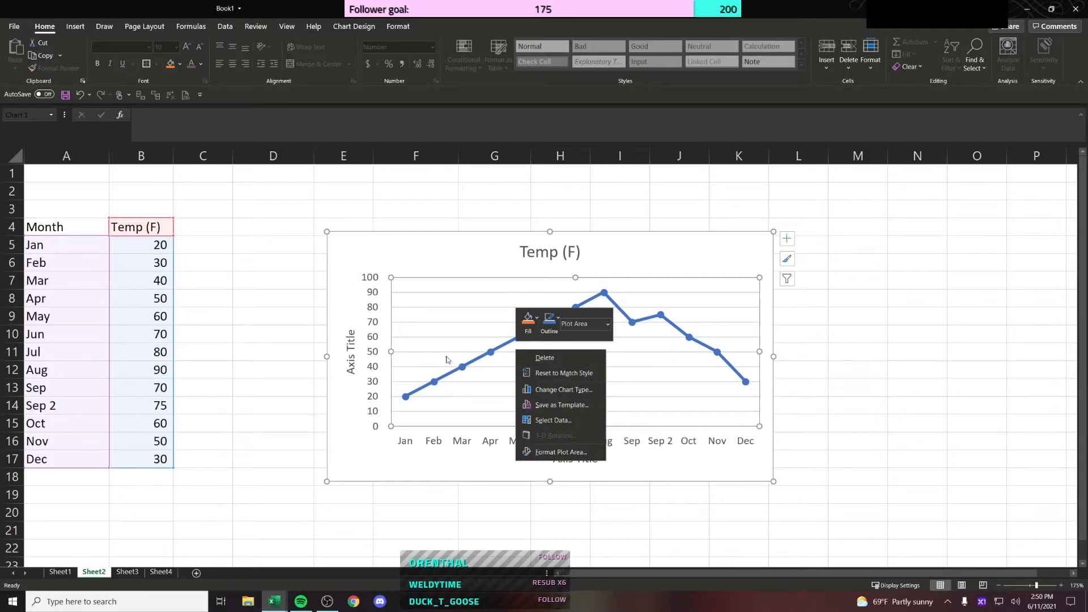
key("Escape")
Step: Copy the Temp (F) header into C4 and edit the copy to read Temp 2 (F)
left_click(207, 243)
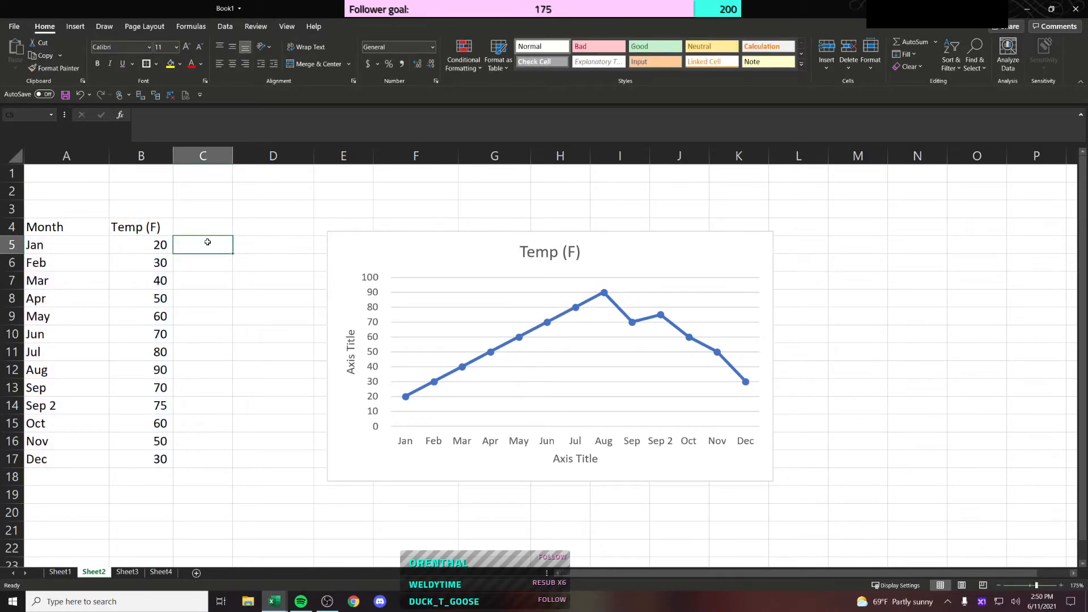
left_click(219, 223)
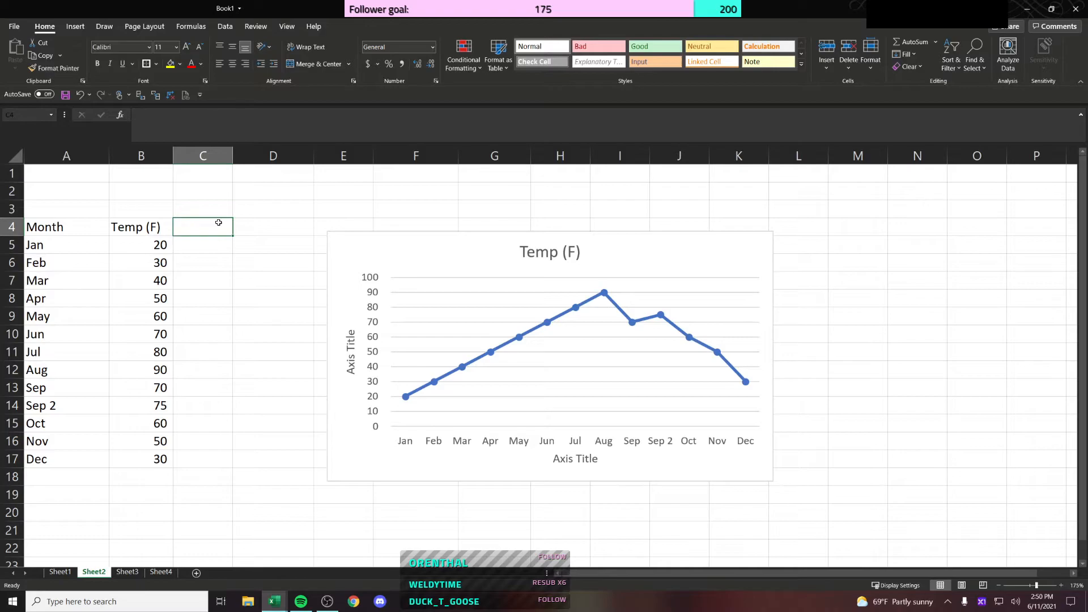
key("Left")
key("ctrl+c")
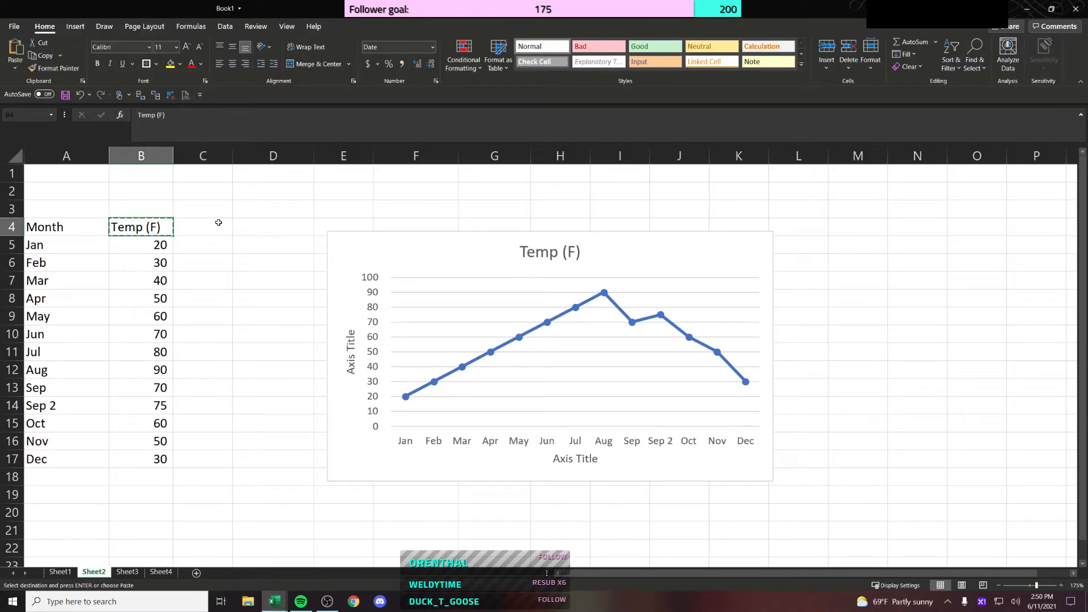
key("Right")
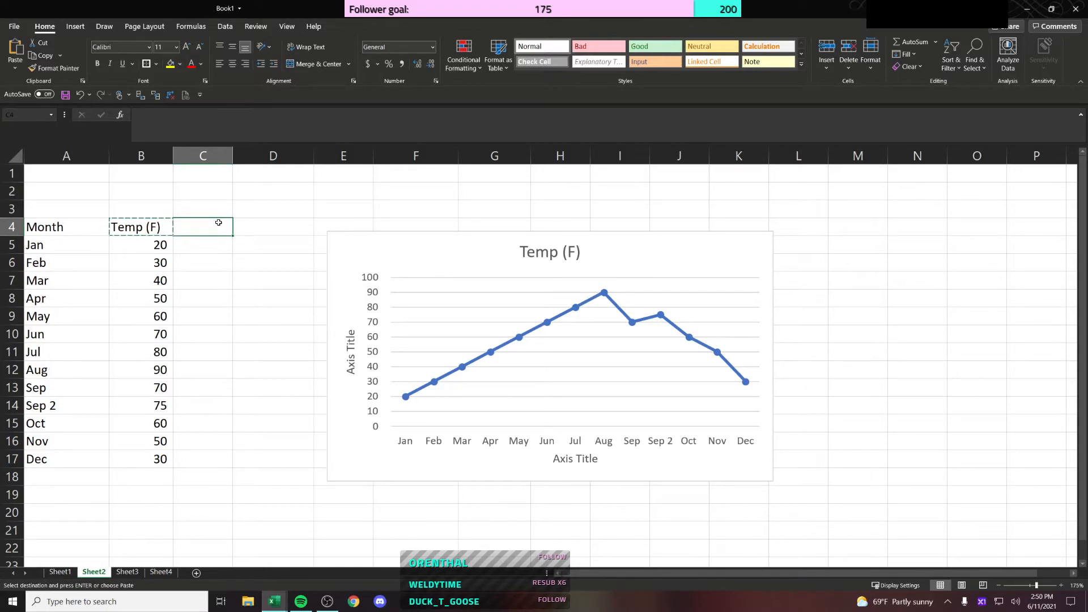
key("ctrl+v")
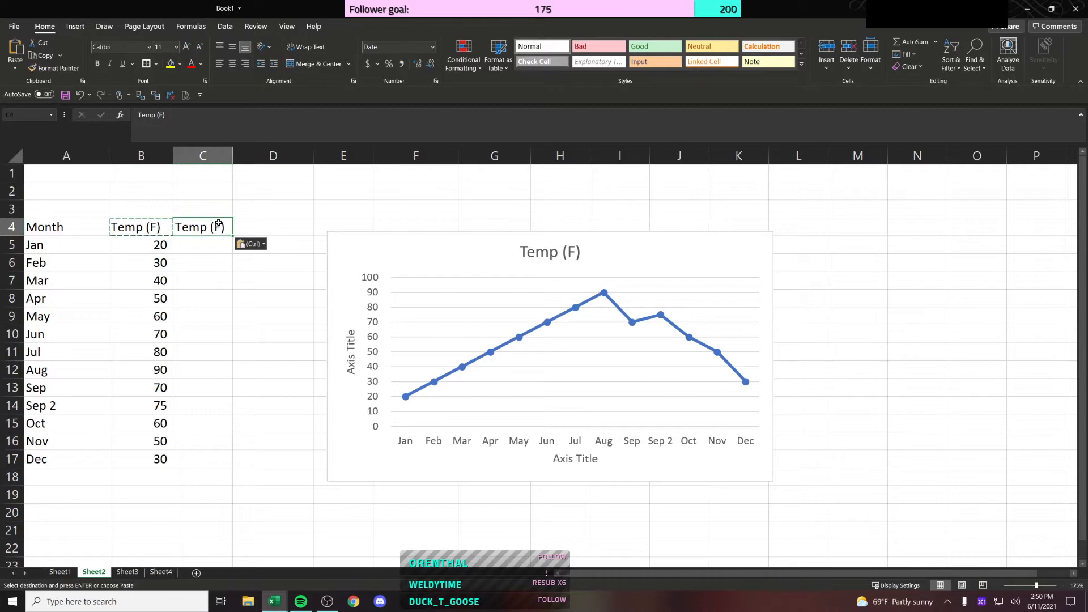
double_click(219, 223)
type("2")
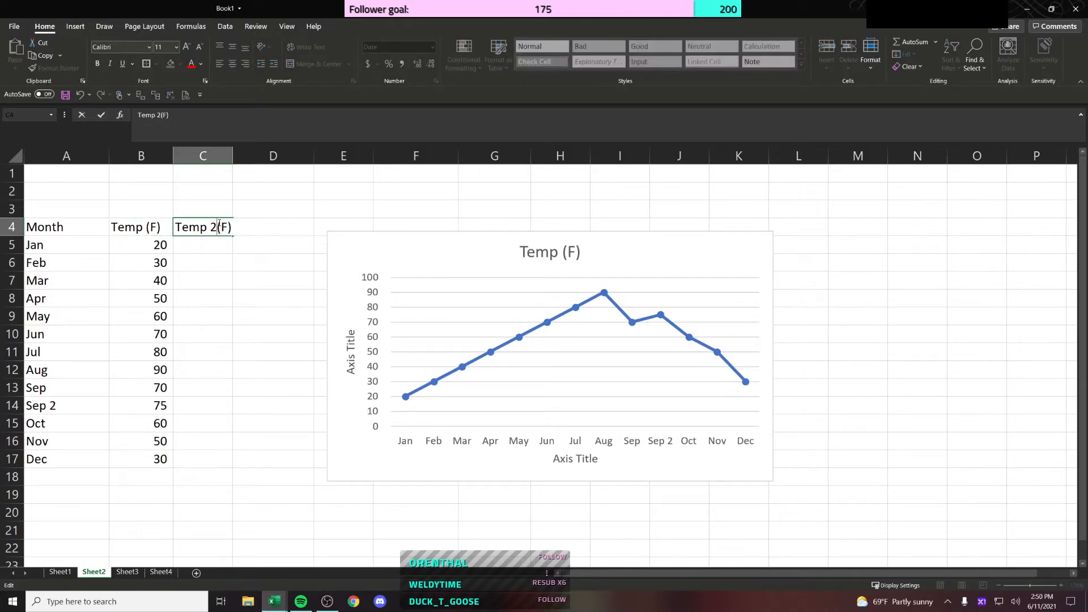
key("Return")
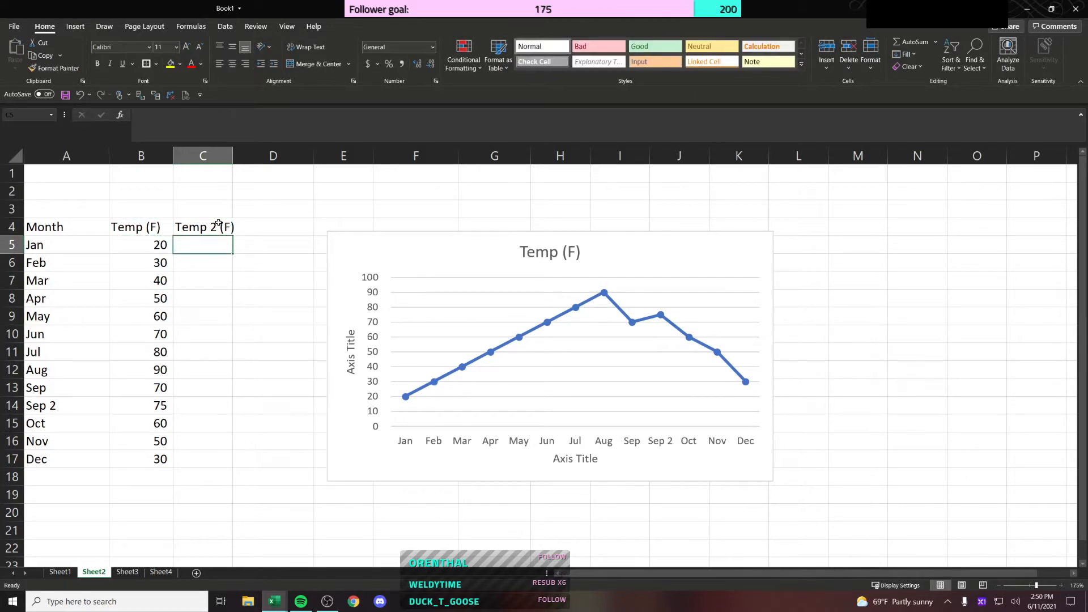
Step: Enter the formula =B5+10 in C5 for the January value of the second temperature column
type("=")
key("Left")
key("Left")
key("Right")
type("+1")
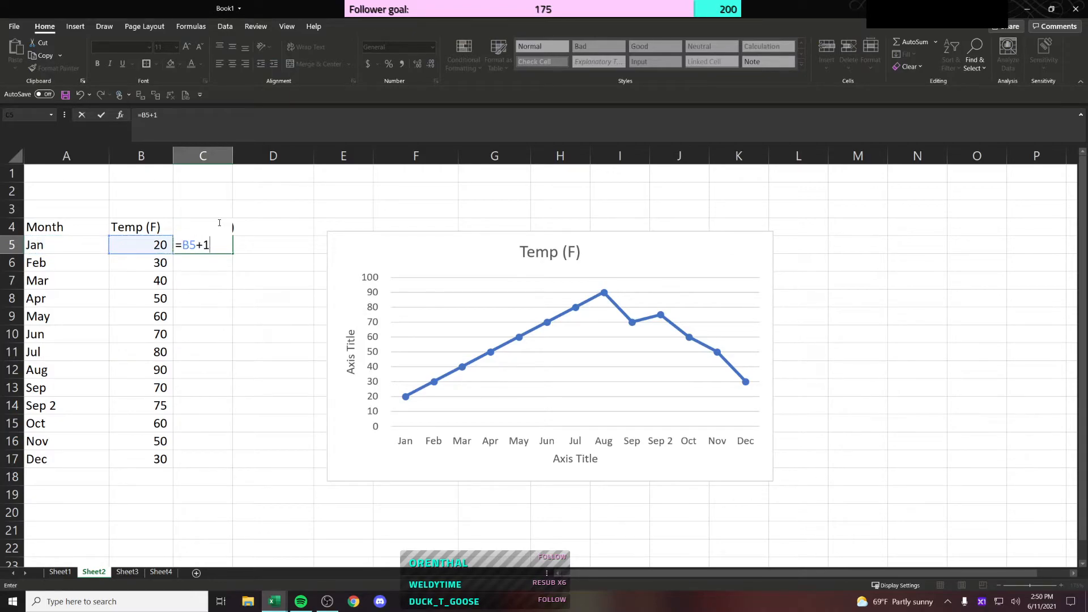
type("0")
key("Return")
Step: Copy the C5 formula down through December in C17
key("Up")
key("ctrl+c")
key("shift+Down")
key("shift+Down")
key("shift+Down")
key("shift+Down")
key("shift+Down")
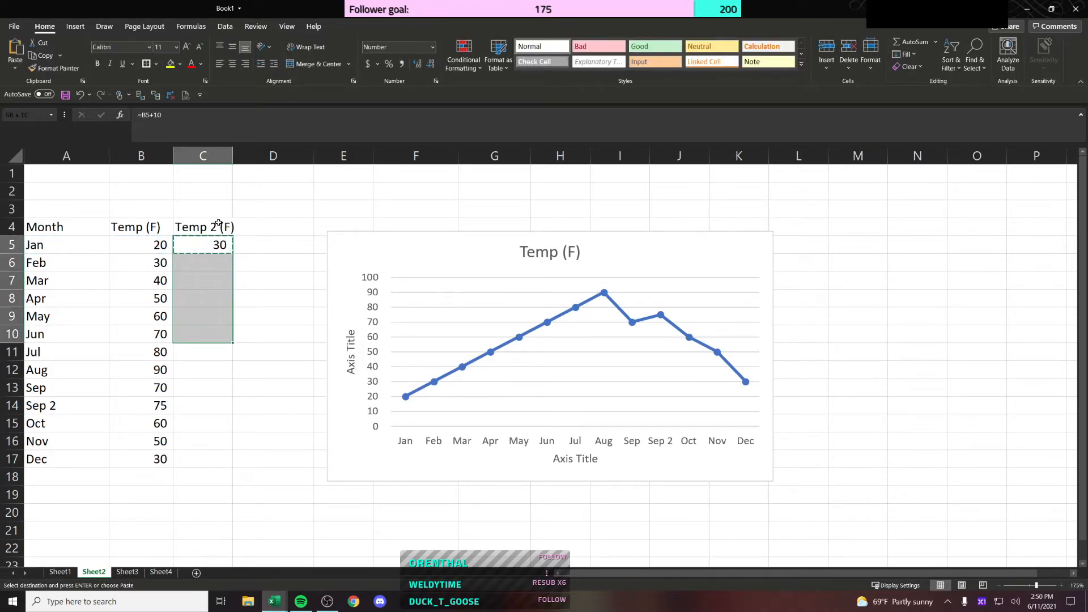
key("shift+Down")
key("shift+Down")
key("shift+Down")
key("shift+Down")
key("shift+Down")
key("shift+Down")
key("shift+Down")
key("ctrl+v")
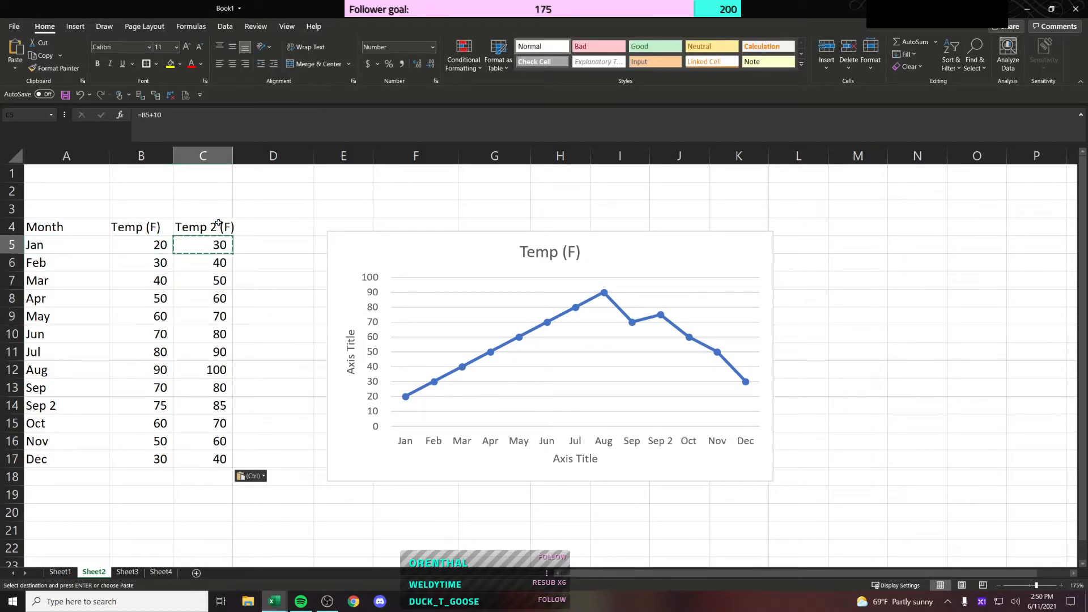
Step: Examine which source cells are highlighted for the whole chart, its temperature line and its vertical axis
left_click(352, 256)
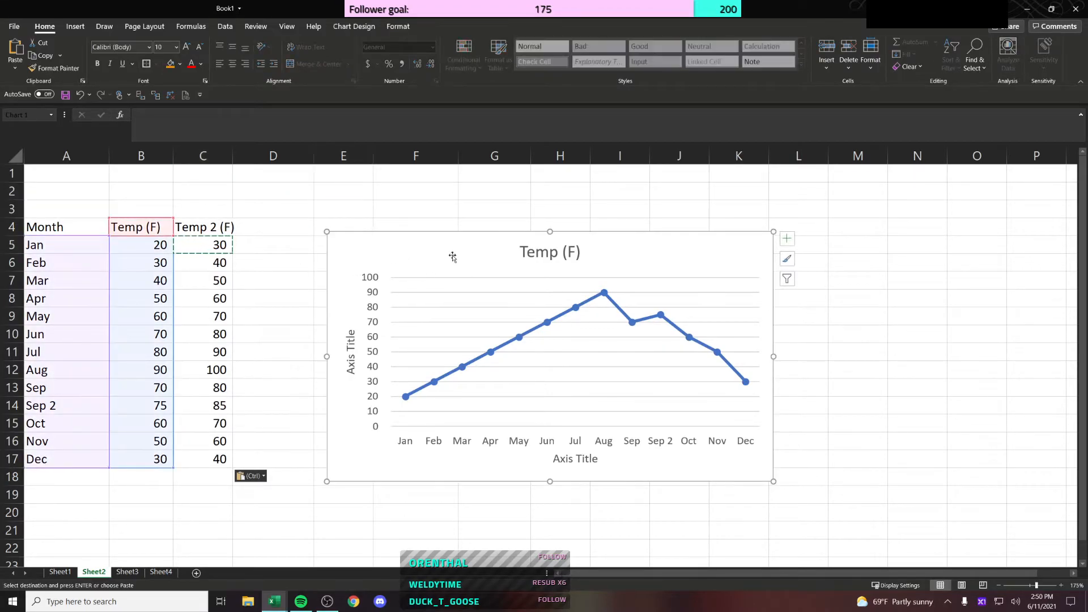
left_click(490, 182)
left_click(489, 354)
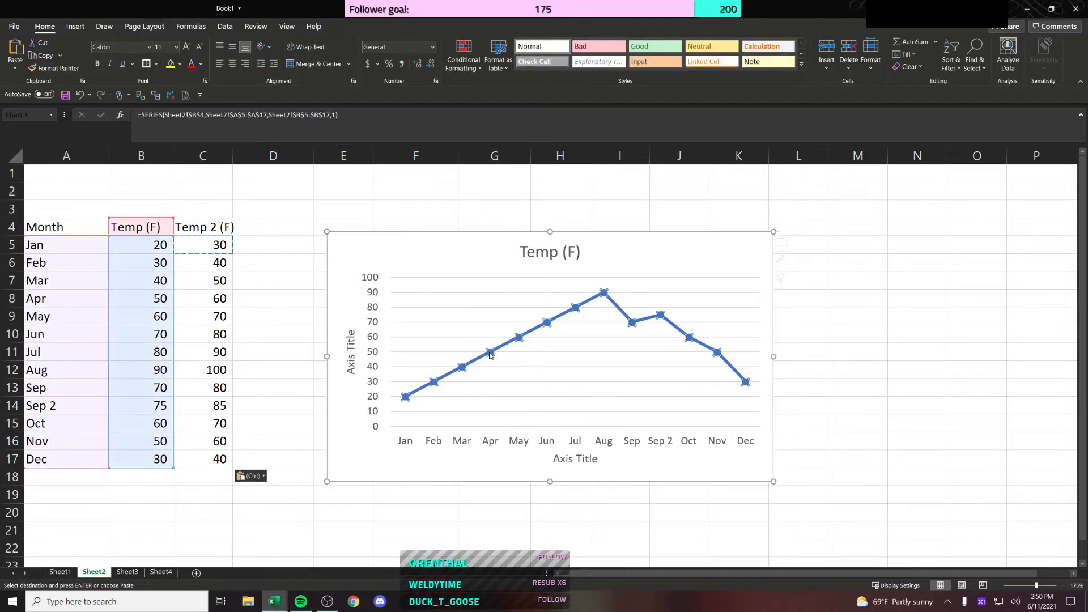
left_click(463, 267)
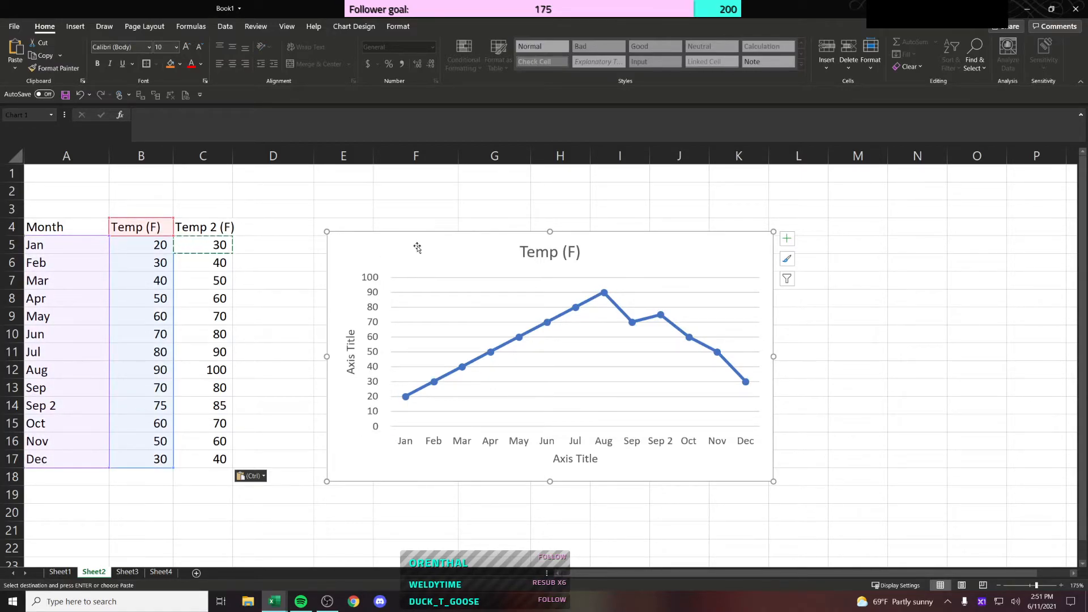
left_click(491, 352)
left_click(383, 314)
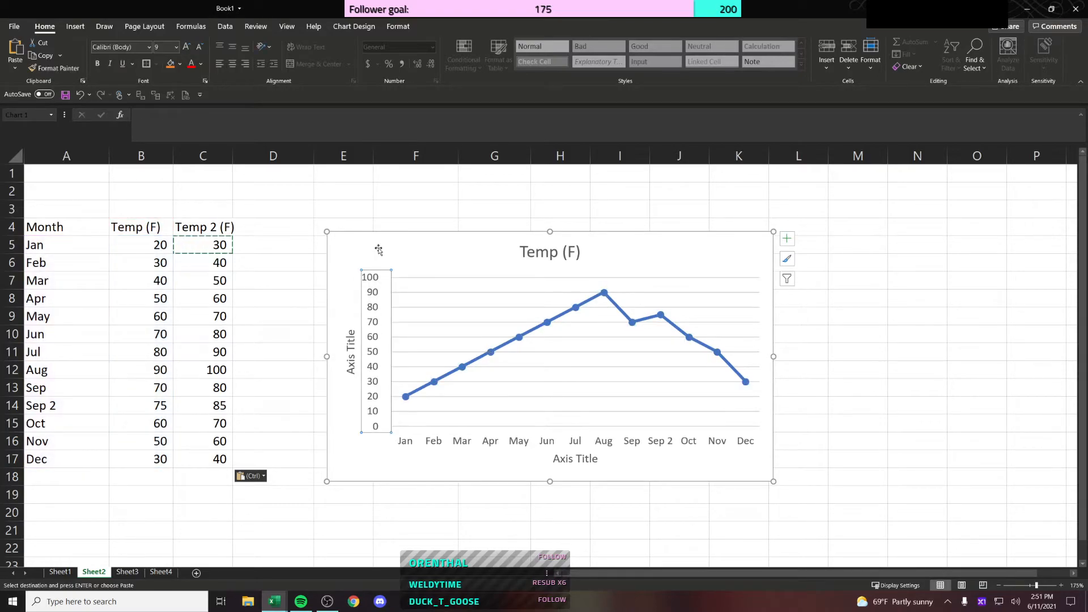
Step: Shift the chart line's highlighted source ranges to the Temp 2 (F) column, moving the values to C5:C17 and the series name to C4
left_click(413, 445)
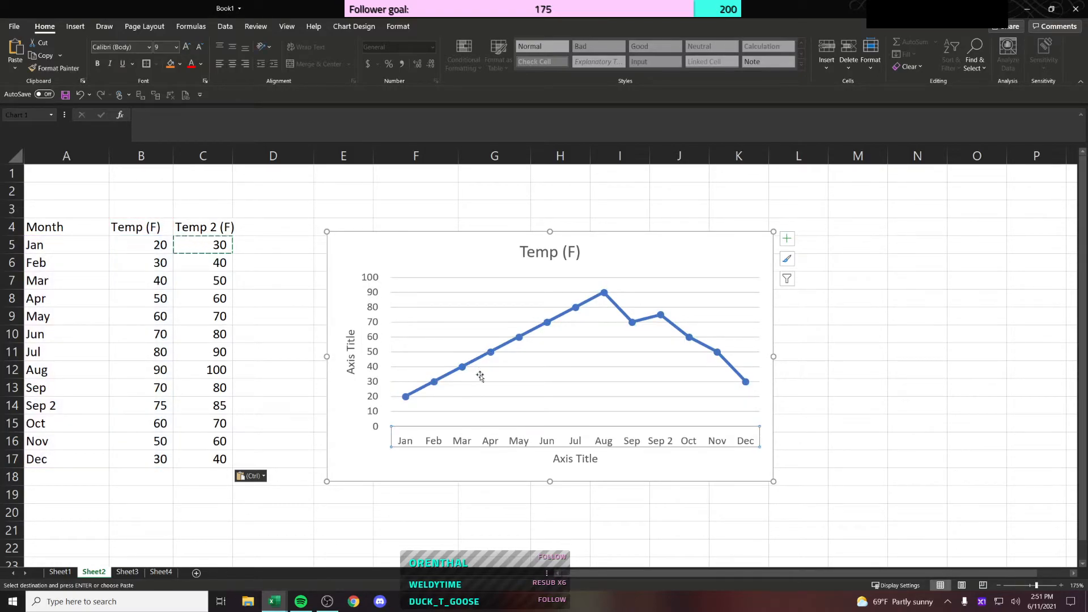
left_click(464, 369)
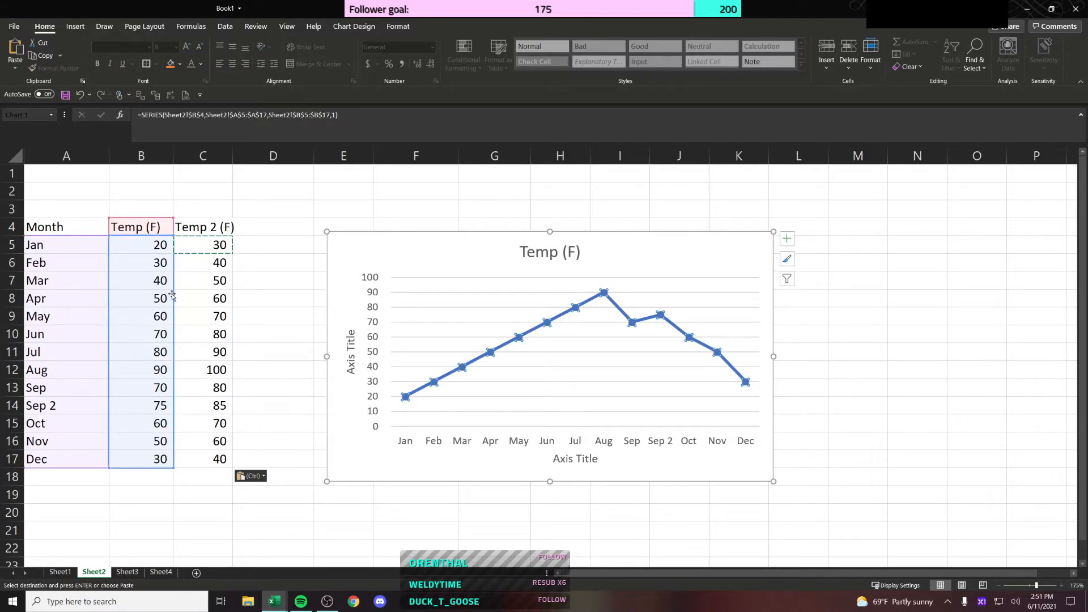
left_click_drag(172, 294, 192, 296)
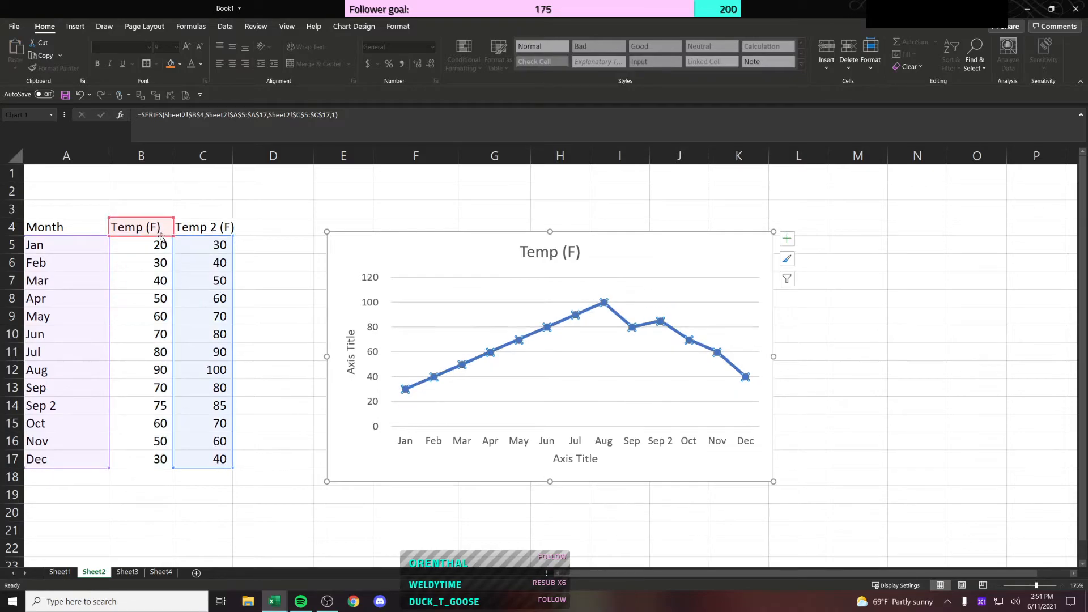
left_click_drag(154, 238, 194, 237)
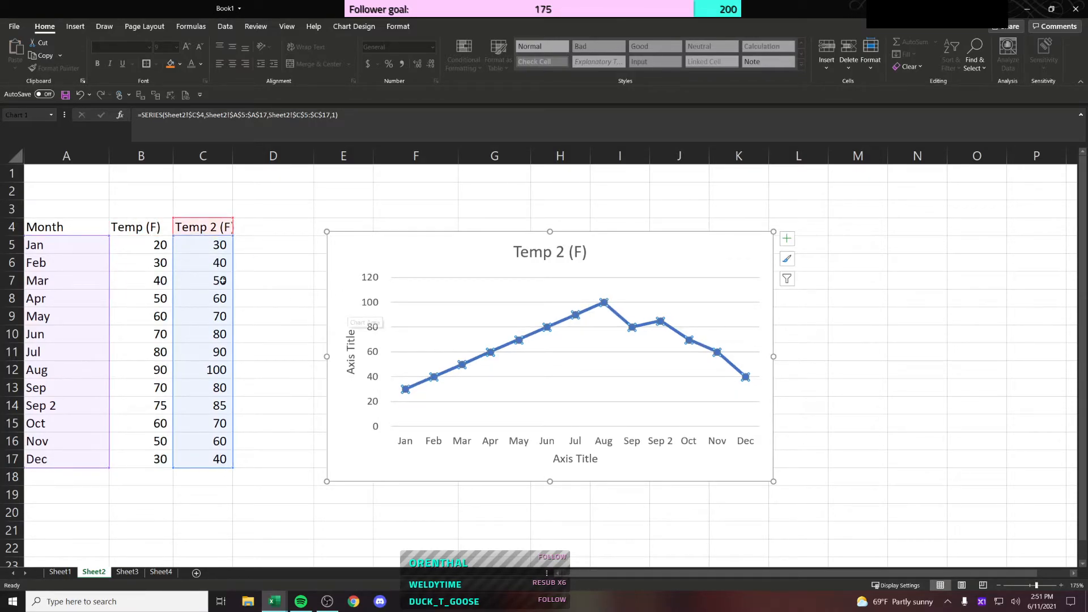
Step: Move the chart's source ranges back to the Temp (F) column, with values in B5:B17 and the series name in B4
left_click_drag(230, 285, 167, 285)
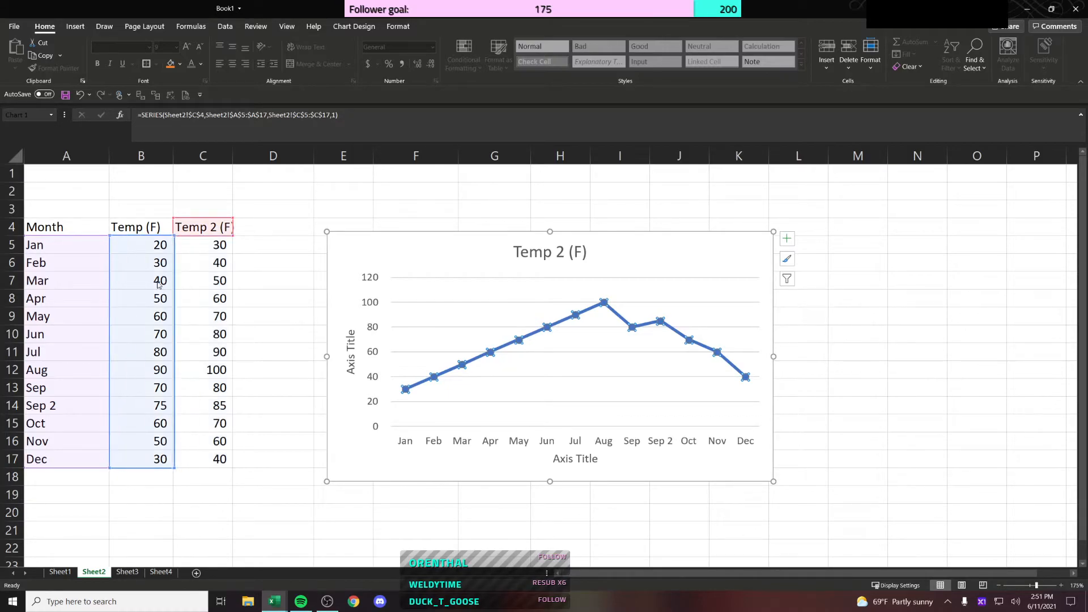
left_click_drag(184, 235, 121, 236)
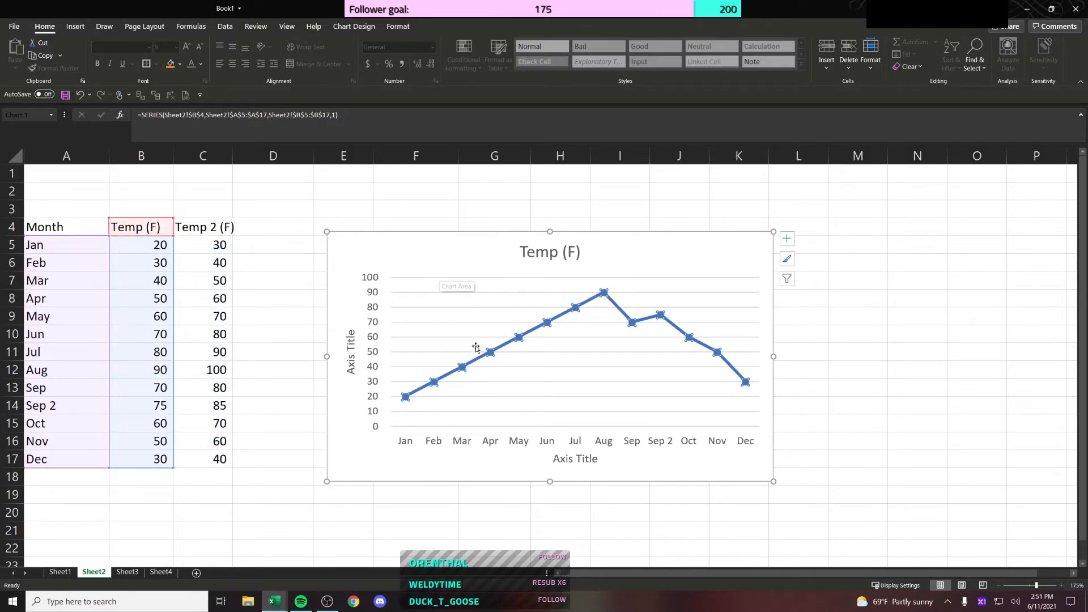
left_click(463, 313)
left_click(453, 260)
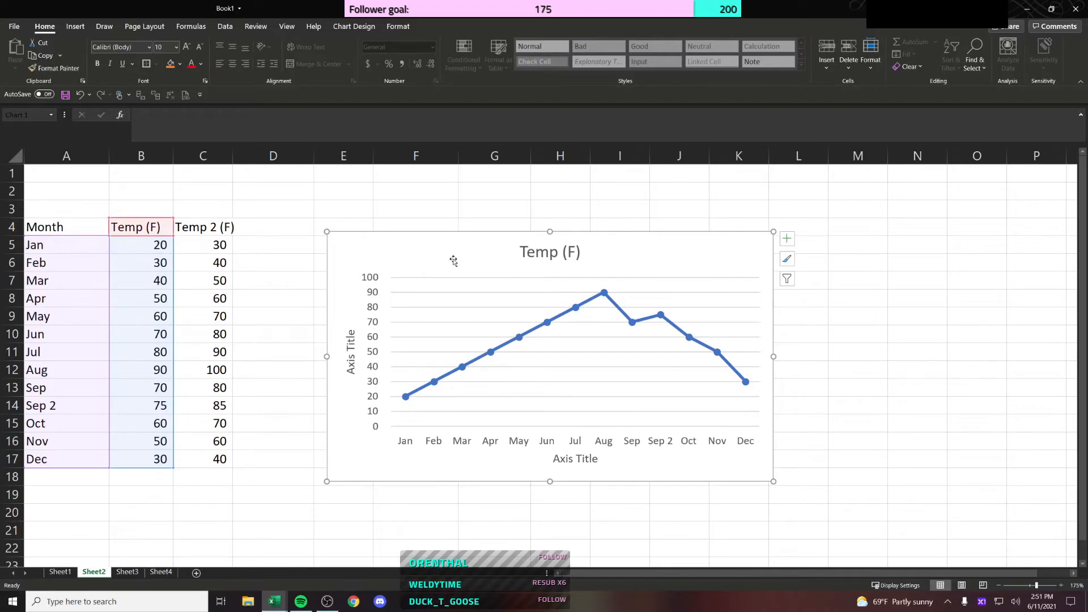
Step: Open the chart's data source and change the Temp (F) series name reference to Sheet2 cell C4
right_click(454, 261)
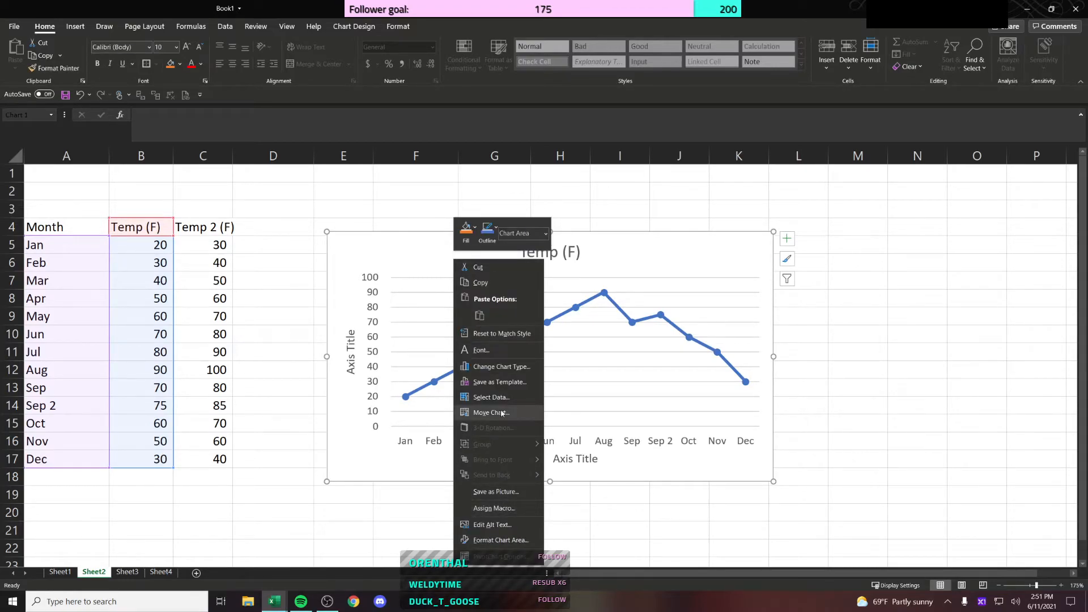
left_click(491, 397)
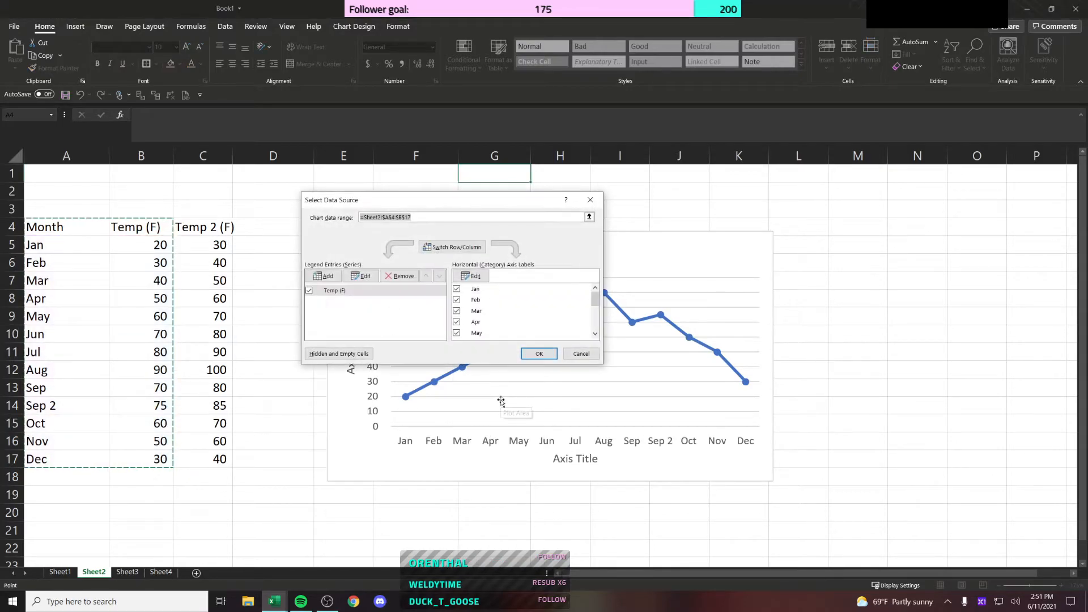
left_click(374, 294)
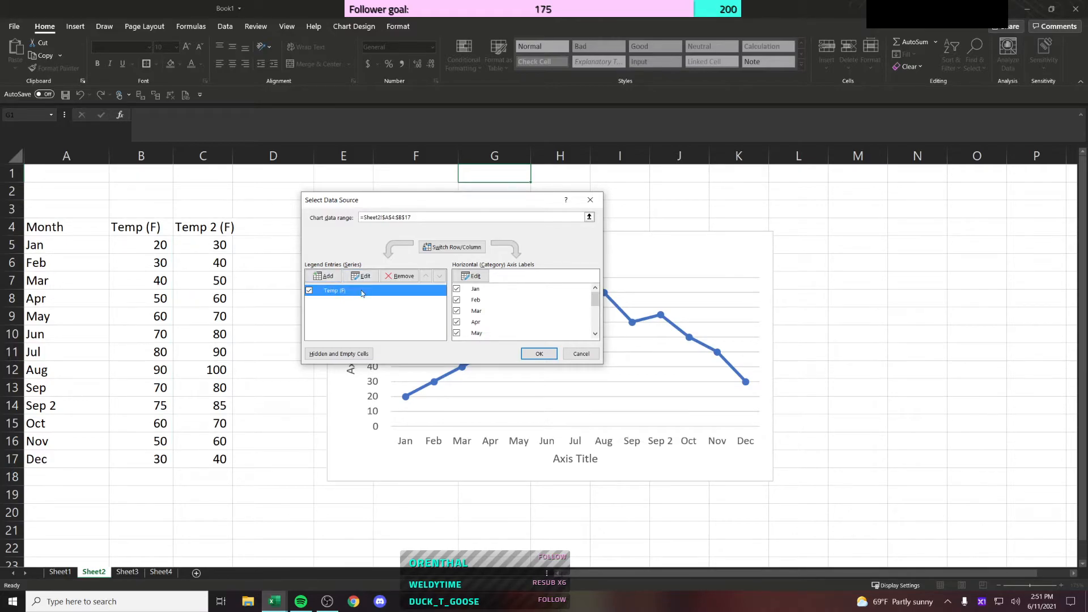
left_click(363, 278)
left_click(510, 312)
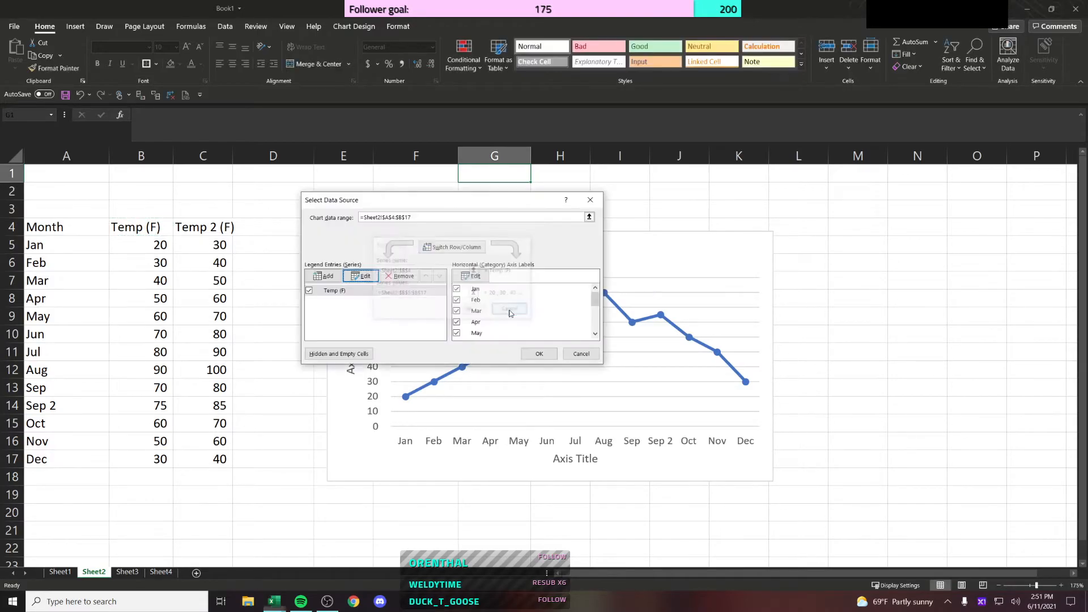
left_click(364, 278)
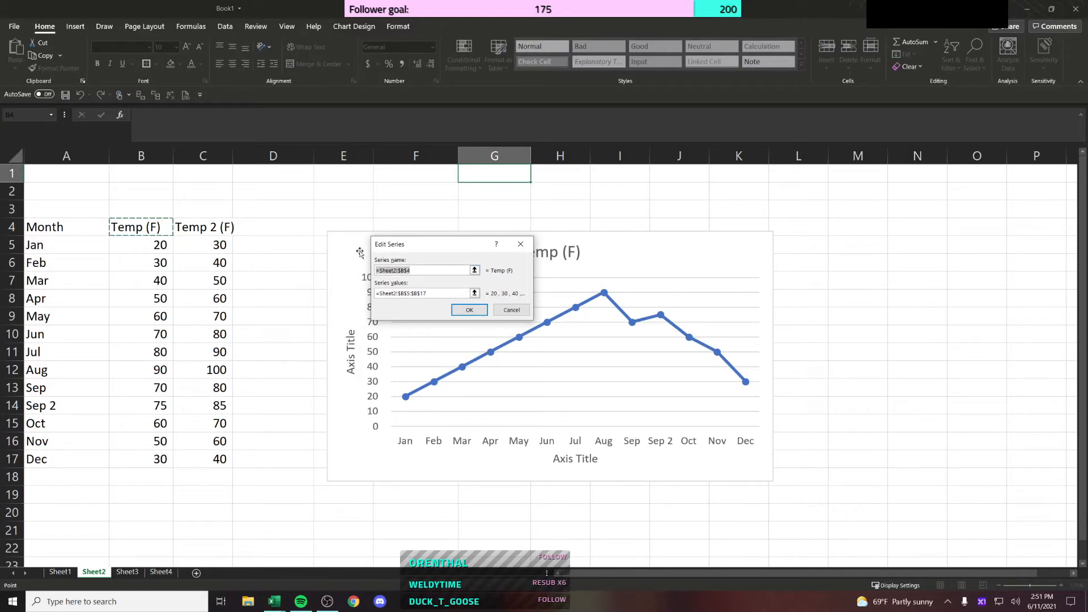
left_click_drag(420, 270, 369, 271)
left_click(215, 227)
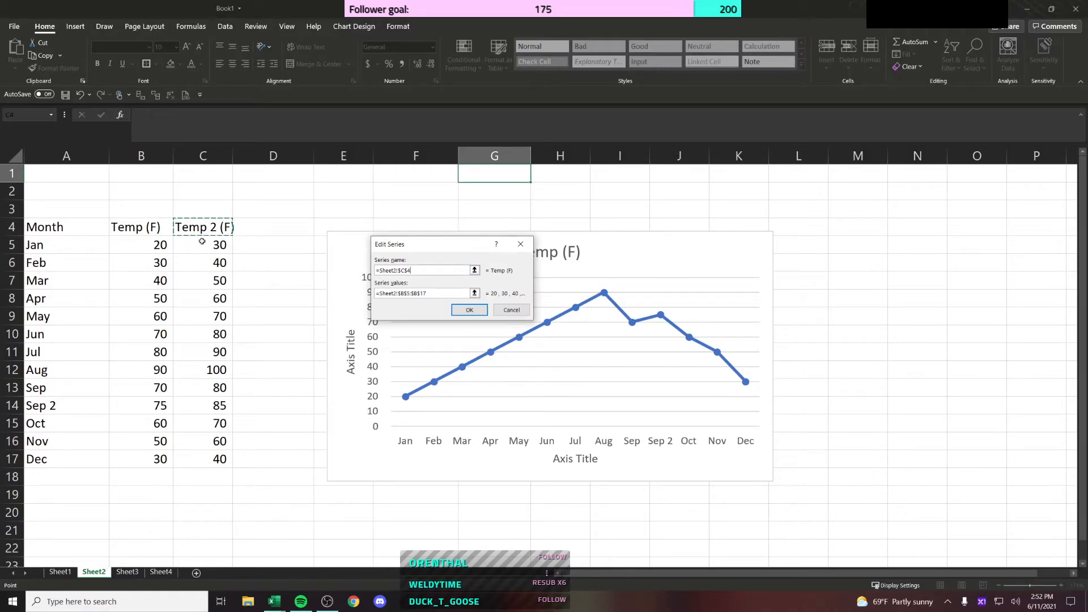
Step: Set the series values to the Temp 2 (F) data in Sheet2 C5:C17
left_click(432, 292)
left_click_drag(431, 293, 370, 295)
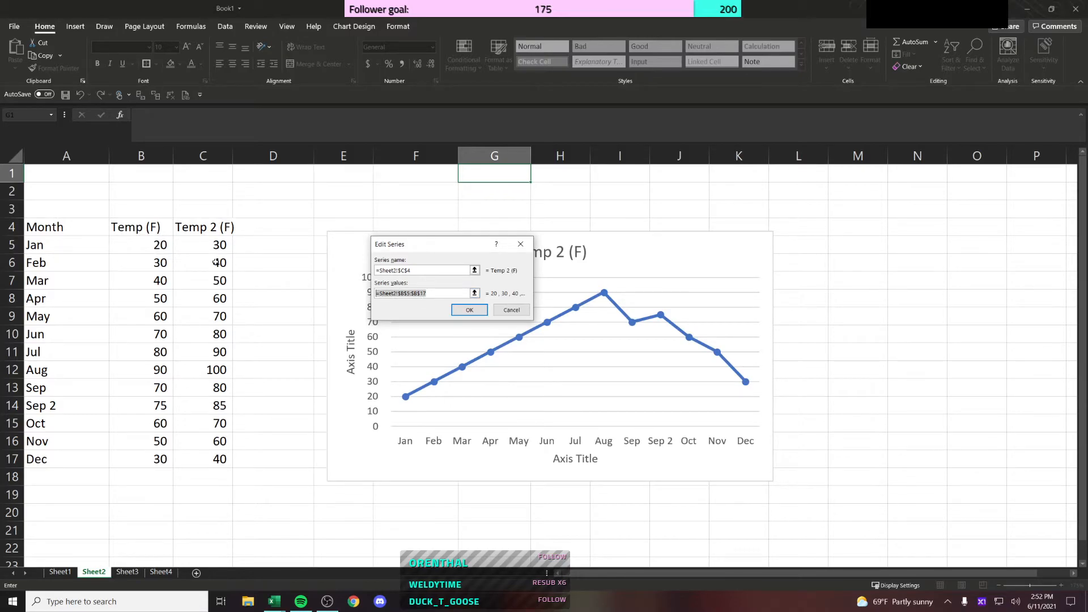
left_click(422, 294)
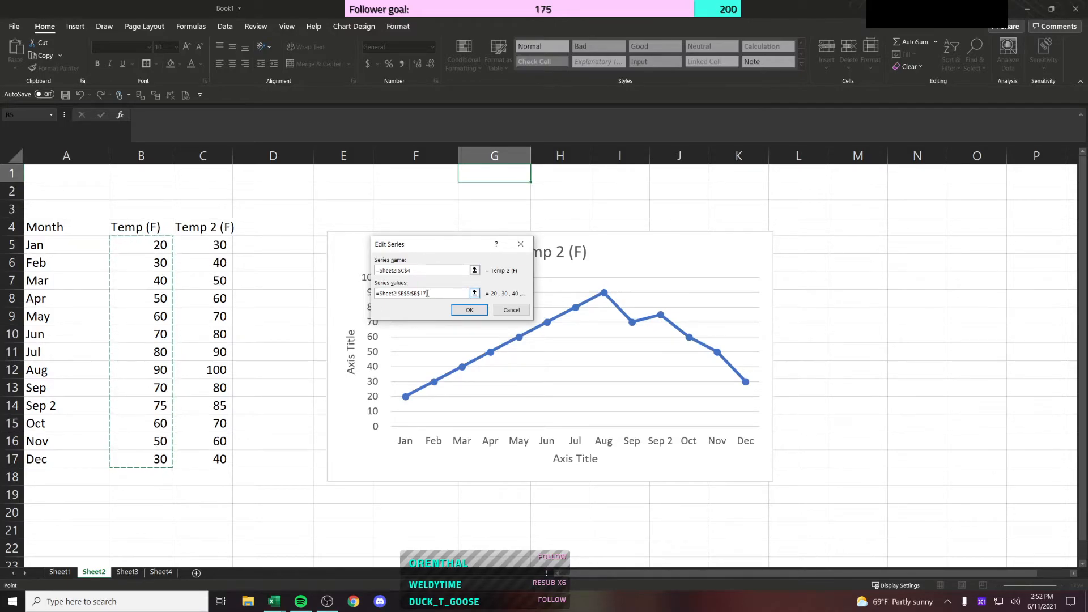
left_click_drag(442, 292, 372, 295)
left_click_drag(211, 248, 207, 458)
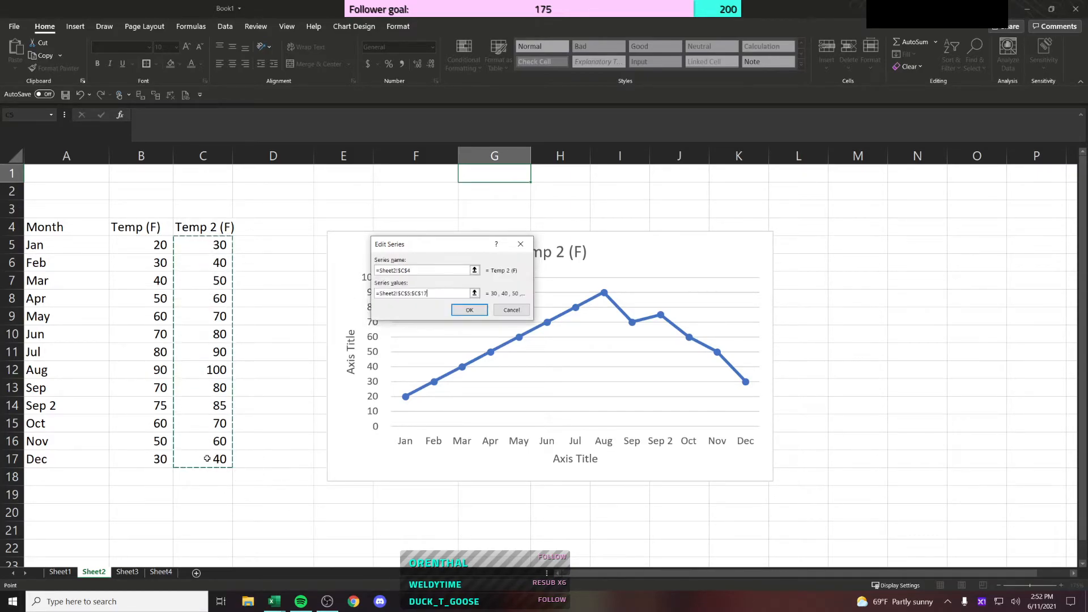
left_click(463, 309)
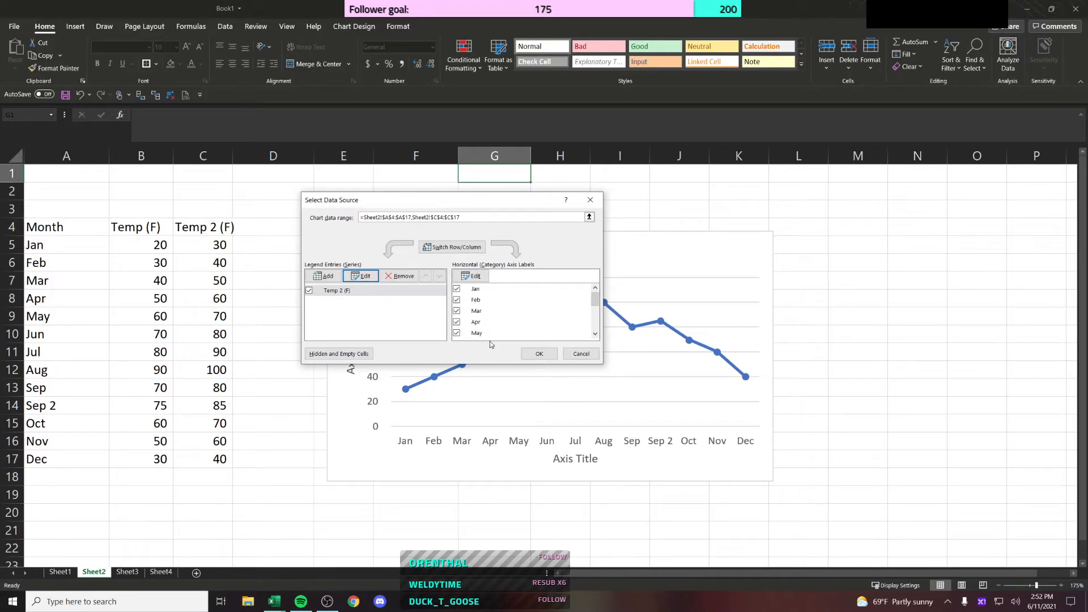
Step: Check the horizontal axis label range for the months and accept the chart's data source changes
mouse_move(511, 198)
left_mouse_down()
mouse_move(292, 202)
mouse_move(530, 185)
mouse_move(496, 214)
left_mouse_up()
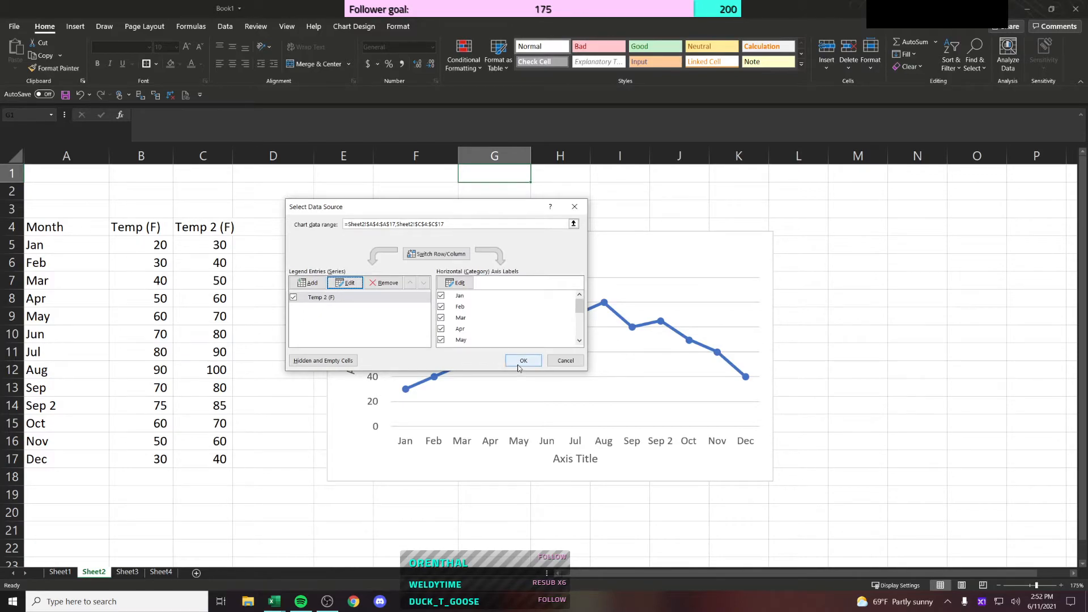
left_click(459, 282)
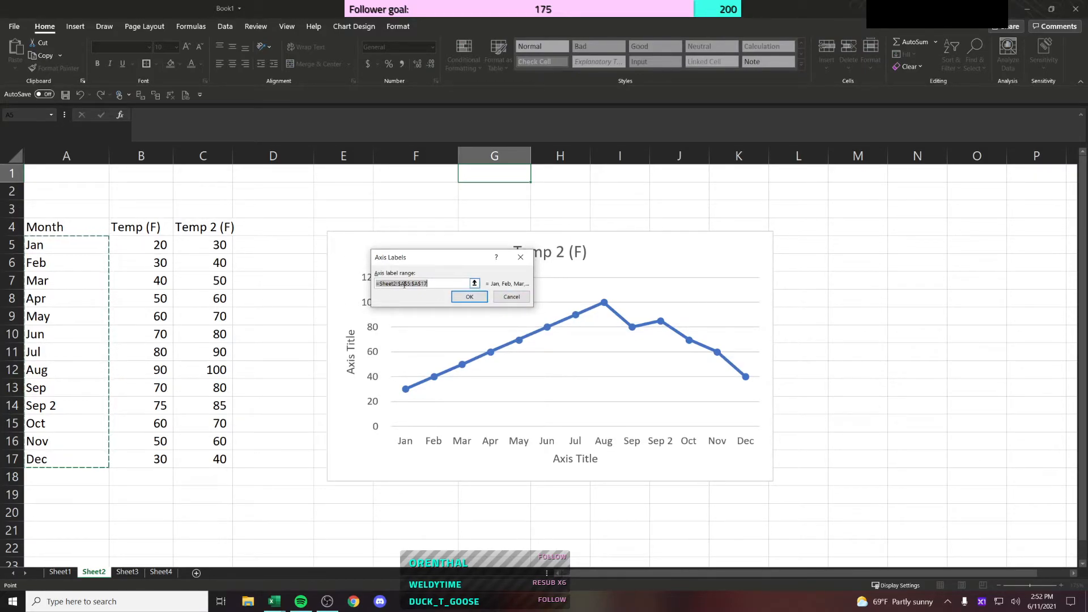
left_click(469, 297)
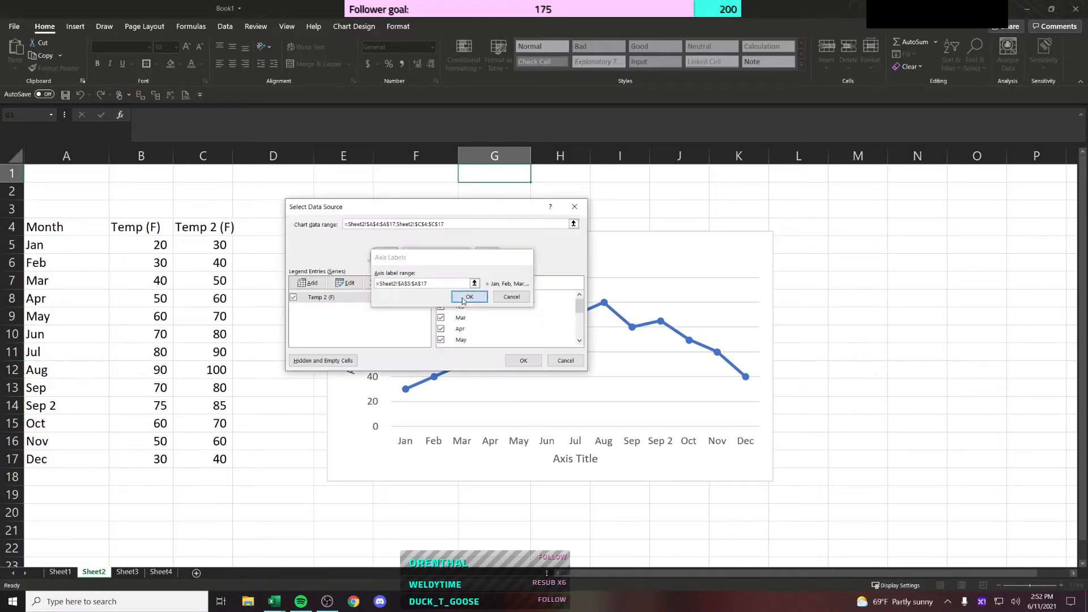
left_click(522, 361)
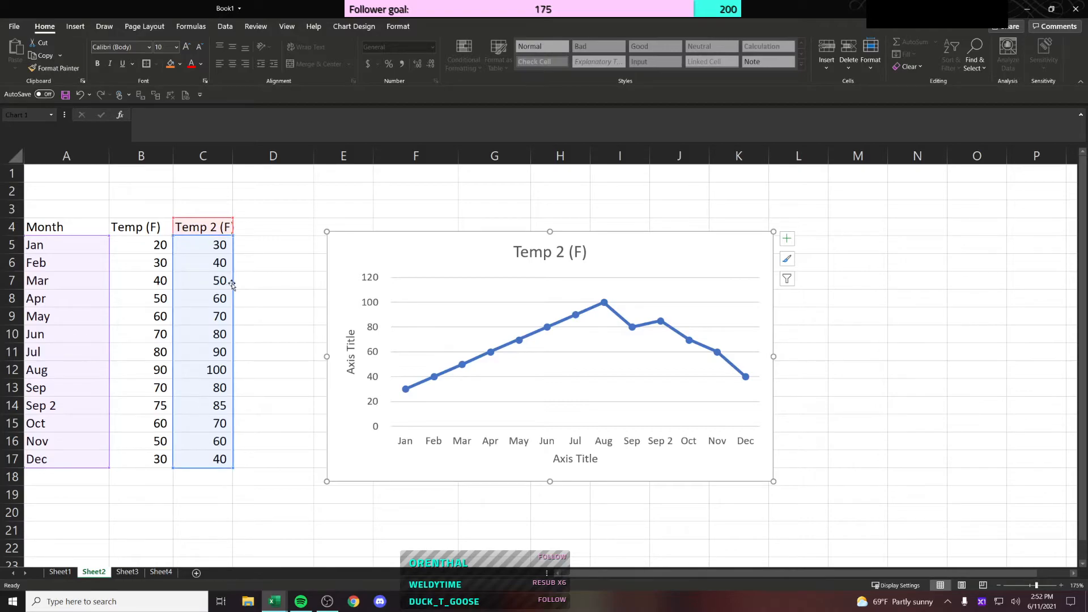
mouse_move(184, 285)
left_mouse_down()
mouse_move(139, 284)
mouse_move(205, 286)
left_mouse_up()
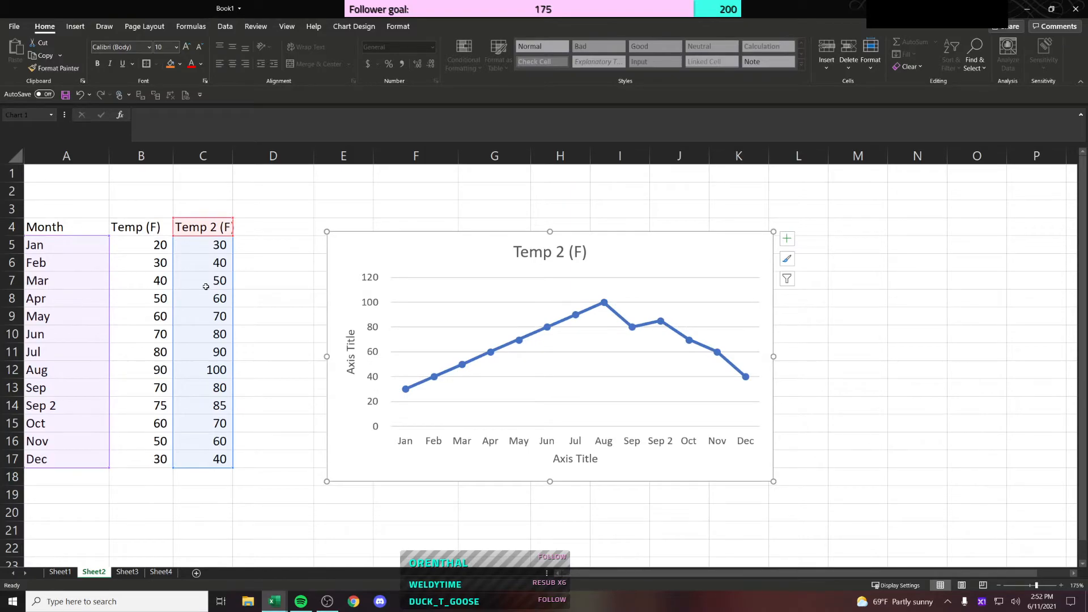
left_click(284, 289)
left_click(388, 255)
left_click(285, 264)
scroll(286, 266, "down", 6)
scroll(272, 295, "up", 1)
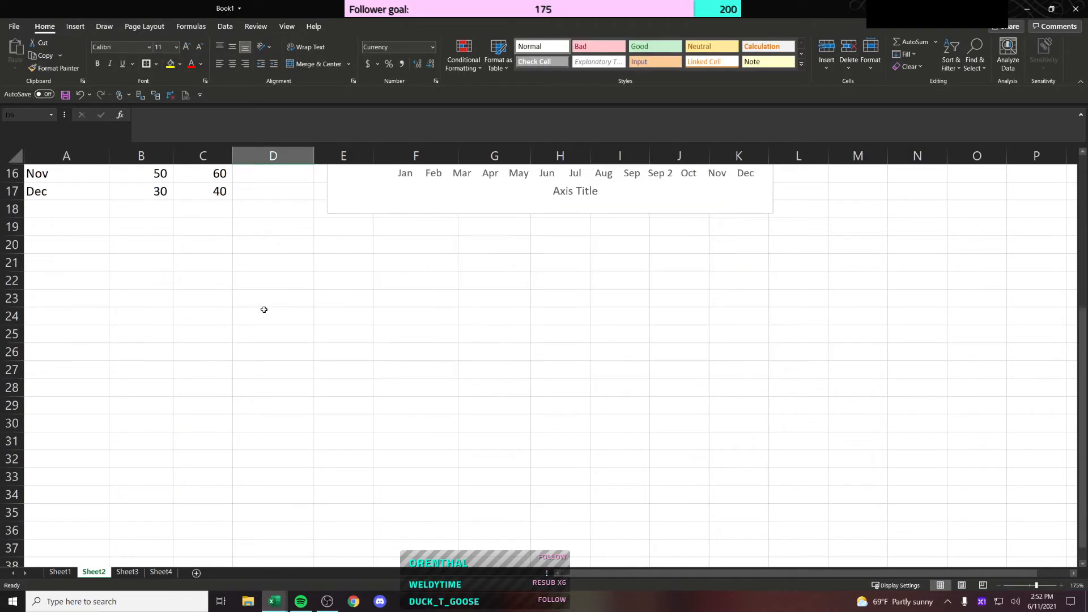
scroll(109, 281, "up", 1)
left_click(85, 297)
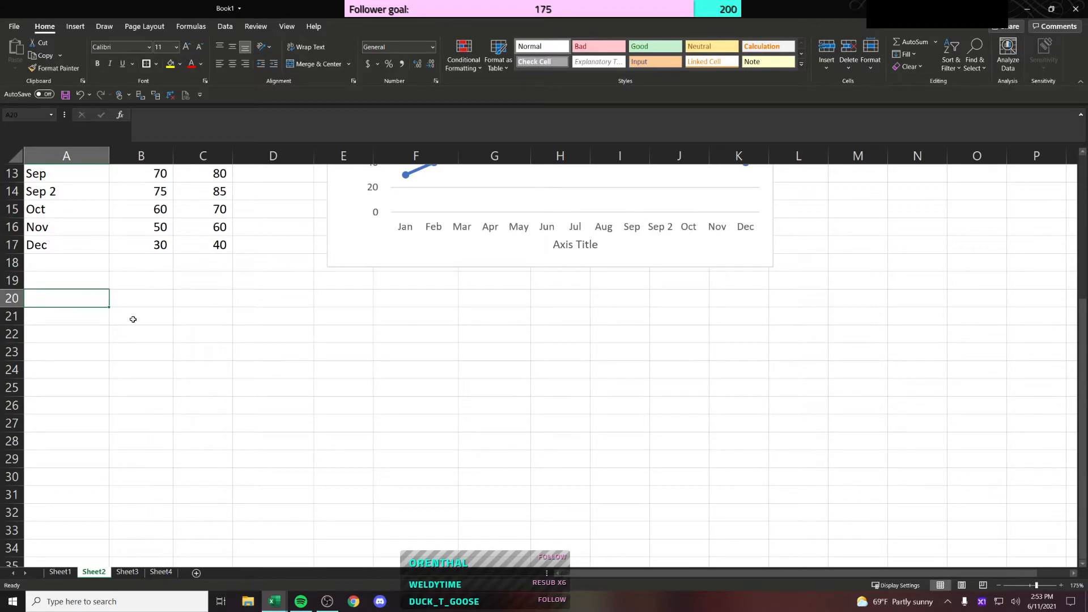
scroll(126, 317, "up", 4)
Step: Review the style, filter, design and format options available for the selected chart
left_click(412, 258)
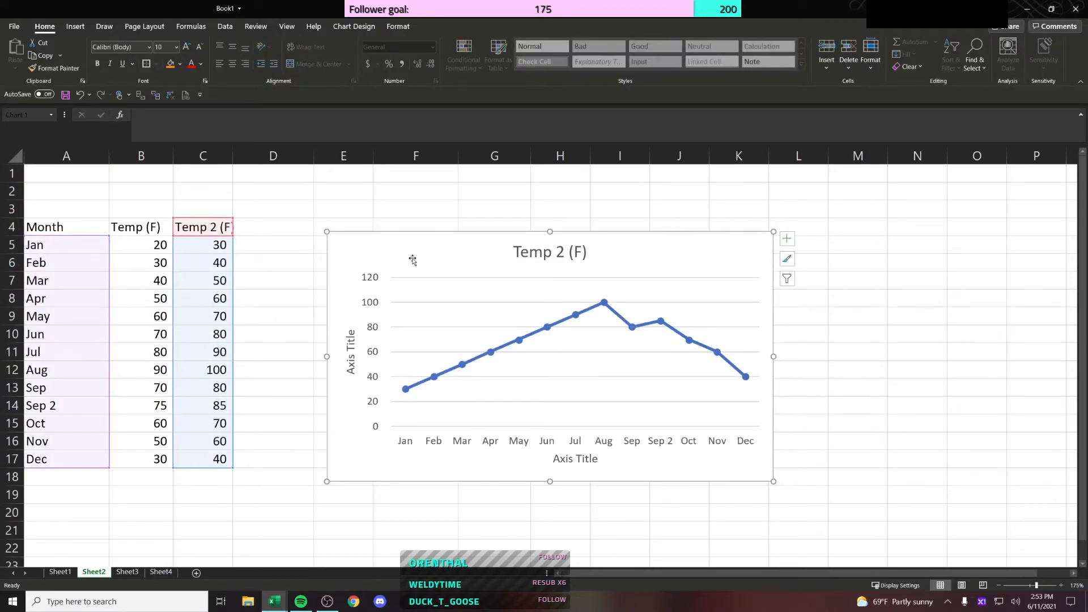
left_click(788, 260)
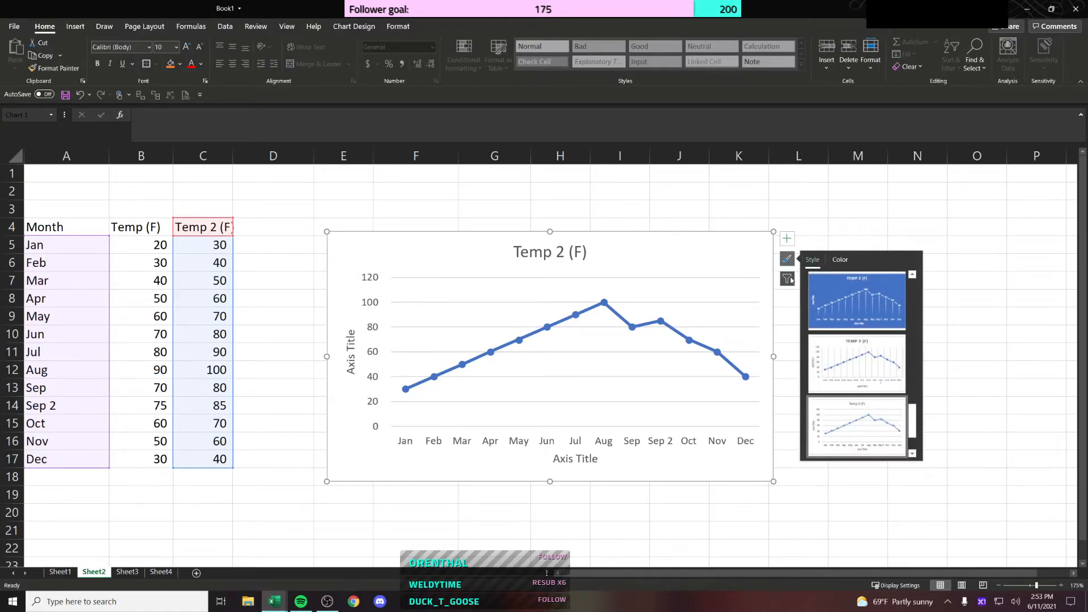
left_click(788, 279)
left_click(740, 252)
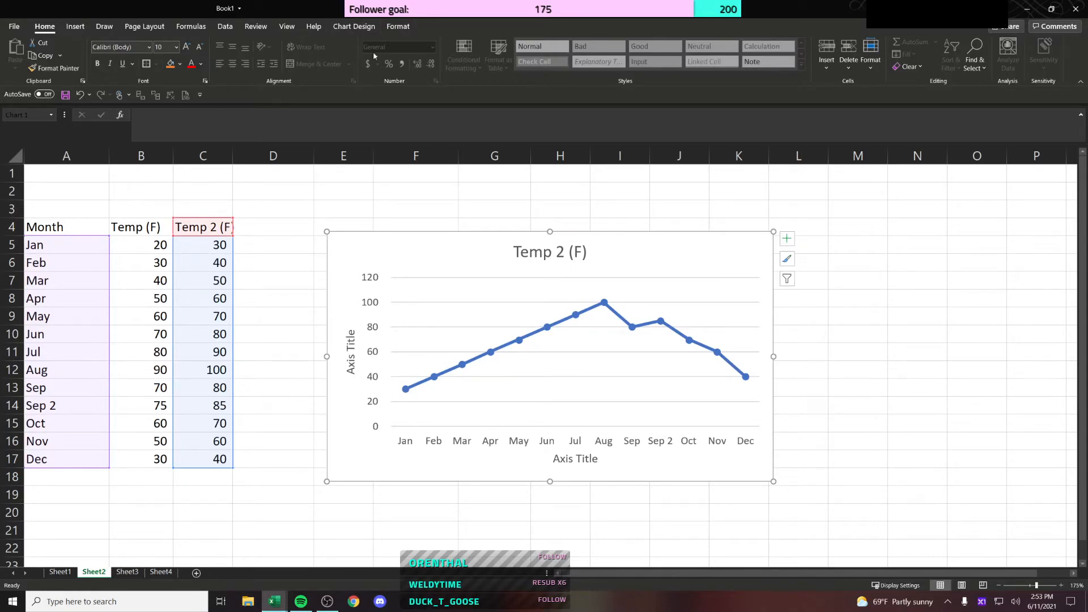
left_click(354, 26)
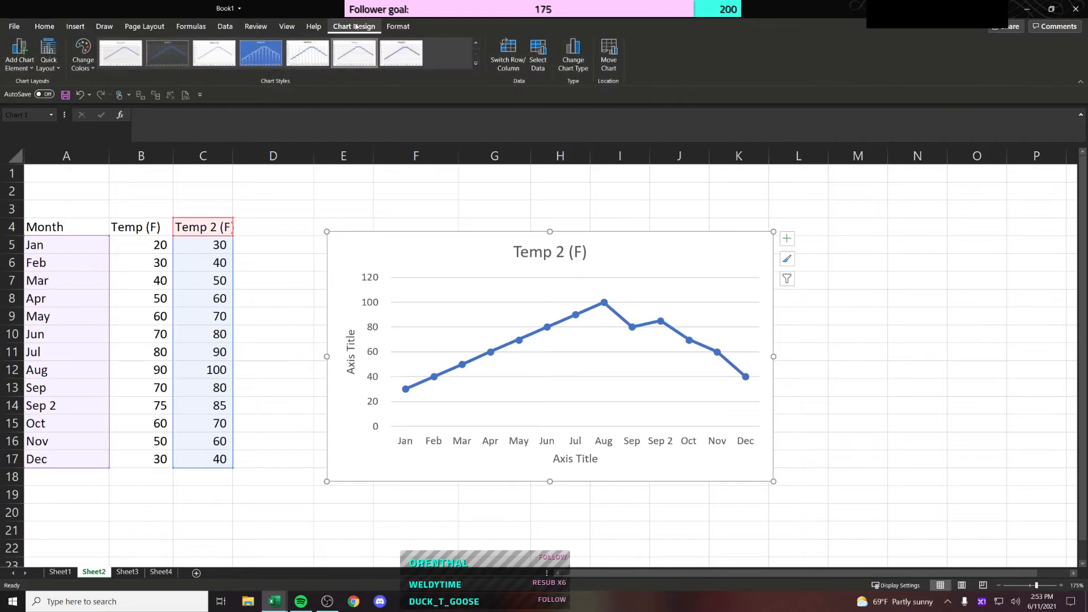
left_click(406, 29)
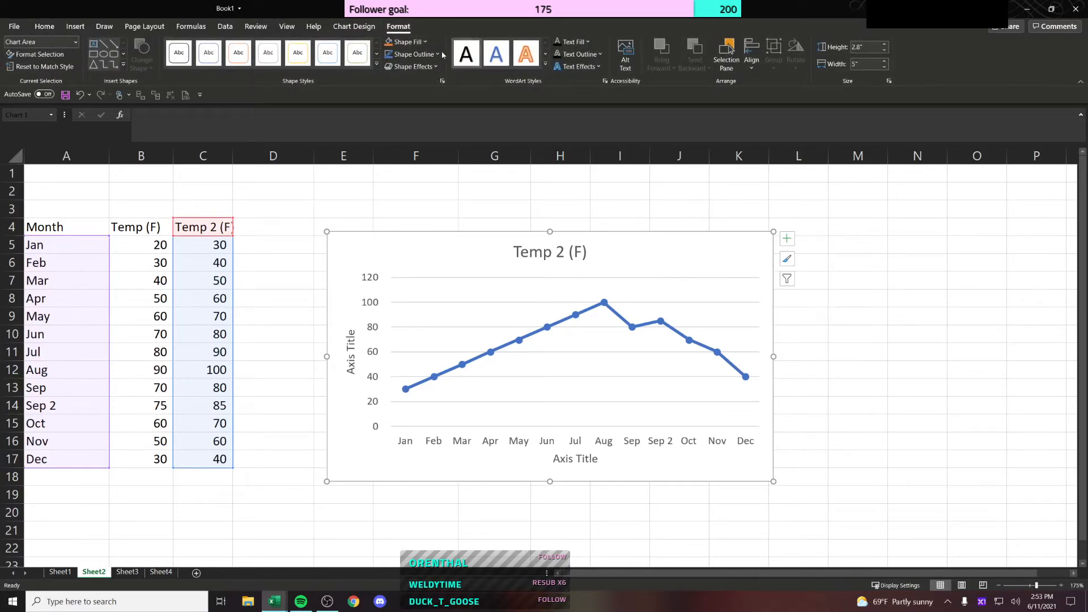
left_click(354, 27)
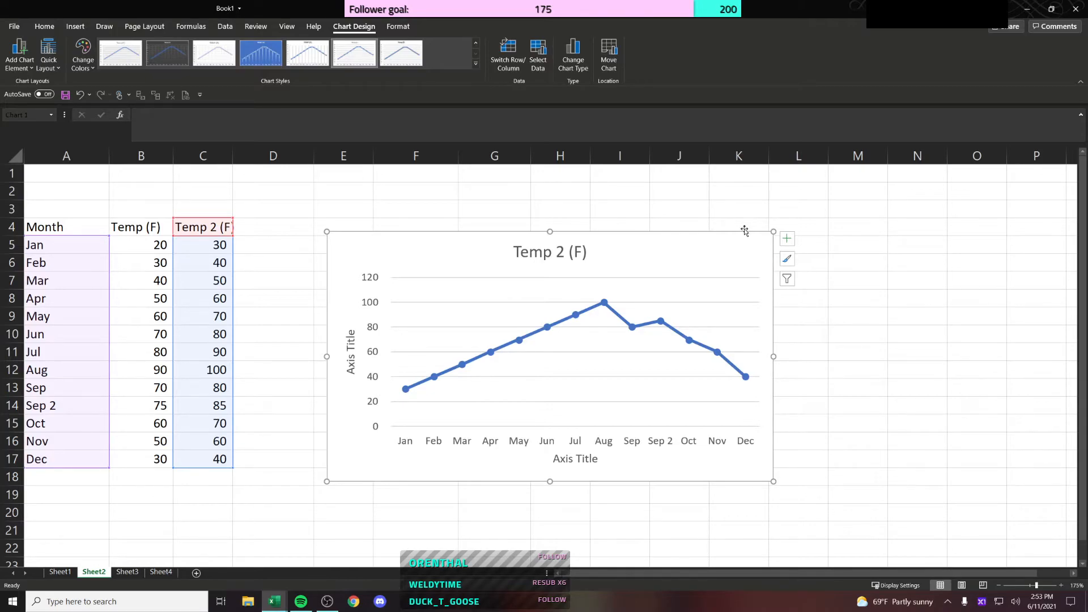
Step: Open the chart area's formatting options and select the Temp 2 (F) line to format its data series
right_click(695, 261)
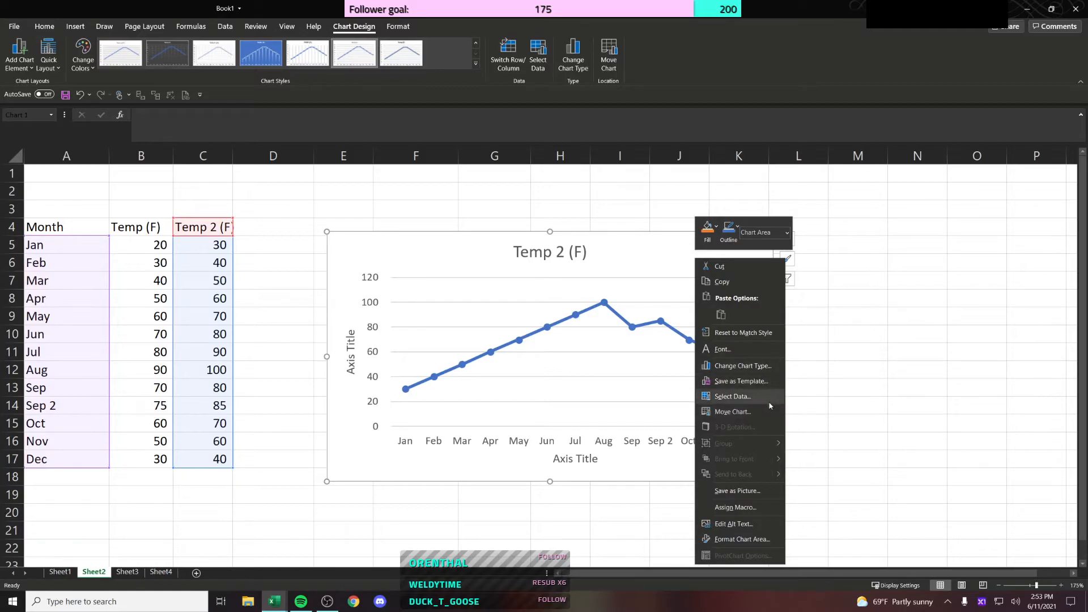
left_click(757, 540)
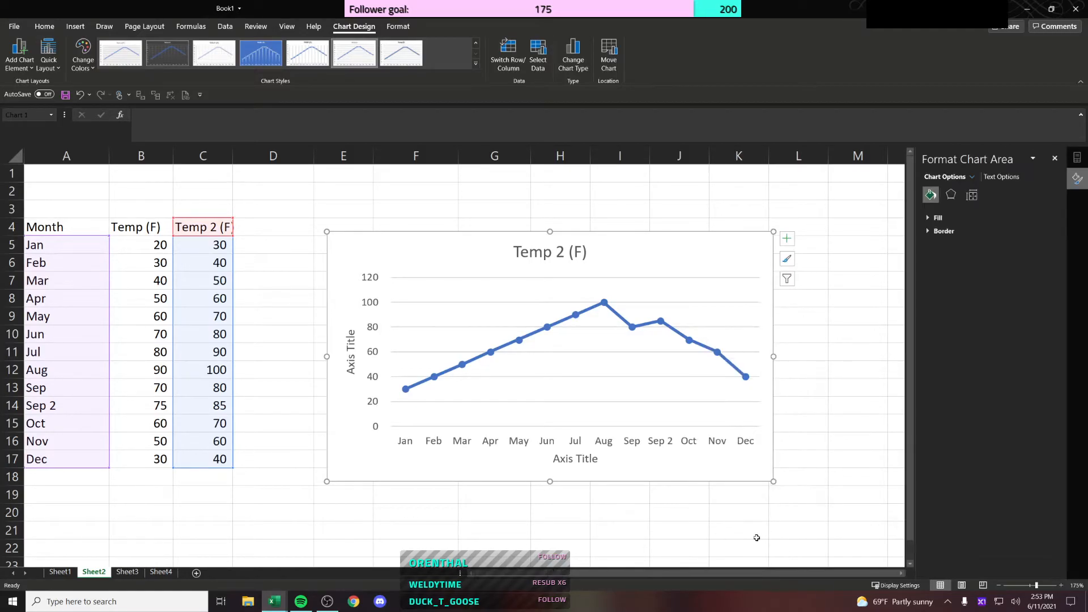
right_click(740, 253)
key("Escape")
left_click(604, 304)
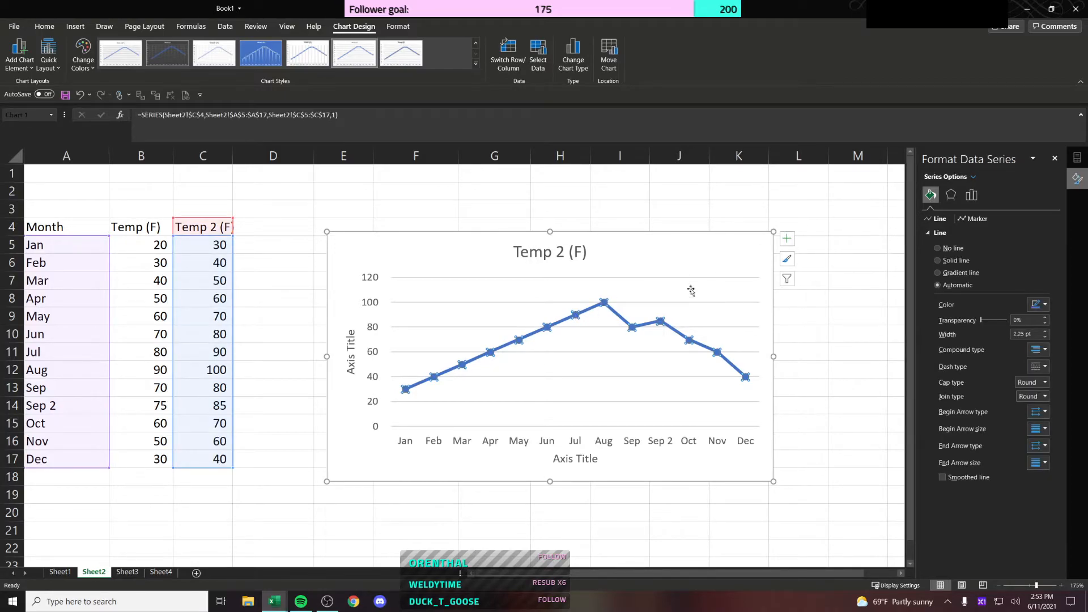
left_click(605, 304)
left_click(617, 268)
left_click(577, 314)
Step: Try the gradient and solid line types on the Temp 2 (F) series, ending with No line
left_click(1044, 306)
left_click(1049, 367)
left_click(964, 275)
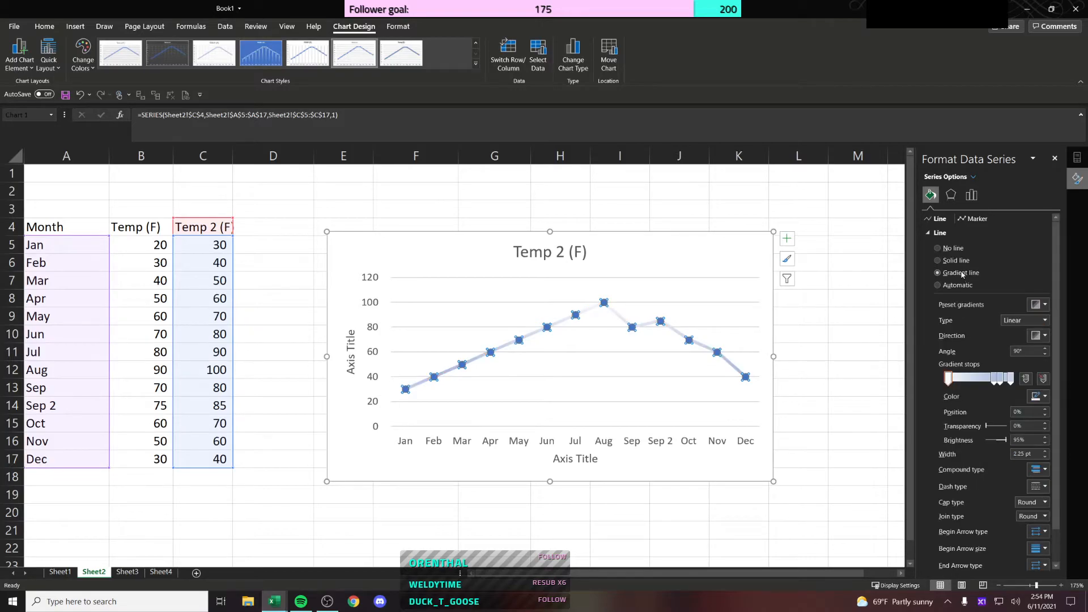
left_click(956, 261)
left_click(954, 249)
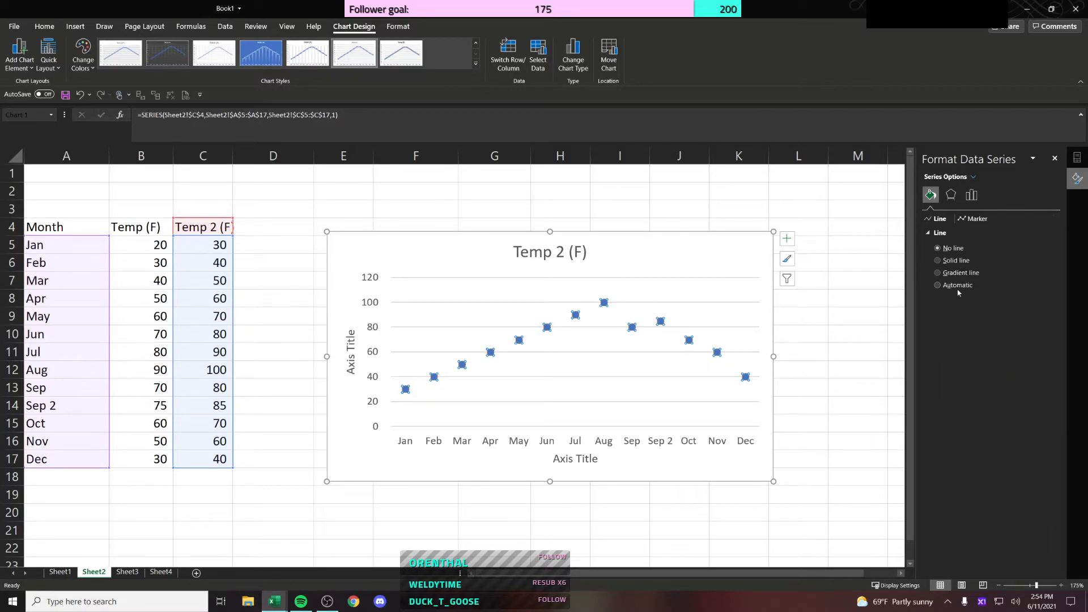
Step: Compare the solid line and no line types again and set the Temp 2 (F) series line to Automatic
left_click(955, 260)
left_click(953, 251)
left_click(958, 285)
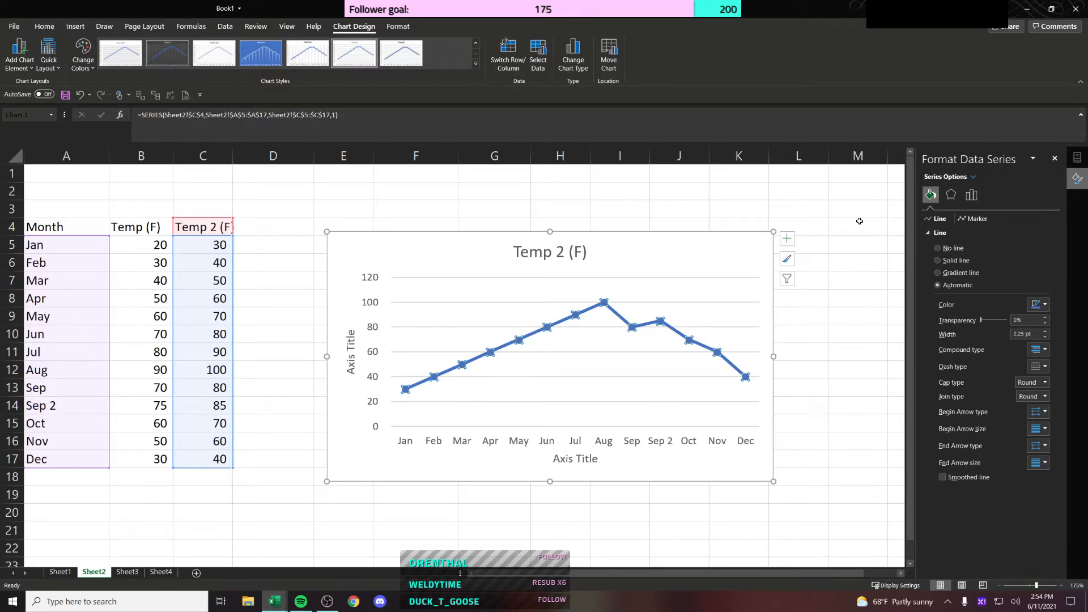
Step: Review the effects and series options for the Temp 2 (F) series and return to its line settings
left_click(950, 196)
left_click(971, 195)
left_click(951, 194)
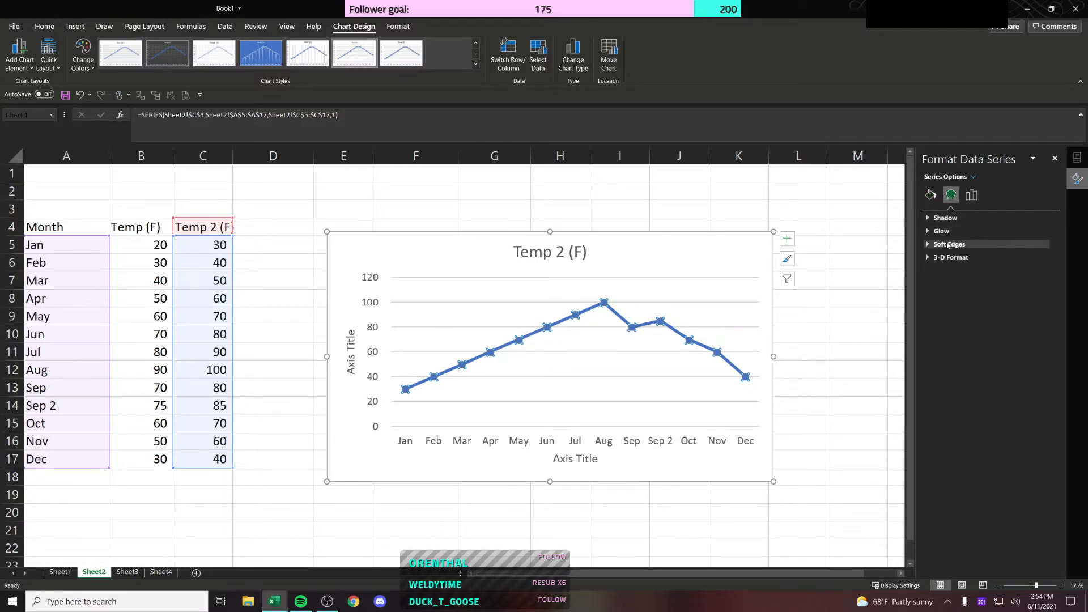
left_click(931, 195)
Step: Select the chart title, vertical axis title and chart area in turn to view the formatting options for each
left_click(646, 251)
left_click(584, 251)
left_click(640, 256)
left_click(587, 251)
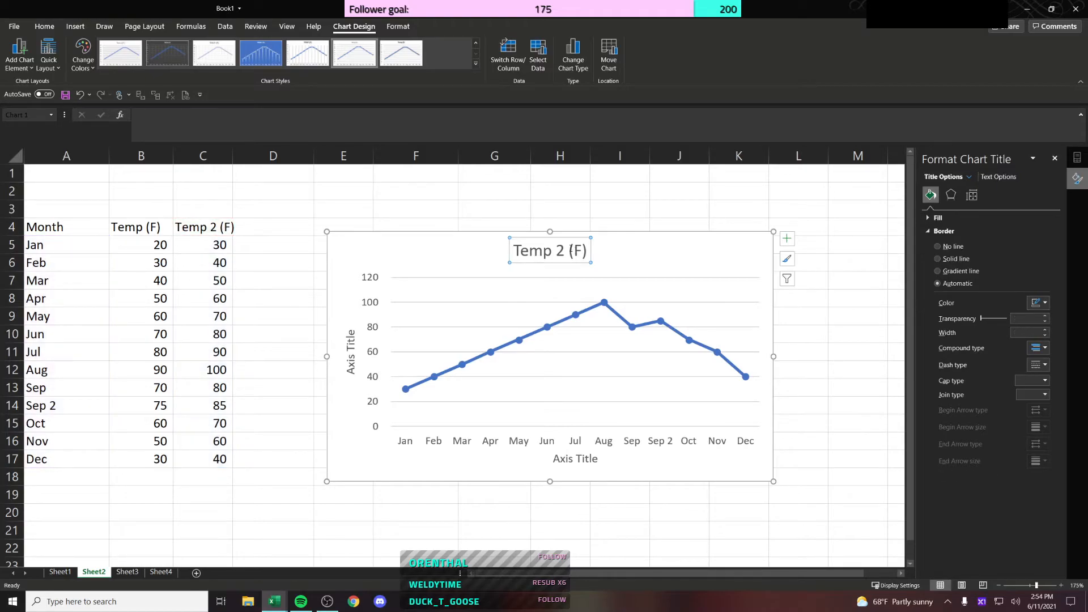
left_click(623, 251)
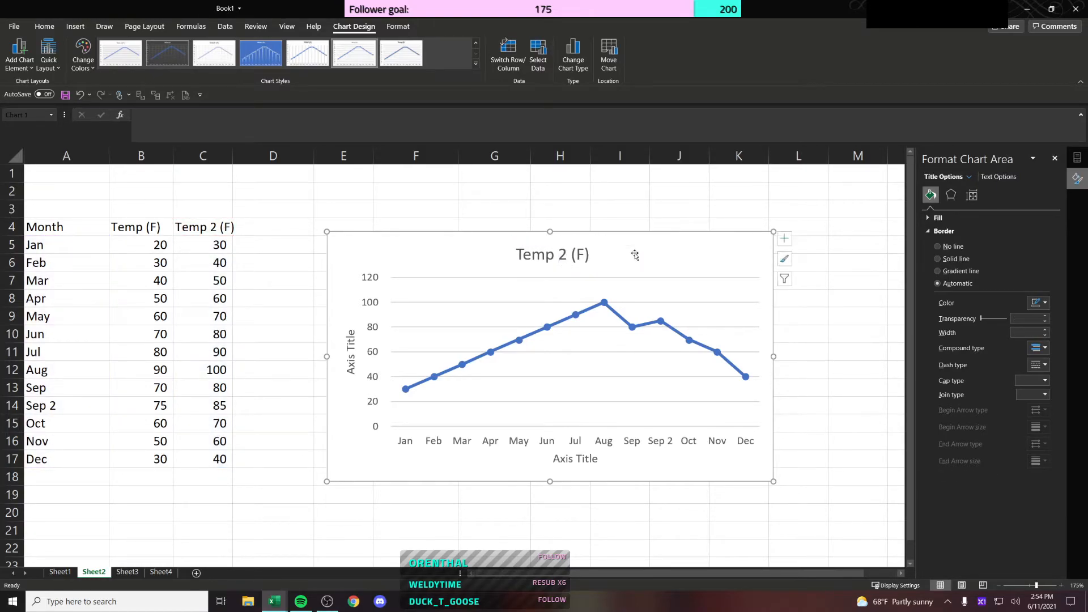
left_click(351, 357)
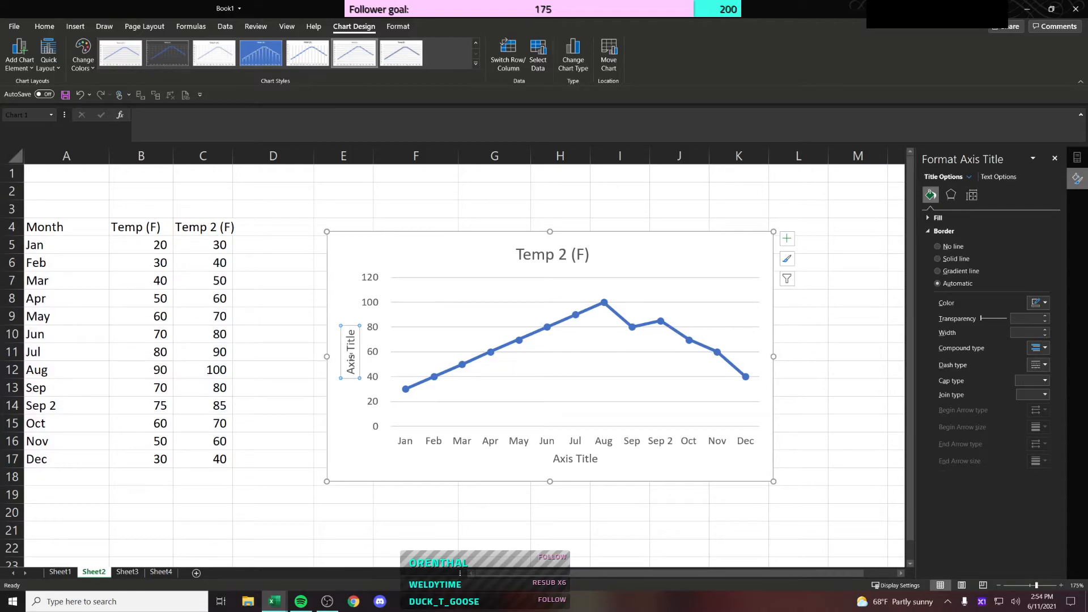
left_click(629, 263)
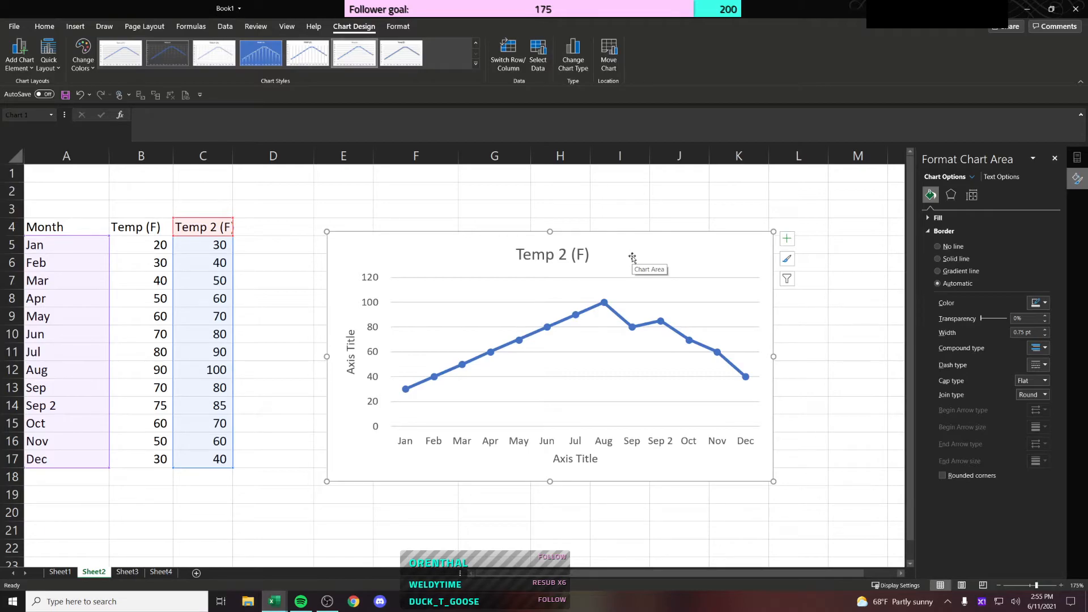
Step: Delete the Temp 2 (F) line chart from Sheet2 and close the formatting pane
left_click(595, 211)
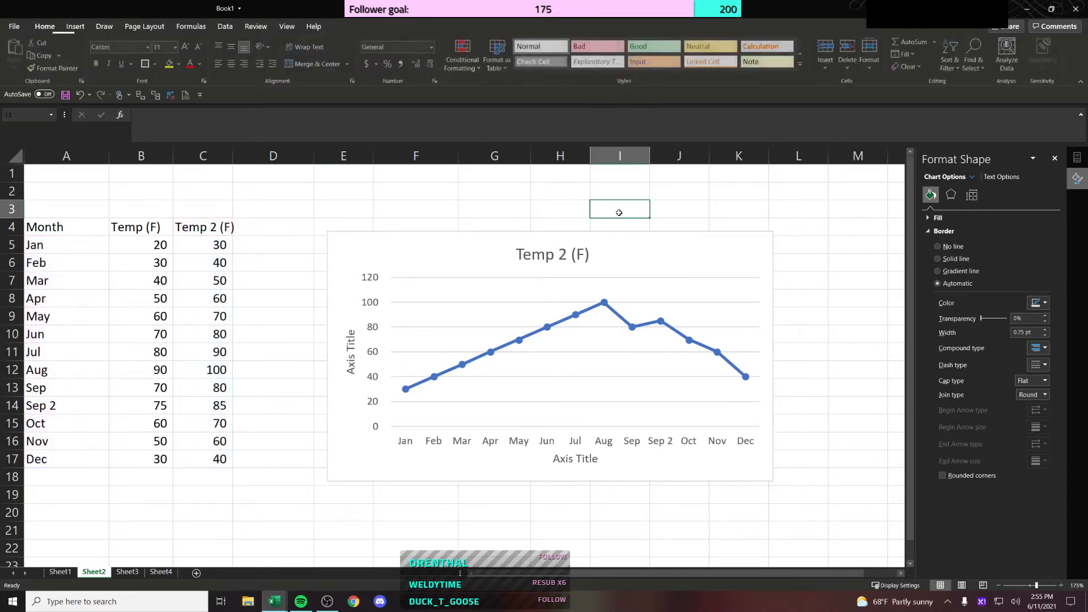
left_click(629, 254)
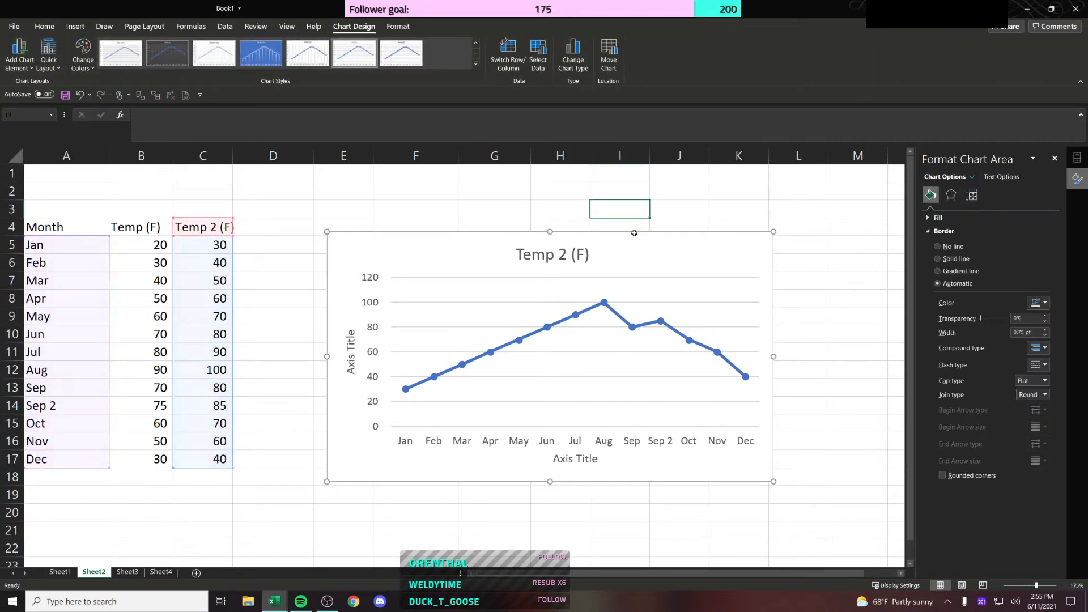
key("Delete")
left_click_drag(396, 258, 397, 246)
left_click(558, 228)
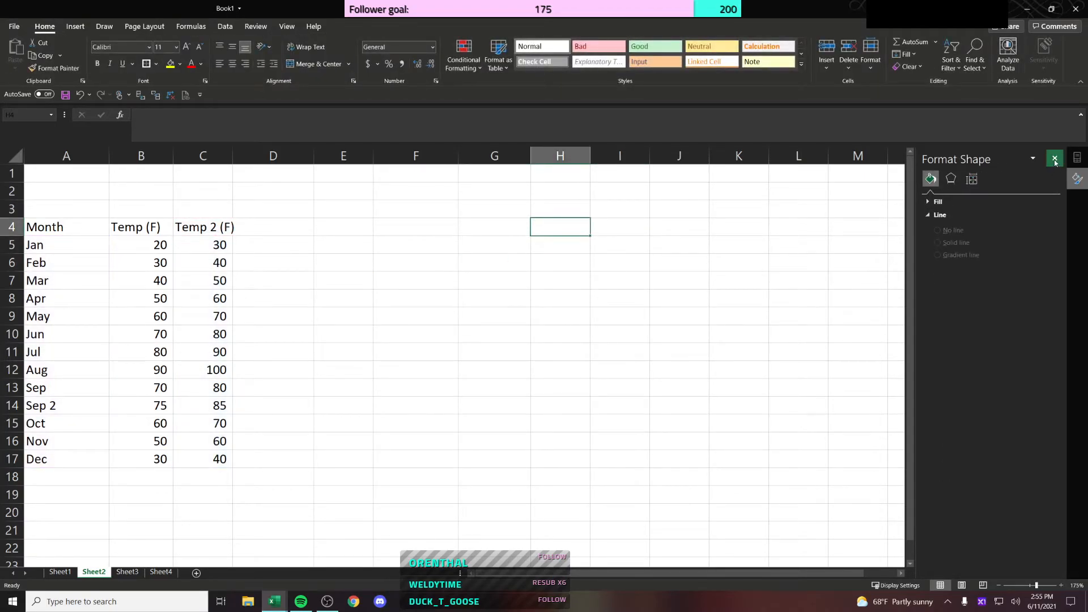
left_click(1054, 158)
left_click(192, 212)
left_click(191, 240)
left_click_drag(48, 225, 209, 461)
left_click(331, 346)
Step: Try to get recommended charts with only the empty cell E4 selected, and dismiss the message
left_click(337, 224)
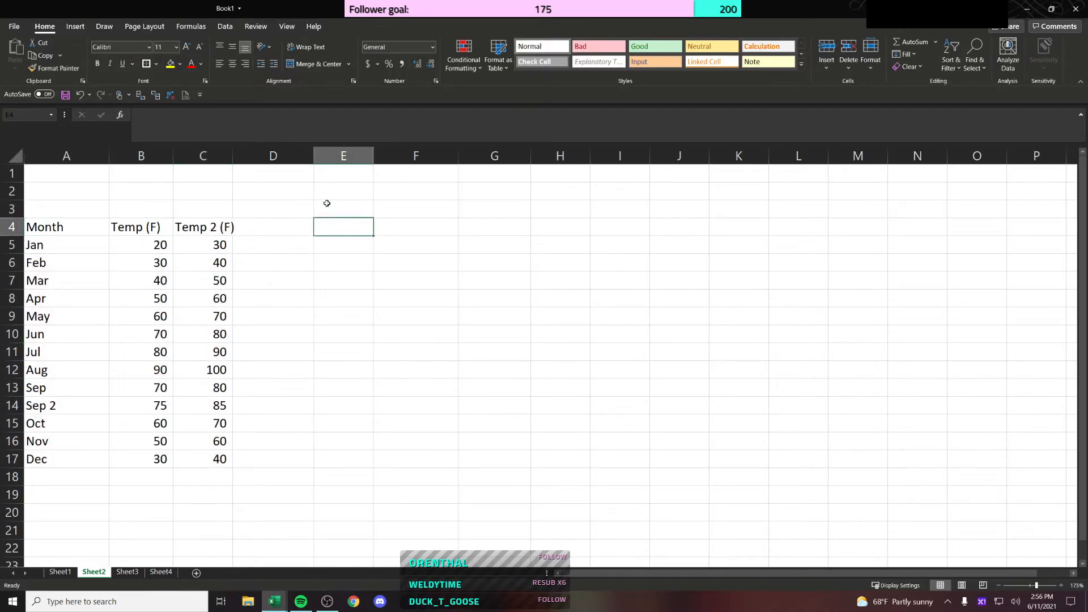
left_click(75, 26)
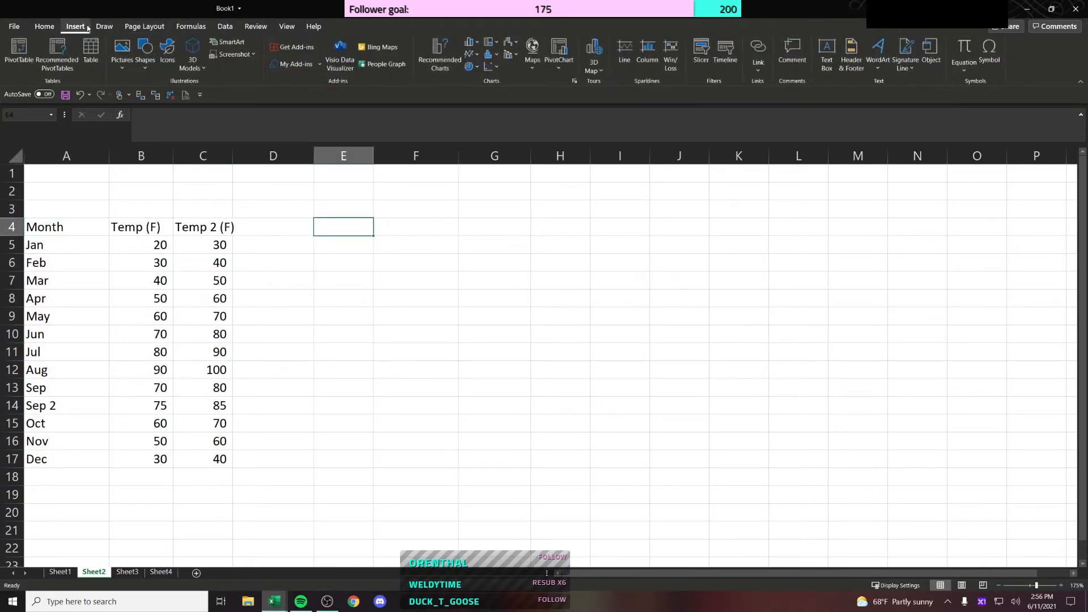
left_click(456, 63)
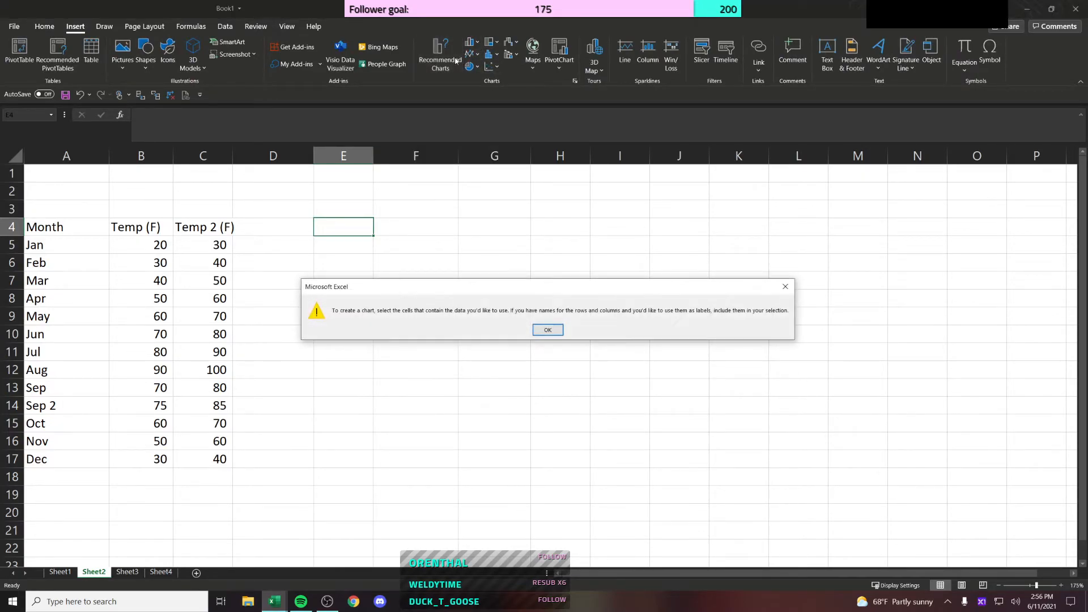
left_click(548, 331)
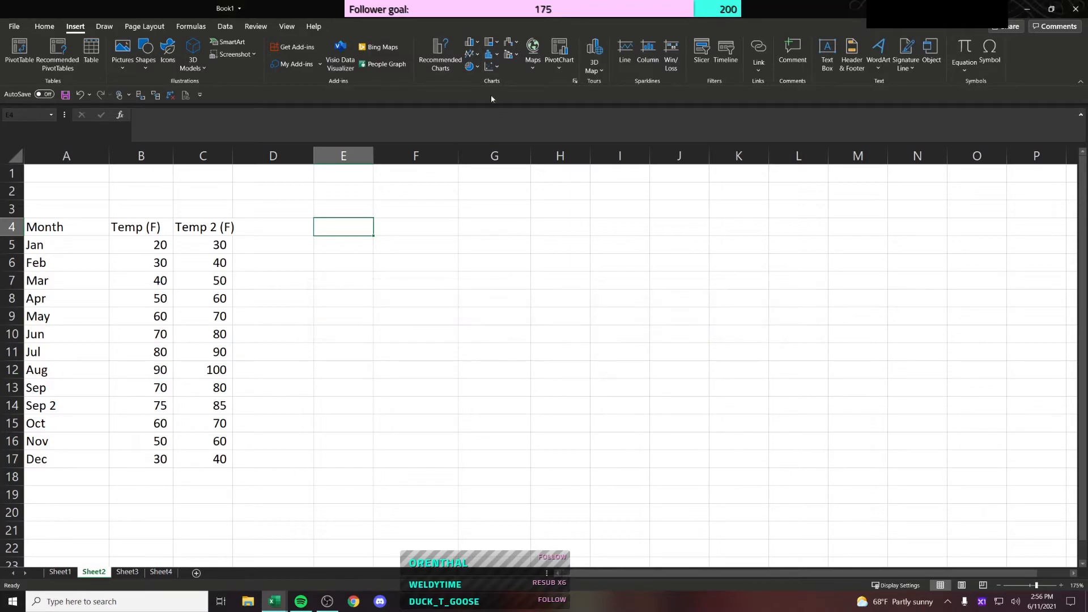
Step: Look through the available column and bar chart types and continue to the neighbouring chart categories
left_click(477, 45)
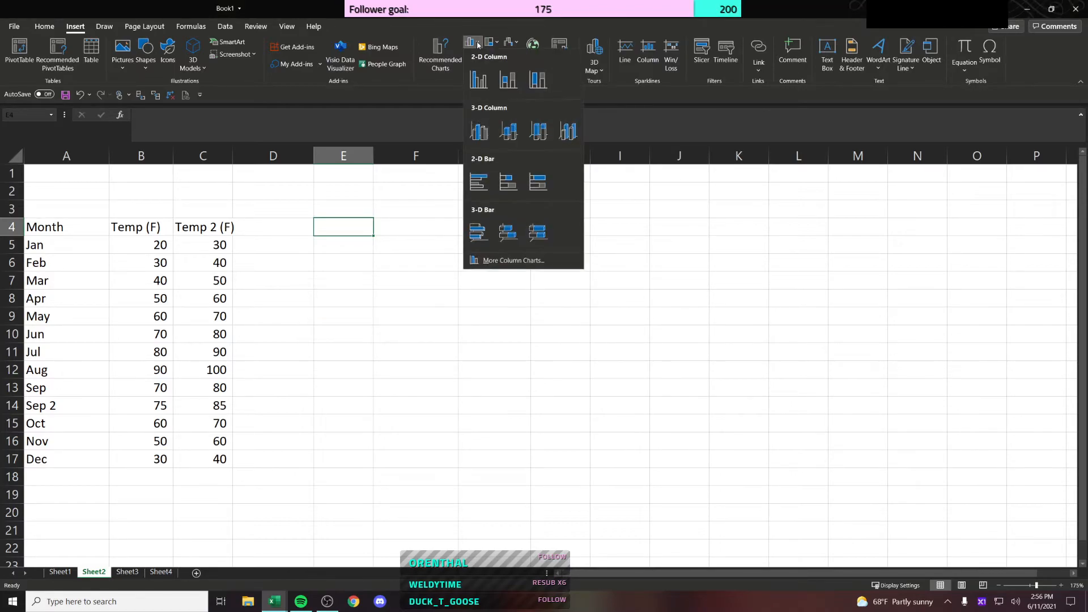
left_click(490, 41)
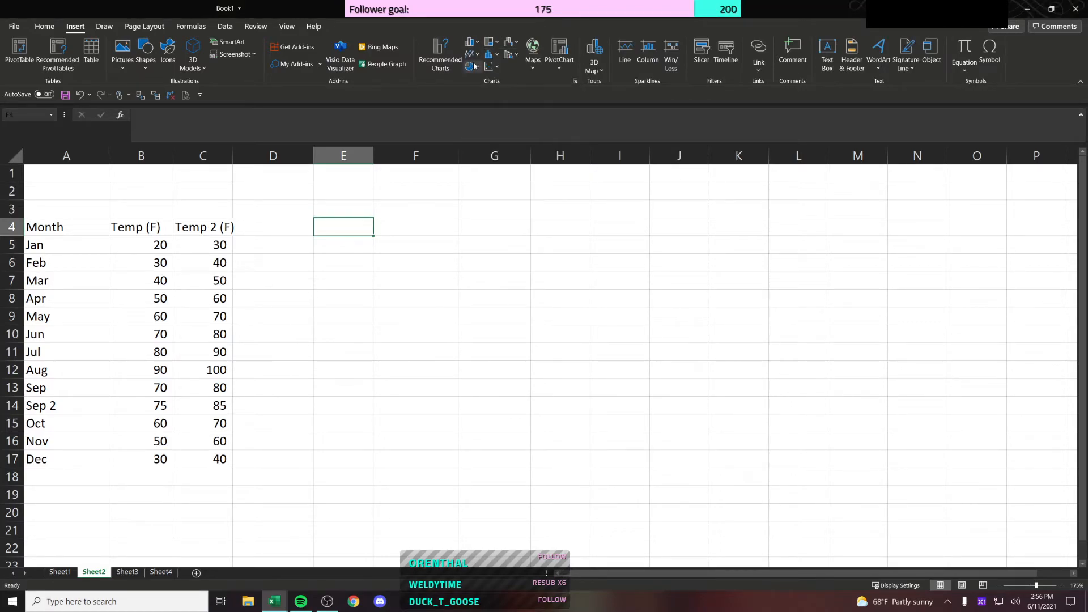
Step: Insert a line chart with markers and set its data range to A4:B17 on Sheet2
left_click(475, 55)
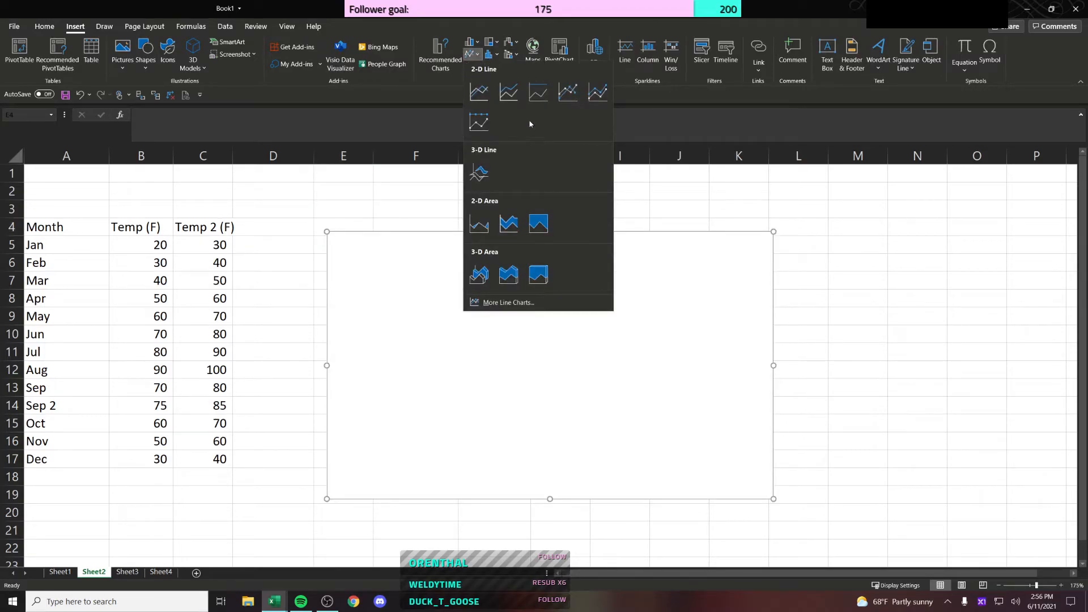
left_click(567, 92)
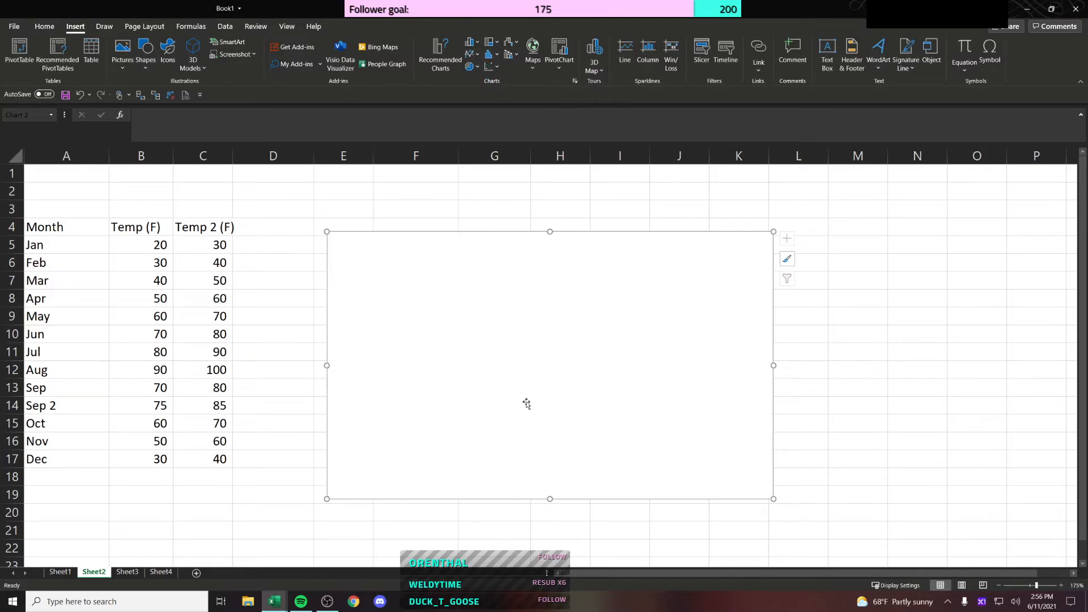
right_click(502, 315)
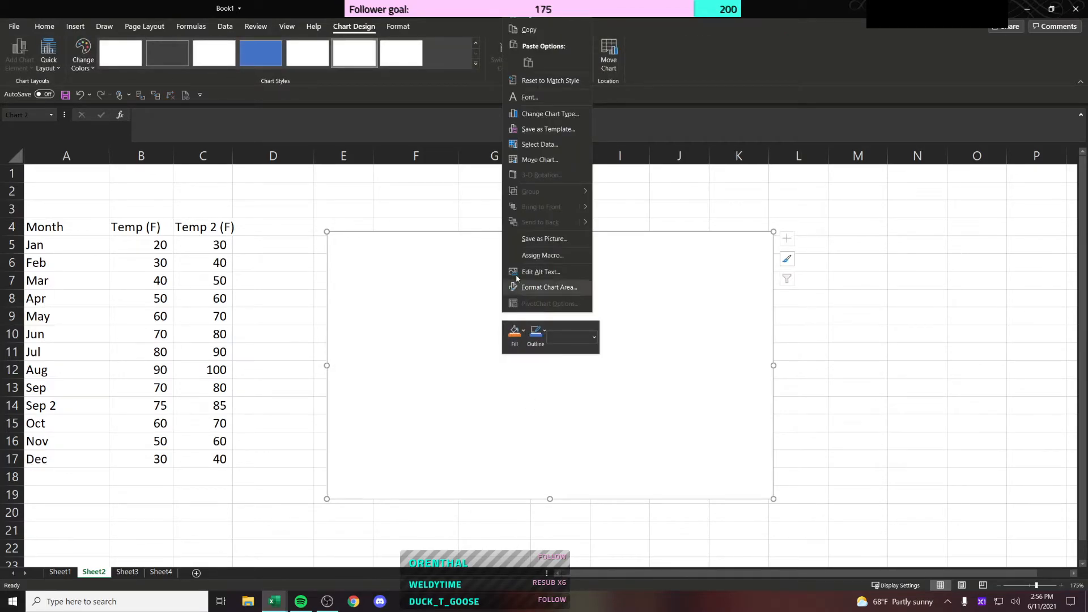
left_click(555, 146)
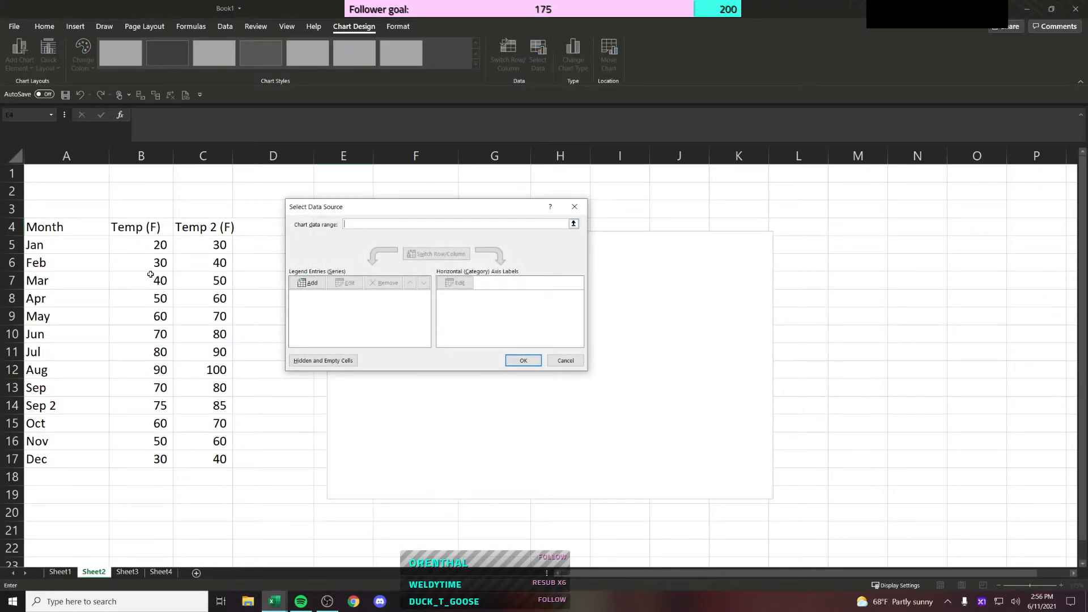
left_click_drag(78, 228, 161, 461)
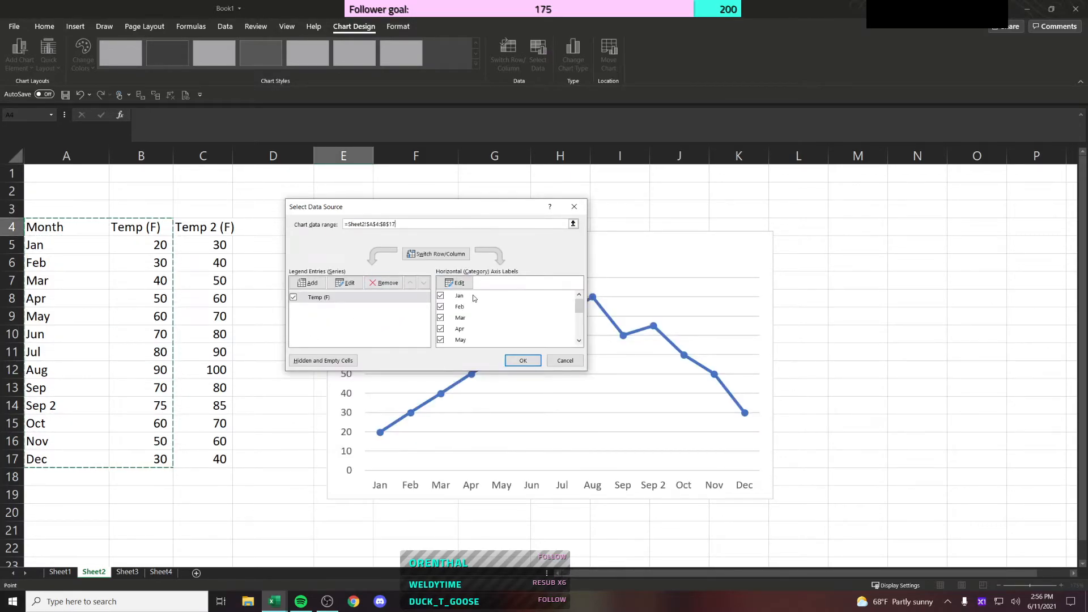
left_click_drag(511, 209, 504, 183)
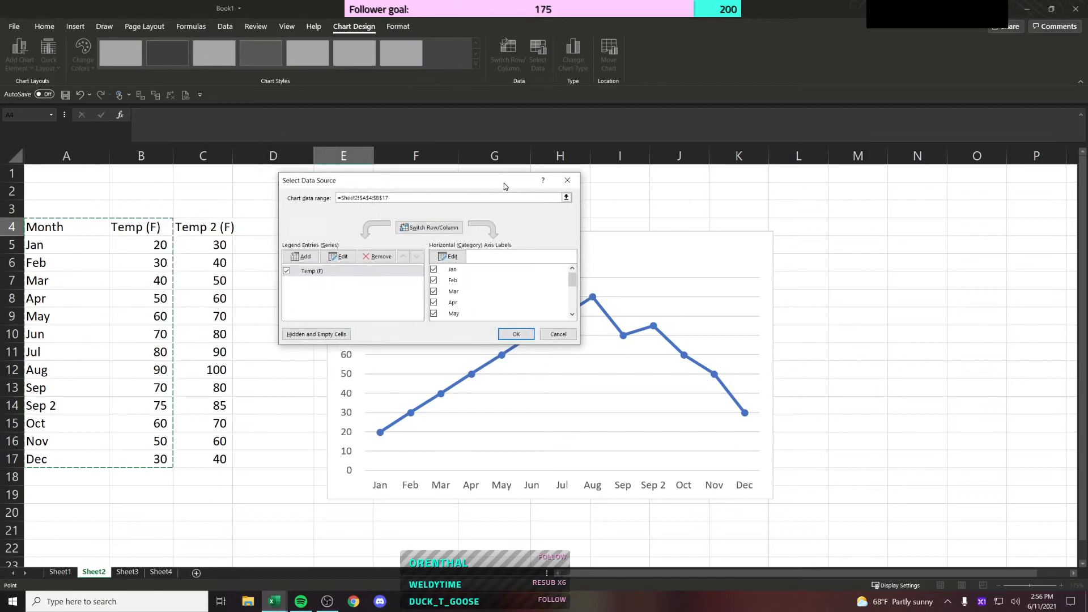
left_click(516, 334)
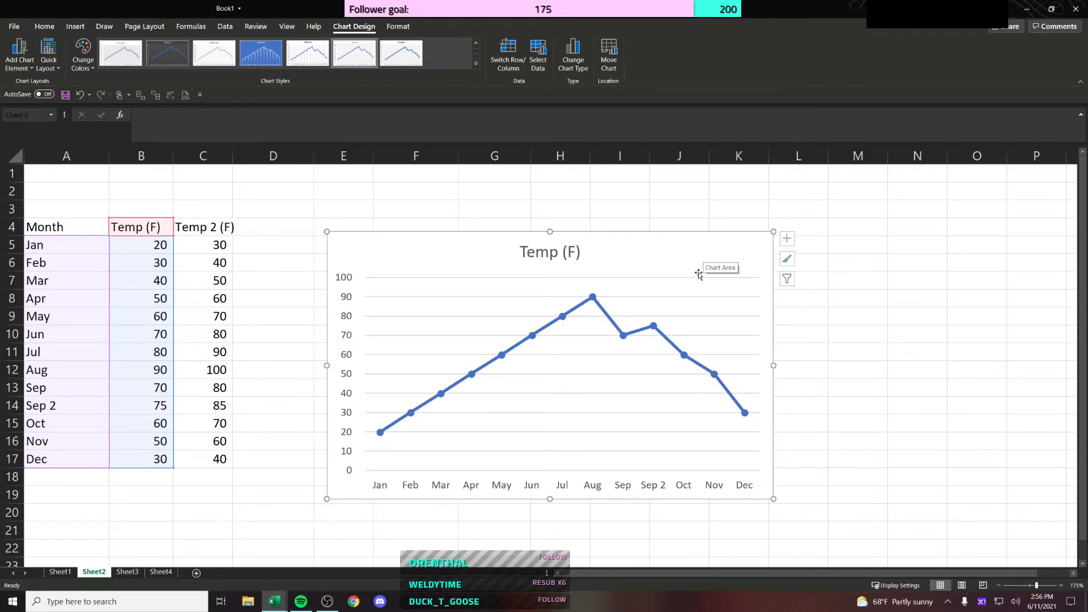
left_click(512, 193)
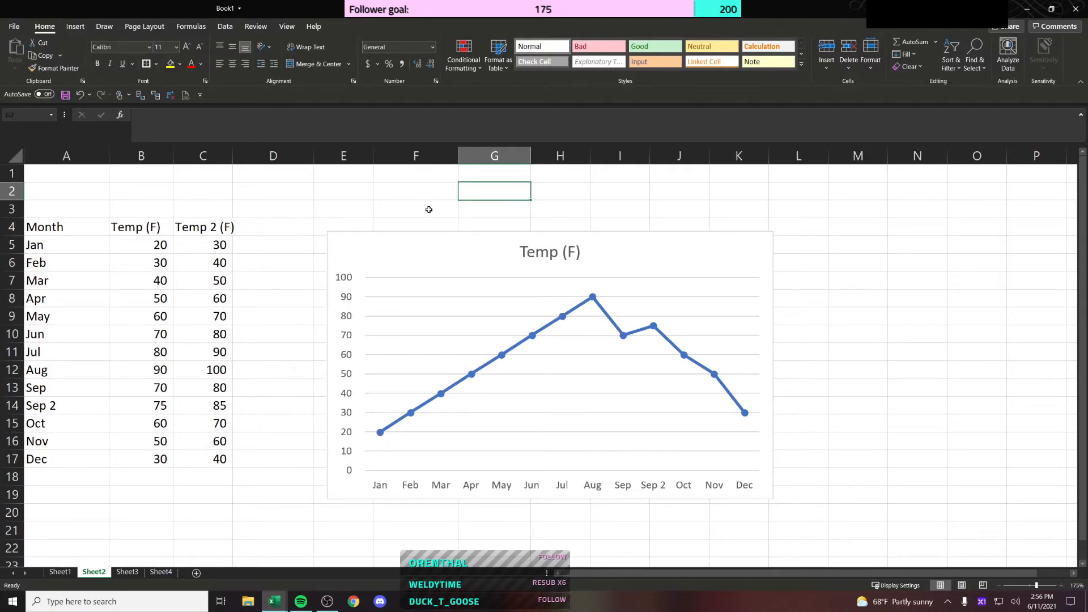
Step: Delete the Temp (F) line chart from the sheet
left_click(433, 231)
key("Delete")
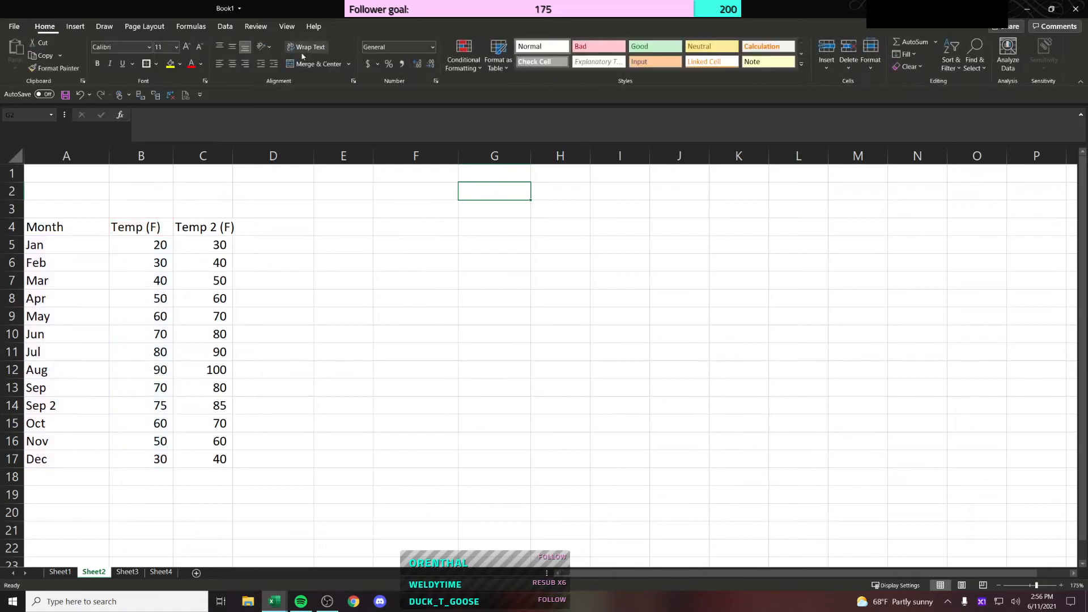
left_click(208, 244)
left_click(407, 220)
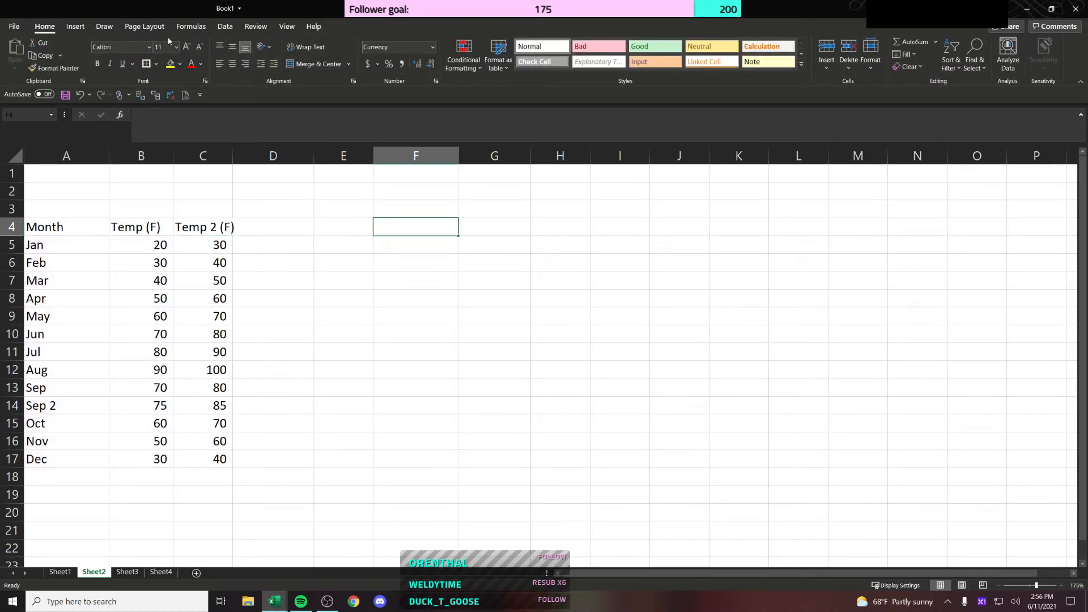
Step: Try to insert a pie chart while only an empty cell is selected
left_click(76, 26)
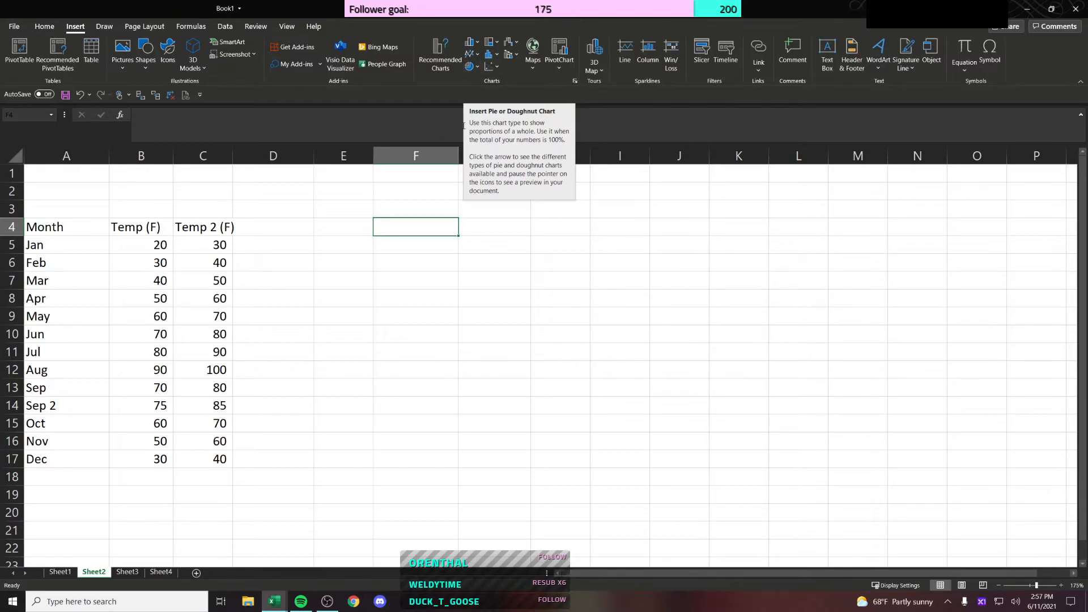
left_click(475, 68)
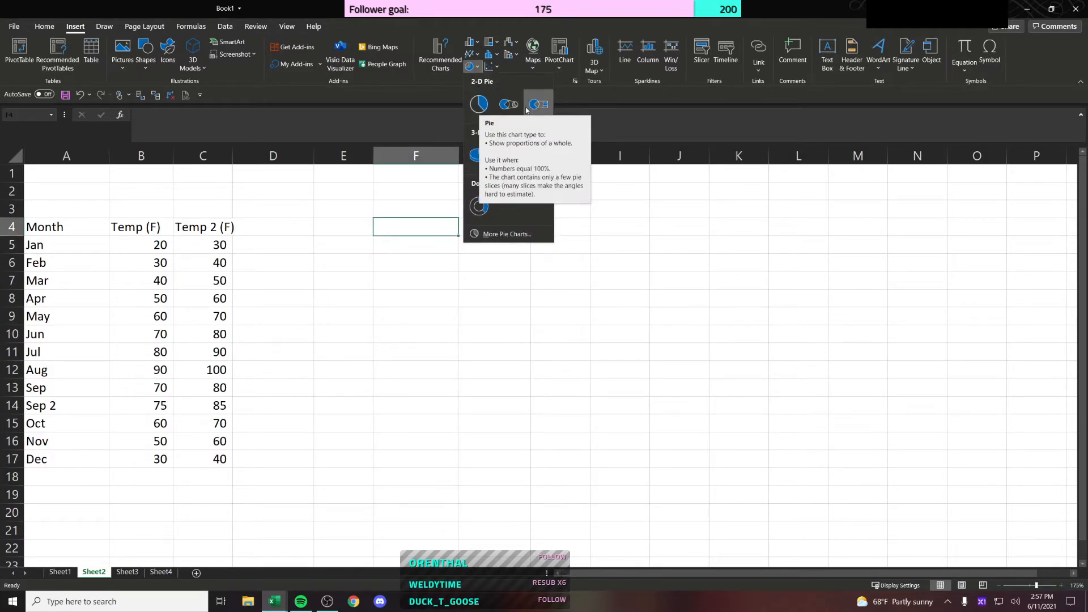
left_click(510, 234)
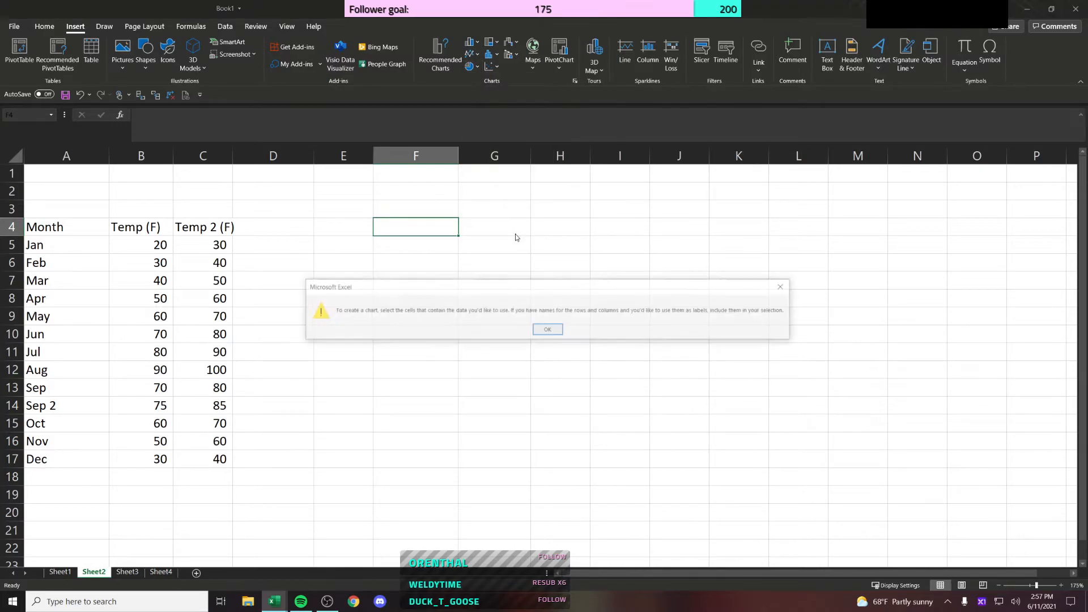
left_click(551, 328)
Step: Insert a 2-D pie chart from the Month and Temp (F) data in A4:B17 and move it up beside the table
left_click_drag(47, 227, 164, 460)
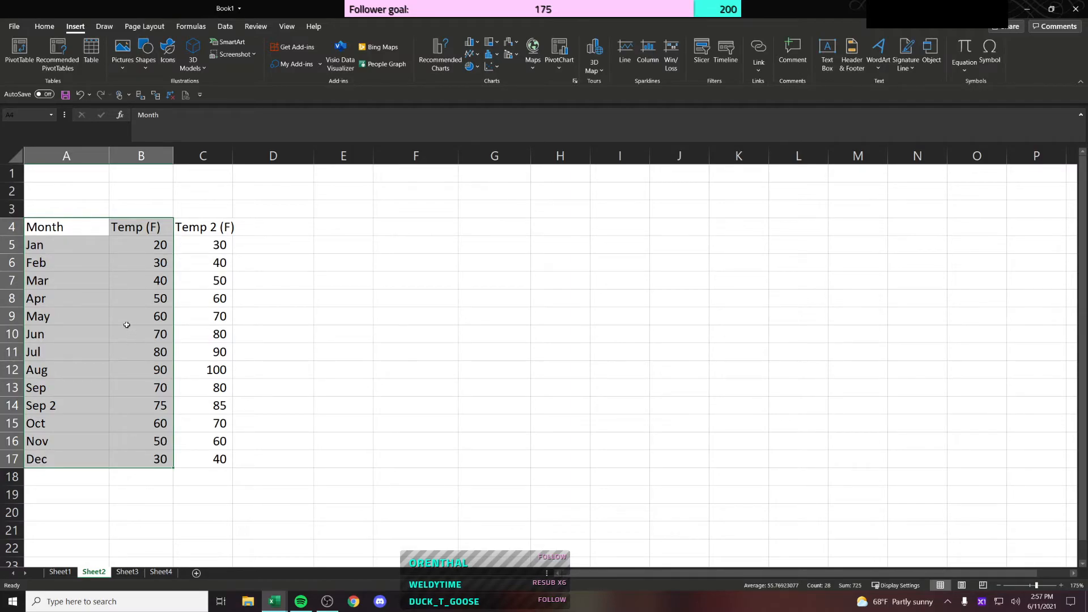
left_click_drag(80, 225, 153, 454)
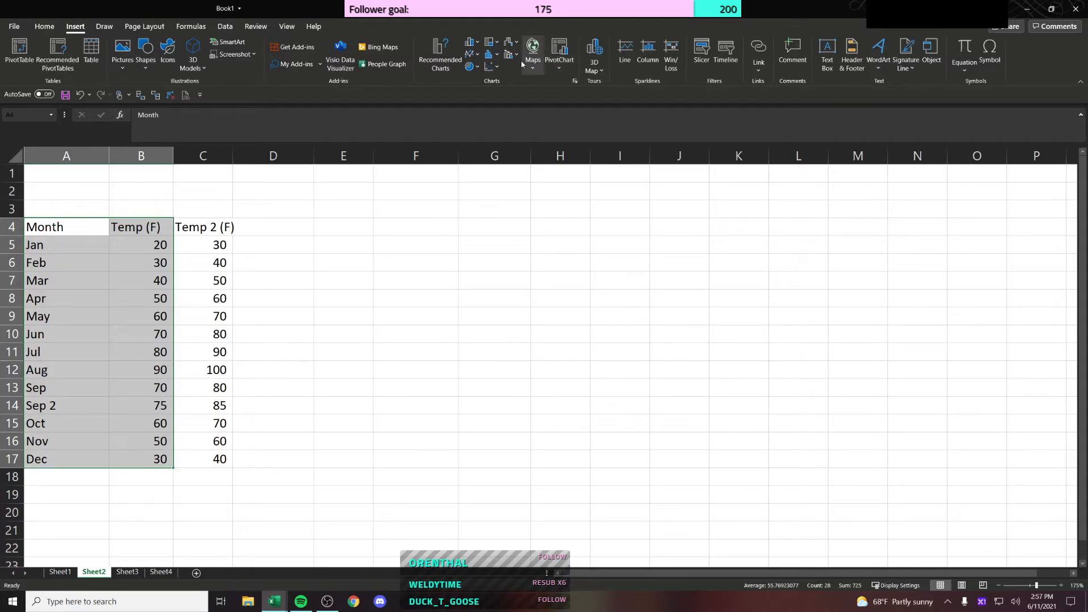
left_click(478, 68)
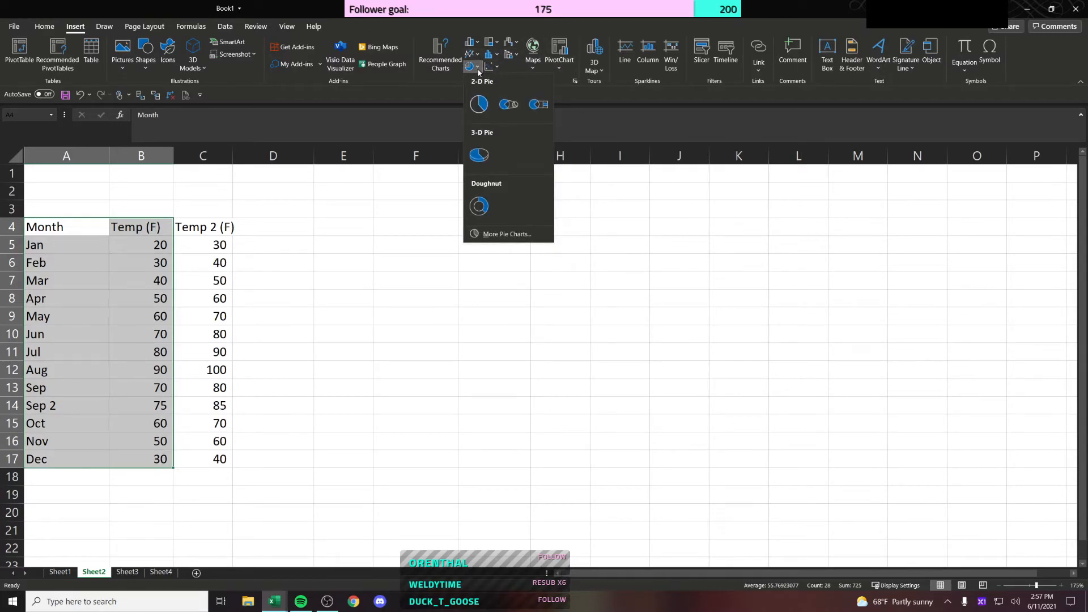
left_click(510, 236)
mouse_move(509, 259)
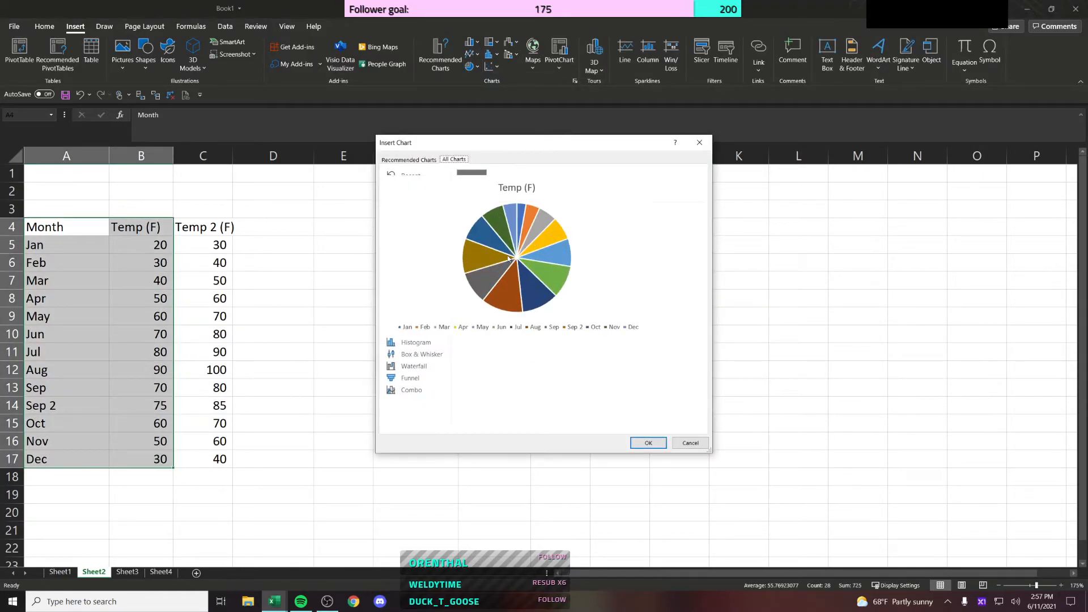
left_click(648, 443)
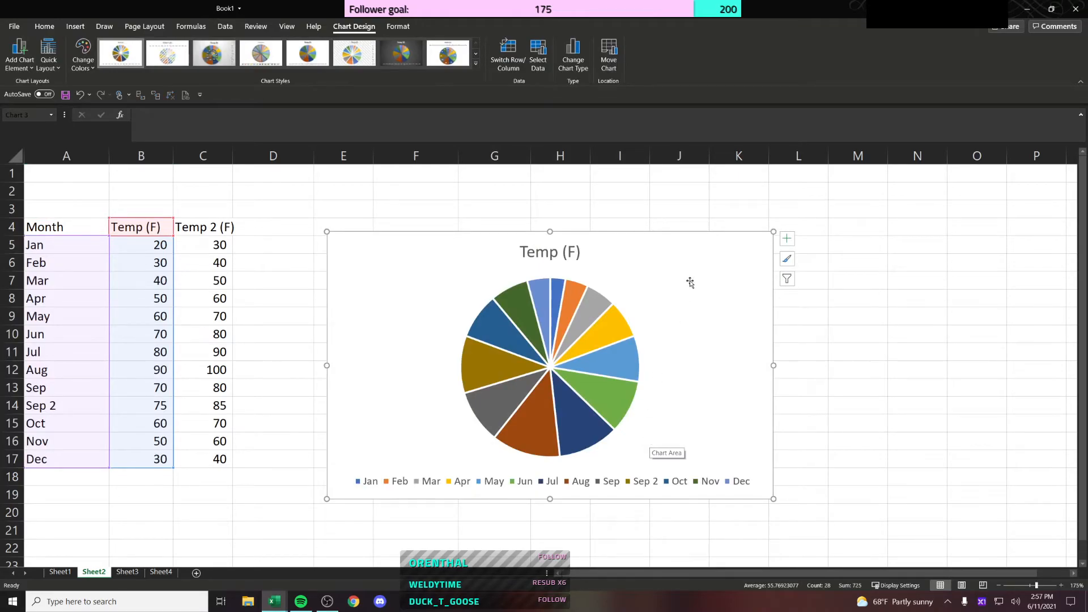
left_click_drag(674, 262, 631, 222)
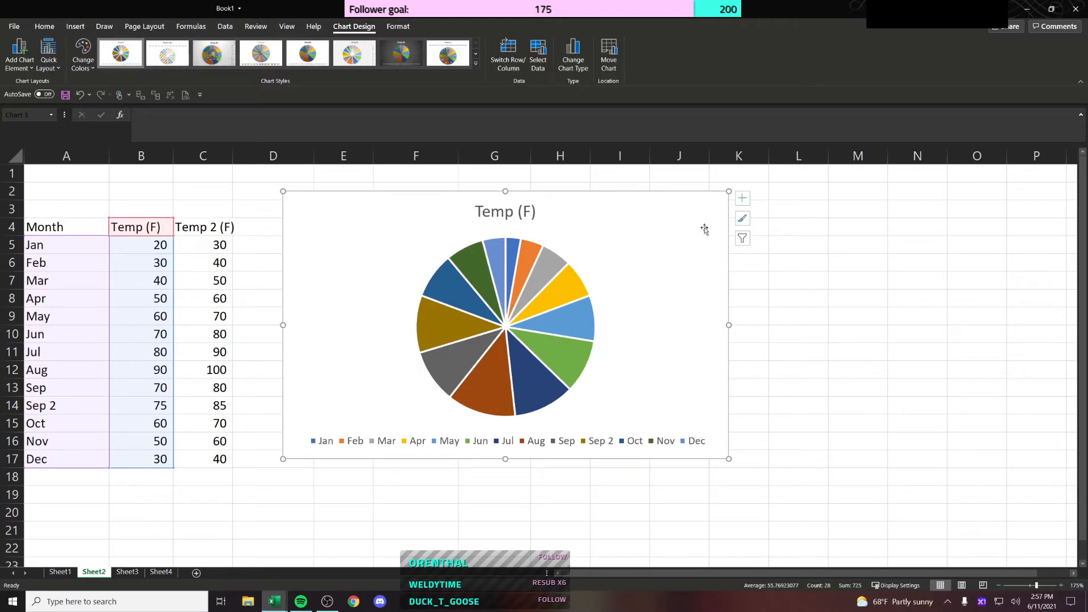
Step: Examine the chart area's formatting options for fill and border, effects, size and properties
right_click(625, 225)
left_click(702, 506)
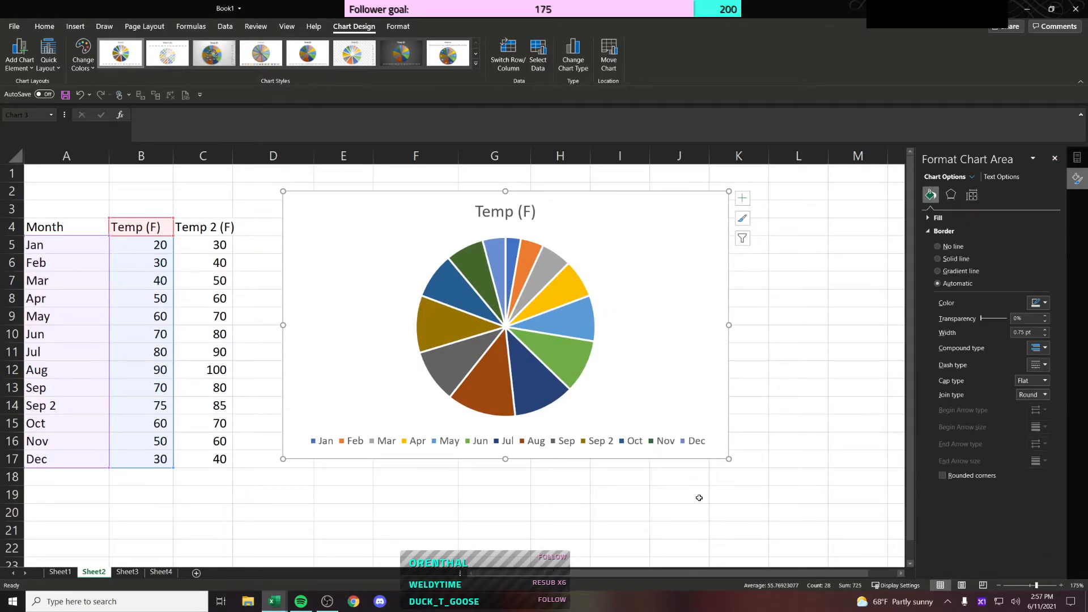
left_click(951, 195)
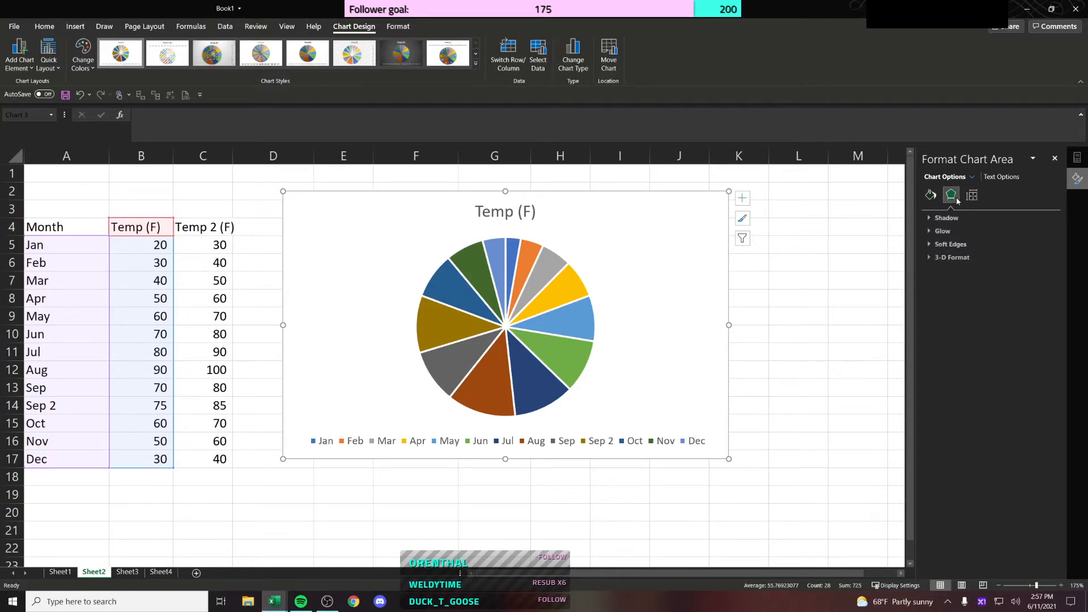
left_click(971, 195)
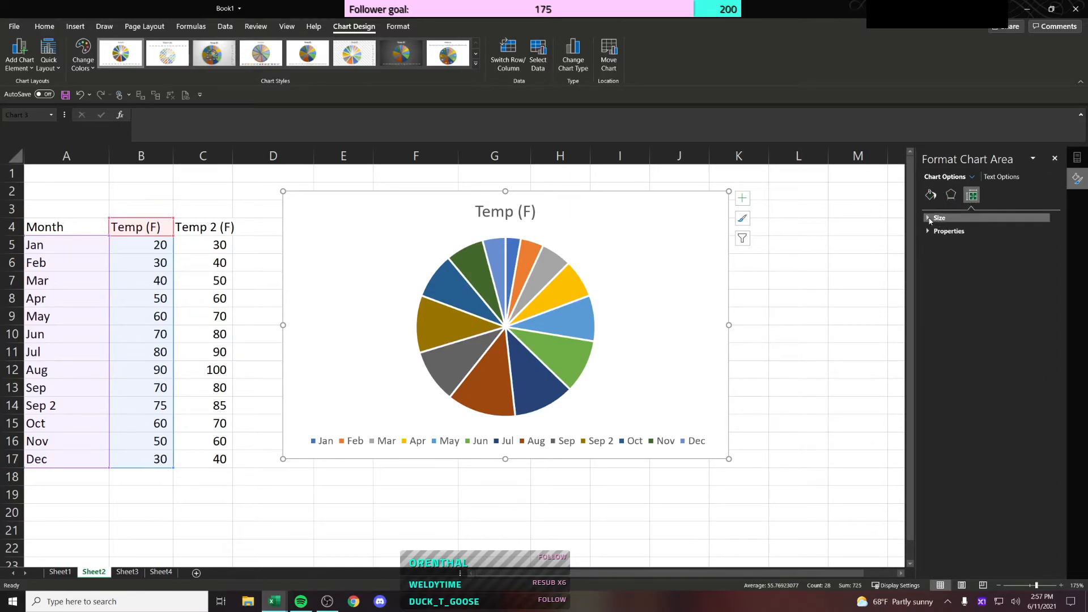
left_click(939, 217)
left_click(928, 333)
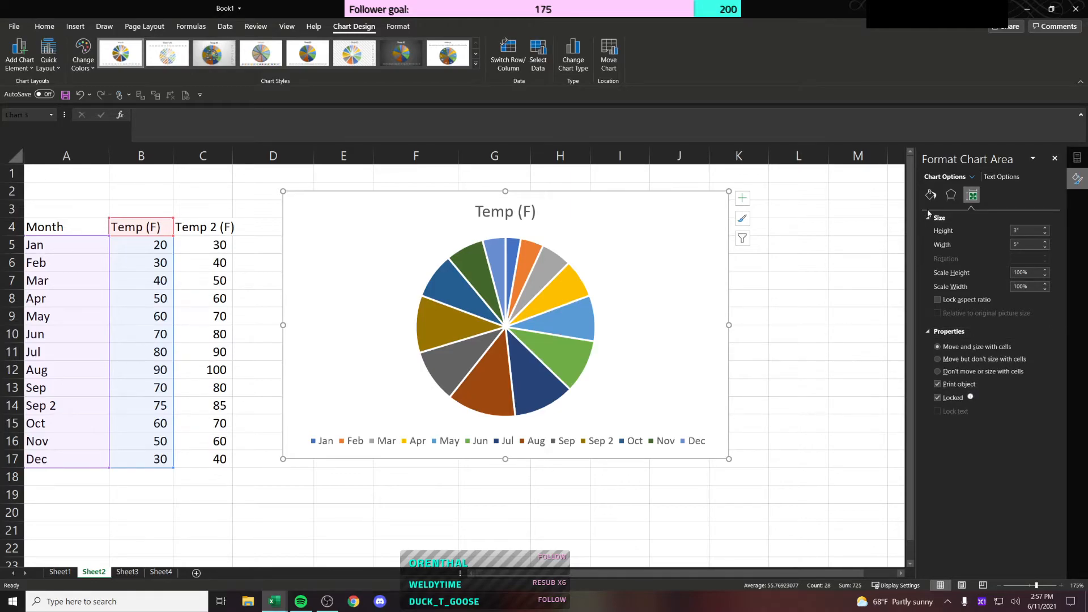
left_click(950, 195)
left_click(931, 195)
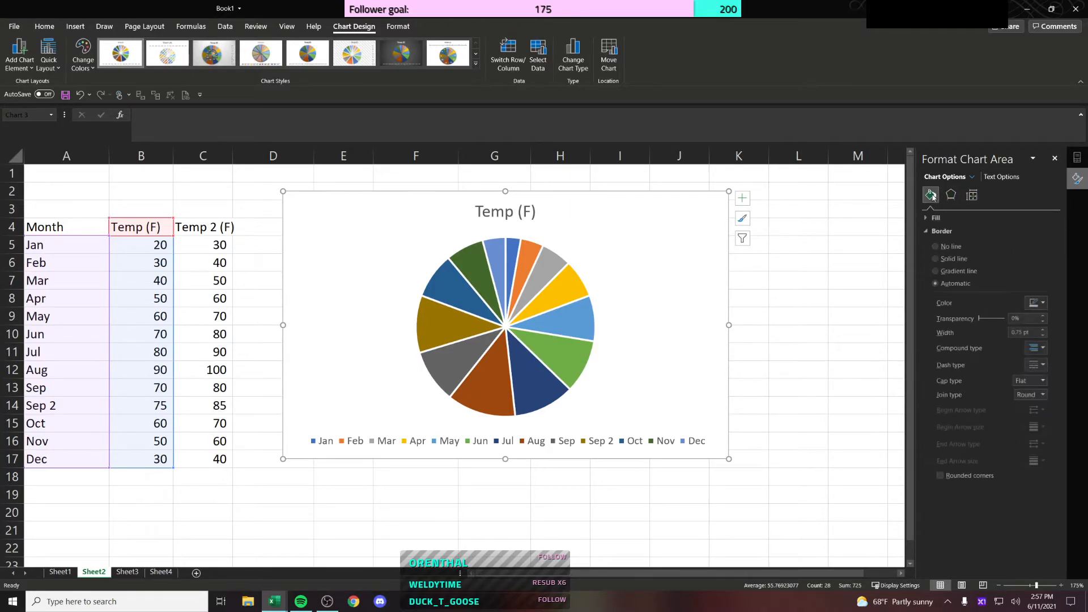
left_click(972, 195)
Step: Examine the chart area's text options for fill and outline, effects, text box and vertical alignment choices
left_click(1000, 176)
left_click(951, 195)
left_click(971, 195)
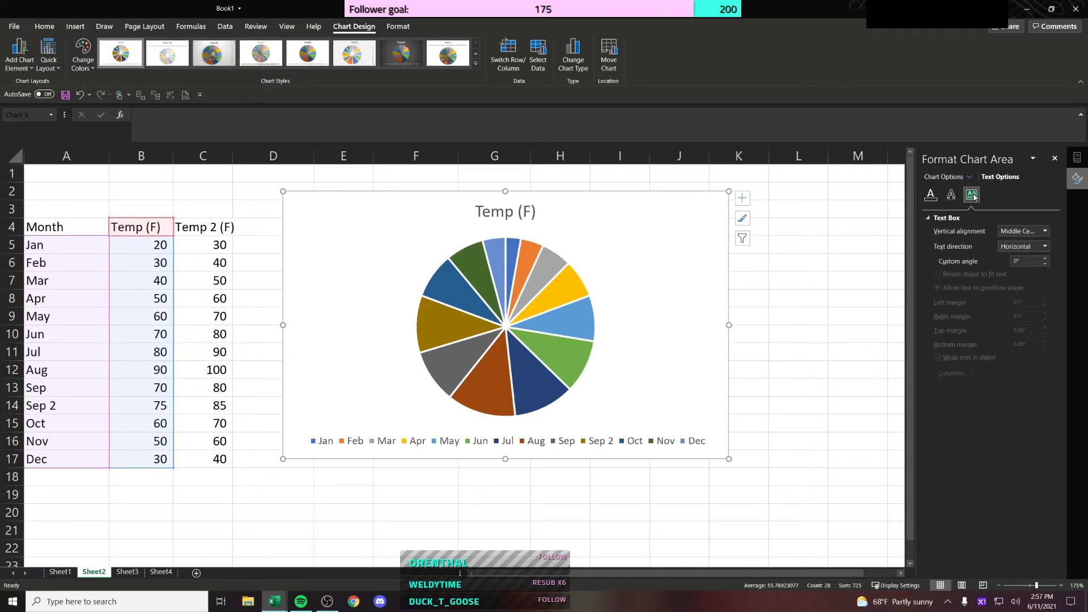
left_click(1029, 233)
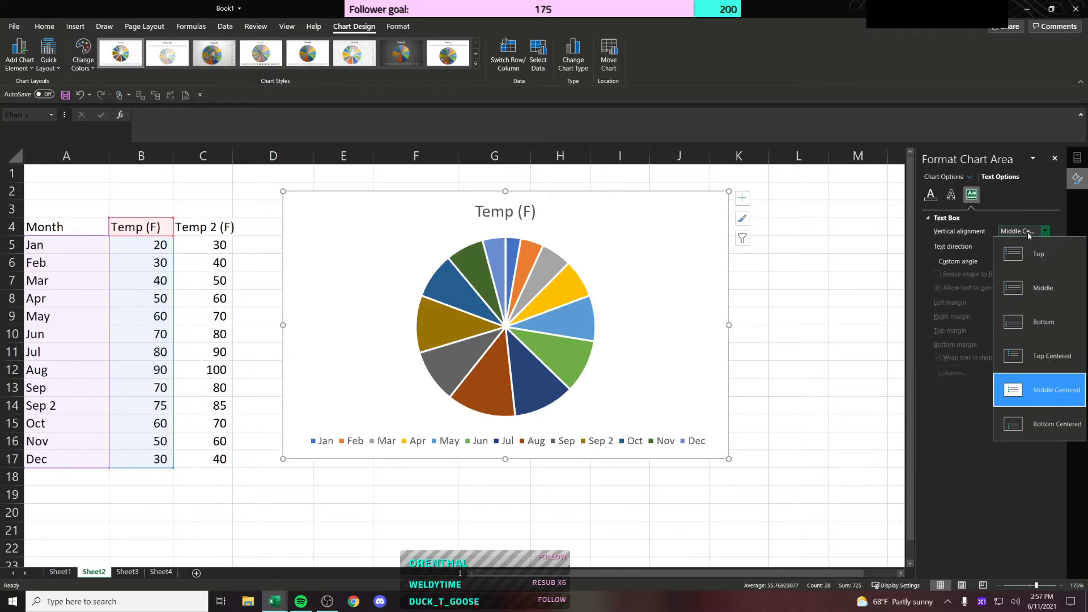
left_click(1029, 214)
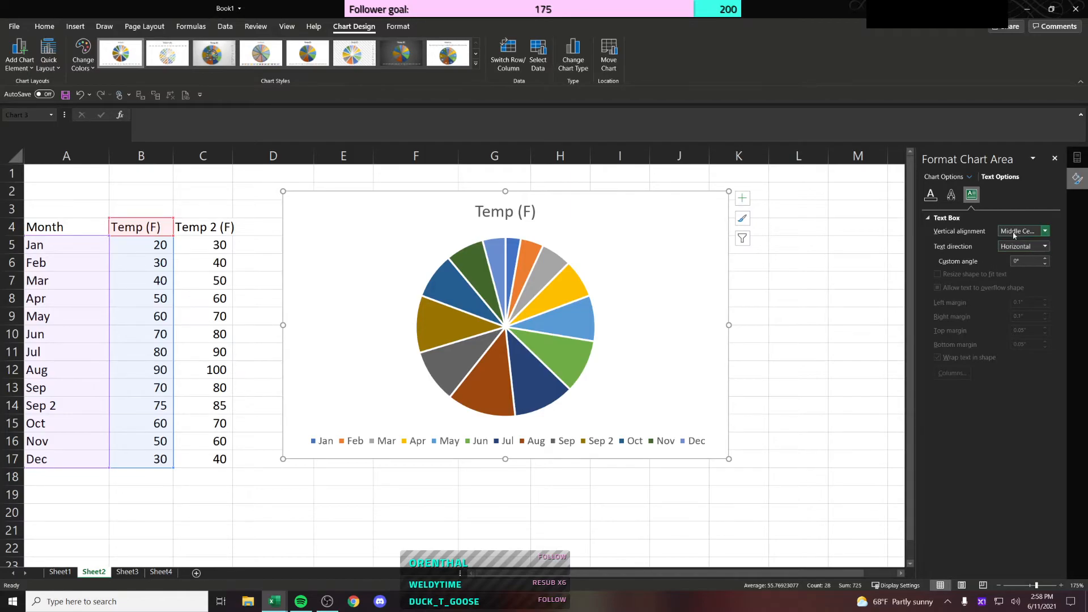
left_click(951, 194)
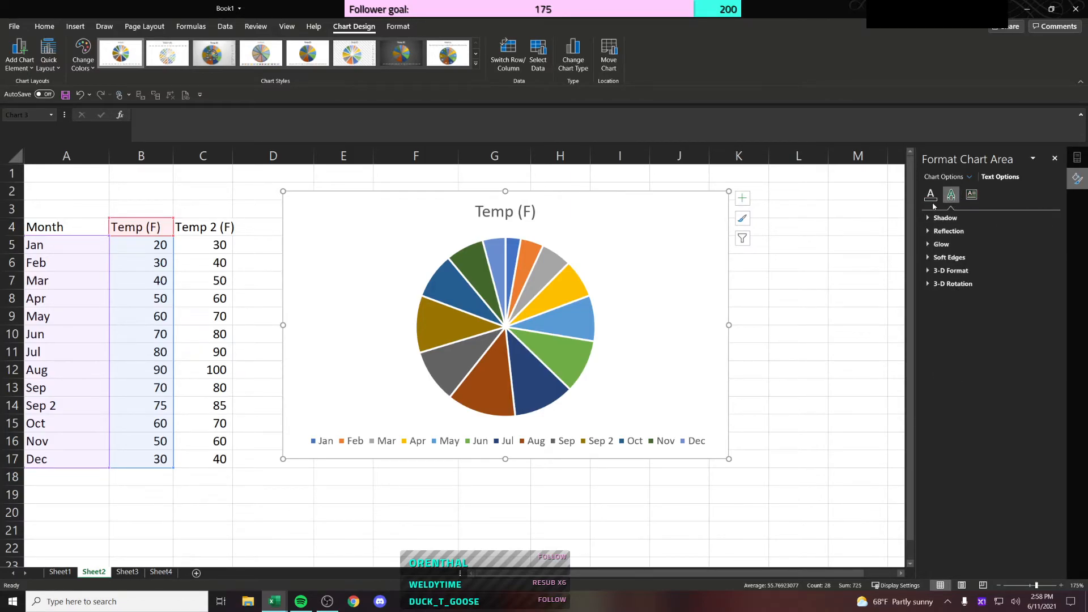
left_click(931, 196)
left_click(929, 219)
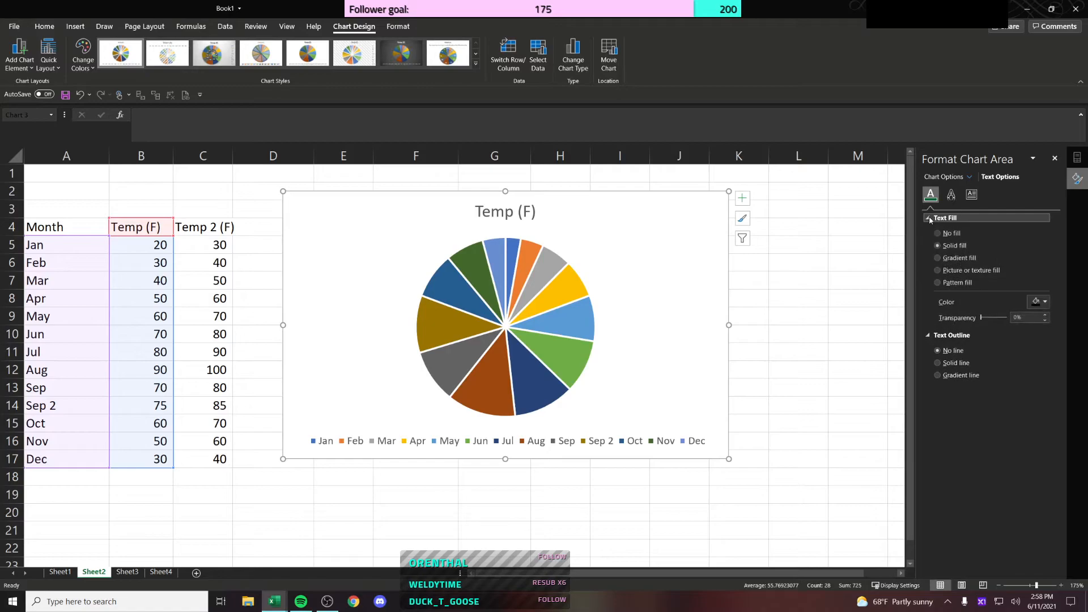
left_click(930, 219)
left_click(976, 195)
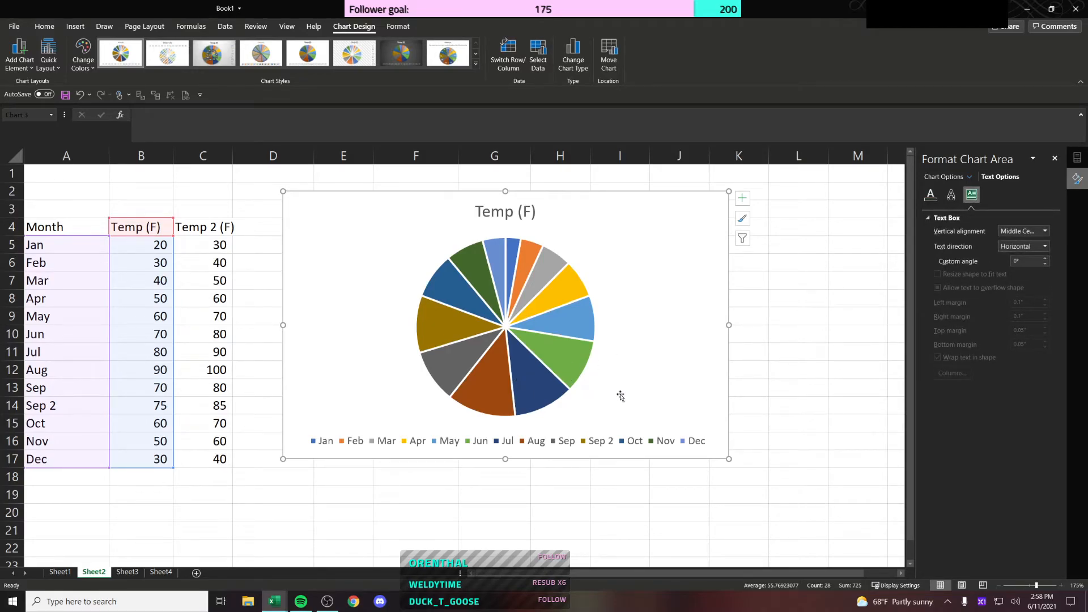
Step: Try the Middle vertical alignment for the chart area's text and set it to Top
left_click(1042, 231)
left_click(1040, 260)
left_click(1044, 231)
left_click(1041, 288)
left_click(1044, 231)
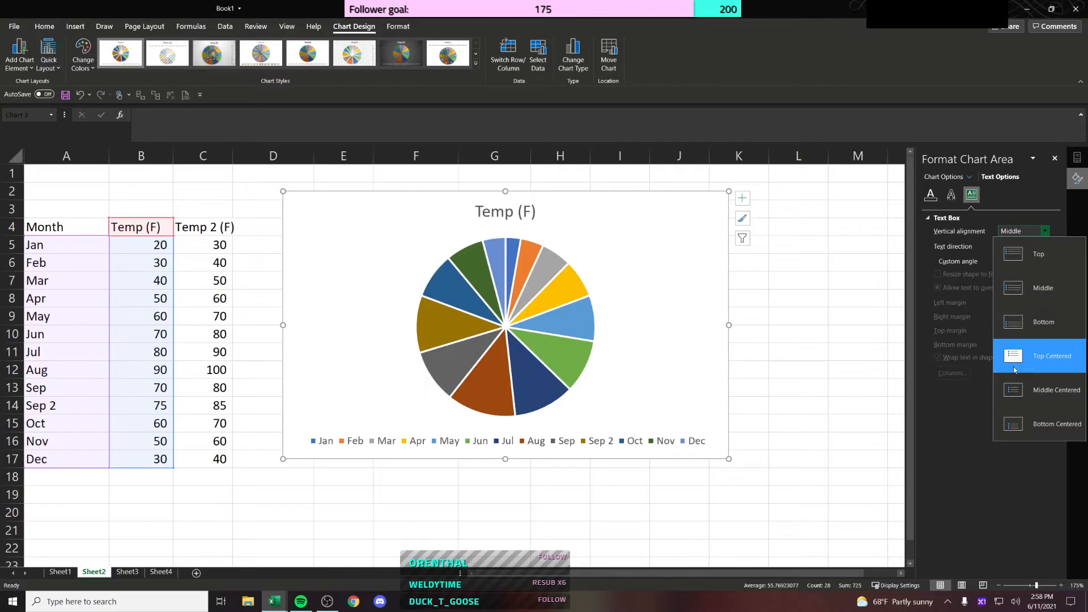
left_click(1039, 255)
Step: Try the Rotate all text 90° direction for the chart area's text and return it to Horizontal
left_click(1046, 247)
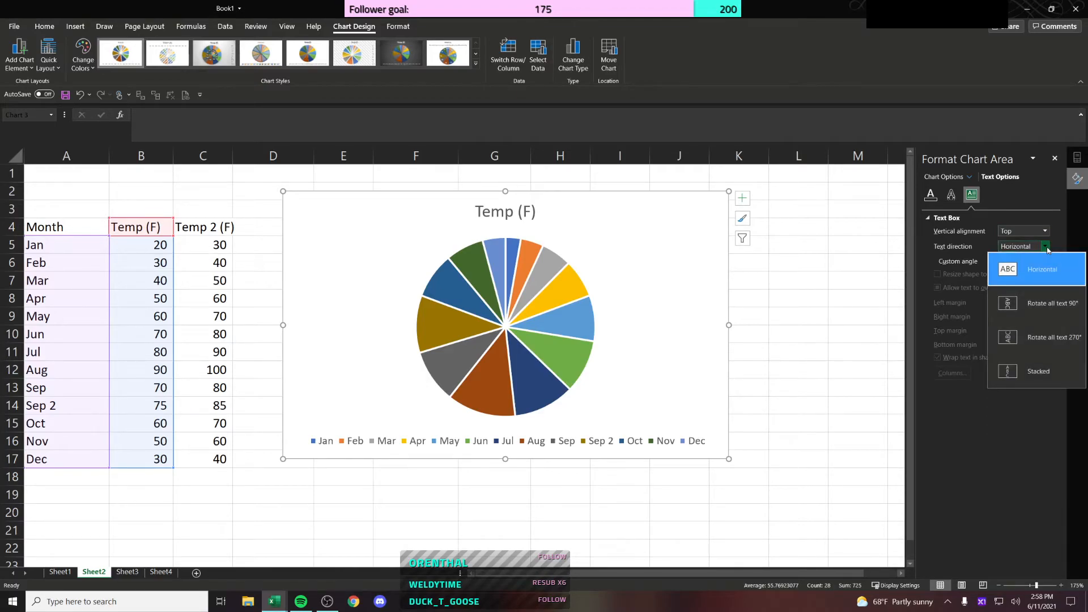
left_click(1040, 302)
left_click(1044, 246)
left_click(1022, 279)
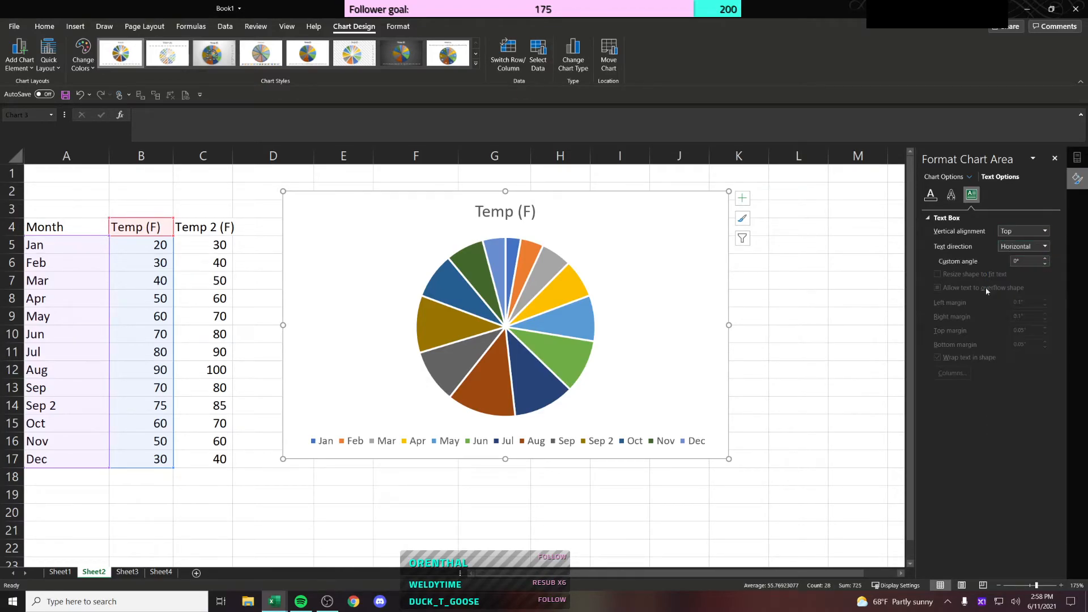
Step: Examine the pie series' formatting options for effects, fill and border, series settings, and the list of selectable chart elements
left_click(567, 380)
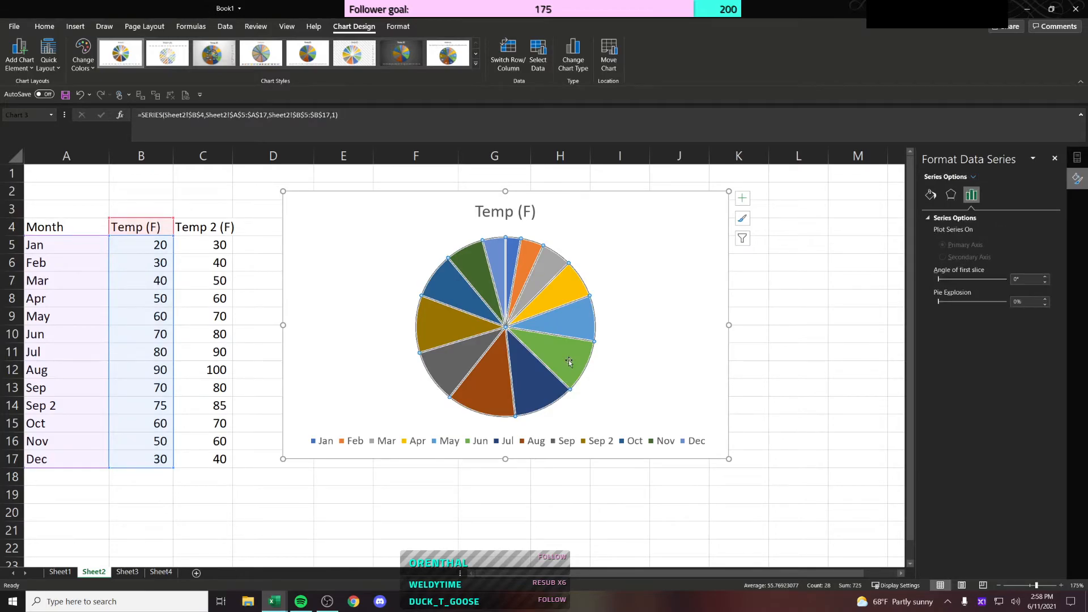
left_click(951, 195)
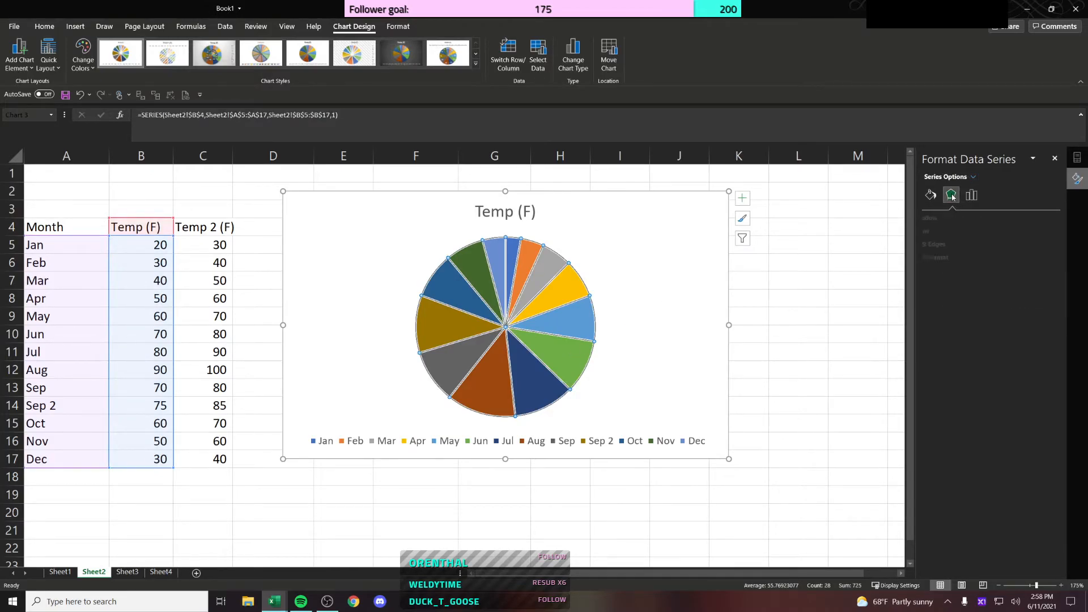
left_click(929, 196)
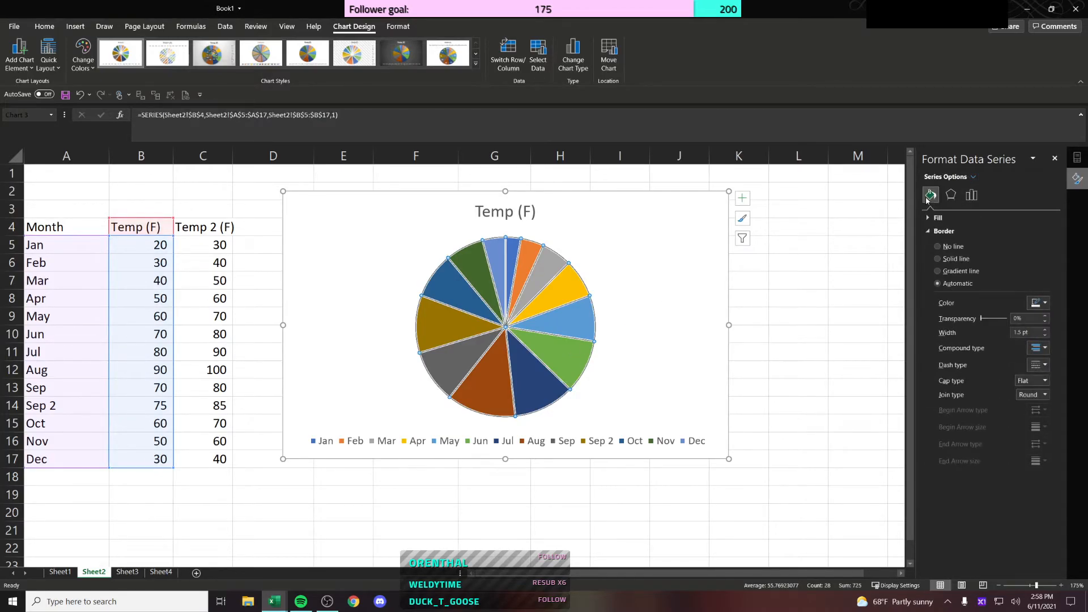
left_click(971, 195)
left_click(973, 176)
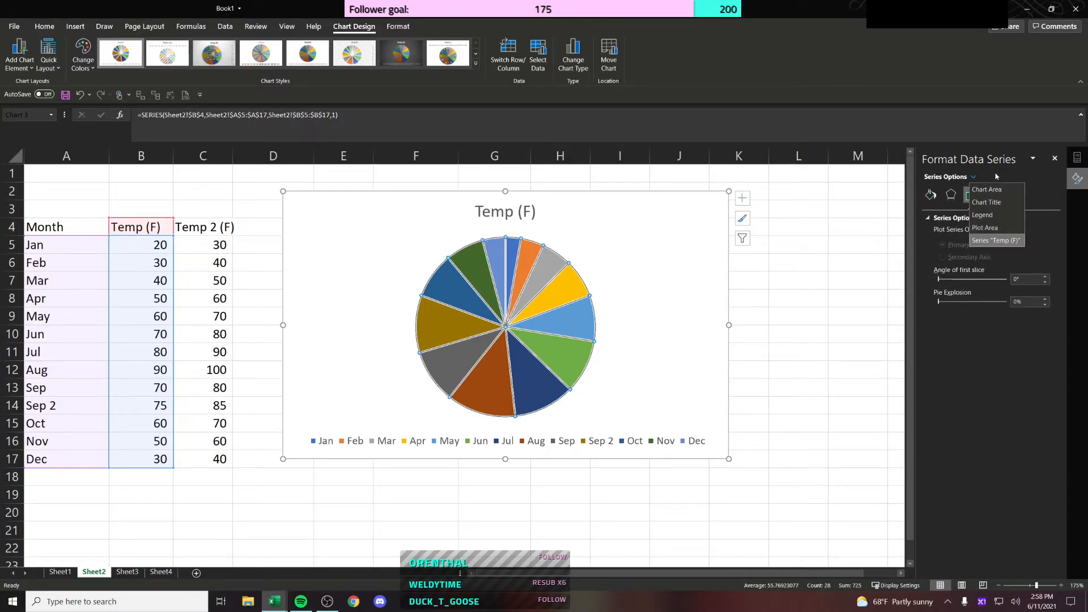
left_click(996, 176)
Step: Try a data label on the Jul slice and a data callout on the Jun slice, and undo them
right_click(528, 388)
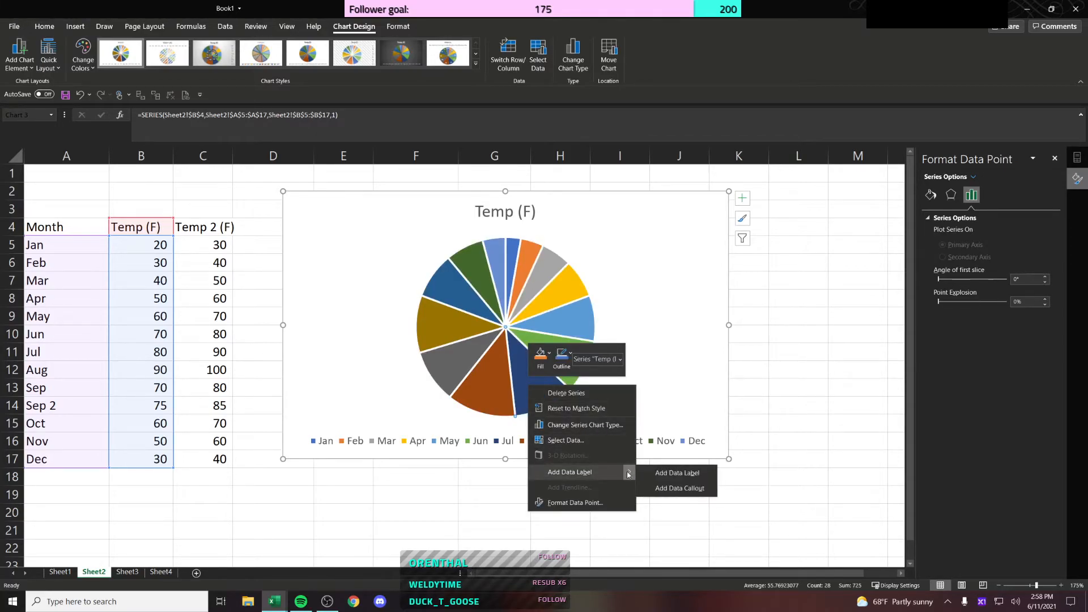
left_click(650, 473)
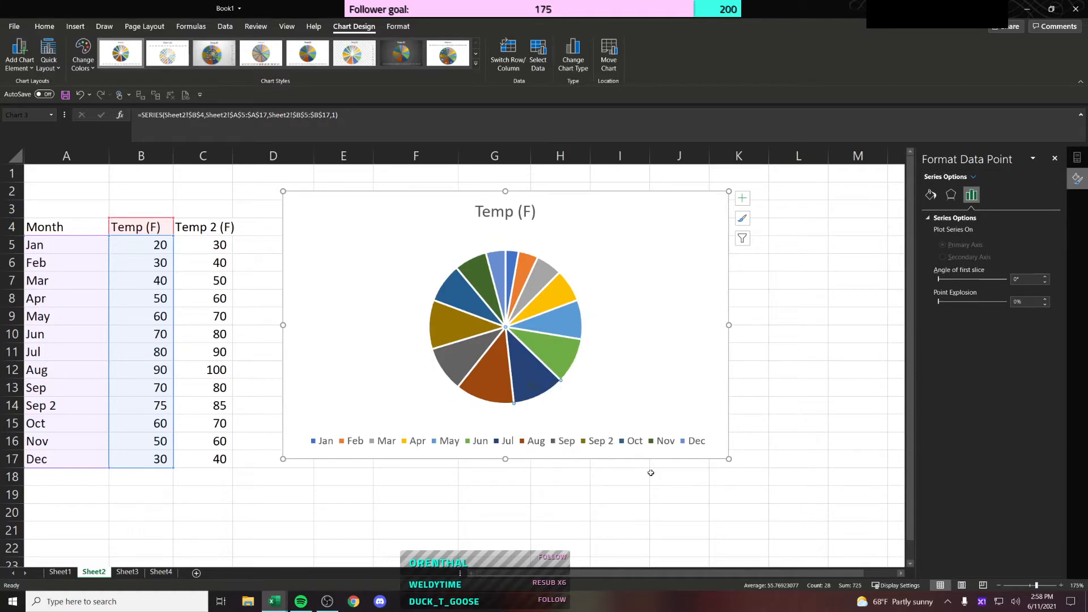
right_click(556, 362)
mouse_move(656, 450)
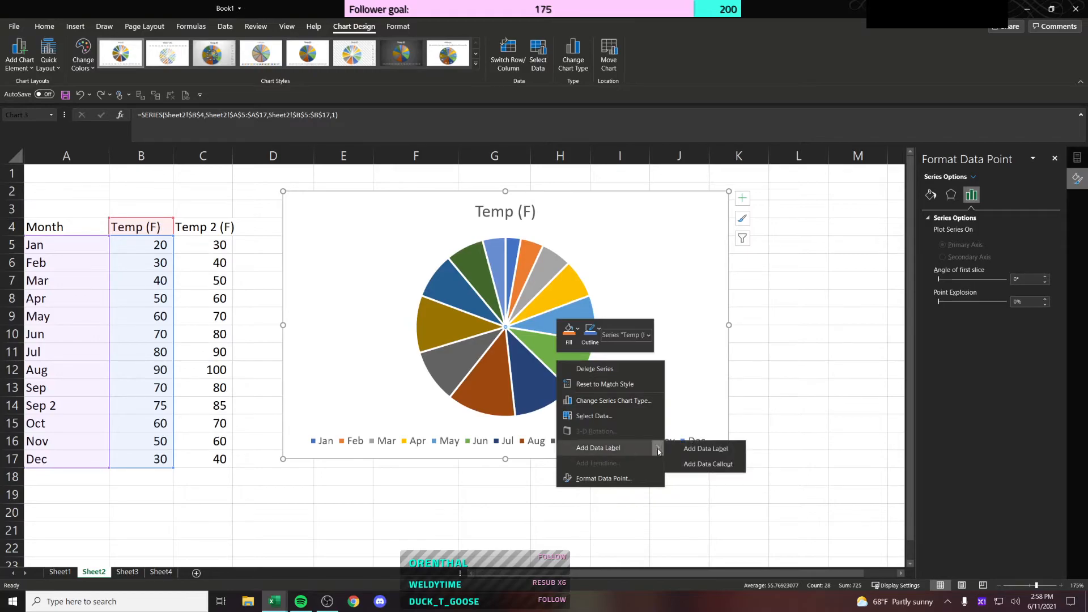
left_click(698, 464)
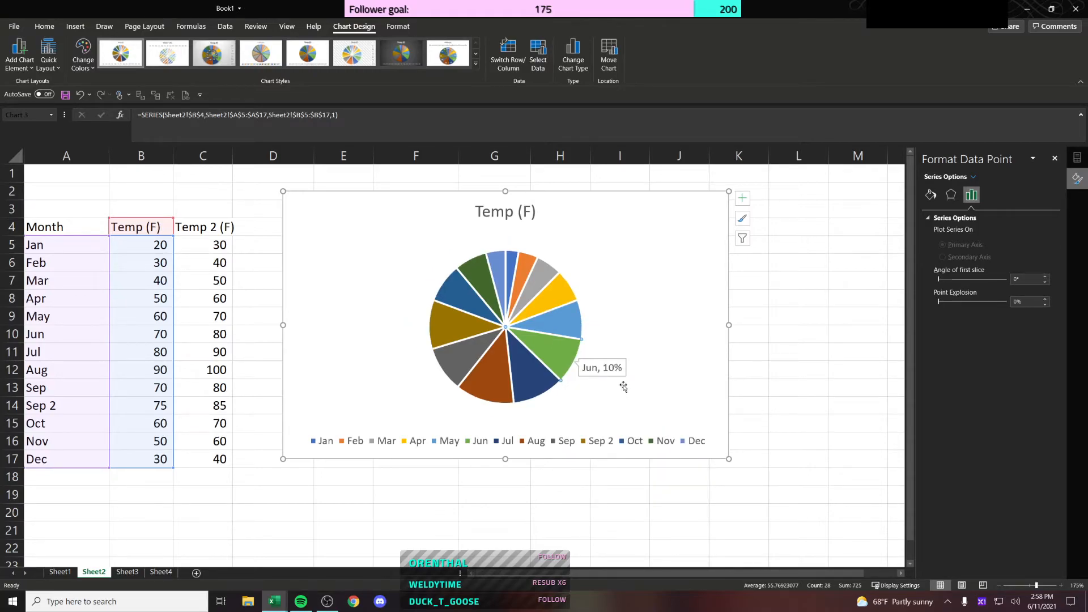
key("ctrl+z")
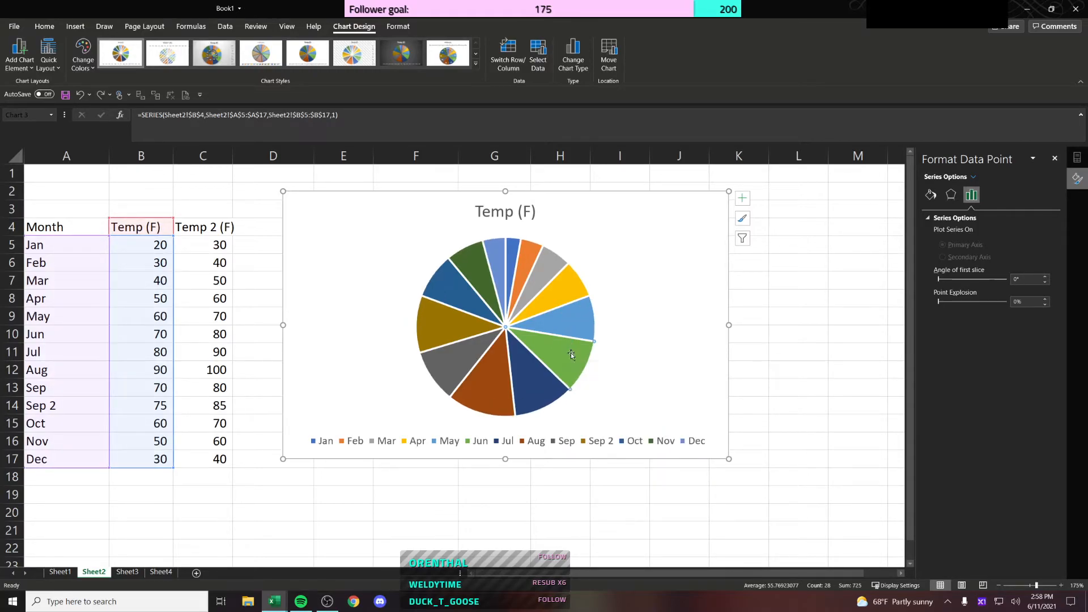
Step: Compare the formatting options offered for the whole pie series, the chart area and the single Jun slice
left_click(620, 341)
left_click(567, 354)
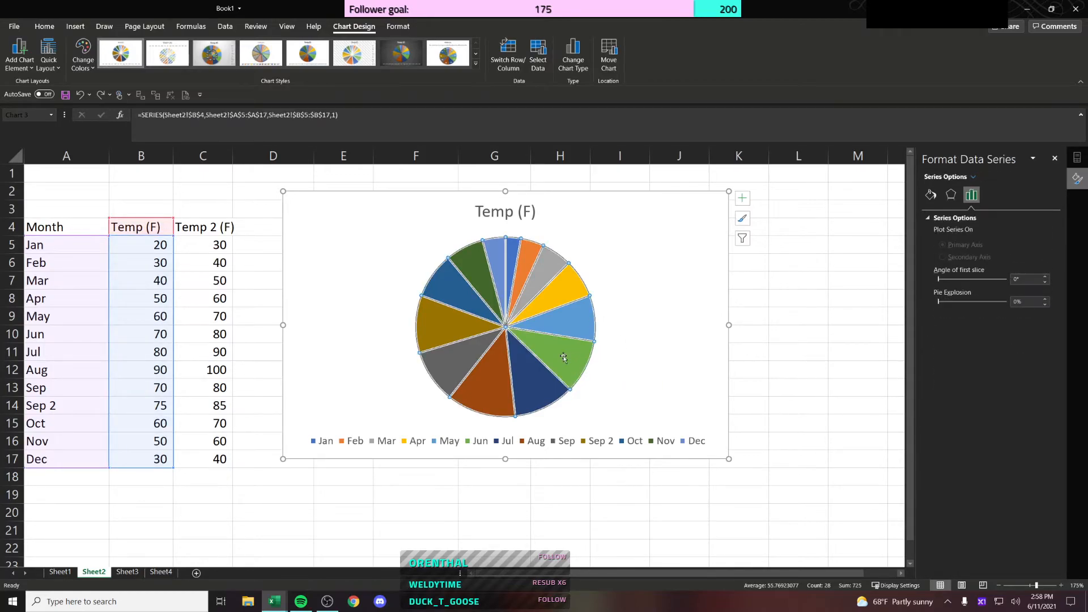
right_click(564, 356)
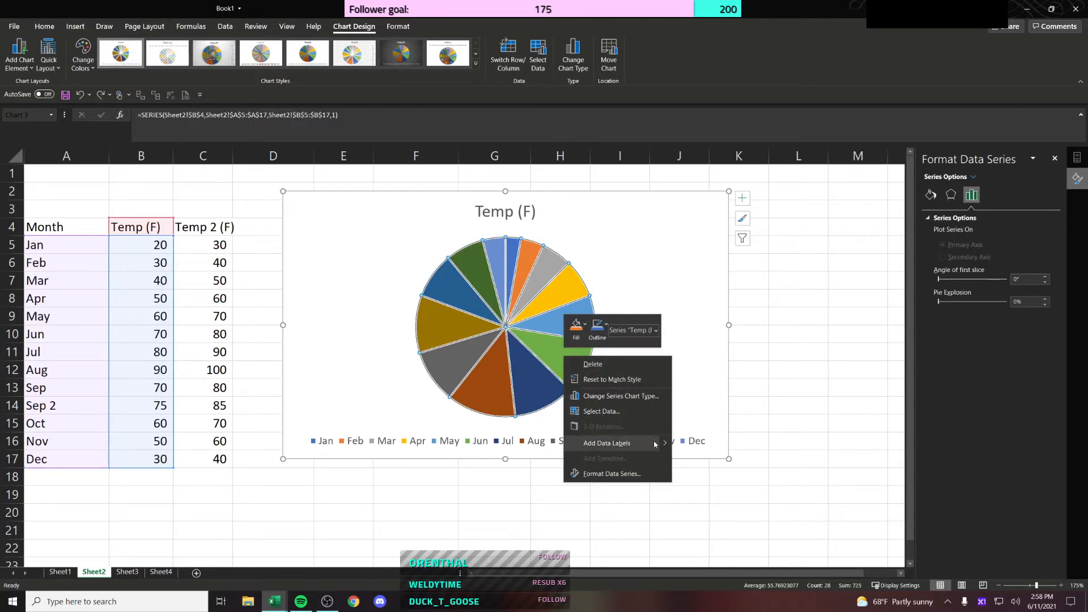
left_click(683, 346)
left_click(615, 358)
left_click(555, 357)
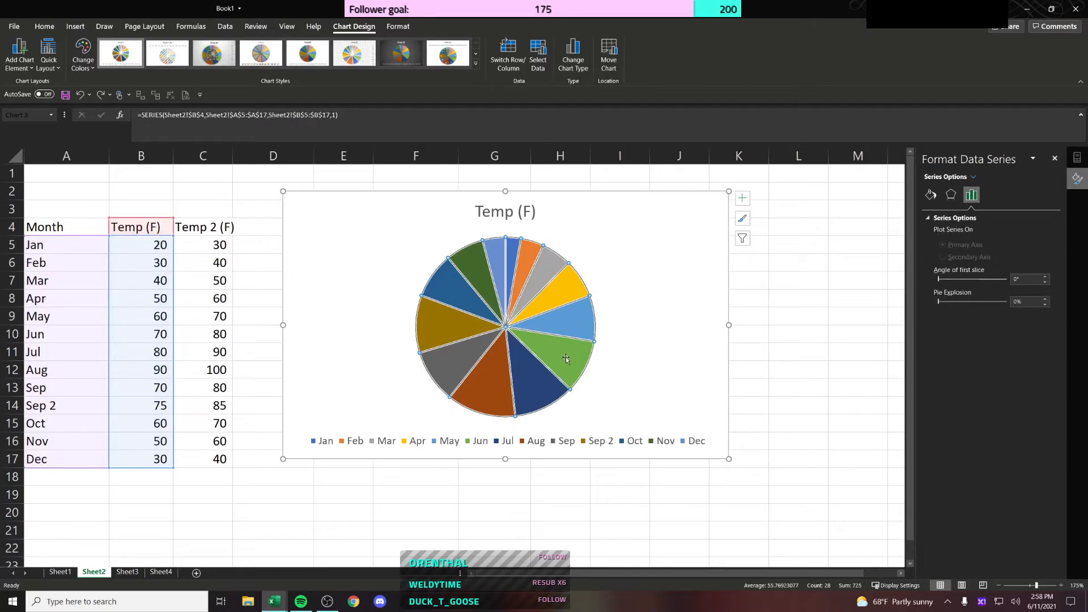
left_click(644, 357)
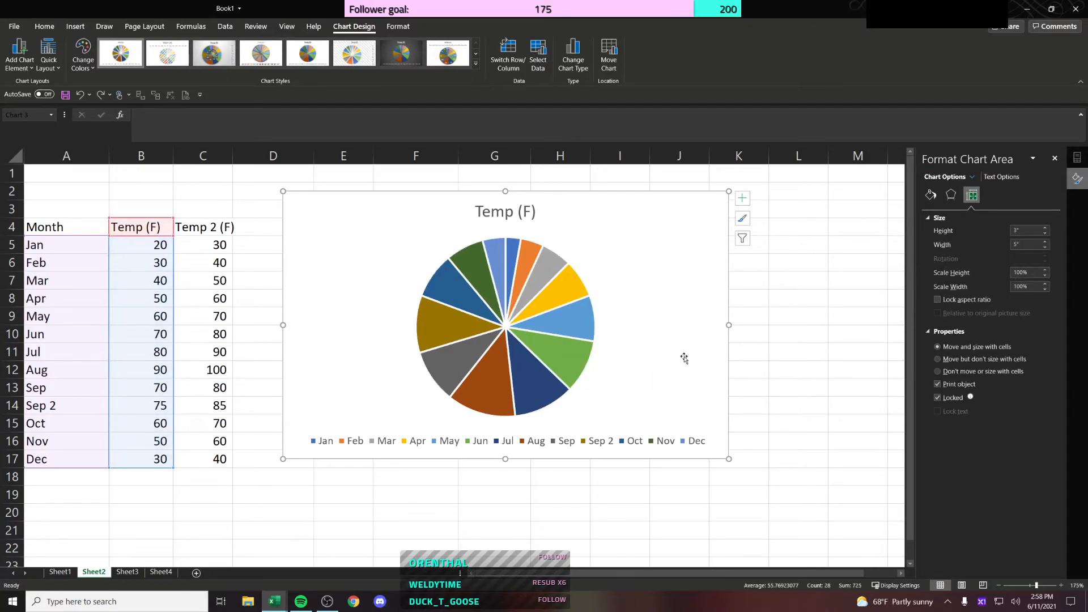
left_click(575, 358)
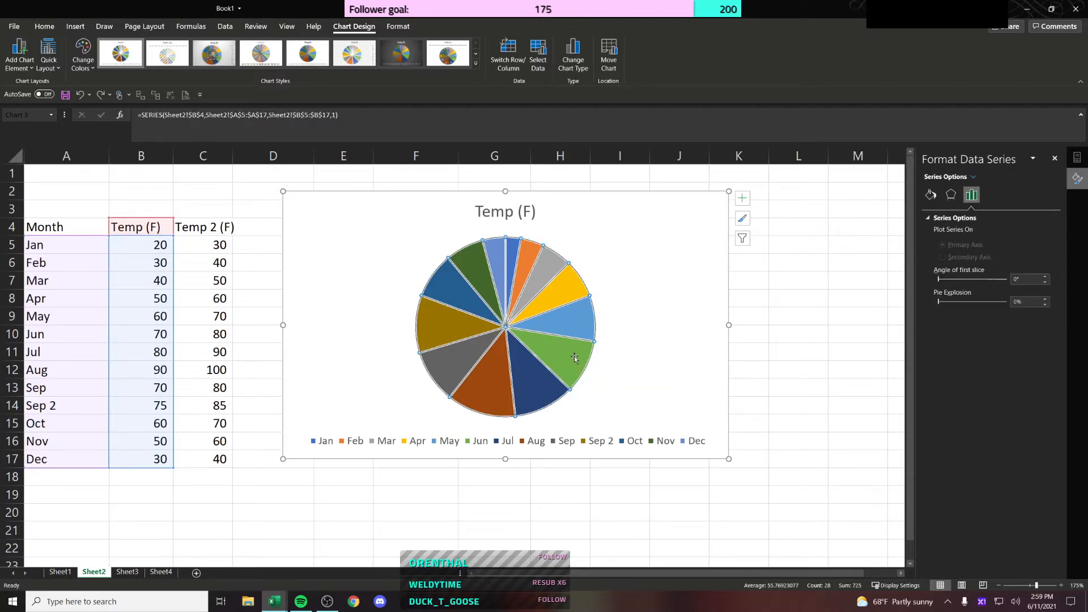
left_click(575, 358)
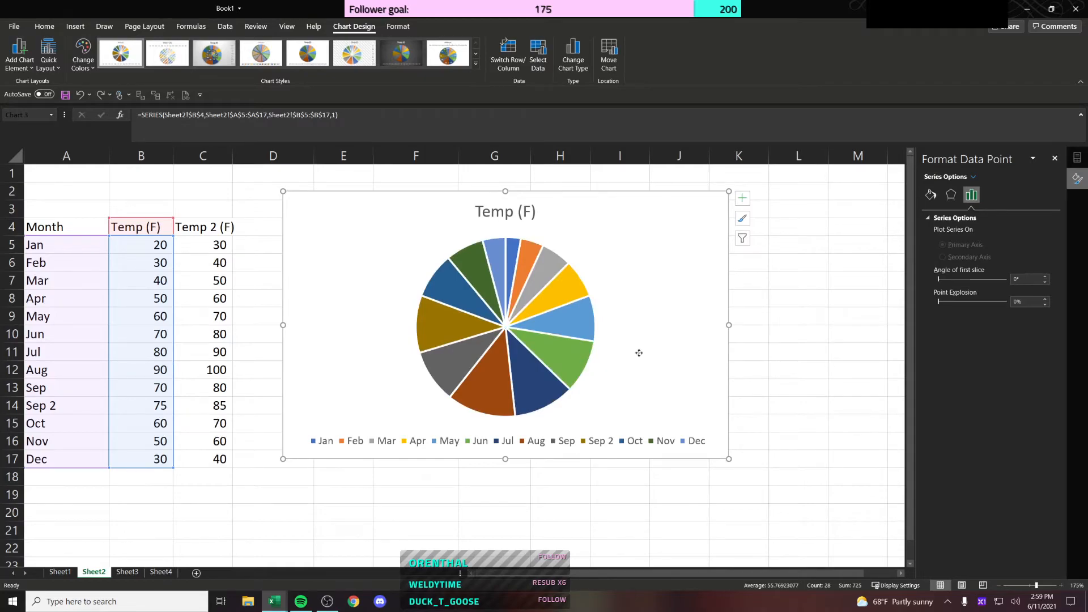
Step: Add data callouts to every slice of the Temp (F) pie series
right_click(559, 353)
mouse_move(659, 442)
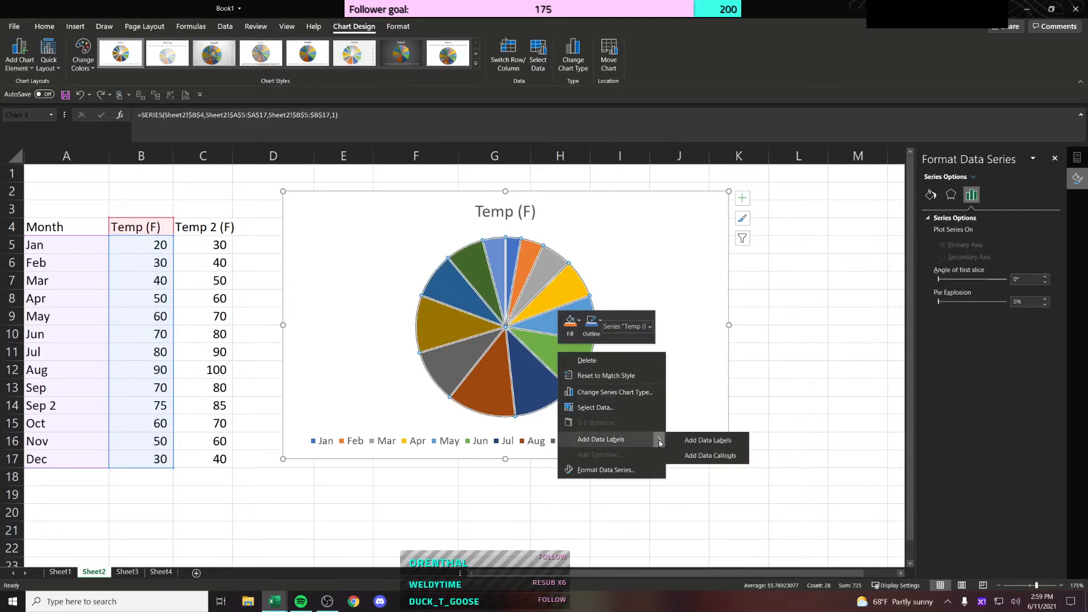
left_click(692, 455)
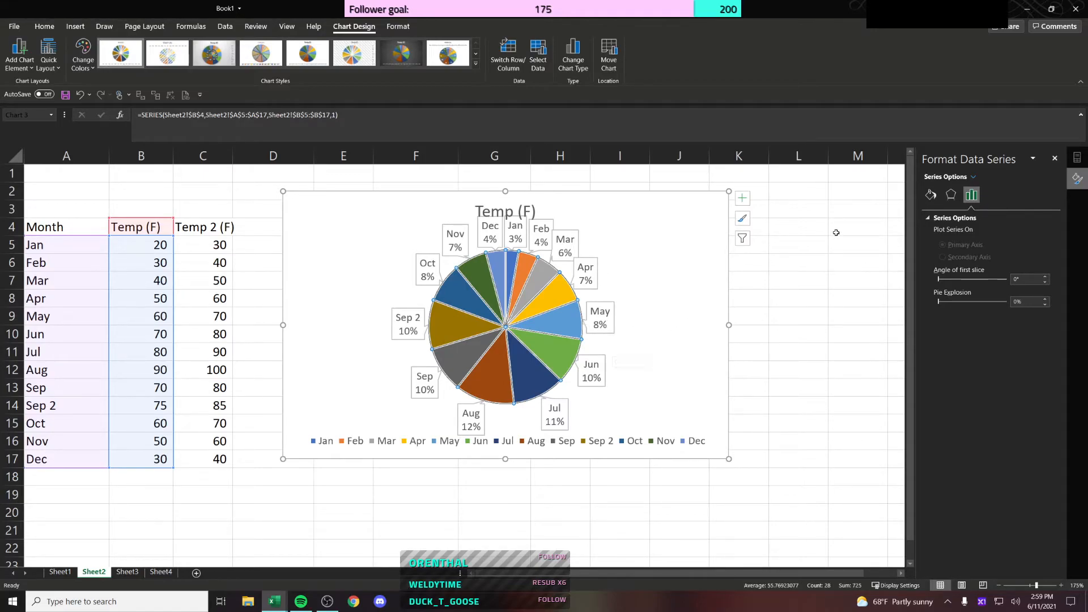
Step: Try Top vertical alignment and another text direction on the data callouts, and set them to Middle and Horizontal
left_click(598, 370)
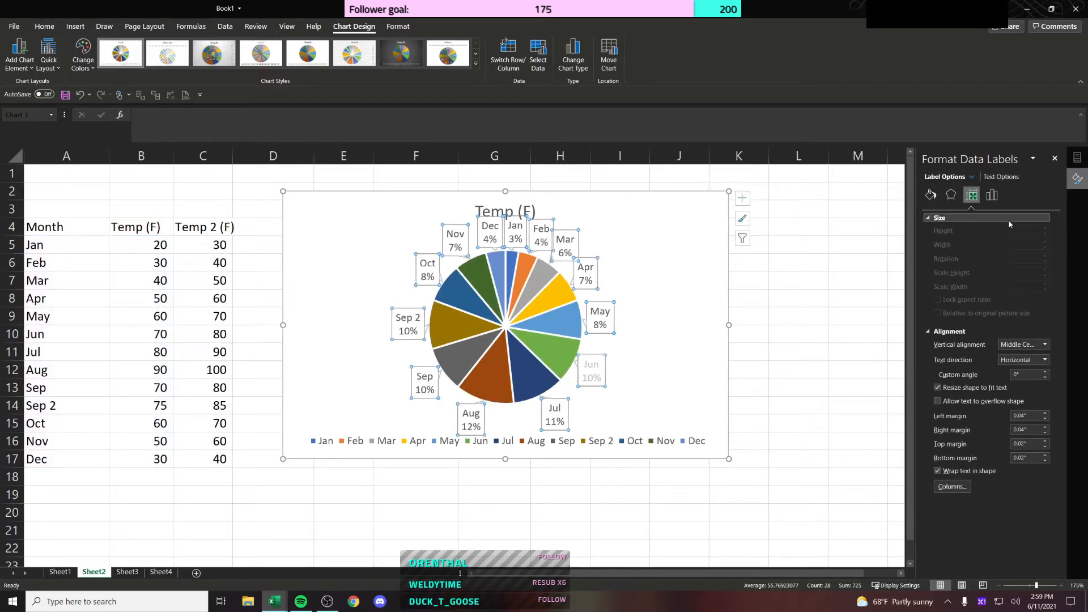
left_click(1044, 344)
left_click(1034, 374)
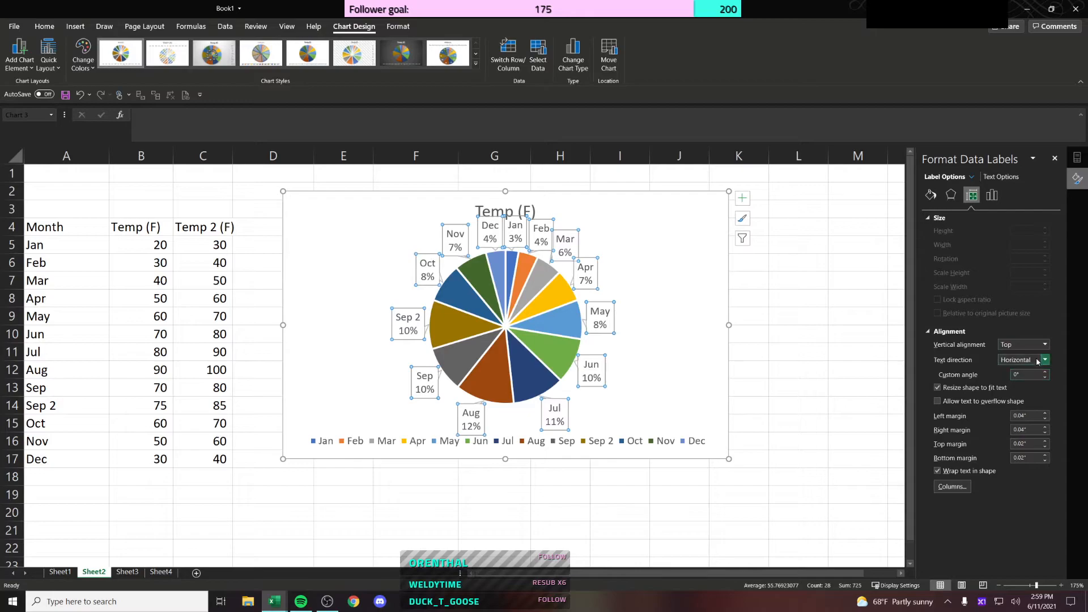
left_click(1044, 360)
left_click(1033, 416)
left_click(1044, 360)
left_click(1034, 380)
left_click(1045, 344)
left_click(1038, 403)
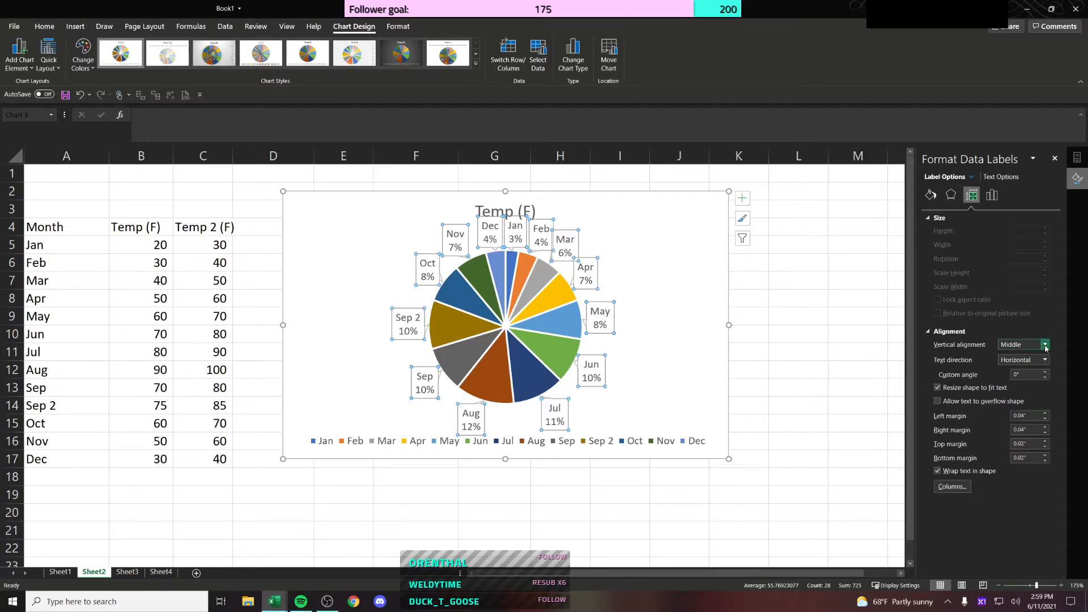
Step: Try left and bottom margins of 0.1" on the data callouts, and set all four margins to 0"
left_click(1044, 413)
left_click(1044, 413)
left_click(1045, 419)
left_click(1045, 433)
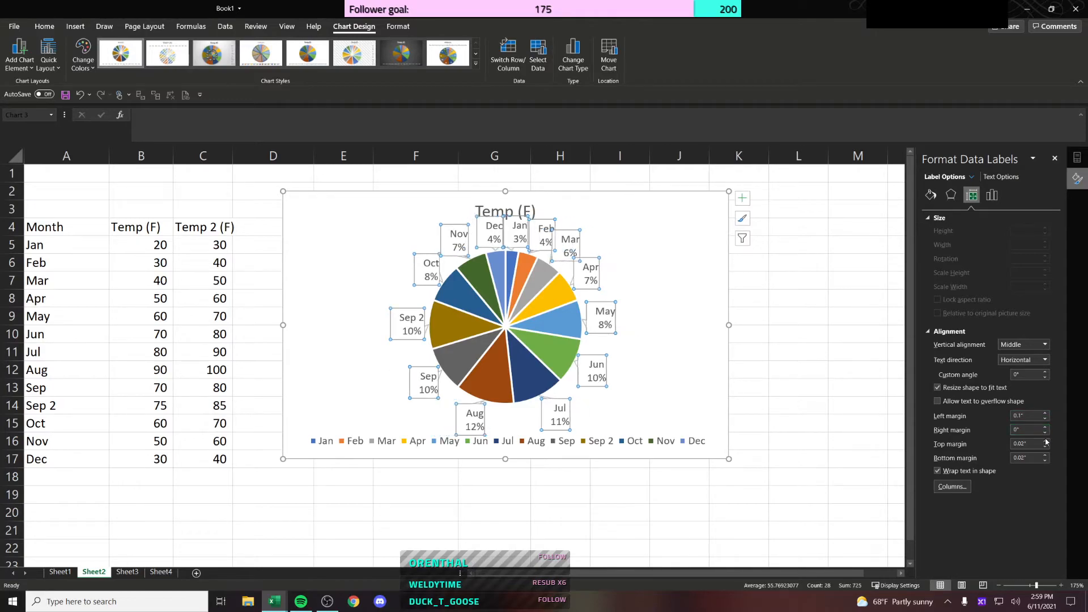
left_click(1045, 441)
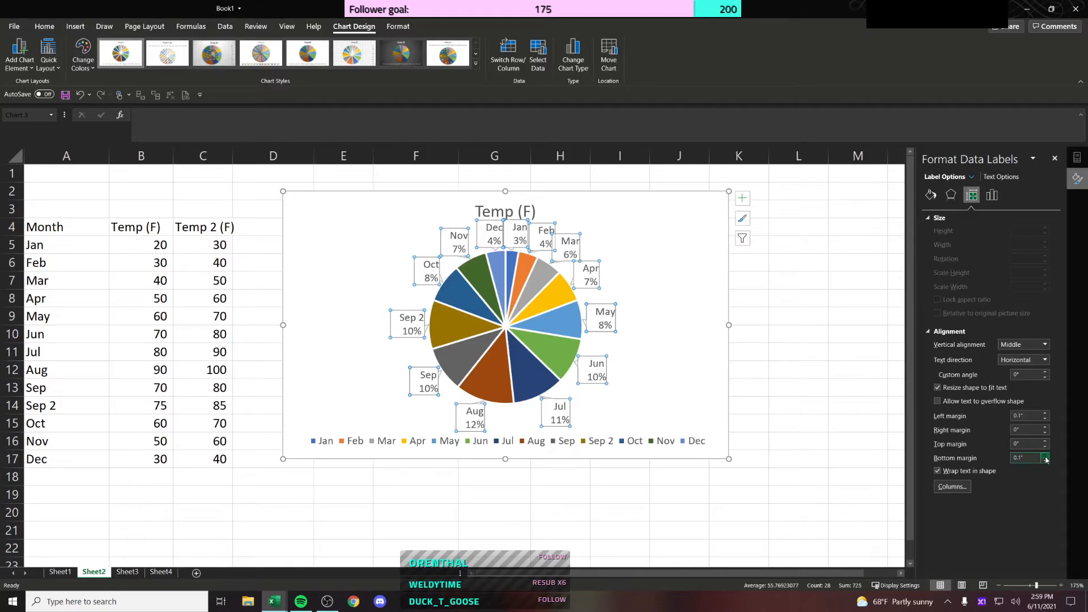
left_click(1046, 419)
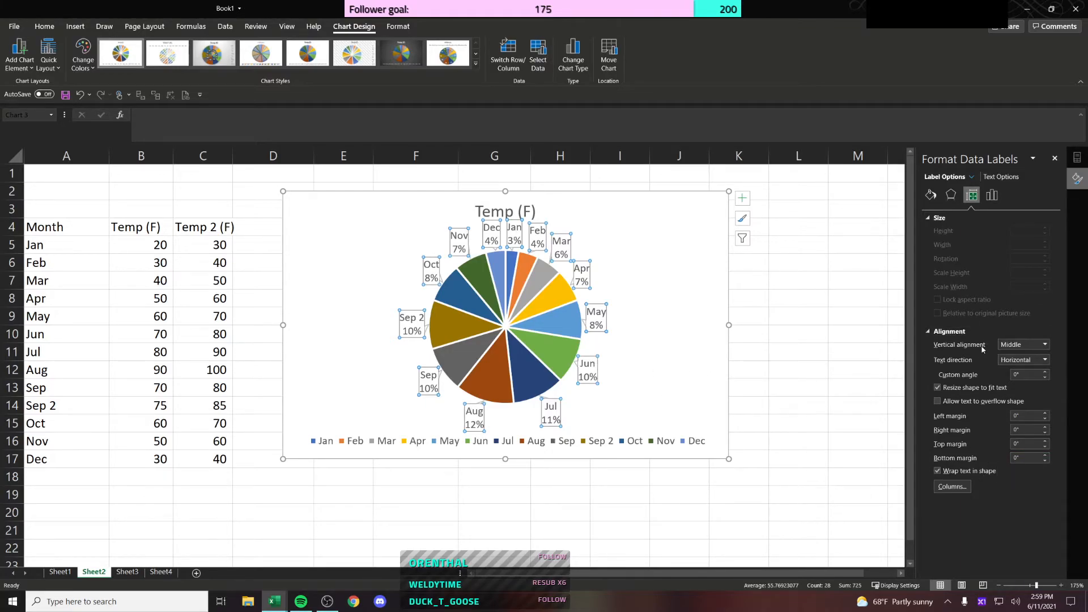
Step: Try enlarging the May callout to about 0.66" wide and 0.49" high, undo the resizing, and view its vertical alignment choices
left_click(598, 320)
left_click_drag(617, 332, 645, 338)
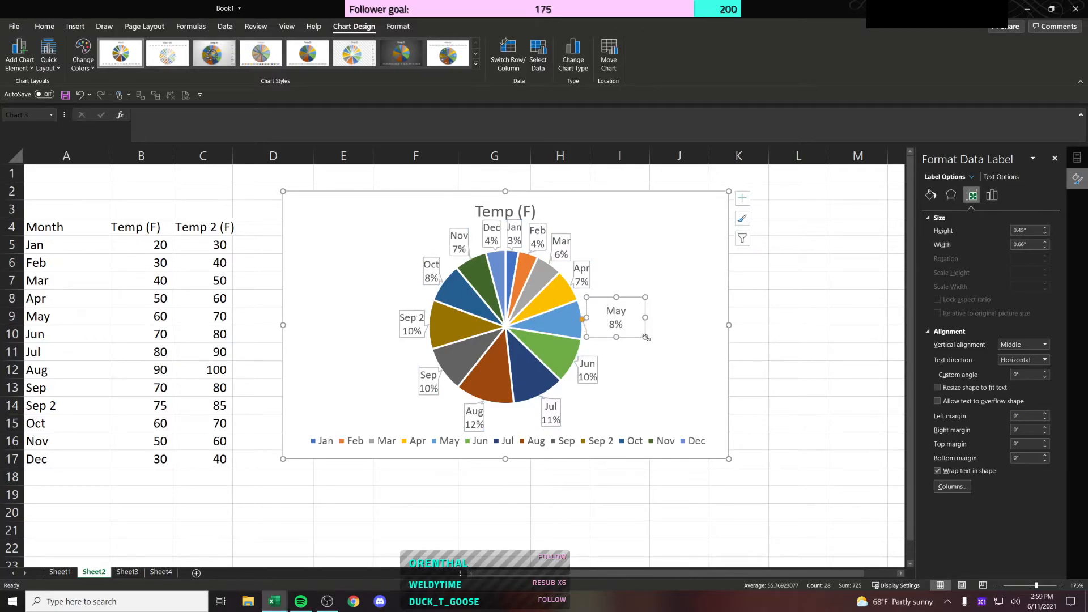
key("ctrl+z")
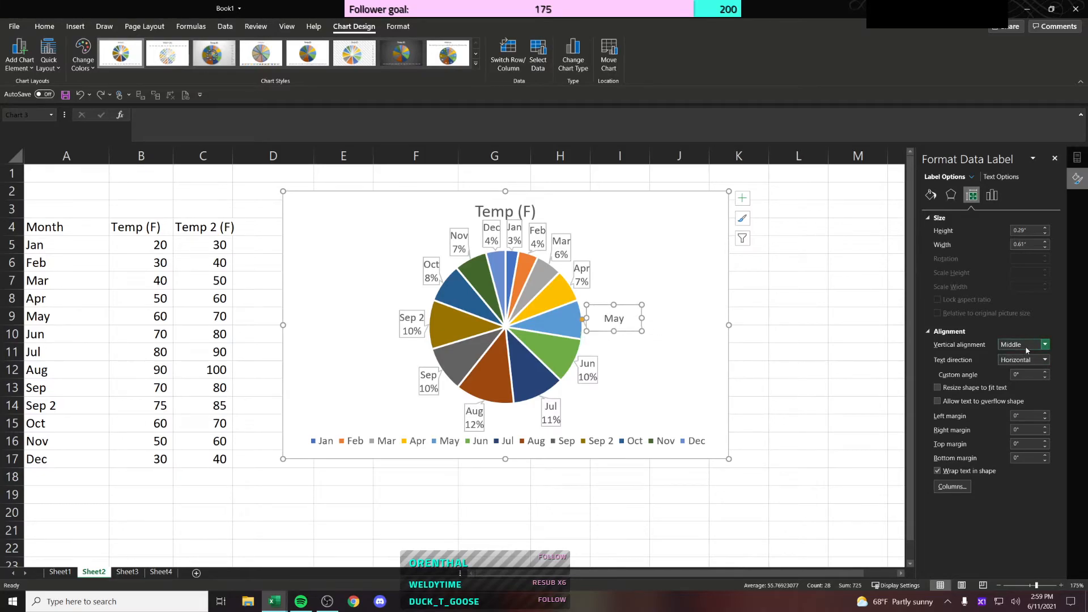
key("ctrl+z")
left_click(1043, 344)
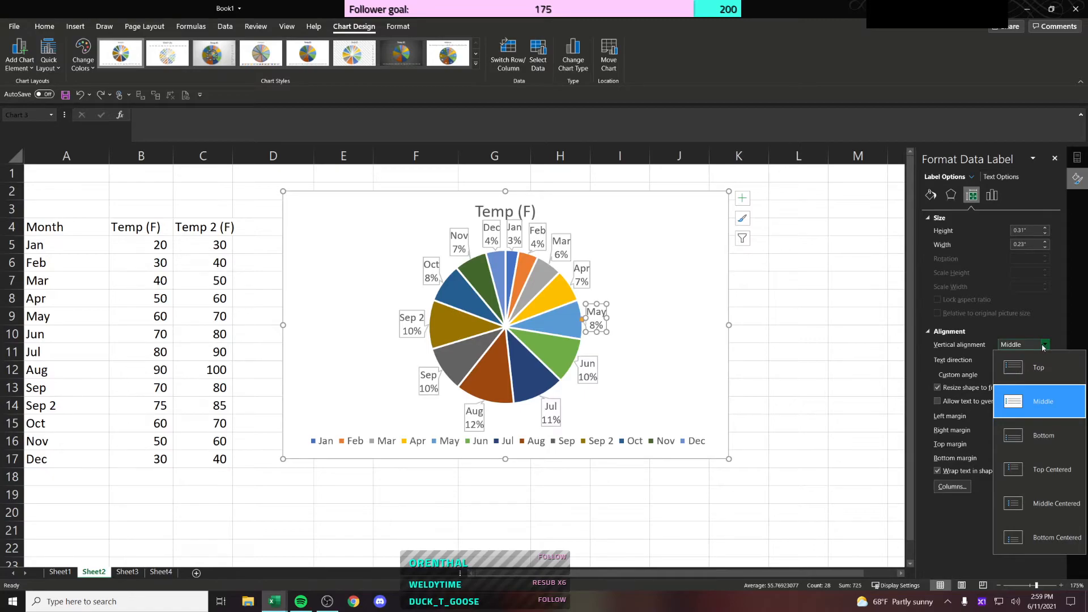
left_click(975, 517)
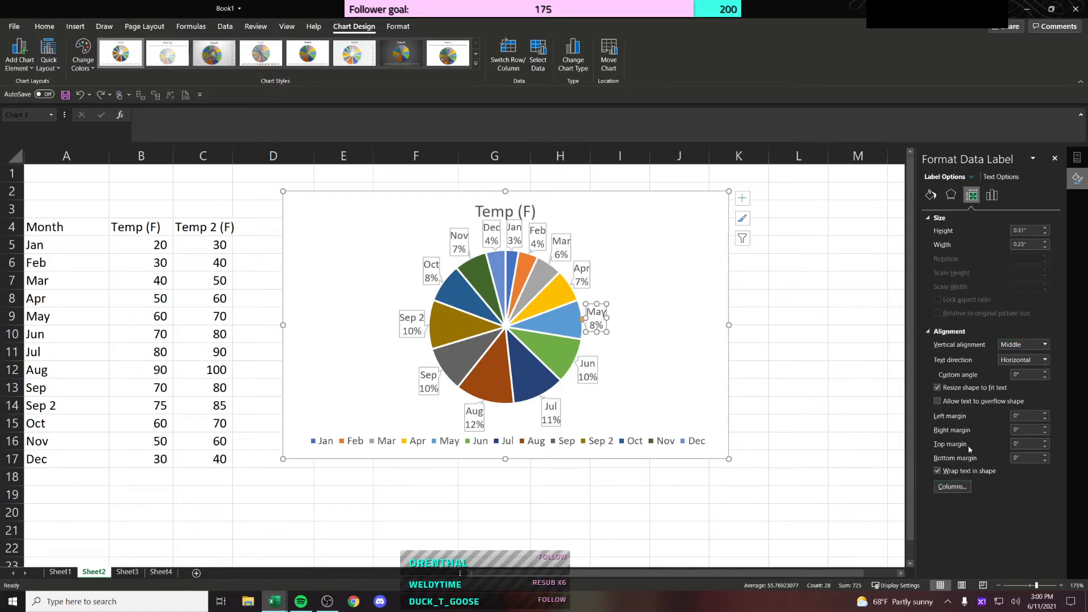
Step: Try showing the value, series name and legend key in the May callout, removing each one again
left_click(997, 196)
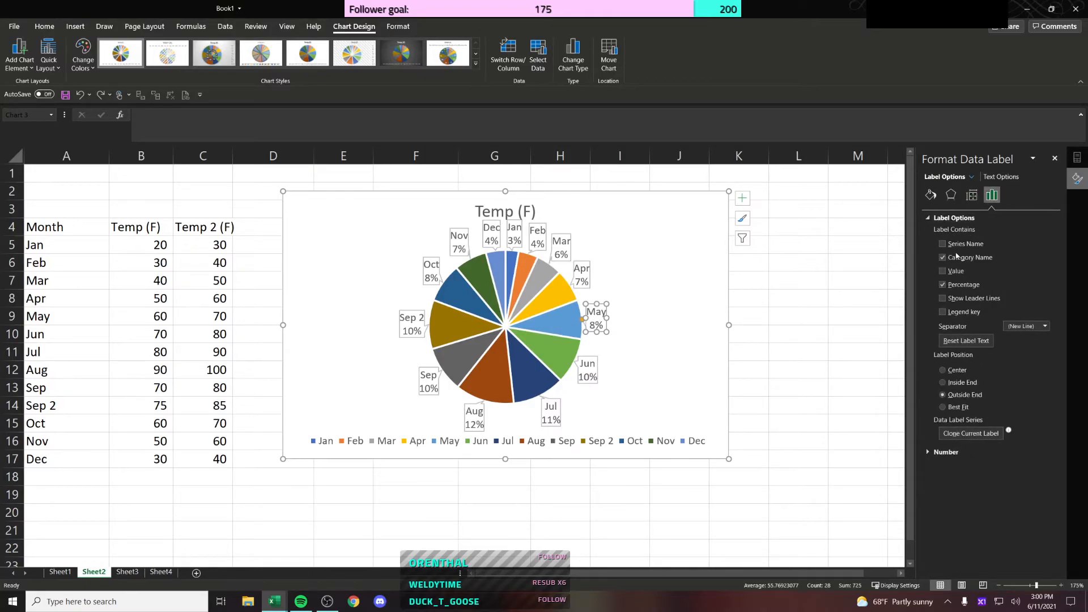
left_click(943, 272)
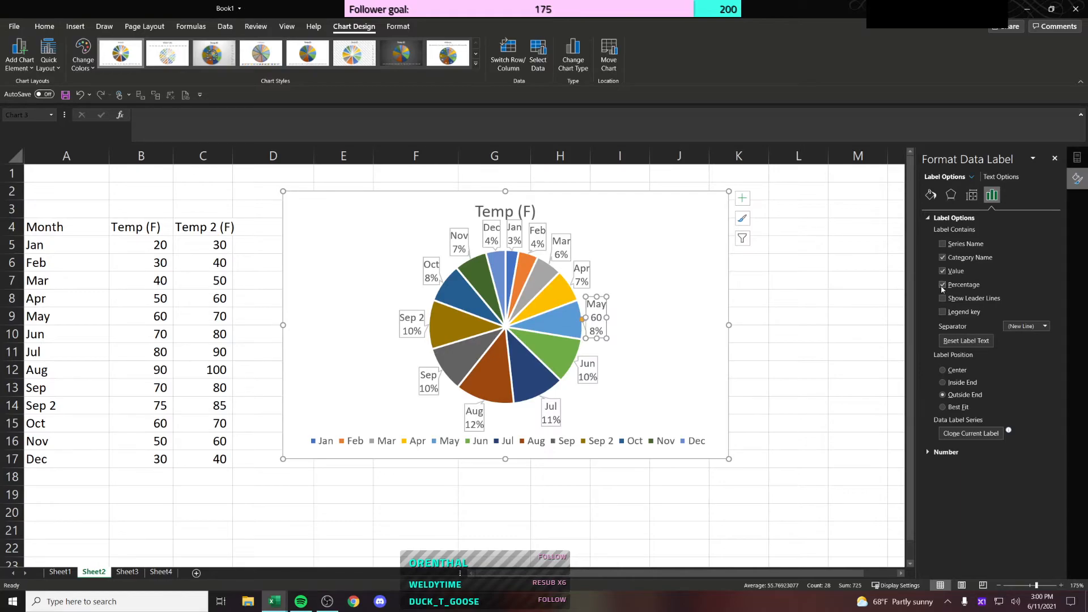
left_click(943, 272)
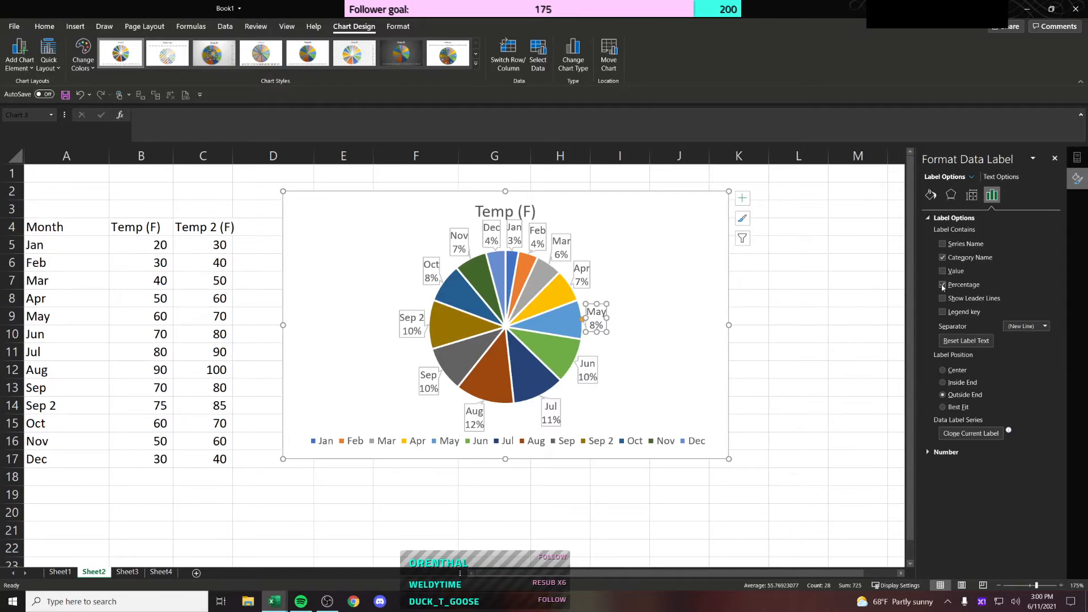
left_click(943, 245)
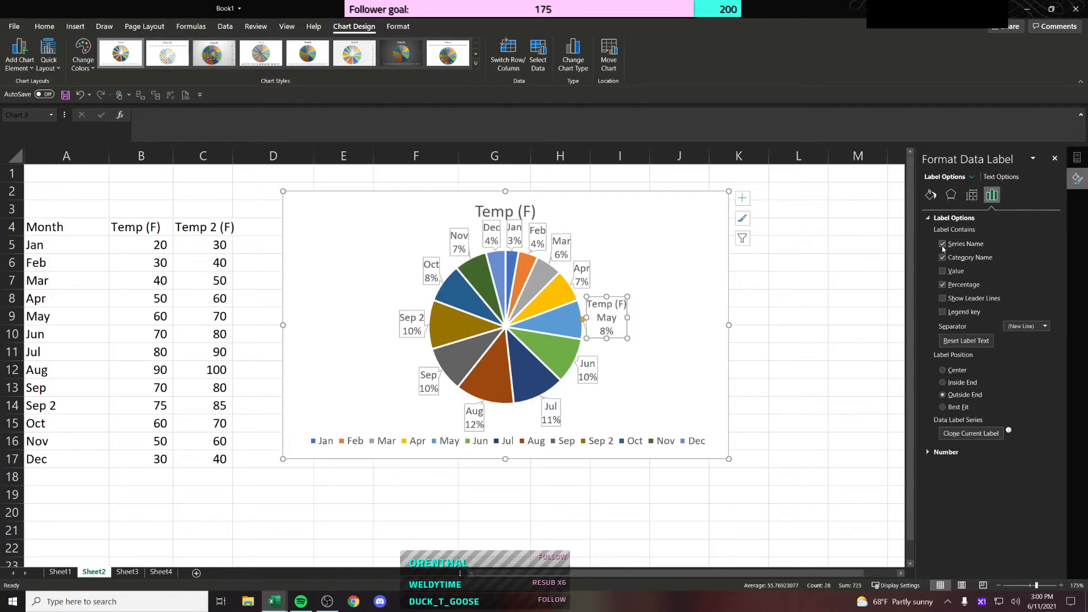
left_click(943, 246)
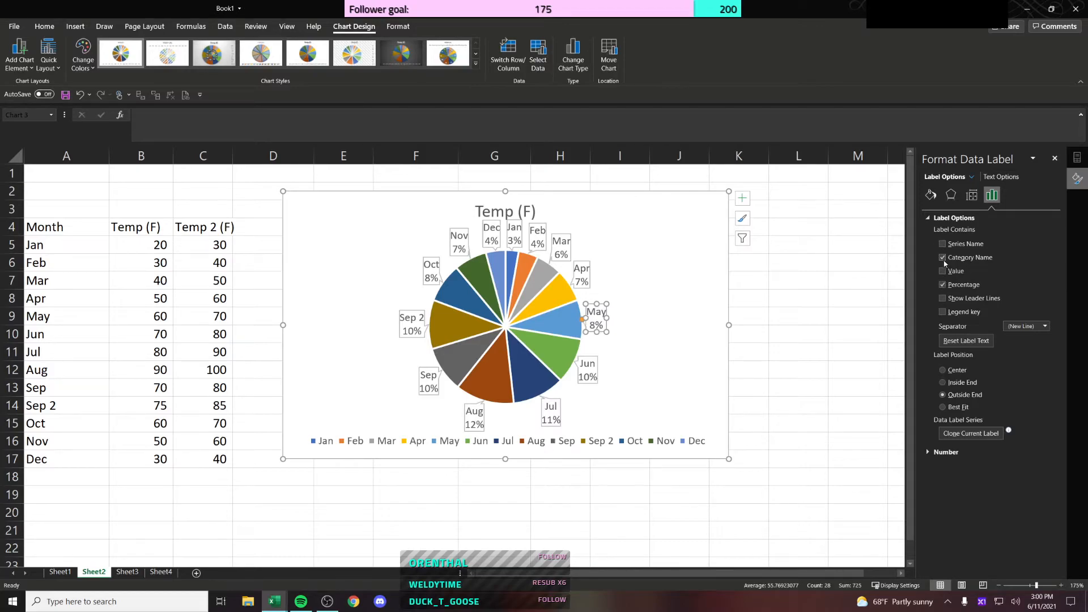
left_click(943, 312)
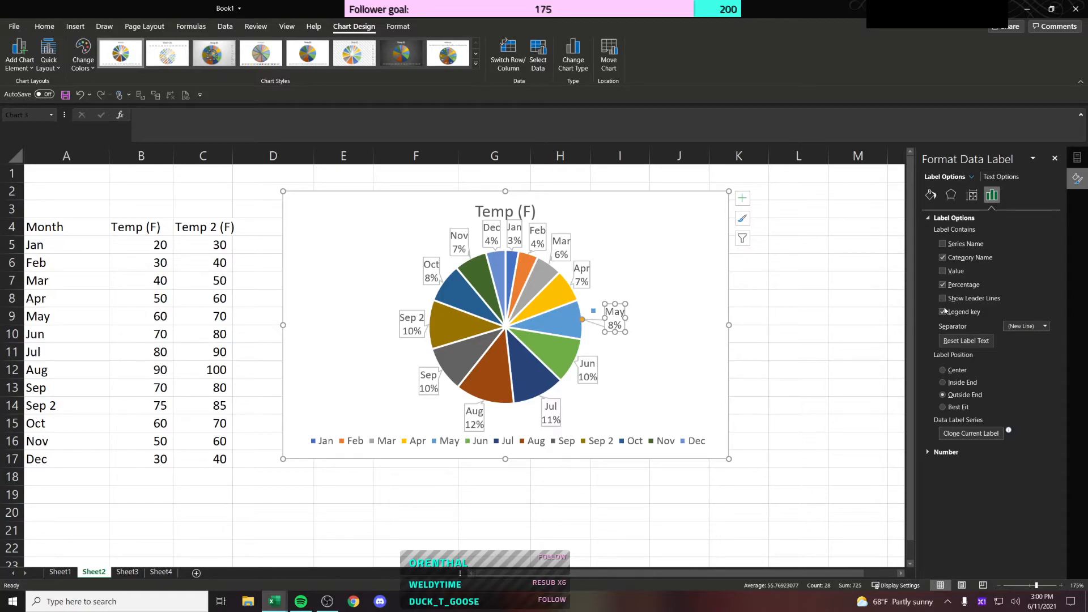
left_click(942, 313)
Step: Select all the Temp (F) series data labels and look through their label, size and text options
left_click(573, 352)
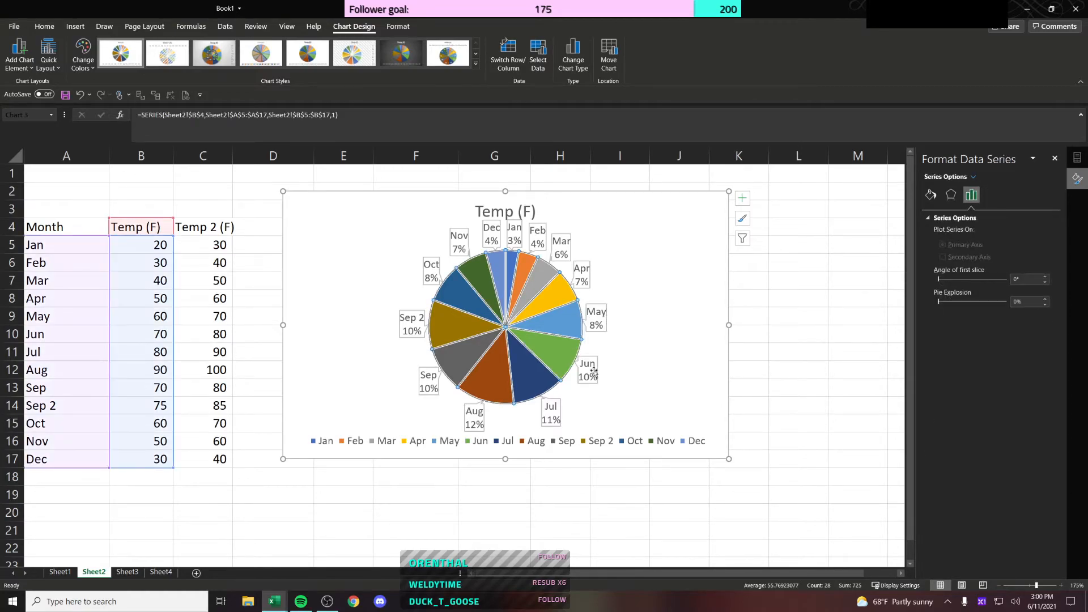
left_click(973, 177)
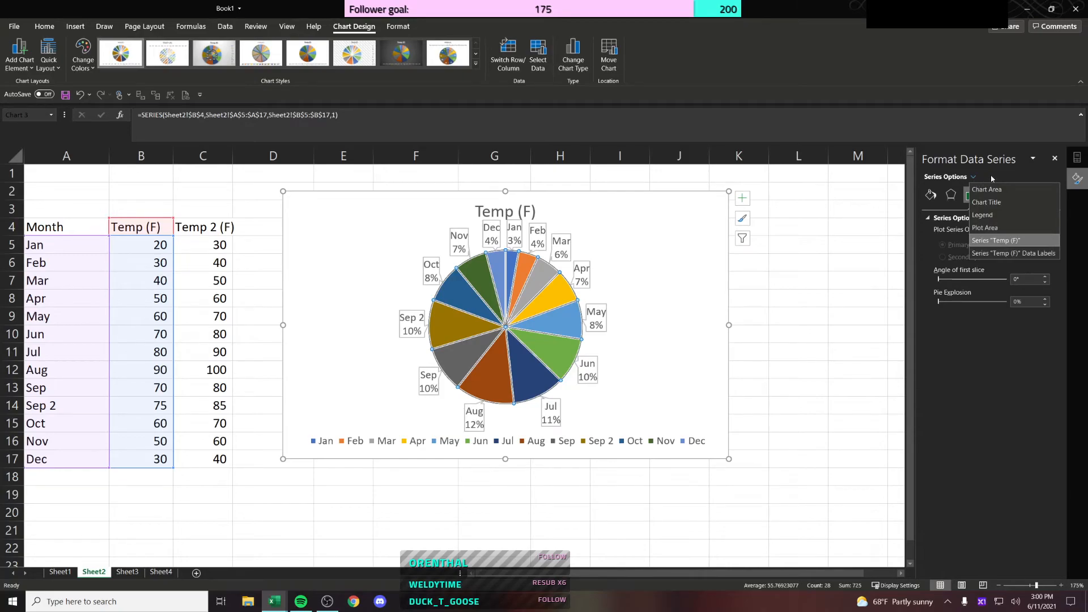
left_click(1006, 254)
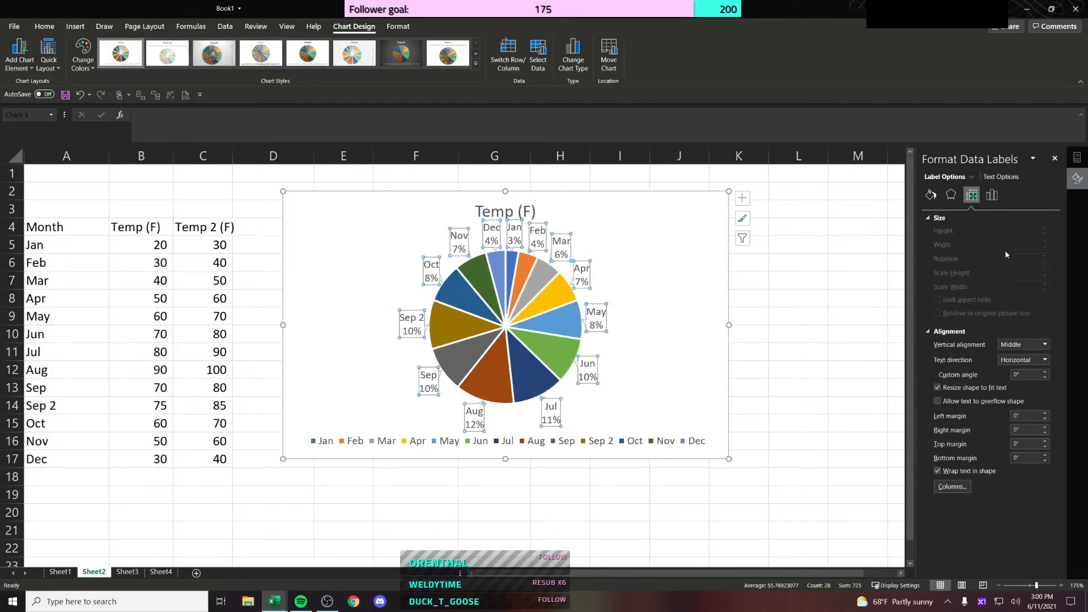
left_click(992, 194)
left_click(1001, 176)
left_click(971, 195)
left_click(970, 178)
left_click(945, 178)
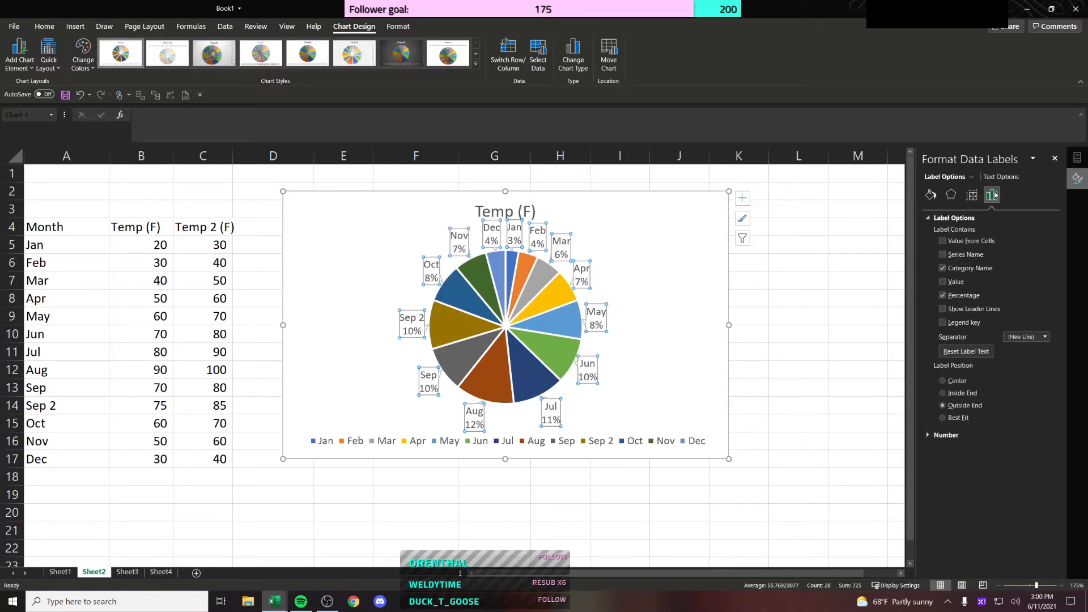
Step: Try the Value From Cells, Value and Legend key contents on all data labels, cancelling or removing each one again
left_click(942, 241)
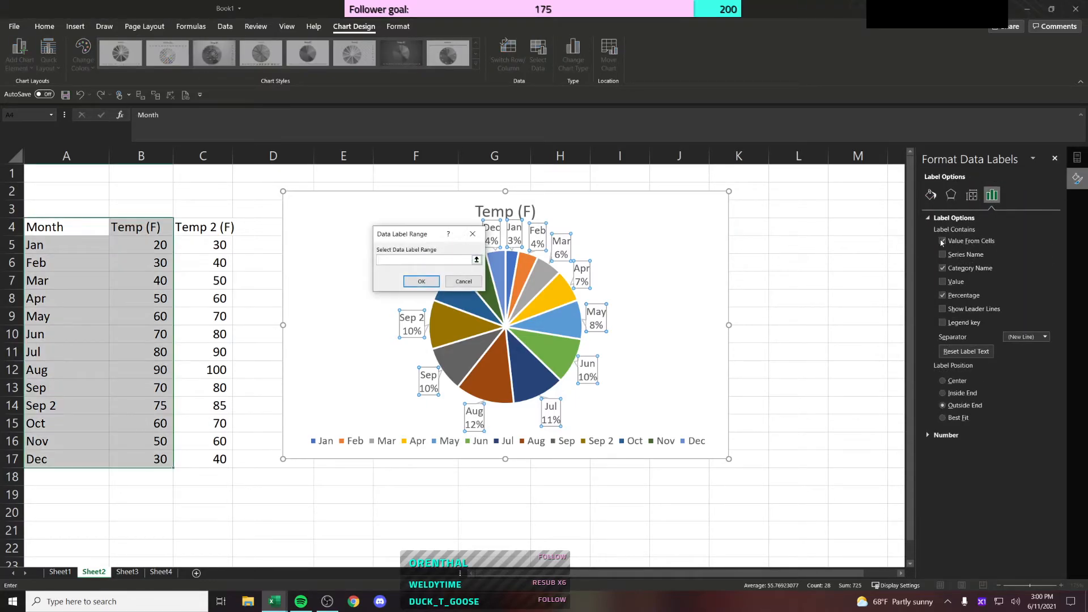
left_click(463, 282)
left_click(943, 282)
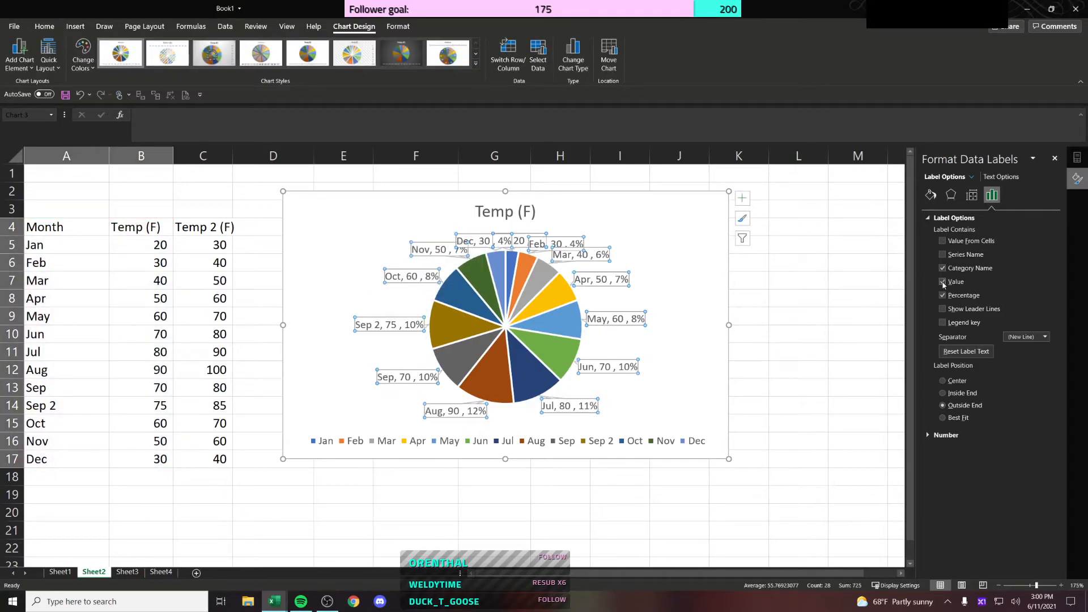
left_click(943, 282)
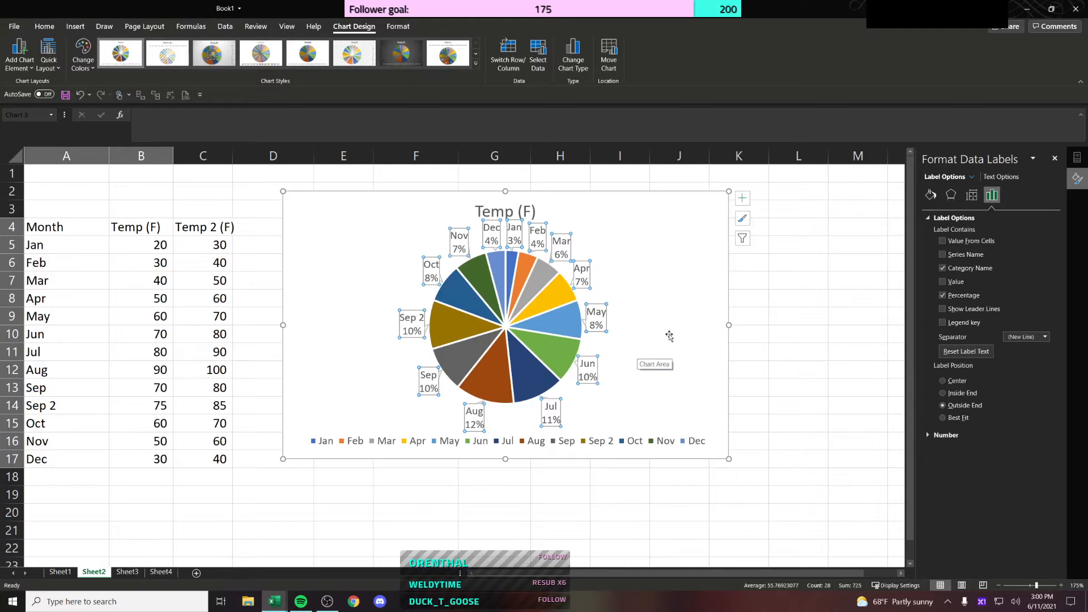
left_click(942, 322)
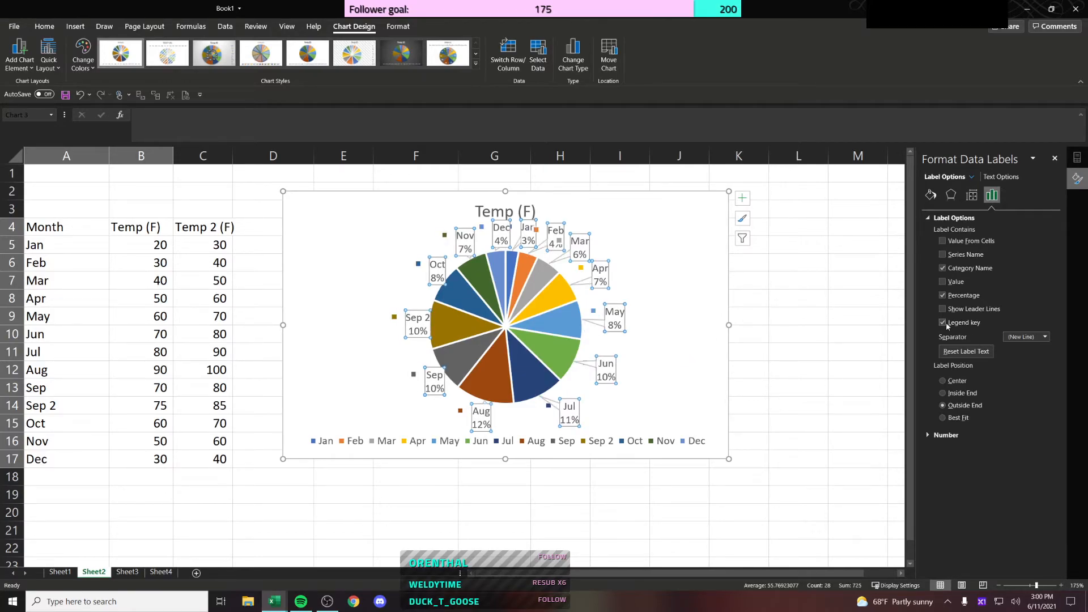
left_click(943, 323)
Step: Try letting the pie chart's legend overlap the chart, and restore the non-overlapping setting
left_click(640, 445)
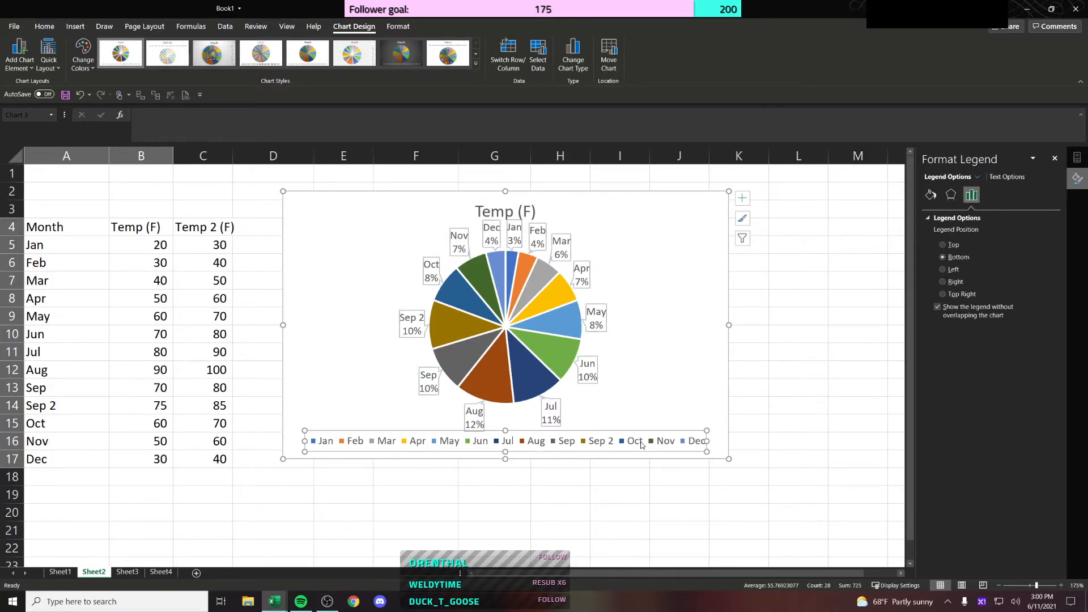
left_click(938, 308)
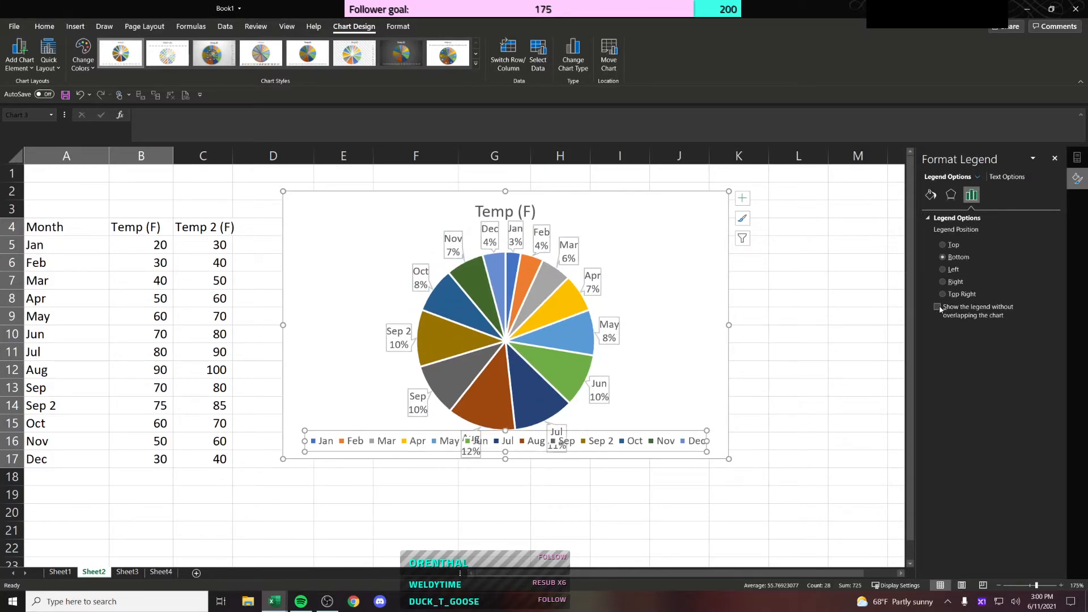
left_click(937, 307)
left_click(937, 307)
left_click(938, 307)
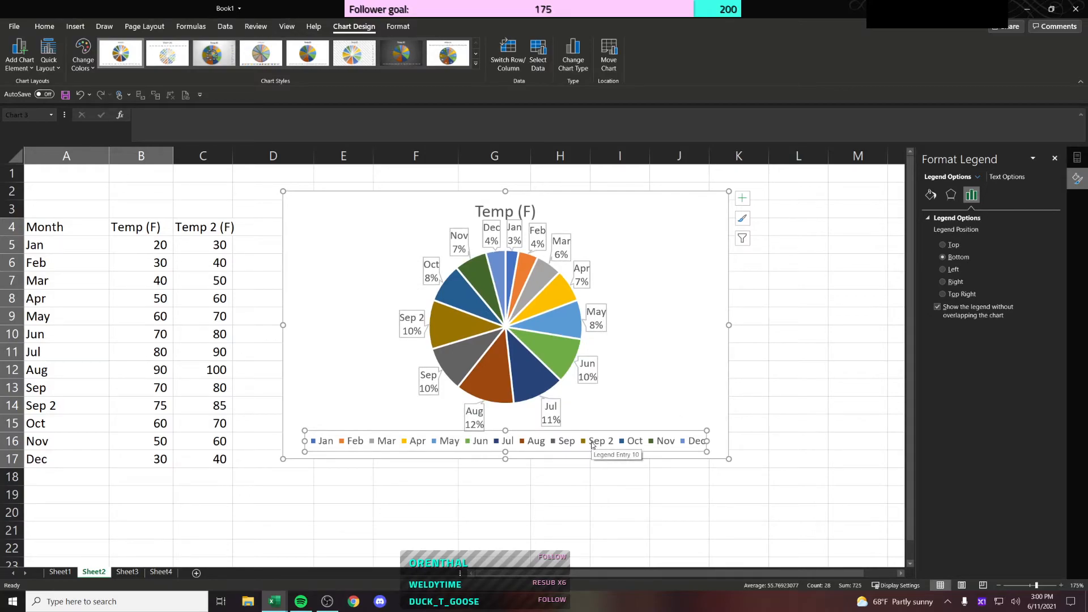
Step: Look through the legend's effects and fill options and delete the legend from the pie chart
left_click(951, 195)
left_click(931, 195)
left_click(535, 441)
left_click(646, 427)
left_click(655, 442)
key("Delete")
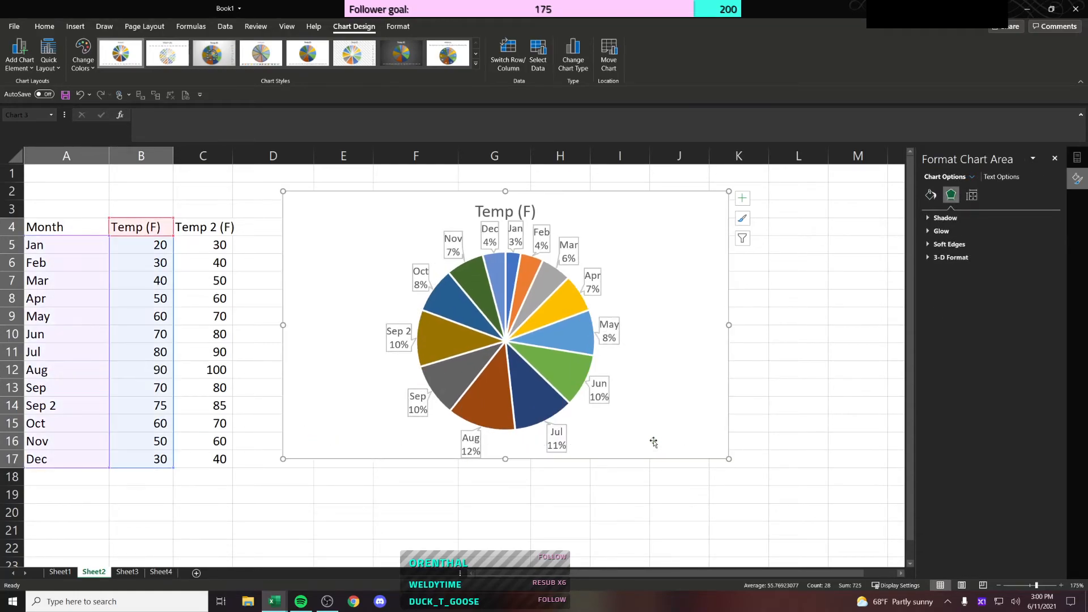
Step: Add the legend back to the pie chart and place it on the right after trying the Bottom position
left_click(742, 197)
left_click(766, 233)
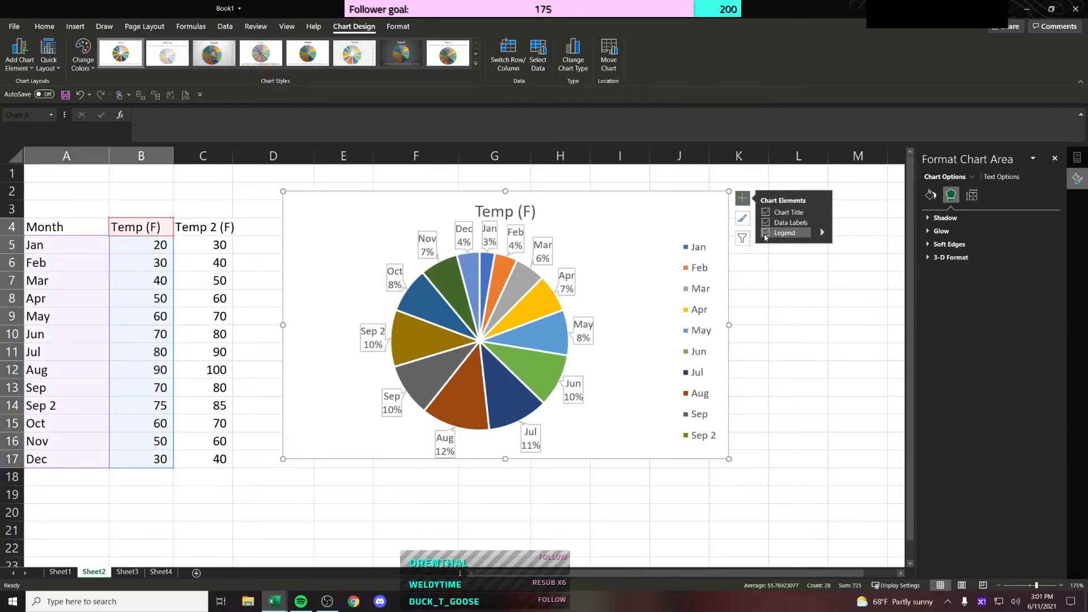
left_click(822, 233)
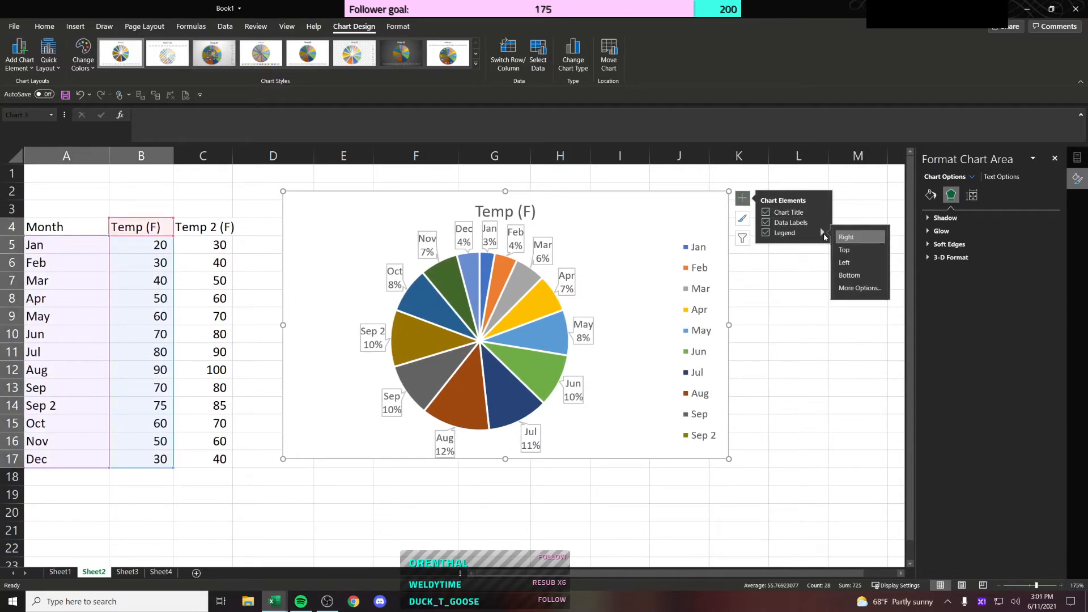
left_click(850, 276)
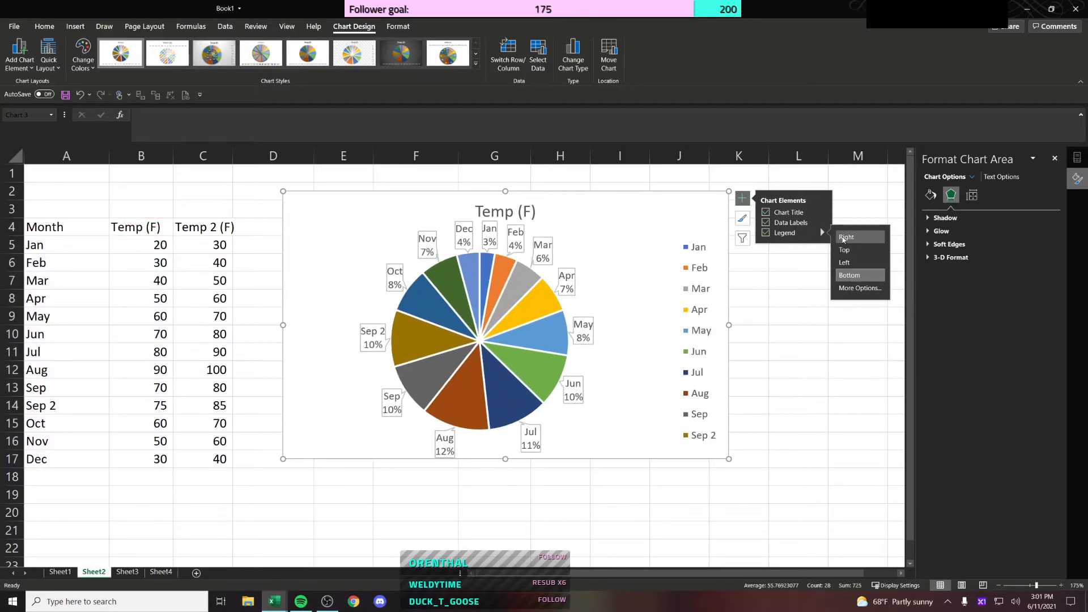
left_click(844, 238)
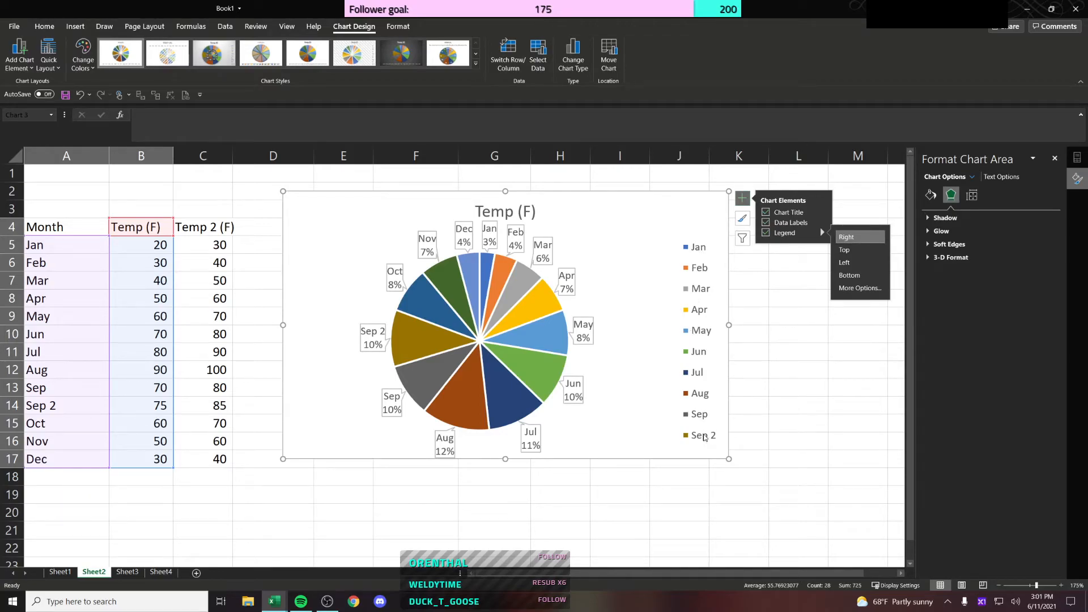
Step: Shift the chart down one row, and raise and lengthen its legend so every month through Dec fits
left_click(700, 436)
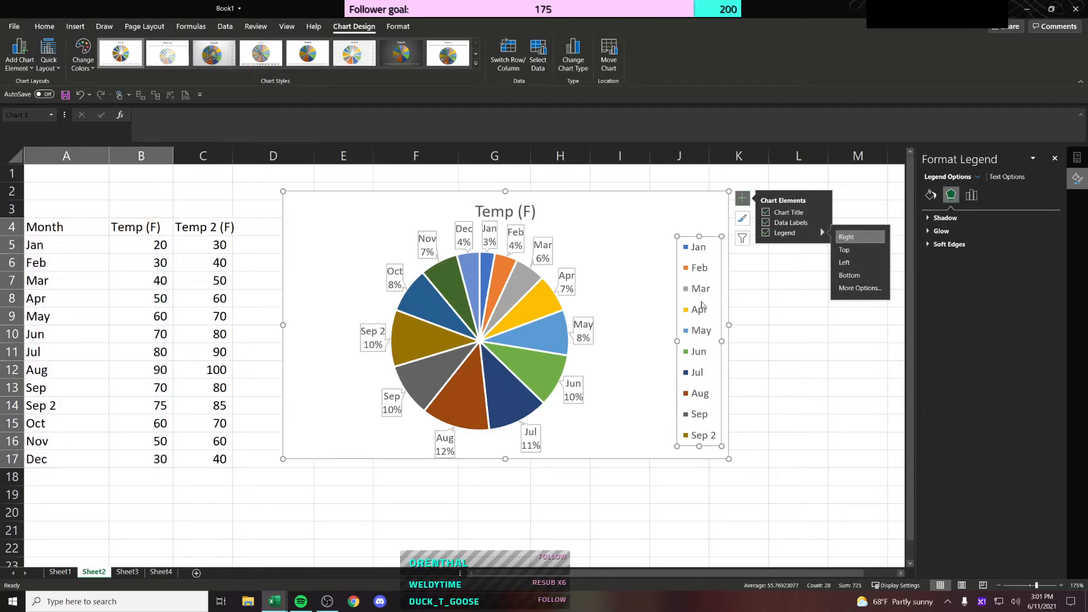
mouse_move(710, 233)
left_mouse_down()
mouse_move(707, 212)
mouse_move(714, 252)
mouse_move(710, 220)
left_mouse_up()
left_click(712, 264)
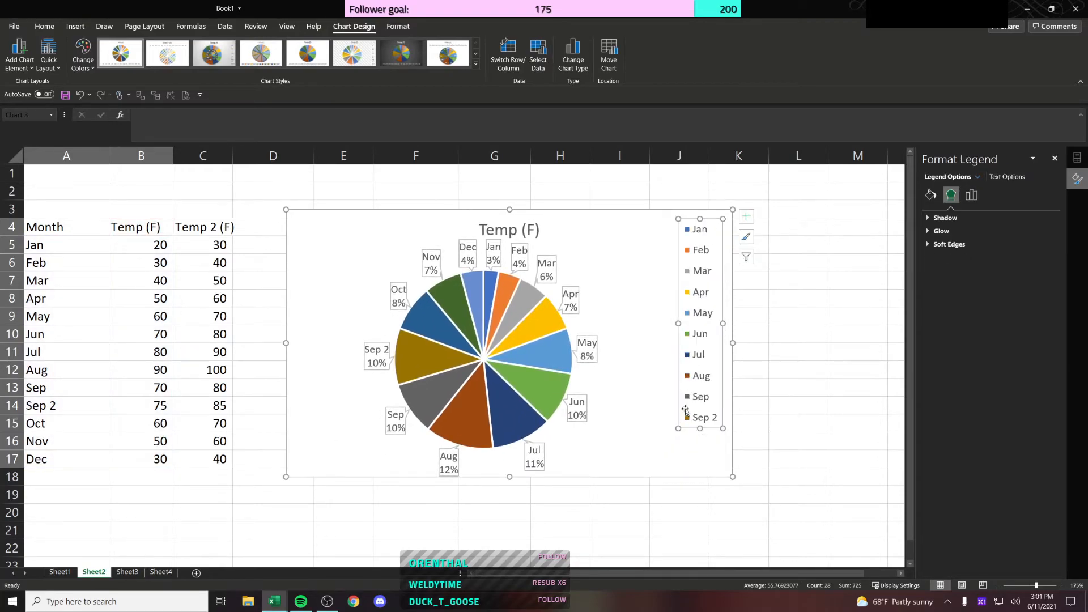
left_click_drag(701, 429, 701, 462)
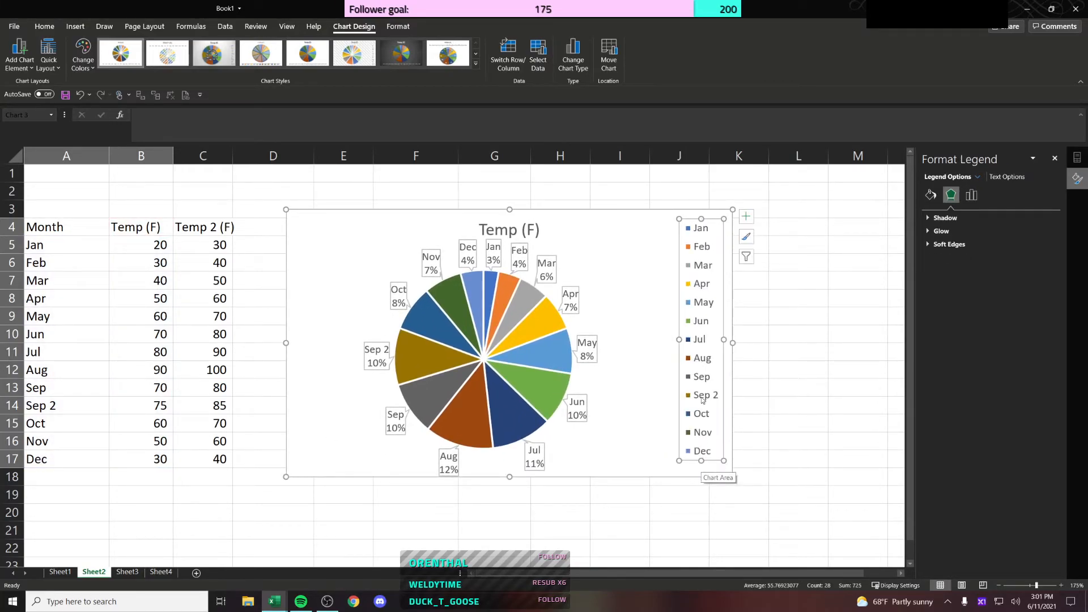
Step: Open the legend's formatting options and look through its position, effects, fill and border settings
right_click(702, 303)
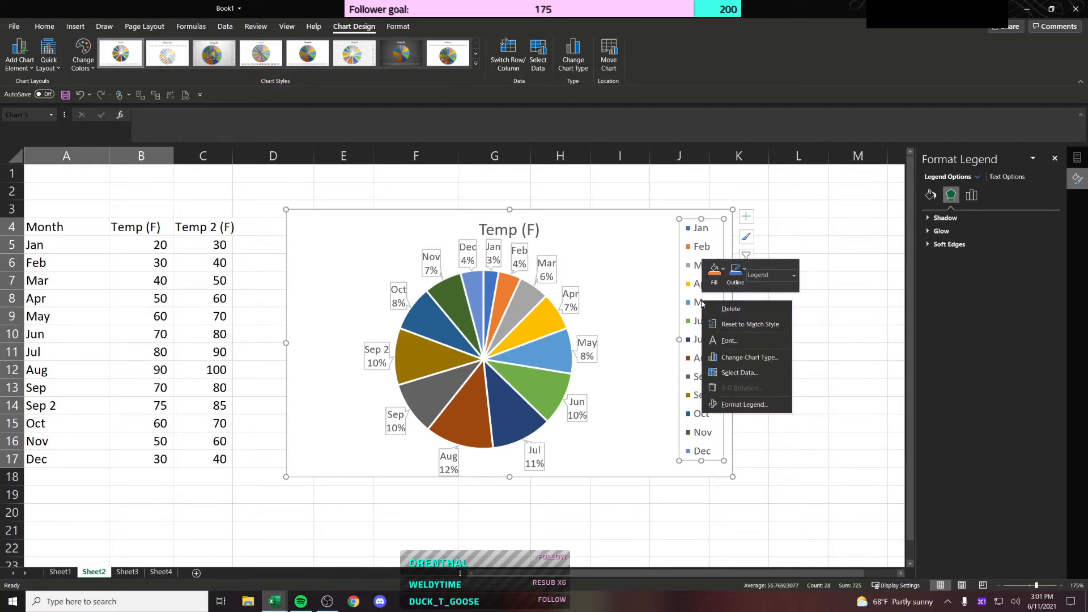
left_click(696, 300)
left_click(695, 320)
right_click(696, 320)
left_click(646, 330)
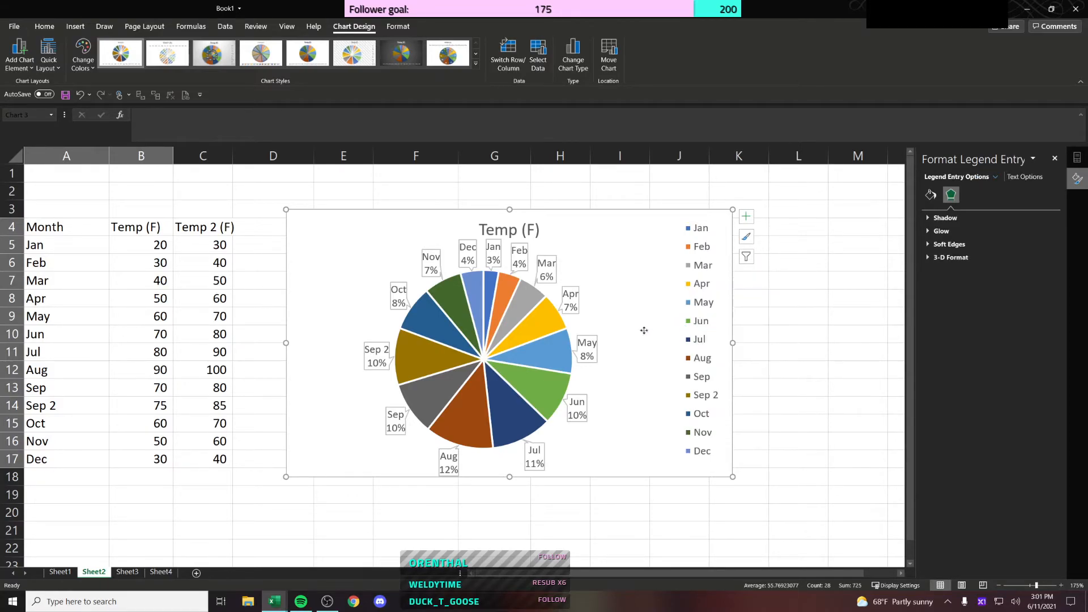
left_click(699, 290)
right_click(698, 290)
left_click(737, 399)
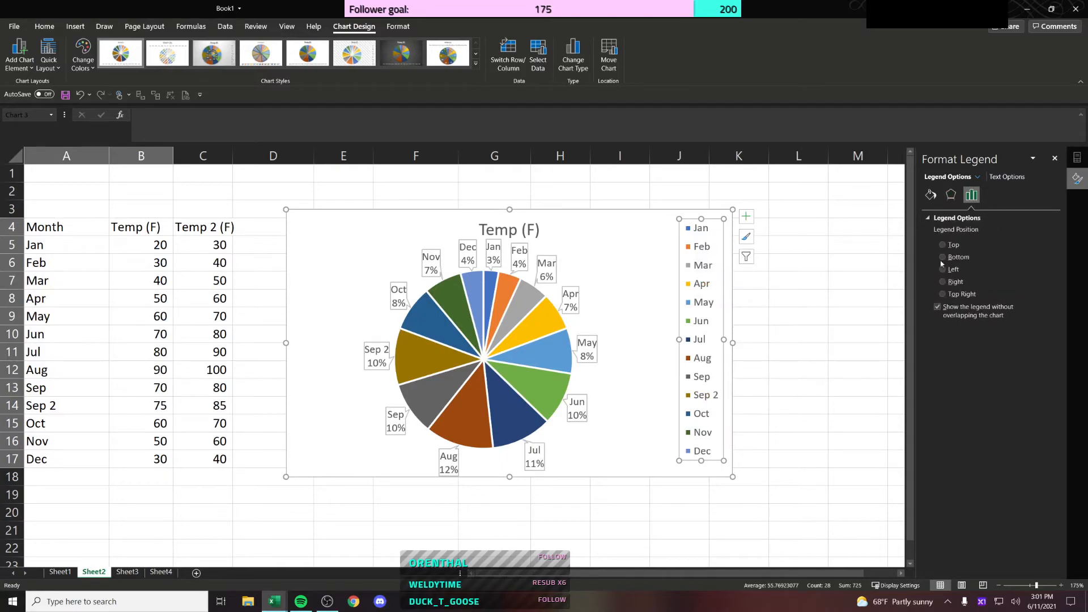
left_click(951, 195)
left_click(930, 194)
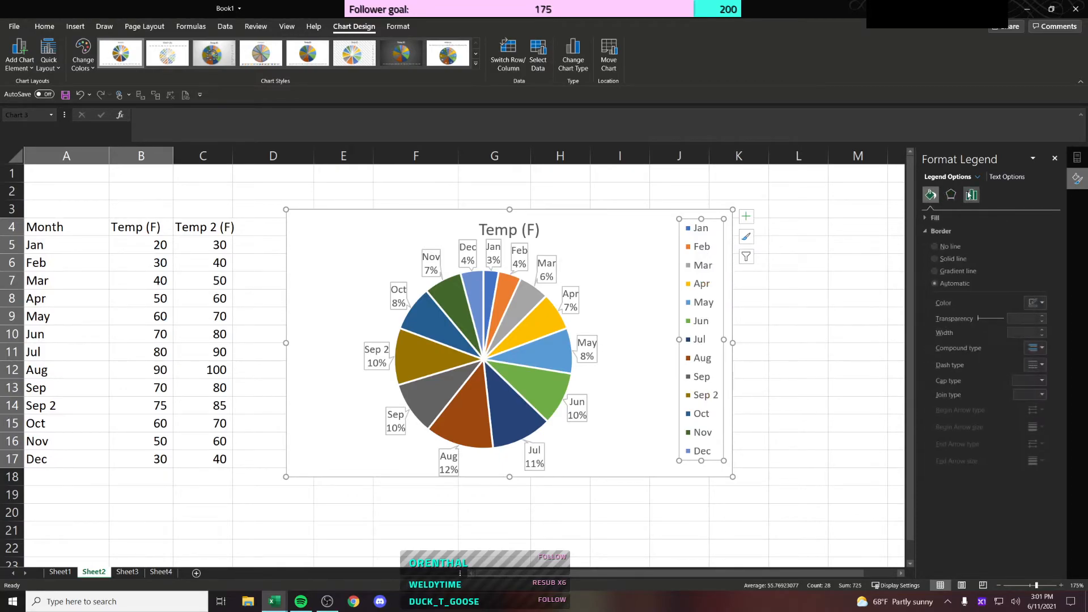
Step: Examine the legend's text fill, outline and effects settings and its vertical alignment and text direction choices
left_click(1007, 177)
left_click(945, 218)
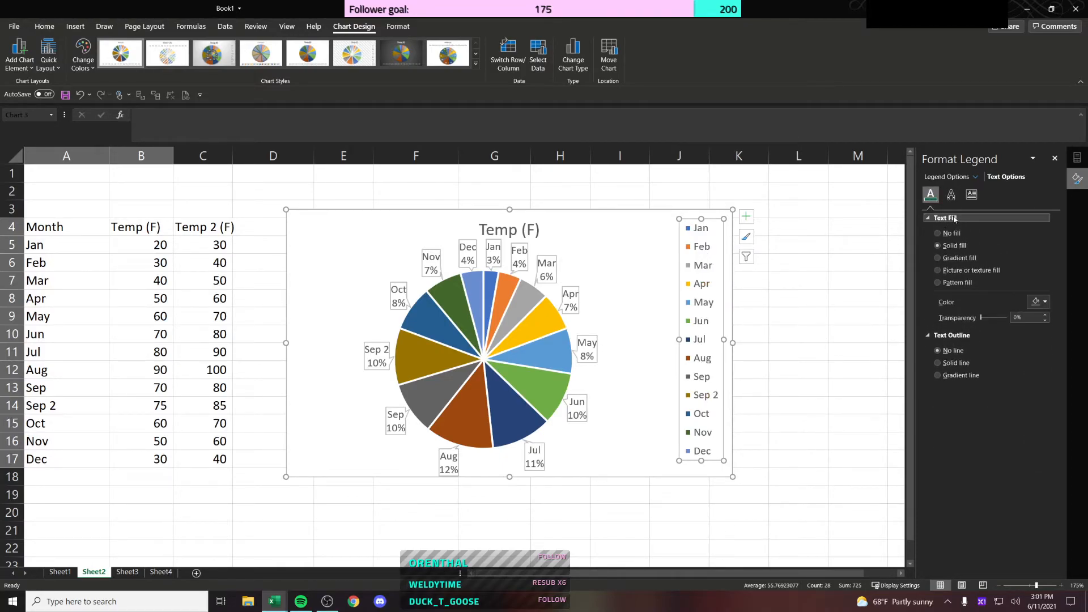
left_click(971, 195)
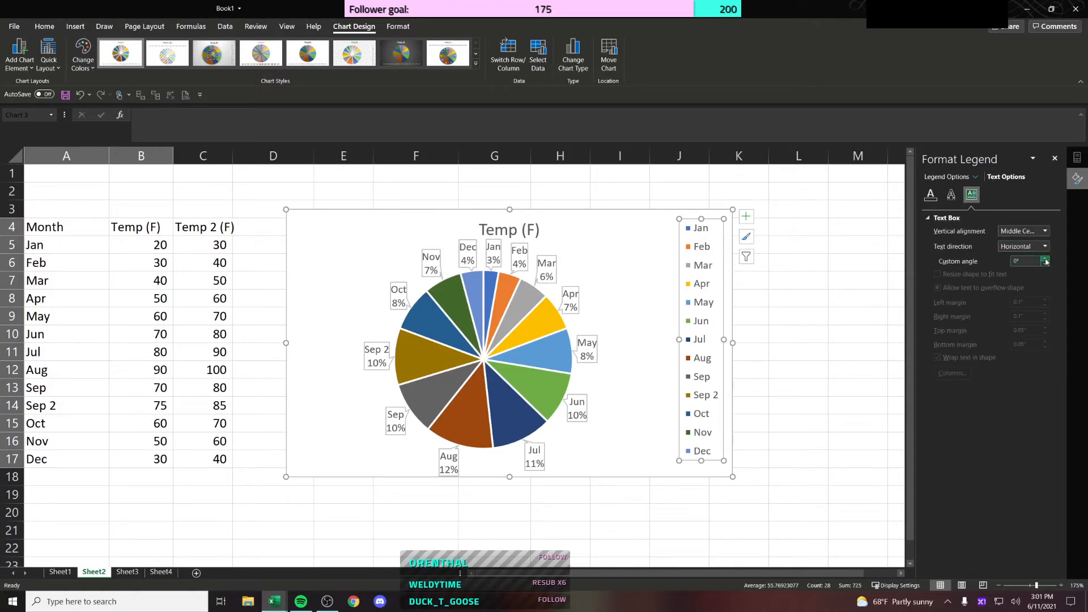
left_click(1044, 232)
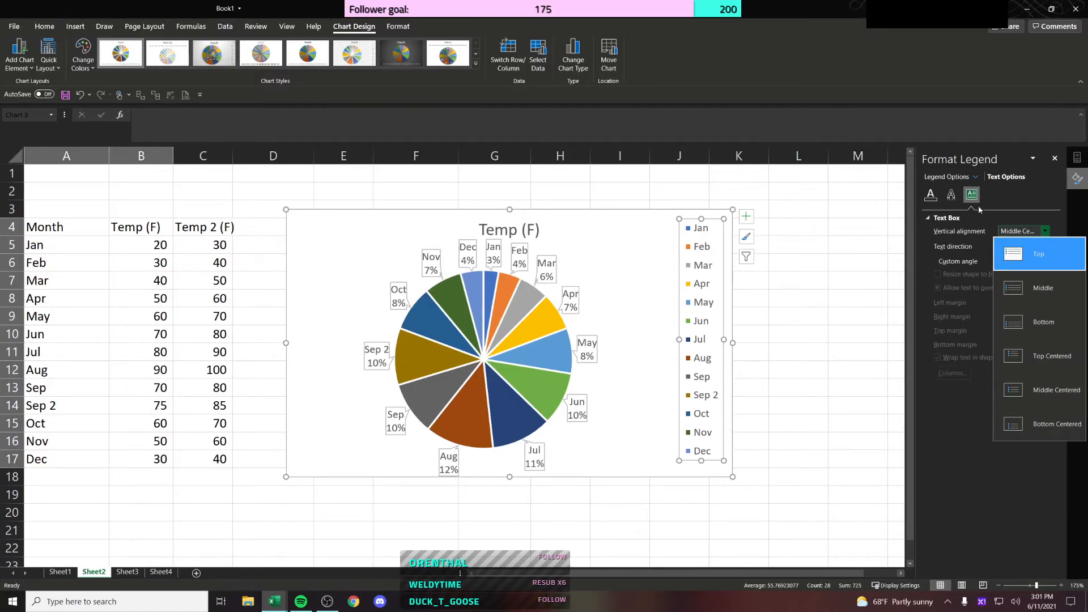
left_click(930, 194)
left_click(952, 197)
left_click(931, 194)
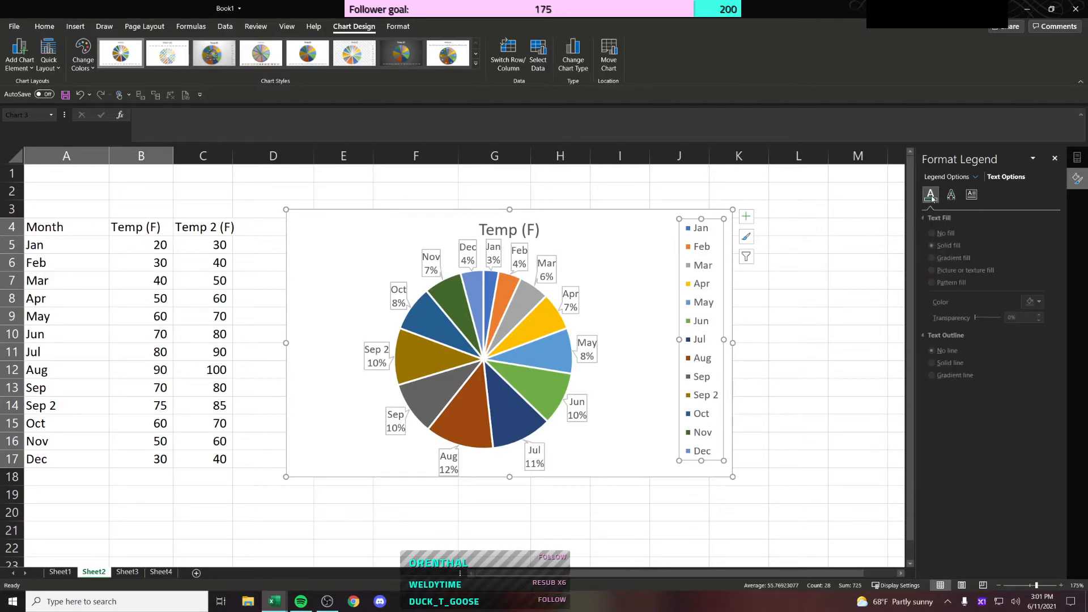
left_click(971, 194)
left_click(932, 195)
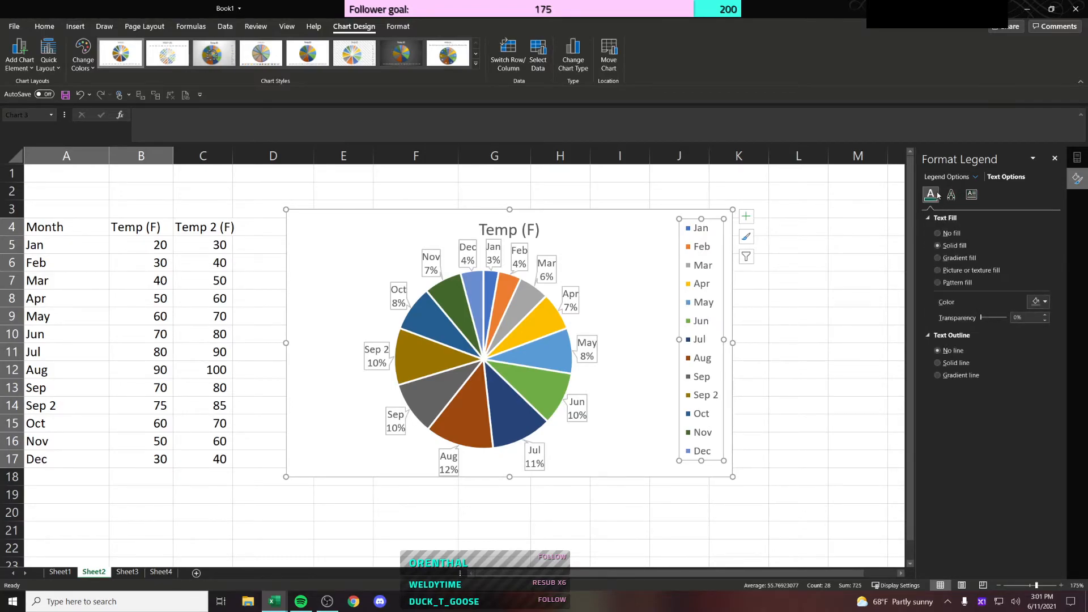
left_click(971, 194)
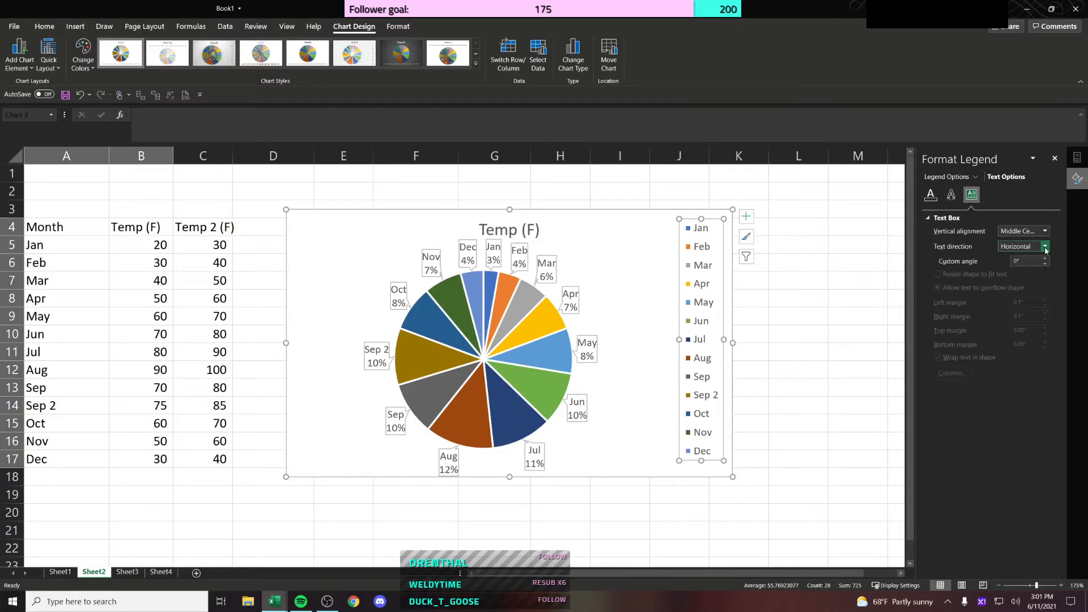
left_click(1045, 246)
left_click(1046, 246)
left_click(1044, 231)
left_click(1044, 231)
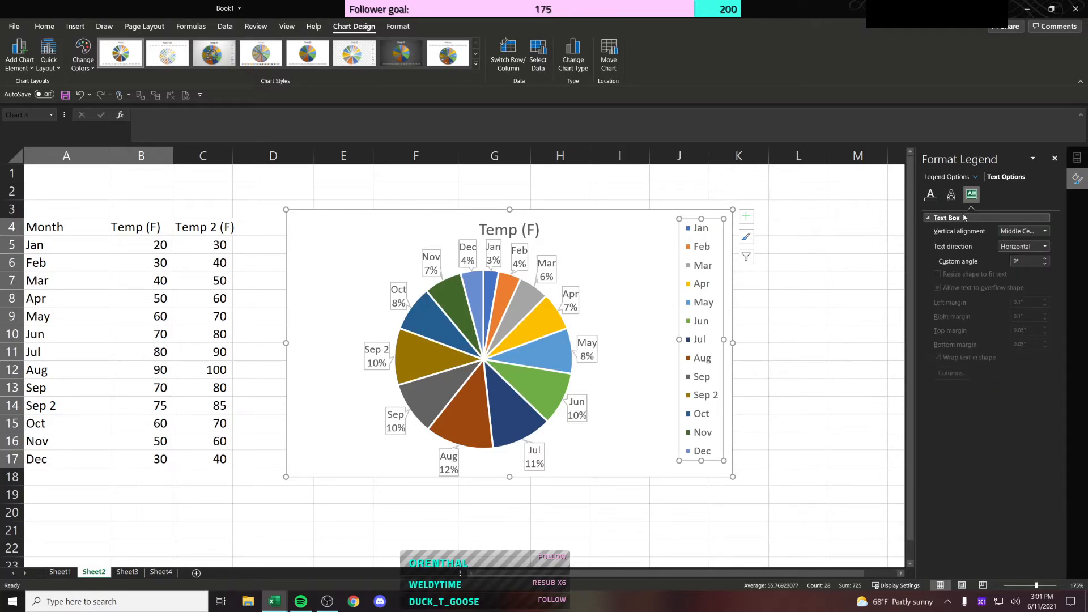
Step: Set the pie chart's legend position to Right after trying Top, and move the legend up to the chart's upper edge
left_click(948, 177)
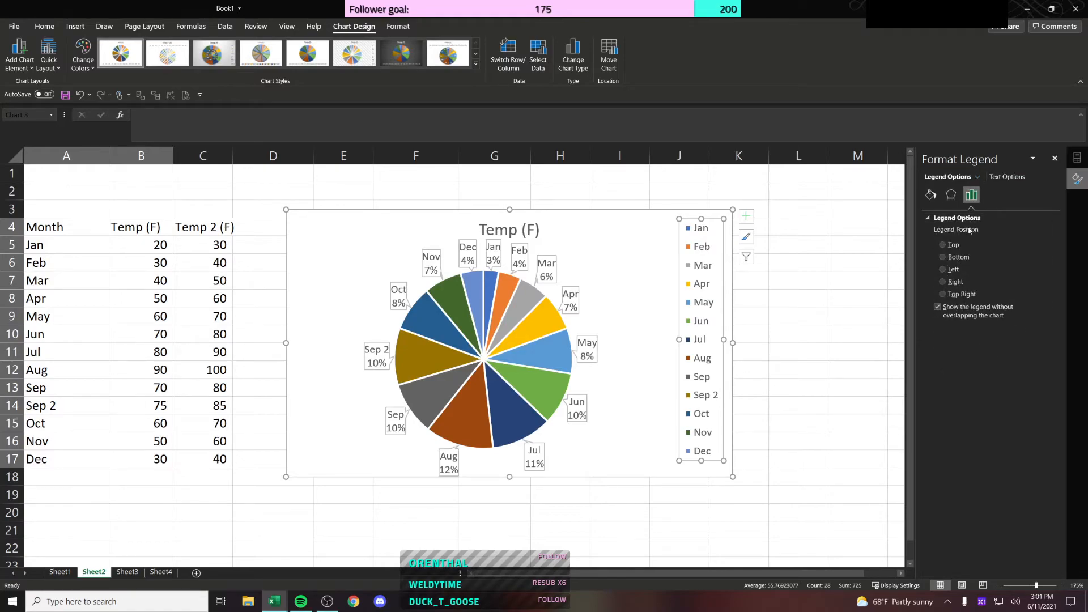
left_click(943, 245)
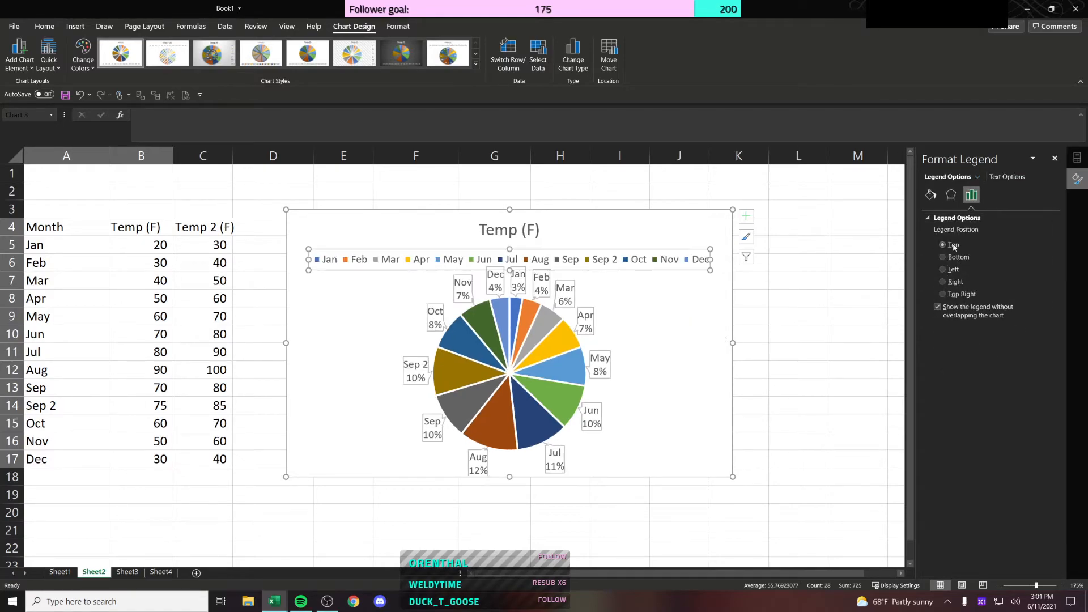
left_click(954, 282)
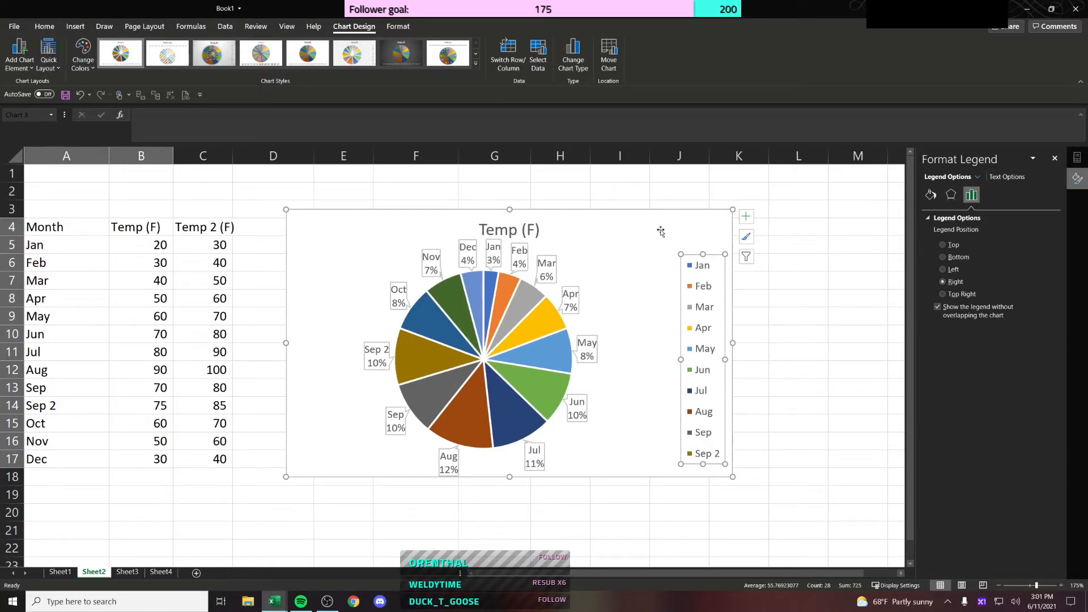
left_click_drag(697, 255, 693, 219)
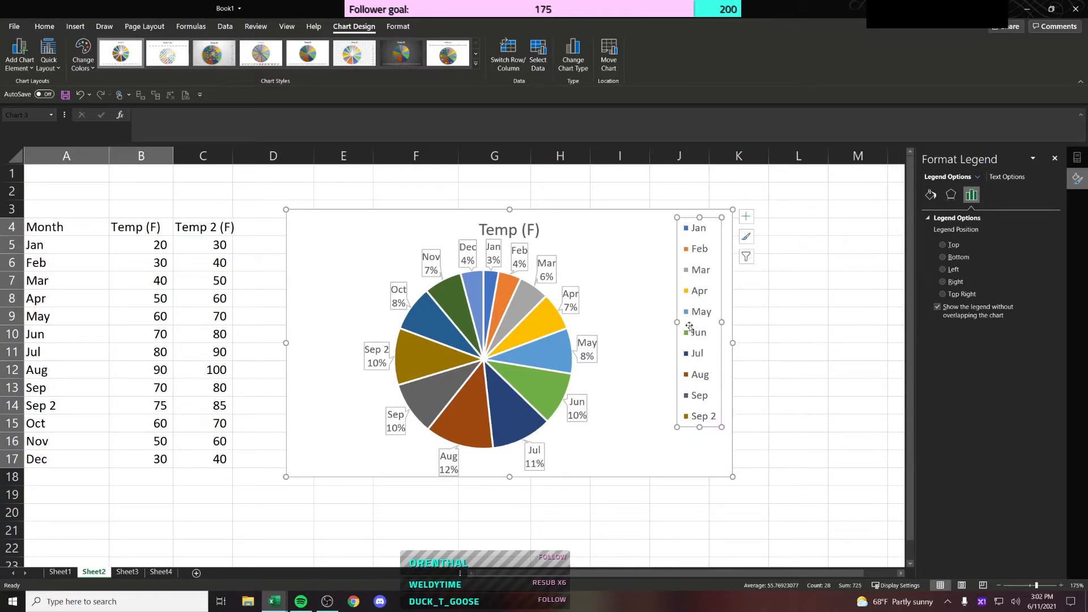
Step: Reduce the legend's font size and lengthen the legend downward so every month through Dec fits
right_click(696, 380)
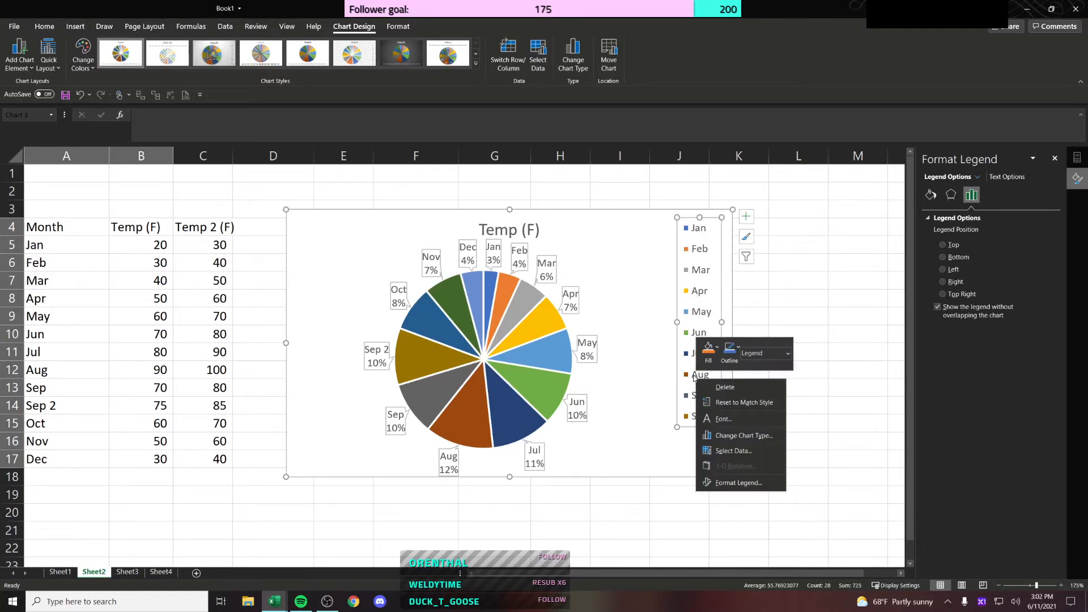
left_click(696, 294)
right_click(700, 265)
left_click(738, 304)
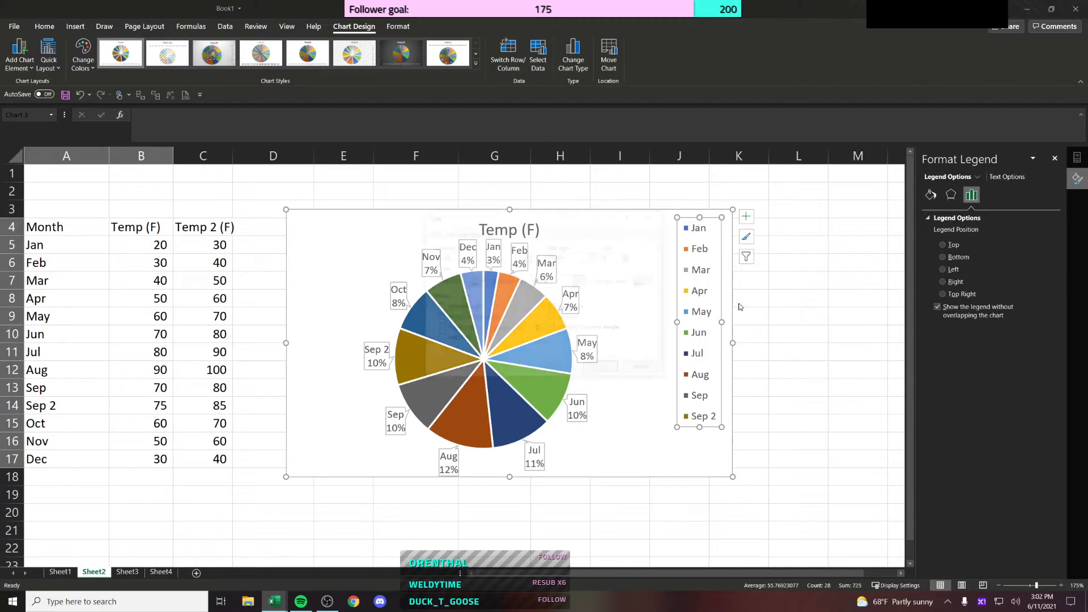
left_click(629, 259)
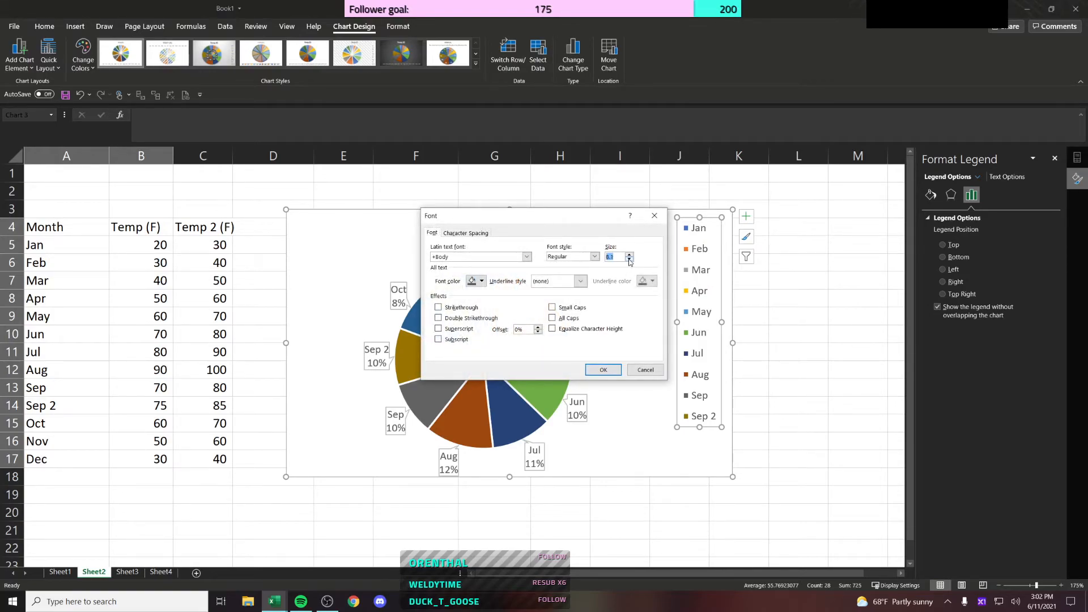
left_click(599, 371)
left_click_drag(696, 432, 697, 466)
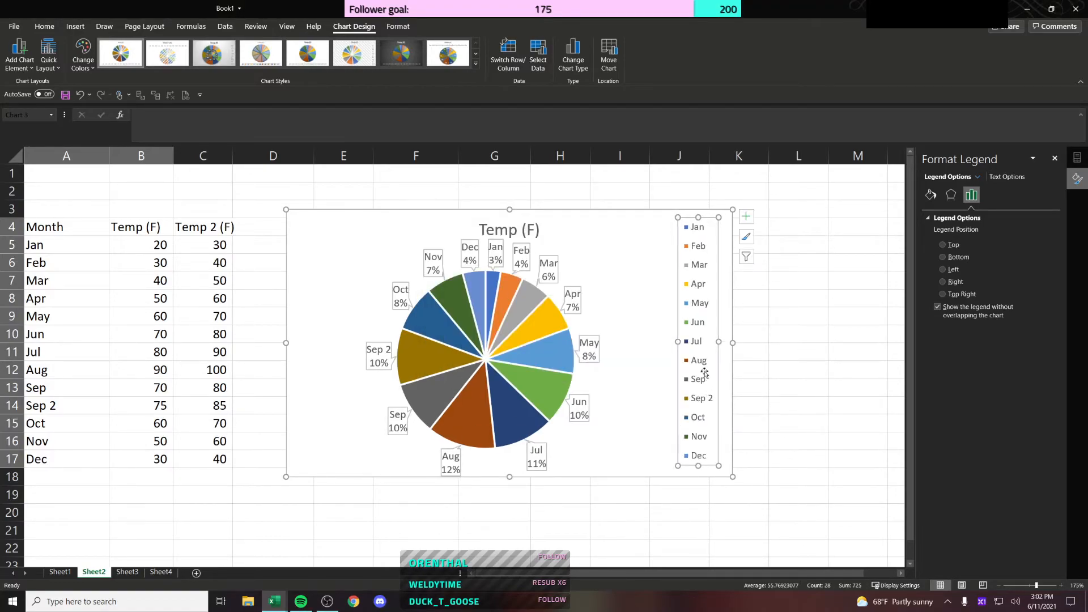
right_click(704, 326)
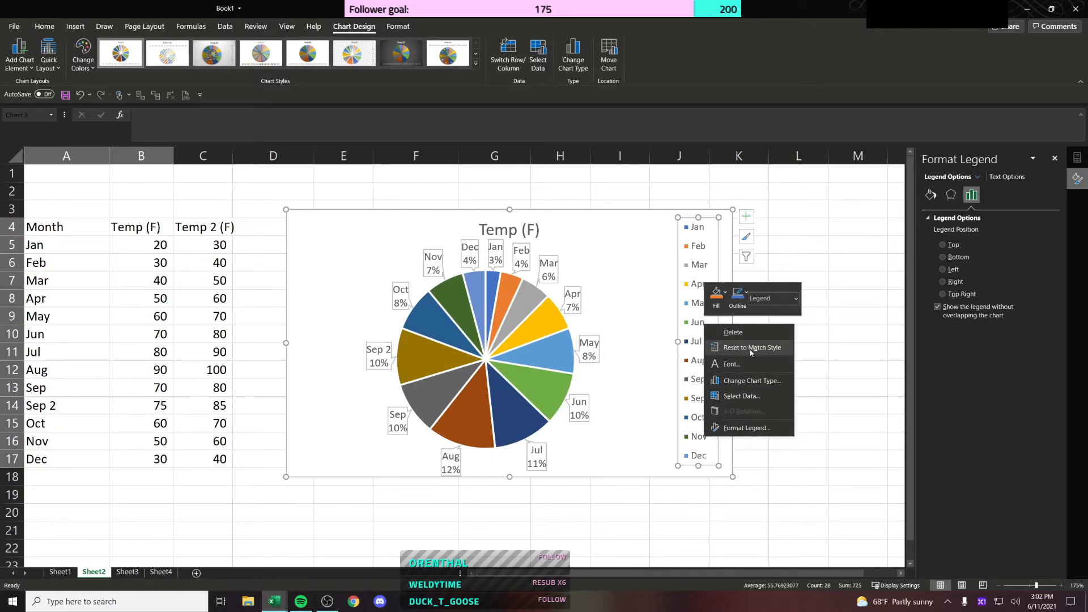
left_click(809, 323)
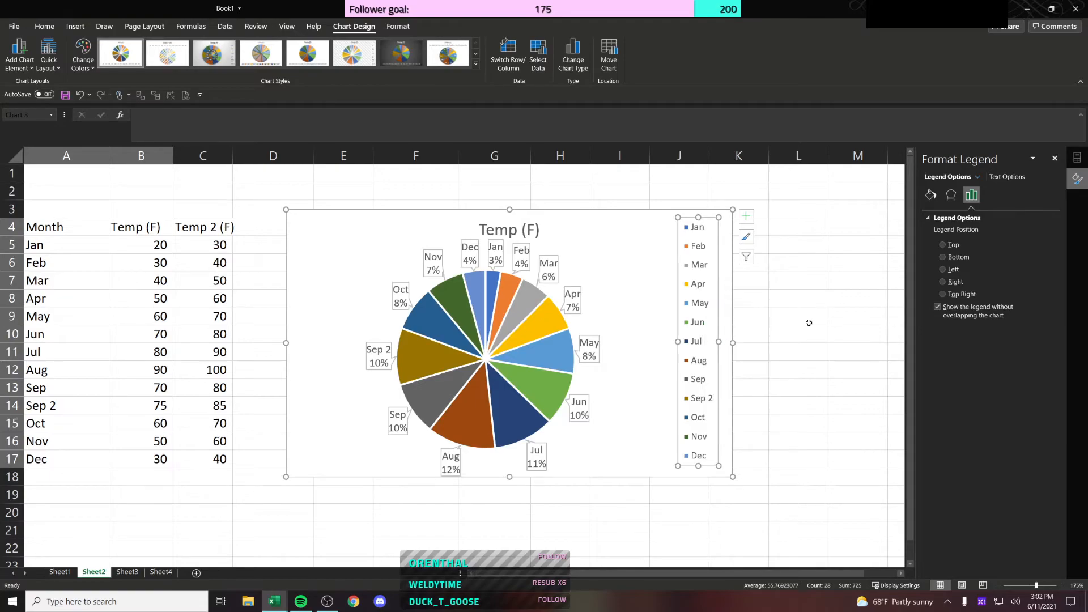
left_click(639, 256)
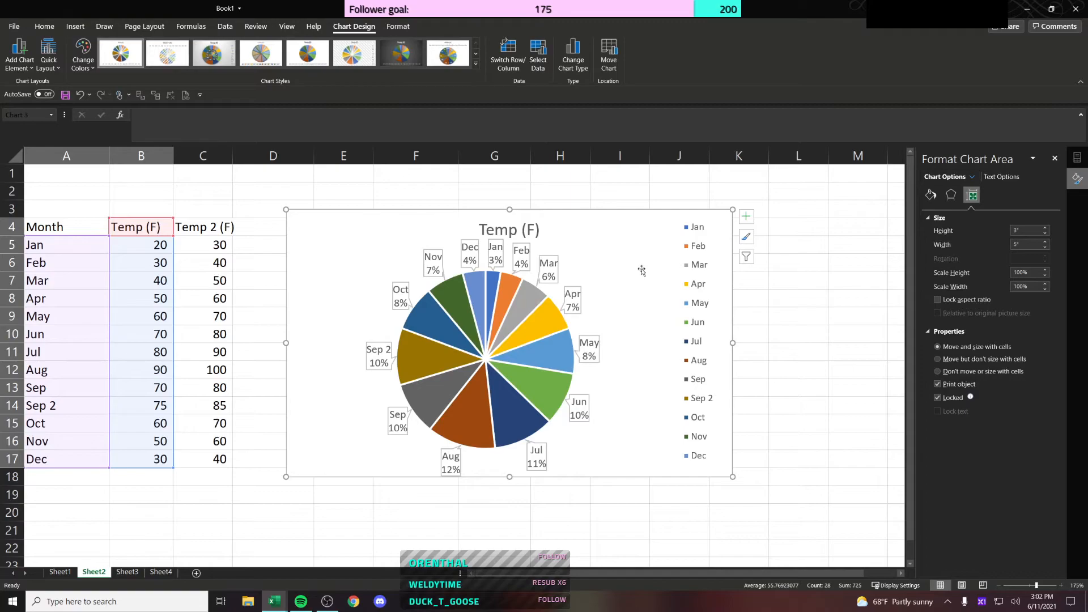
left_click(672, 203)
left_click(651, 237)
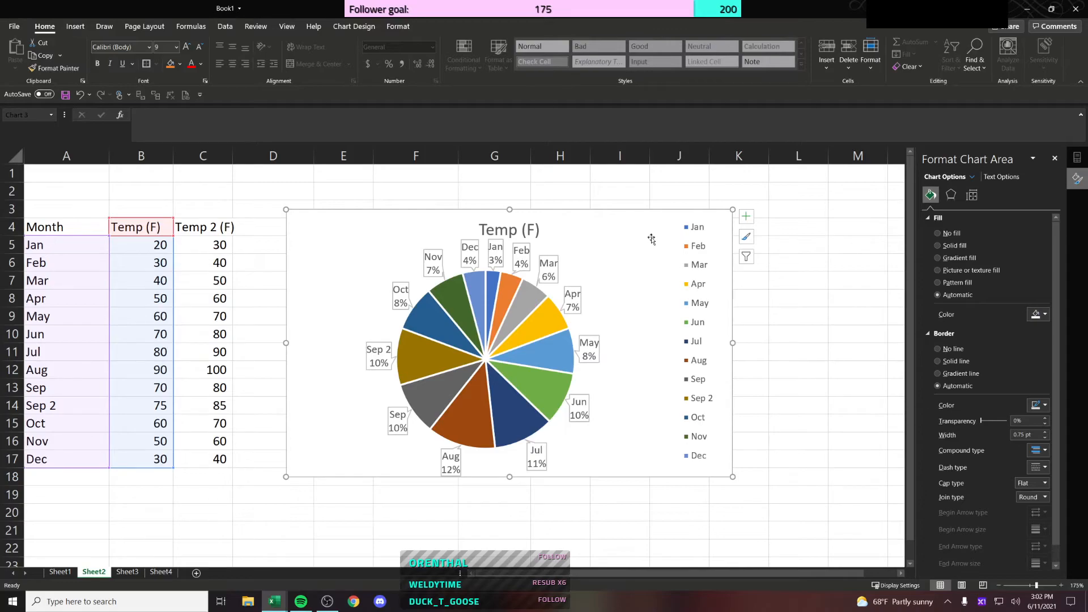
left_click(652, 192)
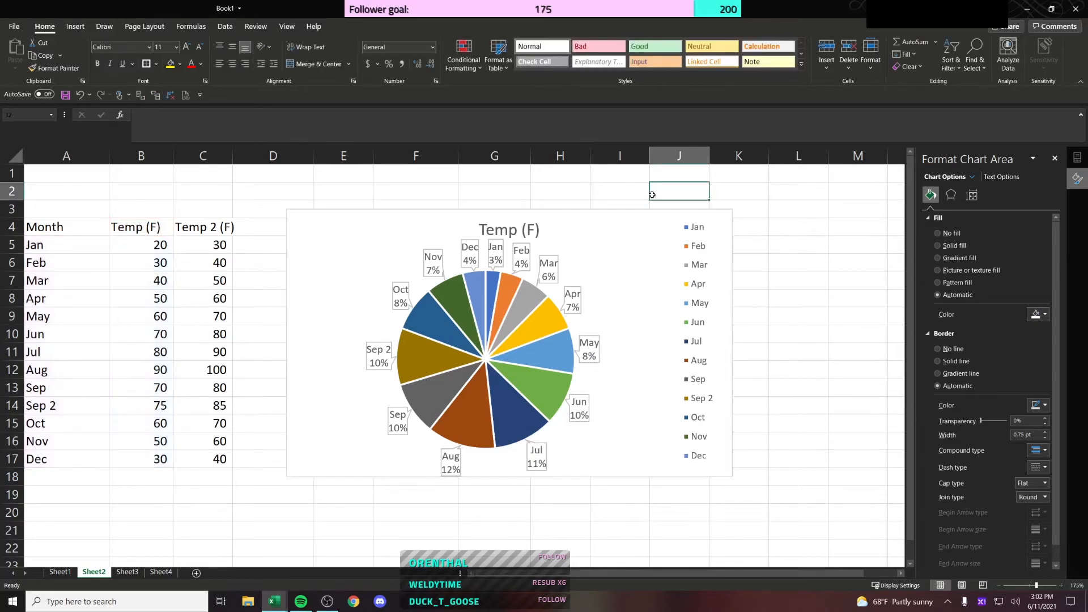
left_click(632, 232)
left_click(598, 189)
left_click(617, 223)
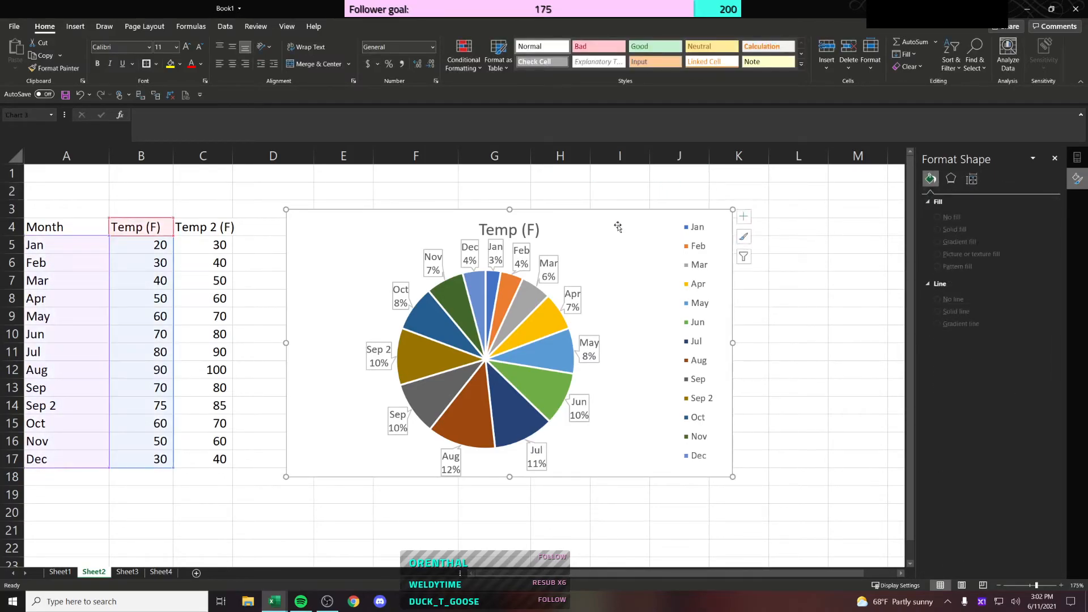
left_click(617, 191)
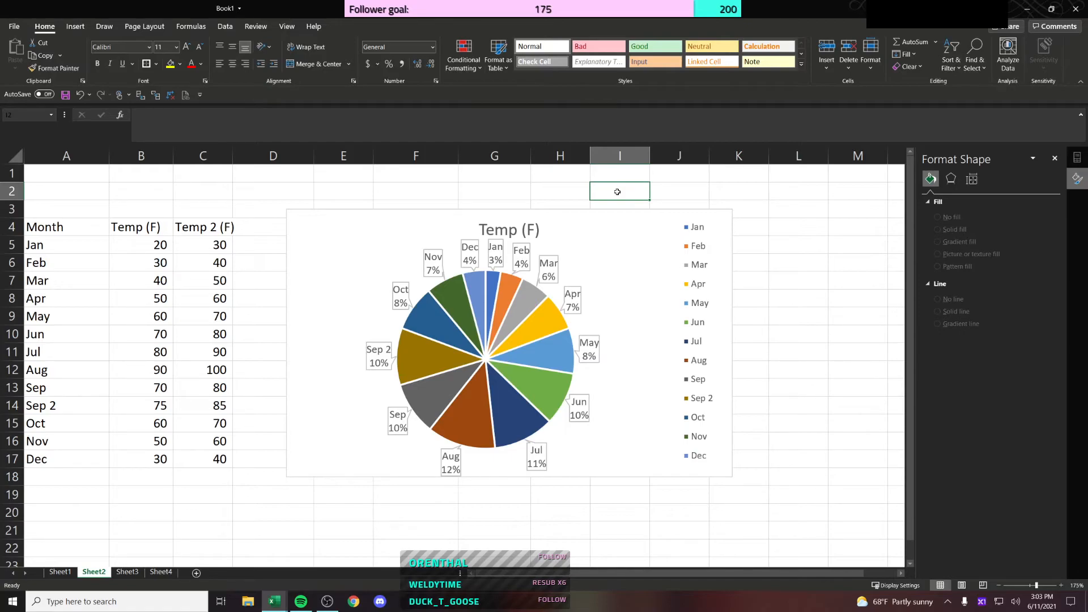
Step: Close the chart formatting pane and glance at Sheet1 before returning to Sheet2
left_click(1055, 158)
left_click(756, 192)
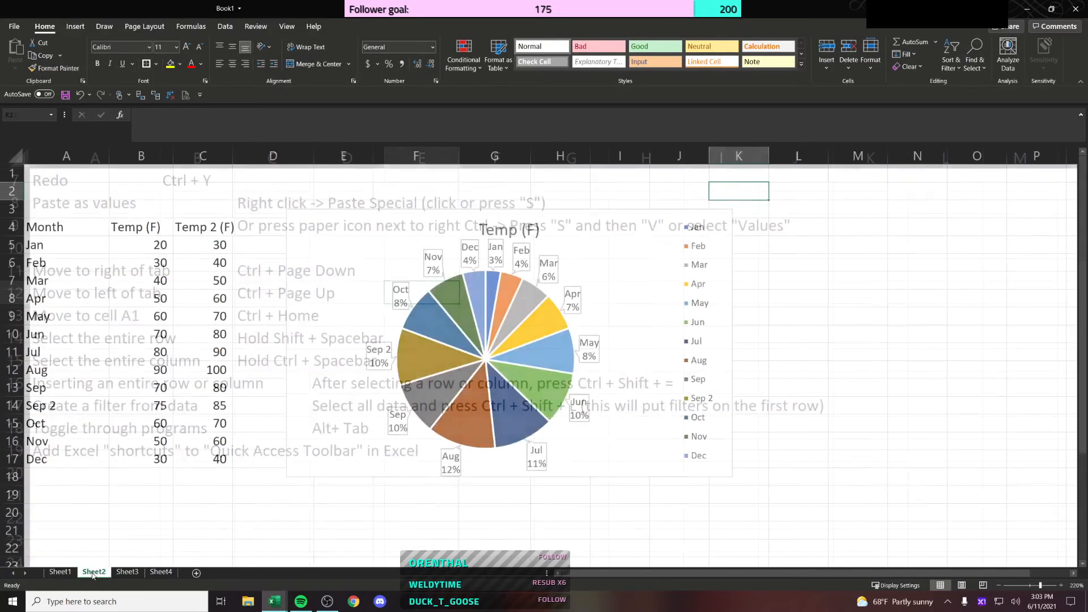
left_click(61, 572)
left_click(101, 573)
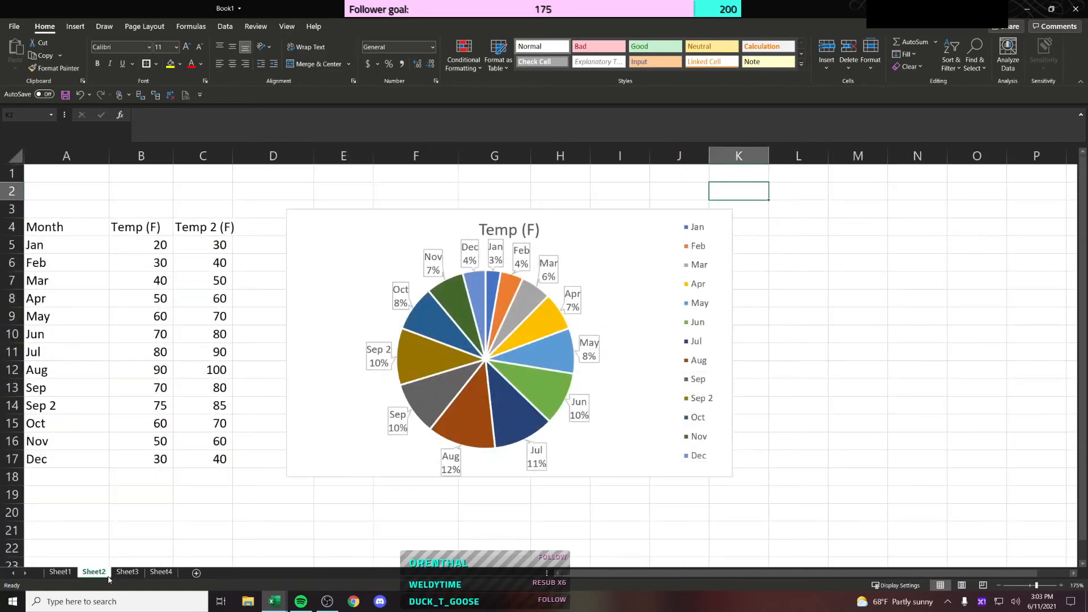
left_click(333, 247)
left_click(271, 209)
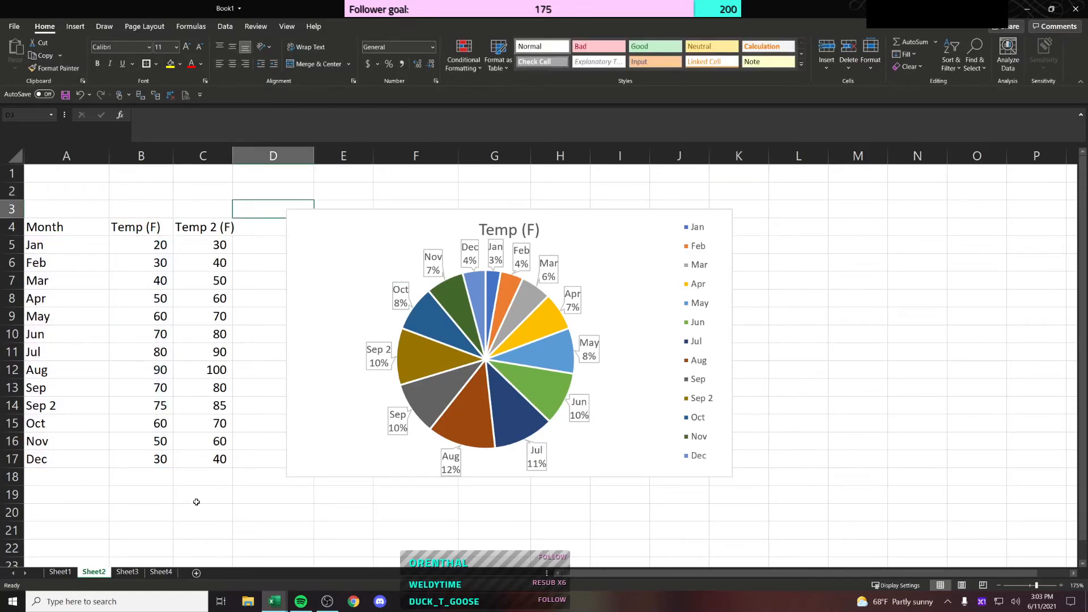
Step: Delete Sheet3 and Sheet4 from the workbook
left_click(132, 574)
right_click(133, 574)
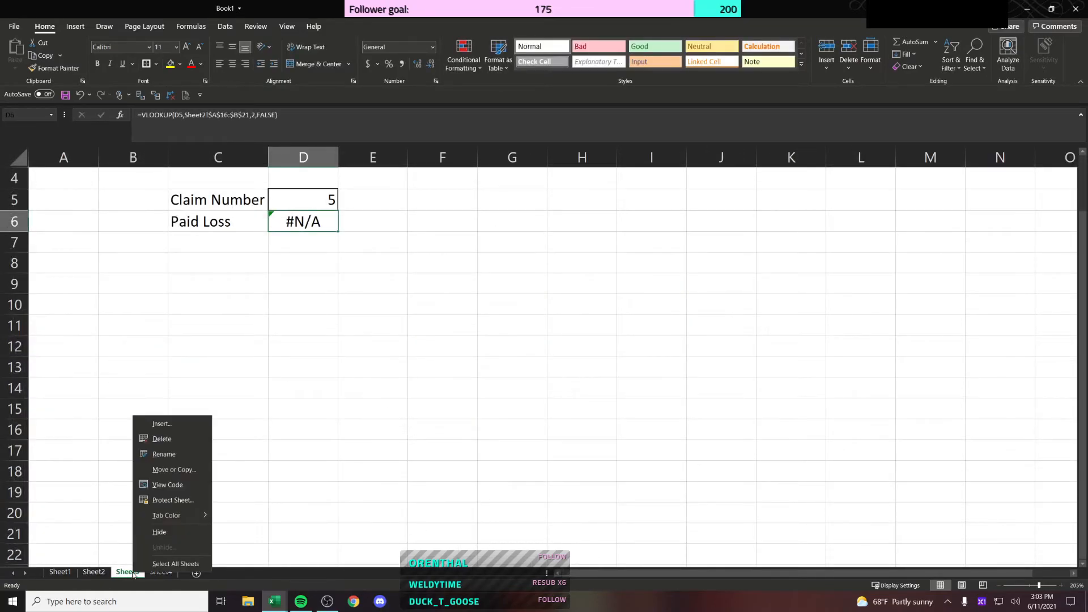
left_click(193, 435)
left_click(526, 330)
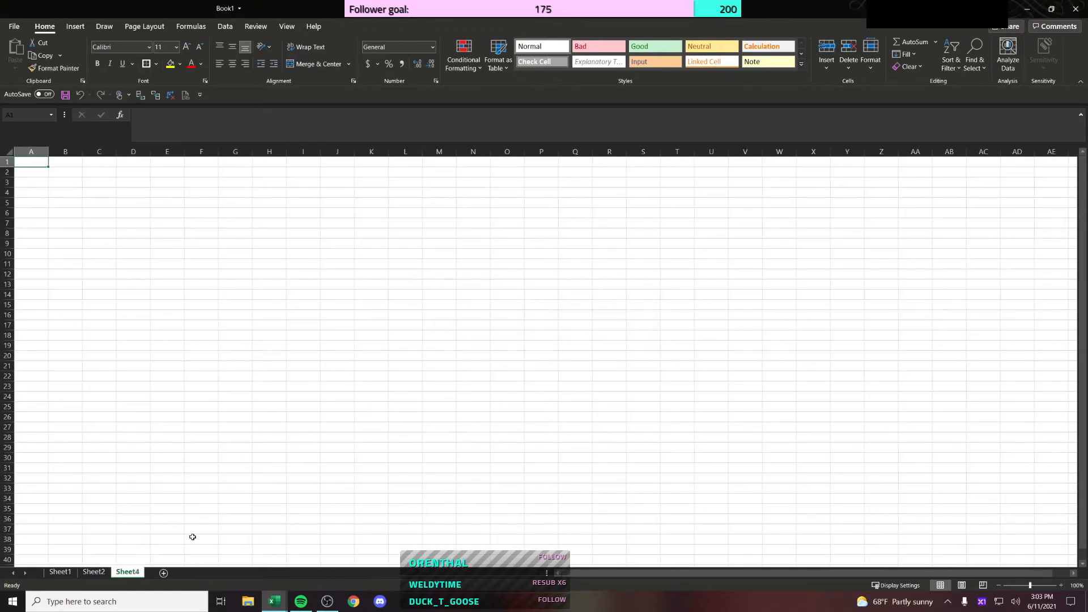
right_click(136, 573)
left_click(193, 435)
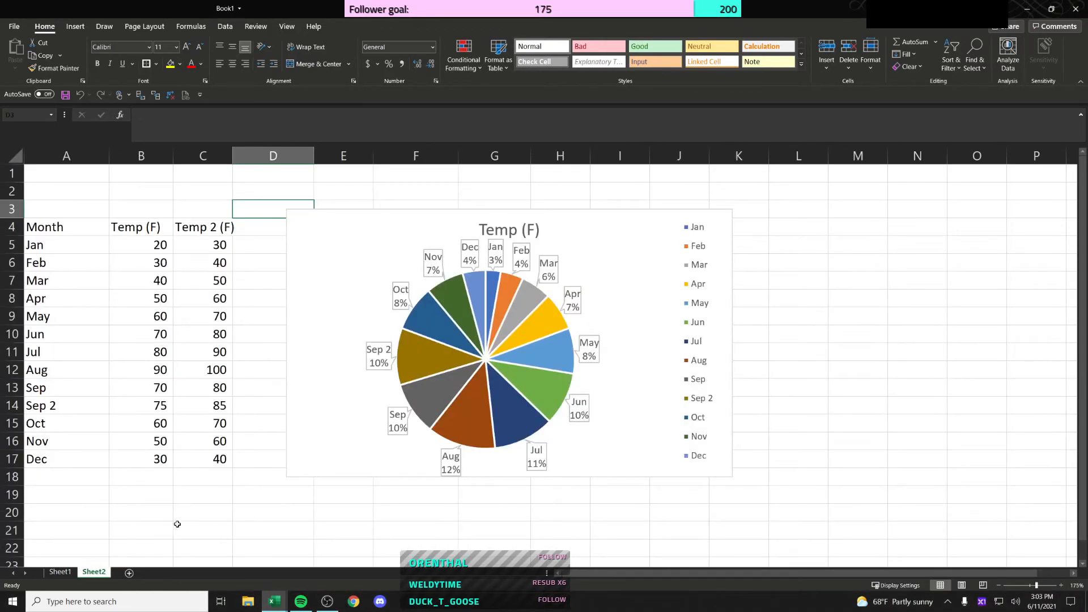
Step: Move the pie chart below the temperature table, starting at about row 18
left_click(319, 235)
scroll(327, 285, "down", 1)
scroll(328, 295, "down", 2)
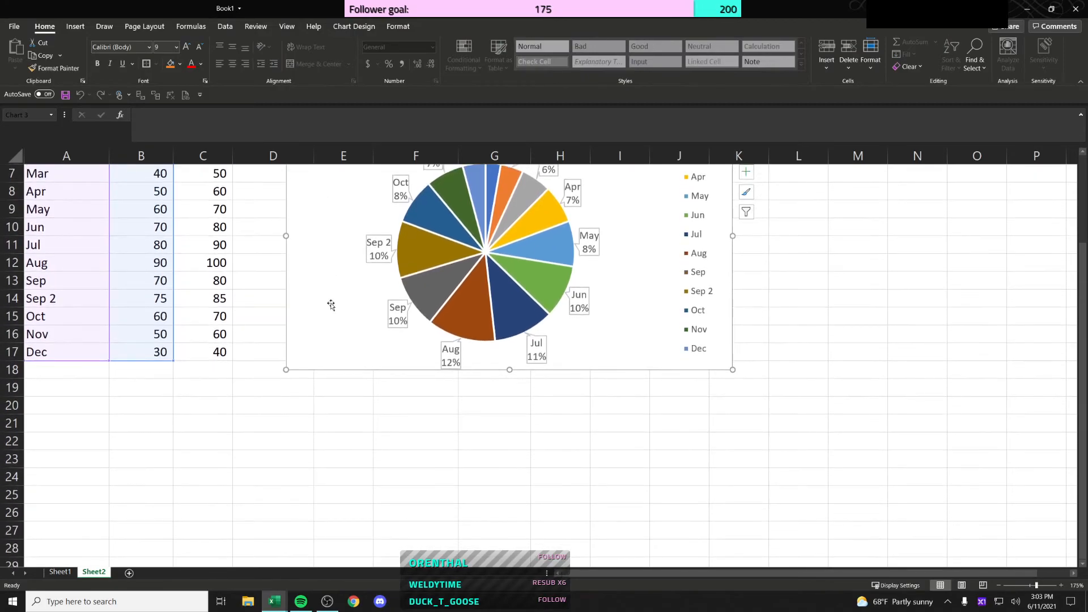
scroll(340, 280, "up", 2)
scroll(348, 283, "down", 3)
left_click_drag(339, 242, 145, 505)
scroll(361, 234, "up", 3)
left_click(340, 192)
Step: Insert a 2-D line chart with markers from A4:B17 and place it beside the table
left_click_drag(78, 228, 160, 451)
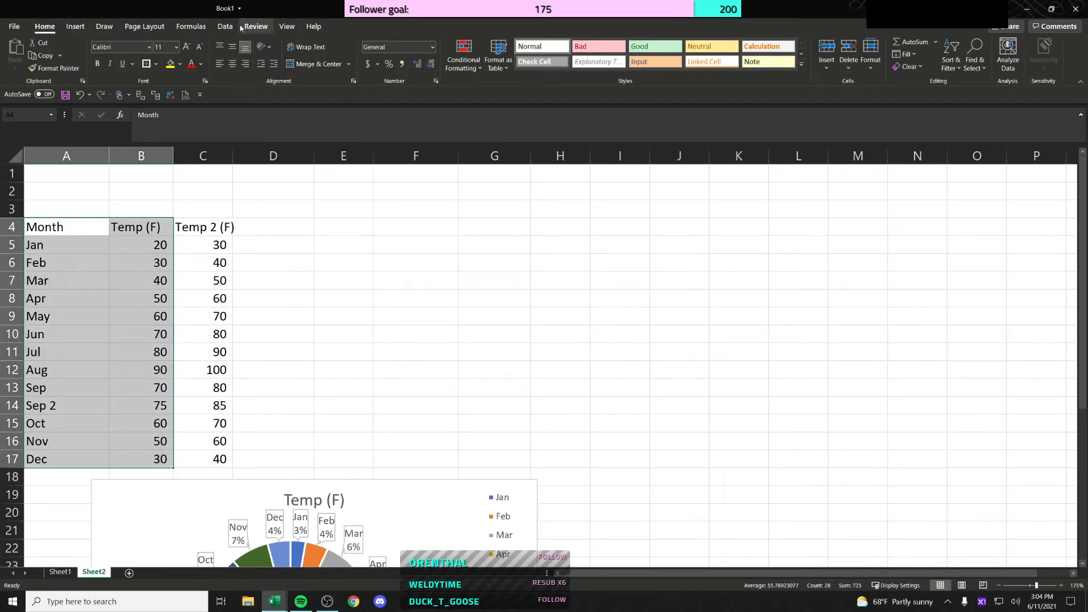
left_click(76, 26)
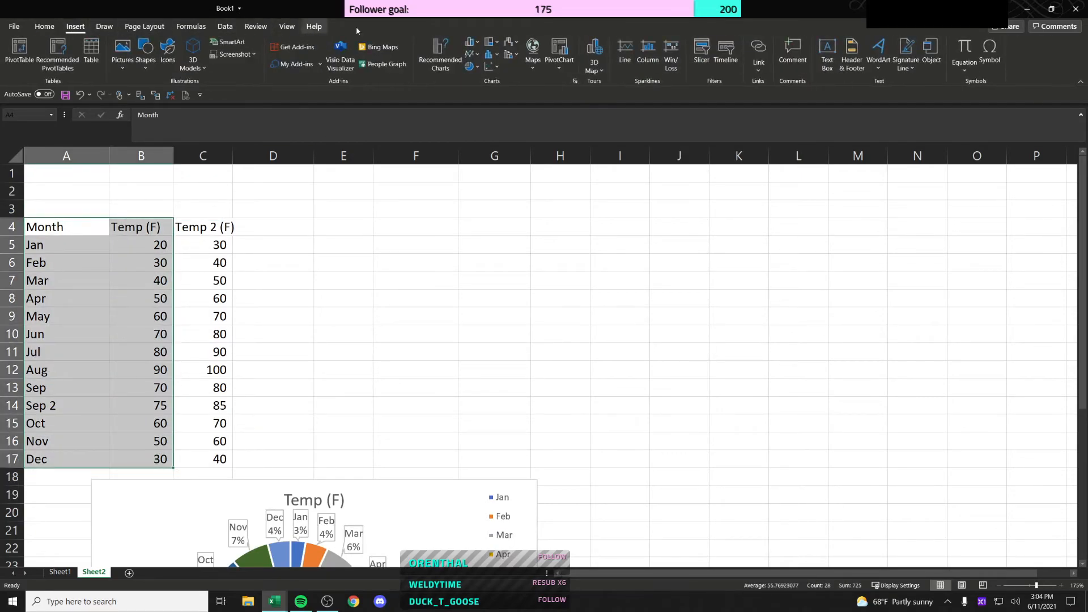
left_click(472, 54)
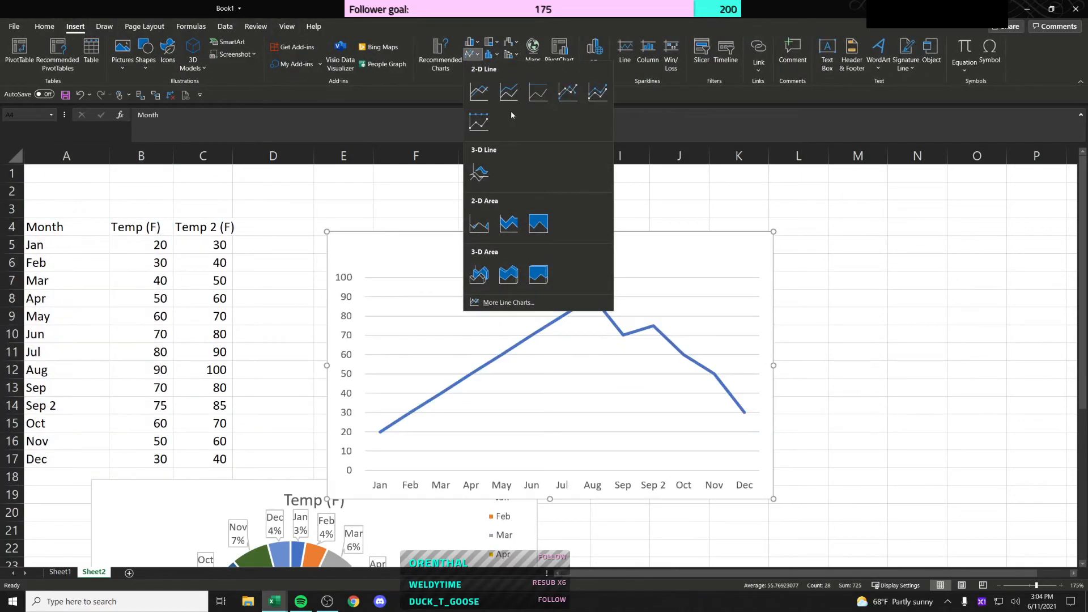
left_click(564, 97)
left_click_drag(442, 247, 408, 209)
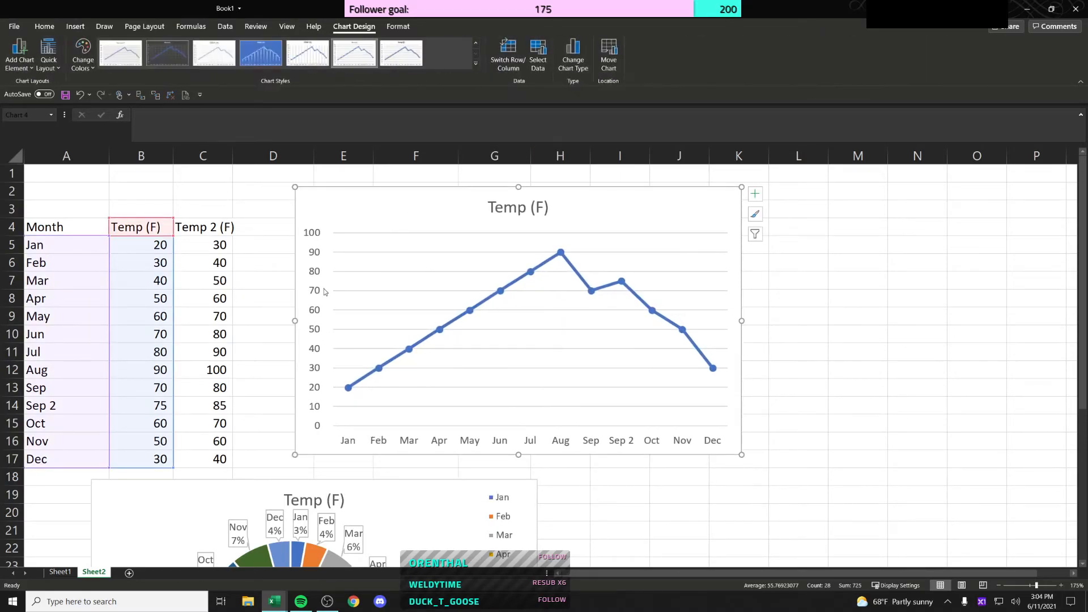
left_click(272, 260)
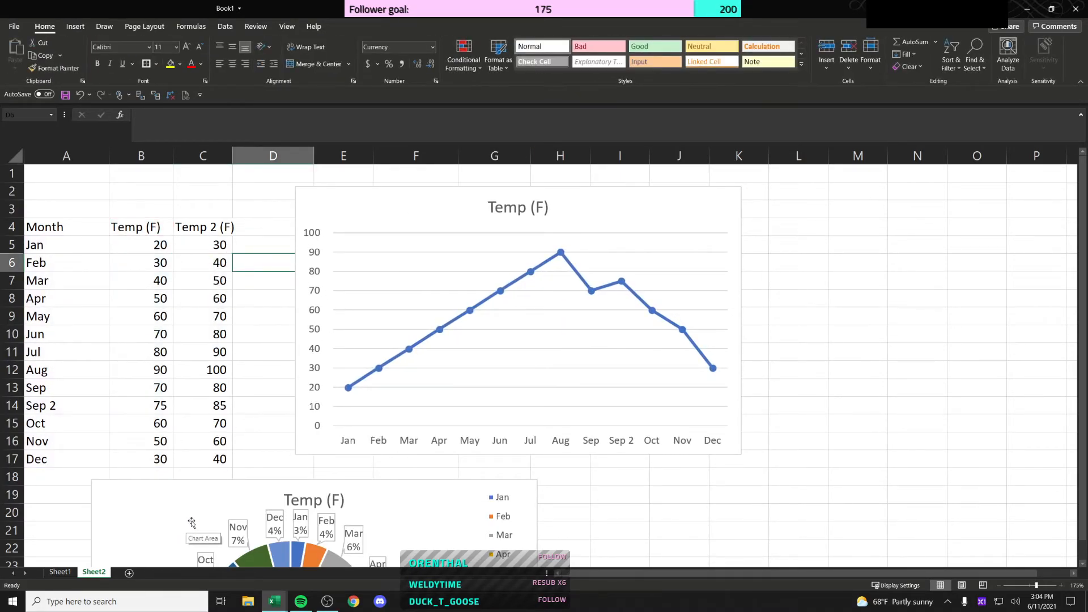
Step: Save the workbook from Sheet1 and add a new blank worksheet after it, with cell A1 selected
key("ctrl+Page_Up")
key("ctrl+s")
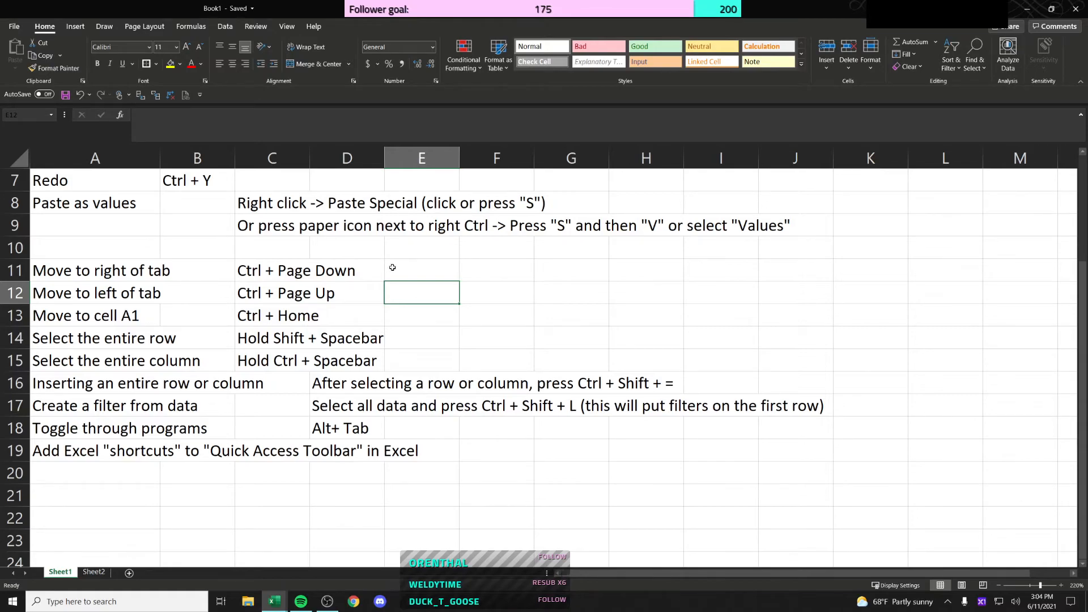
left_click(130, 573)
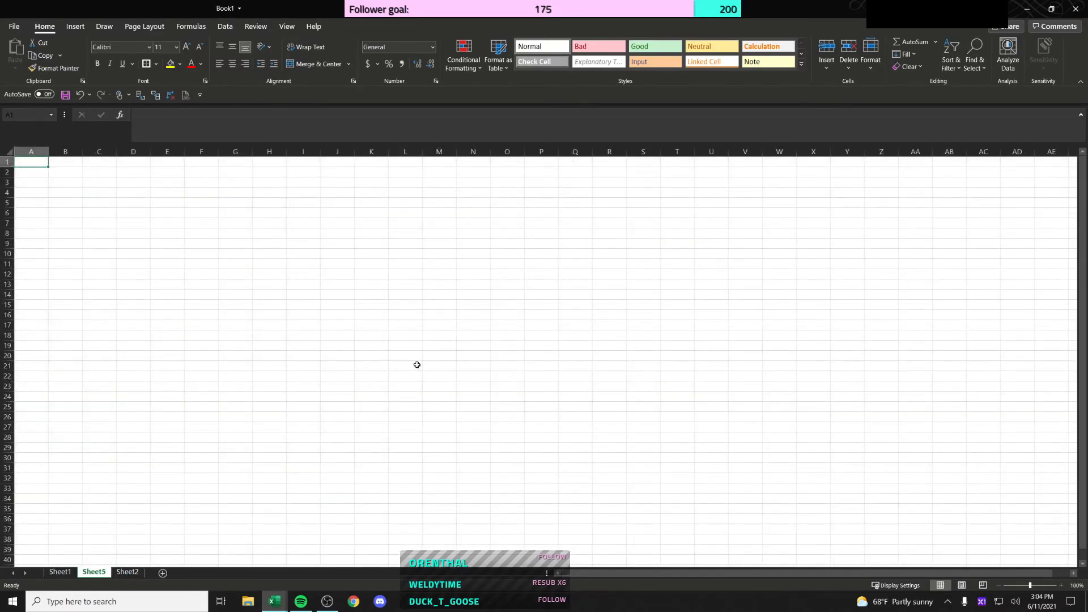
scroll(358, 232, "up", 5)
left_click_drag(372, 238, 388, 241)
left_click(125, 172)
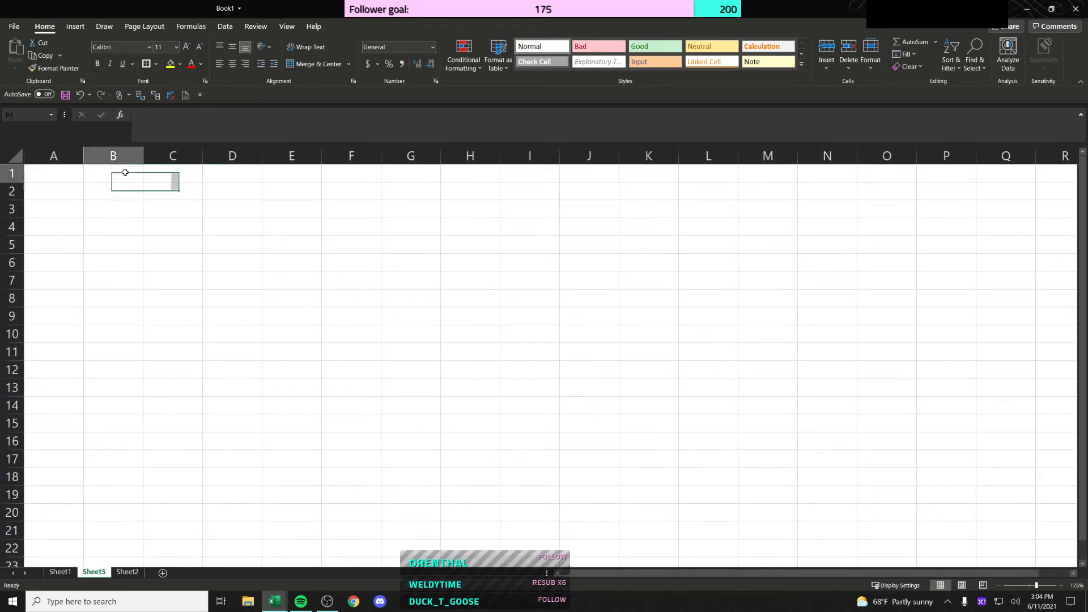
key("Left")
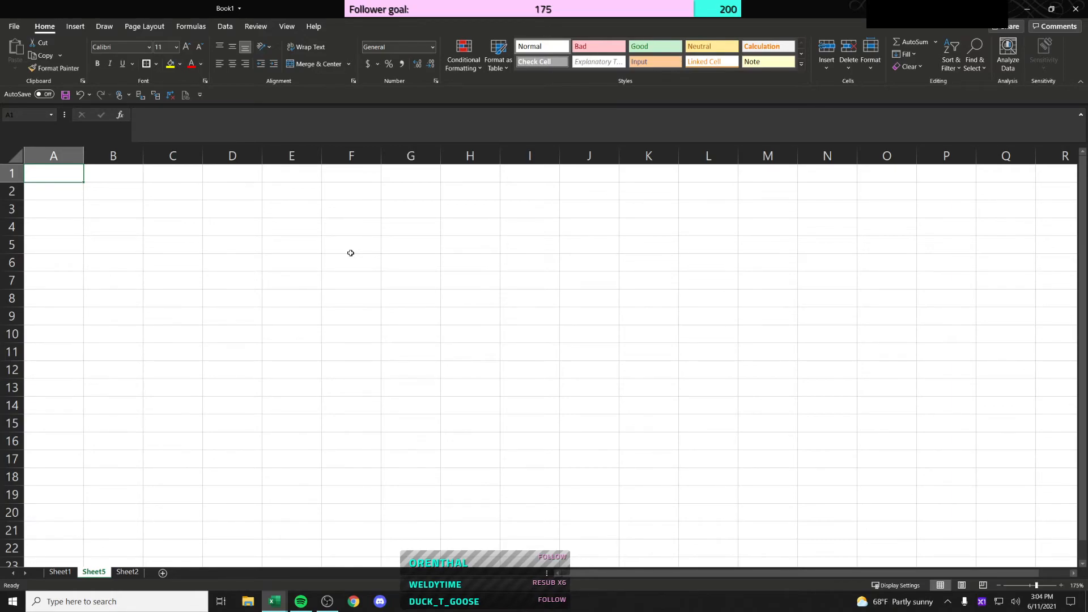
Step: Enter the heading "Company ABC" in cell A1 of the new sheet
type("C")
key("BackSpace")
type("Com")
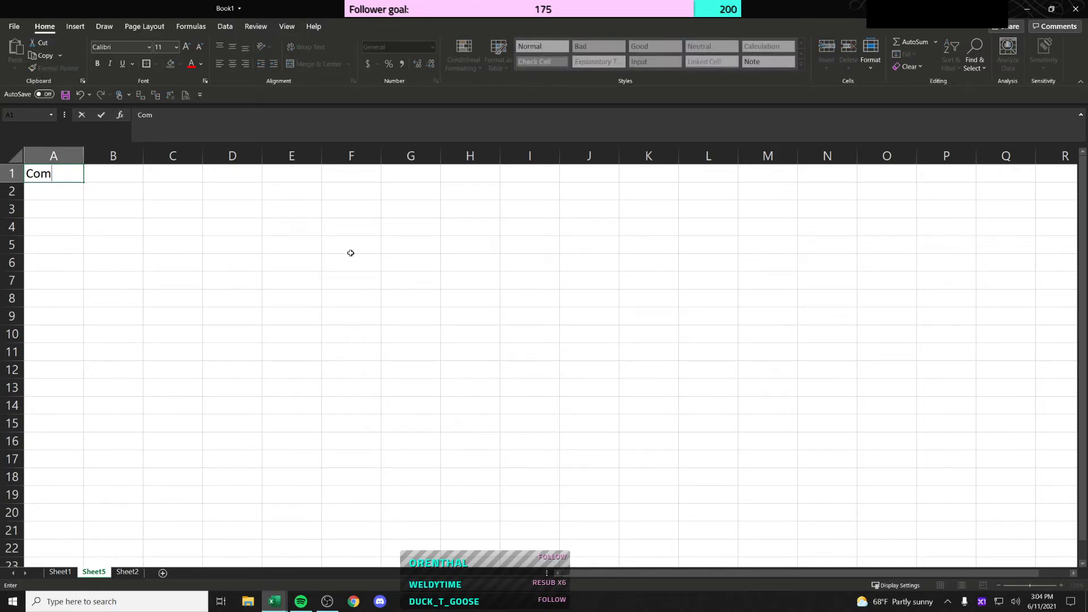
type("panyt")
key("Return")
key("Up")
key("F2")
type("ABC")
key("Return")
Step: Enter "Workers Compensation" in cell A2, correcting the capitalization
type("WOrkers")
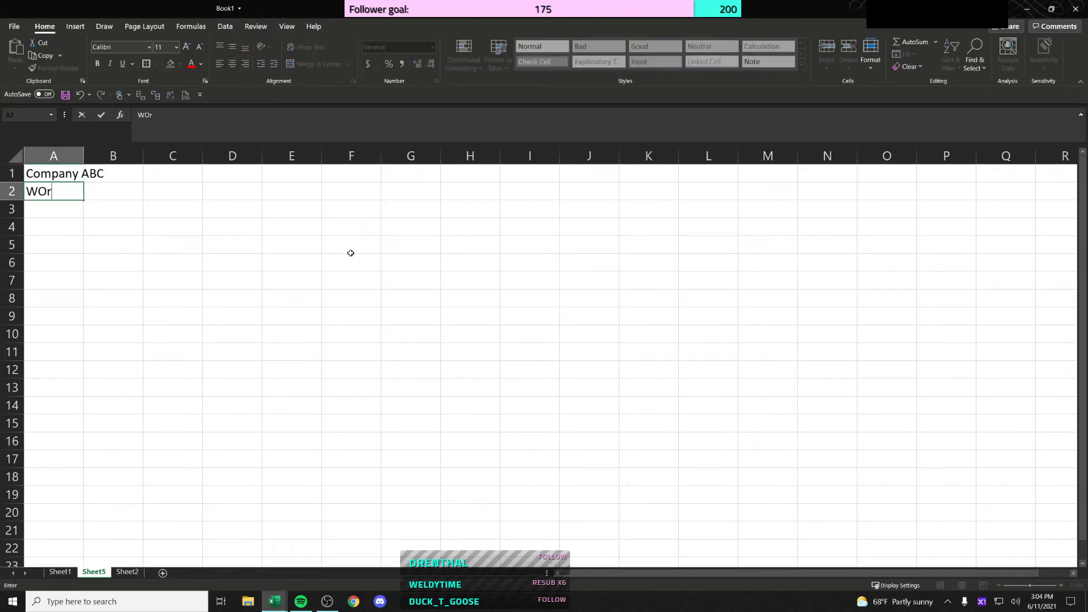
key("BackSpace")
key("BackSpace")
key("BackSpace")
key("BackSpace")
key("BackSpace")
type("o")
key("BackSpace")
key("BackSpace")
type("orkers CO")
key("BackSpace")
type("ompensation")
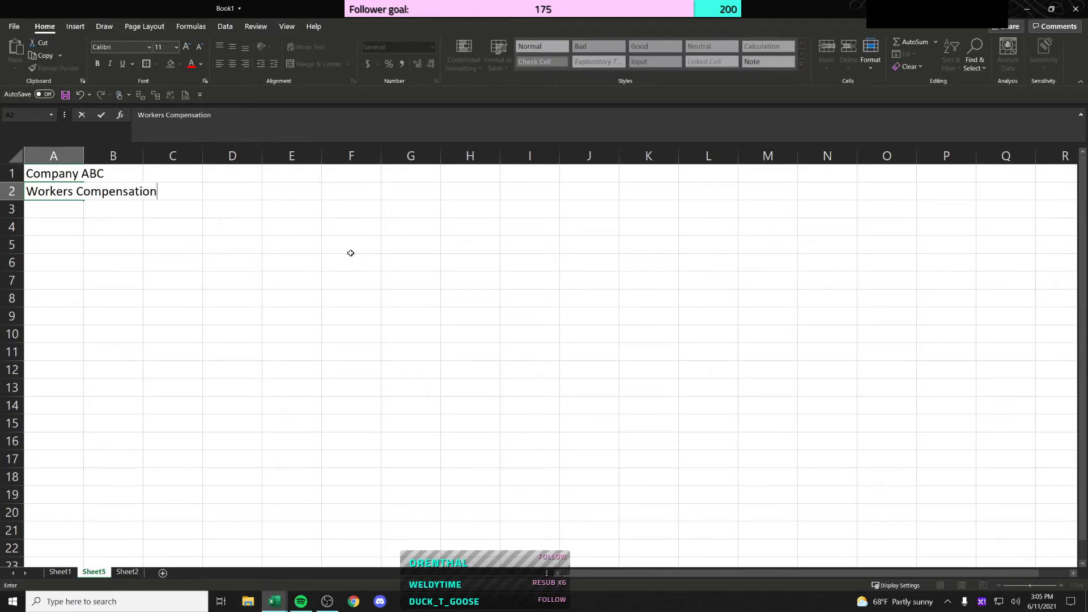
Step: Enter the label "Exhibit 1" in cell H1
key("Right")
key("Right")
key("Right")
key("Right")
key("Right")
key("Right")
key("Right")
key("Up")
type("Exhibits 1")
key("Return")
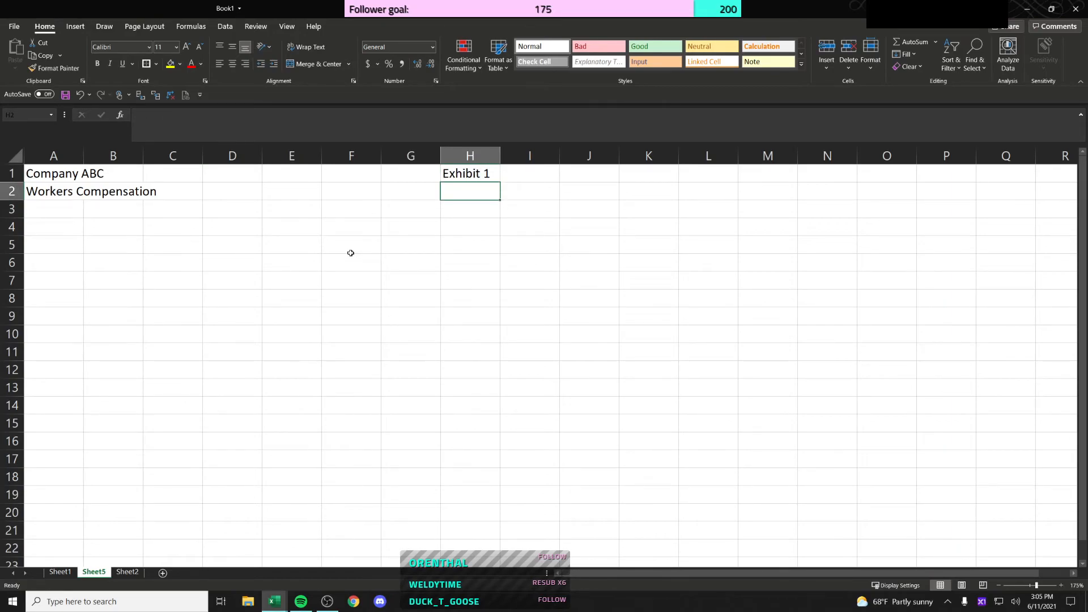
Step: Enter "Page 1" in cell H2 and right-align cells H1:H2
type("Page 1")
key("ctrl+Return")
key("shift+Up")
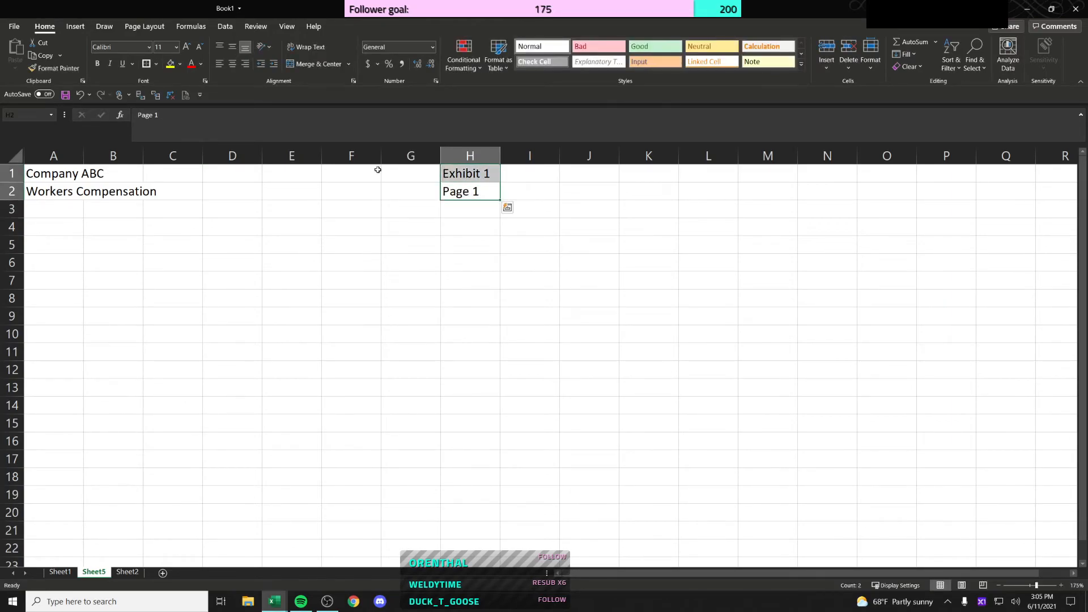
left_click(246, 65)
Step: Enter "Title" in row 5, move it to cell A5, and merge and center it across A5:H5
left_click(233, 246)
left_click(128, 247)
left_click(245, 247)
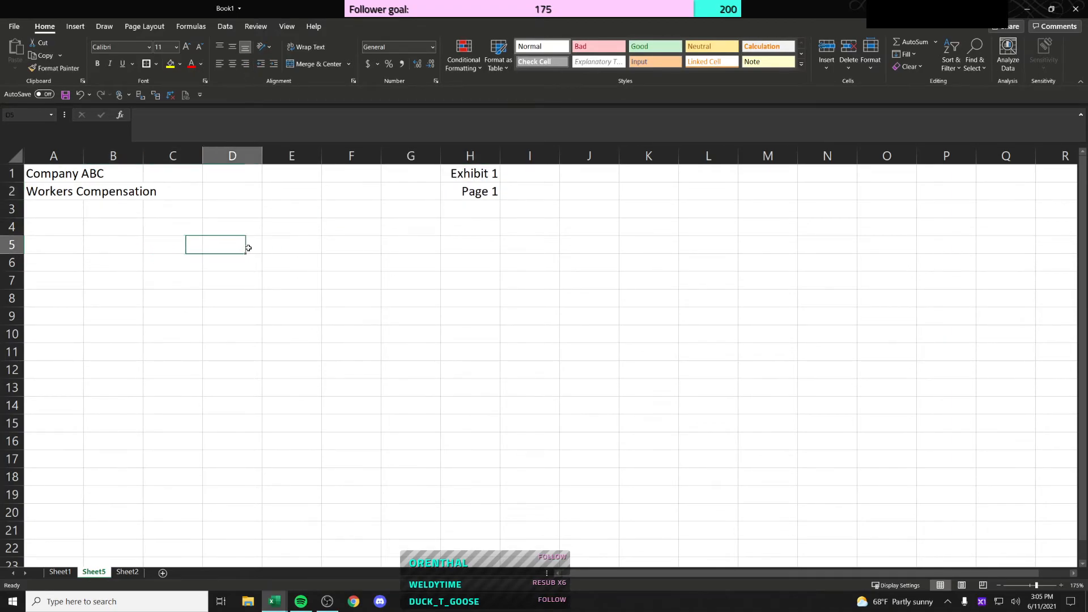
type("Title")
key("Return")
left_click(248, 249)
key("ctrl+x")
left_click(58, 246)
key("ctrl+v")
left_click_drag(59, 247, 490, 249)
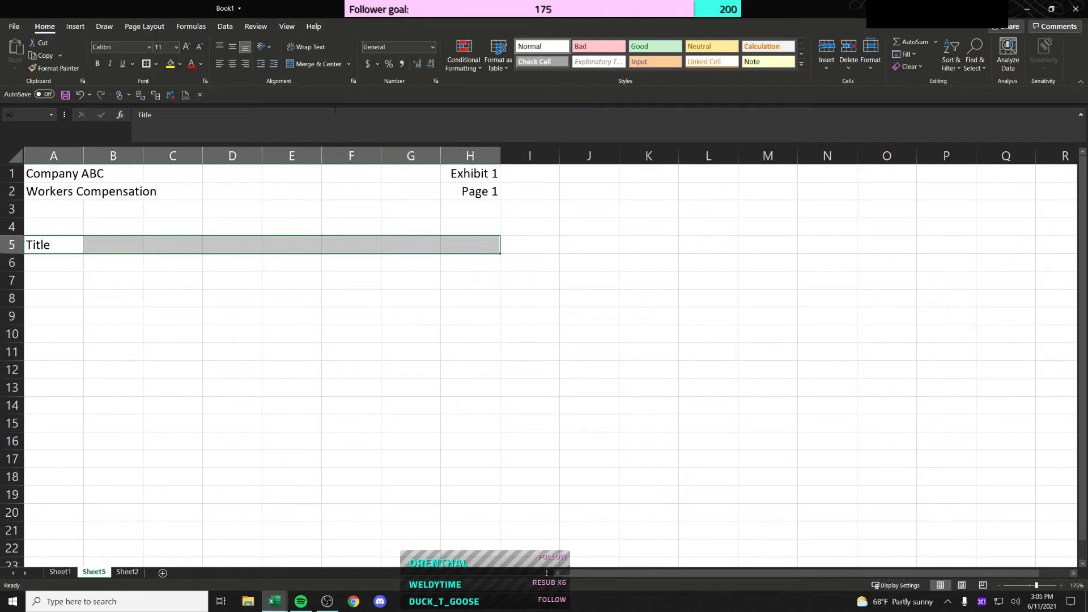
left_click(313, 64)
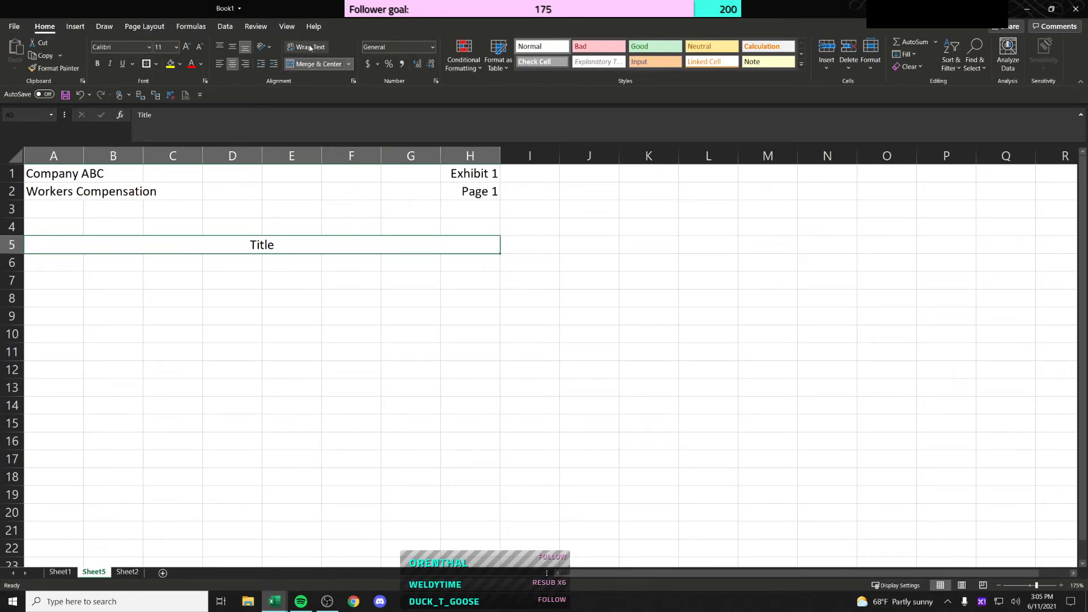
Step: Try text wrapping on a long dummy string in cell E7, and clear the cell
left_click(300, 284)
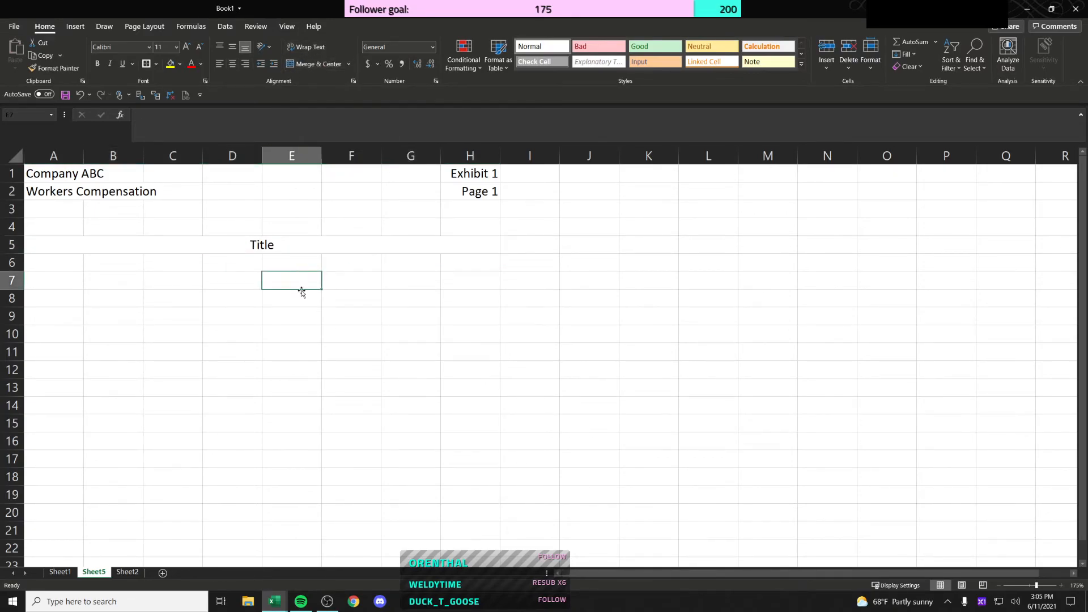
type("adfaslkjfbaskldsfas';dk")
key("Return")
left_click(301, 283)
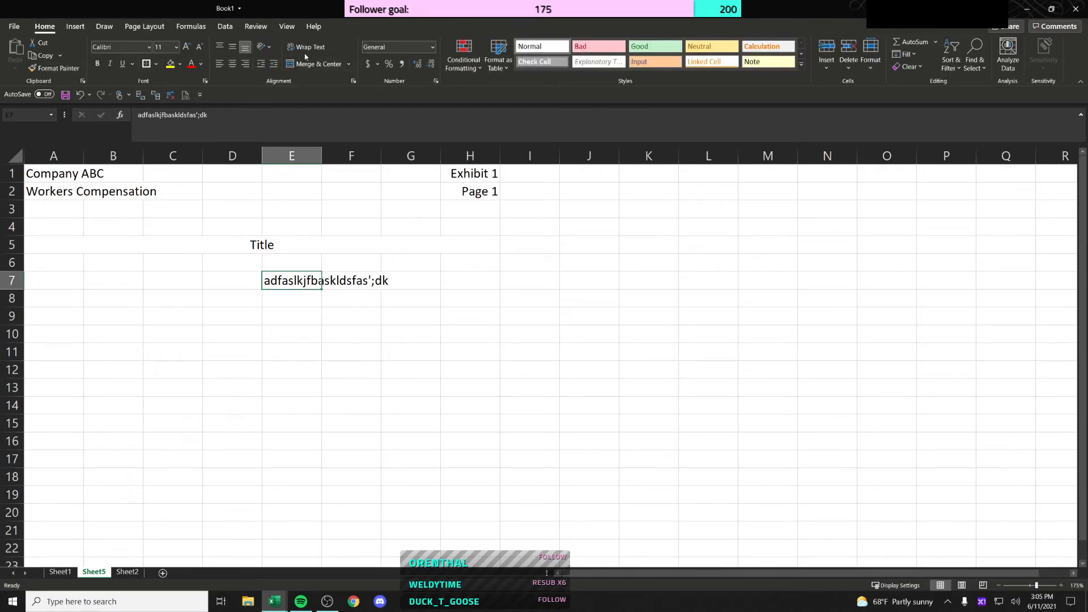
left_click(309, 47)
left_click(309, 48)
key("Delete")
key("Left")
key("Left")
key("Left")
key("Left")
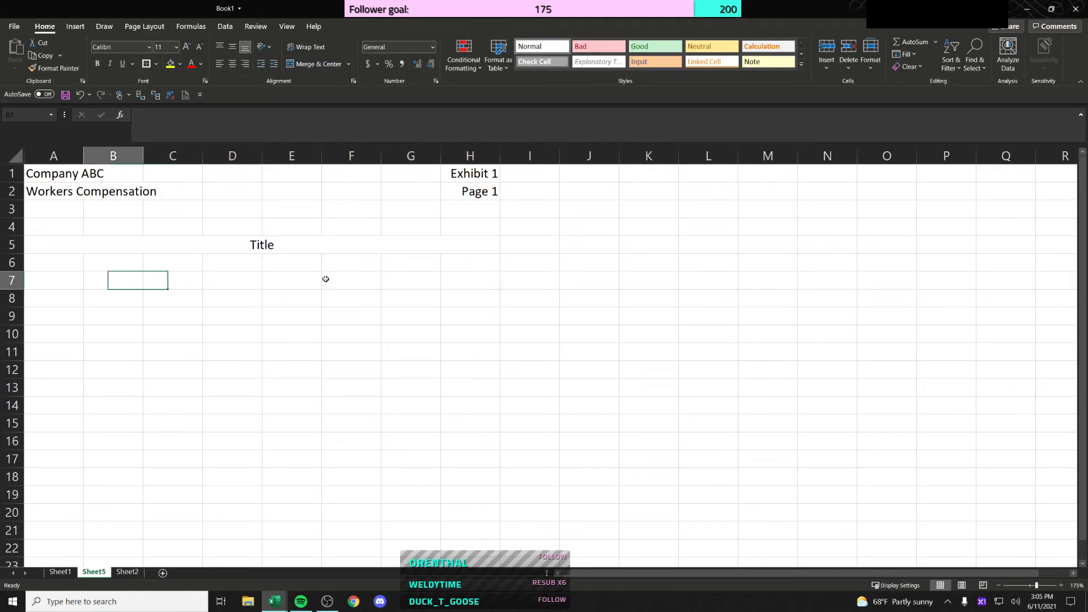
key("Up")
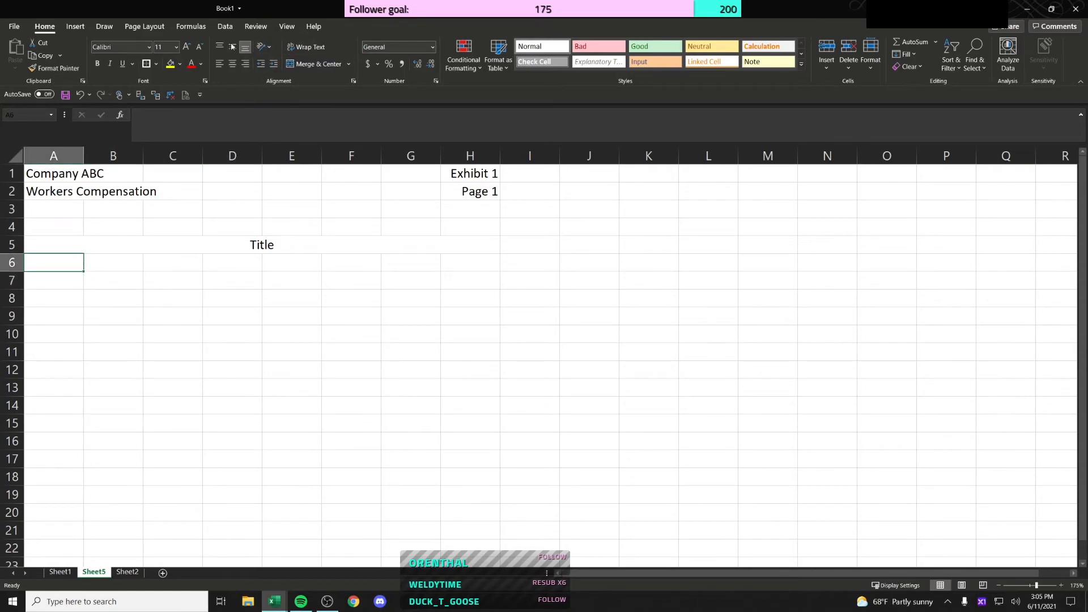
left_click(117, 295)
left_click(240, 238)
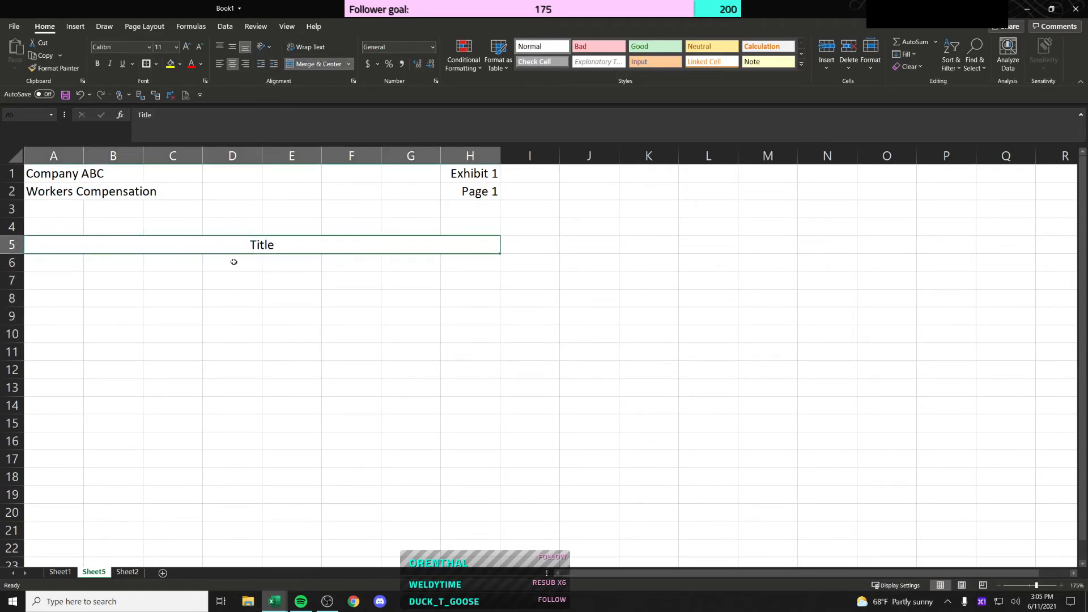
left_click(266, 258)
left_click(271, 245)
left_click(196, 261)
left_click(251, 245)
left_click(186, 294)
Step: Enter the column heading "Year" in cell A8, center it and give it a bottom border
left_click(80, 277)
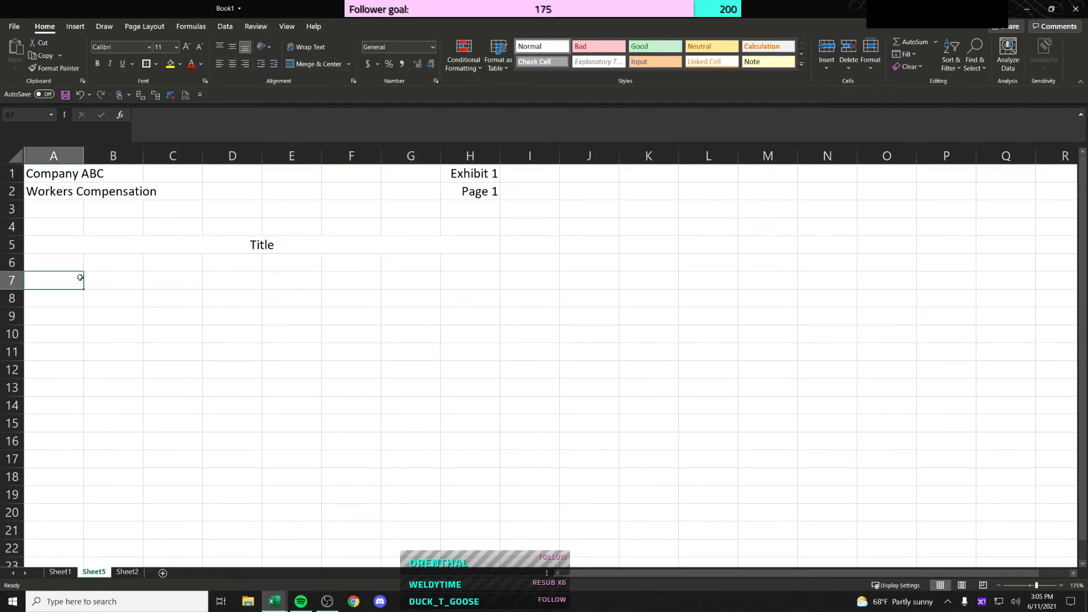
key("Down")
type("Year")
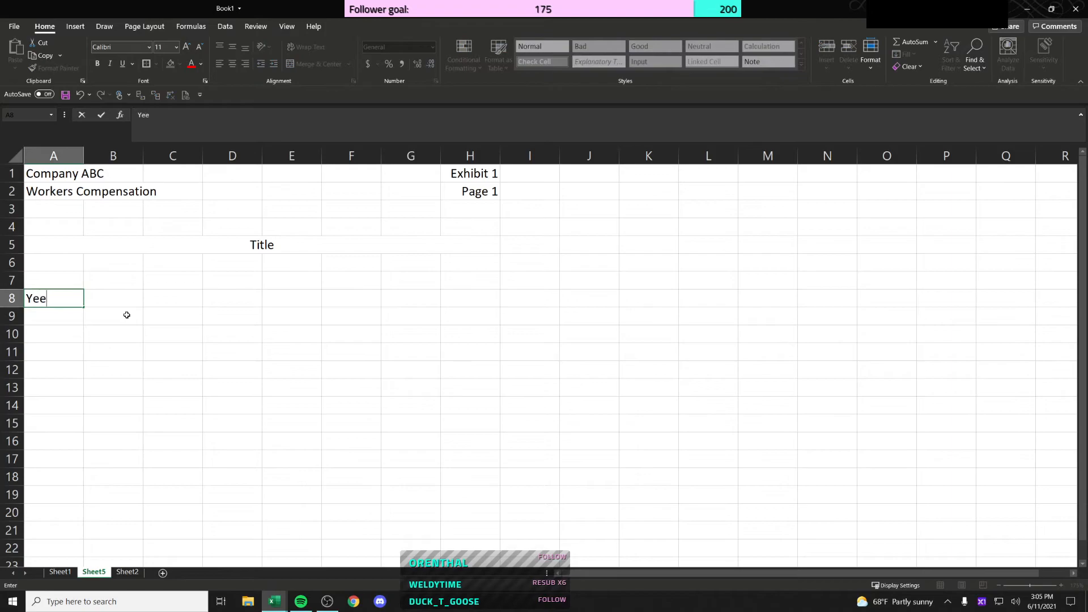
key("Return")
key("Up")
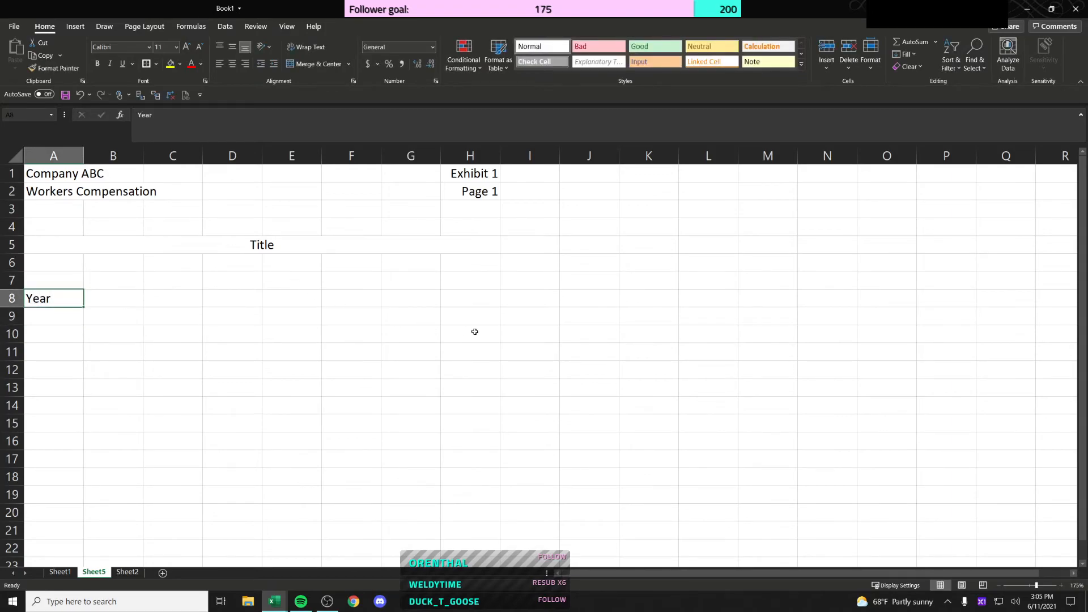
left_click(232, 63)
left_click(156, 63)
left_click(175, 94)
Step: Enter 2010 in cell A10 and the formula =A10+1 in cell A11
left_click(62, 324)
left_click(68, 335)
type("20")
type("10")
key("Return")
type("=A10+1")
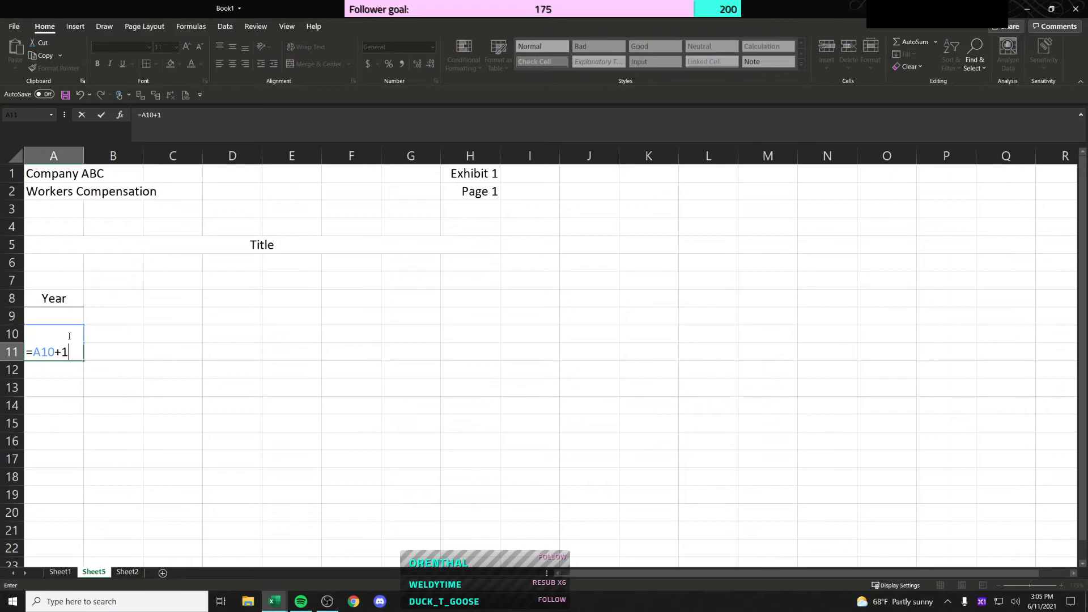
key("ctrl+Return")
Step: Copy the year formula from A11 down through A20 so the list ends at 2020, clearing the extra year in A21
key("ctrl+c")
key("Down")
key("shift+Down")
key("shift+Down")
key("shift+Down")
key("shift+Down")
key("shift+Down")
key("ctrl+v")
key("Down")
key("Down")
key("Down")
key("Down")
key("Down")
key("ctrl+c")
key("Down")
key("ctrl+v")
key("Down")
key("ctrl+v")
key("Down")
key("ctrl+v")
key("Down")
key("ctrl+v")
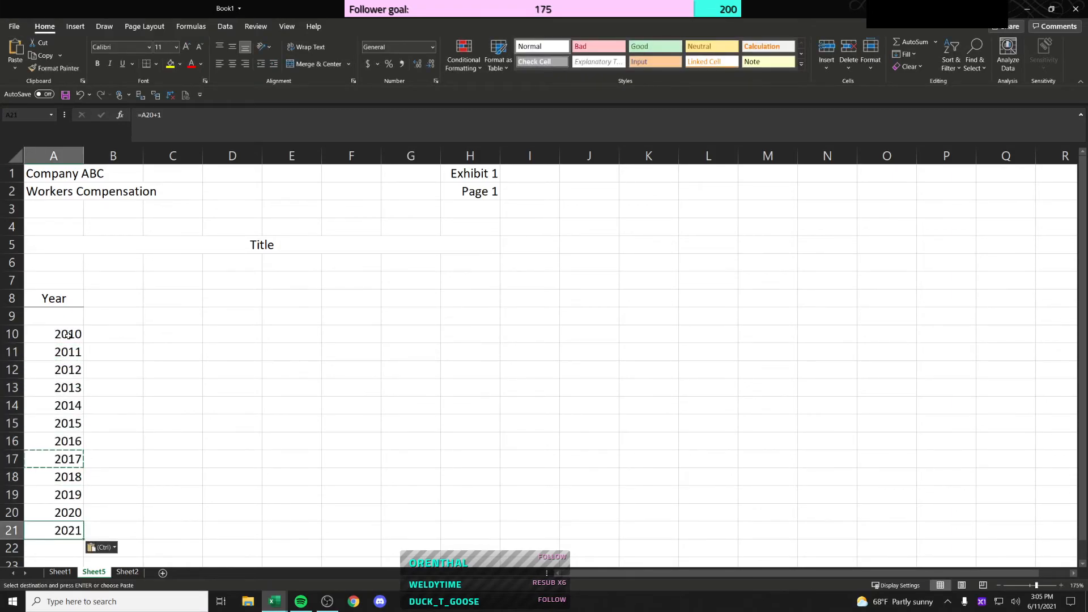
key("Delete")
key("Down")
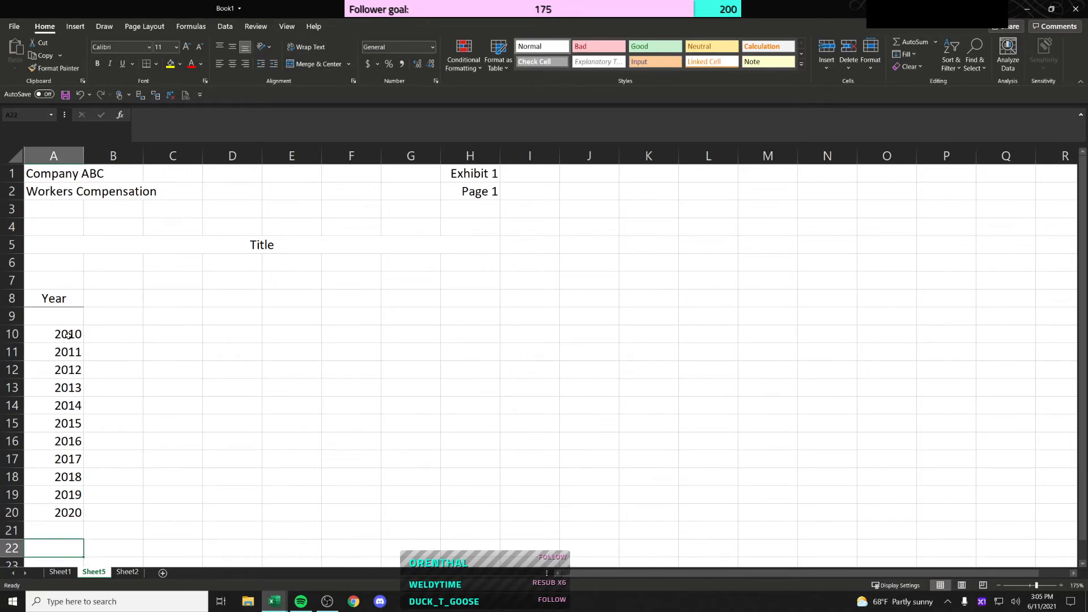
Step: Add a bottom border to cell A21 and enter the label "Total" in cell A22
key("Up")
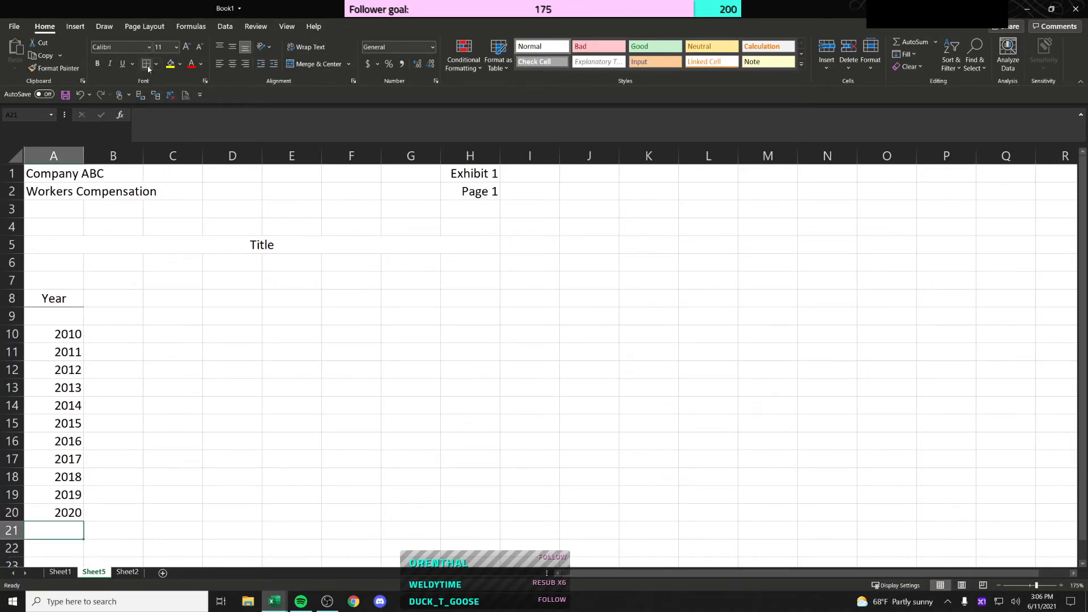
key("Down")
key("Down")
key("Down")
key("Up")
key("Up")
type("Total")
key("Return")
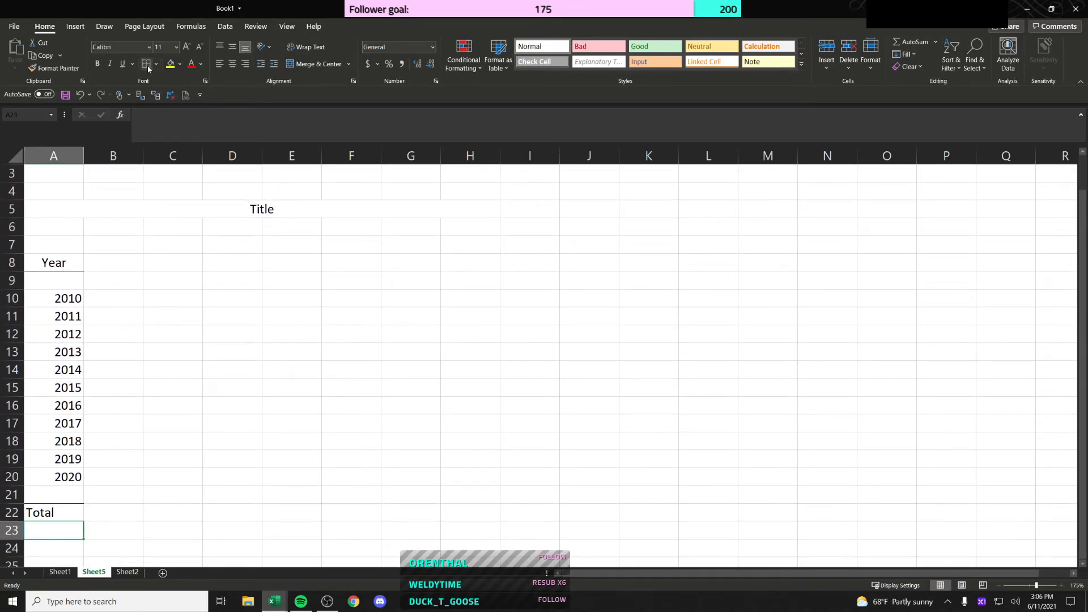
Step: Center the contents of cells A7:A23, covering the Year heading, the years and the Total label
left_click_drag(56, 245, 82, 533)
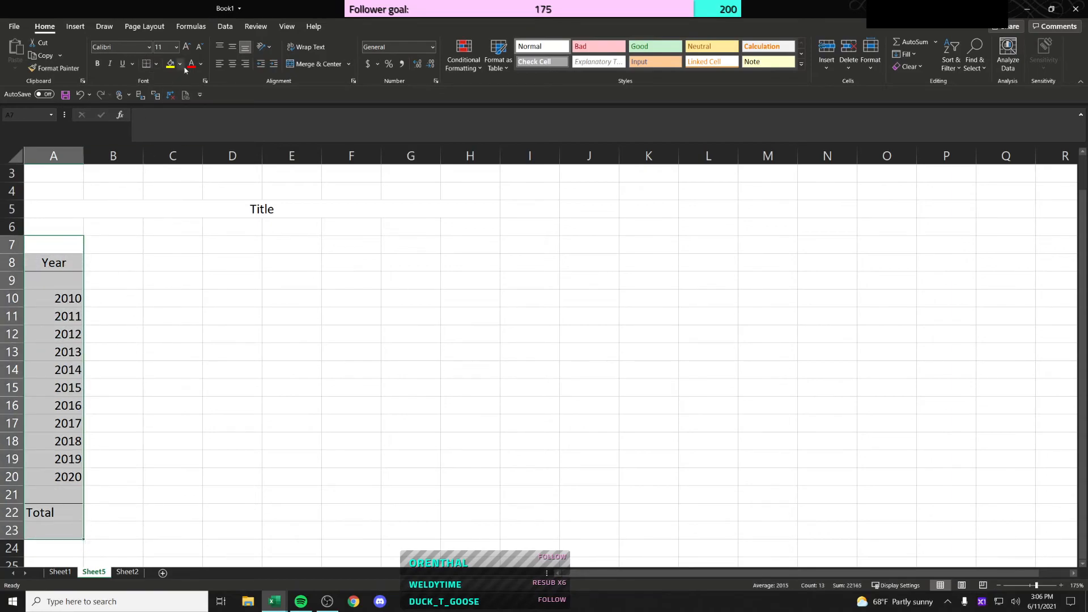
left_click(233, 64)
left_click(163, 267)
Step: Narrow columns B, D and F together into thin spacer columns
left_click(113, 156)
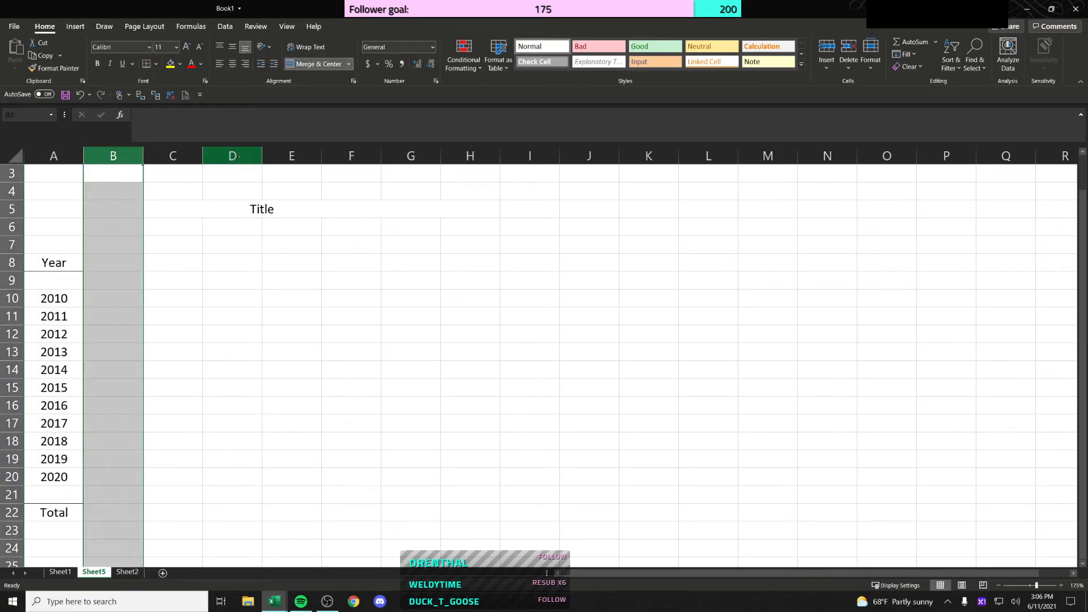
left_click(232, 156, "ctrl")
left_click(351, 156, "ctrl")
scroll(427, 236, "up", 1)
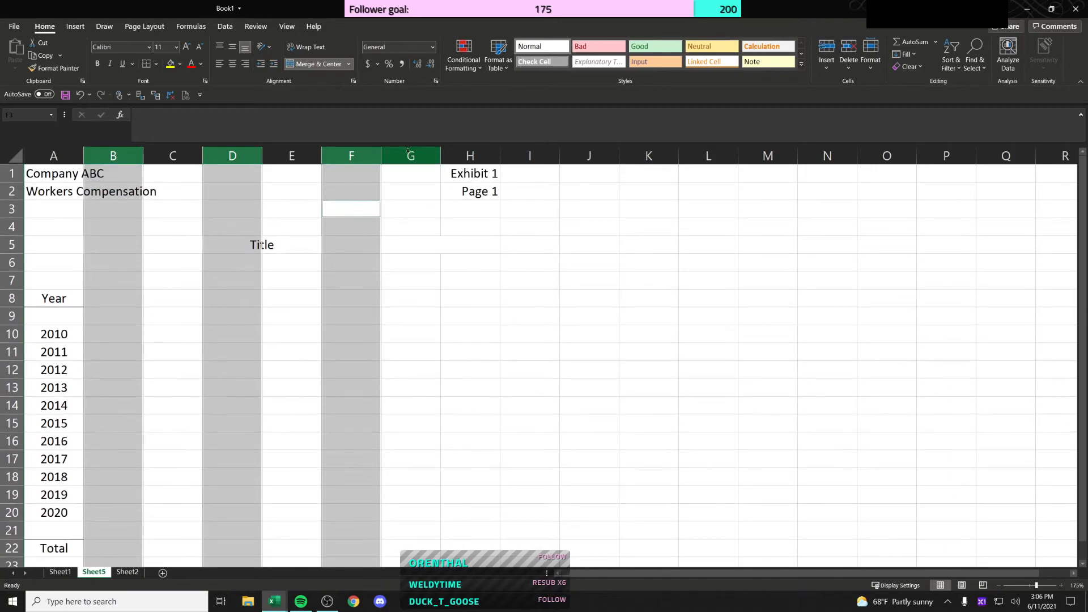
left_click_drag(381, 156, 331, 155)
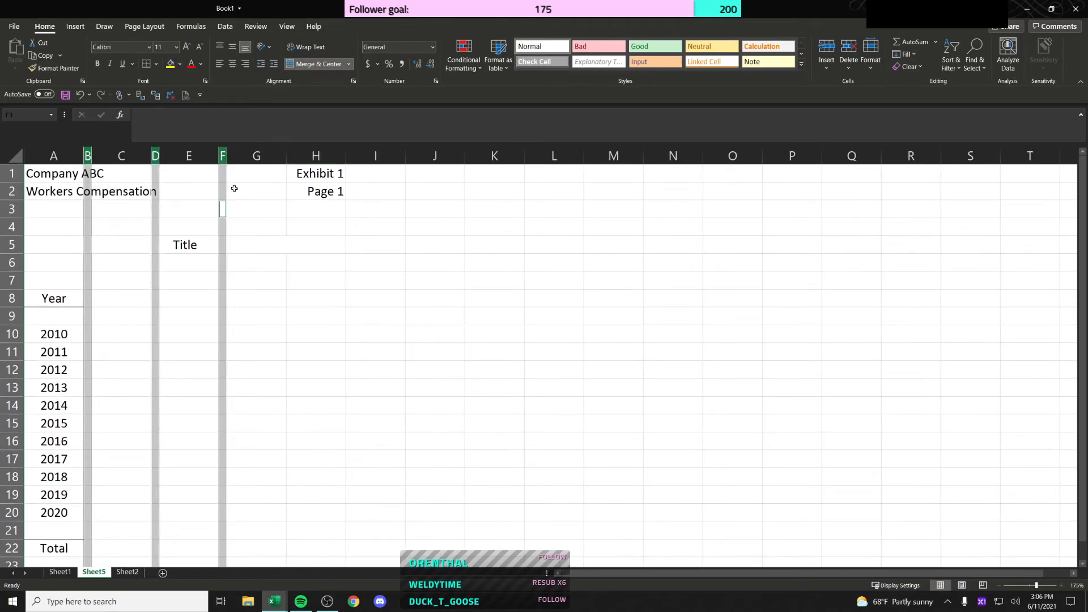
key("Right")
Step: Insert a new column before the Exhibit 1 column and narrow it into a spacer like the others
left_click(319, 156)
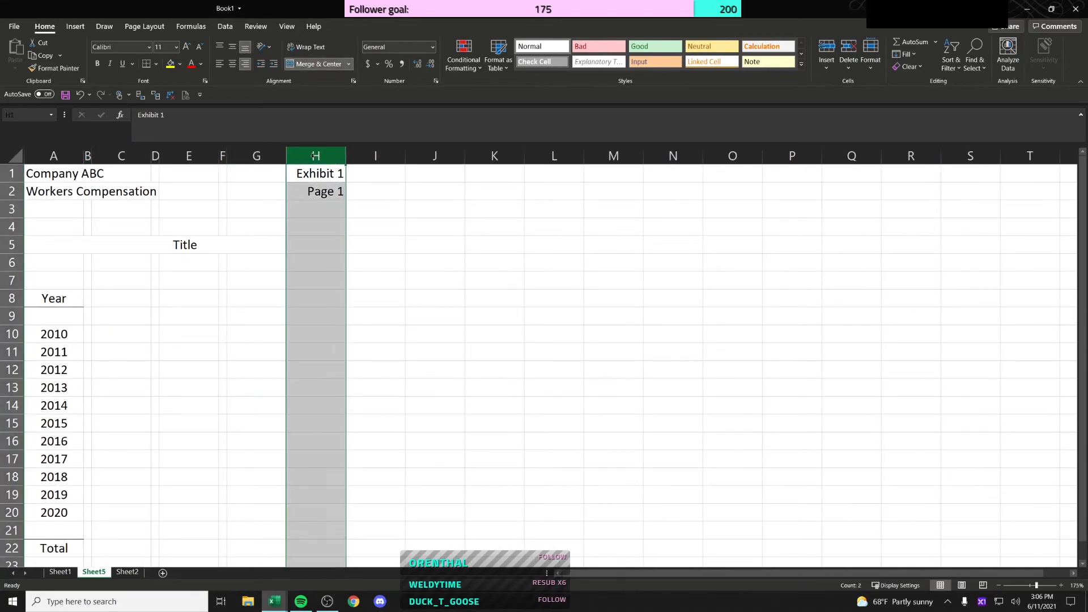
key("ctrl+shift+plus")
key("Down")
left_click_drag(345, 155, 296, 153)
left_click(274, 287)
Step: Enter the headings "Paid Loss" in C8, "Case Reserves" in E8 and "Incurred Loss" in G8
left_click(120, 302)
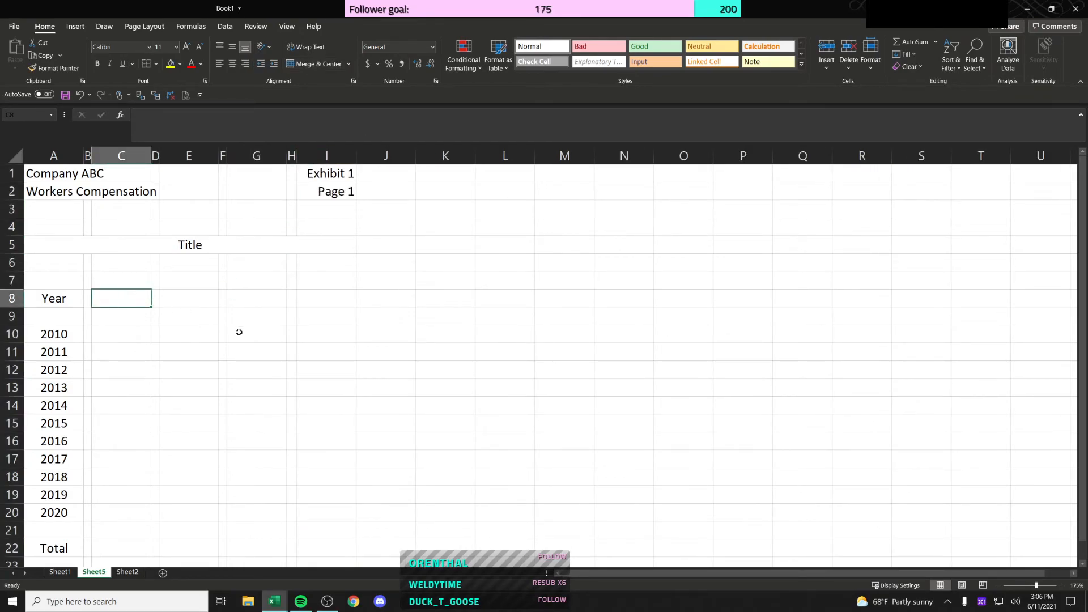
type("Paid")
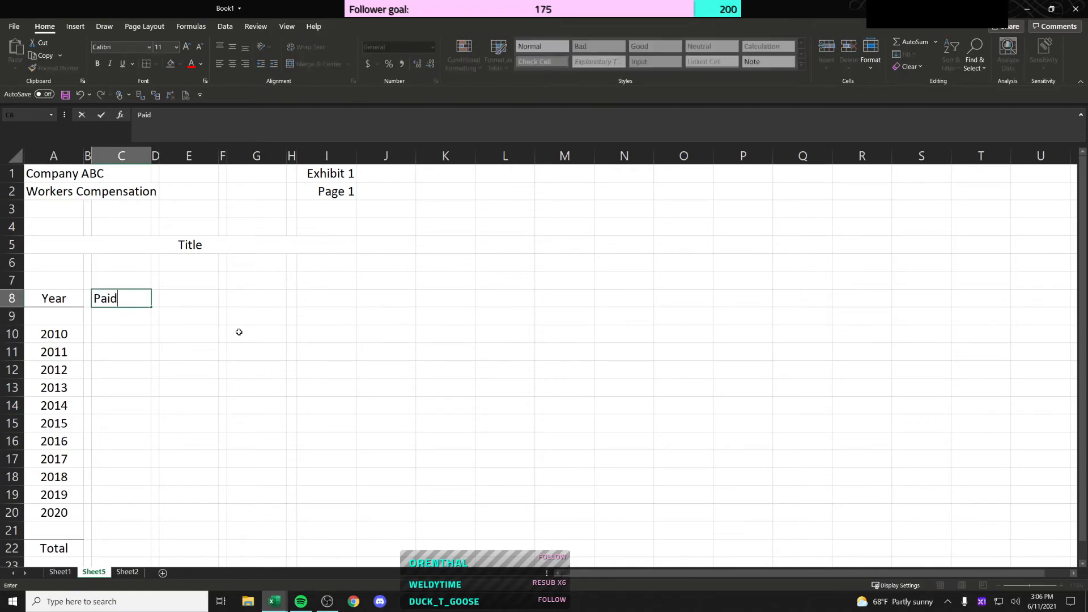
type(" Loss")
key("Tab")
key("Tab")
type("Case")
type("ves")
key("Tab")
key("Tab")
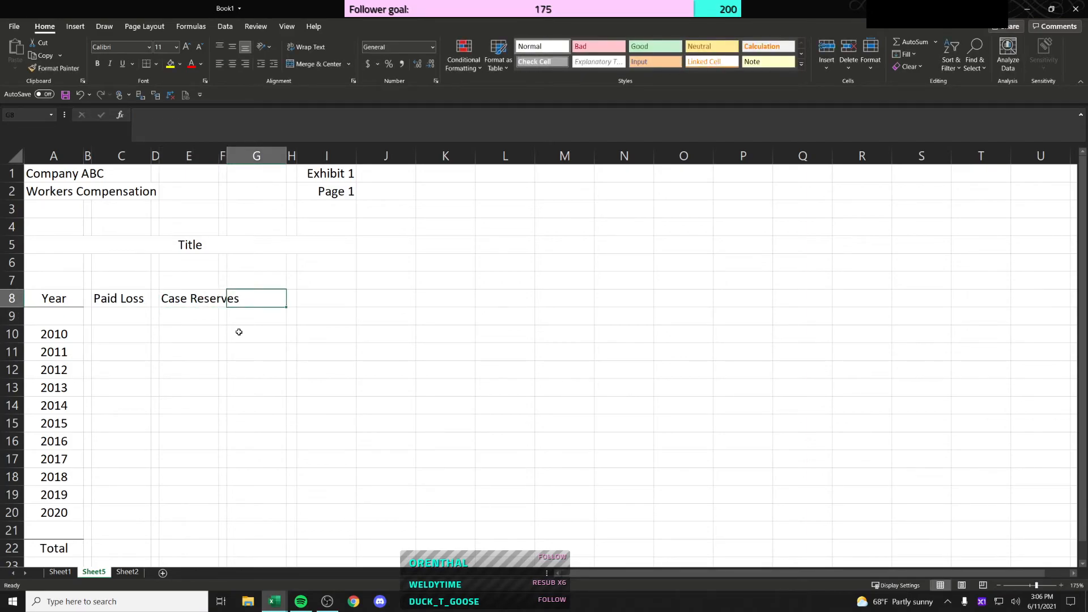
type("Incurred Loss")
key("Return")
Step: Insert two blank rows above the heading row that starts with Year
left_click(252, 300)
left_click(126, 287)
left_click(49, 298)
key("shift+space")
key("ctrl+shift+plus")
key("ctrl+shift+plus")
key("Up")
key("Down")
Step: Enter the column number (1) as text in cell C8 and copy it to E8 and G8
key("Right")
key("Right")
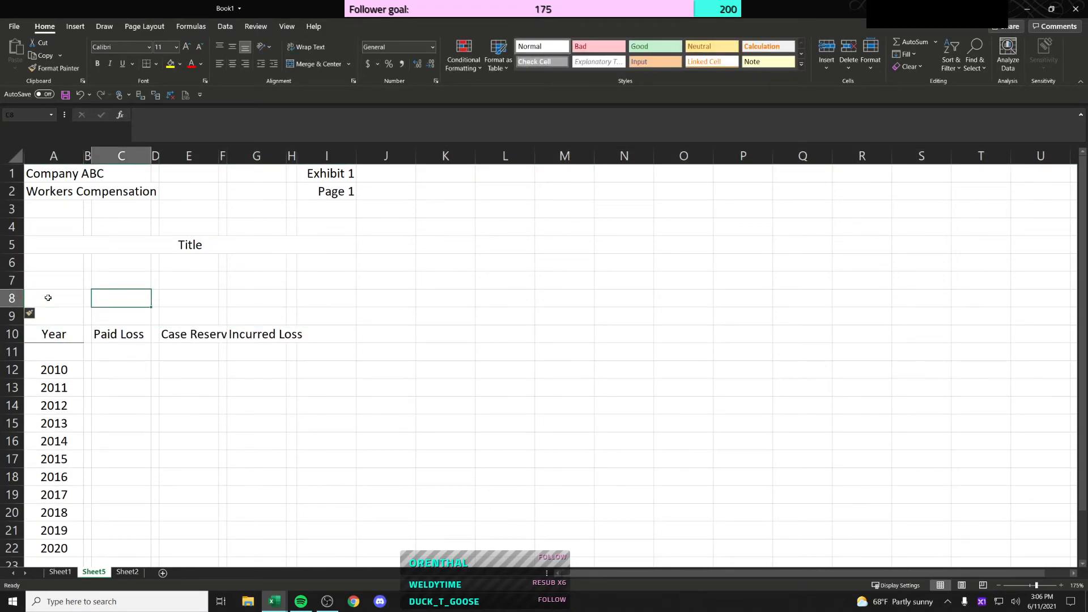
type("'(")
type("1)")
key("ctrl+Return")
key("ctrl+c")
key("Right")
key("Right")
key("ctrl+v")
key("Right")
key("Right")
key("ctrl+v")
Step: Change the copied column numbers to (2) in cell E8 and (3) in cell G8
key("Left")
key("Left")
key("F2")
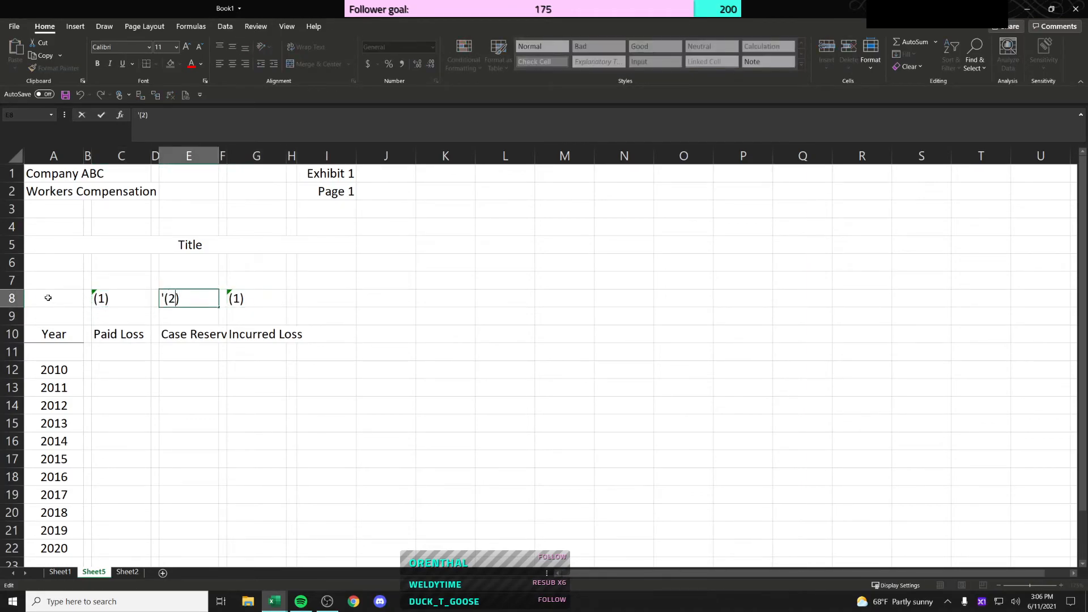
key("ctrl+Return")
key("Right")
key("Right")
key("F2")
key("BackSpace")
key("BackSpace")
type("2)")
key("BackSpace")
key("BackSpace")
type("3)")
key("ctrl+Return")
Step: Center the column numbers in cells C8:G8
key("shift+Left")
key("shift+Left")
key("shift+Left")
key("shift+Left")
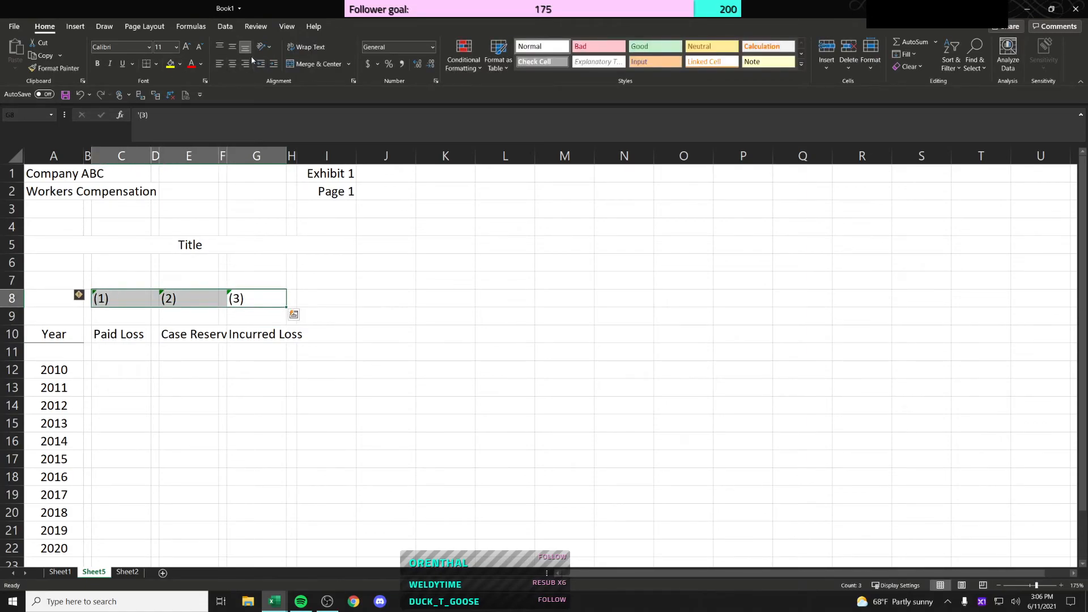
left_click(232, 63)
Step: Add a bottom border to the Paid Loss, Case Reserves and Incurred Loss headings in C10, E10 and G10
left_click(119, 334)
left_click(187, 334, "ctrl")
left_click(271, 338, "ctrl")
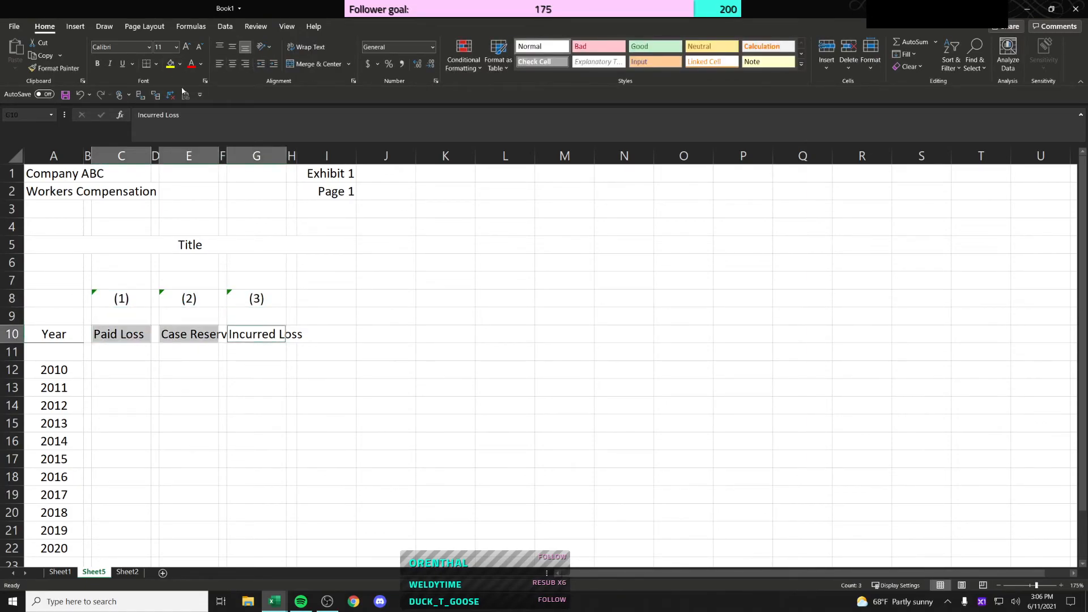
left_click(121, 156)
left_click(284, 156, "shift")
left_click_drag(291, 156, 287, 176)
left_click(296, 315)
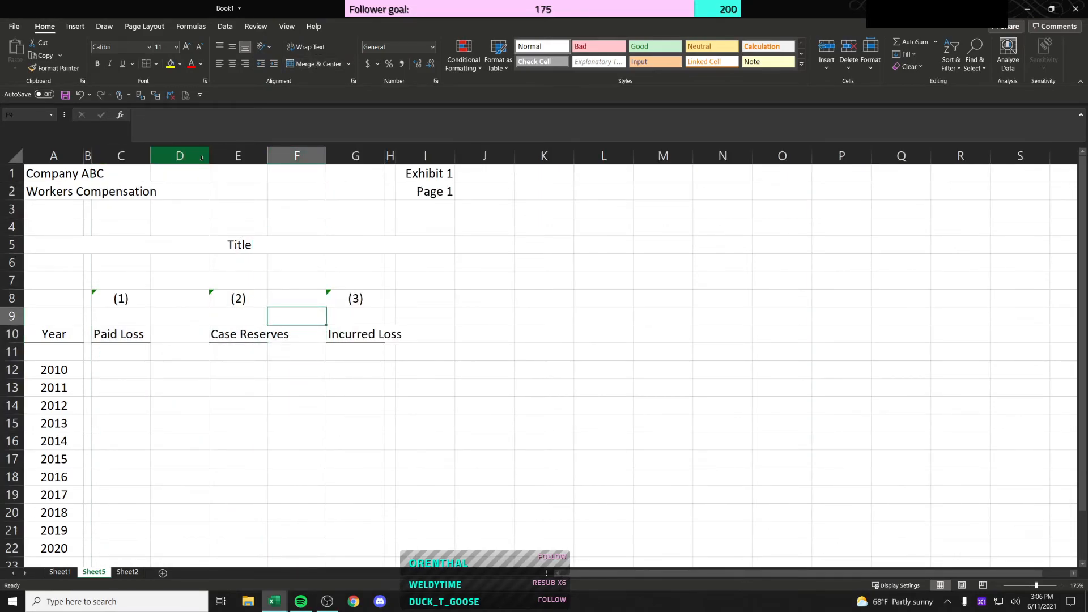
key("ctrl+z")
Step: AutoFit columns C, E and G to the width of their headings, leaving out the spacer columns
left_click(121, 156)
left_click(190, 156, "ctrl")
left_click(257, 155, "ctrl")
double_click(288, 156)
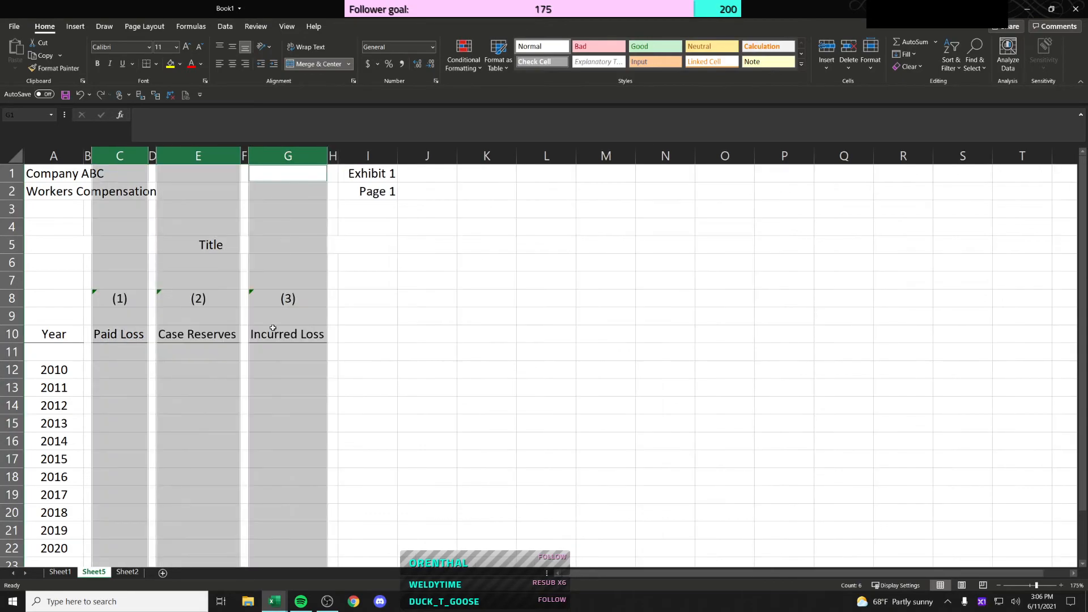
Step: Enter a paid loss of 1000 in C12 and case reserves of 500 in E12 for 2010
left_click(199, 368)
left_click(134, 367)
type("1000")
key("Return")
left_click(181, 381)
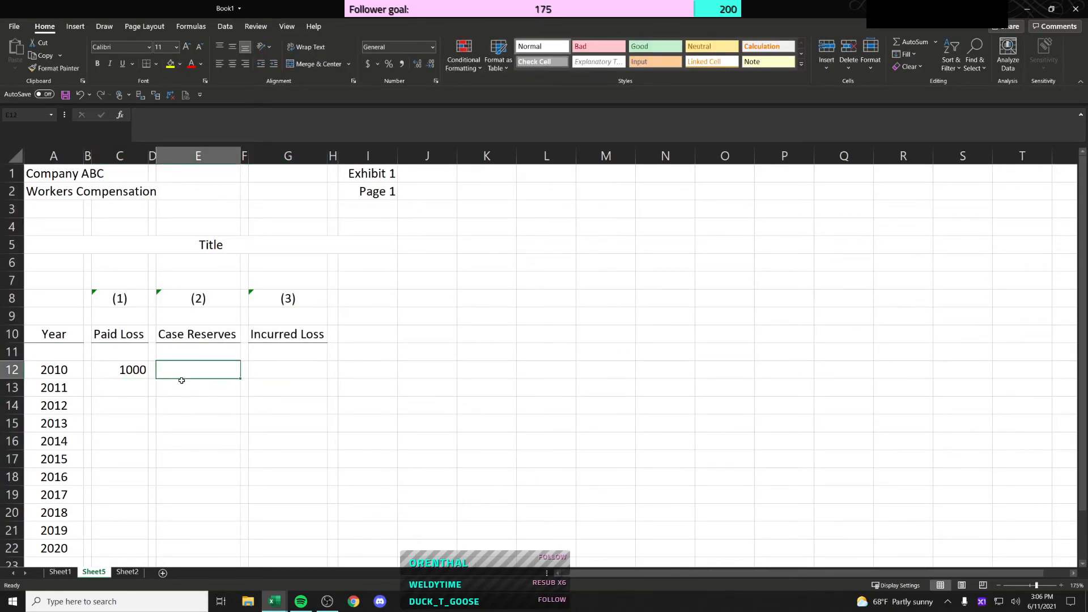
type("500")
key("Return")
Step: Copy the Incurred Loss heading into the cell above it, G9, and insert a blank row above row 9
key("Up")
key("Right")
key("Right")
key("Up")
key("Up")
key("ctrl+c")
key("Up")
key("ctrl+v")
key("Down")
scroll(318, 277, "down", 2)
key("Up")
key("Escape")
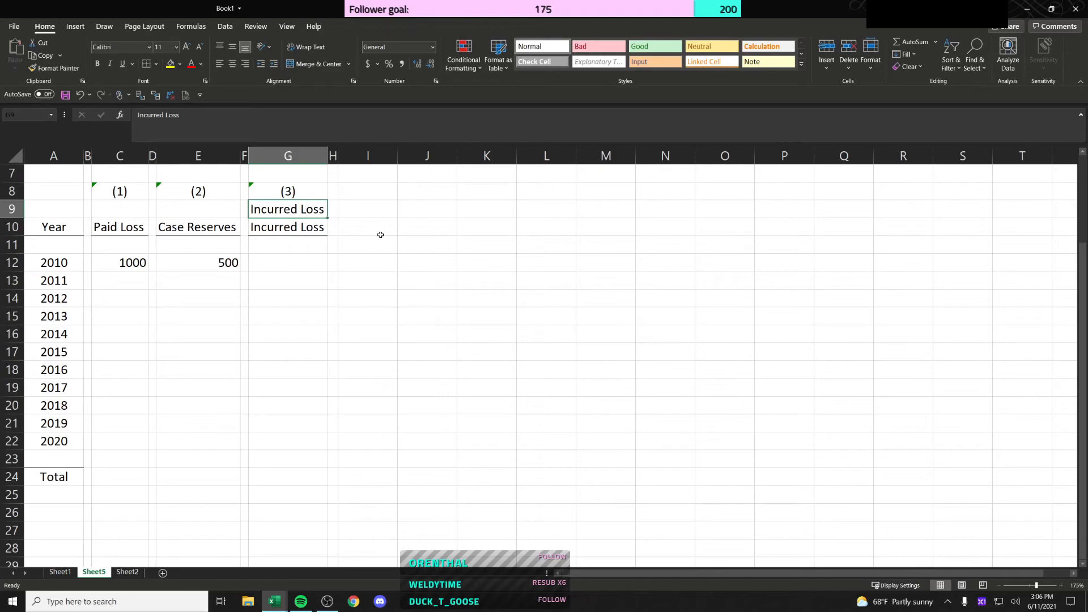
key("shift+space")
key("ctrl+shift+plus")
Step: Replace the lower Incurred Loss heading in G11 with the formula =C8&" + "&E8, linking it to the column numbers
key("Down")
key("Down")
type("=")
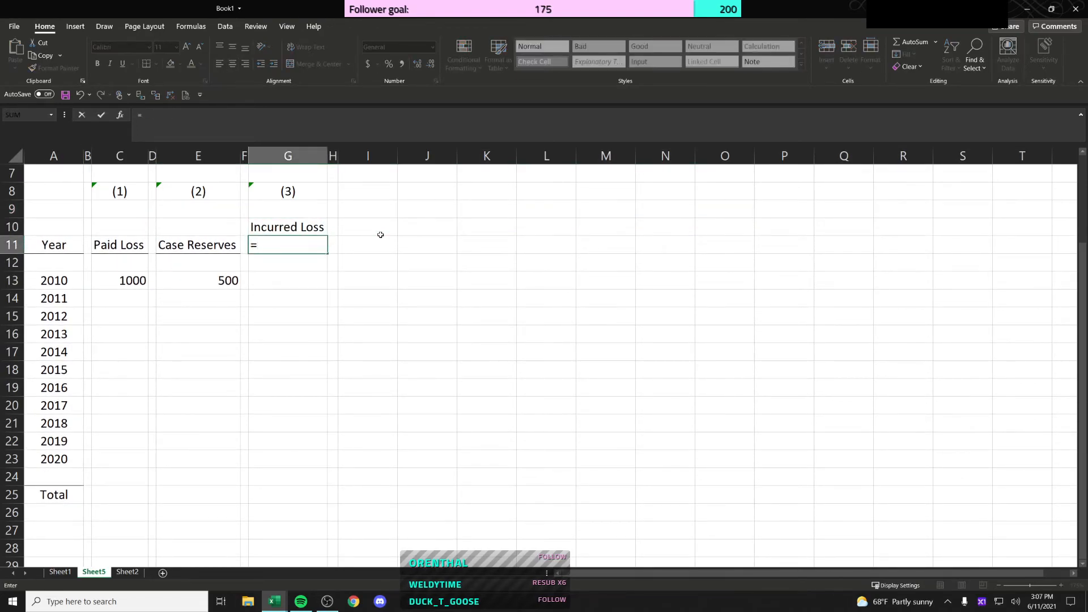
key("Escape")
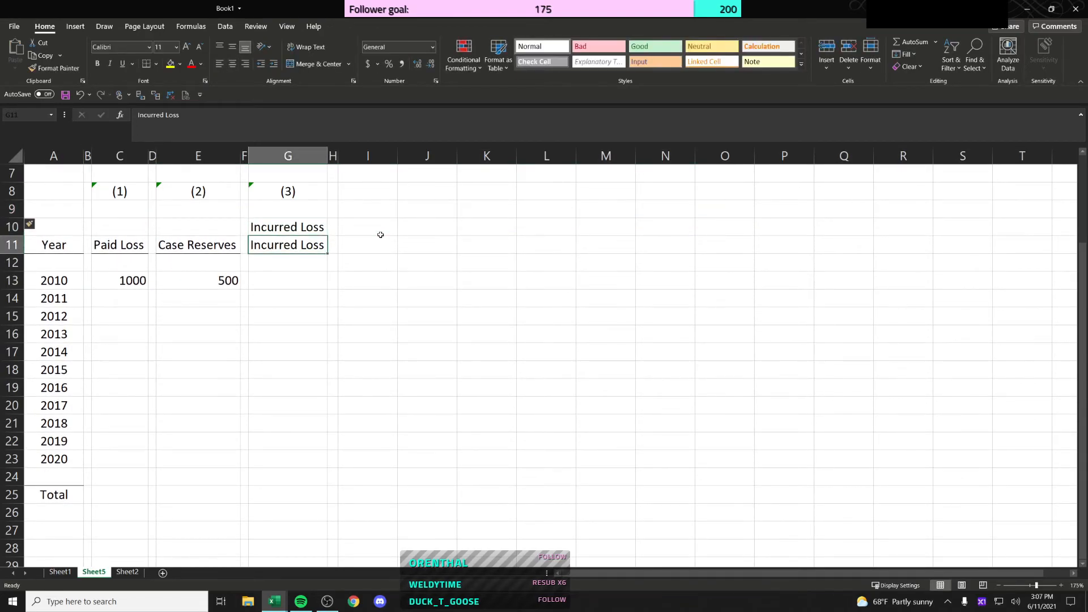
type("=")
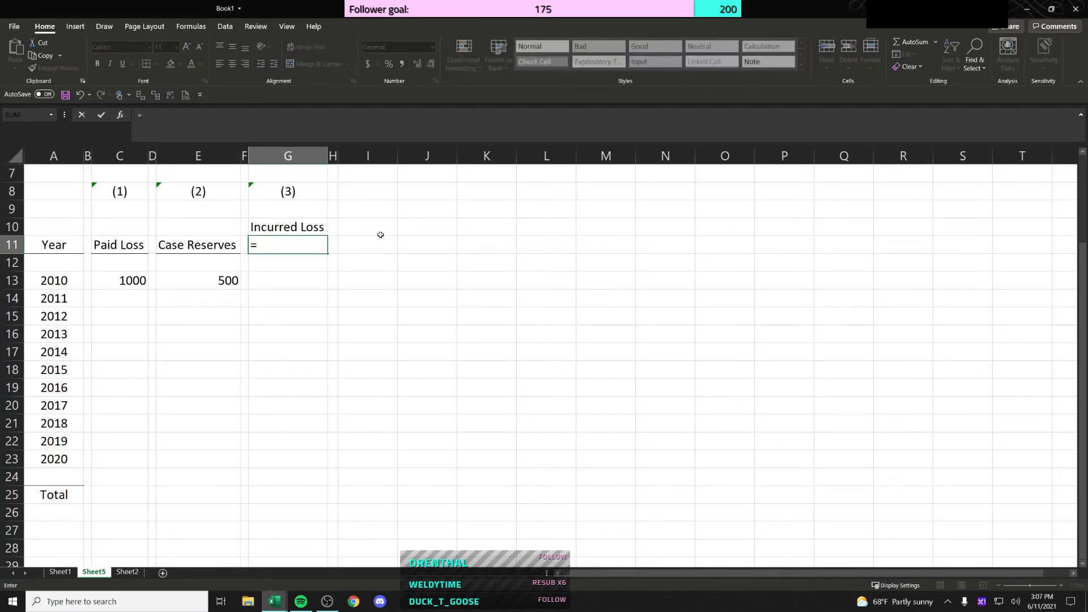
key("Up")
key("Up")
key("Up")
key("Left")
key("Left")
key("Left")
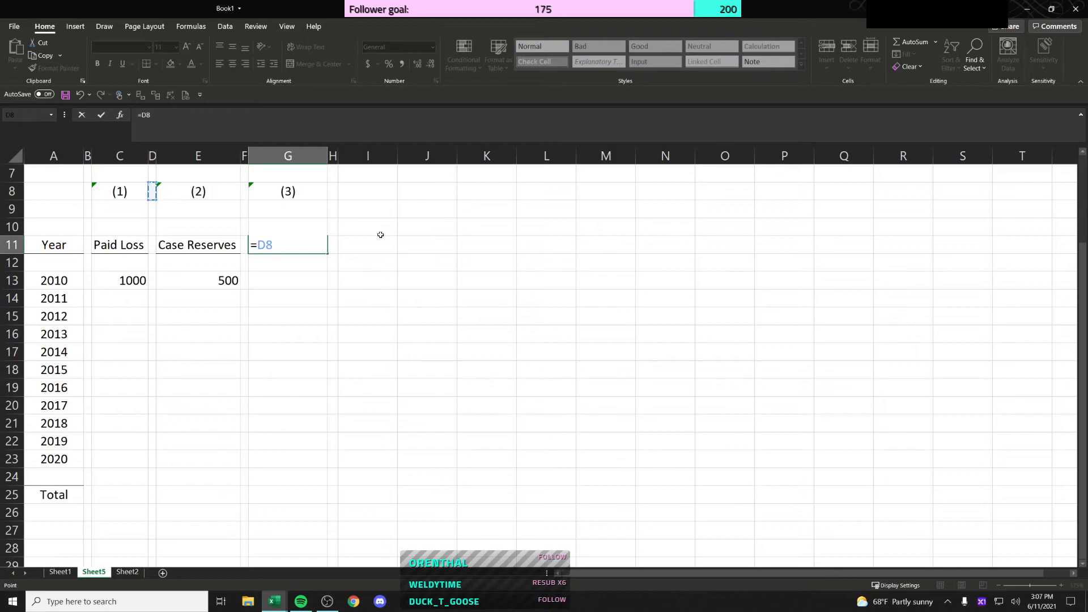
key("Left")
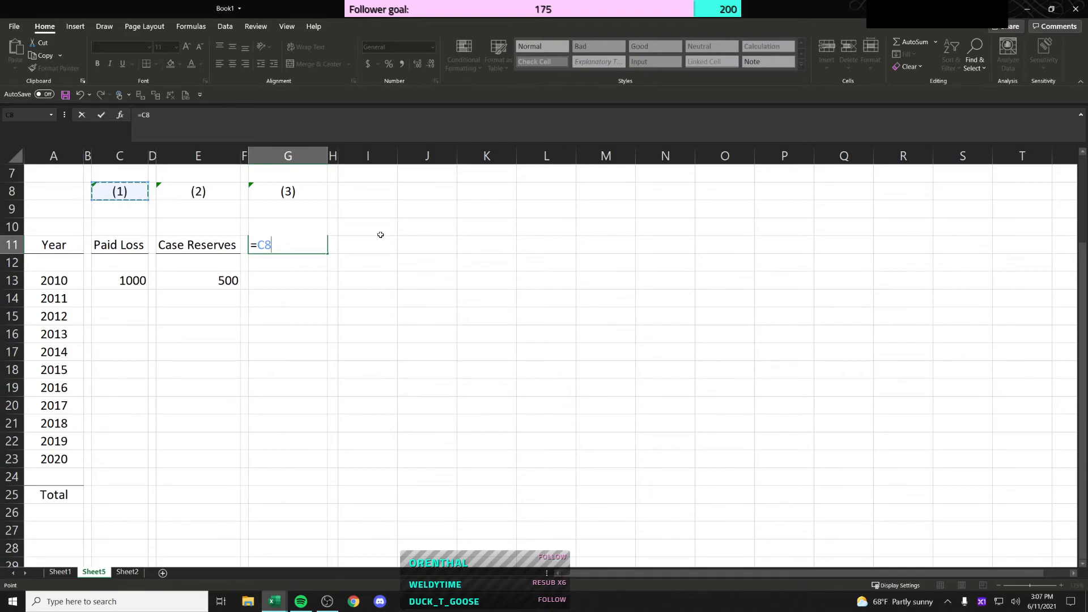
type("&")
key("BackSpace")
type("&\" + \"&")
left_click(230, 192)
key("Return")
Step: Center the two-line Incurred Loss heading in G10:G11
key("Up")
left_click_drag(311, 226, 311, 244)
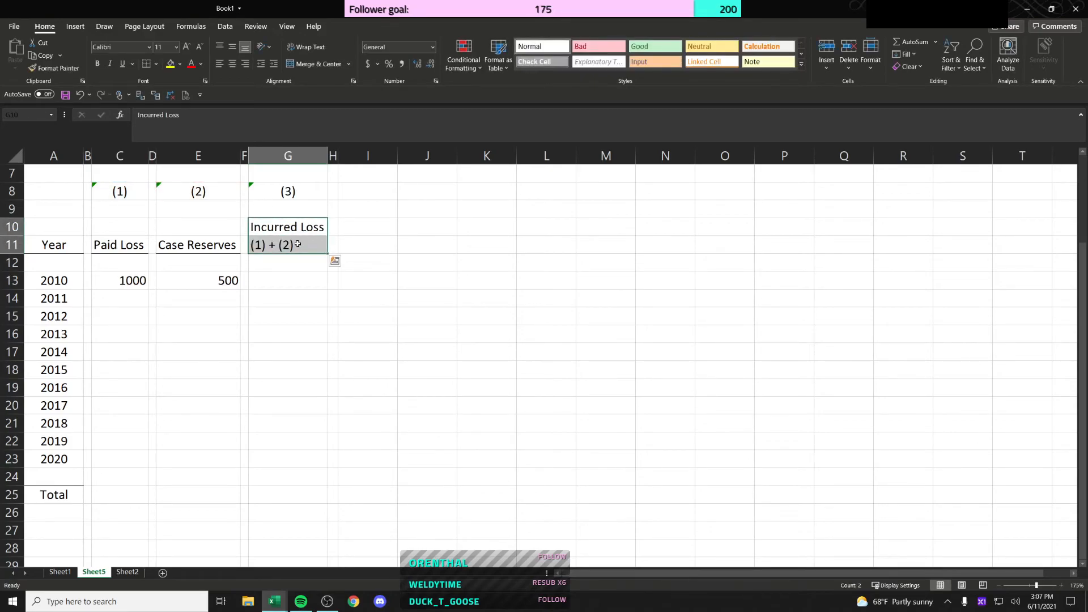
left_click(232, 64)
Step: Test the linked heading in G11 by editing the column number in E8 with a 4, and undo the edit
left_click(222, 198)
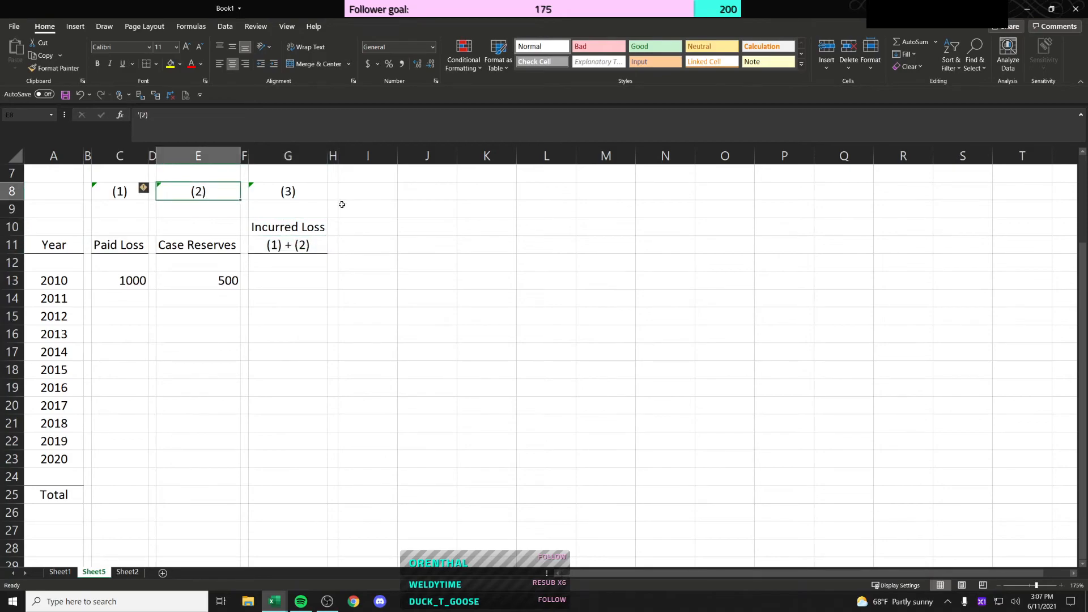
key("F2")
key("BackSpace")
type("4")
key("Return")
key("ctrl+z")
key("Down")
key("Down")
key("Down")
key("Right")
key("Right")
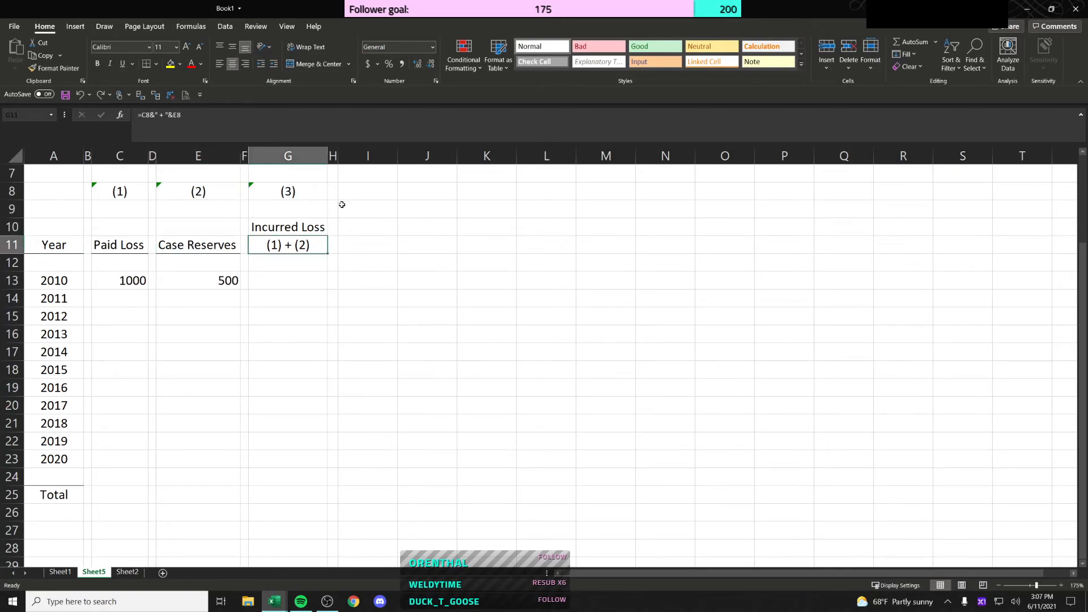
Step: Calculate the 2010 incurred loss in G13 as paid loss plus case reserves, =C13+E13
key("Down")
key("Down")
key("Up")
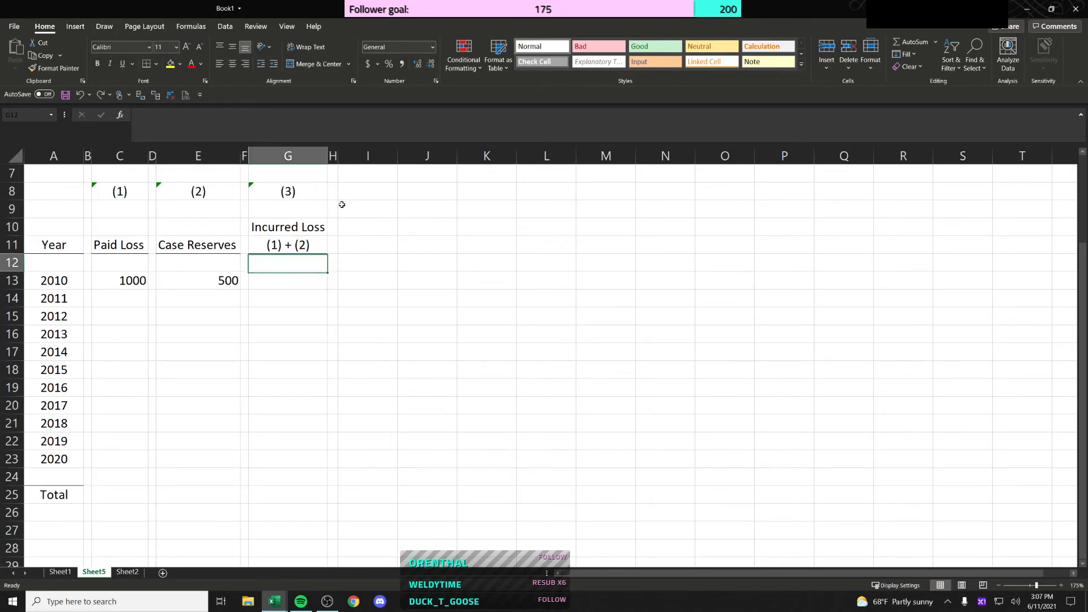
key("Up")
key("Down")
key("Down")
type("=")
key("Left")
key("Left")
key("Left")
key("Left")
type("+")
key("Left")
key("Left")
key("Return")
Step: Copy the 2010 figures in C13:G13 down through row 23 to fill the years 2011 to 2020
key("Up")
key("Left")
key("Left")
key("Left")
key("Left")
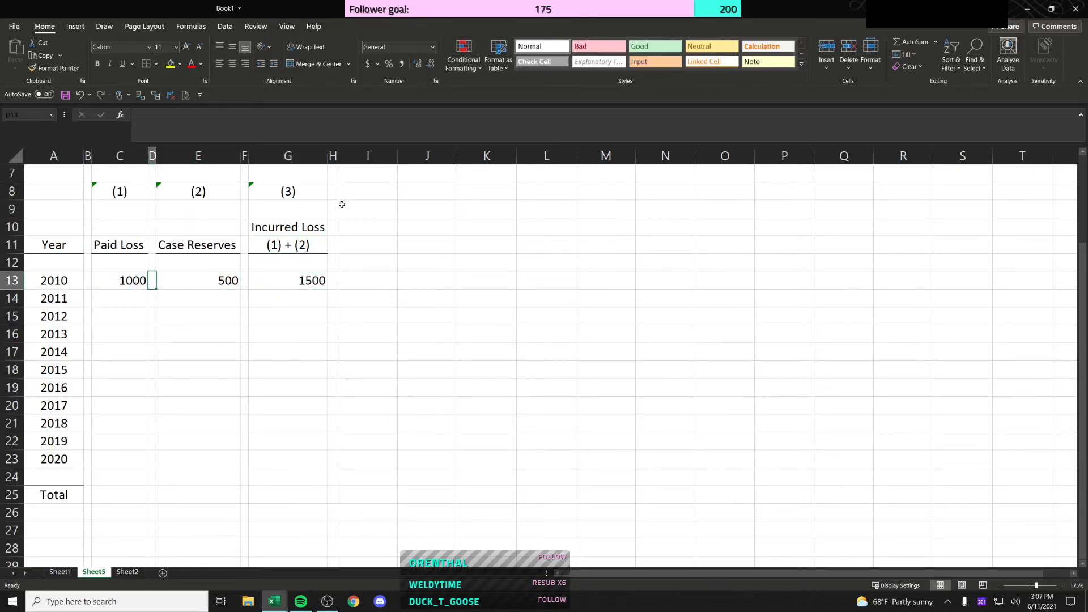
key("shift+Right")
key("shift+Right")
key("shift+Right")
key("shift+Right")
key("ctrl+c")
key("shift+Down")
key("shift+Down")
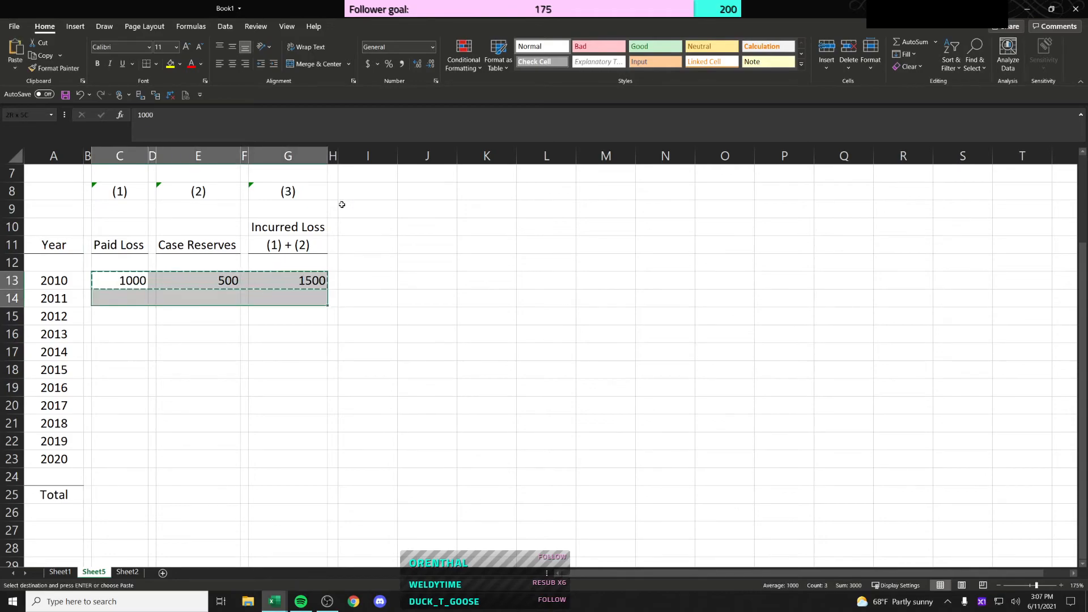
key("shift+Down")
key("shift+Down")
key("shift+Down")
key("shift+Down")
key("shift+Down")
key("shift+Down")
key("shift+Down")
key("shift+Down")
key("ctrl+v")
key("Down")
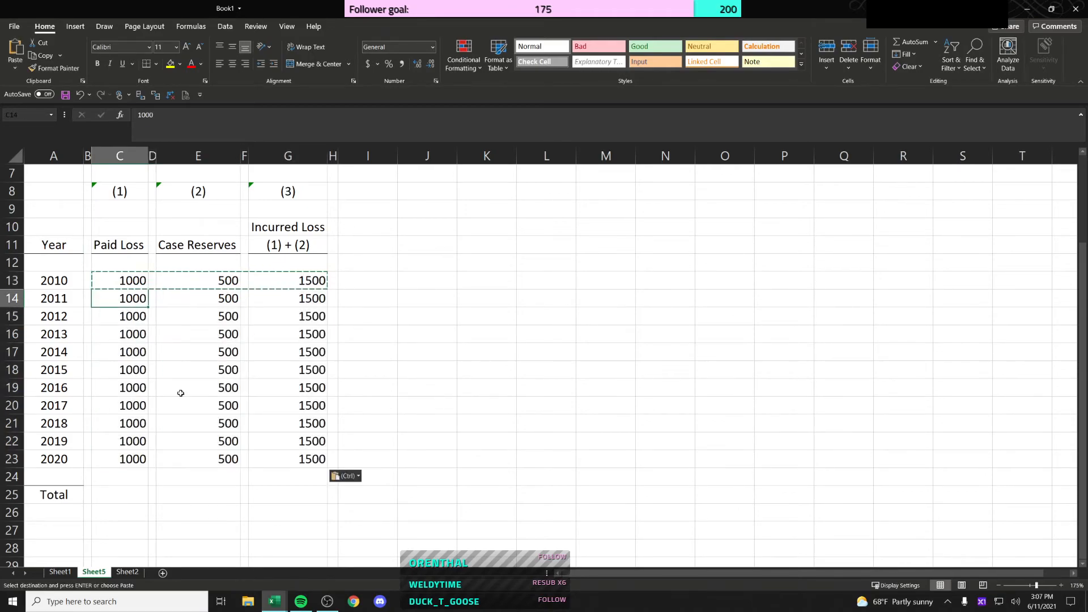
Step: Add a bottom border to C24, E24 and G24 above the Total row
left_click(131, 494)
left_click(198, 494, "ctrl")
left_click(276, 495, "ctrl")
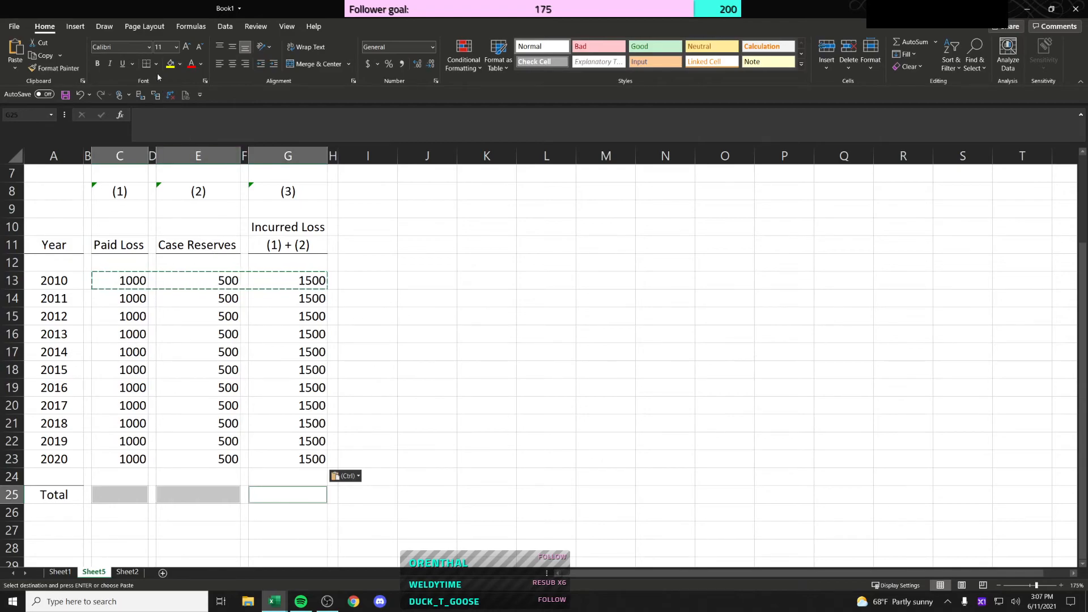
left_click(120, 476)
left_click(198, 476, "ctrl")
left_click(288, 477, "ctrl")
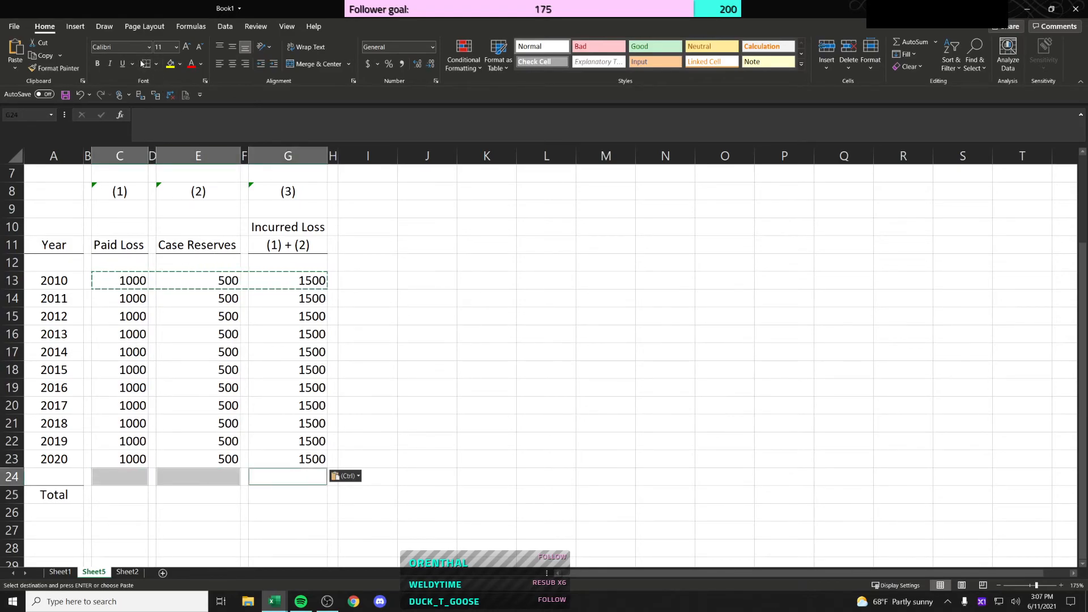
key("Escape")
Step: Total the Paid Loss column in C25 with a SUM of C13:C23
left_click(125, 495)
type("=sum")
key("Tab")
key("Up")
key("Up")
key("shift+Up")
key("shift+Up")
key("shift+Up")
key("shift+Up")
key("shift+Up")
key("shift+Up")
key("shift+Up")
key("shift+Up")
key("shift+Up")
key("shift+Up")
key("ctrl+Return")
Step: Copy the Paid Loss total formula to E25 and G25 for Case Reserves and Incurred Loss
key("ctrl+c")
key("Right")
key("Right")
key("ctrl+v")
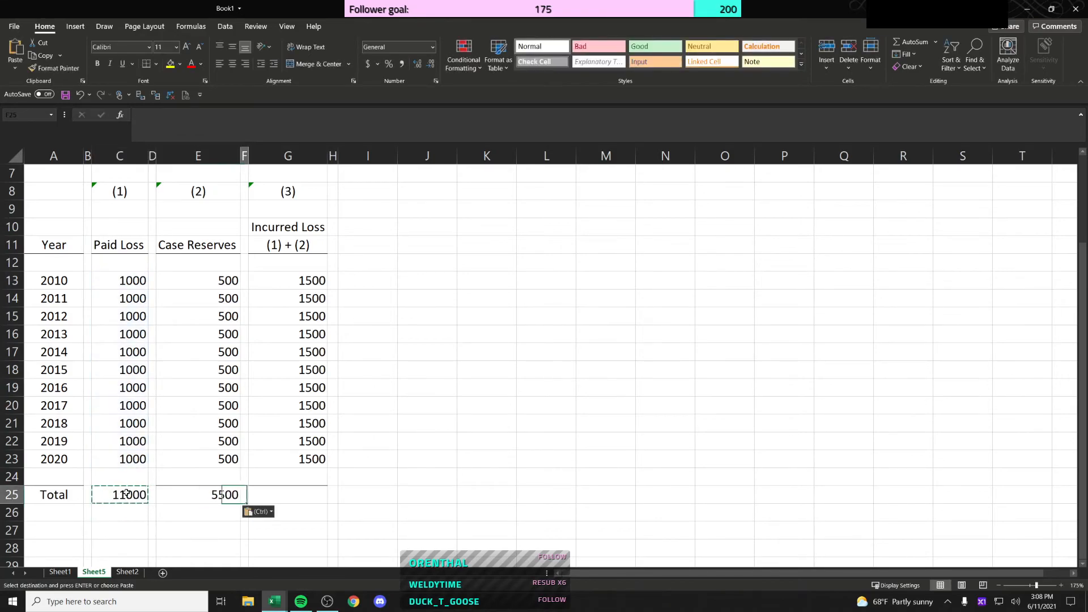
key("Right")
key("Right")
key("ctrl+v")
Step: Format the figures in C13:G25 with Comma Style and no decimal places
left_click_drag(120, 280, 318, 496)
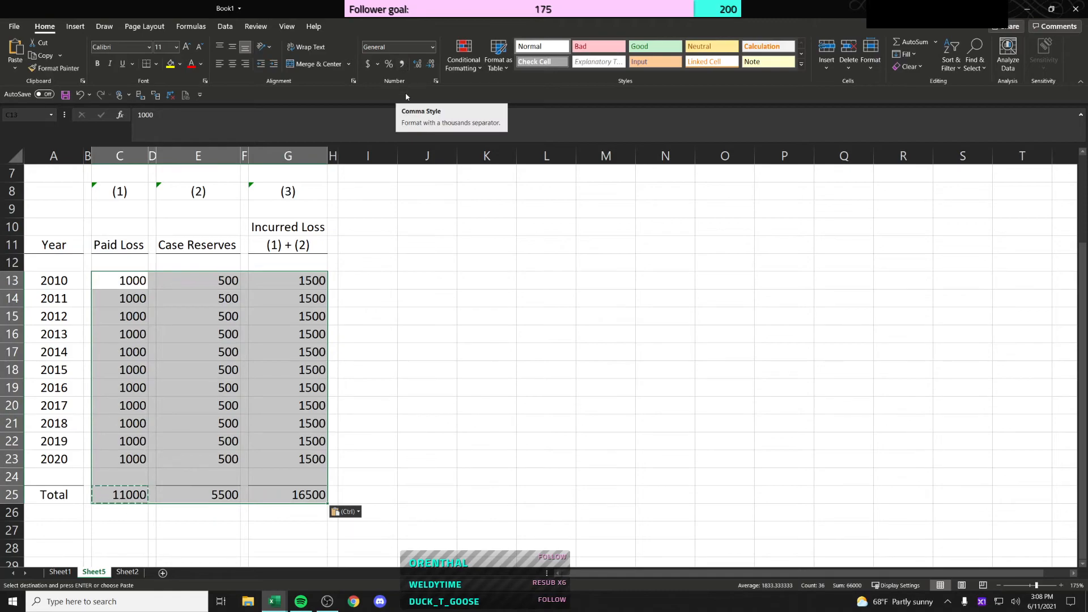
left_click(402, 64)
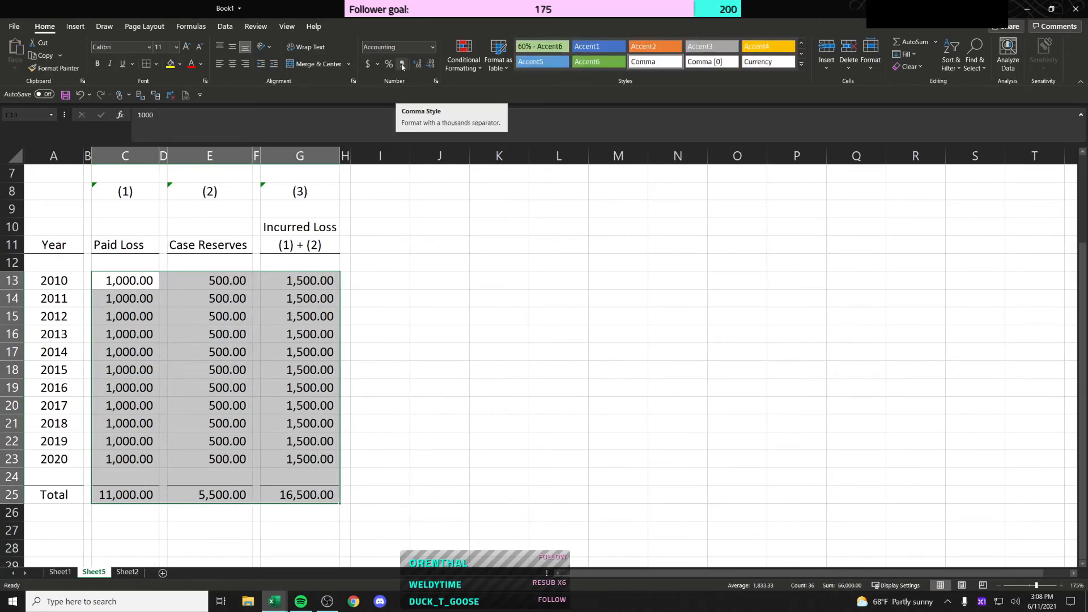
left_click(431, 63)
left_click(431, 63)
left_click(237, 408)
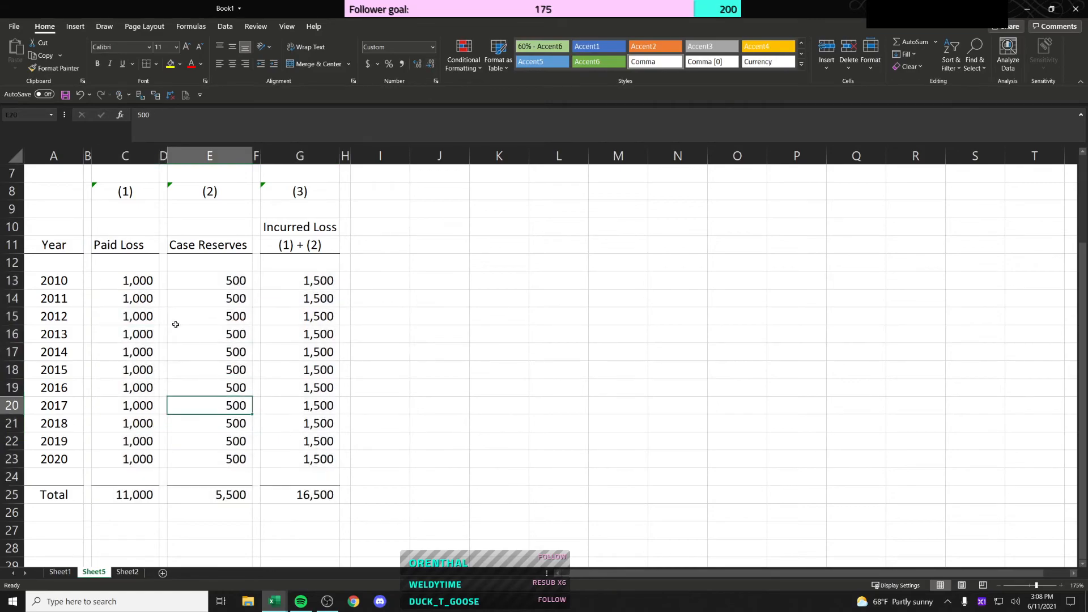
Step: Format the 2010 and Total figures in columns C, E and G as Currency with $, 0 decimals and red parenthesized negatives
left_click(147, 280)
left_click(210, 281, "ctrl")
left_click(269, 281, "ctrl")
left_click(133, 496, "ctrl")
left_click(246, 495, "ctrl")
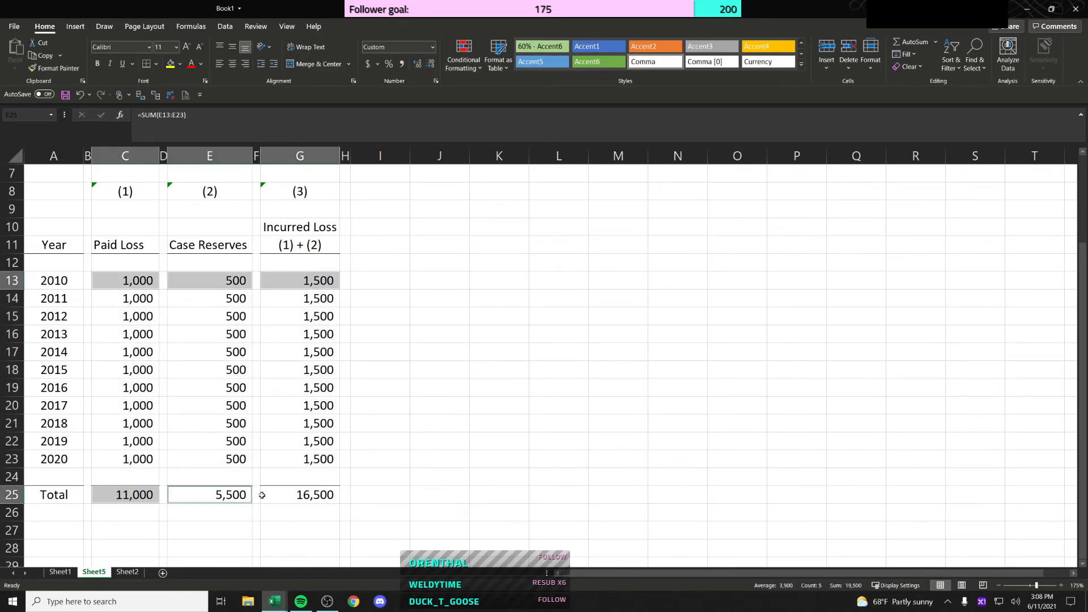
left_click(295, 494, "ctrl")
right_click(337, 497)
left_click(374, 453)
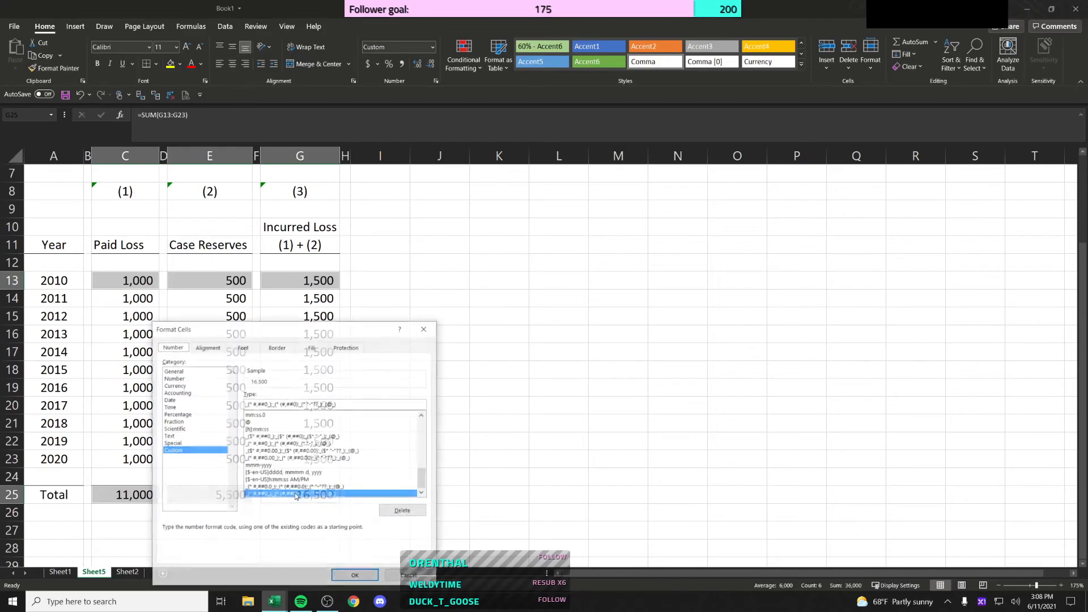
left_click(216, 385)
left_click(302, 408)
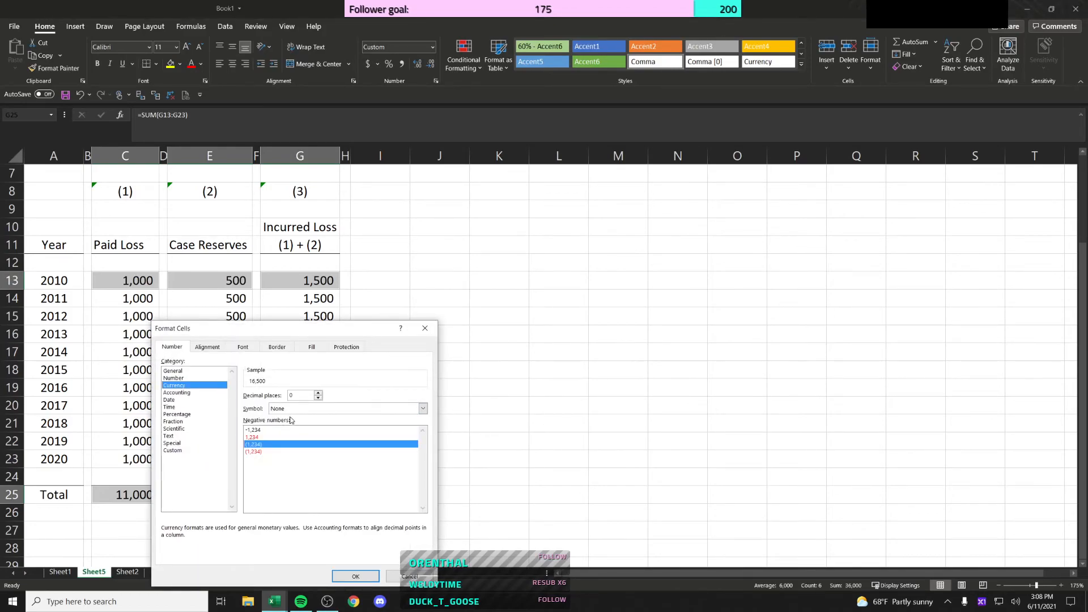
left_click(285, 423)
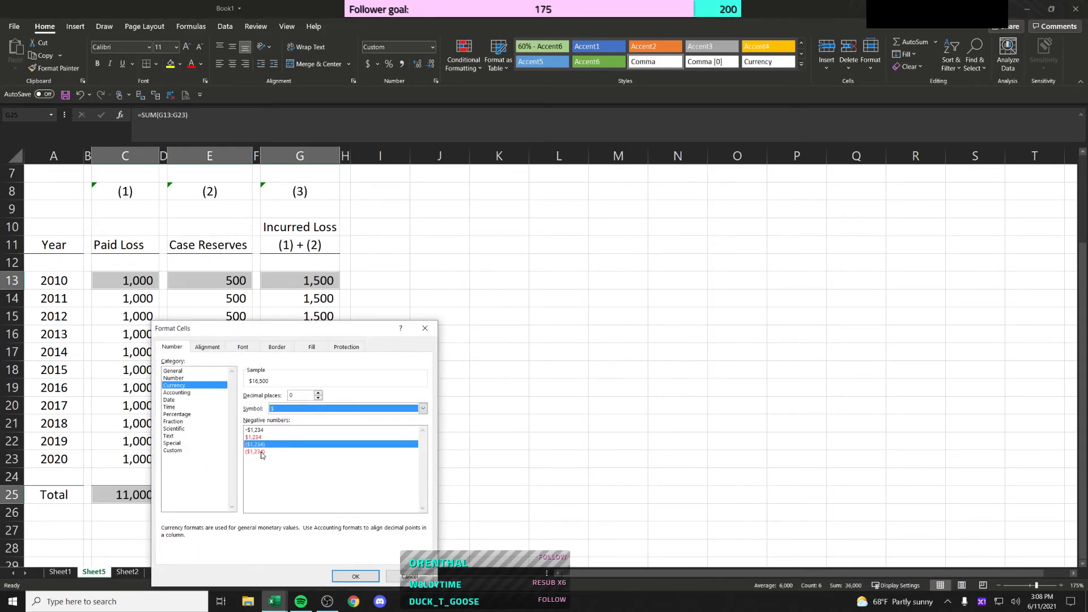
left_click(261, 452)
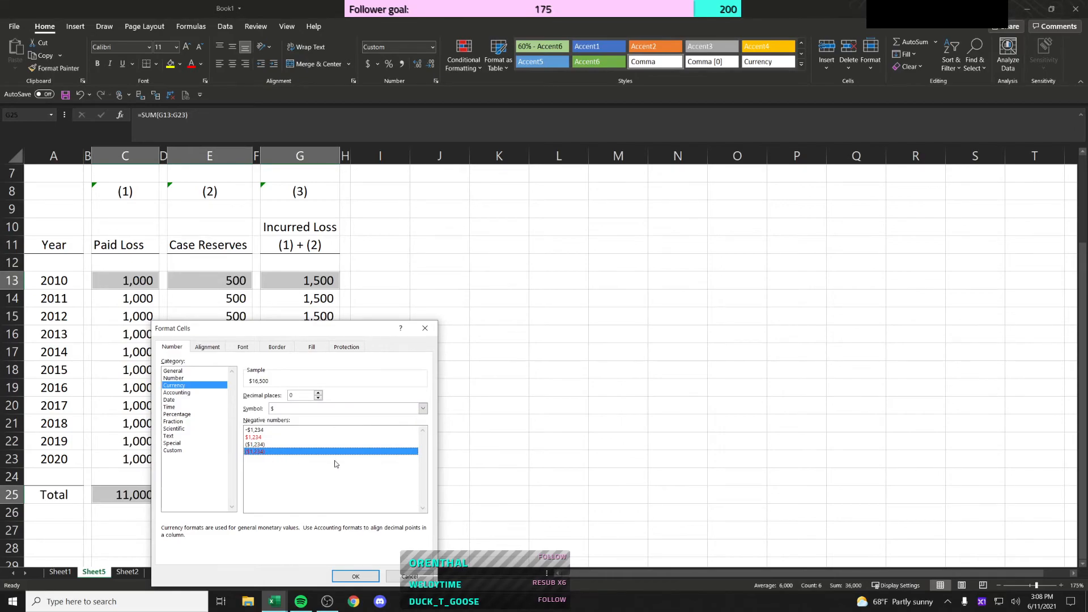
left_click(355, 576)
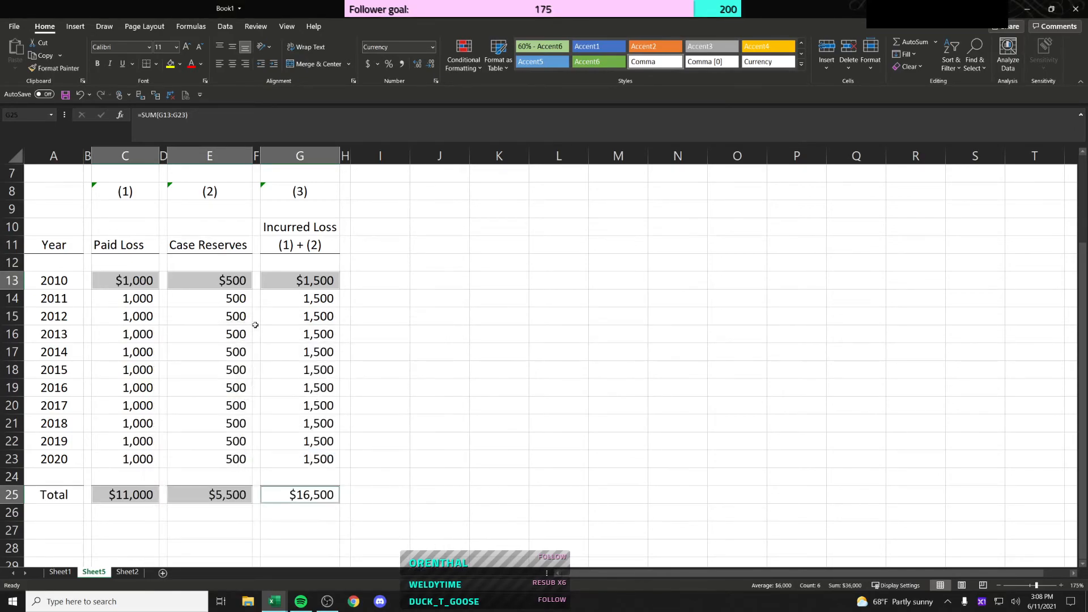
Step: Delete the spacer column H before the Exhibit 1 and Page 1 labels, and make the label column narrow
left_click(243, 316)
scroll(235, 316, "up", 2)
scroll(235, 317, "down", 3)
scroll(262, 323, "up", 3)
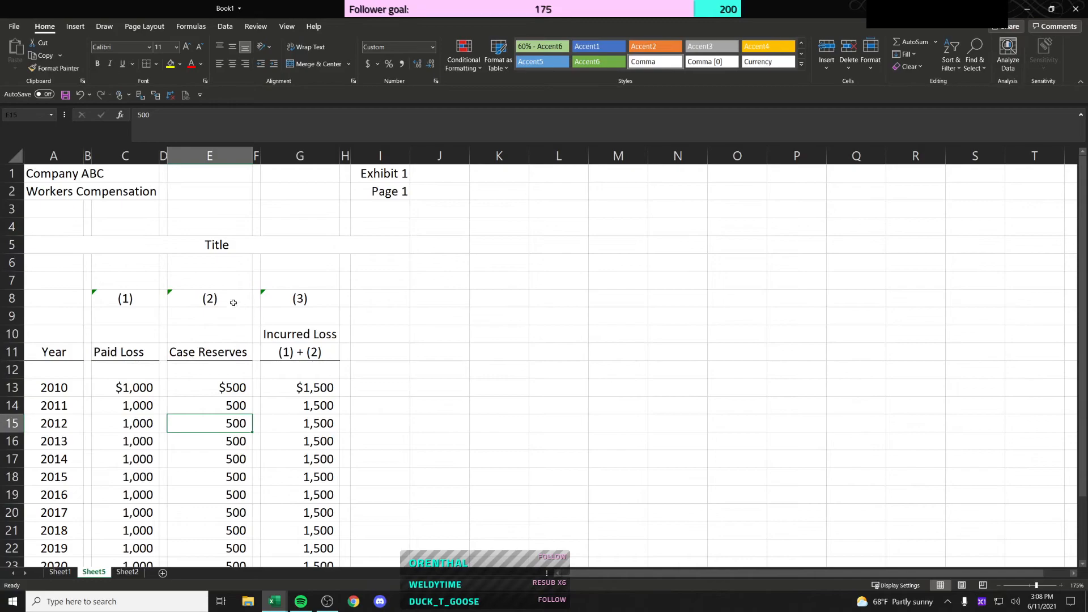
left_click(372, 317)
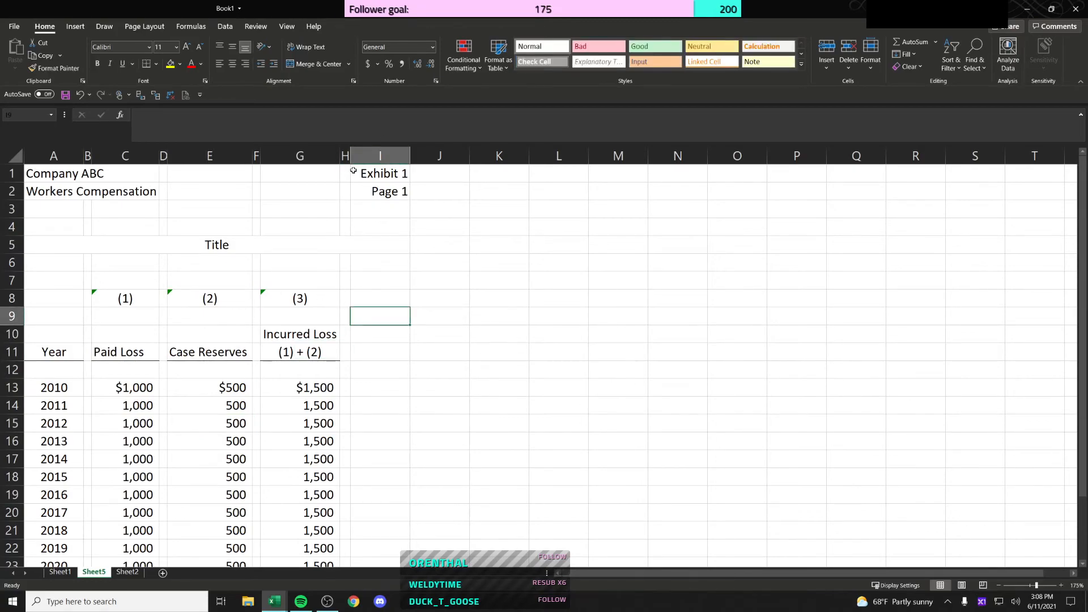
left_click(345, 156)
double_click(351, 156)
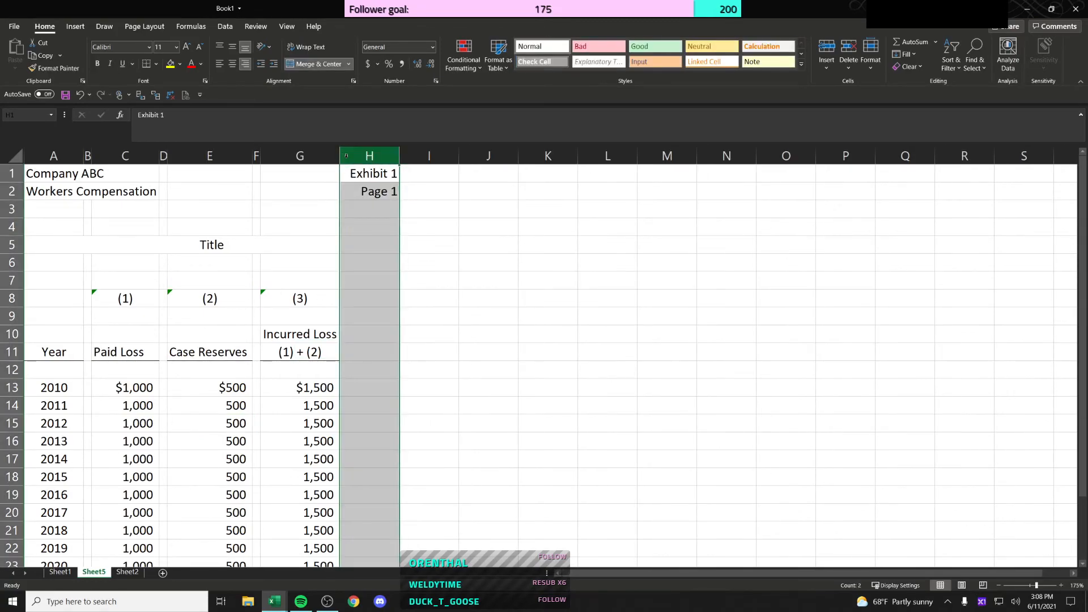
key("Down")
key("ctrl+z")
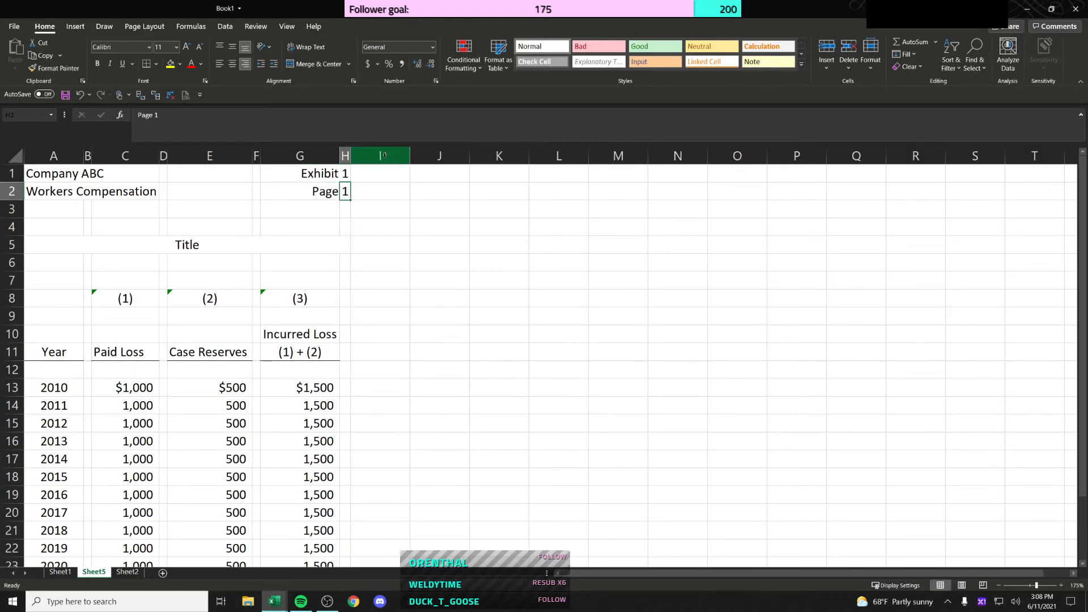
left_click_drag(351, 155, 359, 156)
left_click(389, 280)
Step: Check the exhibit in Page Layout view, and switch the sheet to Page Break Preview
scroll(284, 351, "down", 1)
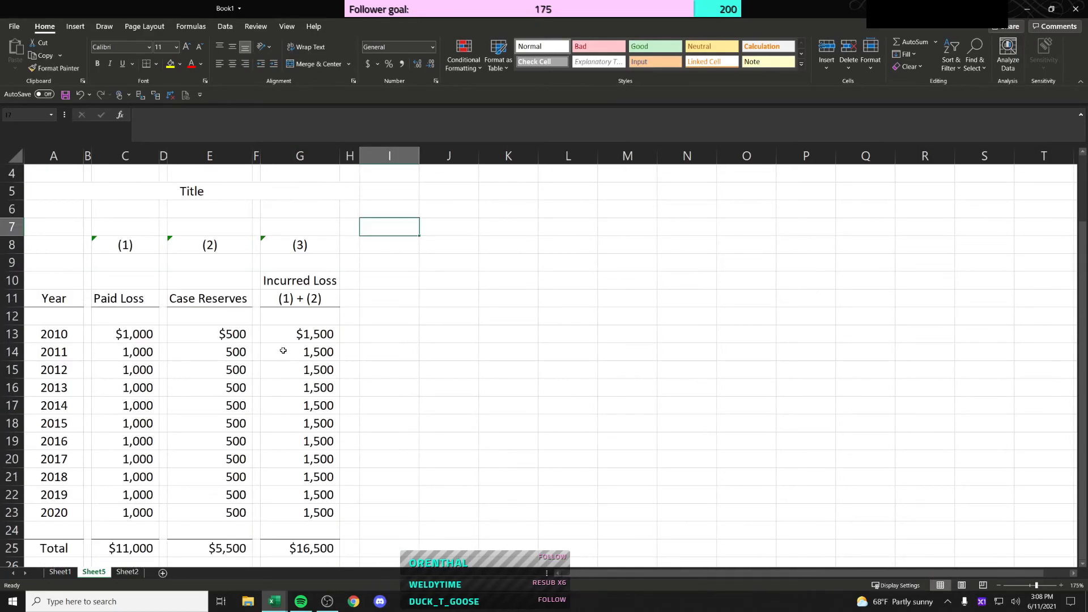
scroll(284, 351, "down", 2)
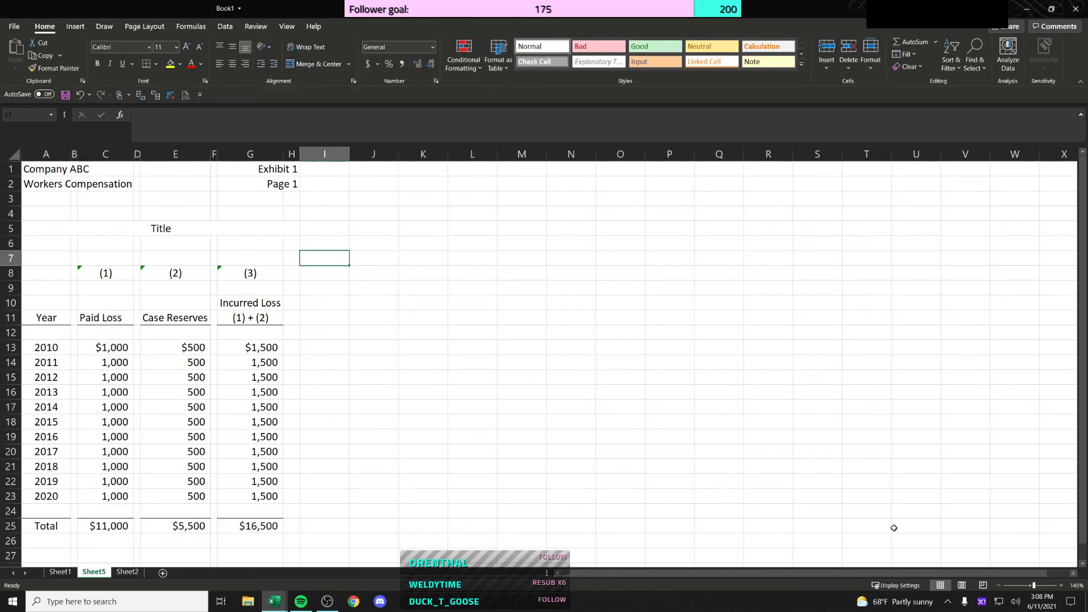
left_click(962, 586)
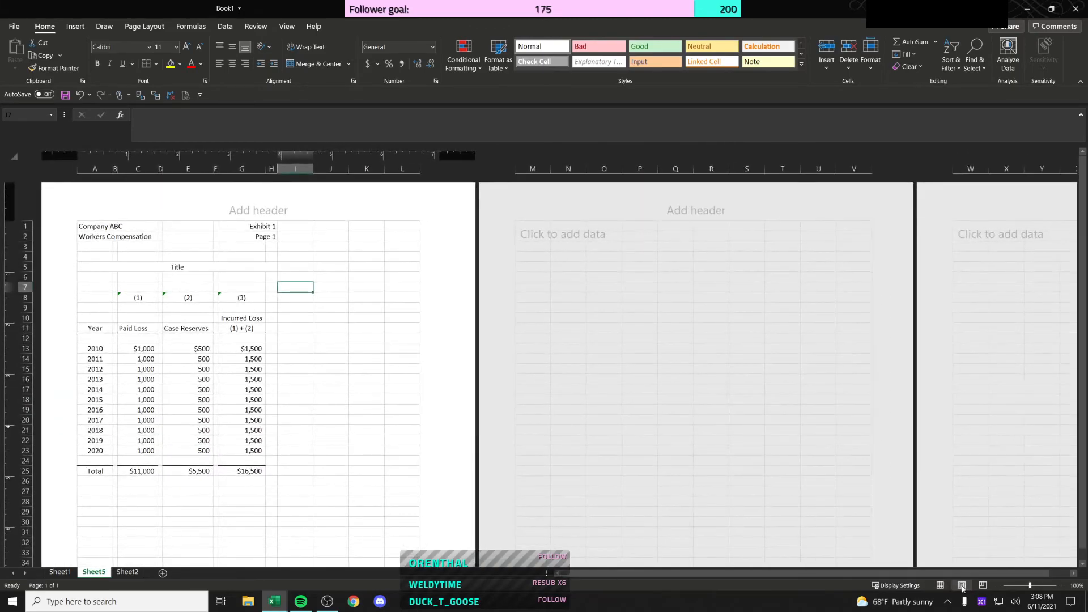
left_click(941, 587)
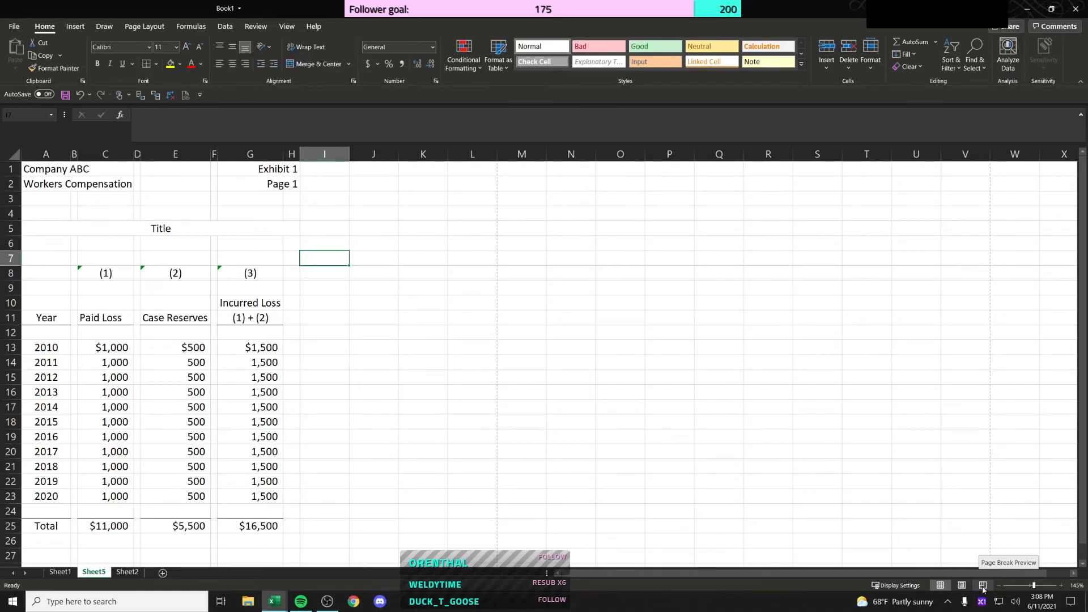
left_click(983, 587)
scroll(108, 225, "up", 5)
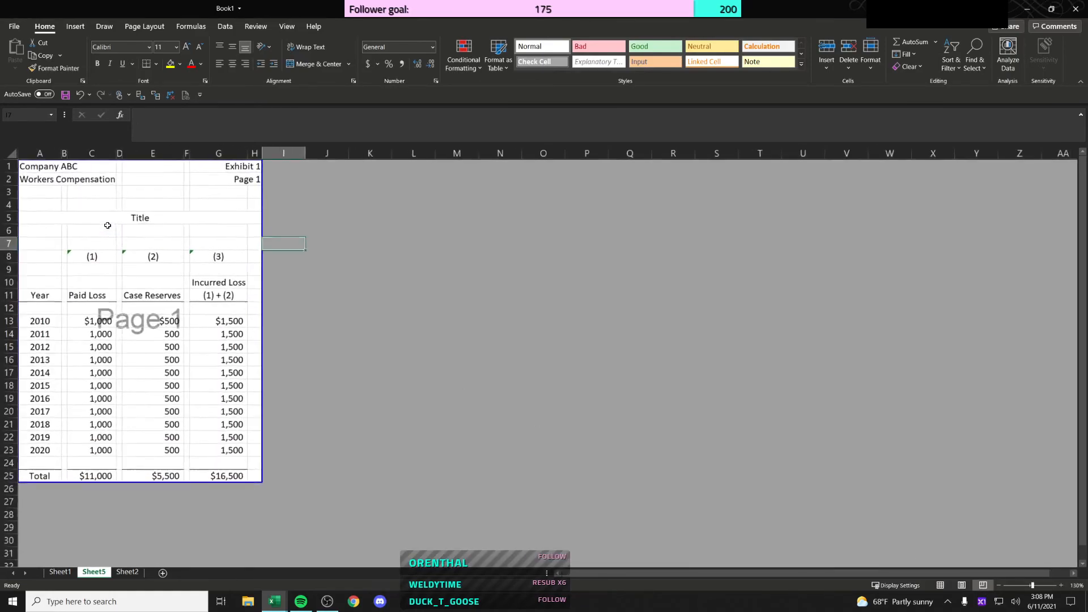
left_click_drag(38, 166, 247, 482)
left_click(256, 420)
left_click(296, 360)
left_click_drag(289, 205, 522, 375)
left_click(341, 324)
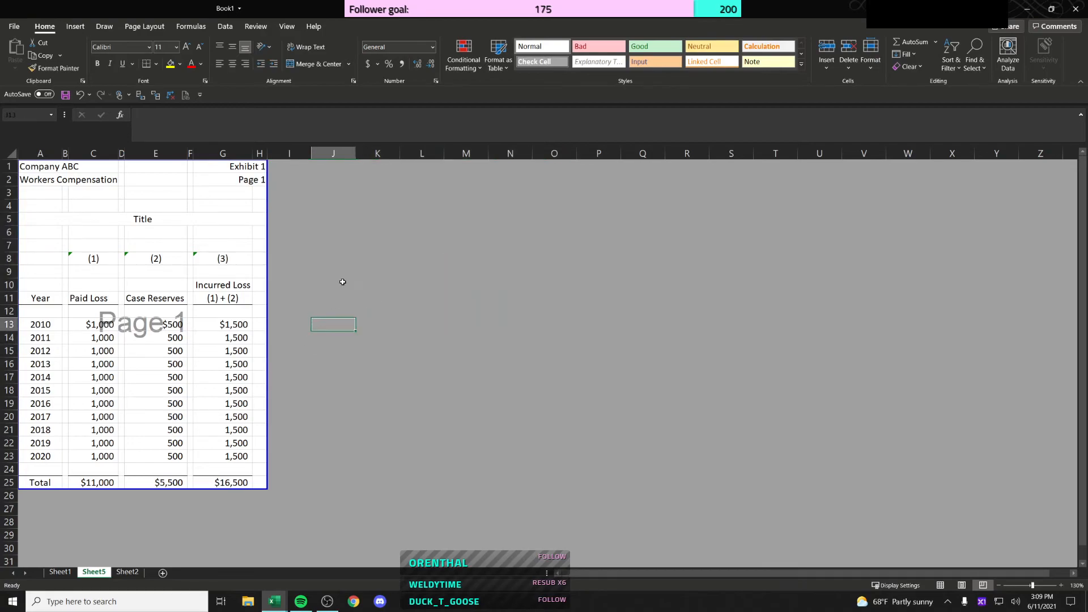
Step: Open the exhibit's print preview and set the scaling to Fit Sheet on One Page
left_click(306, 248)
key("ctrl+p")
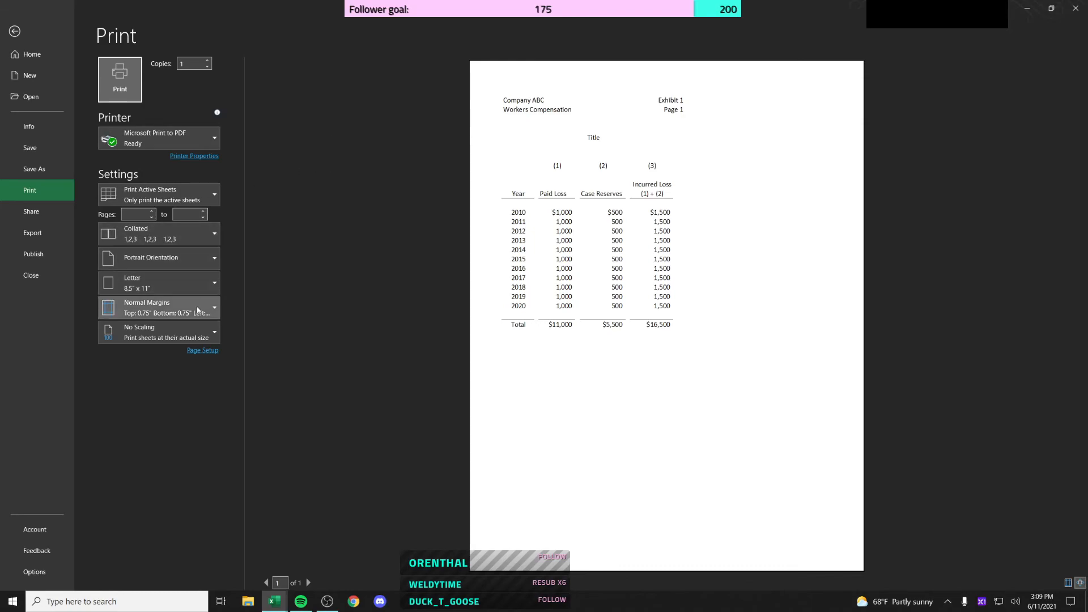
left_click(191, 335)
left_click(183, 388)
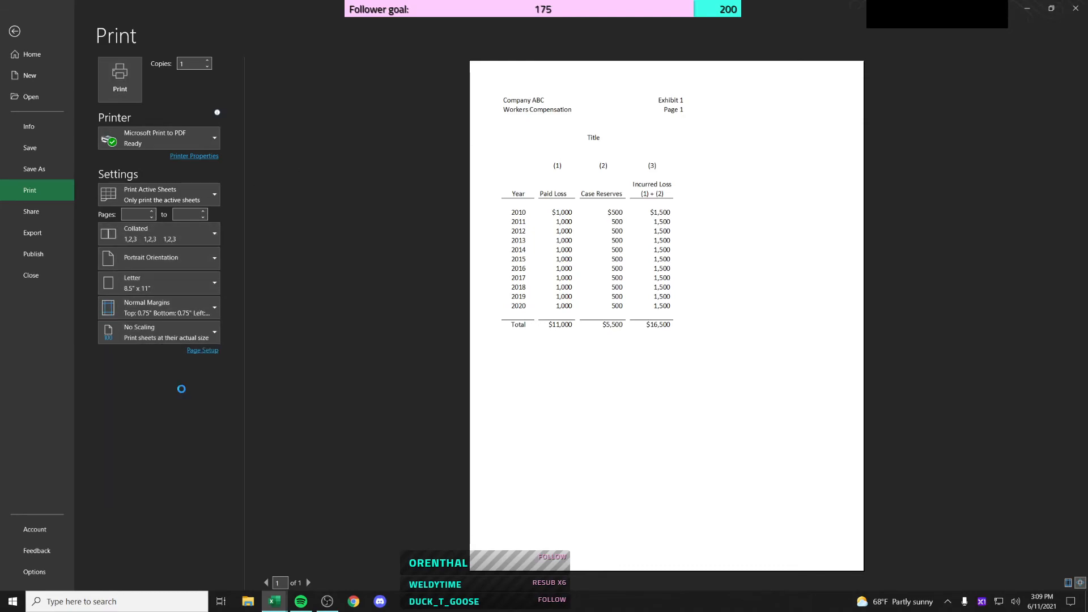
left_click(168, 330)
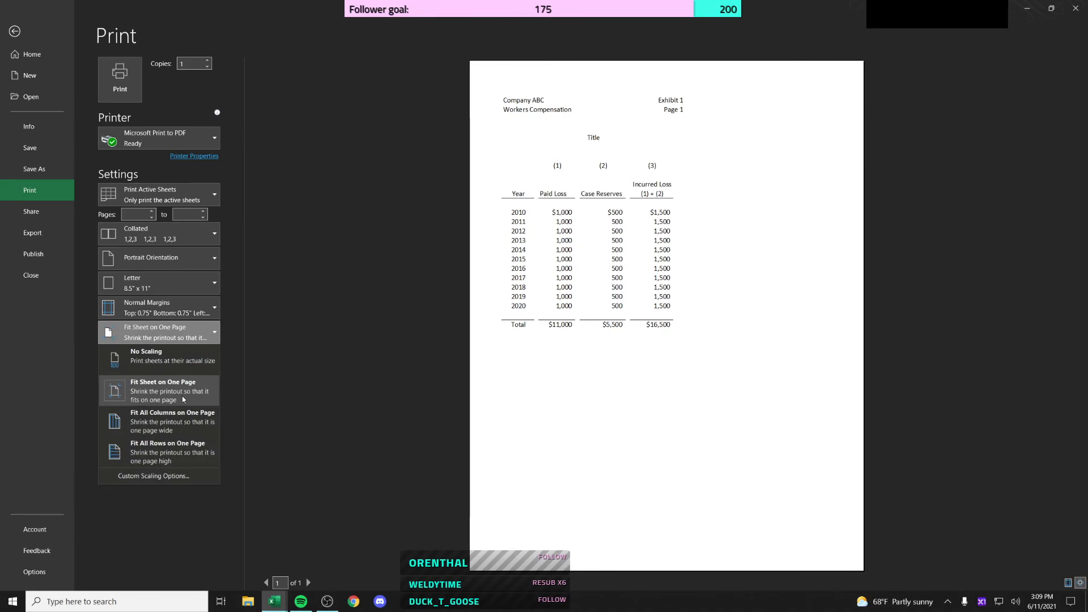
left_click(182, 396)
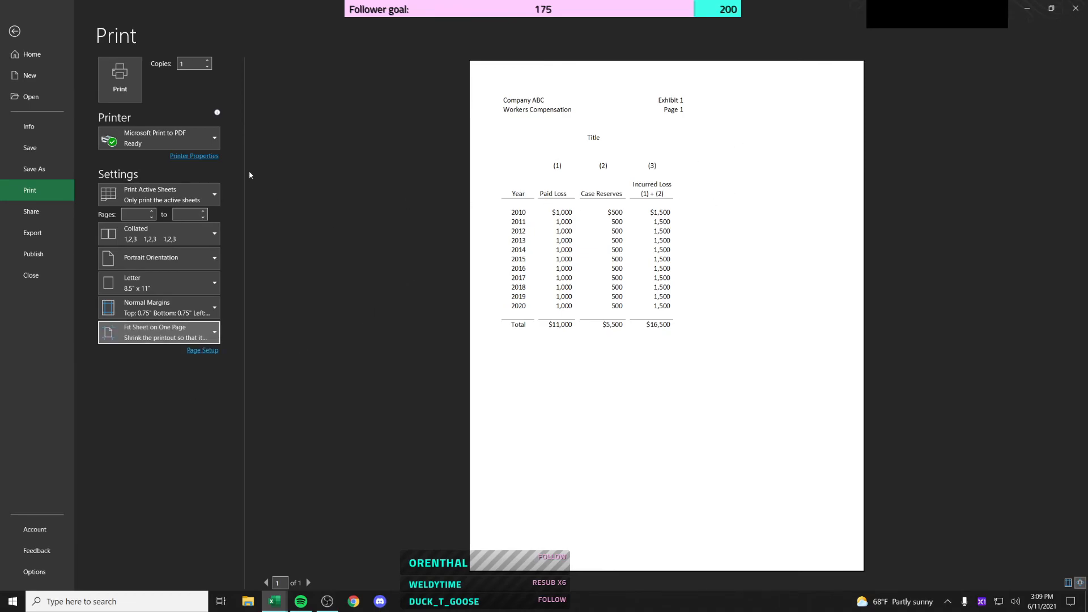
Step: Enlarge the printed exhibit by adjusting the page scaling to 140% of normal size in Page Setup
left_click(204, 351)
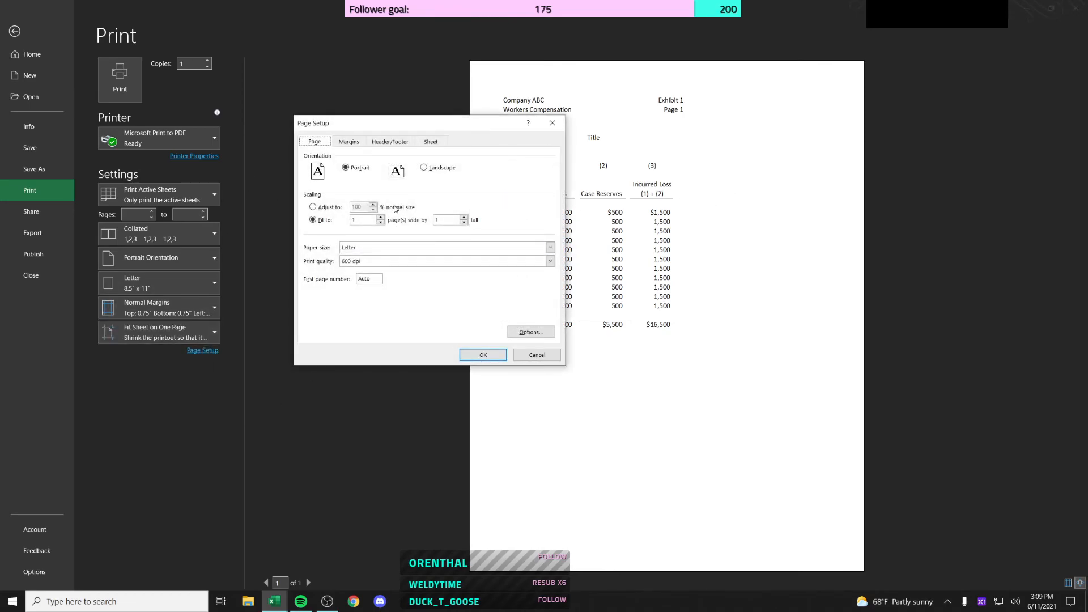
left_click(328, 207)
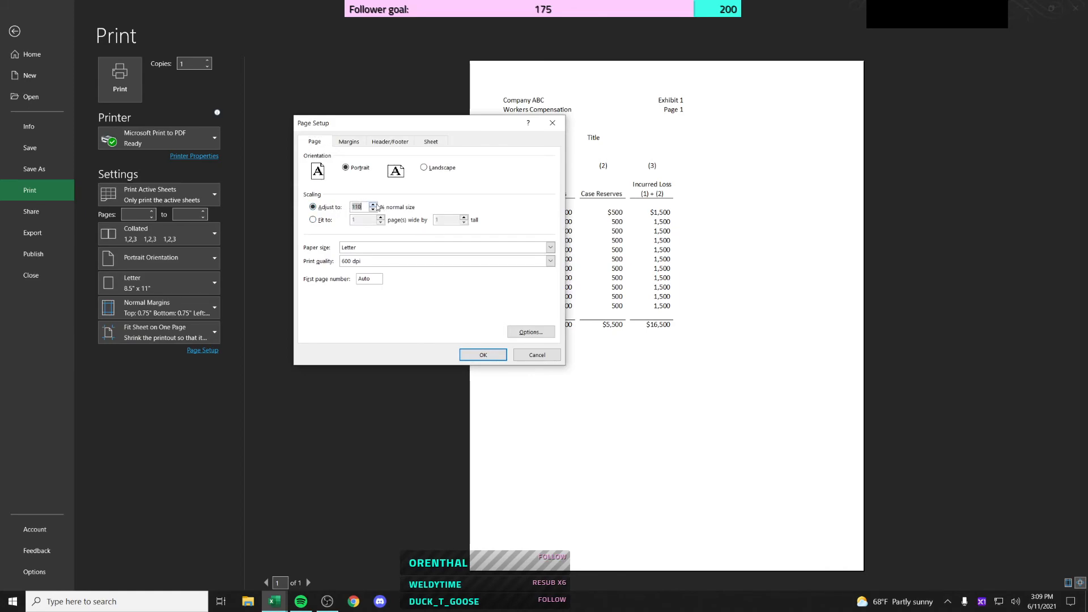
left_click(373, 205)
left_click(493, 355)
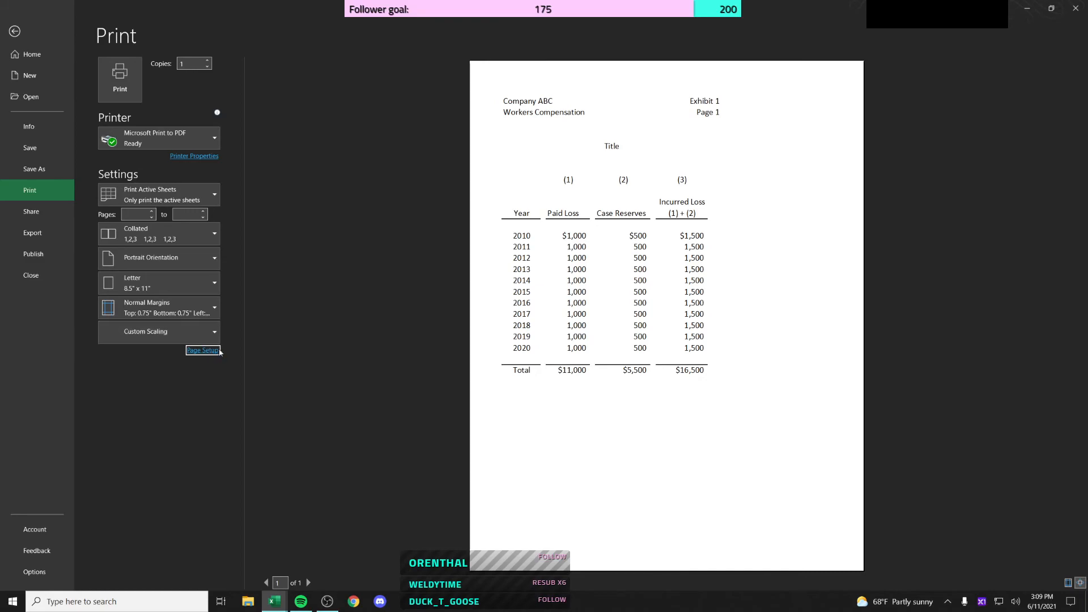
left_click(202, 350)
left_click(373, 206)
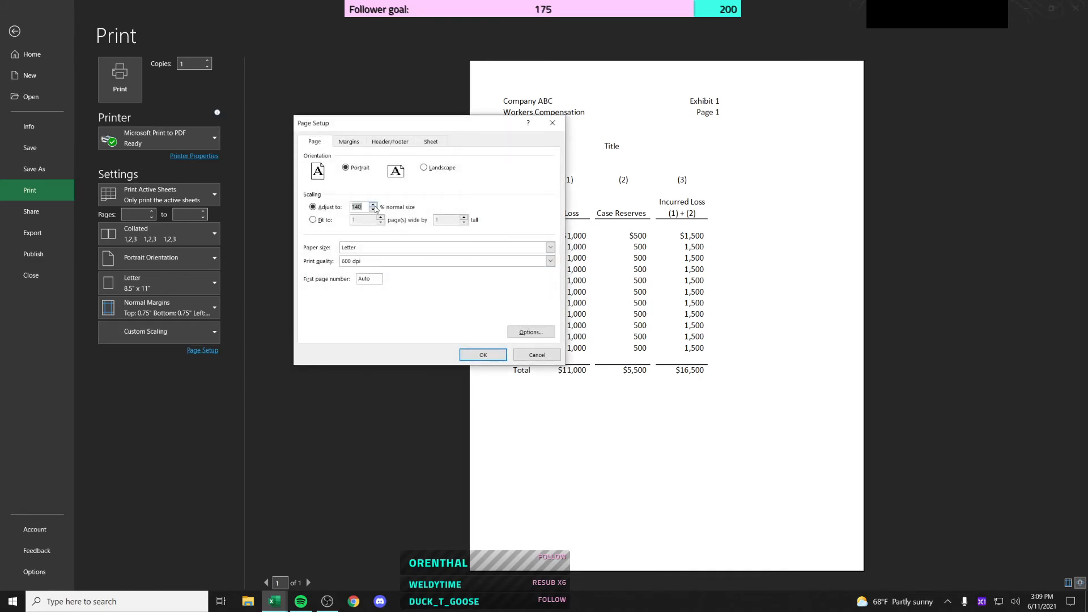
left_click(483, 355)
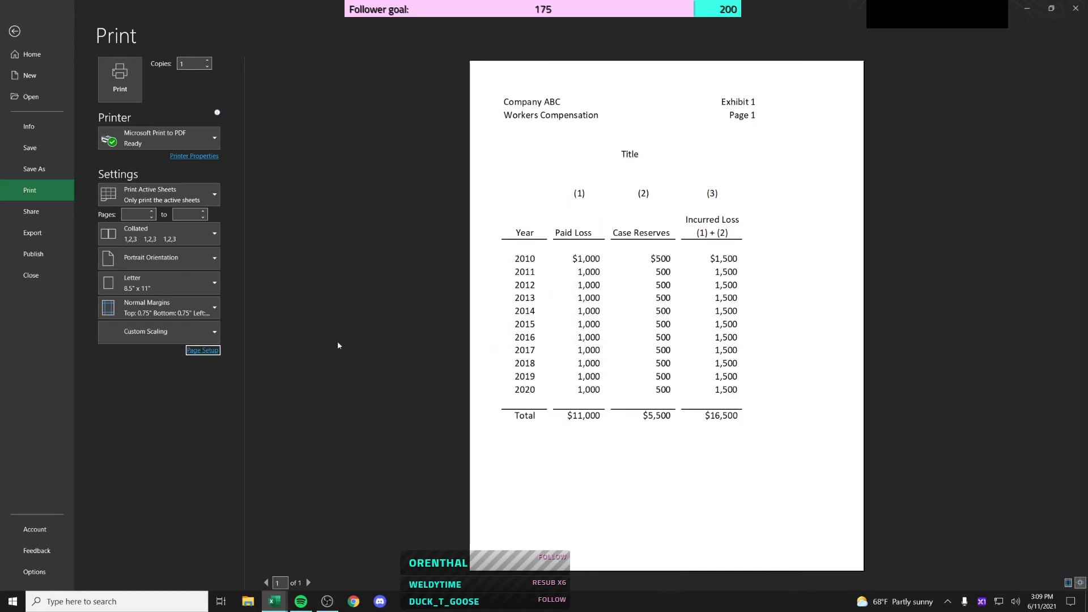
Step: Review the available printers for the exhibit, and return to the worksheet without printing
left_click(215, 140)
left_click(308, 125)
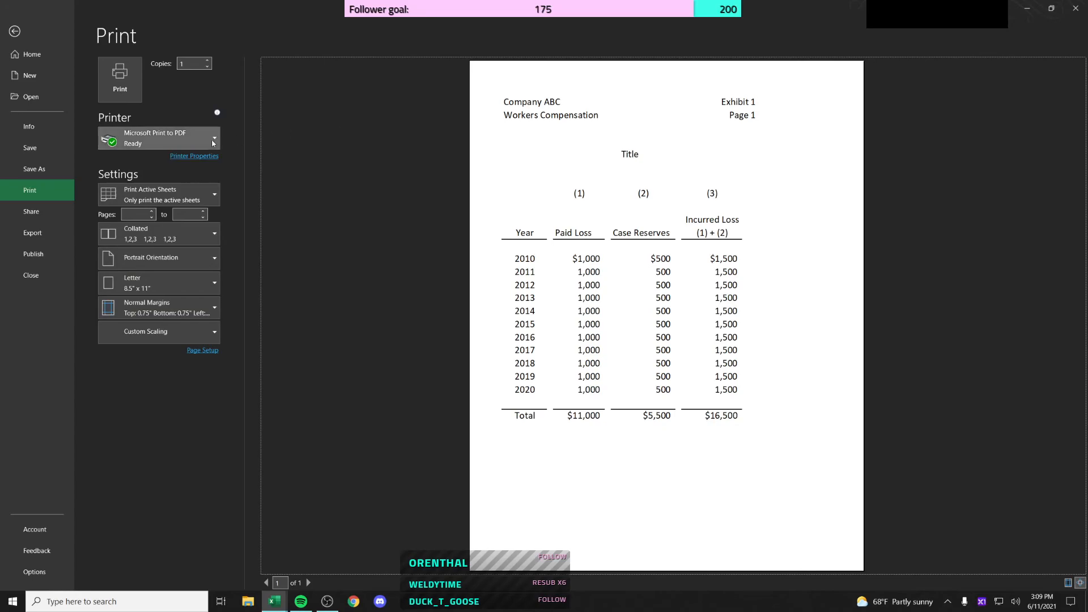
left_click(212, 142)
left_click(198, 138)
left_click(198, 139)
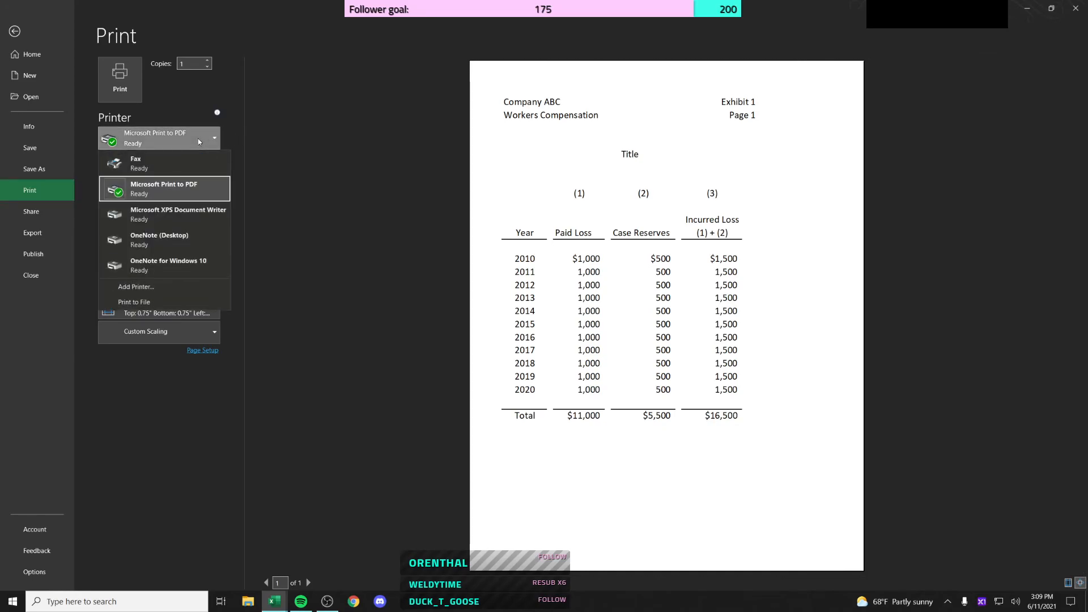
left_click(238, 146)
left_click(207, 144)
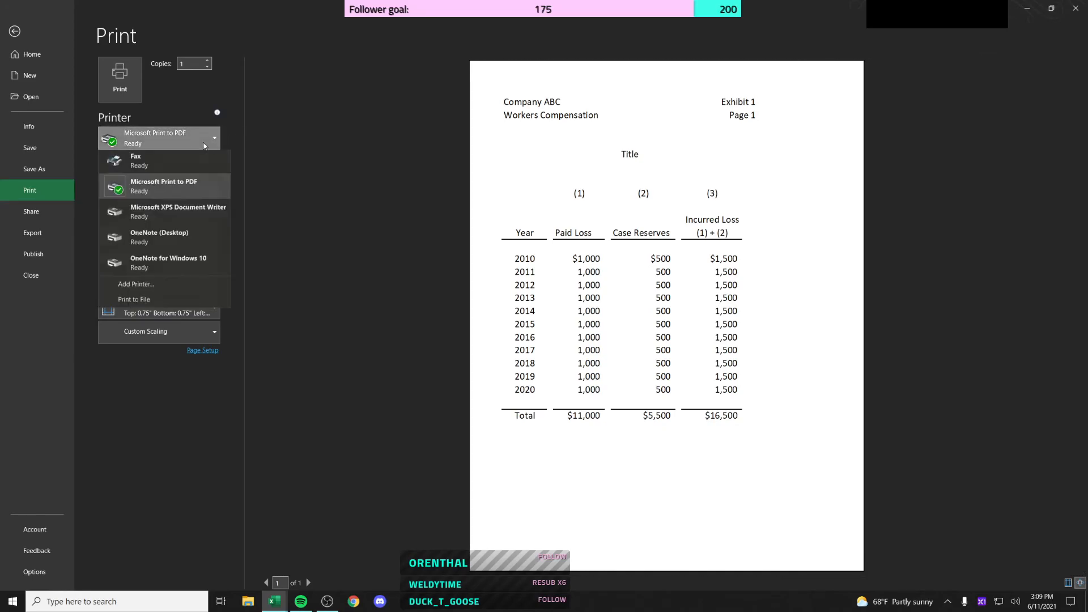
left_click(245, 144)
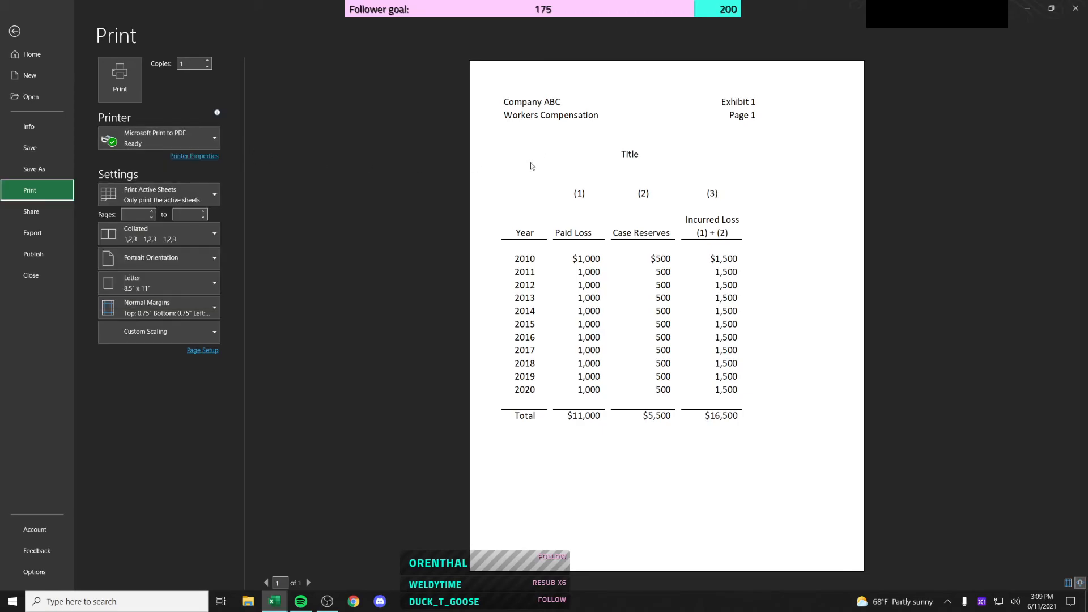
key("Escape")
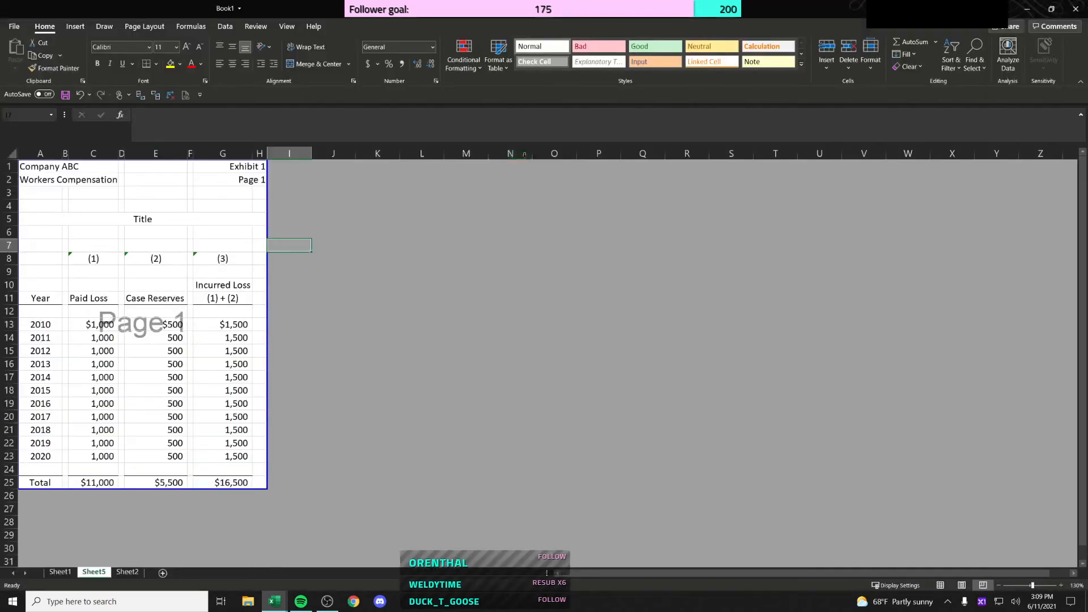
left_click(225, 242)
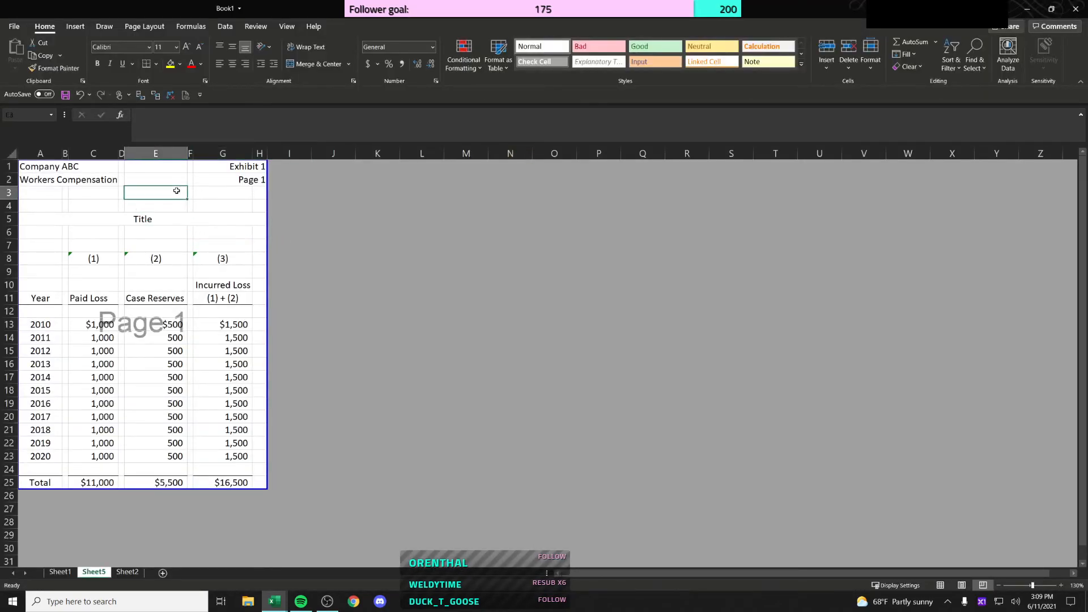
left_click(122, 417)
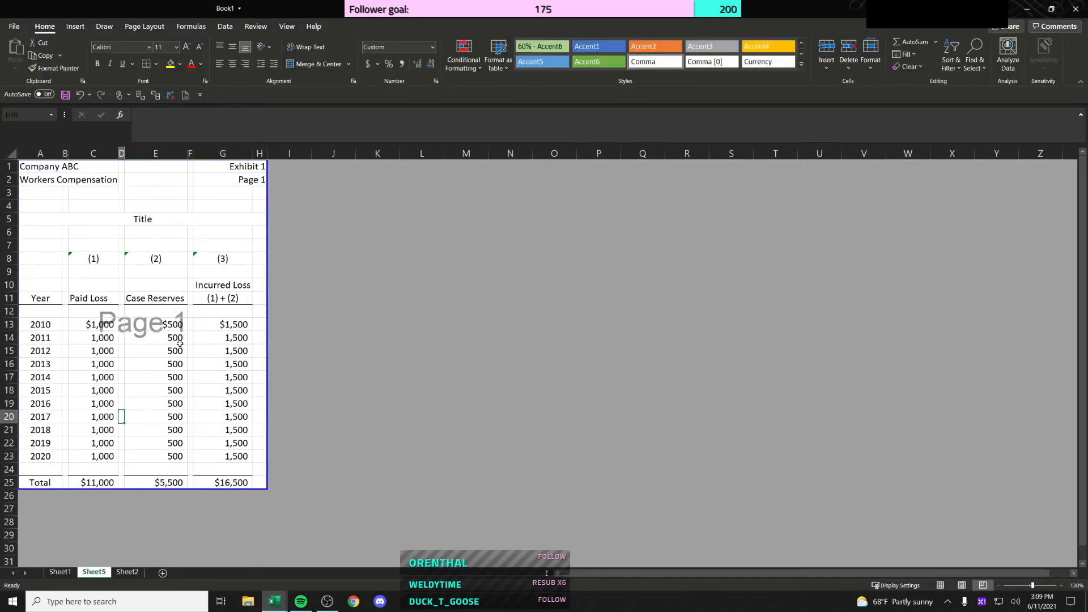
left_click(127, 353)
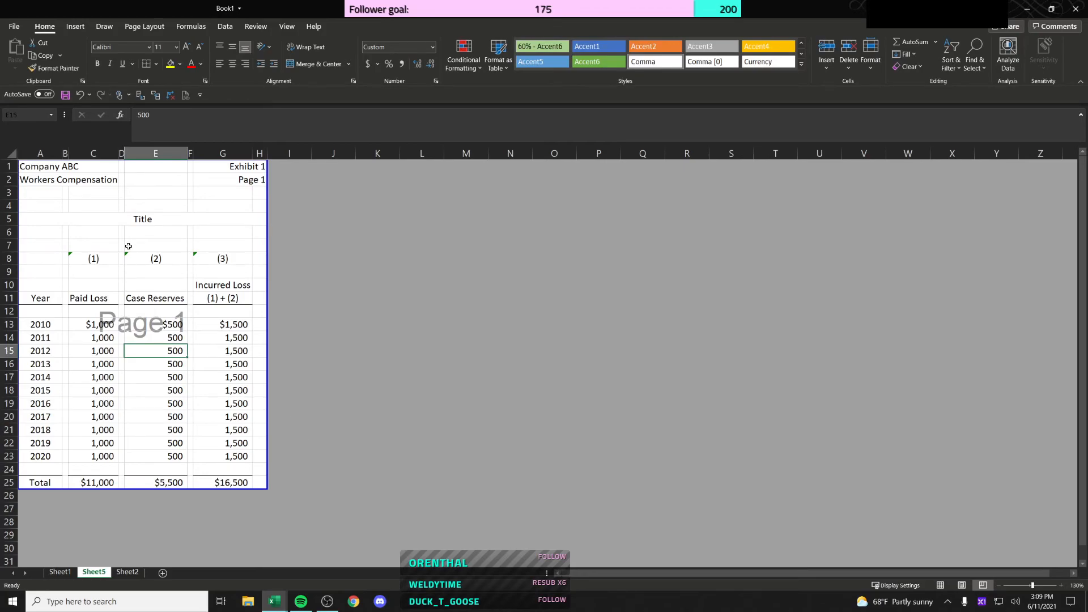
left_click(344, 329)
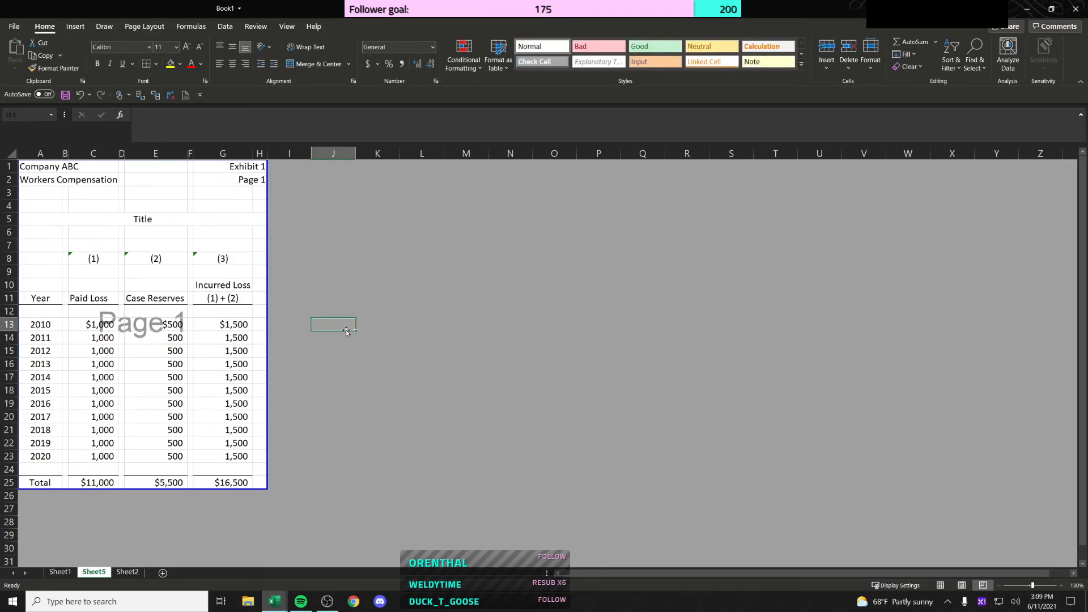
key("Down")
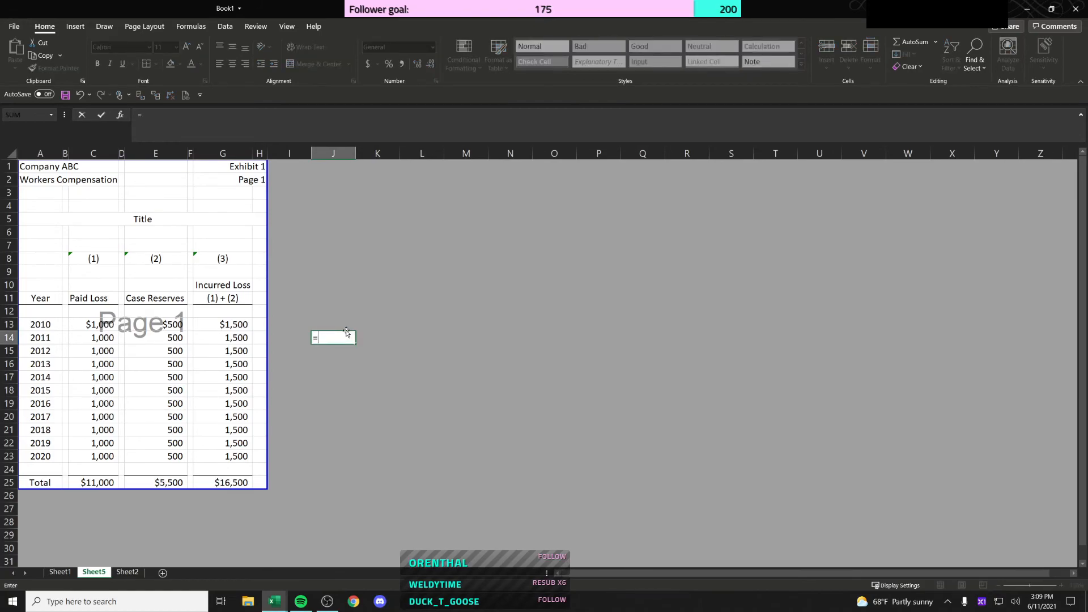
key("Escape")
key("Left")
key("Left")
key("Left")
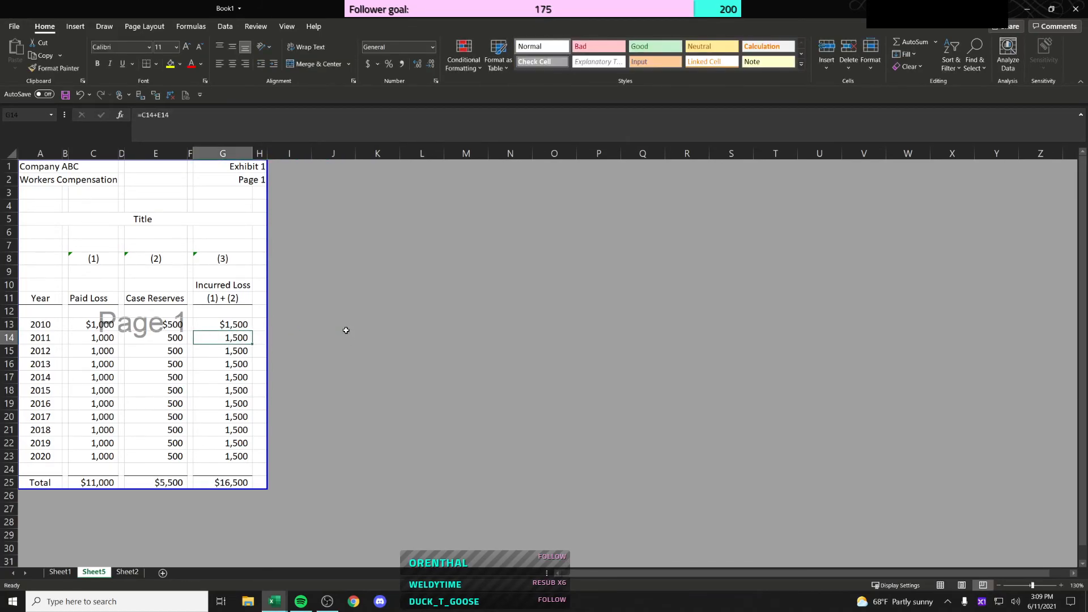
key("Left")
key("Left")
key("Down")
key("Down")
key("Down")
key("Down")
key("Down")
key("Down")
key("Down")
key("Down")
key("Down")
key("Down")
key("Down")
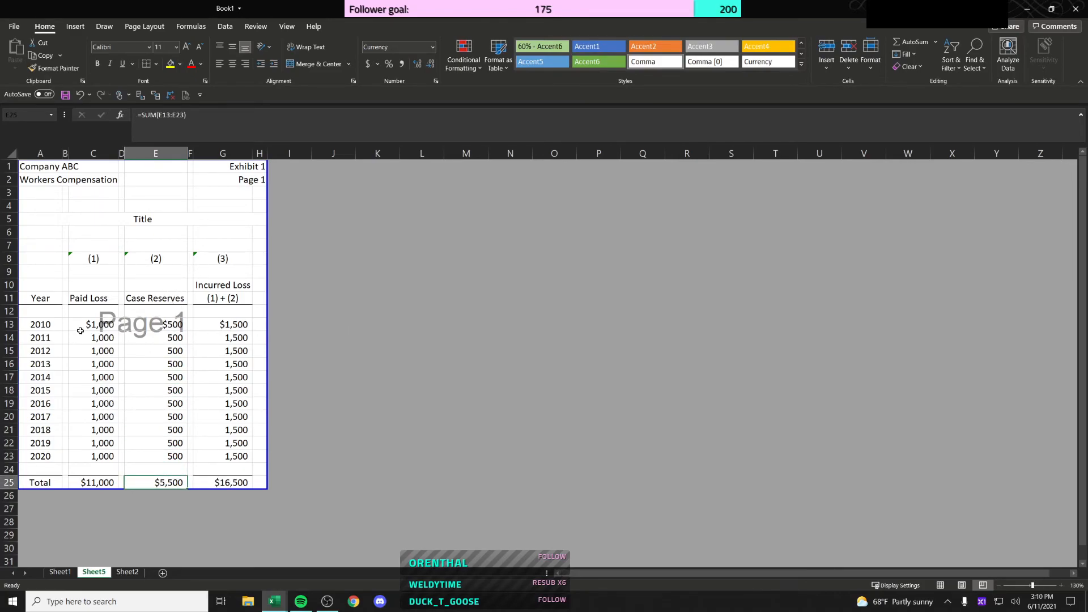
left_click(35, 324)
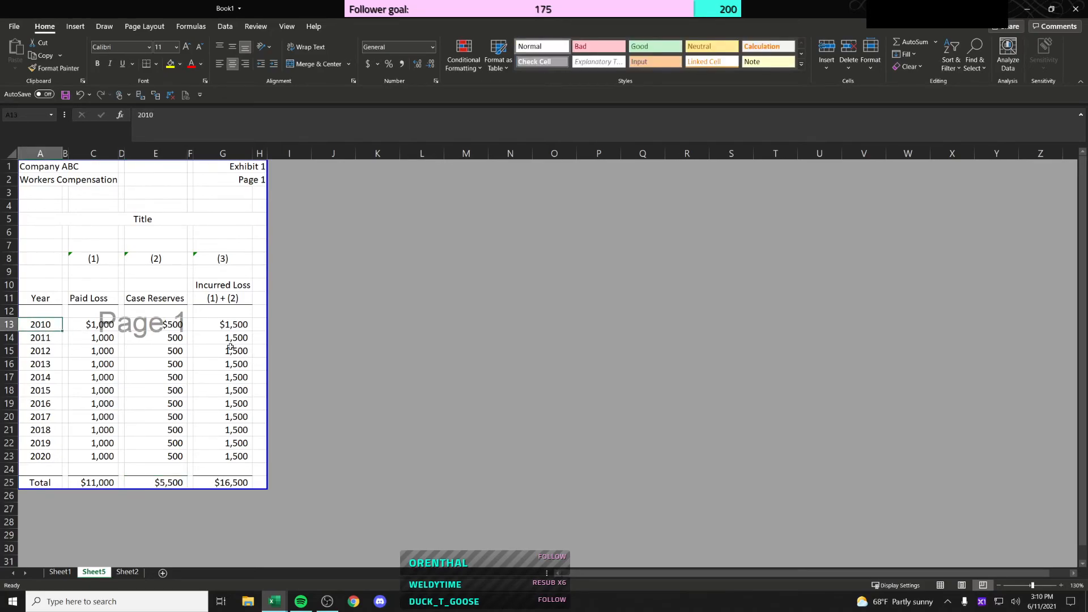
left_click(288, 290)
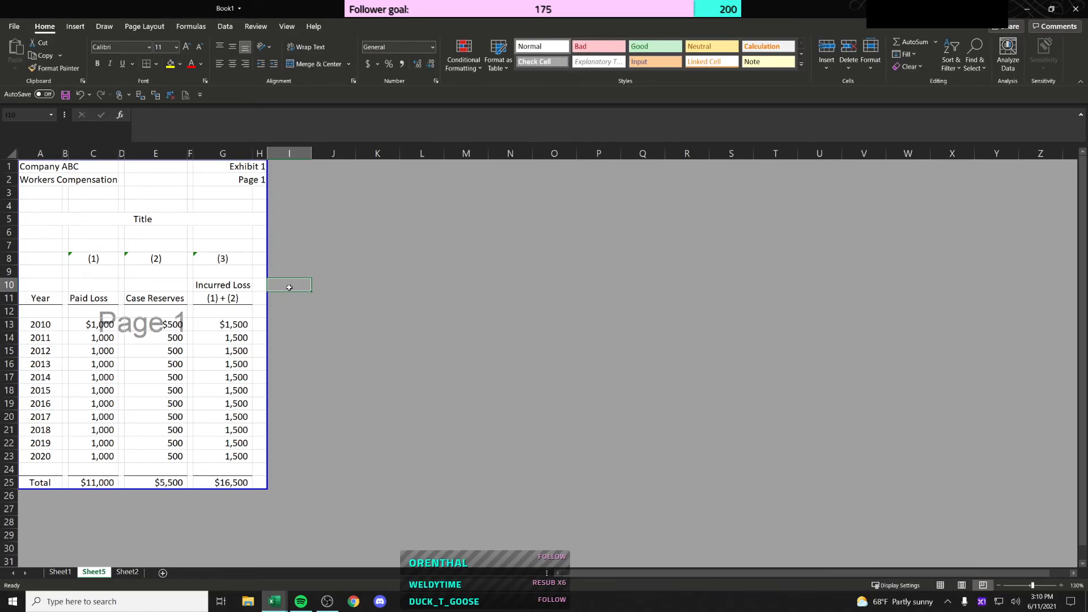
left_click(289, 268)
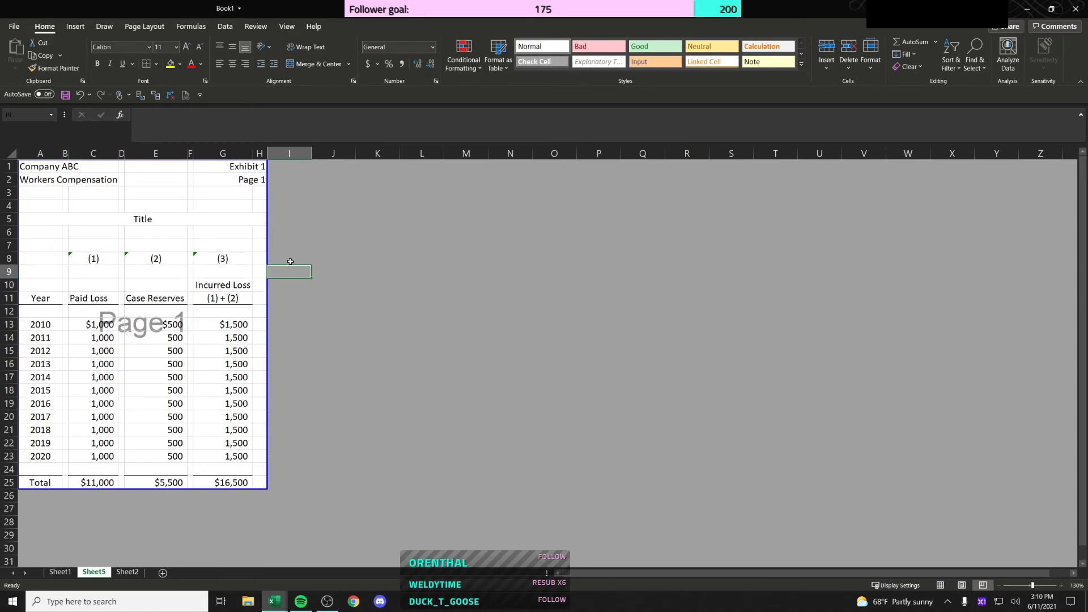
left_click(290, 261)
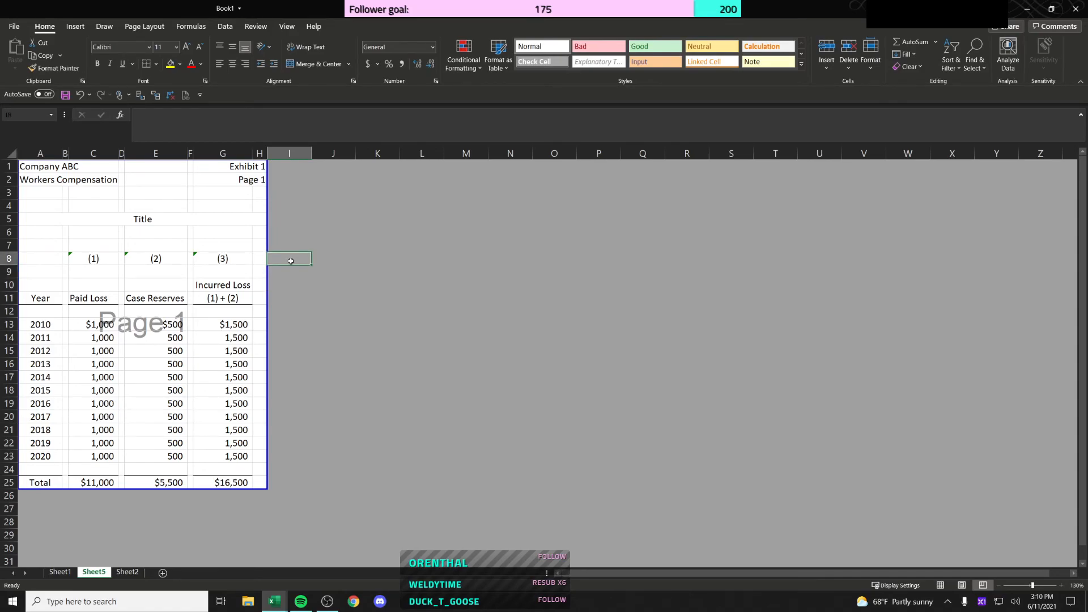
left_click(300, 294)
left_click_drag(295, 261, 300, 417)
left_click(368, 359)
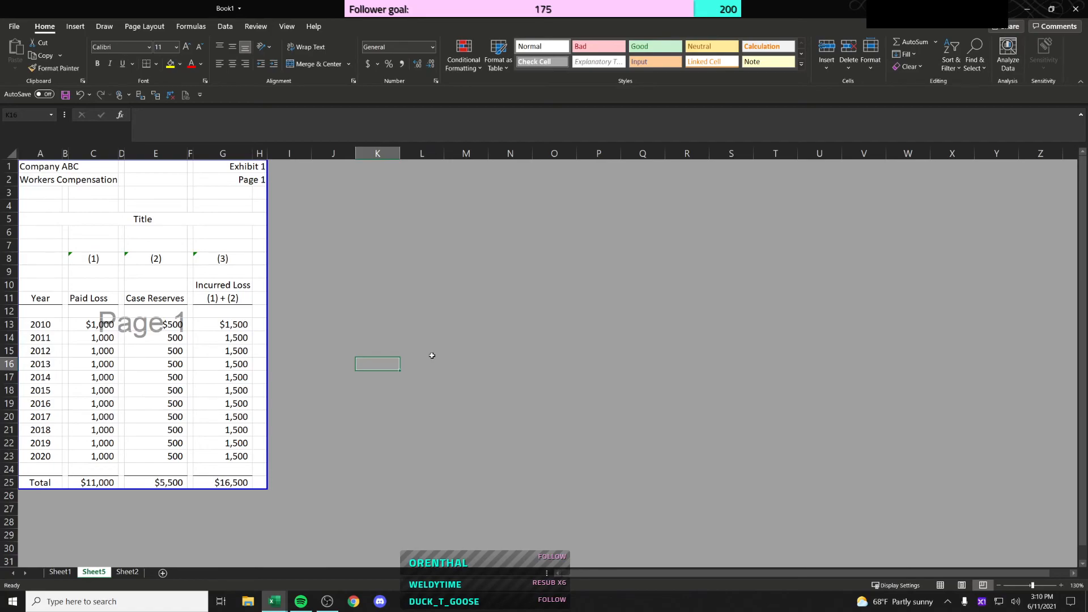
left_click(144, 26)
left_click(191, 26)
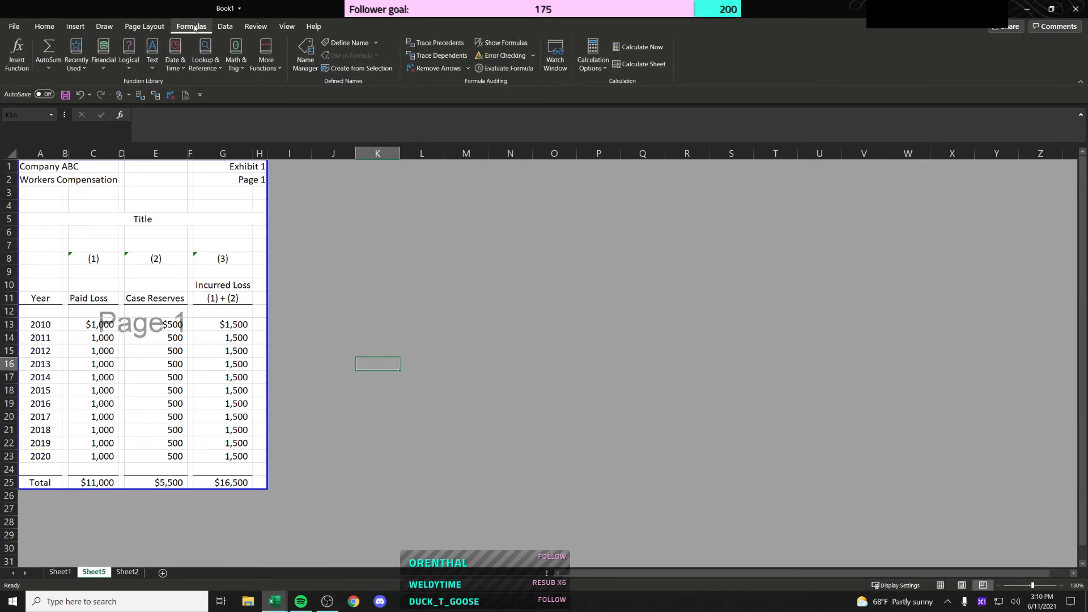
left_click(225, 27)
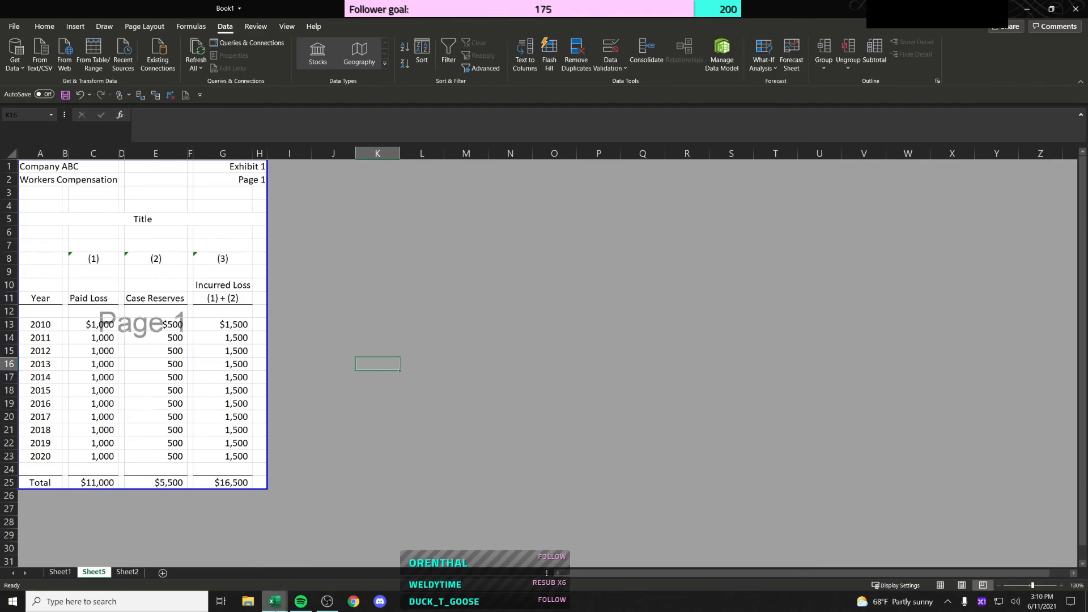
Step: In the blank workbook Book2, link cell C5 to the Incurred Loss total in G25 on Sheet5 of Book1
mouse_move(274, 600)
left_click(299, 550)
left_click(260, 266)
left_click(187, 255)
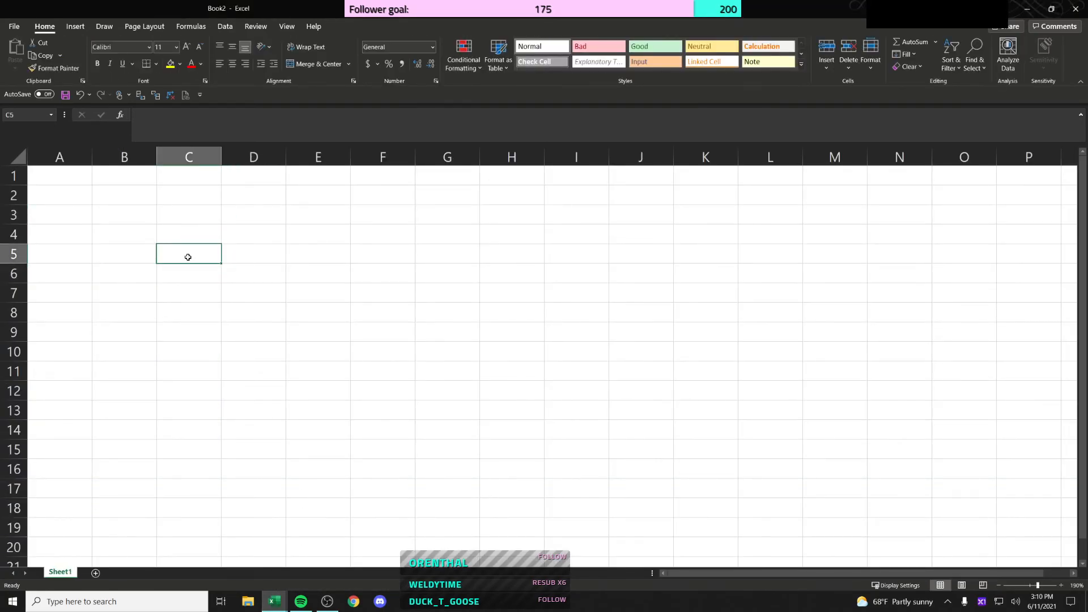
type("=")
key("ctrl+Tab")
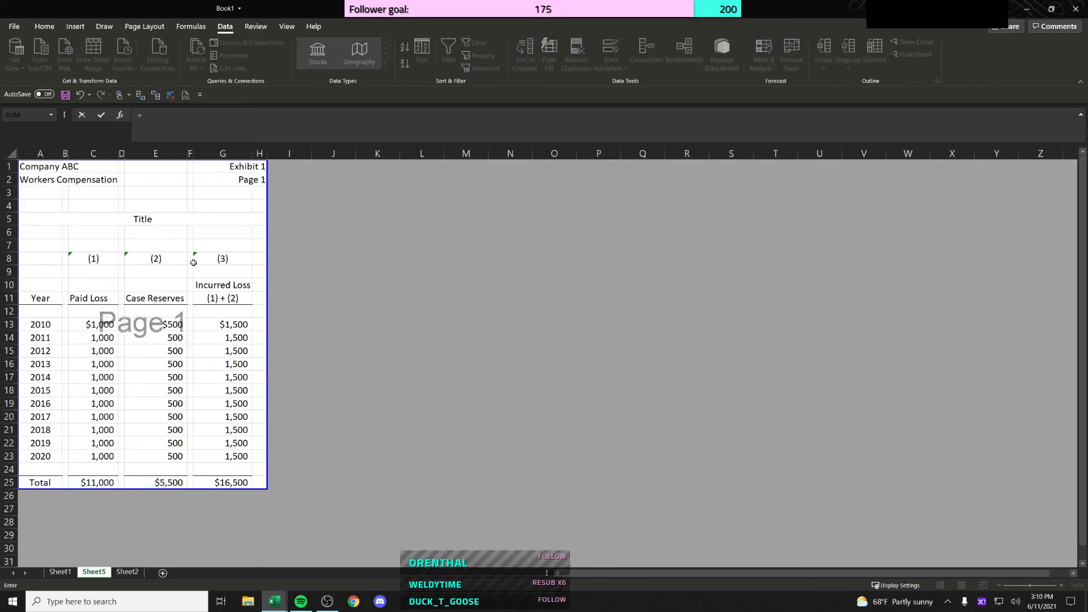
left_click(233, 483)
key("Return")
key("Up")
Step: Open the Edit Links list in Book2 to examine its external link to Book1.xlsx
key("ctrl+Tab")
left_click(225, 285)
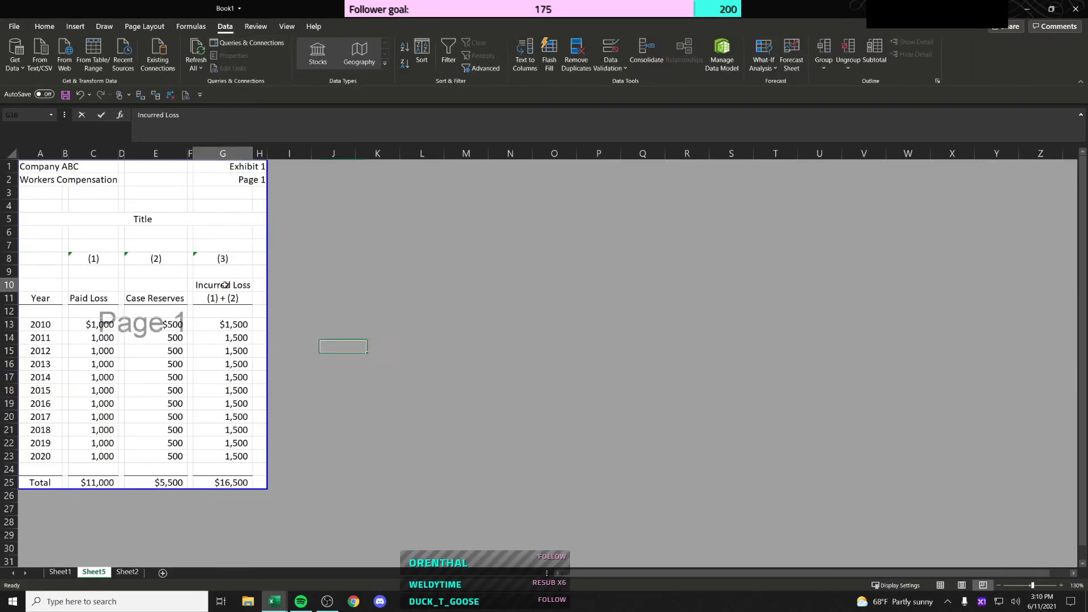
key("ctrl+Tab")
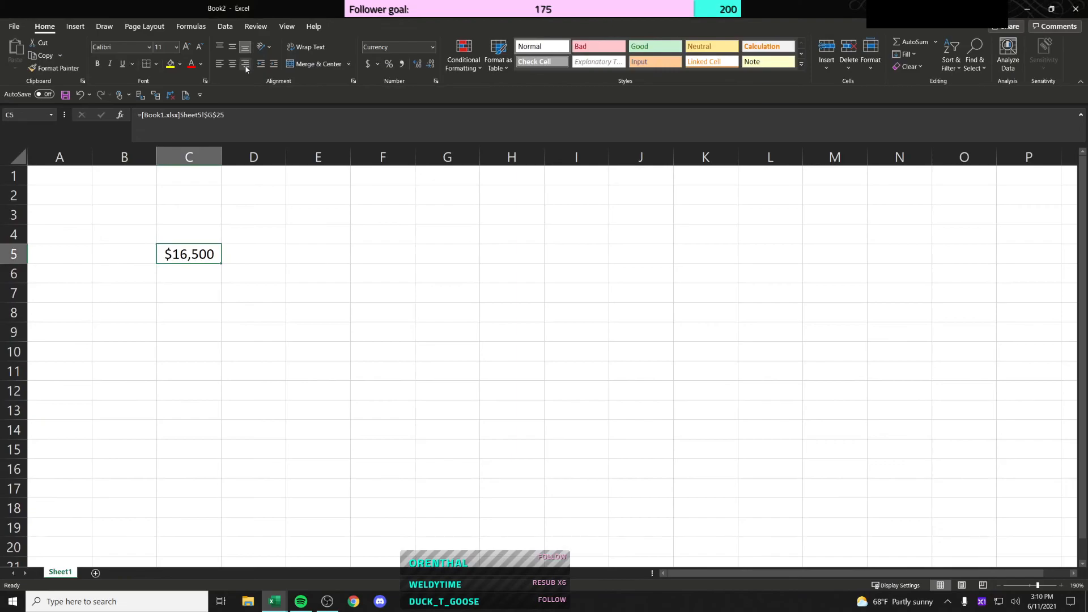
left_click(225, 26)
left_click(231, 256)
left_click(202, 253)
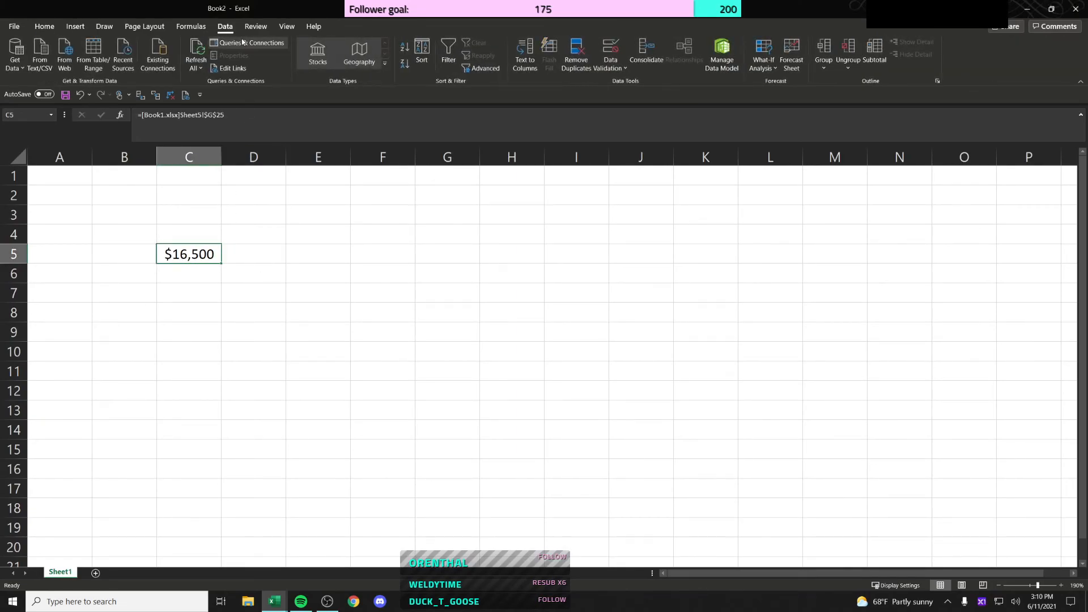
left_click(234, 66)
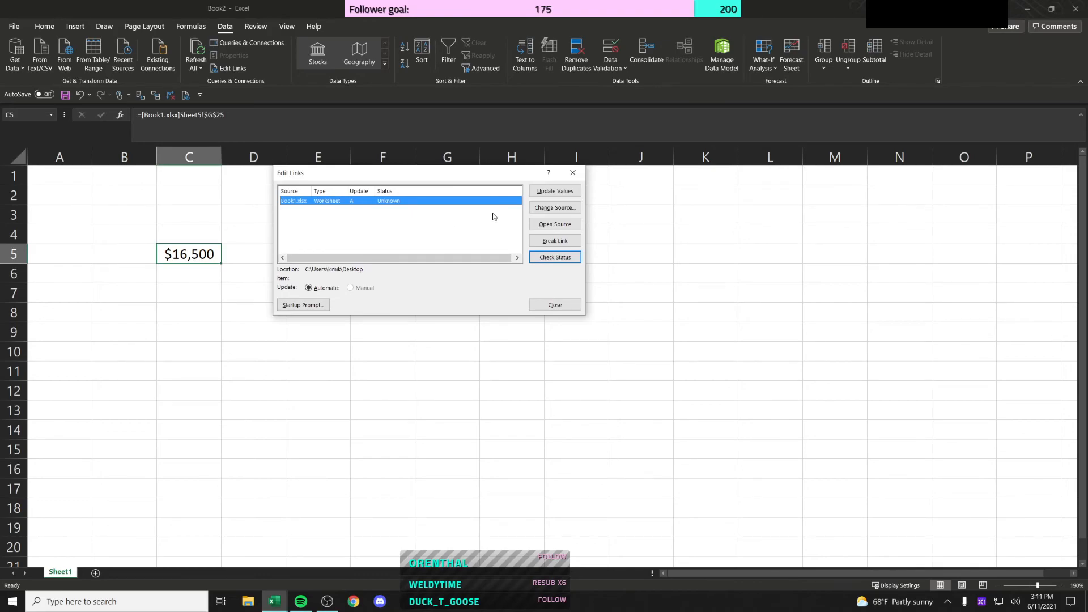
Step: View the Change Source option for the Book1.xlsx link, close the Edit Links list, and switch back to Book1
left_click(555, 207)
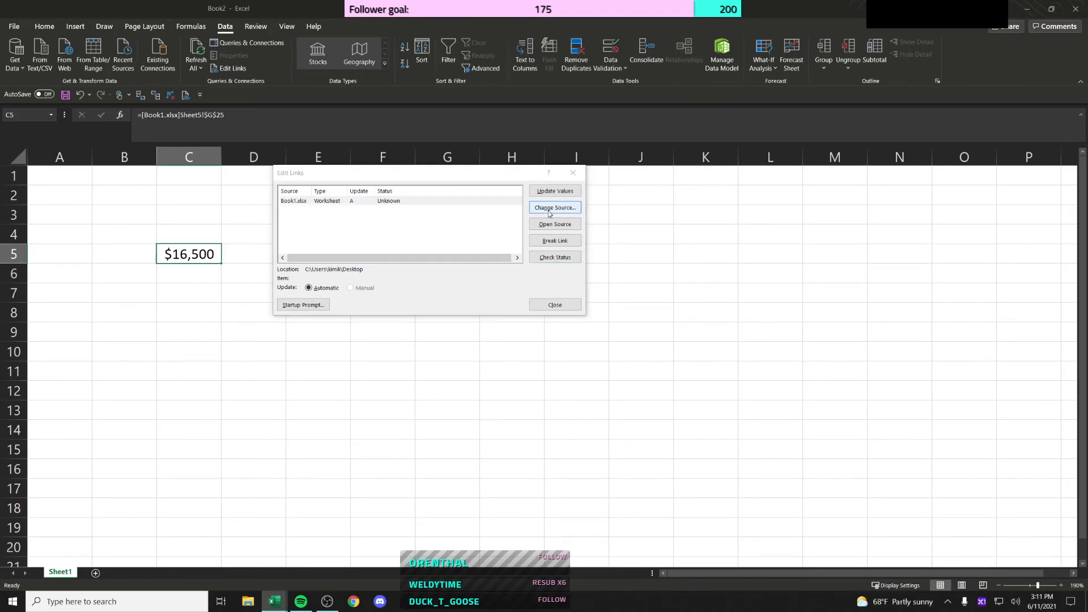
left_click(739, 468)
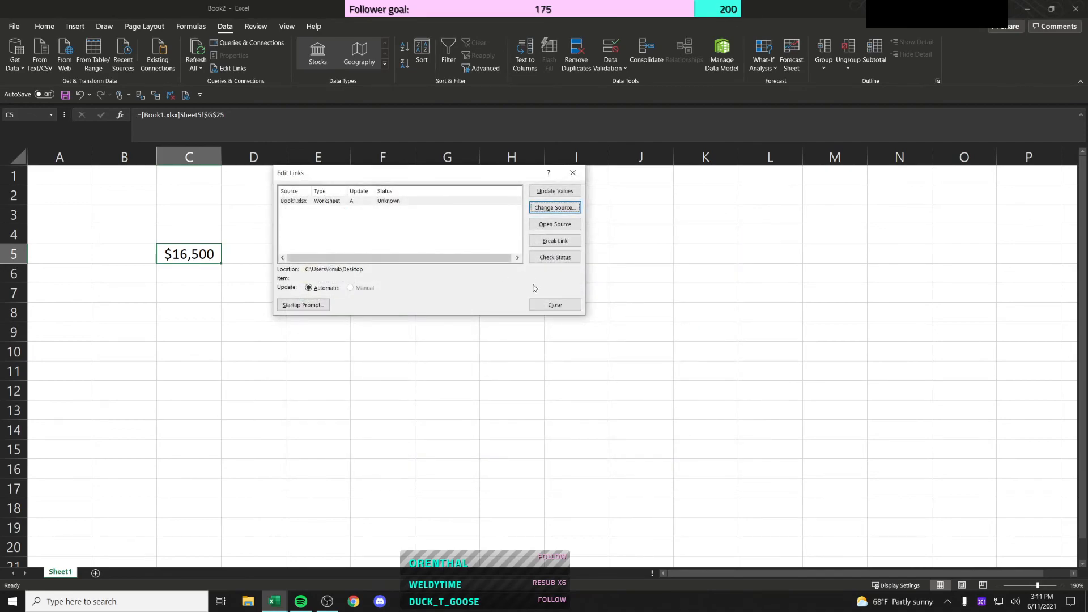
left_click(549, 305)
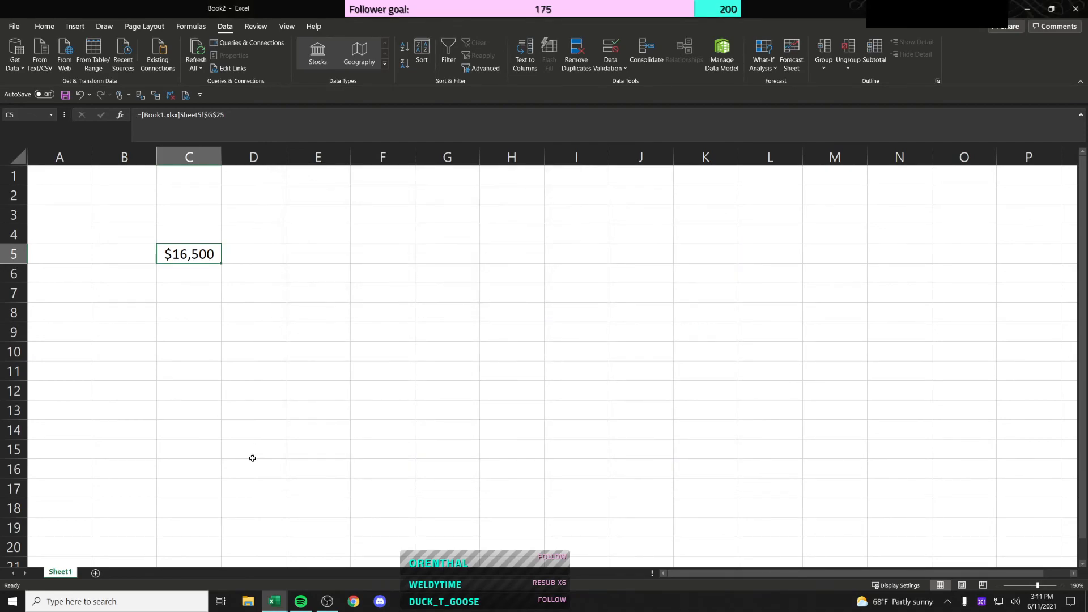
mouse_move(274, 602)
left_click(221, 553)
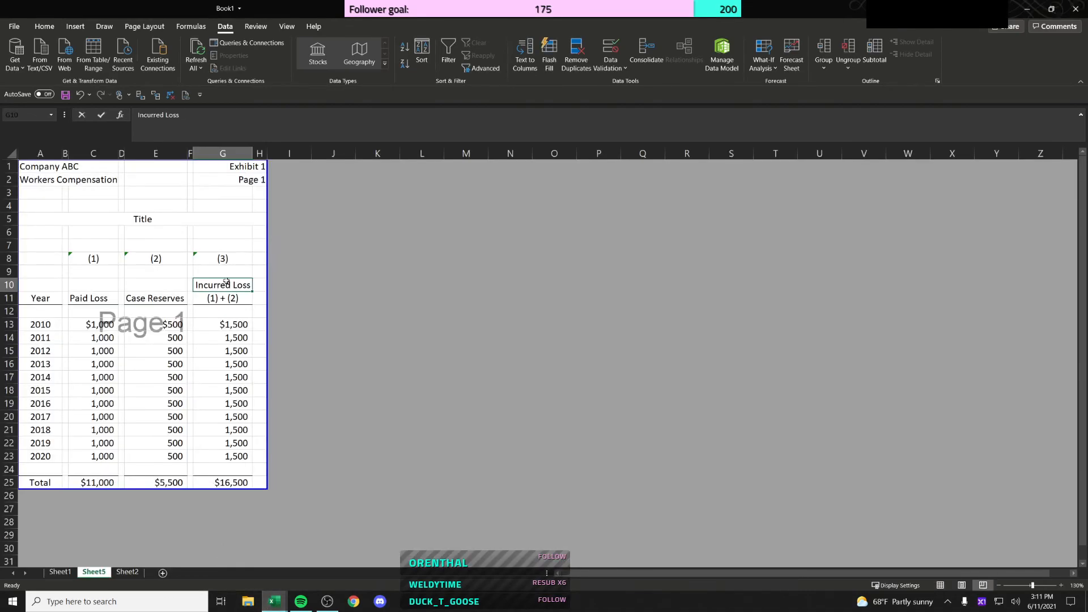
Step: Examine the exhibit's 2020 year and Paid Loss cells and the 2010 Case Reserves cell on Sheet5
left_click(298, 297)
left_click(302, 322)
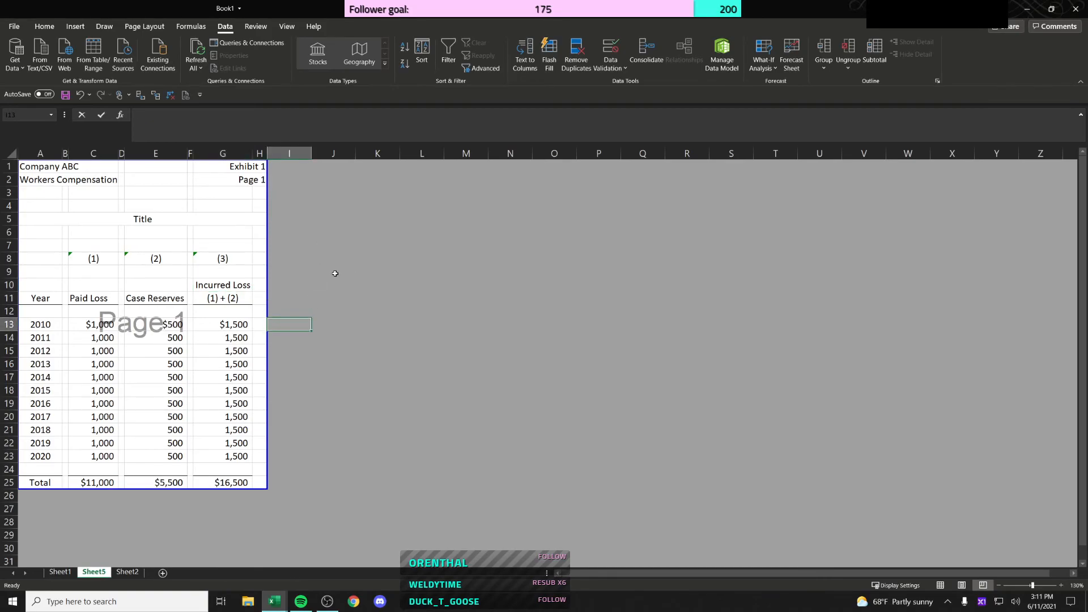
left_click(56, 456)
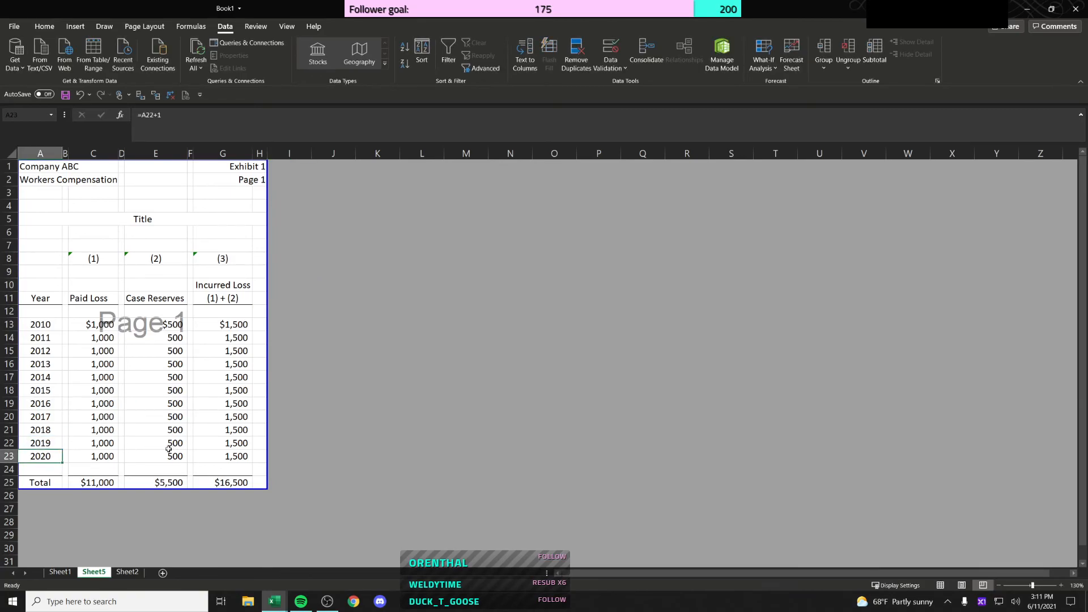
key("Right")
key("Right")
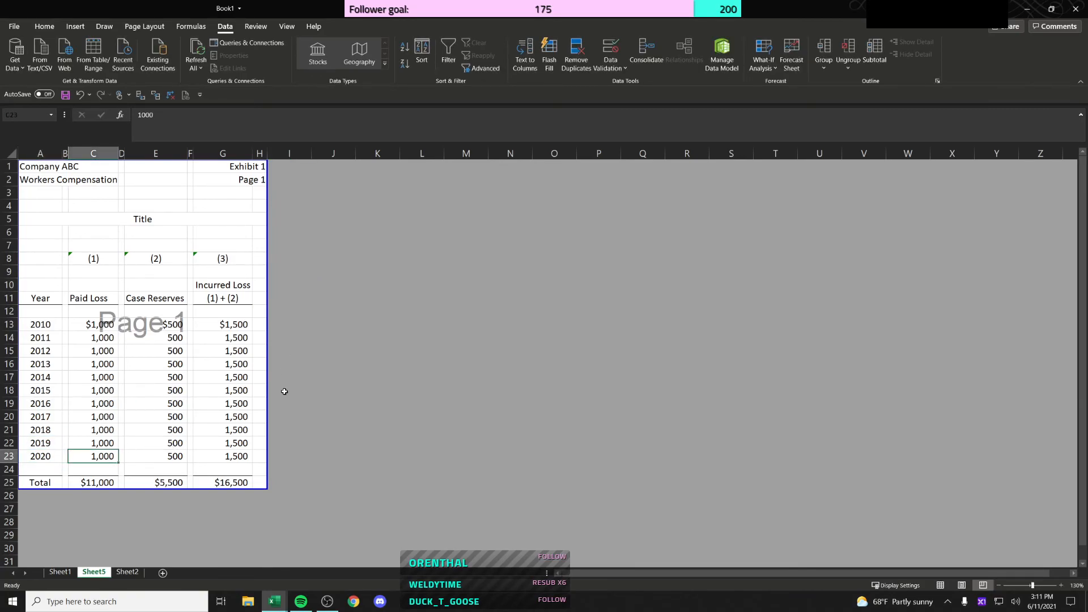
left_click(140, 452)
left_click(175, 328)
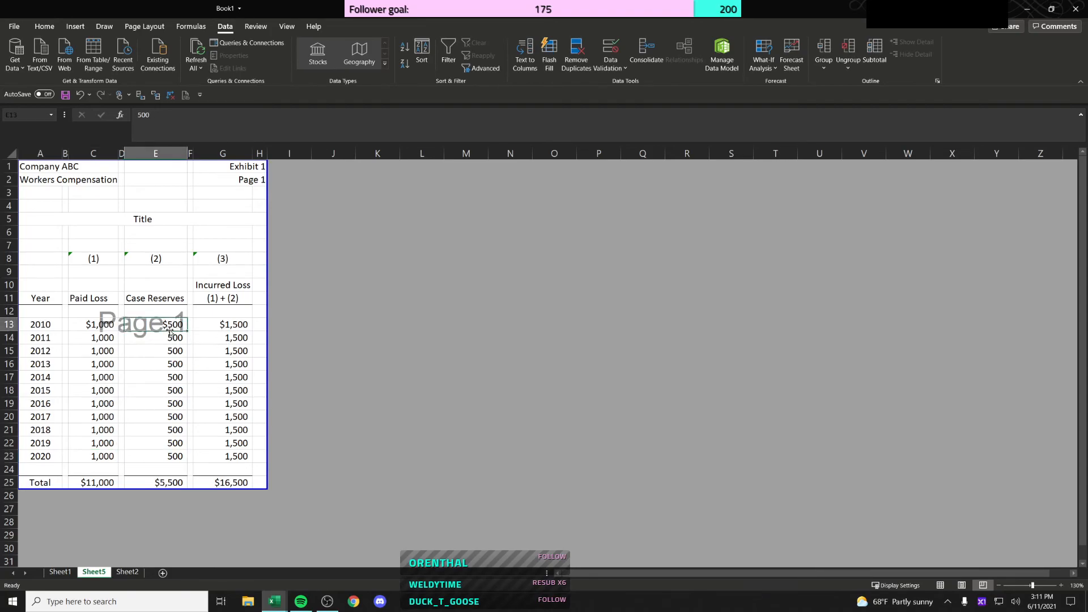
left_click(381, 321)
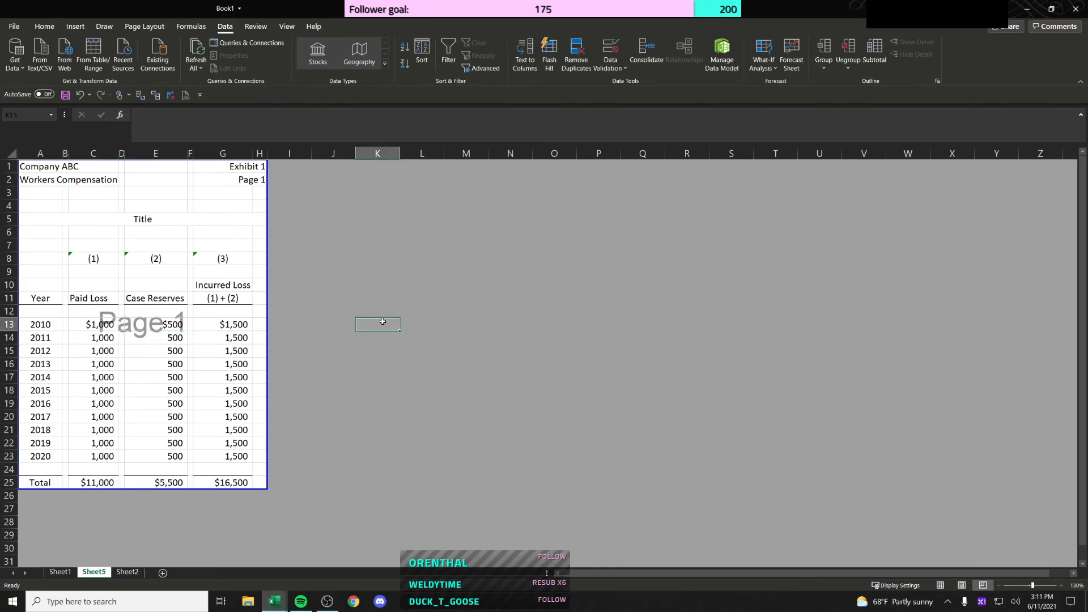
Step: Copy the years 2010–2020 from A13:A23 and paste them as values into J13:J23 beside the exhibit
key("Left")
key("Left")
key("Left")
key("Left")
key("Left")
key("Left")
key("Left")
key("Left")
key("Left")
key("Left")
key("ctrl+shift+Down")
key("ctrl+c")
key("Right")
key("Right")
key("Right")
key("Right")
key("Right")
key("Right")
key("Right")
key("Right")
key("Right")
key("Menu")
key("v")
key("Right")
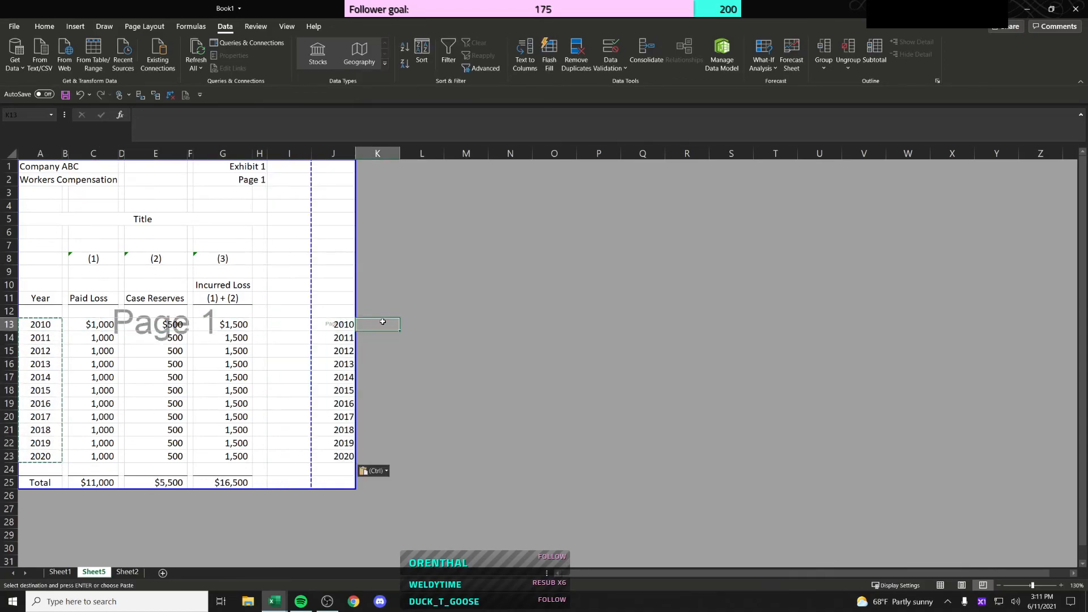
key("Escape")
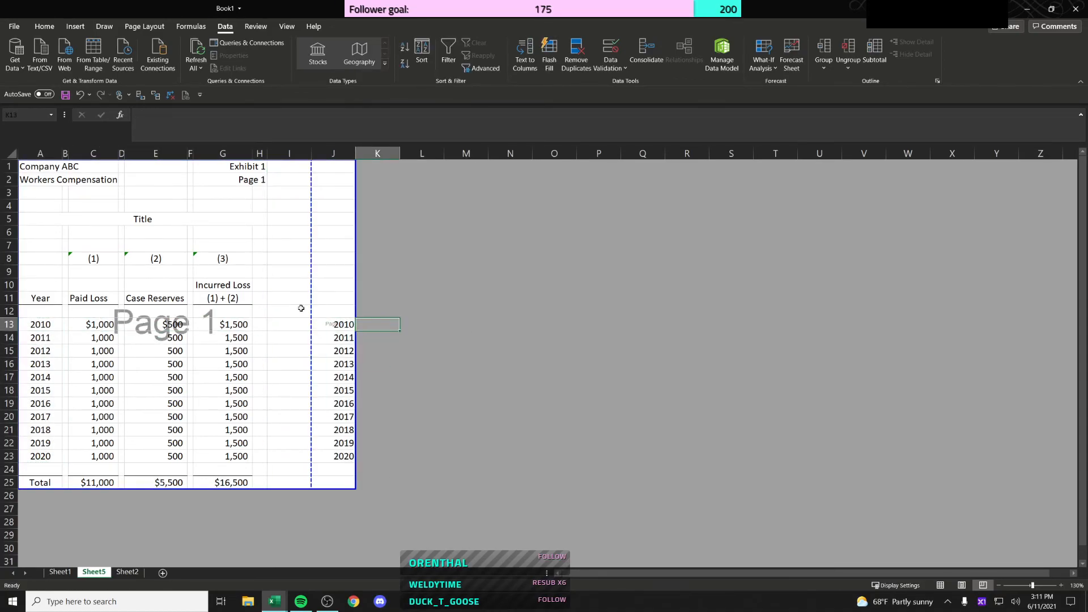
Step: Enter the formula =C13*2 in K13 to double the 2010 Paid Loss beside the copied years
left_click(348, 322)
left_click(372, 329)
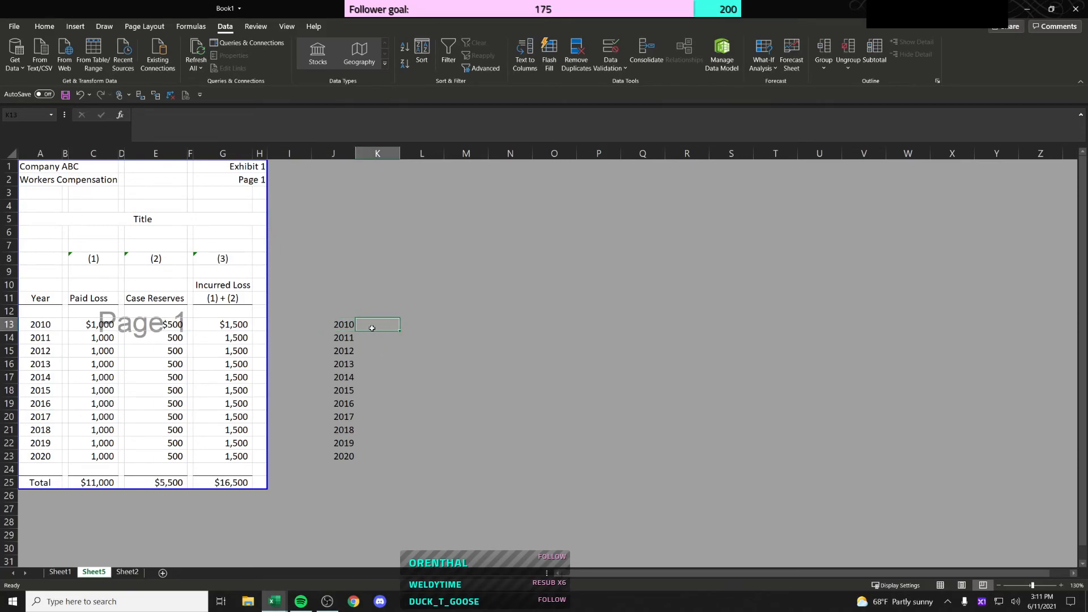
type("=-")
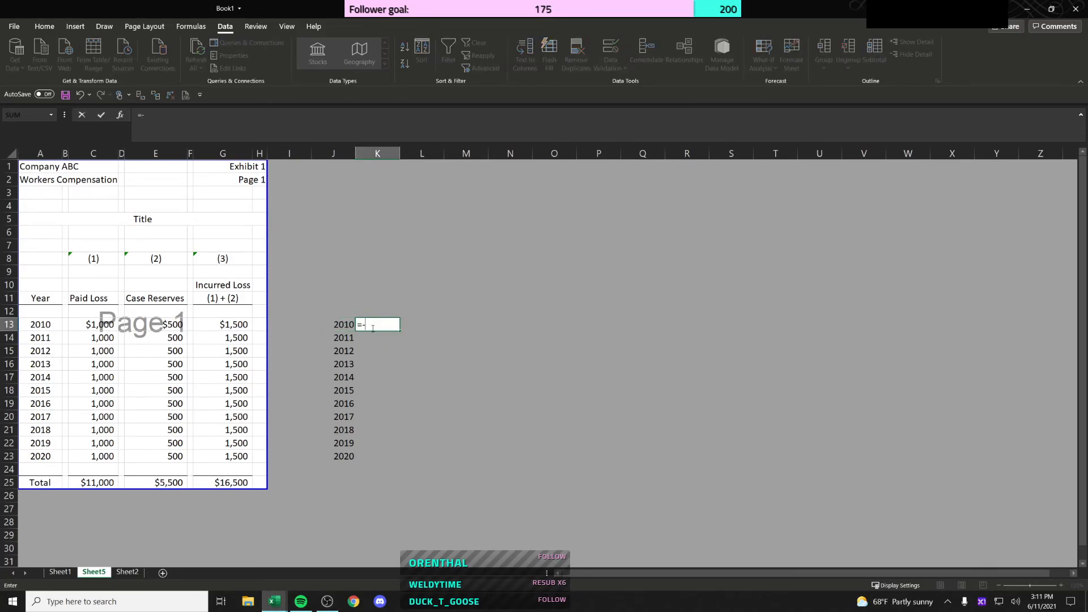
key("Left")
key("Left")
key("Left")
key("Left")
key("Left")
key("Left")
key("Left")
key("Left")
type("*2")
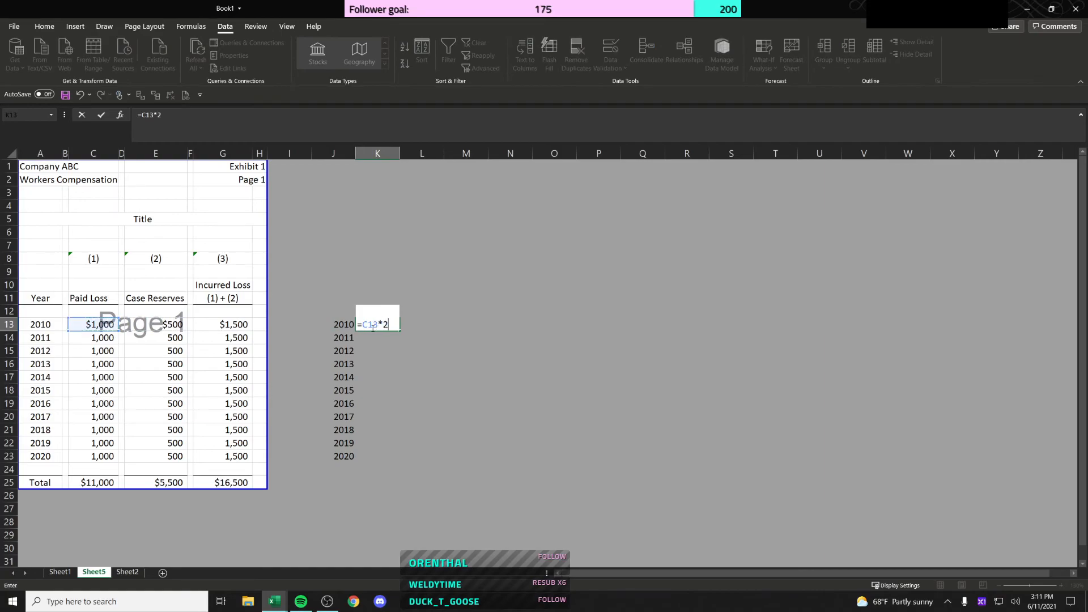
key("Return")
Step: Copy the doubling formula from K13 down through K23 for all copied years
key("Up")
key("ctrl+c")
key("Left")
key("ctrl+Down")
key("Right")
key("ctrl+shift+Up")
key("ctrl+v")
key("Left")
key("Right")
Step: Convert the formulas in K13:K23 to fixed values by pasting them over themselves as values
key("ctrl+Up")
key("ctrl+shift+Down")
key("ctrl+c")
key("Menu")
key("v")
Step: Replace the 2010 Paid Loss in C13 with =VLOOKUP(A13,$J$13:$K$23,2,FALSE), using an absolute table range
key("Left")
key("Left")
key("Left")
key("Left")
key("Left")
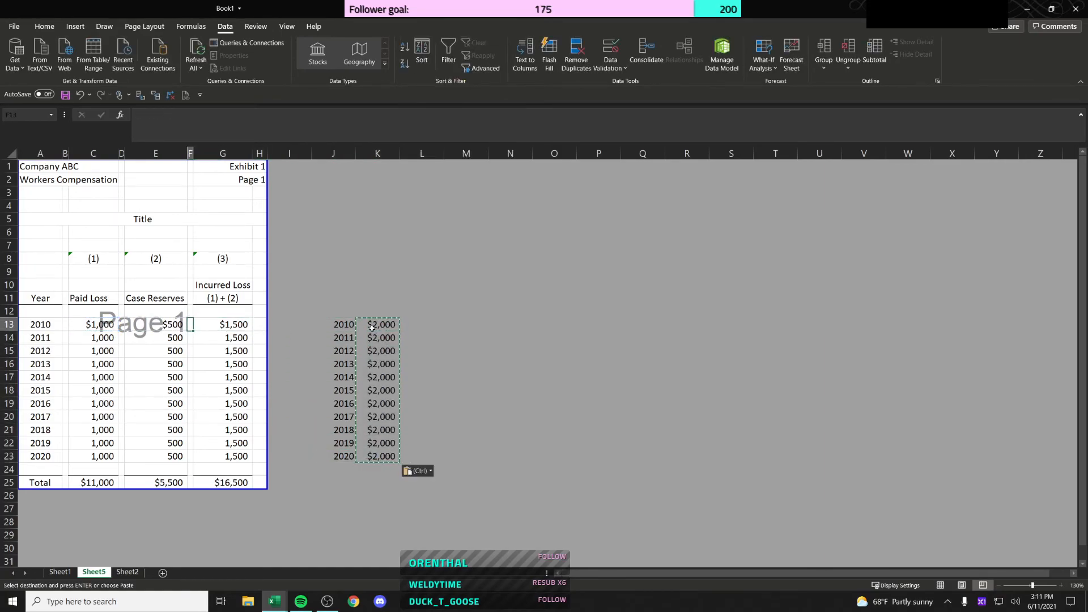
key("Left")
key("Left")
key("Left")
key("Right")
key("Right")
key("Right")
key("Right")
key("Right")
key("Right")
key("Left")
key("Left")
key("Left")
key("Left")
key("Left")
key("Left")
key("Left")
key("Left")
key("Right")
key("Right")
type("=vlo")
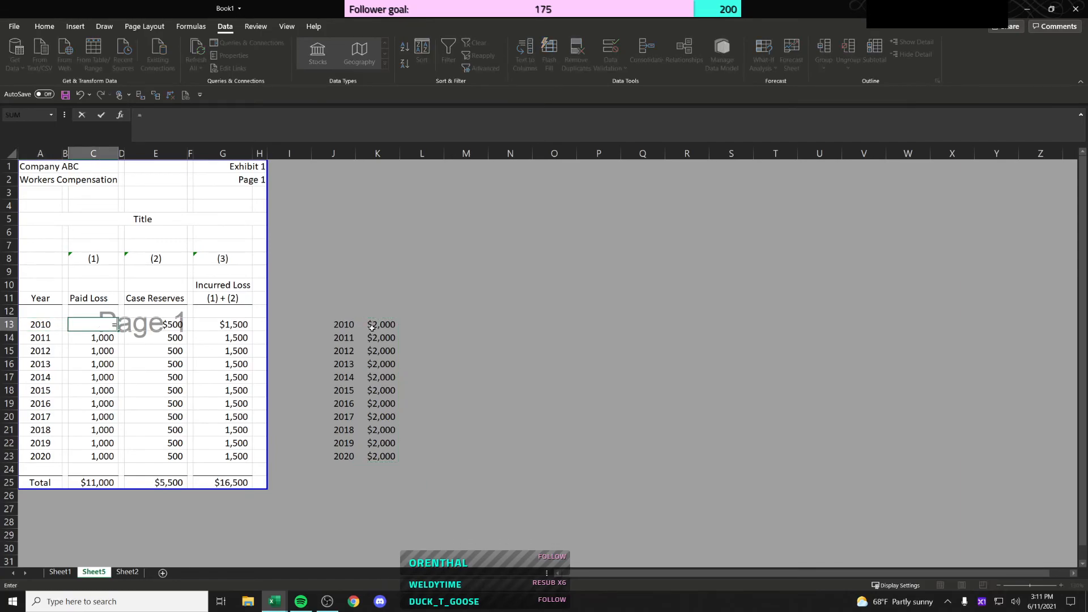
key("Left")
key("Left")
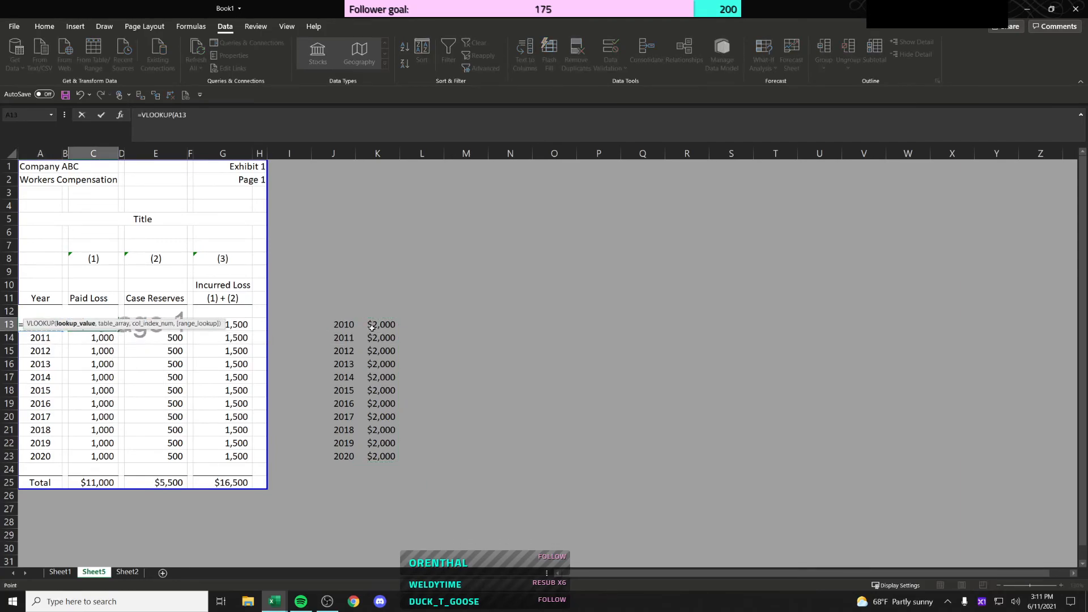
type(",")
key("Right")
key("Right")
key("Right")
key("Right")
key("Right")
key("Right")
key("Right")
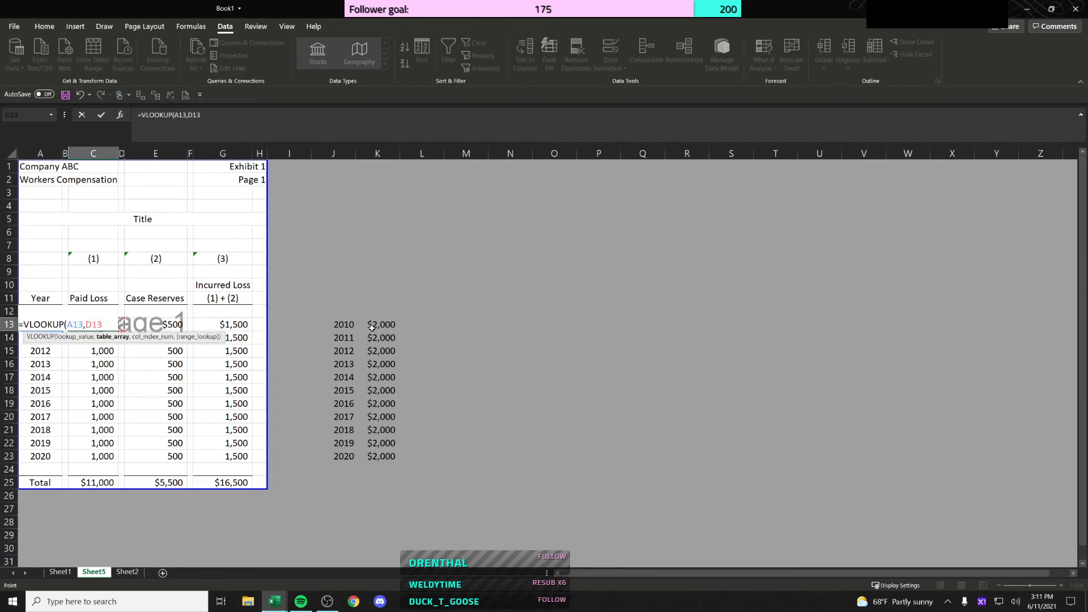
key("shift+Right")
key("ctrl+shift+Down")
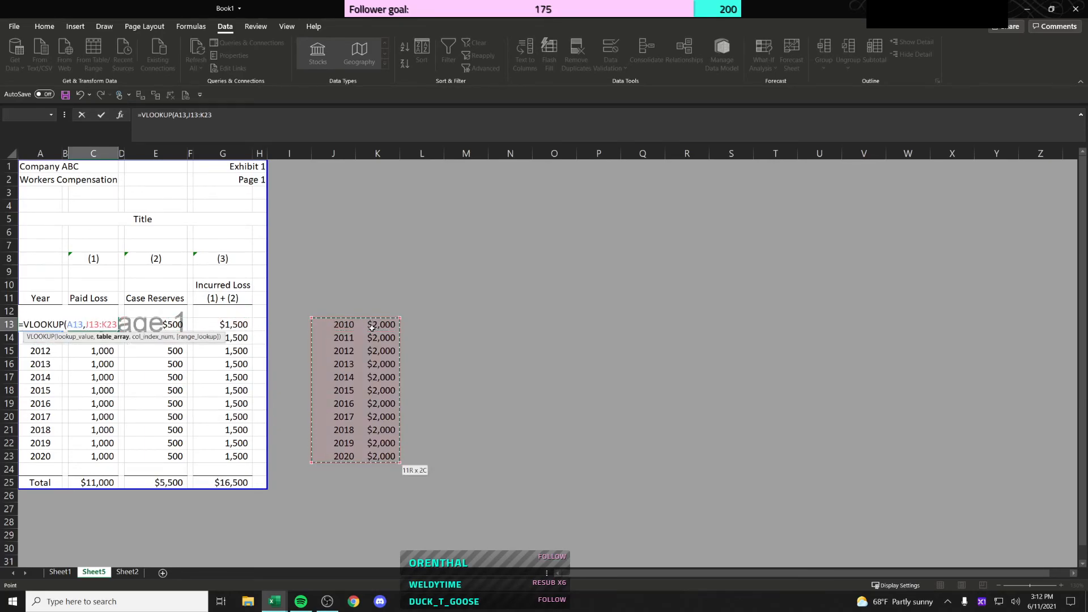
key("F4")
type(",2,false")
key("Return")
key("Up")
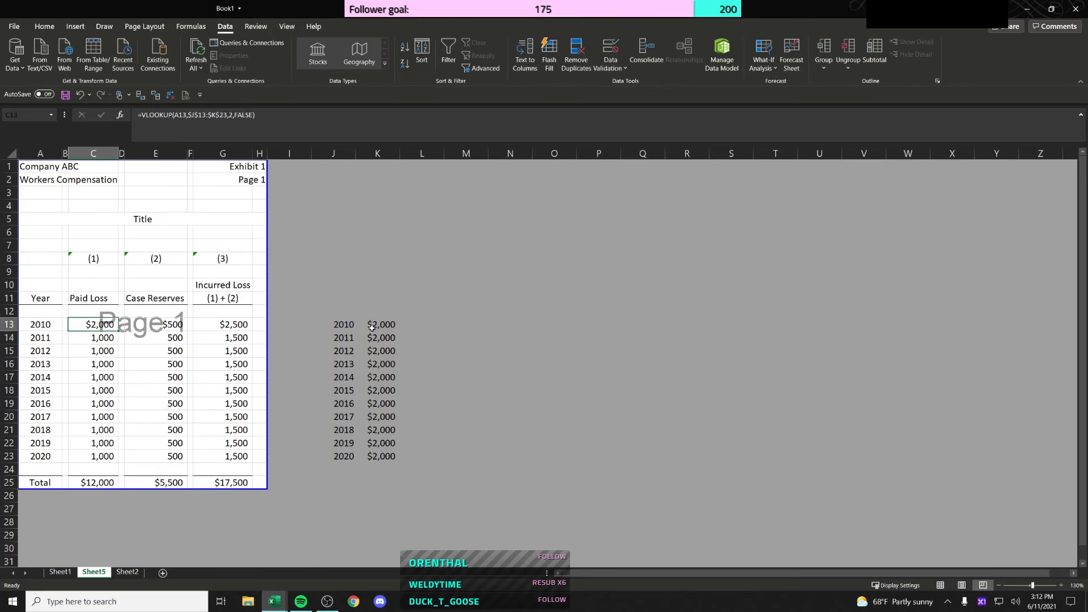
key("ctrl+shift+Down")
key("ctrl+c")
key("shift+F10")
key("s")
key("Escape")
key("Escape")
key("Up")
key("Down")
key("ctrl+c")
key("ctrl+shift+Down")
key("ctrl+v")
key("ctrl+z")
Step: Copy C13's VLOOKUP down the Paid Loss column through C23, pasting formulas only to keep the existing number formats
key("Left")
key("Right")
key("ctrl+c")
key("ctrl+shift+Down")
key("shift+F10")
key("Return")
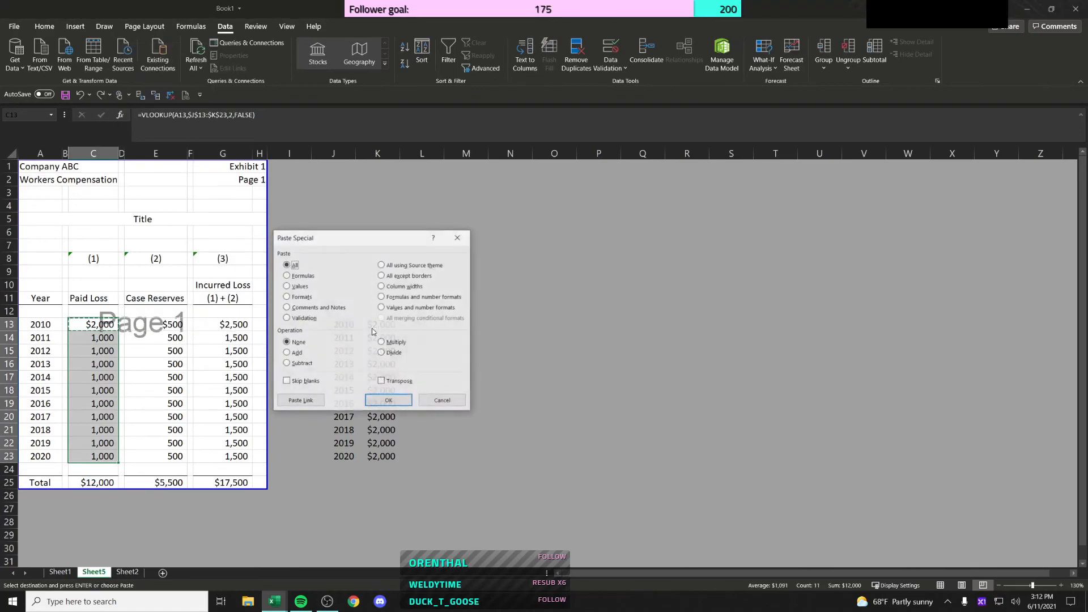
key("f")
key("Return")
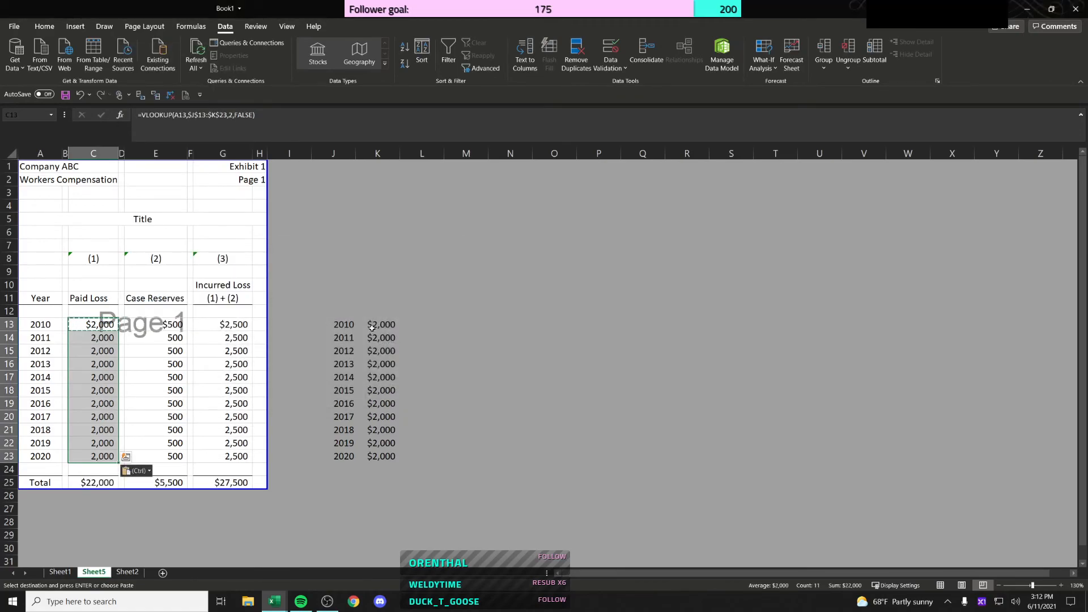
key("Down")
key("ctrl+Down")
key("Escape")
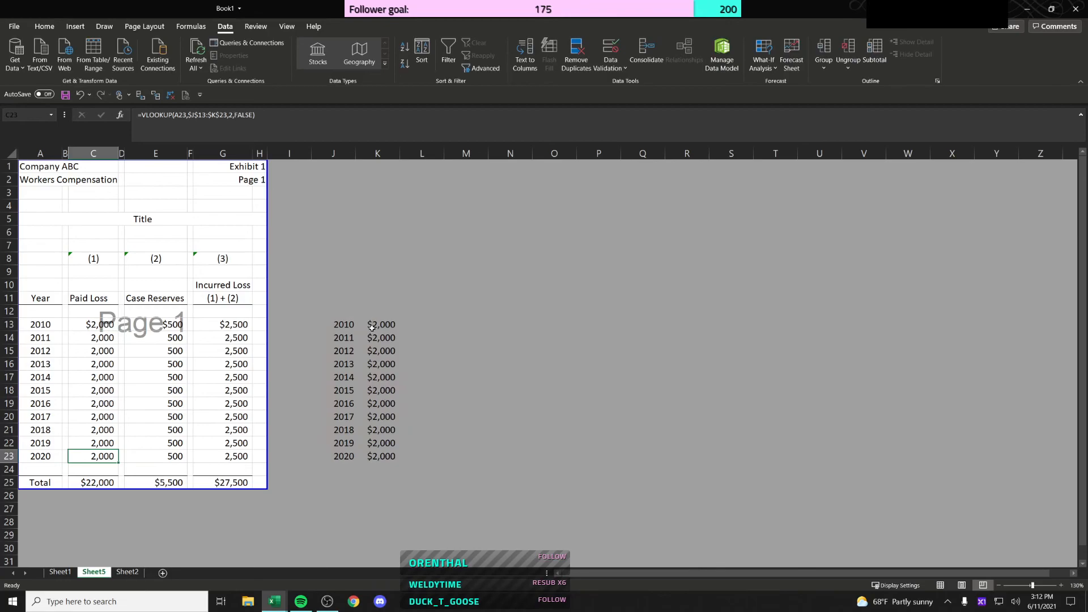
Step: Insert a blank worksheet row at row 23, between the 2019 and 2020 rows
key("Left")
key("Left")
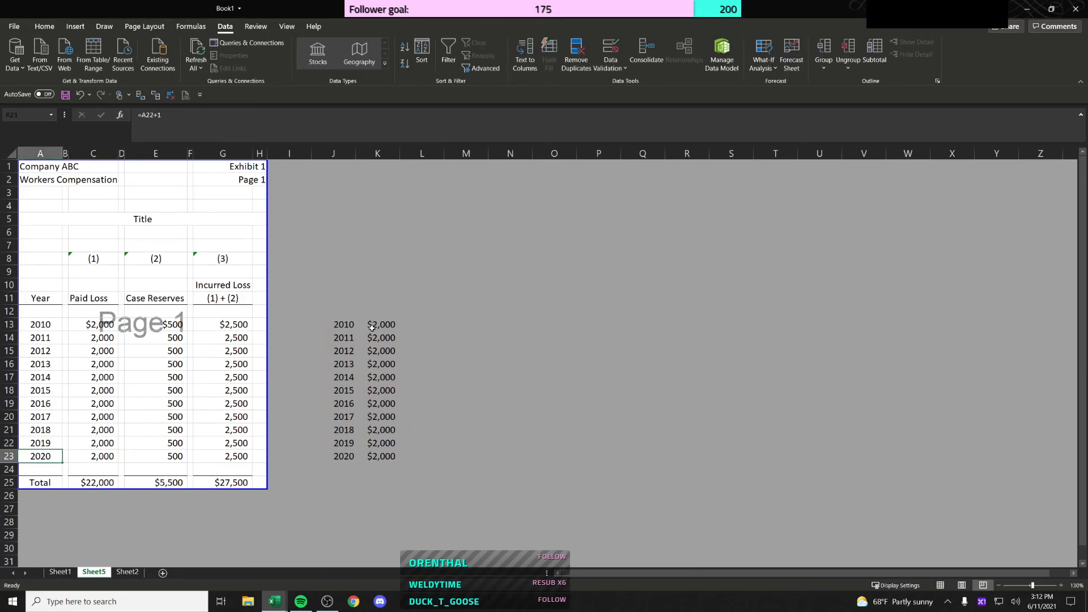
key("shift+space")
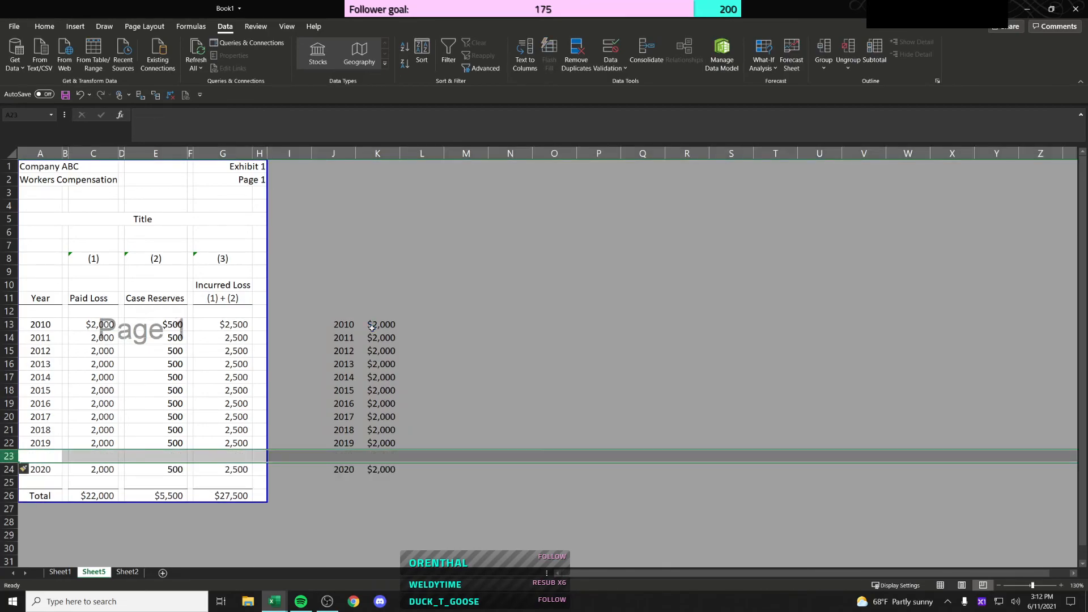
key("ctrl+shift+plus")
Step: Examine the 2020 year formula in A24 and the 2019 Paid Loss lookup in C22 around the inserted row
key("Down")
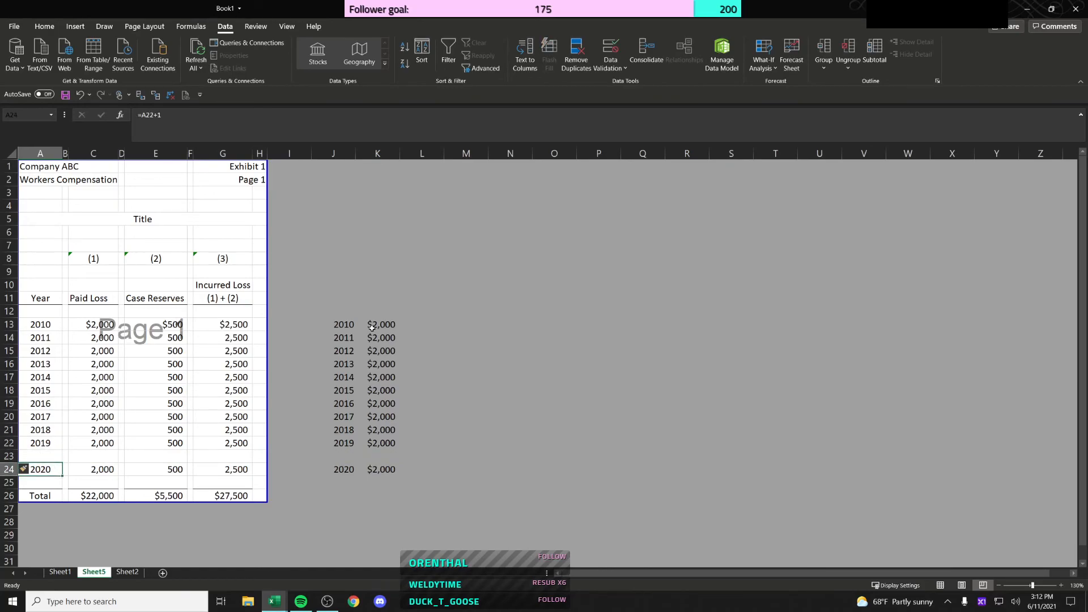
key("Up")
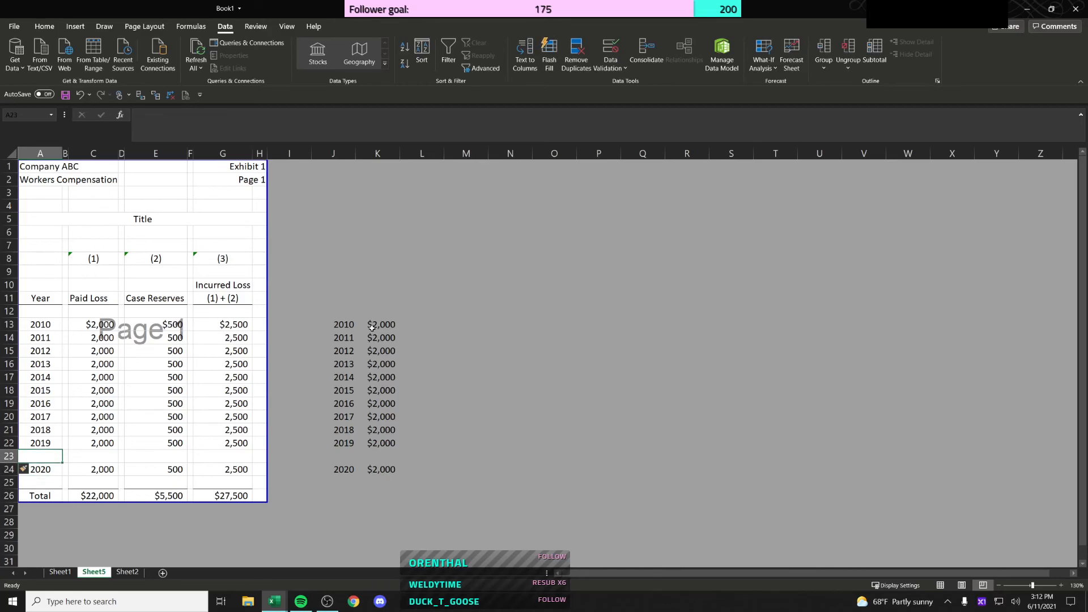
key("Down")
key("Right")
key("Left")
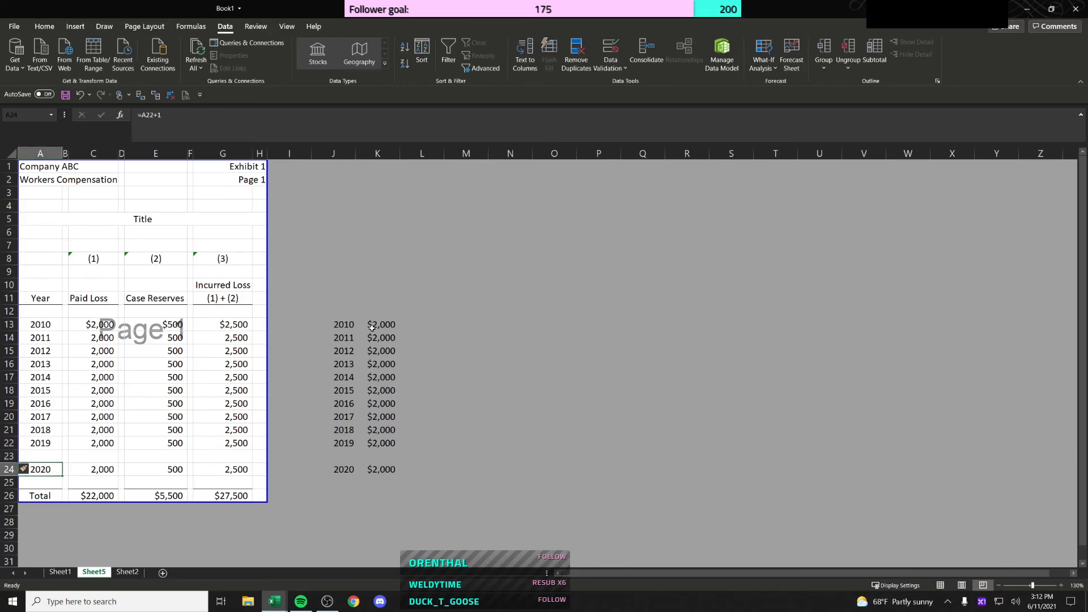
key("Up")
key("Up")
key("Right")
key("Right")
key("F2")
key("Escape")
key("Down")
key("Down")
key("Up")
key("Up")
Step: Continue the lookup table's years by entering =J22+1 in J23 and copying it into J24
key("Right")
key("Right")
key("Right")
key("Right")
key("Right")
key("Right")
key("Right")
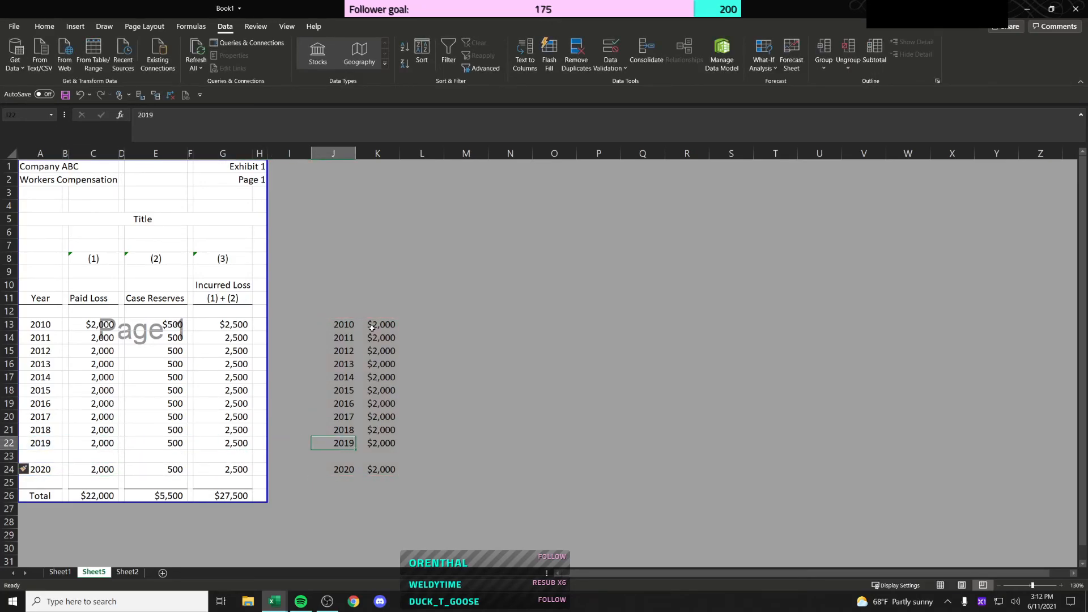
key("Down")
type("=")
key("Up")
type("+1")
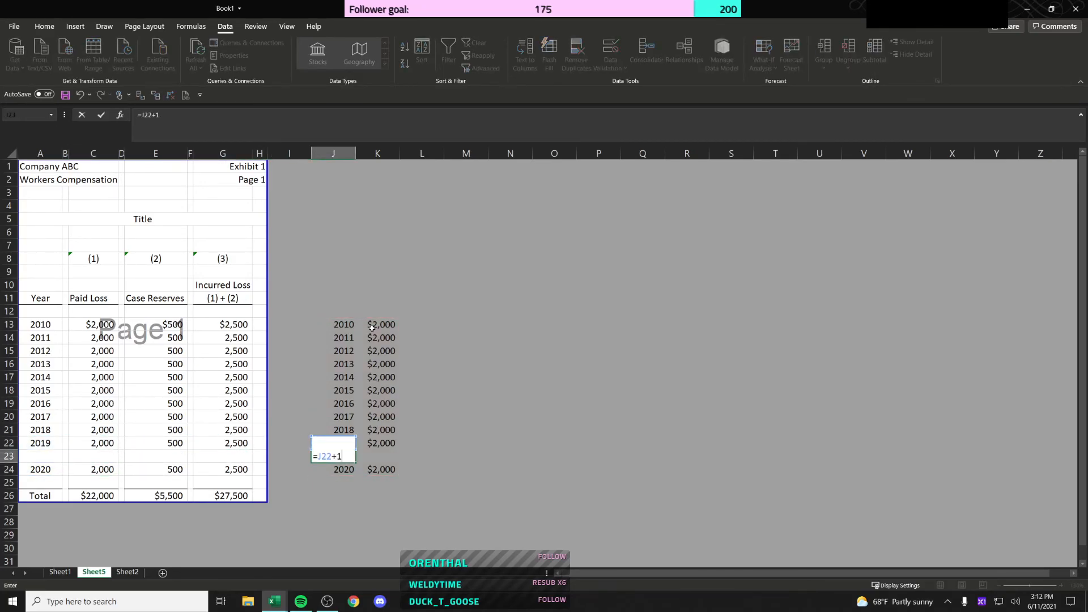
key("ctrl+Return")
key("ctrl+c")
key("Down")
key("ctrl+v")
Step: Copy the lookup table's 2019 loss amount from K22 into K23
key("Right")
key("Up")
key("Up")
key("ctrl+c")
key("Down")
key("ctrl+v")
Step: Copy the exhibit's 2019 year formula from A22 into A23:A24
key("Left")
key("Up")
key("Left")
key("Left")
key("Left")
key("Left")
key("Left")
key("Left")
key("Left")
key("Left")
key("Left")
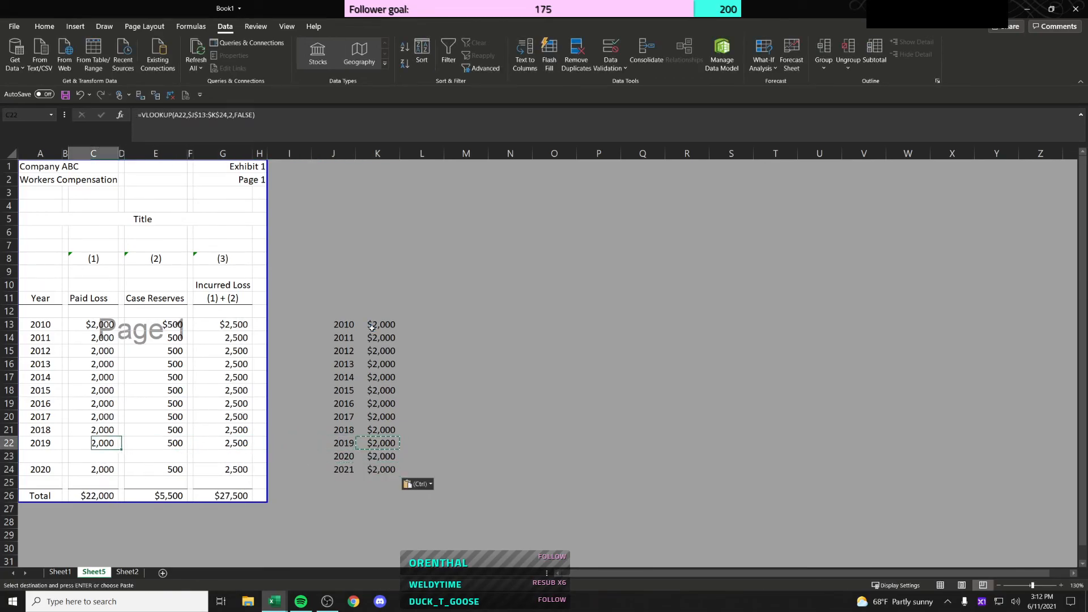
key("ctrl+c")
key("Down")
key("shift+Down")
key("ctrl+v")
Step: Examine the Paid Loss lookup range in C24 and the year formula in A24
key("Right")
key("Up")
key("Right")
key("Down")
key("Down")
key("F2")
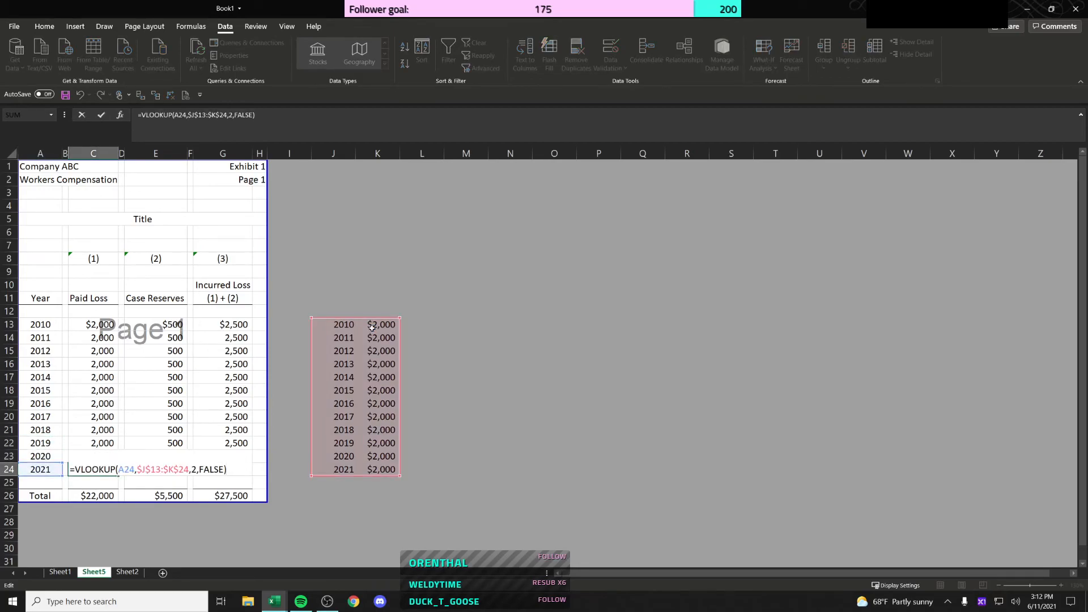
key("ctrl+Return")
key("Left")
key("Left")
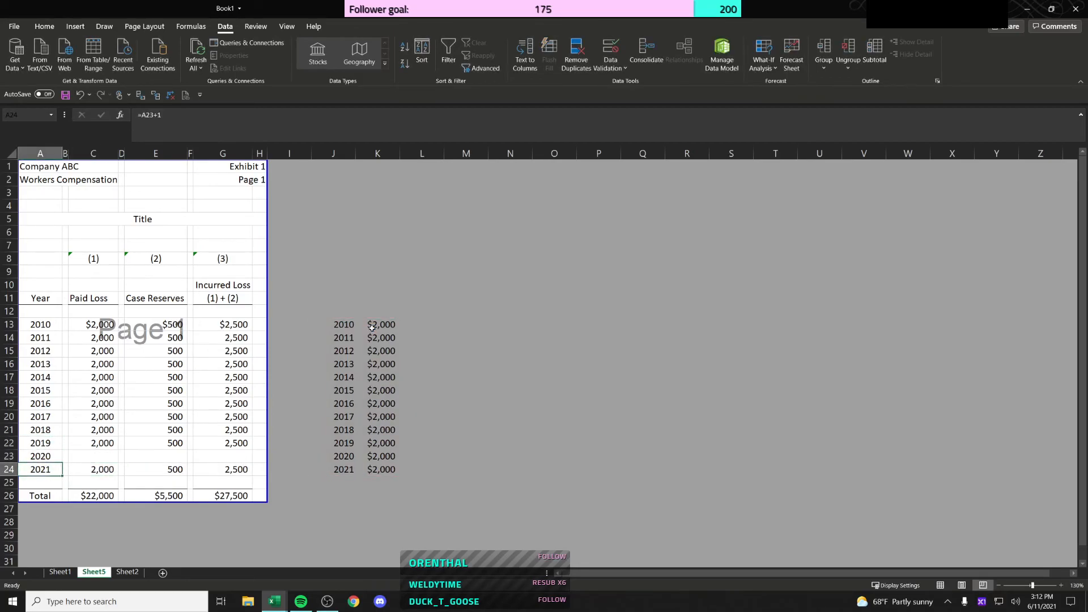
key("Right")
key("Right")
key("F2")
key("Escape")
key("Up")
key("Up")
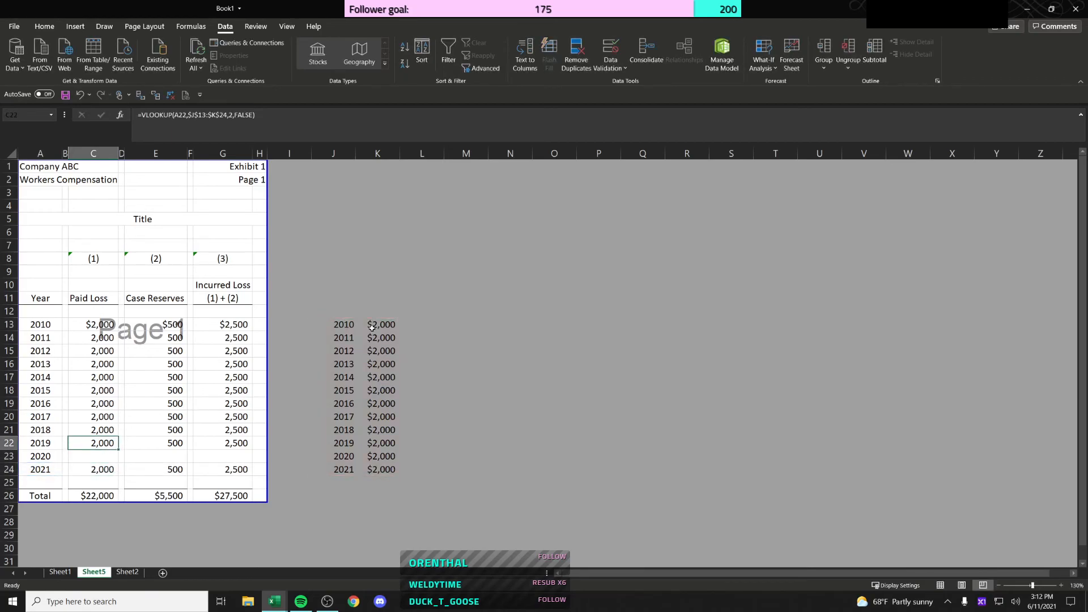
Step: Copy the 2019 Paid Loss, Case Reserves and Incurred Loss cells C22:G22 into row 23 for 2020
key("ctrl+shift+Right")
key("ctrl+shift+Right")
key("ctrl+c")
key("Down")
key("ctrl+v")
Step: Examine the 2021 Paid Loss lookup in C24 and the Paid Loss total formula in C26
key("Down")
key("Down")
key("Down")
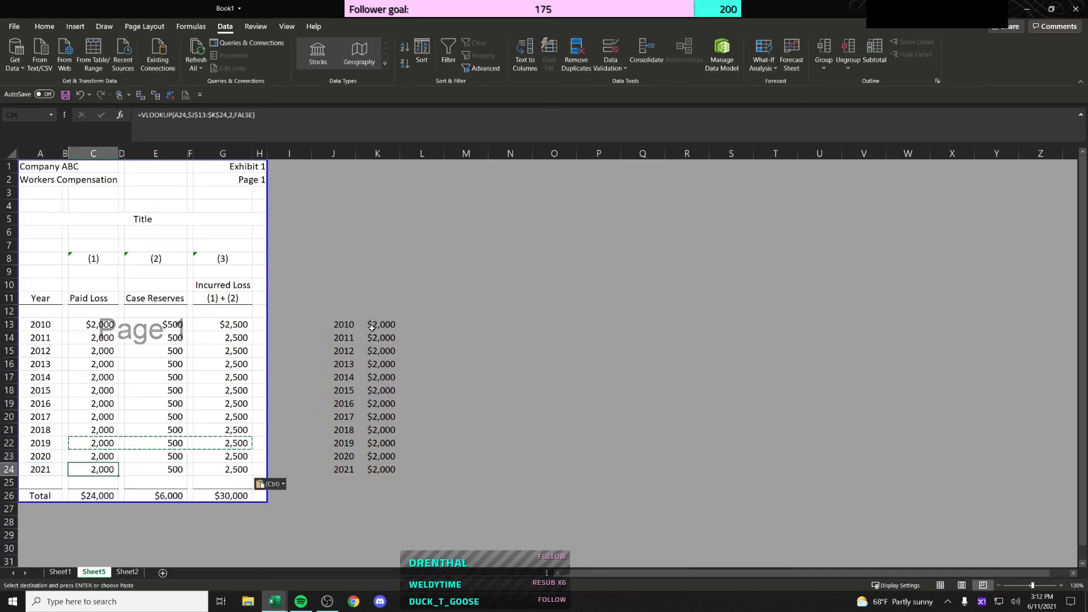
key("F2")
key("Escape")
key("F2")
key("Escape")
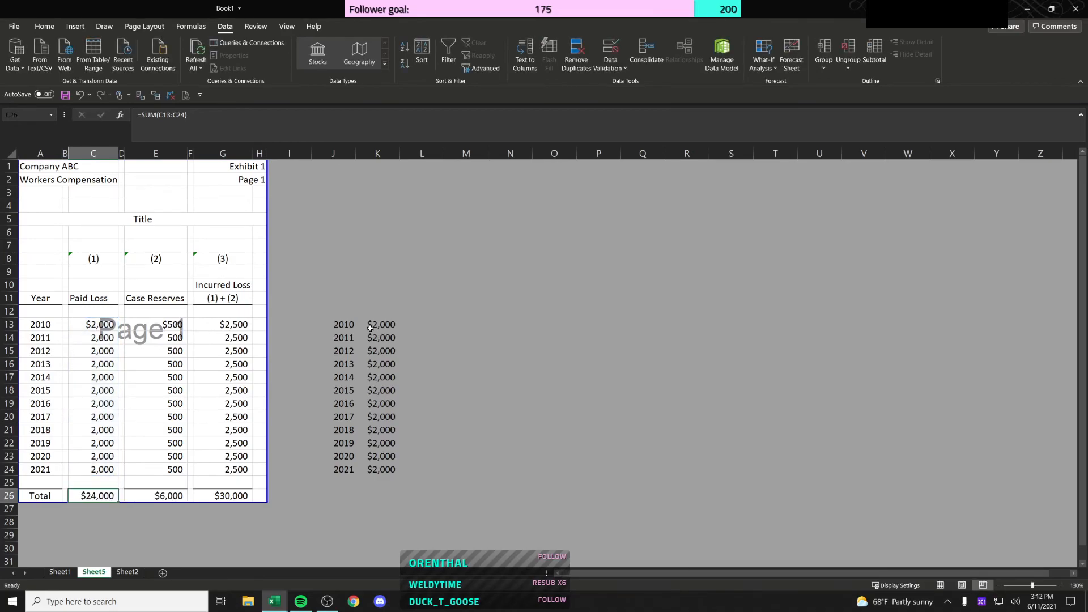
key("F2")
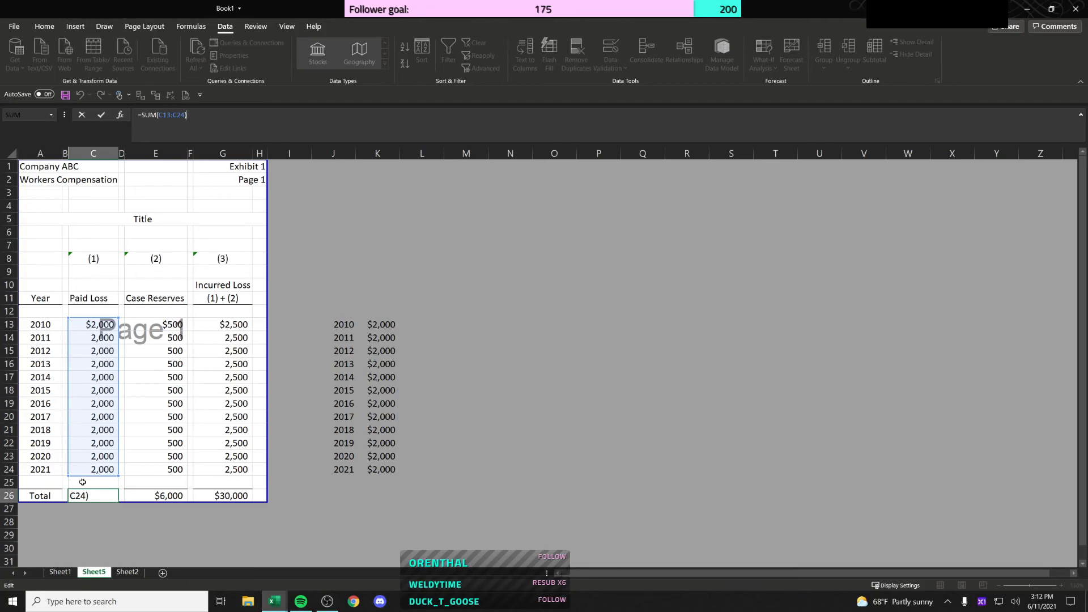
key("Escape")
Step: Insert a blank worksheet row at row 25, directly below the 2021 row
left_click(83, 481)
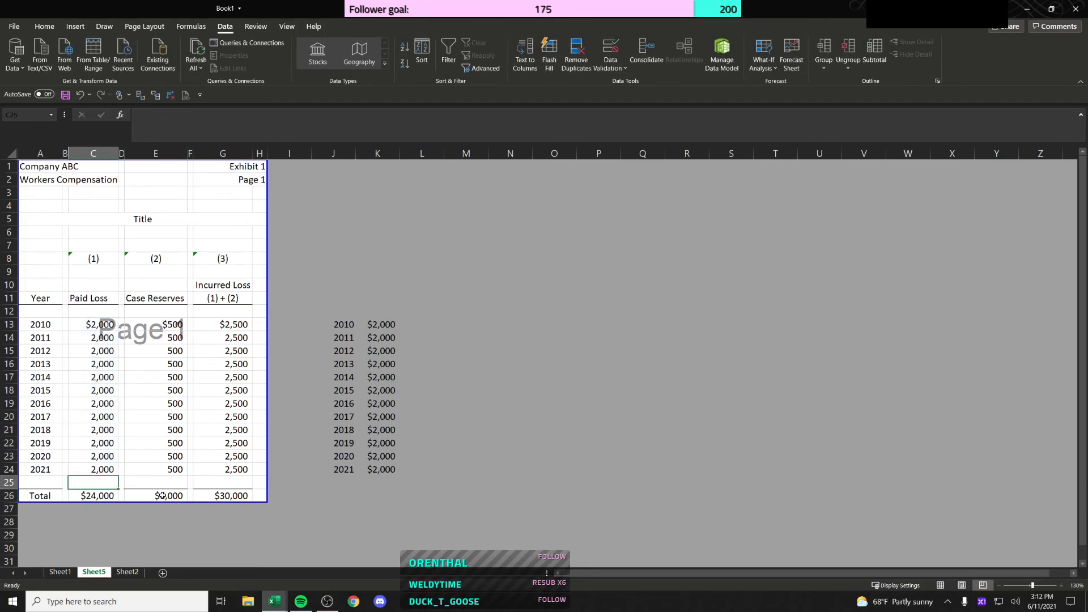
left_click_drag(9, 482, 10, 488)
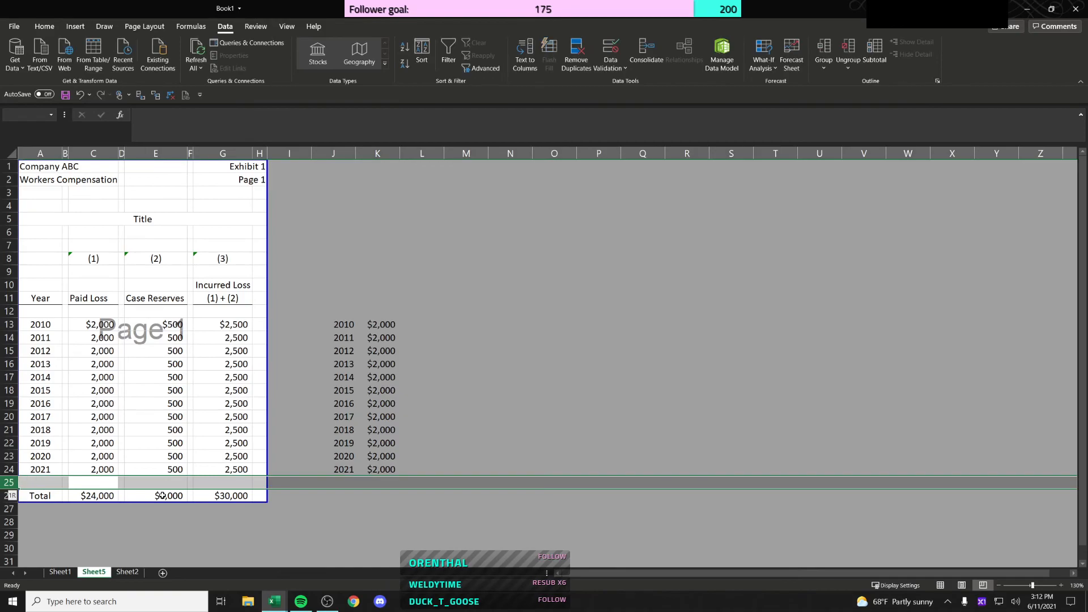
key("ctrl+shift+plus")
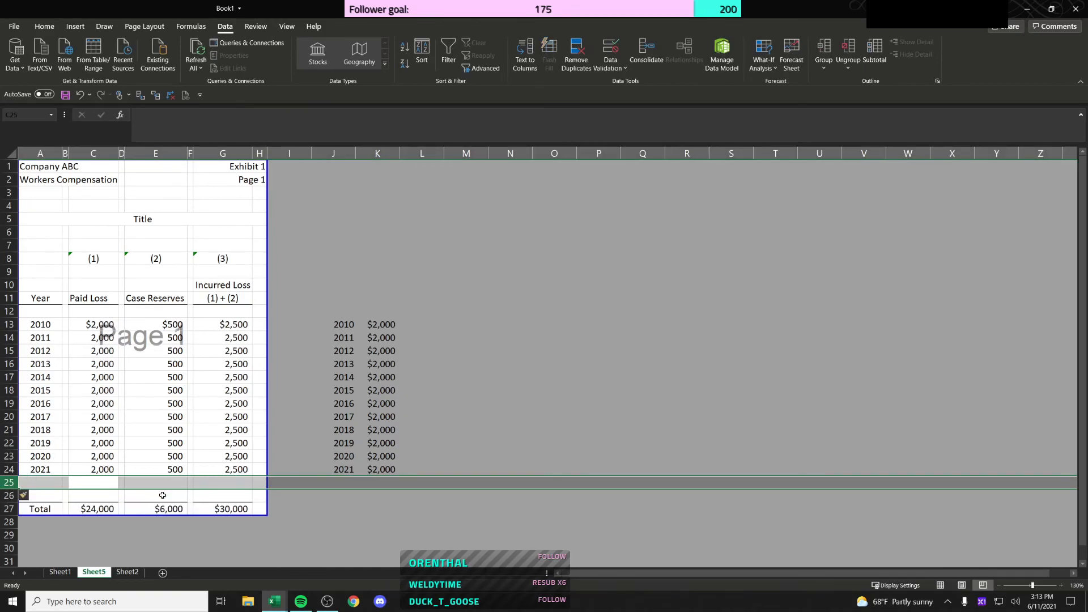
Step: Copy the exhibit's 2021 row, A24:G24, into row 25 to add the year 2022
key("Left")
key("Left")
key("Right")
key("Down")
key("Up")
key("Up")
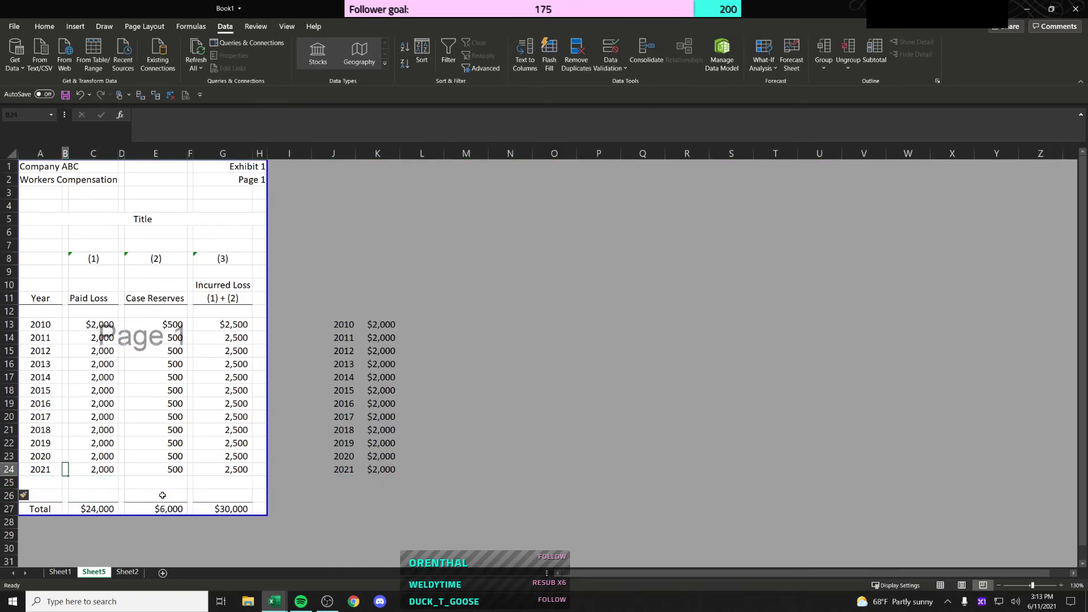
key("Left")
key("Left")
key("shift+Right")
key("shift+Right")
key("shift+Right")
key("shift+Right")
key("shift+Right")
key("shift+Right")
key("ctrl+c")
key("Down")
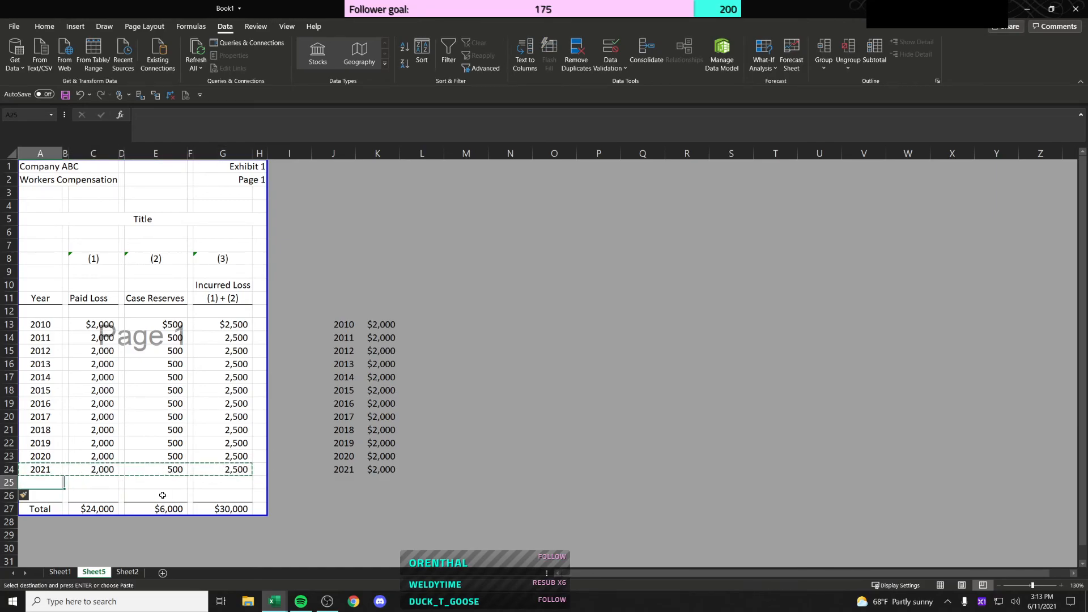
key("ctrl+v")
Step: Check the lookup range in C25 and insert blank cells at J24:K24 in the lookup table, shifting the existing cells down
key("Right")
key("Right")
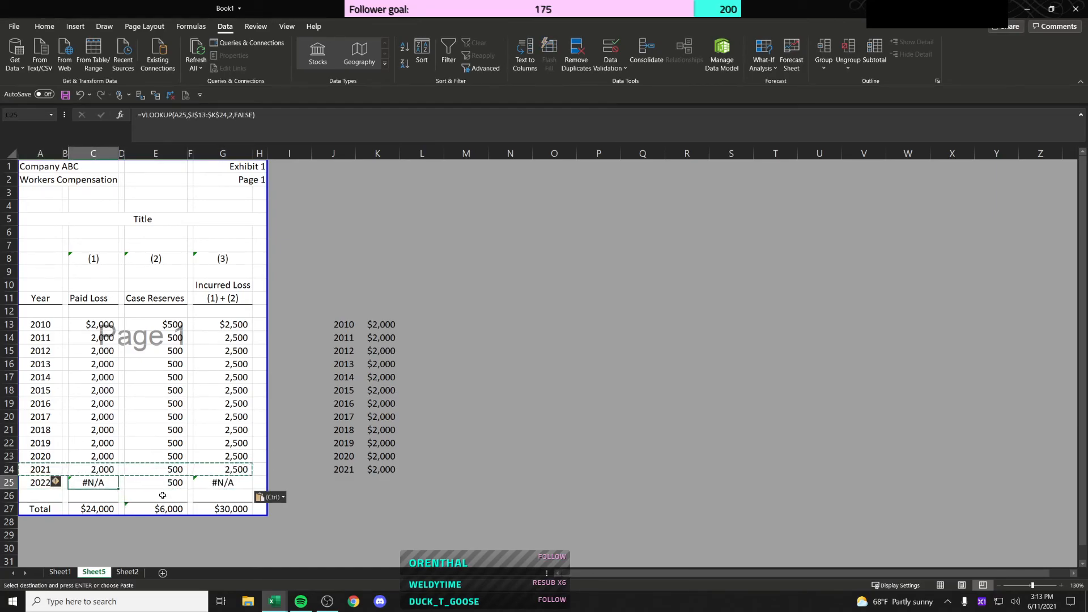
key("F2")
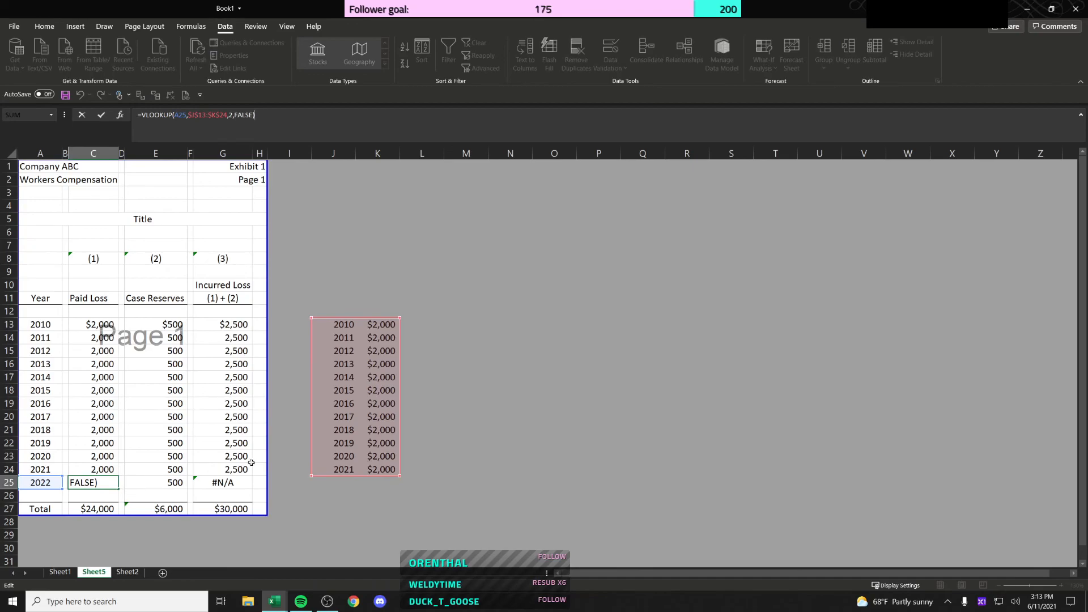
left_click_drag(349, 470, 381, 324)
left_click_drag(352, 472, 379, 470)
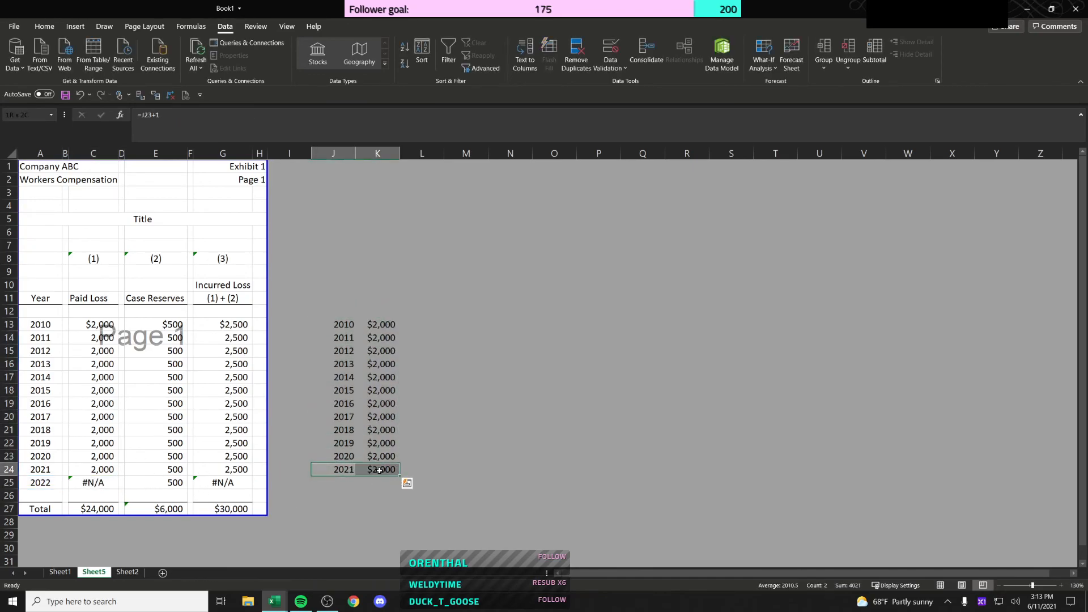
right_click(379, 470)
key("i")
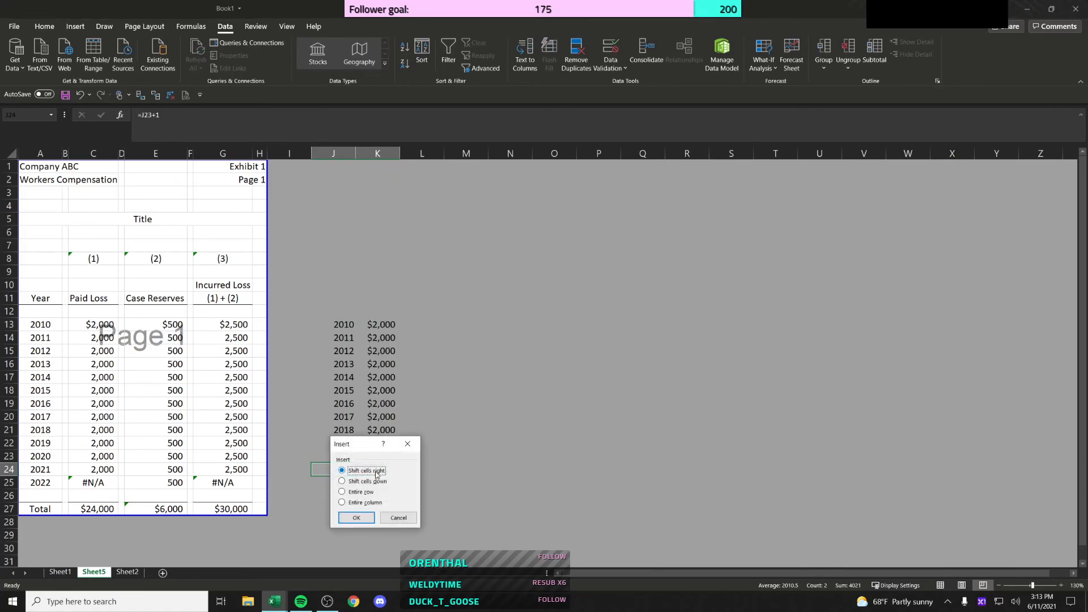
key("d")
key("Return")
key("Up")
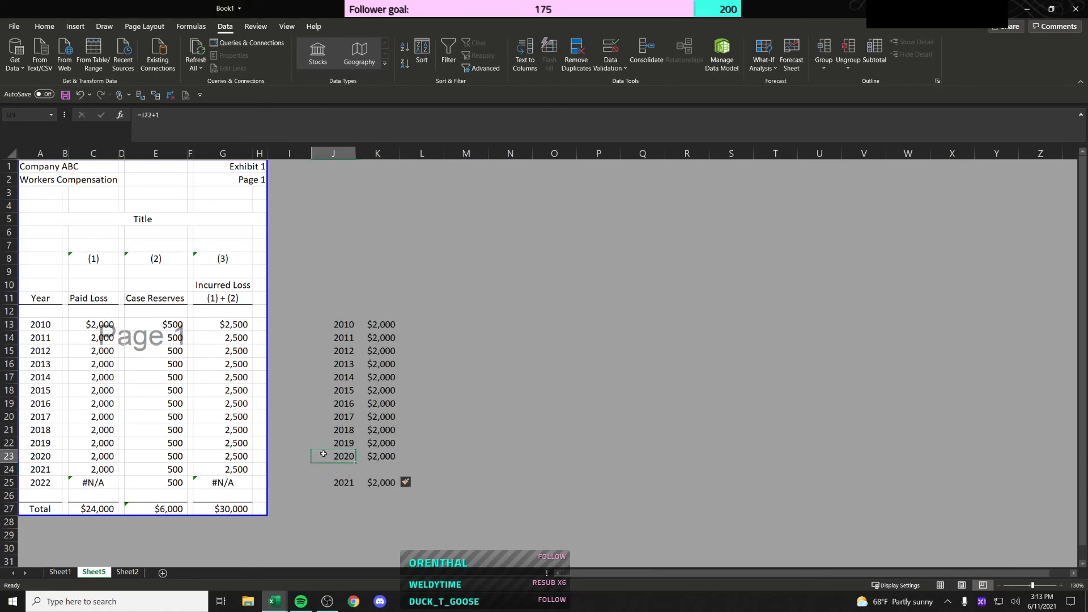
Step: Copy the lookup table's 2020 entry, J23:K23, down into J24:K25 to fill 2021 and 2022
double_click(115, 481)
key("Tab")
left_click(342, 456)
left_click_drag(343, 456, 387, 459)
left_click(389, 458)
key("ctrl+c")
left_click(381, 481, "shift")
key("ctrl+v")
left_click(93, 483)
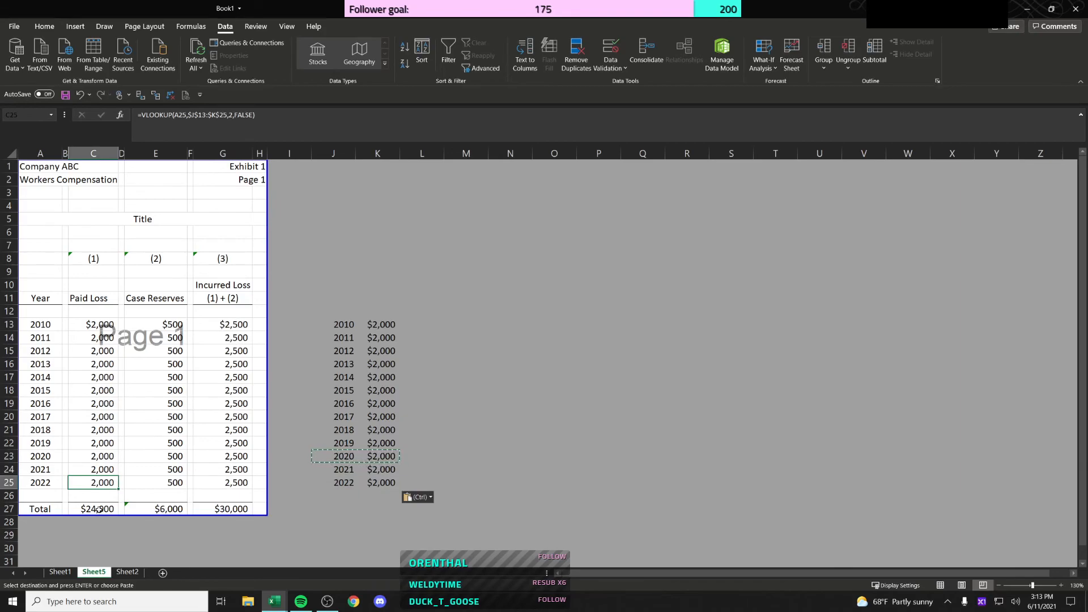
Step: Extend the Paid Loss total in C27 to =SUM(C13:C25)
double_click(99, 509)
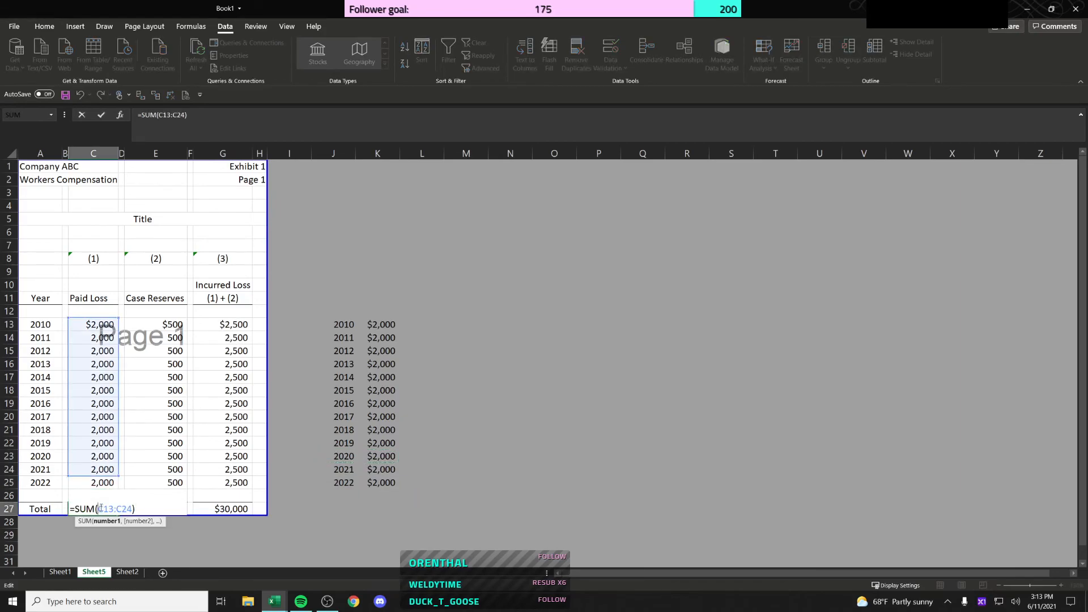
left_click_drag(118, 475, 119, 485)
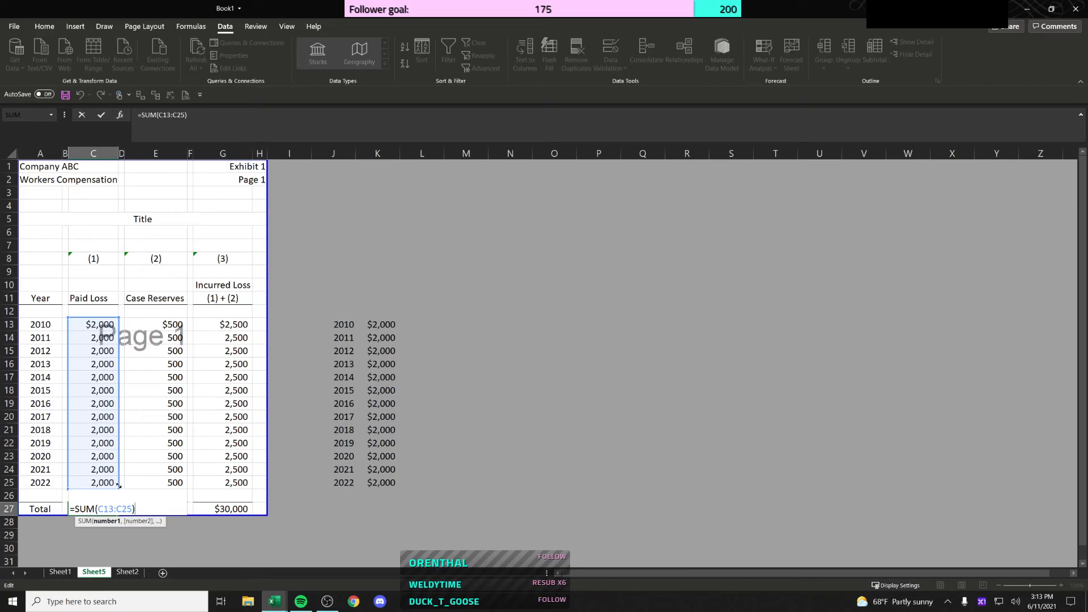
key("Return")
Step: Copy the Paid Loss total formula from C27 to the Case Reserves and Incurred Loss totals in E27 and G27
key("Up")
key("ctrl+c")
key("Right")
key("Right")
key("ctrl+v")
key("Right")
key("Right")
key("ctrl+v")
Step: Examine the year and Paid Loss lookup formulas in the exhibit, including C23 and C17
key("Left")
key("Left")
key("Up")
key("Up")
key("Up")
key("Up")
left_click(35, 479)
left_click(52, 470)
left_click(98, 461)
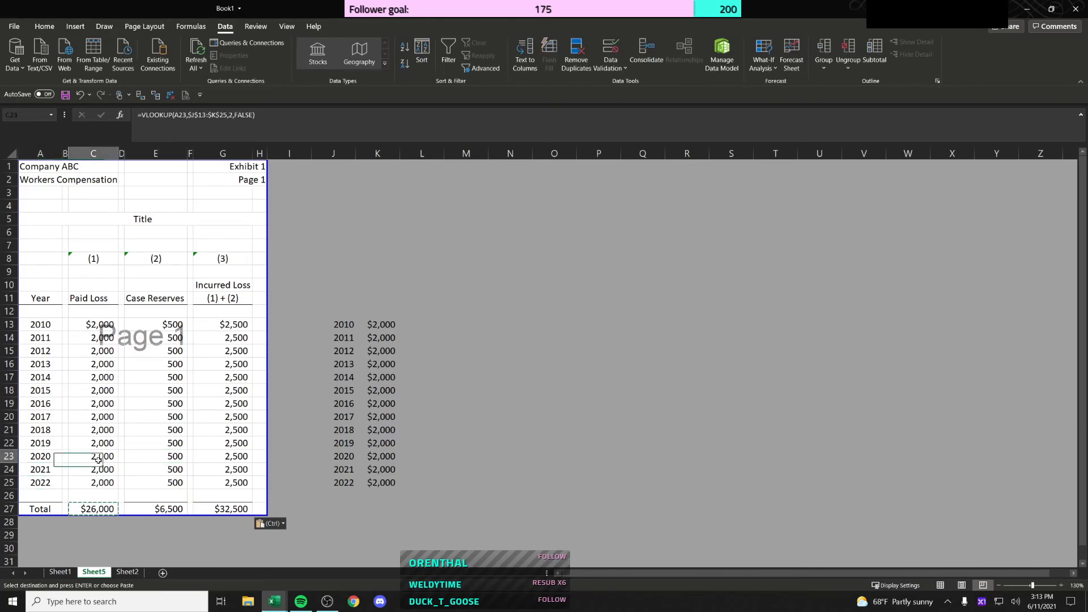
left_click(106, 379)
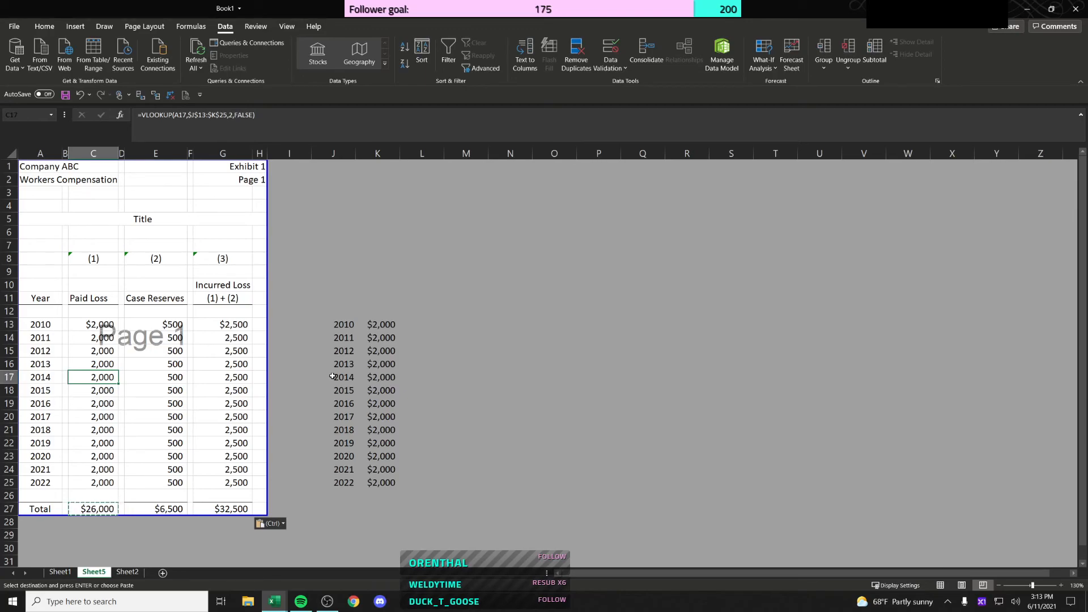
left_click(257, 28)
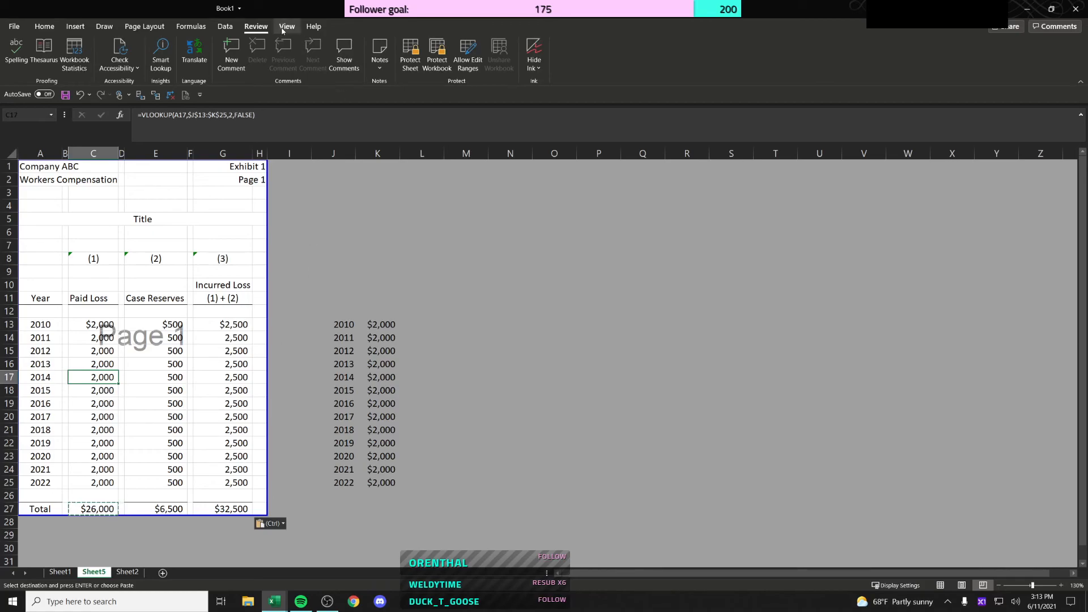
left_click(285, 28)
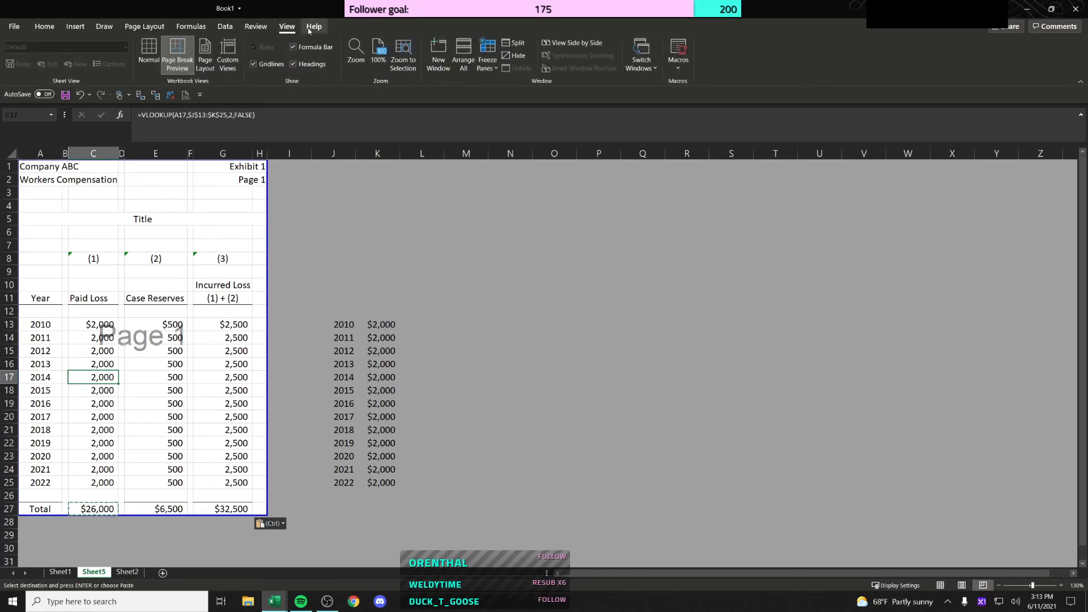
left_click(309, 30)
left_click(279, 31)
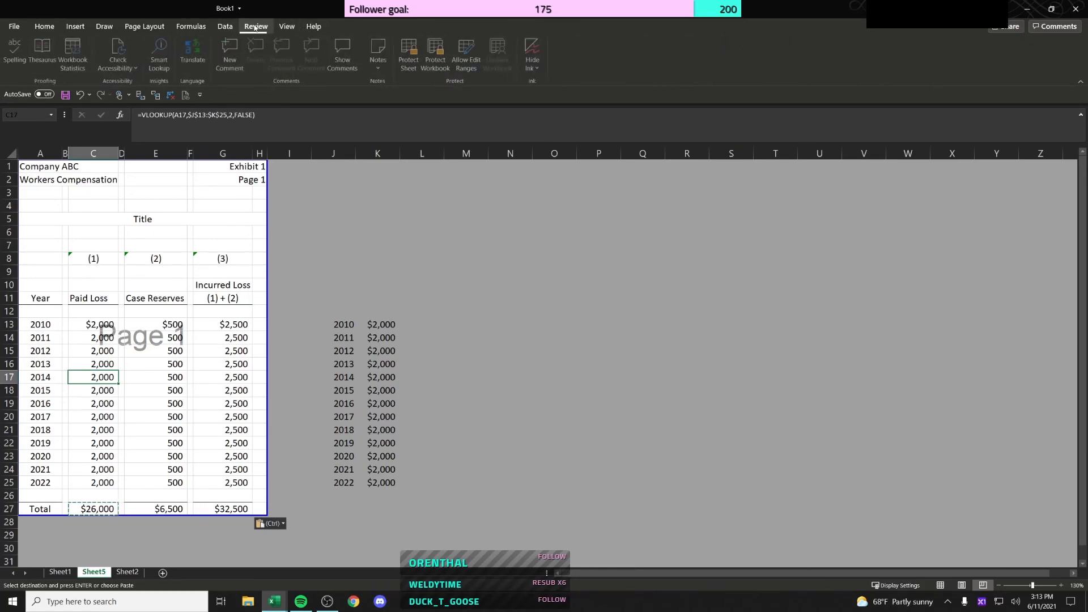
left_click(235, 31)
left_click(339, 270)
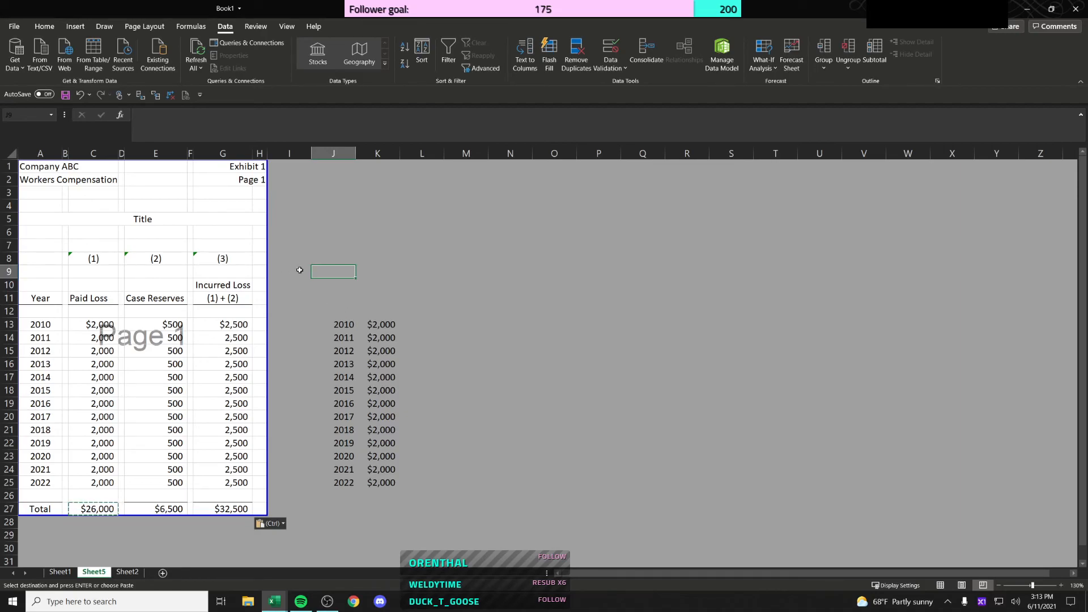
left_click(98, 337)
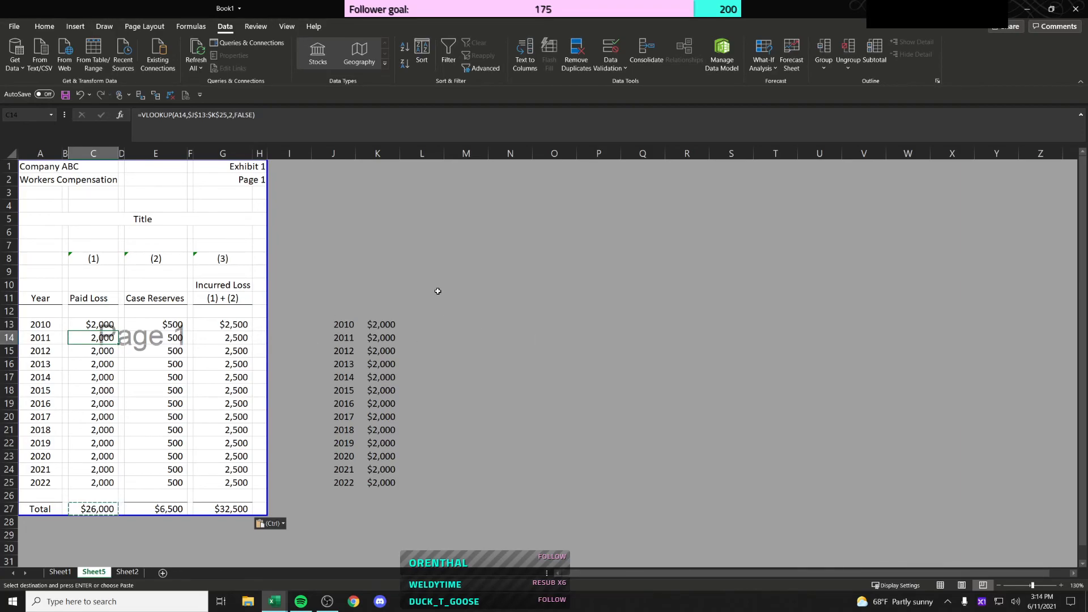
left_click(109, 325)
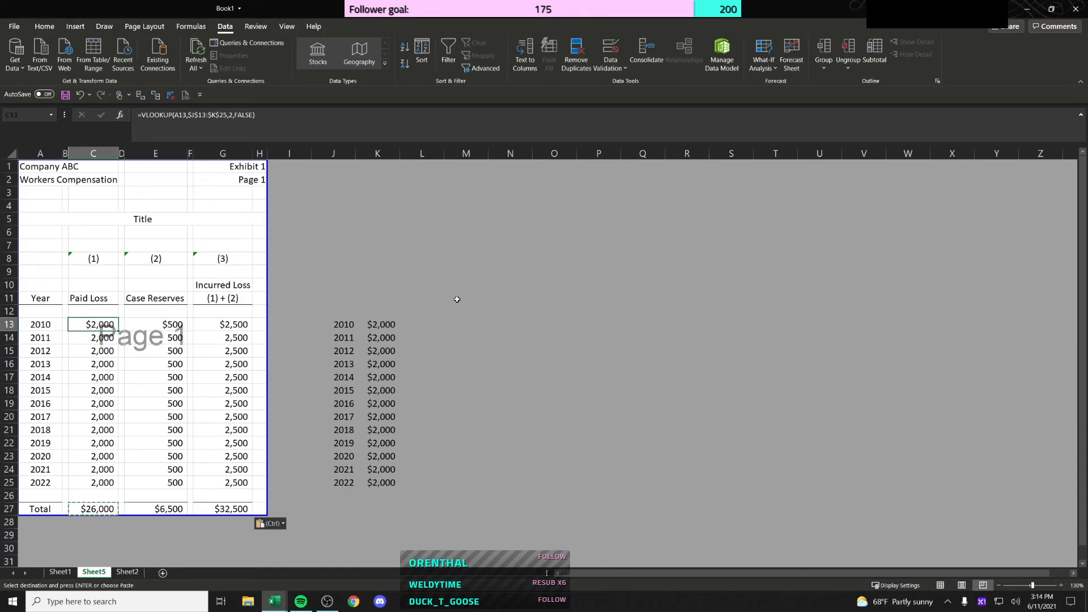
left_click(57, 328)
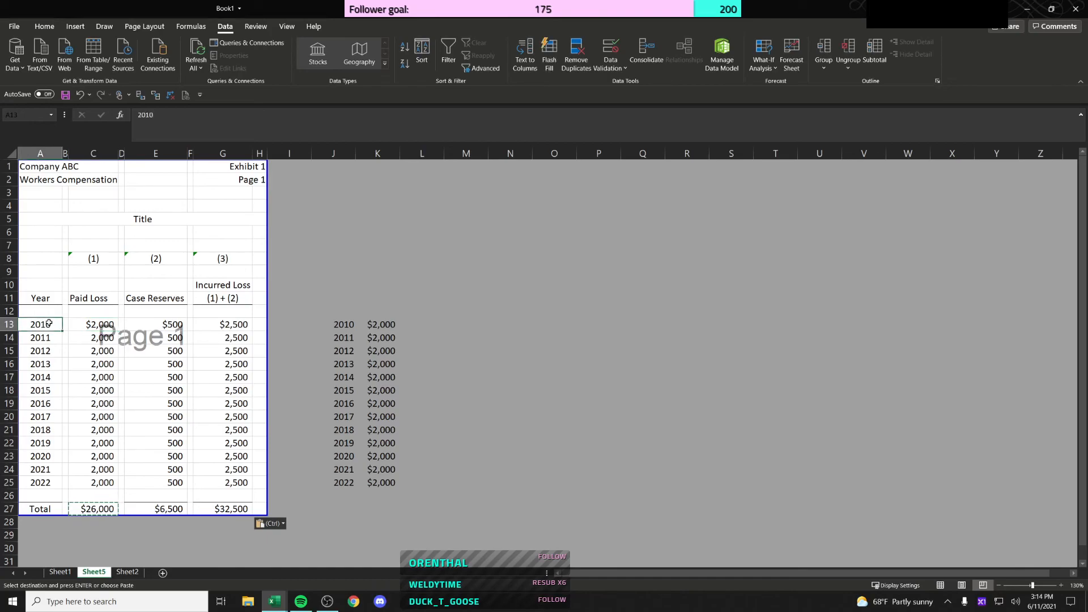
left_click_drag(50, 303, 94, 456)
left_click(64, 262)
left_click_drag(43, 169, 221, 511)
left_click(462, 168)
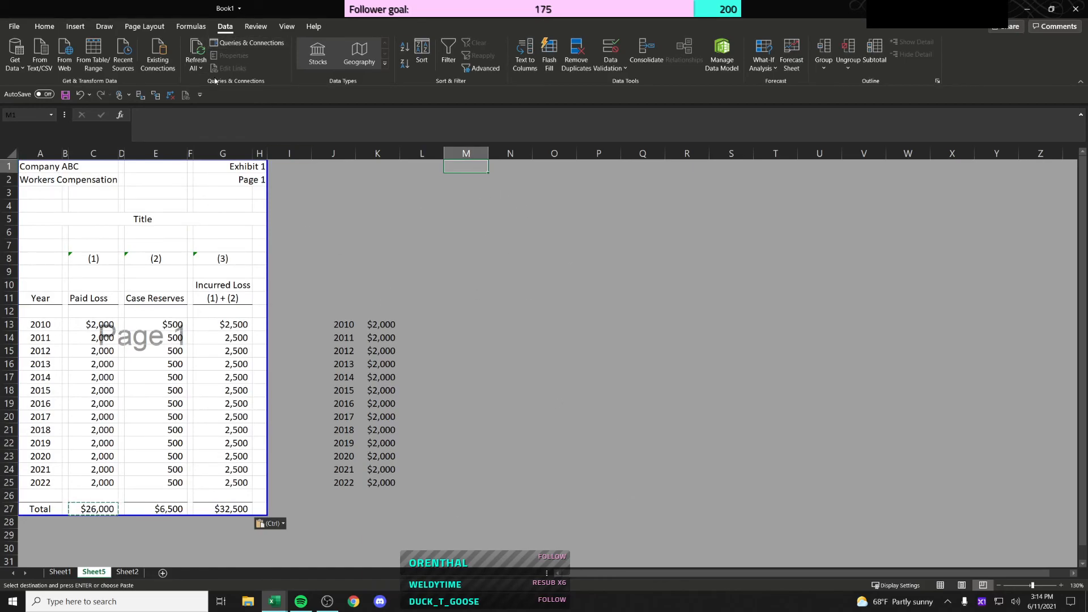
left_click_drag(56, 168, 262, 511)
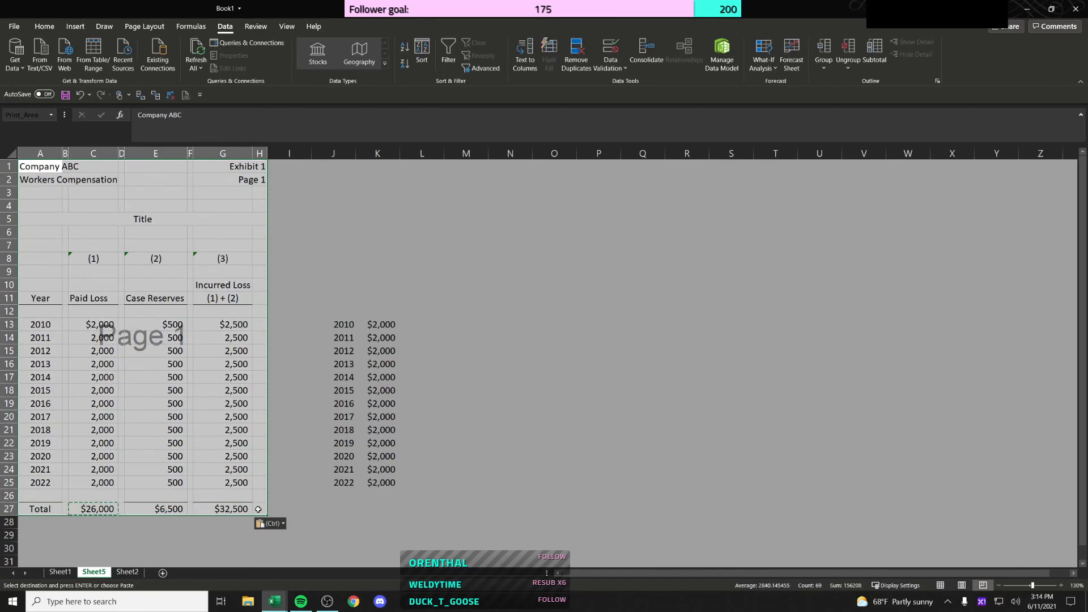
left_click(477, 222)
left_click(469, 166)
left_click(469, 154)
left_click(470, 168)
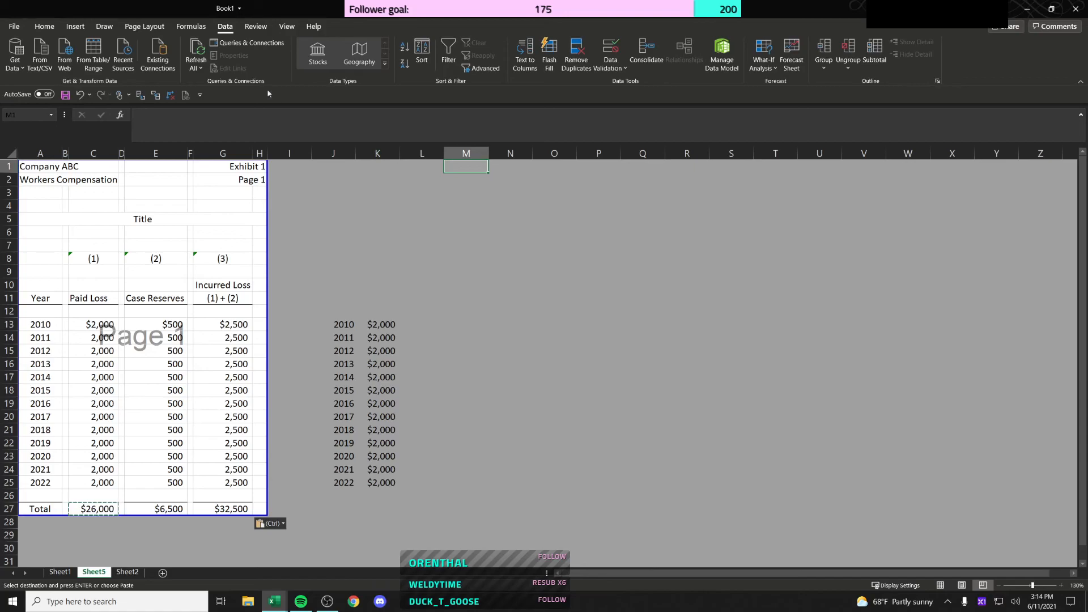
left_click(191, 26)
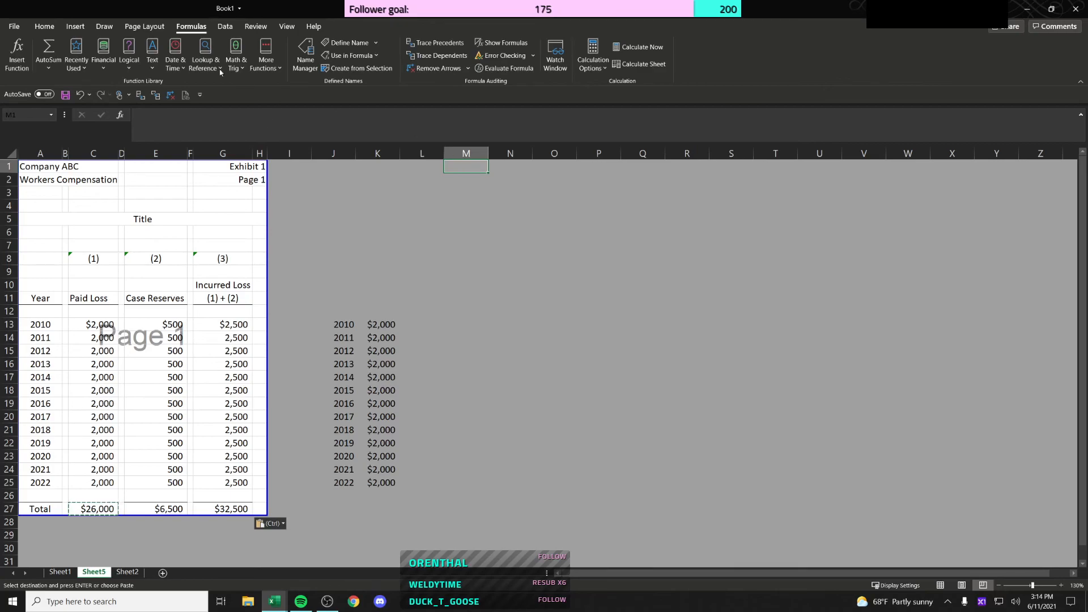
left_click(152, 26)
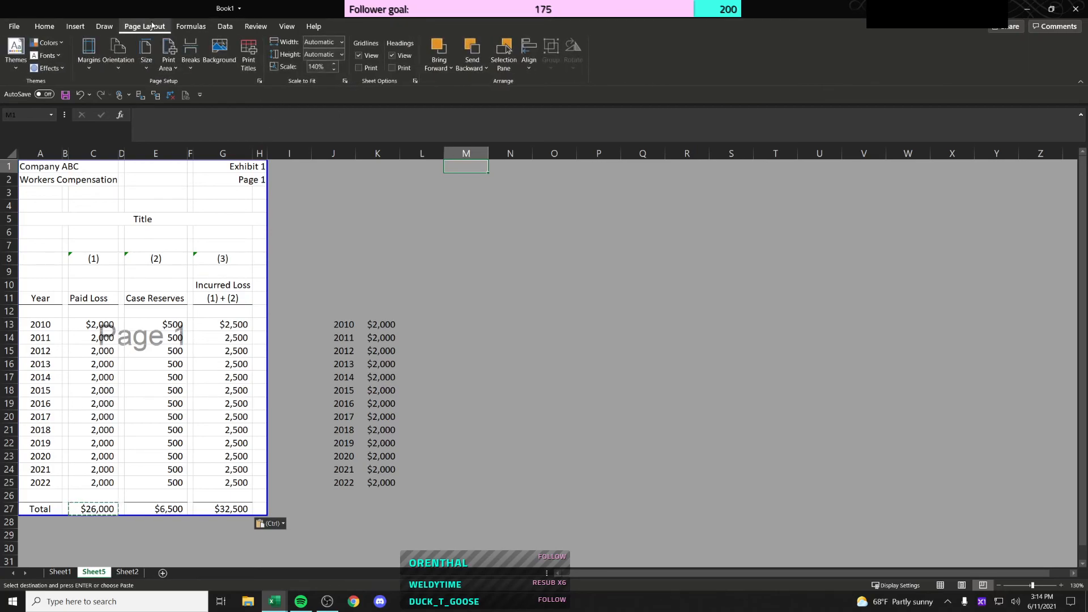
left_click(104, 26)
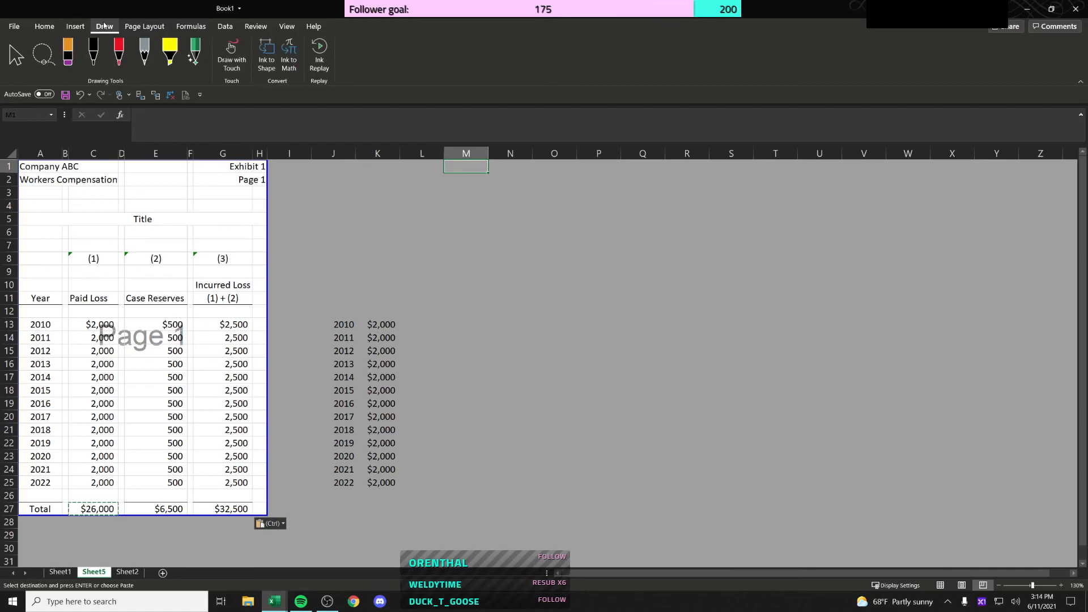
left_click(72, 27)
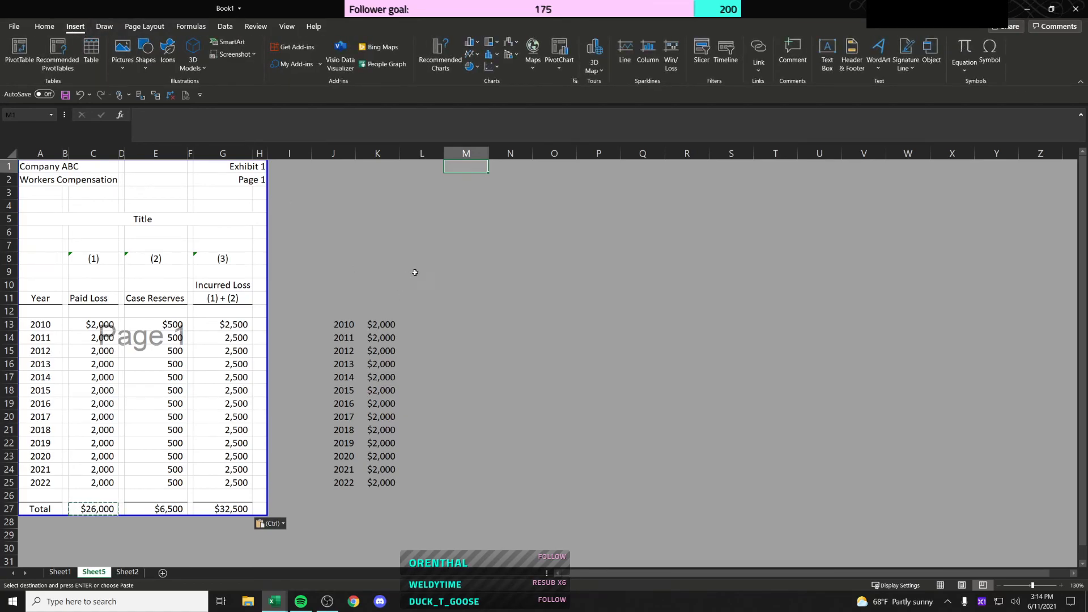
left_click(475, 229)
left_click(481, 179)
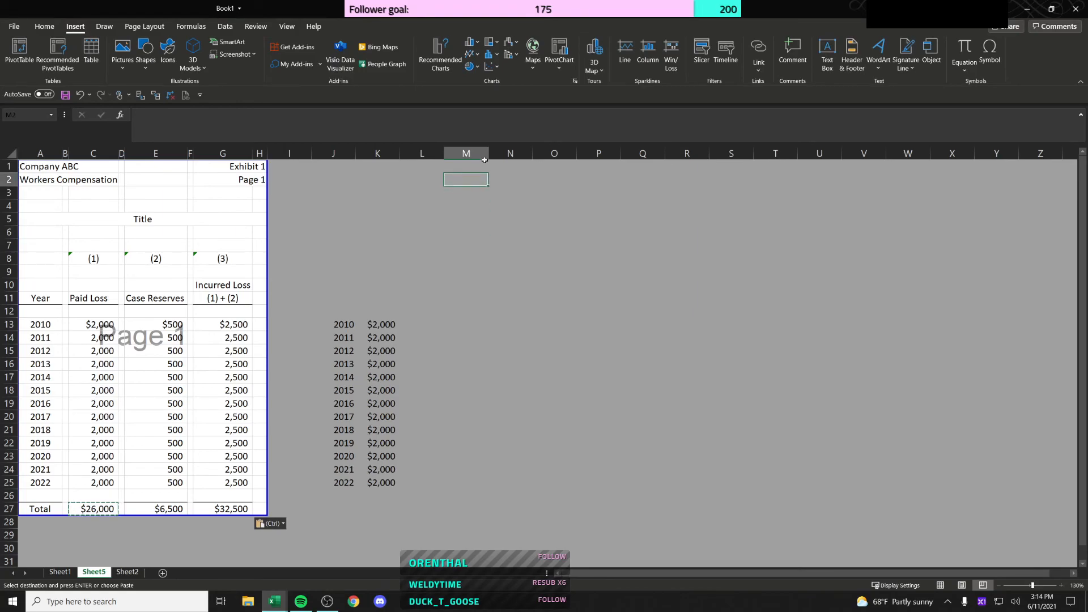
left_click(475, 167)
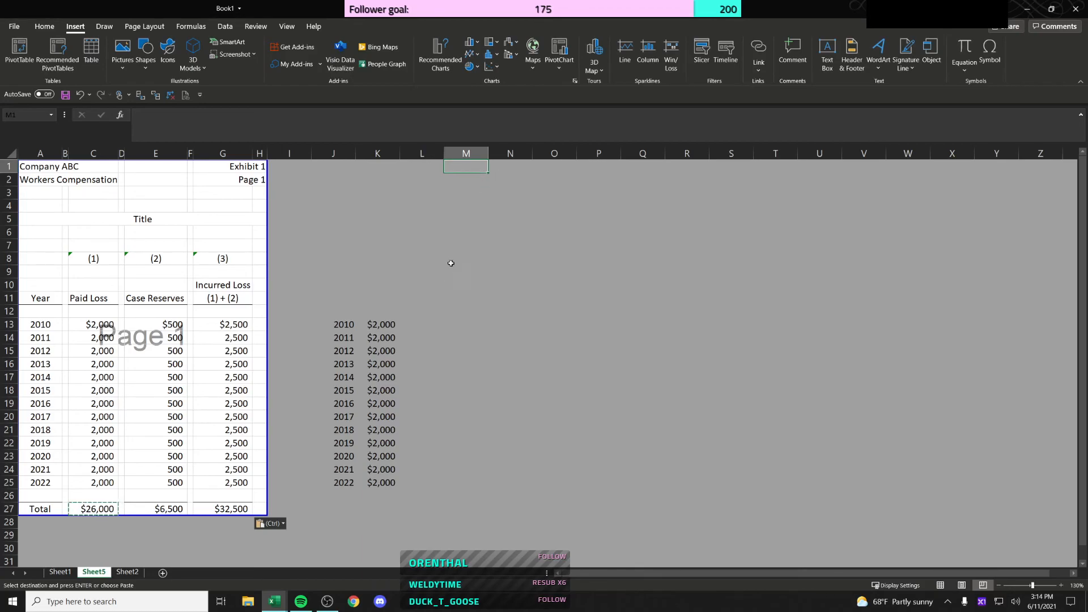
left_click(466, 217)
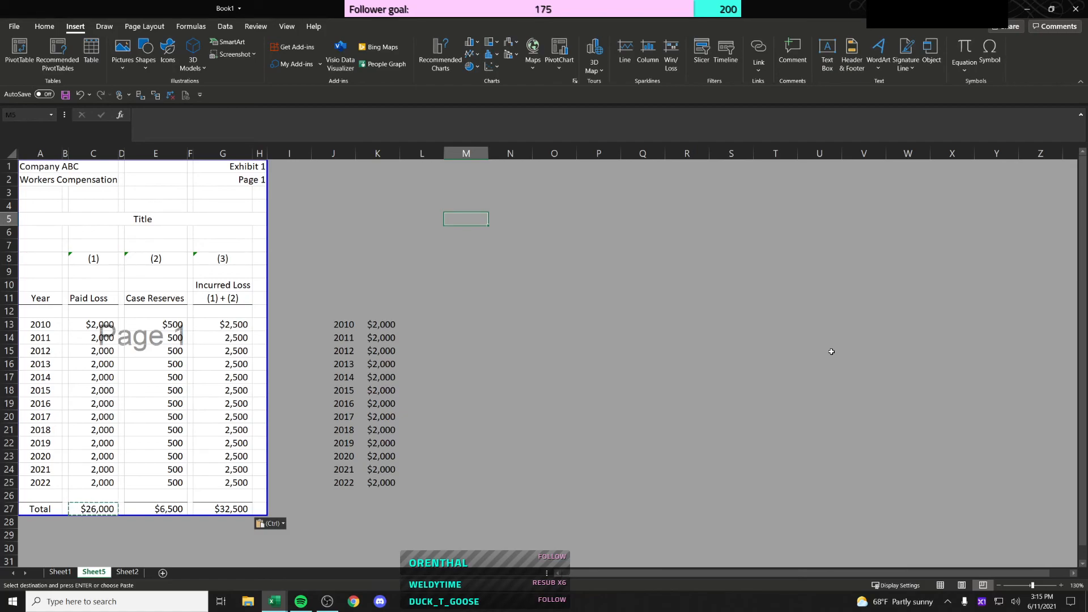
left_click(282, 472)
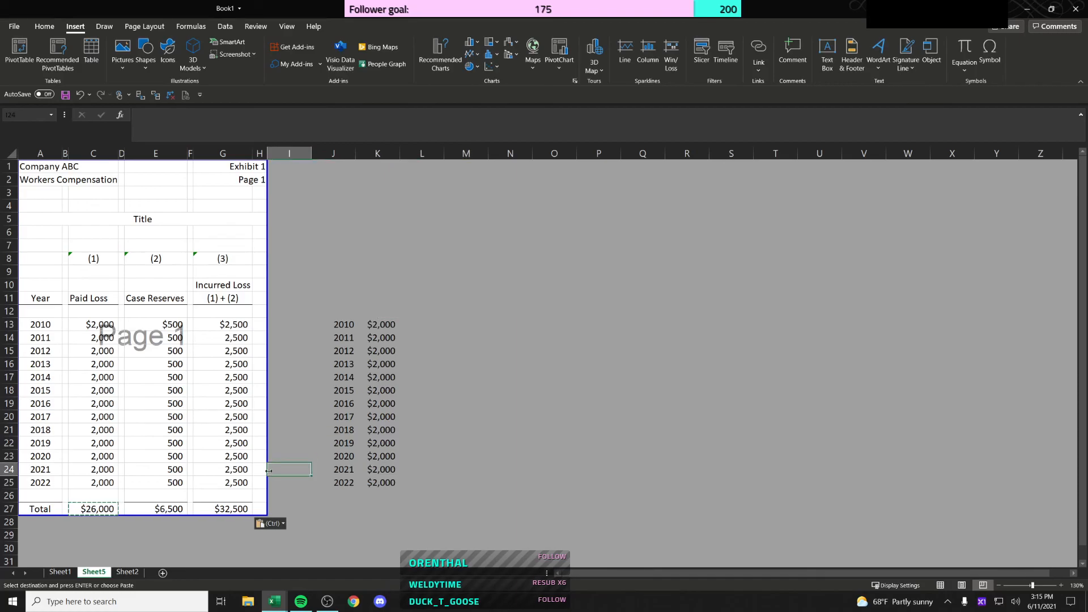
Step: Move Sheet5 after Sheet2 so that it is the last sheet in the workbook
left_click(61, 572)
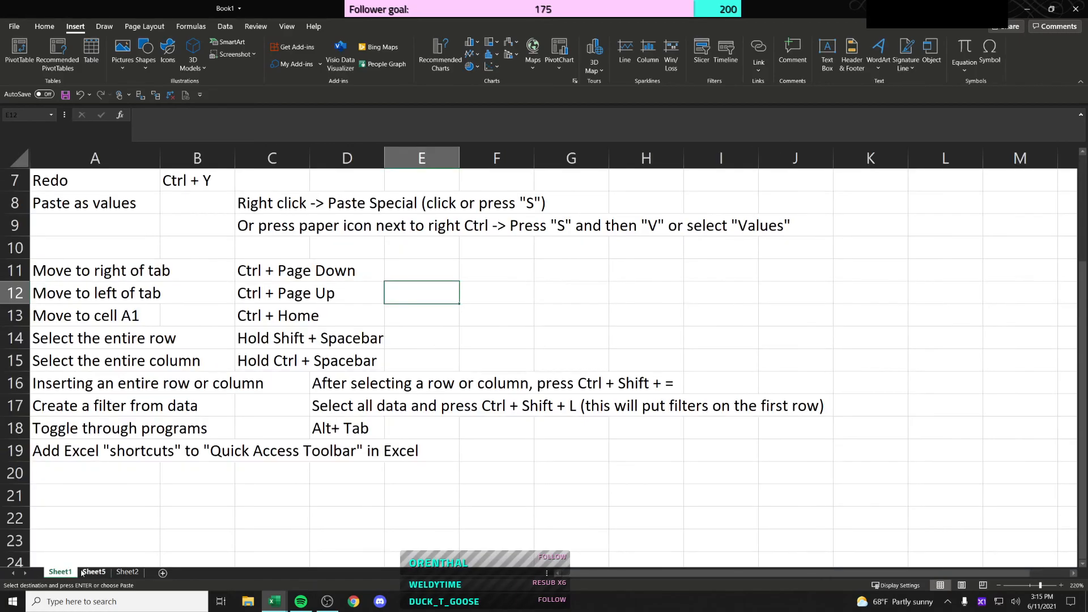
left_click(133, 497)
key("ctrl+Page_Down")
key("ctrl+Page_Down")
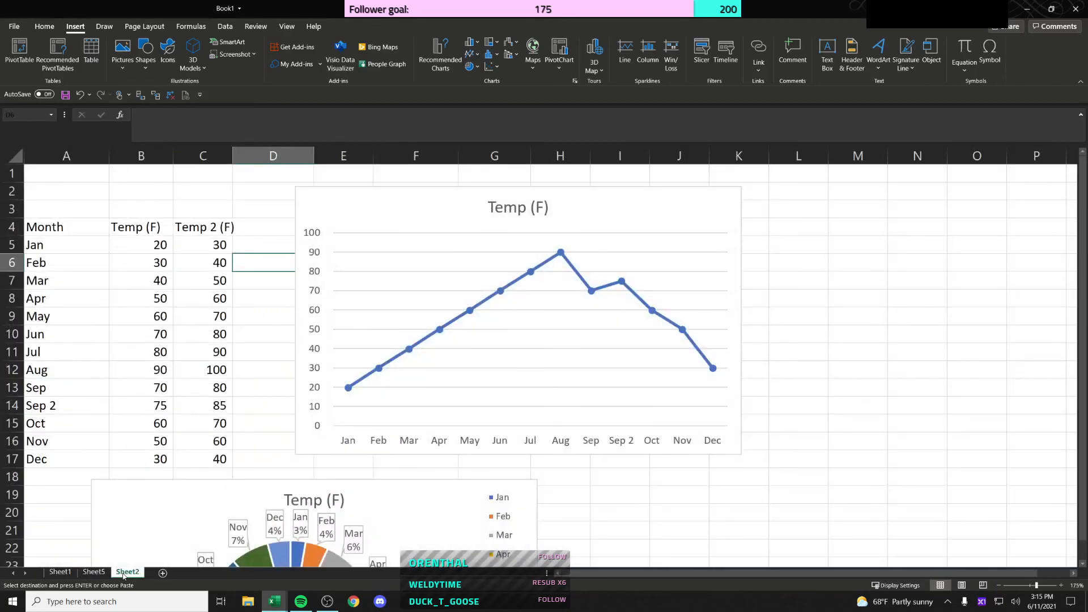
left_click_drag(100, 575, 152, 574)
Step: Return to the Excel shortcuts list on Sheet1 and save the workbook
left_click(61, 574)
left_click(262, 421)
scroll(263, 417, "down", 4, "ctrl")
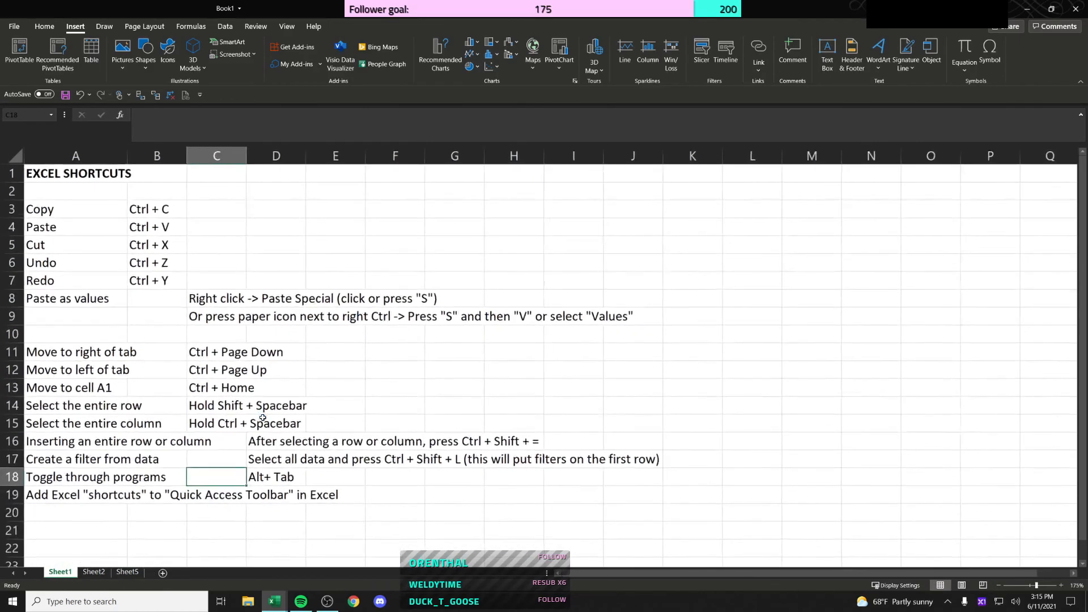
scroll(263, 417, "down", 1, "ctrl")
key("ctrl+s")
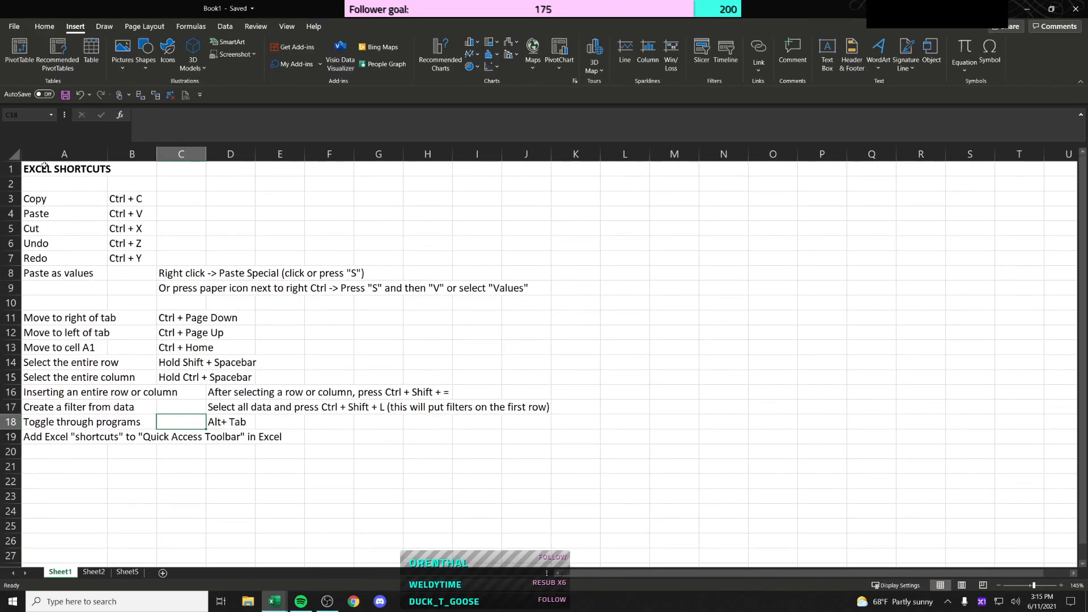
Step: Change the shortcuts list's heading in A1 of Sheet1 to BASIC EXCEL SHORTCUTS
key("ctrl+Home")
left_click(140, 117)
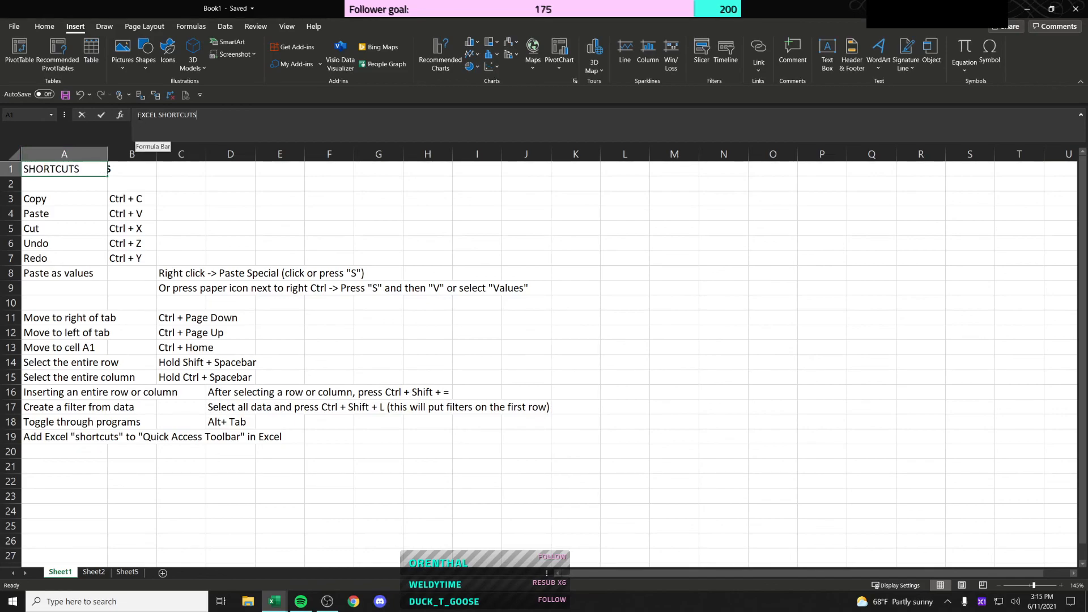
type("BASIC")
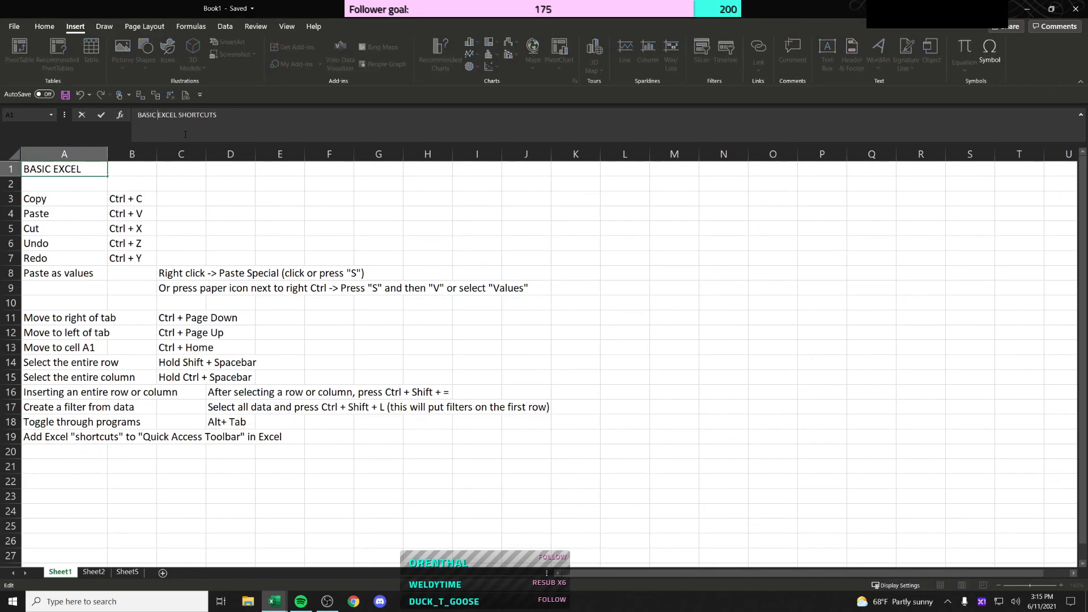
key("Return")
left_click(280, 327)
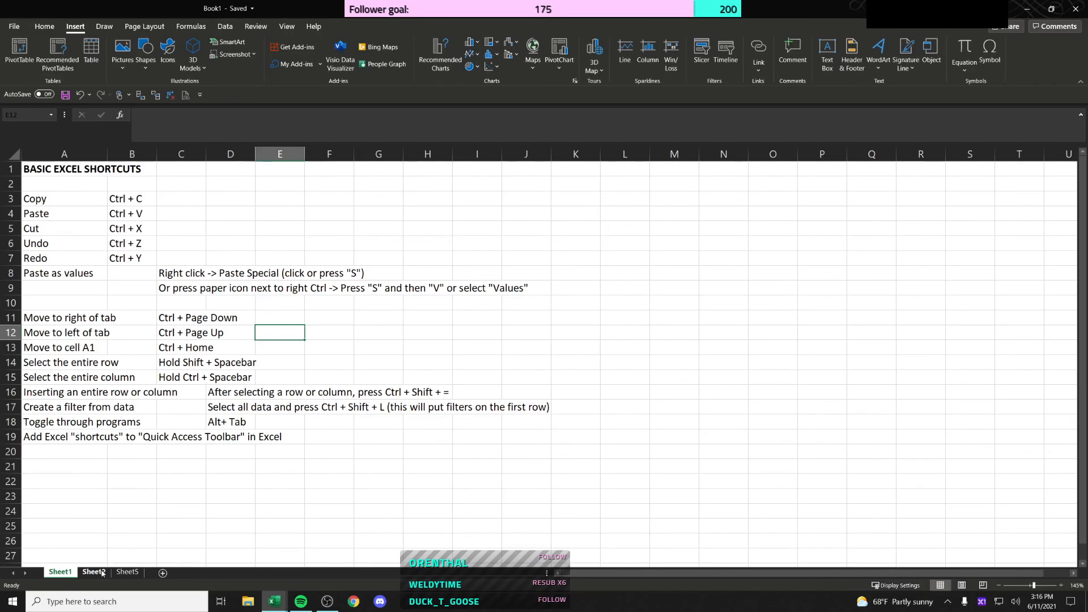
Step: Look through Sheet1, Sheet2 and the exhibit on Sheet5, and return to the shortcuts list on Sheet1
key("ctrl+Page_Down")
key("ctrl+Page_Down")
left_click(67, 574)
left_click(90, 572)
left_click(127, 572)
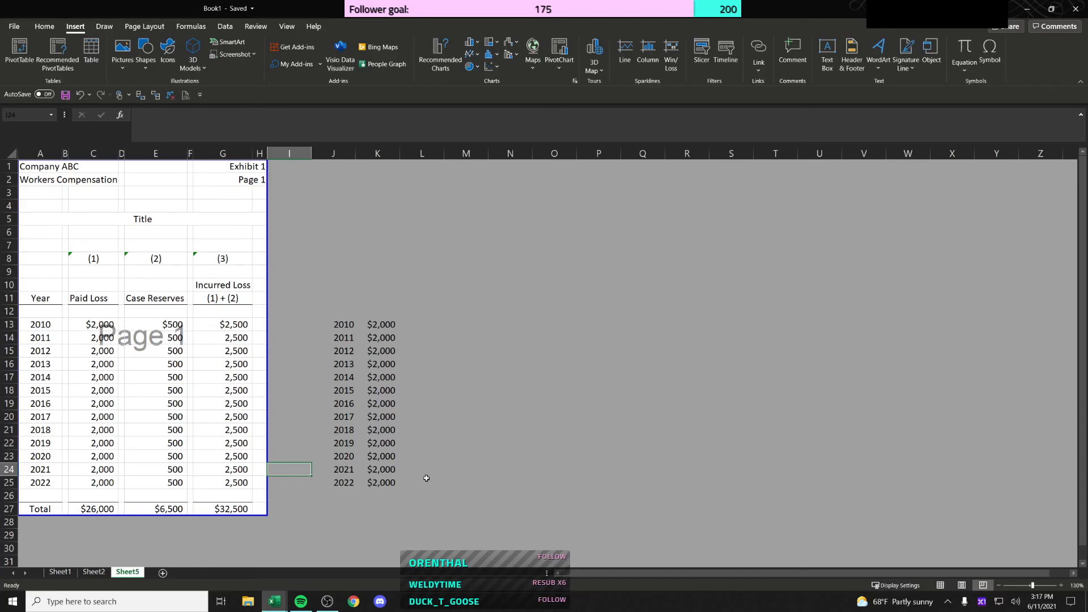
left_click(61, 573)
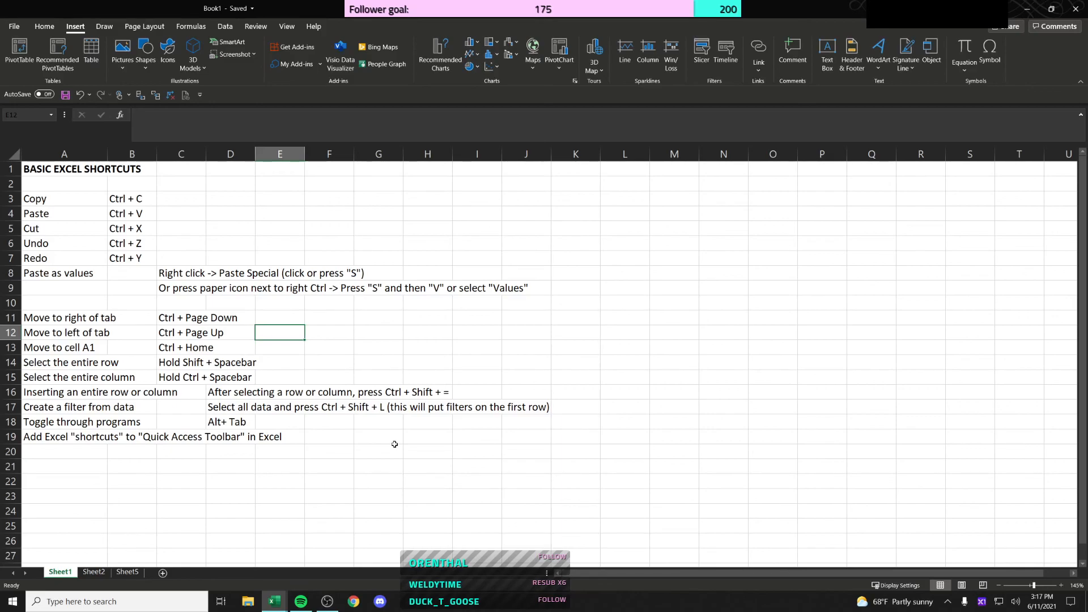
key("Left")
key("Left")
key("Left")
key("Left")
key("Up")
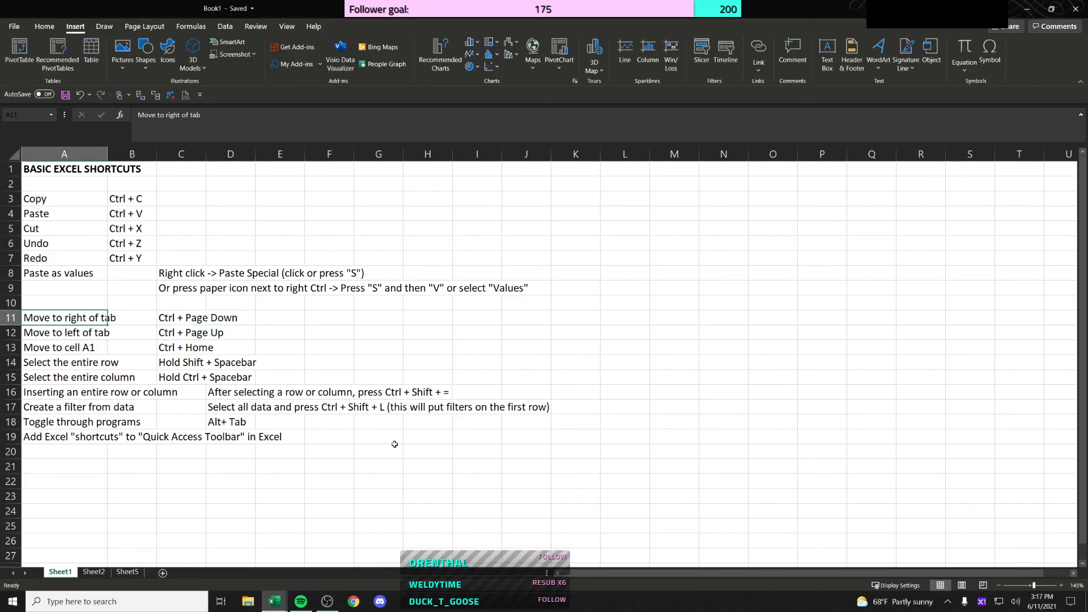
key("Right")
key("Right")
key("Home")
key("Right")
key("Right")
key("Right")
key("Right")
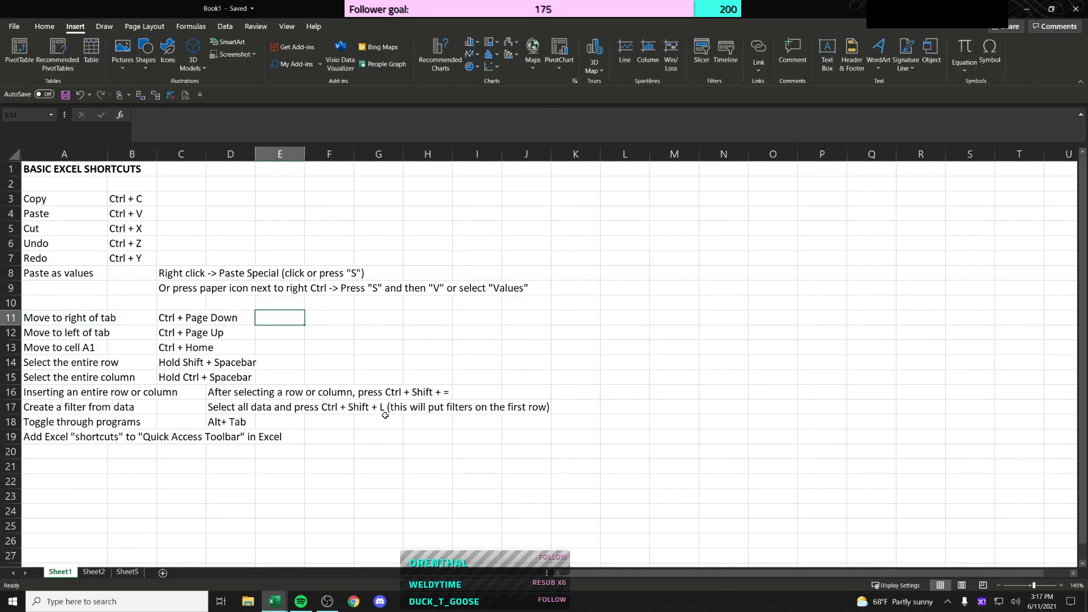
left_click(367, 319)
left_click(293, 312)
Step: Go to Sheet5, bring up the Activate list of all sheets and jump to Sheet1 from it
key("ctrl+Page_Down")
key("ctrl+Page_Up")
left_click(137, 573)
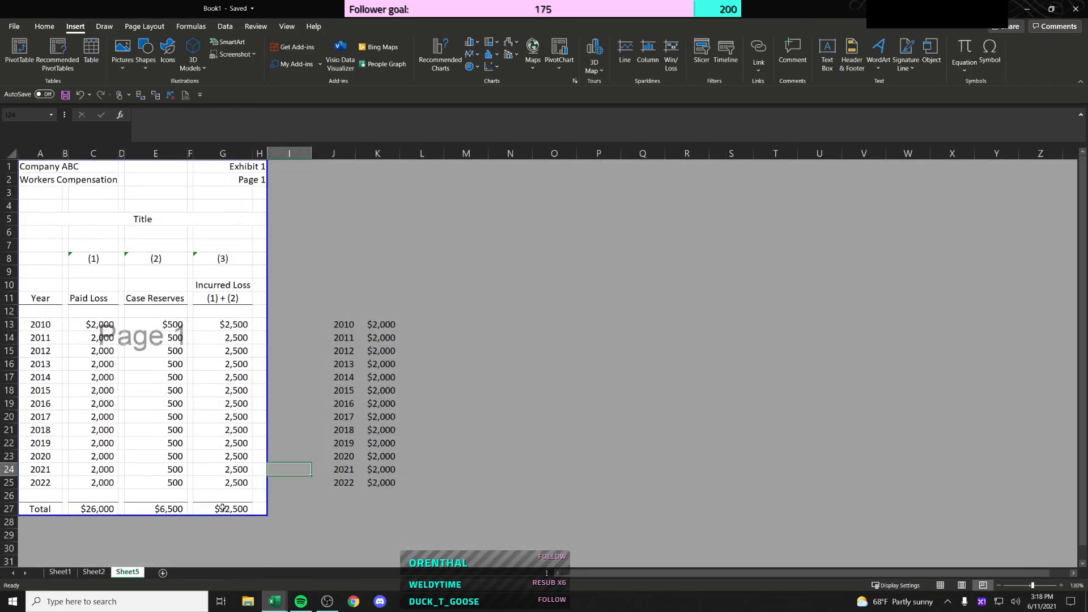
right_click(26, 575)
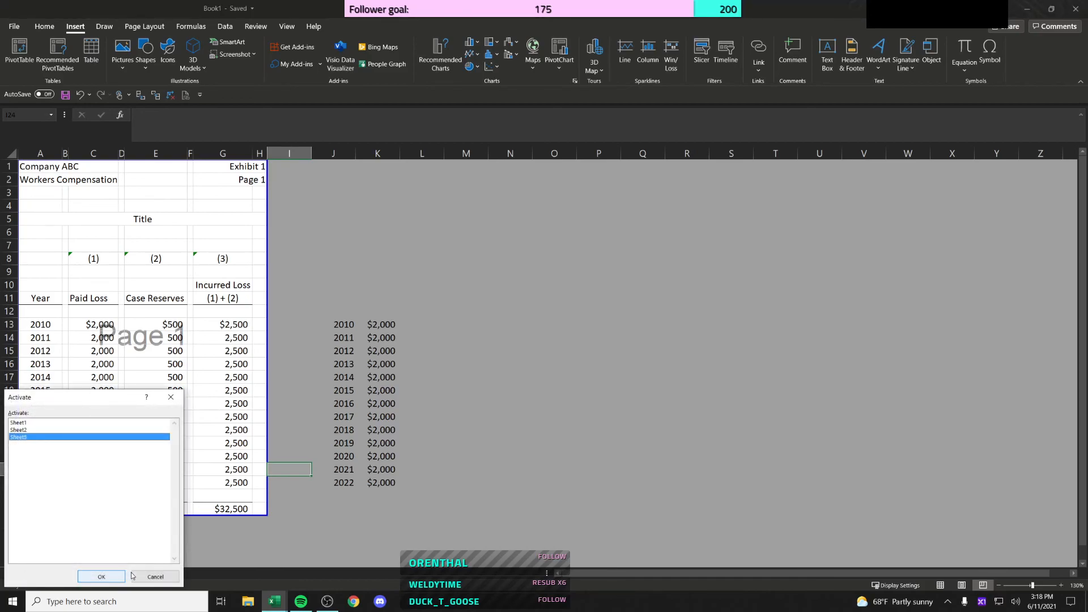
key("Escape")
right_click(25, 573)
left_click(69, 423)
left_click(68, 431)
double_click(77, 423)
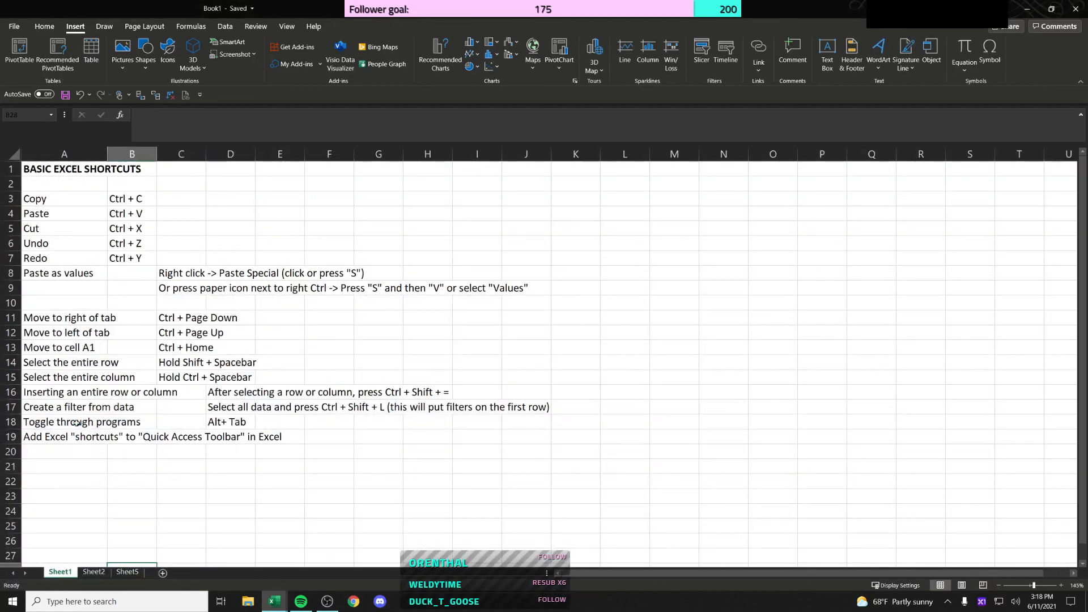
Step: Bring up the Activate sheet list again from Sheet1 and from Sheet5 to show how it lists the workbook's sheets
right_click(26, 572)
left_click(170, 575)
right_click(25, 573)
left_click(74, 437)
left_click(155, 576)
left_click(127, 573)
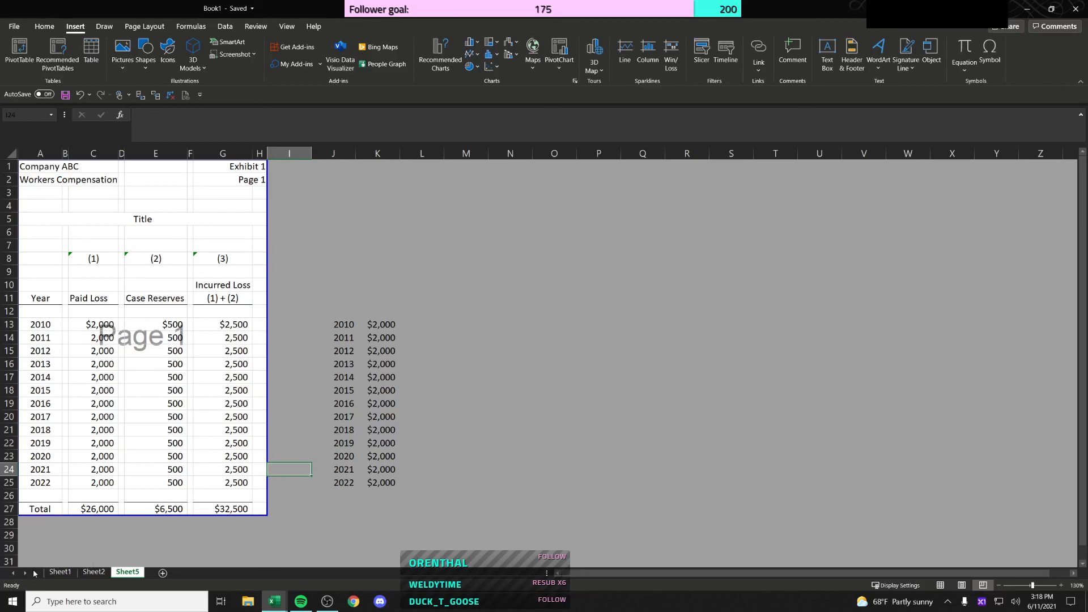
key("Left")
key("Left")
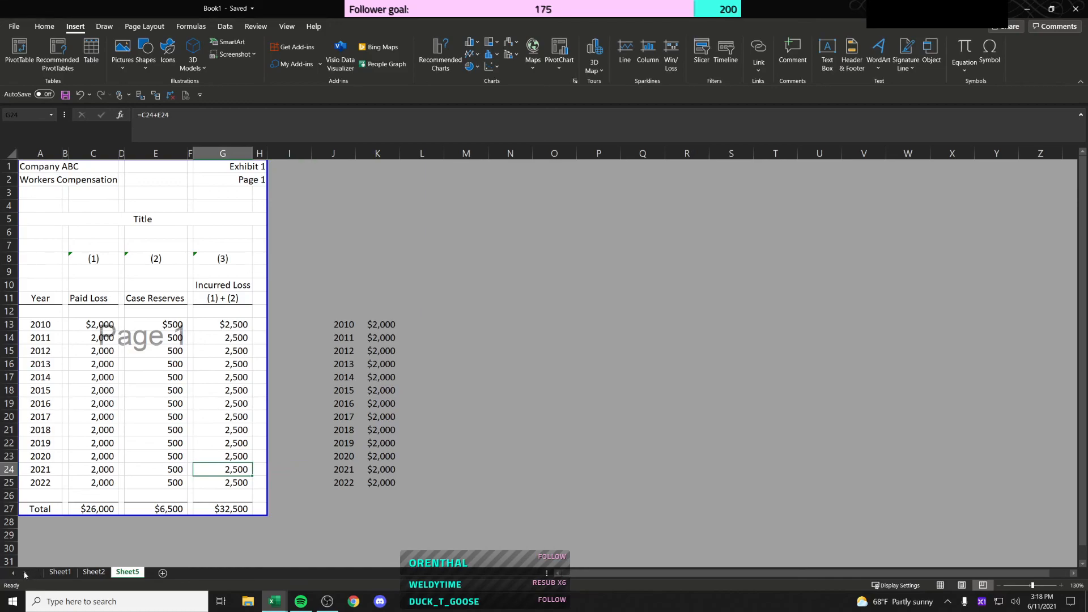
right_click(26, 573)
left_click(102, 577)
right_click(13, 574)
left_click(101, 576)
Step: Switch directly back and forth between Sheet1, Sheet2 and Sheet5, ending on Sheet1
left_click(62, 573)
left_click(118, 573)
left_click(91, 572)
left_click(64, 572)
left_click(127, 572)
left_click(61, 573)
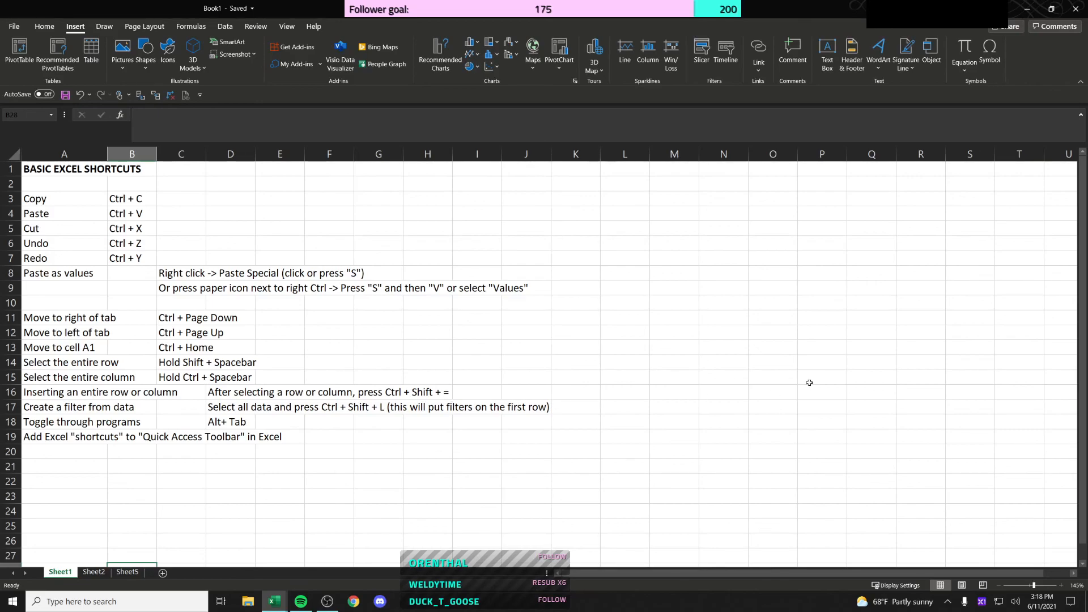
Step: Go to the empty cell A21 below the shortcuts list on Sheet1
left_click(216, 423)
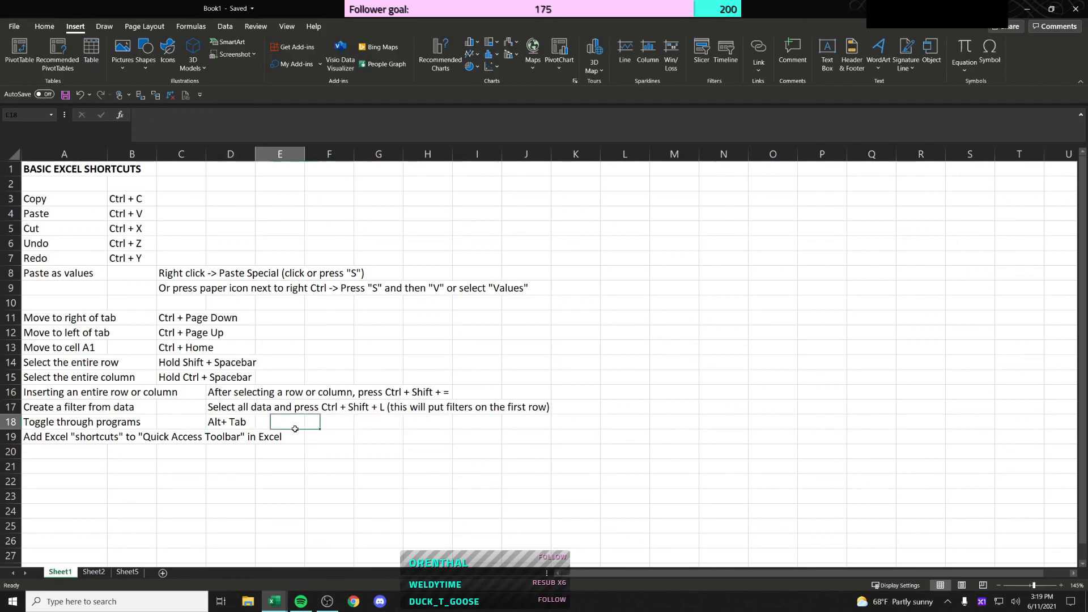
key("Down")
key("Down")
key("Down")
key("Home")
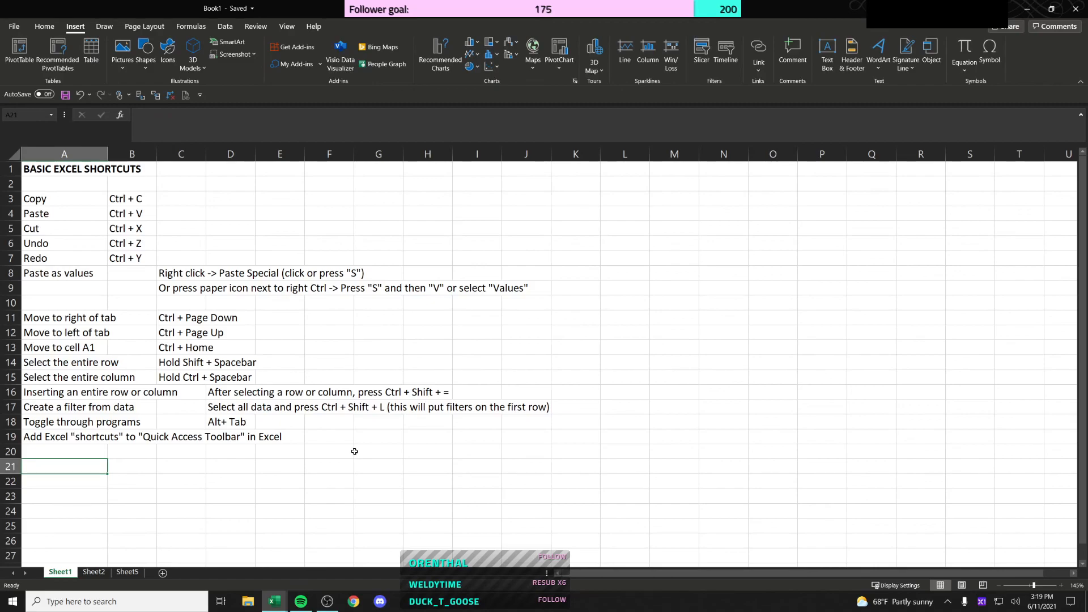